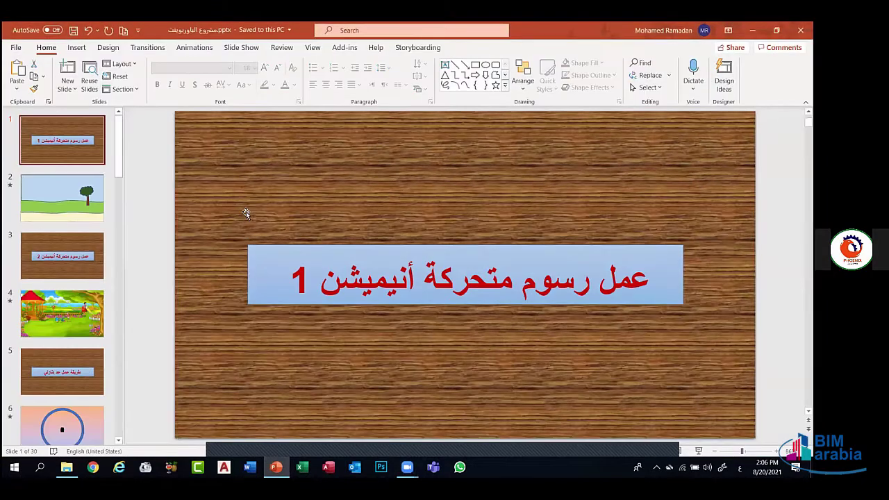
# Step through the slides from slide 2 to slide 9, past the park scene
pyautogui.press('Down')
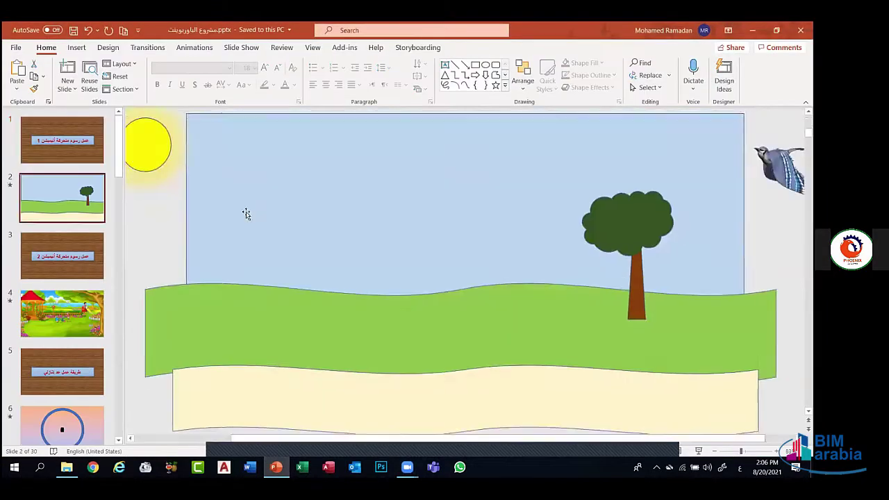
pyautogui.press('Down')
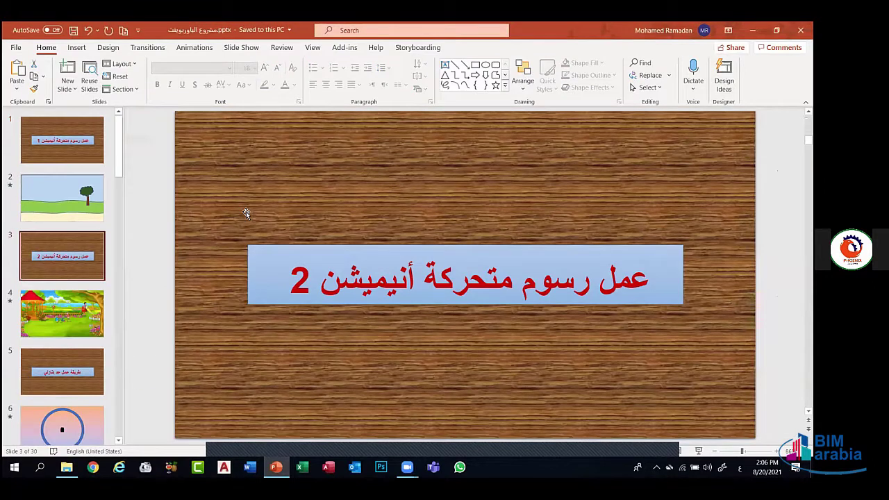
pyautogui.press('Down')
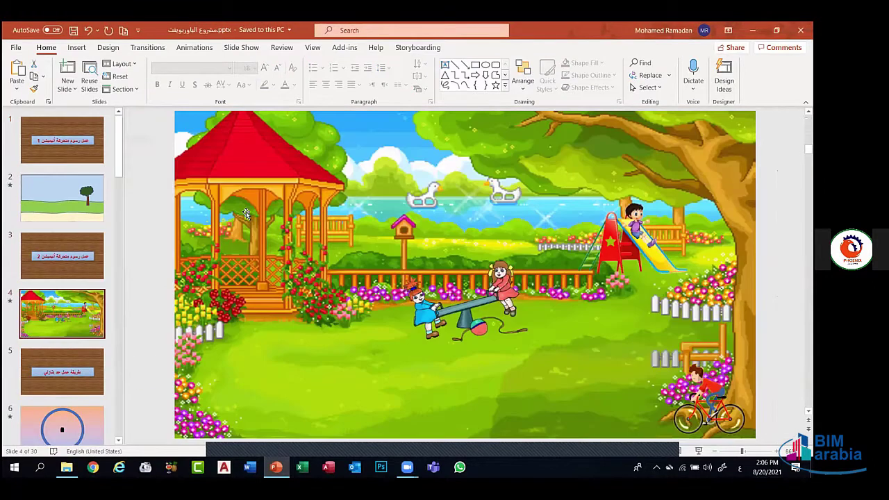
pyautogui.press('Down')
pyautogui.press('Down')
pyautogui.press('Down')
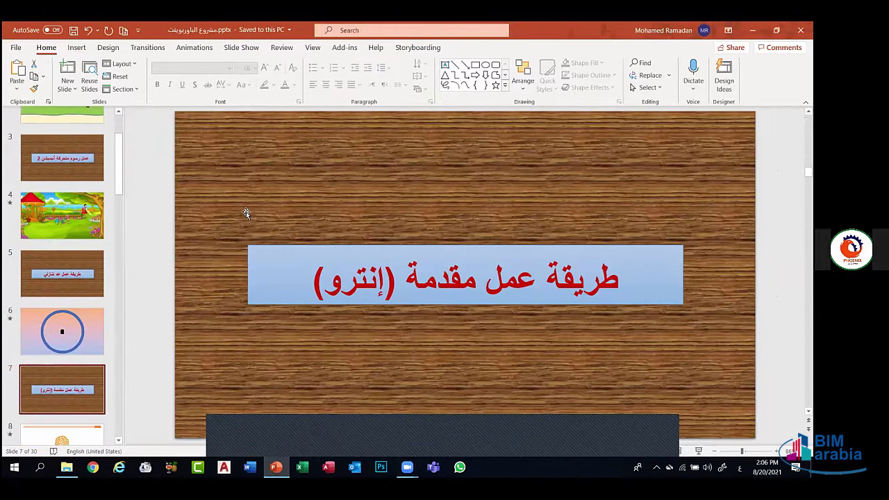
pyautogui.press('Down')
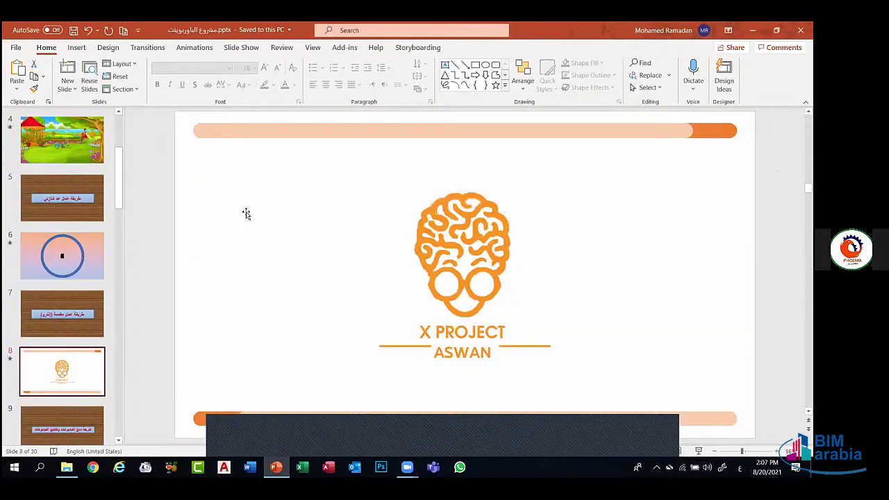
pyautogui.press('Down')
pyautogui.press('Down')
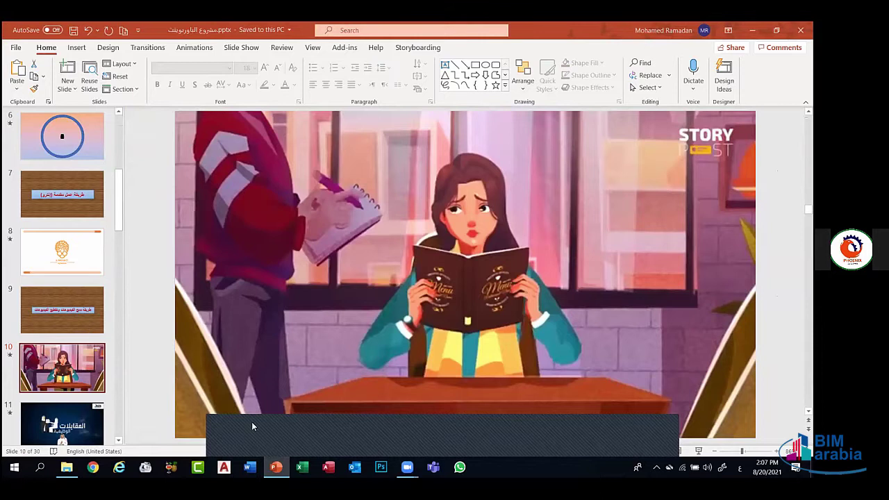
# Continue from slide 11 through the wooden and cartoon slides to chalkboard title slide 19
pyautogui.click(79, 422)
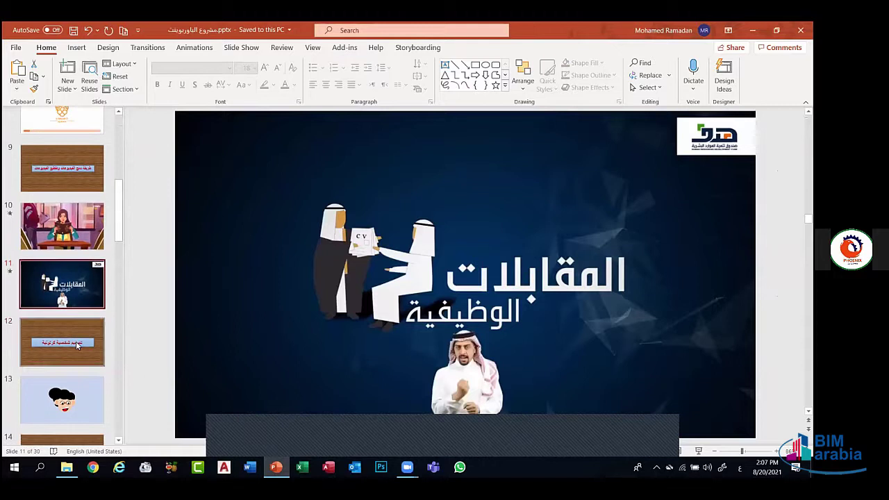
pyautogui.click(78, 346)
pyautogui.press('Down')
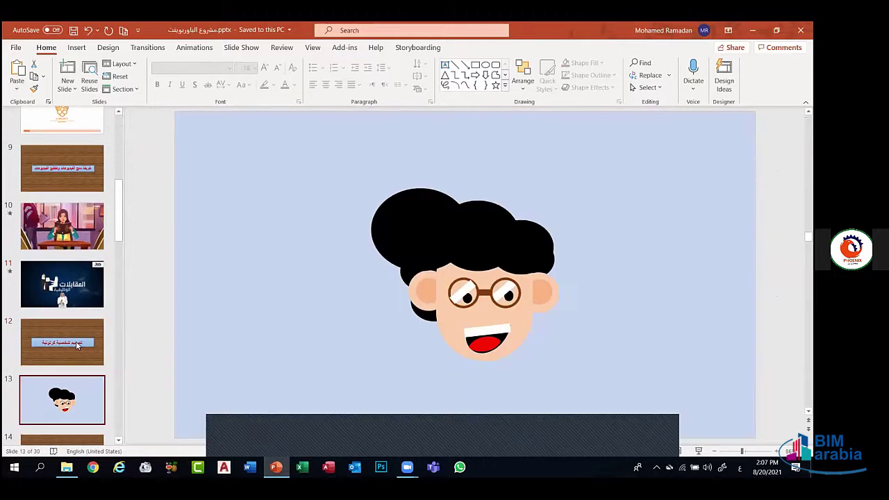
pyautogui.press('Down')
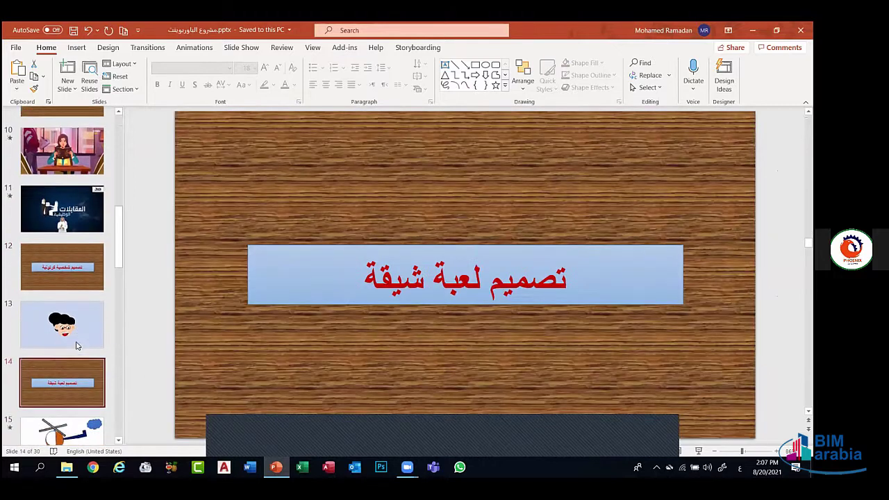
pyautogui.press('Down')
pyautogui.press('Down')
pyautogui.press('Down')
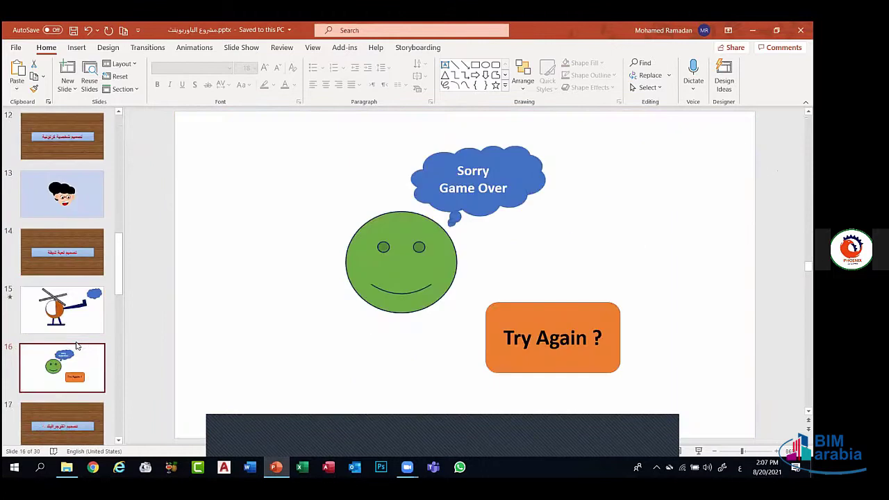
pyautogui.scroll(-1, 77, 345)
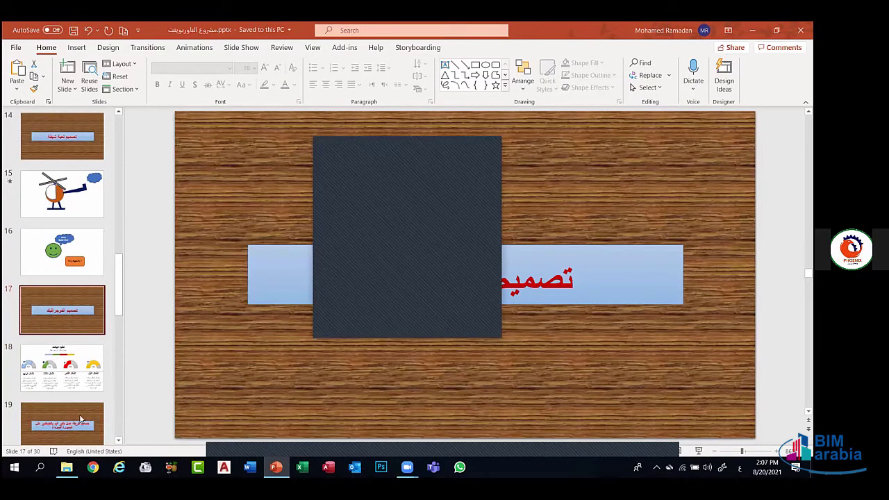
pyautogui.press('Down')
pyautogui.press('Down')
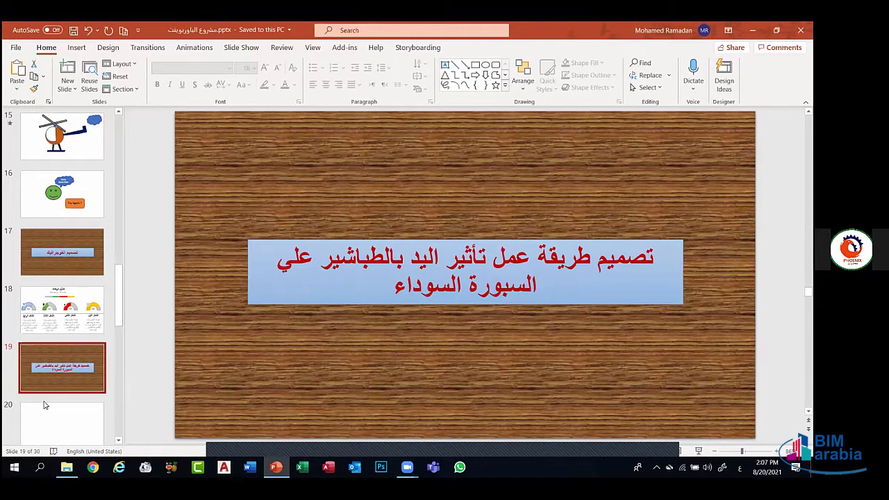
# Inspect slide 19's title font in the Font list, then bring up the project folder in File Explorer
pyautogui.click(64, 420)
pyautogui.press('Up')
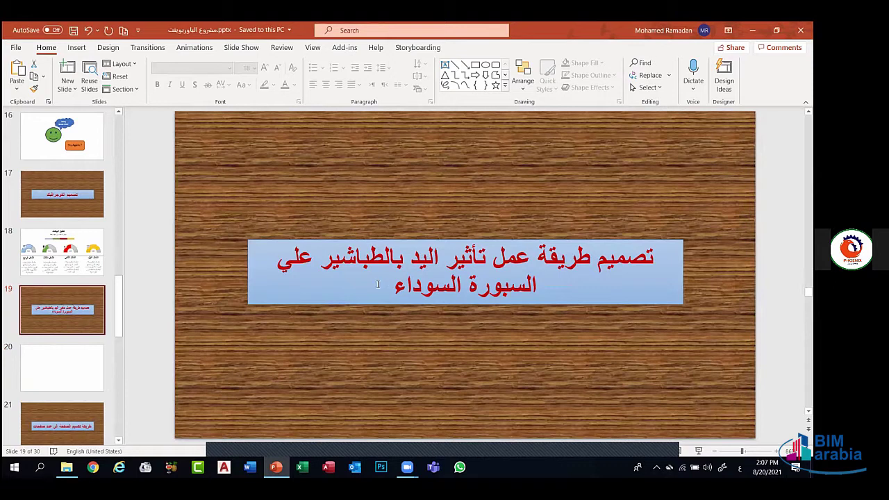
pyautogui.click(353, 280)
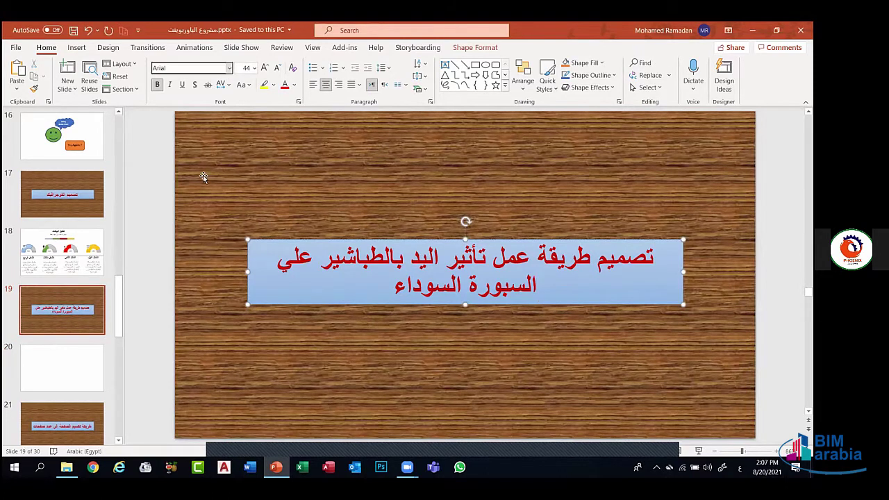
pyautogui.click(223, 69)
pyautogui.click(229, 68)
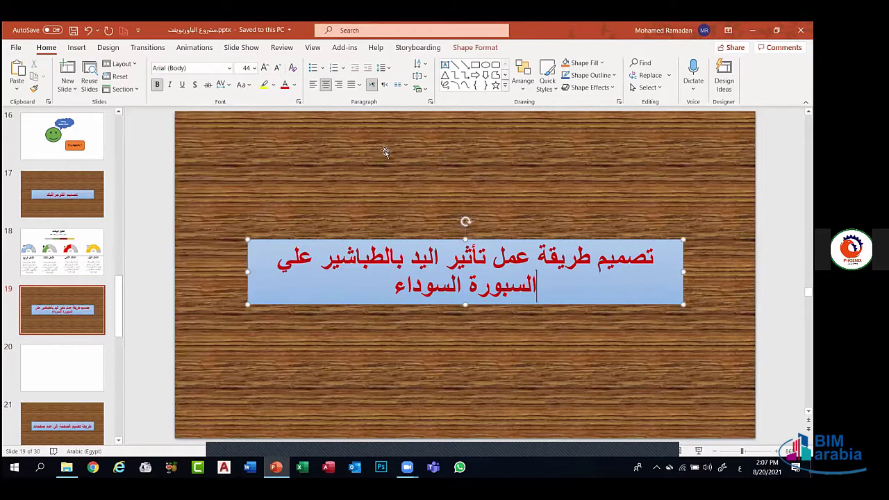
pyautogui.click(67, 467)
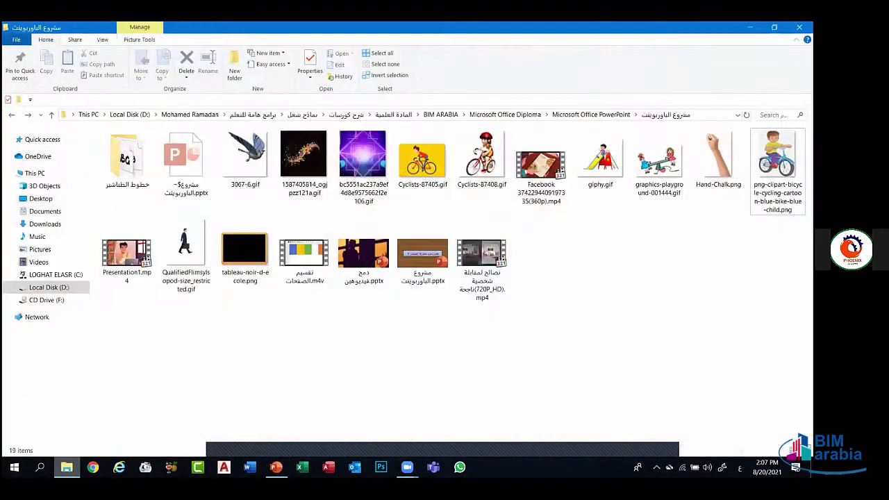
# Look over the 25 font files in the chalk fonts folder, then return to the project folder
pyautogui.doubleClick(120, 156)
pyautogui.moveTo(777, 405); pyautogui.dragTo(98, 128)
pyautogui.click(294, 329)
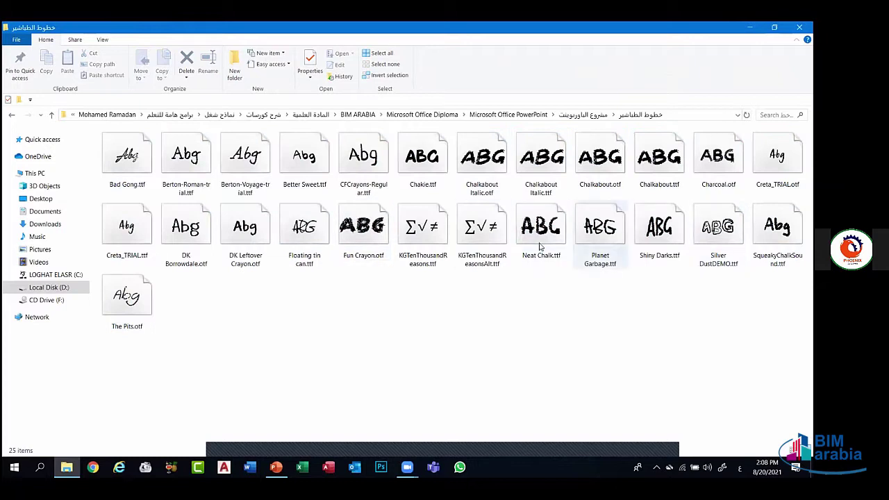
pyautogui.press('BackSpace')
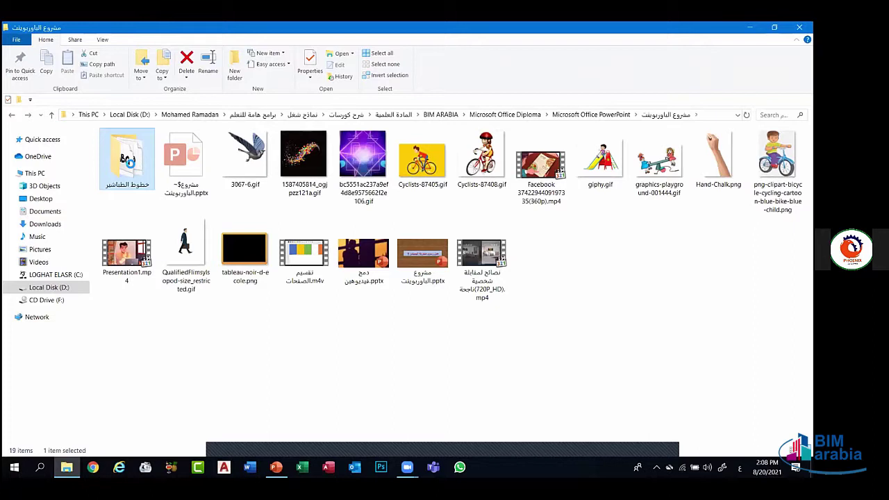
# Archive the chalk fonts folder as خطوط الطباشير.rar and drop the archive inside that folder
pyautogui.rightClick(128, 162)
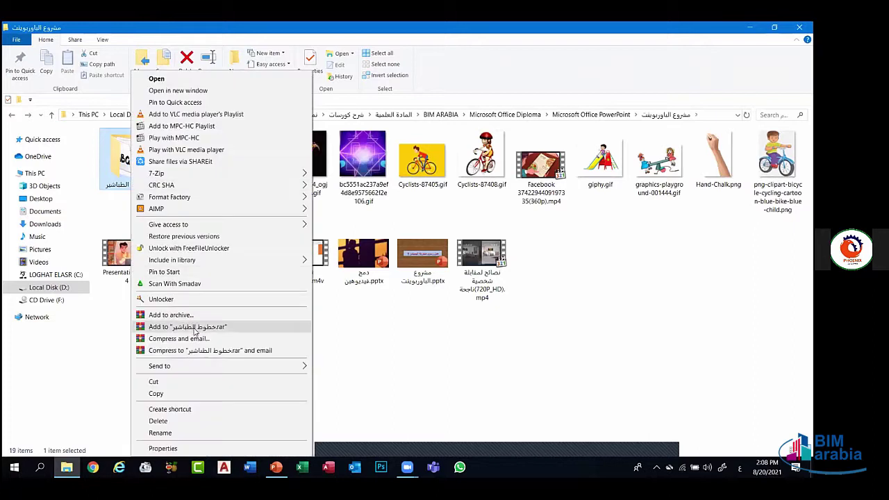
pyautogui.click(195, 327)
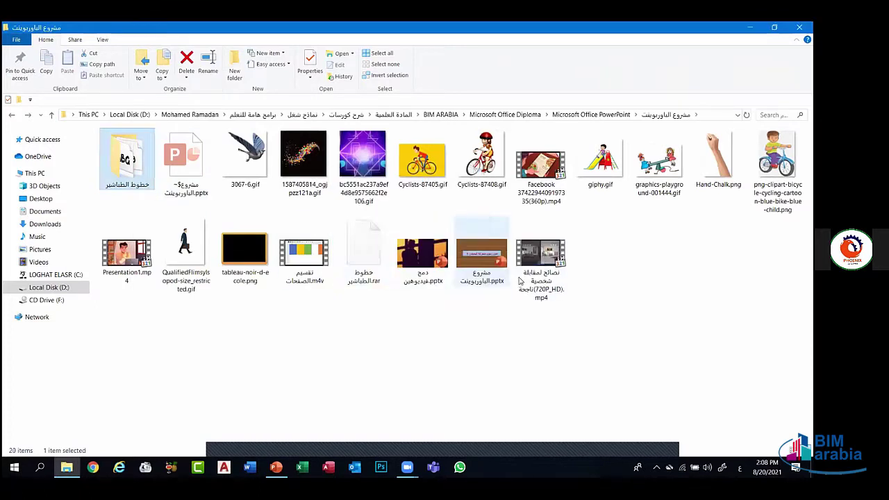
pyautogui.click(349, 317)
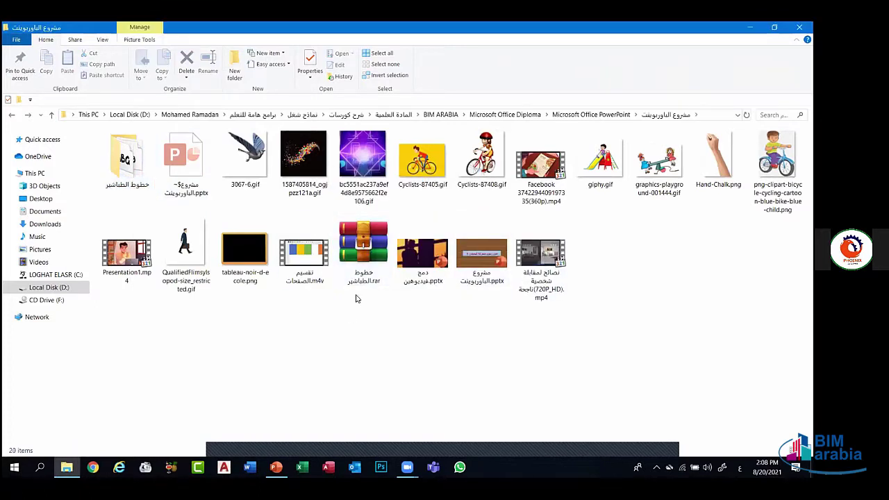
pyautogui.moveTo(337, 262); pyautogui.dragTo(123, 181)
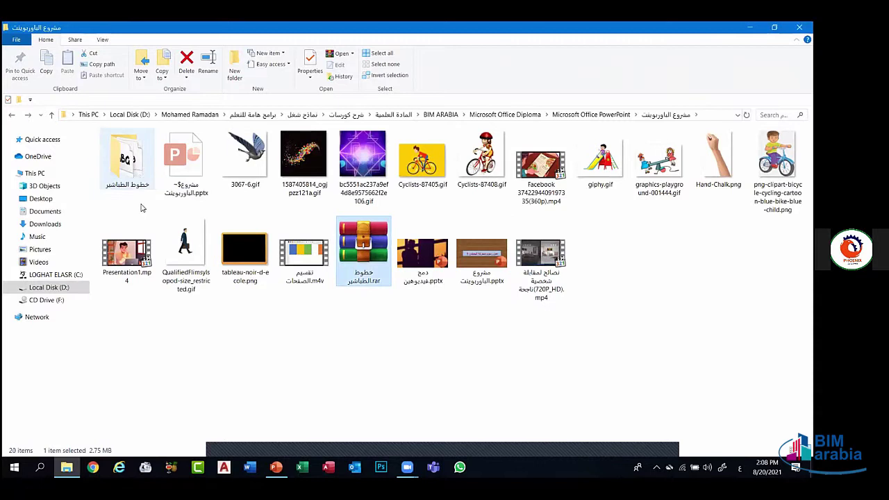
pyautogui.doubleClick(139, 179)
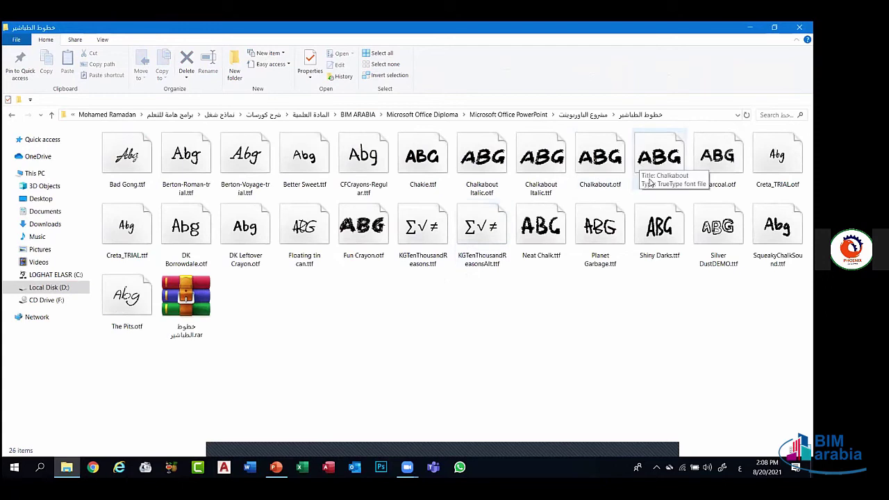
# Preview the Chalkabout.ttf font
pyautogui.click(649, 160)
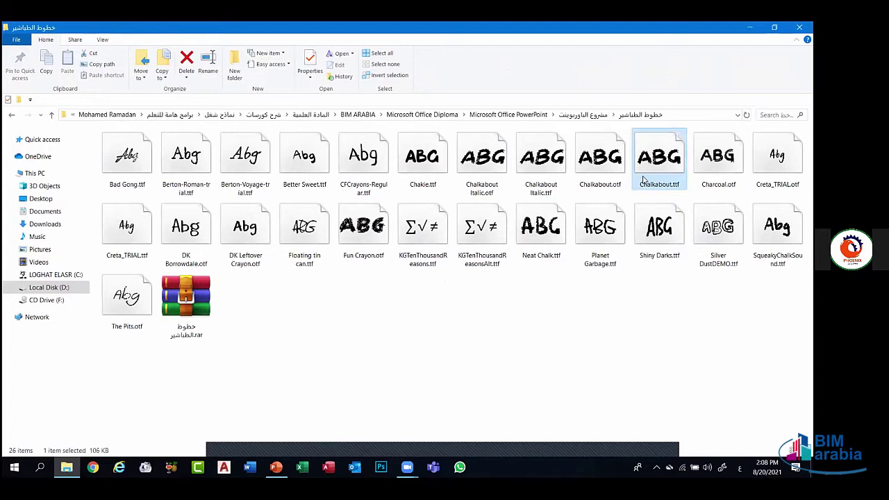
pyautogui.rightClick(653, 180)
pyautogui.click(574, 248)
pyautogui.doubleClick(659, 159)
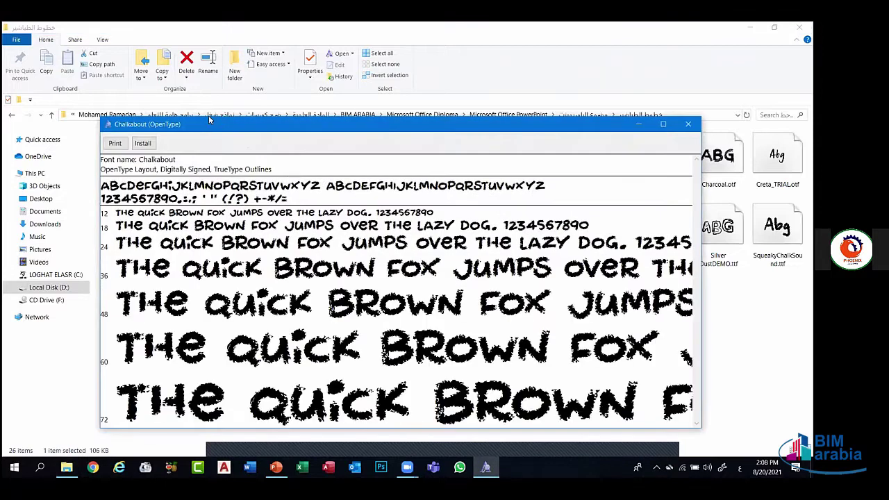
pyautogui.moveTo(209, 120); pyautogui.dragTo(277, 94)
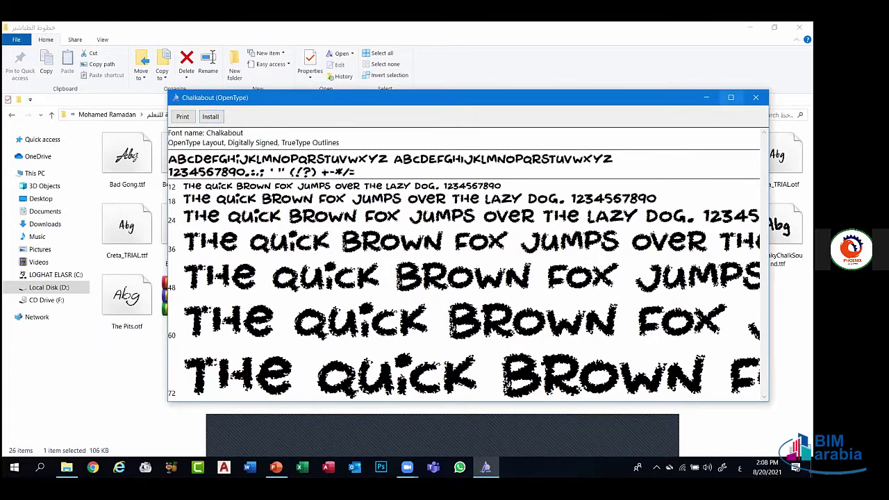
pyautogui.click(756, 97)
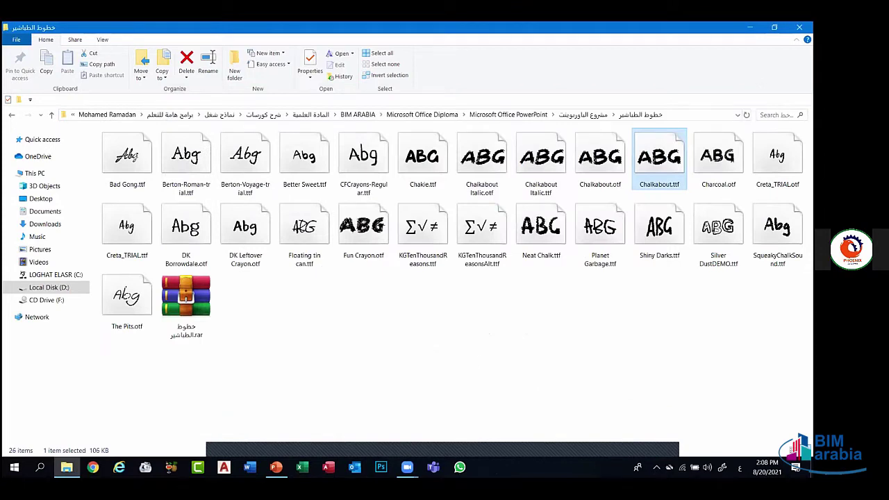
# Bring PowerPoint forward on blank slide 20, then return to the chalk fonts folder
pyautogui.click(276, 467)
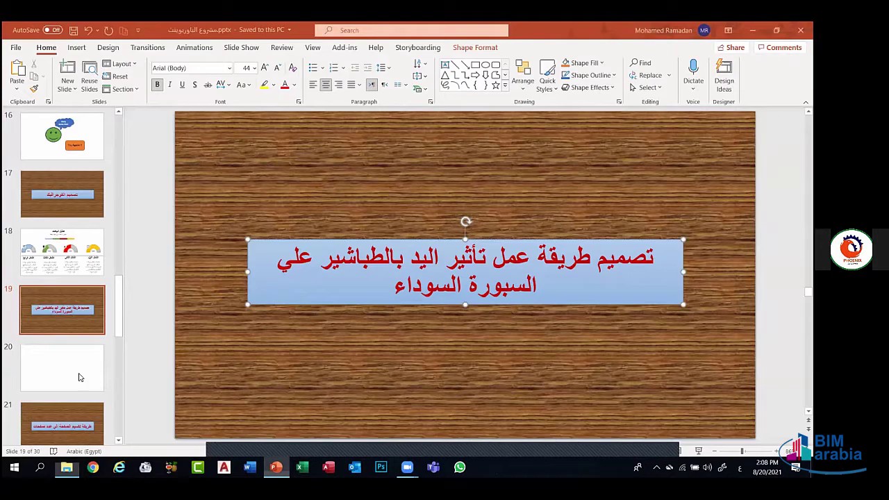
pyautogui.click(52, 368)
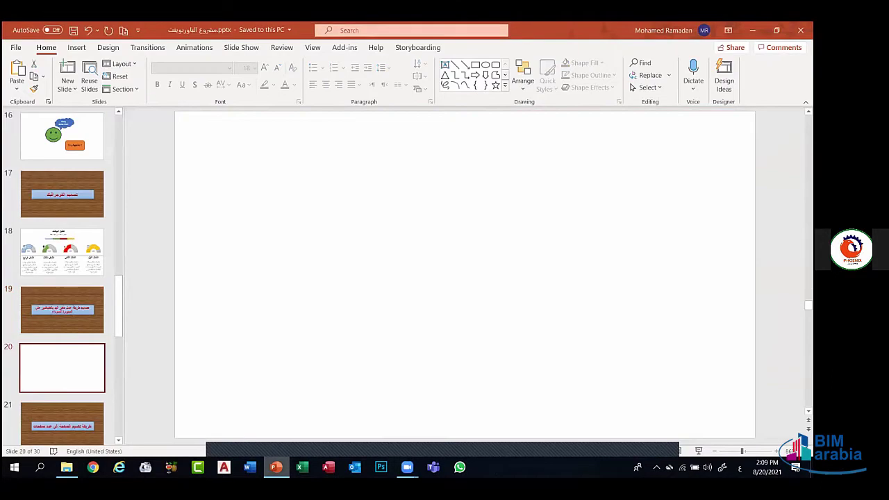
pyautogui.hotkey('alt', 'Tab')
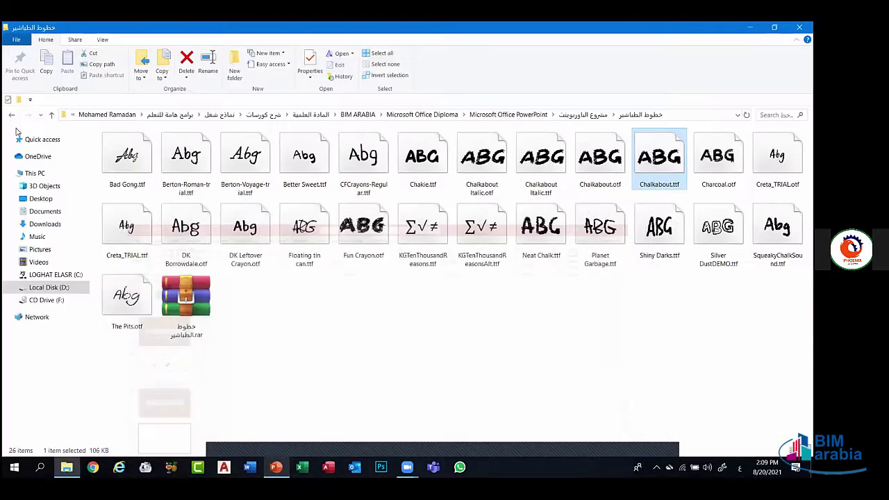
# Preview tableau-noir-d-ecole.png from the project folder in Photos and close it
pyautogui.click(11, 115)
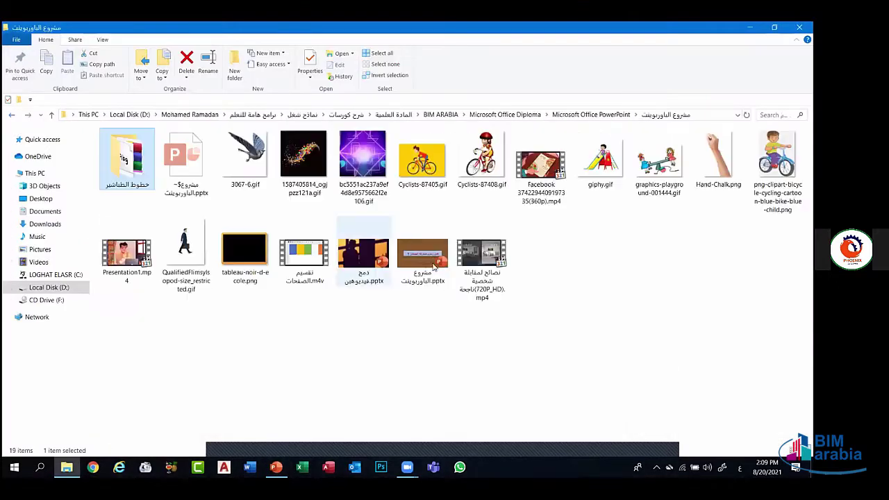
pyautogui.click(242, 257)
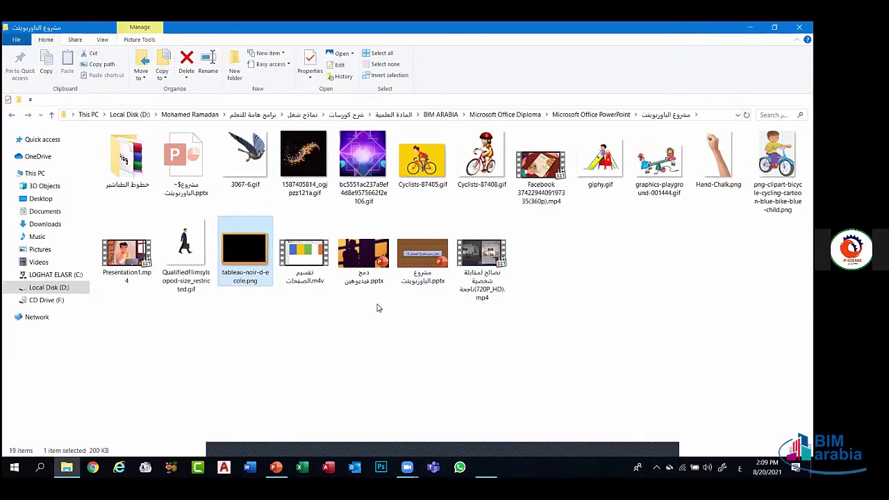
pyautogui.press('Return')
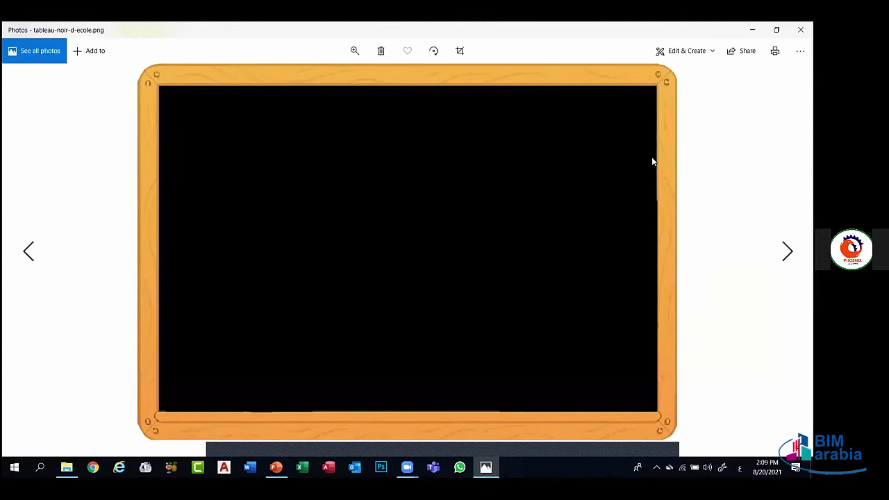
pyautogui.click(800, 30)
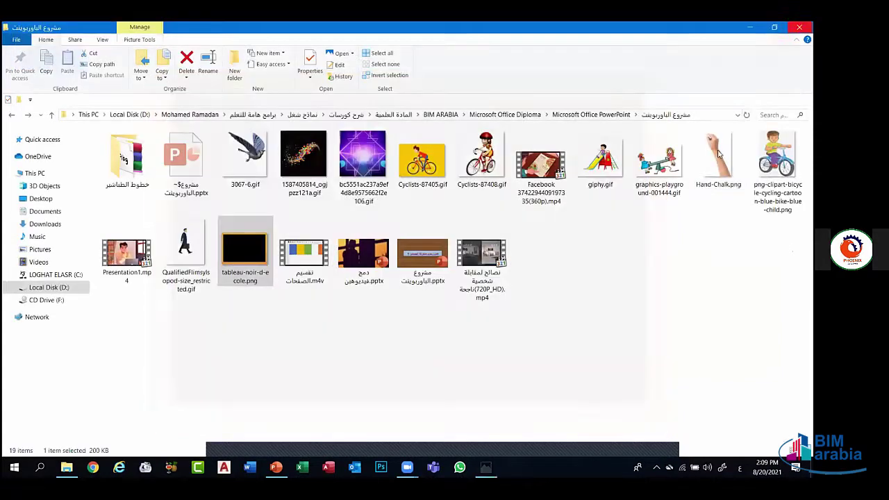
# Open Hand-Chalk.png, then switch back to the PowerPoint presentation
pyautogui.click(719, 154)
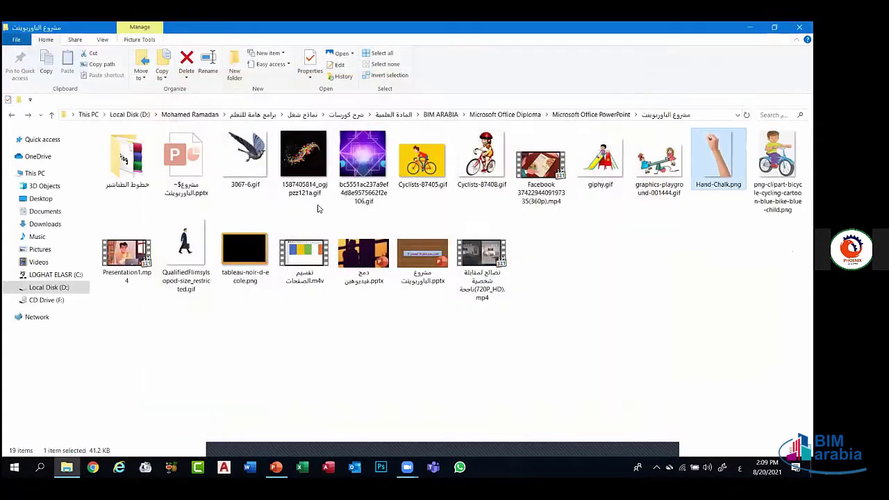
pyautogui.doubleClick(486, 255)
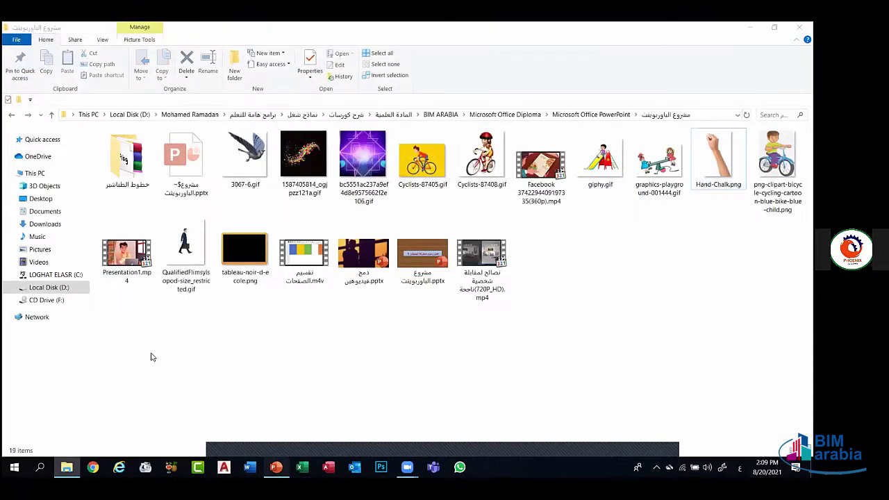
pyautogui.hotkey('alt', 'Tab')
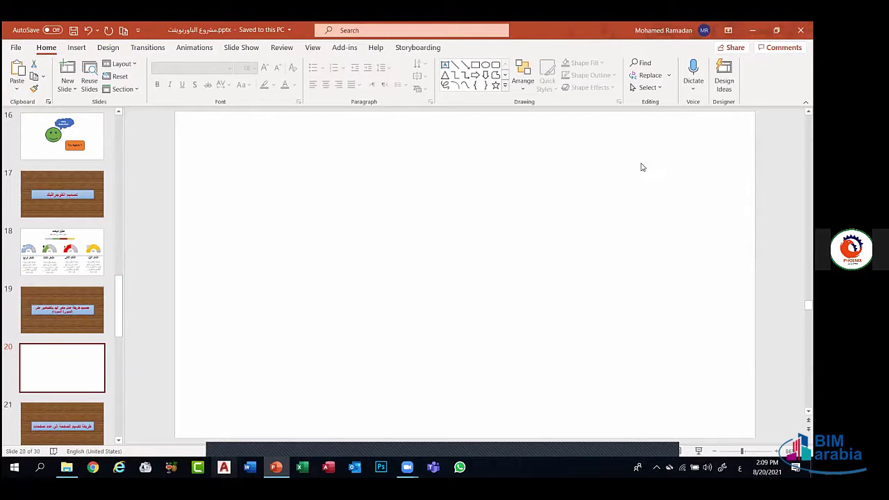
# Start inserting a picture from This Device through Insert > Pictures
pyautogui.click(77, 49)
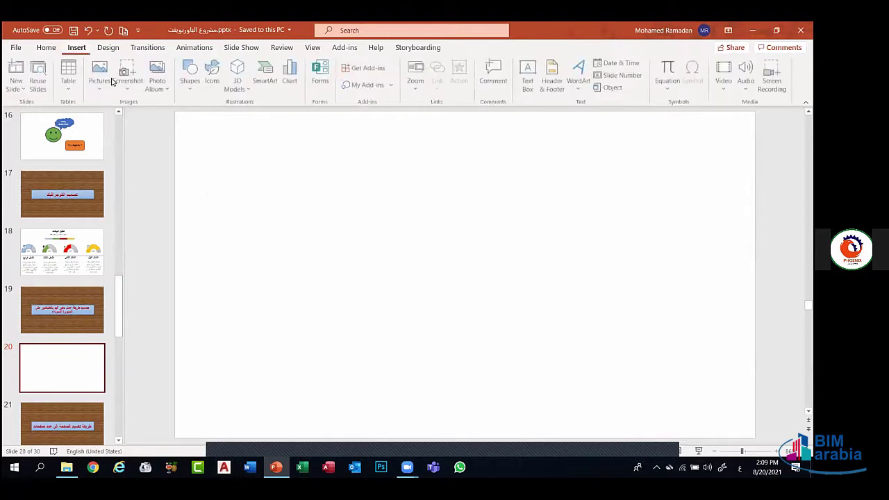
pyautogui.click(101, 82)
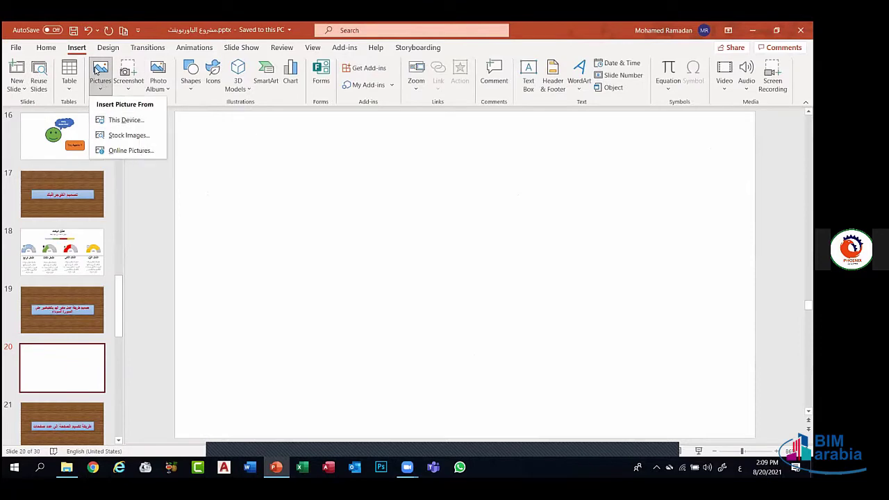
pyautogui.click(129, 124)
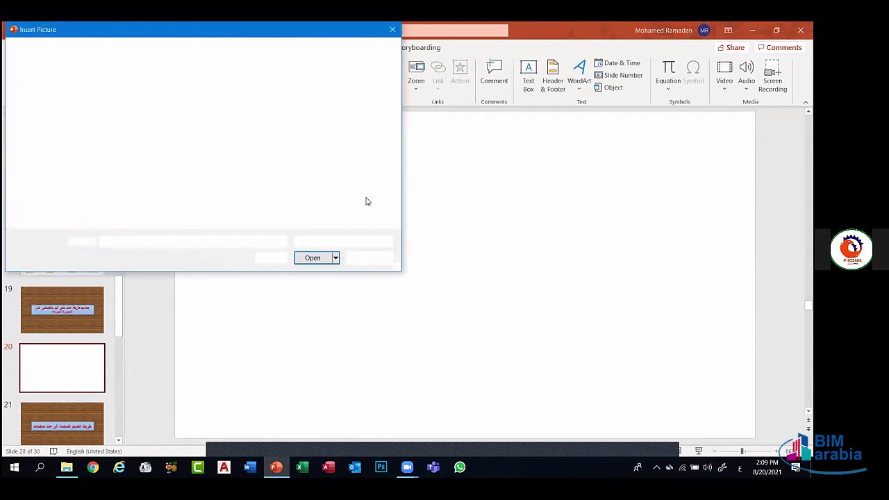
# Browse D: through برامج هامة للتعلم, نماذج شغل and شرح كورسات to المادة العلمية
pyautogui.click(60, 199)
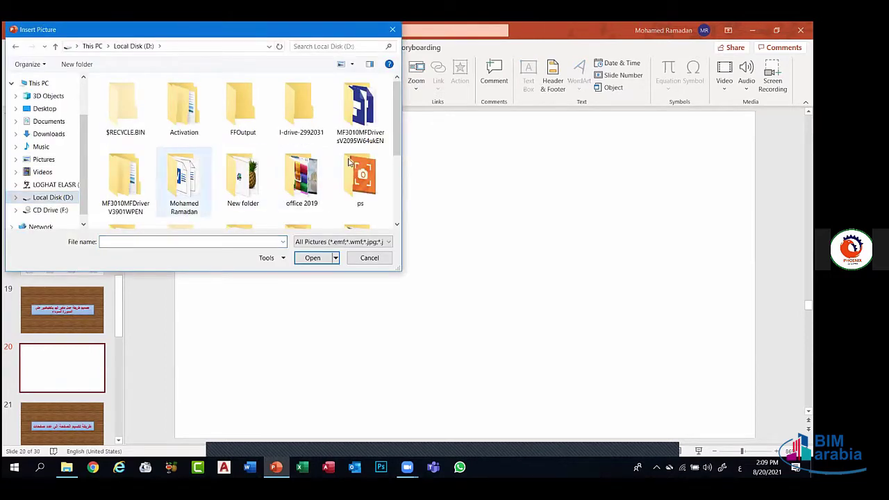
pyautogui.doubleClick(192, 186)
pyautogui.doubleClick(144, 166)
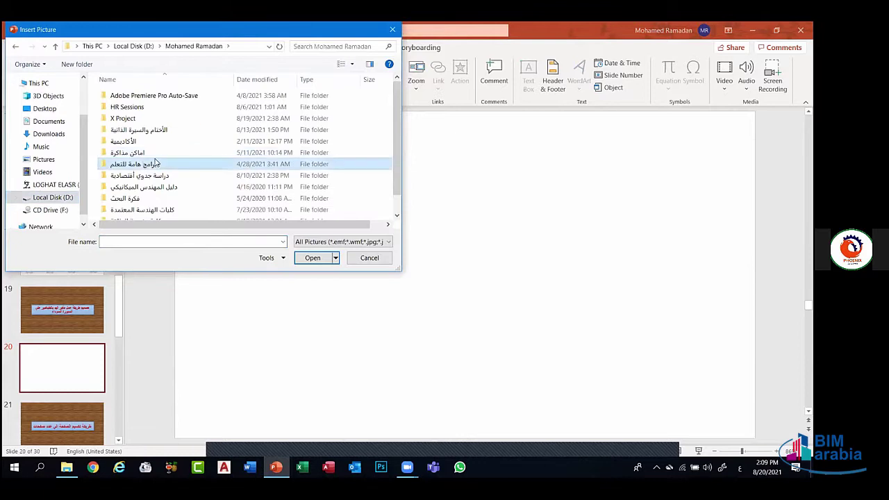
pyautogui.scroll(-3, 139, 177)
pyautogui.doubleClick(137, 182)
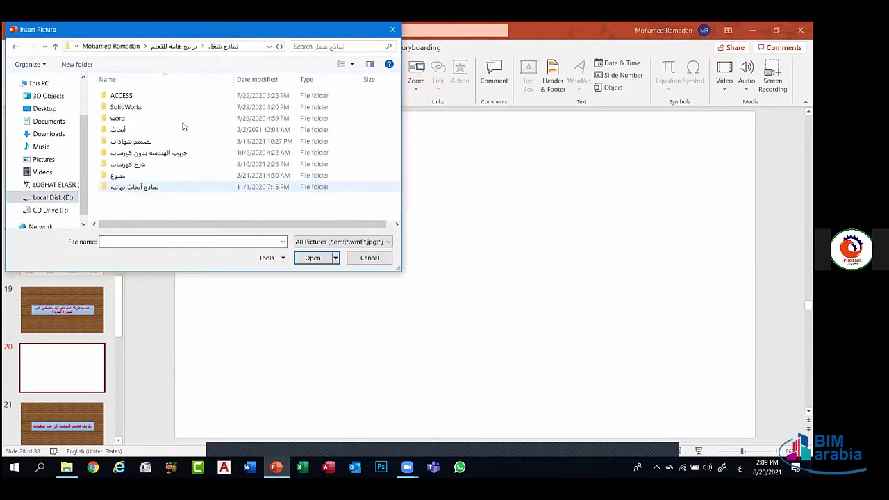
pyautogui.doubleClick(136, 163)
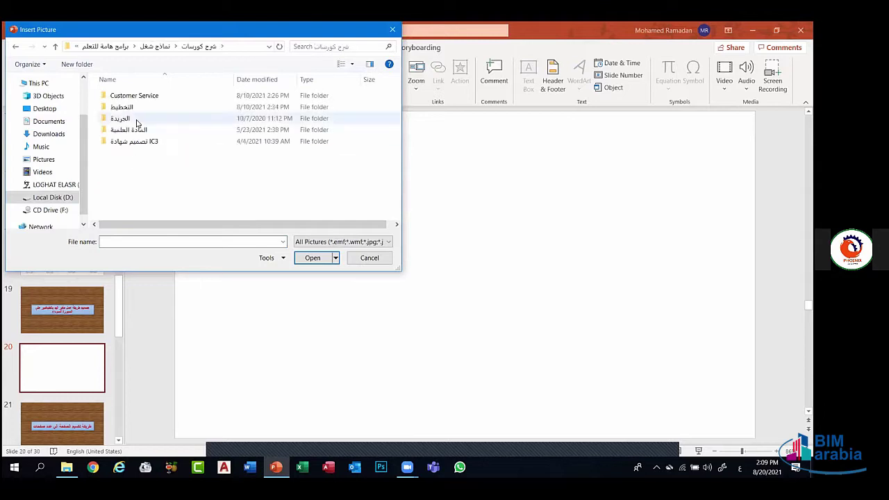
pyautogui.doubleClick(136, 129)
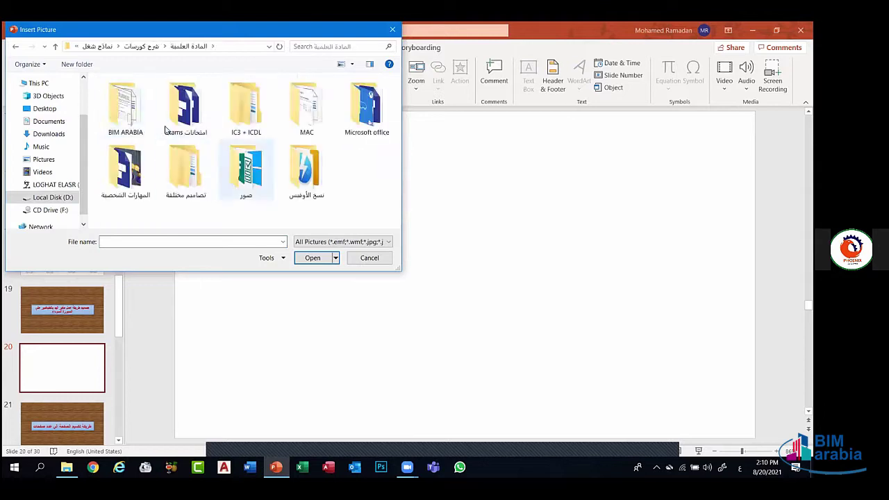
# Go on through BIM ARABIA and the Microsoft Office folders to مشروع الباوربوينت, inserting tableau-noir-d-ecole.png
pyautogui.doubleClick(130, 112)
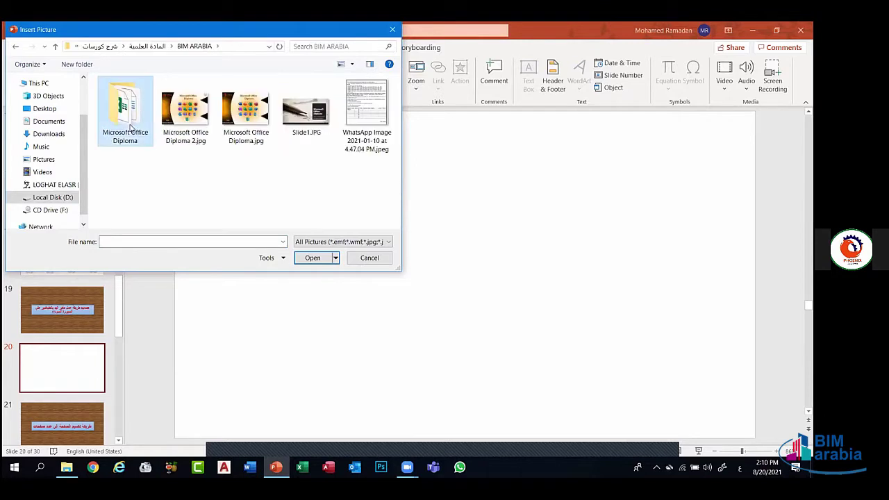
pyautogui.doubleClick(125, 105)
pyautogui.doubleClick(184, 111)
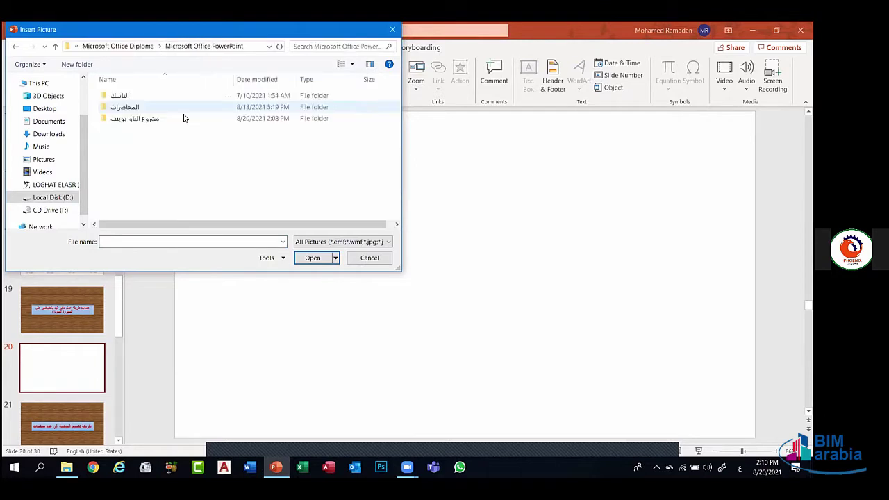
pyautogui.doubleClick(152, 119)
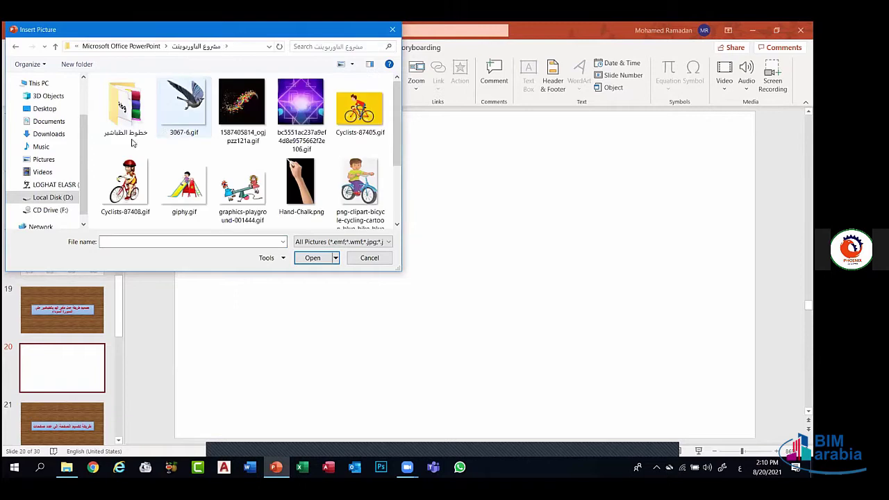
pyautogui.scroll(-2, 250, 159)
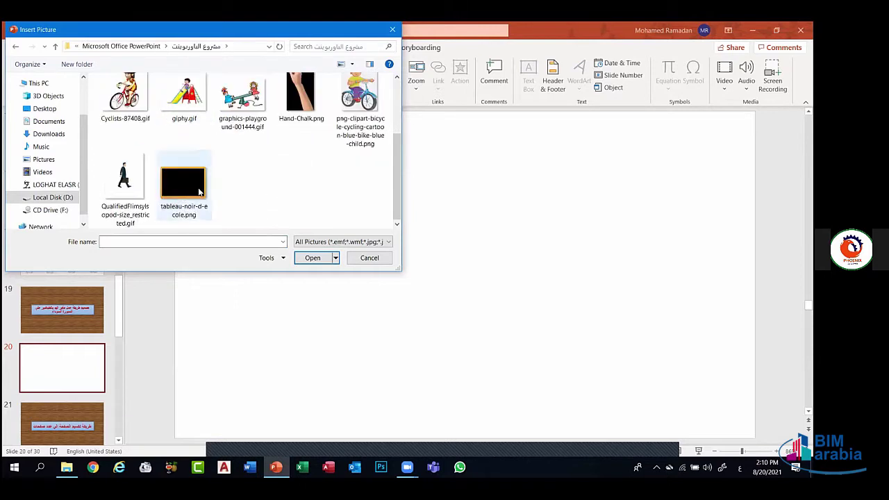
pyautogui.click(203, 185)
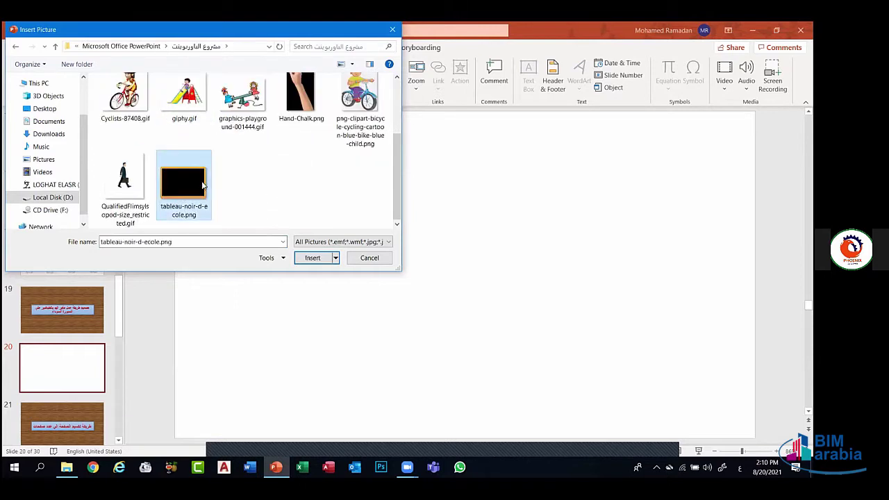
pyautogui.click(312, 258)
# Stretch the blackboard picture's left and right sides out to the edges of slide 20
pyautogui.click(314, 257)
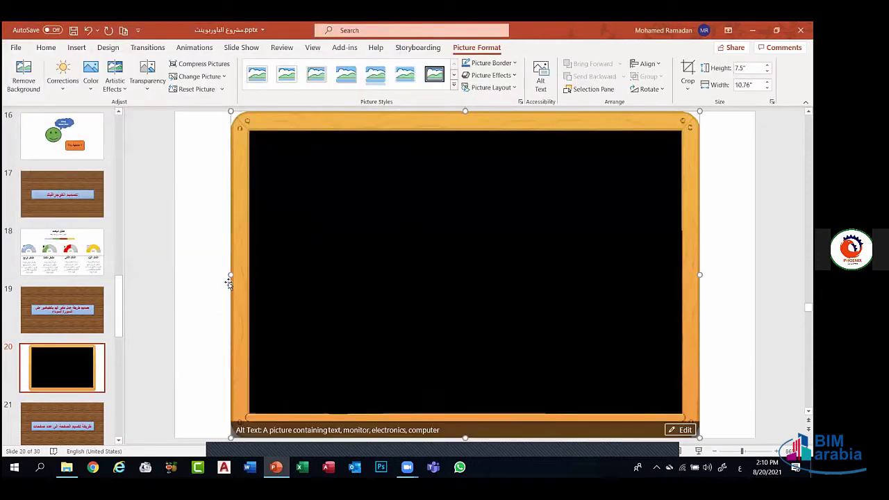
pyautogui.moveTo(232, 277); pyautogui.dragTo(175, 277)
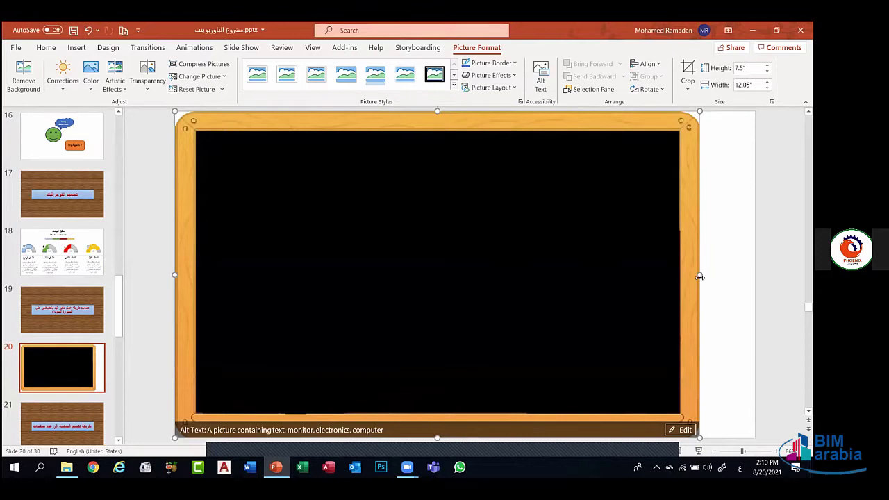
pyautogui.moveTo(701, 278)
pyautogui.mouseDown()
pyautogui.moveTo(746, 278)
pyautogui.moveTo(685, 278)
pyautogui.mouseUp()
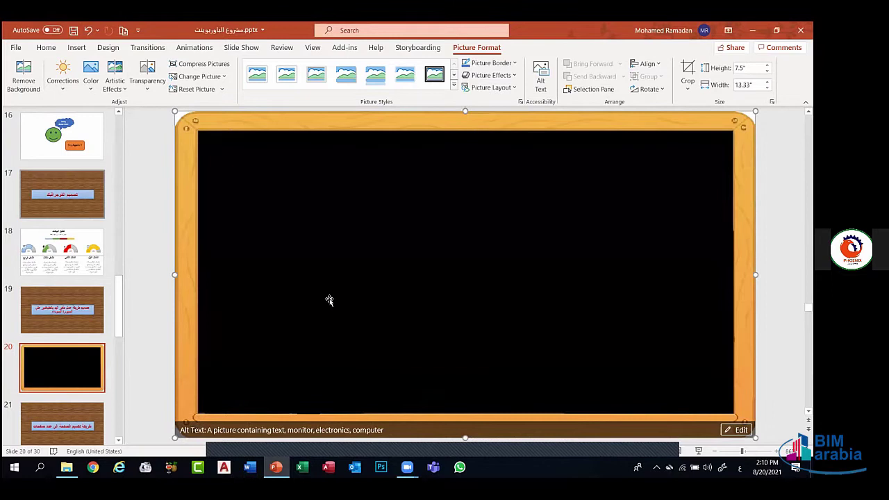
pyautogui.press('Escape')
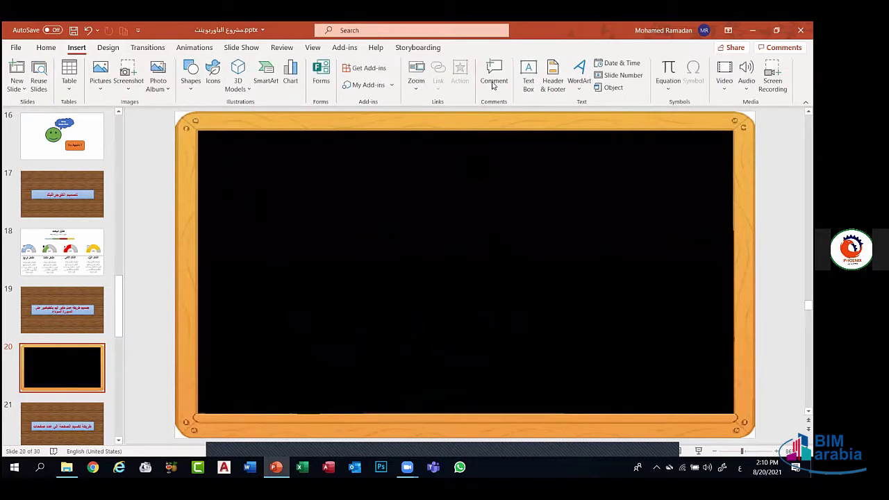
# Draw a text box over the upper blackboard area, nudge it right, then return to File Explorer
pyautogui.click(528, 77)
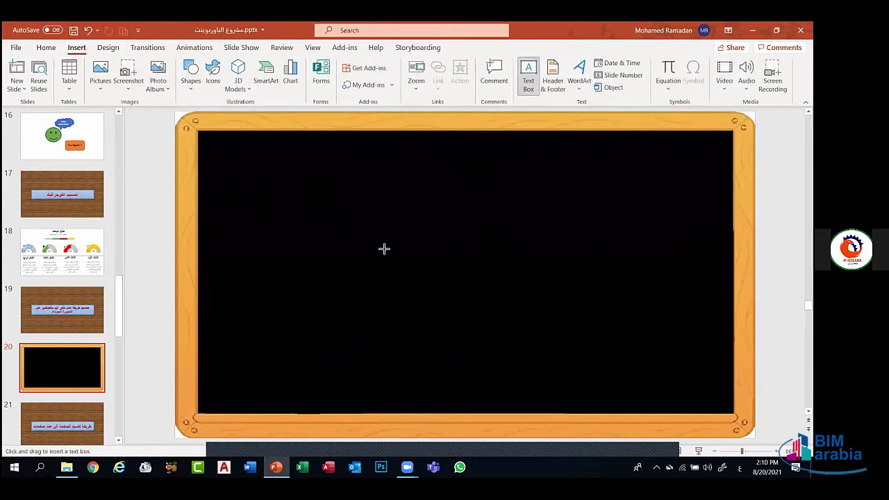
pyautogui.moveTo(313, 190); pyautogui.dragTo(598, 265)
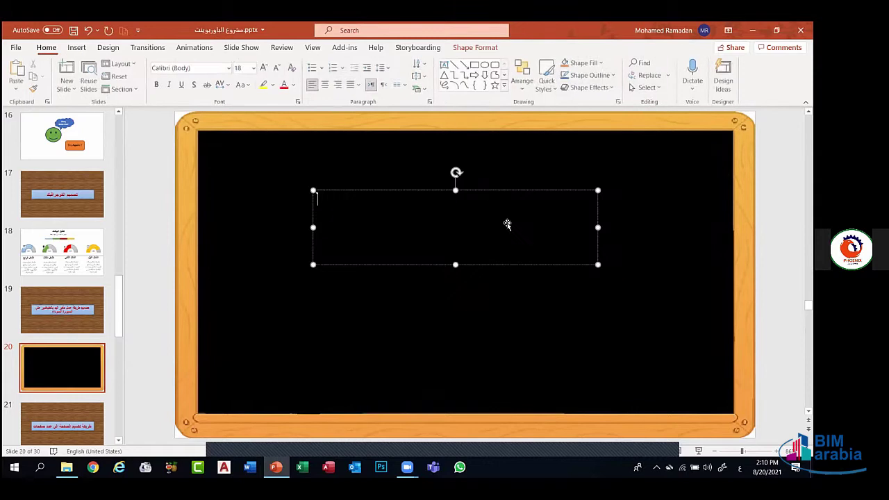
pyautogui.moveTo(488, 193); pyautogui.dragTo(493, 196)
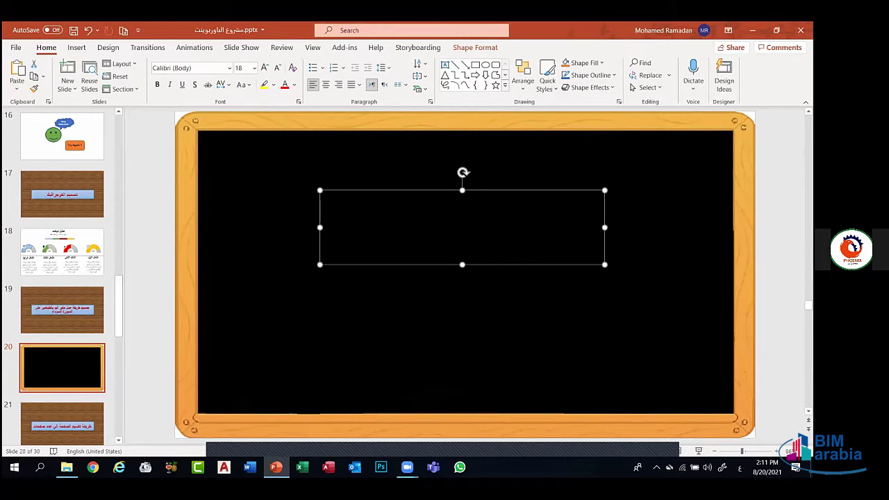
pyautogui.hotkey('alt', 'Tab')
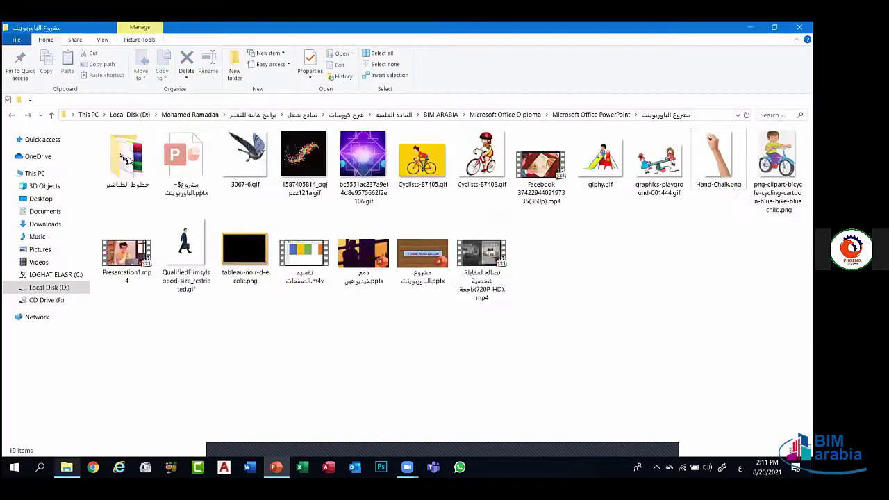
# Open the خطوط الطباشير folder and preview the Chalkabout Italic.ttf font
pyautogui.doubleClick(127, 160)
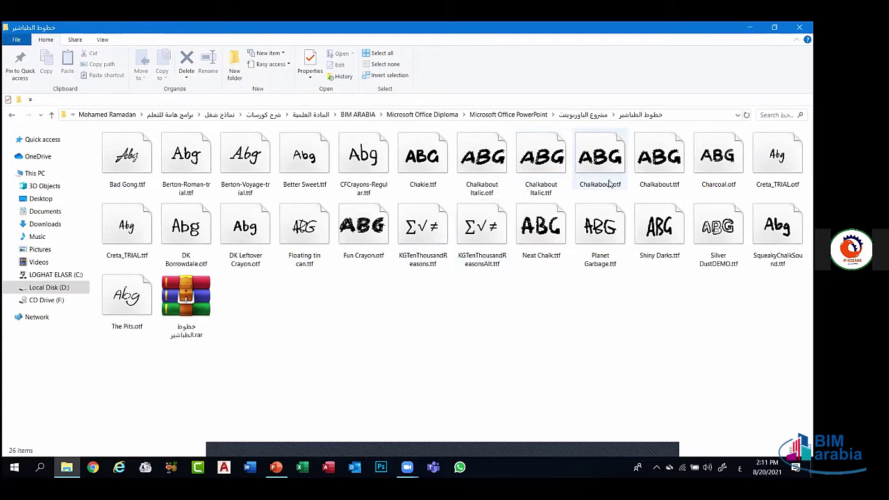
pyautogui.rightClick(543, 165)
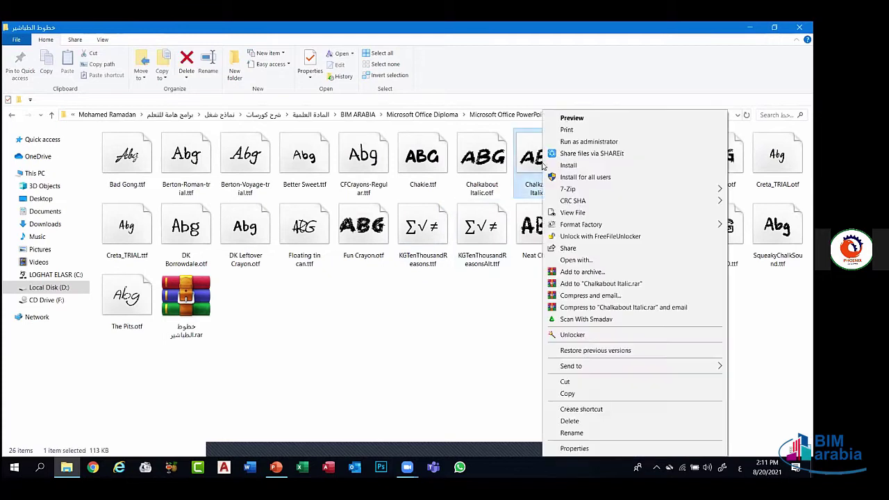
pyautogui.press('Escape')
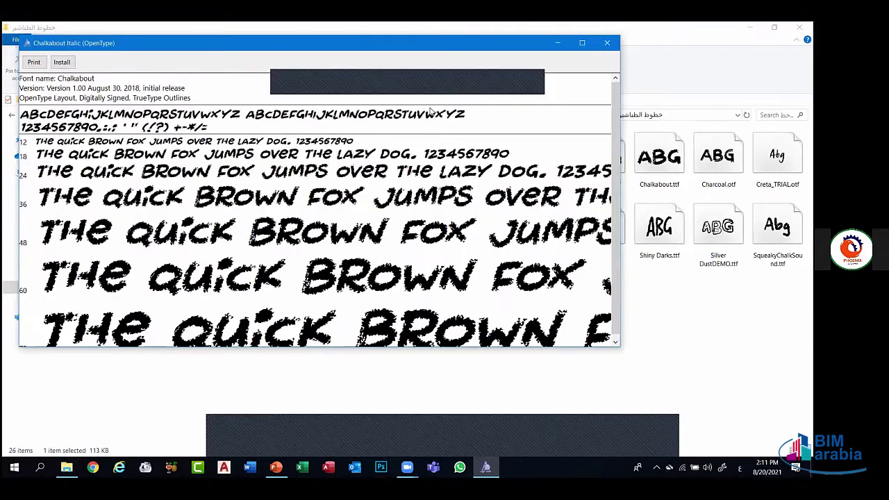
# Install Chalkabout Italic over the existing copy and close its Font Viewer preview
pyautogui.click(62, 61)
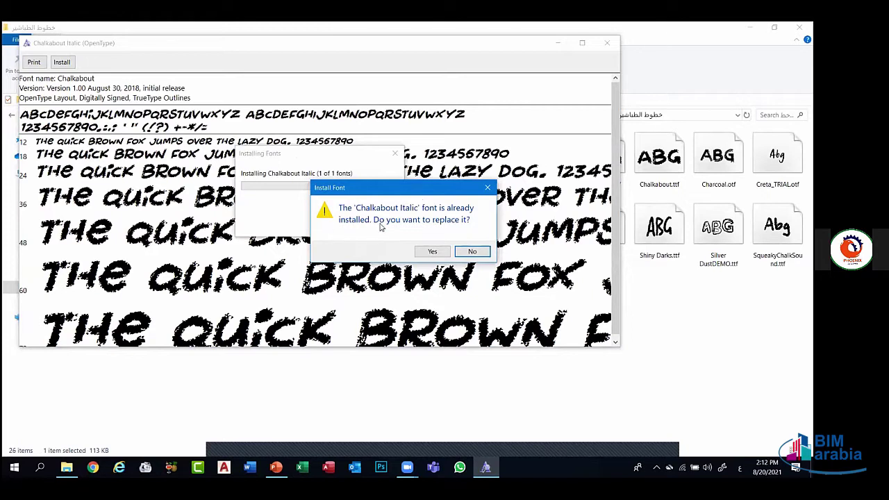
pyautogui.click(432, 252)
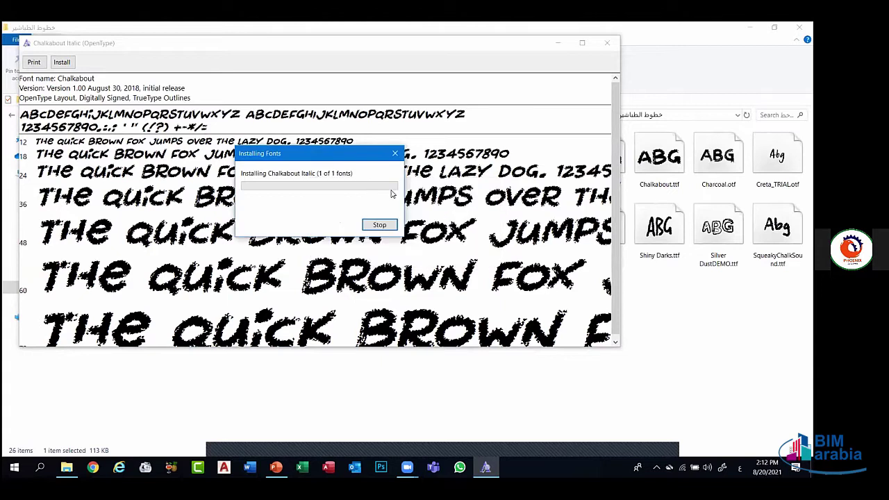
pyautogui.click(606, 44)
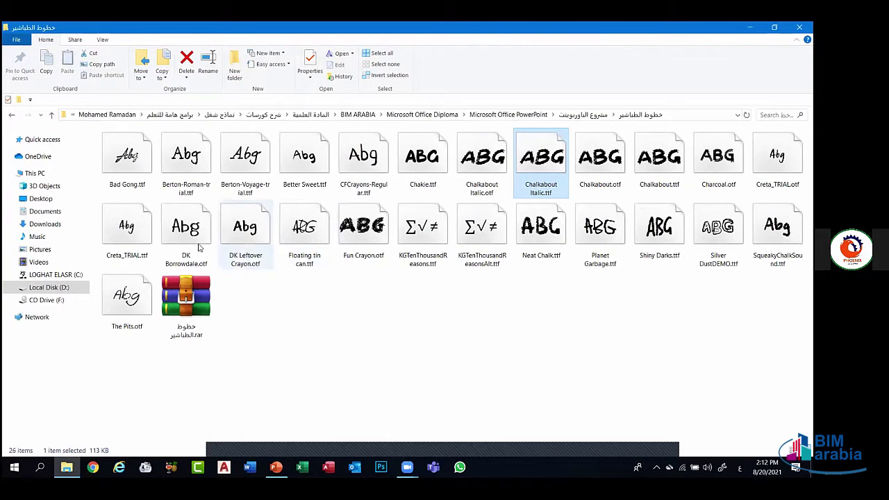
# Preview Creta_TRIAL.ttf, install it over the existing copy, and close the viewer
pyautogui.click(122, 233)
pyautogui.rightClick(122, 233)
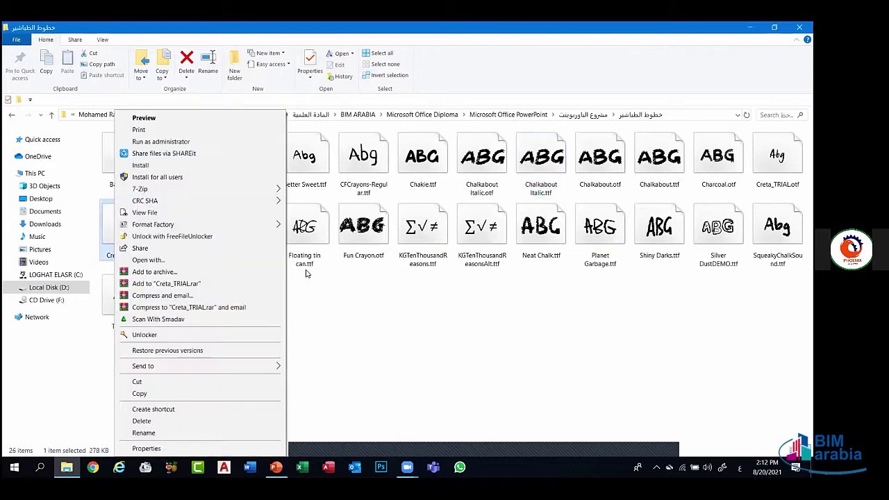
pyautogui.click(146, 142)
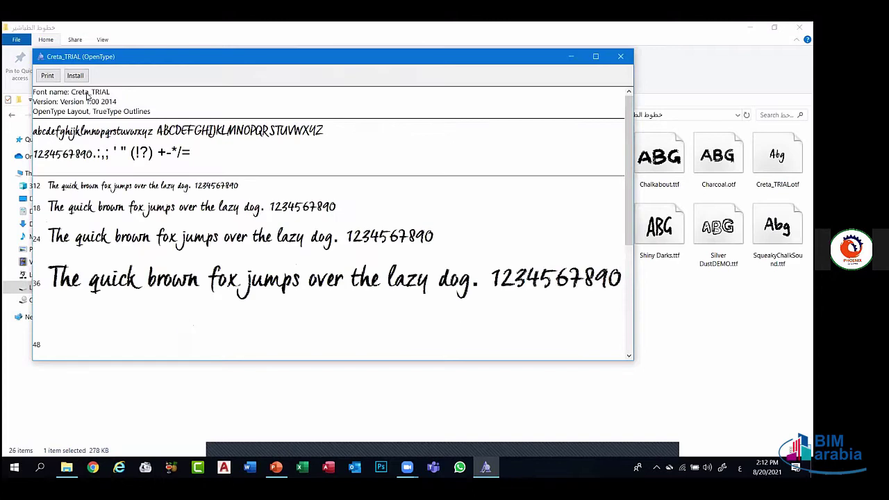
pyautogui.click(75, 75)
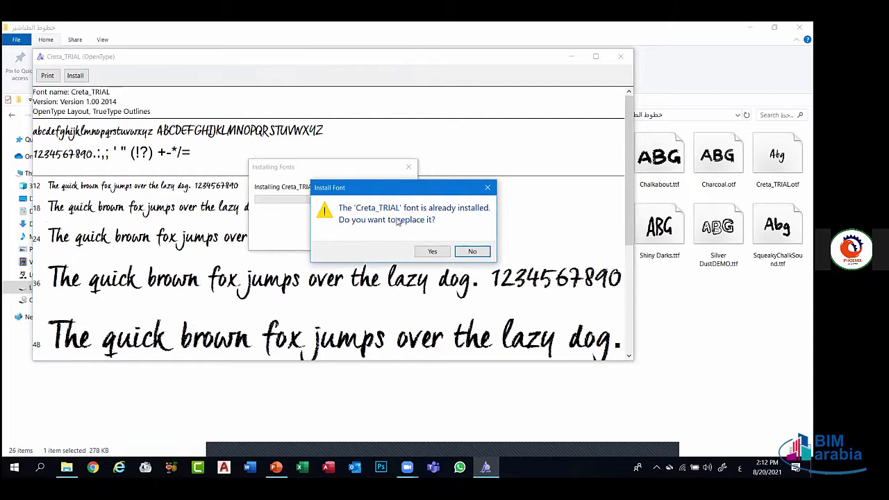
pyautogui.click(420, 253)
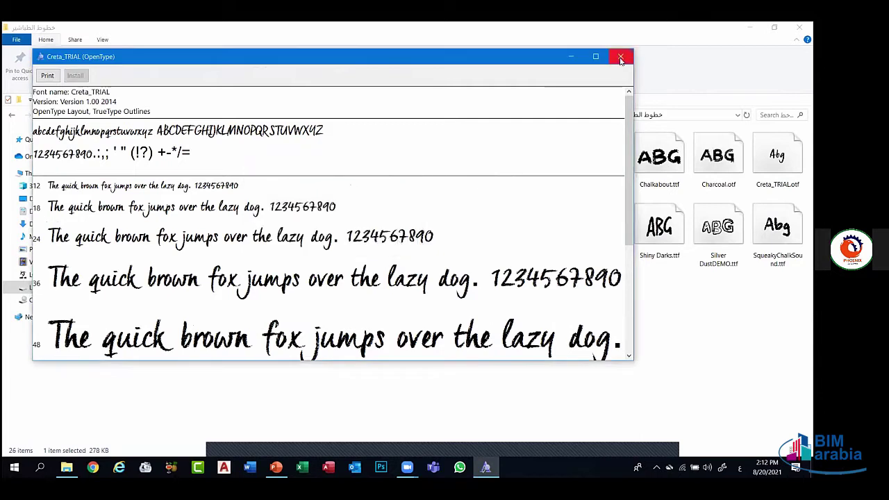
pyautogui.hotkey('alt', 'F4')
# Look over the Chalkabout and Creta_TRIAL font files, then switch back to PowerPoint
pyautogui.click(581, 168)
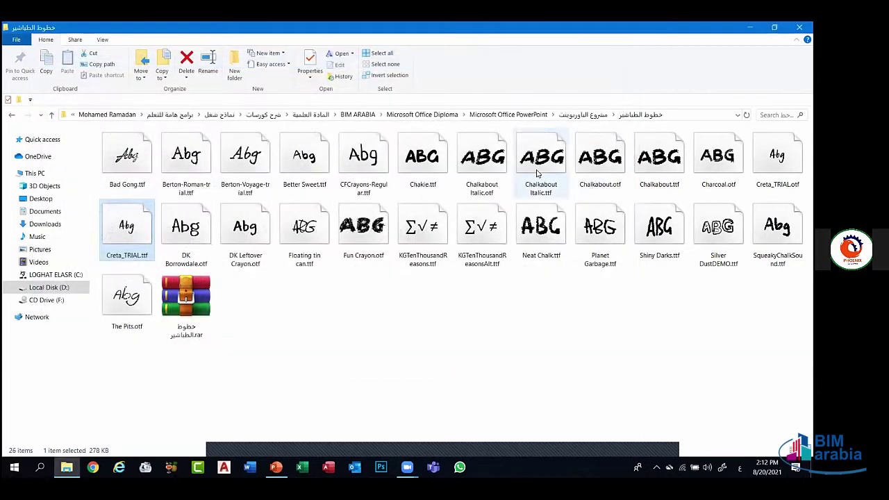
pyautogui.click(590, 171)
pyautogui.click(546, 172)
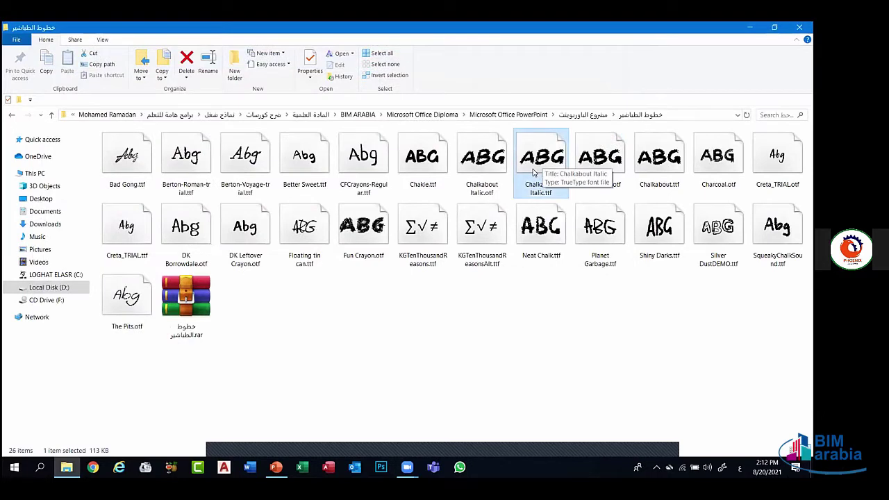
pyautogui.click(126, 240)
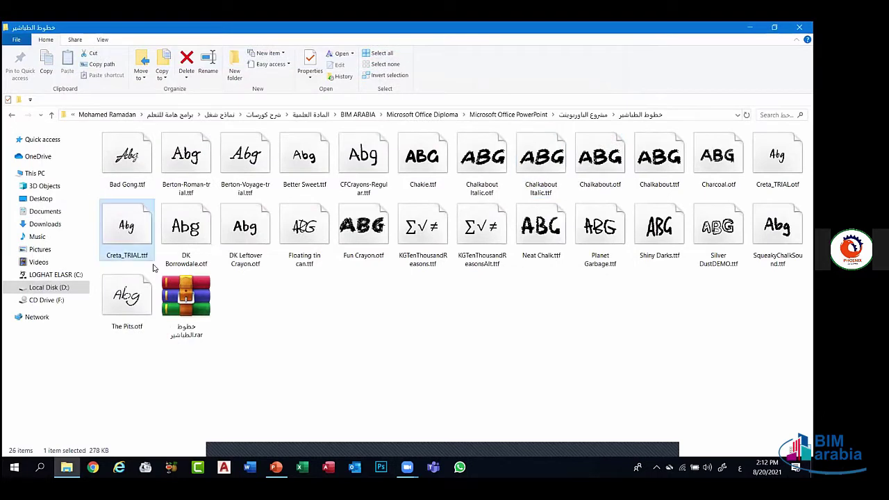
pyautogui.click(277, 467)
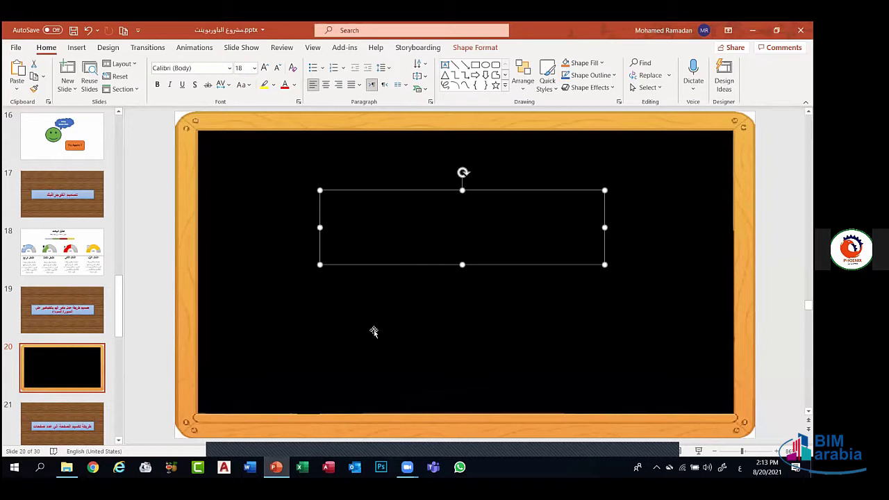
# Browse the Home font list looking for the newly installed font
pyautogui.click(230, 67)
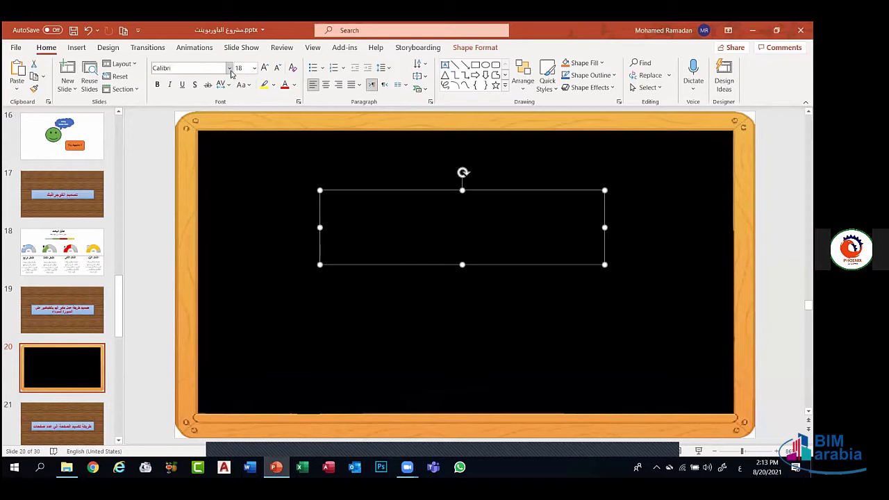
pyautogui.scroll(-8, 219, 278)
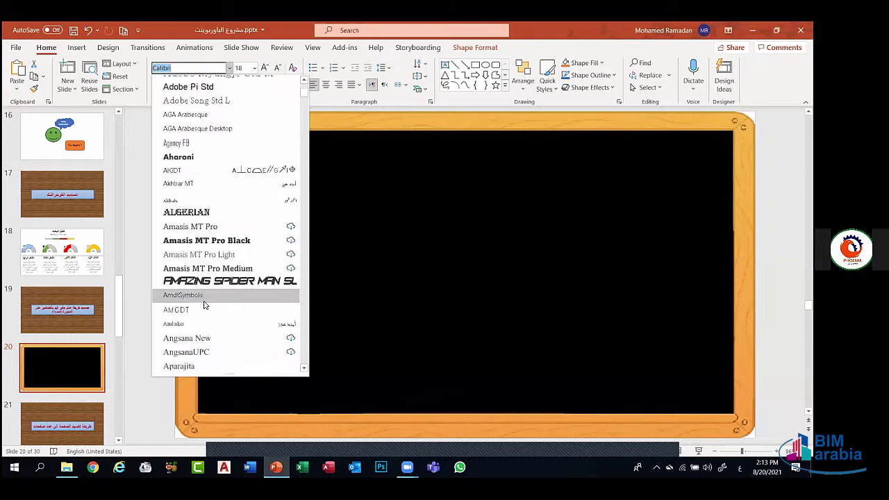
pyautogui.scroll(-15, 219, 278)
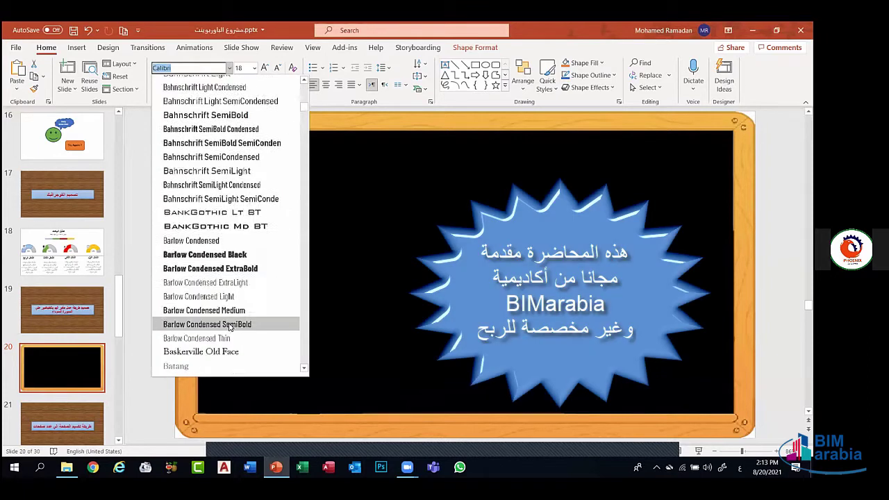
pyautogui.scroll(-4, 230, 324)
pyautogui.scroll(-1, 198, 334)
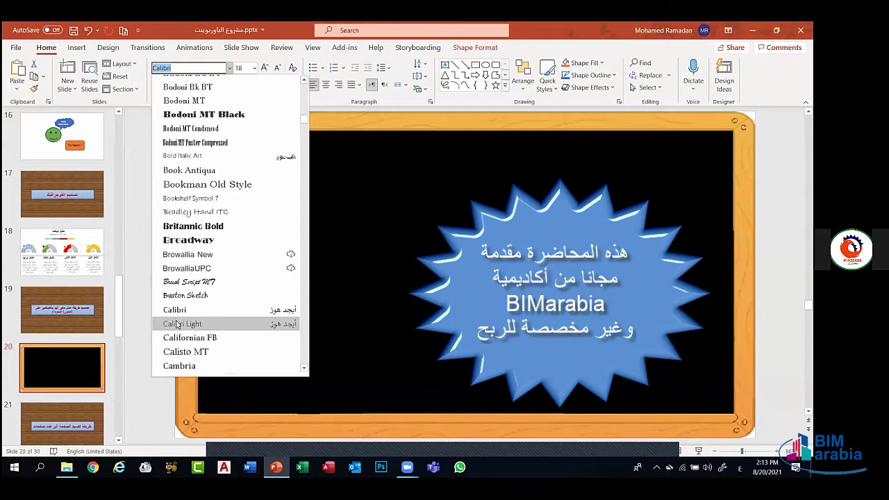
pyautogui.scroll(-2, 189, 340)
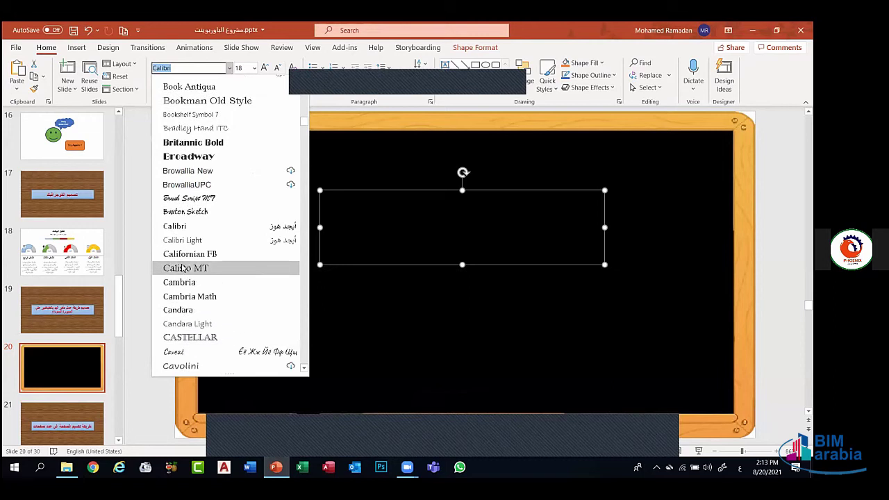
pyautogui.scroll(-4, 182, 281)
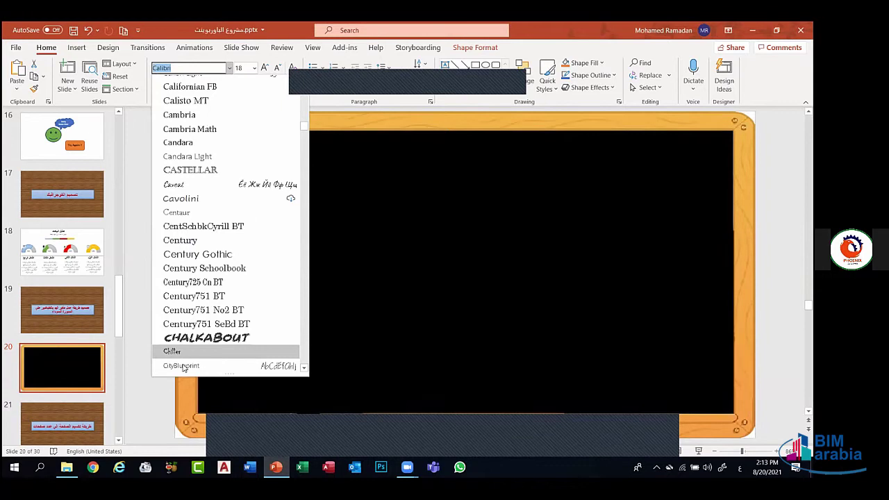
pyautogui.scroll(-3, 184, 364)
pyautogui.scroll(-3, 185, 355)
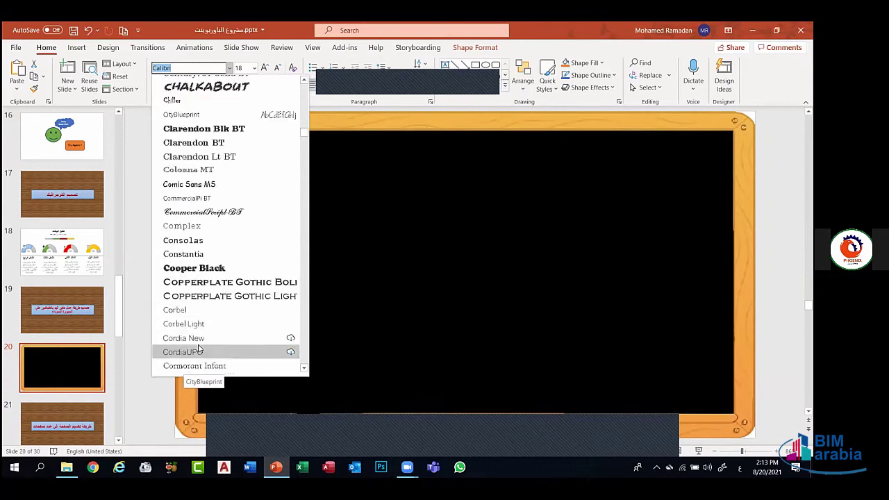
pyautogui.scroll(-4, 199, 350)
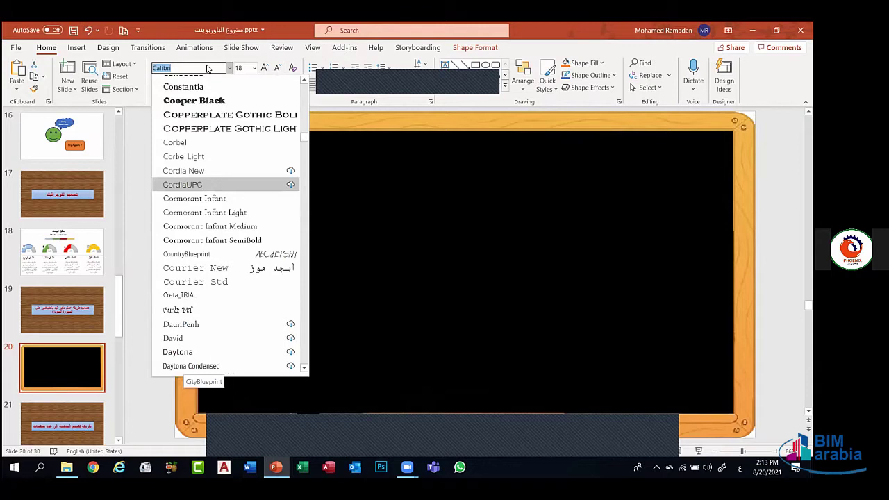
# Enter Creta_TRIAL in the font box to apply it to the empty text box
pyautogui.click(171, 69)
pyautogui.write('ؤ')
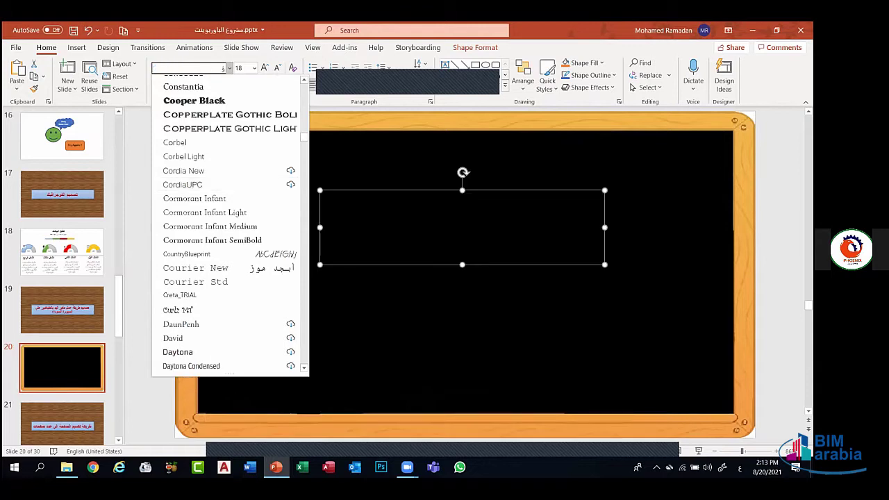
pyautogui.press('Escape')
pyautogui.hotkey('alt', 'shift')
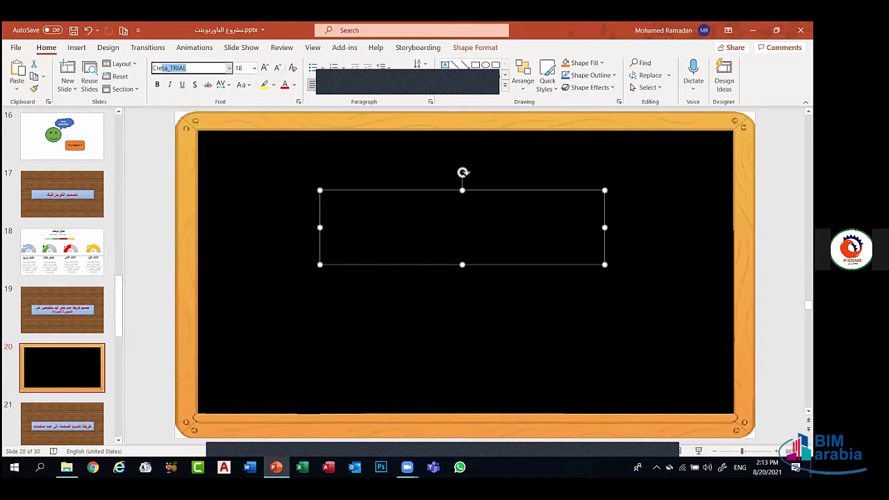
pyautogui.press('Return')
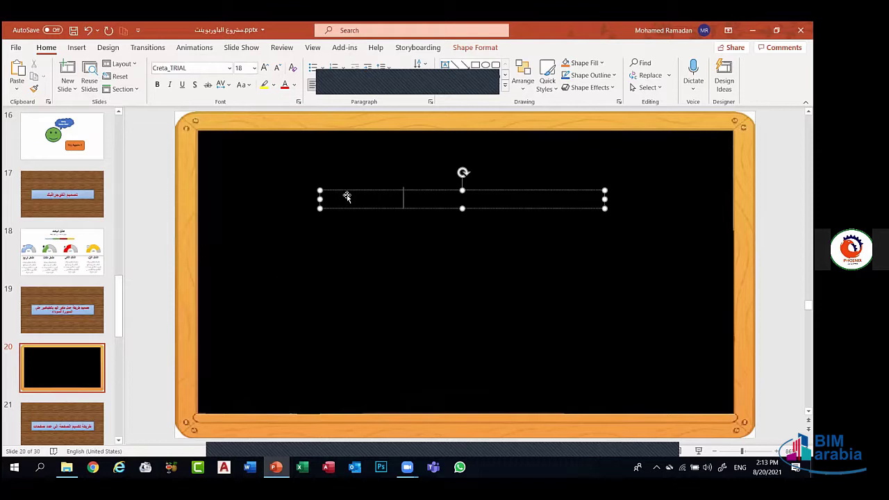
# Replace the empty box with a new text box near the top and make its text white
pyautogui.click(454, 264)
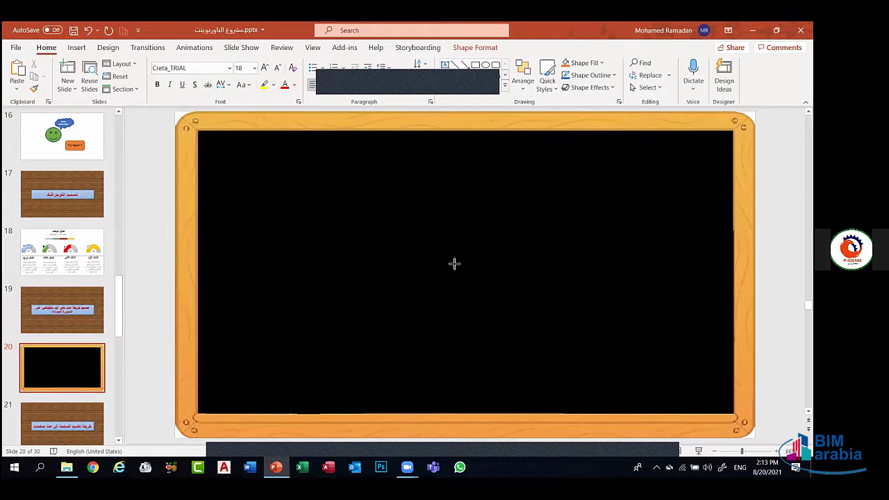
pyautogui.moveTo(320, 191); pyautogui.dragTo(605, 208)
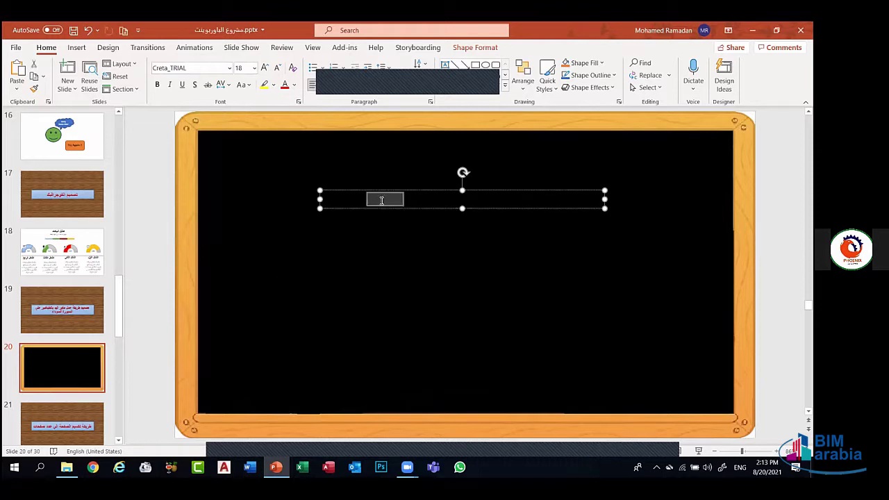
pyautogui.doubleClick(380, 200)
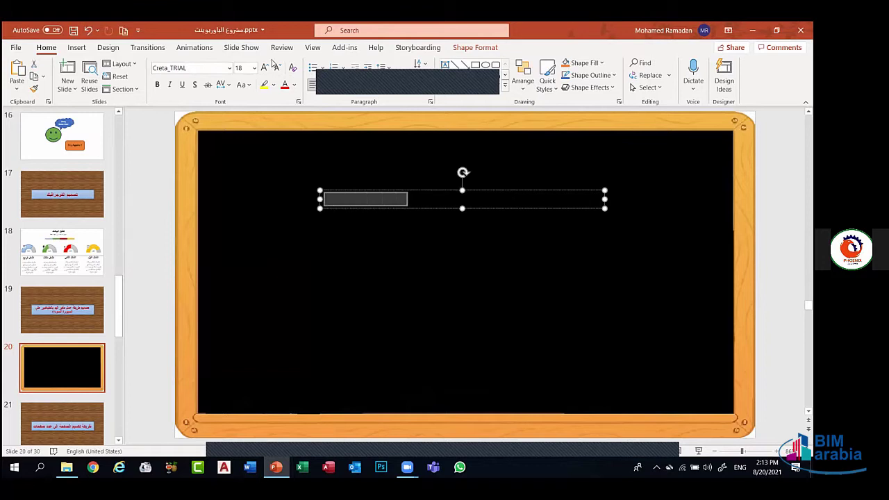
pyautogui.click(294, 85)
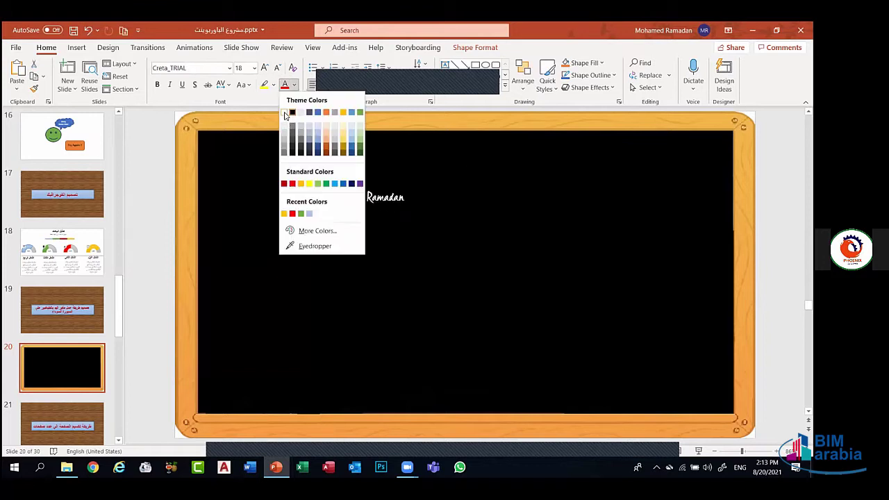
pyautogui.click(284, 113)
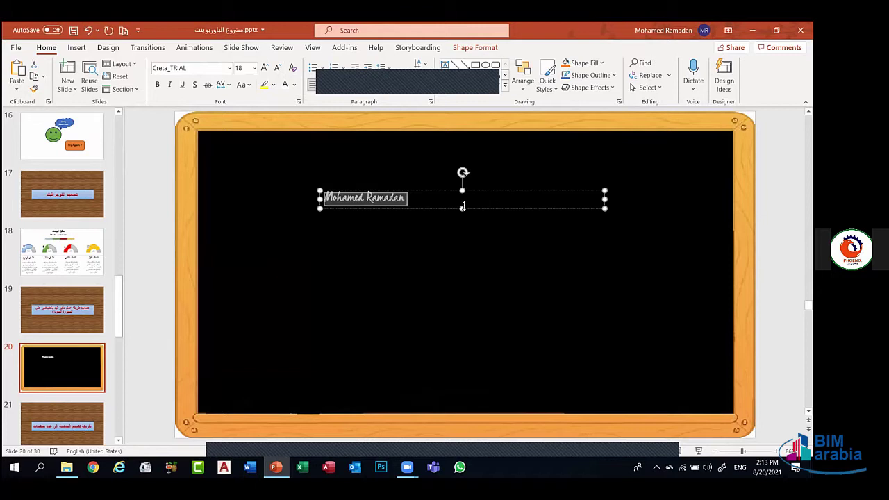
pyautogui.moveTo(463, 208); pyautogui.dragTo(467, 305)
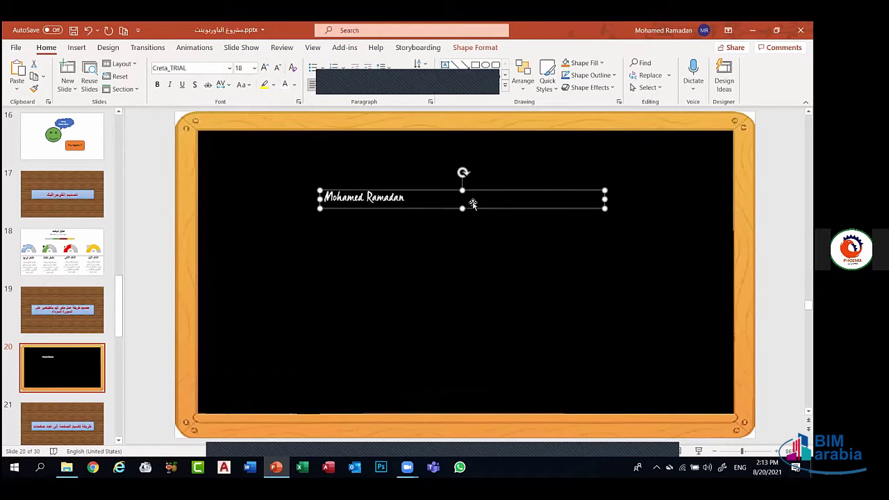
# Enlarge the name text to 96 pt
pyautogui.tripleClick(396, 200)
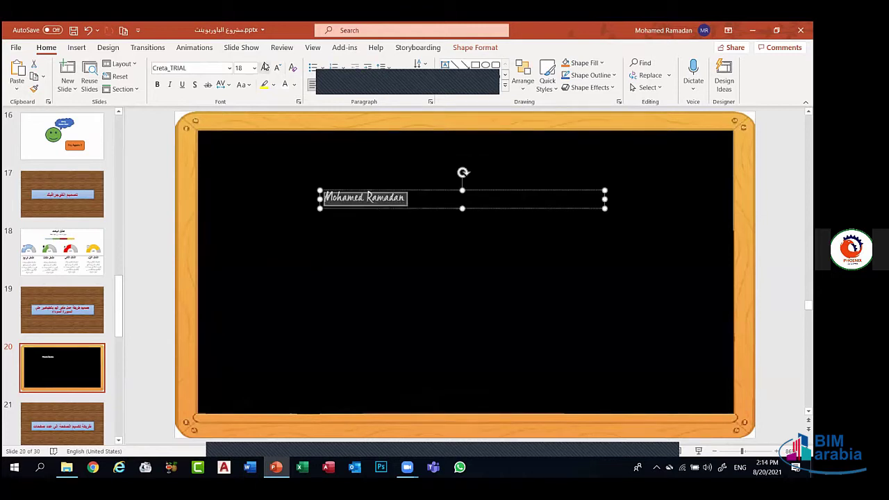
pyautogui.click(265, 67)
pyautogui.click(264, 68)
pyautogui.click(265, 67)
pyautogui.click(265, 67)
pyautogui.click(264, 68)
pyautogui.click(265, 67)
pyautogui.click(265, 67)
pyautogui.click(265, 68)
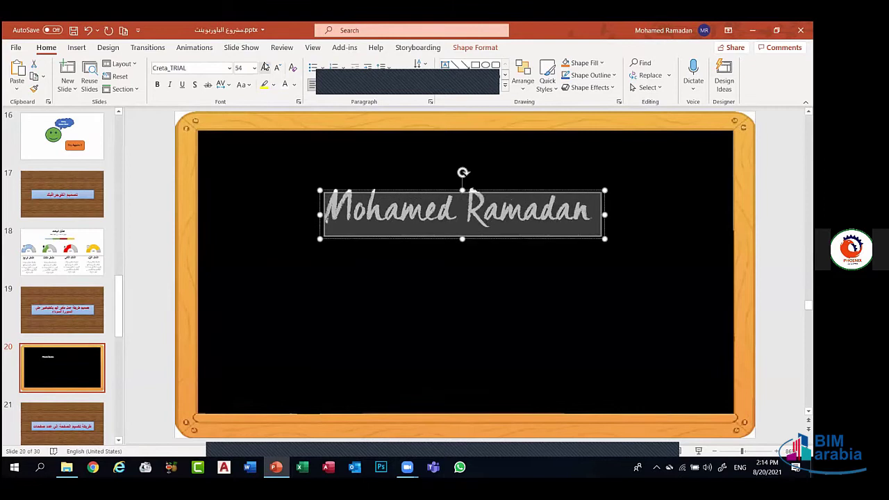
pyautogui.click(264, 67)
pyautogui.click(265, 68)
pyautogui.click(265, 67)
pyautogui.click(265, 67)
pyautogui.click(265, 68)
pyautogui.click(265, 68)
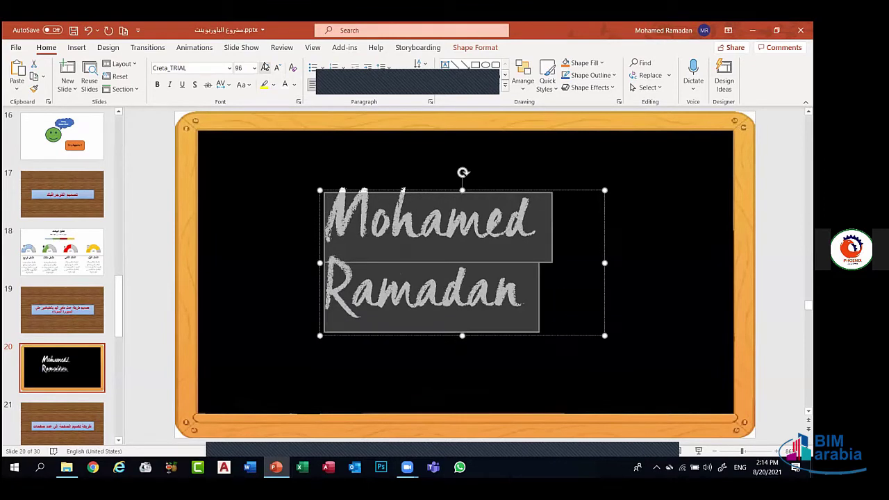
pyautogui.click(321, 249)
# Widen the text box so the name fits one line across the upper chalkboard
pyautogui.click(321, 249)
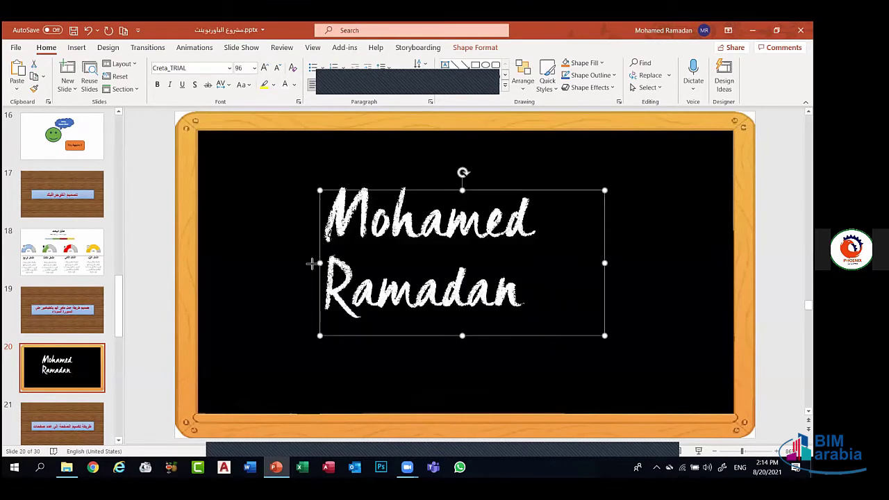
pyautogui.moveTo(320, 262); pyautogui.dragTo(270, 262)
pyautogui.moveTo(604, 262); pyautogui.dragTo(753, 262)
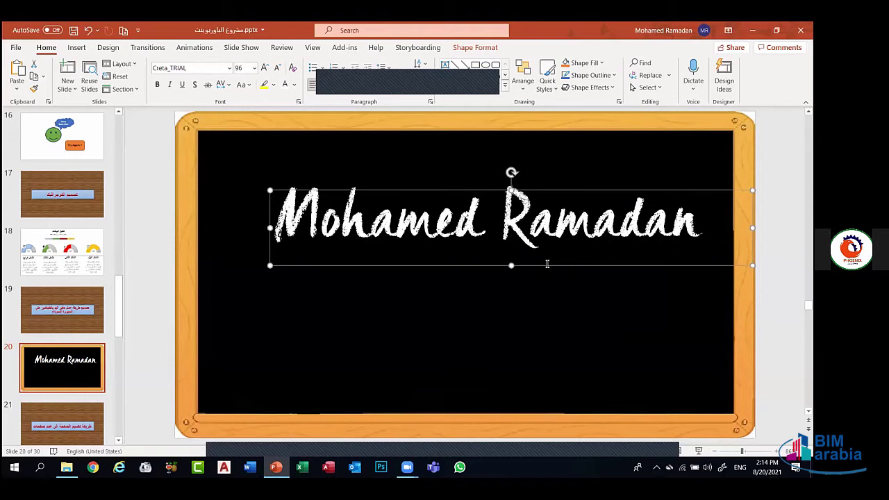
pyautogui.moveTo(508, 273)
pyautogui.mouseDown()
pyautogui.moveTo(496, 308)
pyautogui.moveTo(502, 264)
pyautogui.mouseUp()
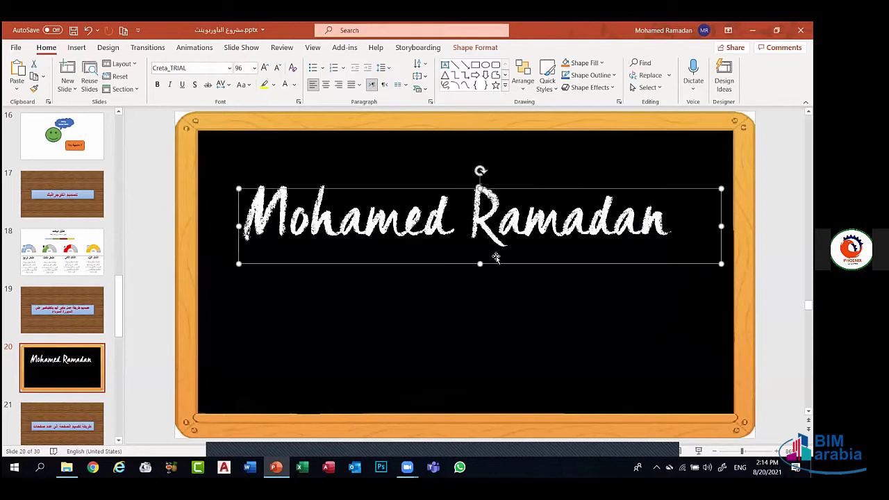
pyautogui.moveTo(496, 258); pyautogui.dragTo(497, 260)
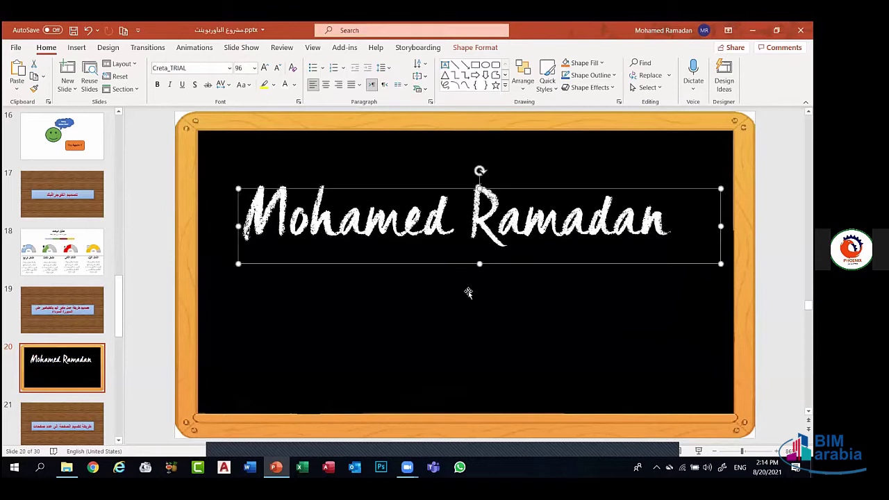
# Apply Wipe to the name text, undoing the Wipe mistakenly added to the frame picture
pyautogui.click(469, 293)
pyautogui.click(459, 127)
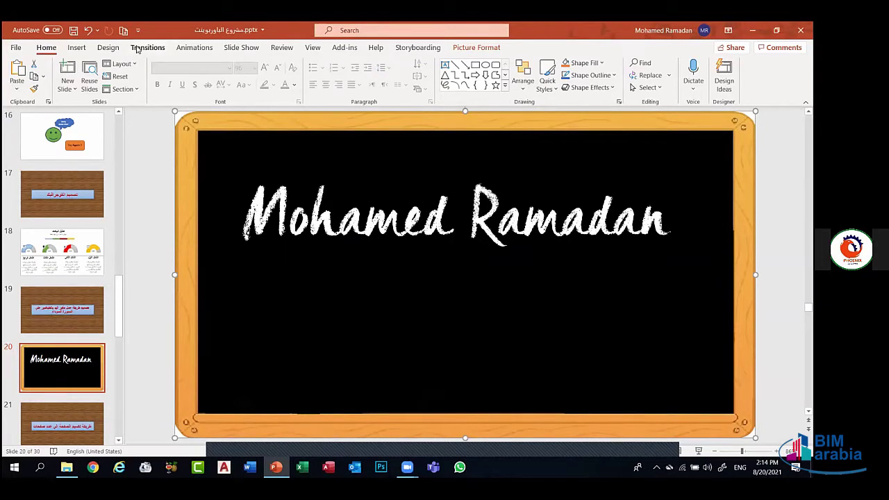
pyautogui.click(181, 49)
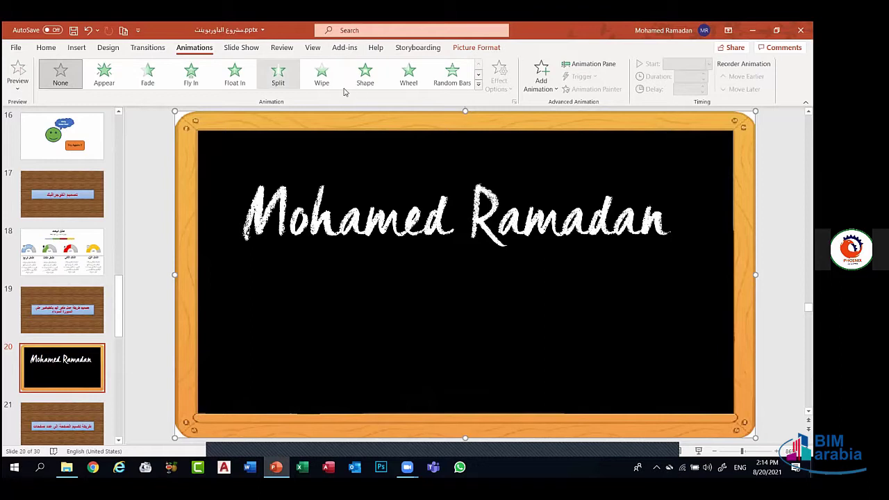
pyautogui.click(322, 77)
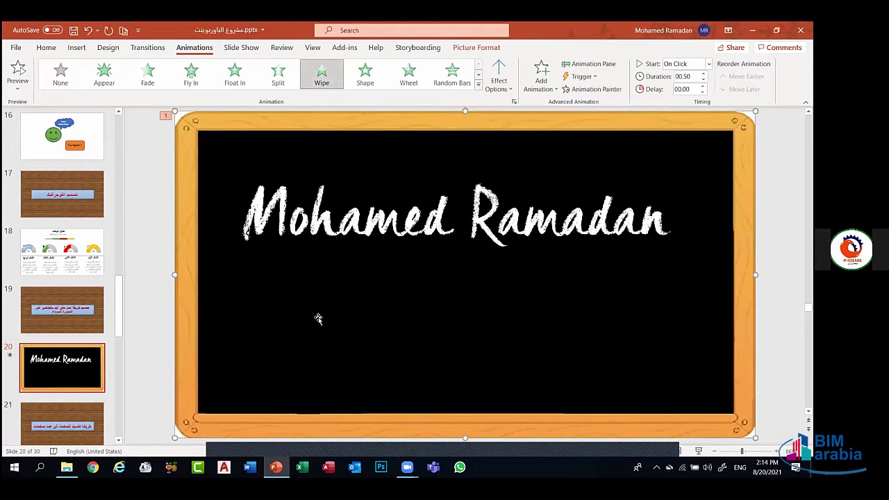
pyautogui.hotkey('ctrl', 'z')
pyautogui.click(361, 229)
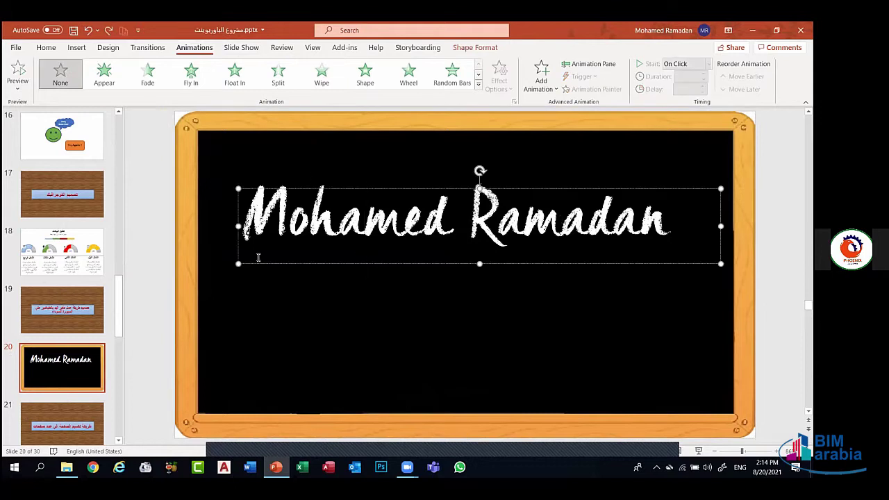
pyautogui.click(320, 73)
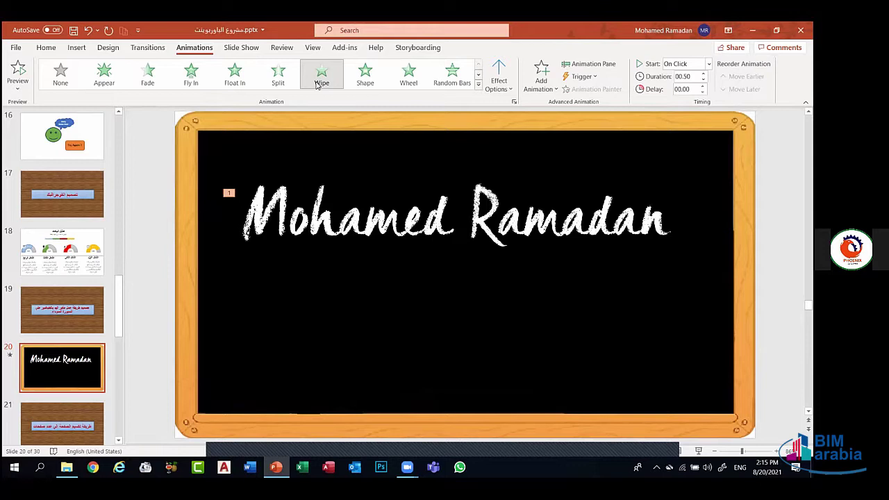
# Set the name's Wipe effect direction to From Left and preview it
pyautogui.click(318, 82)
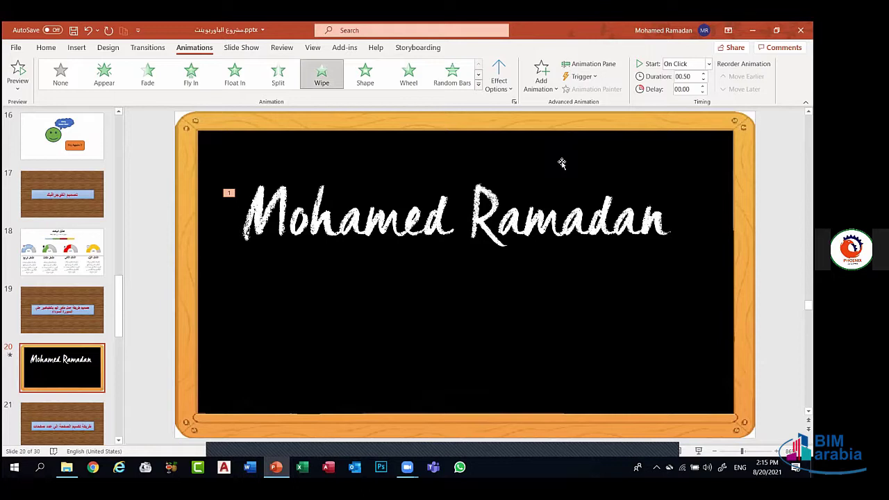
pyautogui.click(499, 89)
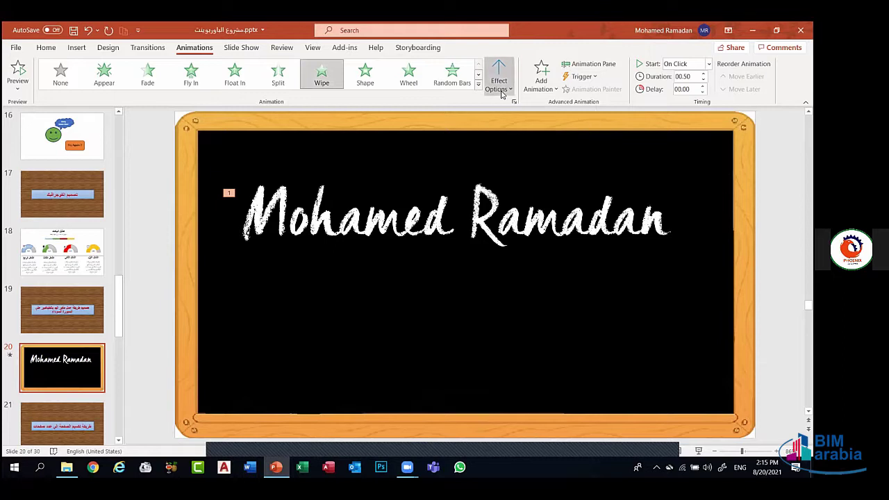
pyautogui.click(510, 153)
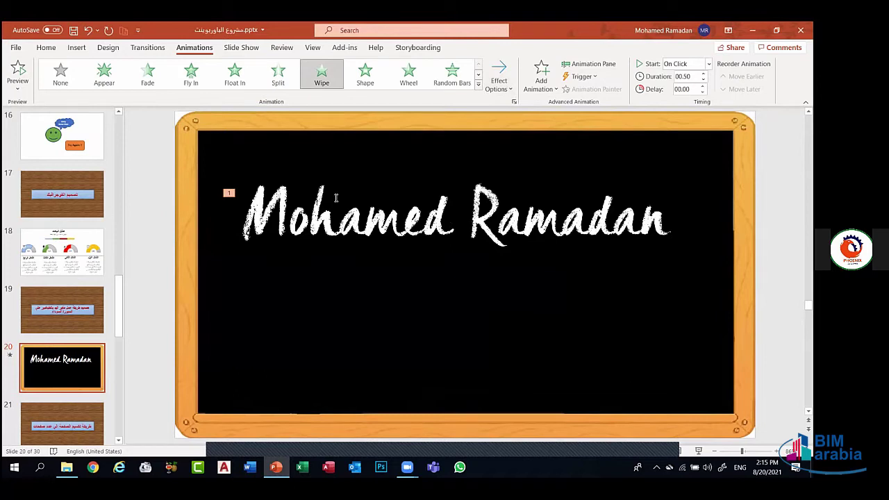
pyautogui.click(18, 69)
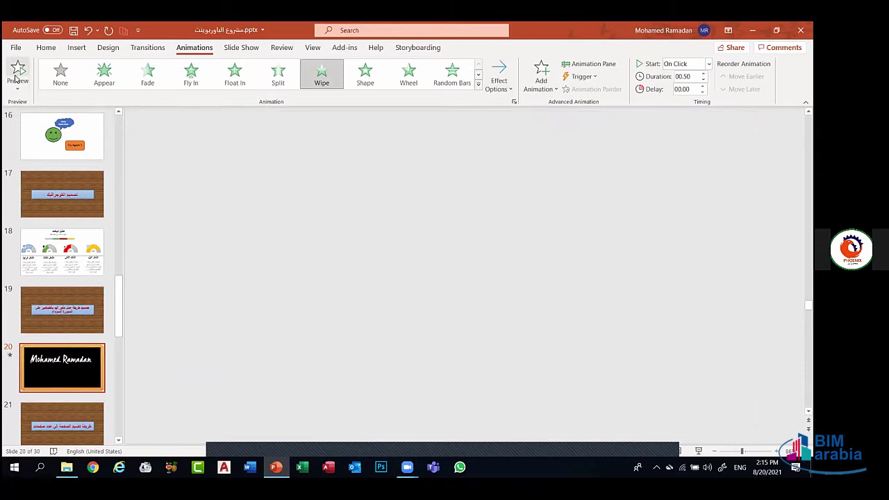
pyautogui.click(528, 180)
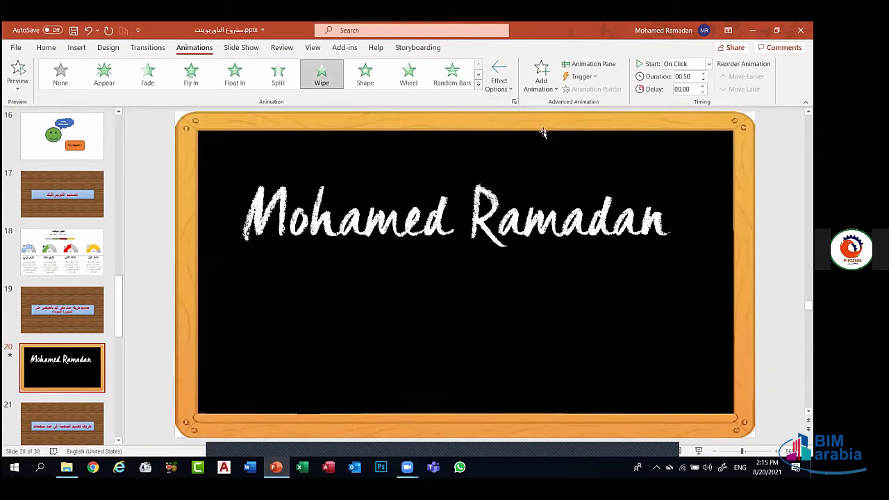
pyautogui.click(496, 84)
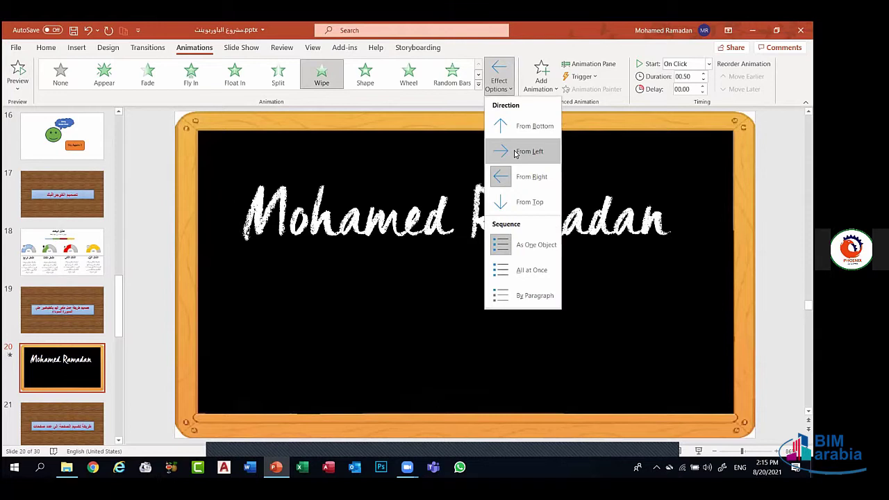
pyautogui.click(515, 153)
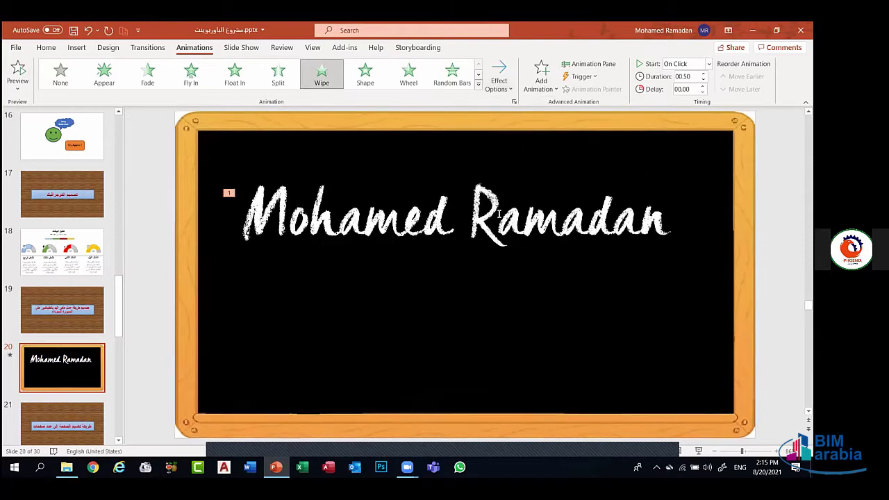
pyautogui.click(18, 72)
# Raise the Wipe duration to 05.00 seconds and preview the animation
pyautogui.click(705, 73)
pyautogui.click(705, 74)
pyautogui.click(705, 74)
pyautogui.click(705, 74)
pyautogui.click(18, 73)
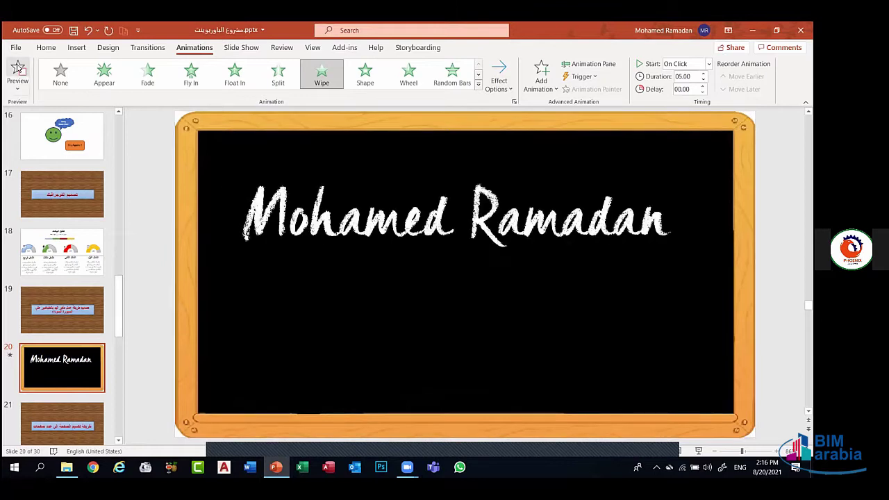
pyautogui.click(16, 65)
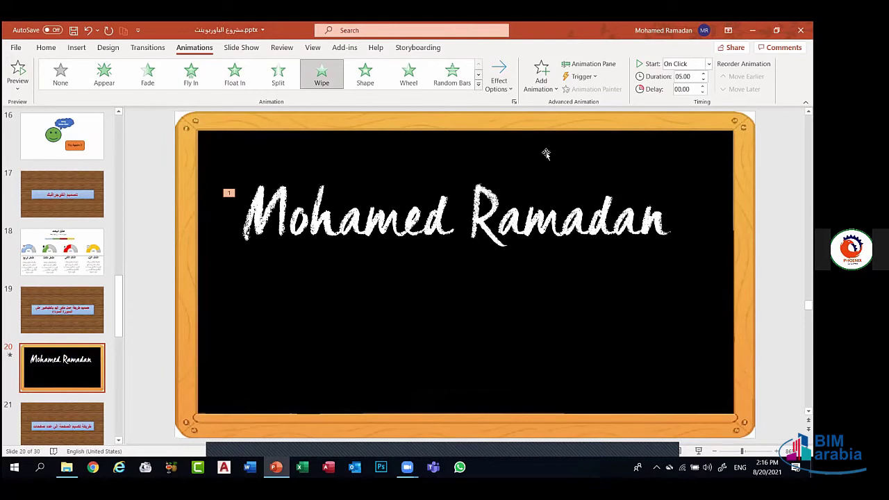
# Set the animation delay to 00.15 seconds and preview it again
pyautogui.click(703, 86)
pyautogui.click(684, 89)
pyautogui.click(690, 89)
pyautogui.doubleClick(684, 90)
pyautogui.write('00.15')
pyautogui.click(18, 70)
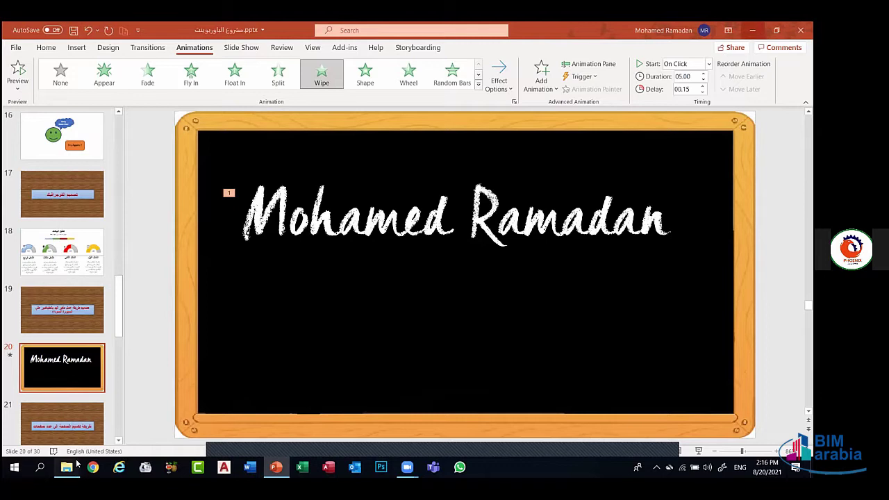
# Check the Chalkabout Italic font file in File Explorer, then return to PowerPoint
pyautogui.hotkey('alt', 'Tab')
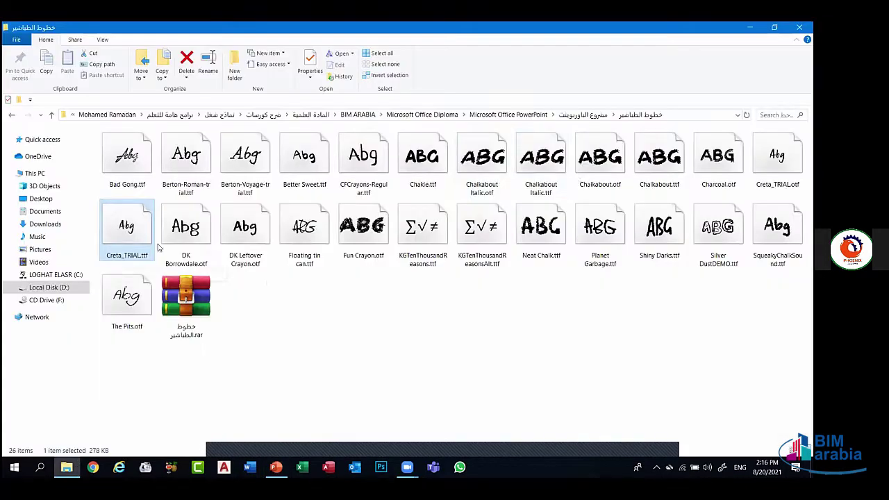
pyautogui.click(561, 169)
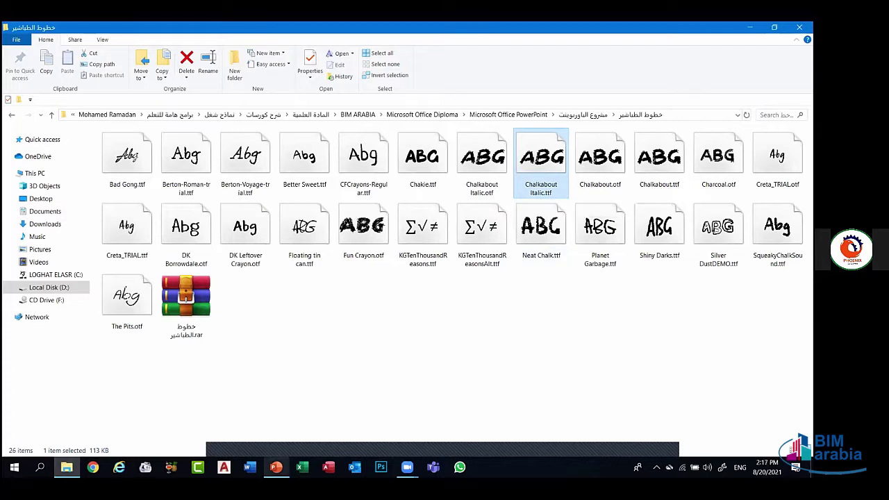
pyautogui.click(275, 467)
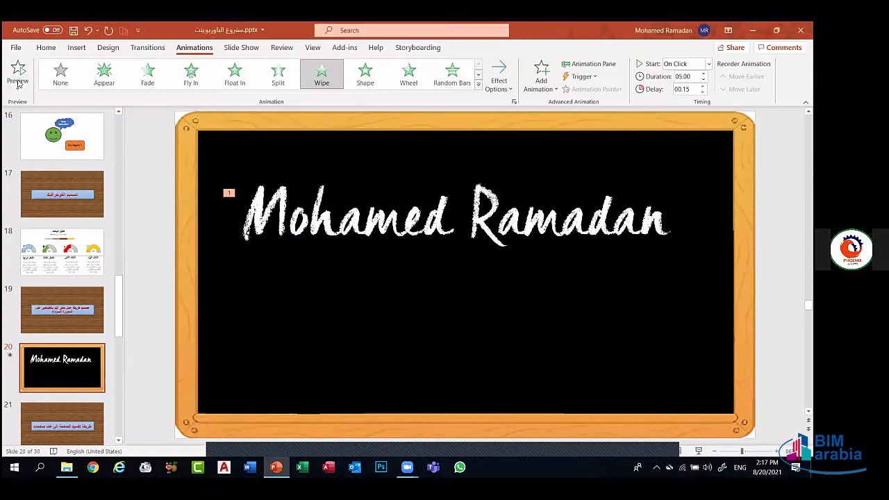
# Confirm the chalk title uses Creta_TRIAL, then view its Animations settings
pyautogui.click(46, 47)
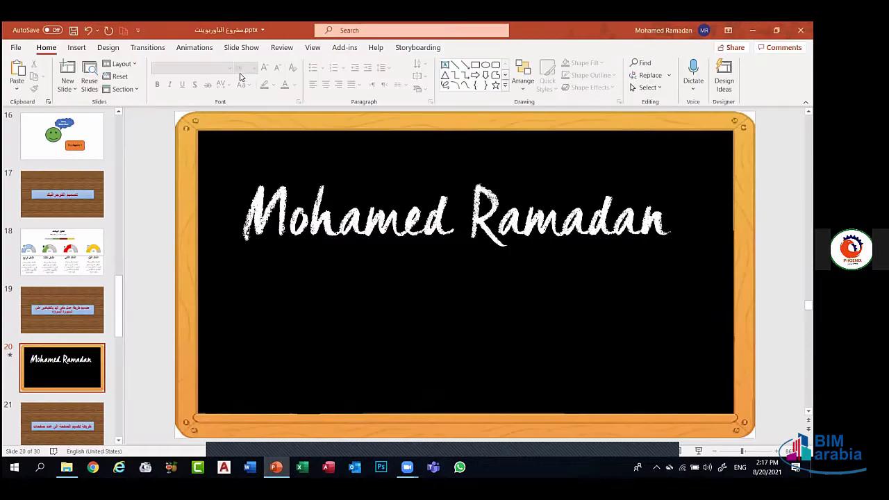
pyautogui.click(364, 215)
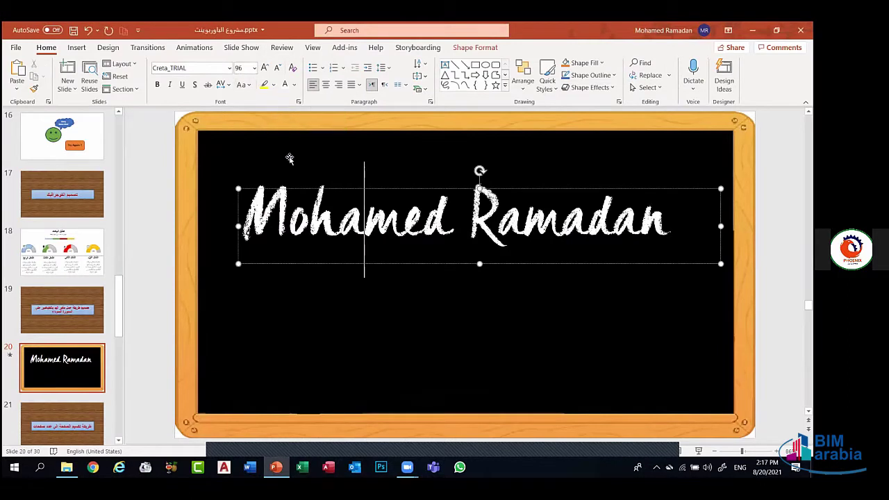
pyautogui.click(148, 47)
pyautogui.click(195, 47)
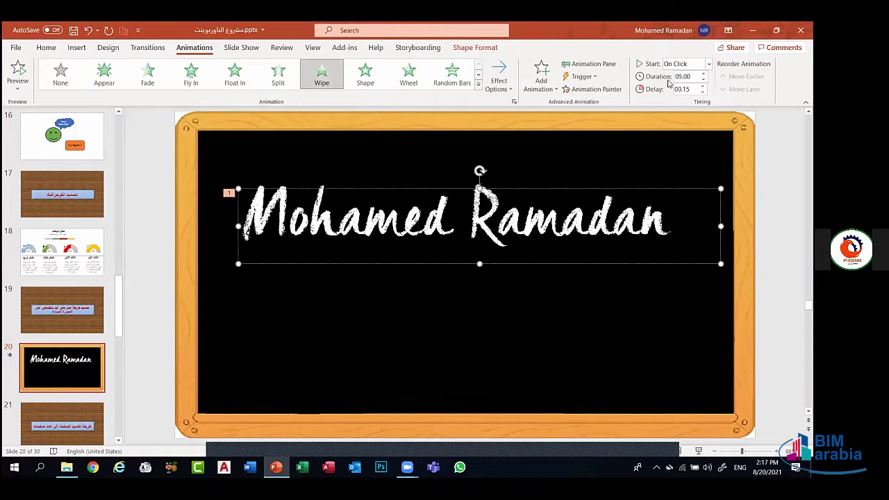
# Keep the title's Wipe direction From Left and preview the animation
pyautogui.click(501, 88)
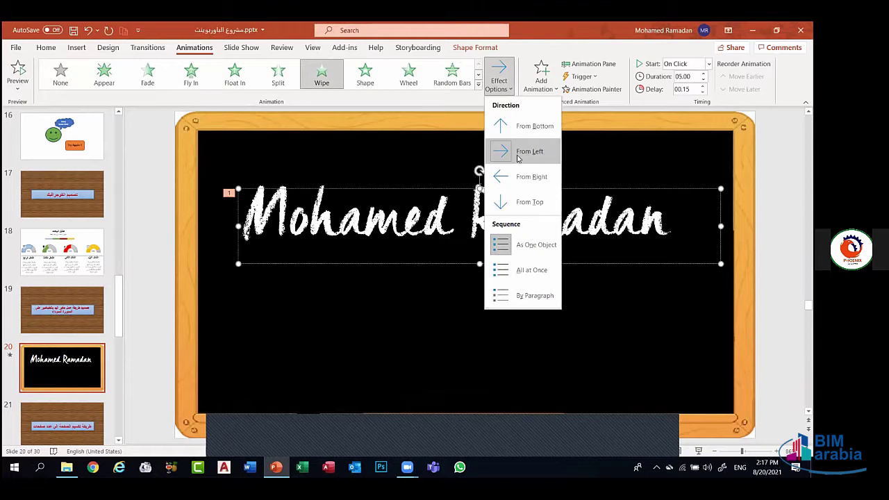
pyautogui.click(166, 150)
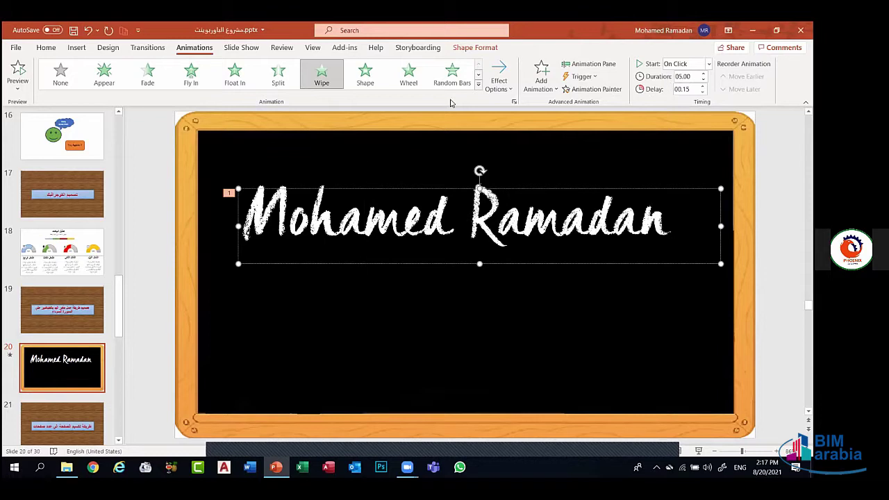
pyautogui.click(19, 68)
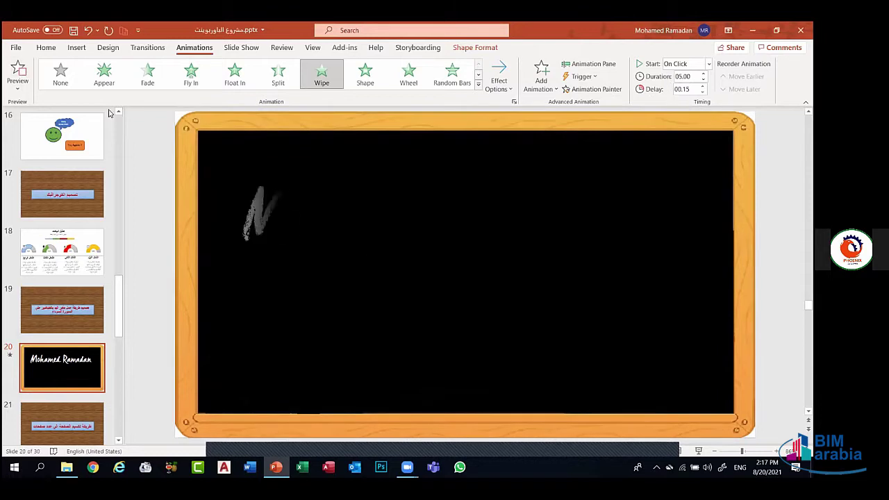
# Try a different start delay, restore it to 00.15, and preview the Wipe again
pyautogui.click(703, 92)
pyautogui.click(14, 68)
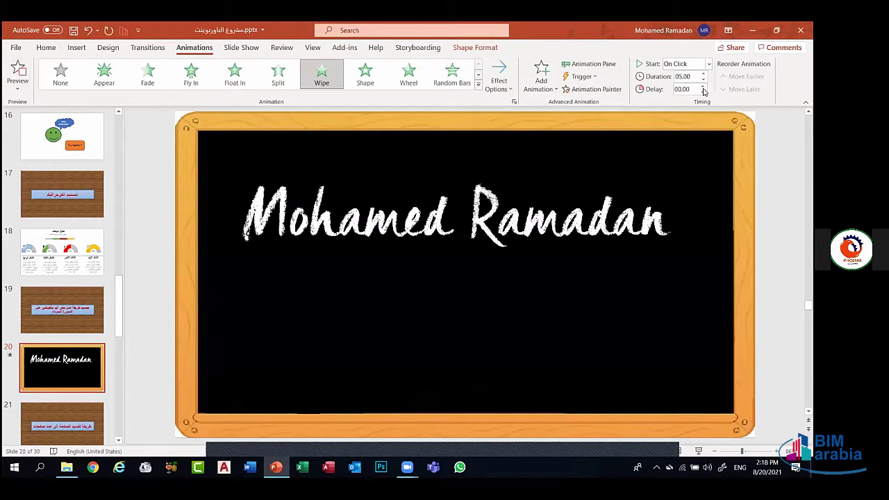
pyautogui.doubleClick(685, 88)
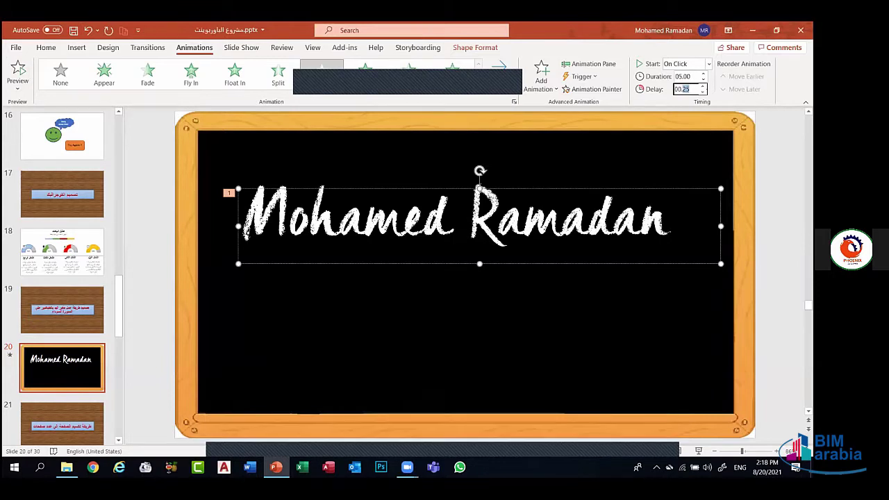
pyautogui.write('00.15')
pyautogui.doubleClick(687, 89)
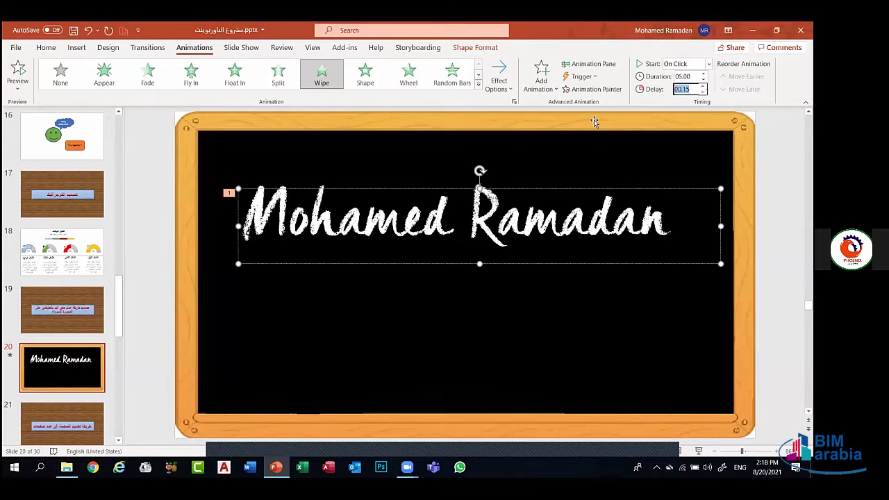
pyautogui.click(17, 73)
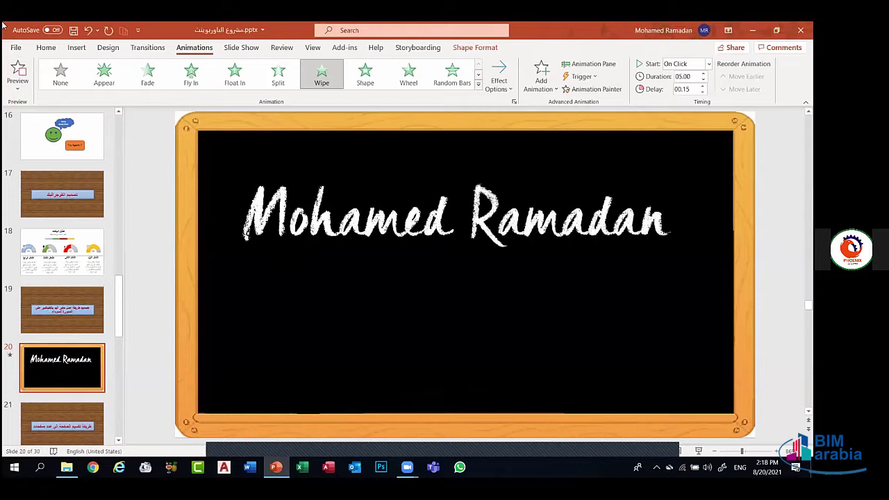
pyautogui.click(72, 47)
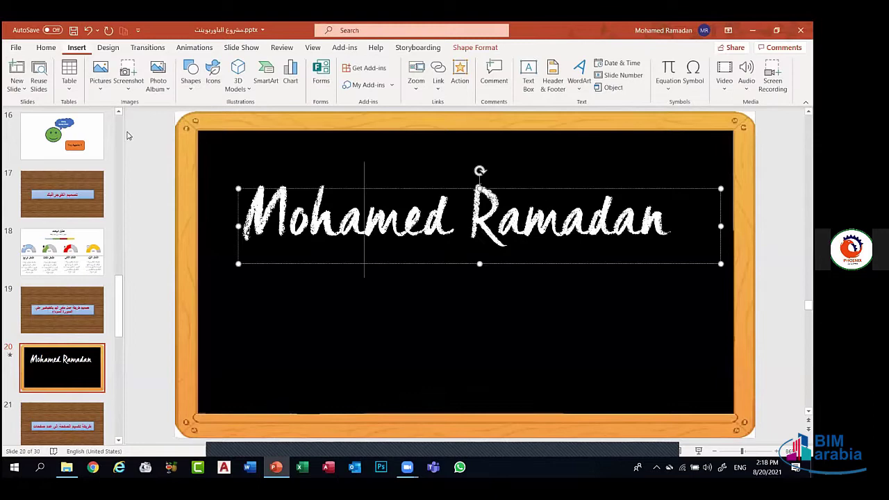
# Insert Hand-Chalk.png from this computer onto slide 20
pyautogui.click(96, 84)
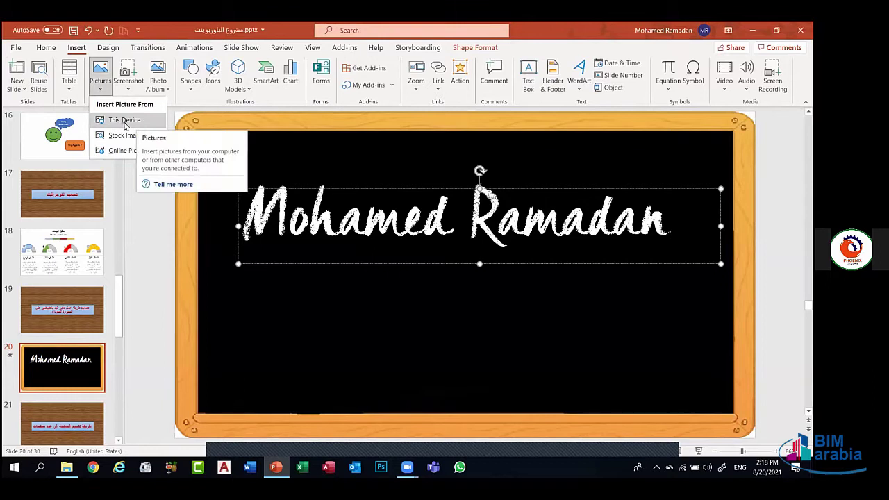
pyautogui.click(125, 120)
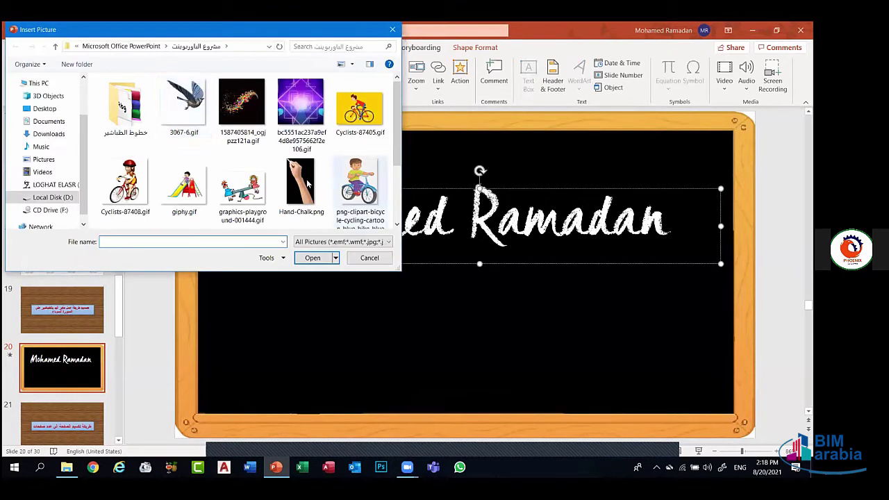
pyautogui.scroll(-2, 306, 184)
pyautogui.click(301, 115)
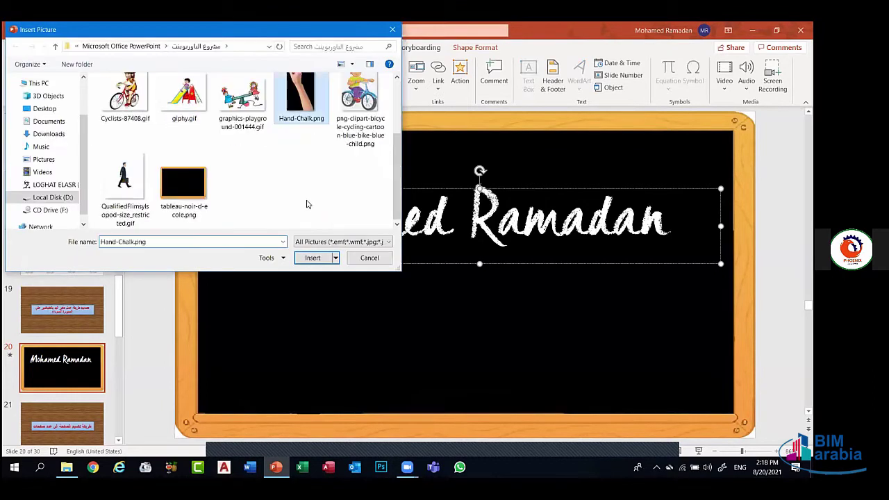
pyautogui.click(312, 258)
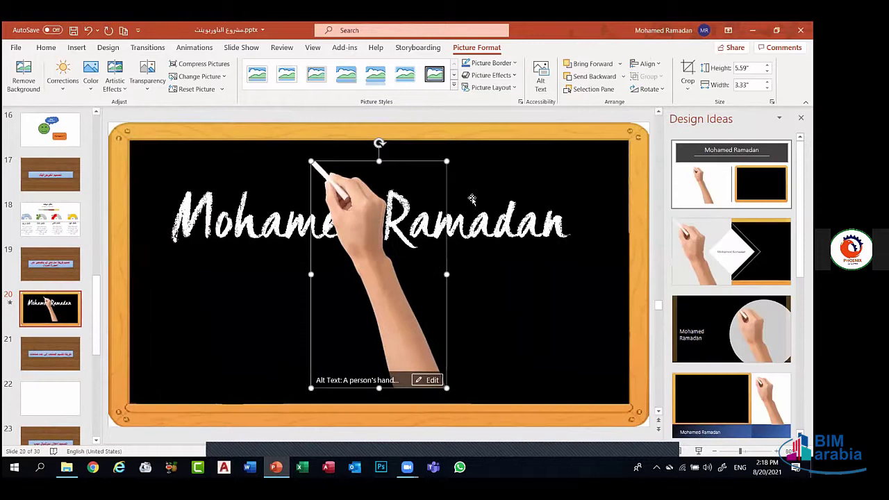
# Shrink the hand picture to about 3.32" × 1.98" and move its chalk tip onto the name's first letter
pyautogui.click(801, 118)
pyautogui.press('Escape')
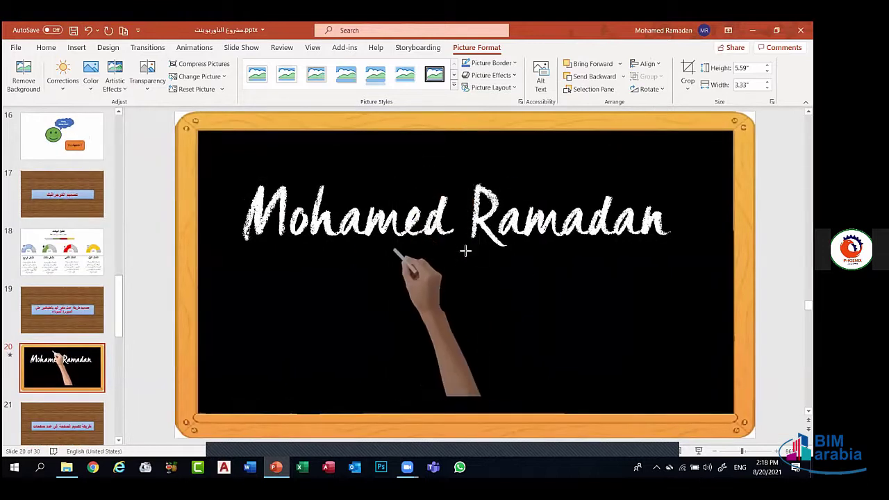
pyautogui.click(432, 296)
pyautogui.moveTo(444, 299)
pyautogui.mouseDown()
pyautogui.moveTo(438, 304)
pyautogui.moveTo(458, 295)
pyautogui.mouseUp()
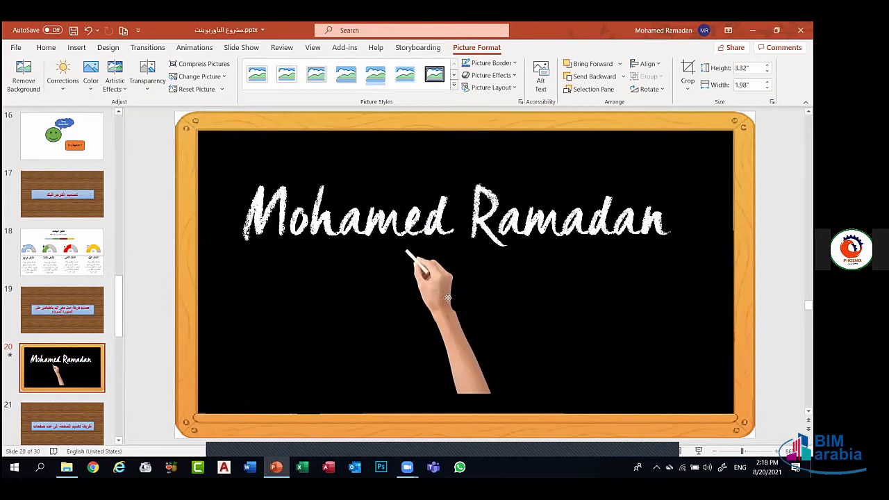
pyautogui.click(460, 301)
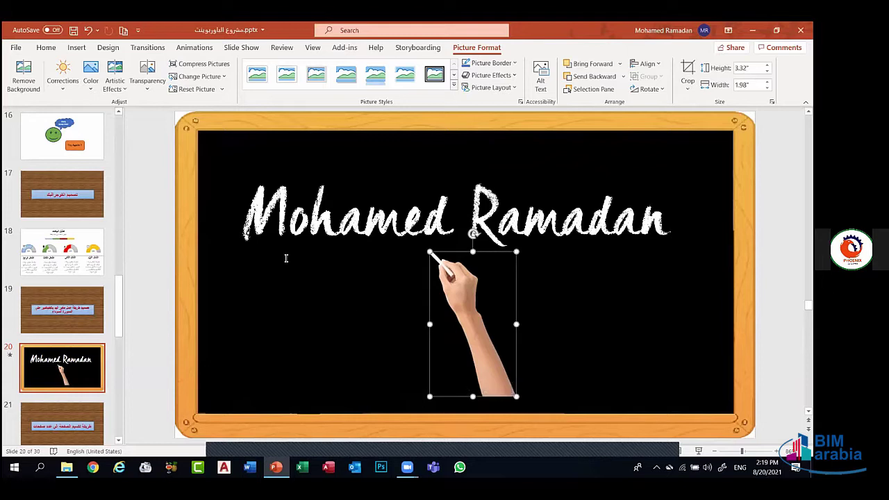
pyautogui.moveTo(458, 297); pyautogui.dragTo(279, 282)
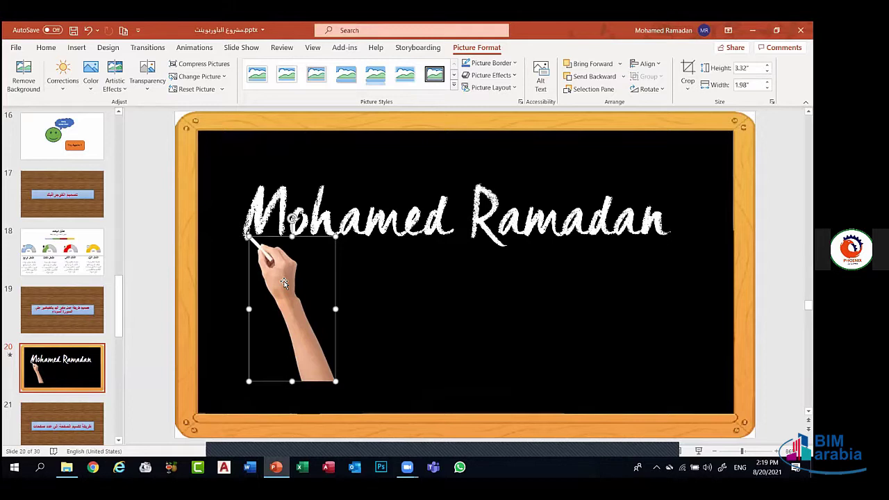
pyautogui.click(242, 242)
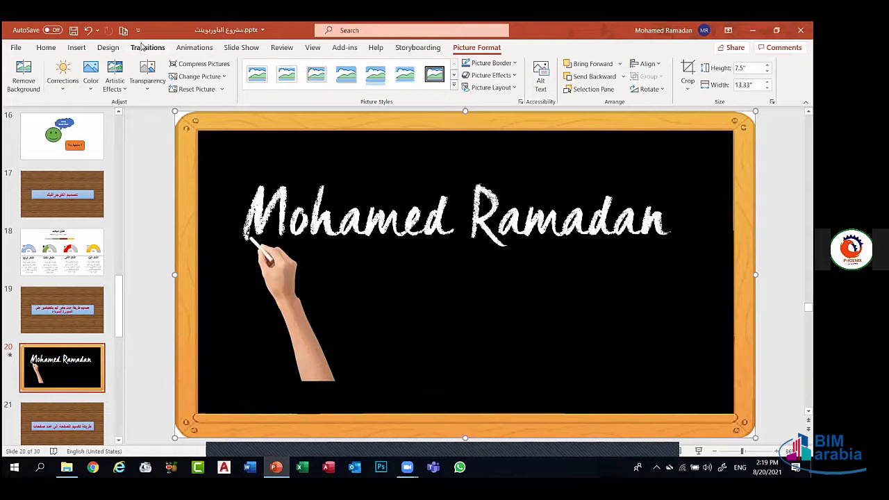
pyautogui.click(184, 48)
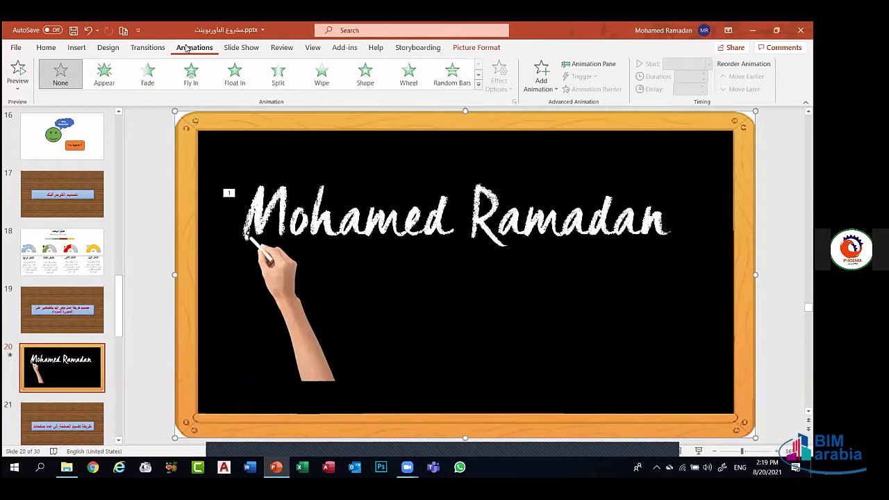
# Try Custom Path from the animation gallery, then reselect the hand and reopen the full effects list
pyautogui.click(478, 87)
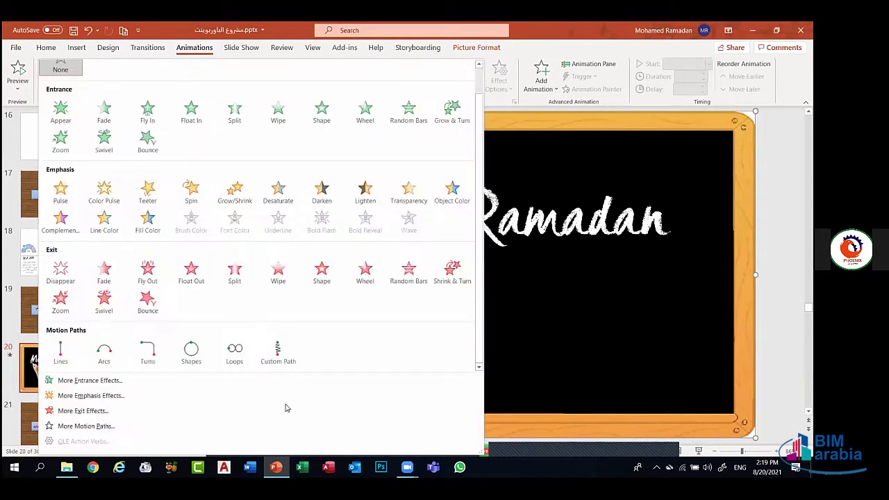
pyautogui.click(280, 357)
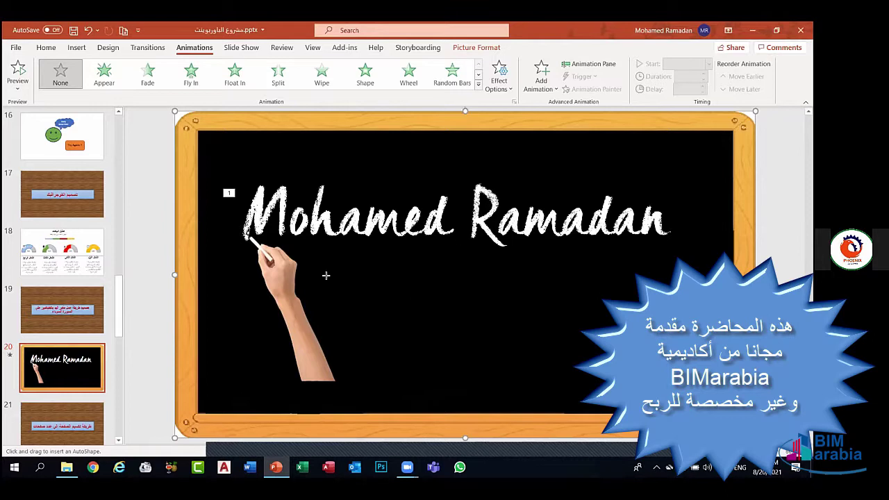
pyautogui.scroll(1, 333, 270)
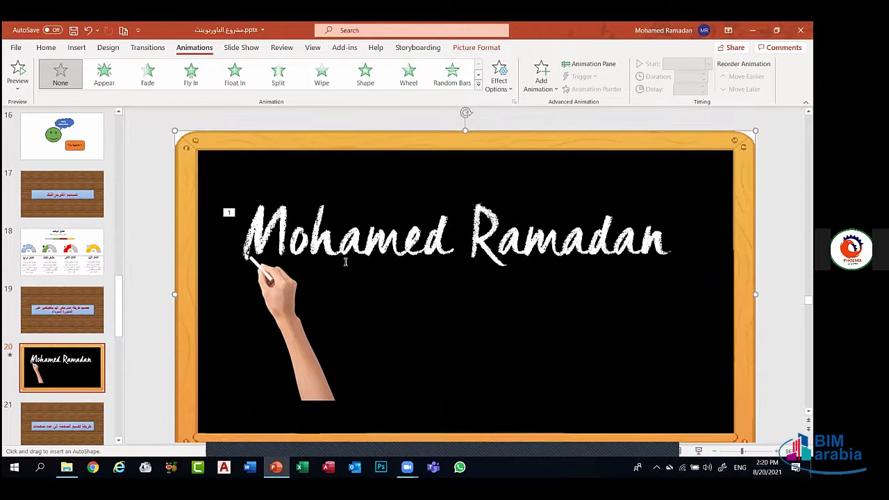
pyautogui.scroll(1, 345, 262)
pyautogui.scroll(-1, 264, 244)
pyautogui.click(280, 267)
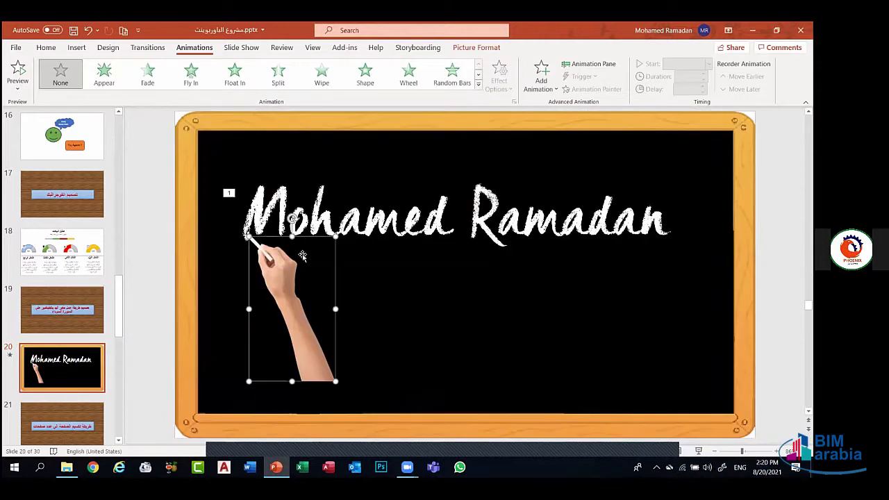
pyautogui.click(478, 83)
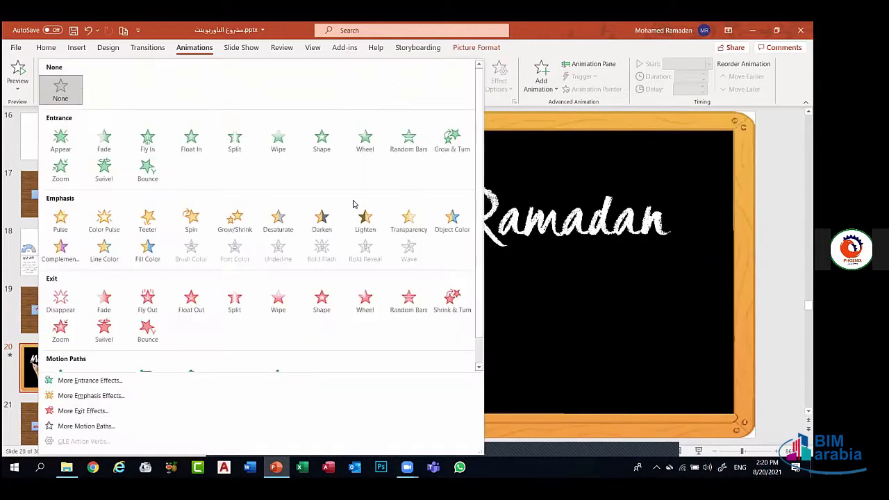
pyautogui.scroll(-1, 353, 203)
# Draw a Custom Path for the hand that traces along the handwritten name, then preview it
pyautogui.click(281, 354)
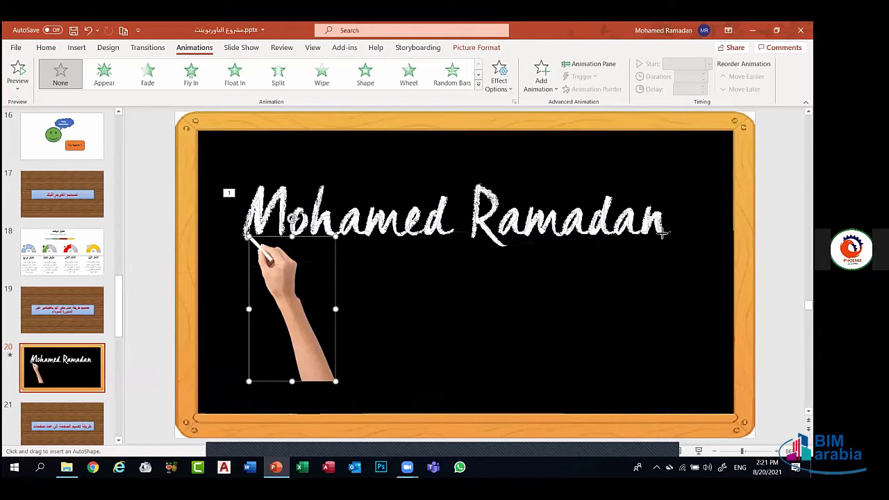
pyautogui.click(17, 72)
pyautogui.click(18, 74)
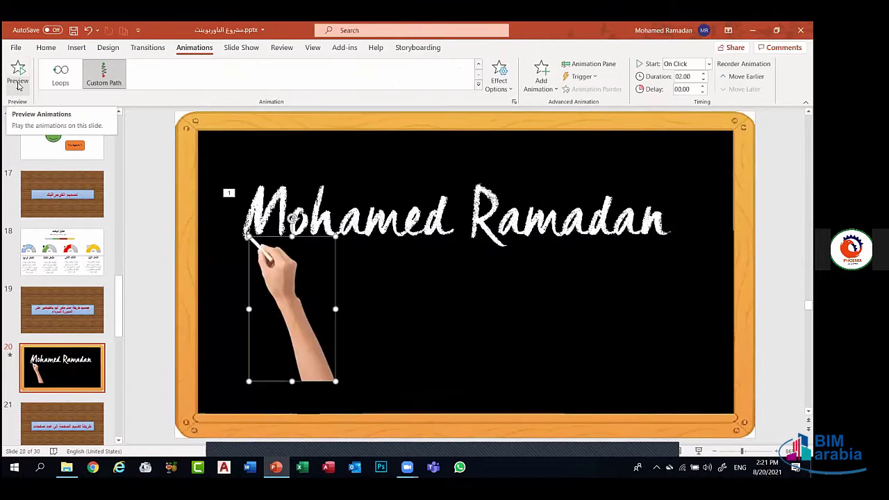
# Undo the last change and move the hand with its path down and slightly right, below the name
pyautogui.hotkey('ctrl', 'z')
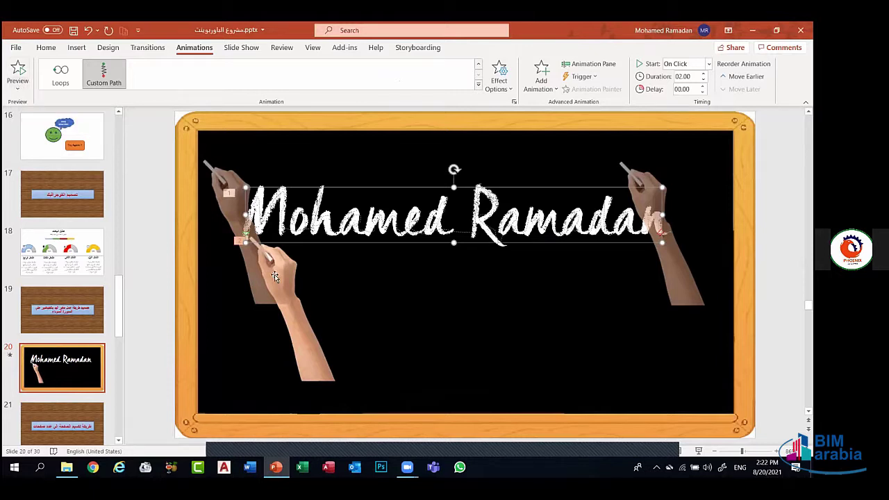
pyautogui.click(289, 291)
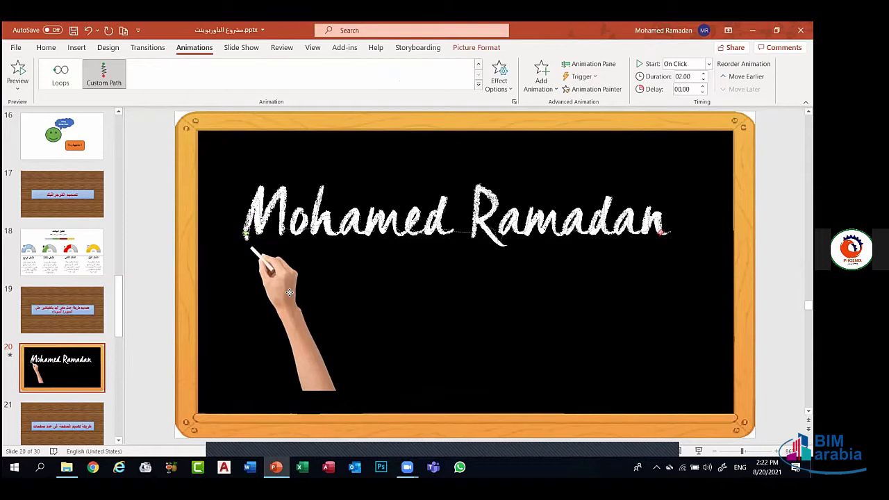
pyautogui.moveTo(289, 292); pyautogui.dragTo(296, 344)
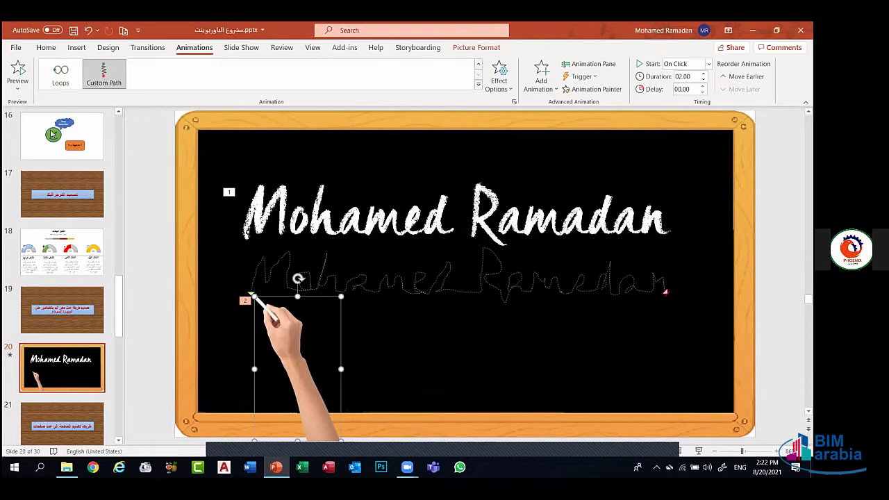
pyautogui.click(18, 67)
pyautogui.moveTo(287, 341); pyautogui.dragTo(322, 336)
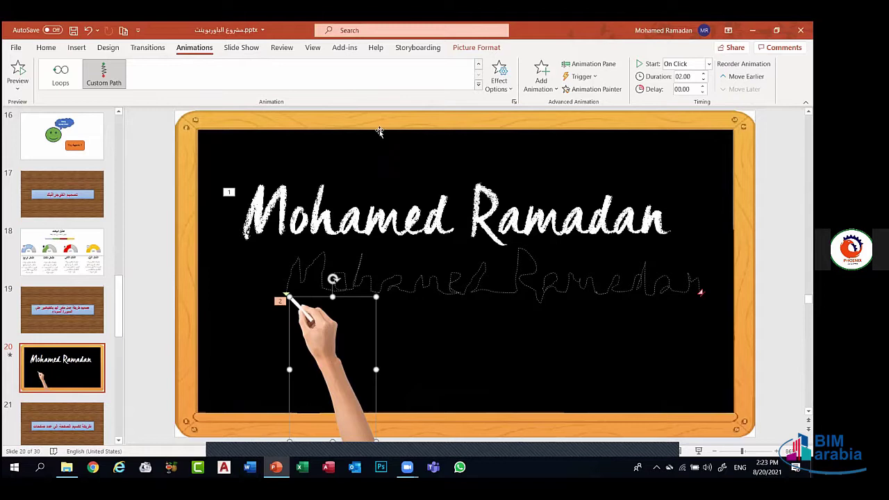
# Raise the hand's path animation duration to 05.00 seconds
pyautogui.click(704, 74)
pyautogui.click(704, 75)
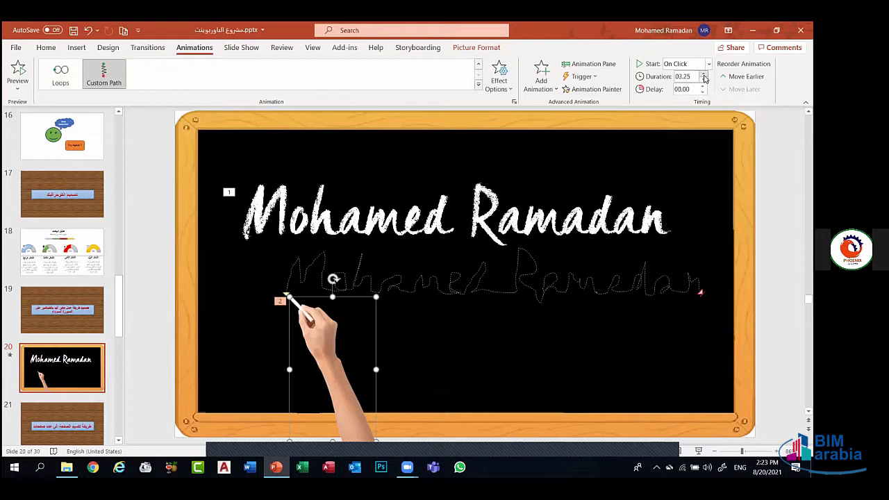
pyautogui.click(704, 75)
pyautogui.click(704, 75)
pyautogui.click(704, 75)
# Set the hand's path to start With Previous after a 00.15 delay and preview the slide
pyautogui.click(707, 64)
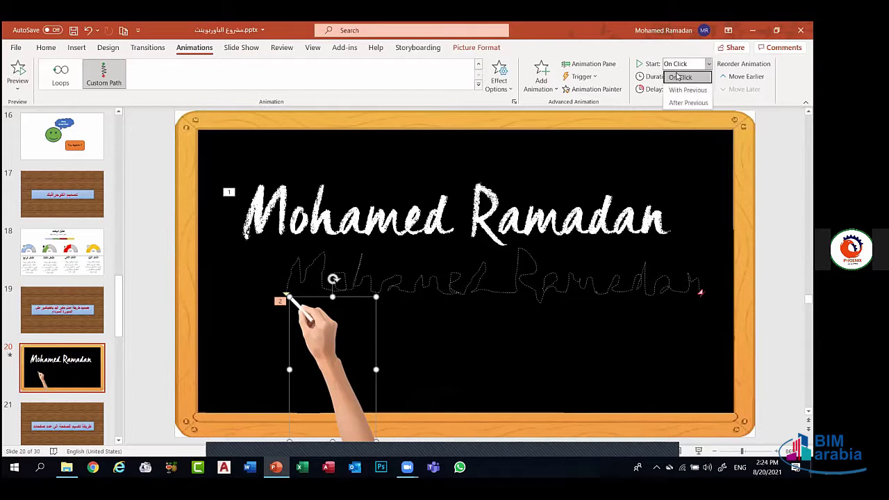
pyautogui.click(678, 89)
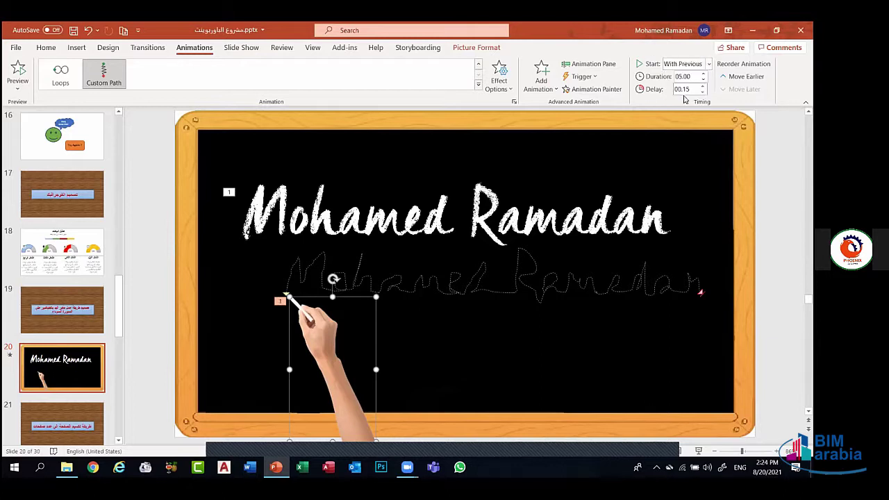
pyautogui.click(20, 69)
pyautogui.click(17, 73)
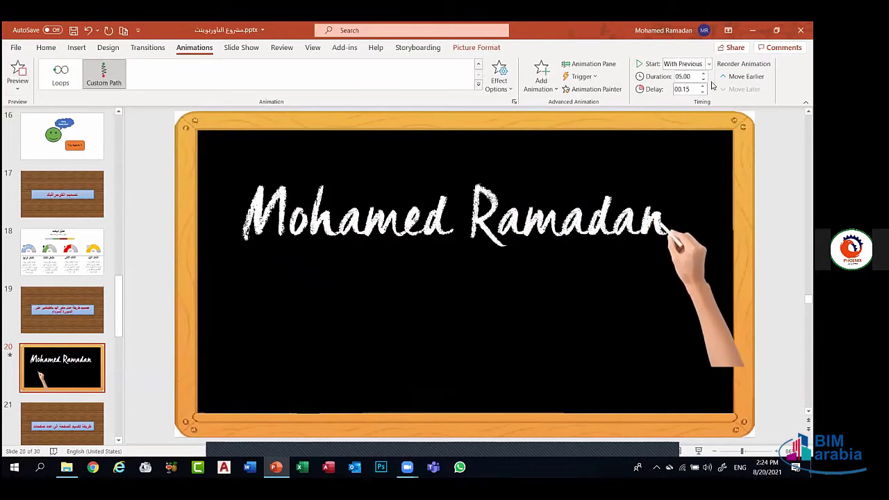
pyautogui.click(688, 78)
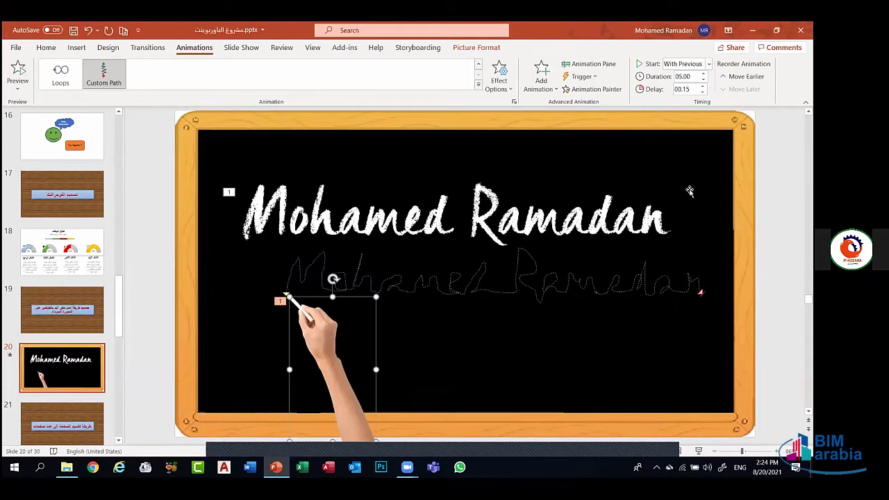
pyautogui.click(309, 339)
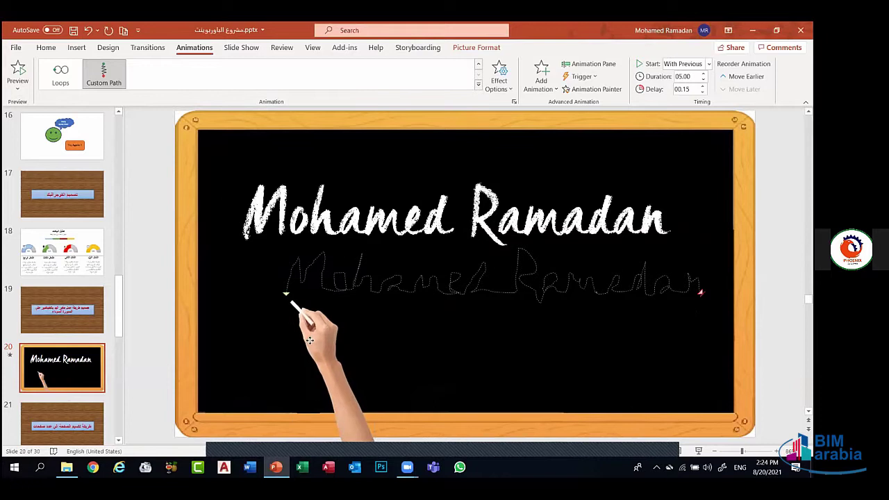
pyautogui.click(31, 77)
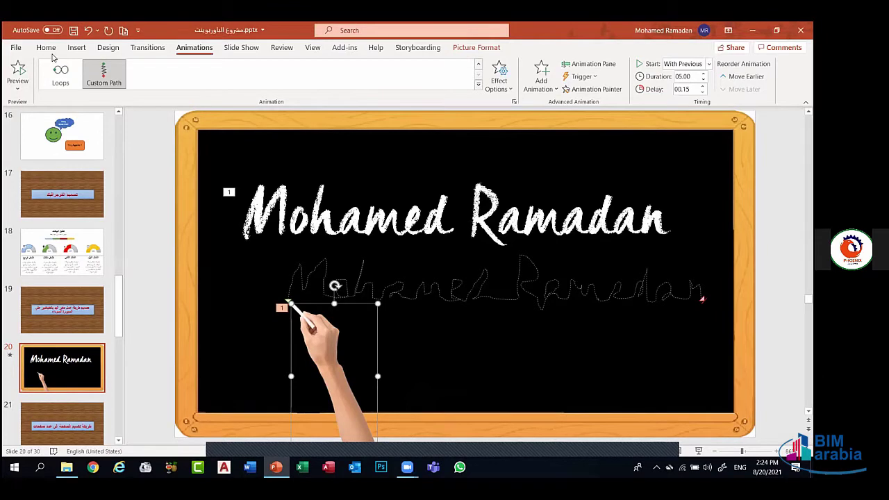
pyautogui.click(18, 72)
pyautogui.click(478, 64)
pyautogui.click(478, 64)
pyautogui.click(478, 64)
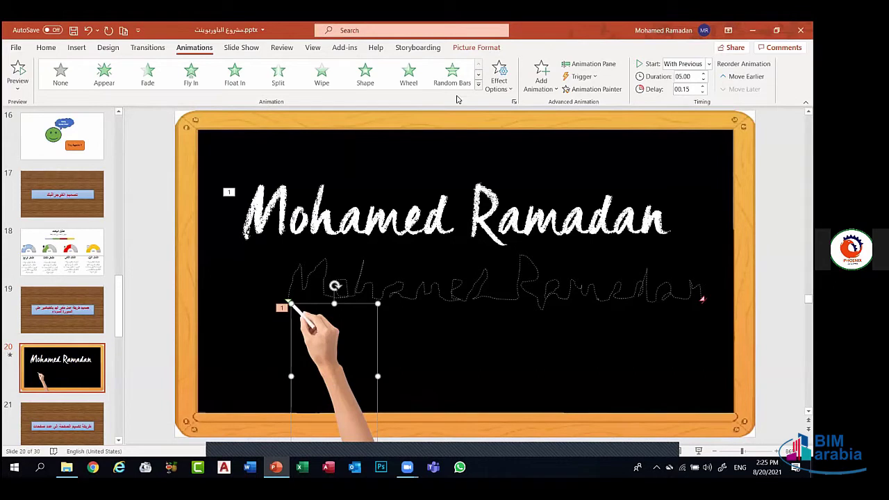
# Give the hand a Custom Path tracing the name and preview it
pyautogui.click(478, 85)
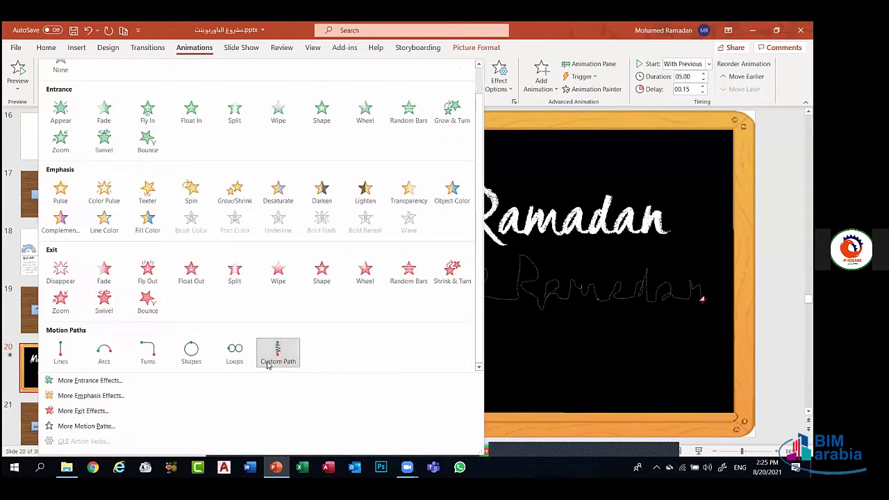
pyautogui.click(292, 354)
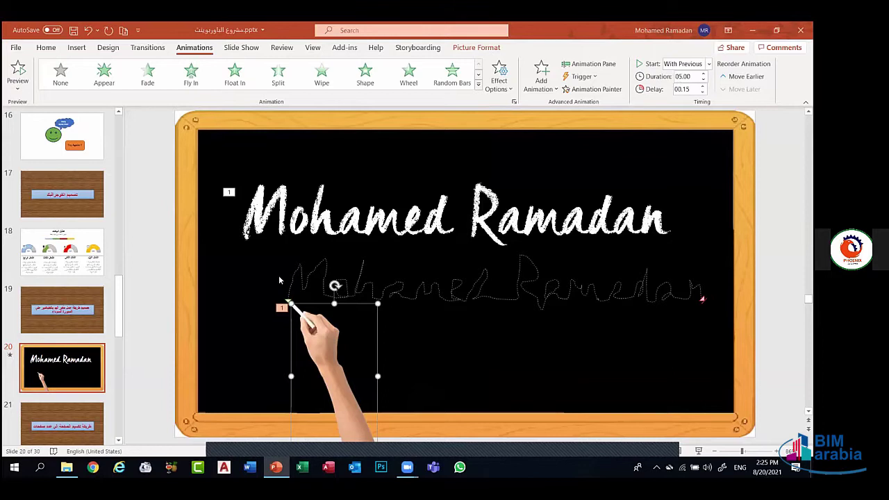
pyautogui.click(21, 71)
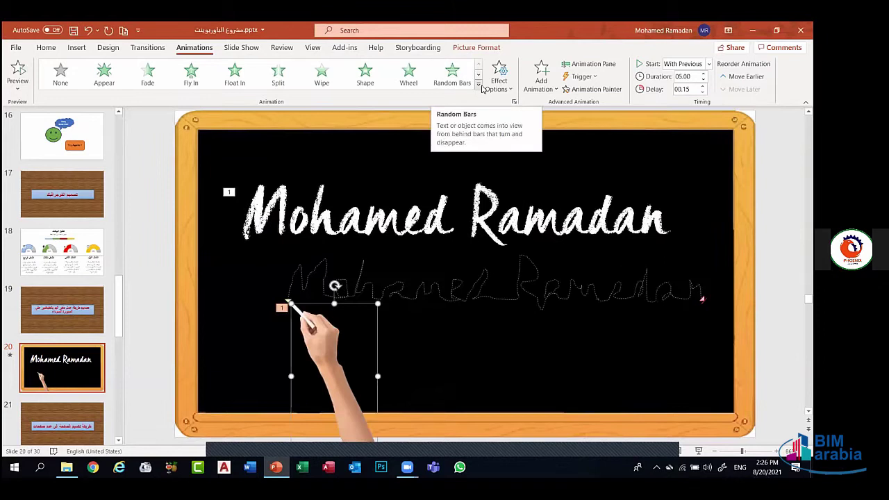
# Redraw the hand's custom path over the name, preview the result, and save the presentation
pyautogui.click(478, 83)
pyautogui.click(291, 353)
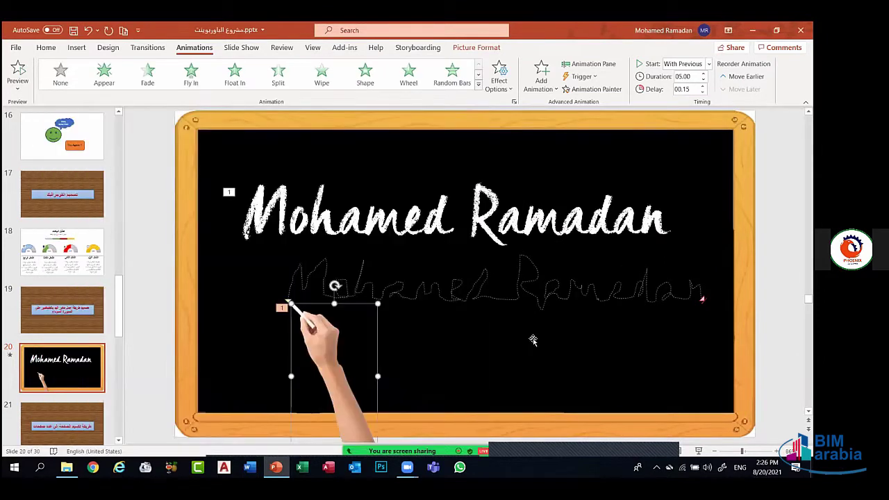
pyautogui.click(251, 314)
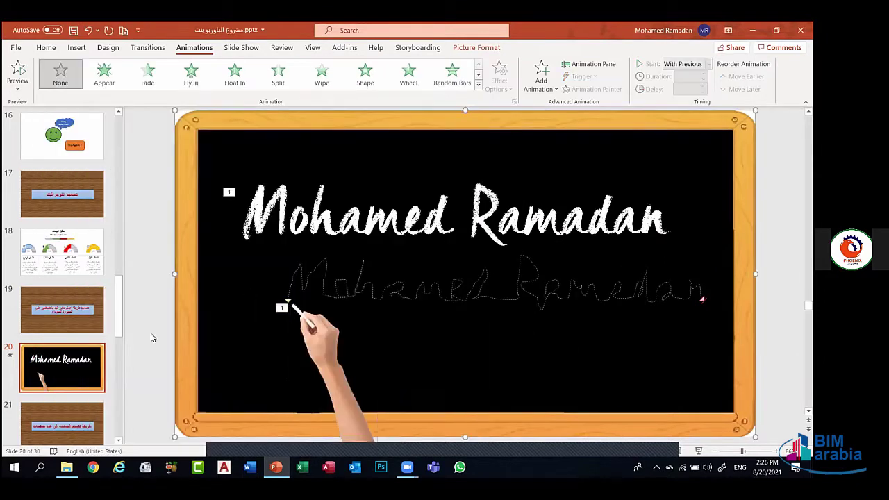
pyautogui.click(17, 68)
pyautogui.hotkey('ctrl', 's')
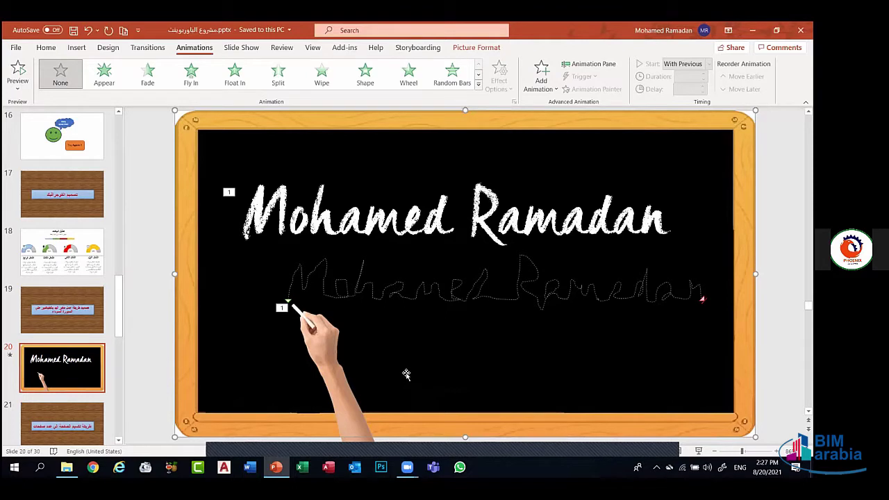
# Go to blank slide 22 and pick the Rectangle shape
pyautogui.click(68, 413)
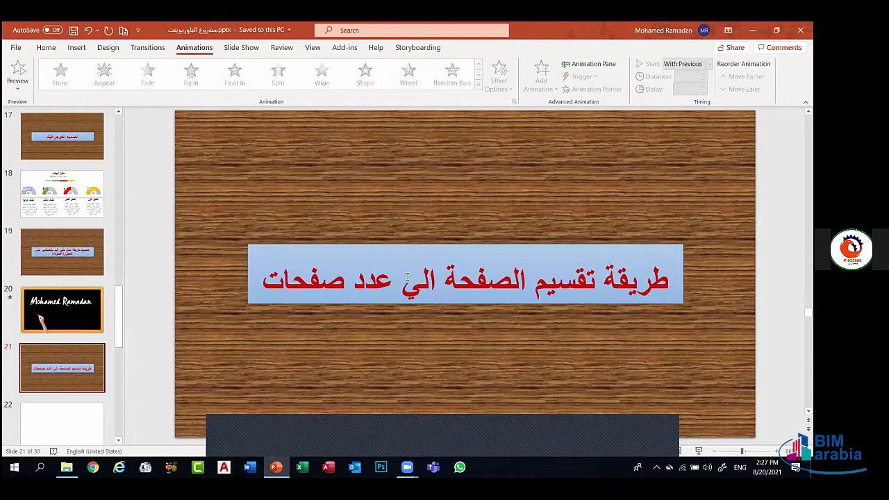
pyautogui.click(74, 391)
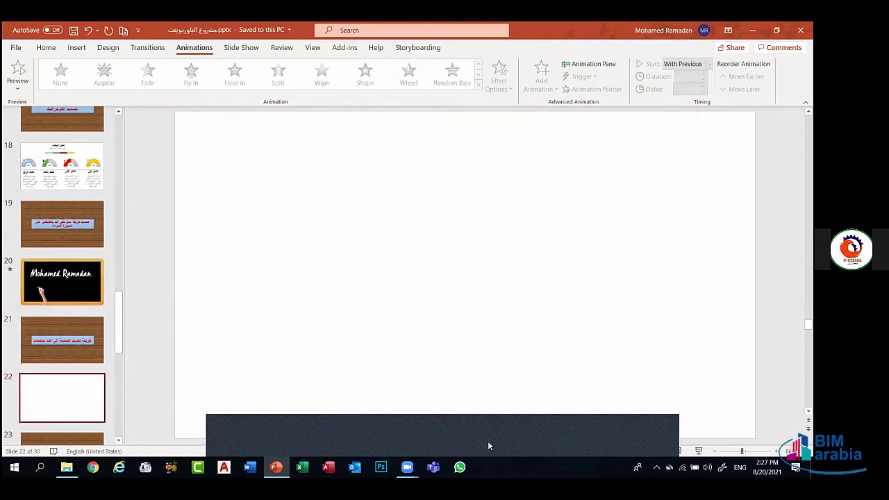
pyautogui.click(75, 47)
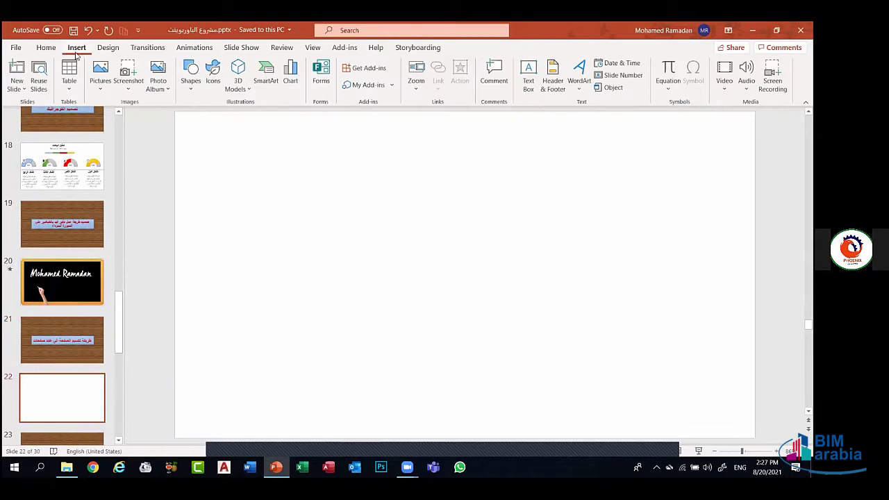
pyautogui.click(197, 91)
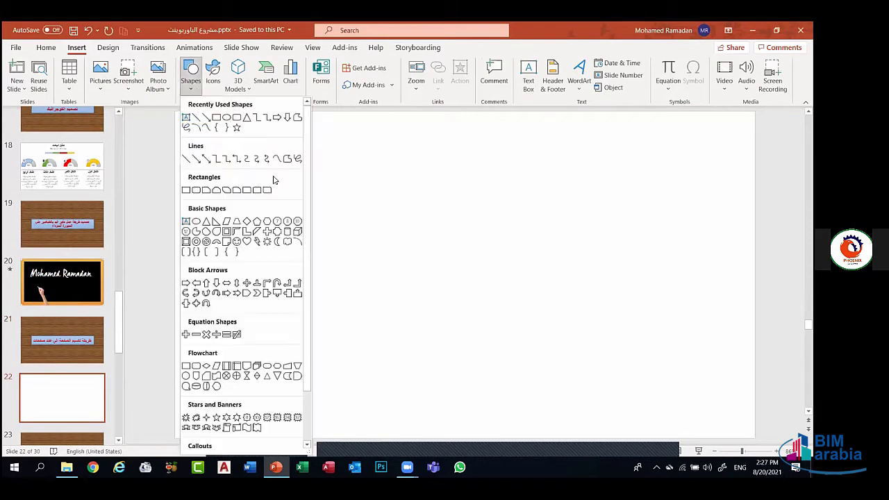
pyautogui.click(216, 120)
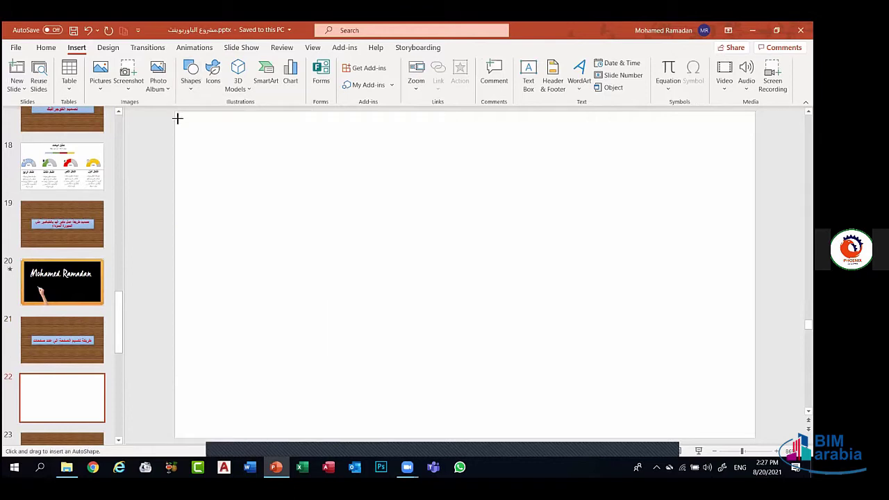
# Draw a 3.75"-tall rectangle at the top-left corner and duplicate it three times
pyautogui.moveTo(178, 118); pyautogui.dragTo(309, 271)
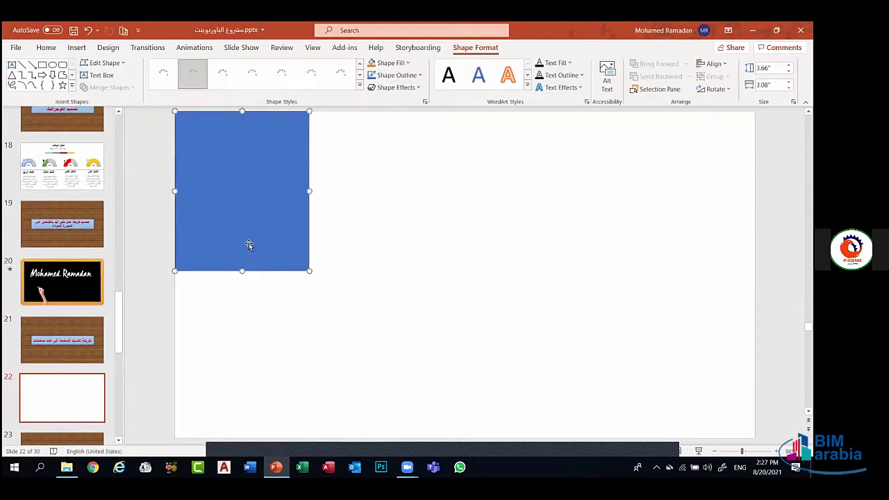
pyautogui.moveTo(242, 271); pyautogui.dragTo(243, 274)
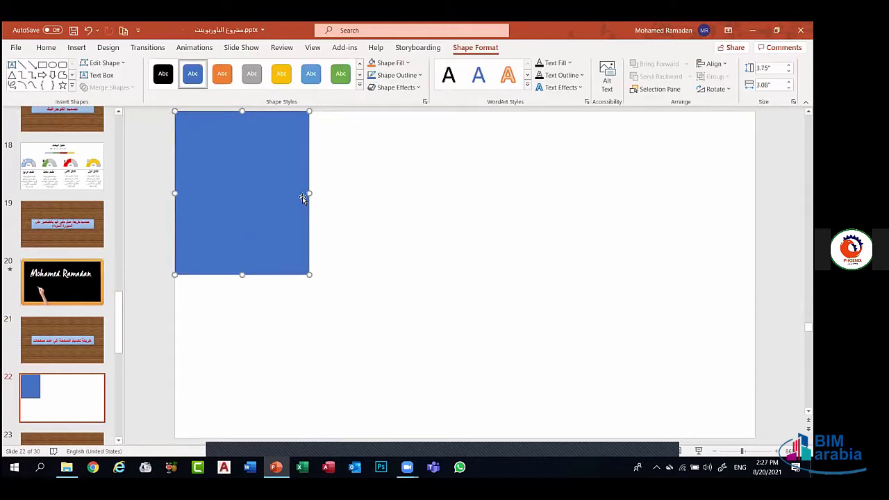
pyautogui.hotkey('ctrl', 'd')
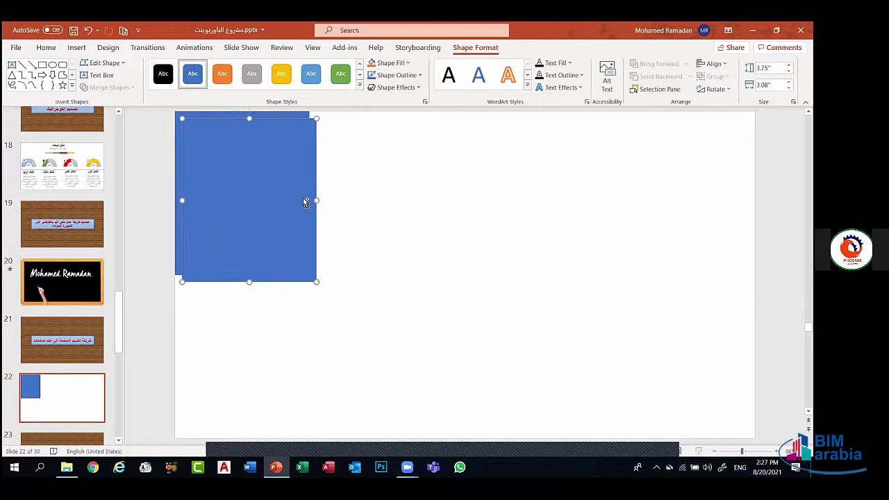
pyautogui.moveTo(299, 189); pyautogui.dragTo(424, 215)
pyautogui.hotkey('ctrl', 'd')
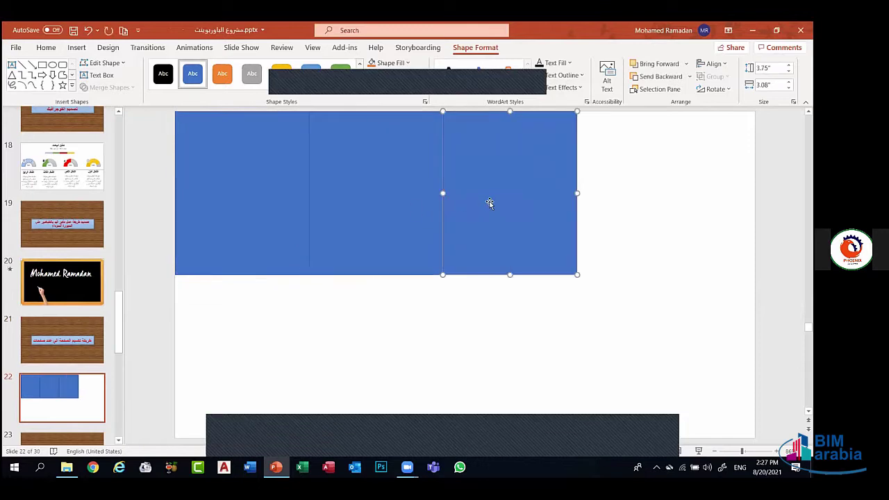
pyautogui.hotkey('ctrl', 'd')
# Arrange and resize the four rectangles edge to edge across the slide's upper half
pyautogui.moveTo(669, 183); pyautogui.dragTo(712, 183)
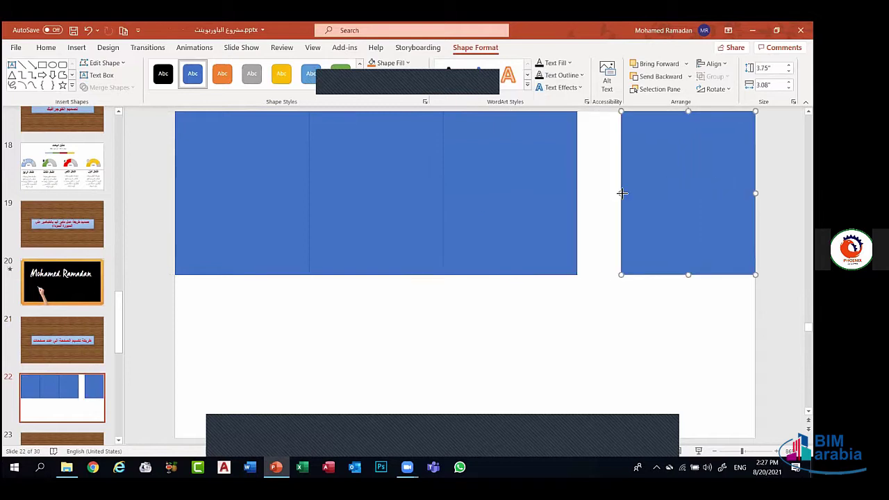
pyautogui.moveTo(623, 192); pyautogui.dragTo(578, 192)
pyautogui.click(573, 192)
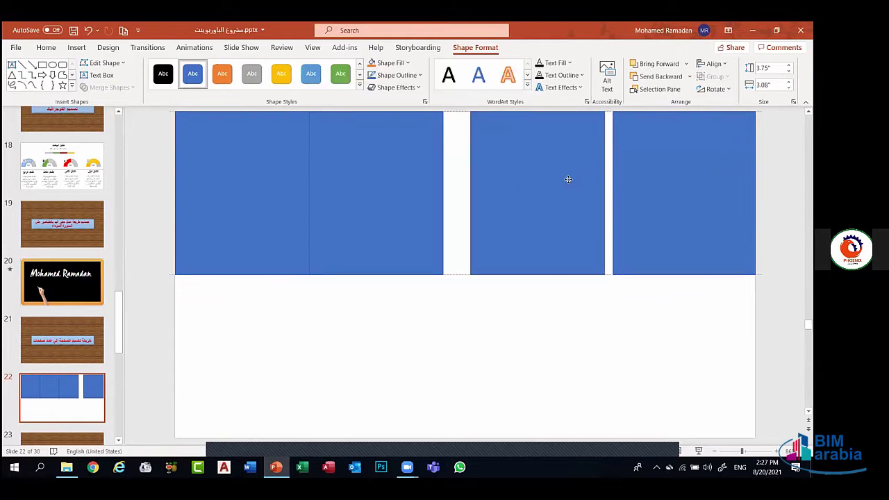
pyautogui.moveTo(568, 179); pyautogui.dragTo(533, 179)
pyautogui.click(657, 185)
pyautogui.moveTo(613, 193); pyautogui.dragTo(568, 193)
pyautogui.click(562, 196)
pyautogui.moveTo(466, 195); pyautogui.dragTo(436, 199)
pyautogui.click(389, 201)
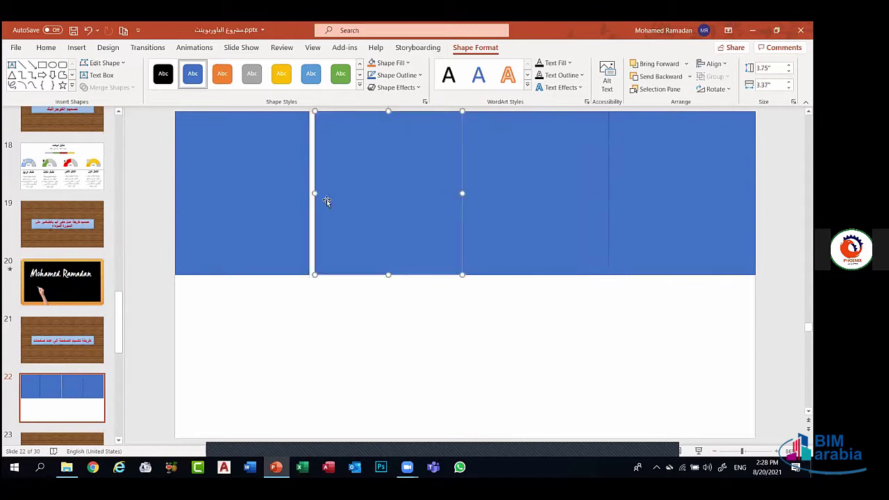
pyautogui.click(304, 195)
pyautogui.moveTo(308, 194); pyautogui.dragTo(314, 196)
# Copy the first rectangle to the bottom-left and duplicate it into the bottom row's second column
pyautogui.click(517, 350)
pyautogui.click(271, 209)
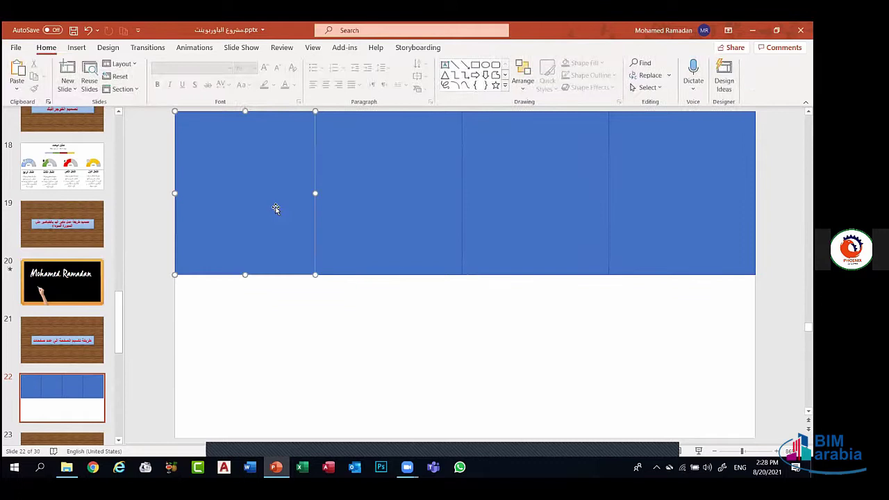
pyautogui.moveTo(264, 209); pyautogui.dragTo(261, 364)
pyautogui.hotkey('ctrl', 'd')
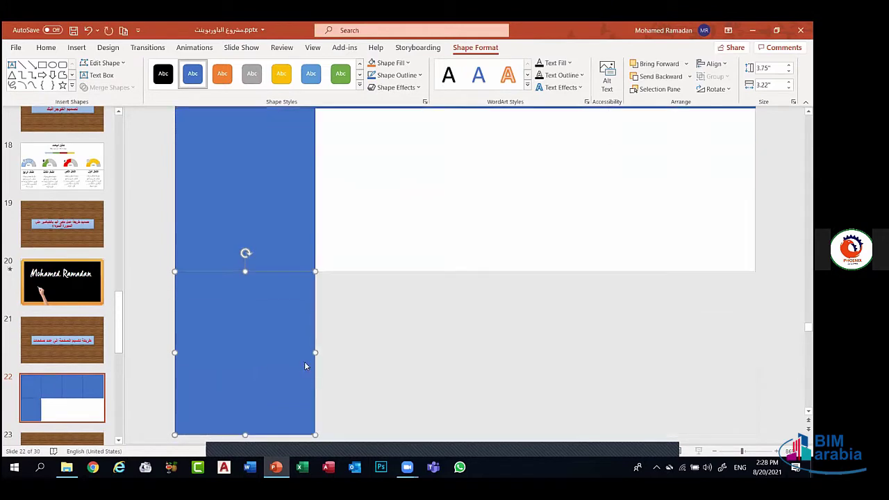
pyautogui.moveTo(312, 354); pyautogui.dragTo(389, 340)
pyautogui.moveTo(250, 335); pyautogui.dragTo(252, 335)
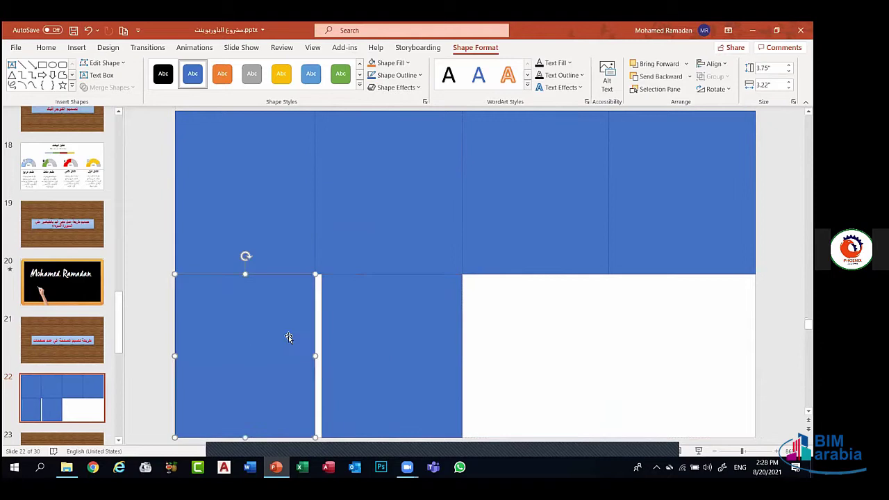
# Widen and align the two bottom rectangles, then duplicate copies to fill the bottom-right area
pyautogui.click(358, 347)
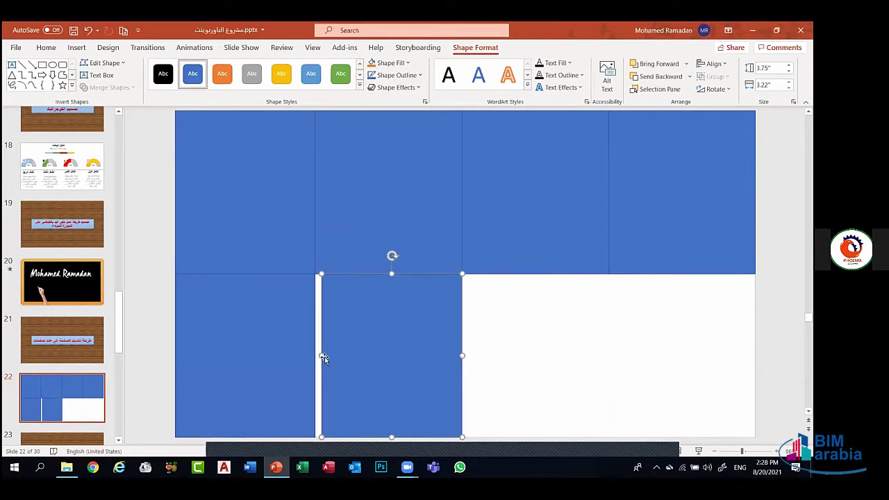
pyautogui.click(312, 358)
pyautogui.moveTo(313, 357); pyautogui.dragTo(358, 347)
pyautogui.click(365, 350)
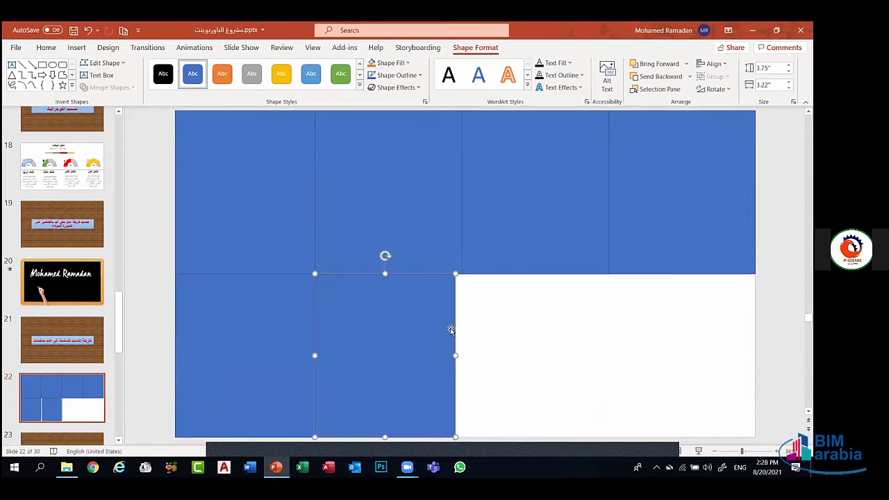
pyautogui.moveTo(453, 356); pyautogui.dragTo(463, 356)
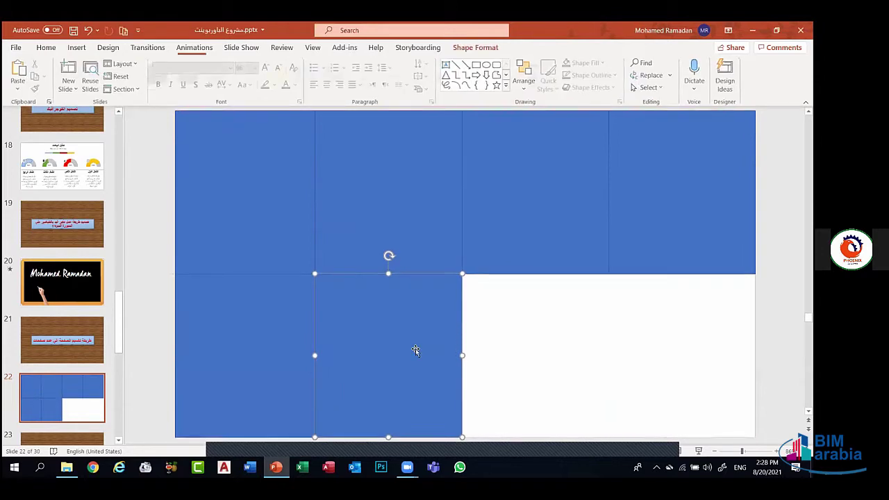
pyautogui.moveTo(415, 349); pyautogui.dragTo(548, 345)
pyautogui.hotkey('ctrl', 'd')
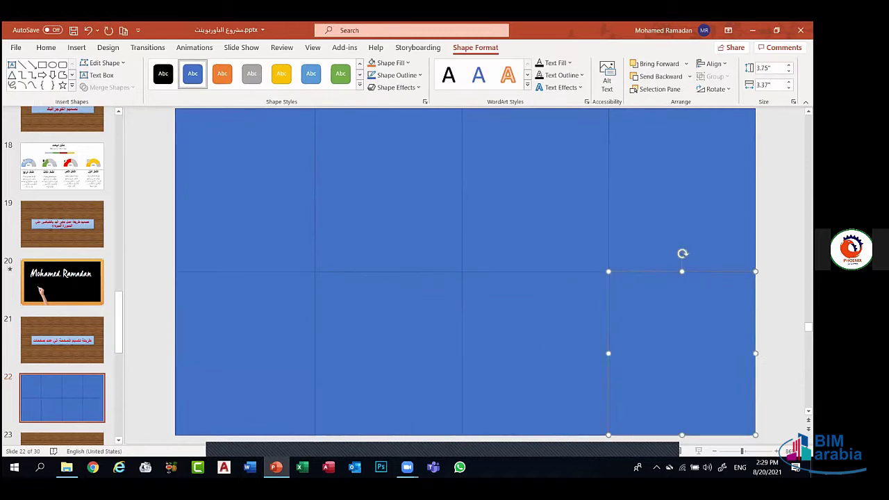
# Set No Fill on the top-right, third and second top rectangles one at a time
pyautogui.click(690, 223)
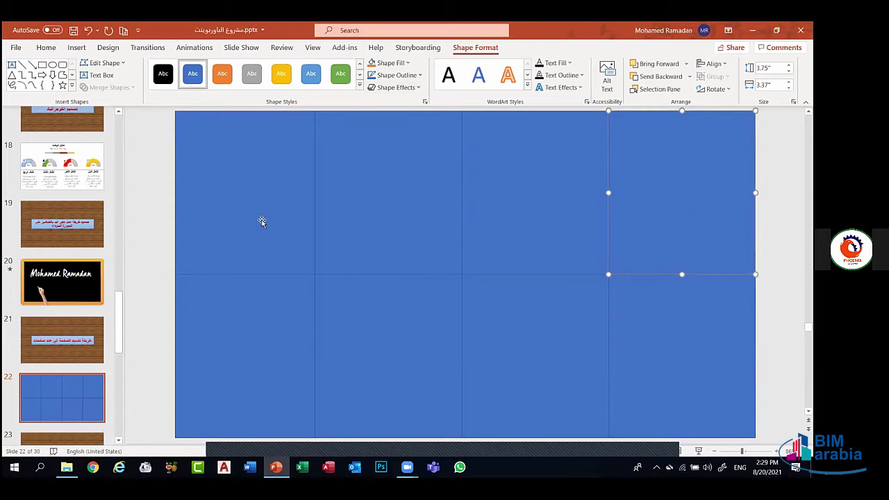
pyautogui.click(407, 63)
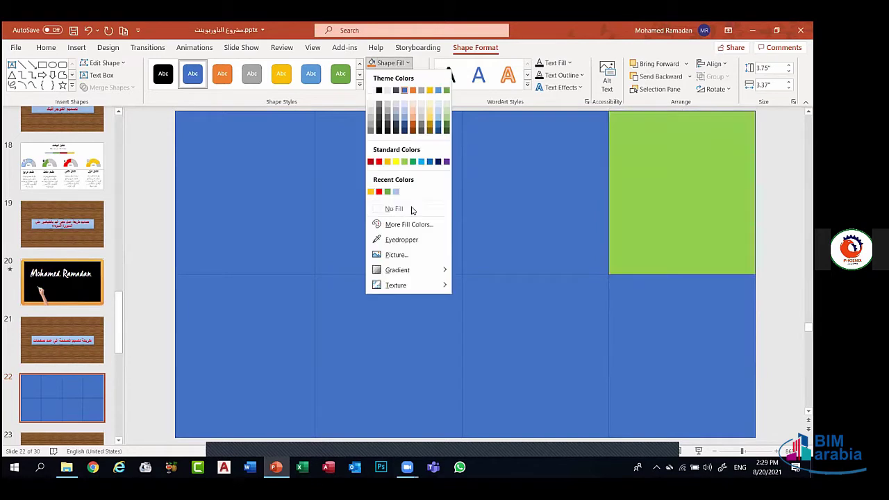
pyautogui.click(411, 209)
pyautogui.click(528, 175)
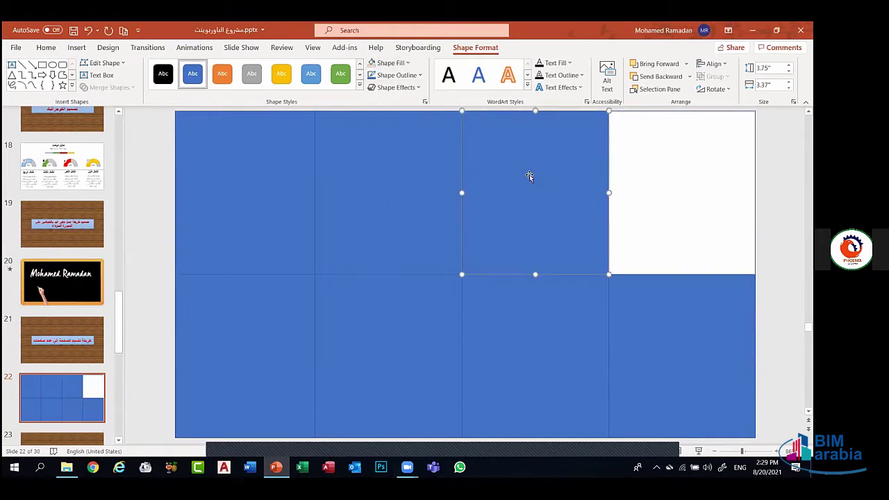
pyautogui.click(397, 64)
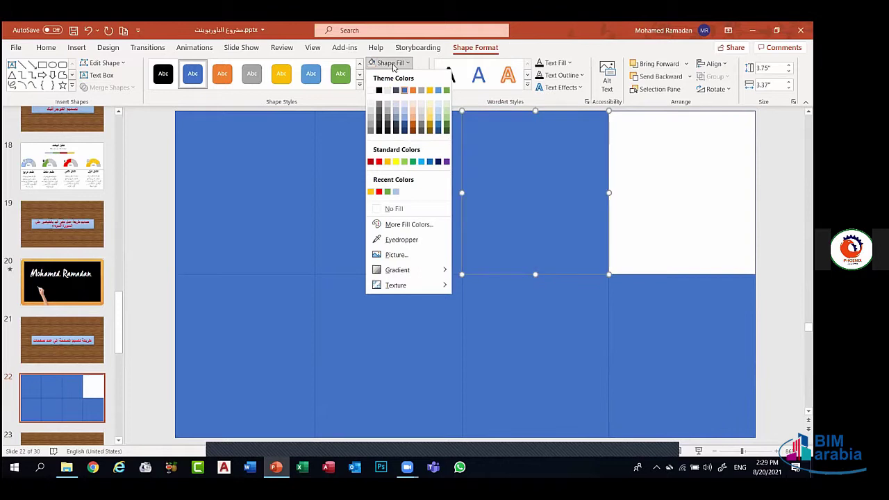
pyautogui.click(390, 208)
pyautogui.click(383, 176)
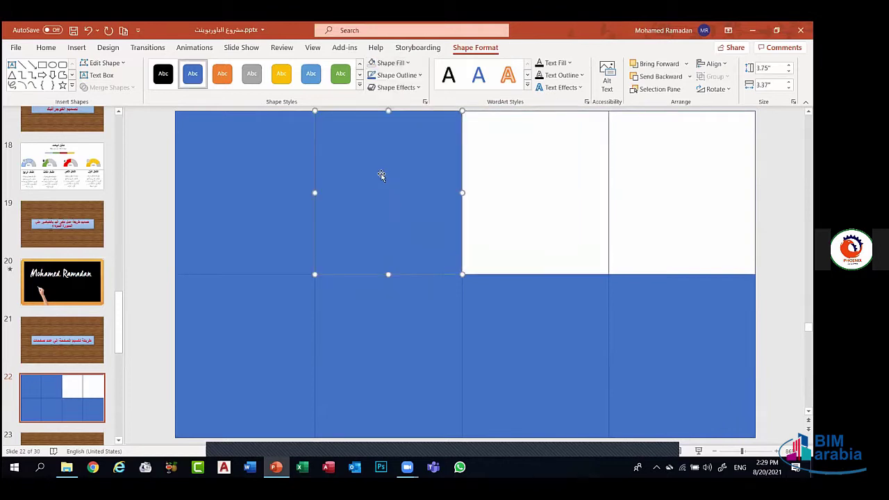
pyautogui.click(397, 62)
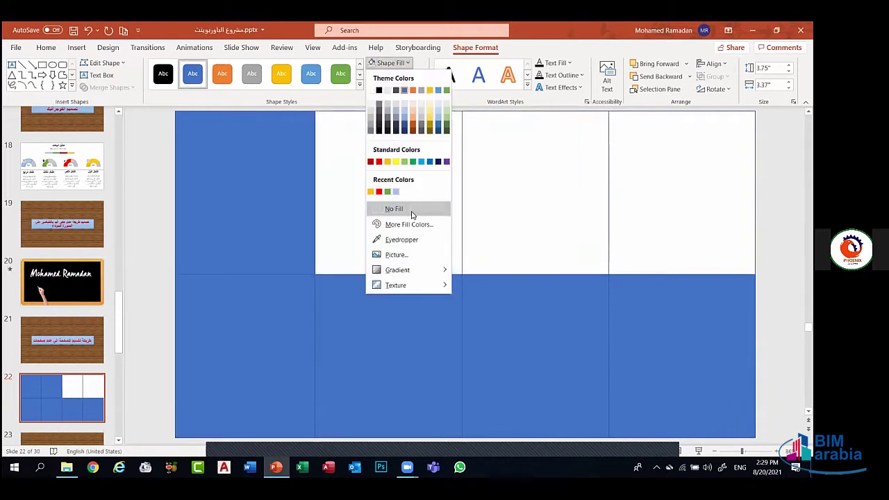
pyautogui.click(410, 208)
# Select the top-left and four bottom rectangles together, set No Fill, and deselect them
pyautogui.click(258, 190)
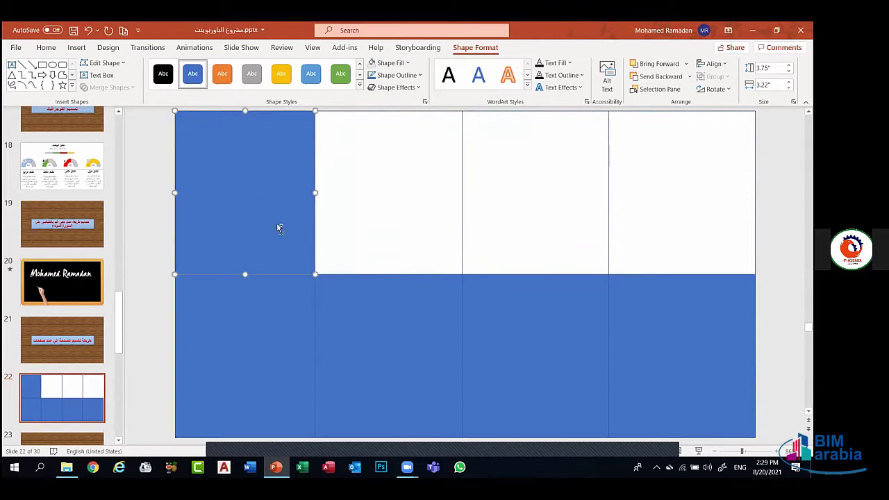
pyautogui.keyDown('shift'); pyautogui.click(270, 342); pyautogui.keyUp('shift')
pyautogui.keyDown('shift'); pyautogui.click(349, 347); pyautogui.keyUp('shift')
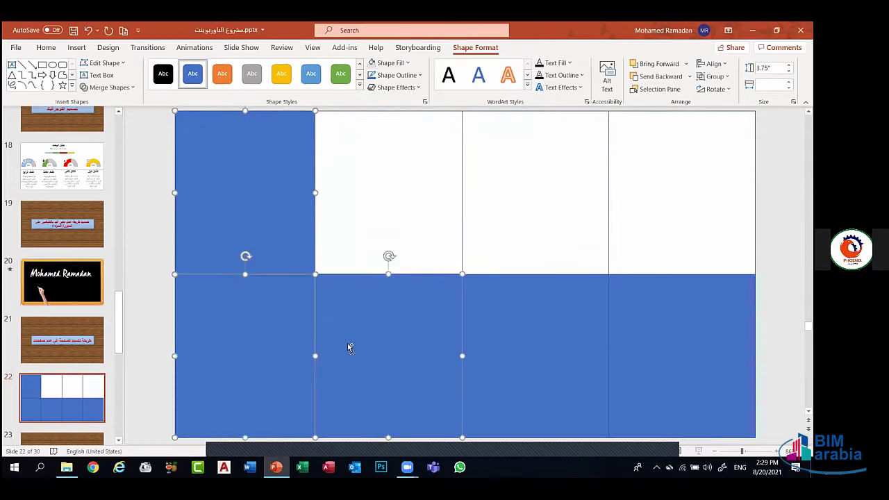
pyautogui.keyDown('shift'); pyautogui.click(527, 338); pyautogui.keyUp('shift')
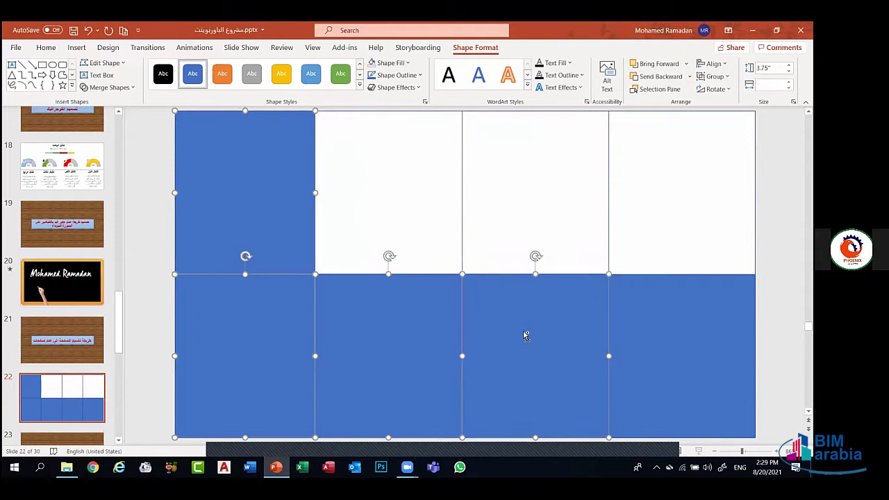
pyautogui.keyDown('shift'); pyautogui.click(663, 338); pyautogui.keyUp('shift')
pyautogui.click(391, 62)
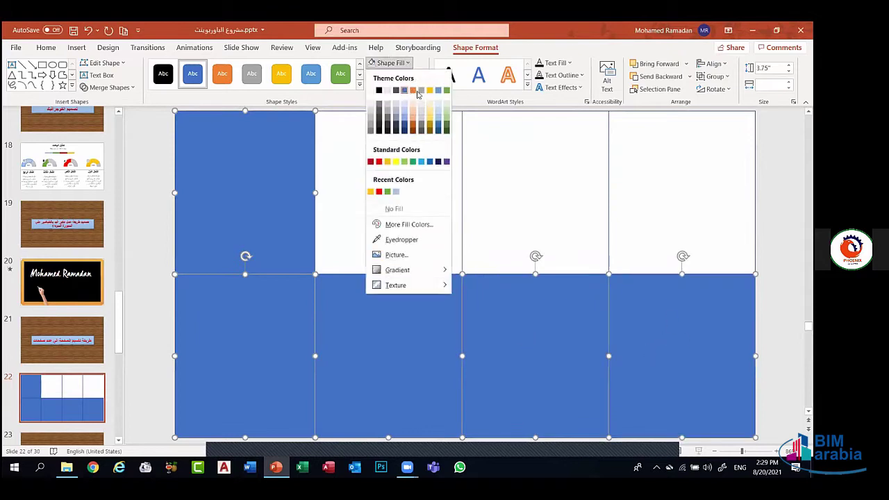
pyautogui.click(394, 208)
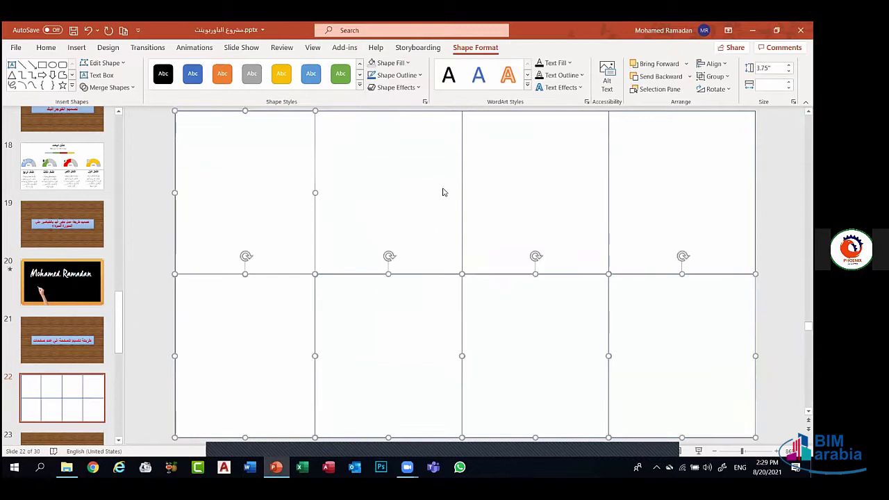
pyautogui.click(459, 223)
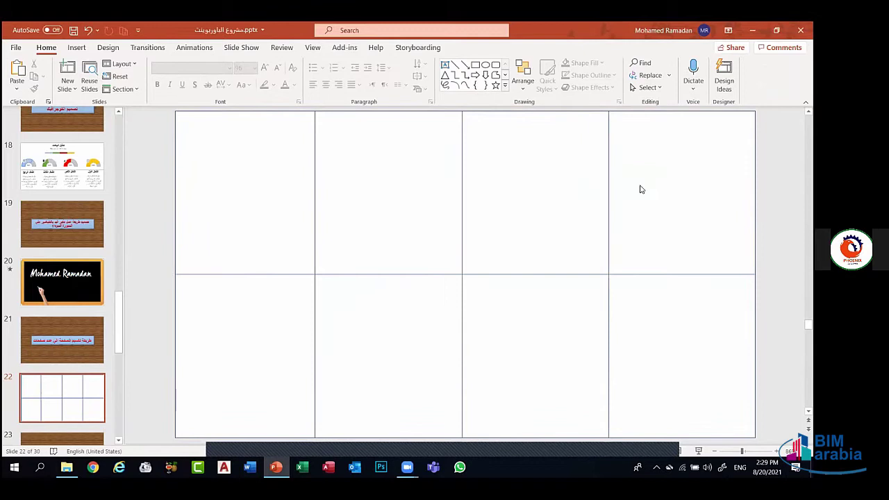
# Shift-select seven of the grid rectangles across both rows
pyautogui.click(610, 221)
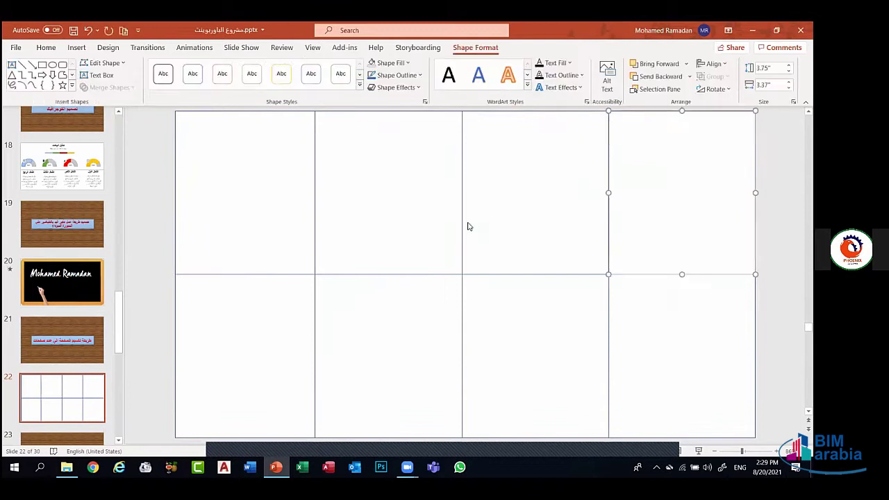
pyautogui.keyDown('shift'); pyautogui.click(474, 276); pyautogui.keyUp('shift')
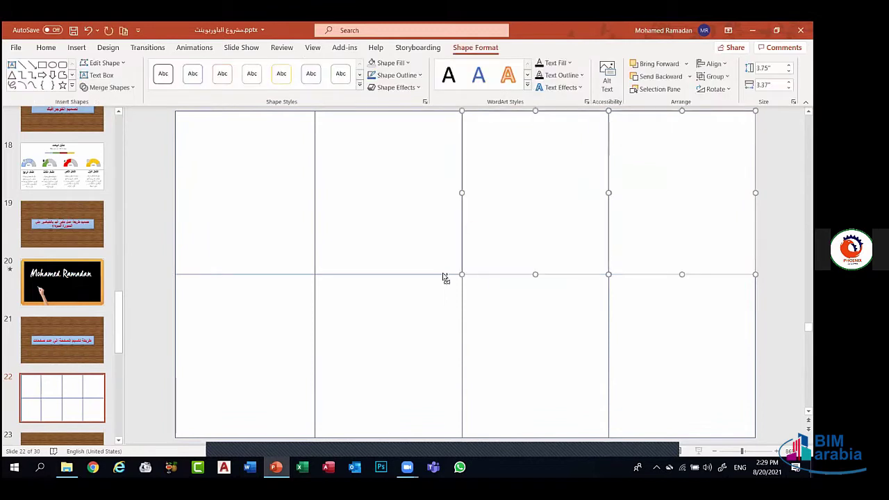
pyautogui.keyDown('shift'); pyautogui.click(382, 274); pyautogui.keyUp('shift')
pyautogui.keyDown('shift'); pyautogui.click(316, 262); pyautogui.keyUp('shift')
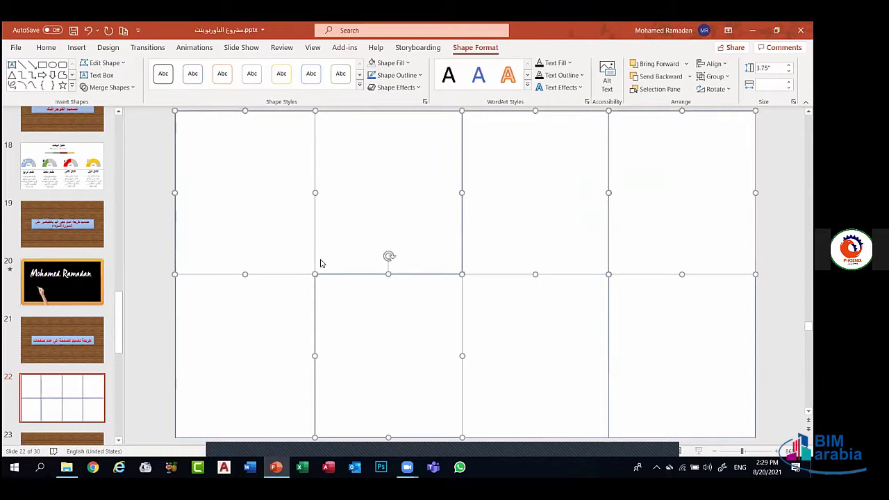
pyautogui.keyDown('shift'); pyautogui.click(270, 436); pyautogui.keyUp('shift')
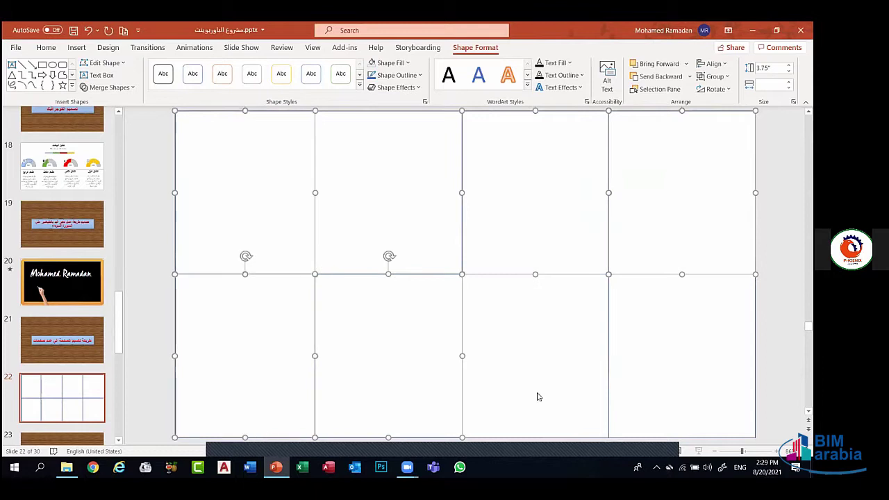
pyautogui.keyDown('shift'); pyautogui.click(609, 405); pyautogui.keyUp('shift')
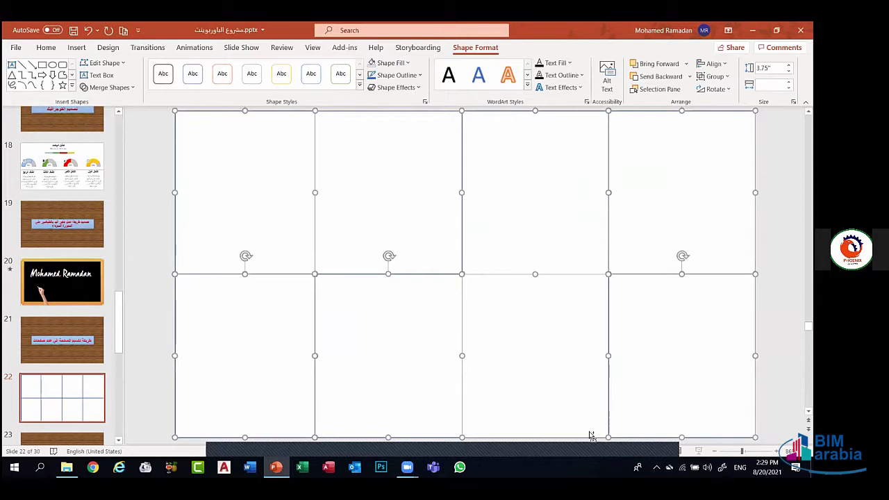
pyautogui.keyDown('shift'); pyautogui.click(590, 438); pyautogui.keyUp('shift')
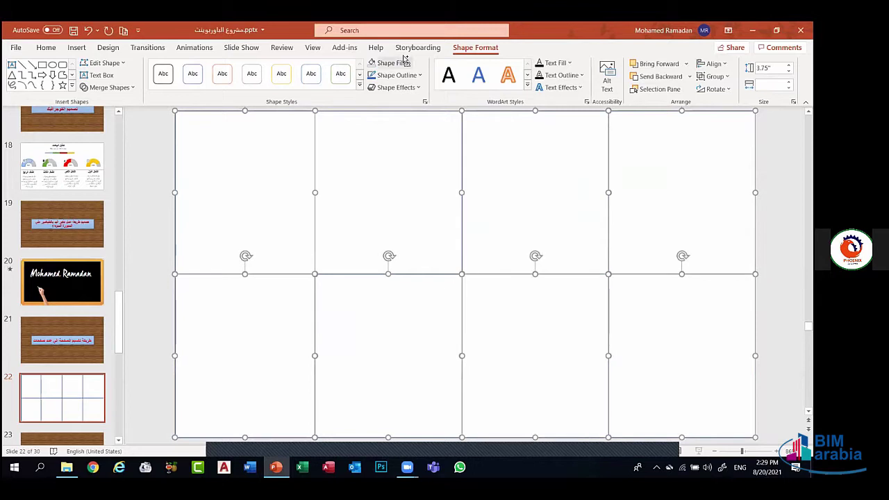
# Review the cells' Shape Outline colour without changing it, deselect, and save with Ctrl+S
pyautogui.click(396, 75)
pyautogui.click(531, 219)
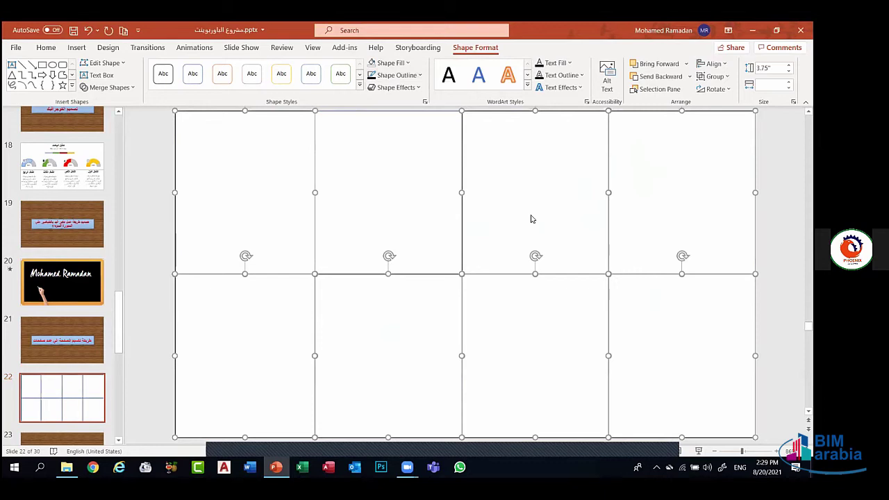
pyautogui.press('Escape')
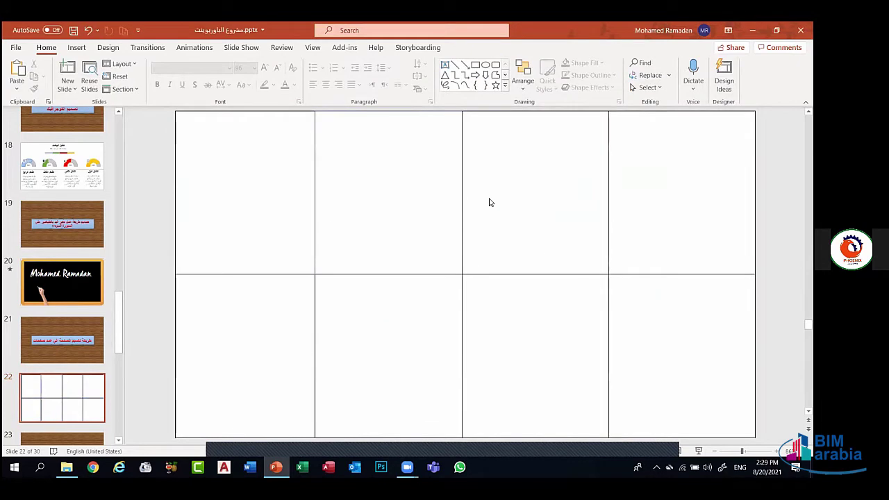
pyautogui.hotkey('ctrl', 's')
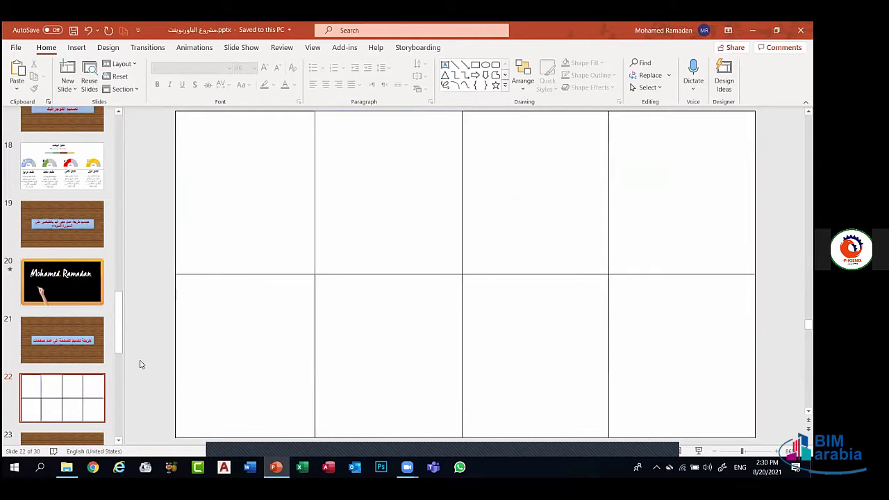
# Drag the تصميم كتاب يقلب الصفحات title slide from 25 up to position 23, then select blank slide 24
pyautogui.press('pagedown')
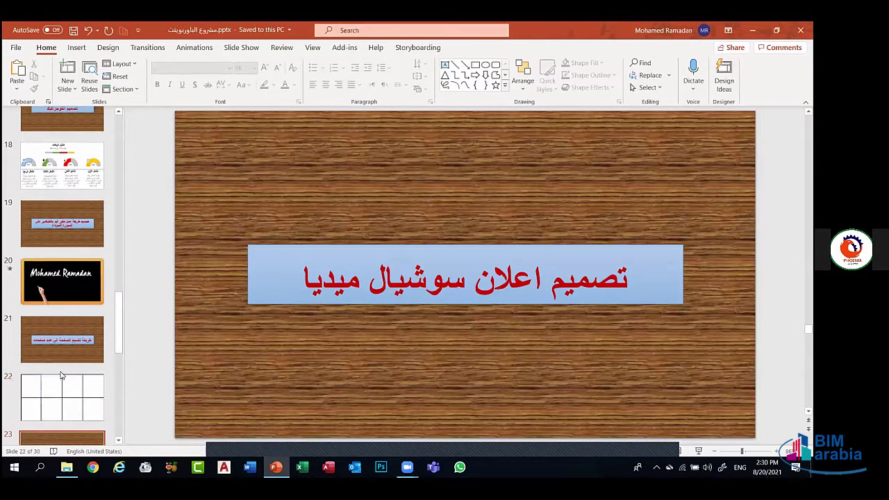
pyautogui.scroll(-5, 61, 375)
pyautogui.press('pagedown')
pyautogui.press('pagedown')
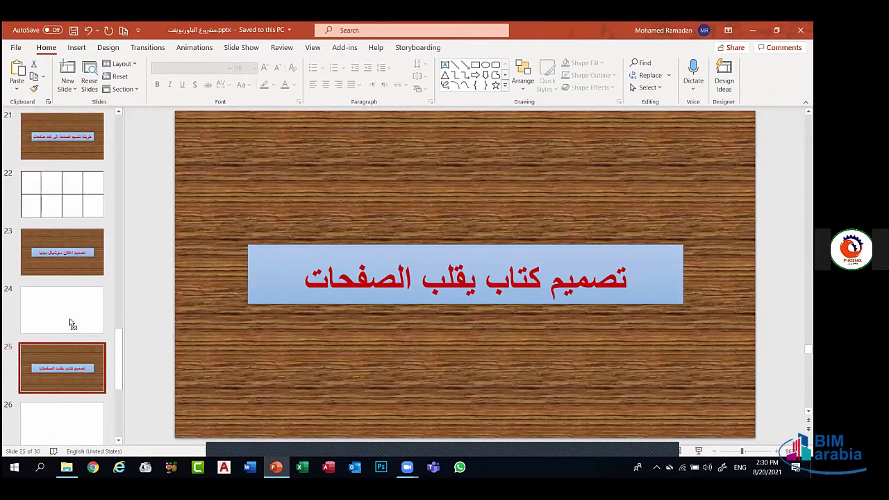
pyautogui.moveTo(73, 324); pyautogui.dragTo(71, 231)
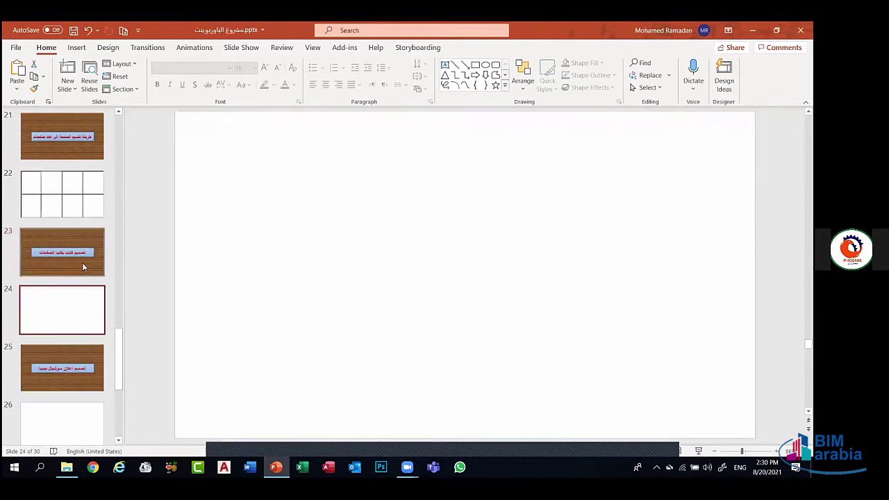
pyautogui.click(84, 263)
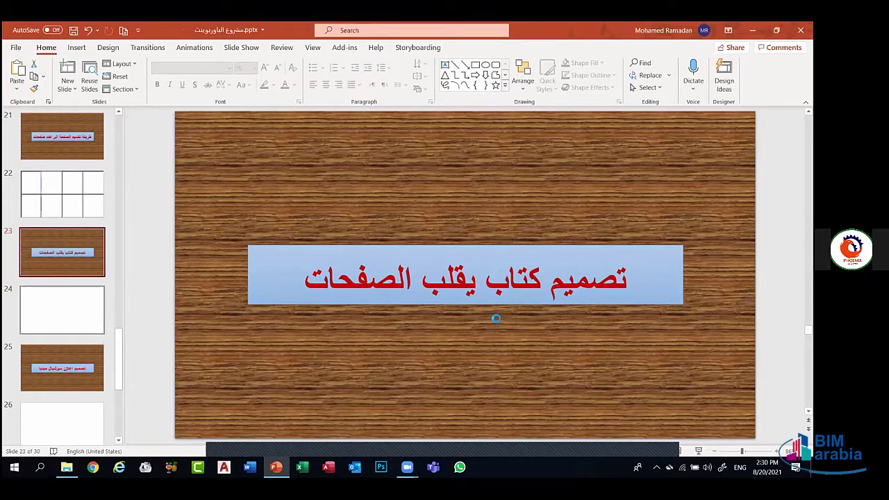
pyautogui.press('Down')
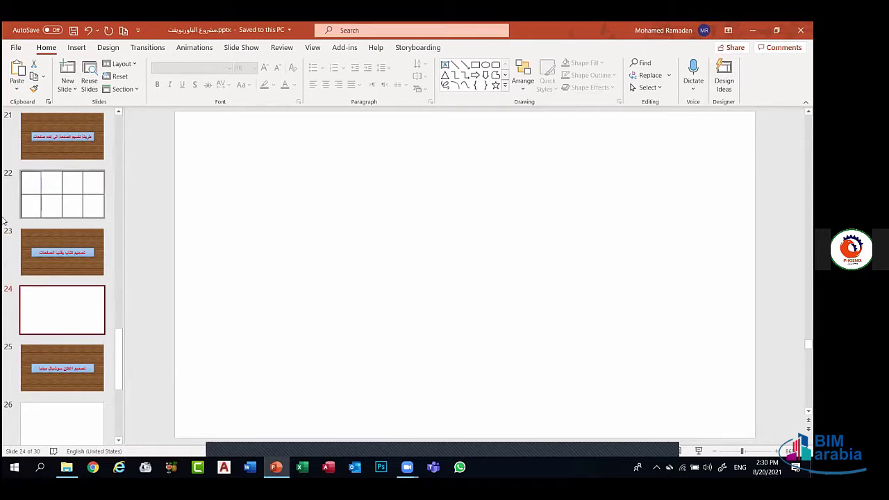
# Change the slide size to Standard (4:3) and choose Maximize to scale the content
pyautogui.click(77, 48)
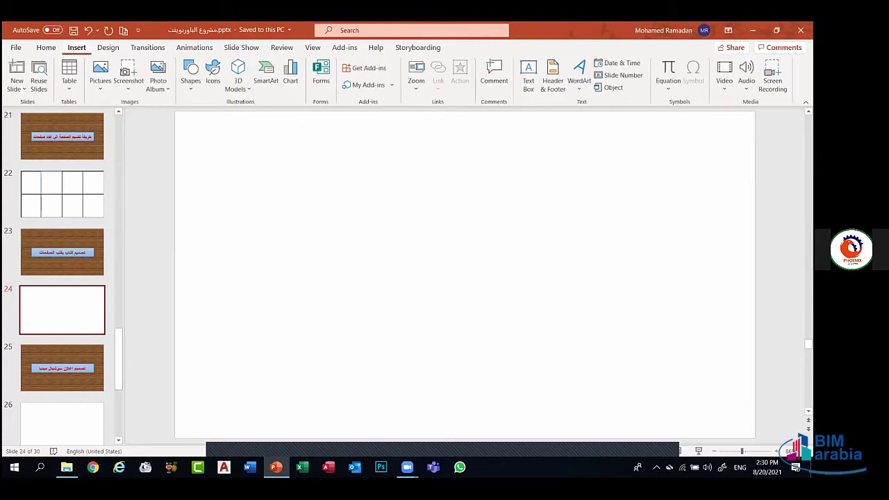
pyautogui.click(46, 47)
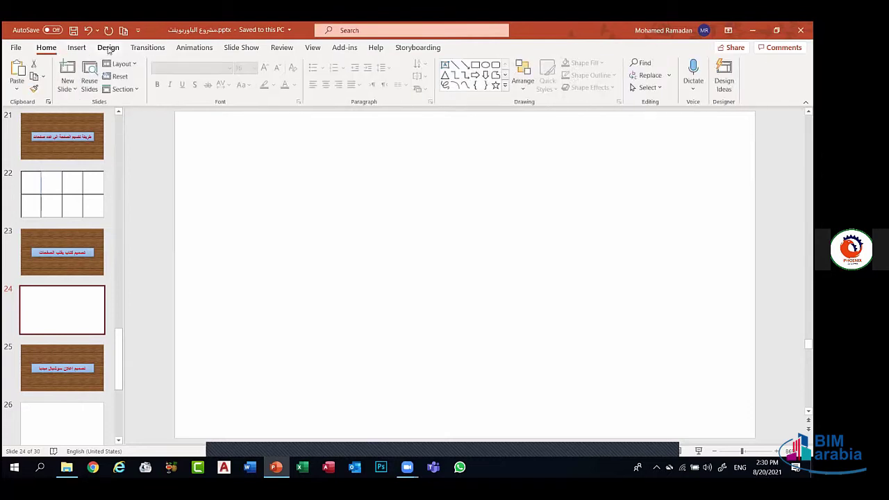
pyautogui.hotkey('alt', 'g')
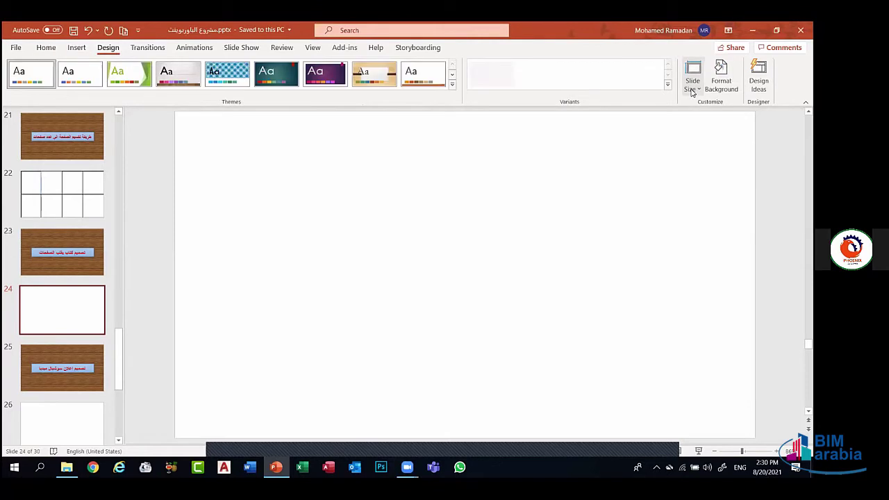
pyautogui.click(693, 86)
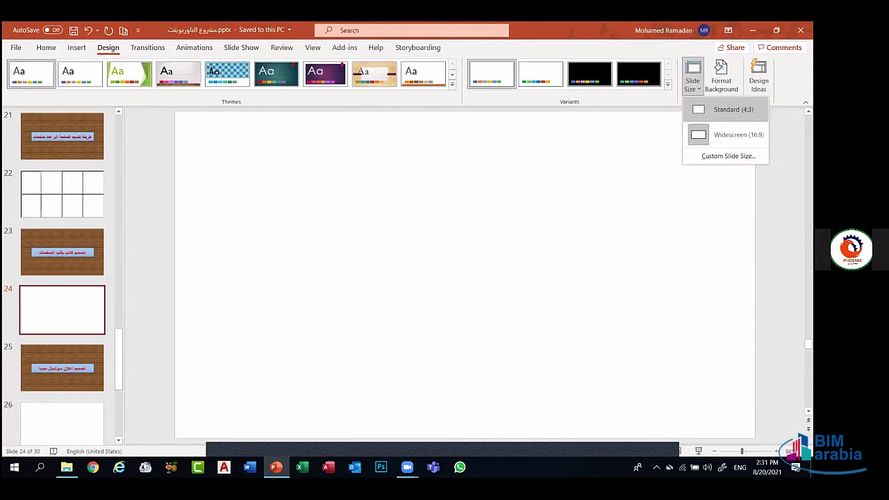
pyautogui.click(726, 110)
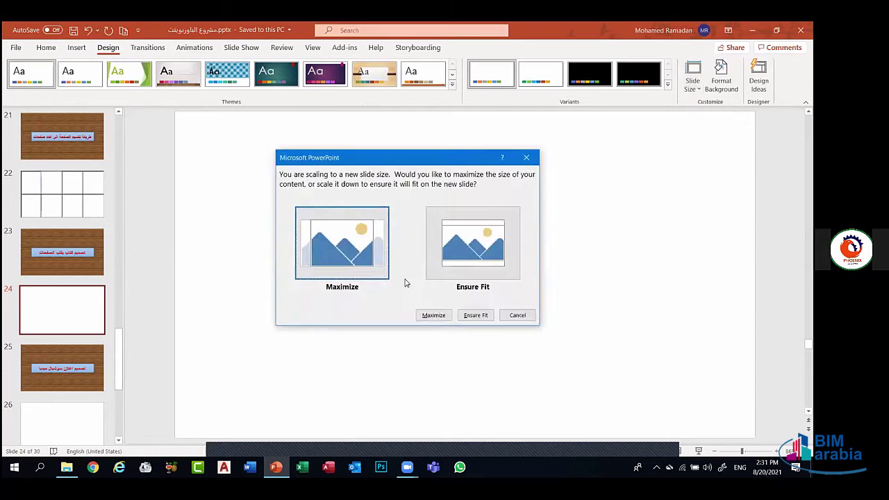
pyautogui.click(348, 269)
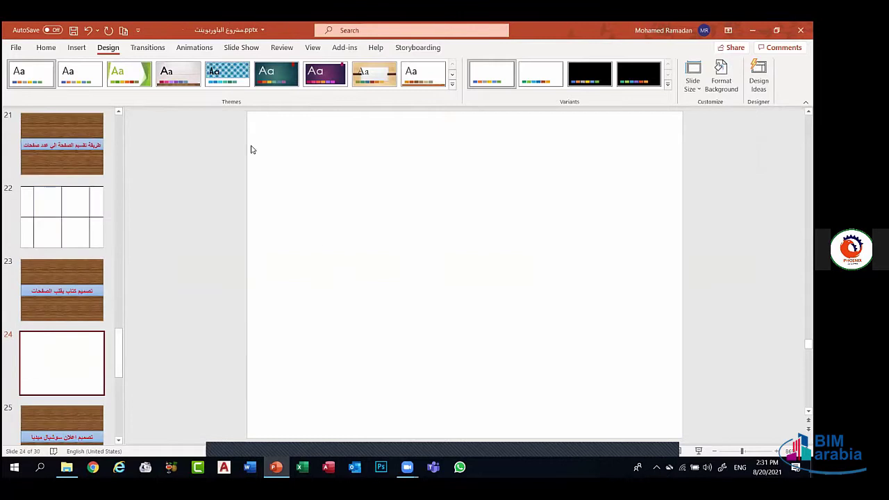
# Inspect grid slide 22 and chalkboard slide 20 at the new 4:3 size
pyautogui.click(65, 235)
pyautogui.scroll(3, 62, 174)
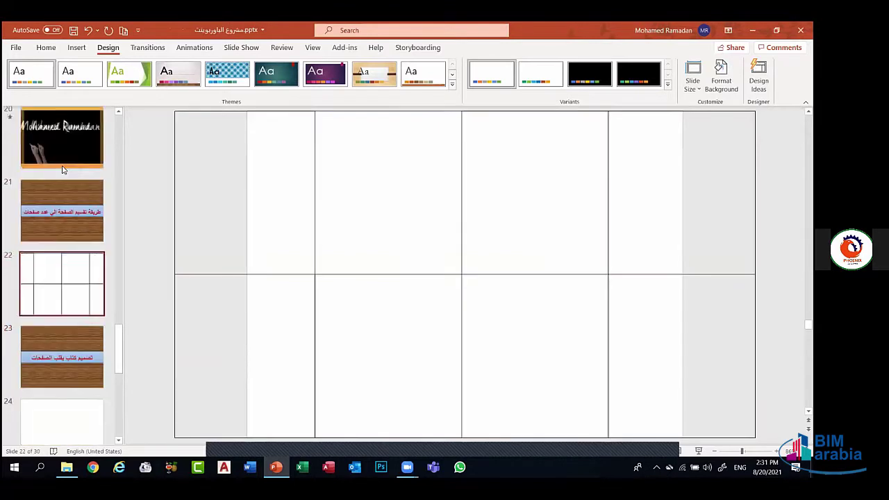
pyautogui.click(62, 215)
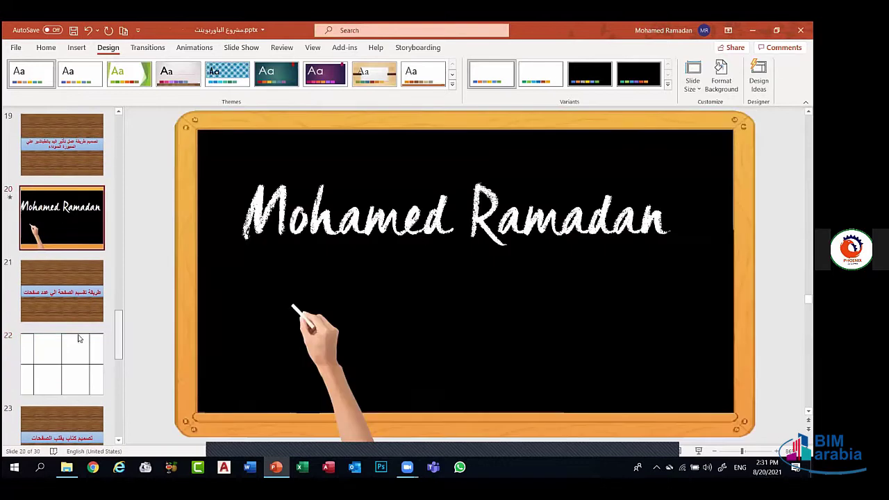
pyautogui.scroll(-4, 303, 185)
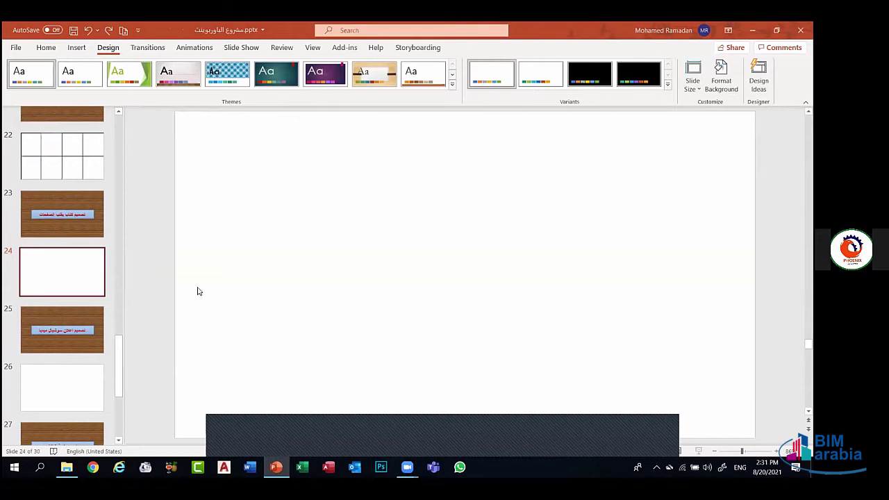
# From blank slide 24, pick Standard (4:3) but close the scaling prompt without resizing
pyautogui.click(52, 230)
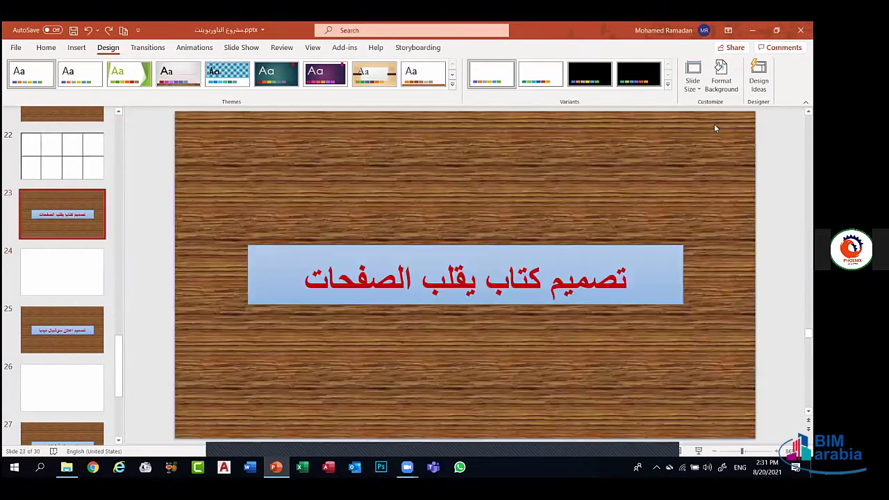
pyautogui.press('Down')
pyautogui.click(693, 77)
pyautogui.click(718, 119)
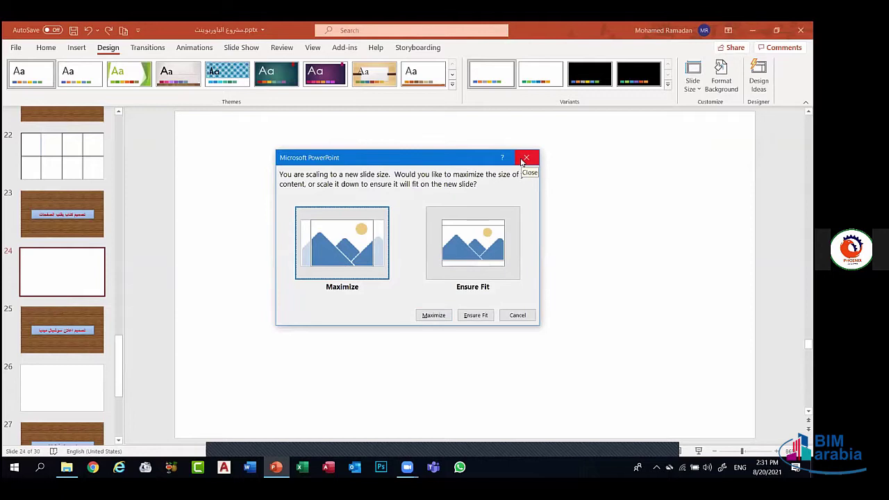
pyautogui.click(524, 160)
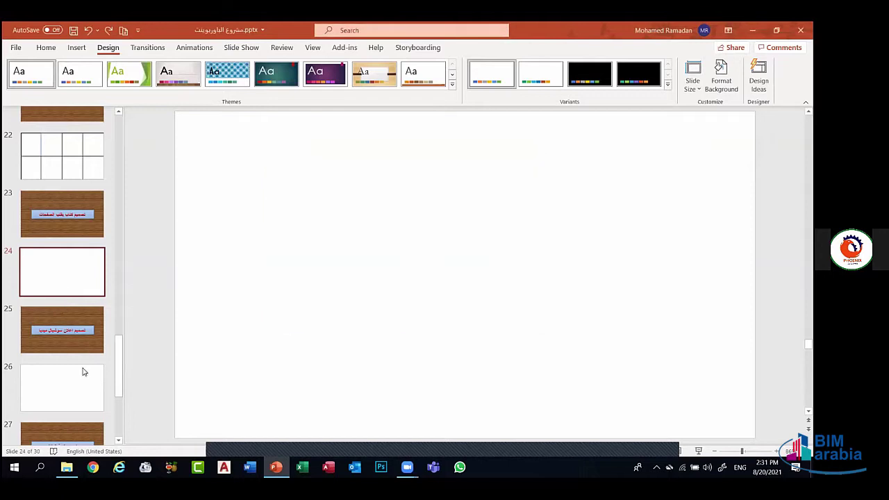
# Save the presentation with Ctrl+S
pyautogui.scroll(-1, 118, 383)
pyautogui.scroll(-2, 115, 371)
pyautogui.scroll(3, 111, 347)
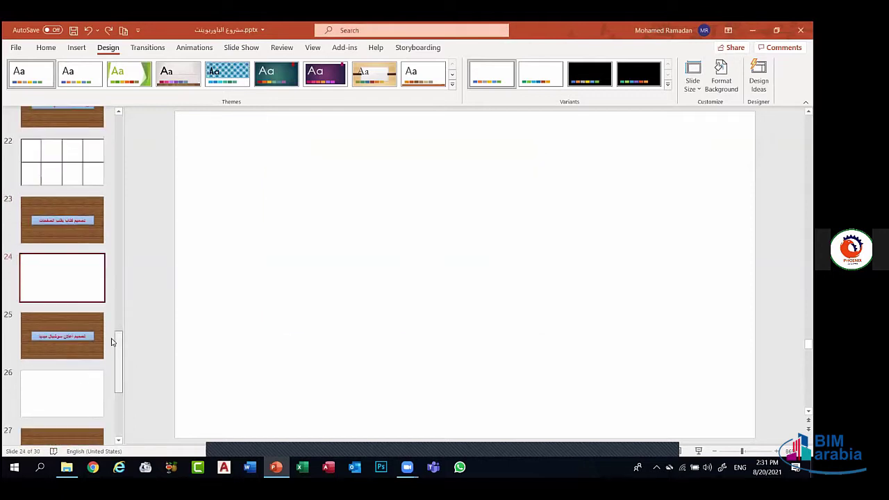
pyautogui.hotkey('ctrl', 's')
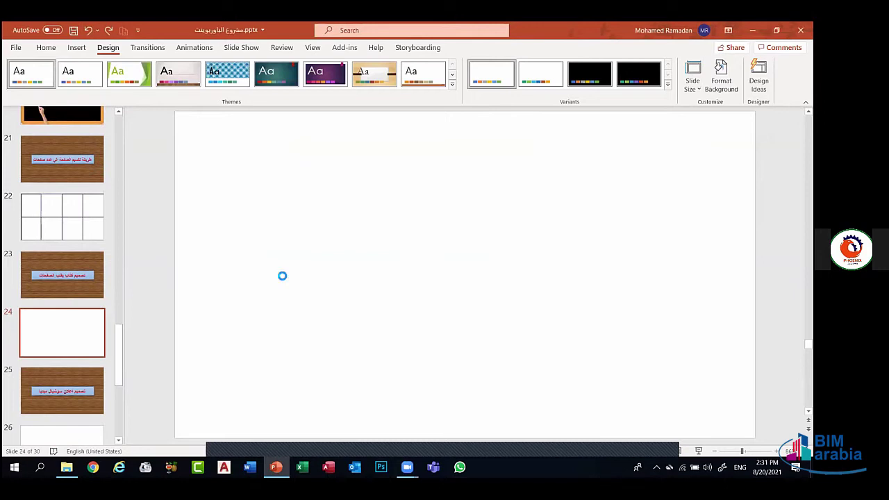
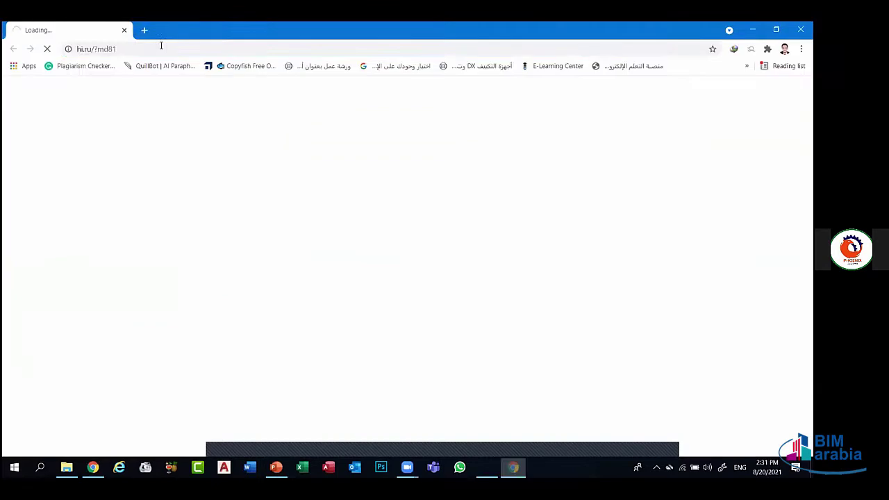
# Open a fresh browser tab on the google.com.eg homepage
pyautogui.click(145, 30)
pyautogui.click(125, 30)
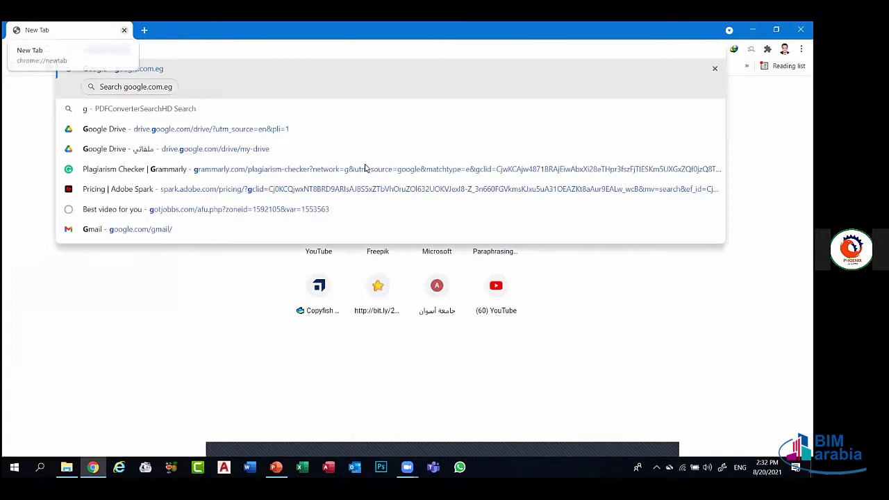
pyautogui.press('Return')
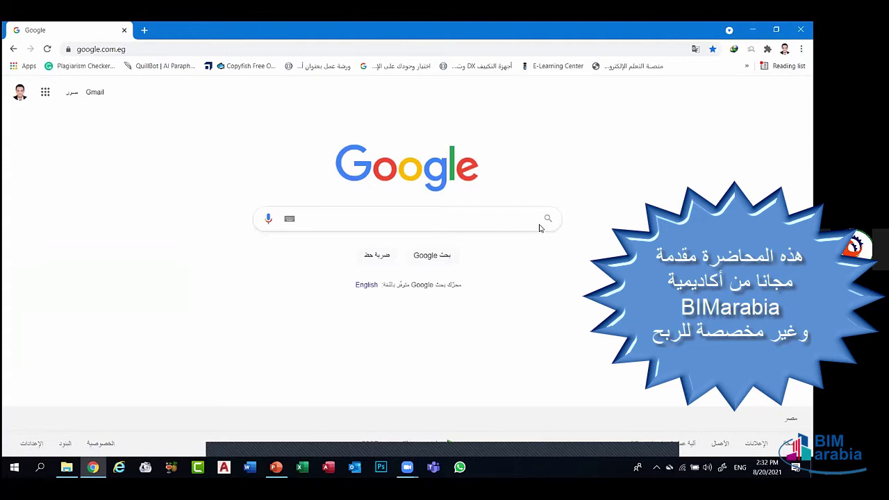
# Search Google in Arabic for الكتاب المفتوح (open book)
pyautogui.write('hg')
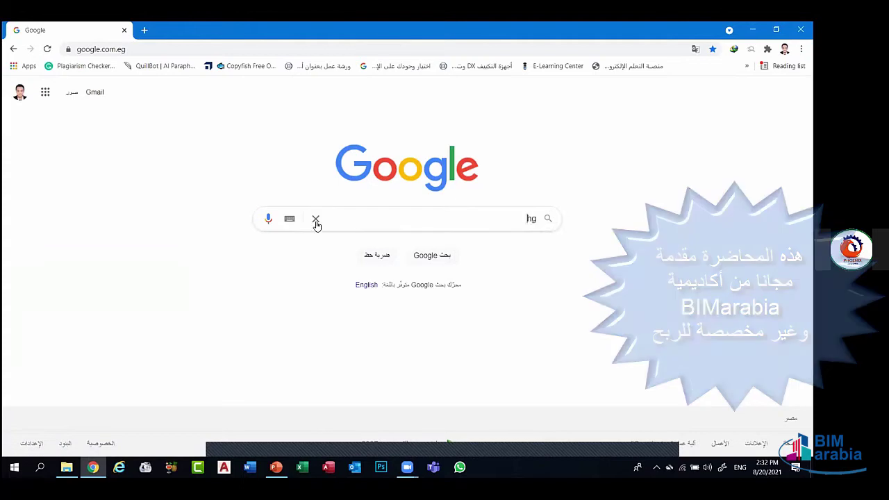
pyautogui.press('BackSpace')
pyautogui.press('BackSpace')
pyautogui.hotkey('alt', 'shift')
pyautogui.write('الش')
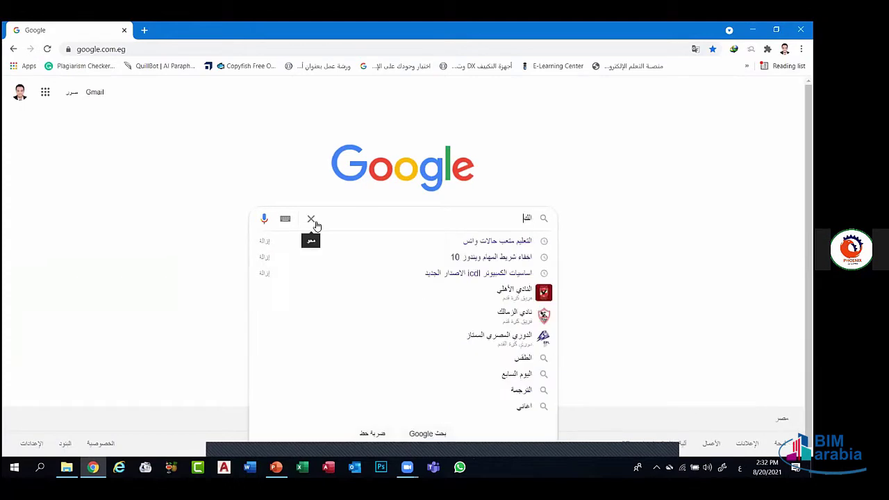
pyautogui.press('BackSpace')
pyautogui.write('كتاب الم')
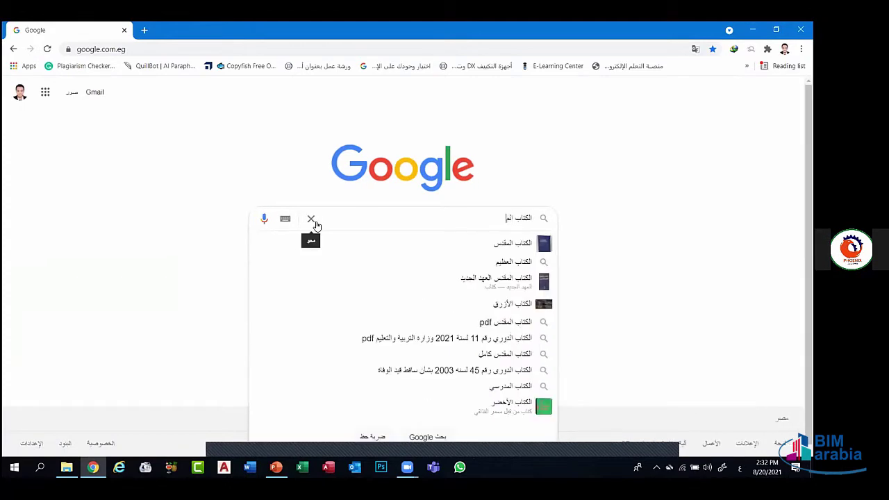
pyautogui.write('فتوح')
pyautogui.press('Return')
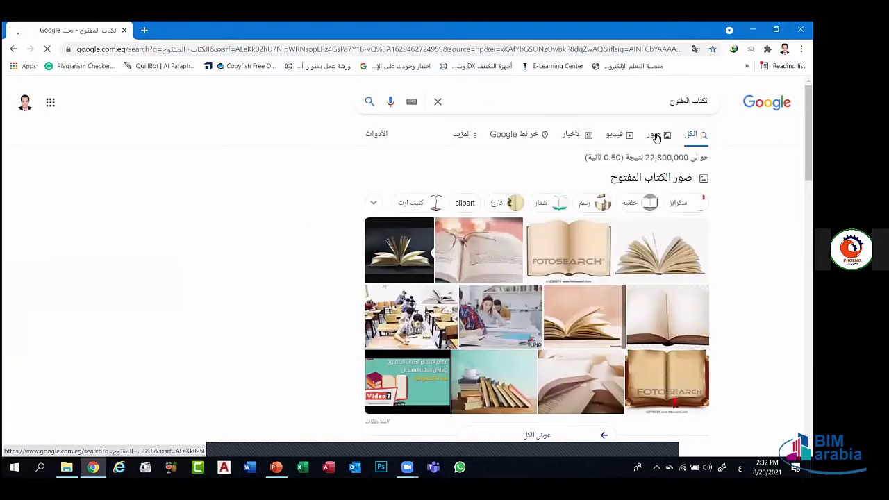
# Switch to image results and scroll through the open-book pictures
pyautogui.click(656, 138)
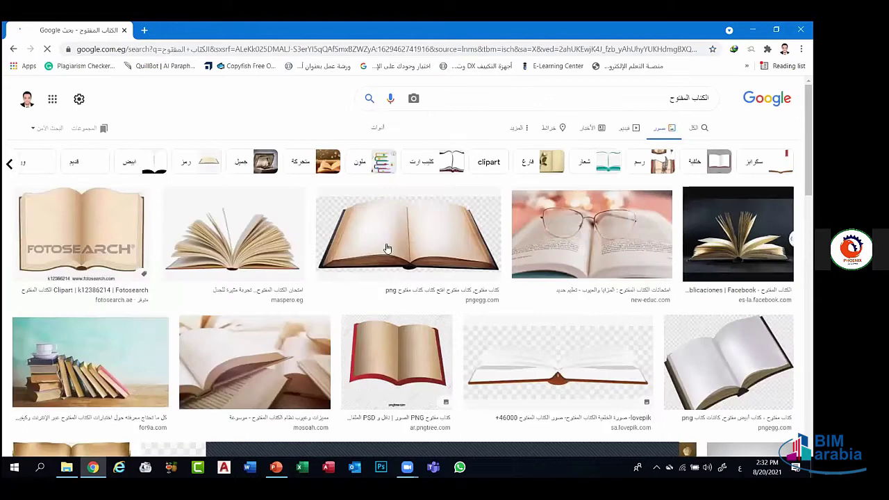
pyautogui.scroll(-1, 405, 255)
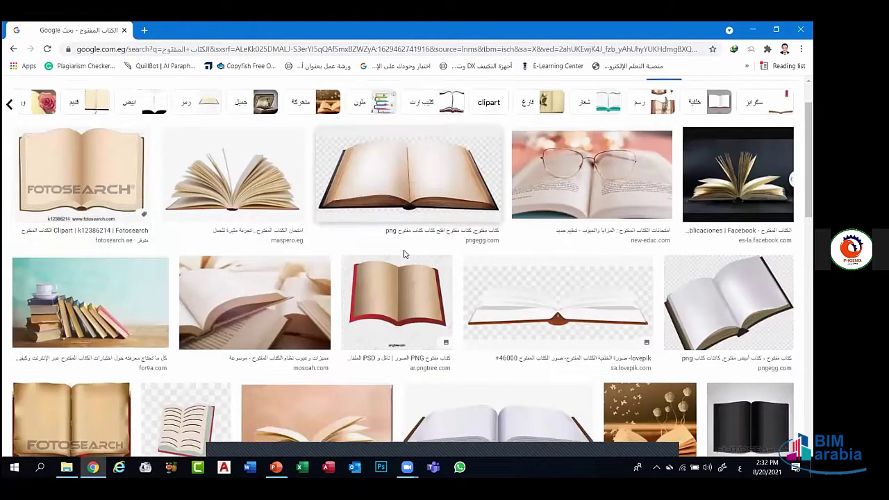
pyautogui.scroll(-1, 405, 255)
pyautogui.scroll(-2, 405, 255)
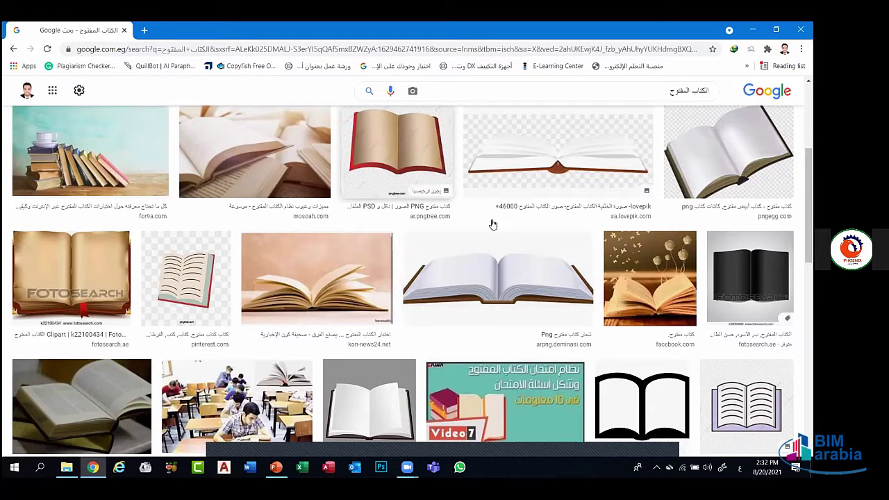
pyautogui.scroll(3, 398, 239)
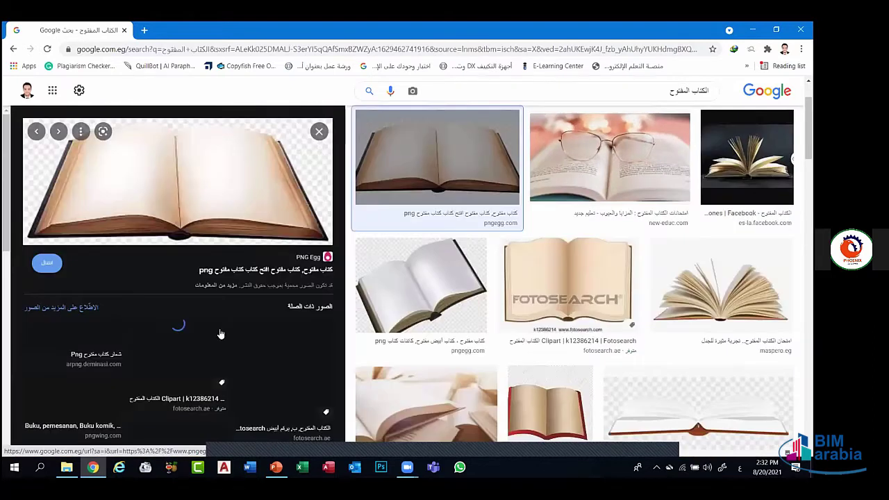
pyautogui.scroll(-3, 66, 335)
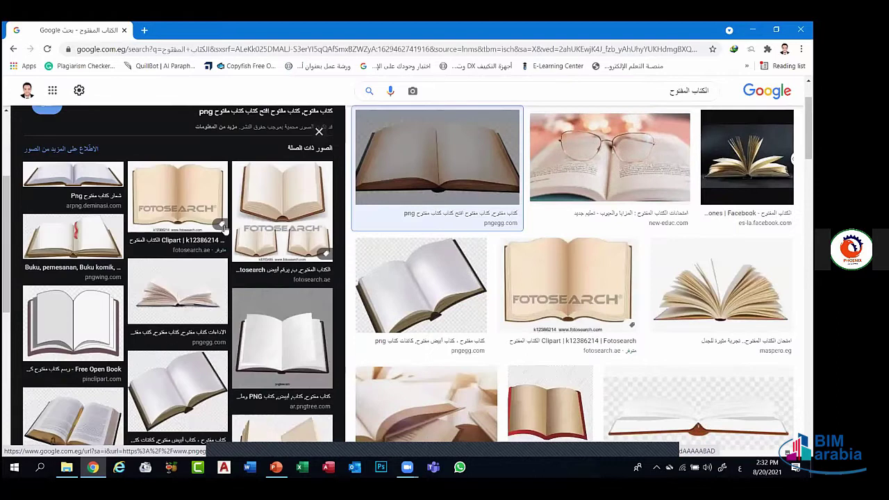
# Preview the PinClipart Free Open Book clipart and bring up its context menu
pyautogui.click(209, 217)
pyautogui.scroll(-3, 200, 229)
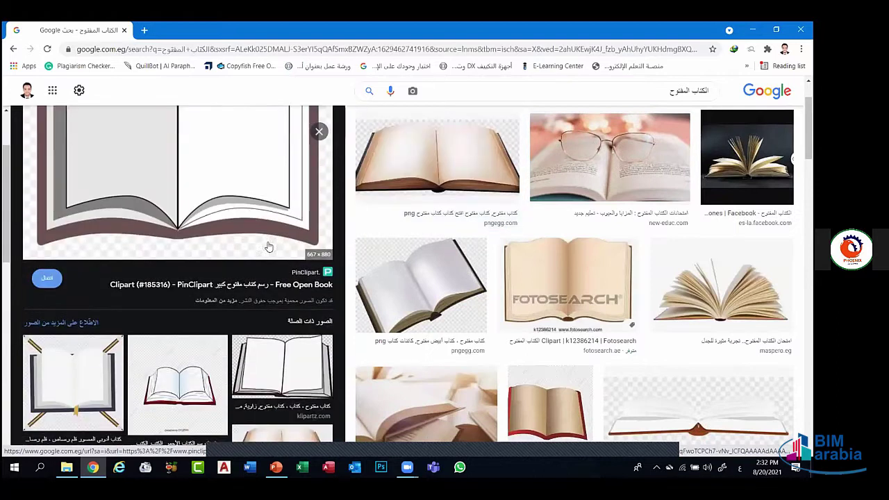
pyautogui.scroll(3, 203, 202)
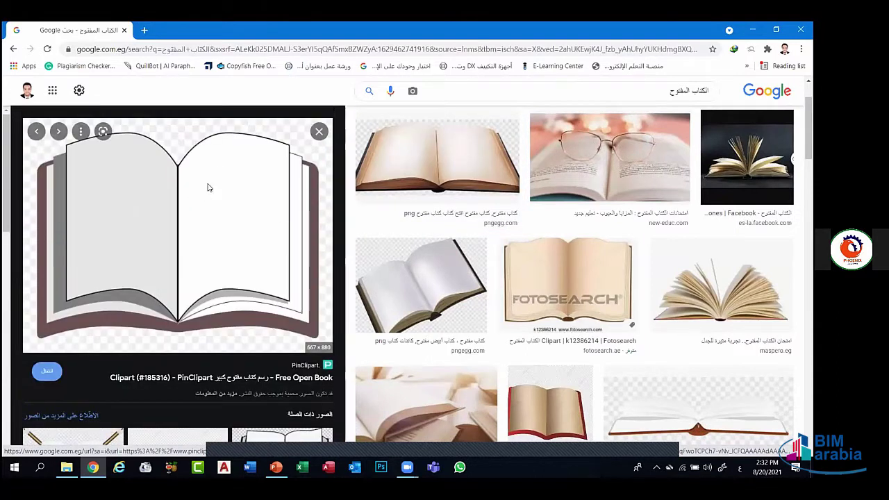
pyautogui.rightClick(207, 188)
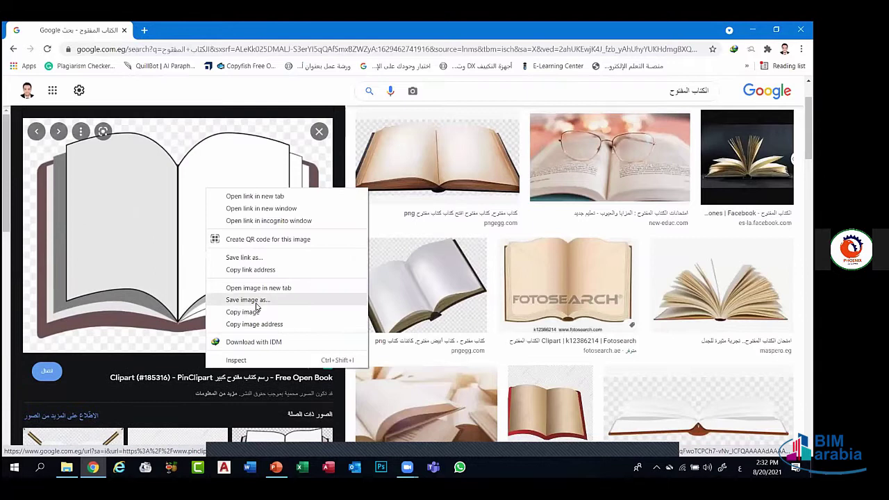
# Save the image, browsing D: through برامج هامة للتعلم and نماذج شغل to شرح كورسات
pyautogui.click(257, 303)
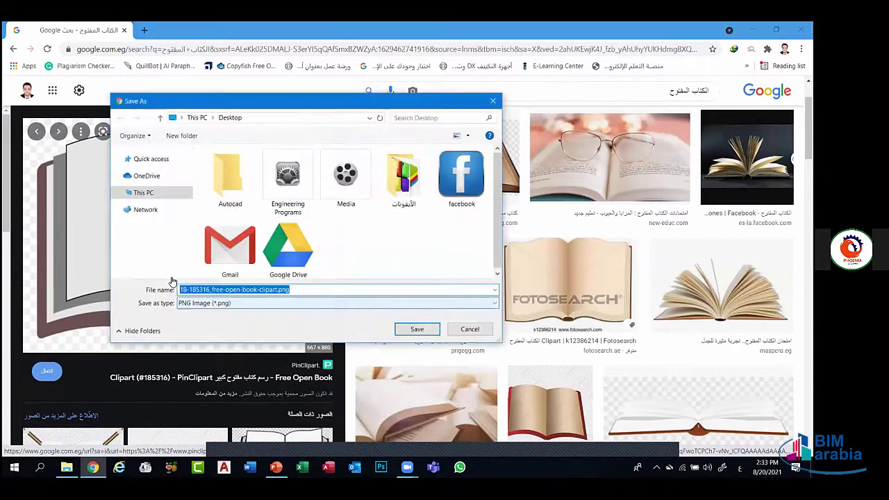
pyautogui.click(158, 269)
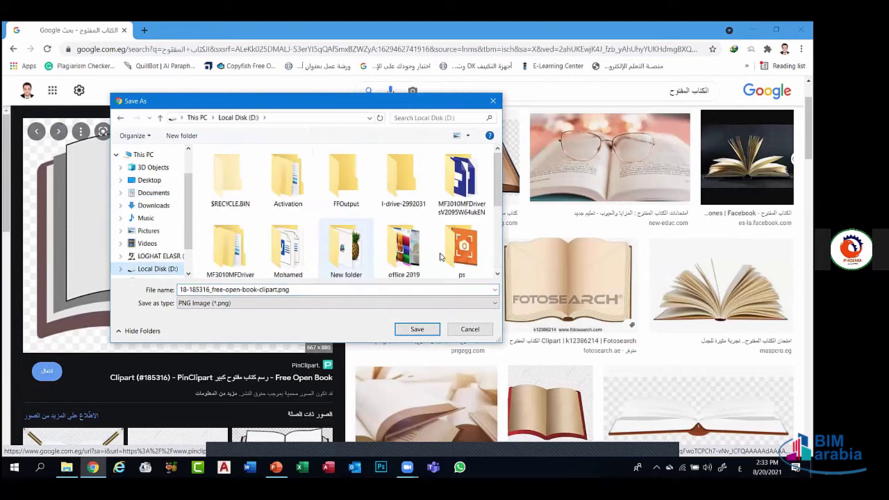
pyautogui.doubleClick(287, 247)
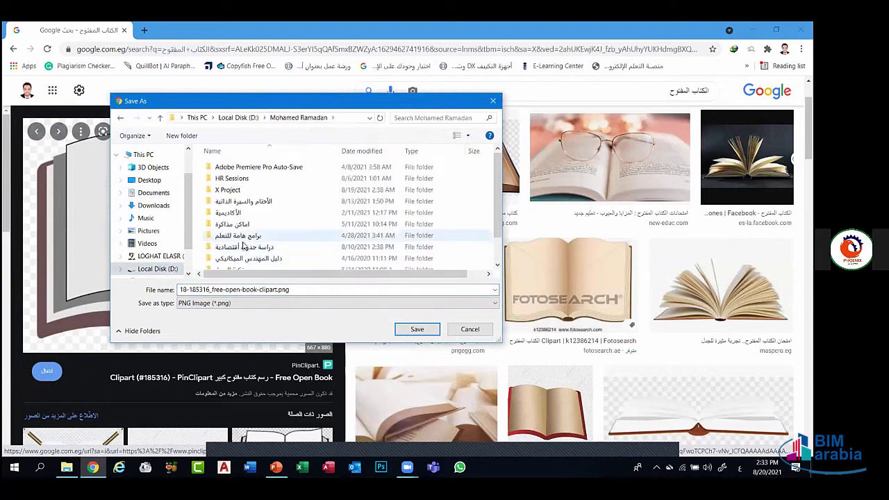
pyautogui.doubleClick(240, 236)
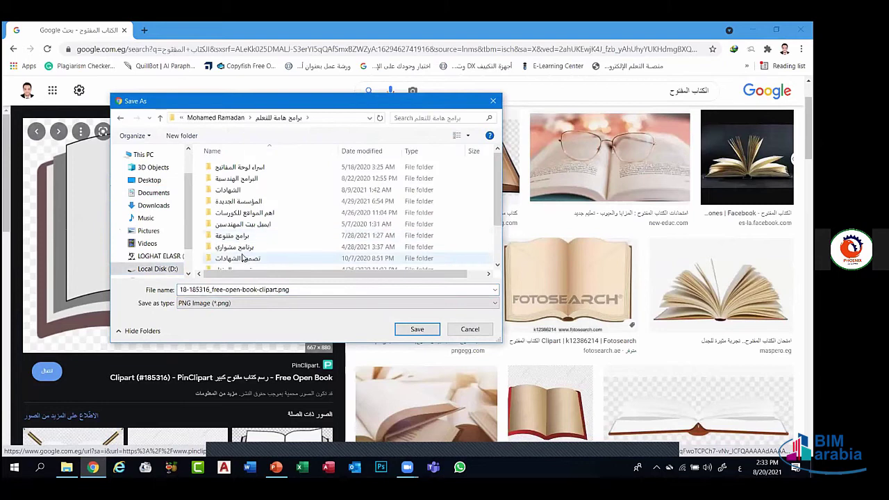
pyautogui.scroll(-3, 242, 258)
pyautogui.scroll(-3, 240, 260)
pyautogui.doubleClick(238, 260)
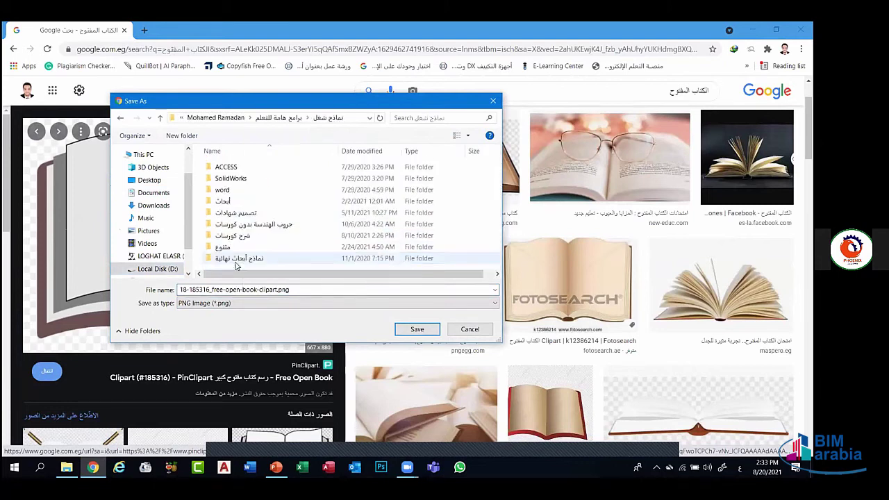
pyautogui.doubleClick(232, 237)
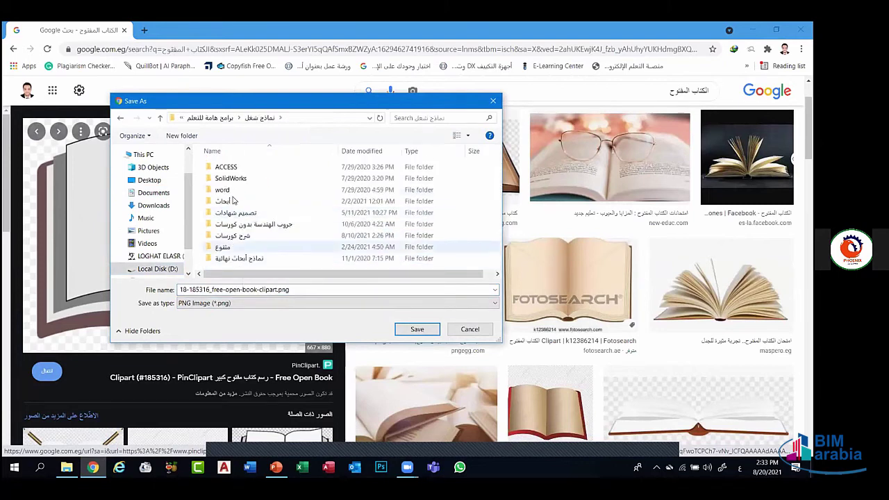
# Save the PNG into Microsoft Office PowerPoint > مشروع الباوربوينت, then close the preview
pyautogui.doubleClick(238, 186)
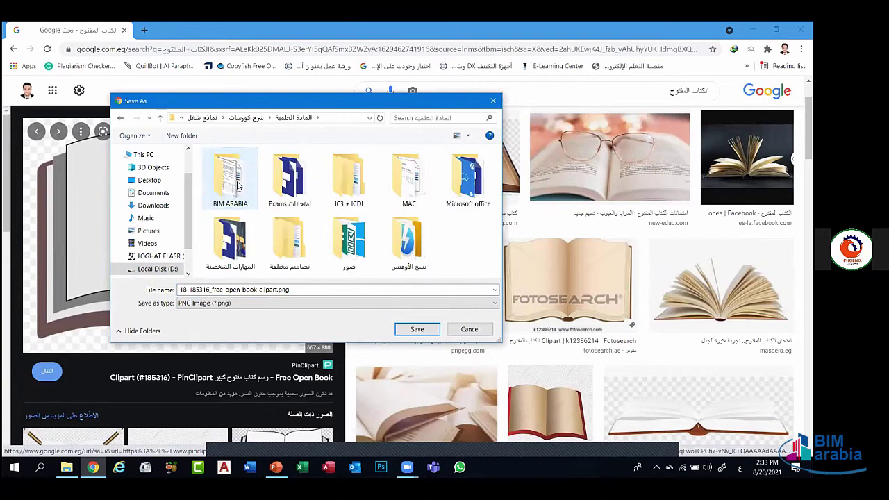
pyautogui.doubleClick(233, 175)
pyautogui.doubleClick(231, 177)
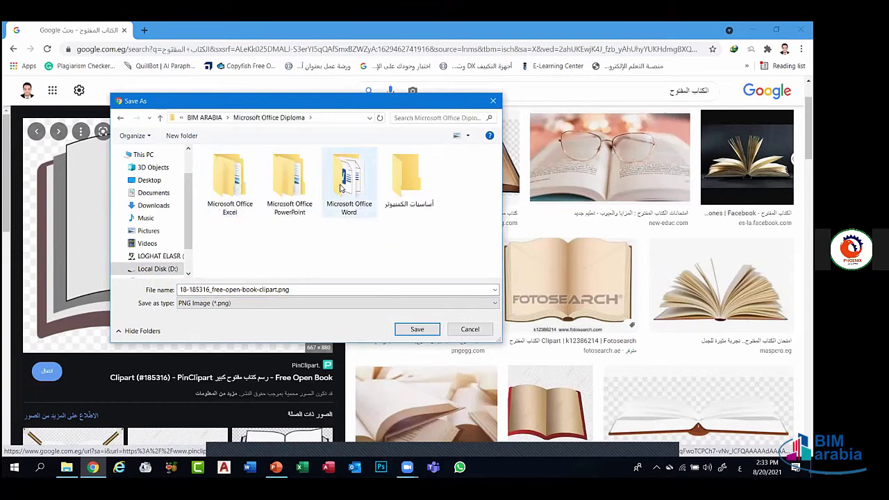
pyautogui.doubleClick(284, 179)
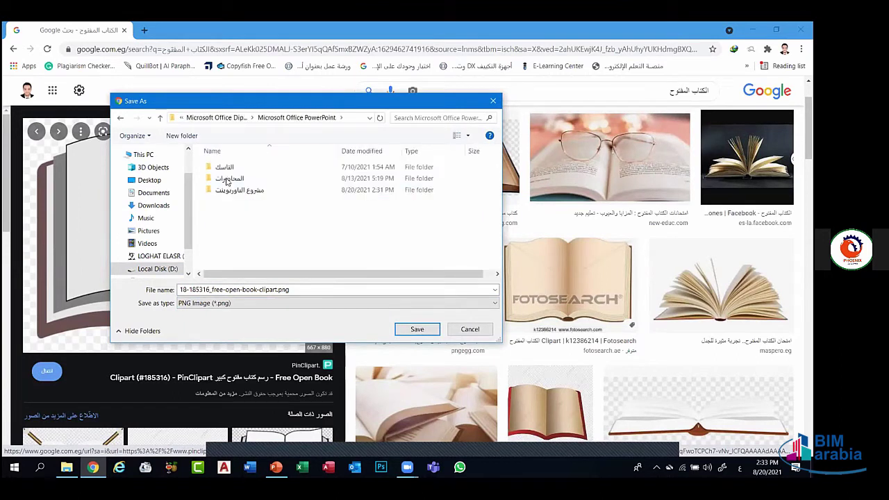
pyautogui.click(235, 188)
pyautogui.doubleClick(236, 189)
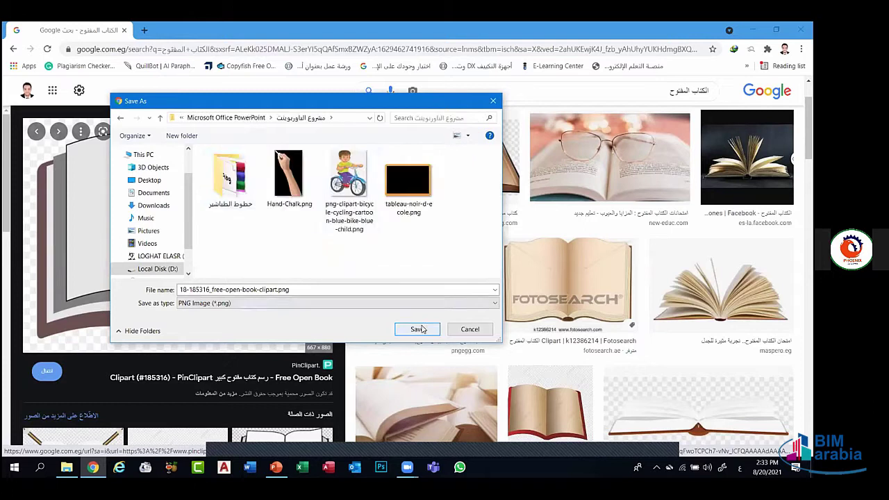
pyautogui.click(417, 329)
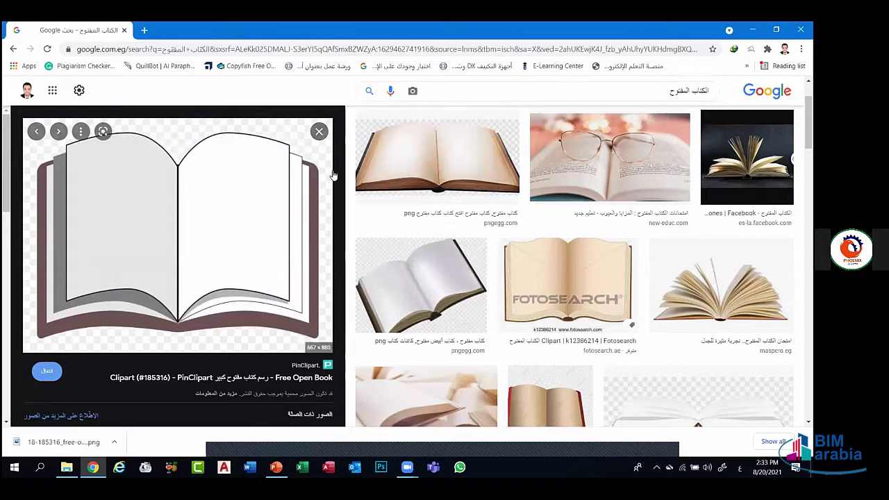
pyautogui.click(341, 132)
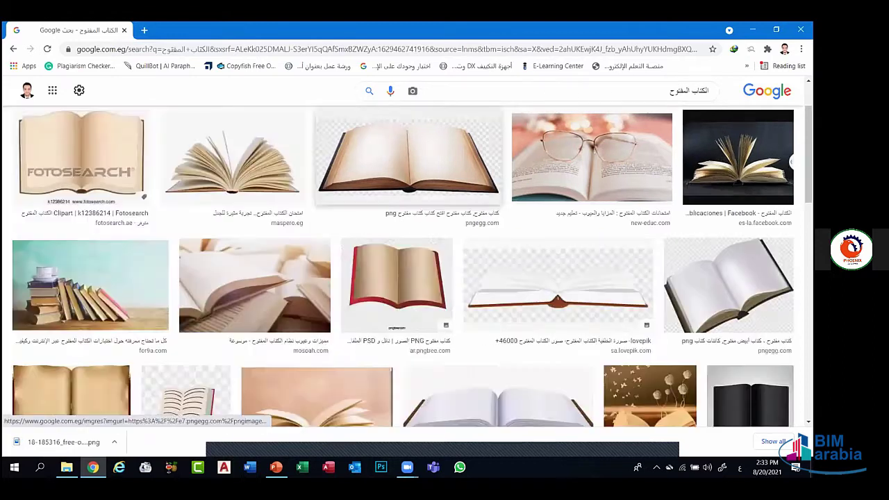
# Insert 18-185316_free-open-book-clipart.png from this device onto blank slide 24
pyautogui.hotkey('alt', 'Tab')
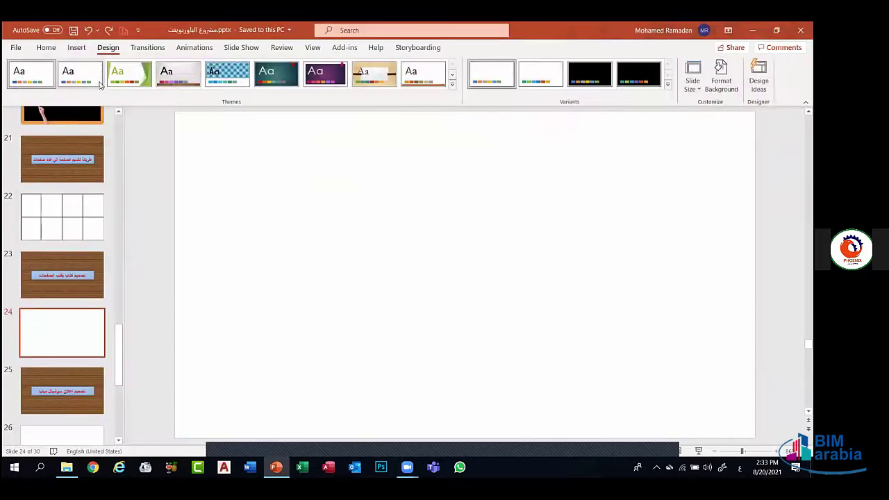
pyautogui.click(77, 47)
pyautogui.click(100, 76)
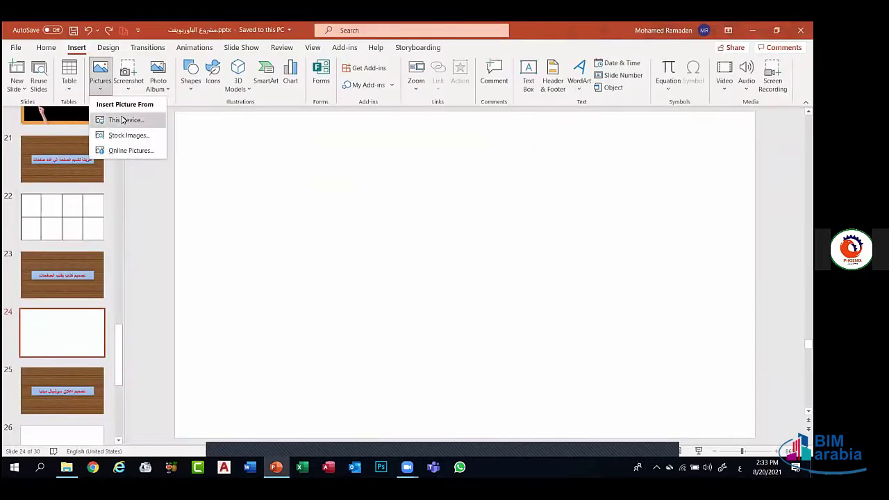
pyautogui.click(121, 120)
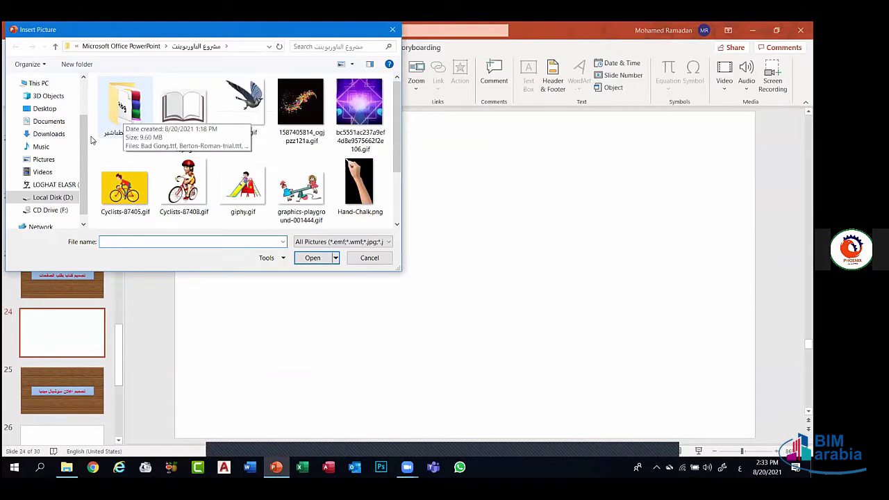
pyautogui.click(184, 110)
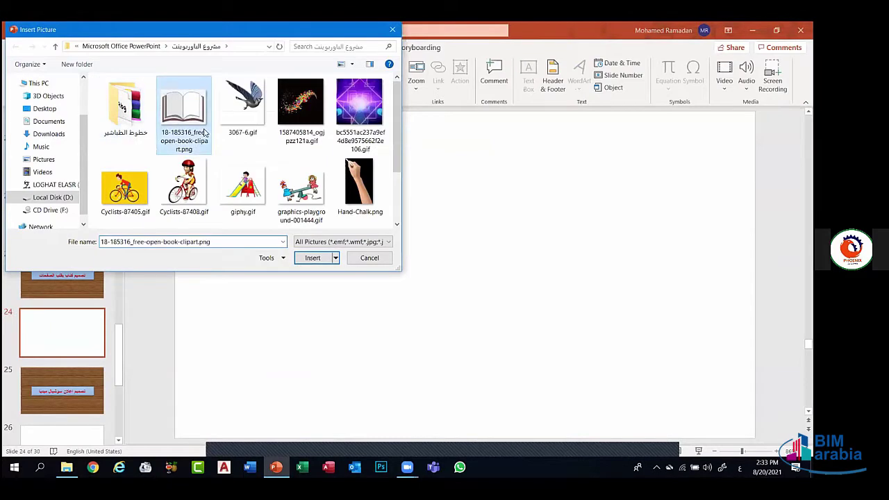
pyautogui.click(316, 262)
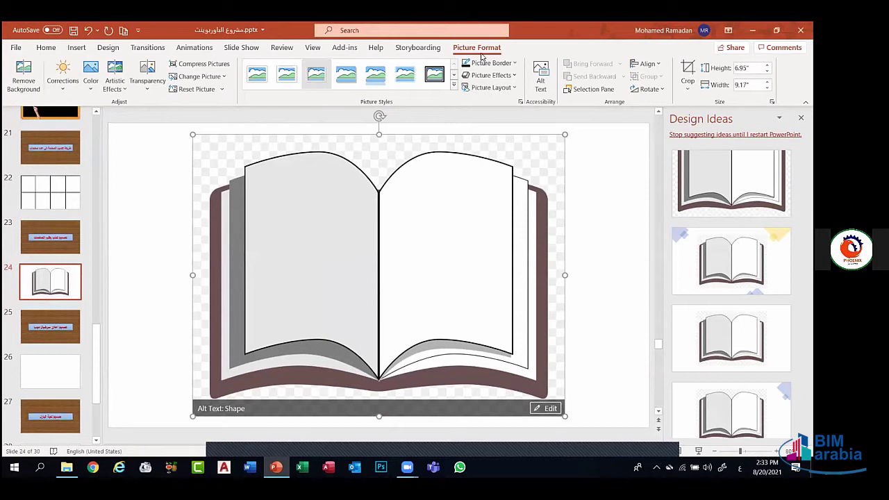
# Make the white around the open-book clipart transparent with Set Transparent Color
pyautogui.click(91, 82)
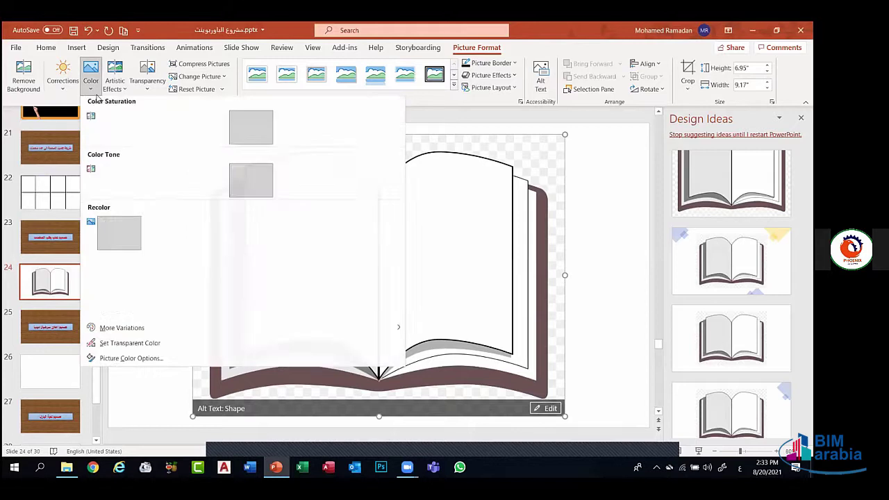
pyautogui.click(159, 345)
pyautogui.click(228, 153)
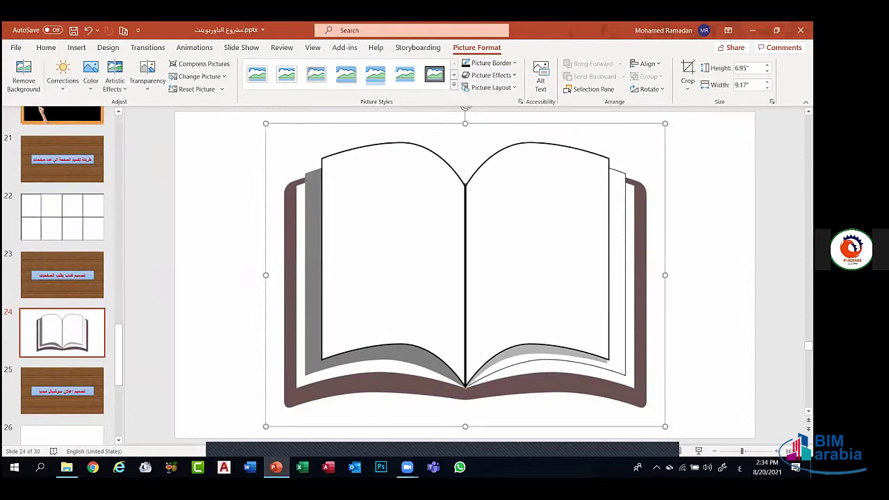
# Reselect the book picture and start Remove Background
pyautogui.click(560, 246)
pyautogui.click(561, 247)
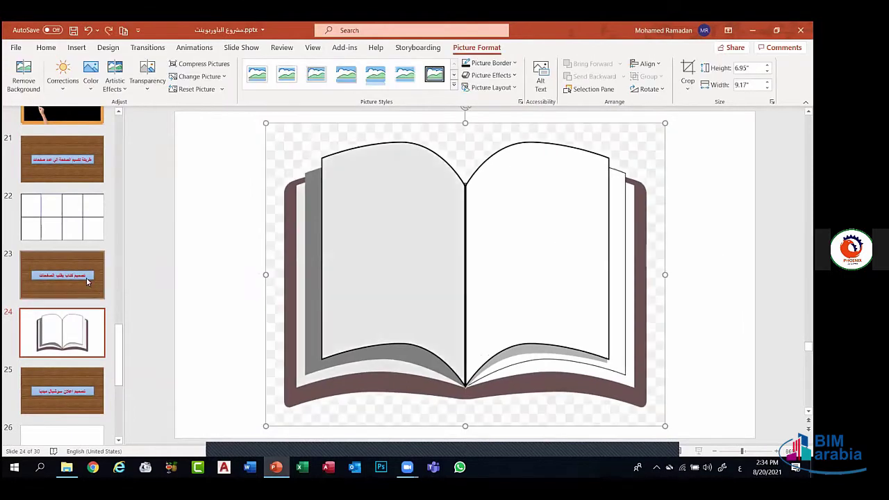
pyautogui.click(21, 82)
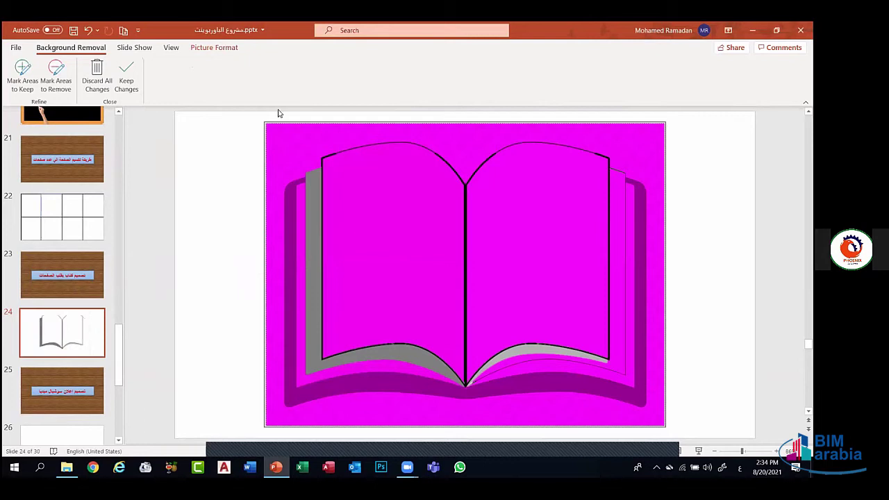
# Mark both book pages and the left, right and bottom edges as areas to keep
pyautogui.click(19, 75)
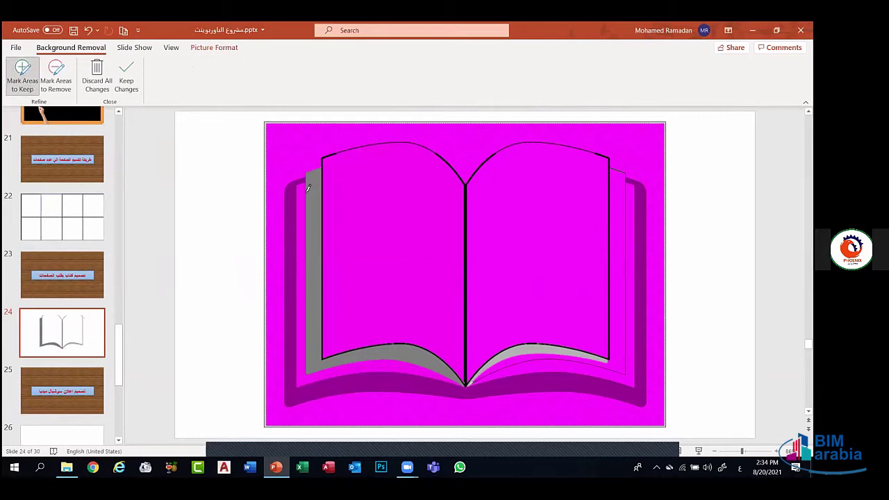
pyautogui.moveTo(359, 175)
pyautogui.mouseDown()
pyautogui.moveTo(433, 238)
pyautogui.moveTo(464, 290)
pyautogui.mouseUp()
pyautogui.moveTo(489, 187); pyautogui.dragTo(593, 280)
pyautogui.moveTo(571, 177); pyautogui.dragTo(521, 341)
pyautogui.moveTo(621, 201)
pyautogui.mouseDown()
pyautogui.moveTo(621, 361)
pyautogui.moveTo(591, 373)
pyautogui.moveTo(491, 376)
pyautogui.mouseUp()
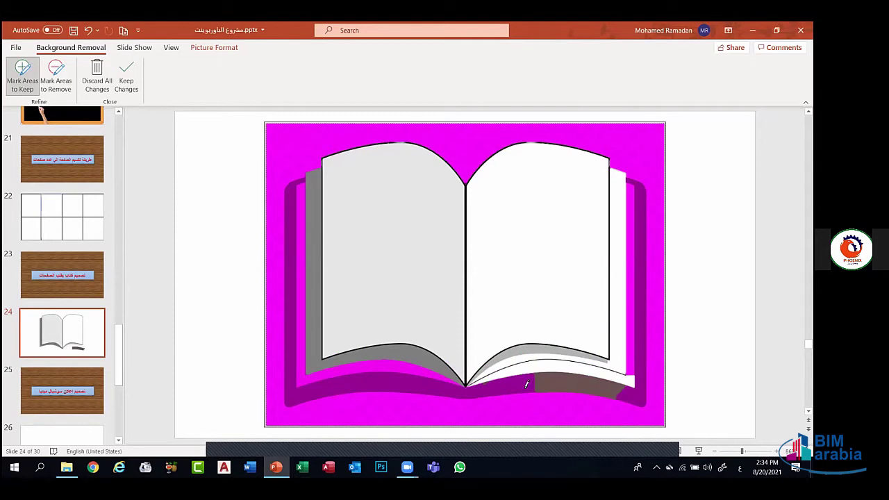
pyautogui.moveTo(527, 384)
pyautogui.mouseDown()
pyautogui.moveTo(400, 385)
pyautogui.moveTo(323, 375)
pyautogui.mouseUp()
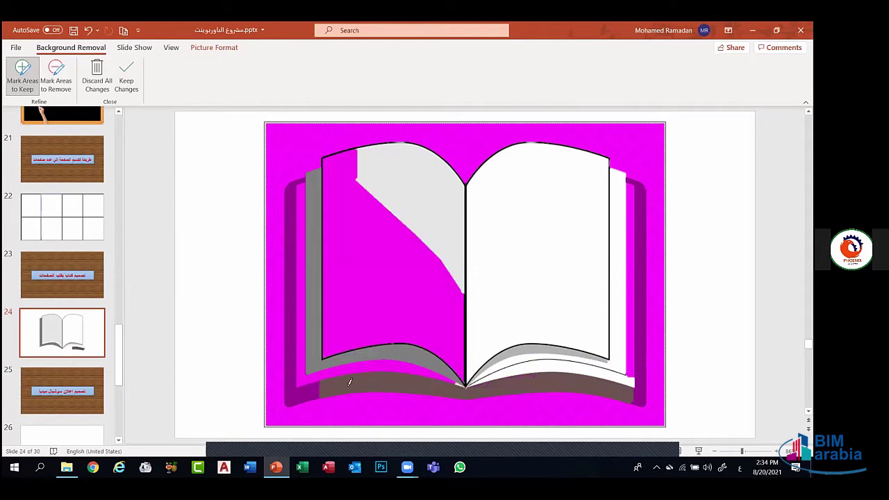
pyautogui.moveTo(339, 191); pyautogui.dragTo(385, 341)
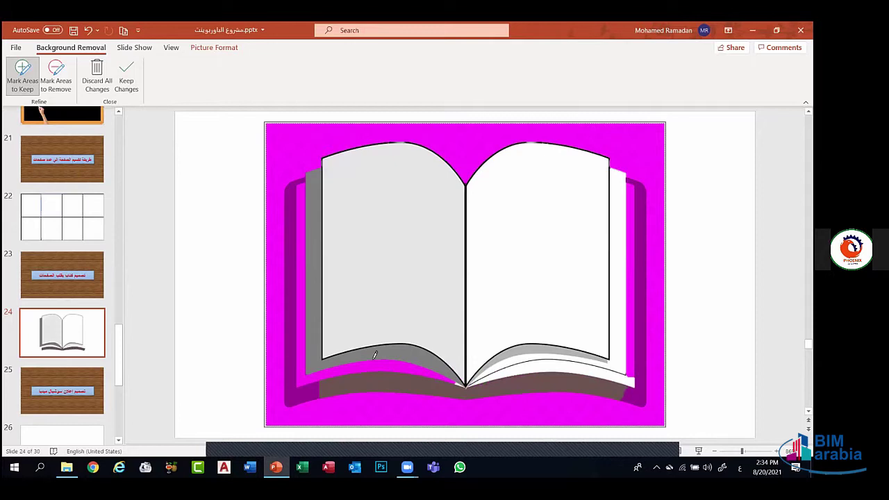
pyautogui.moveTo(300, 396); pyautogui.dragTo(301, 393)
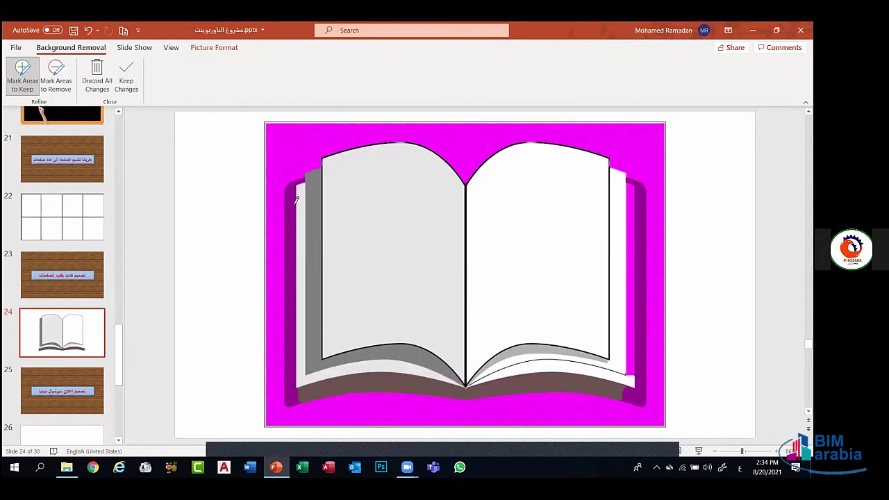
pyautogui.moveTo(295, 223); pyautogui.dragTo(290, 375)
pyautogui.moveTo(637, 184); pyautogui.dragTo(643, 318)
pyautogui.moveTo(646, 351); pyautogui.dragTo(647, 348)
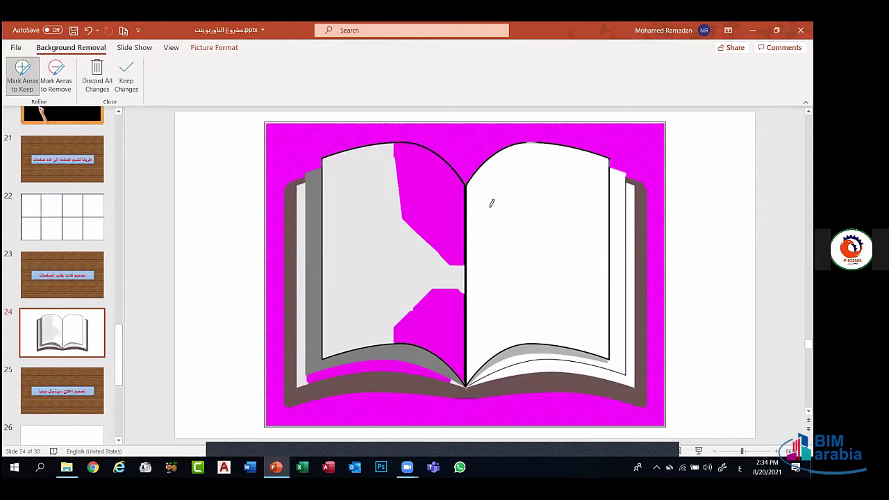
pyautogui.moveTo(424, 173); pyautogui.dragTo(449, 240)
pyautogui.moveTo(447, 296)
pyautogui.mouseDown()
pyautogui.moveTo(450, 362)
pyautogui.moveTo(342, 362)
pyautogui.mouseUp()
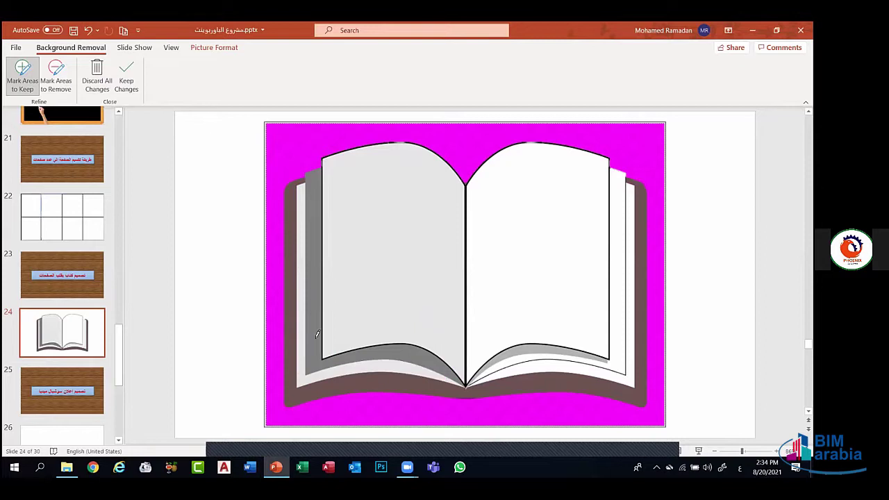
# Keep the changes, then undo twice and discard all background-removal changes
pyautogui.click(128, 73)
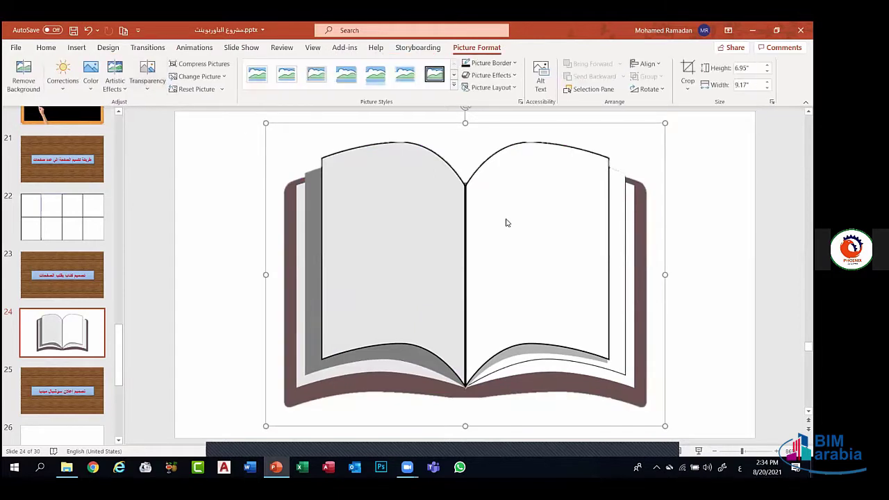
pyautogui.hotkey('ctrl', 'z')
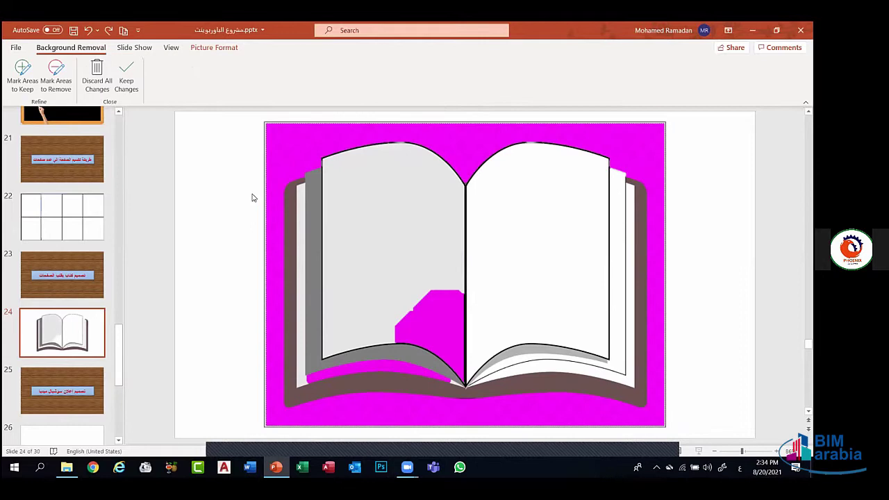
pyautogui.hotkey('ctrl', 'z')
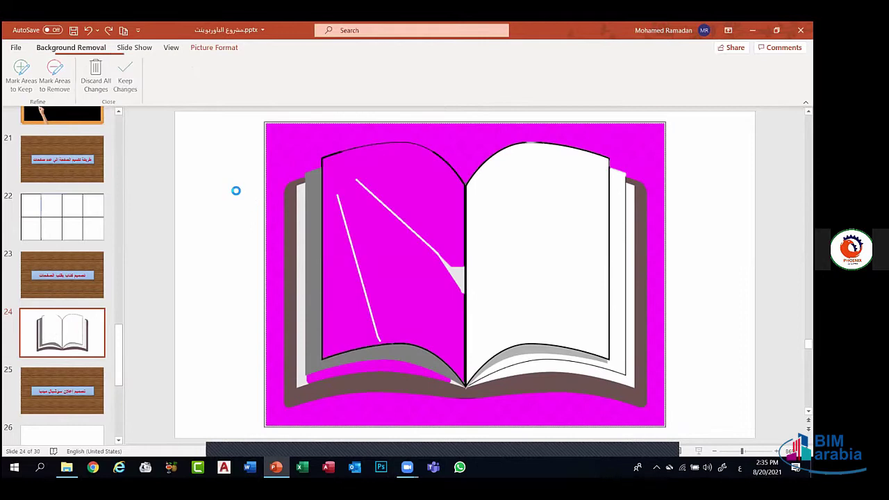
pyautogui.click(97, 72)
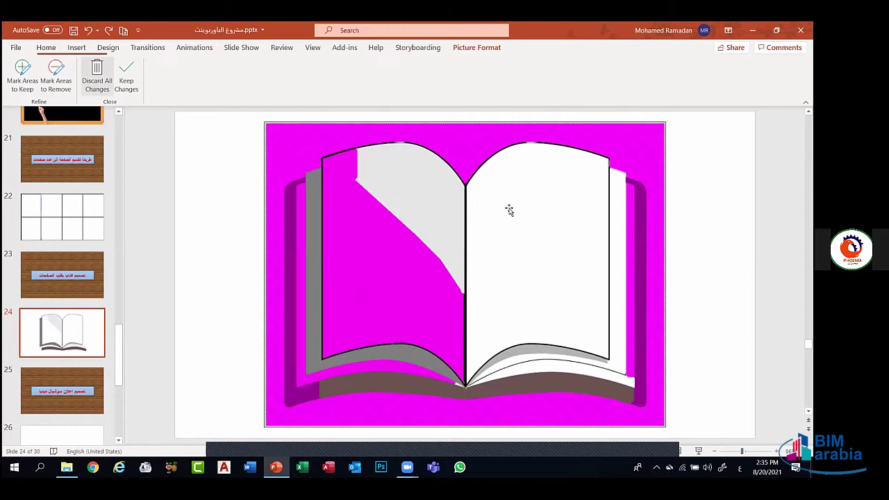
pyautogui.click(90, 83)
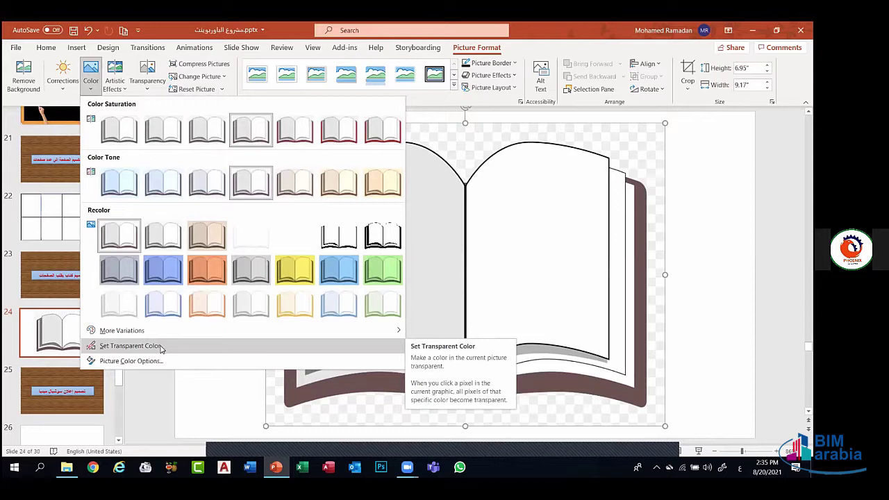
# Make the book's white background transparent and move the picture down and left
pyautogui.click(161, 347)
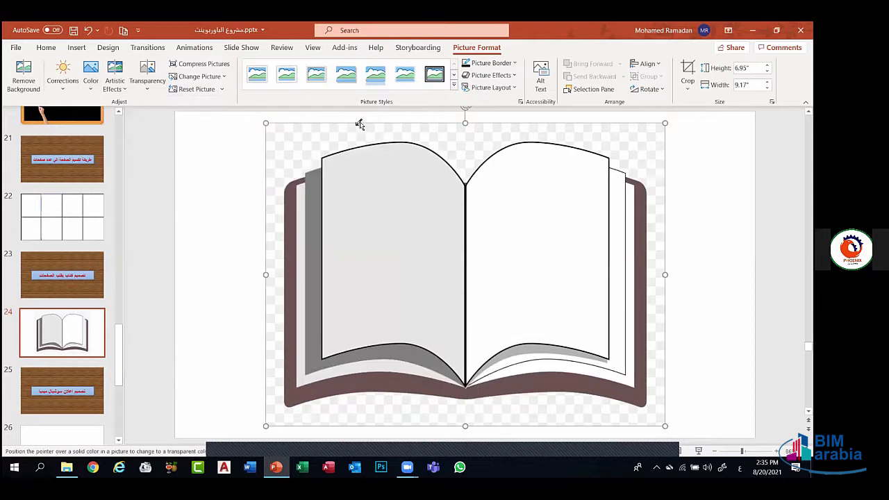
pyautogui.click(306, 146)
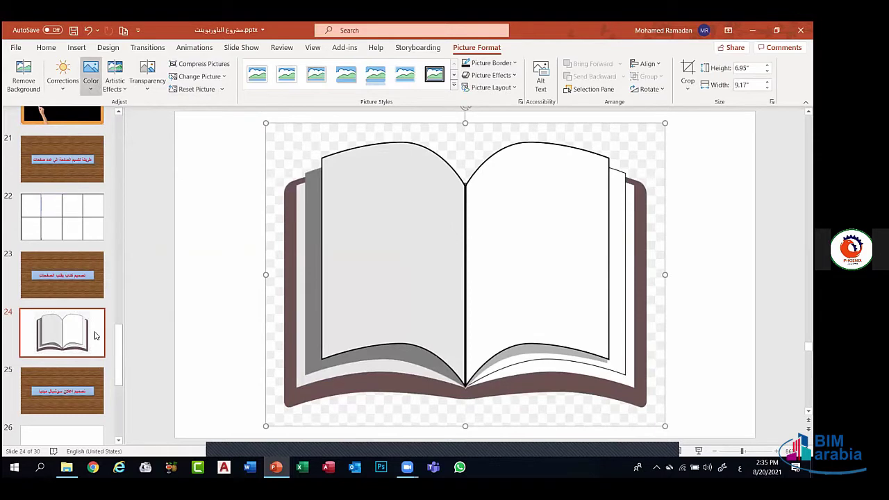
pyautogui.moveTo(540, 145); pyautogui.dragTo(517, 155)
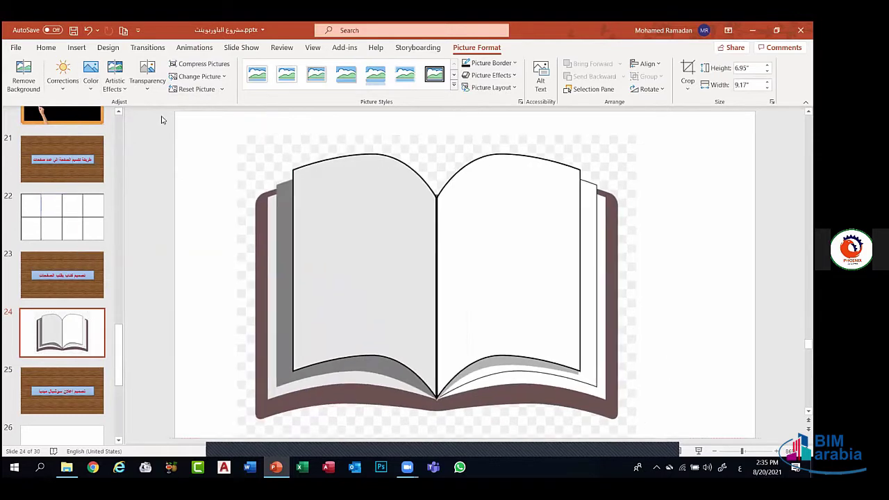
# Reselect the book picture and nudge it slightly right and up
pyautogui.click(91, 77)
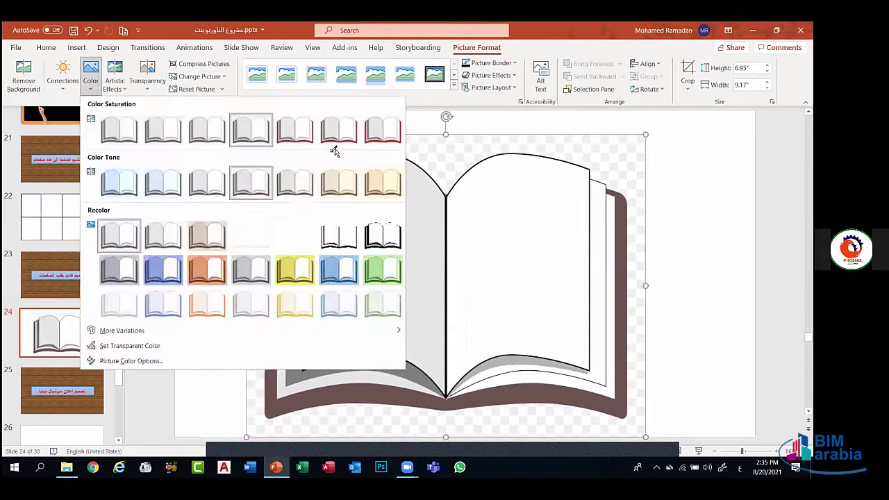
pyautogui.click(334, 143)
pyautogui.click(263, 154)
pyautogui.click(703, 202)
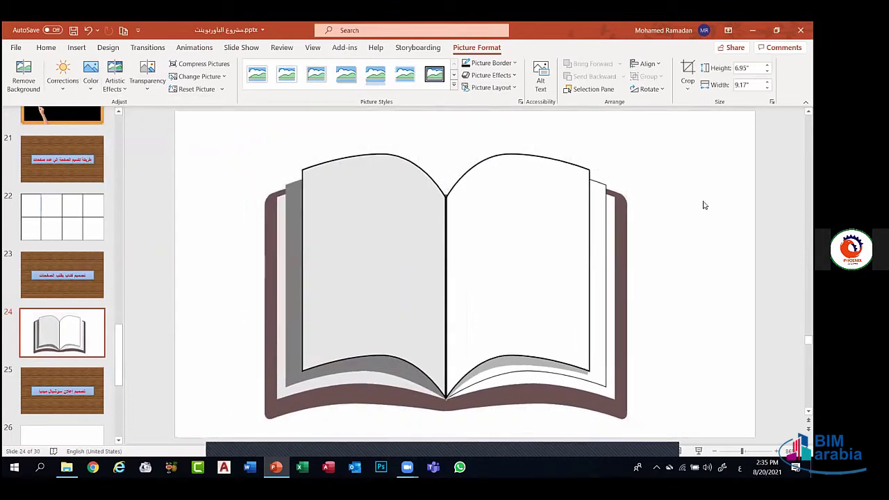
pyautogui.moveTo(553, 287); pyautogui.dragTo(569, 281)
pyautogui.click(569, 280)
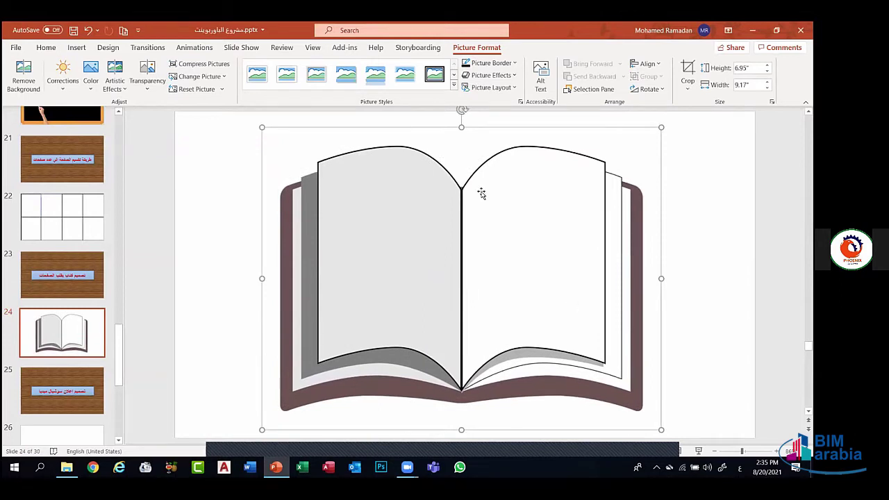
# Stretch the book picture to 13.26" × 6.95" by widening both sides and extending top and bottom
pyautogui.moveTo(262, 280); pyautogui.dragTo(175, 282)
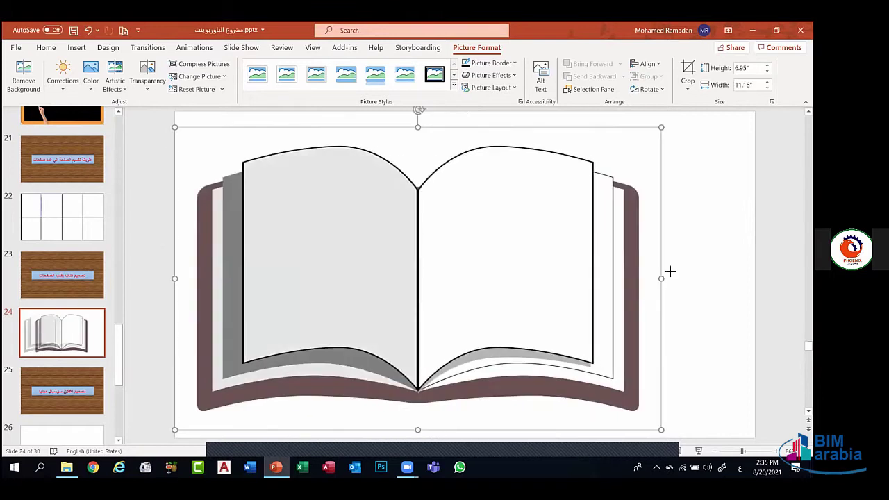
pyautogui.moveTo(661, 279); pyautogui.dragTo(753, 278)
pyautogui.press('Escape')
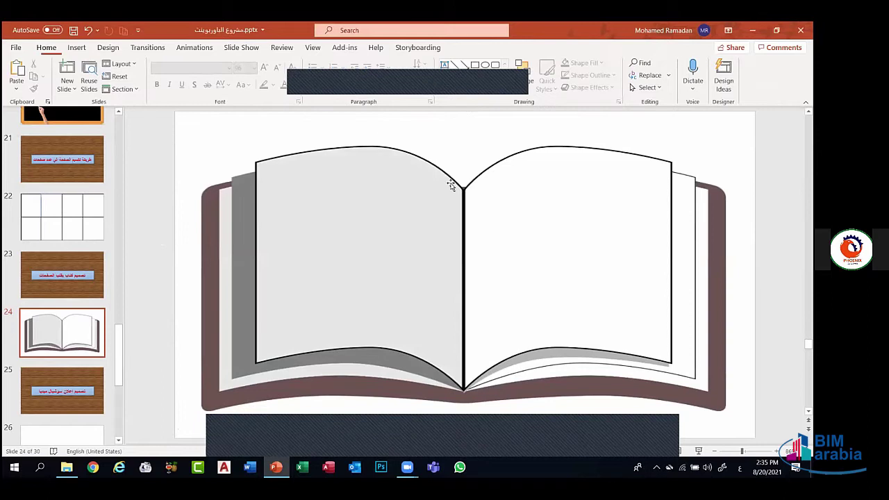
pyautogui.click(452, 143)
pyautogui.moveTo(461, 118); pyautogui.dragTo(460, 109)
pyautogui.moveTo(464, 430); pyautogui.dragTo(464, 435)
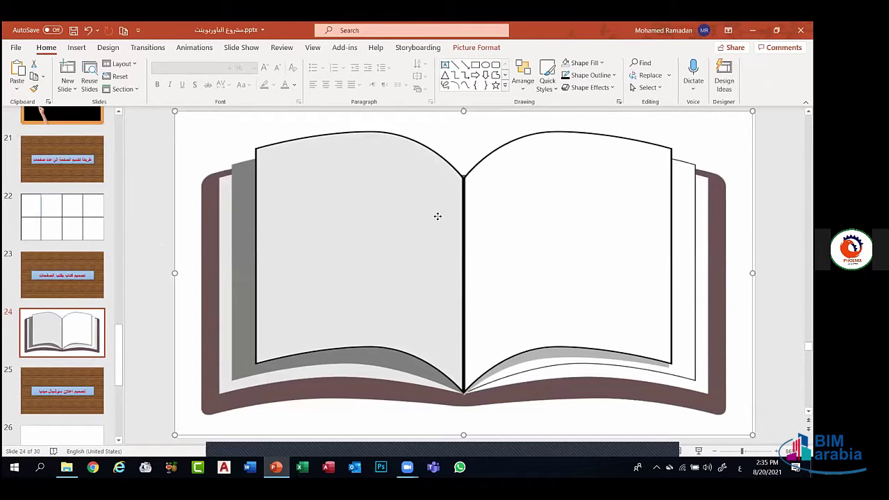
pyautogui.rightClick(79, 336)
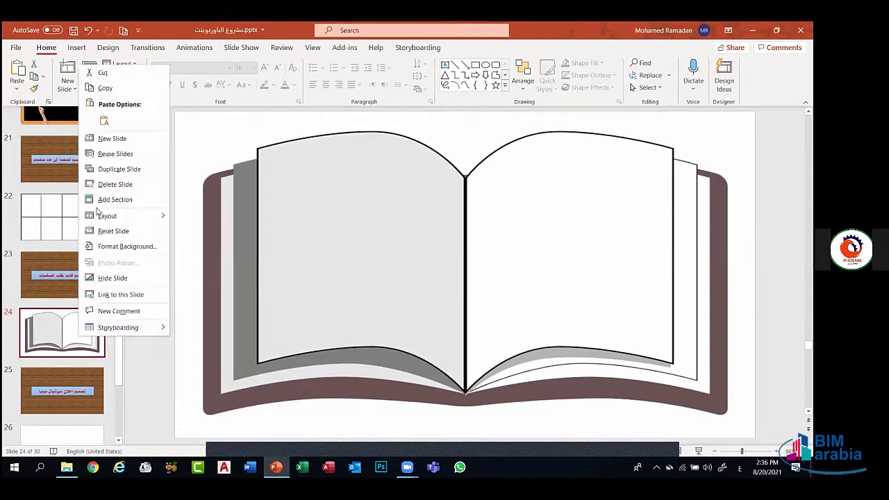
pyautogui.click(114, 169)
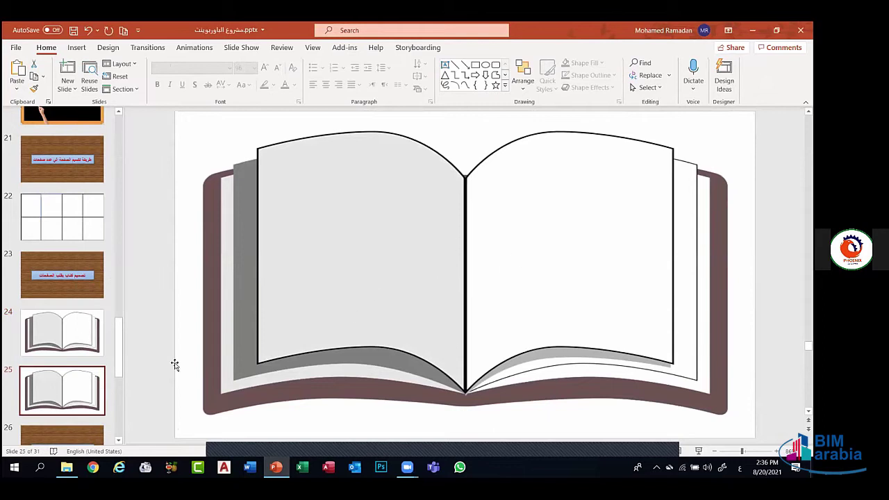
pyautogui.rightClick(56, 390)
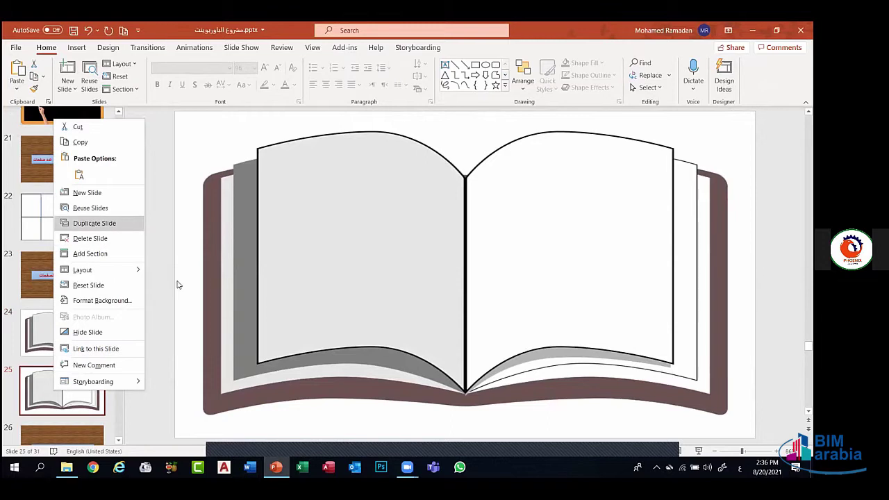
pyautogui.press('d')
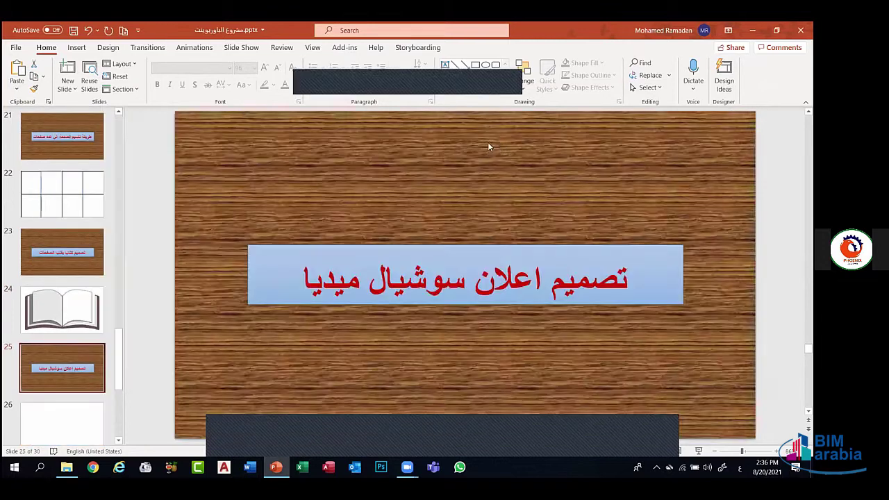
pyautogui.press('Up')
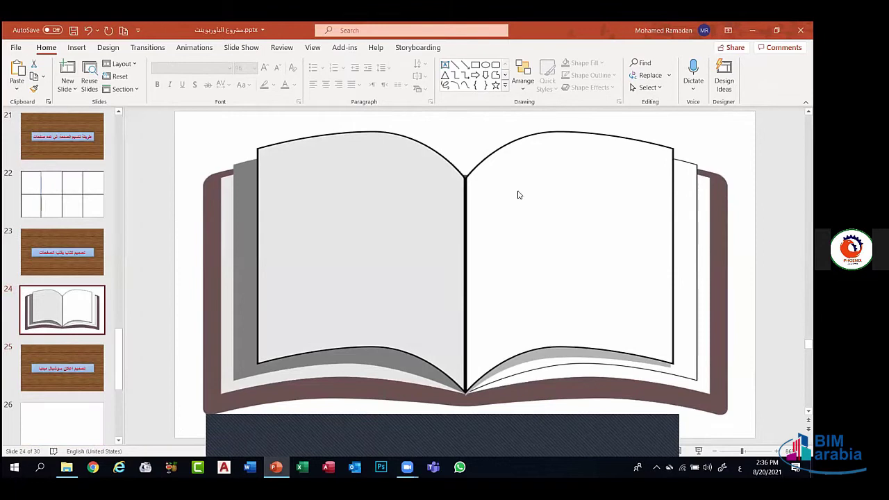
# Draw a text box on the book's right page and type تبريد والتكييف in Arabic
pyautogui.click(77, 49)
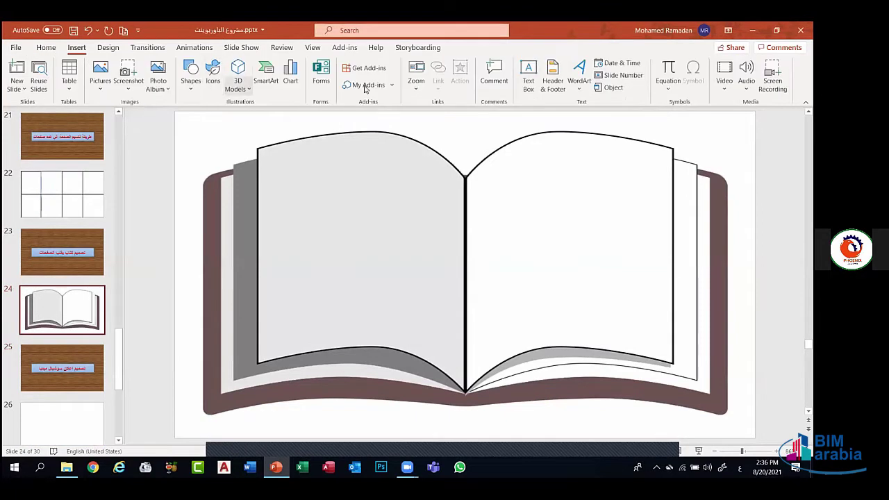
pyautogui.click(529, 84)
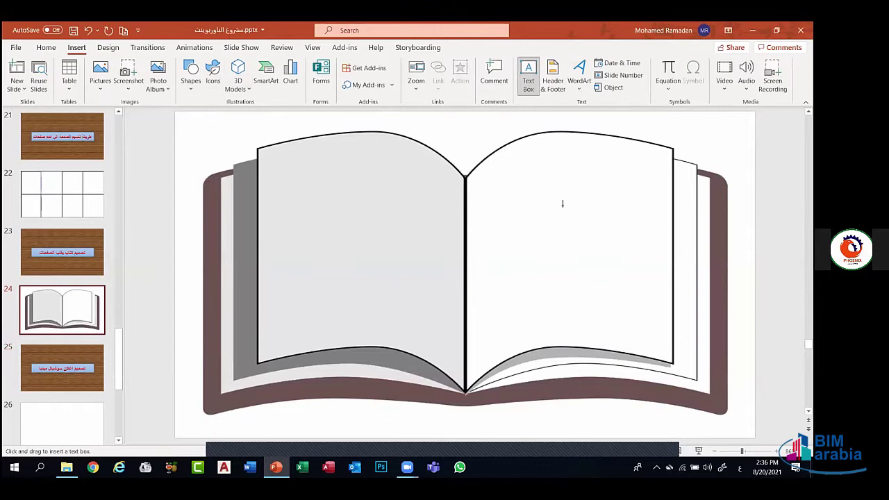
pyautogui.moveTo(491, 173); pyautogui.dragTo(645, 214)
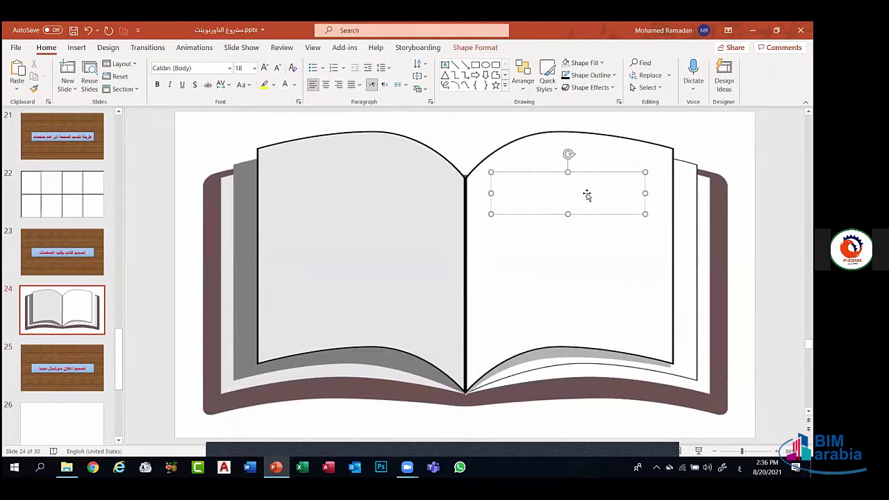
pyautogui.hotkey('alt', 'shift')
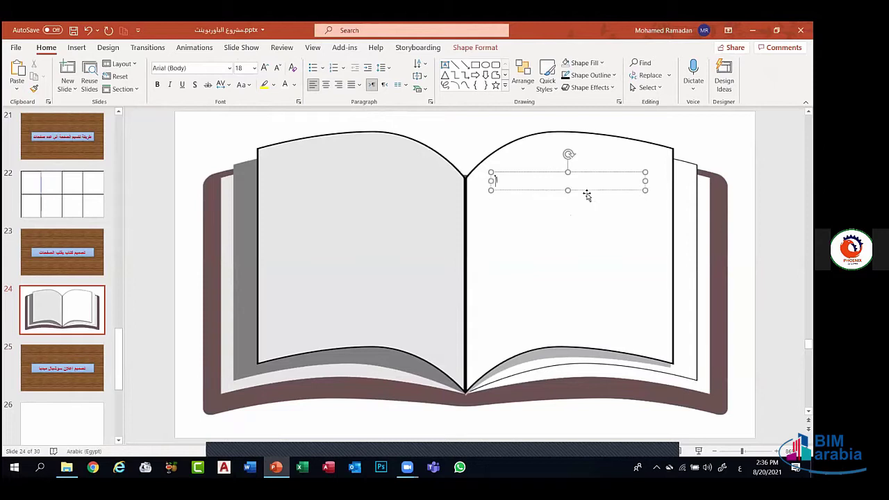
pyautogui.write('تبريد والتكييف')
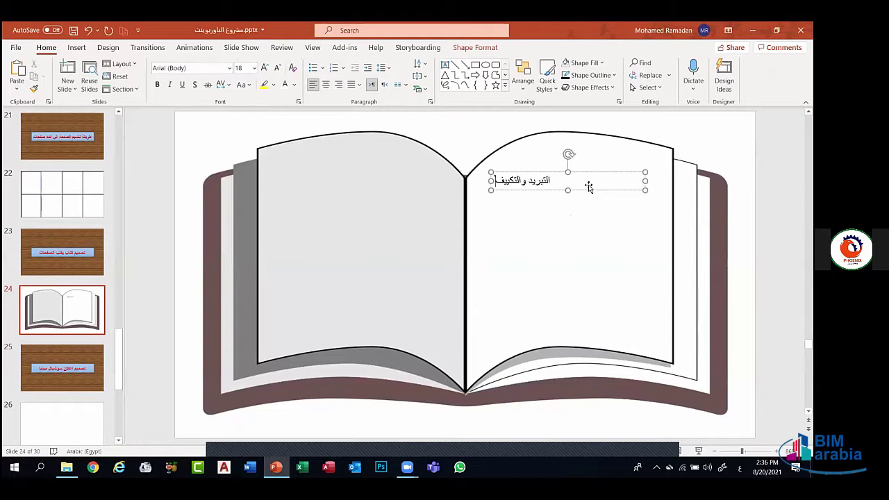
# Make the title centred, bold and 36 pt, and move it up the page
pyautogui.doubleClick(541, 182)
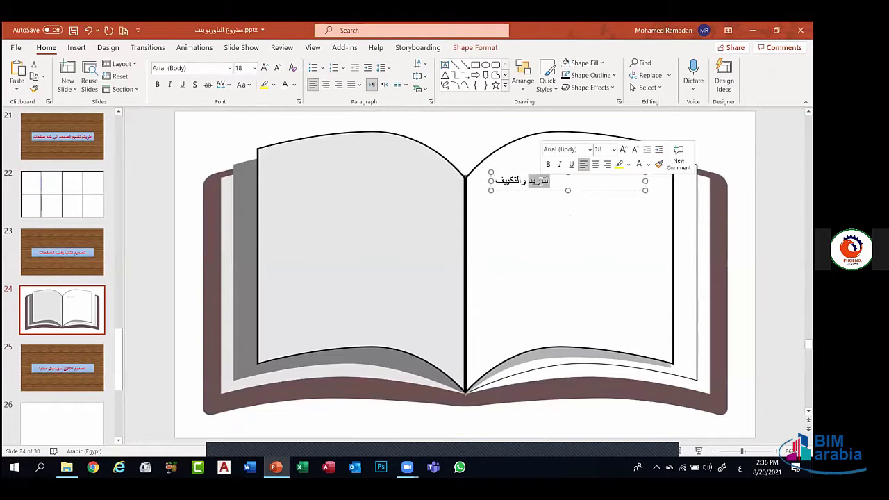
pyautogui.hotkey('ctrl', 'a')
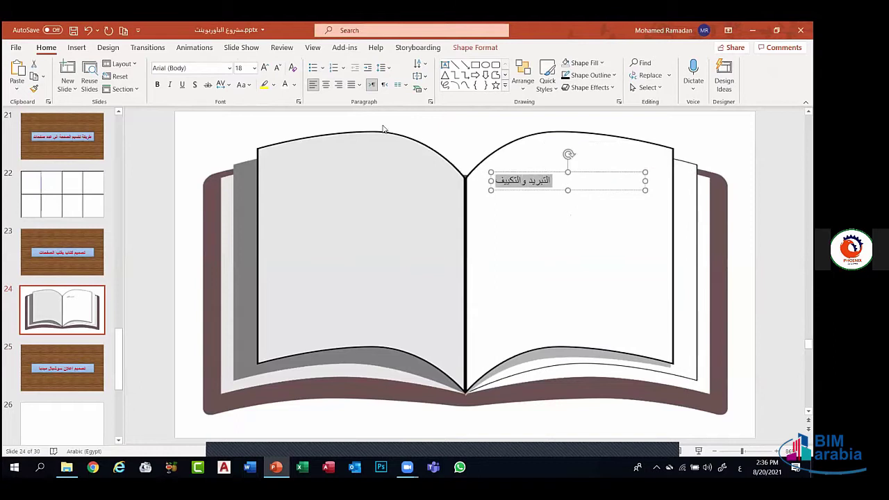
pyautogui.click(325, 85)
pyautogui.click(265, 68)
pyautogui.click(265, 68)
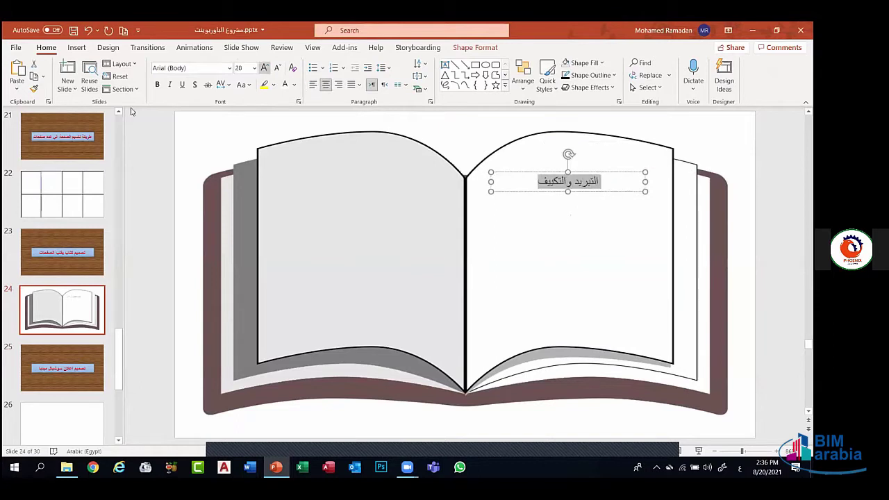
pyautogui.click(265, 67)
pyautogui.click(265, 68)
pyautogui.click(265, 67)
pyautogui.hotkey('ctrl', 'b')
pyautogui.moveTo(597, 212); pyautogui.dragTo(596, 199)
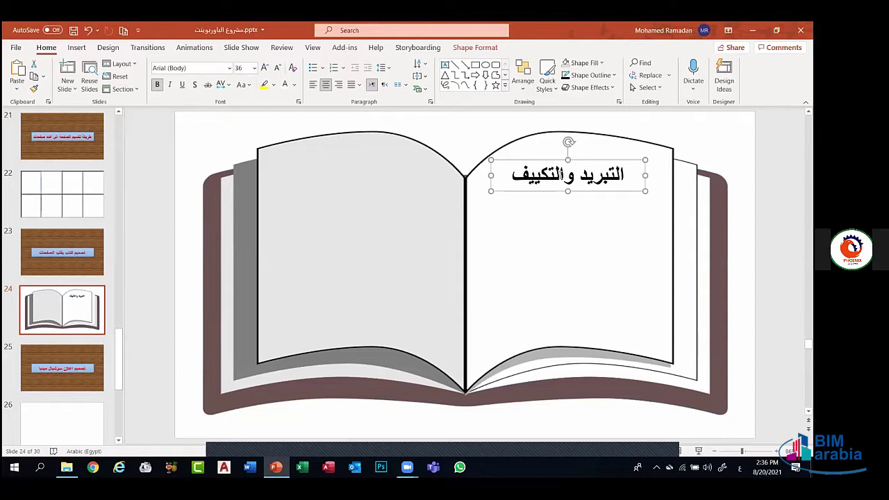
# Replace the right-page title text with المقاولات الميكانيكية
pyautogui.tripleClick(561, 175)
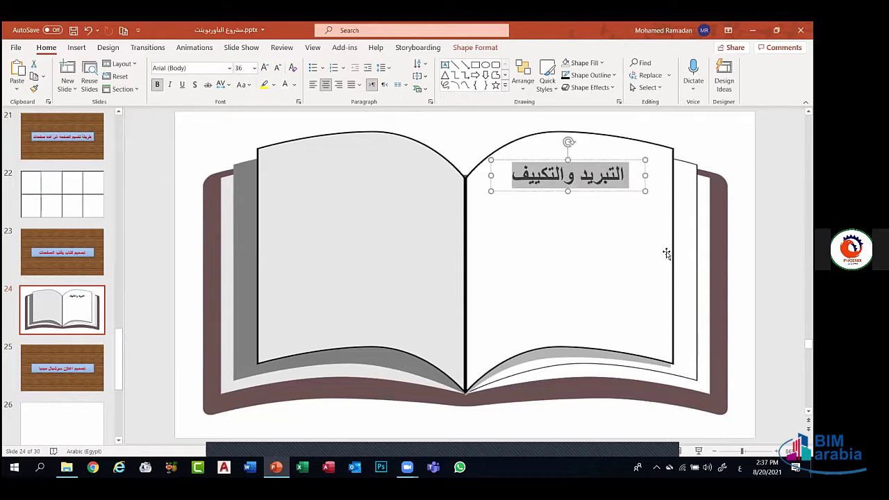
pyautogui.write('المق')
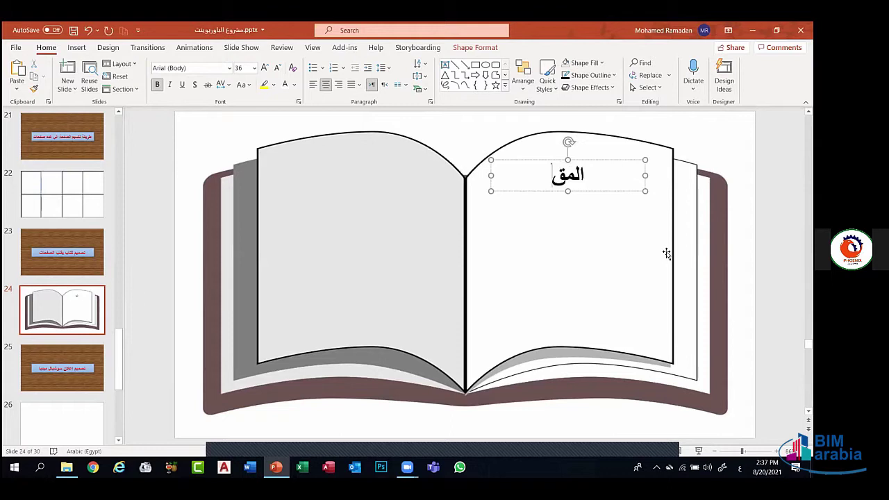
pyautogui.write('اولات الميك')
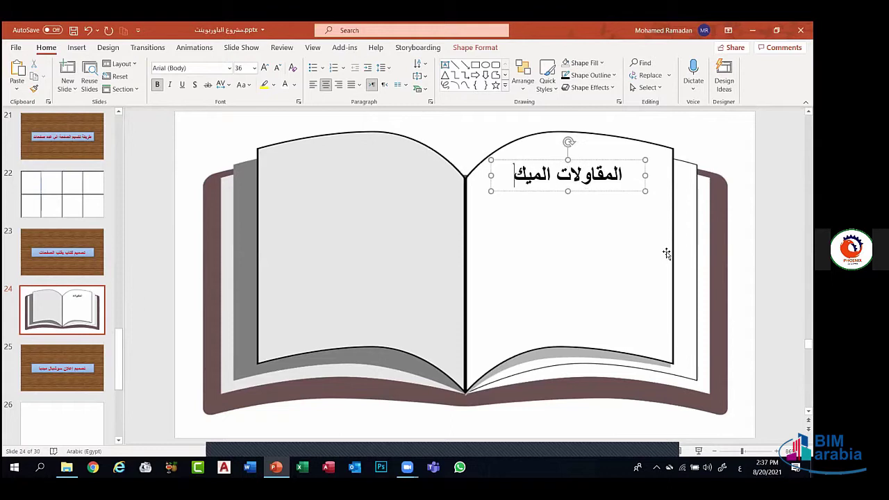
pyautogui.write('انيكية')
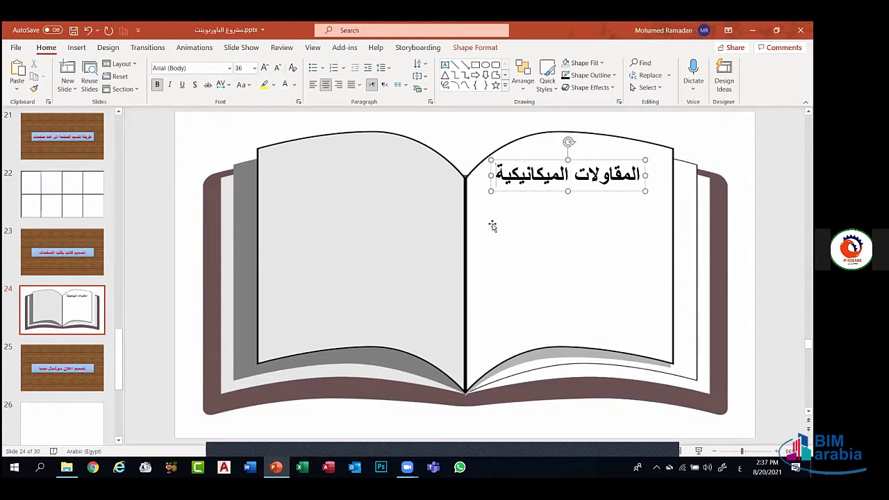
pyautogui.click(540, 193)
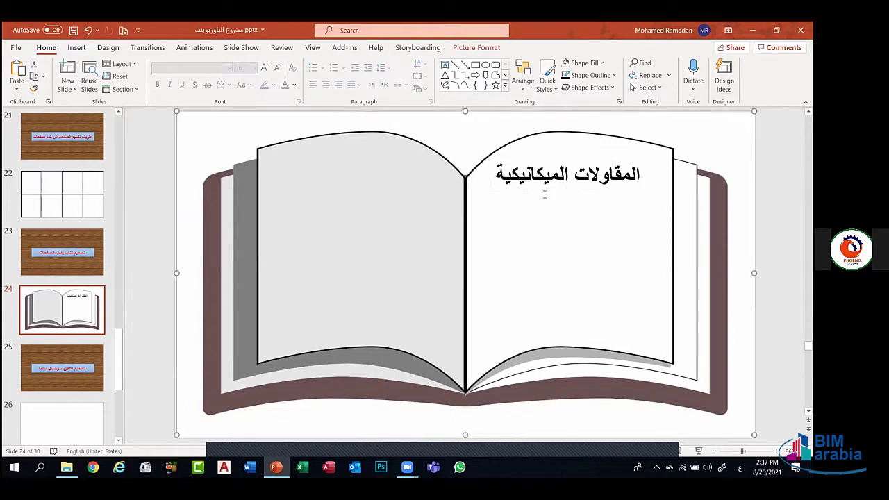
pyautogui.click(546, 189)
pyautogui.click(547, 199)
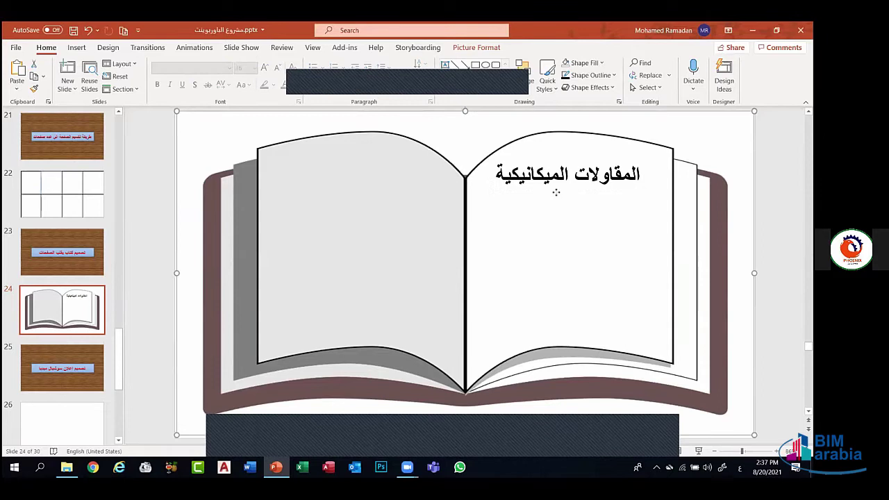
# Duplicate the title just below itself and retype the copy as 'يشمل مجال المقاولات الميكانيكية'
pyautogui.moveTo(560, 199); pyautogui.dragTo(561, 215)
pyautogui.tripleClick(560, 210)
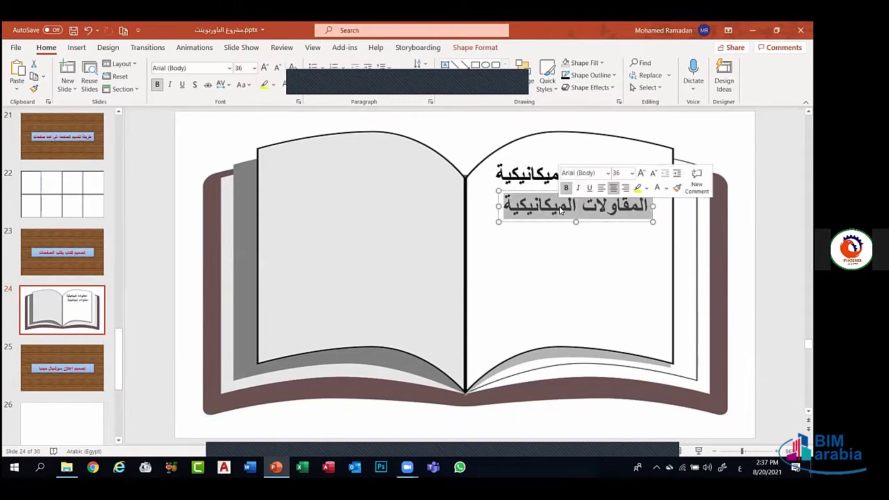
pyautogui.write('يشمل م')
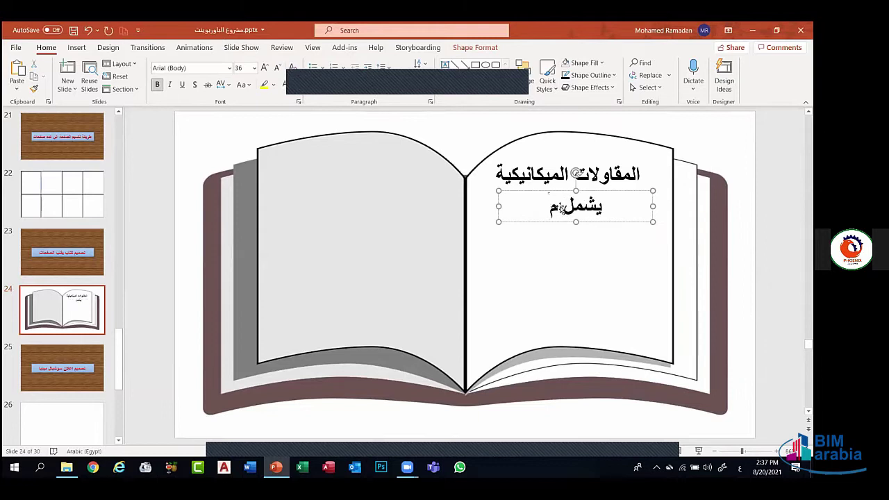
pyautogui.write('جال الم')
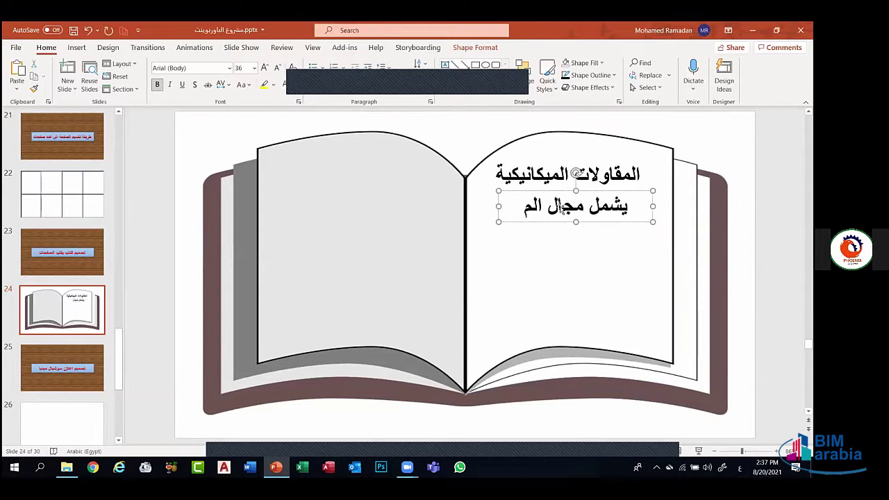
pyautogui.write('قاولات')
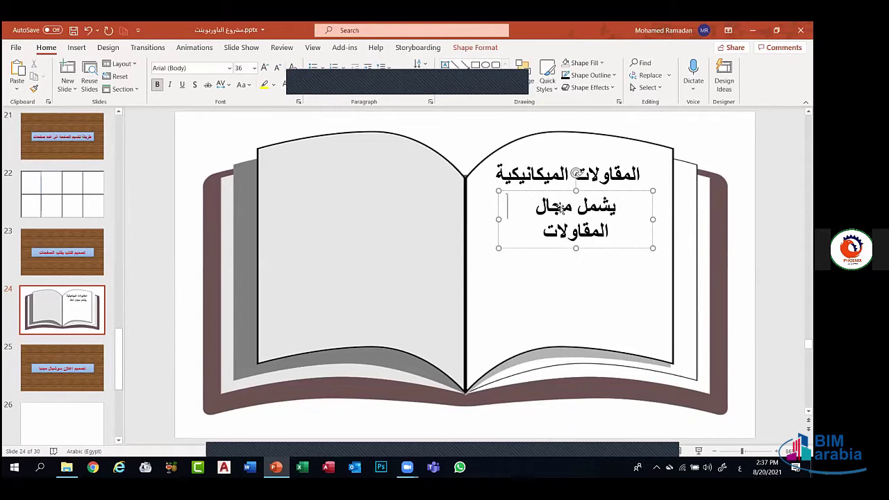
pyautogui.write(' الميكانيكية')
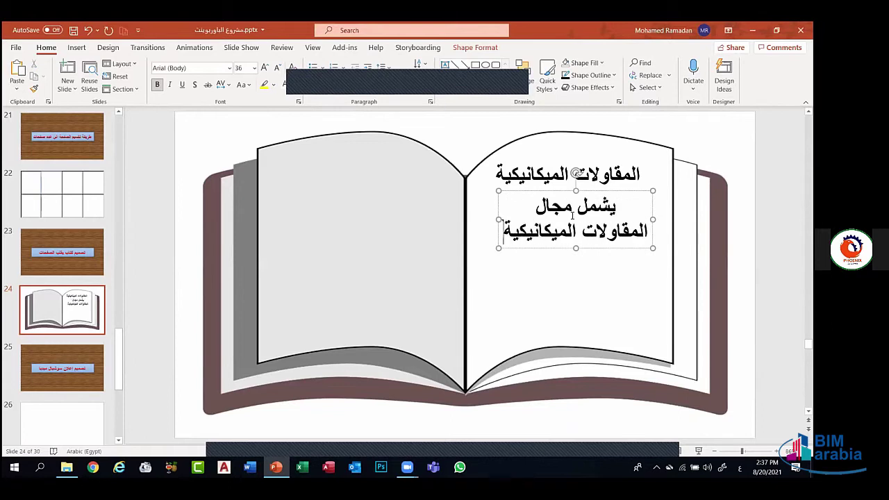
# Make the new line regular weight (not bold) at 20 pt
pyautogui.click(572, 231)
pyautogui.doubleClick(572, 231)
pyautogui.hotkey('ctrl', 'a')
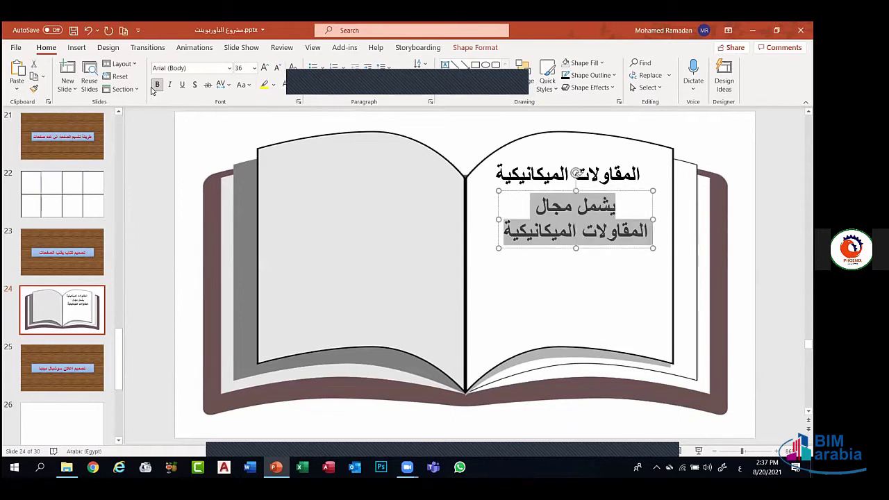
pyautogui.click(157, 85)
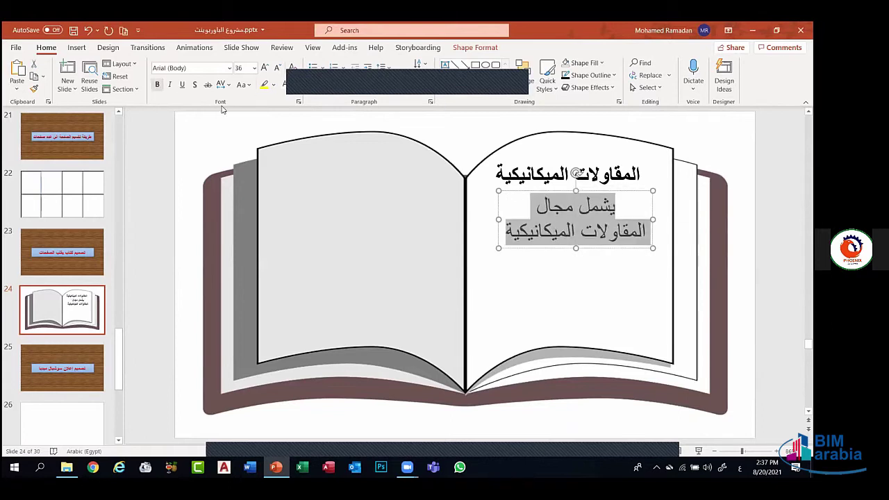
pyautogui.click(282, 72)
pyautogui.click(281, 71)
pyautogui.click(281, 72)
pyautogui.click(282, 71)
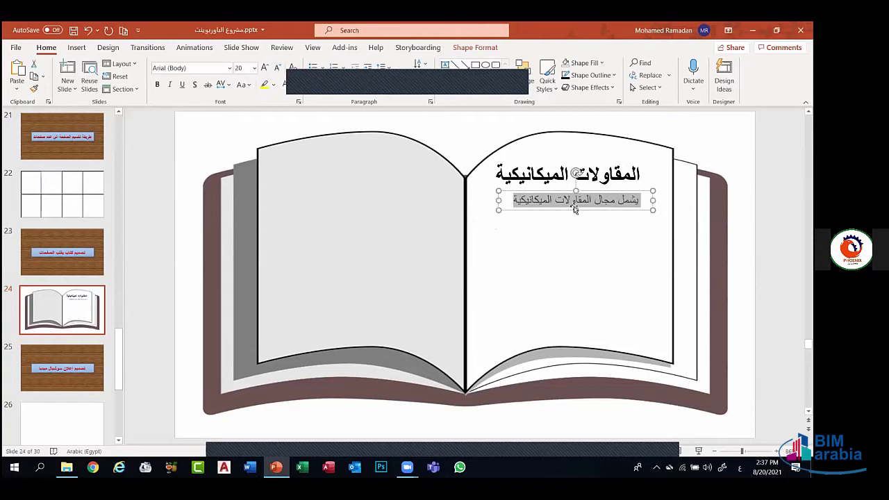
pyautogui.click(576, 216)
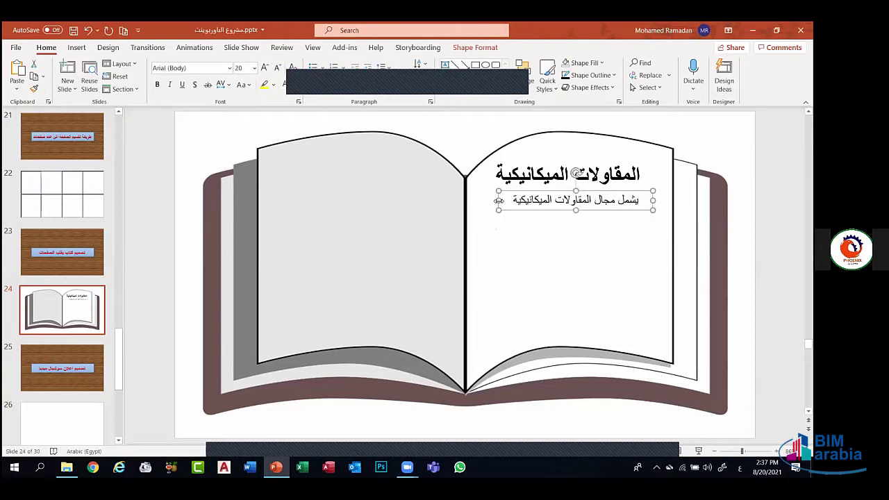
pyautogui.click(577, 214)
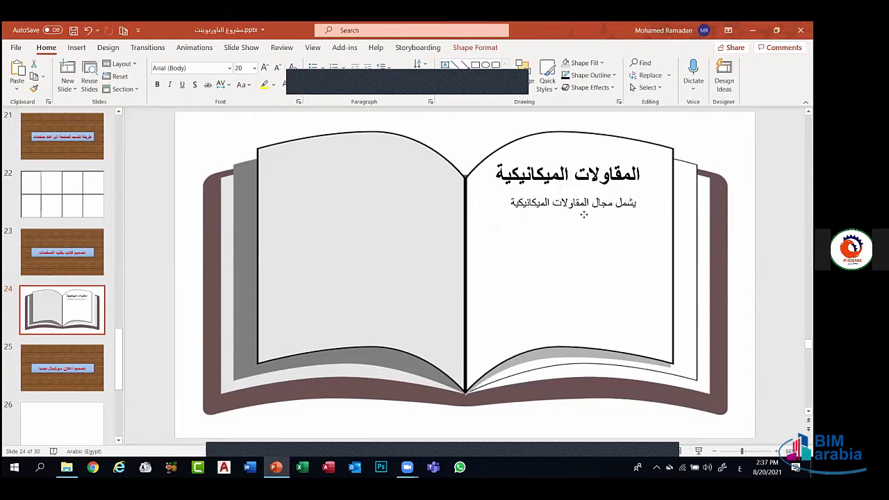
# Nudge the subtitle up and place a duplicate of it just below
pyautogui.moveTo(583, 215); pyautogui.dragTo(582, 209)
pyautogui.click(589, 203)
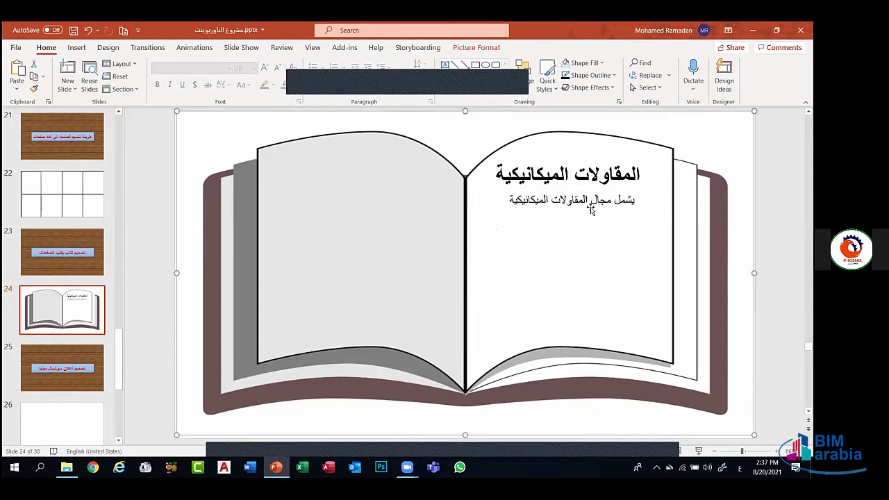
pyautogui.click(596, 217)
pyautogui.click(601, 217)
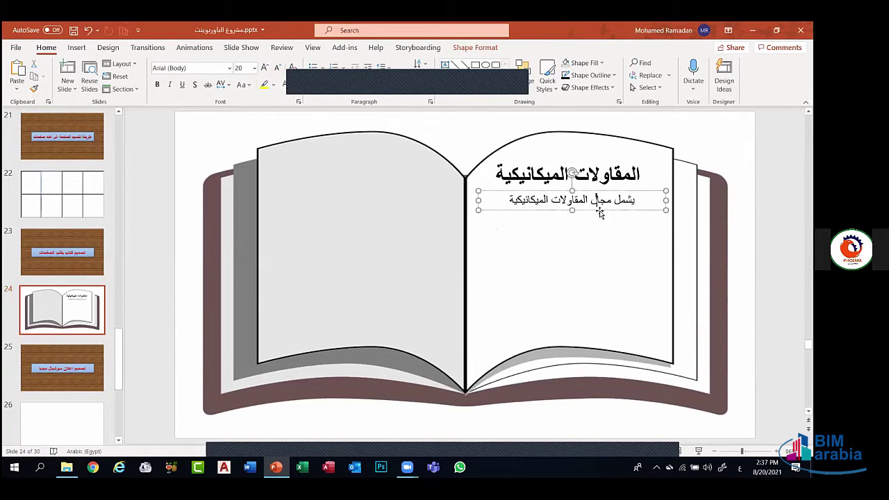
pyautogui.hotkey('ctrl', 'd')
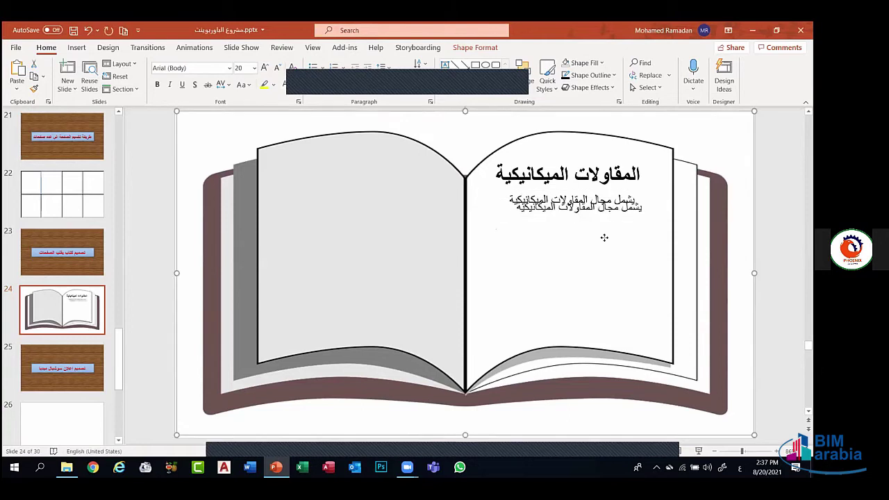
pyautogui.moveTo(604, 221)
pyautogui.mouseDown()
pyautogui.moveTo(606, 239)
pyautogui.moveTo(614, 217)
pyautogui.moveTo(611, 229)
pyautogui.mouseUp()
pyautogui.click(614, 215)
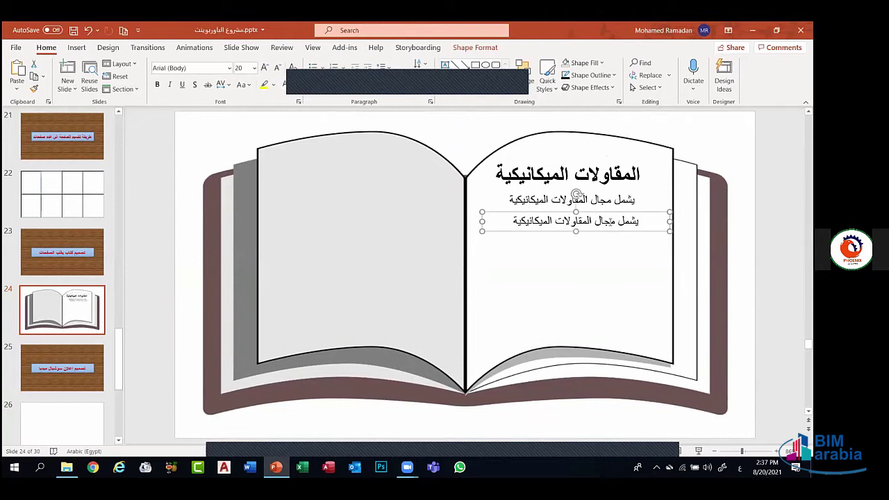
# Replace the duplicate's text with a numbered list starting 'HVAC.' and 'Firefighting.'
pyautogui.tripleClick(611, 226)
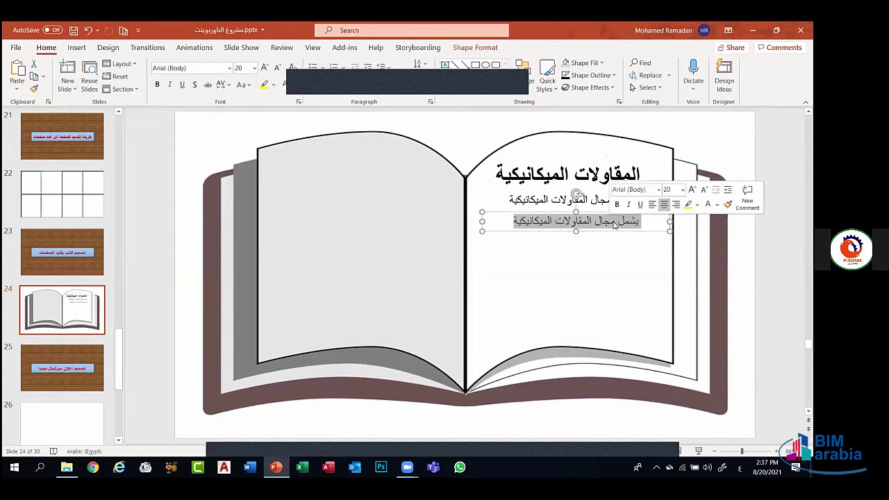
pyautogui.write('1ز')
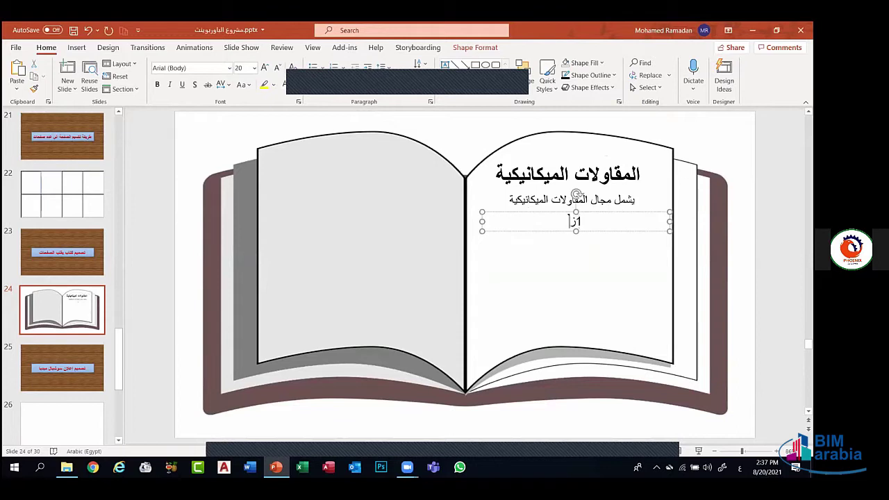
pyautogui.hotkey('alt', 'shift')
pyautogui.write('. H')
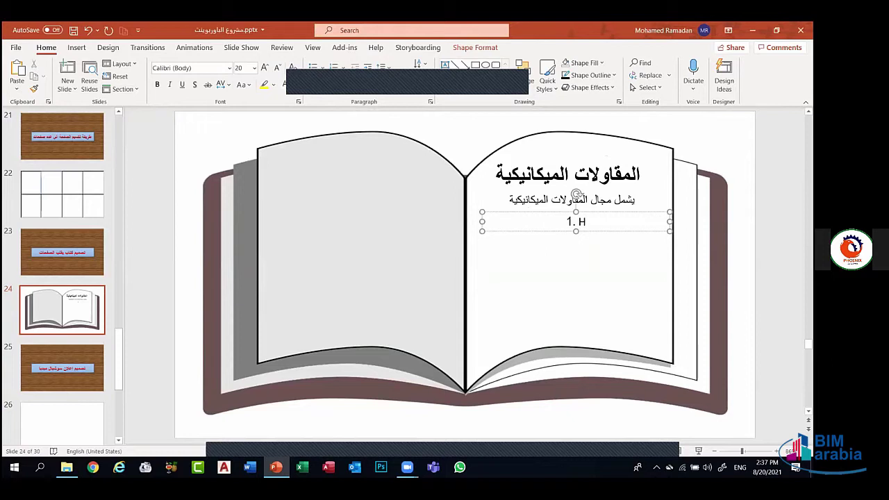
pyautogui.write('VAC.')
pyautogui.press('Return')
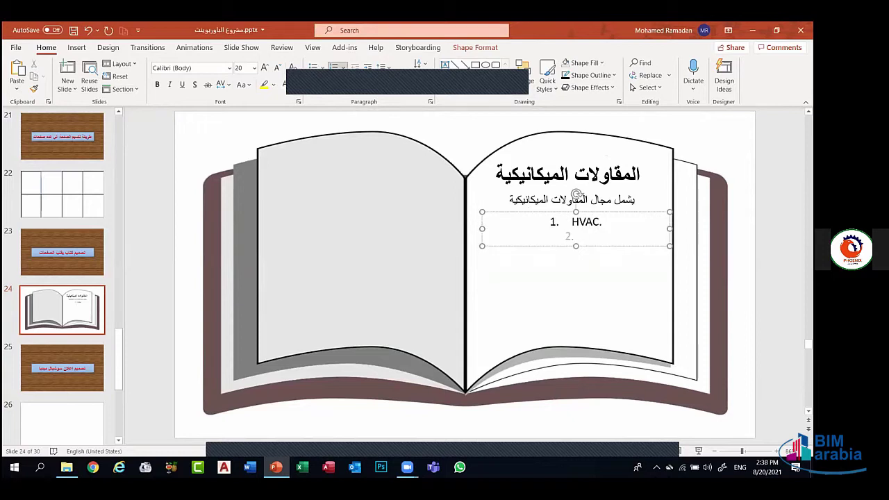
pyautogui.write('f')
pyautogui.press('BackSpace')
pyautogui.write('Firefightin')
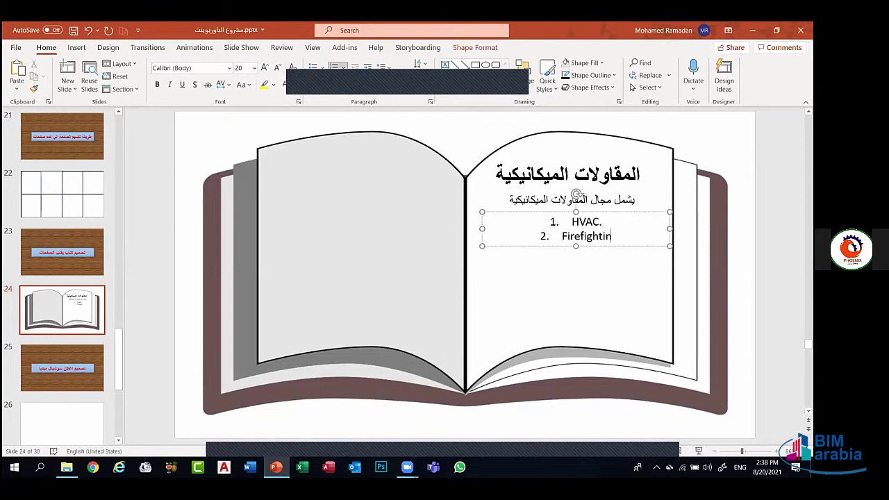
pyautogui.write('g.')
# Add 'Plumbing.', 'Medical Gases.', 'Autocad.' and 'Revit' as further list items
pyautogui.press('Return')
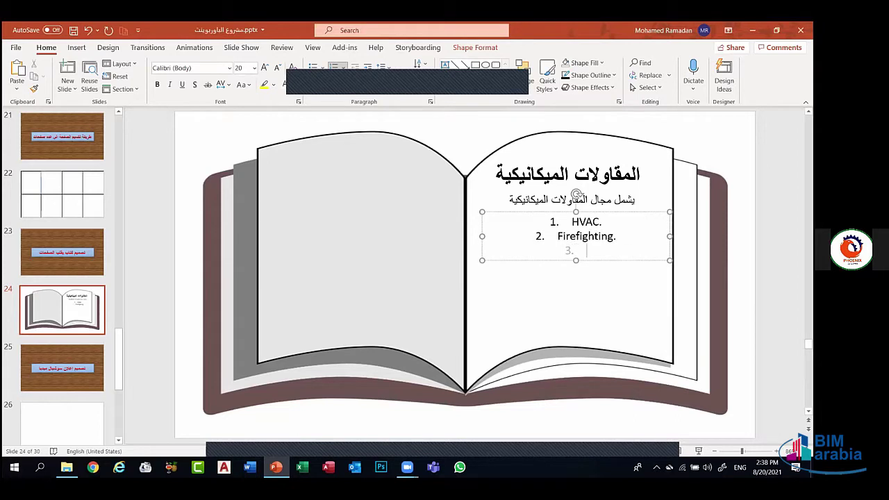
pyautogui.write('Plumbing.')
pyautogui.press('Return')
pyautogui.write('Med')
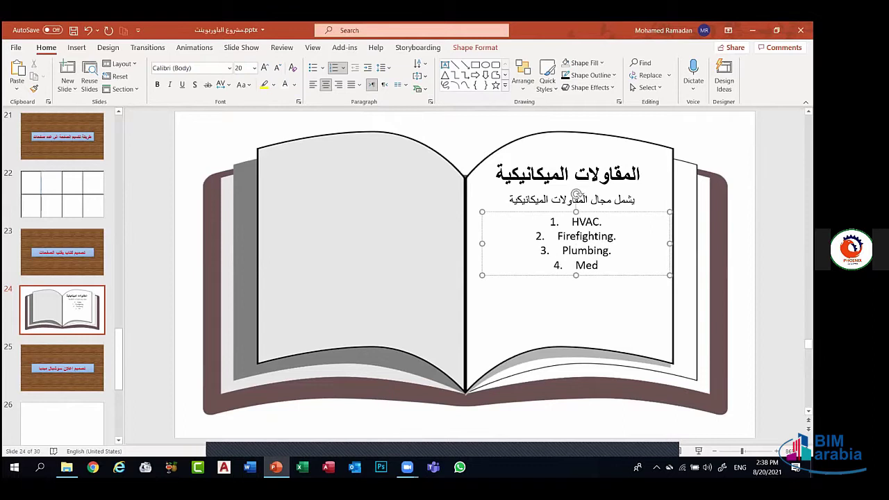
pyautogui.write('ical Gases')
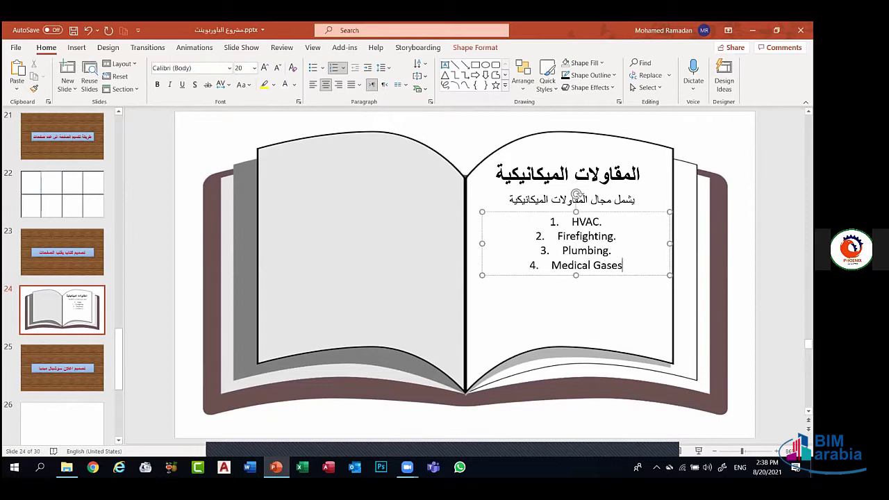
pyautogui.write('.')
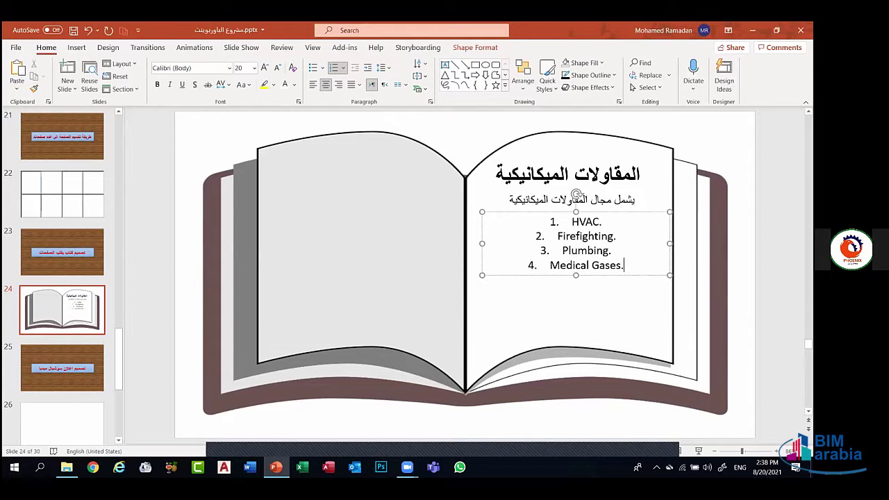
pyautogui.press('Return')
pyautogui.write('a')
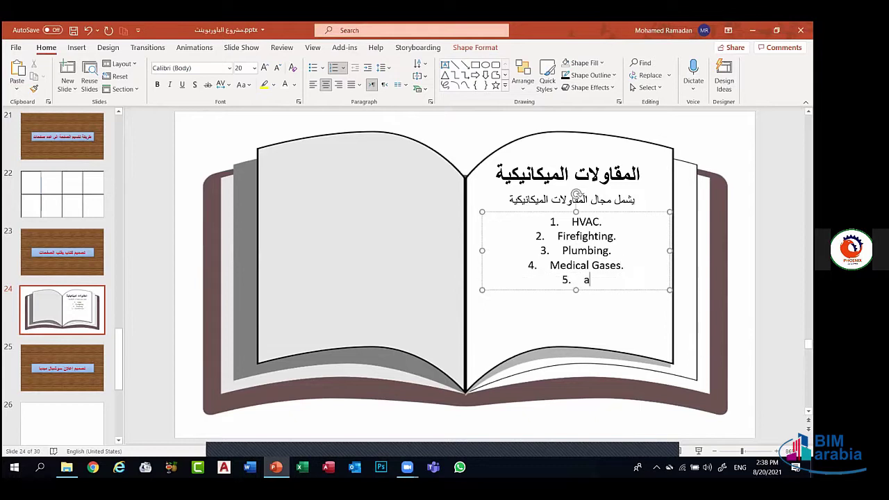
pyautogui.press('BackSpace')
pyautogui.write('Autocad.')
pyautogui.press('Return')
pyautogui.write('R')
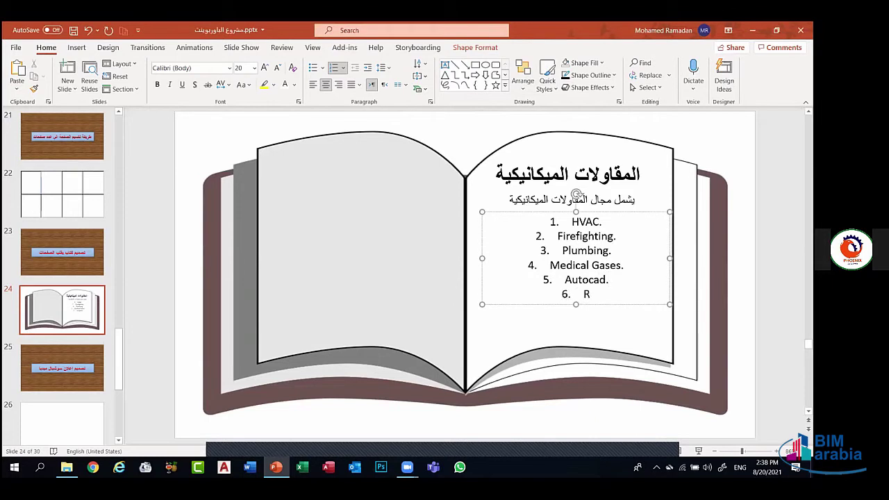
pyautogui.write('evit')
# Narrow the list box and delete the Autocad and Revit items
pyautogui.moveTo(668, 303); pyautogui.dragTo(662, 264)
pyautogui.doubleClick(598, 285)
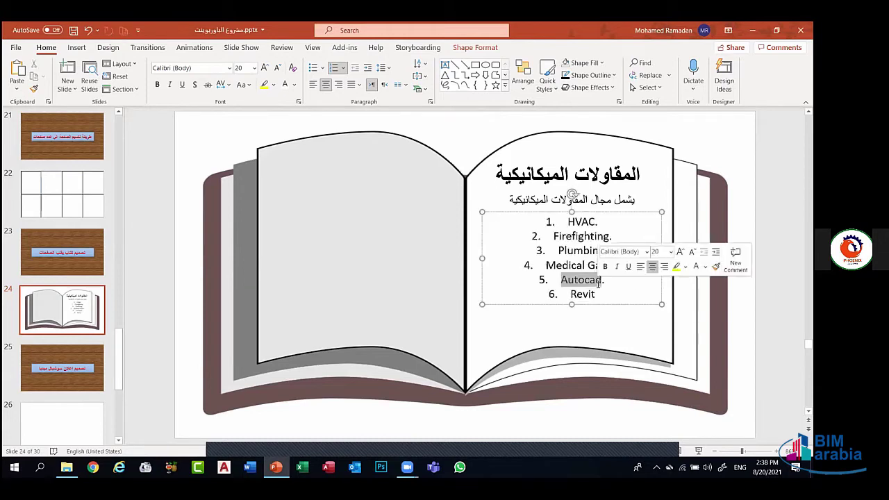
pyautogui.click(609, 293)
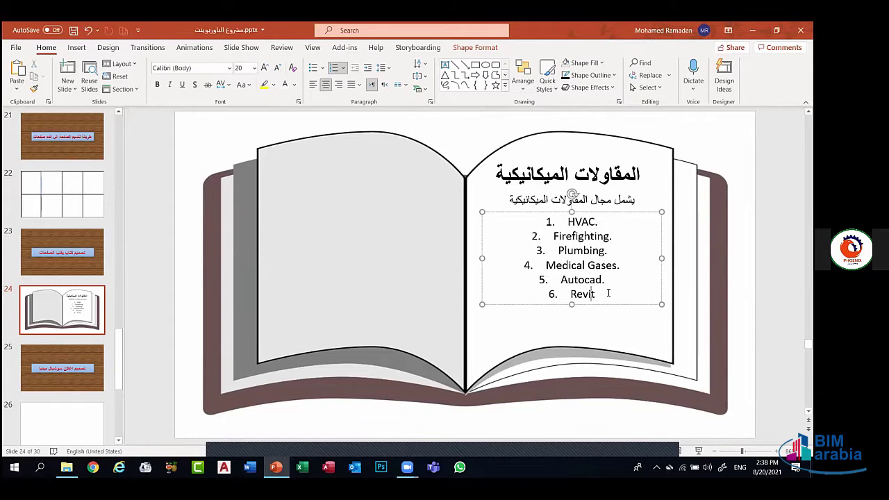
pyautogui.moveTo(608, 293); pyautogui.dragTo(550, 279)
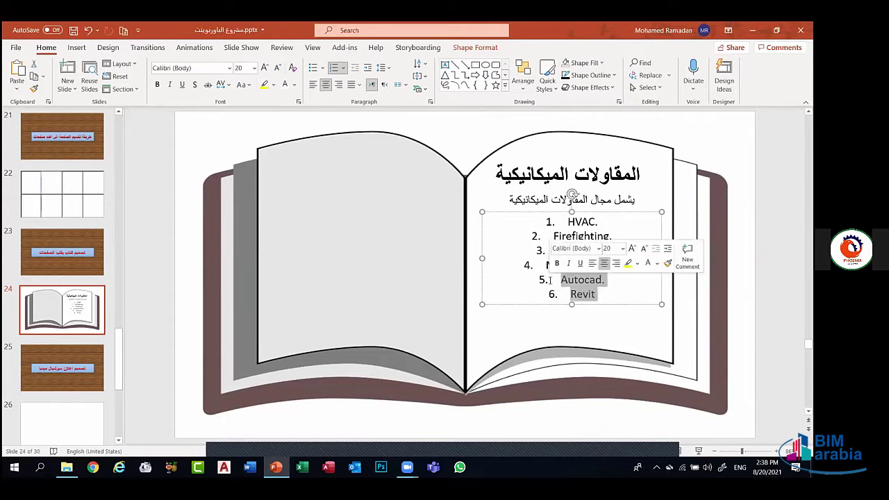
pyautogui.press('BackSpace')
pyautogui.moveTo(635, 270); pyautogui.dragTo(627, 270)
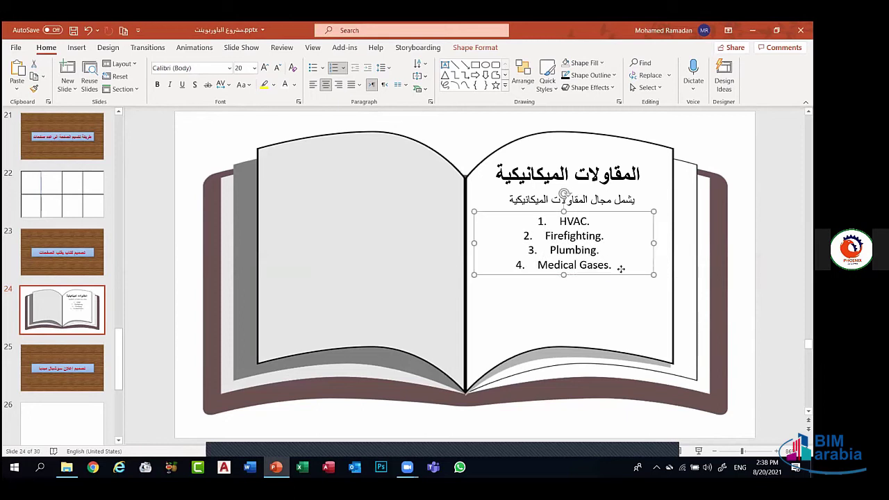
pyautogui.hotkey('ctrl', 'z')
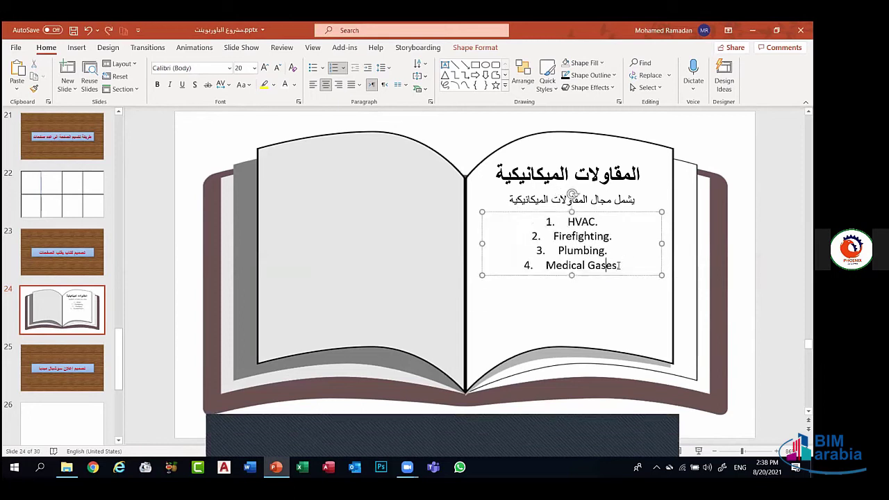
# Shrink the four-item list to 16 pt, nudge the box into place, and save
pyautogui.moveTo(620, 265); pyautogui.dragTo(513, 203)
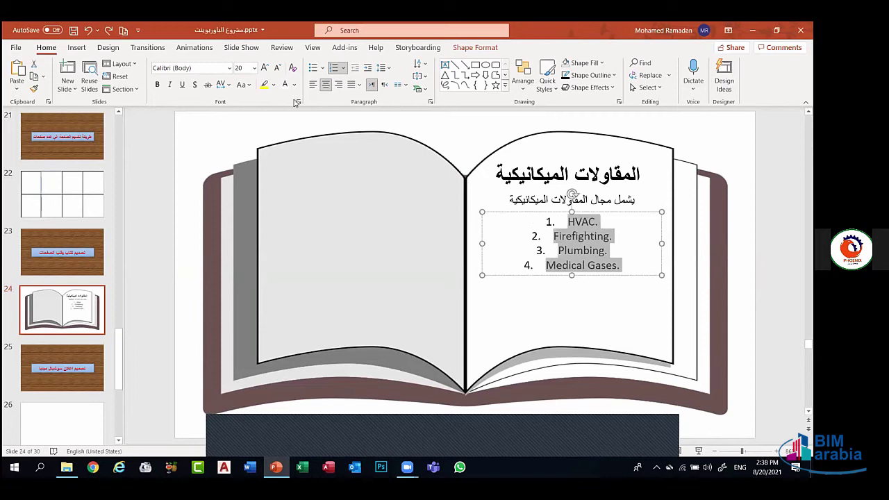
pyautogui.click(276, 67)
pyautogui.click(276, 69)
pyautogui.click(601, 256)
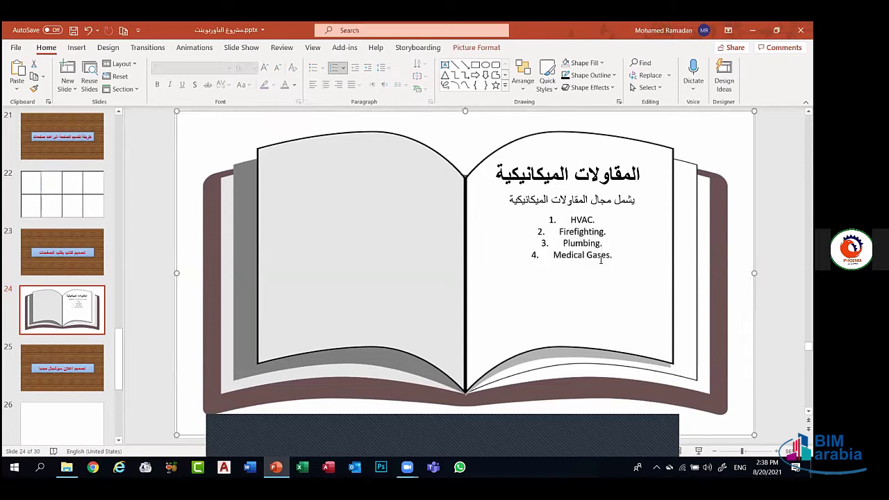
pyautogui.moveTo(609, 263); pyautogui.dragTo(603, 275)
pyautogui.click(580, 295)
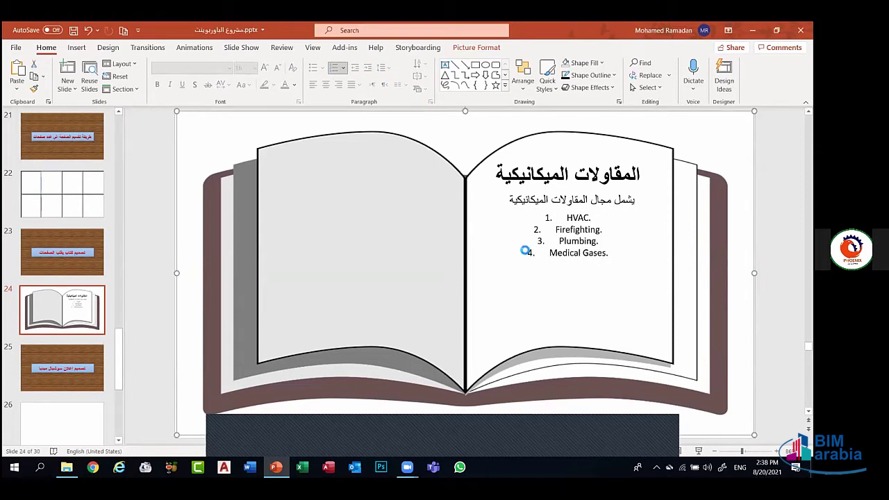
pyautogui.hotkey('ctrl', 's')
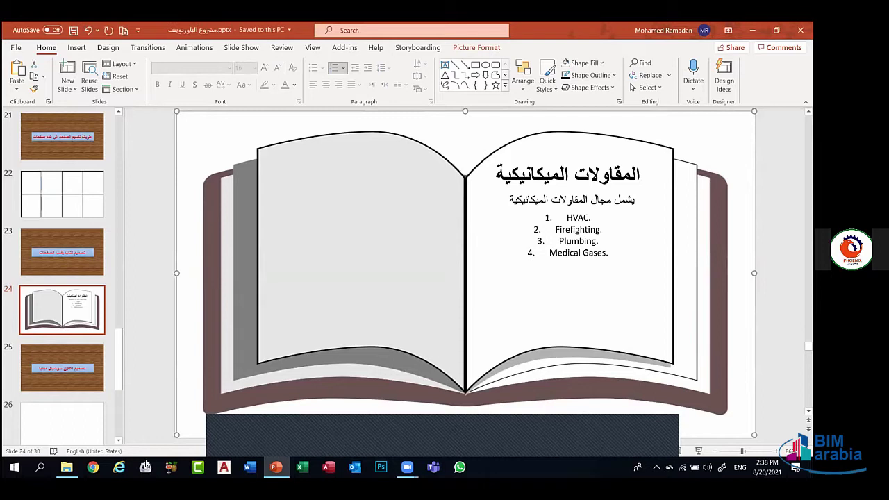
pyautogui.click(93, 466)
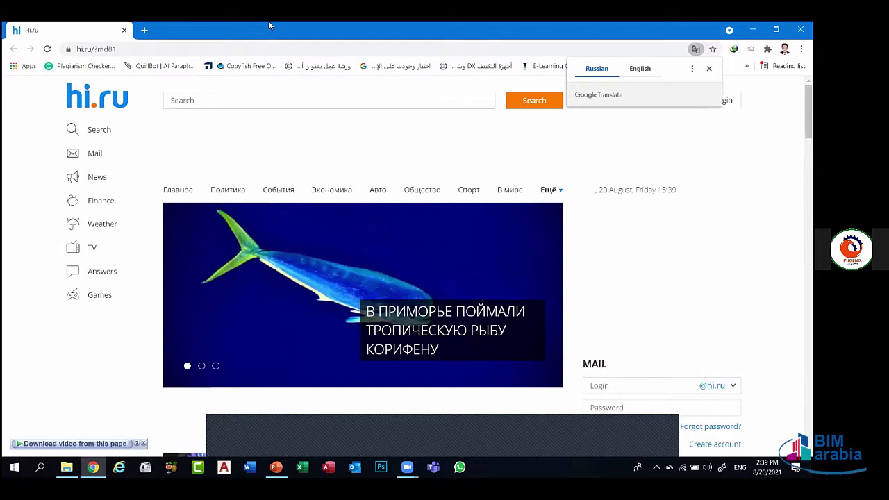
# Replace the hi.ru tab with a new tab on google.com.eg
pyautogui.click(145, 30)
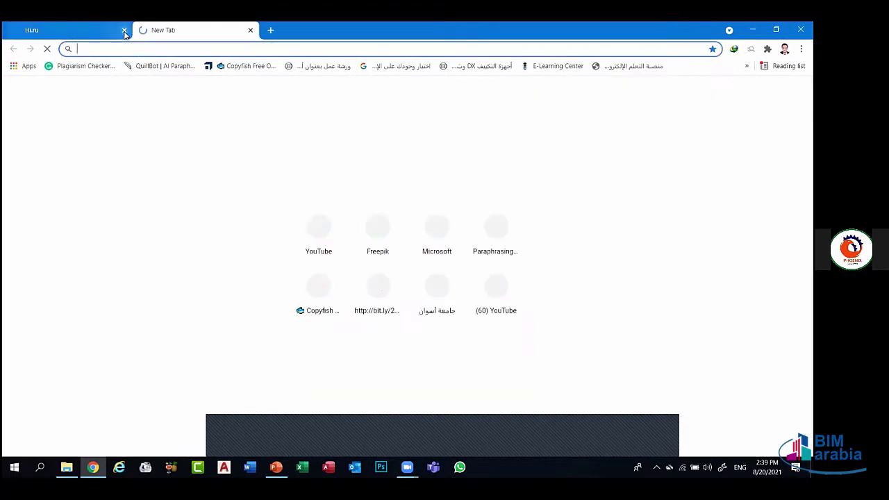
pyautogui.click(124, 29)
pyautogui.write('google.com.eg')
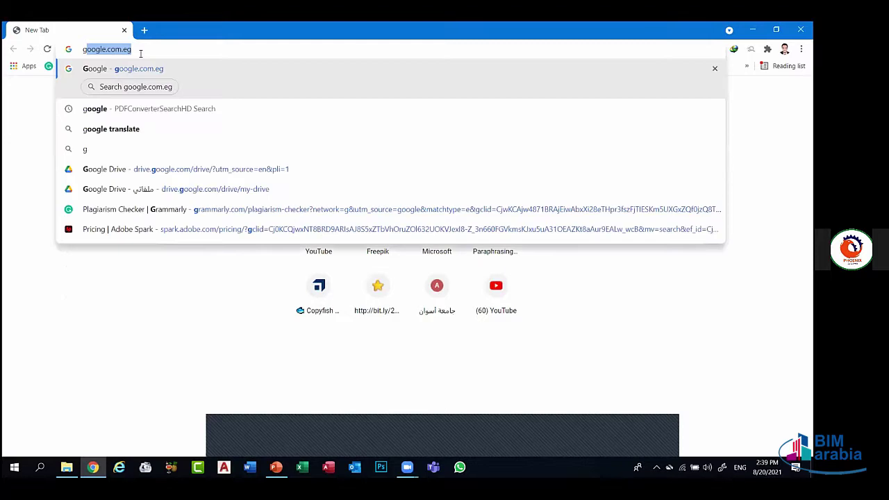
pyautogui.press('Return')
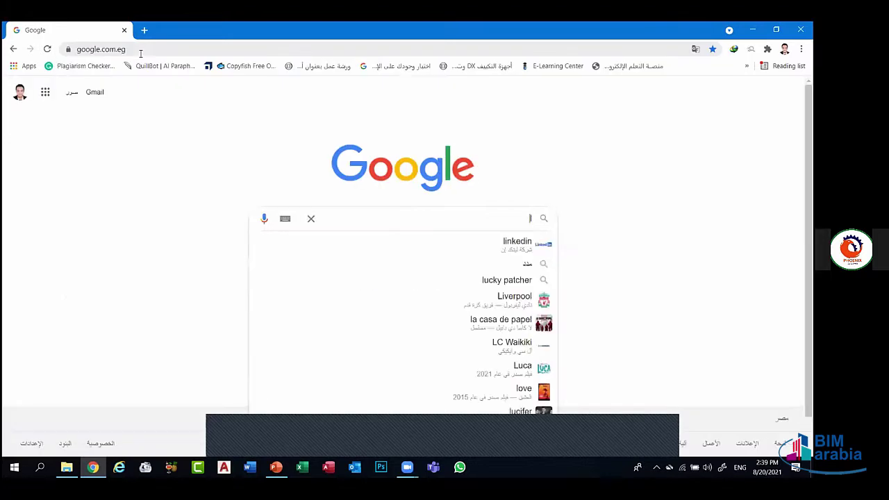
# Search Google for 'مجال mep'
pyautogui.write('ء')
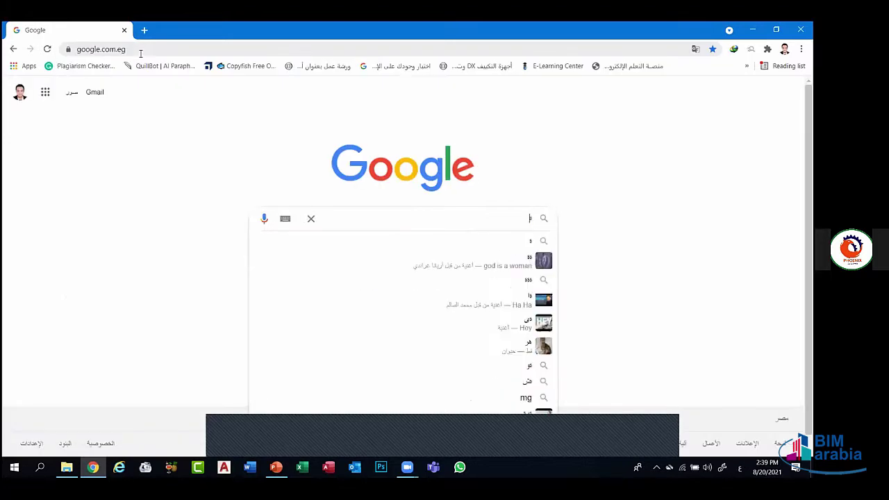
pyautogui.press('BackSpace')
pyautogui.hotkey('alt', 'shift')
pyautogui.write('lp')
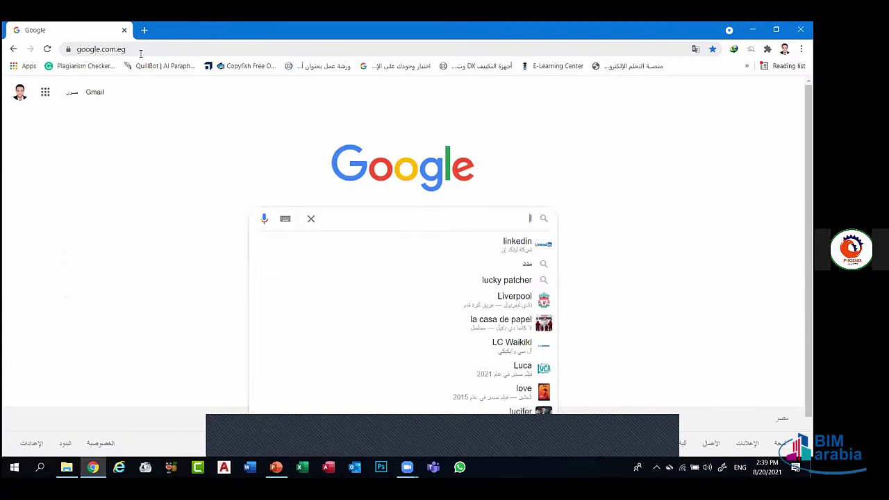
pyautogui.press('BackSpace')
pyautogui.press('BackSpace')
pyautogui.hotkey('alt', 'shift')
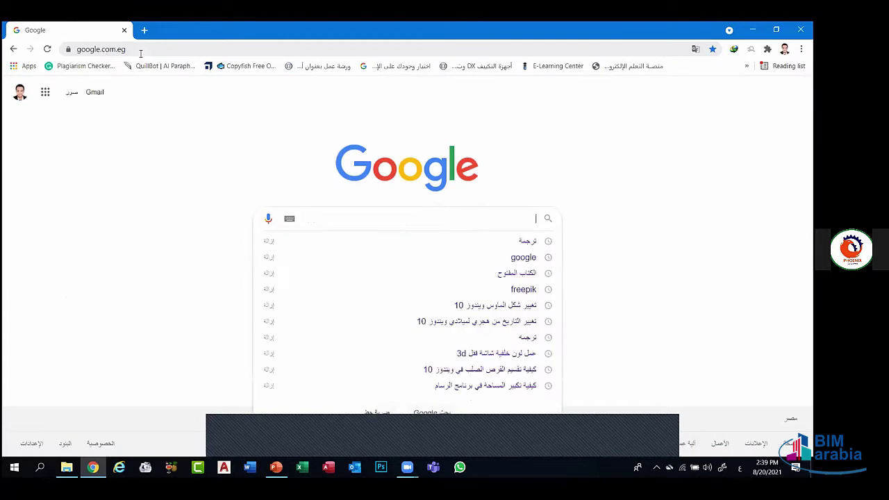
pyautogui.write('مجال')
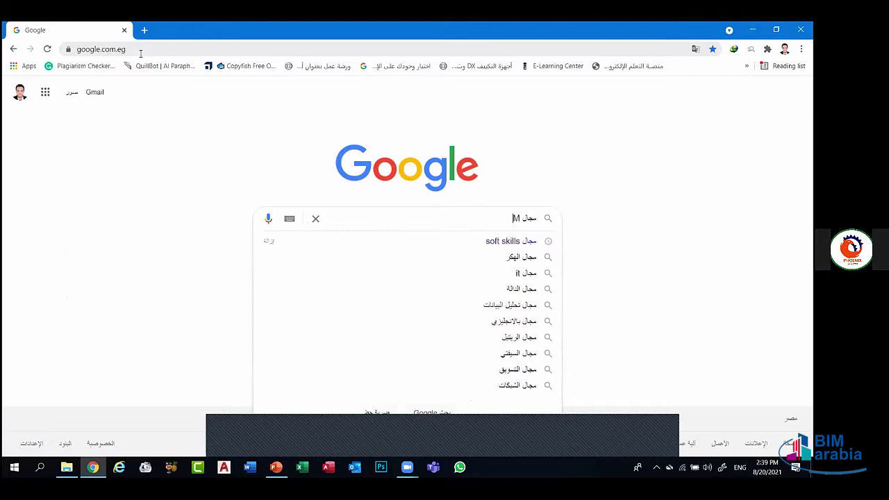
pyautogui.write(' mep')
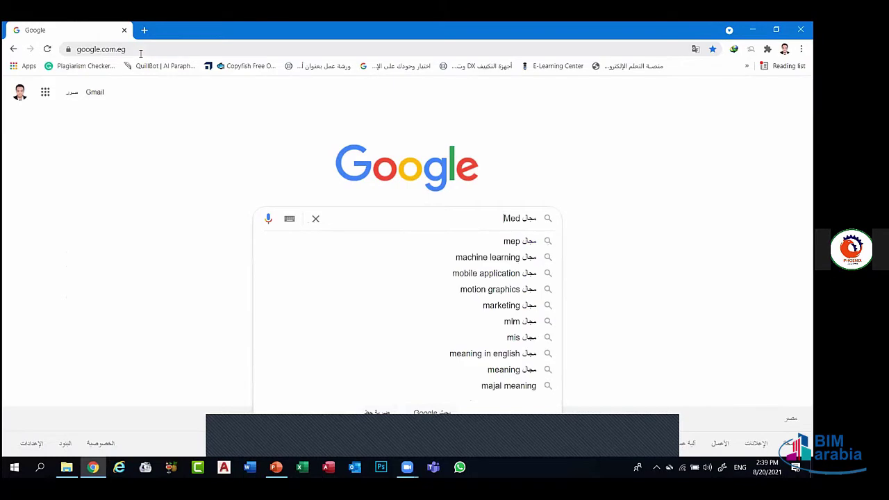
pyautogui.press('Return')
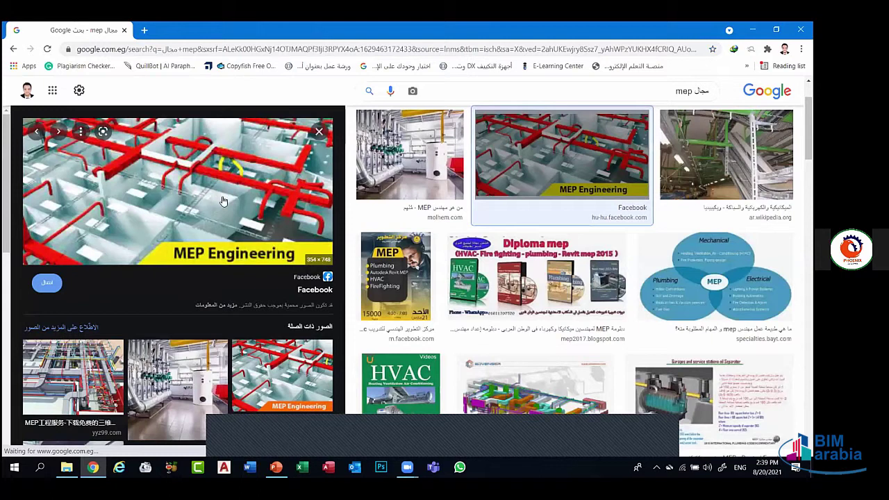
# Browse the MEP image results and save a pipework photo as TDD1536.jpg
pyautogui.scroll(-1, 269, 173)
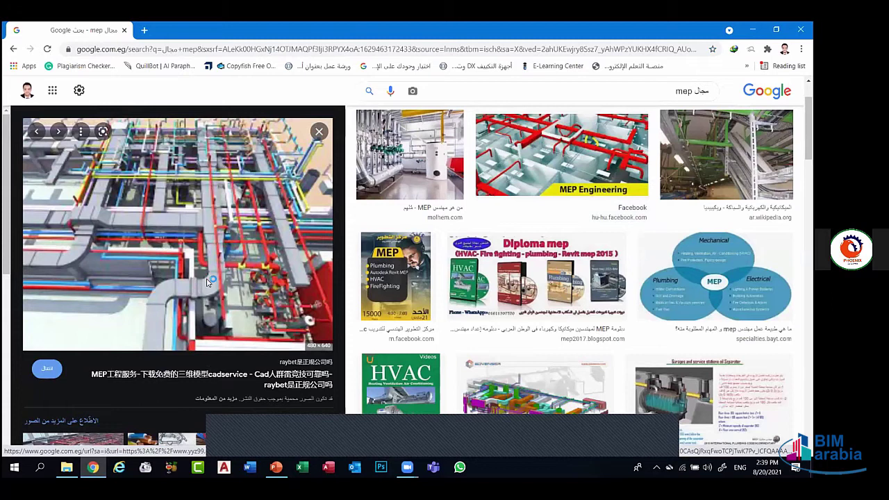
pyautogui.hotkey('alt', 'Left')
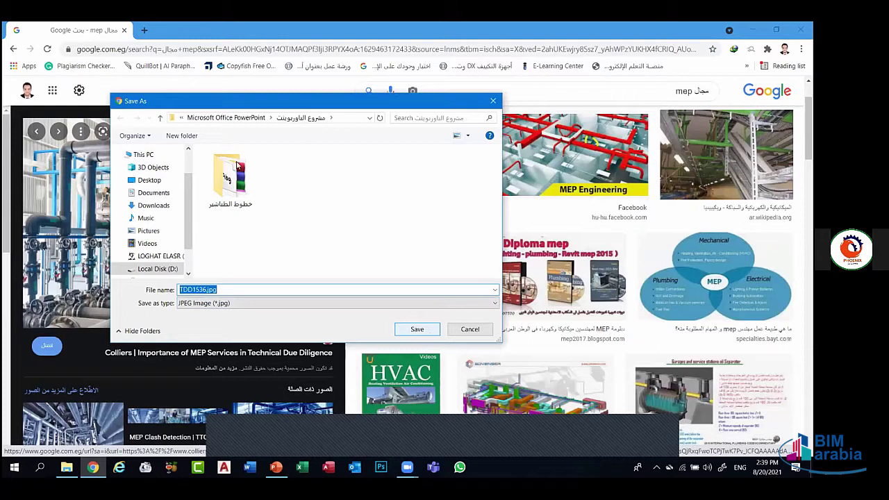
pyautogui.hotkey('alt', 'Tab')
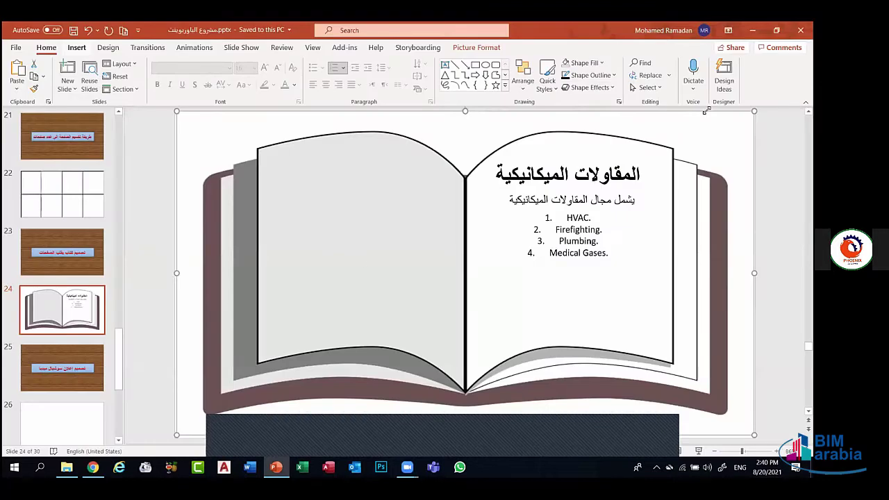
# Insert the TDD1536.jpg pipework photo from this device onto the open-book slide
pyautogui.hotkey('alt', 'n')
pyautogui.press('p')
pyautogui.press('d')
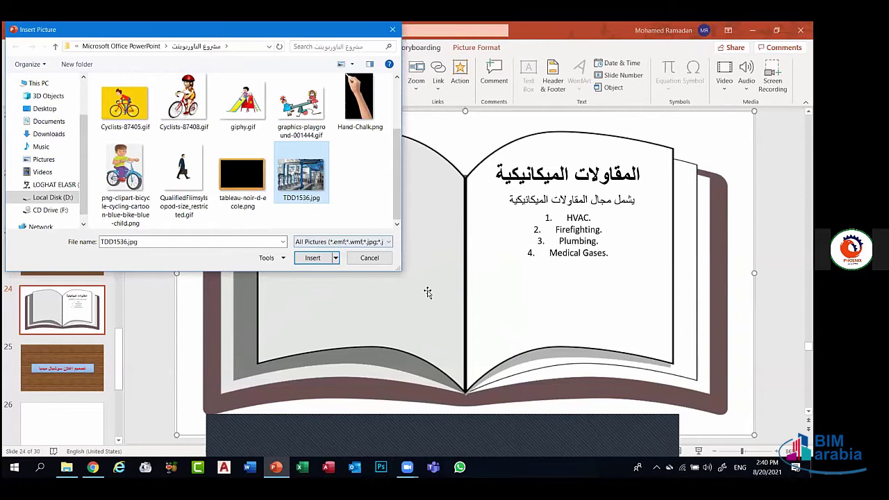
pyautogui.press('Return')
pyautogui.hotkey('ctrl', 'z')
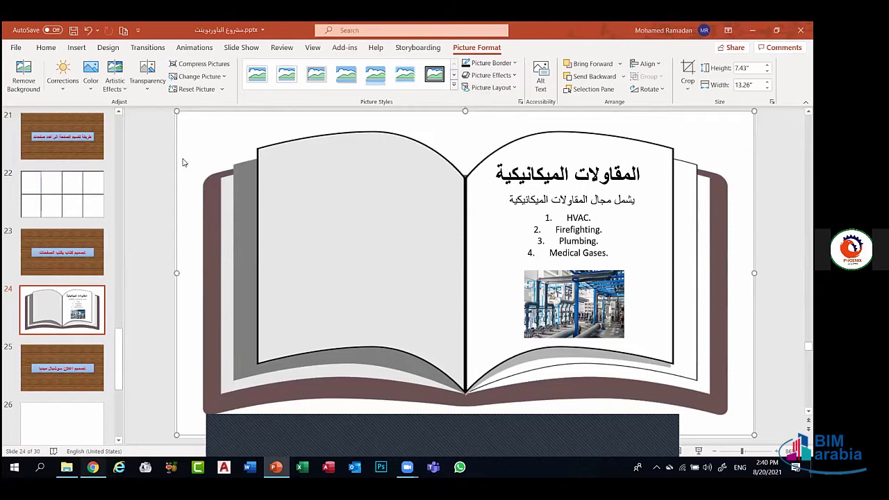
pyautogui.hotkey('alt', 'Tab')
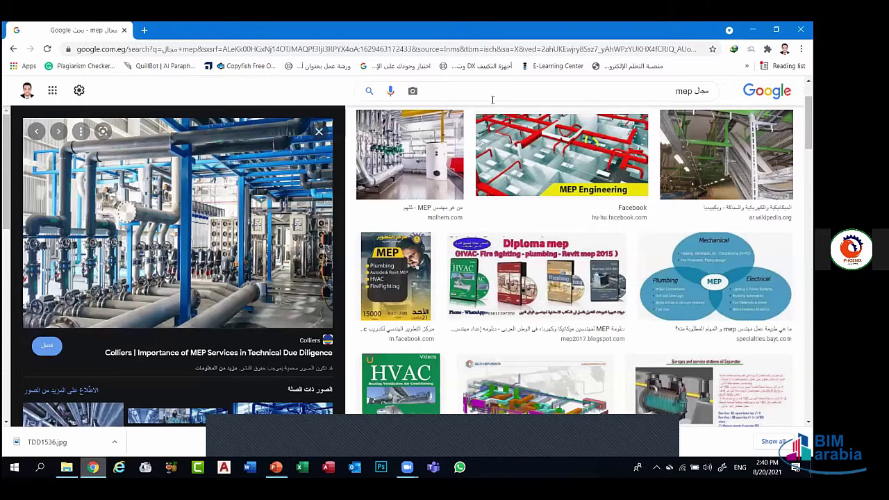
# Save the Mechanical/Plumbing/Electrical MEP diagram image and close its preview
pyautogui.click(716, 276)
pyautogui.rightClick(104, 181)
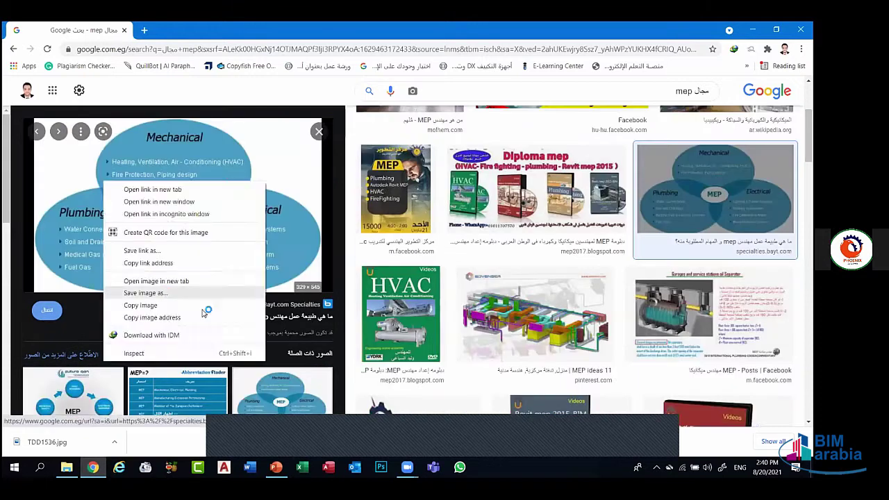
pyautogui.click(146, 292)
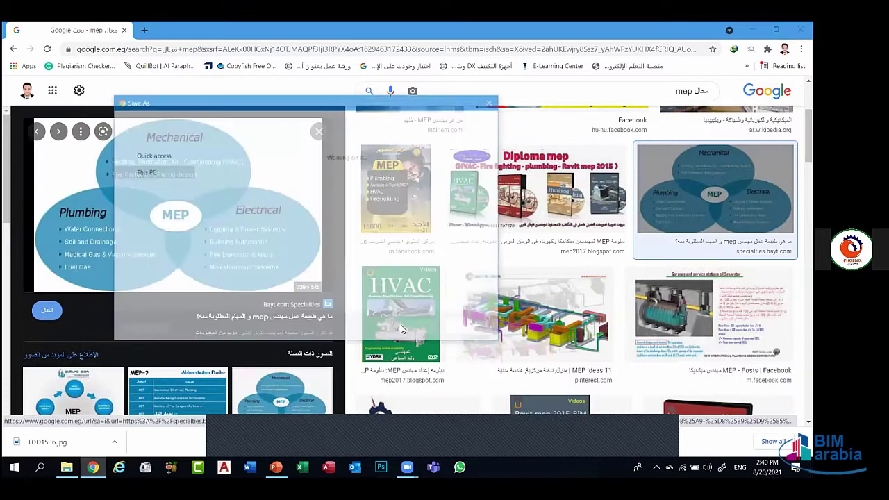
pyautogui.click(401, 329)
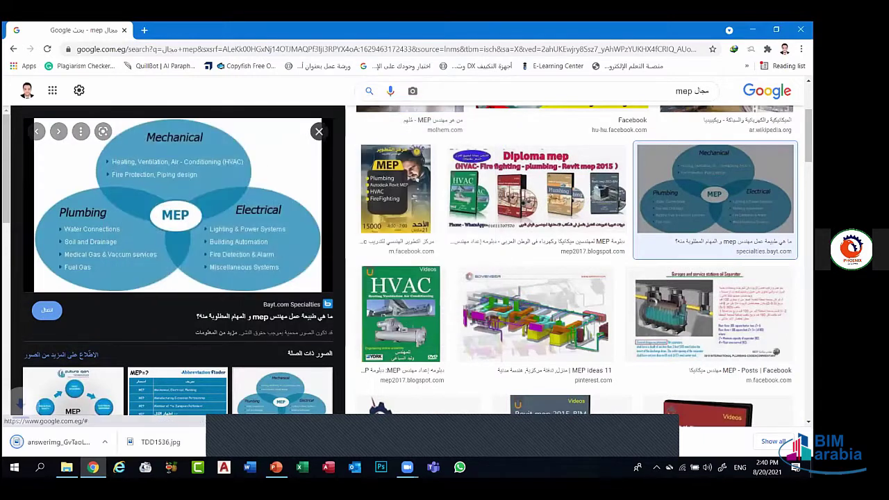
pyautogui.click(319, 131)
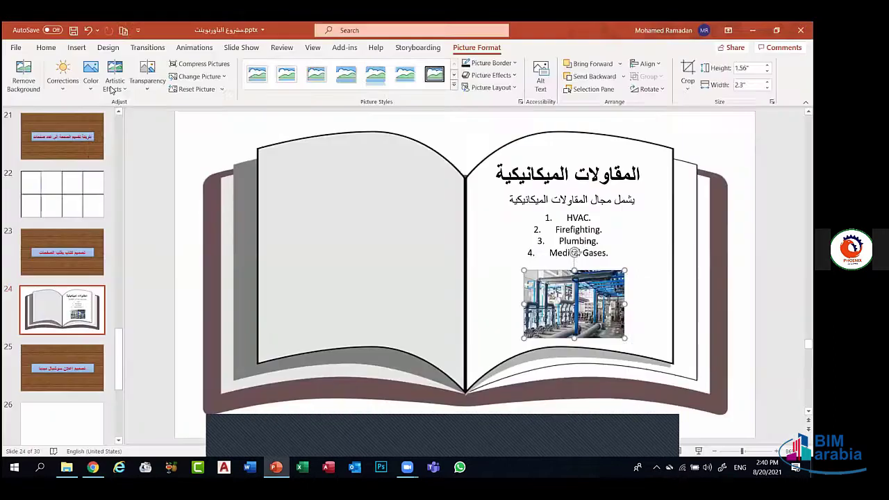
# Insert the downloaded answerimg MEP diagram JPG from this device onto slide 24
pyautogui.press('Delete')
pyautogui.click(76, 47)
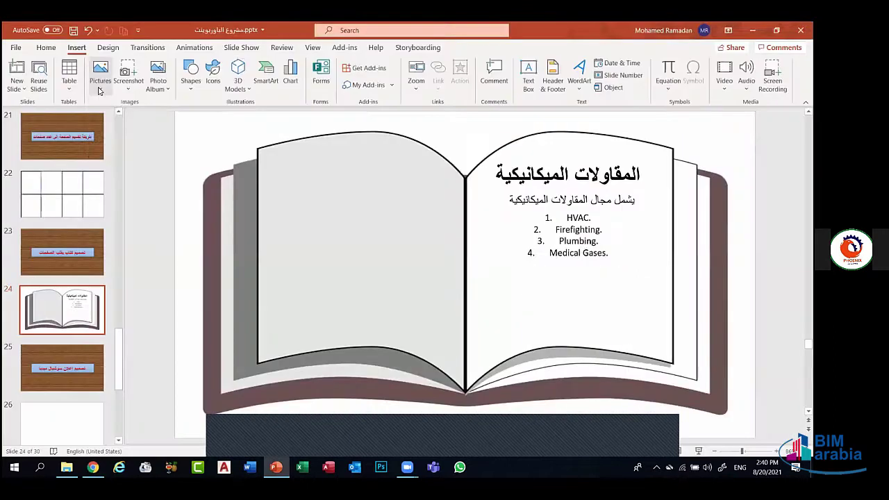
pyautogui.click(100, 77)
pyautogui.click(131, 120)
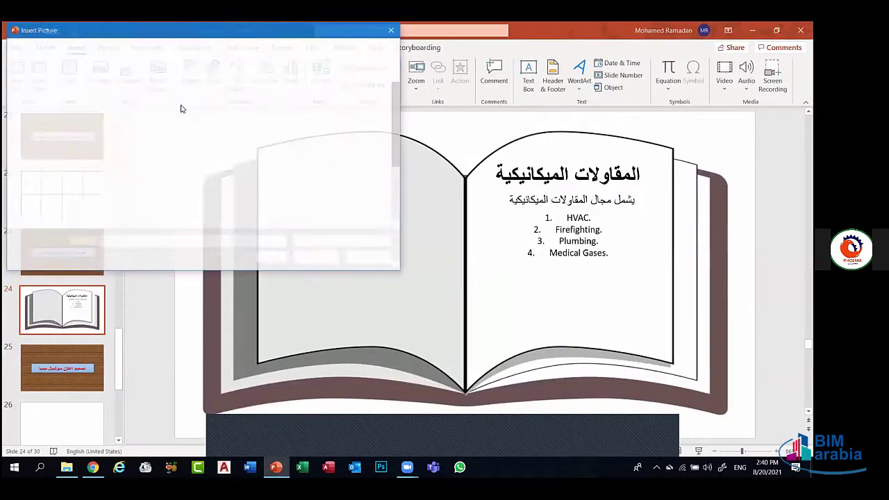
pyautogui.scroll(-1, 216, 184)
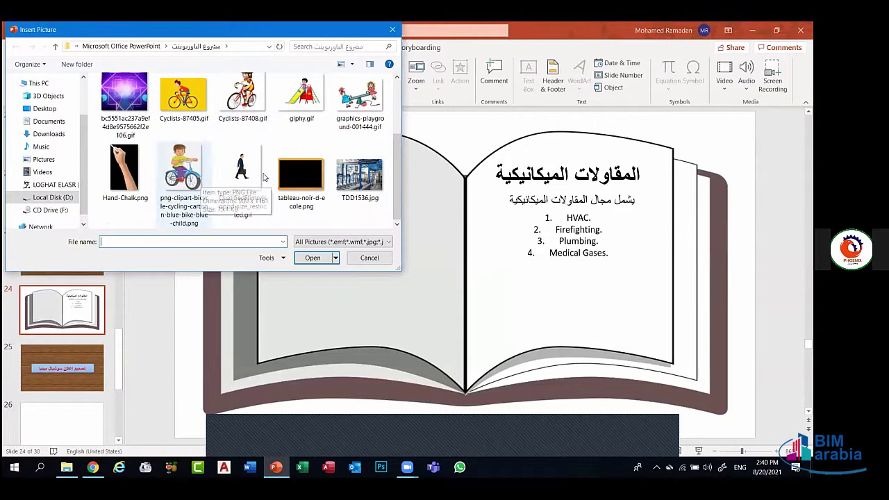
pyautogui.scroll(1, 285, 138)
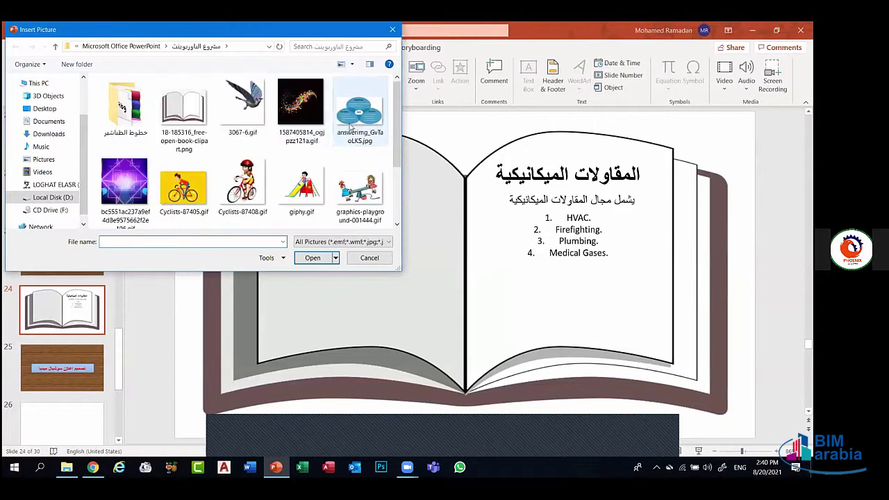
pyautogui.click(359, 111)
pyautogui.click(314, 257)
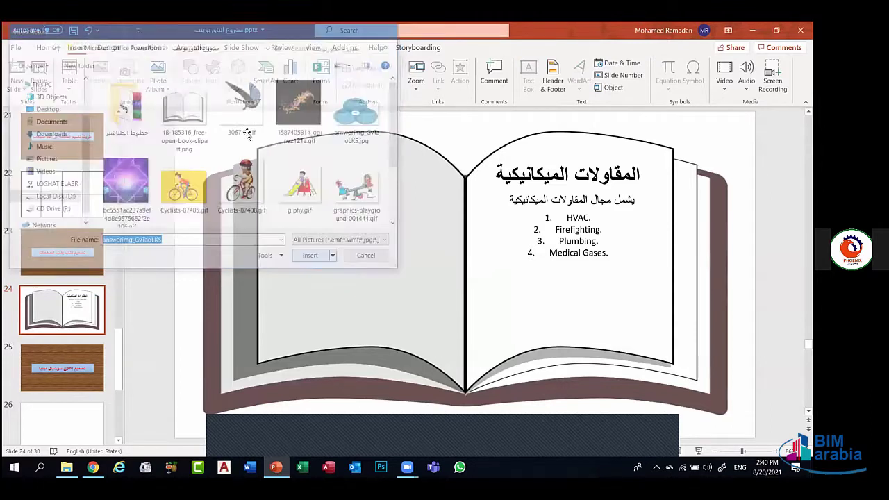
pyautogui.click(92, 77)
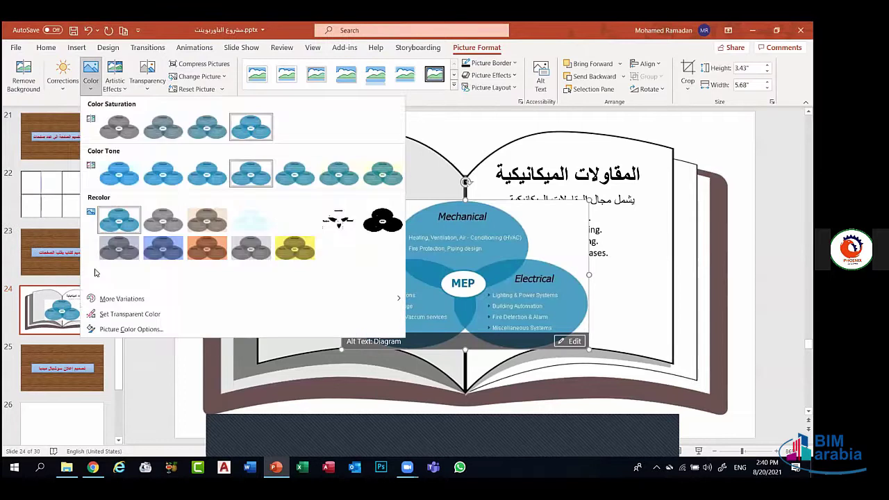
# Make the diagram's white background transparent and shrink it to 1.69" × 2.8" under the list
pyautogui.click(125, 314)
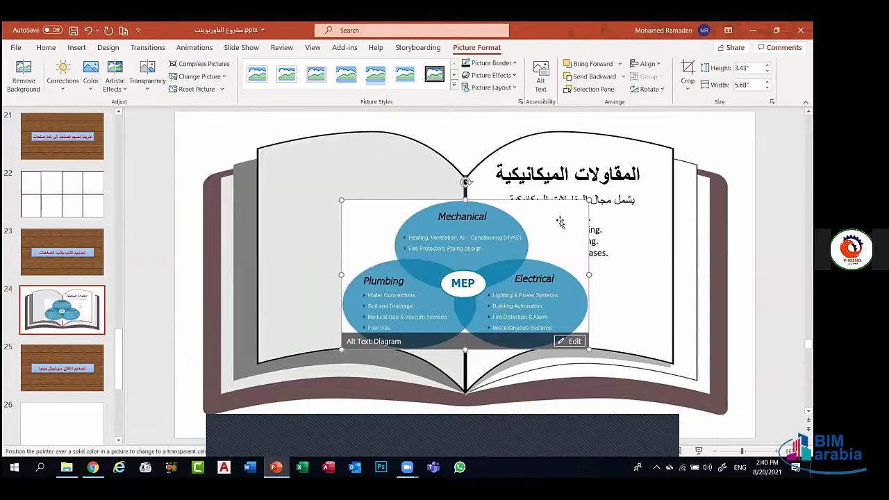
pyautogui.click(560, 224)
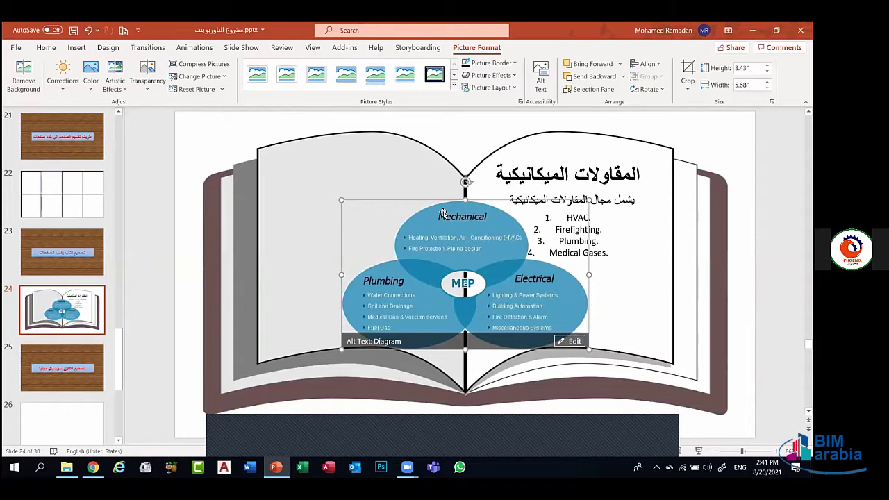
pyautogui.moveTo(452, 228); pyautogui.dragTo(538, 231)
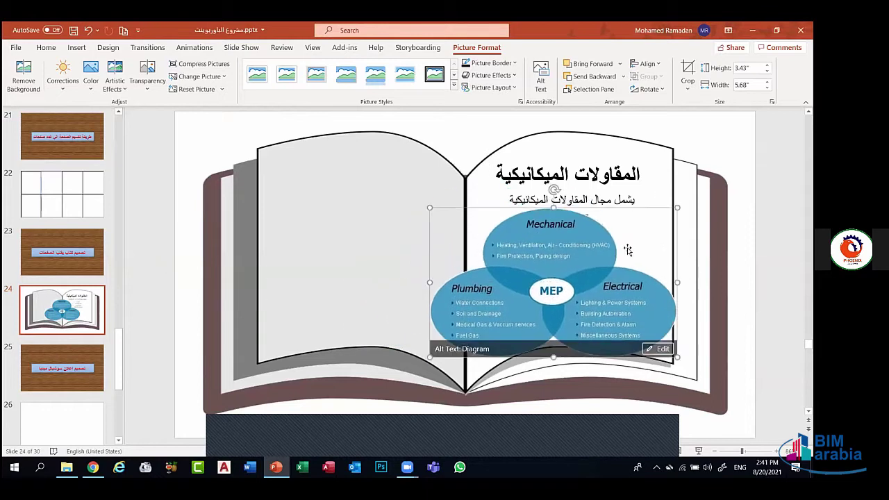
pyautogui.press('Delete')
pyautogui.moveTo(666, 214); pyautogui.dragTo(552, 284)
pyautogui.moveTo(499, 303); pyautogui.dragTo(584, 285)
pyautogui.click(377, 290)
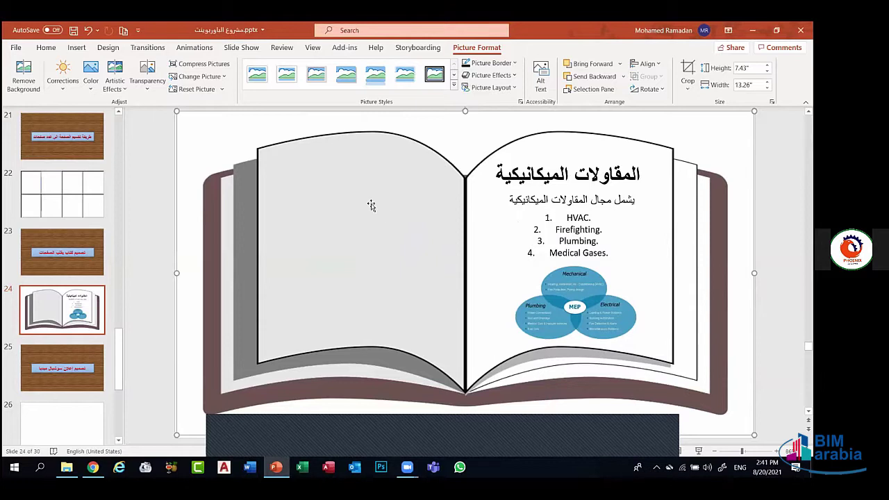
# Copy the Arabic title onto the left page as a bold 36-pt 'HVAC' heading
pyautogui.click(546, 173)
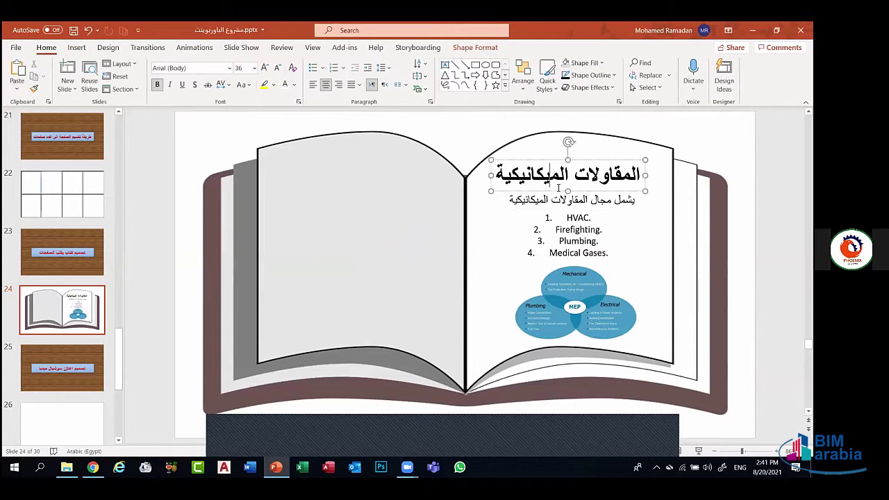
pyautogui.moveTo(559, 192); pyautogui.dragTo(351, 191)
pyautogui.moveTo(290, 173); pyautogui.dragTo(519, 235)
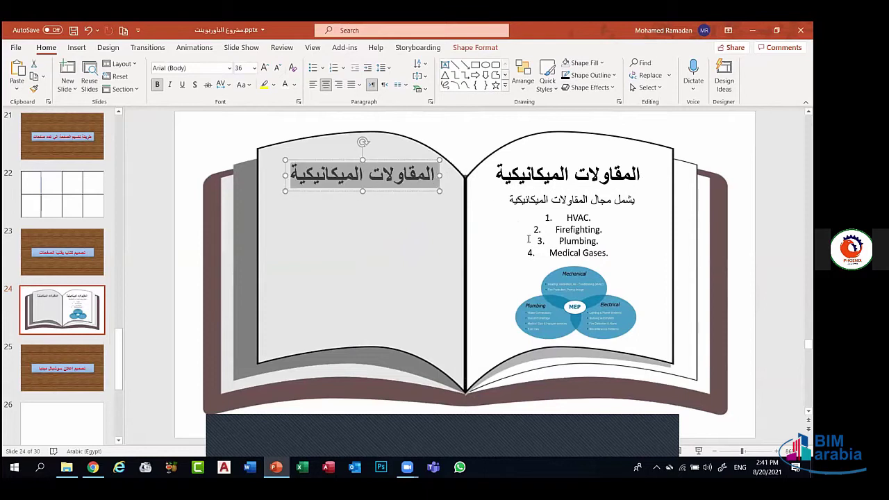
pyautogui.write('HVAC')
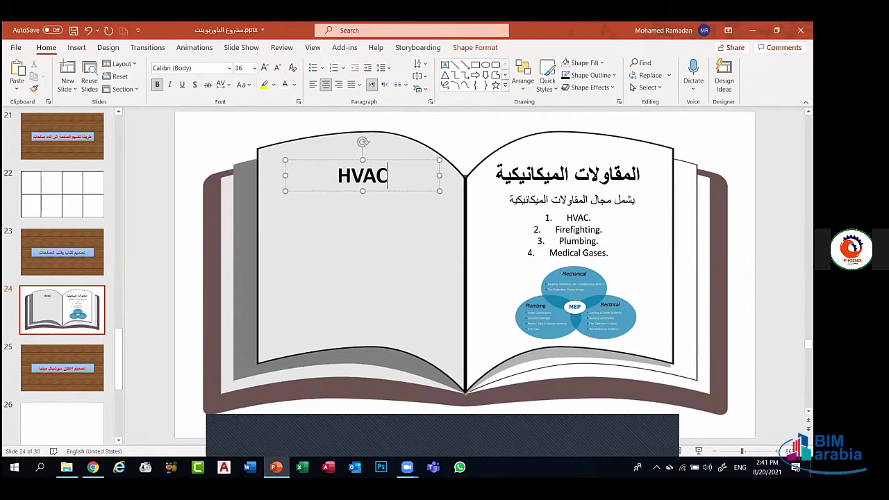
pyautogui.click(329, 260)
pyautogui.click(377, 166)
pyautogui.moveTo(388, 190); pyautogui.dragTo(380, 191)
pyautogui.click(562, 209)
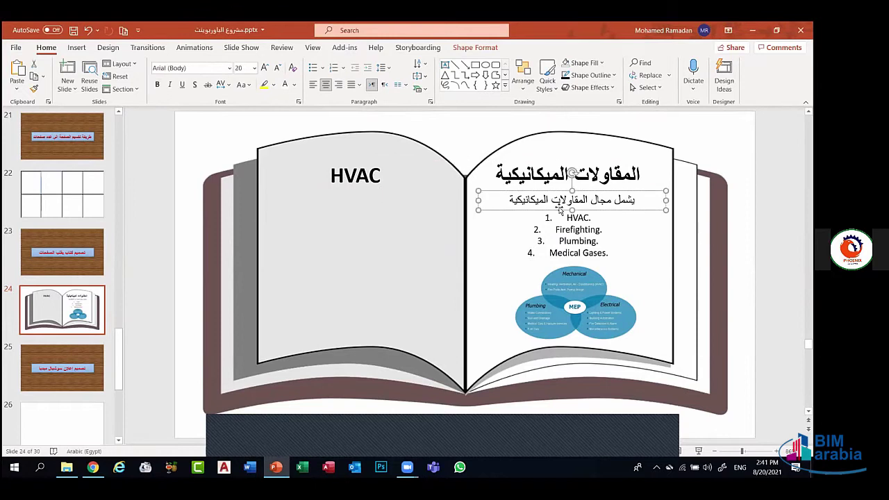
# Copy the subtitle under the HVAC heading and change it to 'Heating Ventilation Air Conditioning', fixing the misspelling
pyautogui.moveTo(560, 209); pyautogui.dragTo(564, 218)
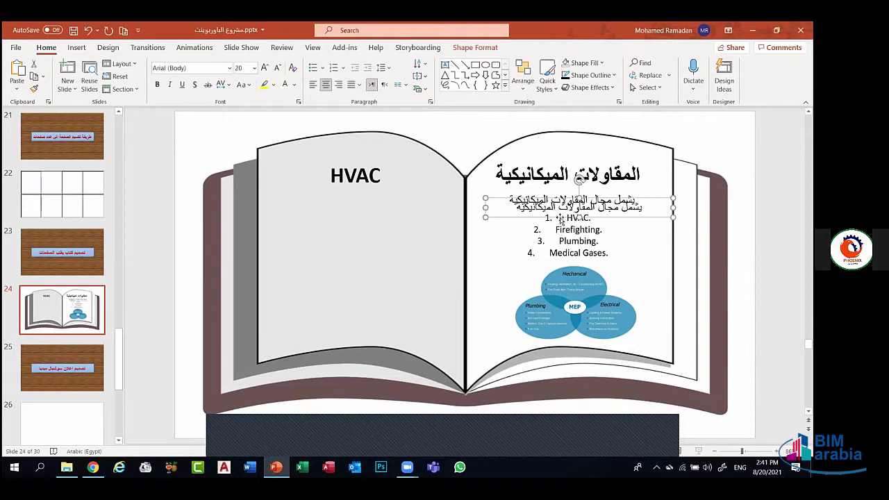
pyautogui.moveTo(561, 217); pyautogui.dragTo(343, 213)
pyautogui.tripleClick(374, 210)
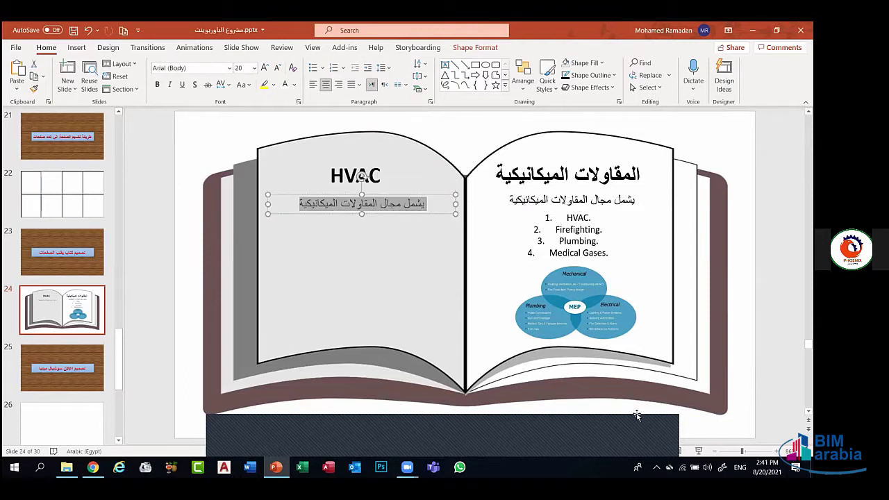
pyautogui.write('h')
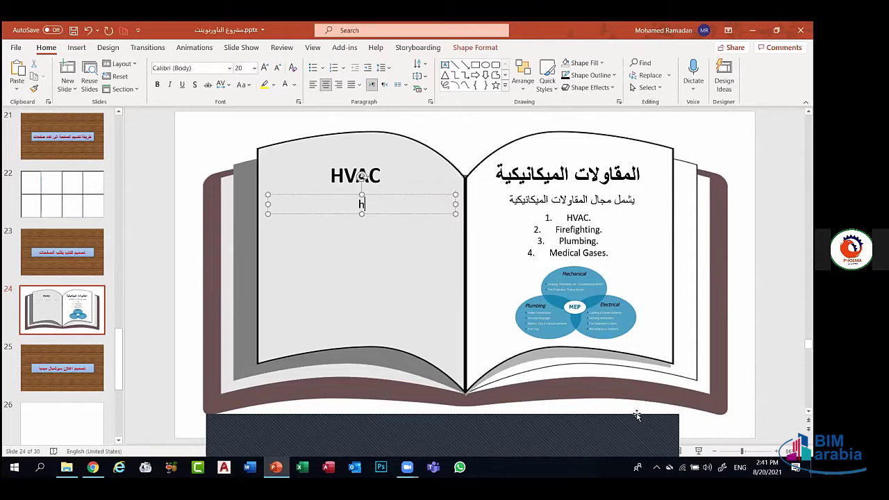
pyautogui.write('Heating Vental')
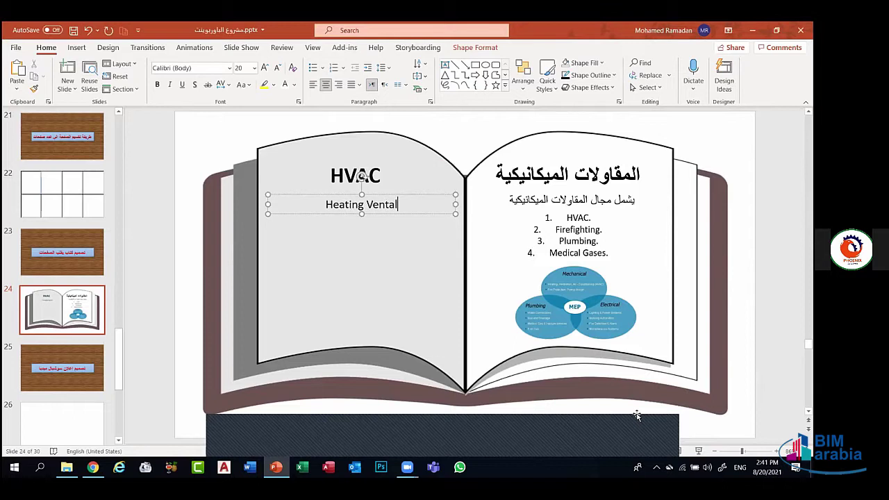
pyautogui.write('tion')
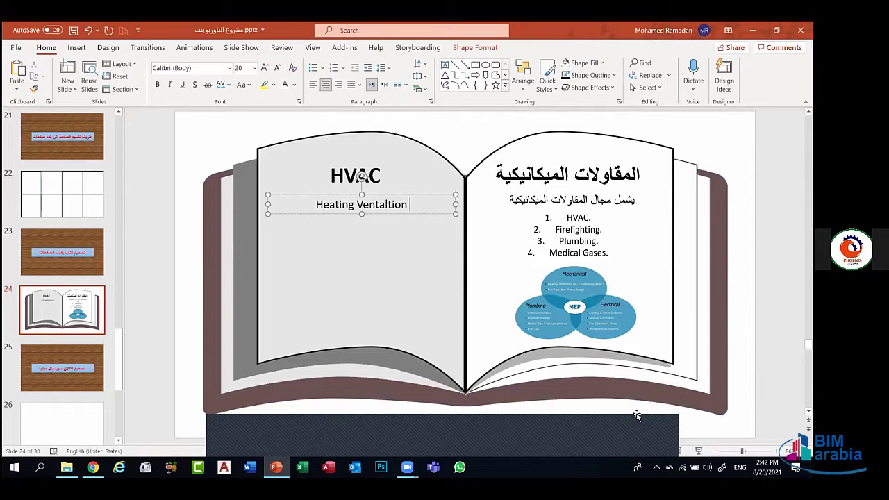
pyautogui.write(' Air')
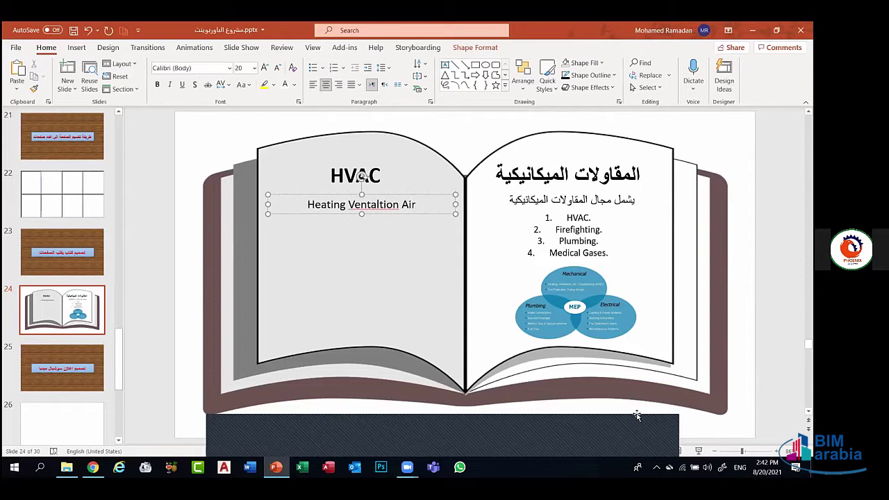
pyautogui.write(' Co')
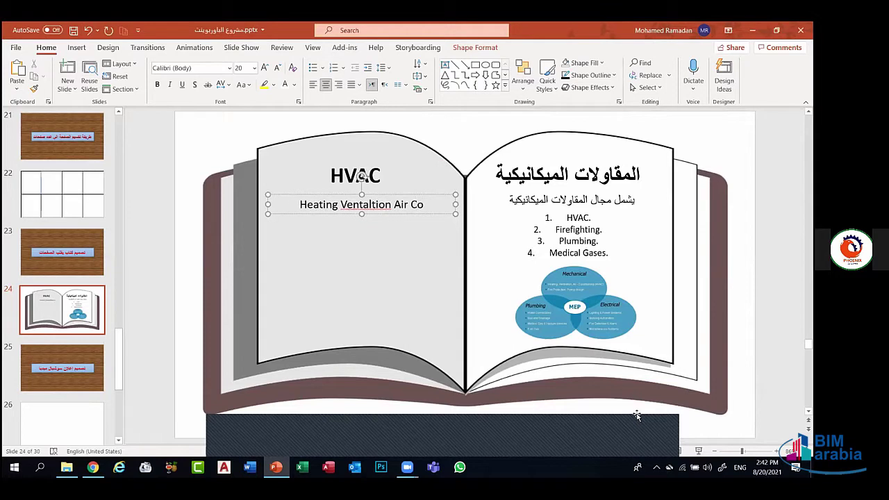
pyautogui.write('nditioning')
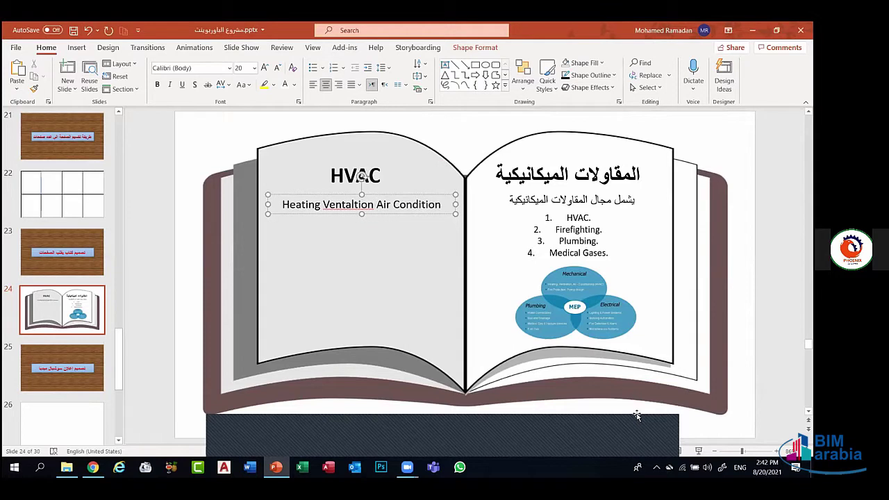
pyautogui.click(407, 312)
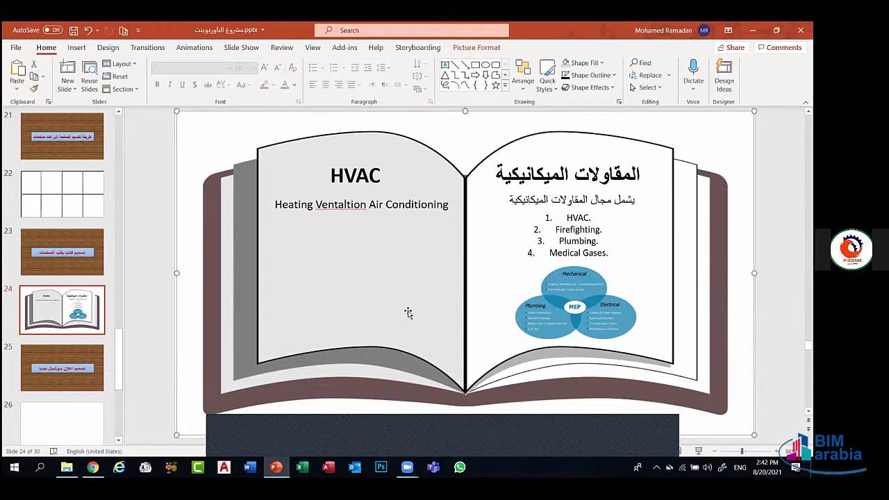
pyautogui.click(338, 206)
pyautogui.rightClick(340, 206)
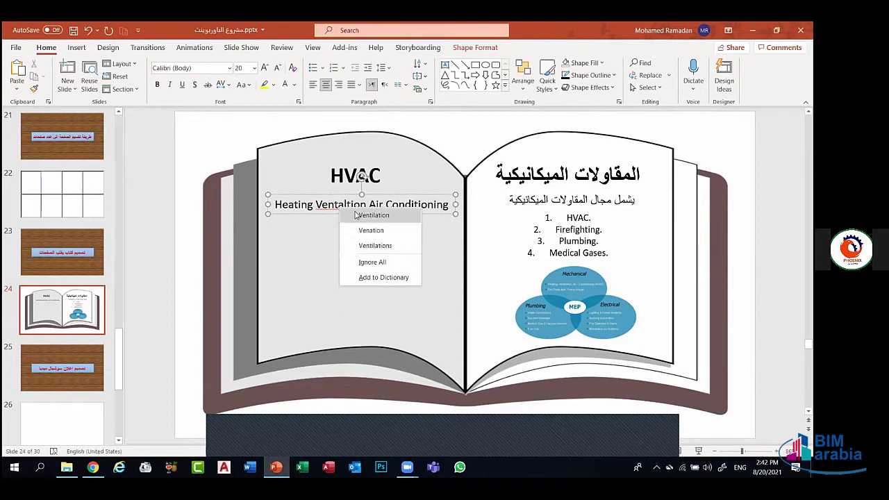
pyautogui.click(373, 215)
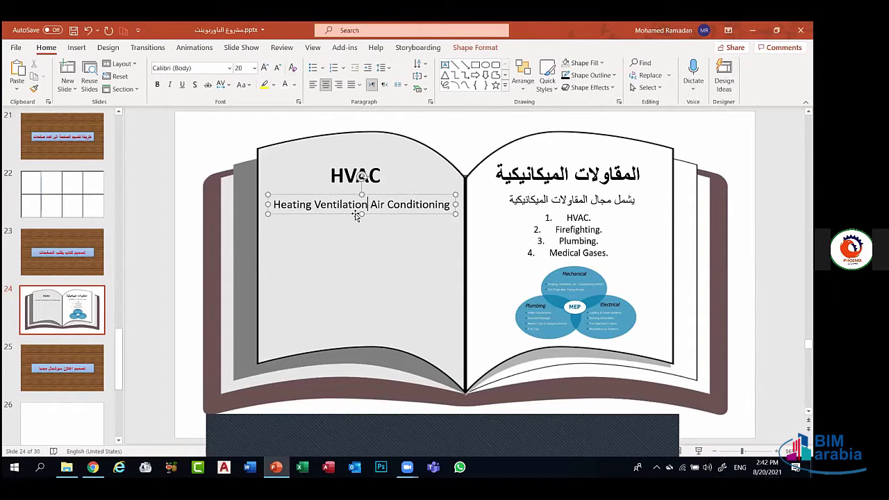
# Fine-tune the subtitle box's position just beneath the HVAC heading
pyautogui.moveTo(384, 215); pyautogui.dragTo(385, 221)
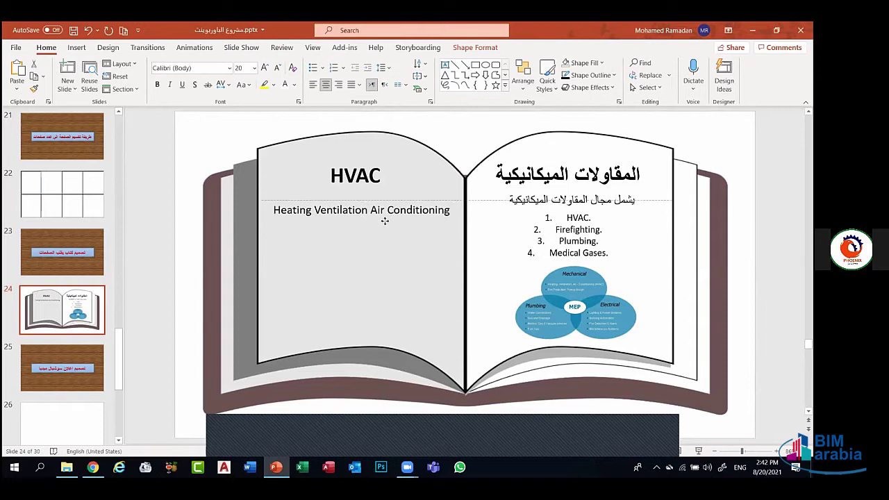
pyautogui.click(387, 264)
pyautogui.click(387, 213)
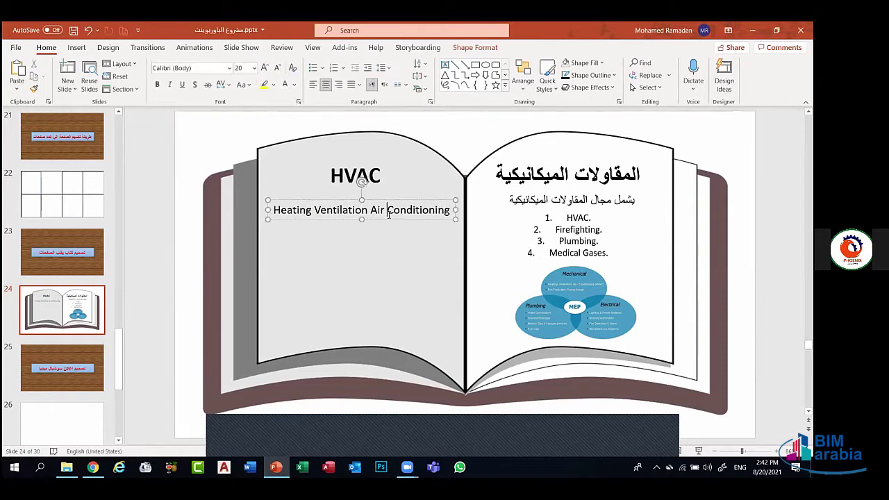
pyautogui.click(398, 223)
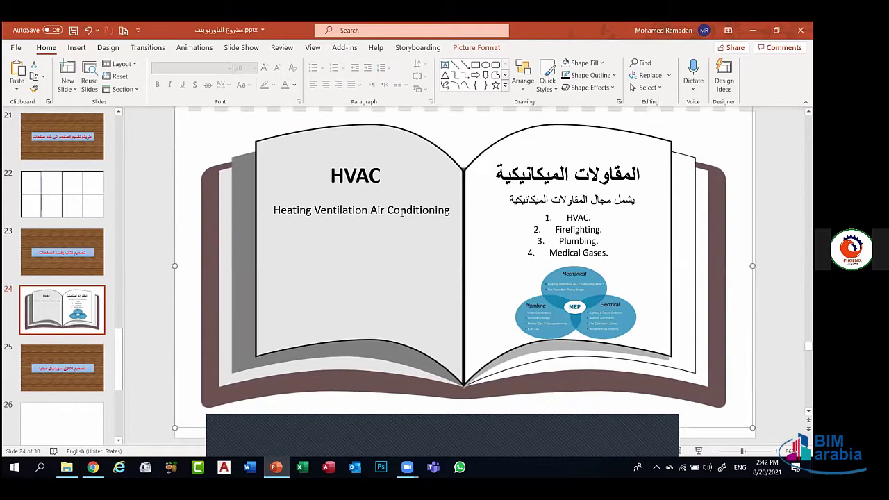
pyautogui.click(408, 213)
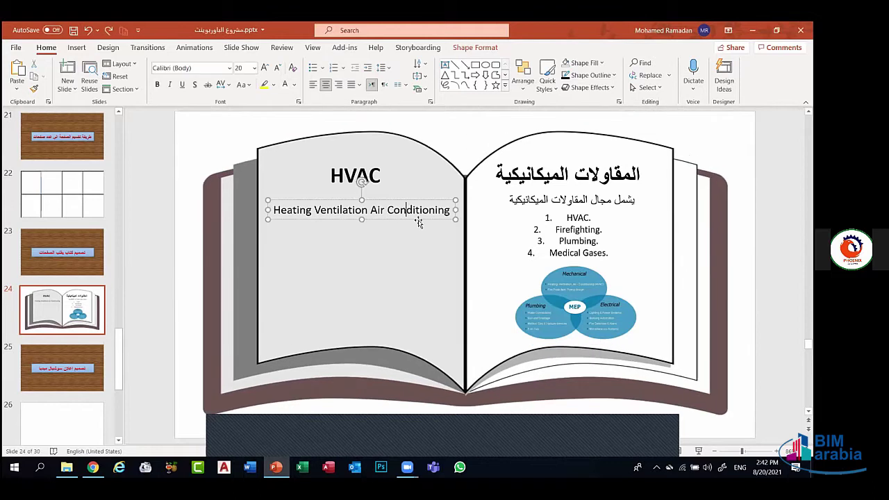
pyautogui.moveTo(419, 223); pyautogui.dragTo(415, 217)
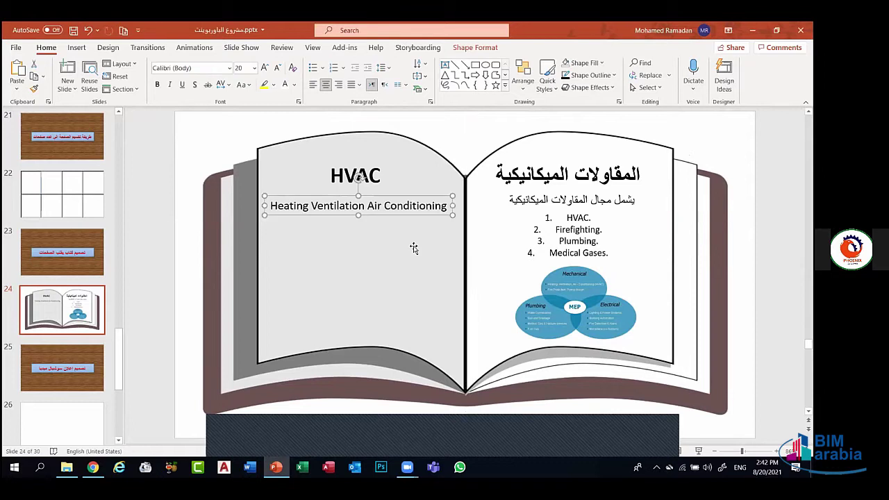
pyautogui.click(415, 248)
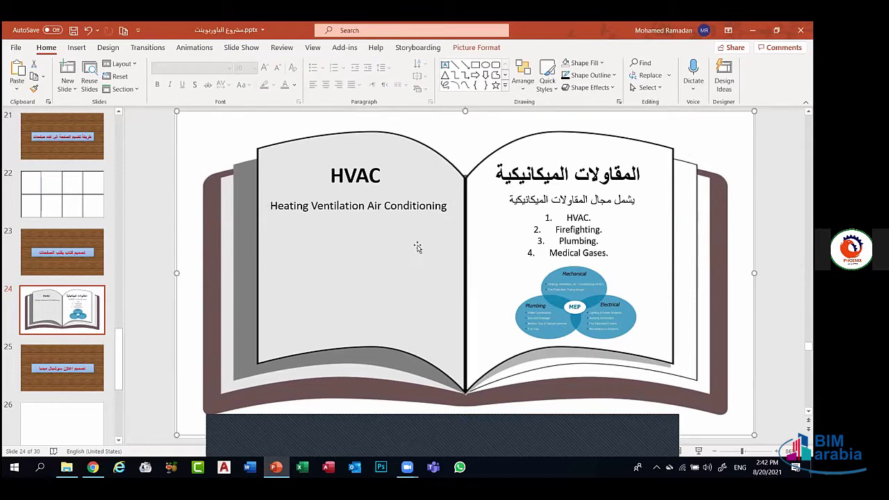
pyautogui.click(98, 466)
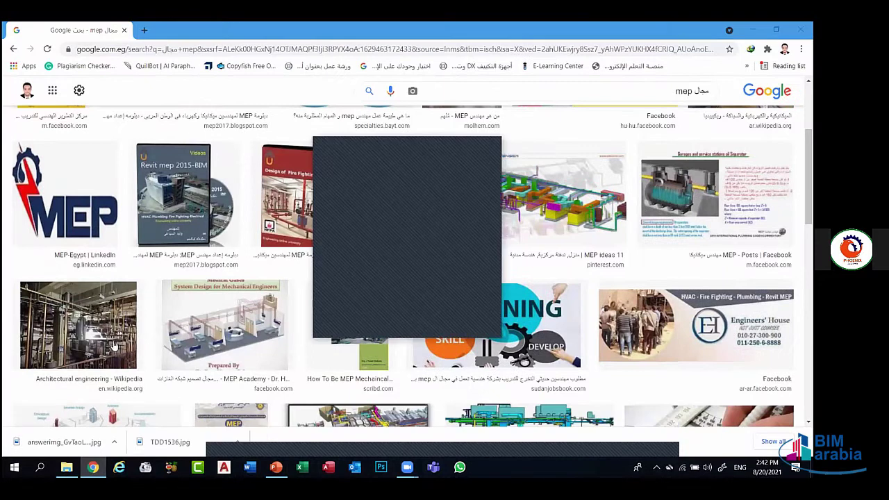
# Change the Google Images search from 'مجال mep' to 'مجال HVAC'
pyautogui.scroll(3, 497, 291)
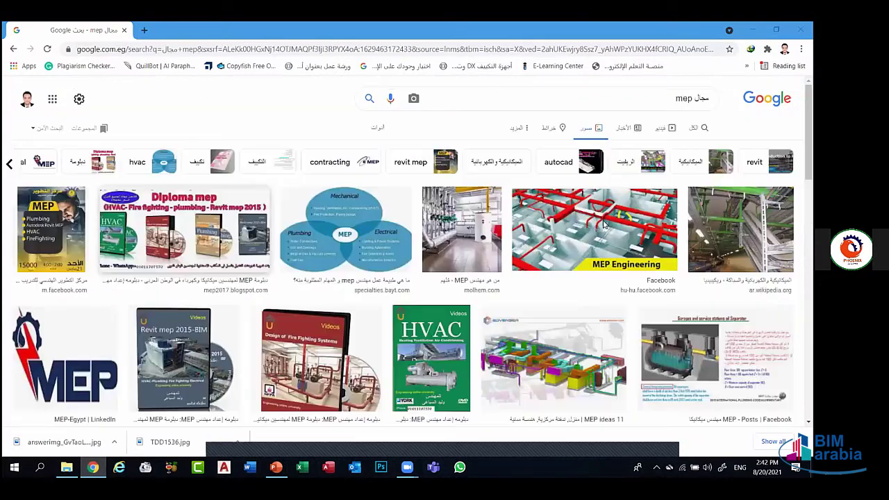
pyautogui.scroll(-3, 521, 226)
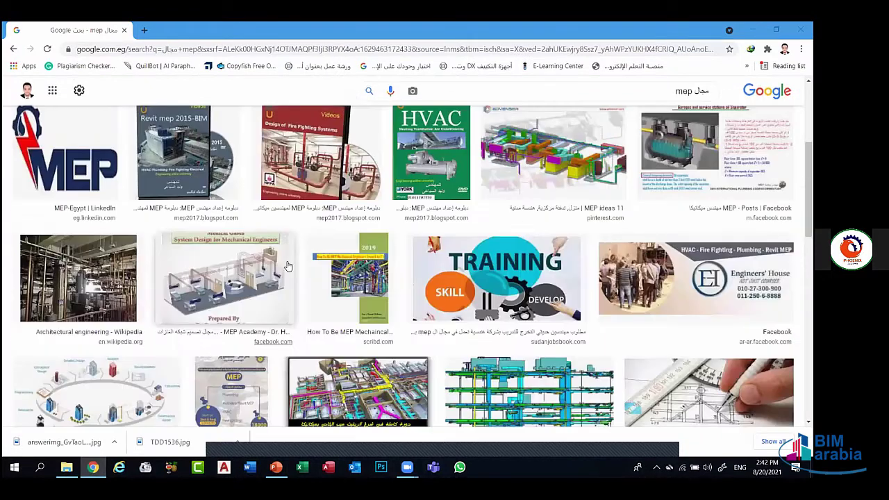
pyautogui.scroll(-3, 289, 250)
pyautogui.scroll(-2, 702, 113)
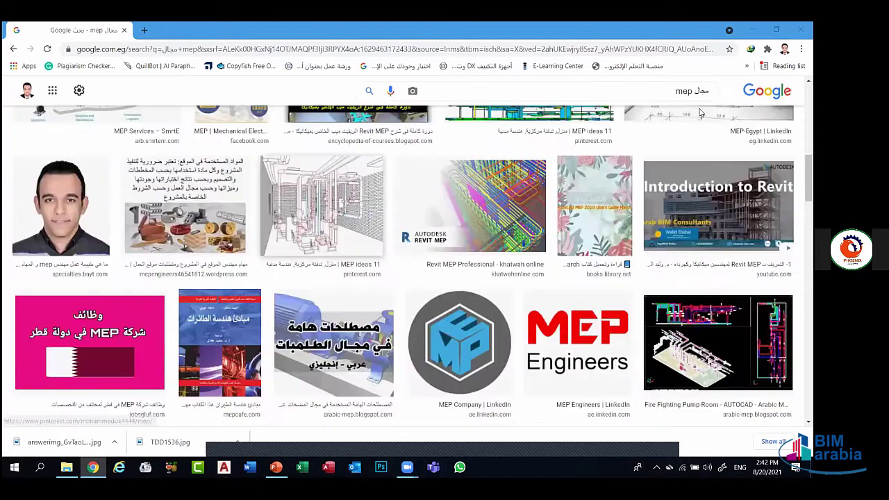
pyautogui.scroll(10, 690, 113)
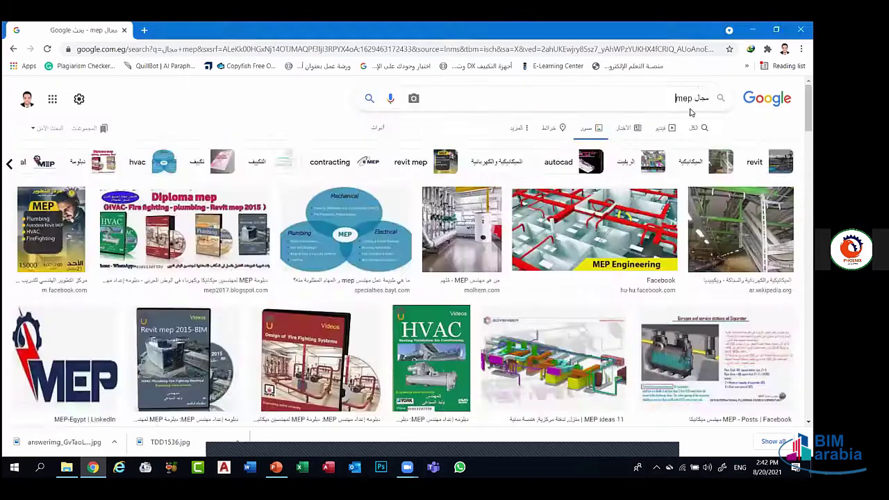
pyautogui.doubleClick(690, 112)
pyautogui.write('HVAC')
pyautogui.press('Return')
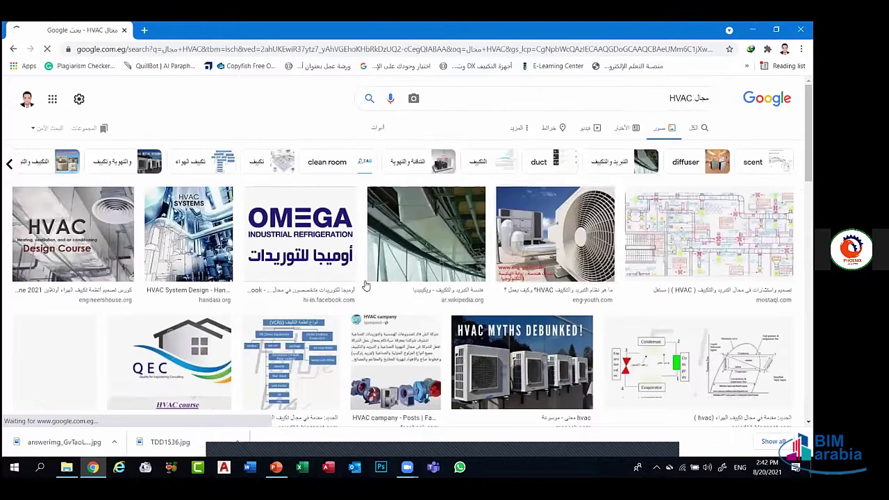
# Browse the HVAC results and preview a duct fan photo
pyautogui.scroll(-1, 278, 326)
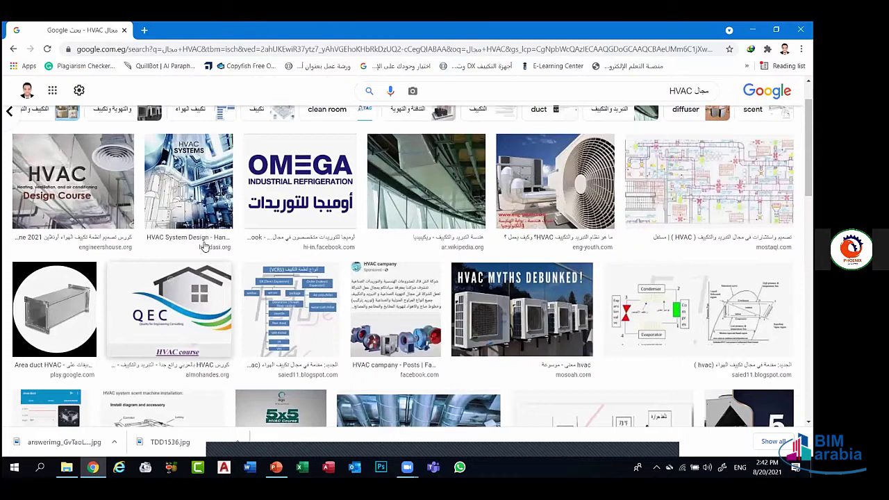
pyautogui.scroll(-3, 202, 250)
pyautogui.scroll(-3, 400, 264)
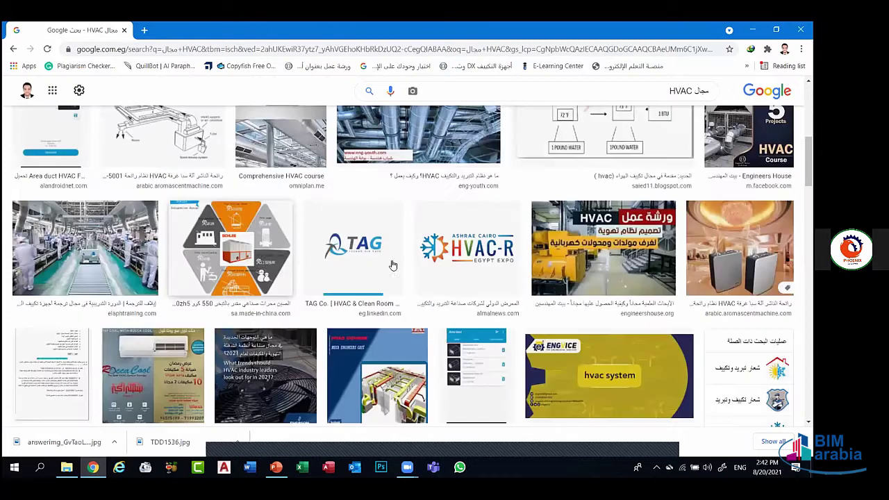
pyautogui.scroll(-2, 487, 293)
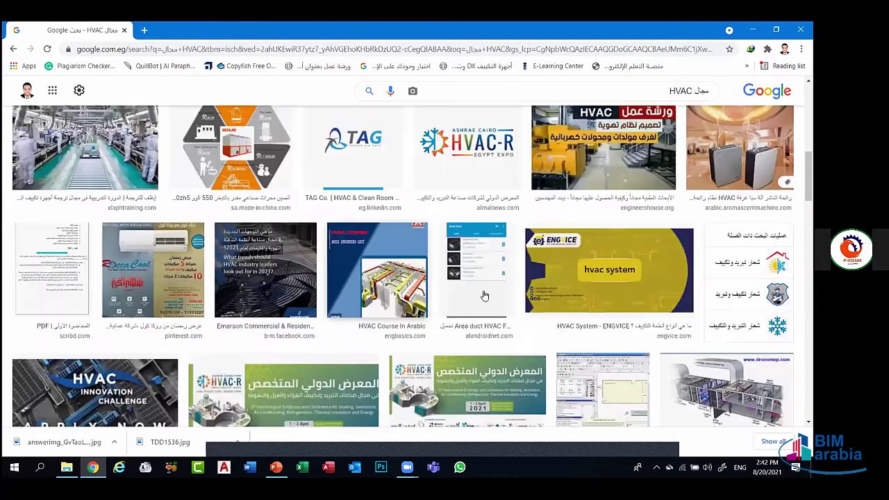
pyautogui.scroll(-3, 485, 296)
pyautogui.scroll(-3, 547, 282)
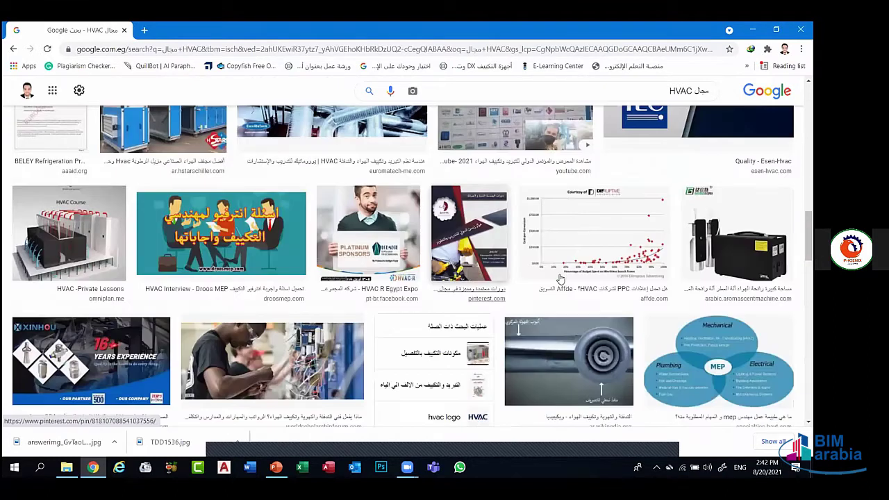
pyautogui.scroll(10, 174, 300)
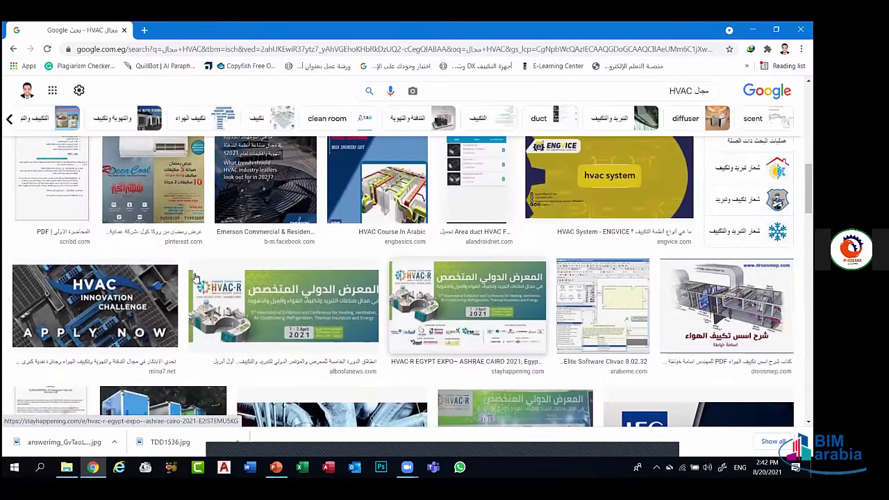
pyautogui.scroll(5, 196, 278)
pyautogui.click(175, 195)
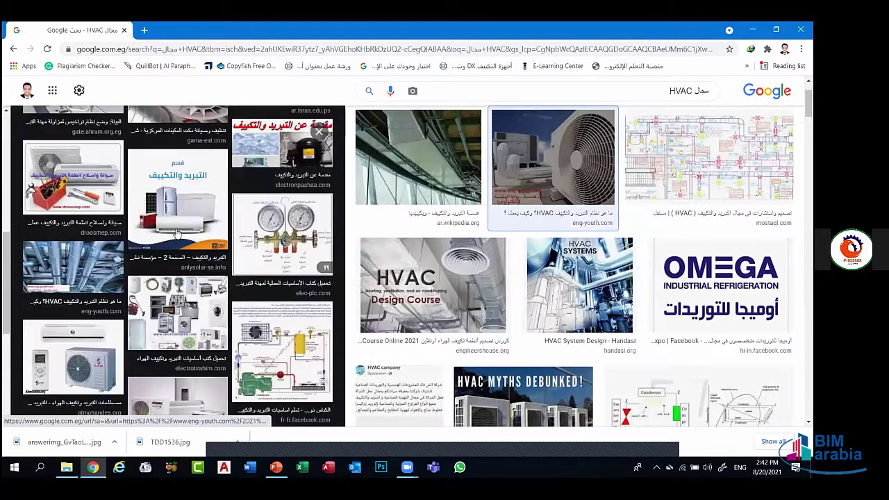
pyautogui.click(186, 233)
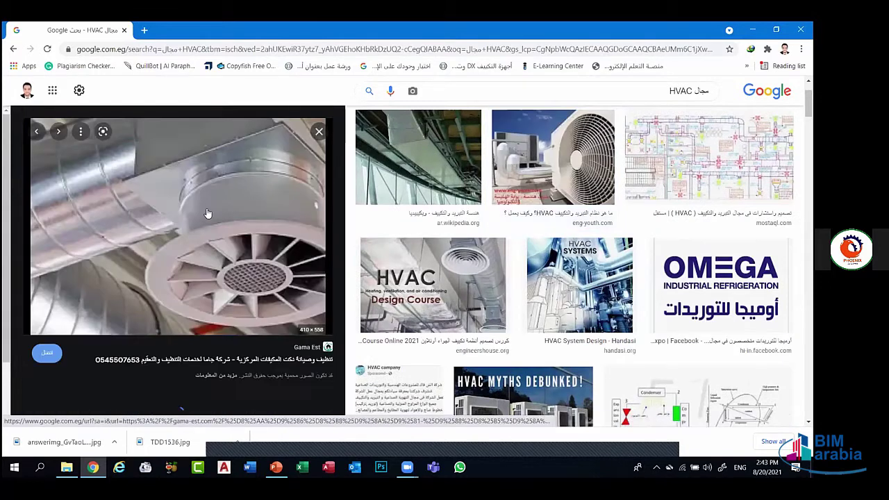
# Save the duct fan photo to the project folder under its default name
pyautogui.rightClick(167, 297)
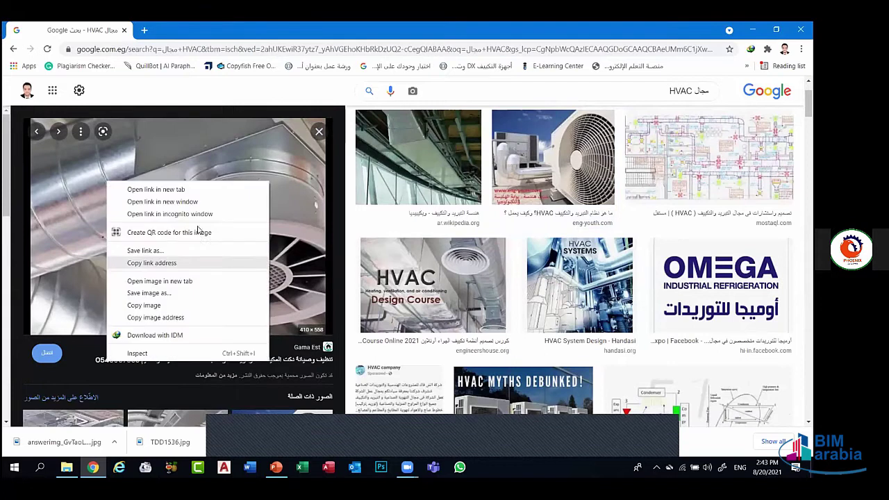
pyautogui.click(149, 292)
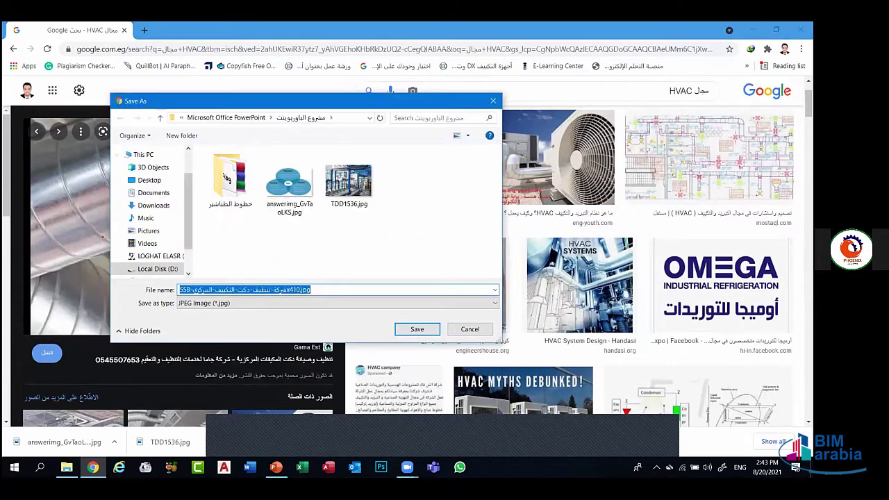
pyautogui.press('Return')
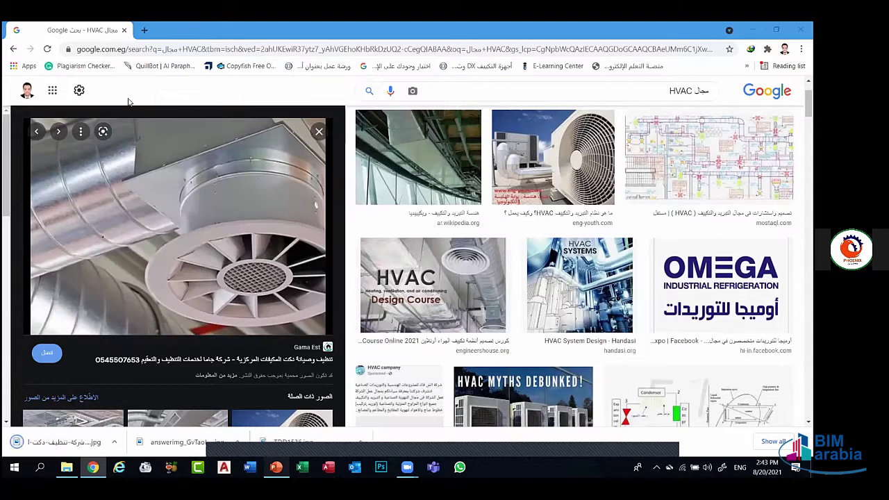
pyautogui.hotkey('alt', 'Tab')
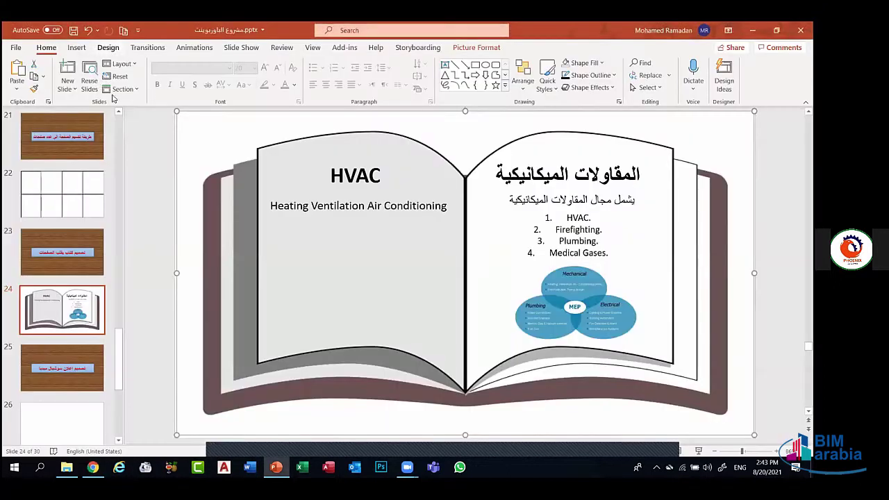
# Insert the saved duct photo and size it to 2.34" × 3.18" beneath the HVAC subtitle
pyautogui.click(76, 48)
pyautogui.click(100, 76)
pyautogui.click(121, 118)
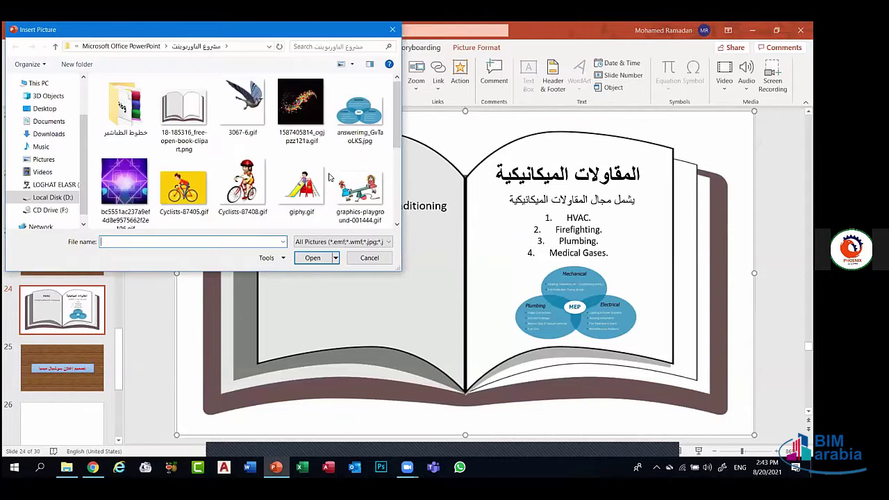
pyautogui.scroll(-5, 330, 178)
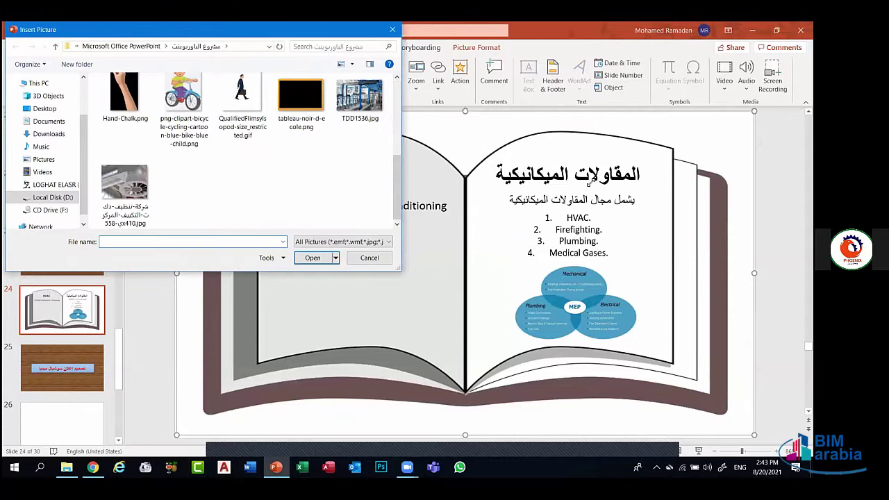
pyautogui.doubleClick(125, 182)
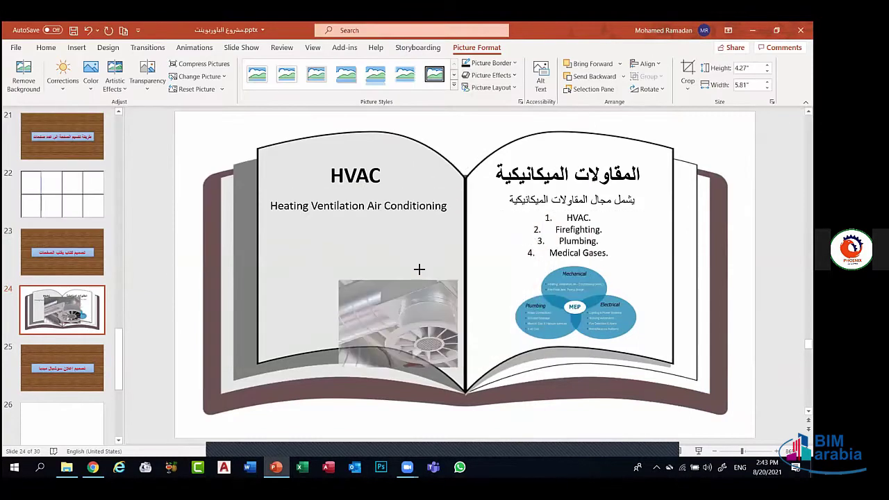
pyautogui.moveTo(389, 292); pyautogui.dragTo(365, 273)
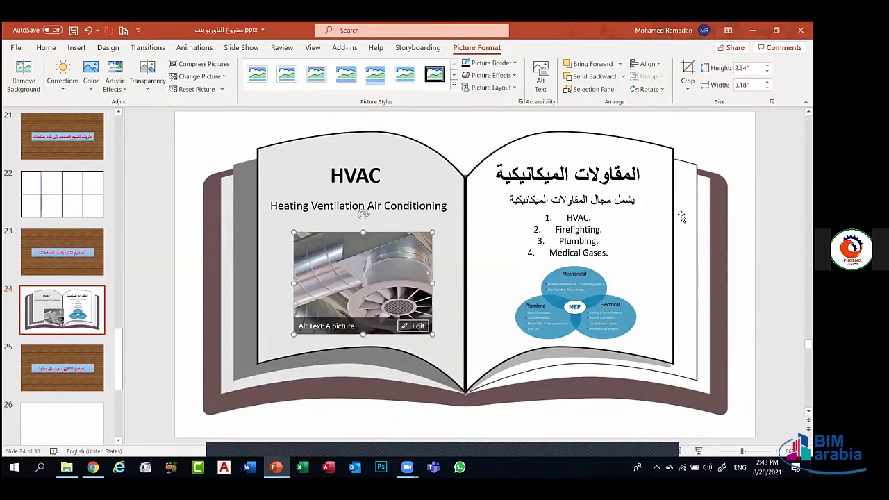
pyautogui.click(390, 441)
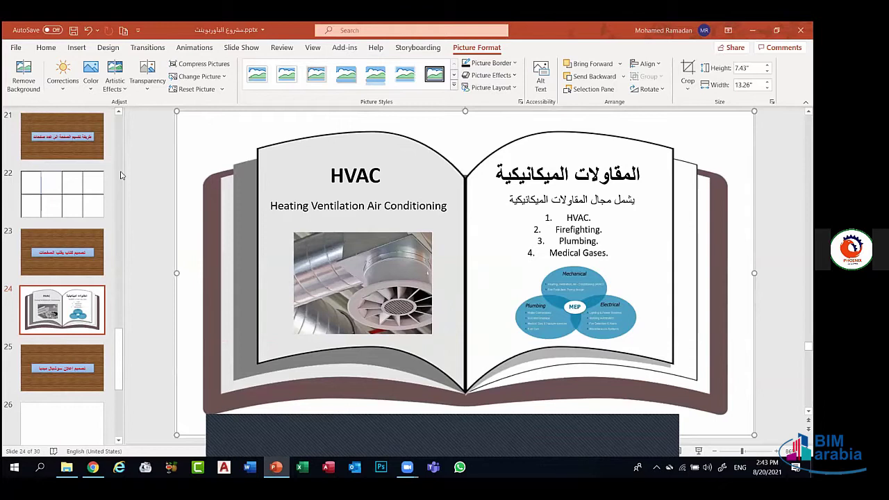
pyautogui.click(78, 321)
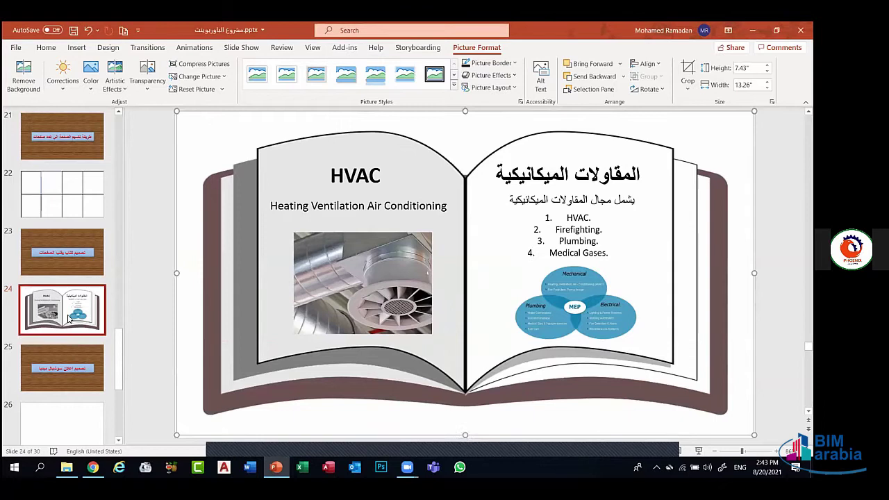
# Duplicate slide 24, retitle the right page 'Fire Fighting' and delete its numbered list
pyautogui.rightClick(69, 319)
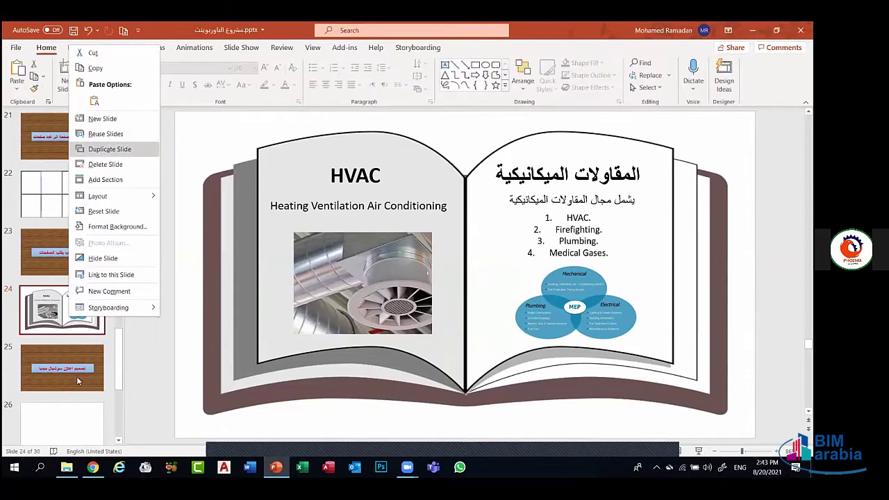
pyautogui.press('Return')
pyautogui.click(581, 231)
pyautogui.click(585, 174)
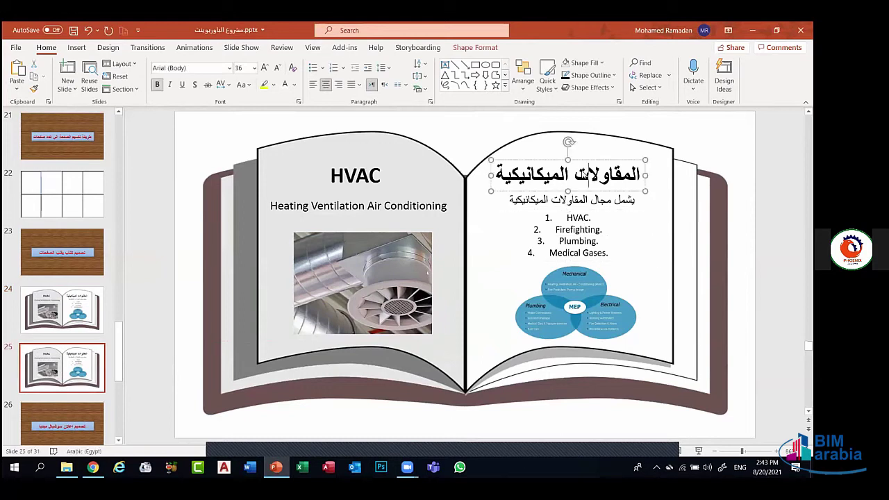
pyautogui.tripleClick(586, 175)
pyautogui.write('F')
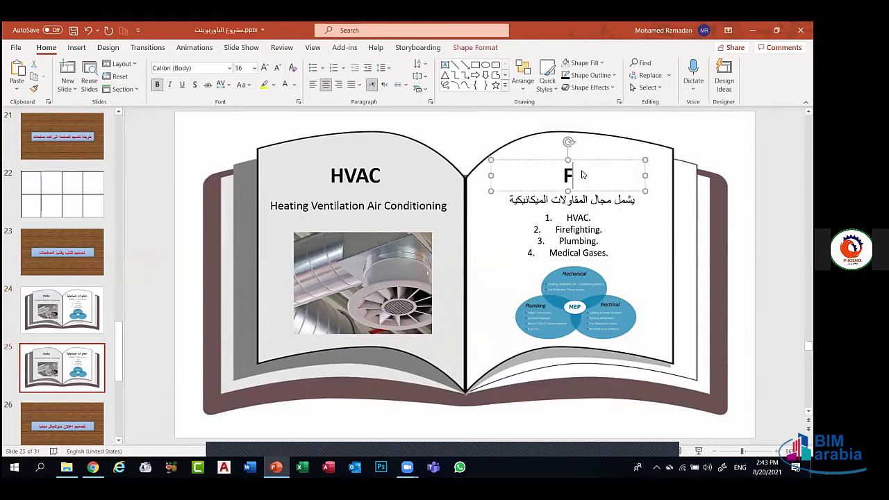
pyautogui.write('ire Fighting')
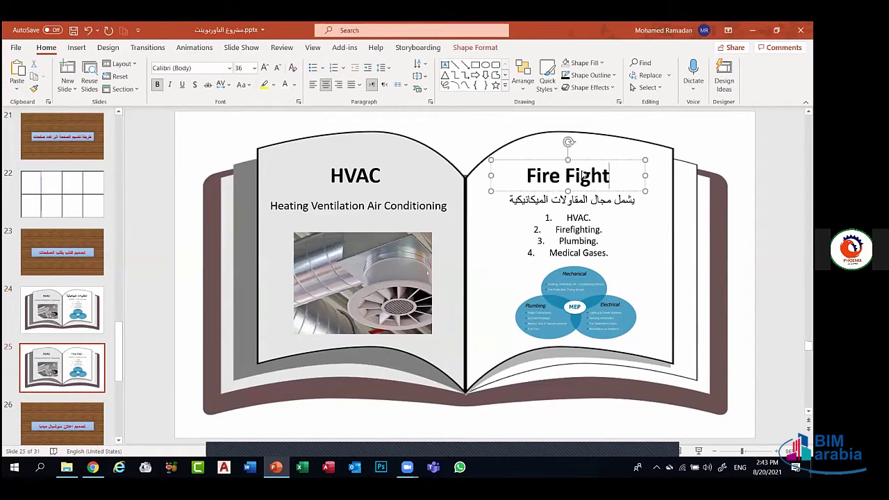
pyautogui.click(609, 244)
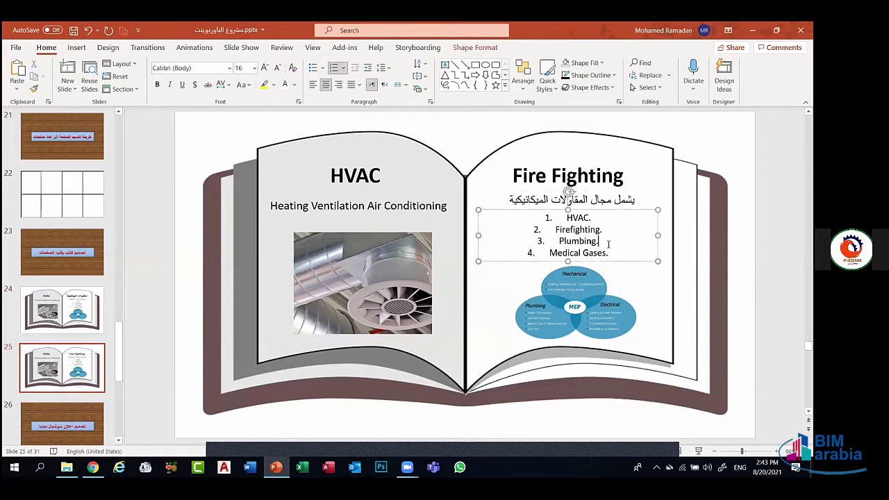
pyautogui.click(616, 260)
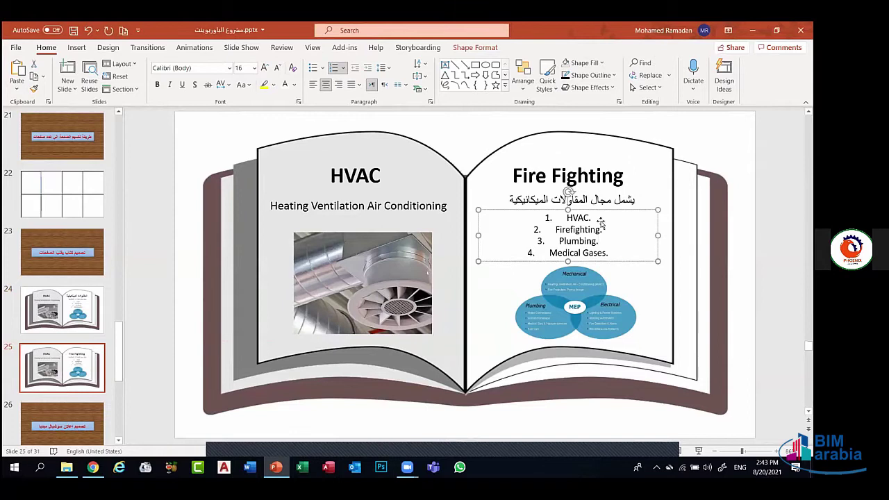
pyautogui.press('Delete')
# Replace the right page's old subtitle with the Arabic text مجال الحرائق
pyautogui.click(591, 200)
pyautogui.doubleClick(591, 200)
pyautogui.tripleClick(592, 201)
pyautogui.doubleClick(592, 201)
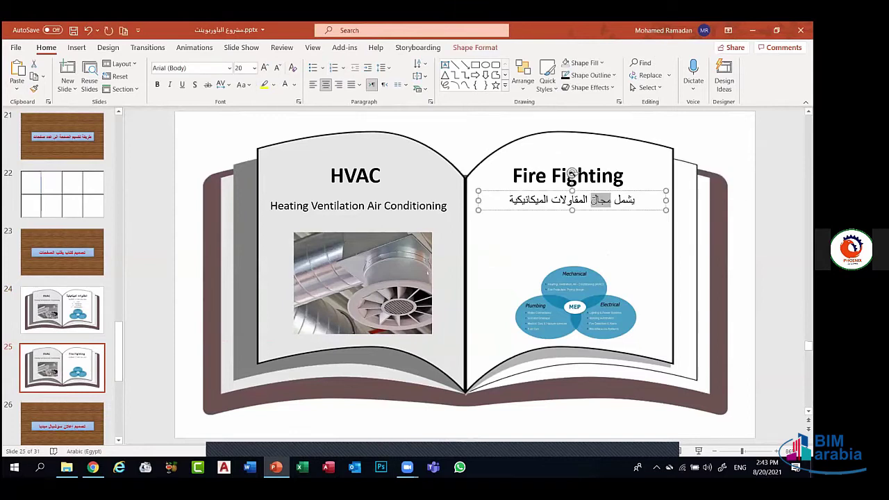
pyautogui.tripleClick(592, 203)
pyautogui.press('Delete')
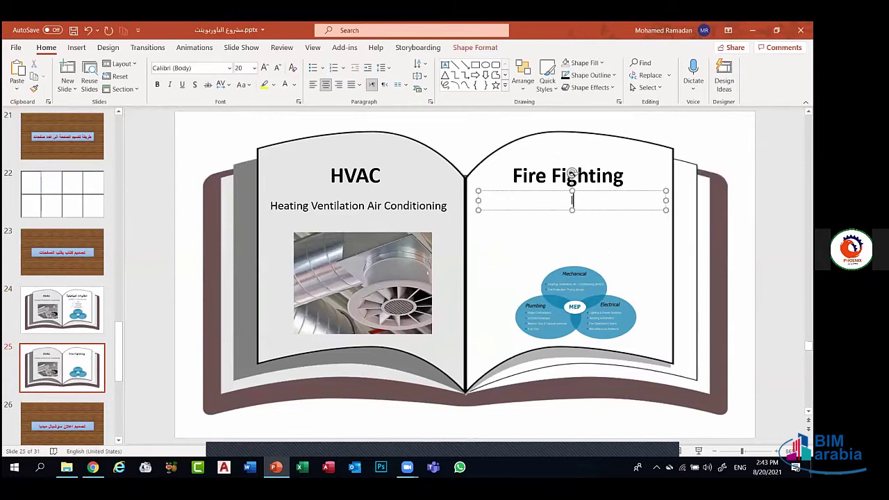
pyautogui.hotkey('alt', 'shift')
pyautogui.write('مجال')
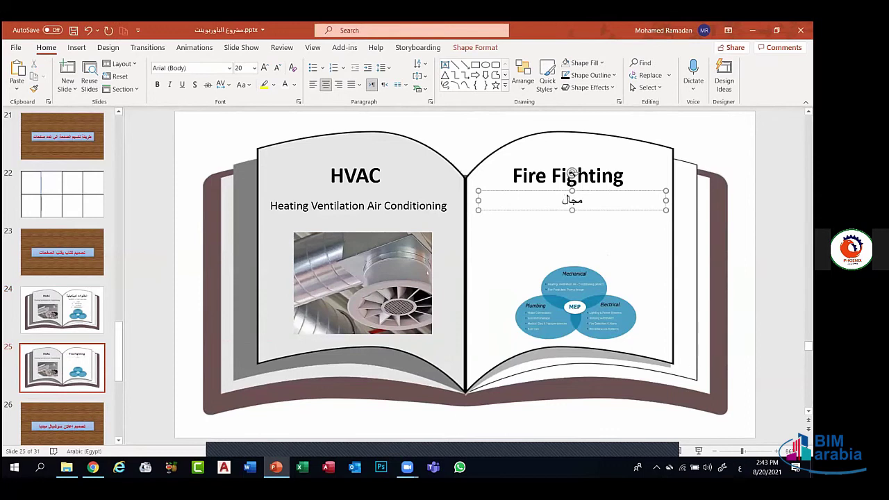
pyautogui.write(' الحرائق')
# Change the left page heading from HVAC to 'Plumbing'
pyautogui.moveTo(564, 215); pyautogui.dragTo(565, 221)
pyautogui.click(362, 176)
pyautogui.doubleClick(372, 179)
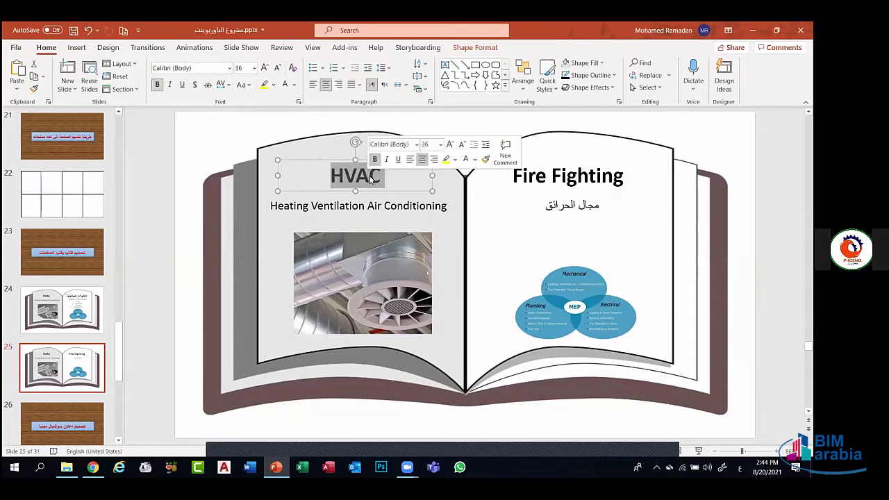
pyautogui.write('ت')
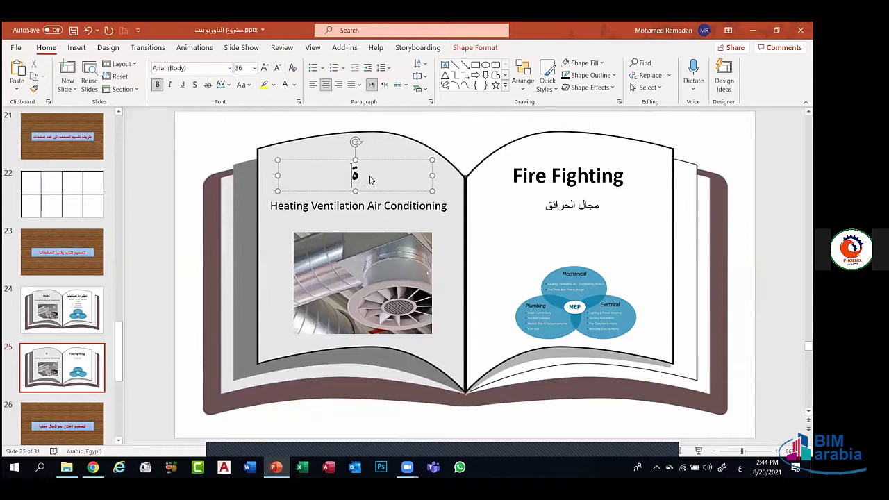
pyautogui.press('BackSpace')
pyautogui.write('p')
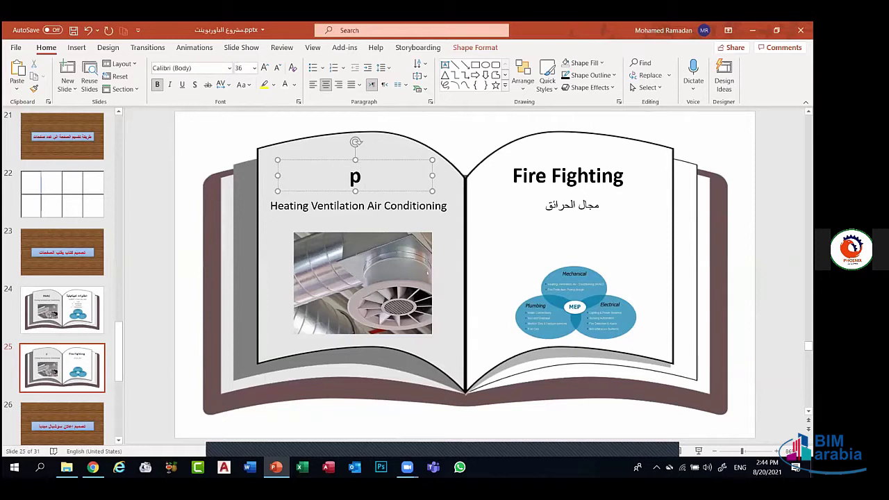
pyautogui.write('LU')
pyautogui.press('BackSpace')
pyautogui.press('BackSpace')
pyautogui.press('BackSpace')
pyautogui.write('Plumbing')
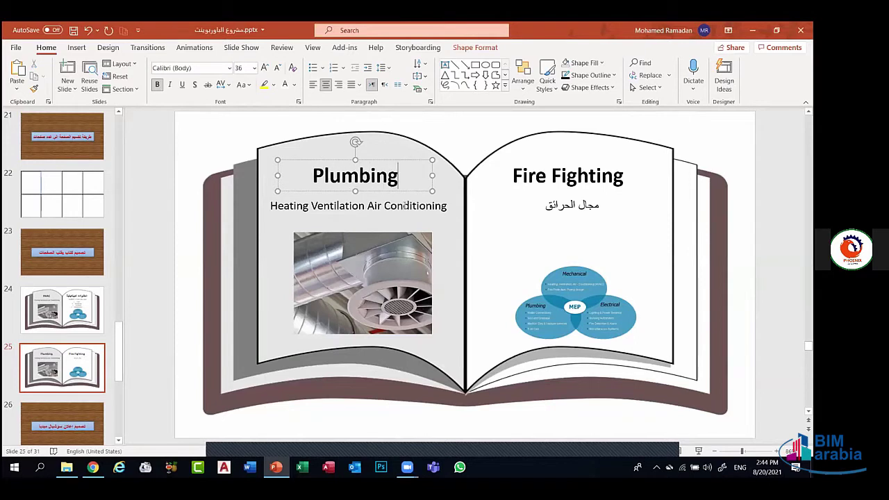
# Replace the 'Heating Ventilation Air Conditioning' subtitle with the Arabic مجال أنظمة الصرف
pyautogui.tripleClick(407, 206)
pyautogui.press('BackSpace')
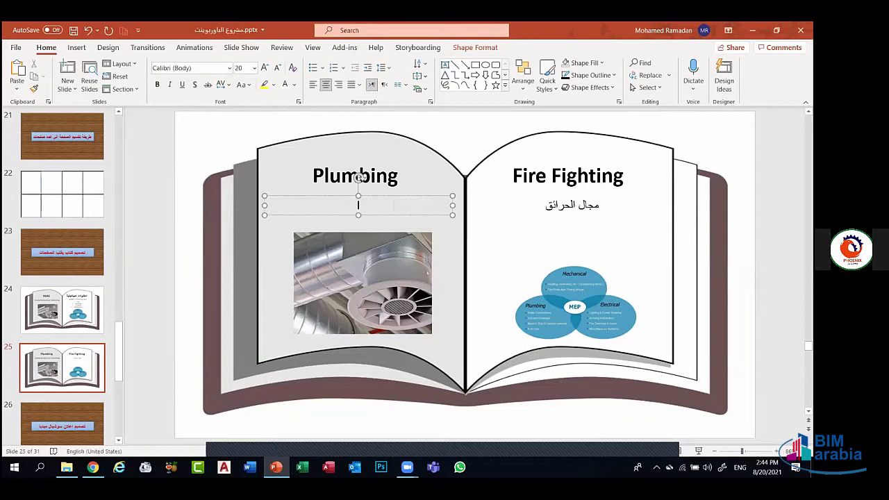
pyautogui.write('L[hg')
pyautogui.press('BackSpace')
pyautogui.press('BackSpace')
pyautogui.press('BackSpace')
pyautogui.press('BackSpace')
pyautogui.hotkey('alt', 'shift')
pyautogui.write('مجال')
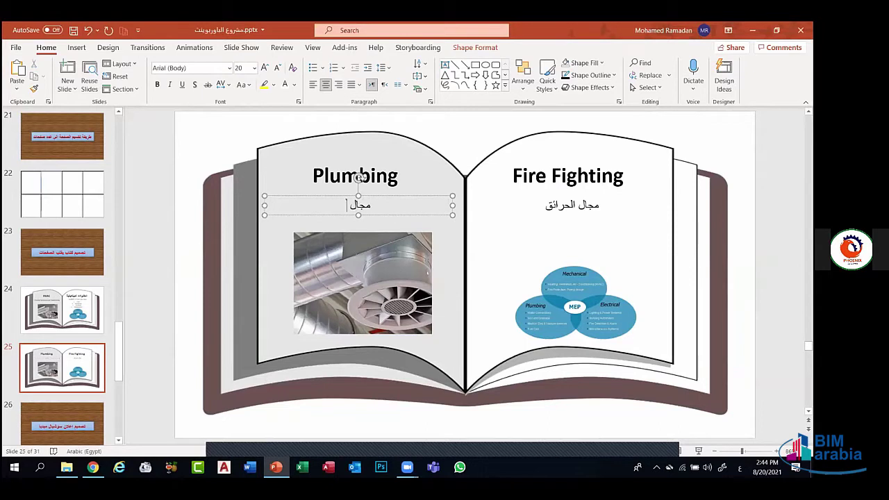
pyautogui.write(' أنظمة')
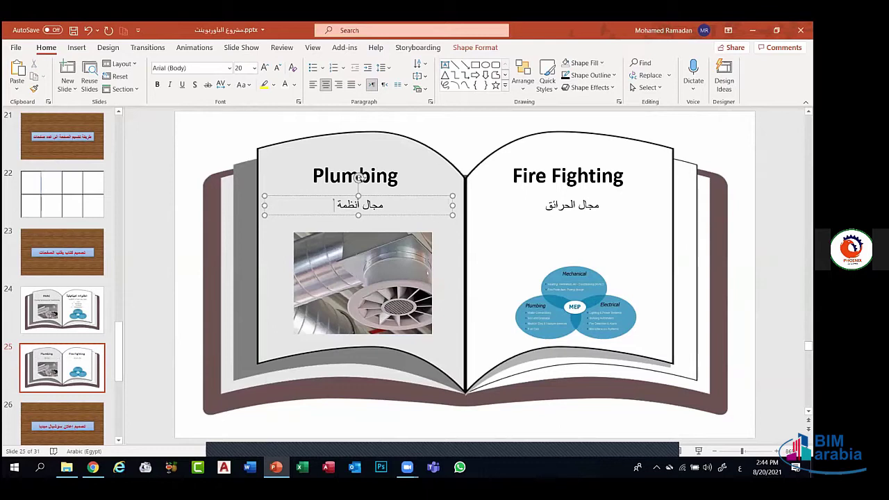
pyautogui.write(' الصرف ا')
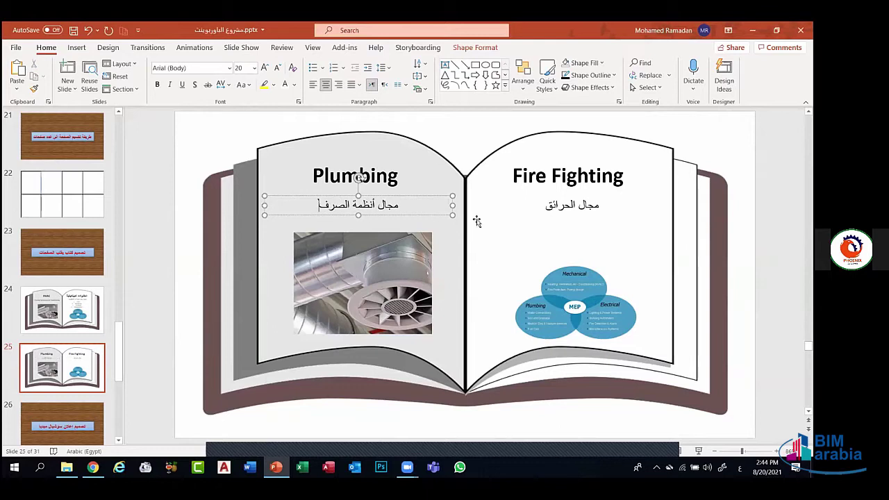
# Change the Fire Fighting subtitle to مجال أنظمة الحرائق
pyautogui.click(575, 205)
pyautogui.tripleClick(572, 206)
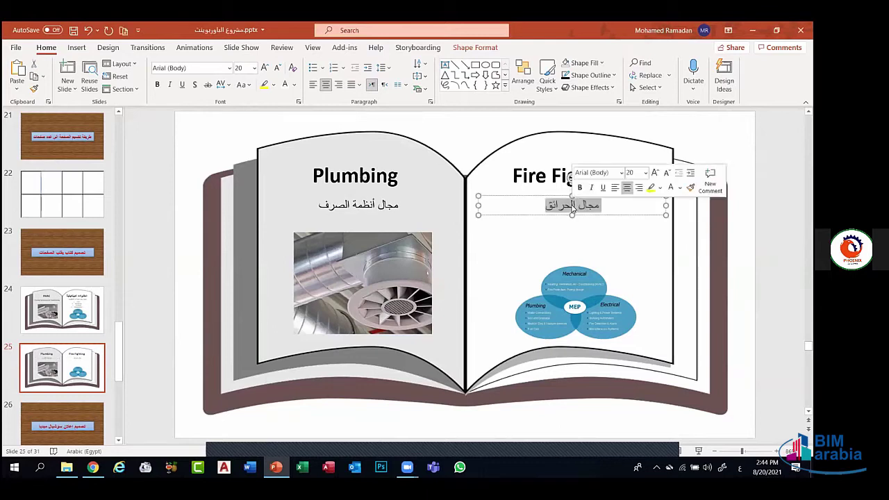
pyautogui.write('مجال أ')
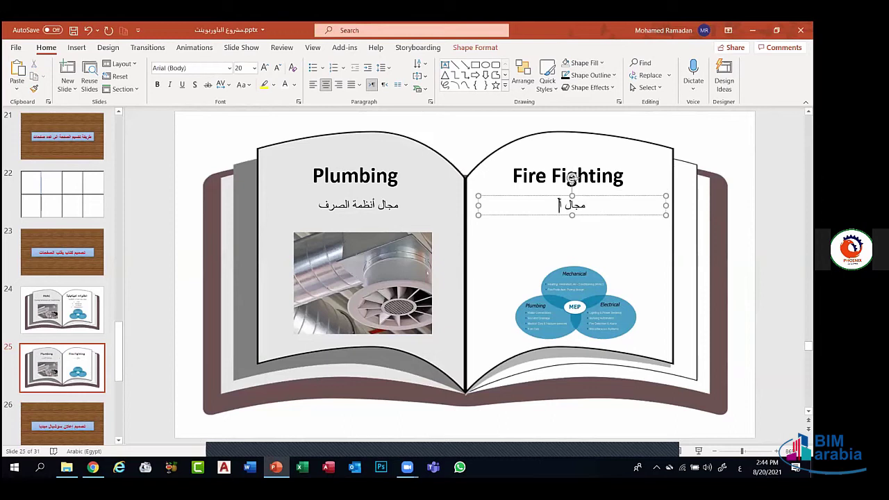
pyautogui.write('نظمة الحرائق')
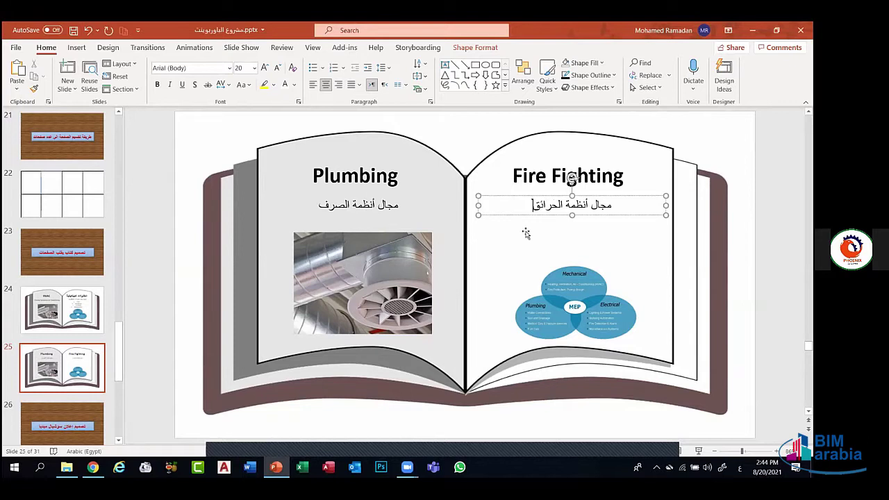
pyautogui.click(526, 234)
# Delete the MEP diagram and the duct photo from the slide
pyautogui.click(563, 294)
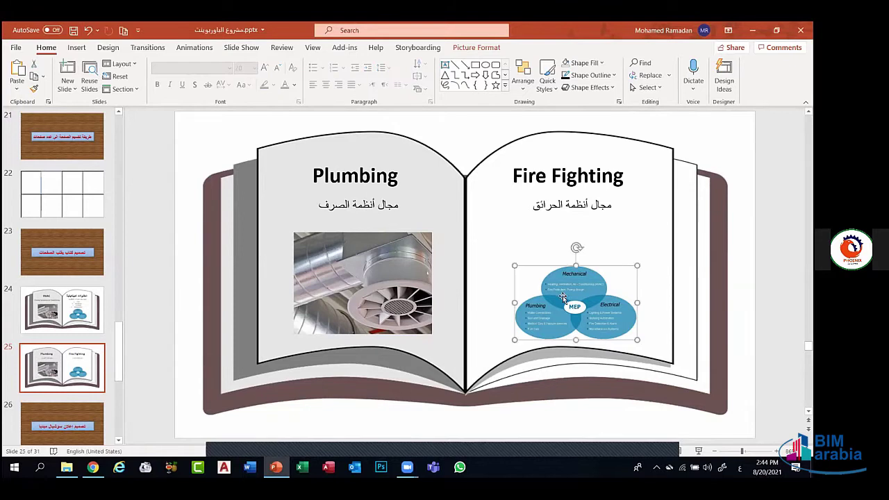
pyautogui.press('Delete')
pyautogui.click(393, 285)
pyautogui.press('Delete')
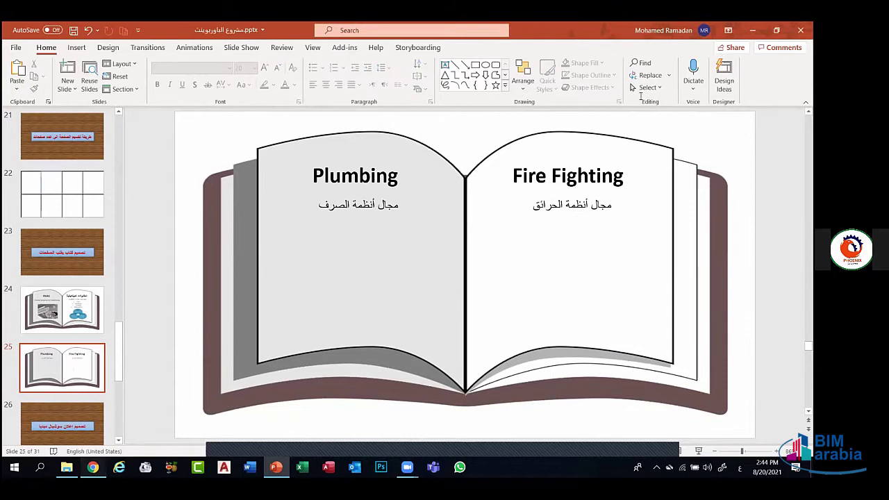
pyautogui.hotkey('alt', 'Tab')
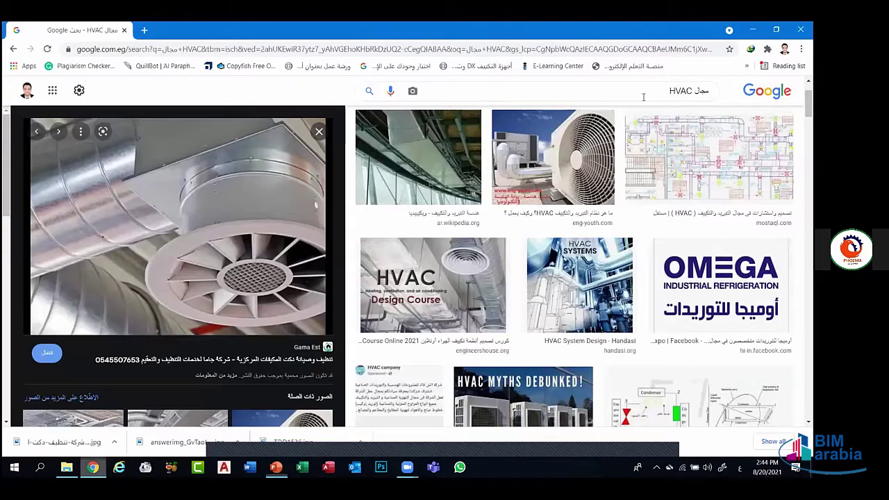
# Change the image search to 'مجال fIREFIGHTING'
pyautogui.click(643, 97)
pyautogui.press('BackSpace')
pyautogui.press('BackSpace')
pyautogui.press('BackSpace')
pyautogui.press('BackSpace')
pyautogui.write('س')
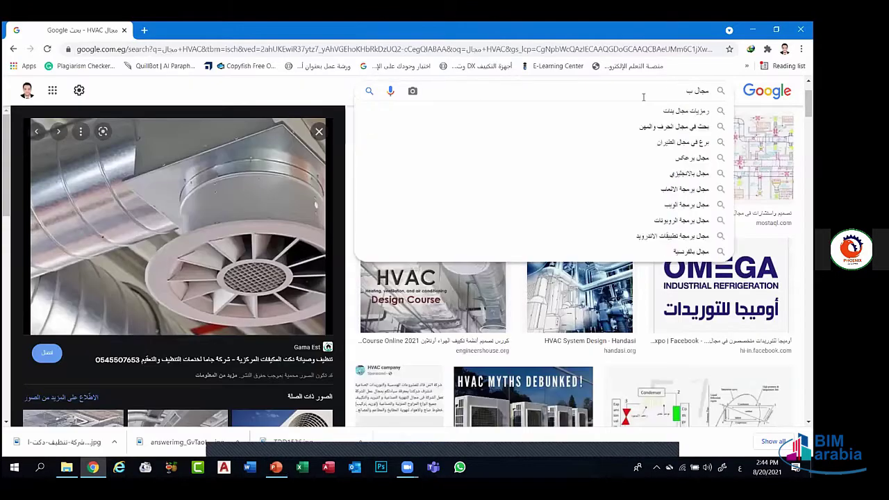
pyautogui.press('BackSpace')
pyautogui.write('ف')
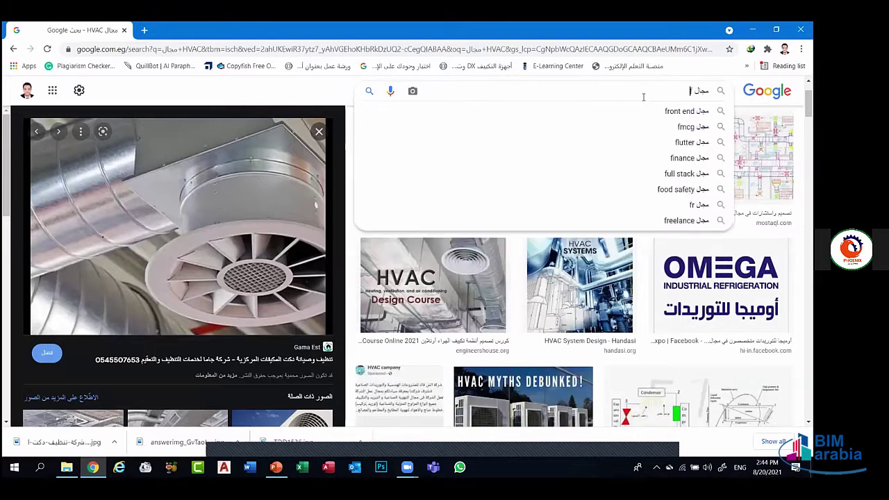
pyautogui.write('IRE')
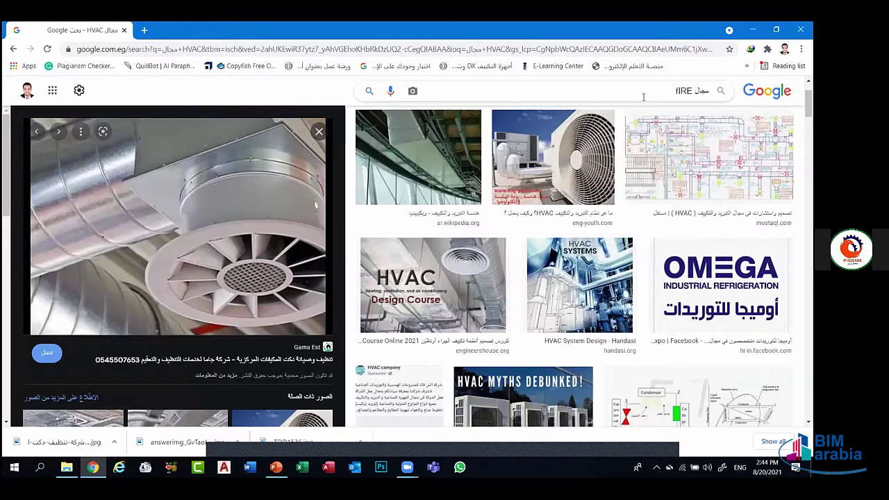
pyautogui.write('FIGHTING')
pyautogui.press('Return')
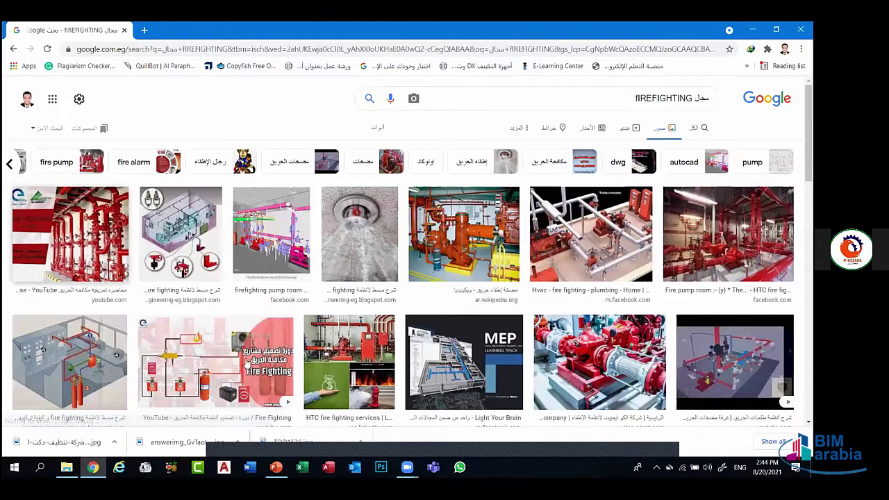
# Preview the red fire pump room photo and grab it for the slide
pyautogui.click(215, 227)
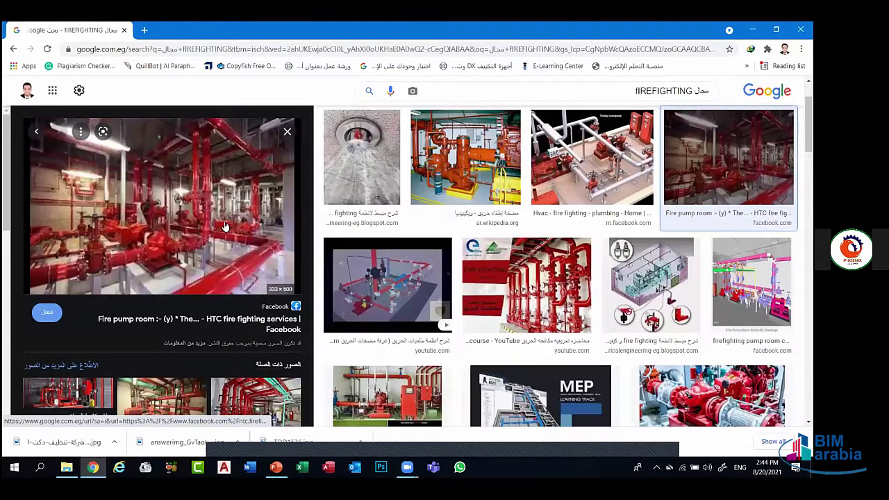
pyautogui.click(198, 375)
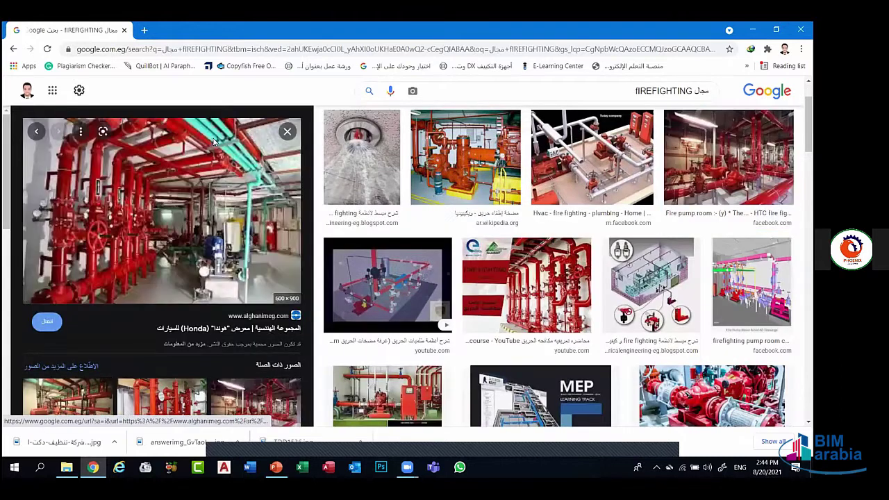
pyautogui.scroll(-2, 250, 247)
pyautogui.rightClick(208, 136)
pyautogui.click(326, 257)
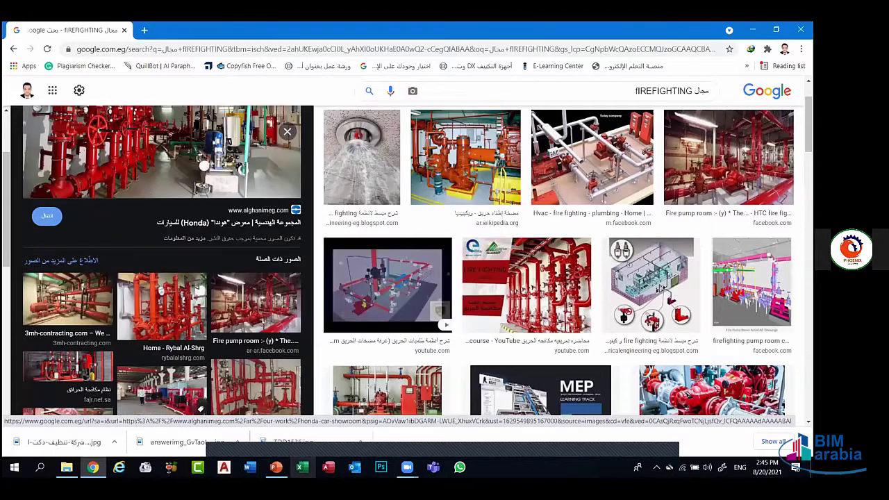
# Insert 13-big.jpg and resize it under the Fire Fighting subtitle
pyautogui.hotkey('alt', 'Tab')
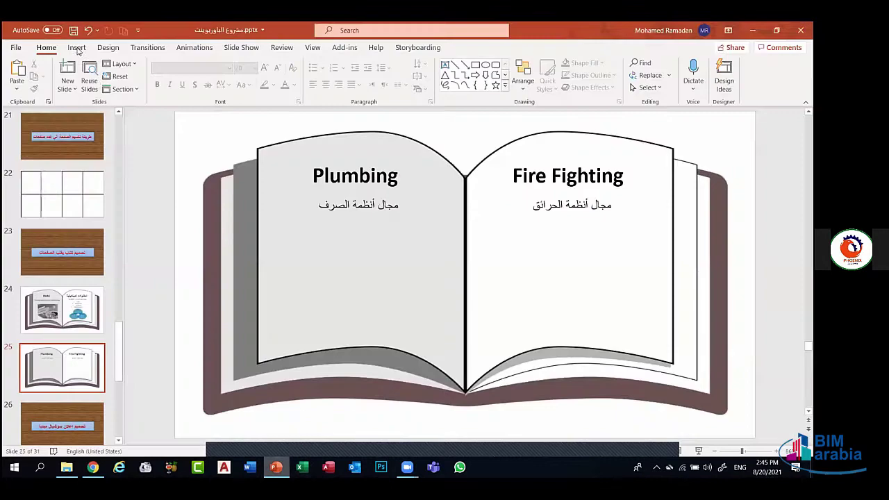
pyautogui.click(76, 48)
pyautogui.click(100, 75)
pyautogui.click(132, 119)
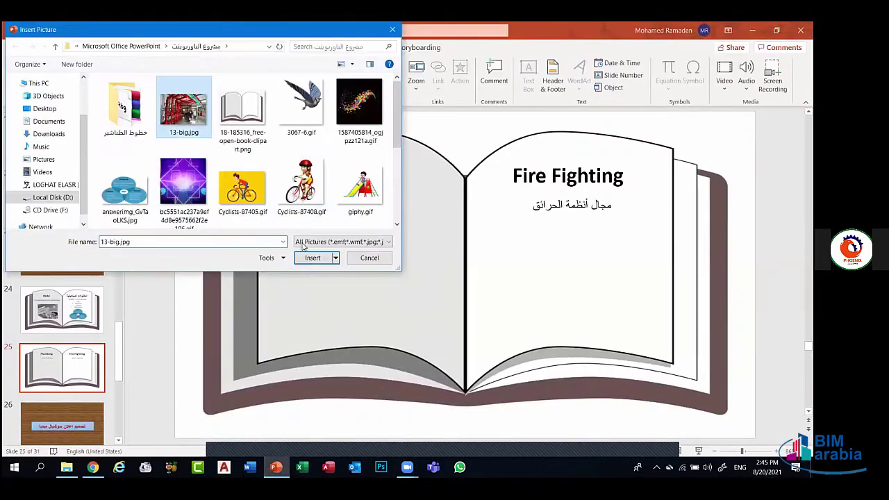
pyautogui.click(312, 258)
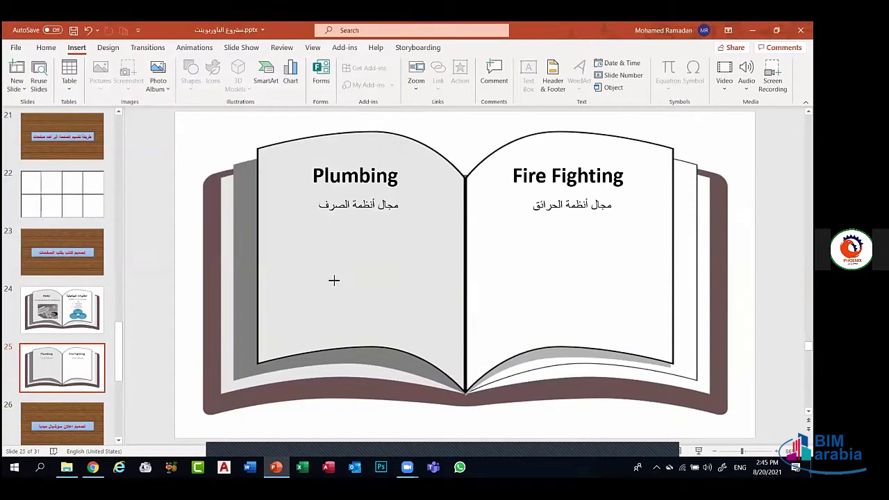
pyautogui.moveTo(673, 114); pyautogui.dragTo(449, 281)
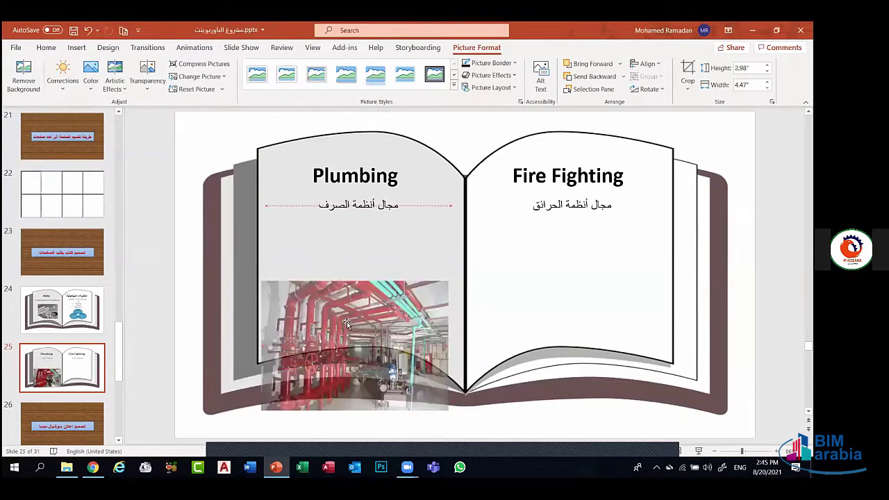
pyautogui.moveTo(346, 324); pyautogui.dragTo(608, 273)
pyautogui.click(423, 282)
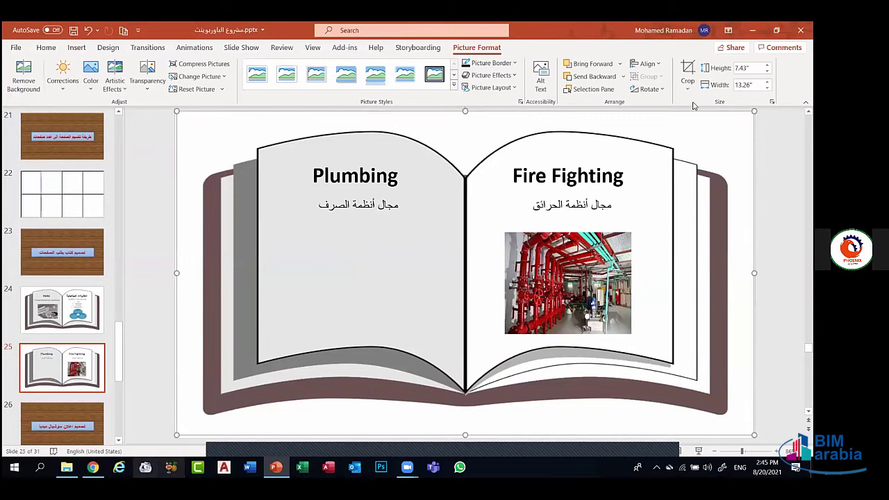
# Begin replacing the browser's search term with Plumbing
pyautogui.hotkey('alt', 'Tab')
pyautogui.hotkey('ctrl', 'BackSpace')
pyautogui.write('P')
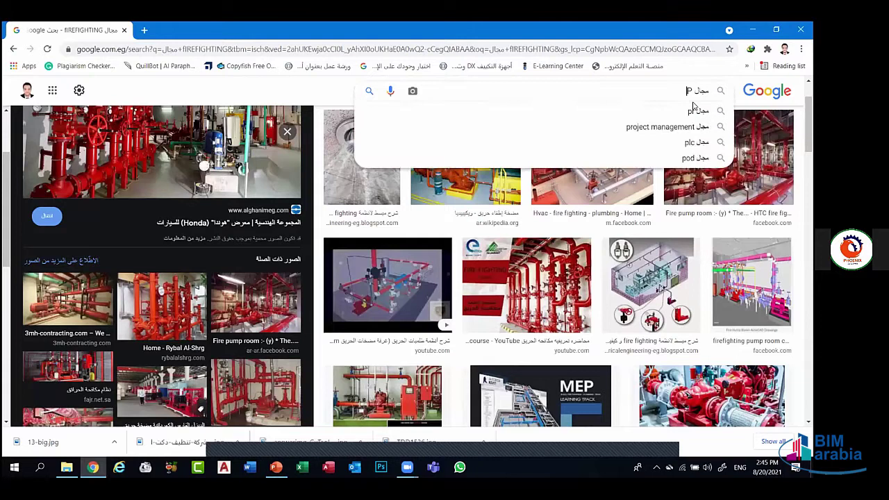
pyautogui.write('li')
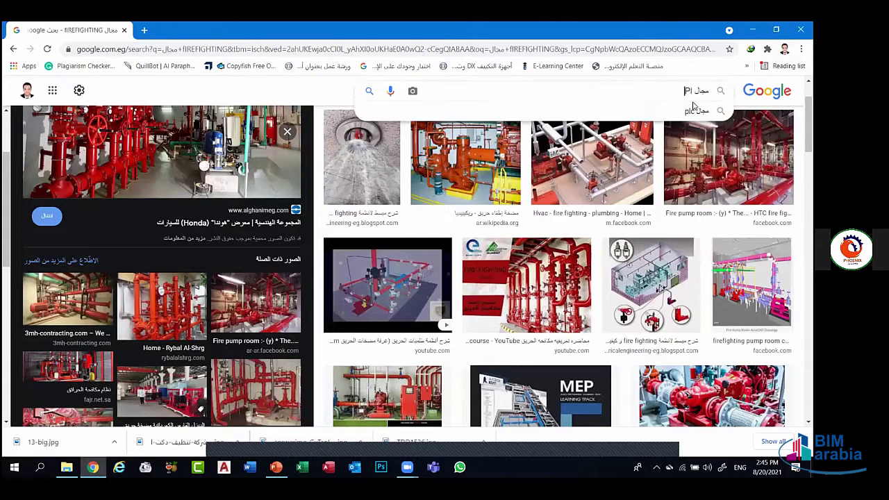
# Run the Google Images search for 'مجال Plumbing'
pyautogui.press('BackSpace')
pyautogui.write('umbing')
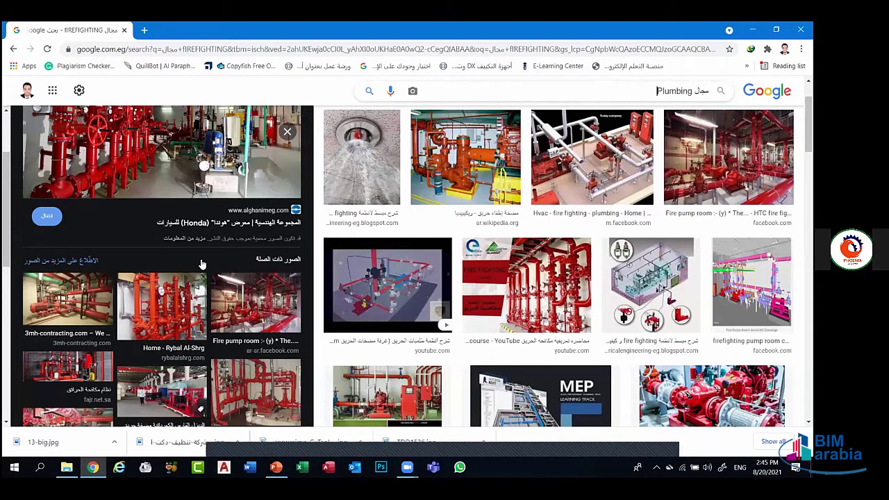
pyautogui.press('Return')
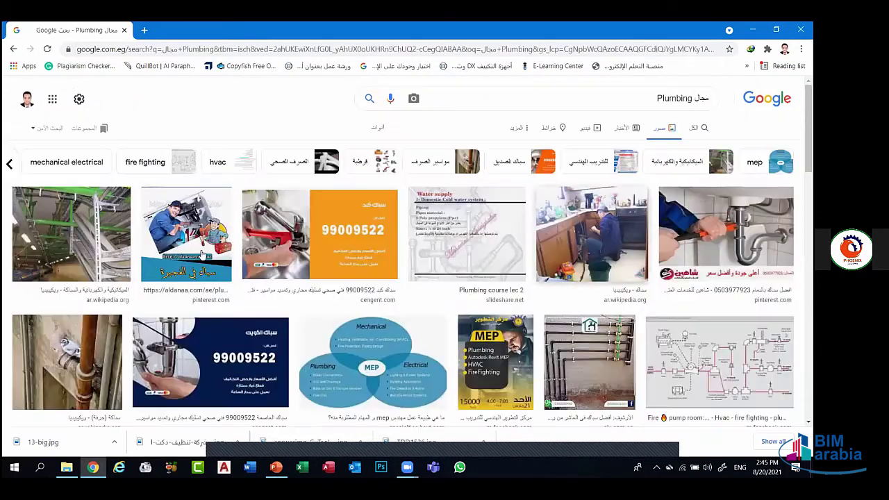
# Preview the Edulogy pipework photo and save it as mech_s_04.jpg
pyautogui.click(99, 235)
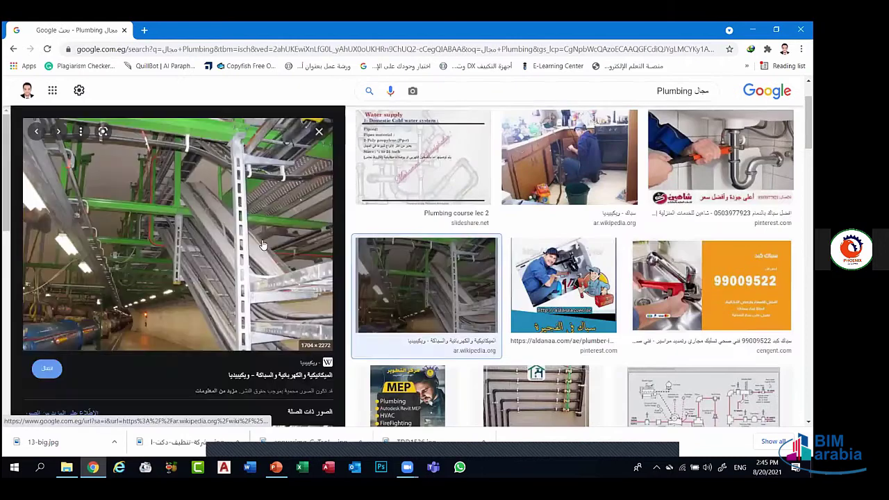
pyautogui.scroll(-3, 264, 244)
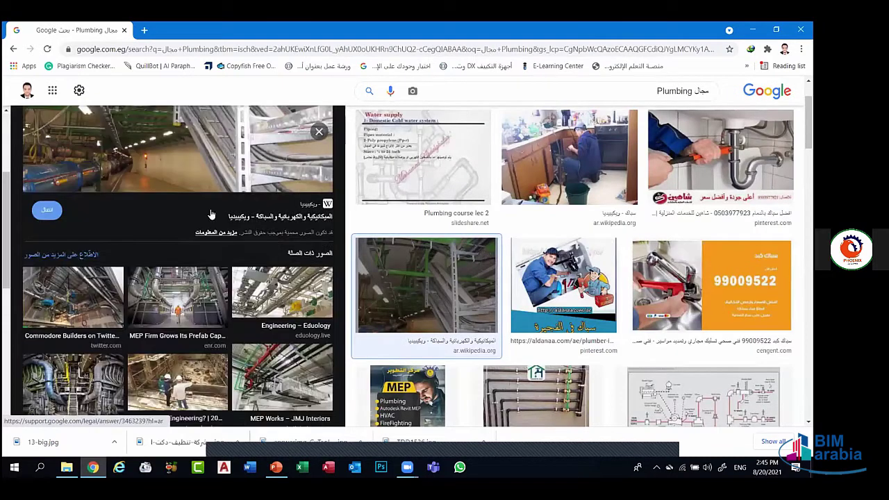
pyautogui.scroll(-1, 225, 236)
pyautogui.click(243, 287)
pyautogui.rightClick(201, 179)
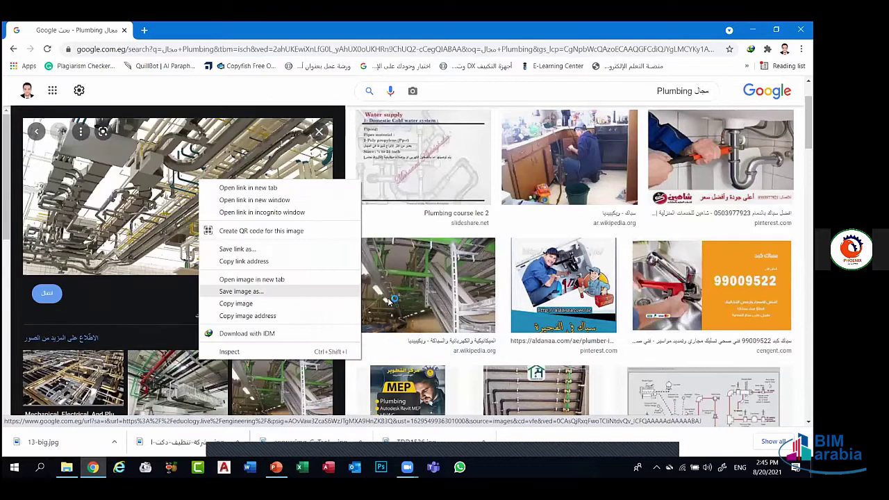
pyautogui.press('Escape')
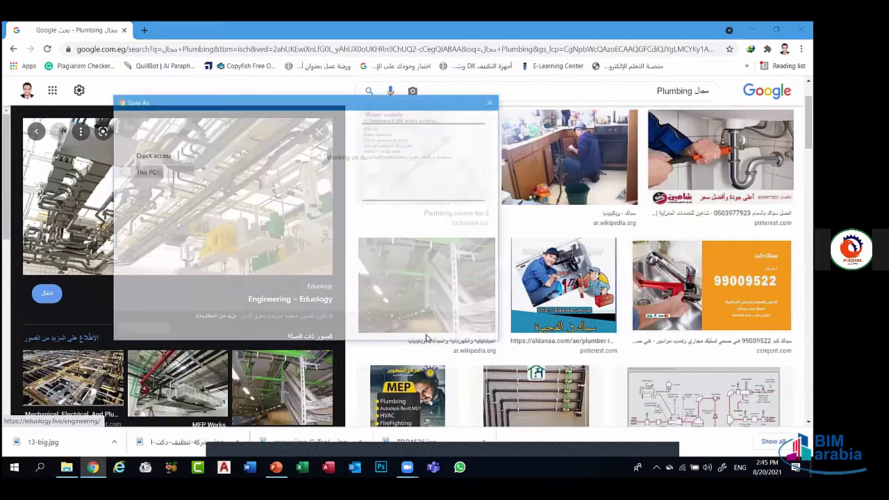
pyautogui.press('Return')
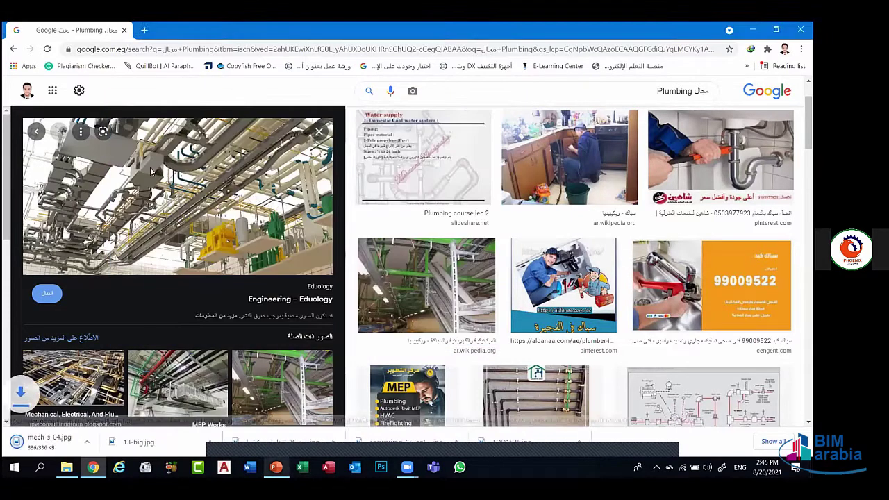
pyautogui.hotkey('alt', 'Tab')
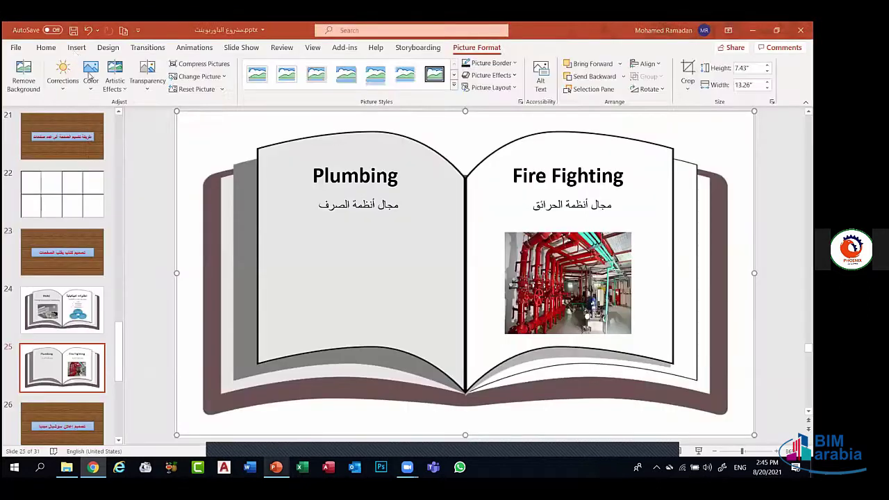
# Insert the mech_s_04 picture from this computer onto slide 25
pyautogui.hotkey('alt', 'n')
pyautogui.press('p')
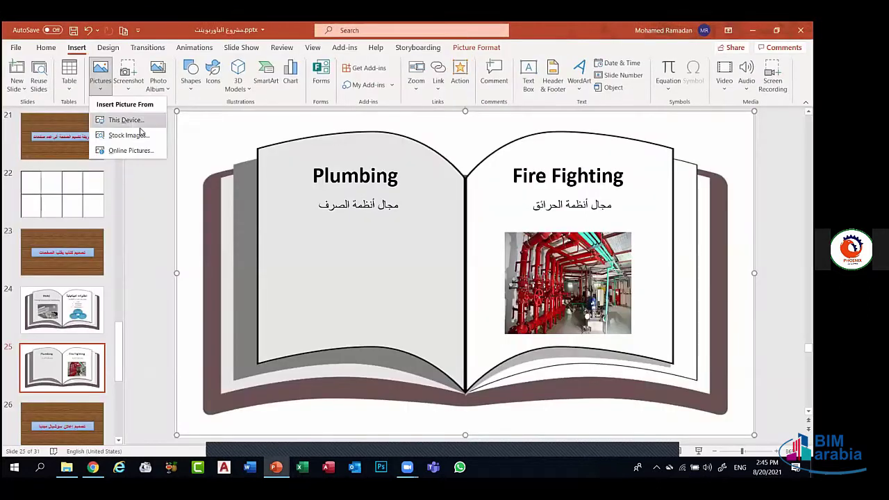
pyautogui.click(139, 125)
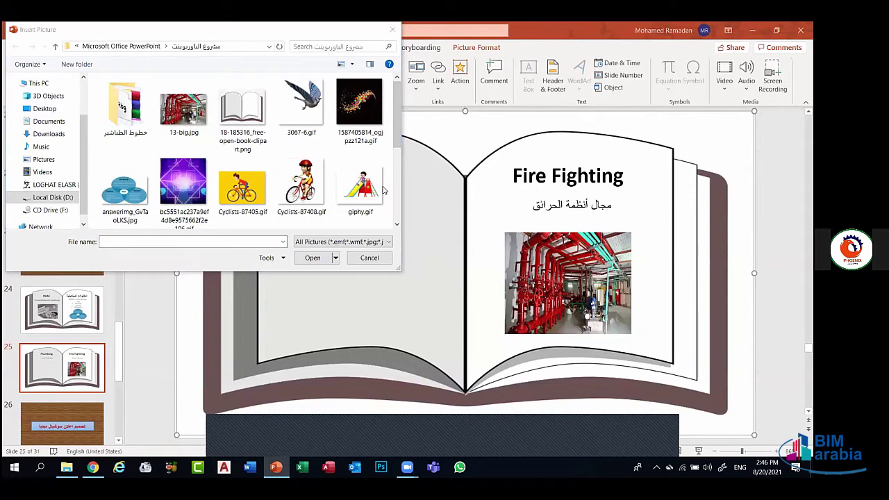
pyautogui.scroll(-5, 382, 190)
pyautogui.click(243, 111)
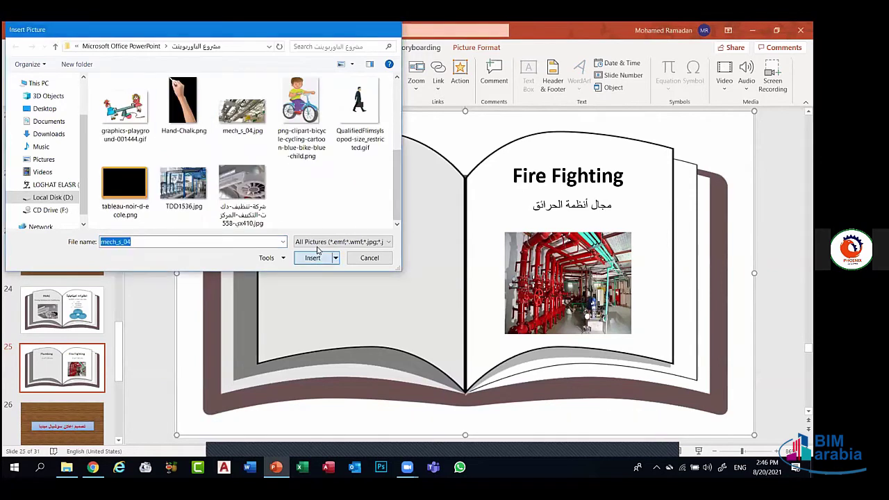
pyautogui.click(314, 256)
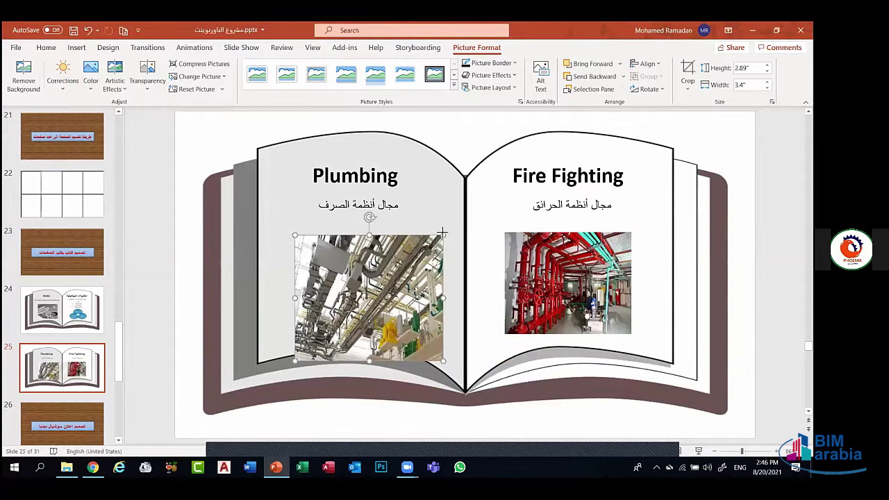
# Resize the pipework photo under the Plumbing heading and save the presentation
pyautogui.moveTo(360, 268)
pyautogui.mouseDown()
pyautogui.moveTo(399, 263)
pyautogui.moveTo(372, 268)
pyautogui.mouseUp()
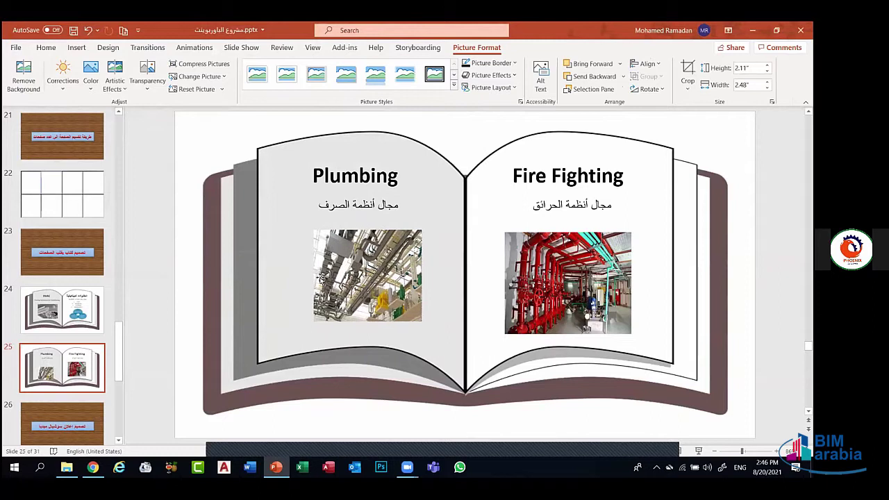
pyautogui.moveTo(321, 278); pyautogui.dragTo(300, 277)
pyautogui.moveTo(361, 321); pyautogui.dragTo(362, 299)
pyautogui.click(720, 147)
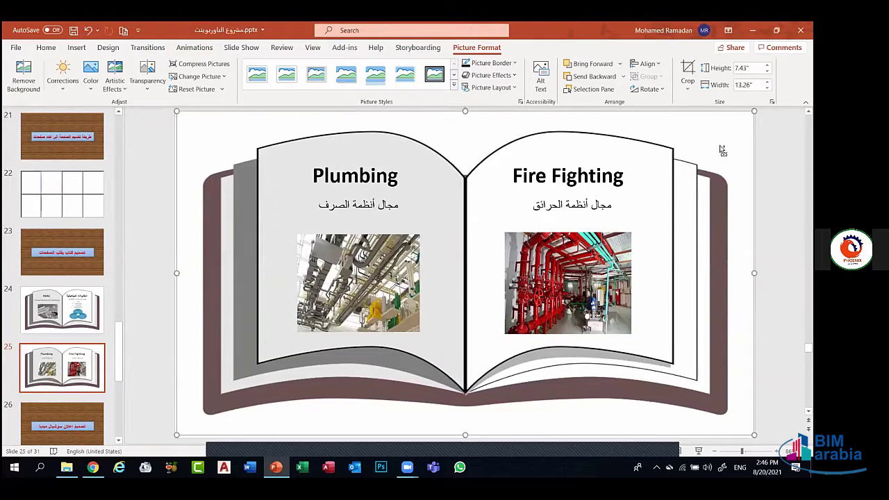
pyautogui.hotkey('ctrl', 's')
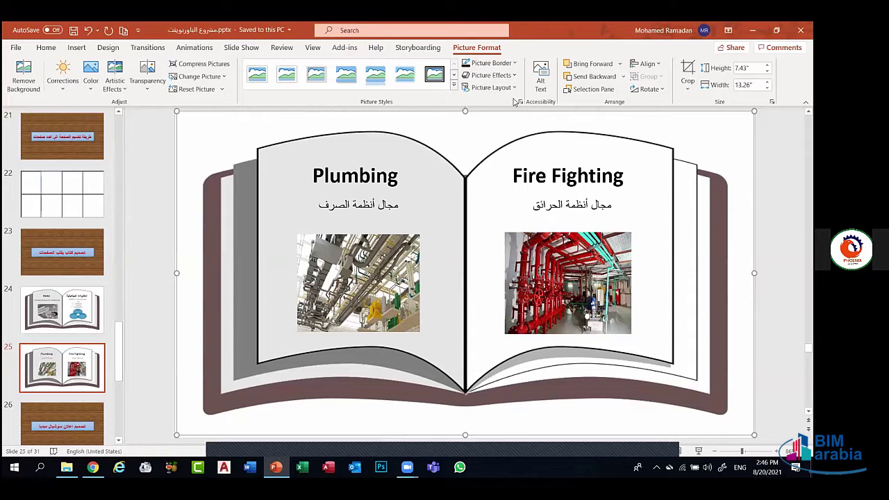
pyautogui.click(97, 290)
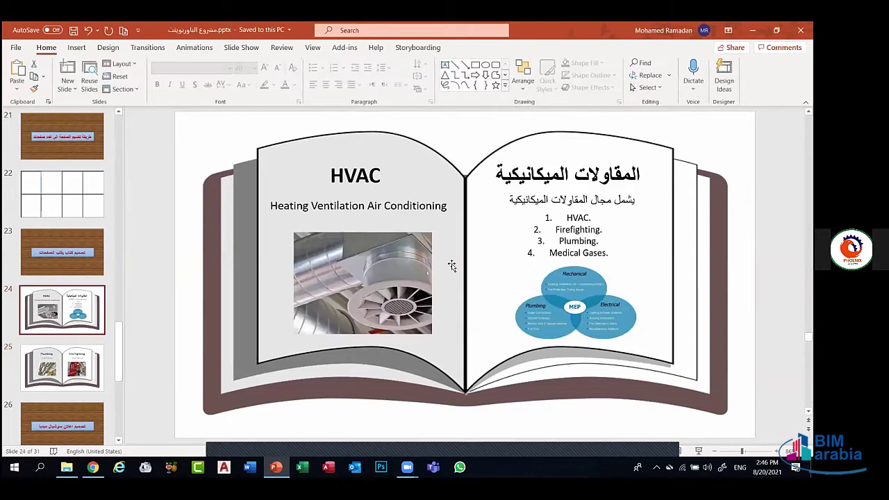
# Apply the Page Curl transition (01.25) to slide 24 and slide 25, then save
pyautogui.click(147, 47)
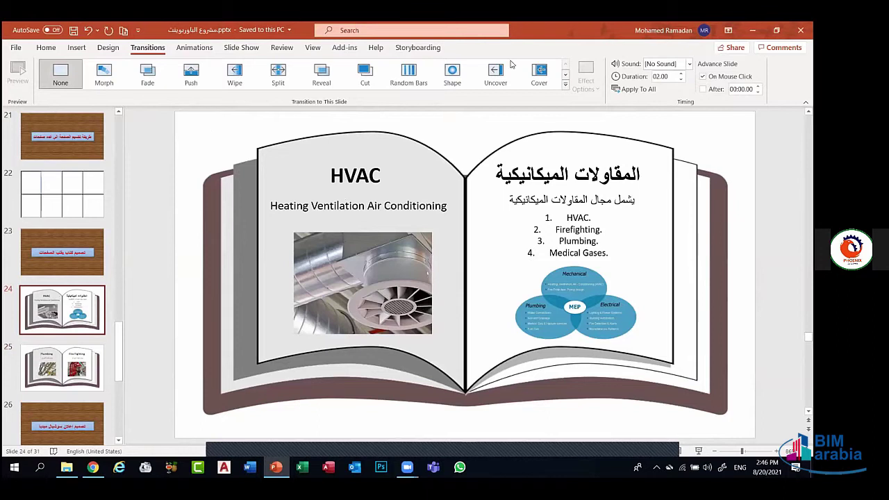
pyautogui.click(566, 83)
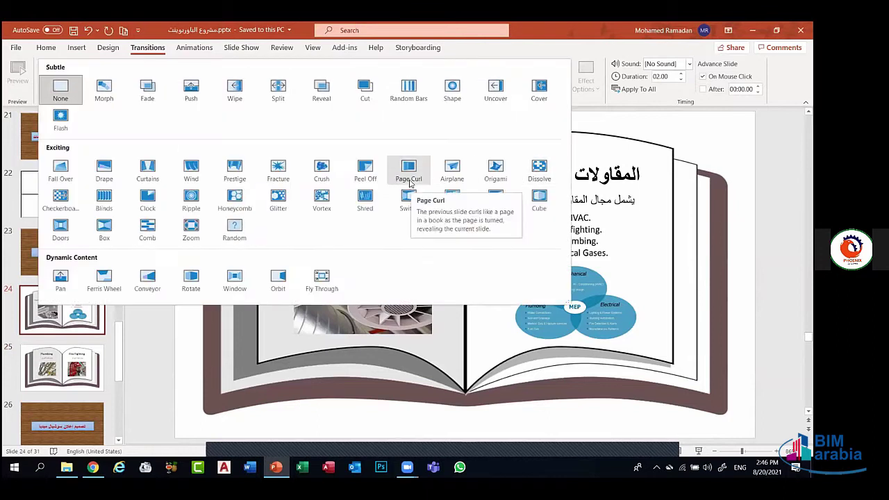
pyautogui.click(410, 182)
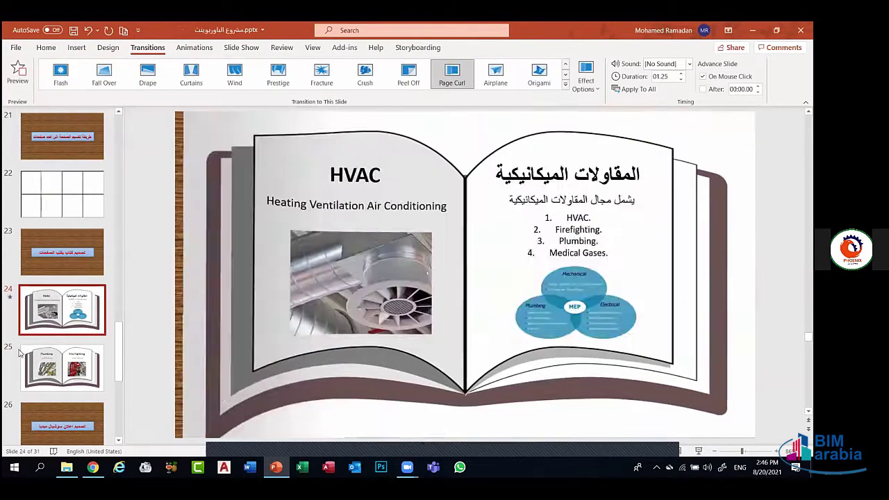
pyautogui.press('Down')
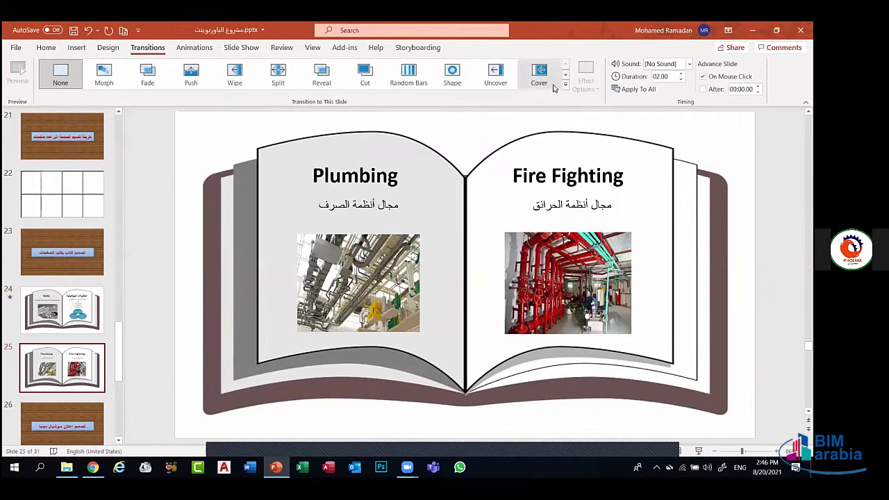
pyautogui.click(566, 83)
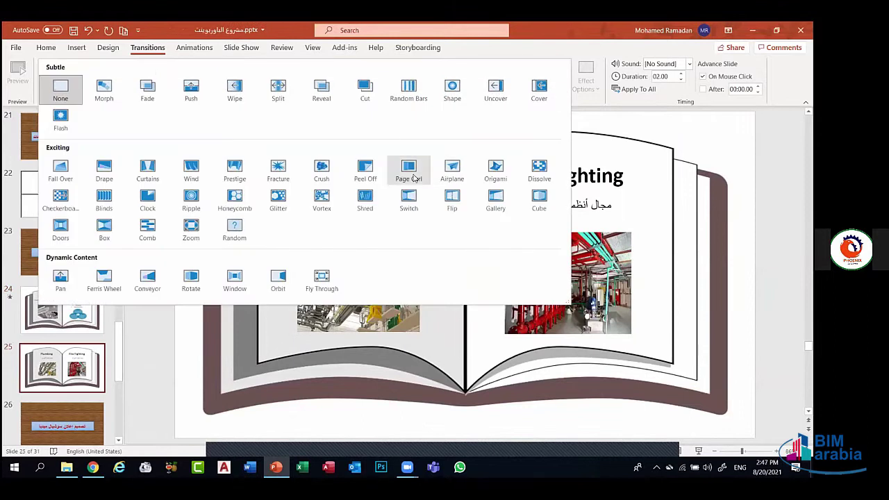
pyautogui.click(410, 172)
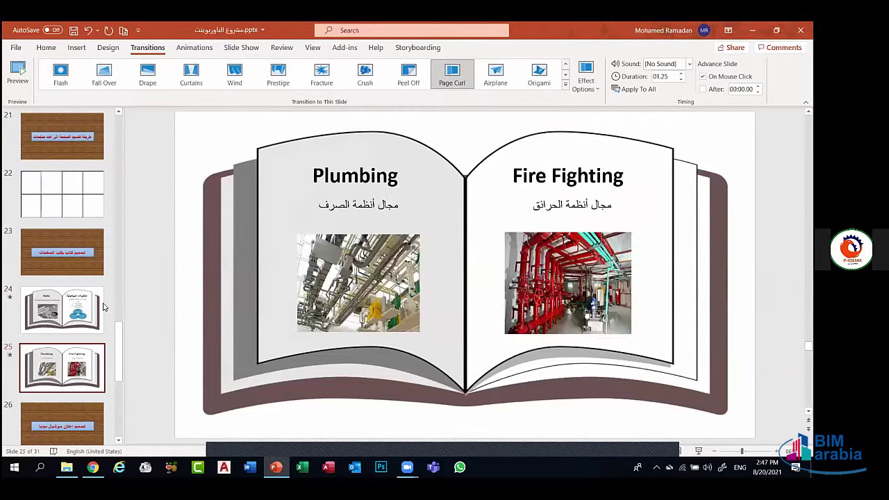
pyautogui.click(103, 306)
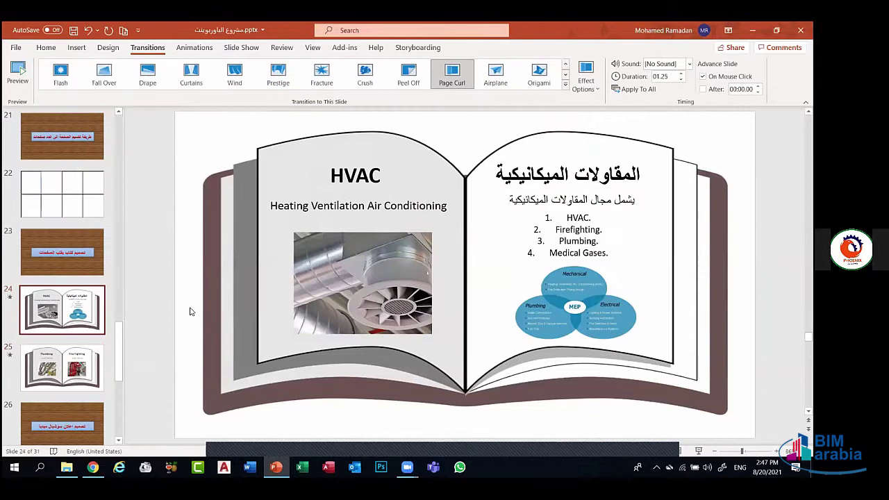
pyautogui.hotkey('ctrl', 's')
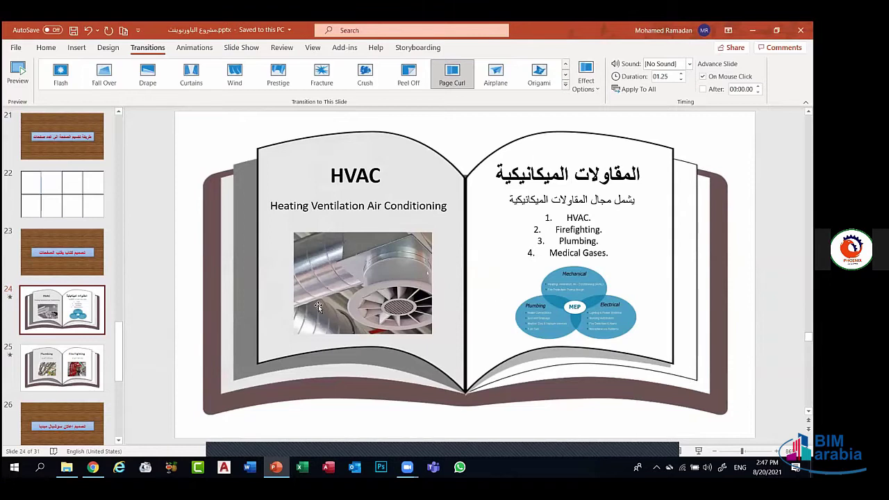
# Set the Page Curl direction to Double Right on slides 24 and 25
pyautogui.click(588, 89)
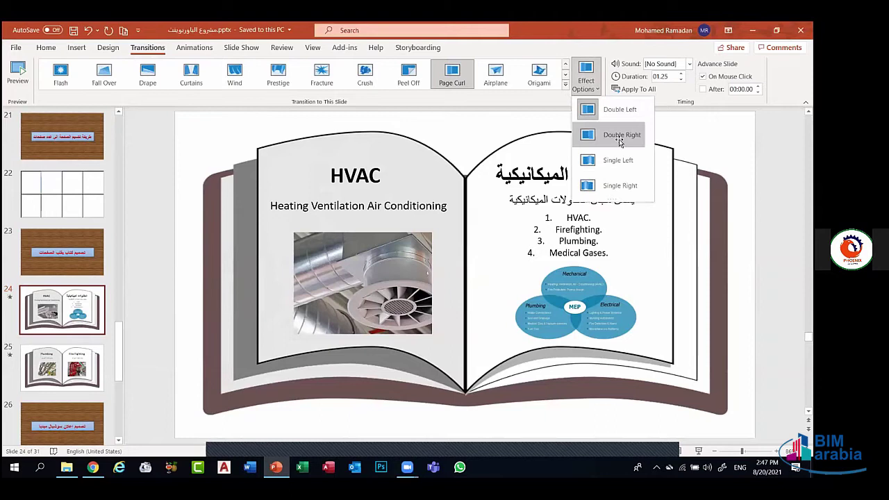
pyautogui.click(620, 141)
pyautogui.press('Down')
pyautogui.click(586, 87)
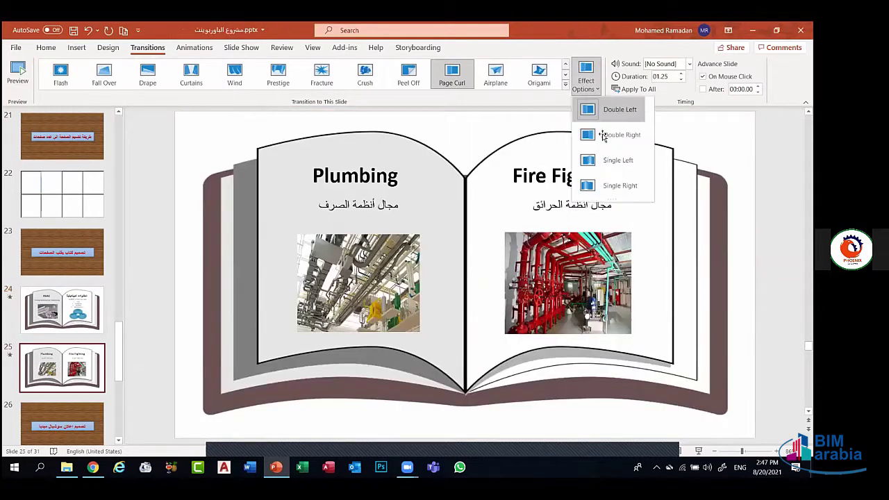
pyautogui.click(603, 137)
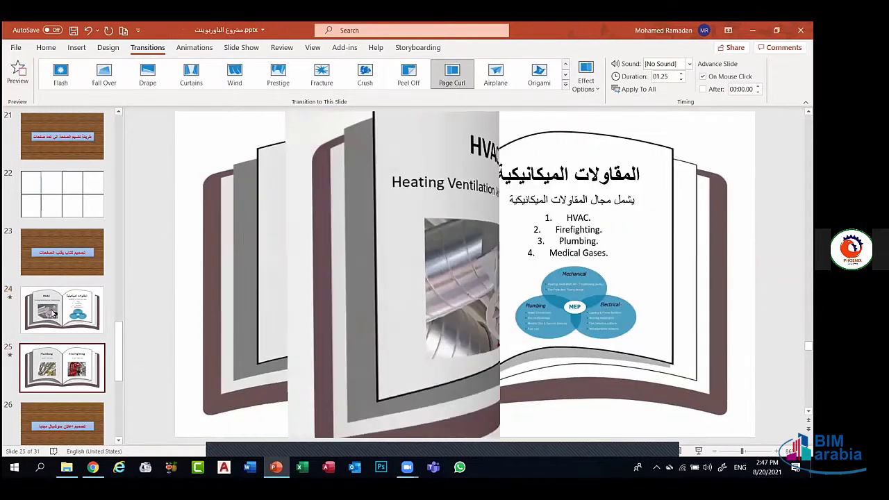
# Reconfirm Double Right on slide 24, preview slide 25's Page Curl, and save the presentation
pyautogui.click(52, 314)
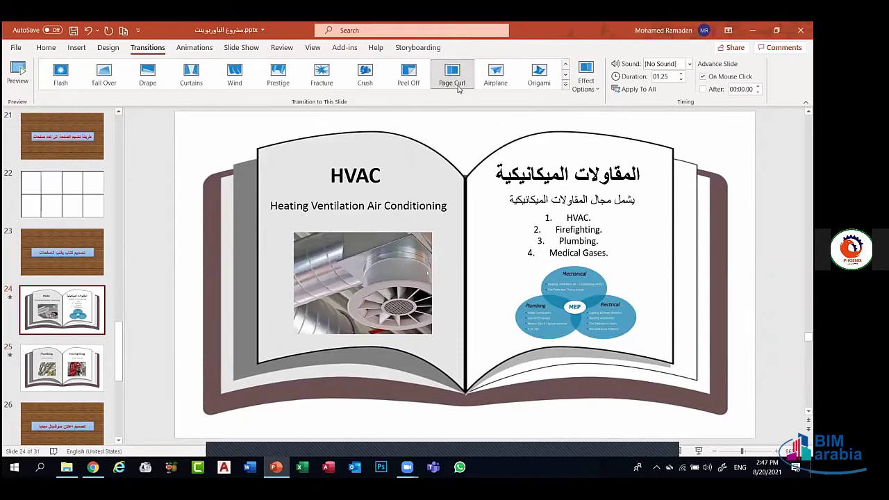
pyautogui.click(587, 85)
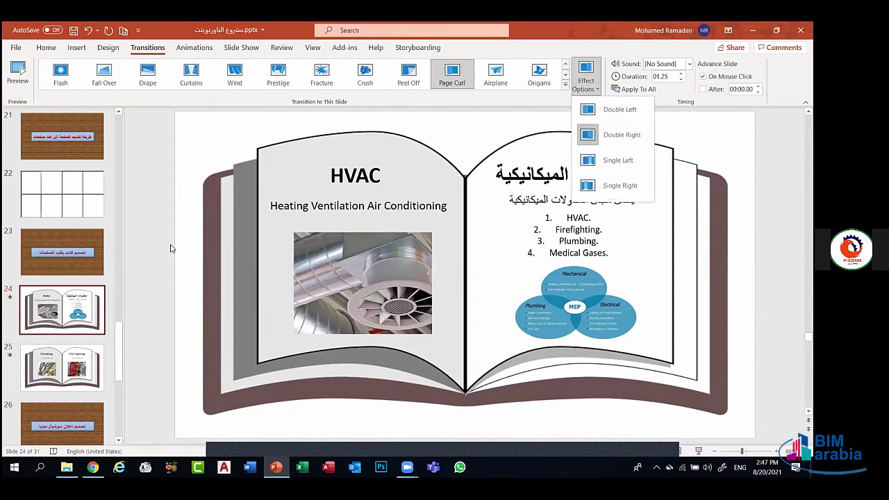
pyautogui.click(18, 73)
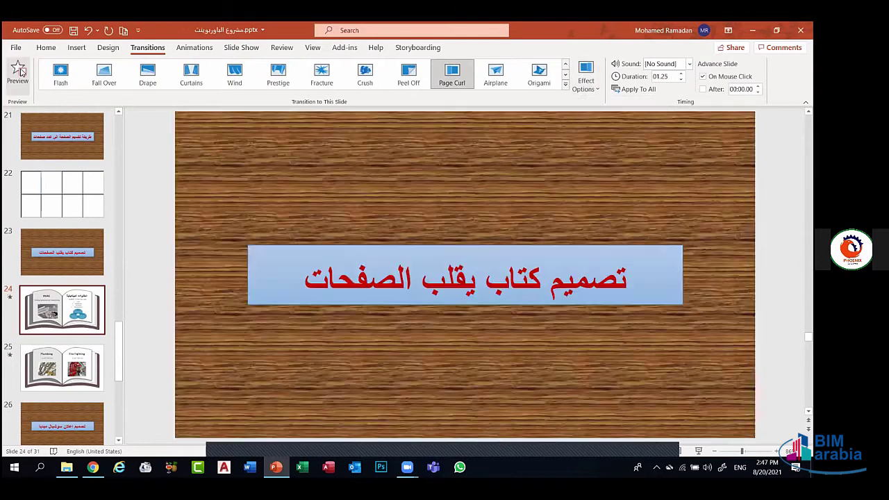
pyautogui.click(63, 367)
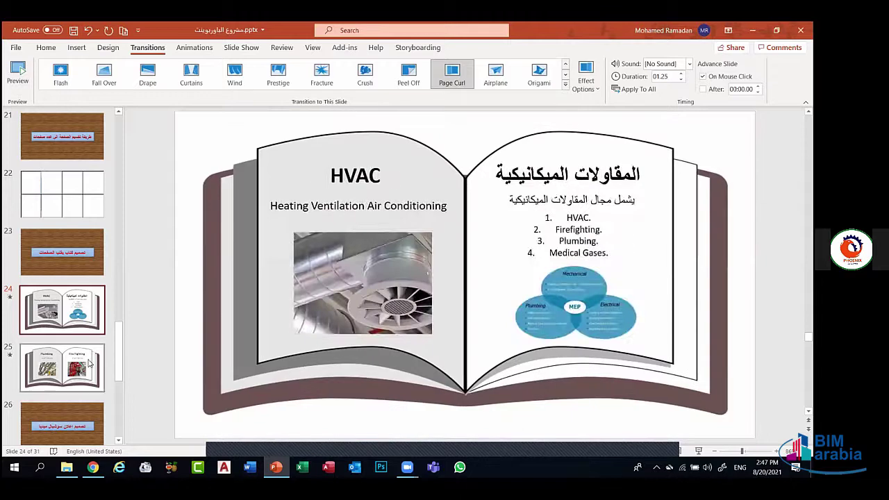
pyautogui.click(19, 69)
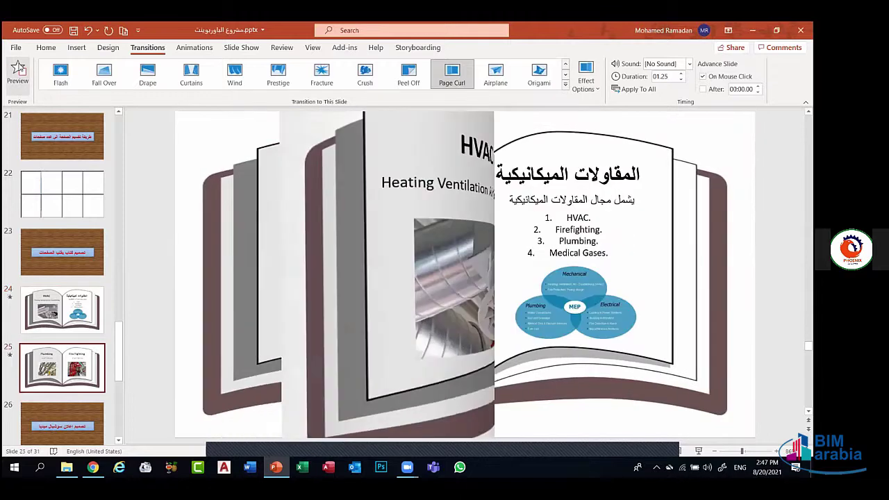
pyautogui.hotkey('ctrl', 's')
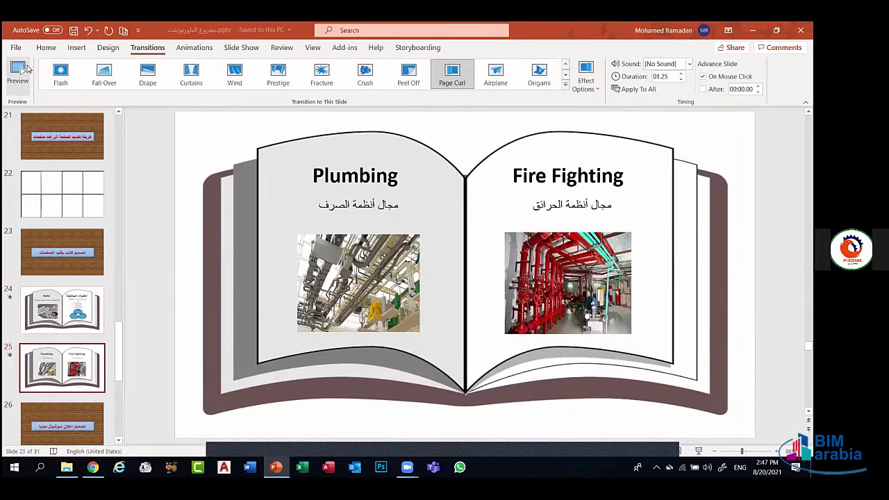
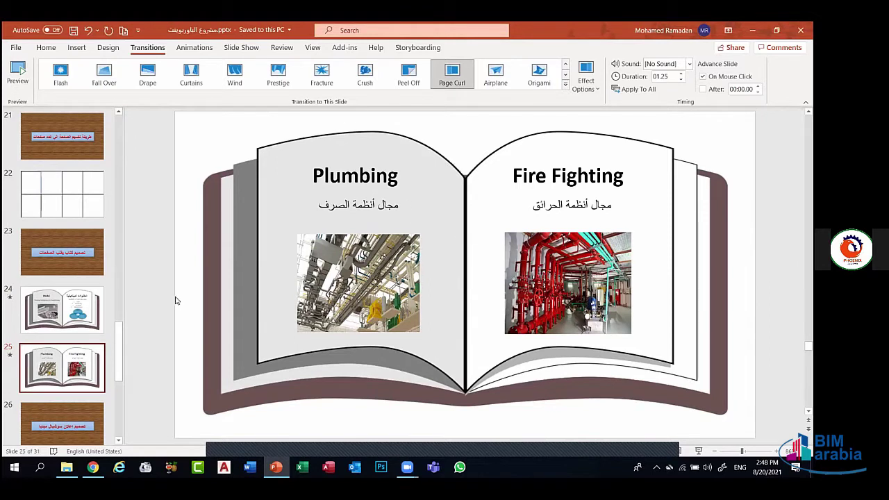
# Return from slide 26 to the HVAC slide 24 and bring up the Slide Show options
pyautogui.click(63, 356)
pyautogui.click(64, 408)
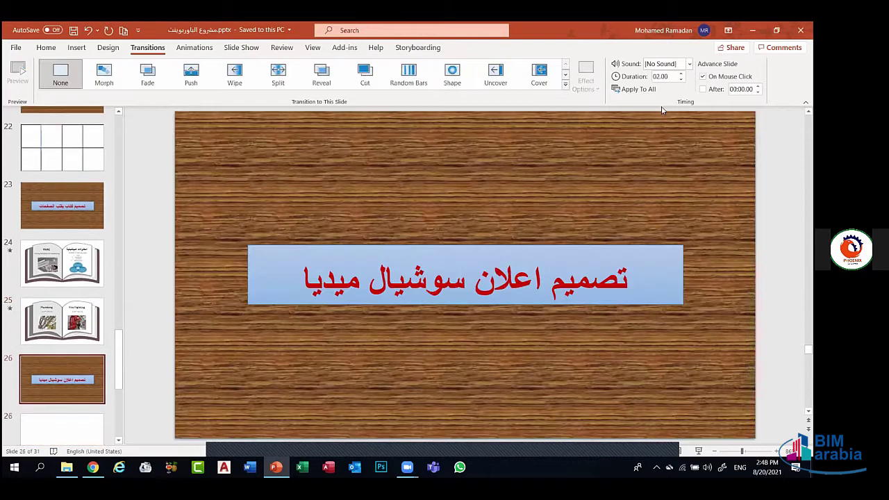
pyautogui.press('Up')
pyautogui.press('Up')
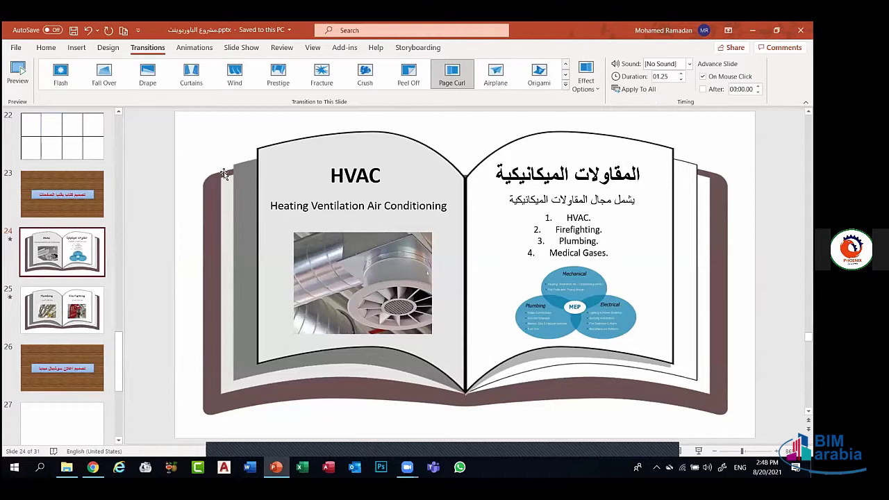
pyautogui.click(236, 47)
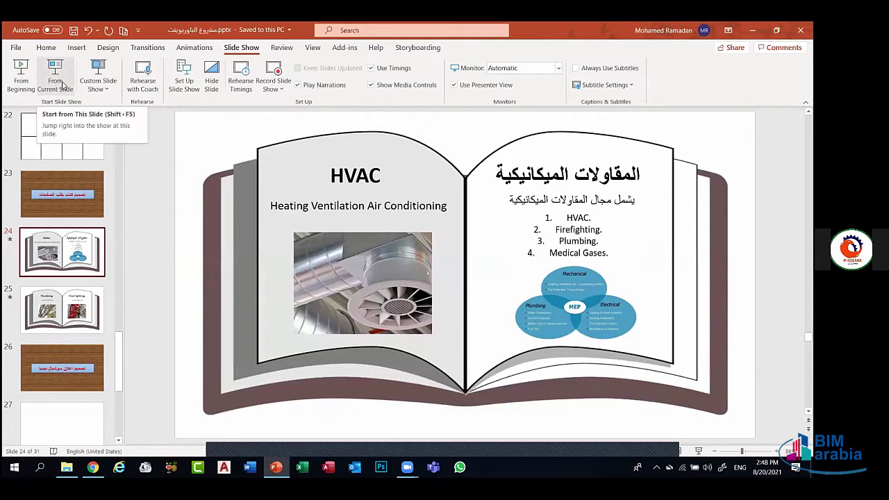
# Play the show from slide 24, flipping between slides 24 and 25, then end it on slide 25
pyautogui.click(62, 83)
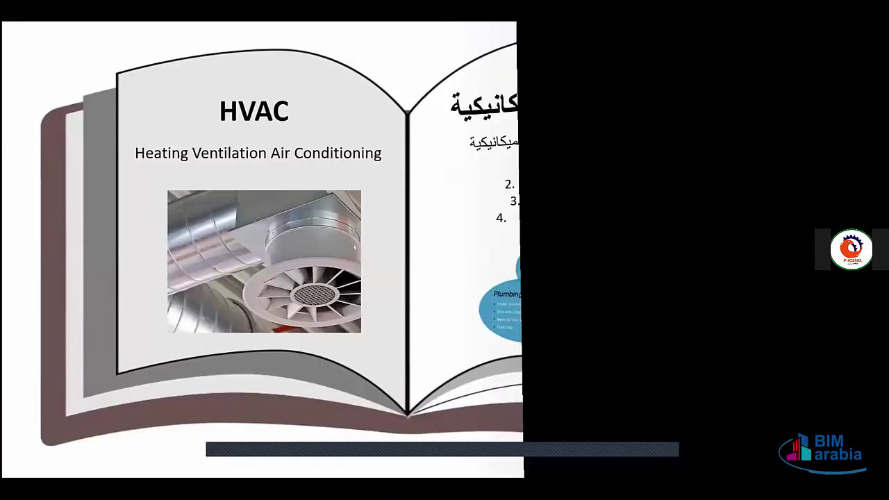
pyautogui.press('Right')
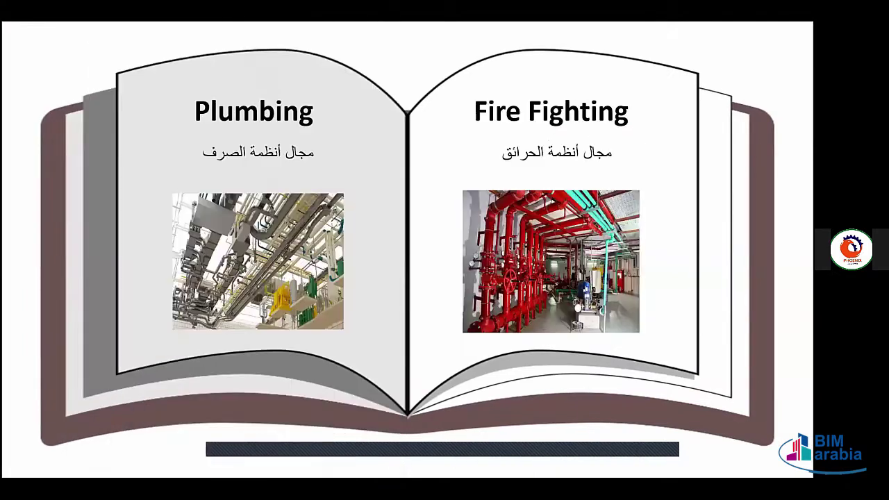
pyautogui.press('Left')
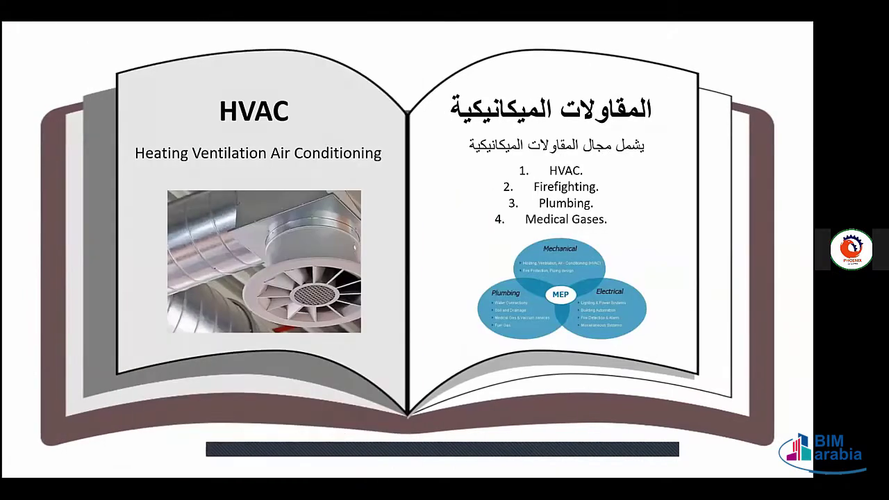
pyautogui.press('Right')
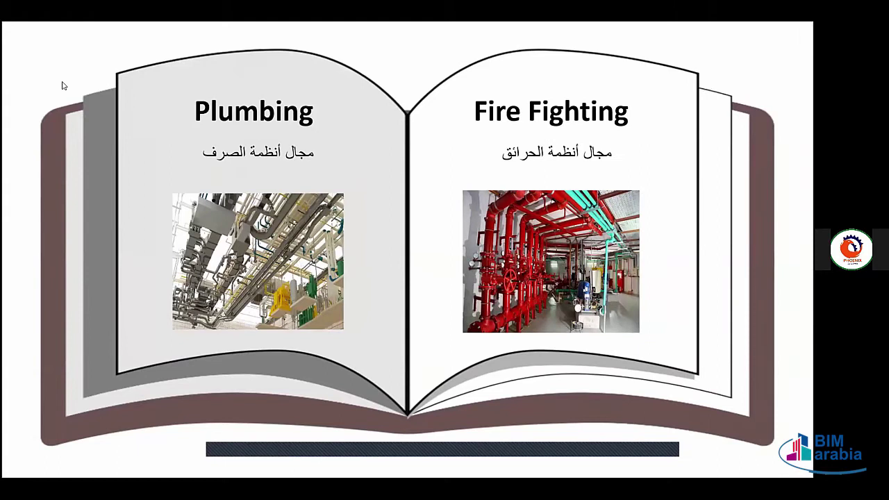
pyautogui.press('Escape')
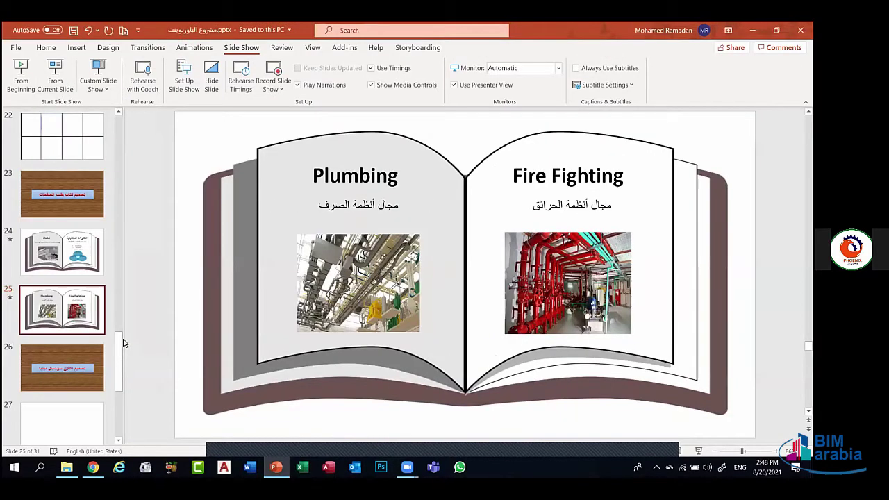
# Browse back through the earlier slides from 21 to 24
pyautogui.scroll(1, 123, 342)
pyautogui.scroll(1, 124, 343)
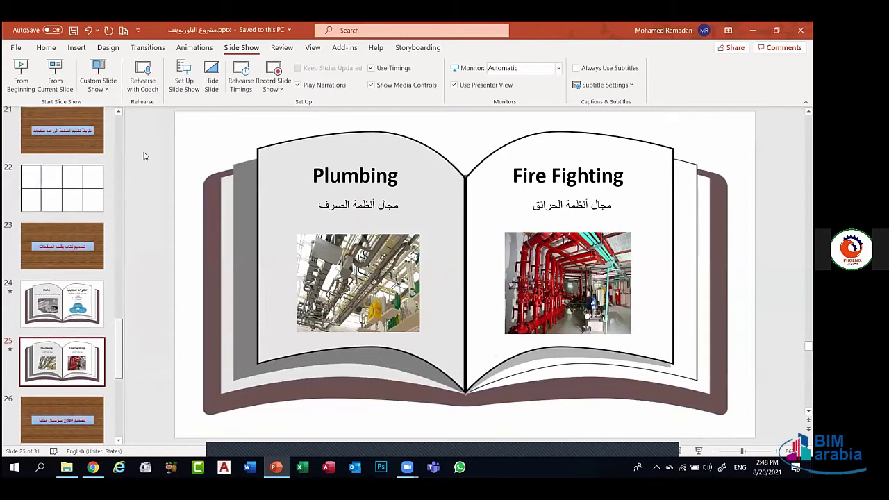
pyautogui.press('pageup')
pyautogui.press('pageup')
pyautogui.press('pageup')
pyautogui.press('pageup')
pyautogui.press('pageup')
pyautogui.press('pageup')
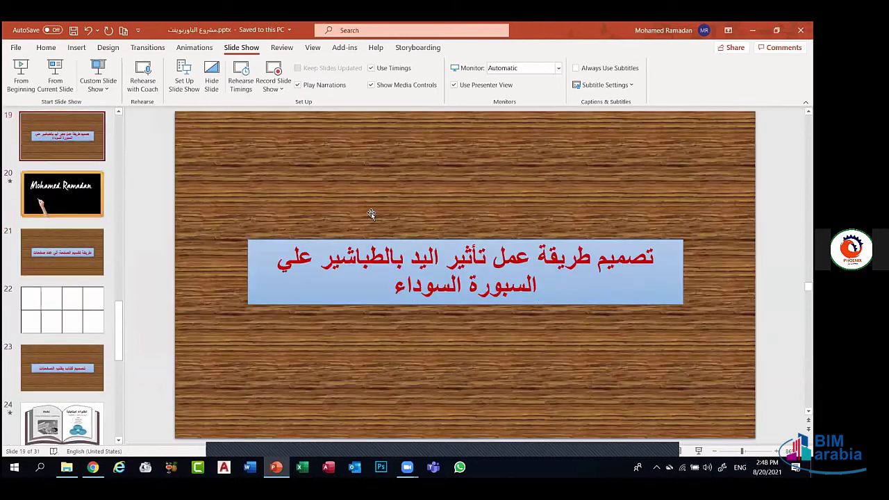
pyautogui.press('pagedown')
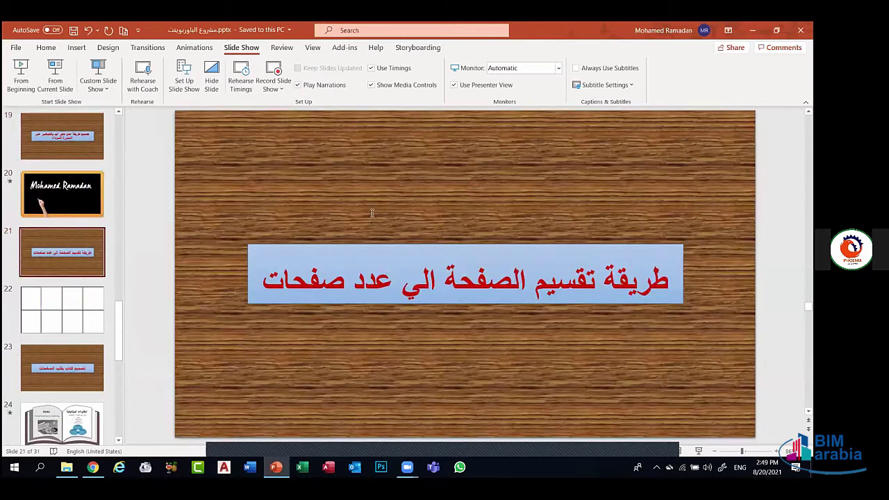
pyautogui.press('pagedown')
pyautogui.press('pagedown')
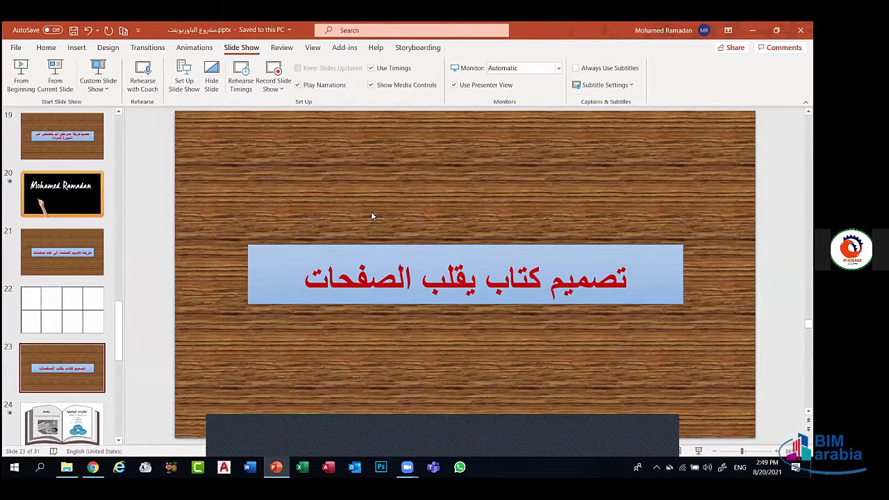
pyautogui.press('pagedown')
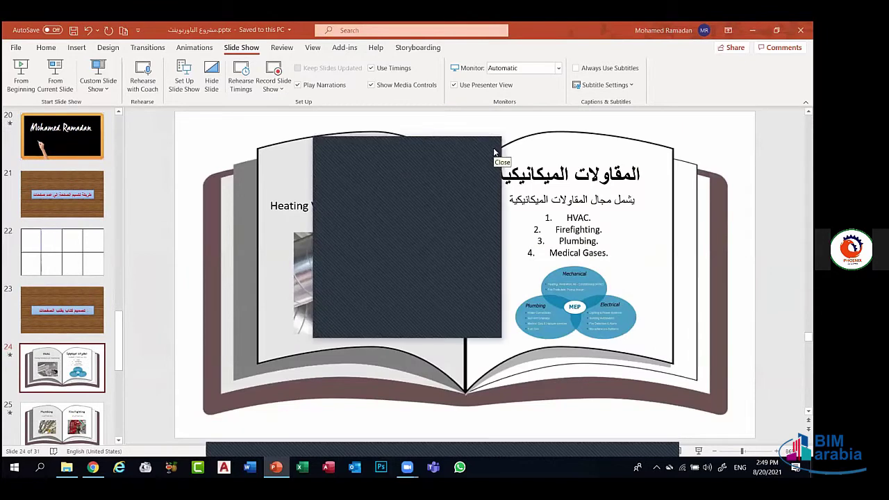
# Settle on the blank slide 27 that follows slide 26's social media ad title
pyautogui.moveTo(121, 340); pyautogui.dragTo(114, 423)
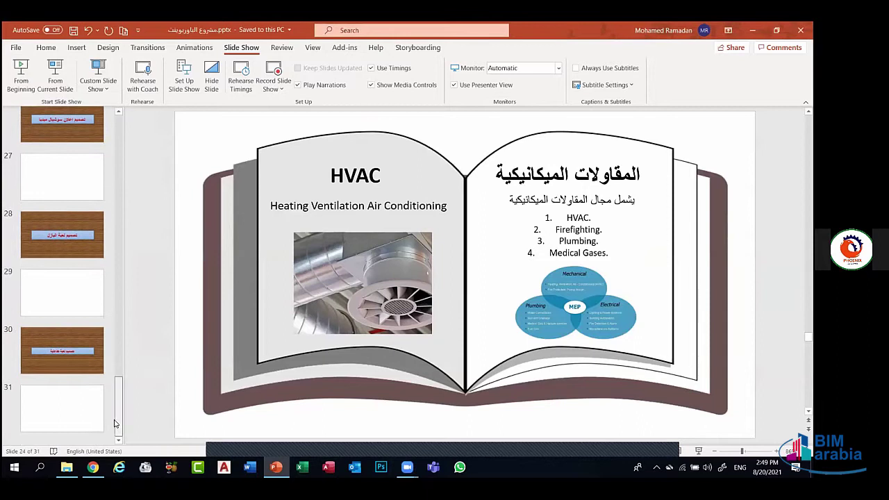
pyautogui.click(55, 354)
pyautogui.click(72, 256)
pyautogui.click(76, 169)
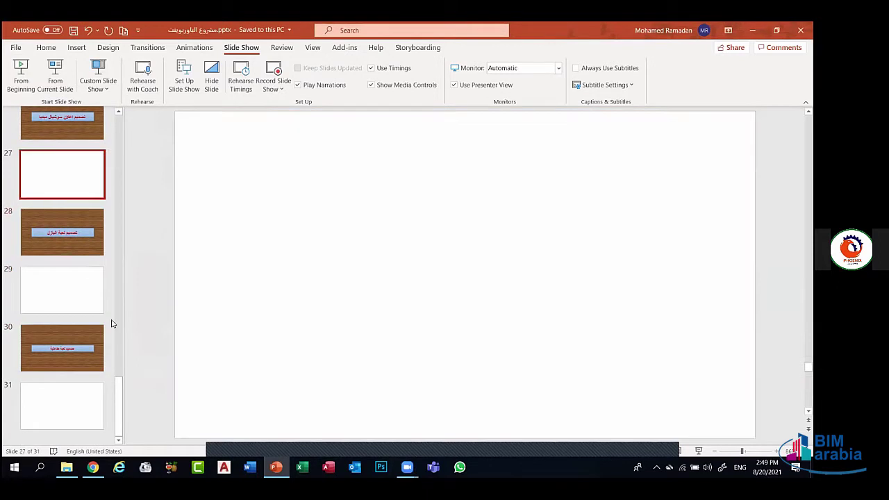
pyautogui.scroll(2, 117, 381)
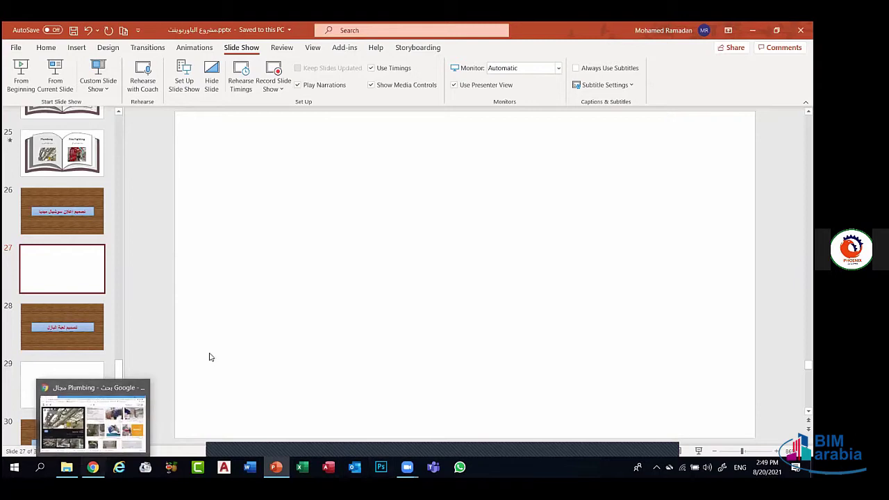
pyautogui.press('Up')
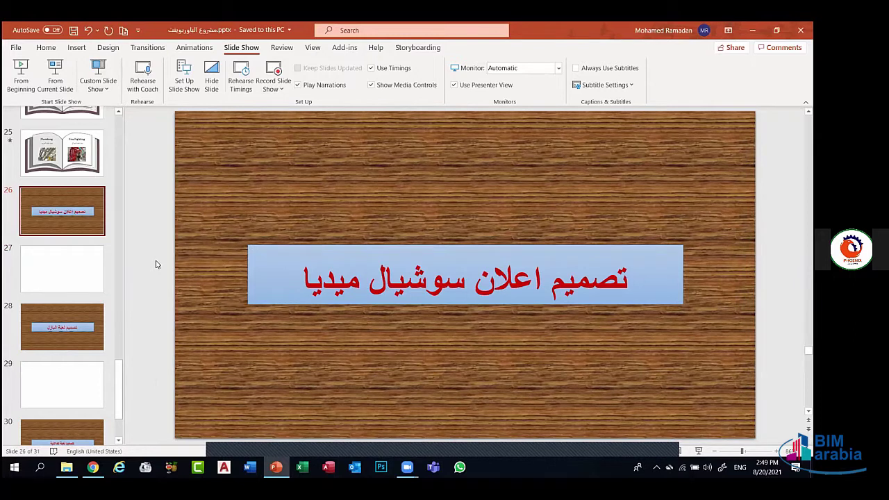
pyautogui.click(83, 277)
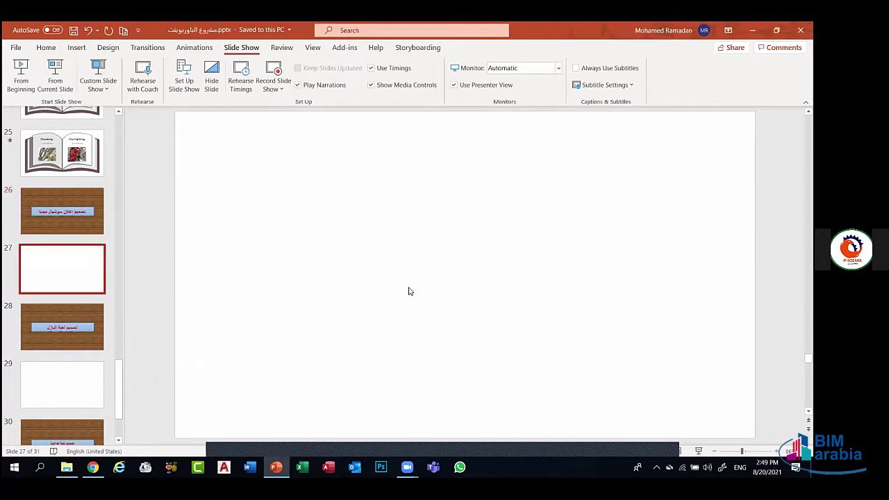
pyautogui.click(64, 210)
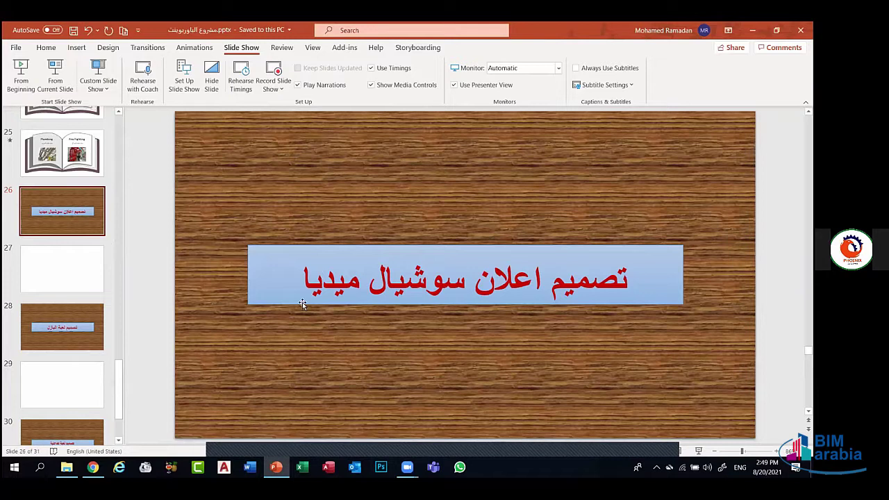
pyautogui.click(62, 277)
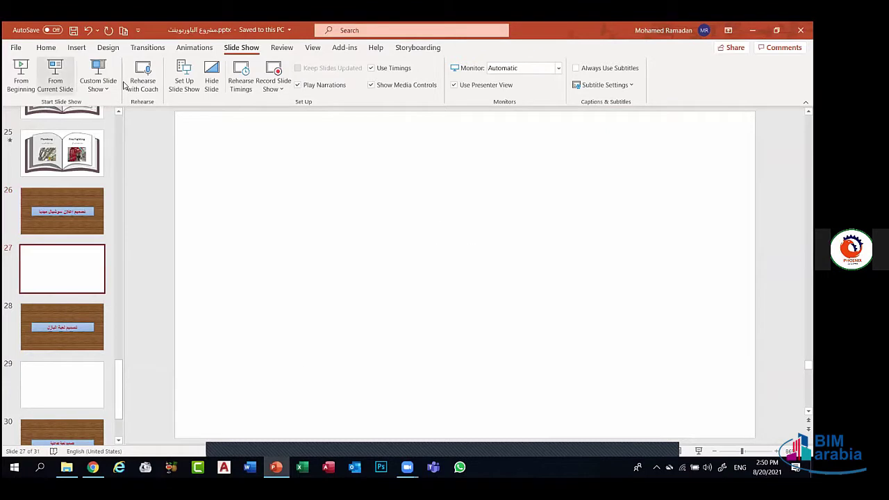
# Set the slide size to Widescreen (16:9)
pyautogui.click(107, 47)
pyautogui.click(694, 85)
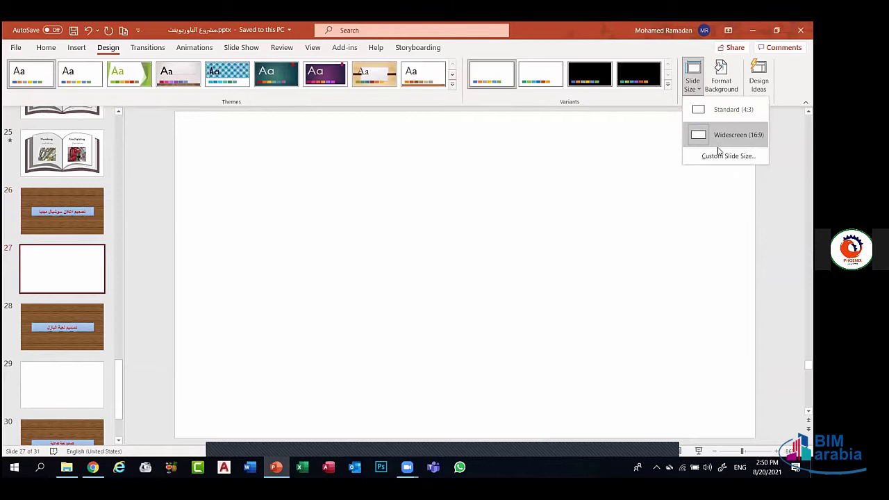
pyautogui.click(719, 148)
pyautogui.click(725, 89)
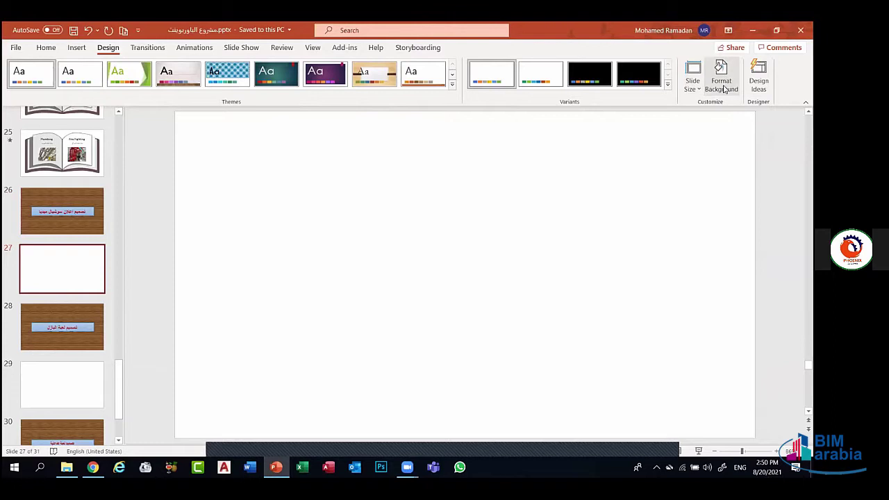
# Give slide 27 a solid black background fill
pyautogui.click(726, 86)
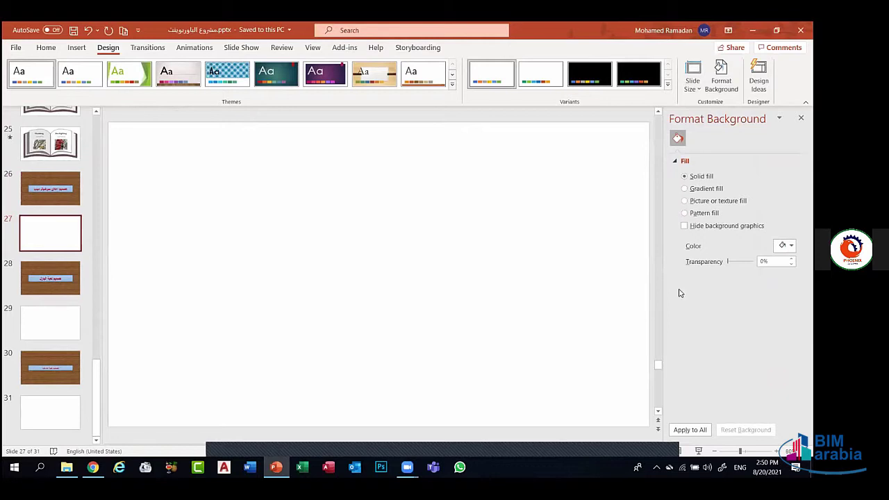
pyautogui.click(783, 245)
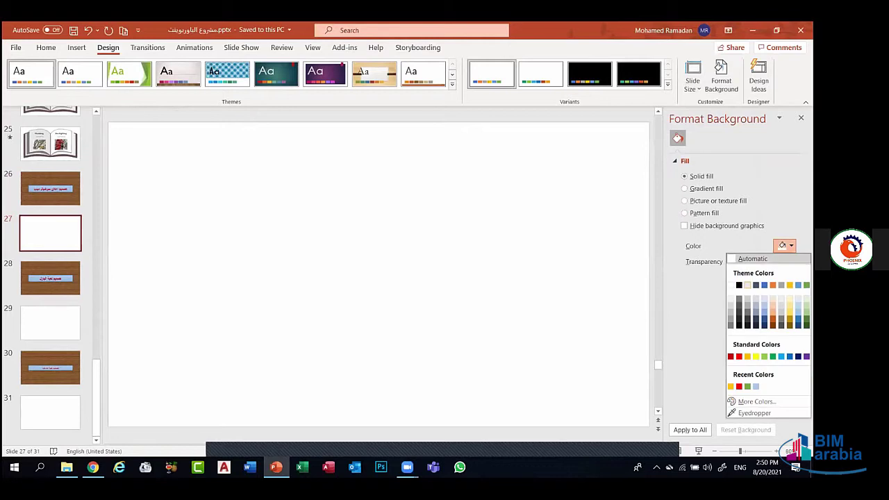
pyautogui.click(739, 285)
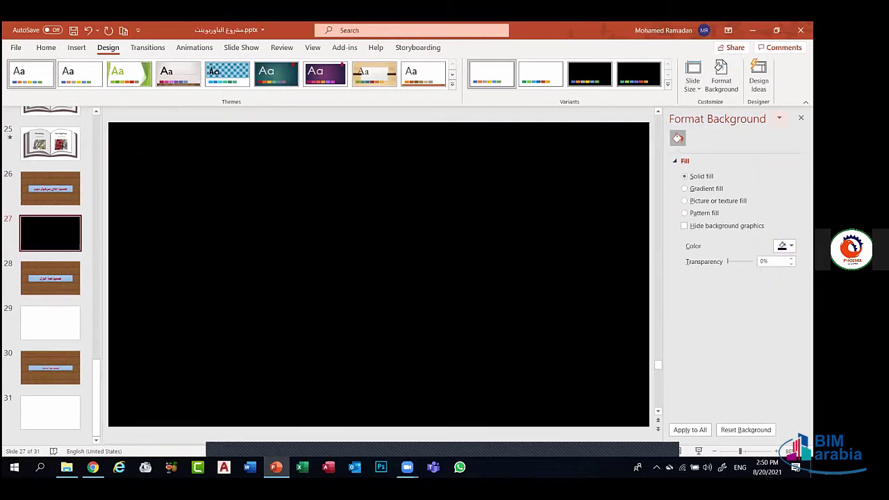
pyautogui.click(801, 118)
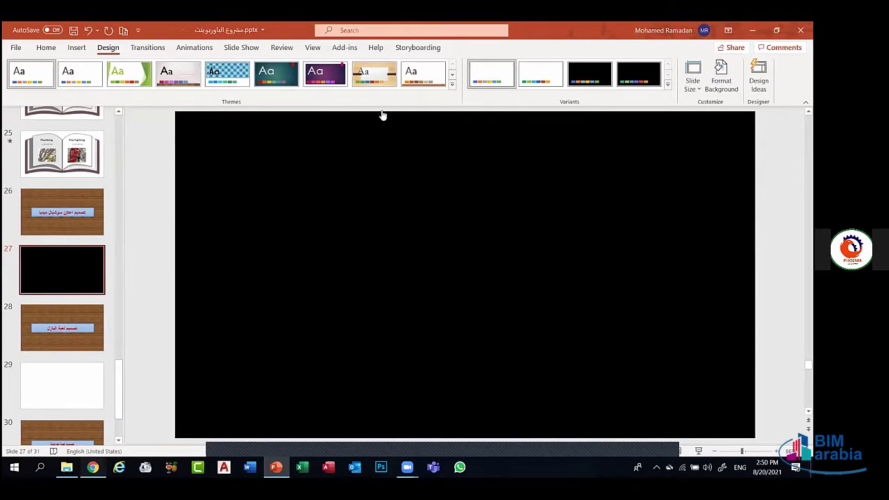
pyautogui.hotkey('alt', 'Tab')
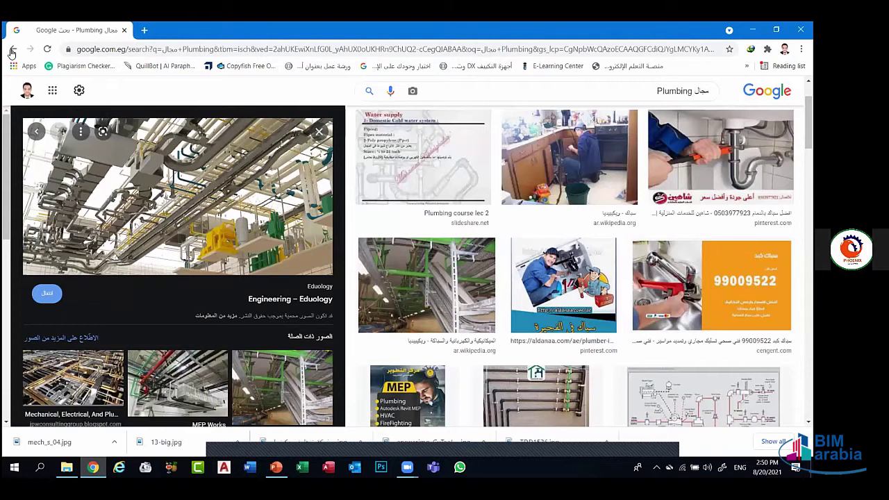
# Step back through the earlier image previews to the 'mep' web results page
pyautogui.click(12, 52)
pyautogui.click(12, 52)
pyautogui.click(12, 52)
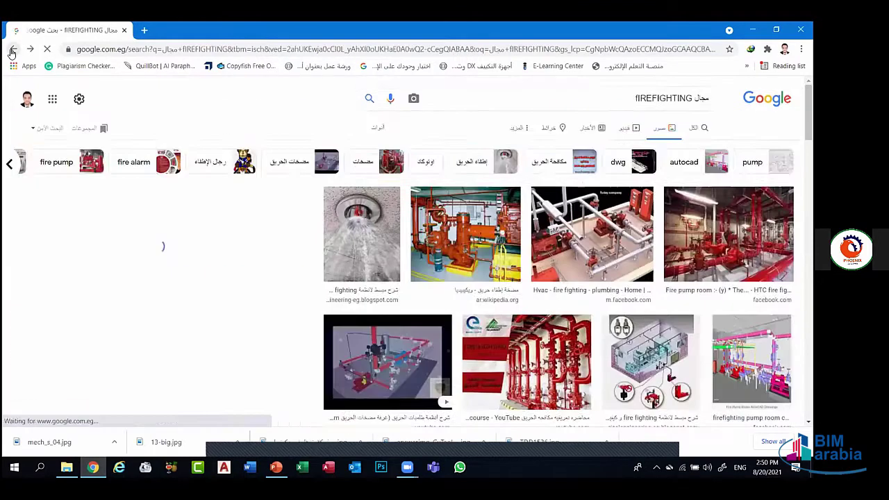
pyautogui.click(11, 52)
pyautogui.click(12, 53)
pyautogui.click(12, 52)
pyautogui.click(12, 52)
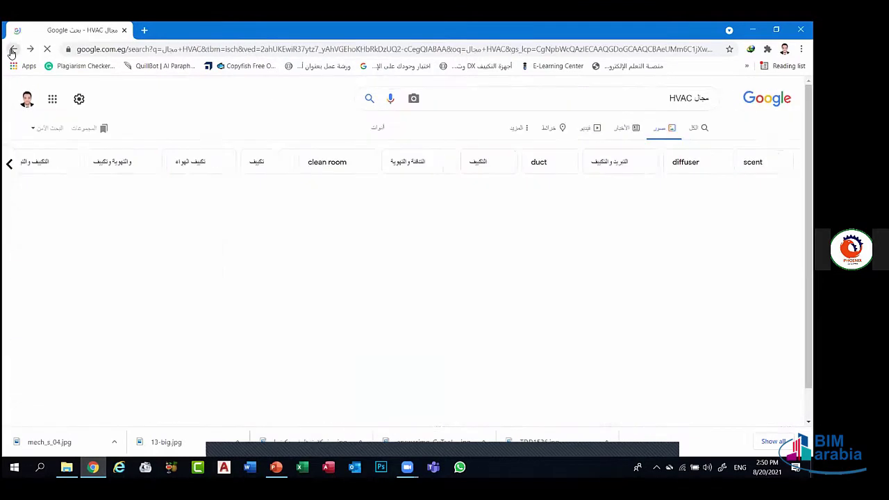
pyautogui.click(12, 52)
pyautogui.click(13, 52)
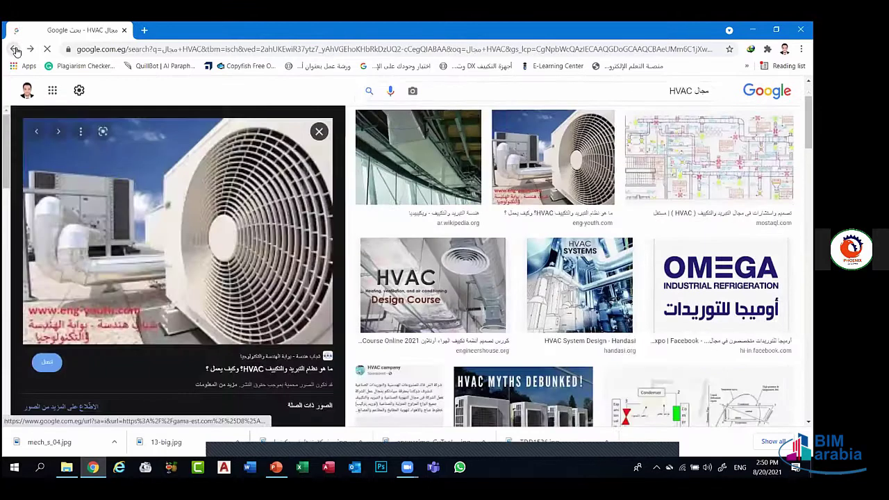
pyautogui.click(14, 51)
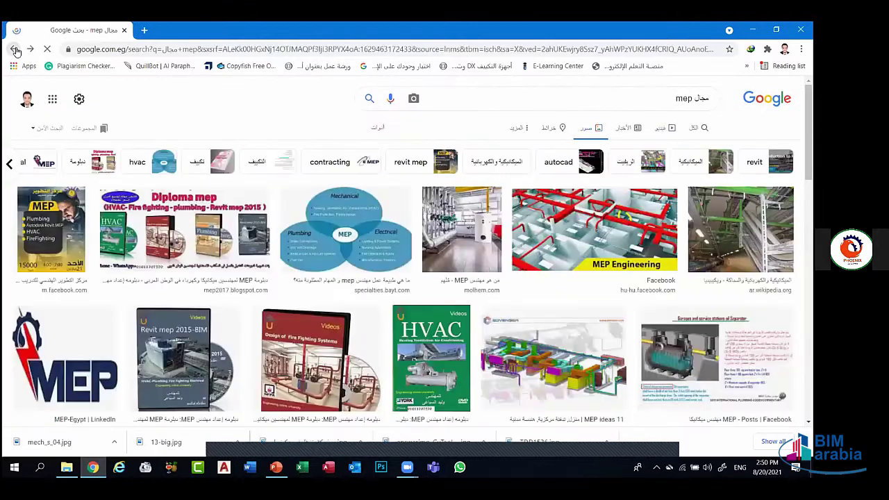
pyautogui.click(15, 51)
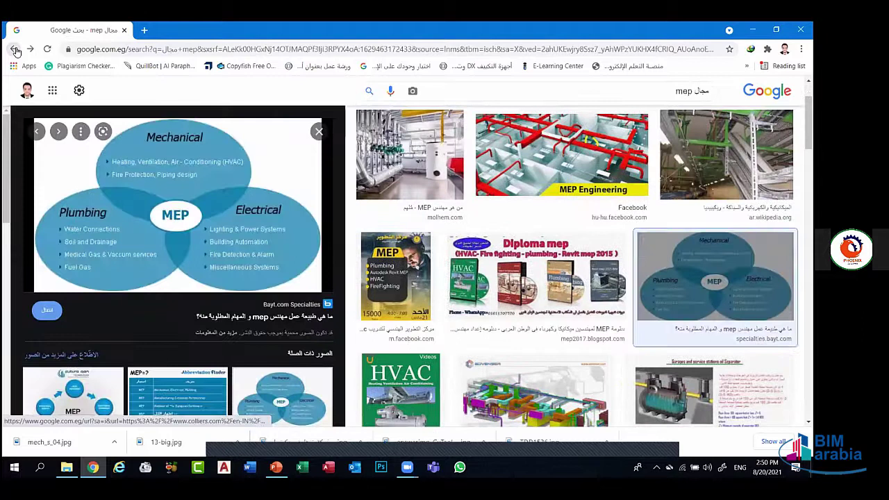
pyautogui.click(15, 52)
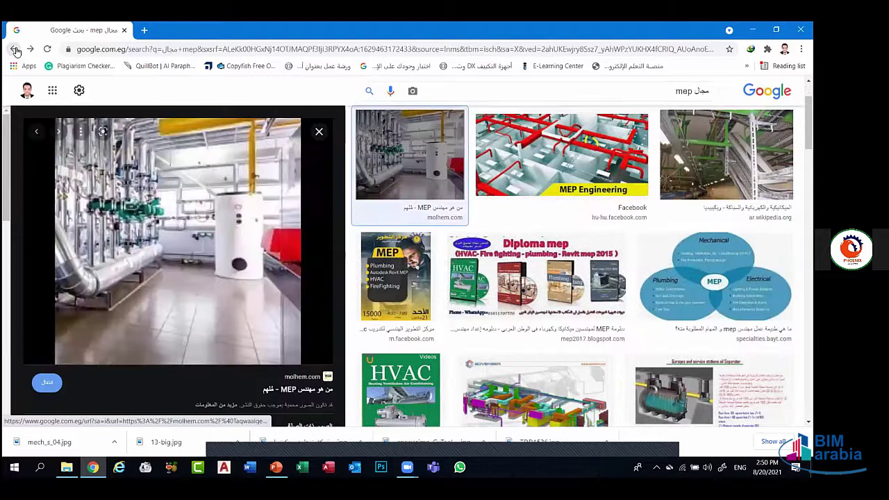
pyautogui.click(15, 52)
pyautogui.click(15, 51)
pyautogui.click(16, 51)
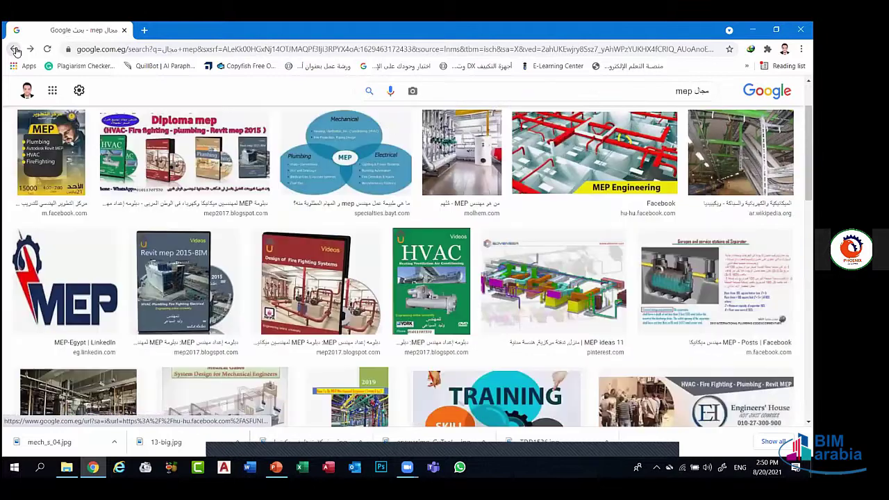
pyautogui.click(15, 51)
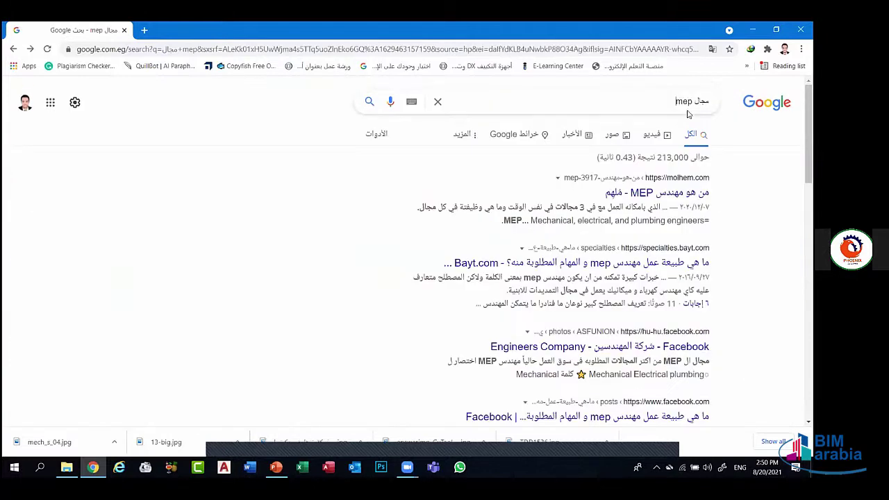
# Replace the query 'mep' with the Arabic search 'صوره بيتزا' and run it
pyautogui.doubleClick(684, 102)
pyautogui.press('BackSpace')
pyautogui.press('BackSpace')
pyautogui.press('BackSpace')
pyautogui.press('BackSpace')
pyautogui.press('BackSpace')
pyautogui.press('BackSpace')
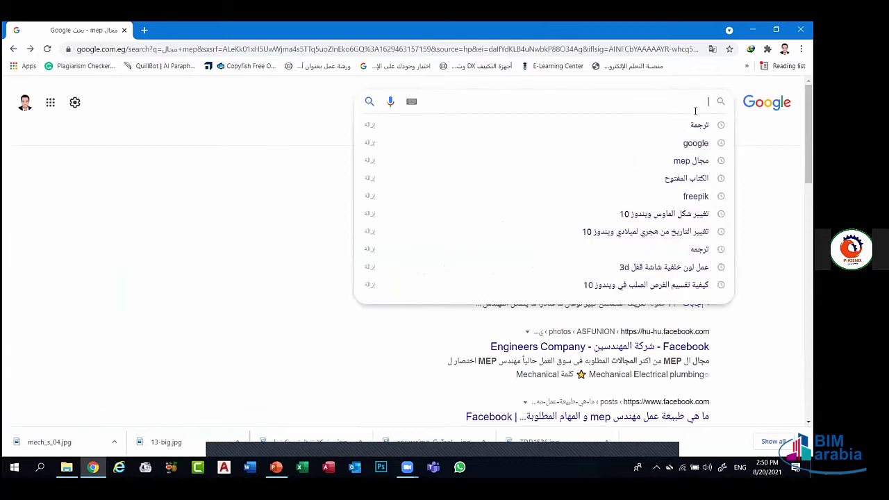
pyautogui.write('امره')
pyautogui.press('BackSpace')
pyautogui.press('BackSpace')
pyautogui.press('BackSpace')
pyautogui.press('BackSpace')
pyautogui.write('w')
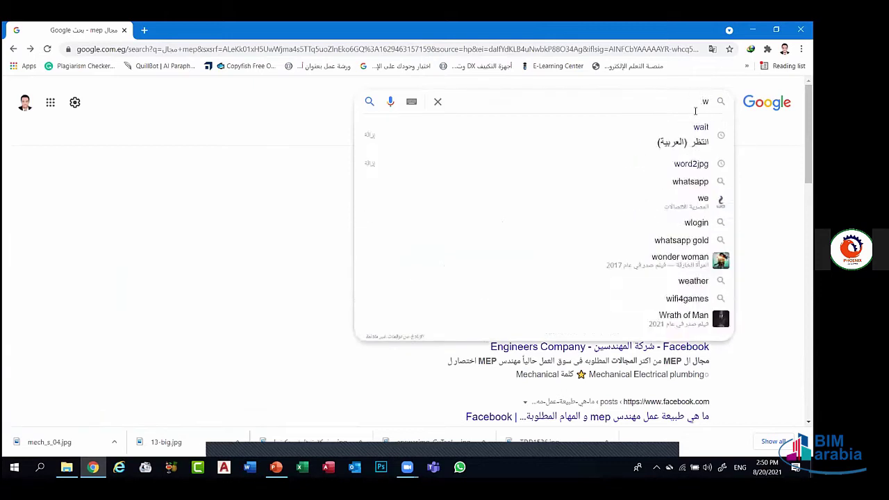
pyautogui.press('BackSpace')
pyautogui.hotkey('alt', 'shift')
pyautogui.write('صوره')
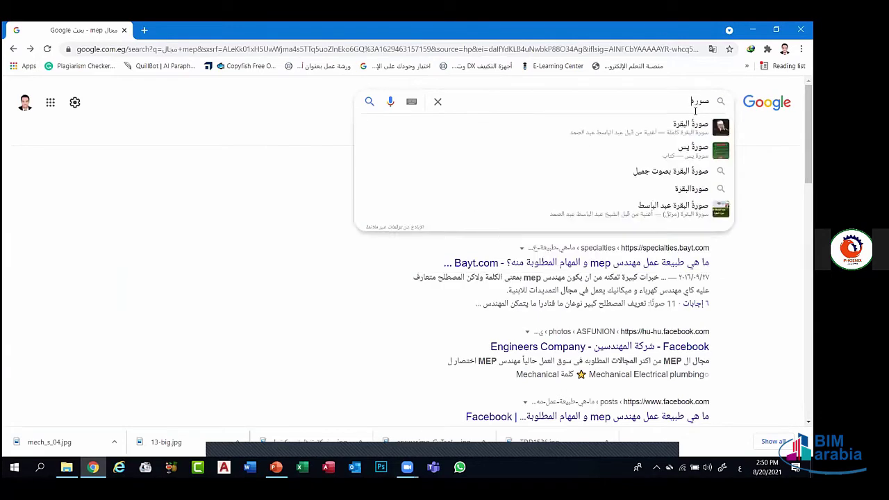
pyautogui.press('Escape')
pyautogui.write('بيتزا')
pyautogui.press('Return')
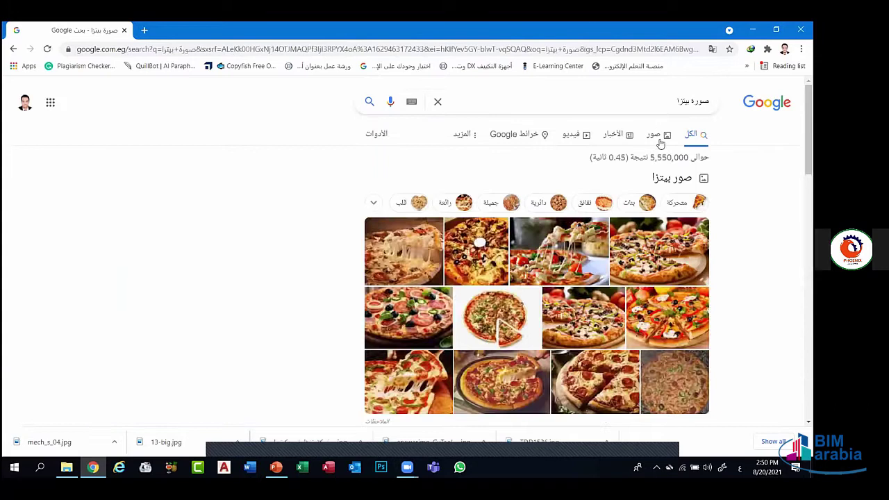
# Show only image results for the pizza search and scroll through them
pyautogui.click(659, 138)
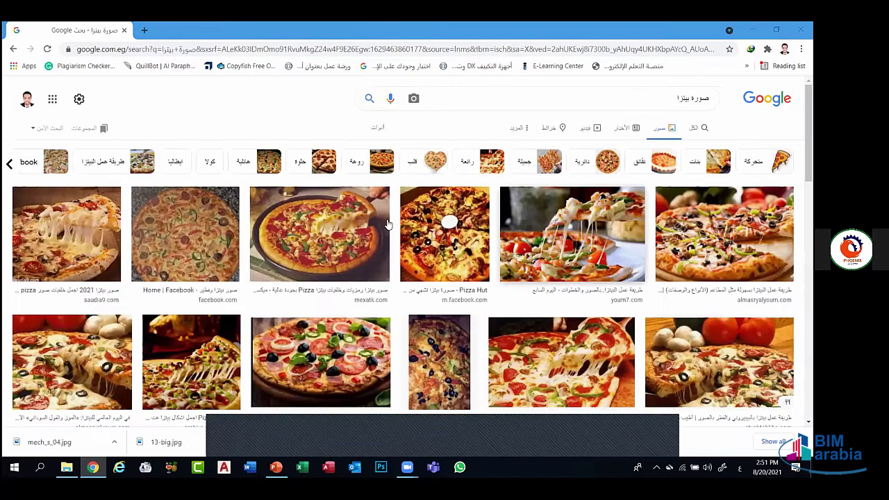
pyautogui.scroll(-2, 387, 225)
pyautogui.scroll(-1, 388, 224)
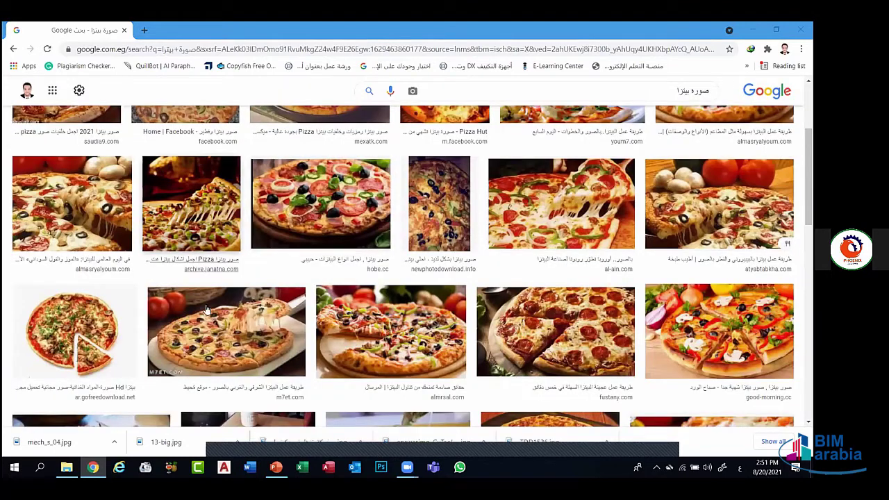
pyautogui.scroll(-1, 97, 292)
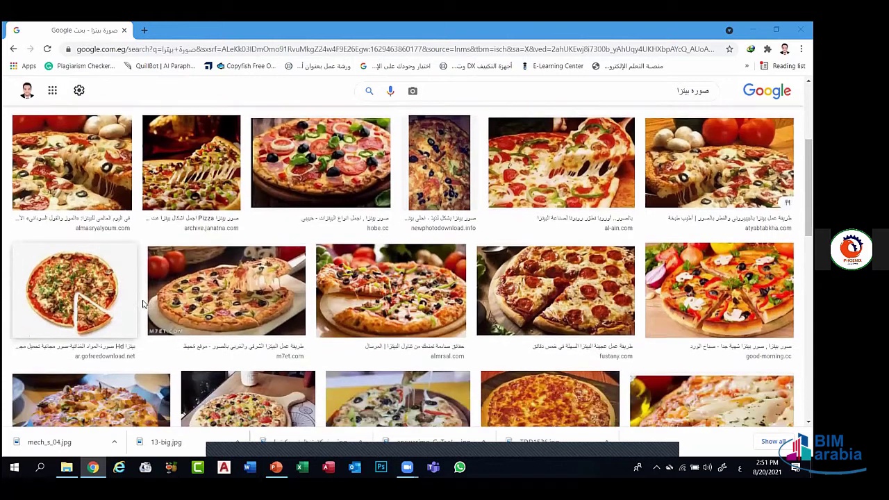
pyautogui.scroll(-2, 500, 200)
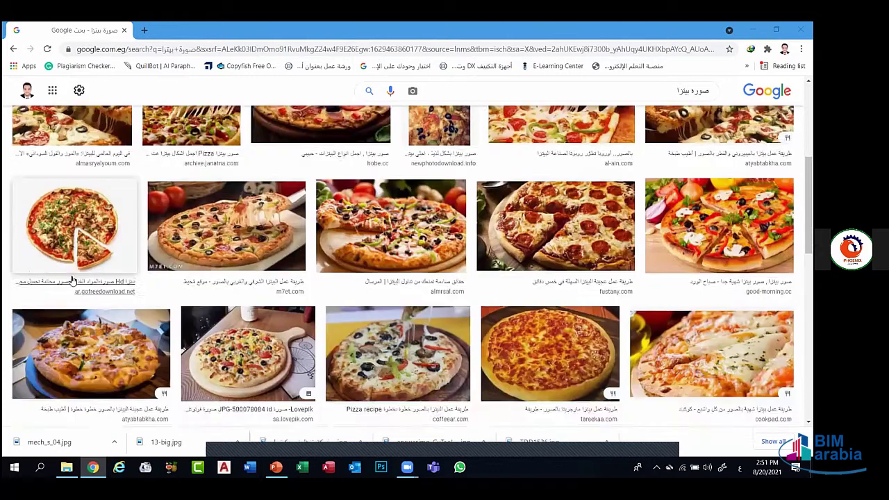
pyautogui.scroll(-3, 128, 307)
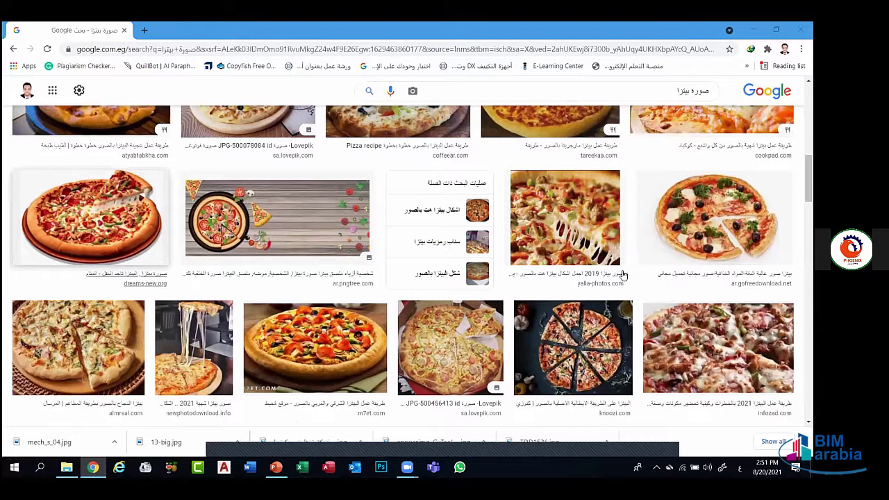
pyautogui.scroll(-2, 588, 321)
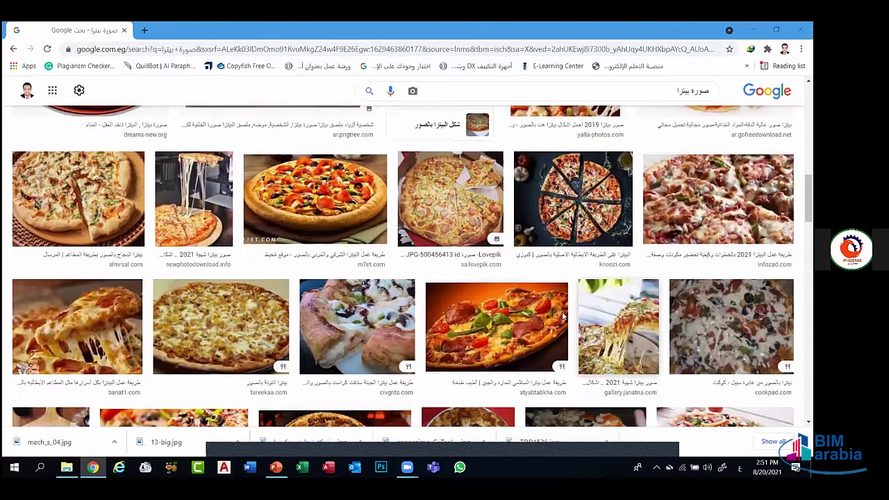
pyautogui.scroll(-1, 563, 316)
pyautogui.scroll(-2, 563, 317)
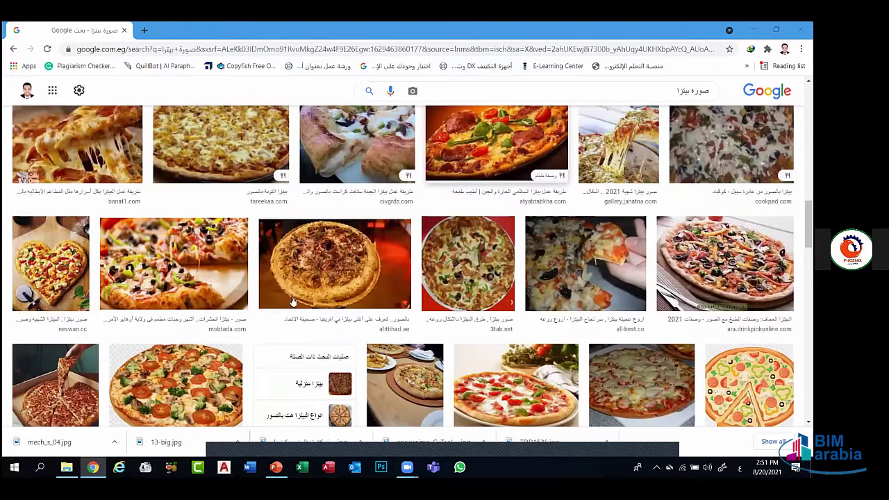
pyautogui.scroll(-1, 331, 317)
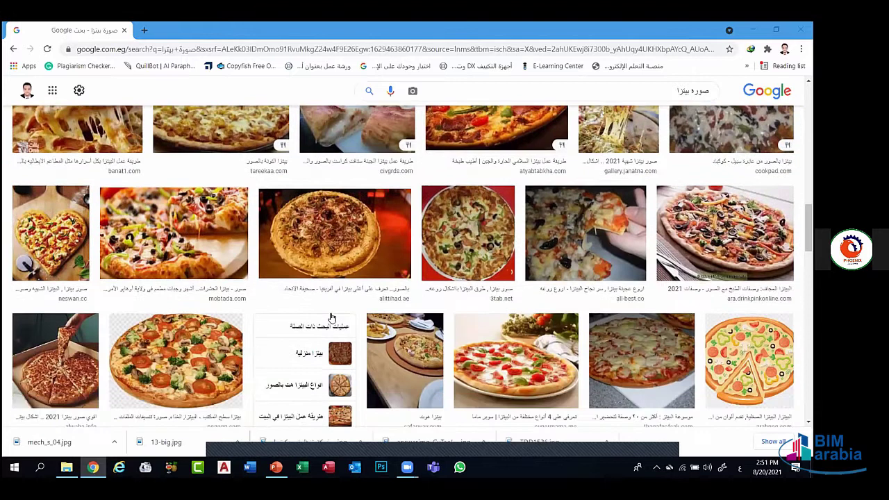
pyautogui.scroll(-3, 332, 317)
pyautogui.scroll(-2, 313, 259)
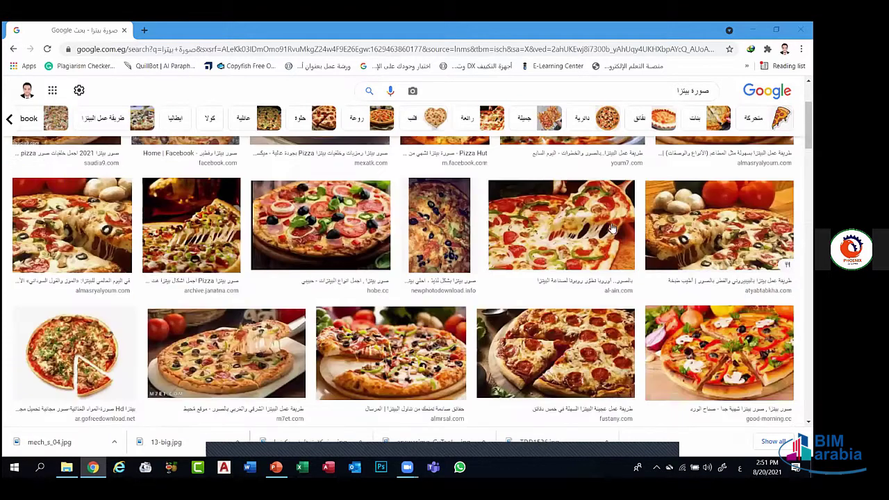
pyautogui.scroll(2, 486, 334)
pyautogui.scroll(-1, 118, 278)
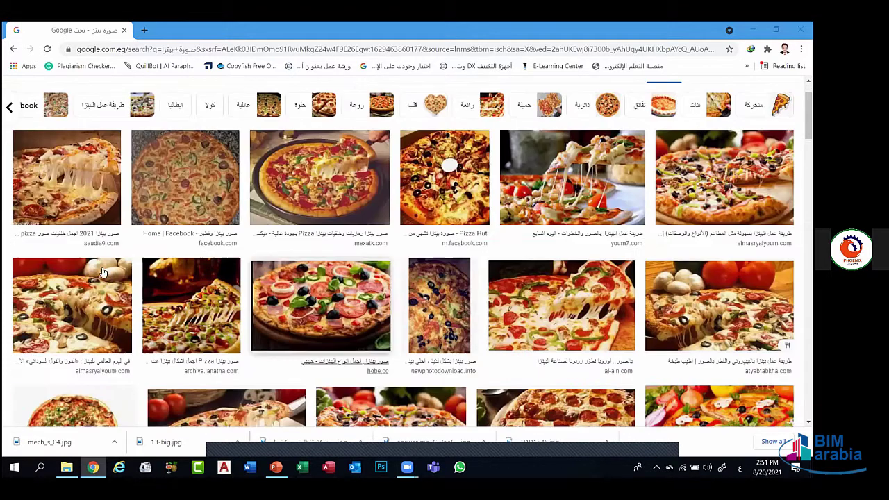
pyautogui.scroll(-1, 139, 299)
pyautogui.scroll(-3, 174, 294)
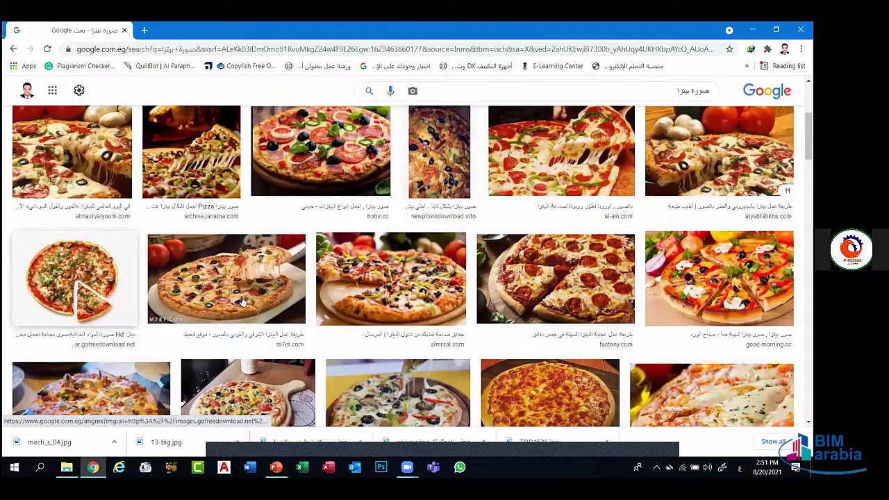
# Save the round pizza picture as a JPEG into the project folder
pyautogui.click(78, 194)
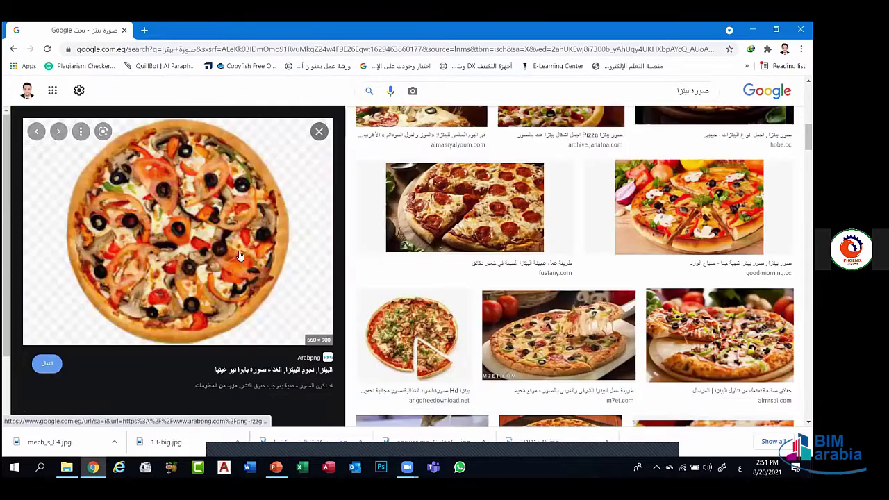
pyautogui.rightClick(192, 196)
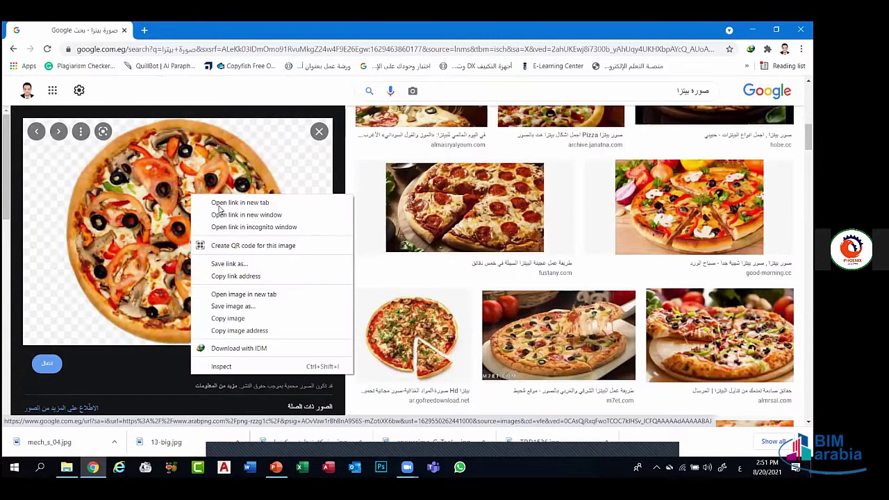
pyautogui.click(248, 309)
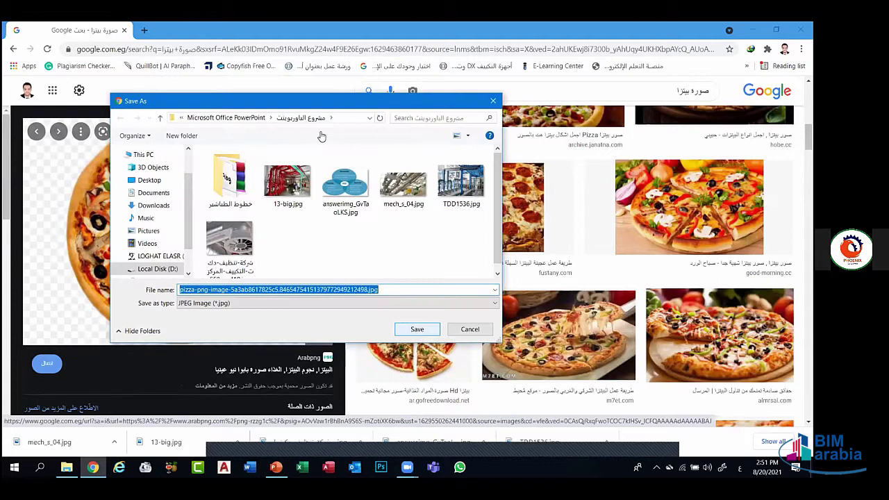
pyautogui.press('Return')
pyautogui.press('Escape')
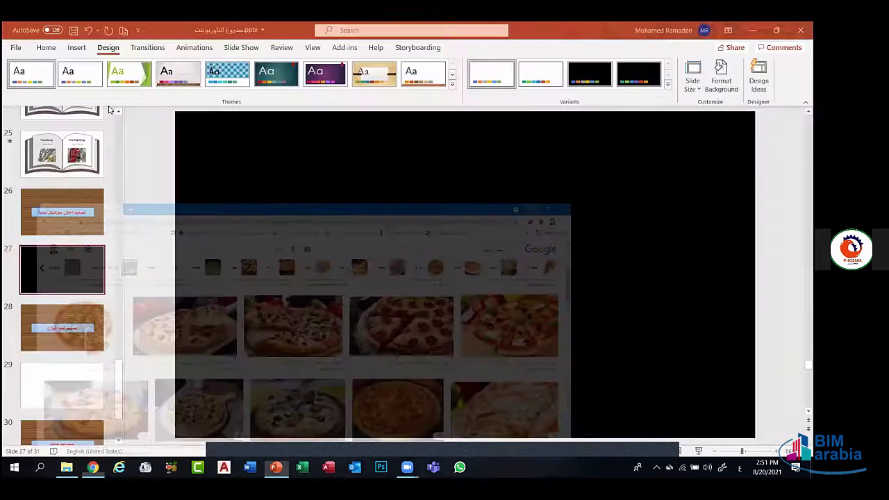
# Insert the saved pizza image file from this device onto slide 27
pyautogui.click(77, 47)
pyautogui.click(100, 77)
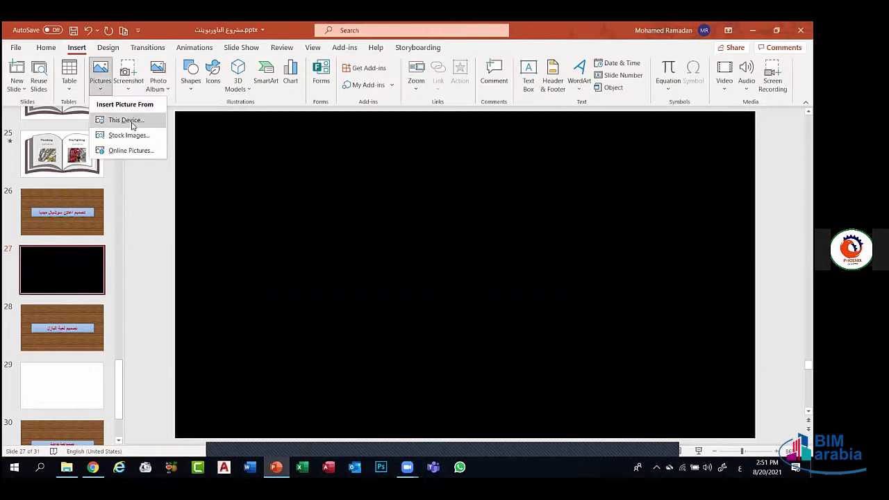
pyautogui.click(132, 123)
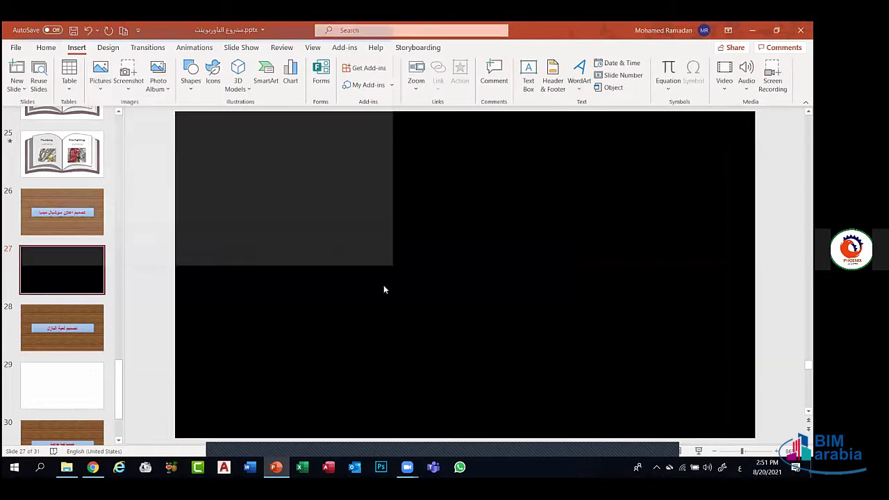
pyautogui.scroll(-3, 243, 153)
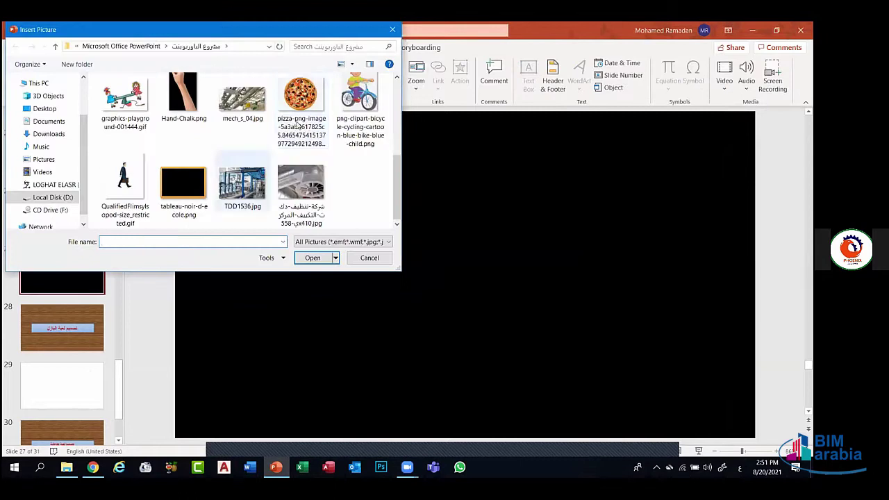
pyautogui.click(301, 104)
pyautogui.click(314, 257)
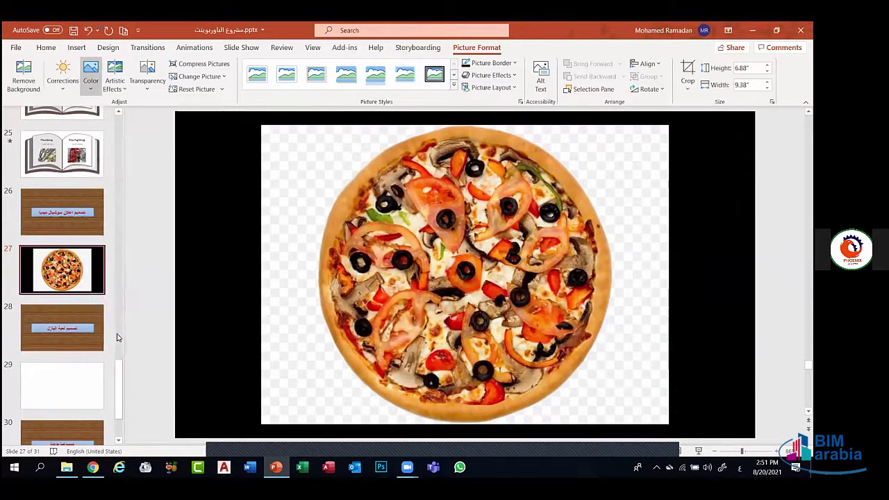
pyautogui.click(91, 76)
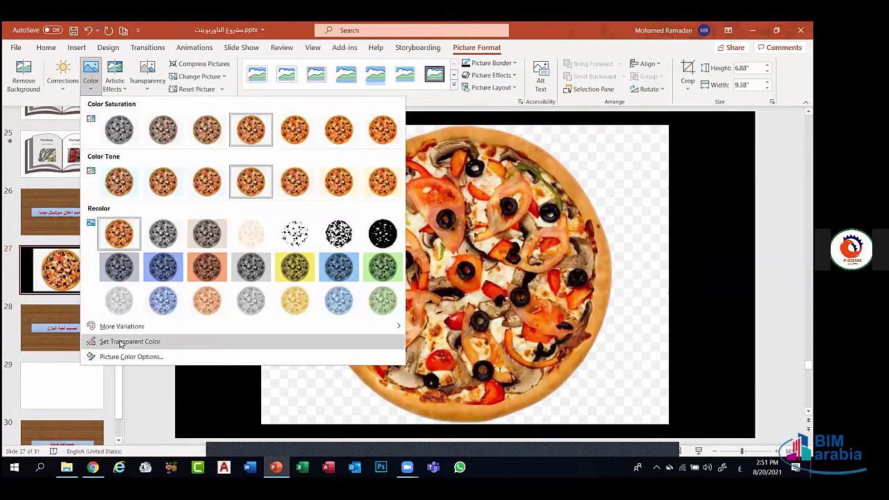
pyautogui.click(129, 342)
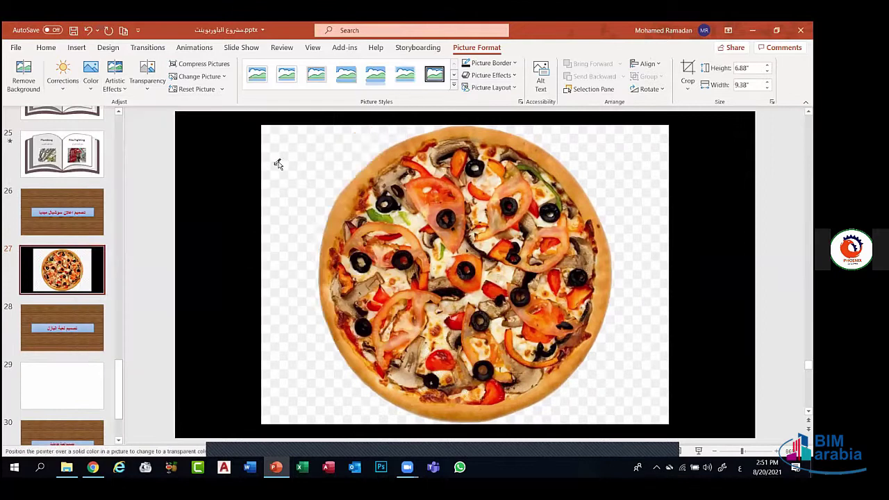
pyautogui.click(292, 164)
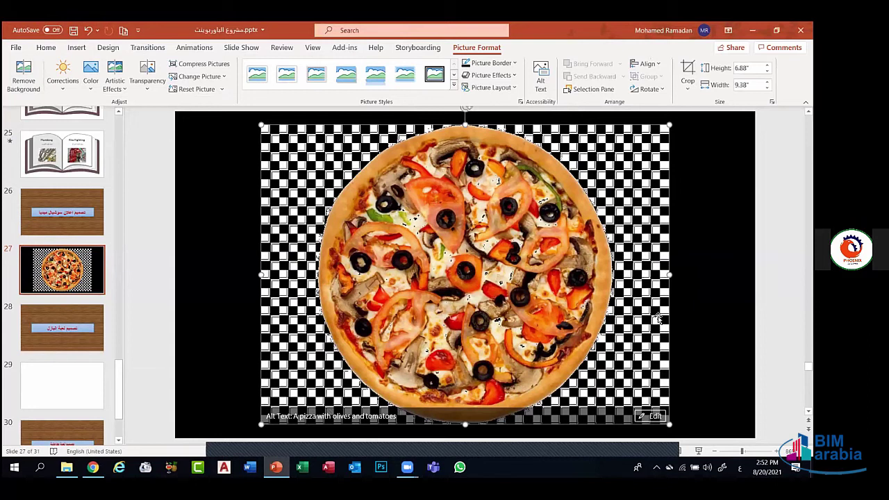
pyautogui.click(717, 343)
pyautogui.moveTo(346, 261); pyautogui.dragTo(391, 253)
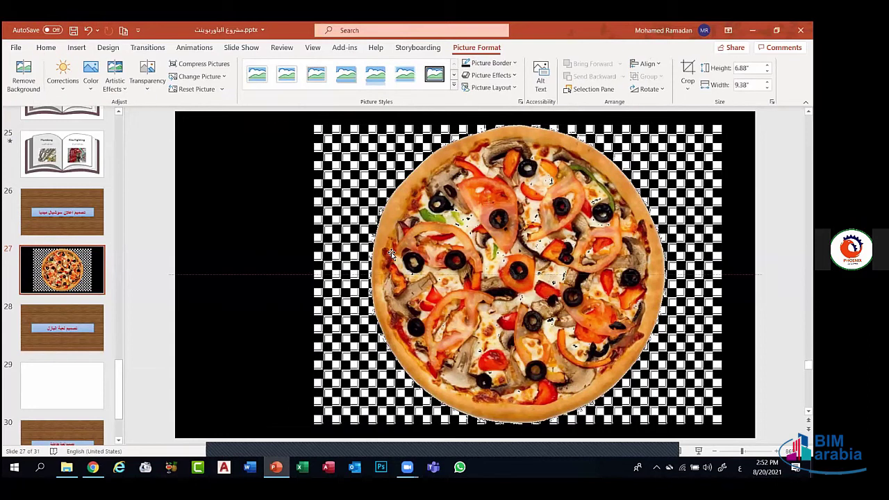
pyautogui.hotkey('ctrl', 'z')
pyautogui.hotkey('ctrl', 'z')
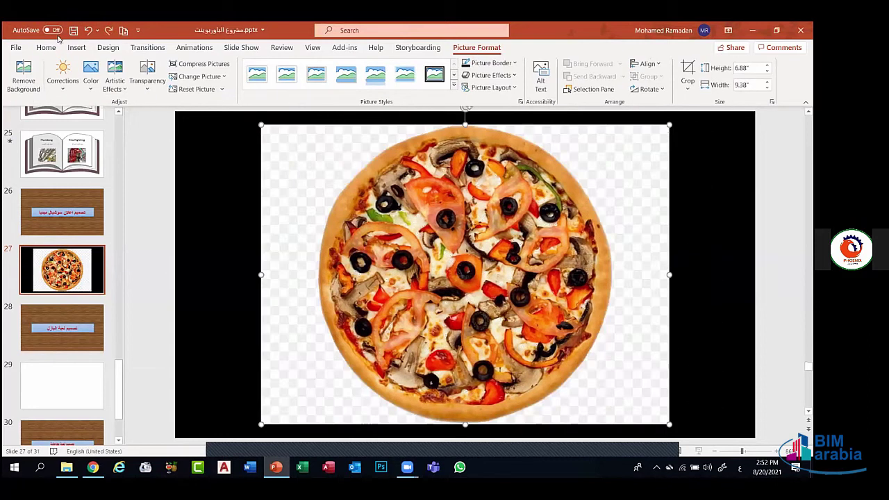
# Remove the pizza's checkered background, marking the top and bottom crust as areas to keep
pyautogui.click(24, 80)
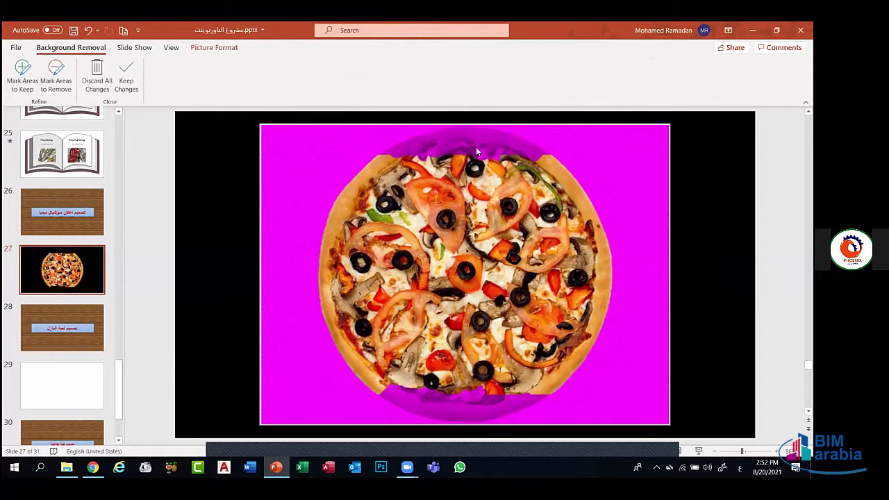
pyautogui.click(21, 73)
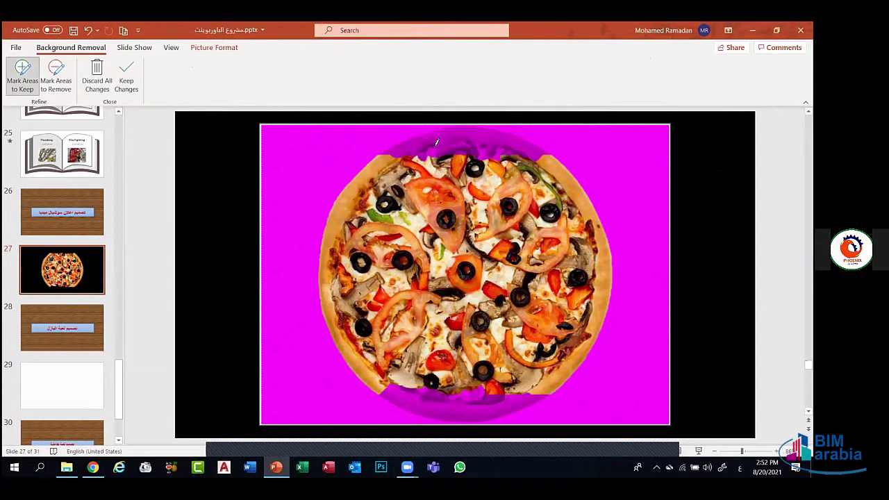
pyautogui.moveTo(408, 146); pyautogui.dragTo(545, 149)
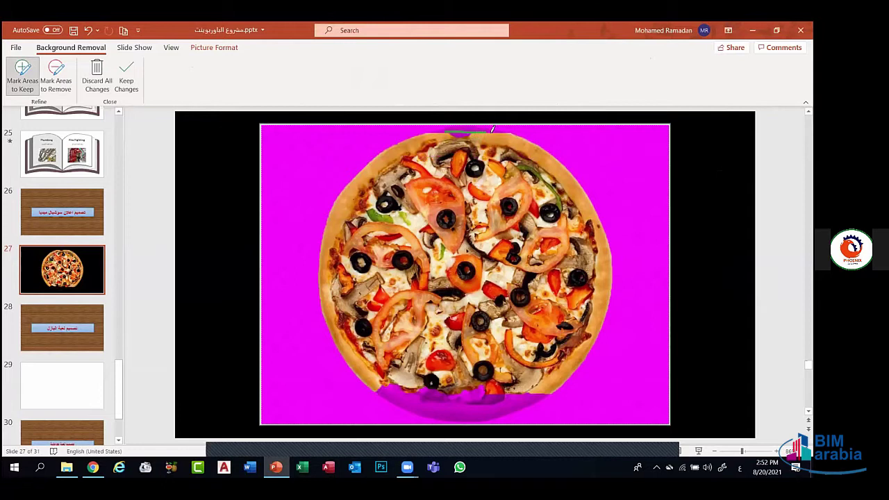
pyautogui.moveTo(493, 129); pyautogui.dragTo(495, 136)
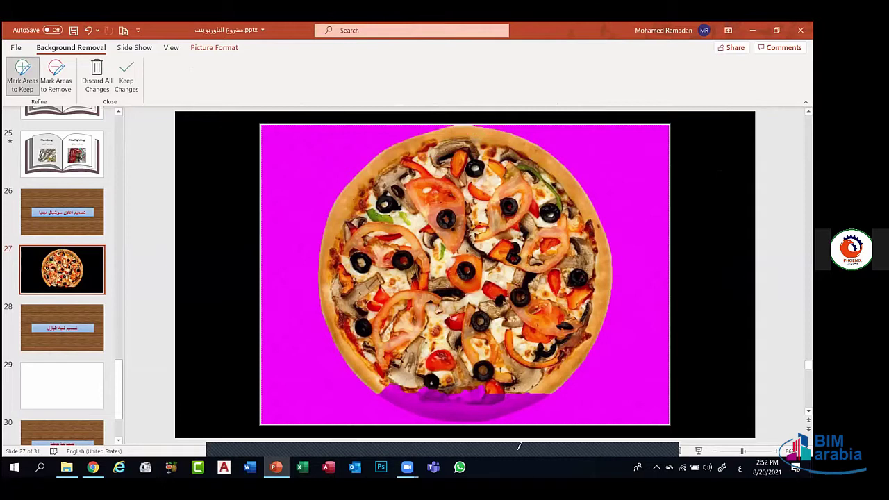
pyautogui.moveTo(404, 400); pyautogui.dragTo(520, 399)
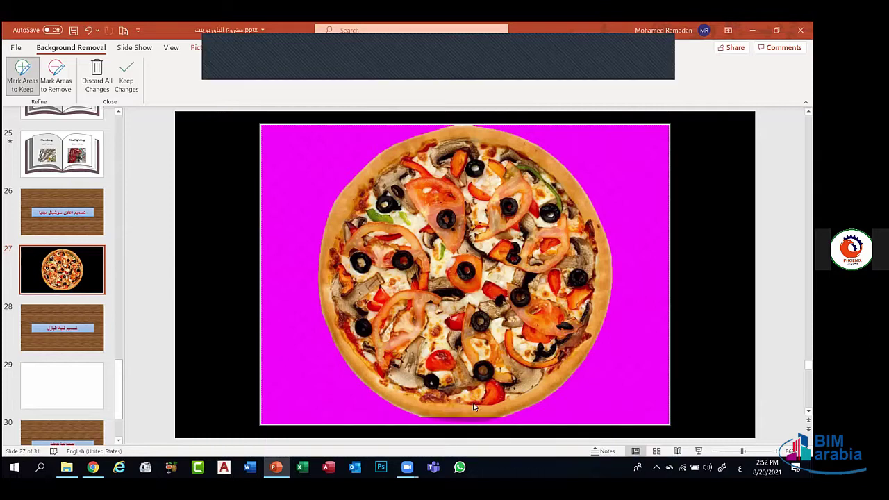
pyautogui.moveTo(445, 418); pyautogui.dragTo(506, 415)
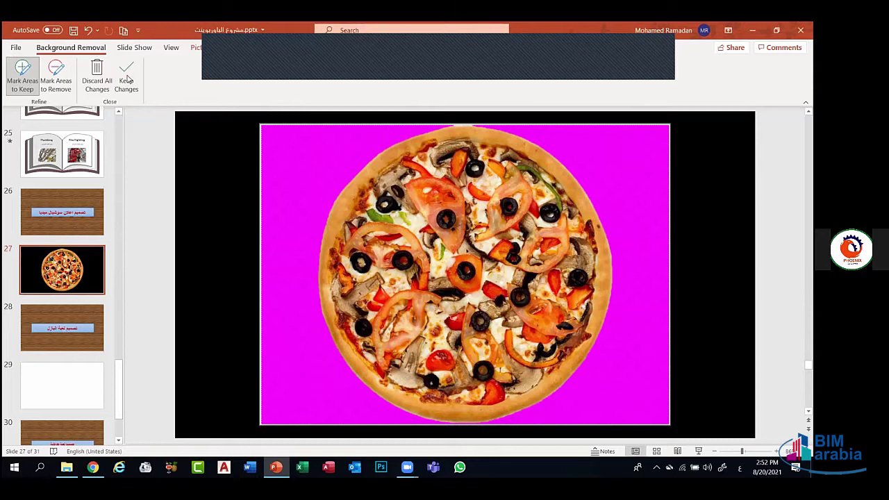
pyautogui.click(126, 78)
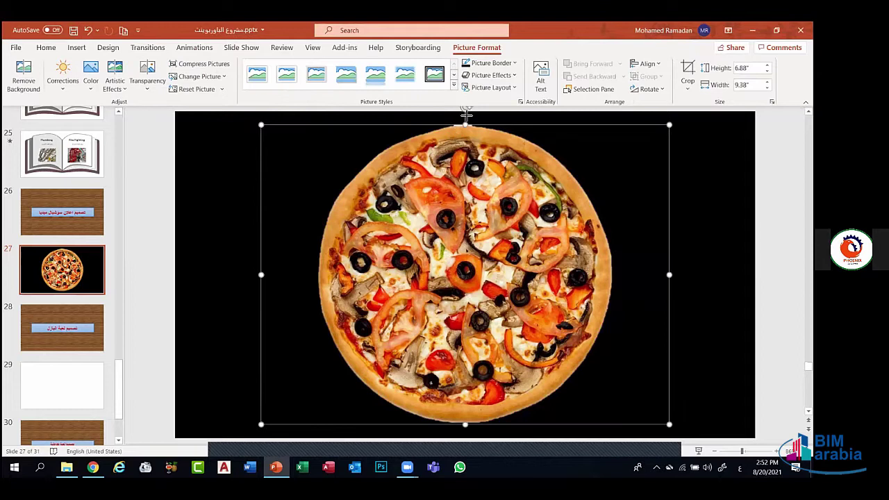
# Nudge the pizza lower and reapply Remove Background, keeping the changes
pyautogui.moveTo(466, 113); pyautogui.dragTo(471, 154)
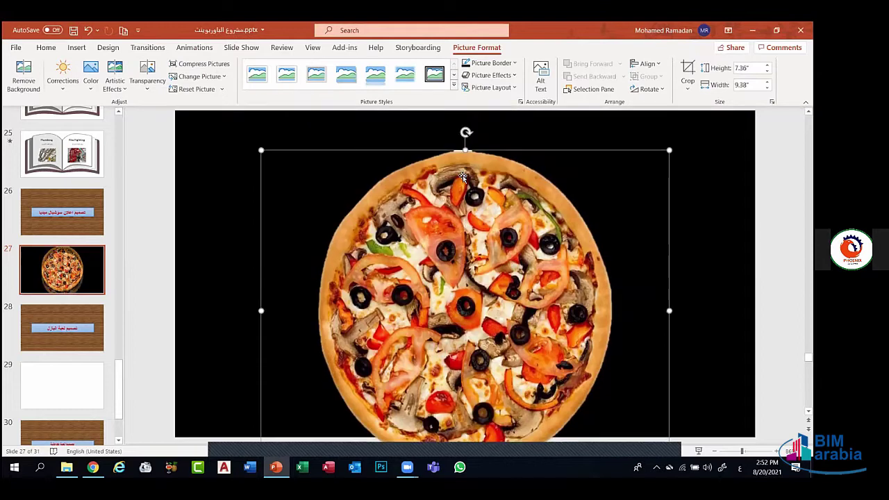
pyautogui.scroll(1, 466, 180)
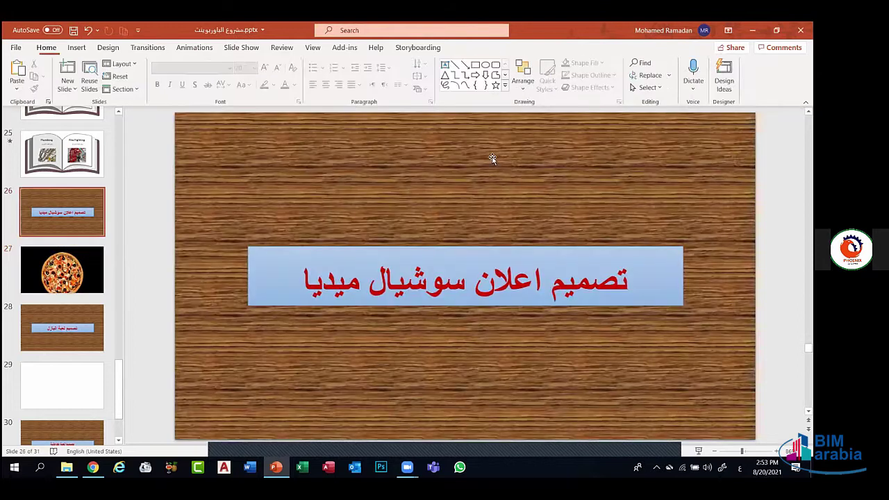
pyautogui.scroll(-1, 493, 159)
pyautogui.click(455, 250)
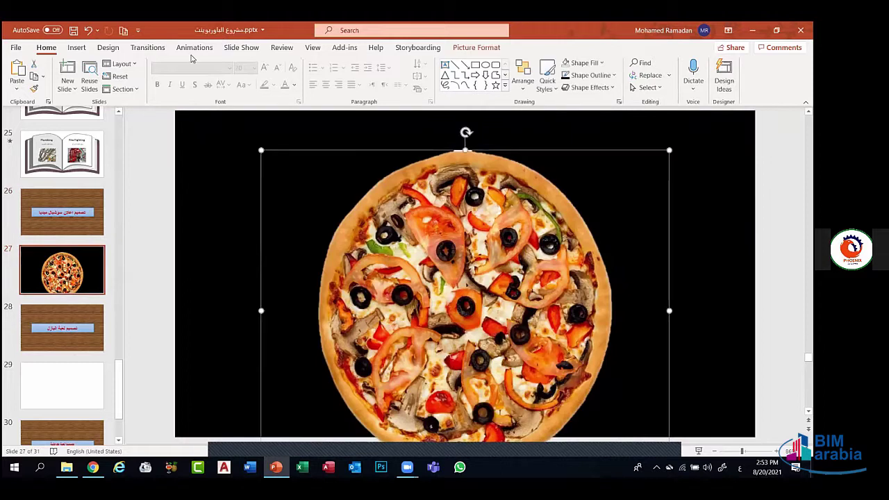
pyautogui.click(476, 47)
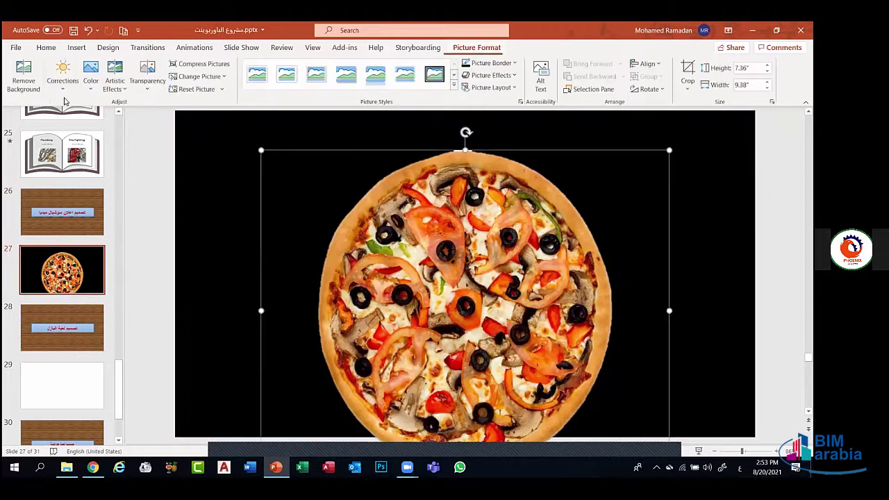
pyautogui.click(32, 82)
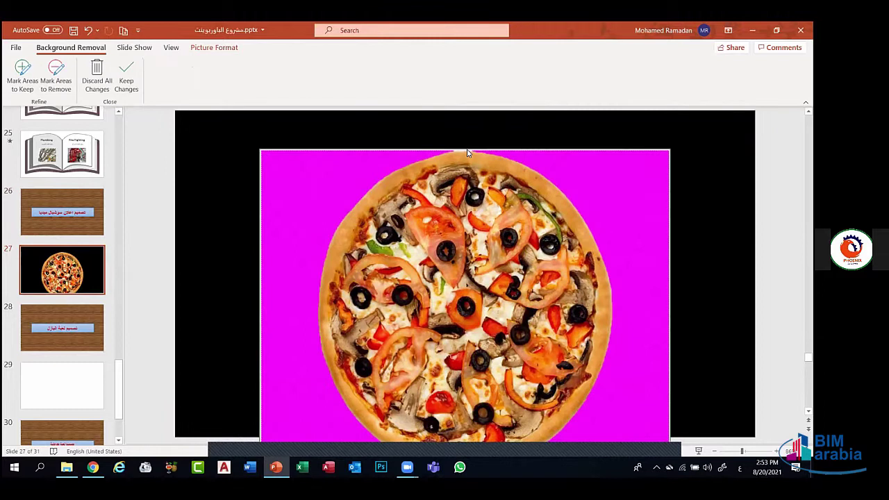
pyautogui.click(55, 78)
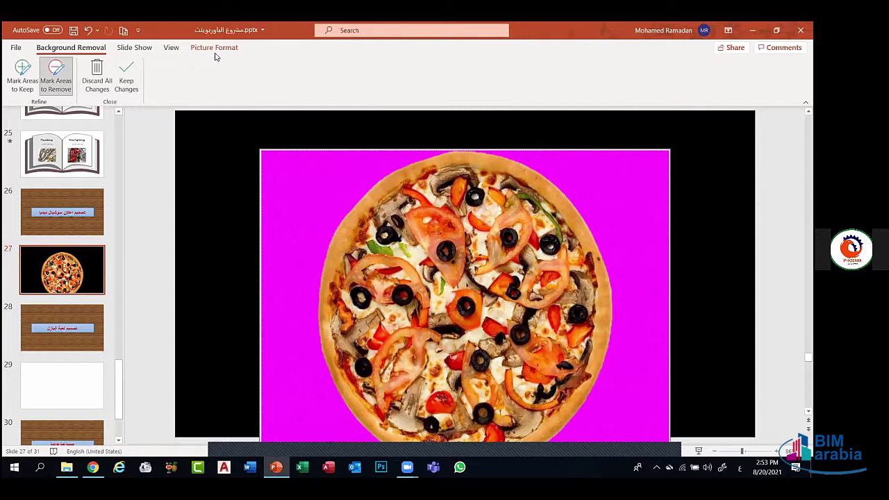
pyautogui.click(126, 77)
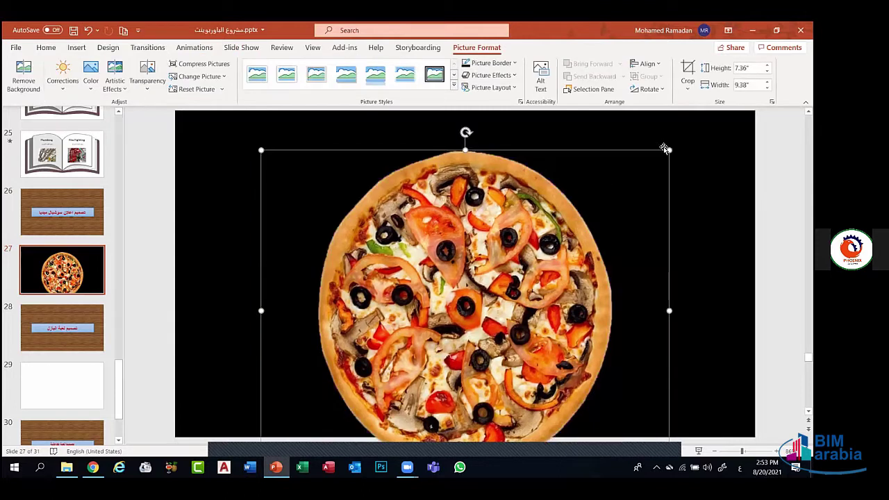
# Resize the pizza to 4.69" by 3.68" and move it to the slide's right side
pyautogui.moveTo(667, 149); pyautogui.dragTo(641, 242)
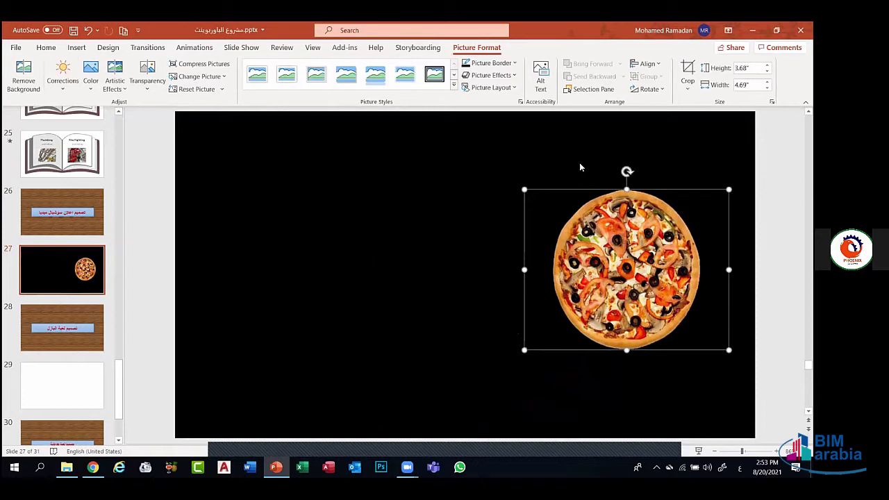
pyautogui.click(431, 208)
pyautogui.moveTo(616, 255); pyautogui.dragTo(635, 254)
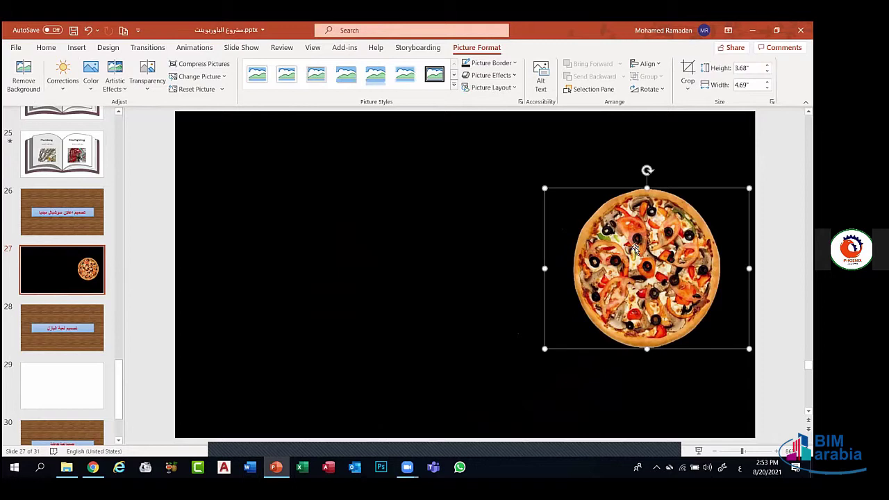
# Draw an oval circle over the pizza, then move it just left of the pizza
pyautogui.click(76, 47)
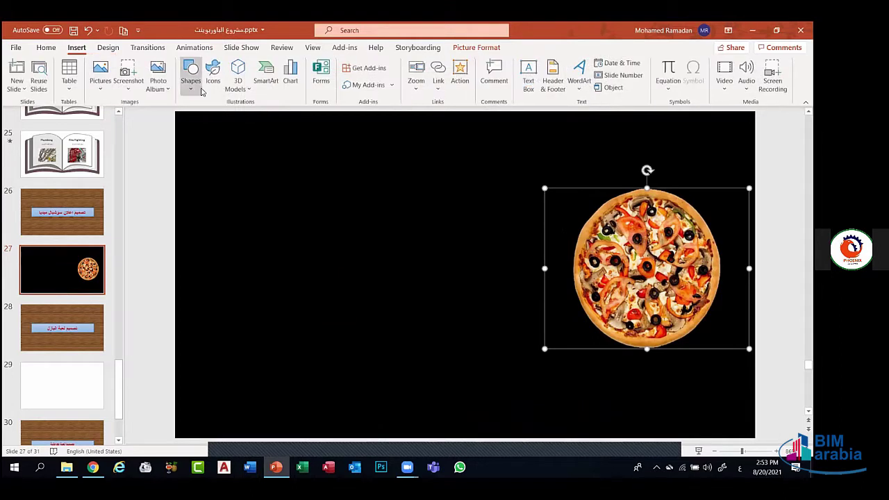
pyautogui.click(197, 85)
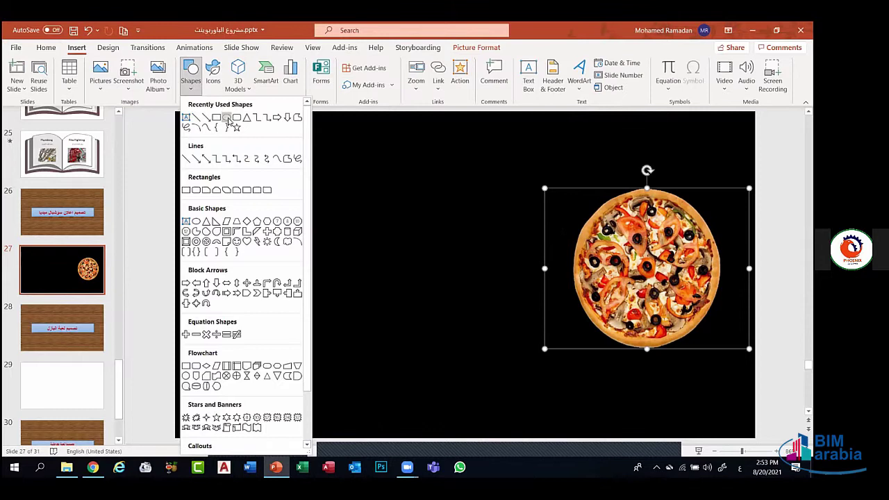
pyautogui.click(226, 118)
pyautogui.moveTo(563, 196); pyautogui.dragTo(710, 348)
pyautogui.moveTo(647, 190); pyautogui.dragTo(647, 188)
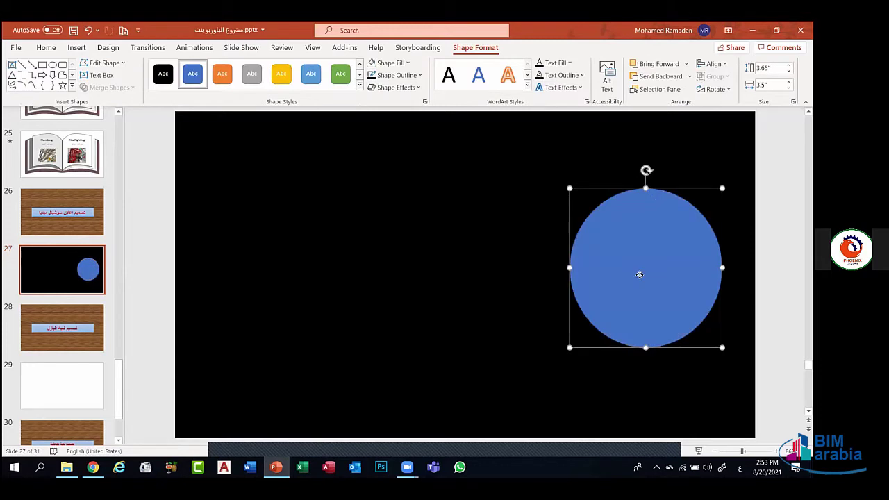
pyautogui.moveTo(640, 274); pyautogui.dragTo(472, 276)
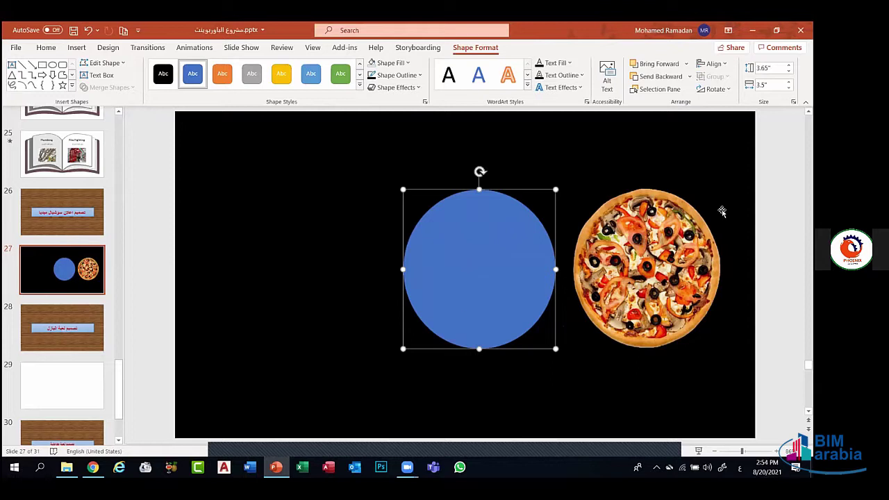
pyautogui.click(400, 74)
# Fill the circle with black and remove its outline
pyautogui.click(393, 62)
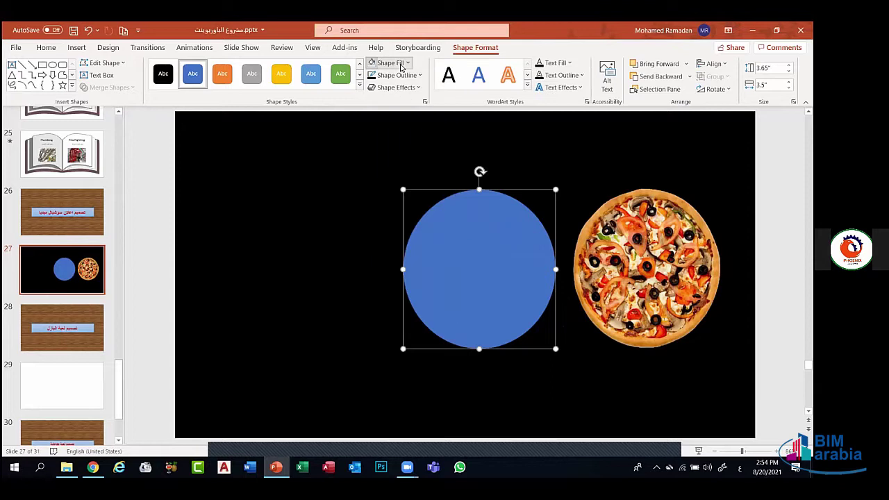
pyautogui.click(393, 63)
pyautogui.click(380, 90)
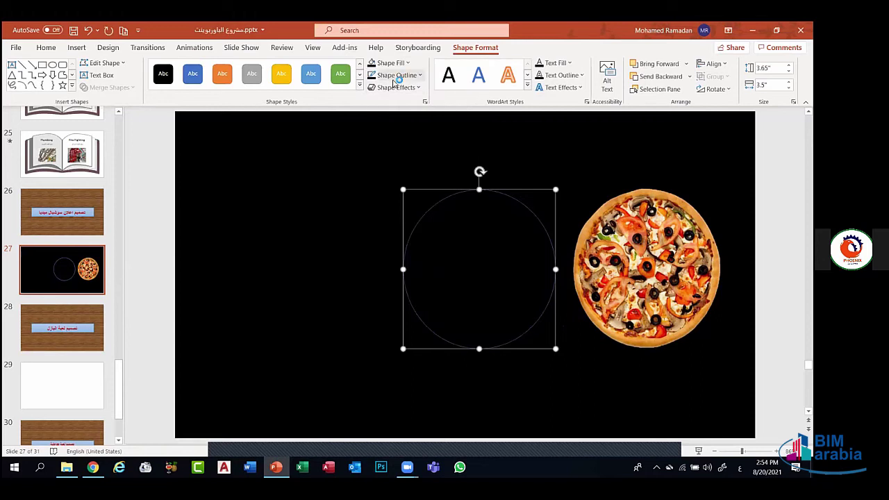
pyautogui.click(409, 78)
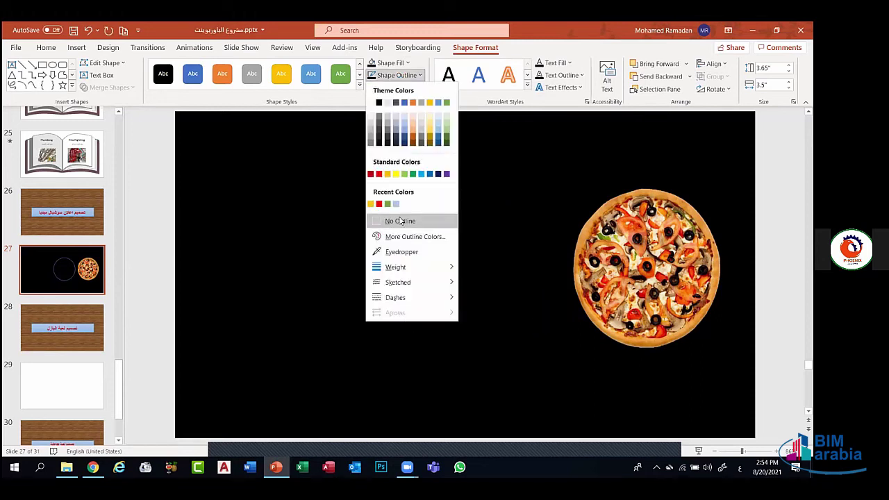
pyautogui.click(399, 221)
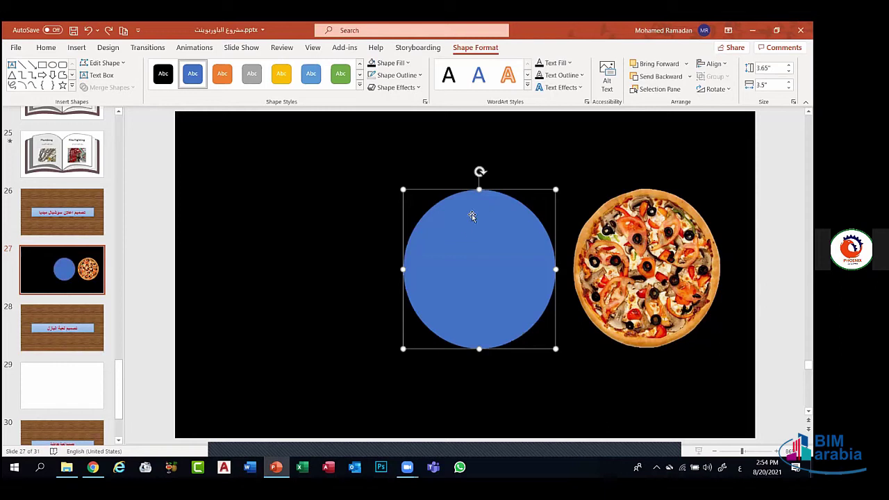
# Shift the circle toward the pizza and set it to No Fill and No Outline
pyautogui.moveTo(478, 264); pyautogui.dragTo(443, 252)
pyautogui.click(406, 63)
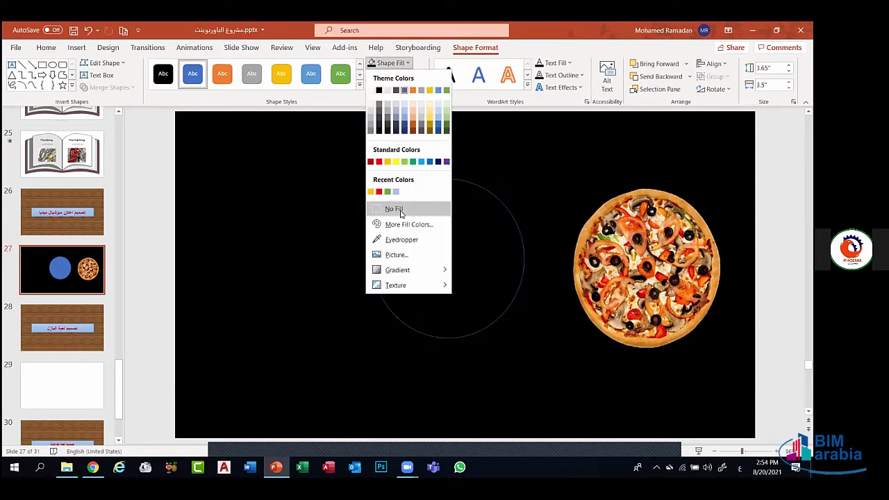
pyautogui.click(401, 210)
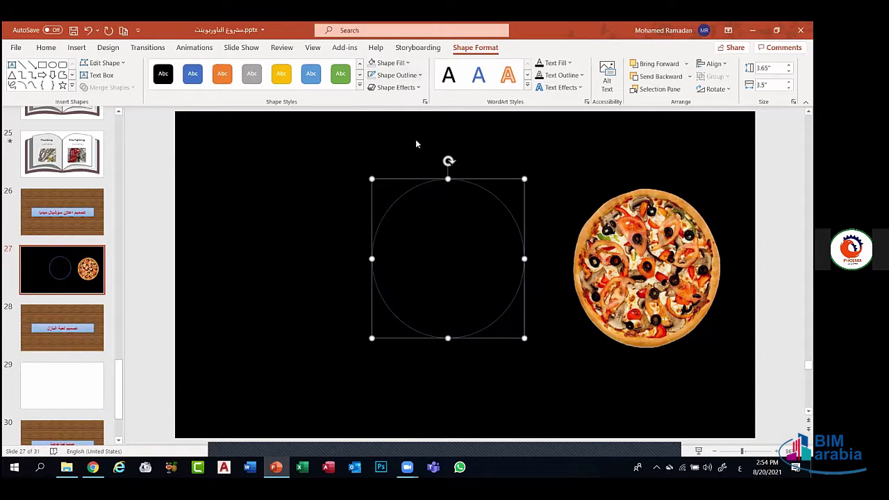
pyautogui.click(389, 62)
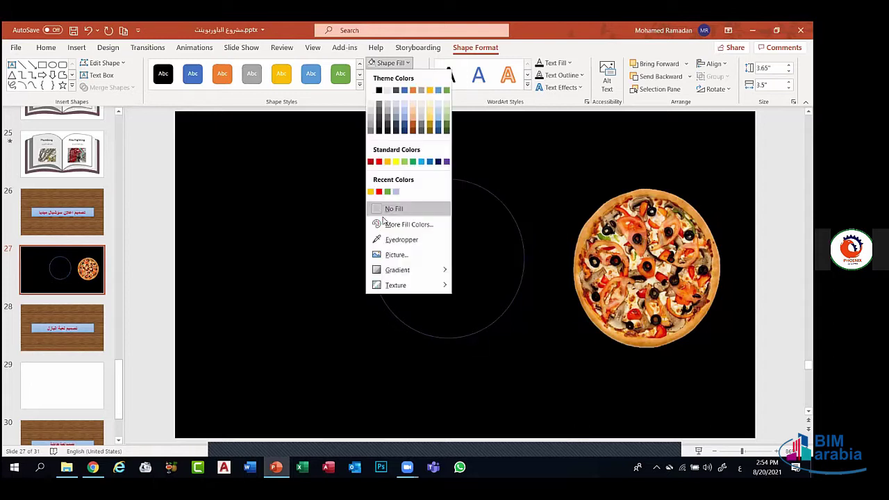
pyautogui.click(495, 144)
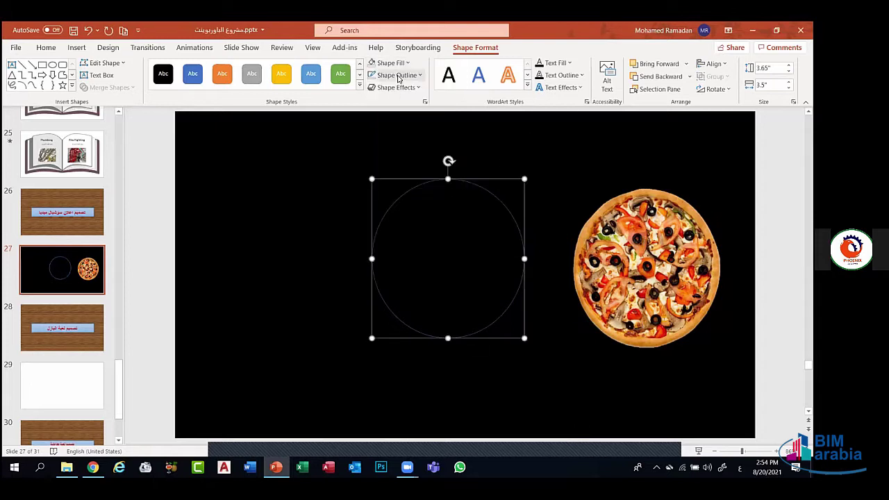
pyautogui.click(398, 76)
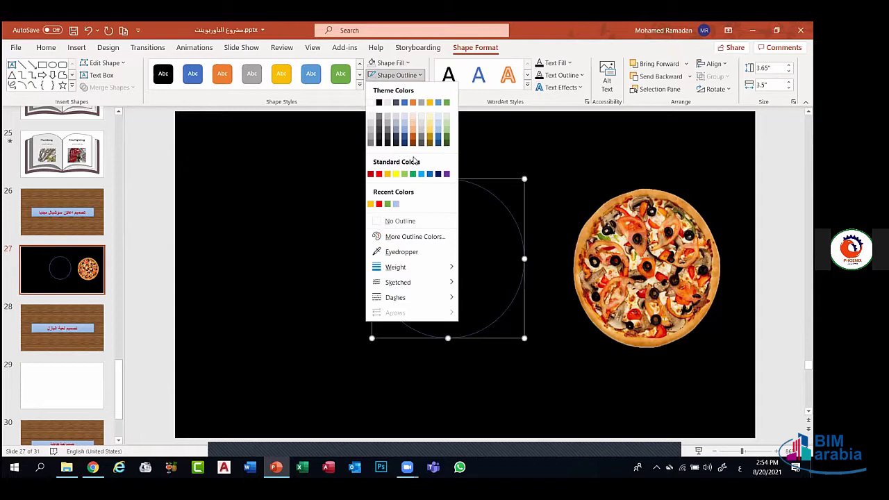
pyautogui.click(400, 222)
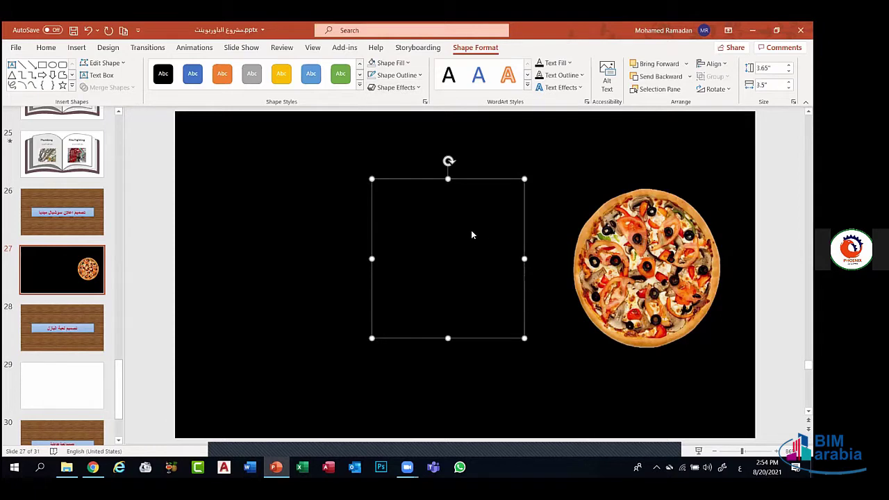
# Apply an Outer Offset: Right shadow to the circle and open its Shadow Options
pyautogui.click(401, 87)
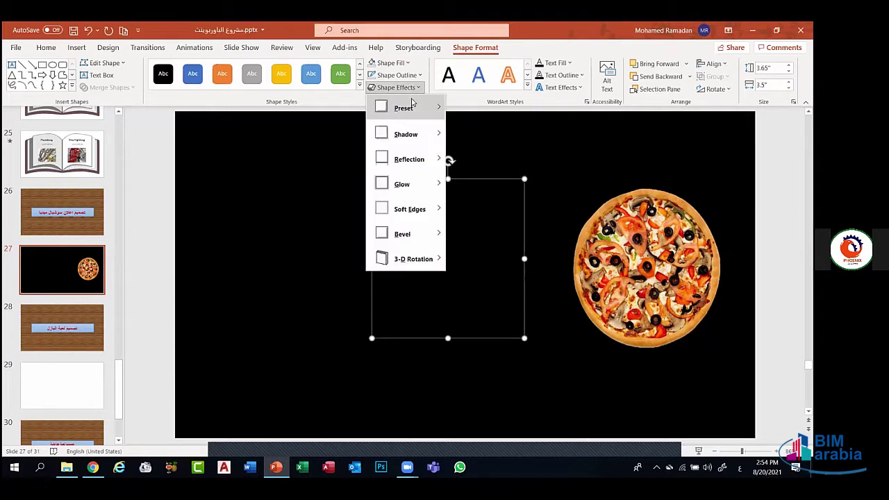
pyautogui.moveTo(412, 103)
pyautogui.moveTo(408, 134)
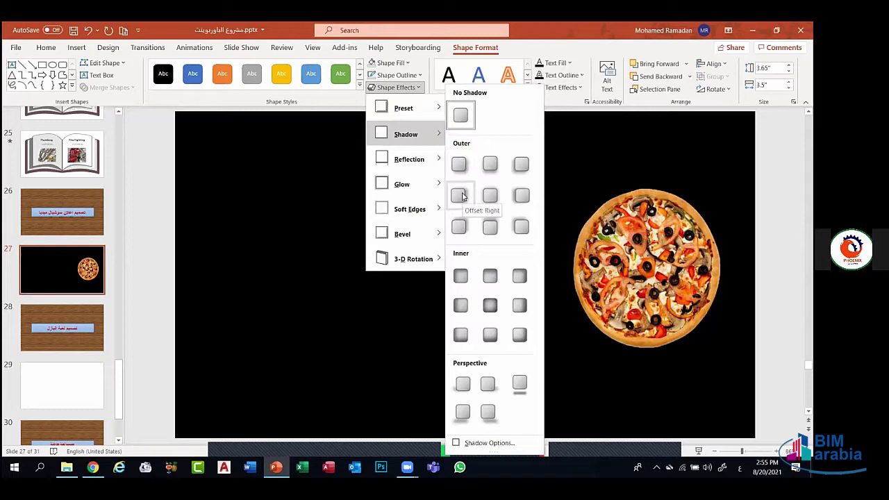
pyautogui.click(461, 196)
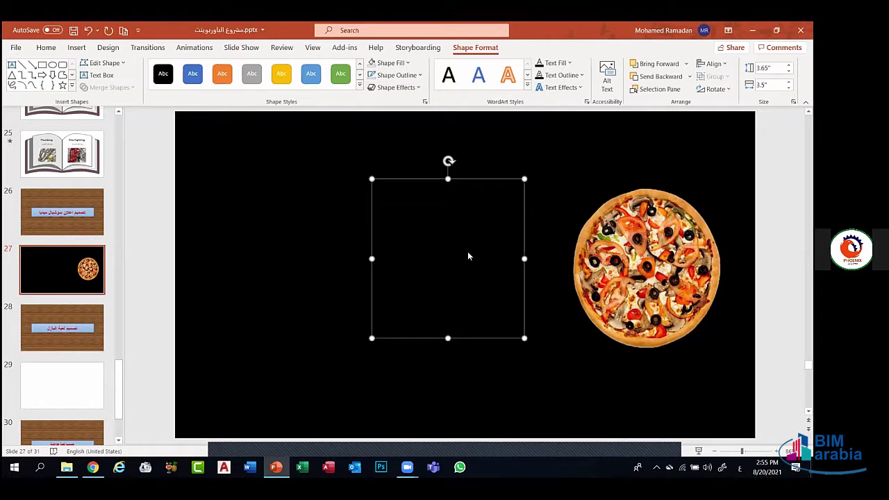
pyautogui.click(395, 88)
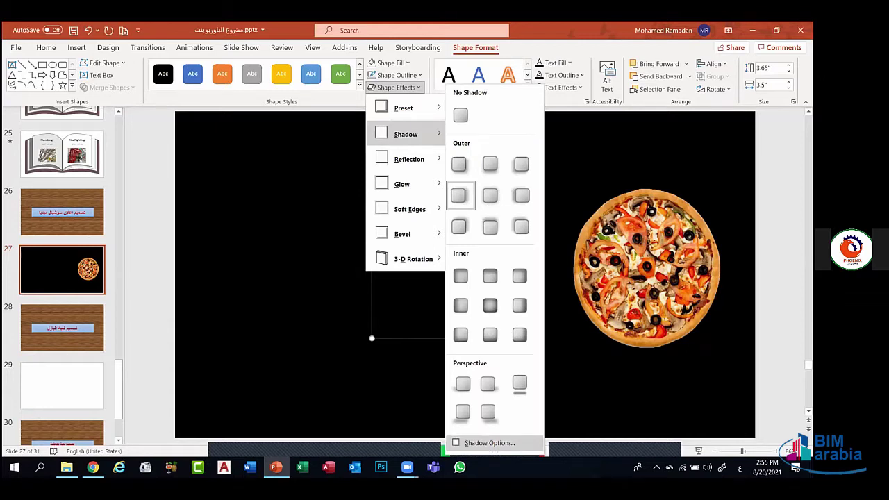
pyautogui.click(490, 442)
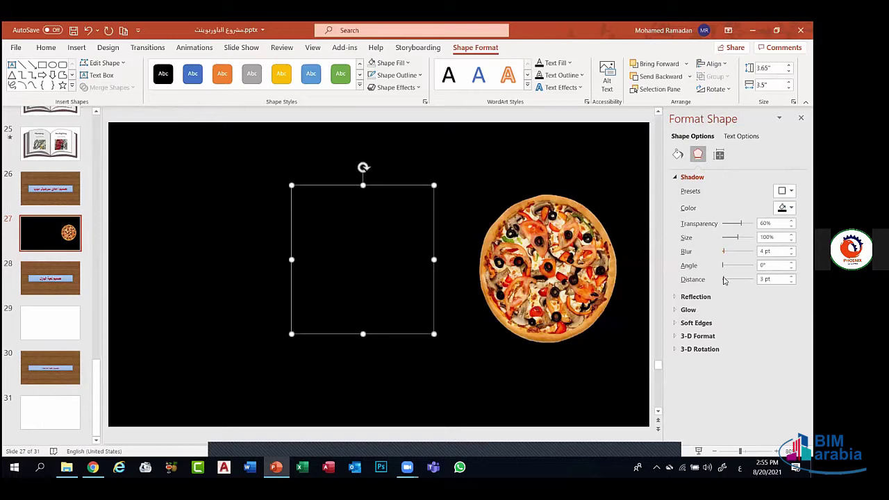
# Set the circle's shadow to 12 pt distance, 35° angle, 28 pt blur, with lower transparency
pyautogui.moveTo(724, 280); pyautogui.dragTo(725, 280)
pyautogui.moveTo(723, 269); pyautogui.dragTo(726, 268)
pyautogui.write('35')
pyautogui.press('Return')
pyautogui.click(769, 251)
pyautogui.click(726, 251)
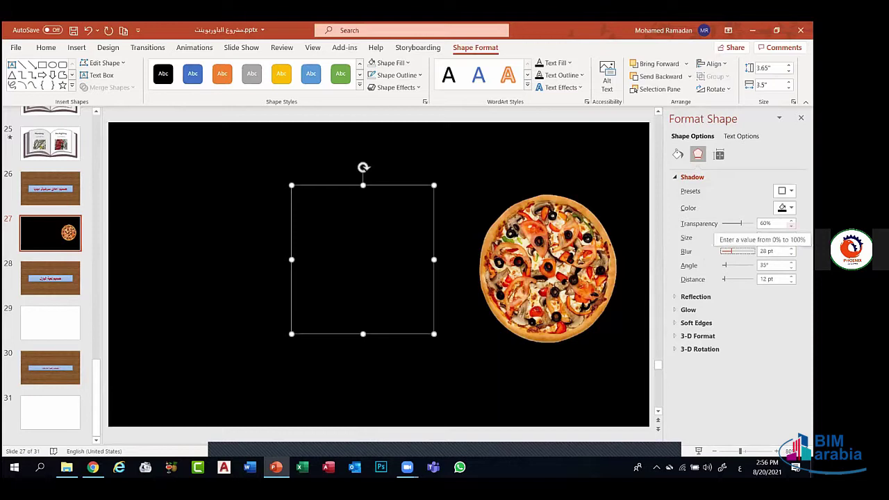
pyautogui.click(791, 226)
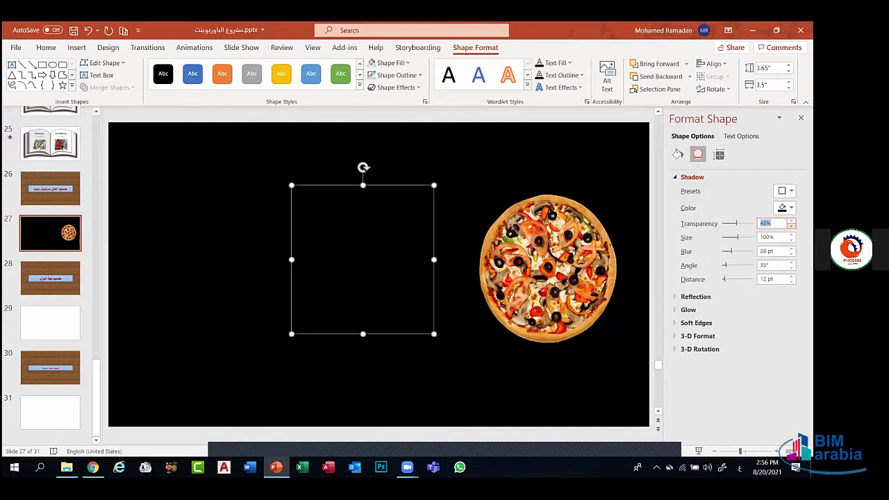
pyautogui.click(792, 226)
pyautogui.click(420, 282)
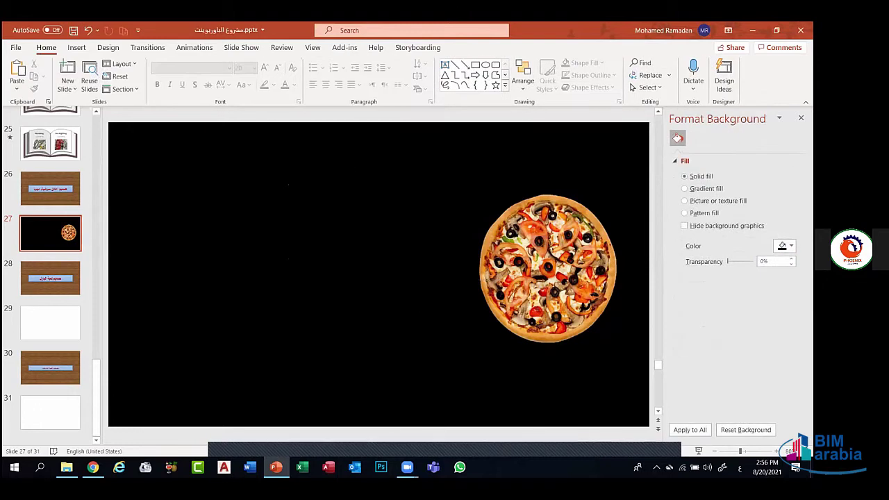
# Drag the shadowed invisible circle right until it overlaps the pizza's left side
pyautogui.click(373, 271)
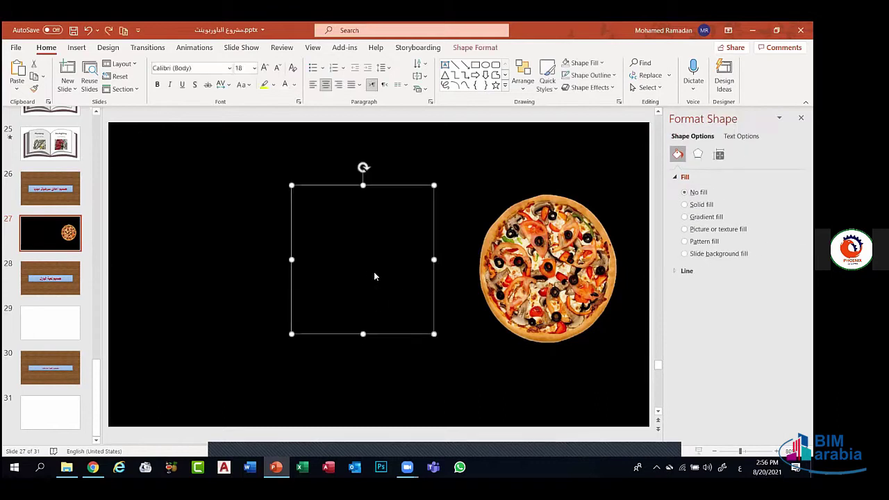
pyautogui.click(389, 338)
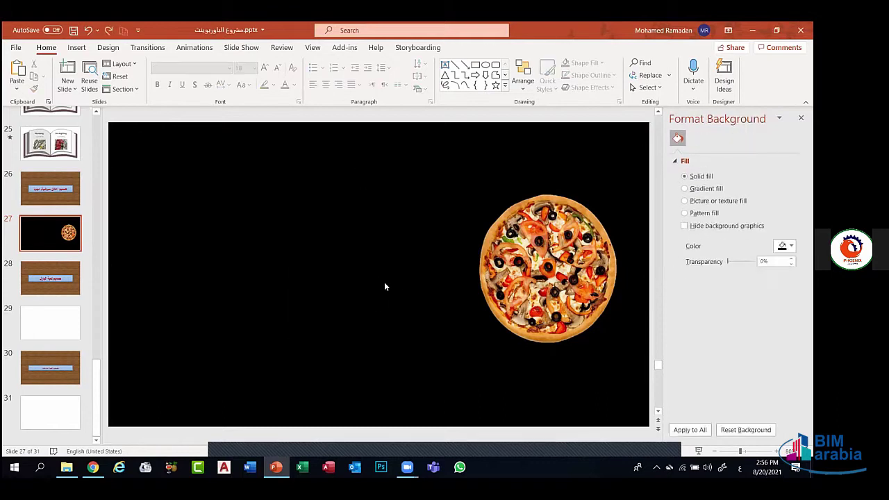
pyautogui.click(390, 331)
pyautogui.moveTo(389, 336); pyautogui.dragTo(469, 339)
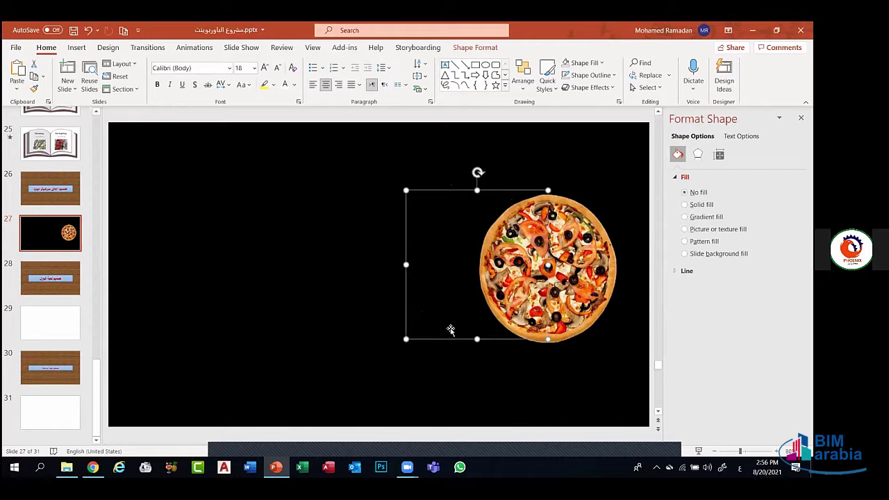
pyautogui.moveTo(453, 340); pyautogui.dragTo(488, 341)
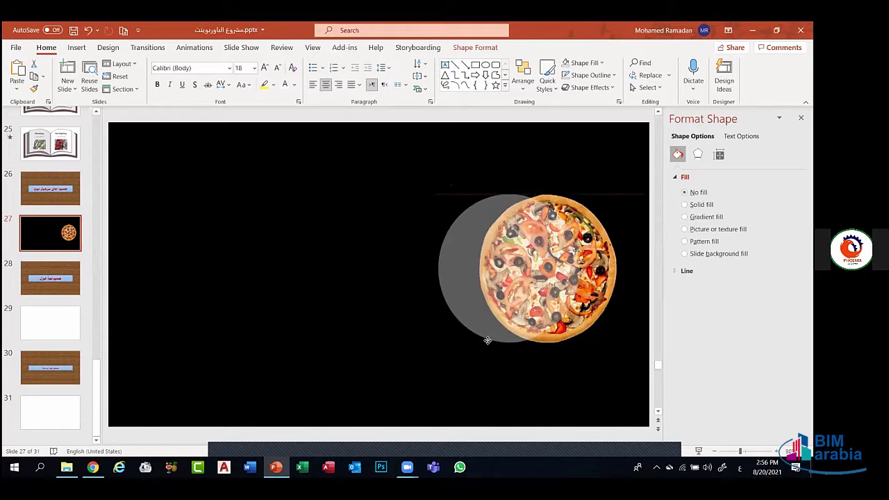
pyautogui.moveTo(488, 341); pyautogui.dragTo(448, 342)
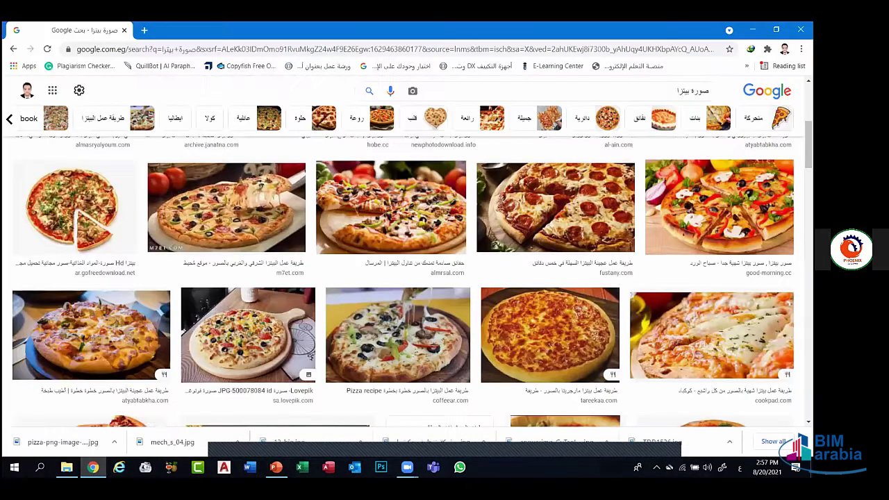
# Search Google Images for 'ورقة شجرة' (tree leaf)
pyautogui.press('BackSpace')
pyautogui.press('BackSpace')
pyautogui.press('BackSpace')
pyautogui.press('BackSpace')
pyautogui.press('BackSpace')
pyautogui.write('ورق')
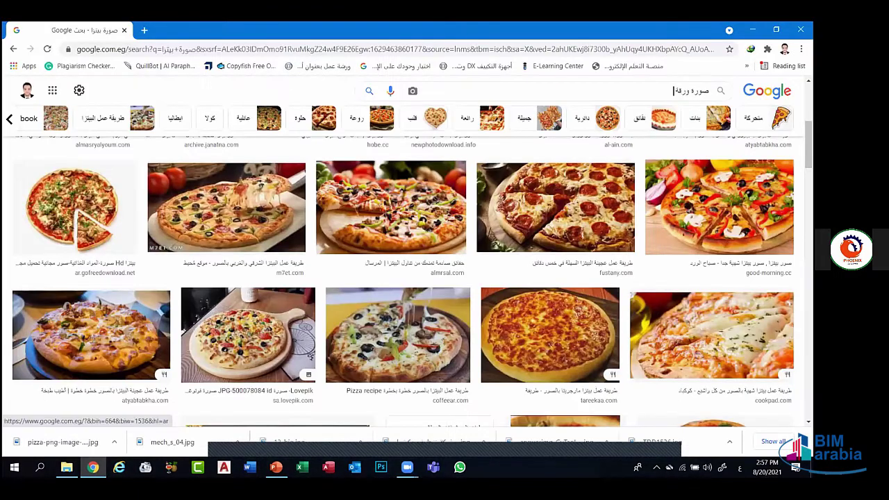
pyautogui.write('ة شجرة')
pyautogui.press('Return')
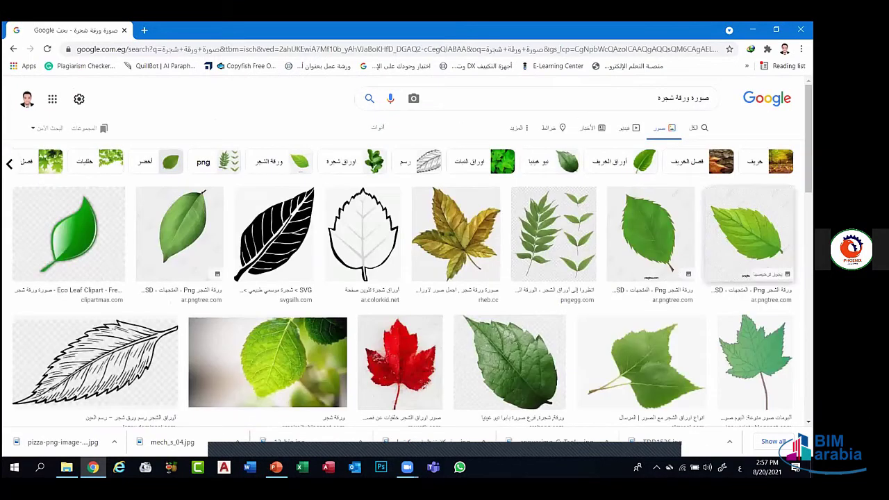
# Preview several leaf images, including the PNG Egg and a3zz.net results
pyautogui.click(713, 226)
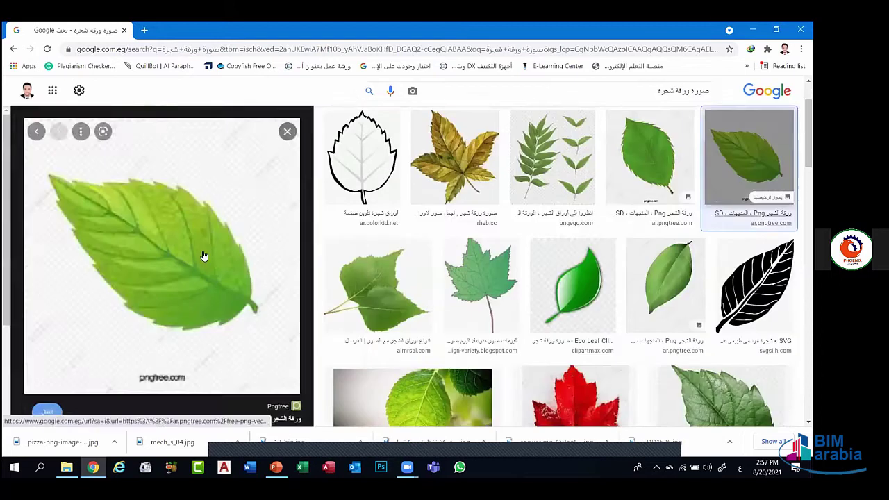
pyautogui.scroll(-2, 169, 264)
pyautogui.click(169, 264)
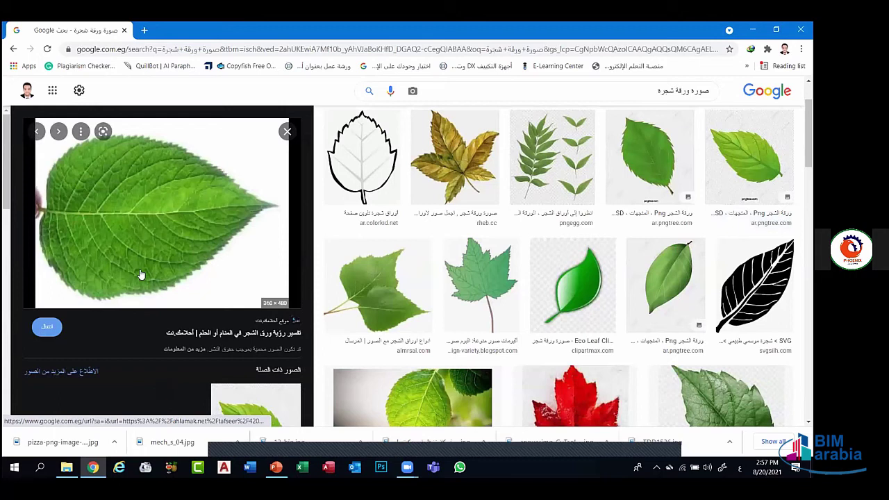
pyautogui.scroll(-2, 72, 201)
pyautogui.scroll(-3, 115, 225)
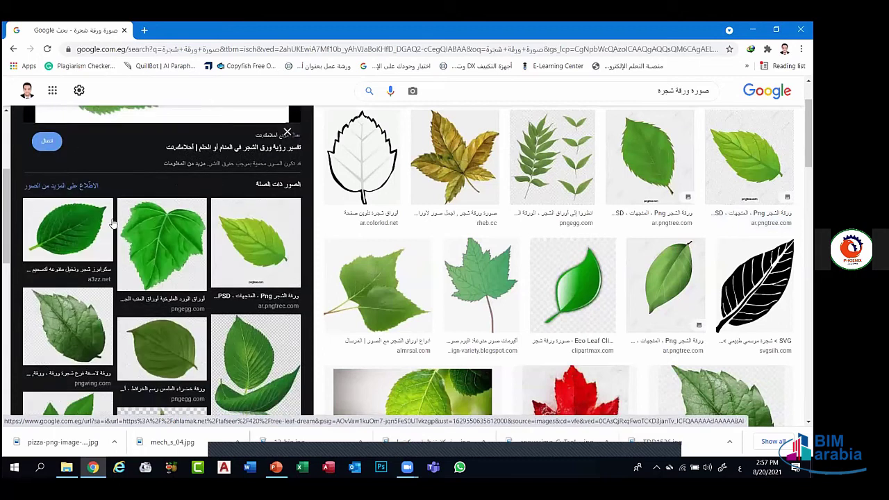
pyautogui.scroll(-4, 236, 292)
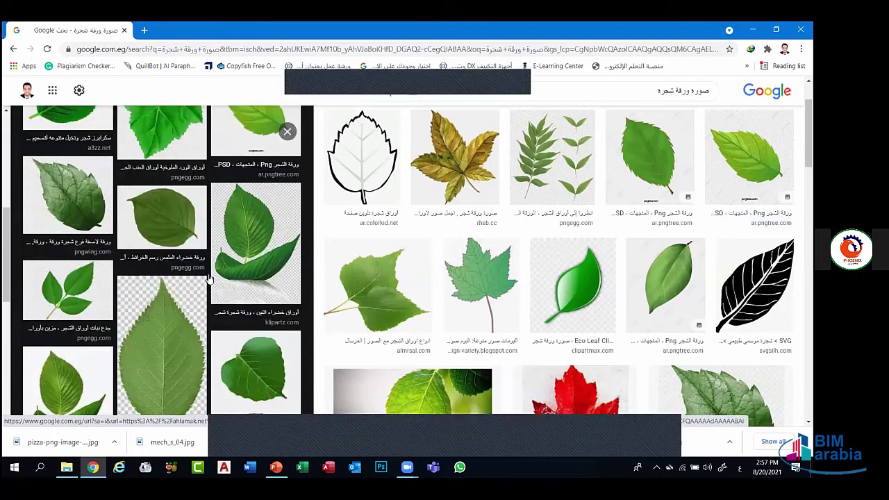
pyautogui.scroll(-2, 512, 285)
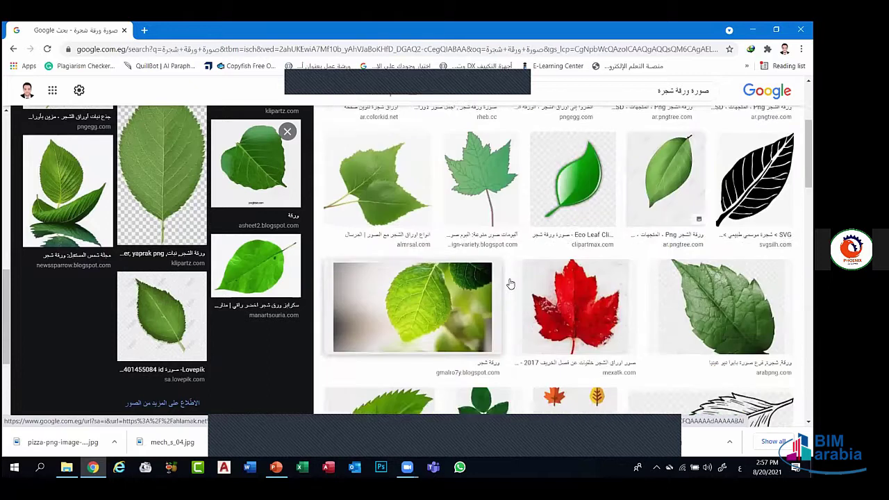
pyautogui.scroll(-2, 437, 291)
pyautogui.scroll(-2, 437, 291)
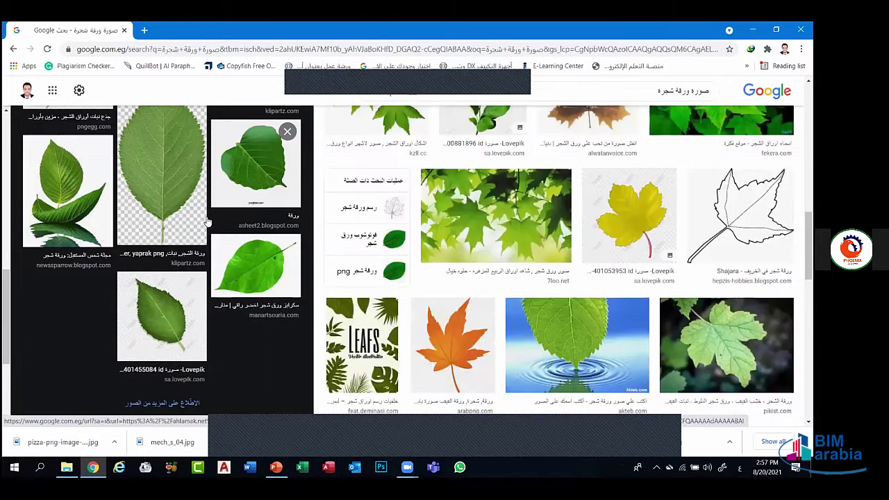
pyautogui.click(153, 317)
pyautogui.scroll(-3, 170, 286)
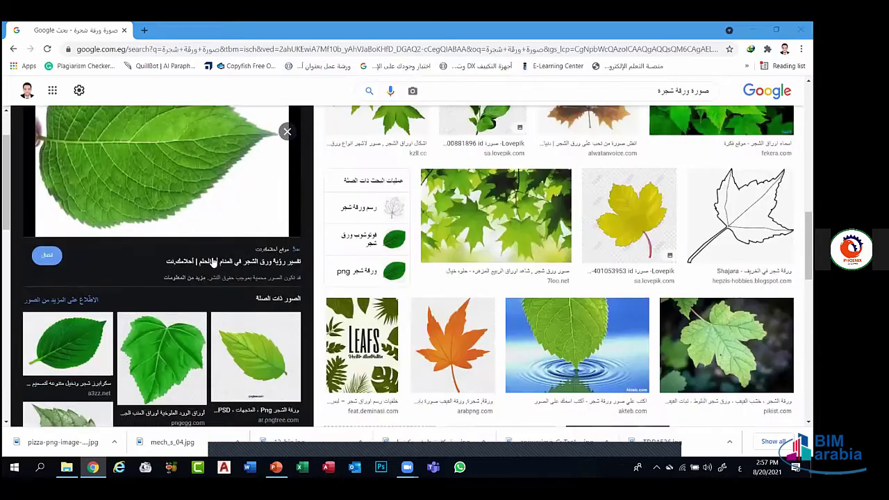
pyautogui.click(170, 287)
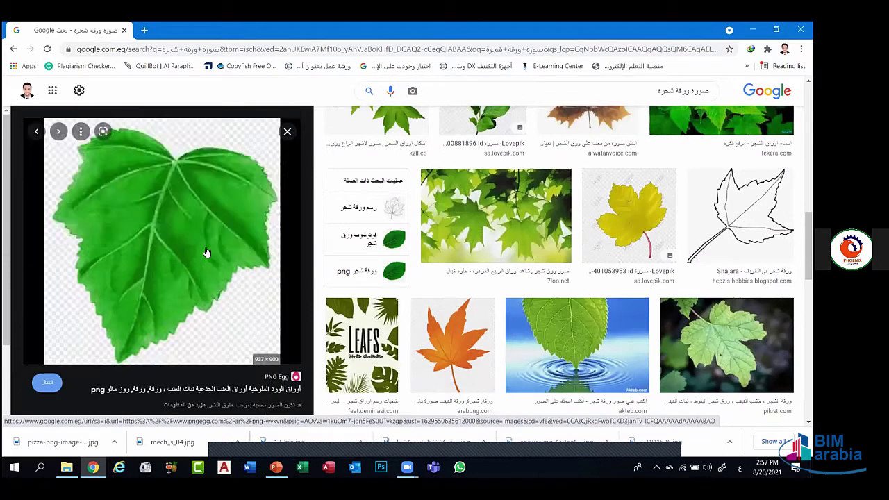
pyautogui.scroll(-4, 195, 266)
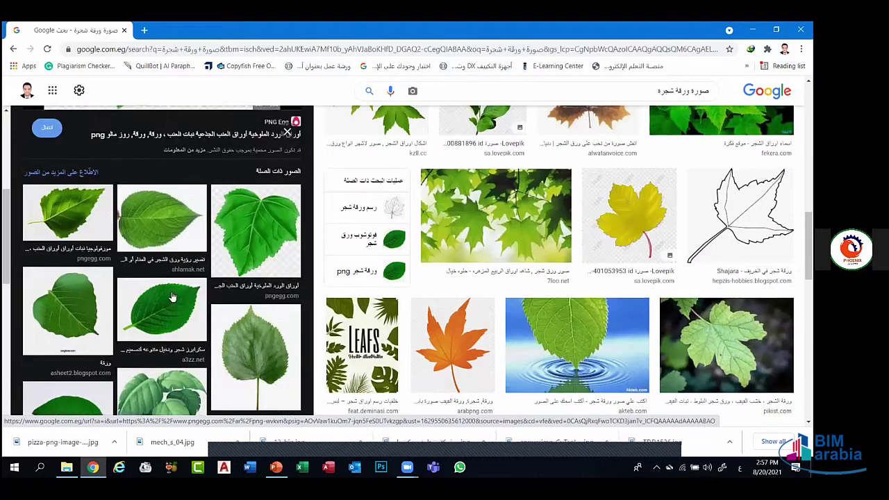
pyautogui.scroll(-1, 173, 299)
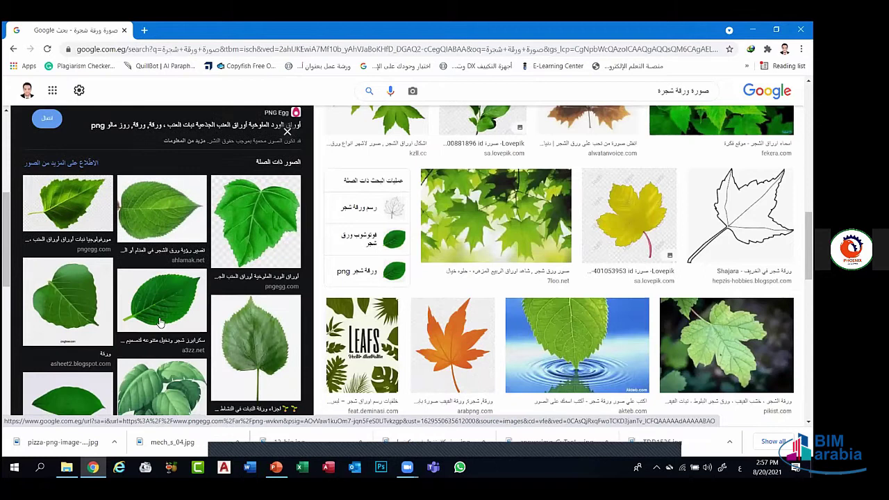
pyautogui.click(177, 303)
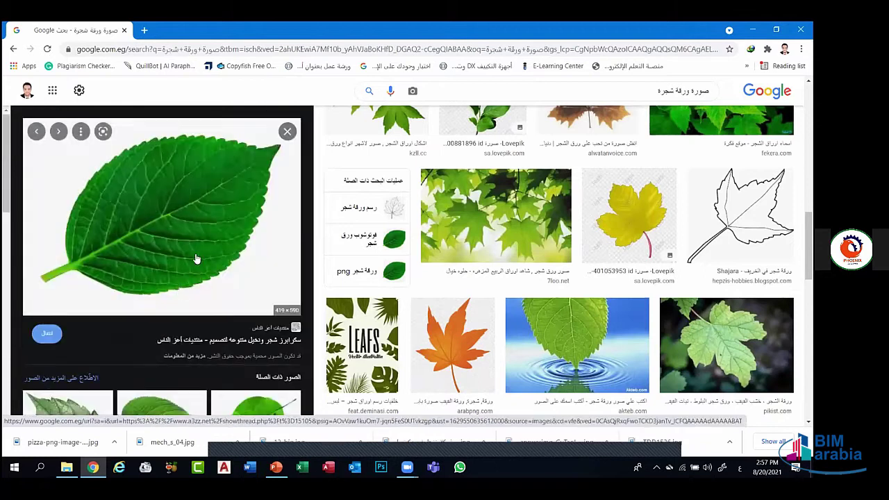
pyautogui.scroll(-1, 196, 257)
pyautogui.scroll(-1, 196, 241)
pyautogui.scroll(3, 197, 229)
# Open a leaf image's source page in a new tab, then close it
pyautogui.rightClick(200, 198)
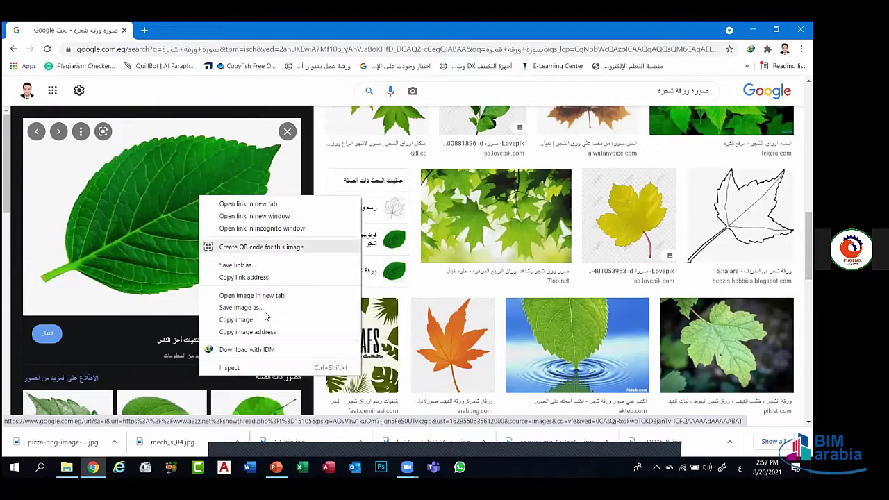
pyautogui.click(170, 194)
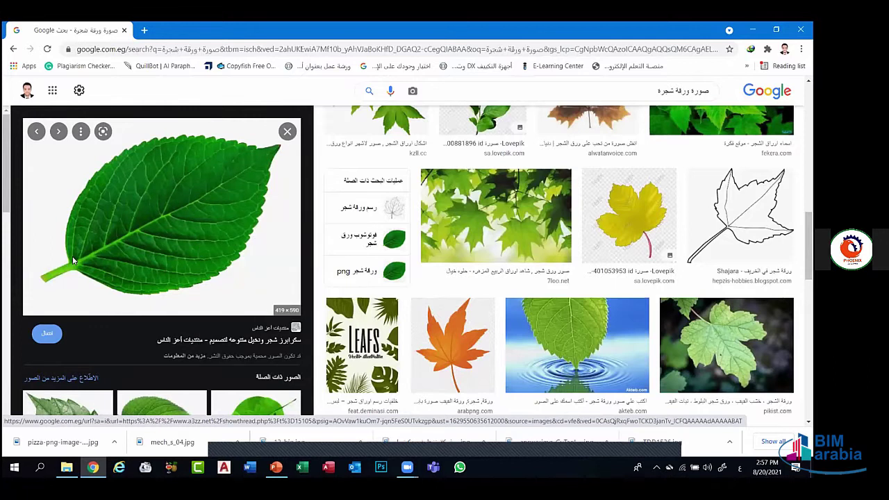
pyautogui.click(75, 260)
pyautogui.hotkey('ctrl', 'w')
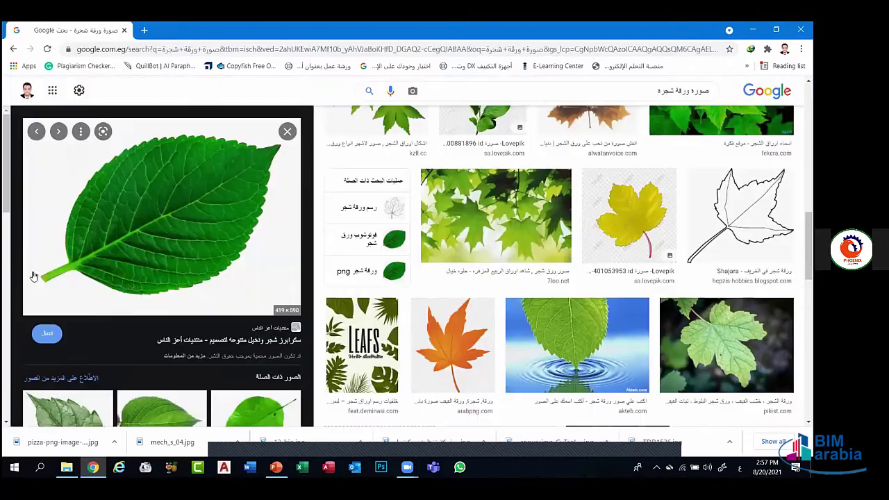
# Save the vine leaf image into the project folder with Save image as
pyautogui.scroll(-3, 268, 253)
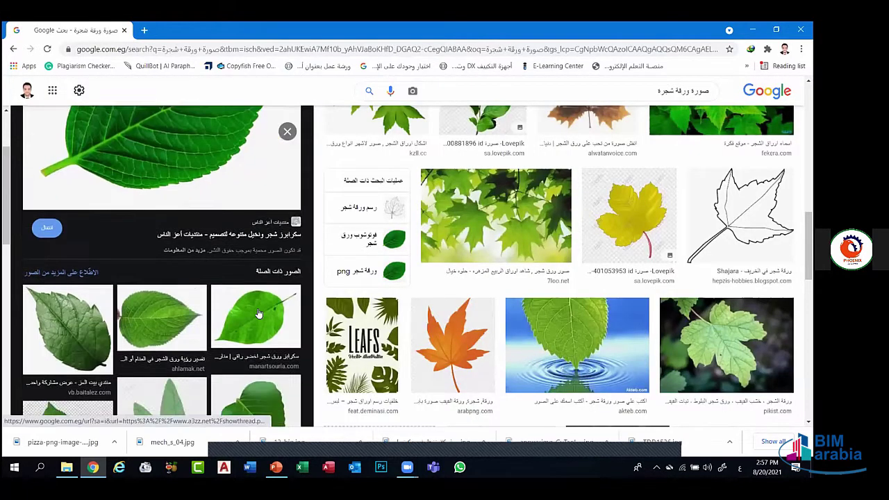
pyautogui.scroll(-5, 257, 314)
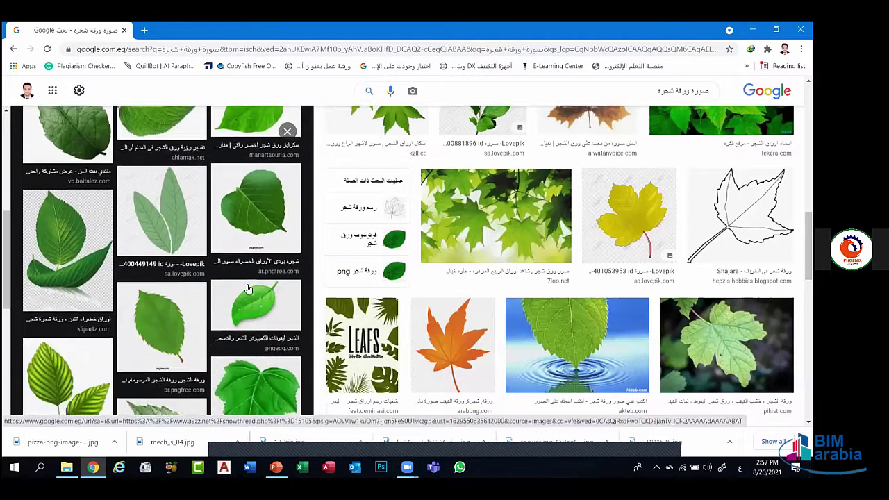
pyautogui.scroll(-2, 255, 243)
pyautogui.click(255, 244)
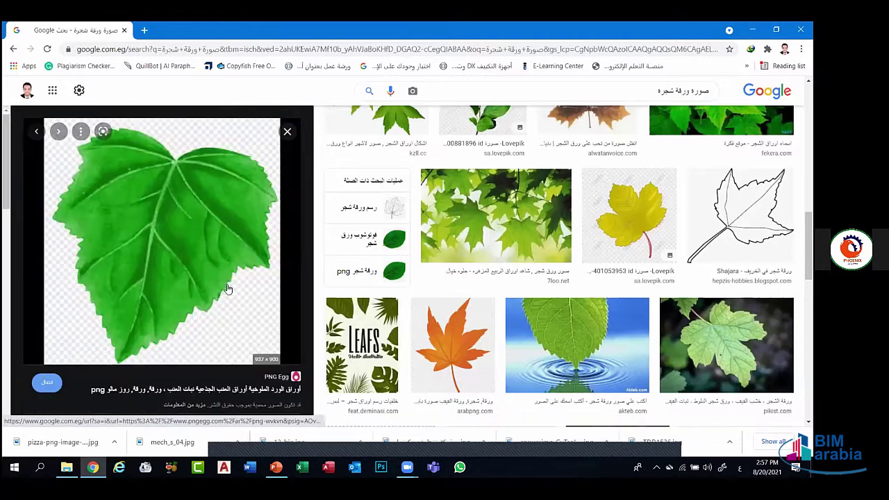
pyautogui.rightClick(172, 204)
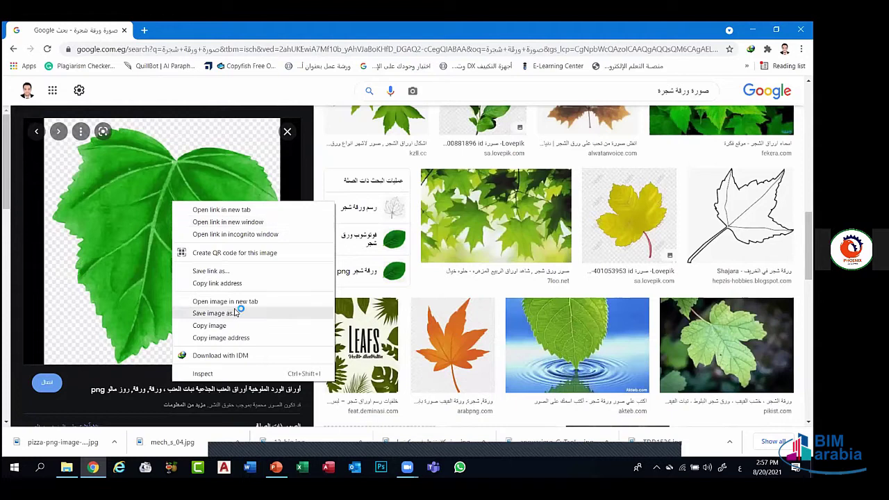
pyautogui.click(230, 313)
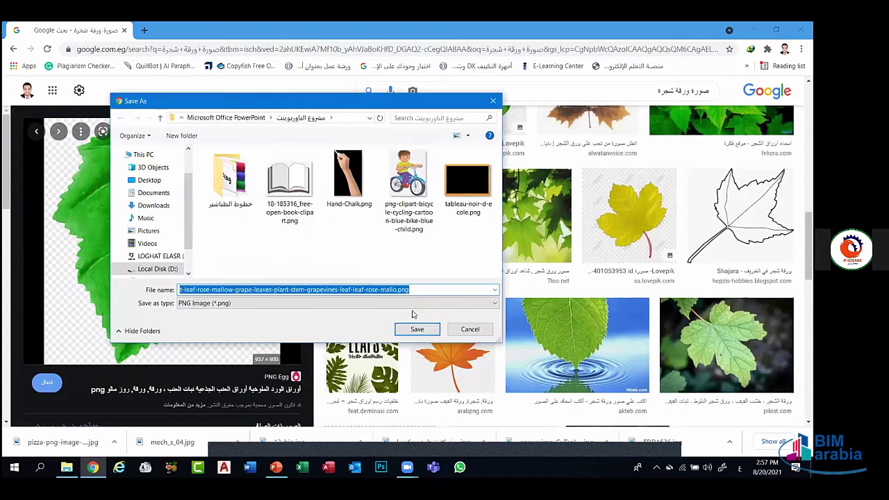
pyautogui.click(411, 330)
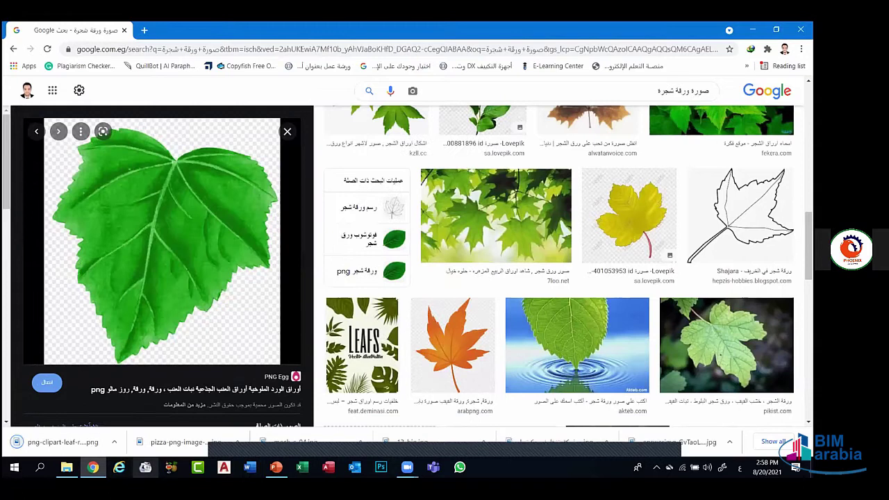
# In PowerPoint, insert the saved vine leaf PNG from this device onto the slide
pyautogui.moveTo(92, 467)
pyautogui.click(276, 467)
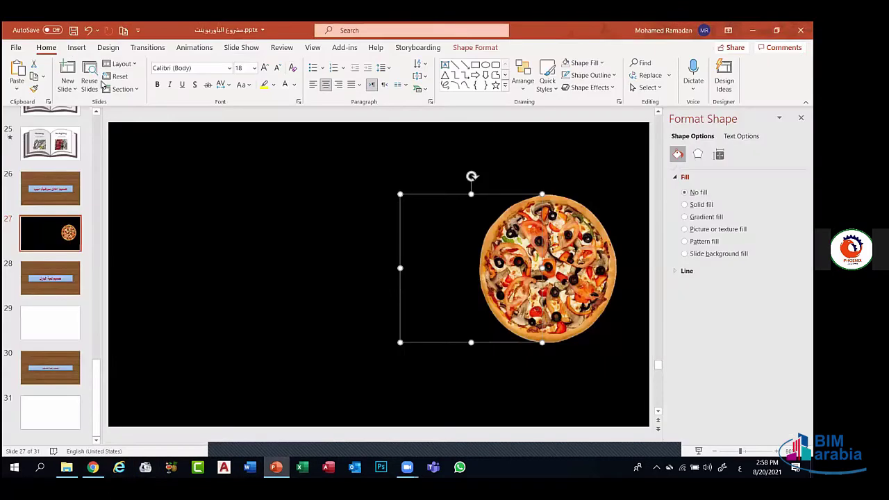
pyautogui.click(76, 48)
pyautogui.click(100, 73)
pyautogui.click(142, 121)
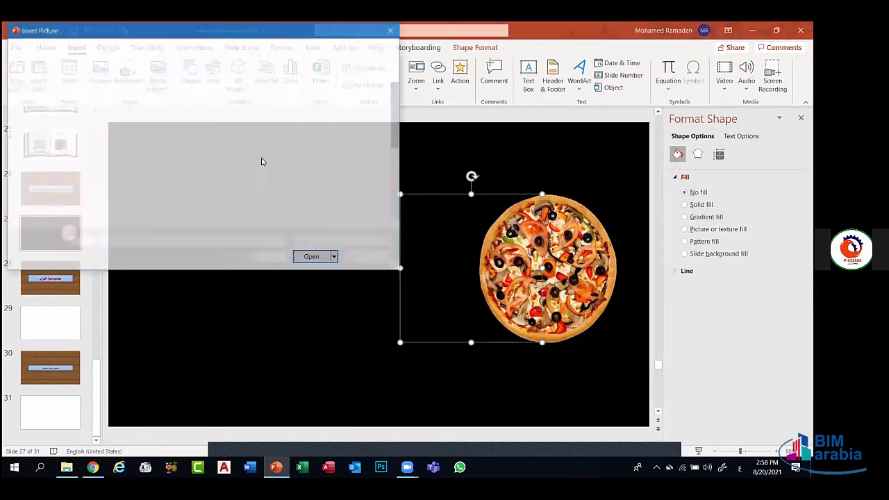
pyautogui.scroll(-5, 113, 159)
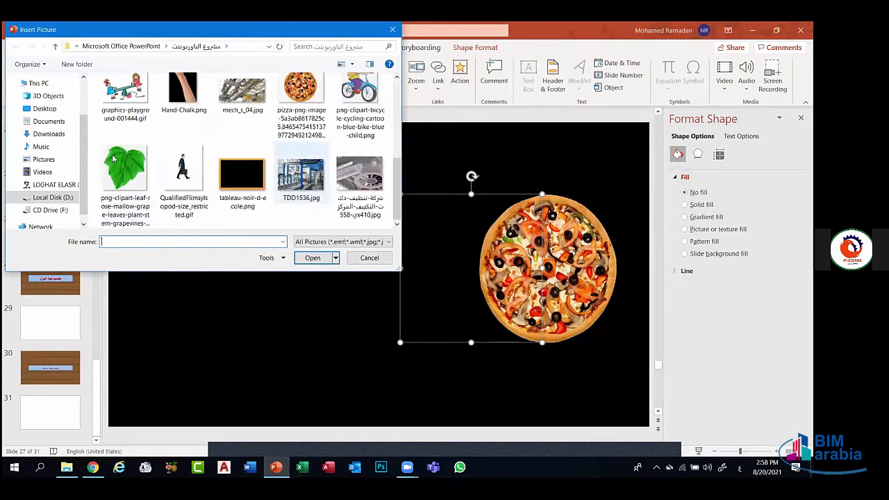
pyautogui.click(113, 159)
pyautogui.click(312, 259)
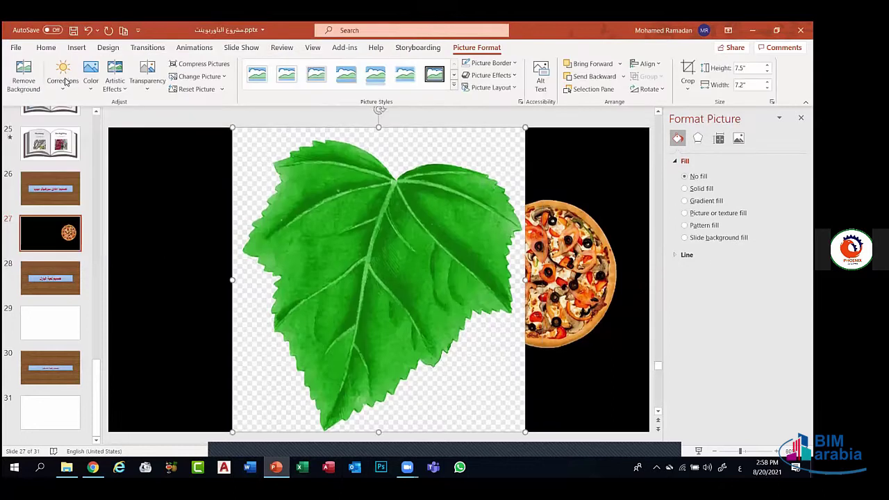
# Make the leaf's white background transparent with Set Transparent Color
pyautogui.click(90, 75)
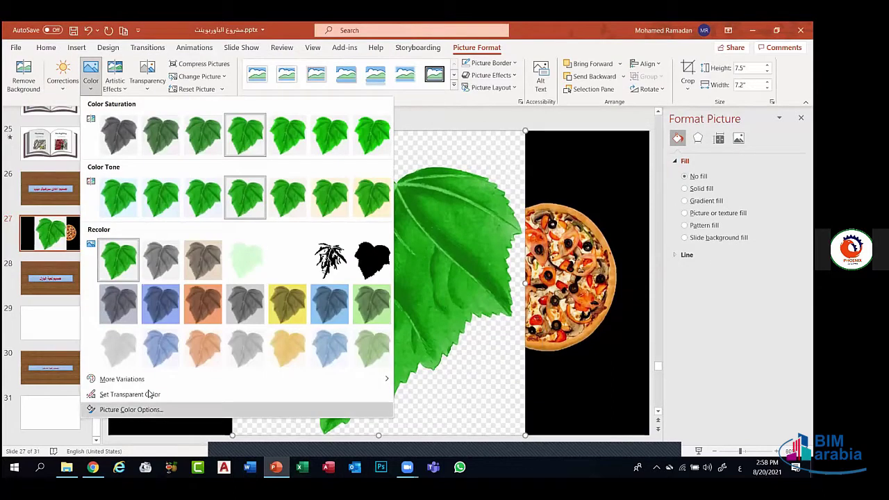
pyautogui.click(149, 394)
pyautogui.click(252, 169)
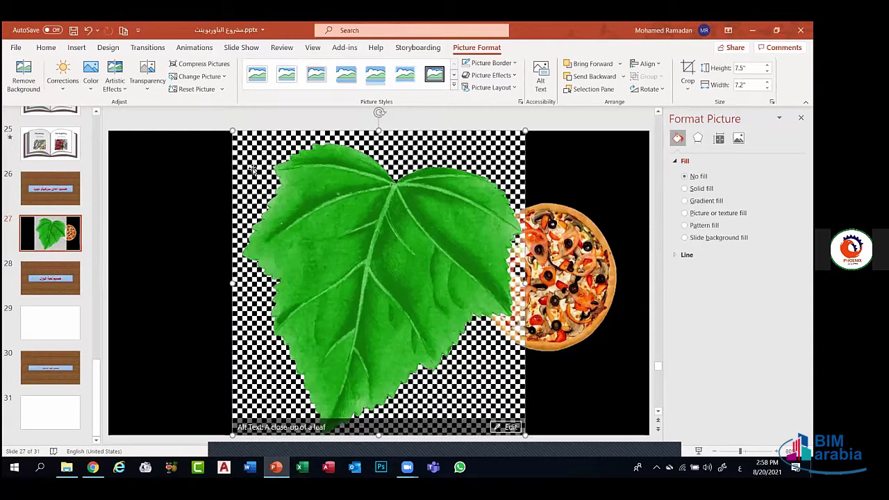
# Remove the leaf's background, marking the area above it and its right edge to keep
pyautogui.click(23, 80)
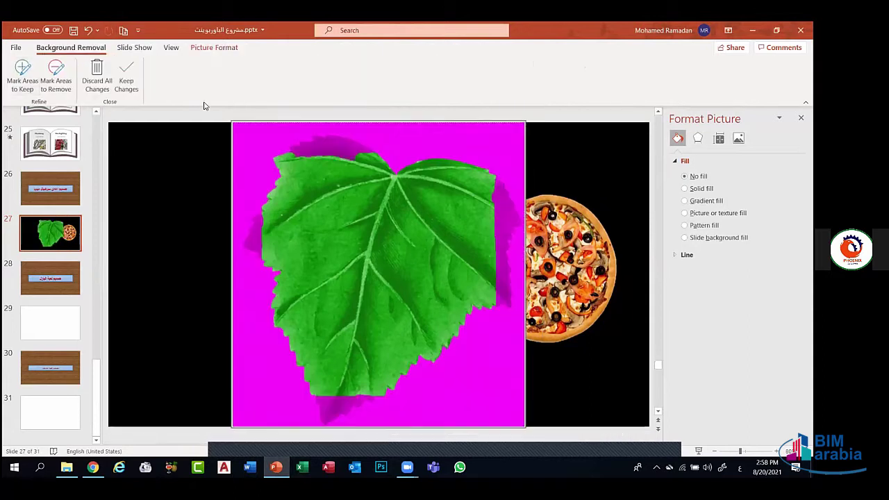
pyautogui.click(31, 74)
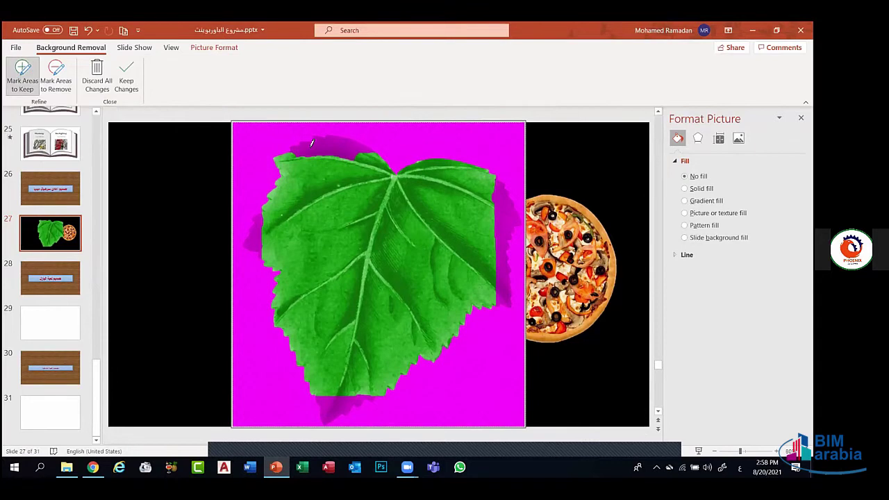
pyautogui.moveTo(306, 144); pyautogui.dragTo(326, 147)
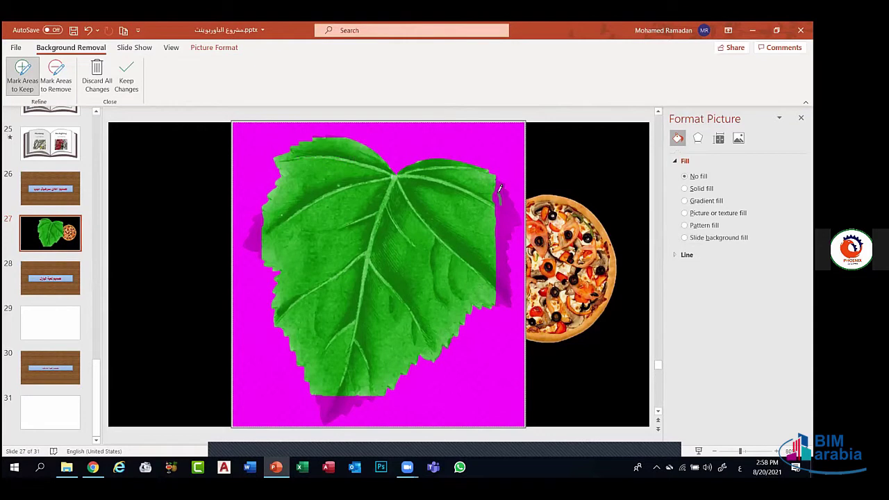
pyautogui.moveTo(499, 187); pyautogui.dragTo(501, 261)
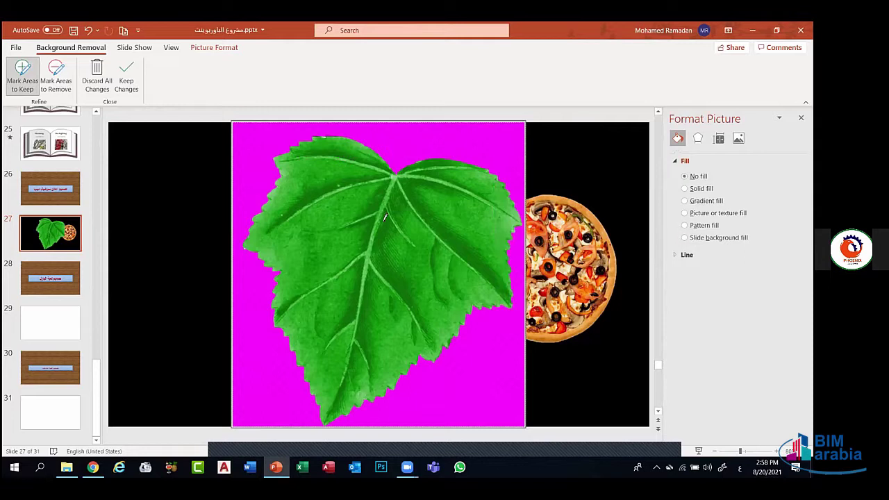
pyautogui.click(127, 75)
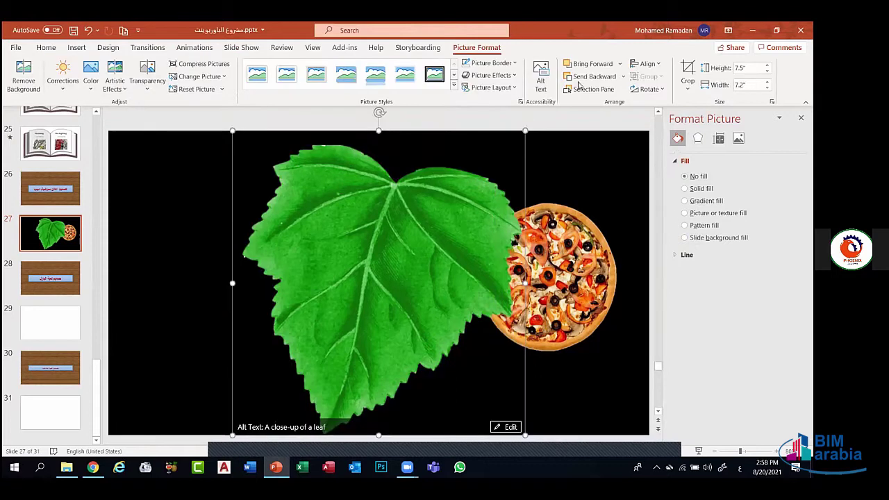
# Flip the leaf picture vertically
pyautogui.click(647, 88)
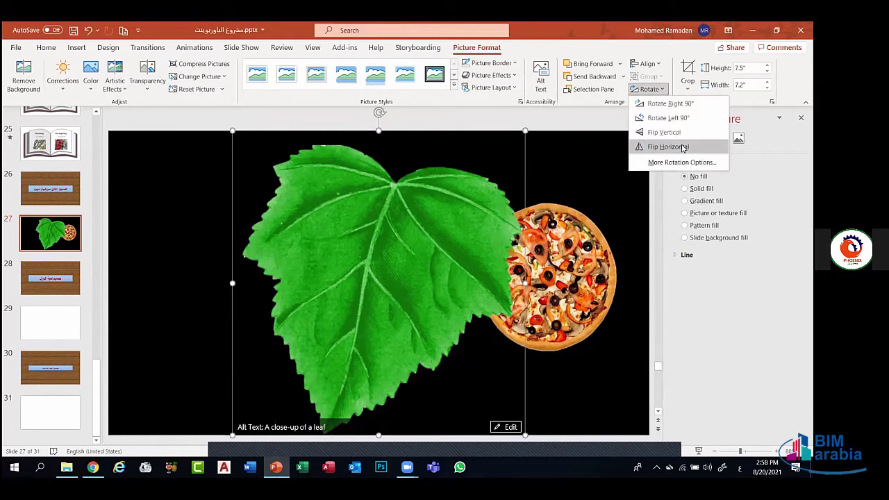
pyautogui.click(673, 133)
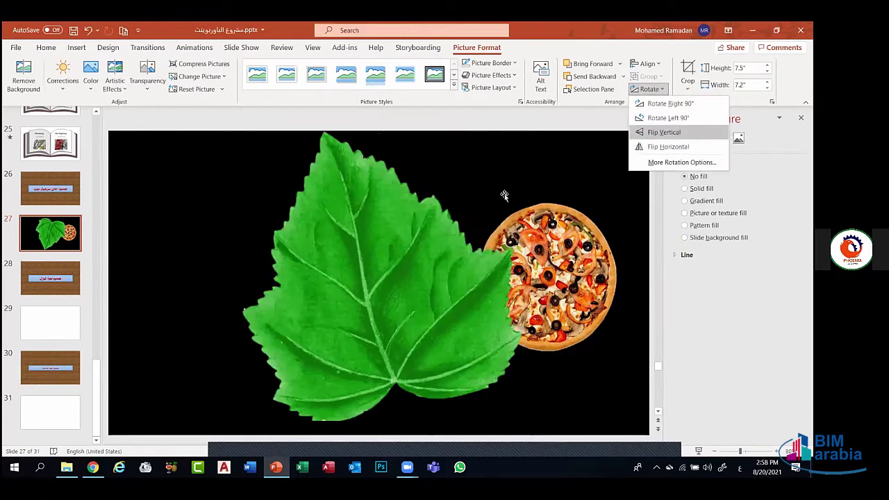
pyautogui.click(405, 223)
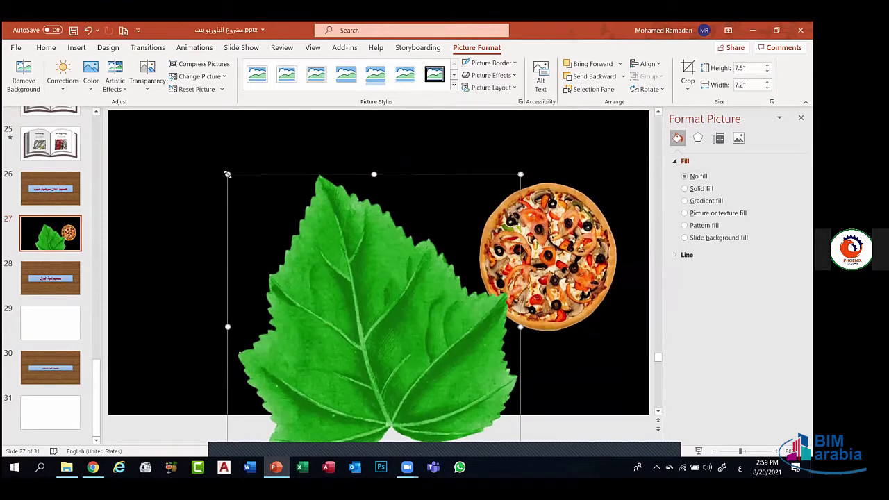
# Shrink the leaf to about 2 inches and rotate it onto the pizza's top-right edge
pyautogui.moveTo(228, 174); pyautogui.dragTo(412, 361)
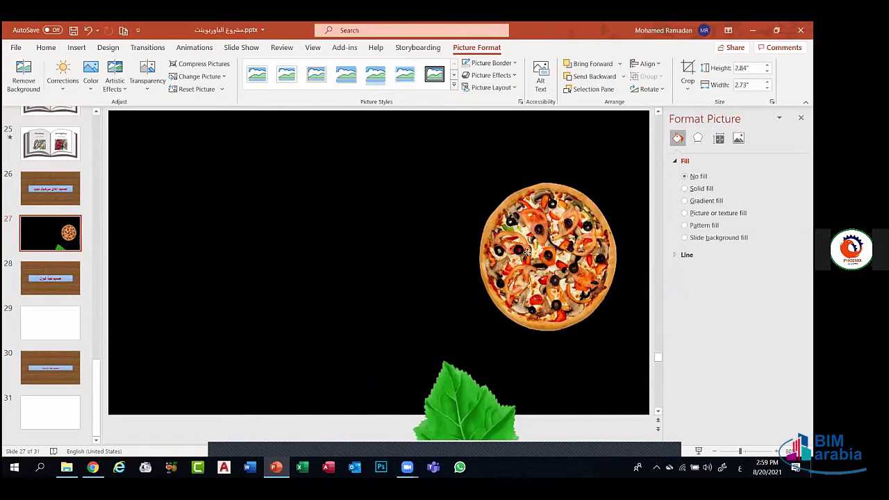
pyautogui.moveTo(479, 369); pyautogui.dragTo(535, 201)
pyautogui.moveTo(616, 274); pyautogui.dragTo(326, 241)
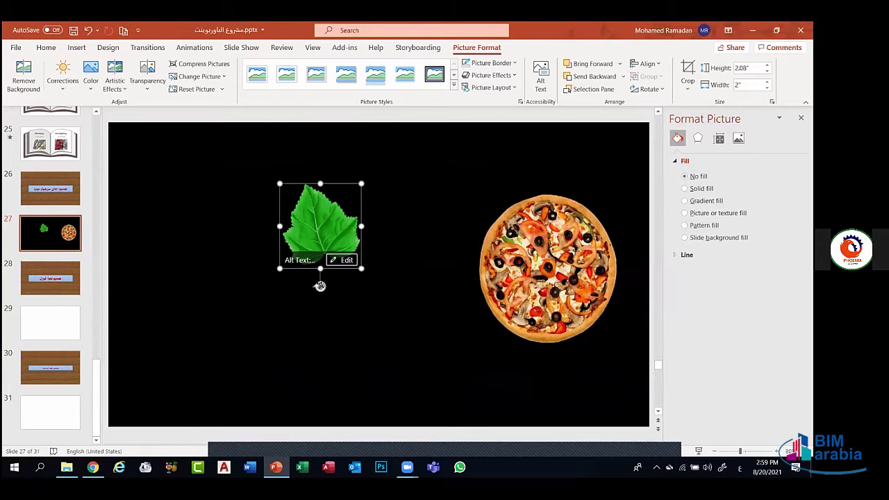
pyautogui.moveTo(319, 286); pyautogui.dragTo(585, 212)
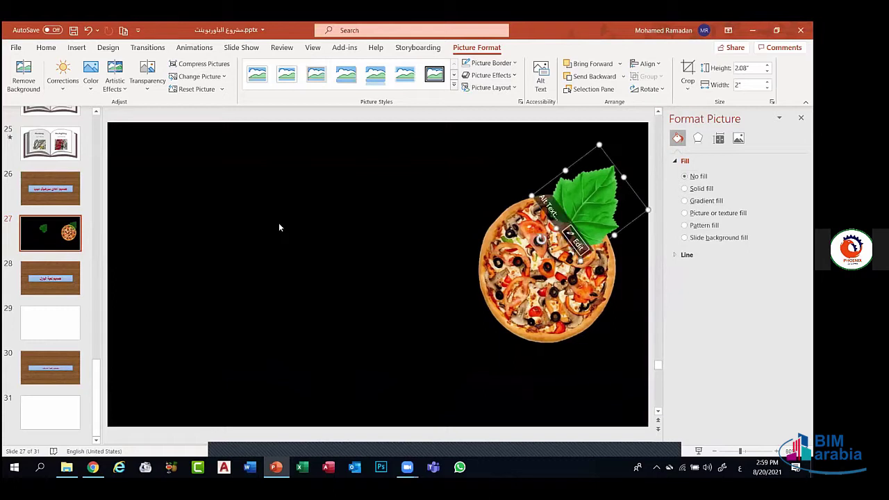
pyautogui.click(261, 219)
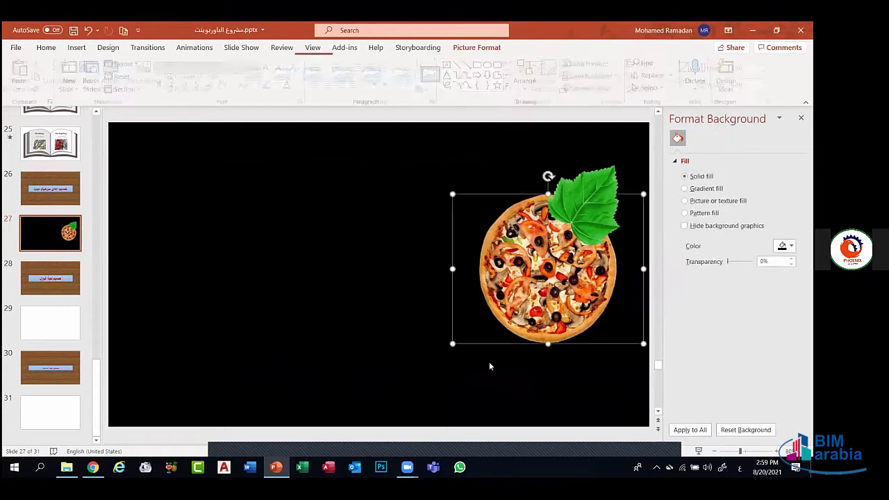
# Send the leaf to the back behind the pizza and close the Format Background pane
pyautogui.click(531, 332)
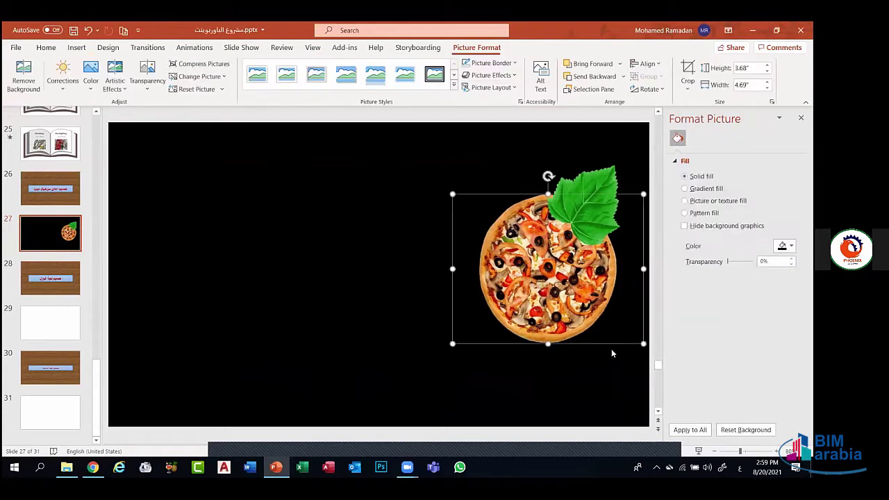
pyautogui.click(346, 332)
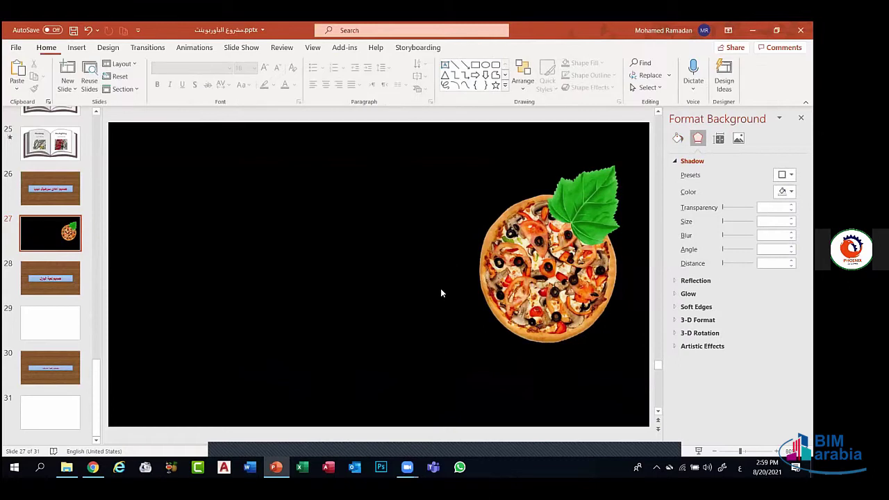
pyautogui.click(584, 216)
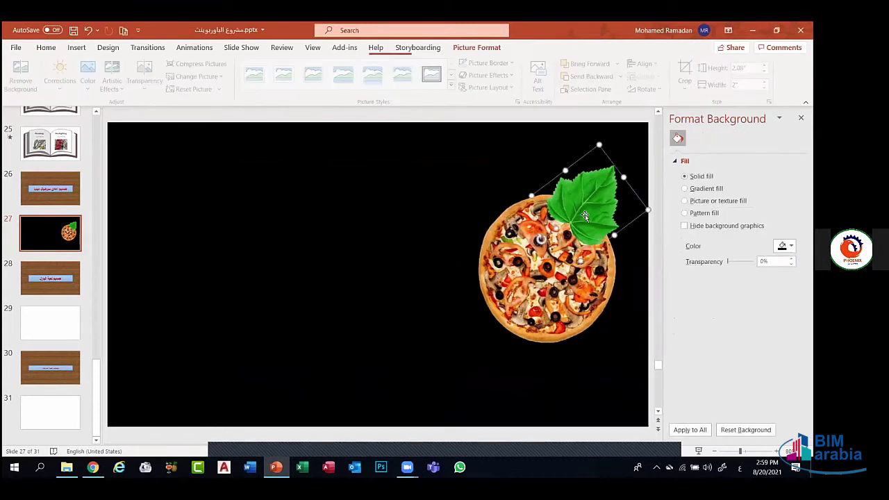
pyautogui.moveTo(583, 217); pyautogui.dragTo(578, 214)
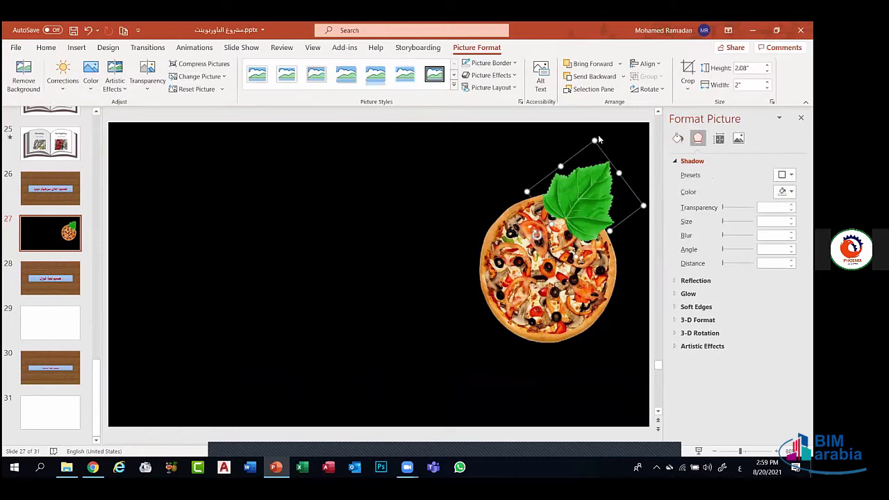
pyautogui.click(623, 76)
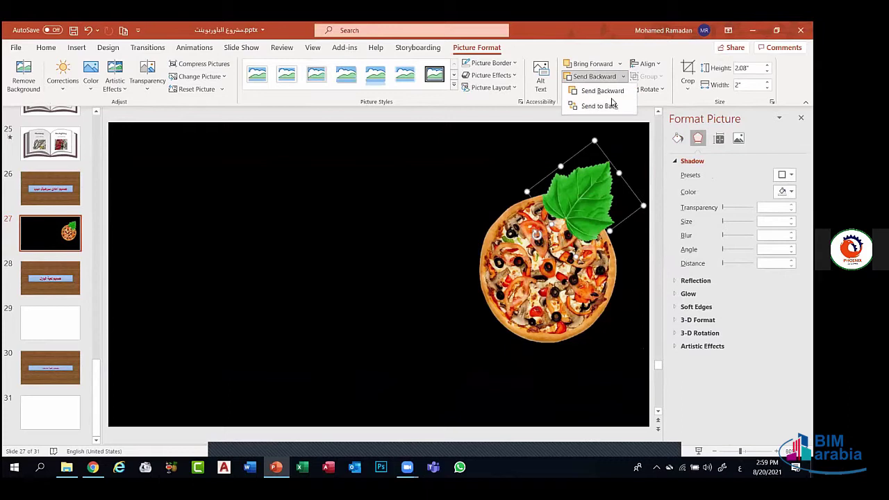
pyautogui.click(608, 104)
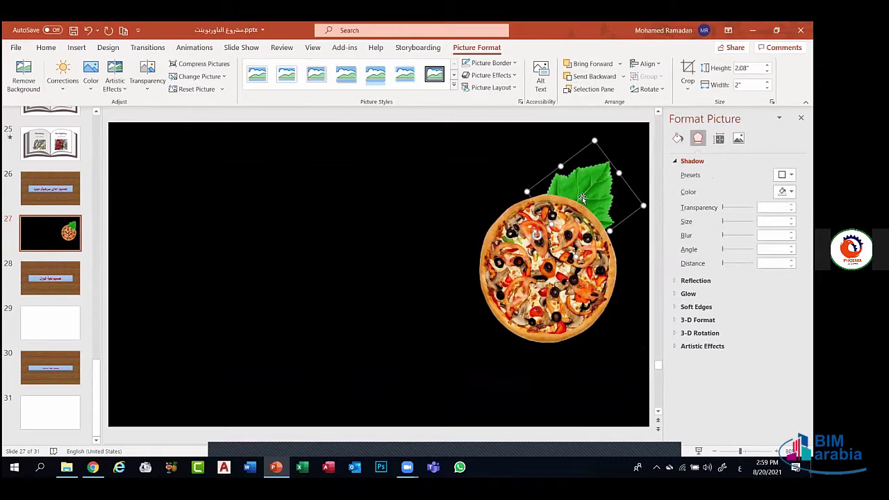
pyautogui.click(382, 196)
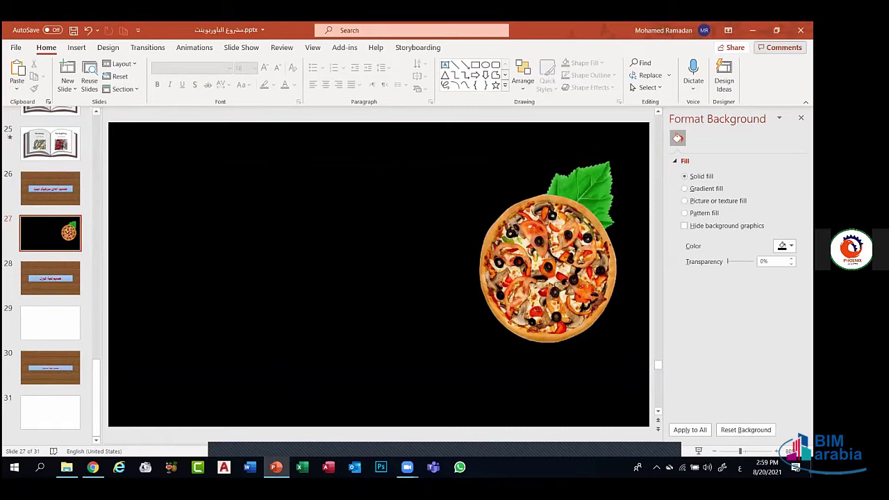
pyautogui.click(801, 118)
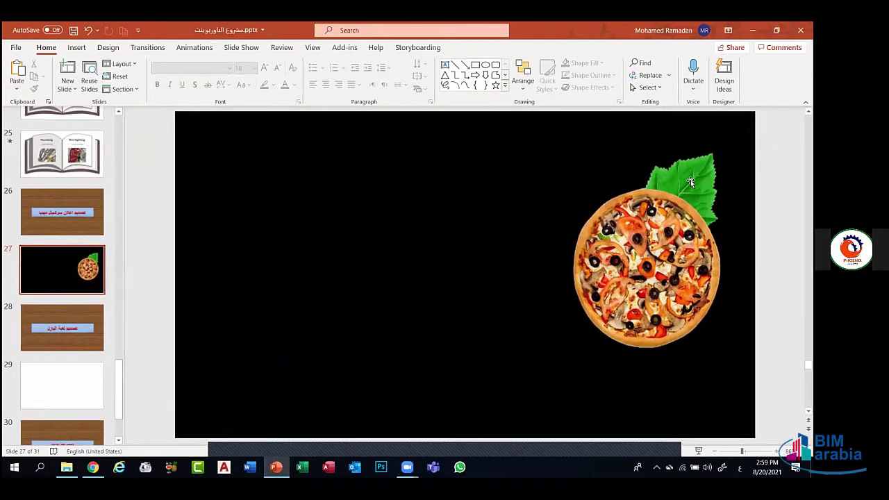
# Paste a copy of the leaf, rotate it about 90° and place it at the pizza's lower-right edge
pyautogui.click(688, 184)
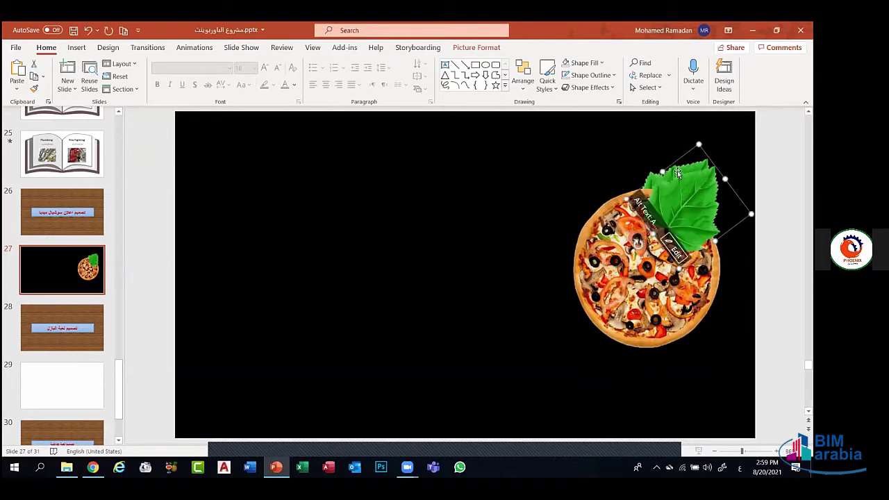
pyautogui.hotkey('ctrl', 'v')
pyautogui.moveTo(492, 264); pyautogui.dragTo(391, 314)
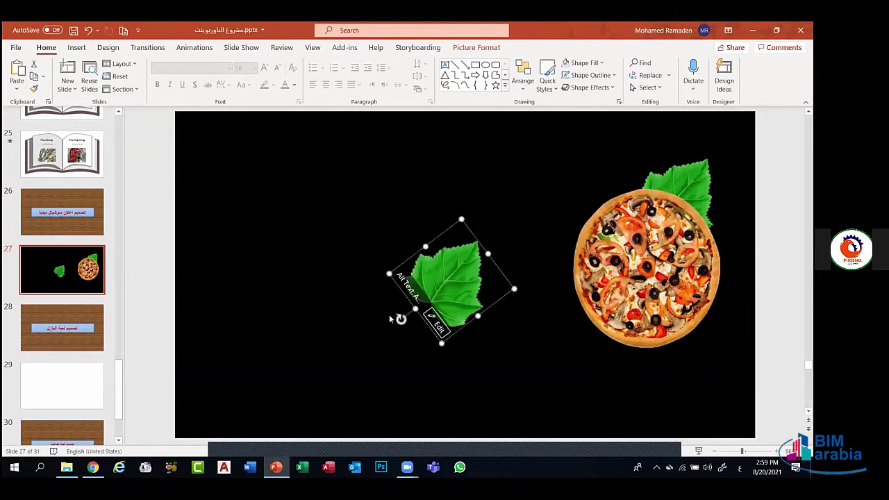
pyautogui.moveTo(400, 253); pyautogui.dragTo(425, 232)
pyautogui.moveTo(457, 275); pyautogui.dragTo(706, 311)
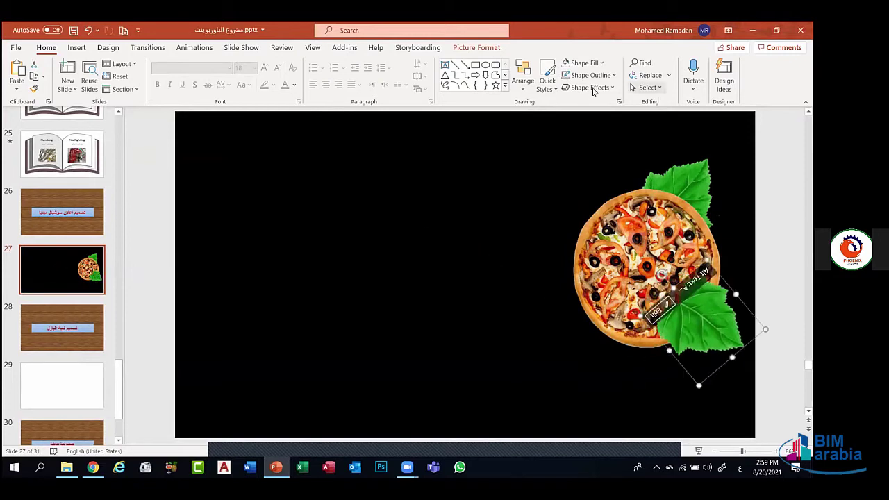
# Send the new leaf to the back and nudge the pizza slightly into place
pyautogui.click(493, 50)
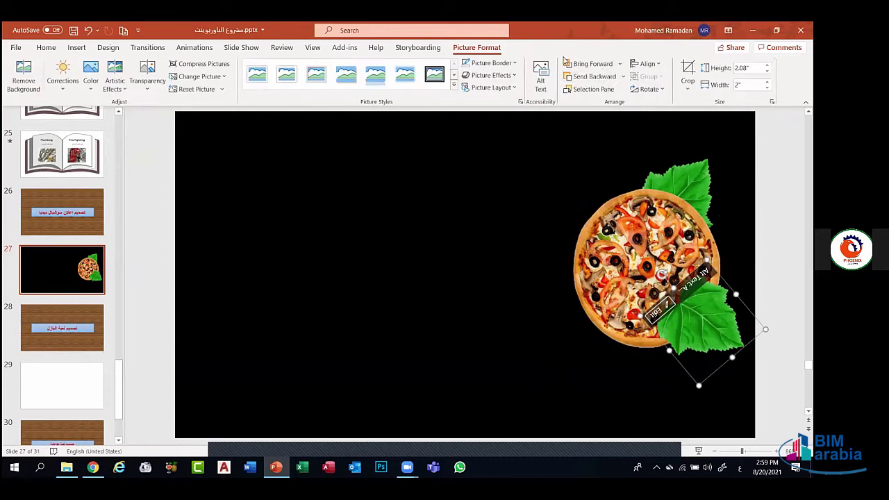
pyautogui.click(625, 80)
pyautogui.click(598, 107)
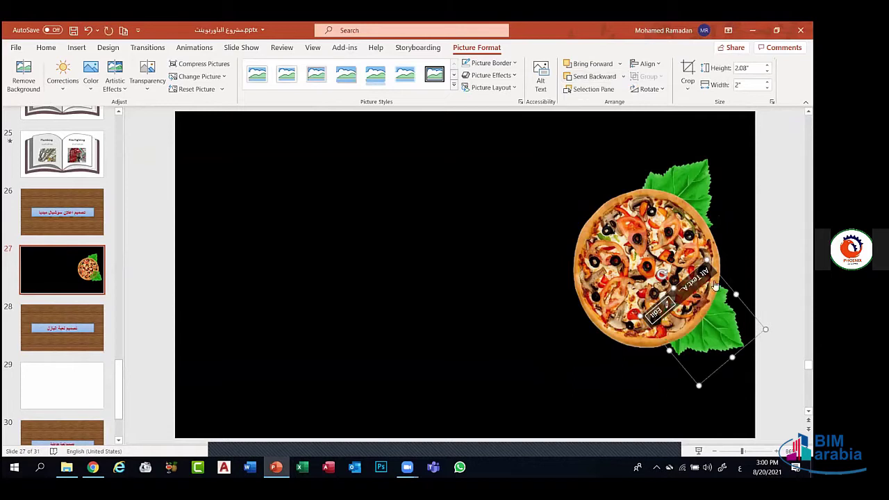
pyautogui.click(713, 323)
pyautogui.moveTo(718, 338); pyautogui.dragTo(728, 340)
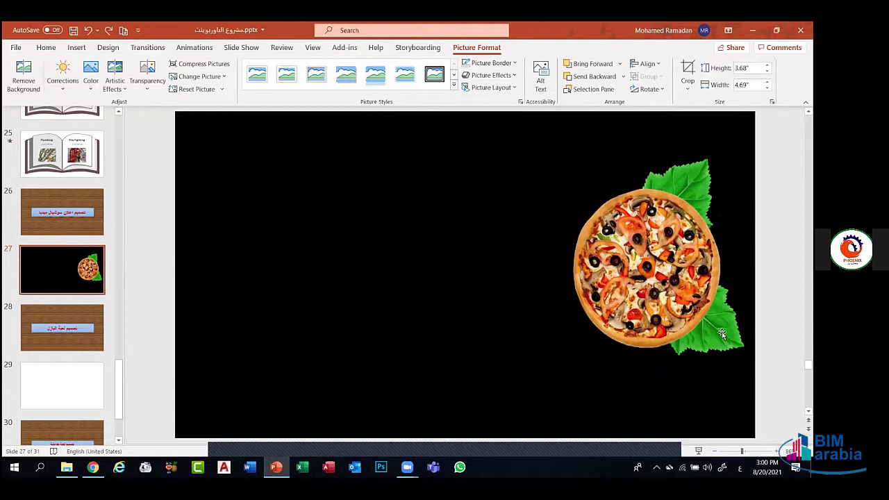
pyautogui.click(715, 362)
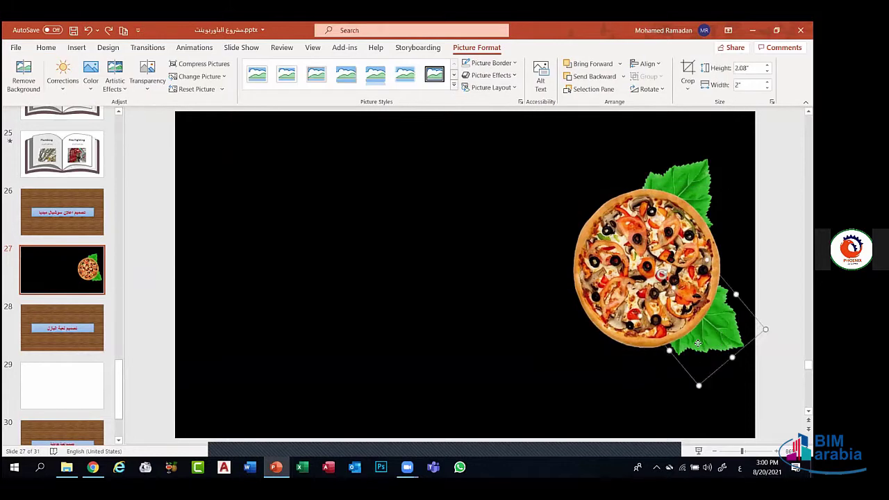
pyautogui.moveTo(716, 345); pyautogui.dragTo(718, 380)
pyautogui.click(705, 363)
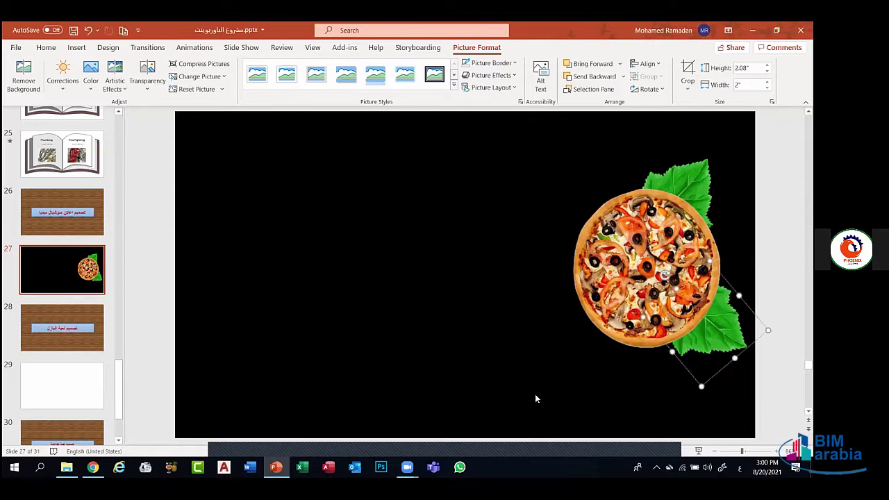
pyautogui.click(597, 363)
pyautogui.click(726, 327)
pyautogui.click(491, 75)
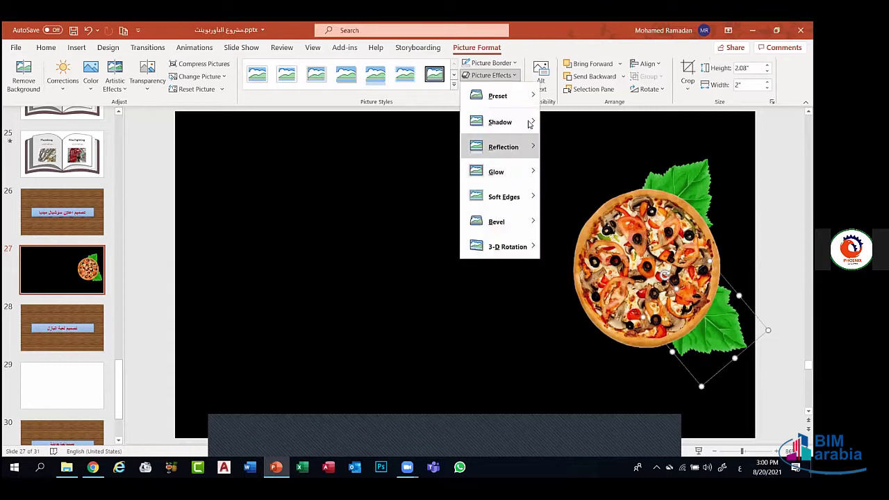
pyautogui.moveTo(530, 124)
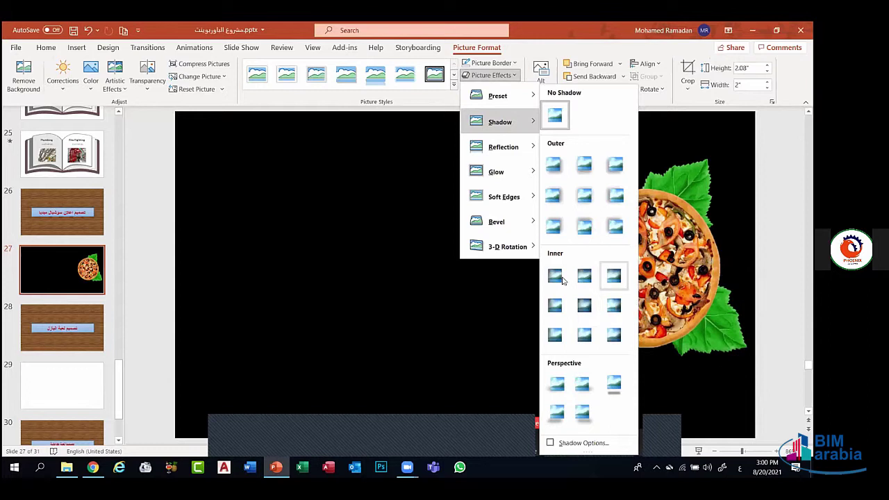
pyautogui.click(615, 334)
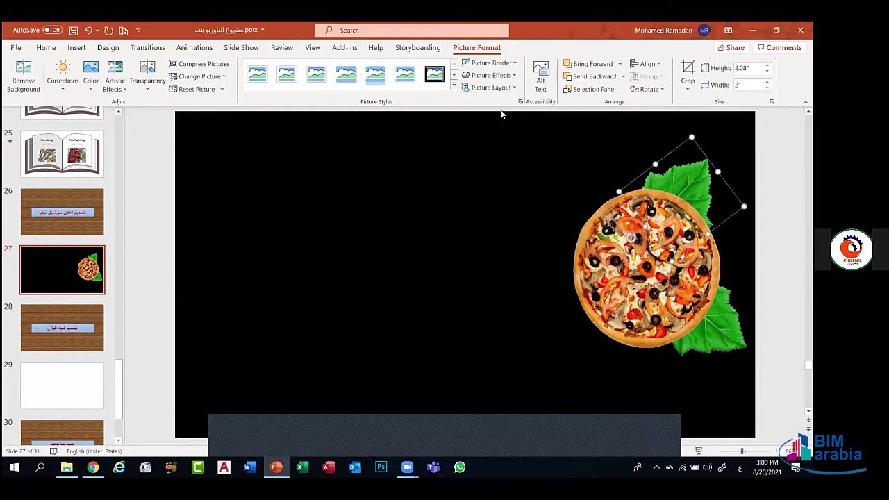
pyautogui.click(509, 88)
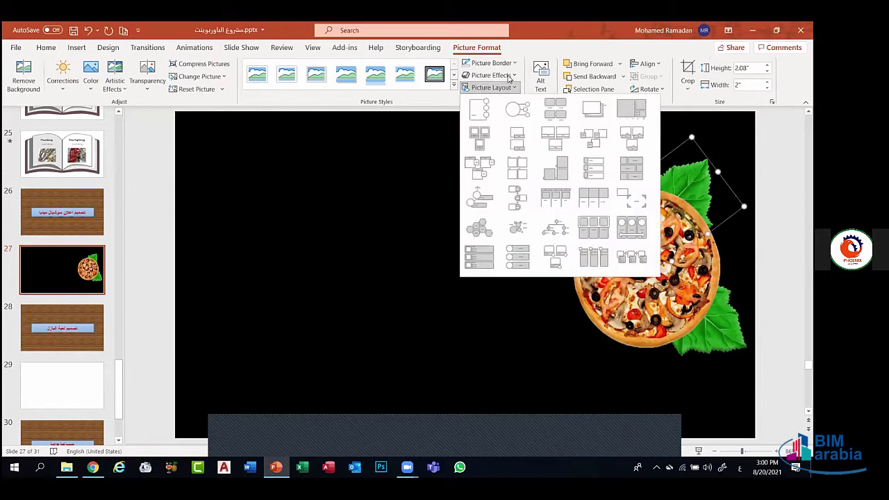
pyautogui.click(510, 76)
pyautogui.moveTo(500, 122)
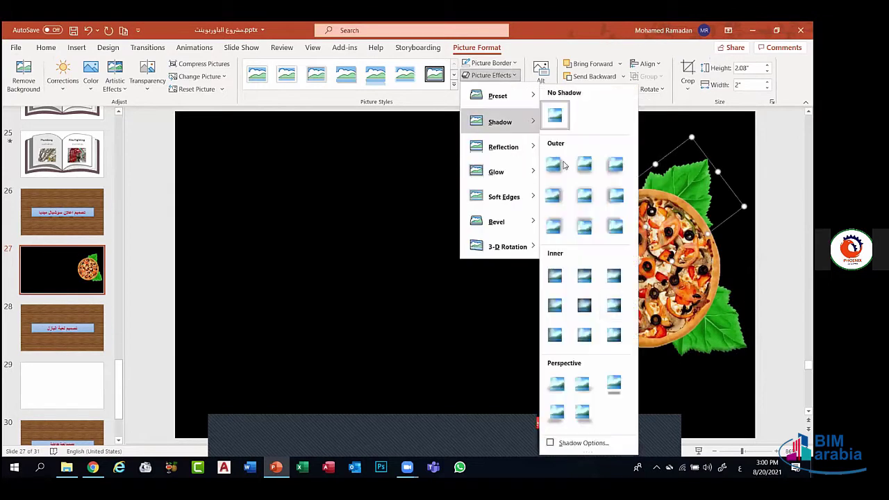
pyautogui.click(619, 307)
pyautogui.click(456, 273)
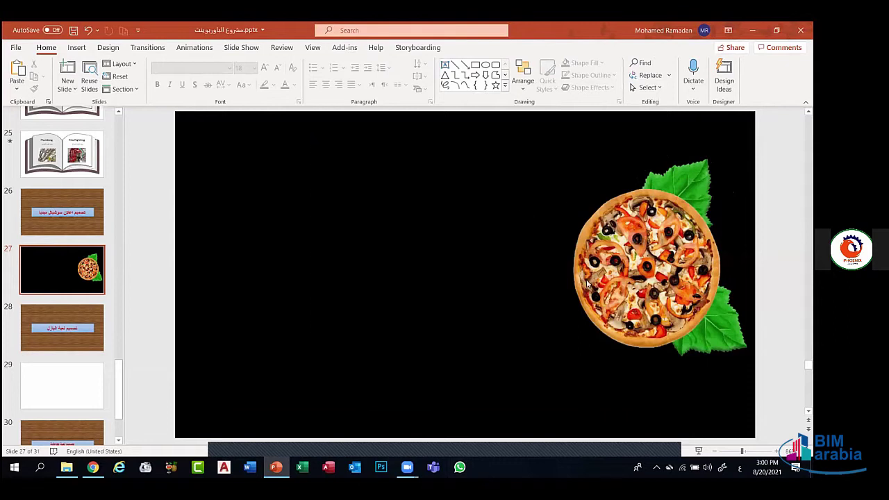
# Draw an oval circle, resize it to 1.81" and place it over the pizza's lower-left edge
pyautogui.click(76, 48)
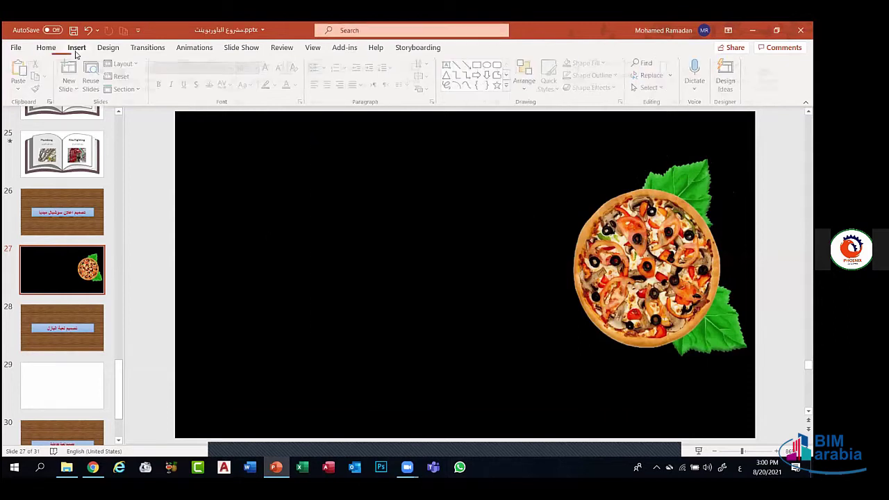
pyautogui.click(193, 82)
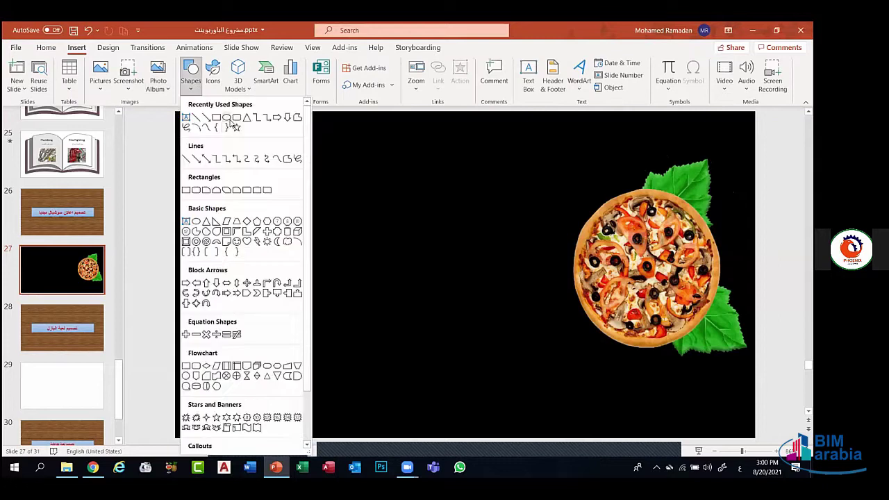
pyautogui.click(226, 121)
pyautogui.moveTo(303, 236); pyautogui.dragTo(387, 316)
pyautogui.moveTo(473, 309); pyautogui.dragTo(580, 333)
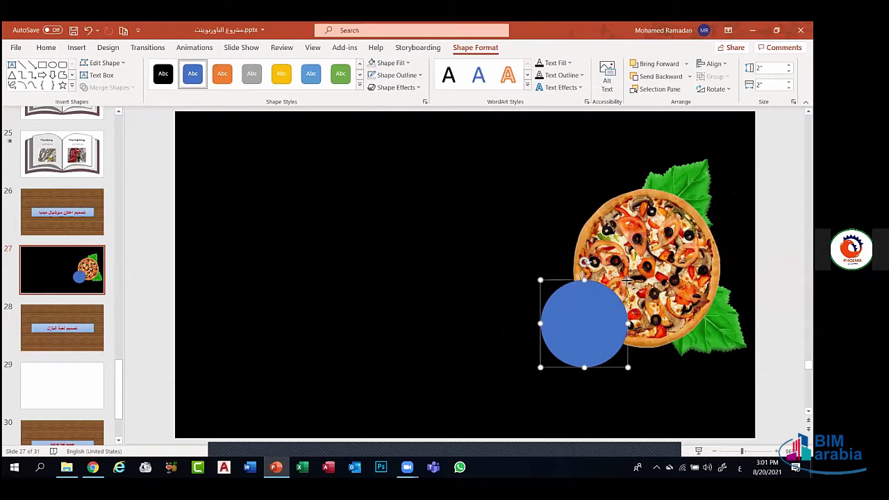
pyautogui.moveTo(627, 280); pyautogui.dragTo(620, 288)
pyautogui.moveTo(588, 327); pyautogui.dragTo(595, 317)
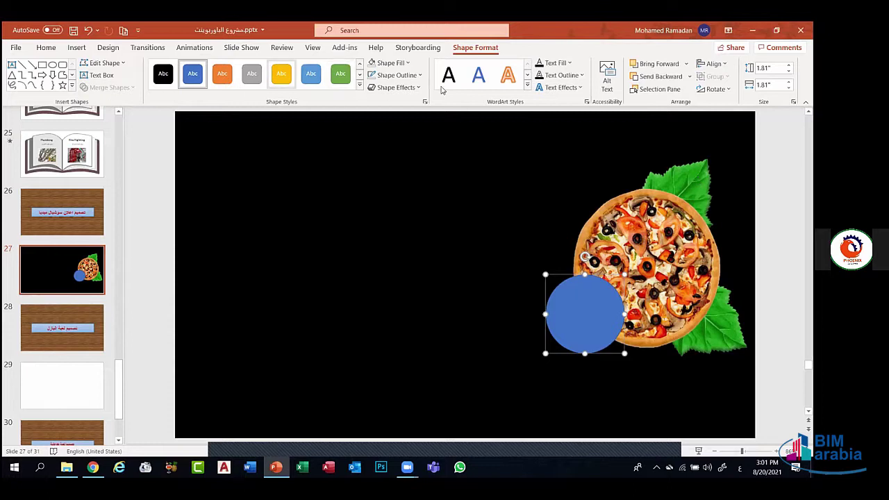
# Apply a green shape style preset to the circle
pyautogui.click(345, 76)
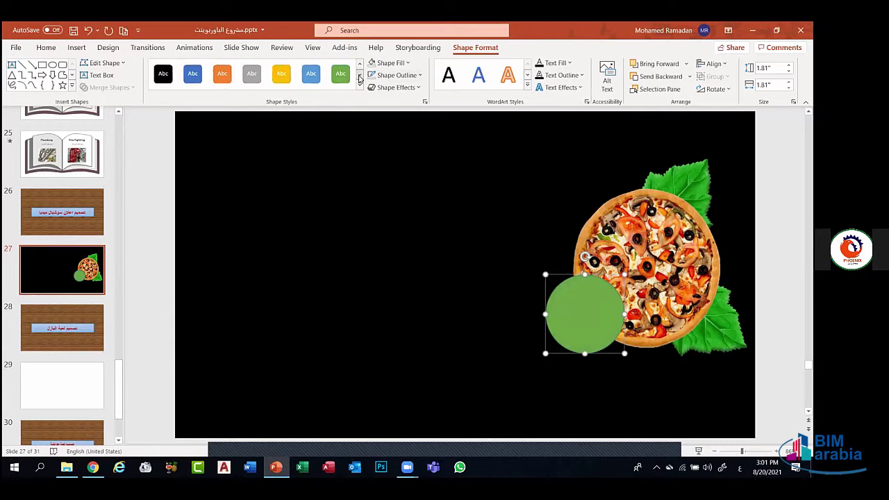
pyautogui.click(394, 62)
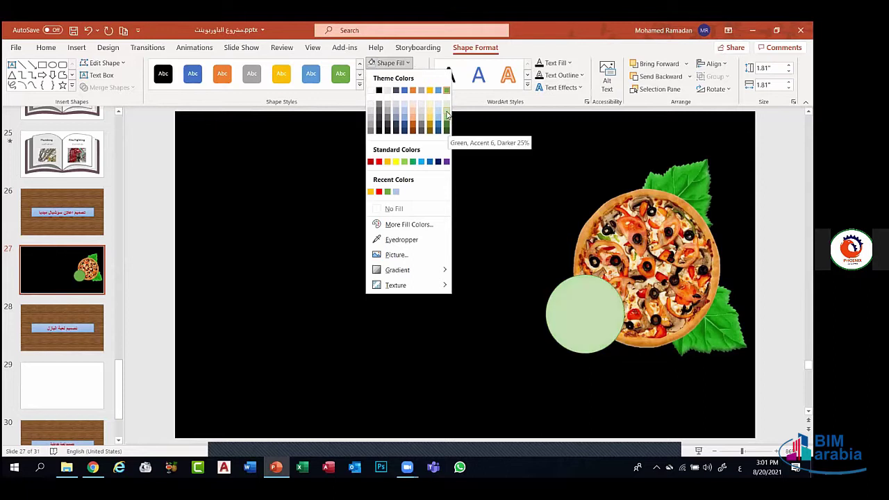
pyautogui.click(361, 85)
pyautogui.click(360, 85)
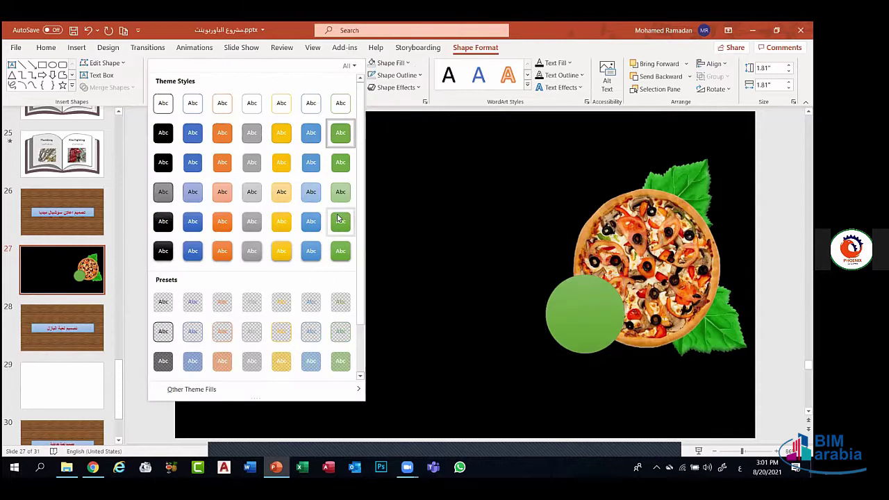
pyautogui.click(339, 220)
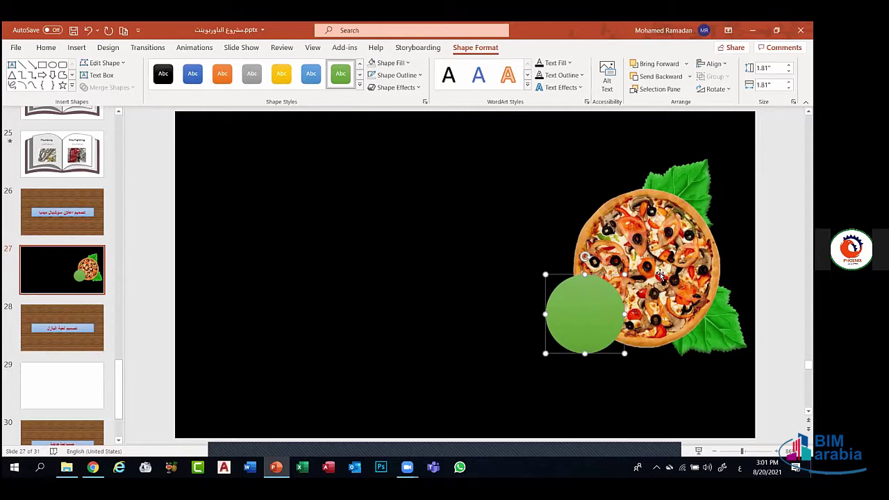
# Remove the circle's outline and send it to the back behind the pizza
pyautogui.click(396, 75)
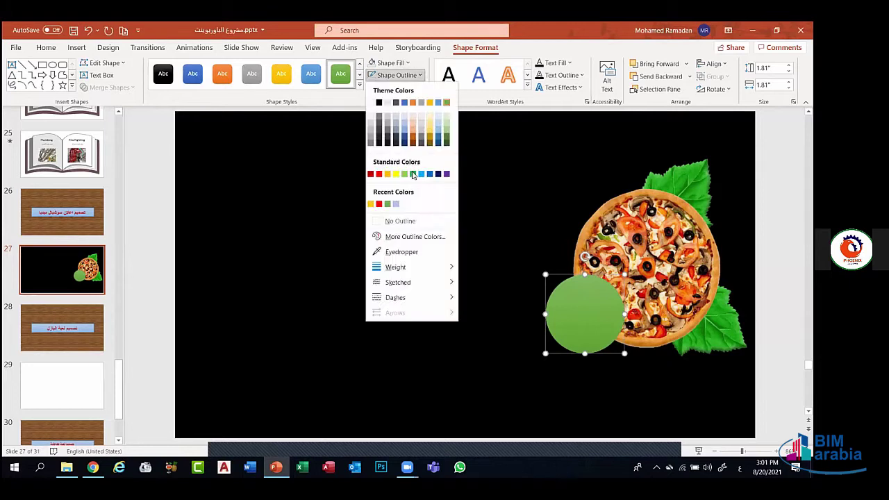
pyautogui.click(410, 221)
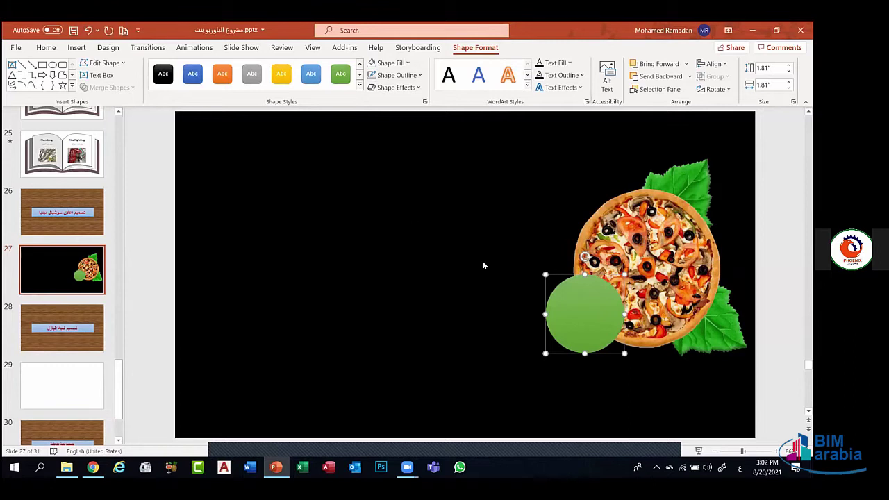
pyautogui.click(689, 76)
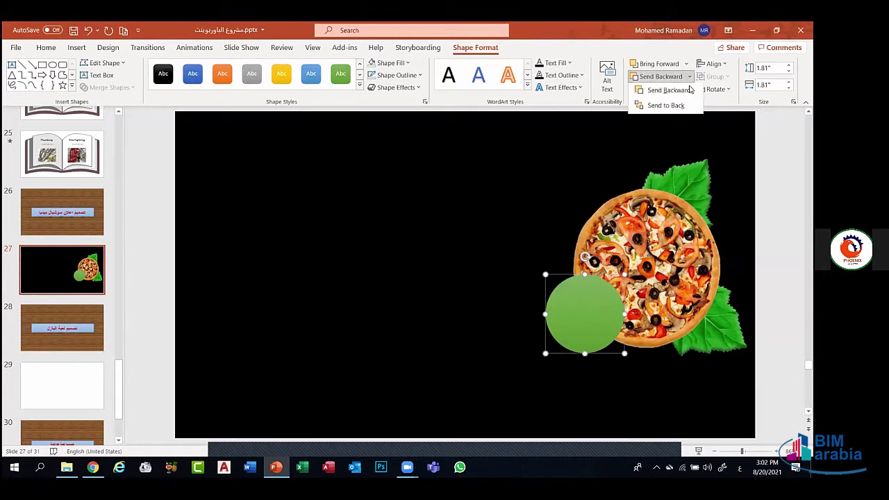
pyautogui.click(683, 110)
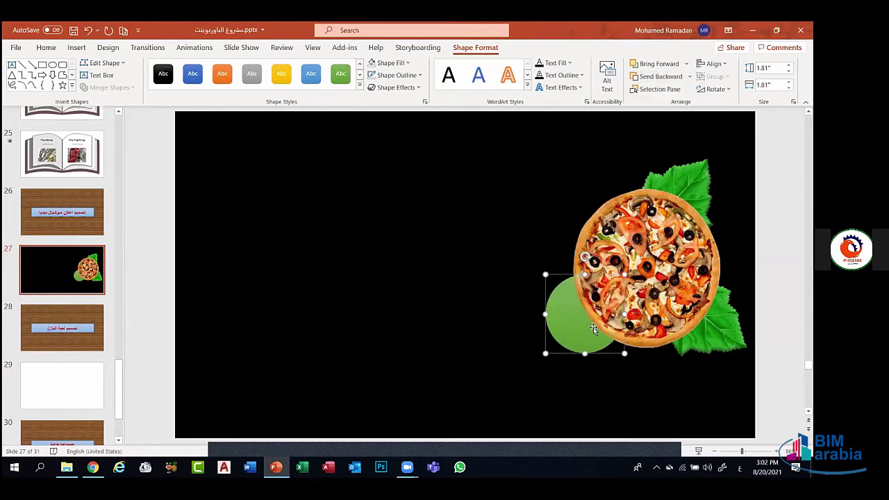
# Shift the green circle slightly left so it sits under the pizza
pyautogui.click(569, 334)
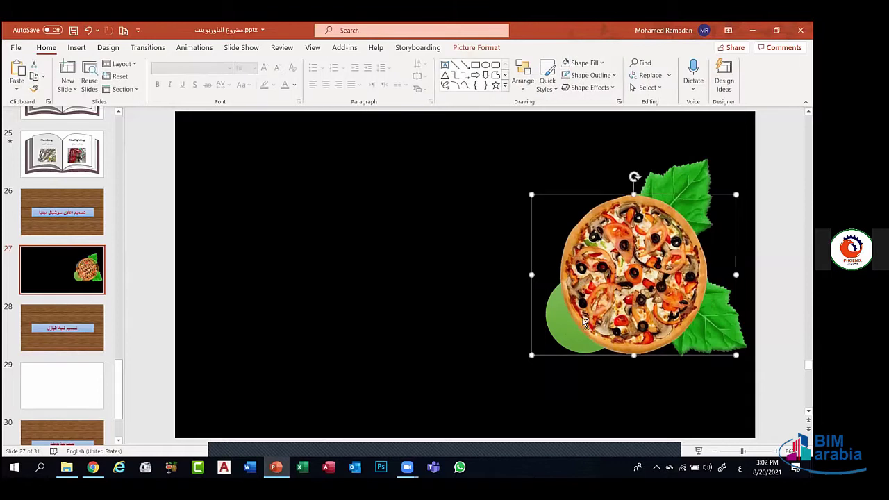
pyautogui.click(575, 352)
pyautogui.click(575, 346)
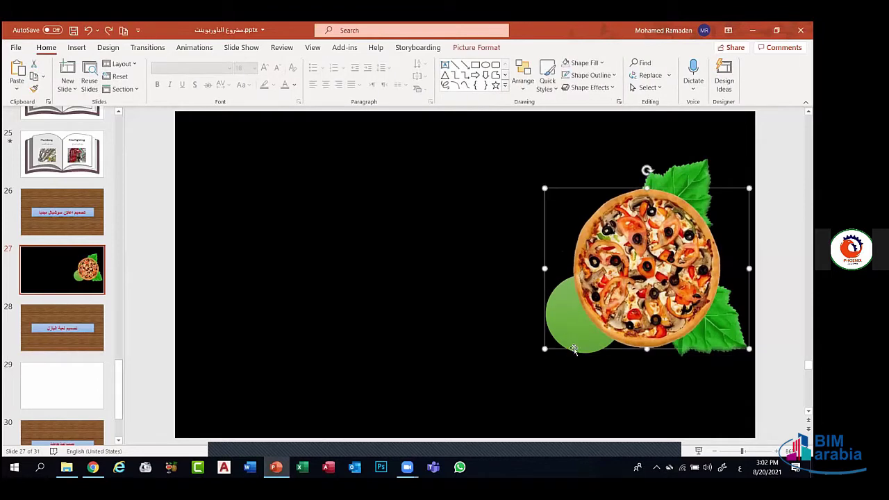
pyautogui.click(577, 355)
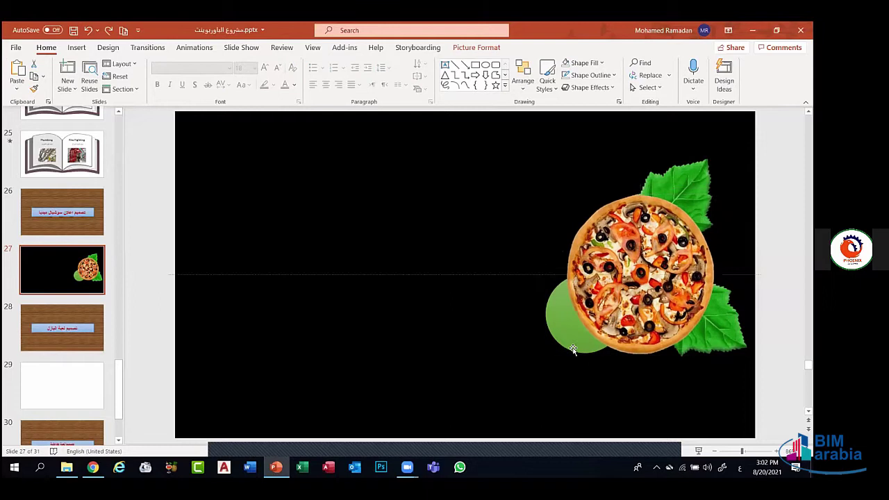
pyautogui.click(574, 348)
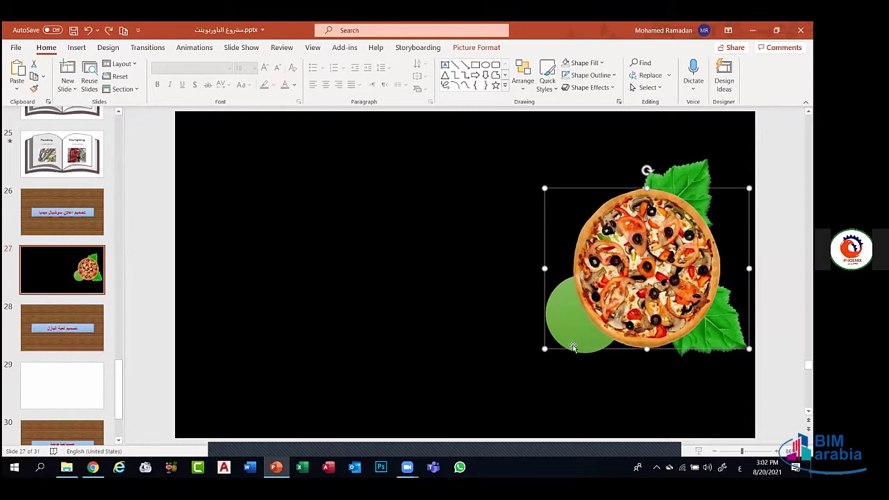
pyautogui.click(594, 355)
pyautogui.click(592, 351)
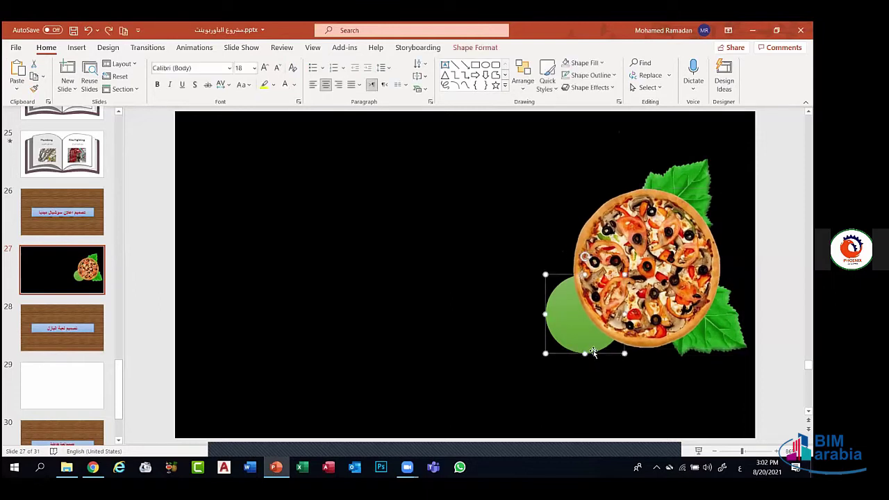
pyautogui.moveTo(593, 355); pyautogui.dragTo(586, 359)
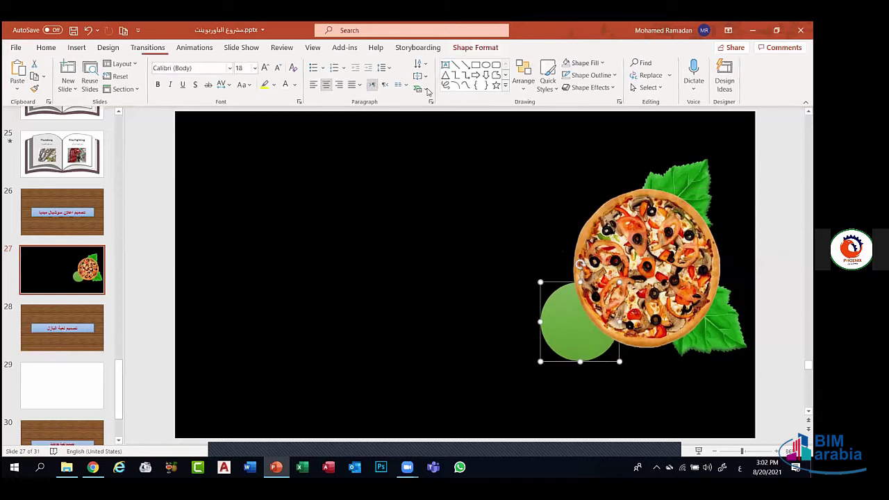
# Fill the circle with the leaf's bright green using the Shape Fill Eyedropper
pyautogui.click(389, 62)
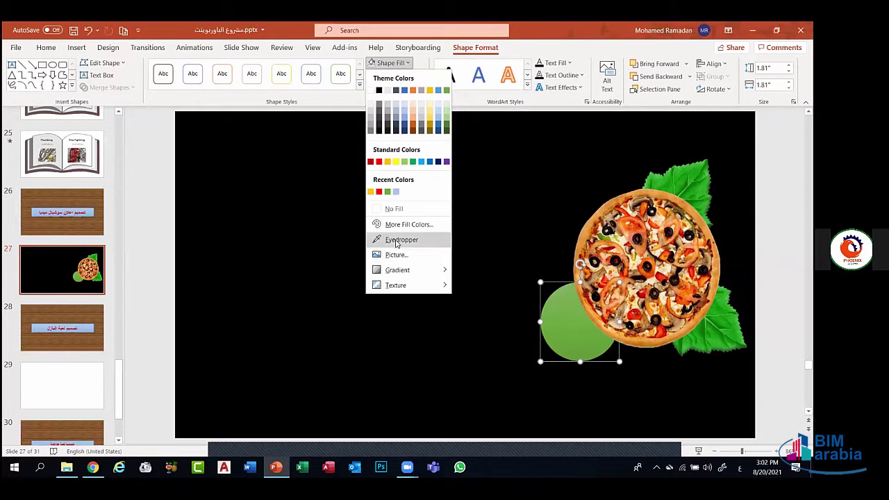
pyautogui.click(397, 240)
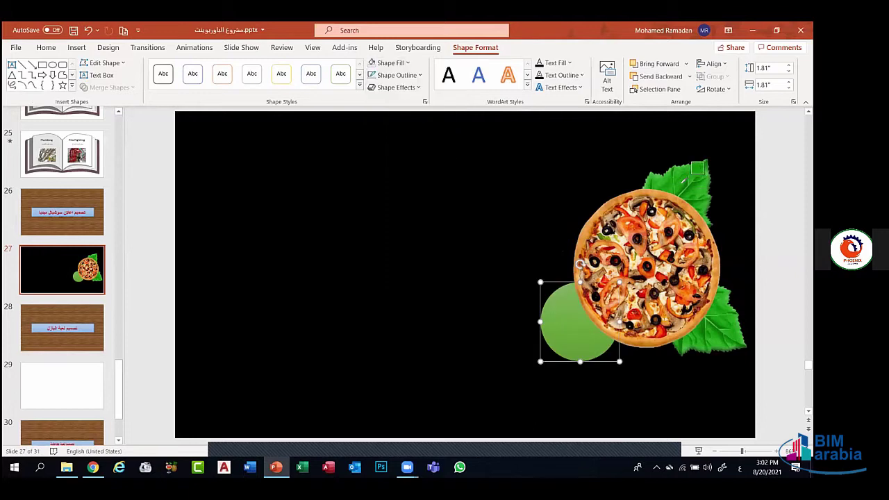
pyautogui.click(698, 171)
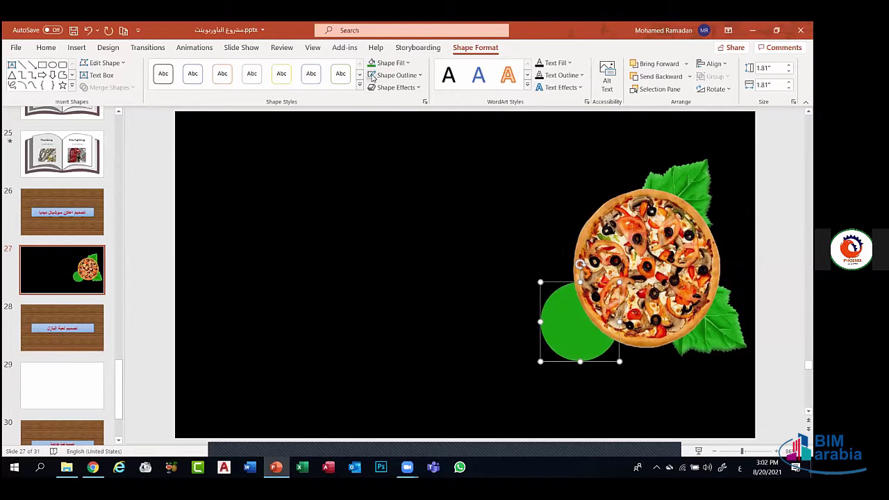
pyautogui.click(390, 62)
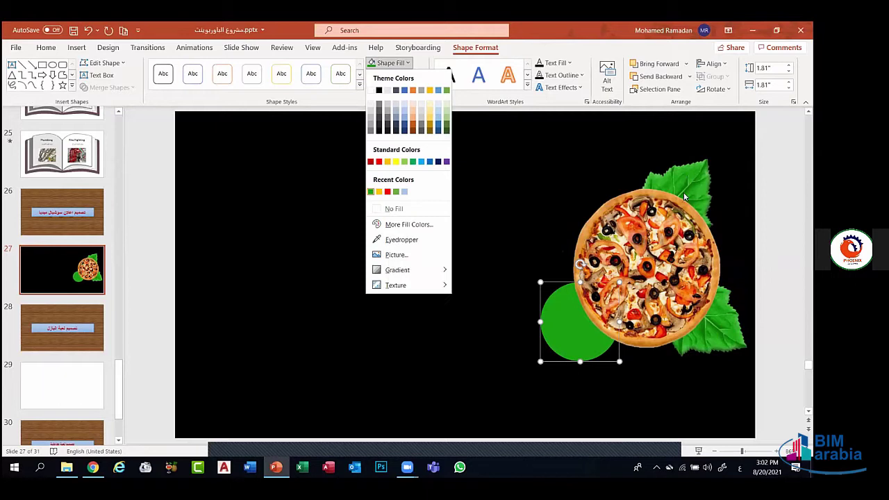
pyautogui.click(584, 390)
pyautogui.press('Escape')
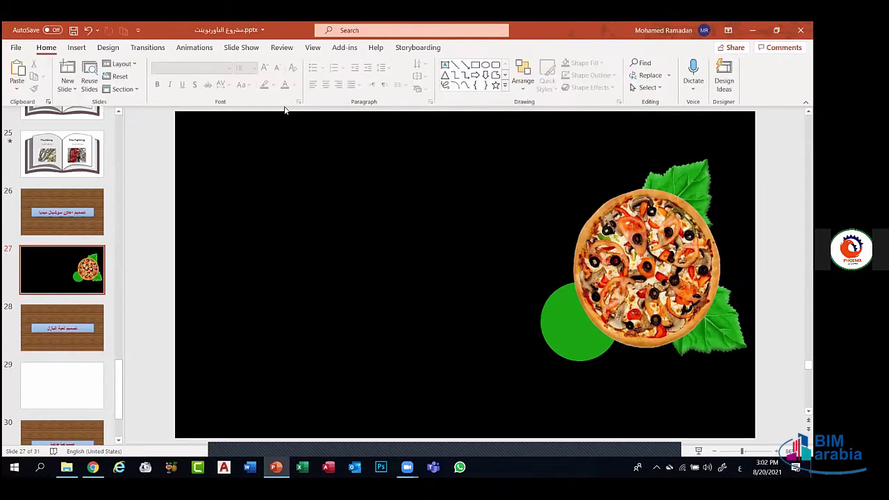
# Enlarge the green circle toward the lower left, then nudge it slightly up and right
pyautogui.click(570, 306)
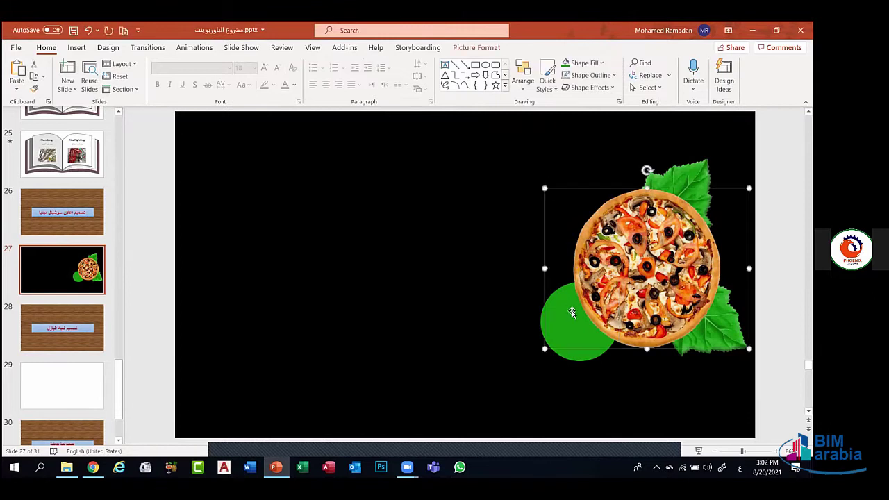
pyautogui.click(582, 357)
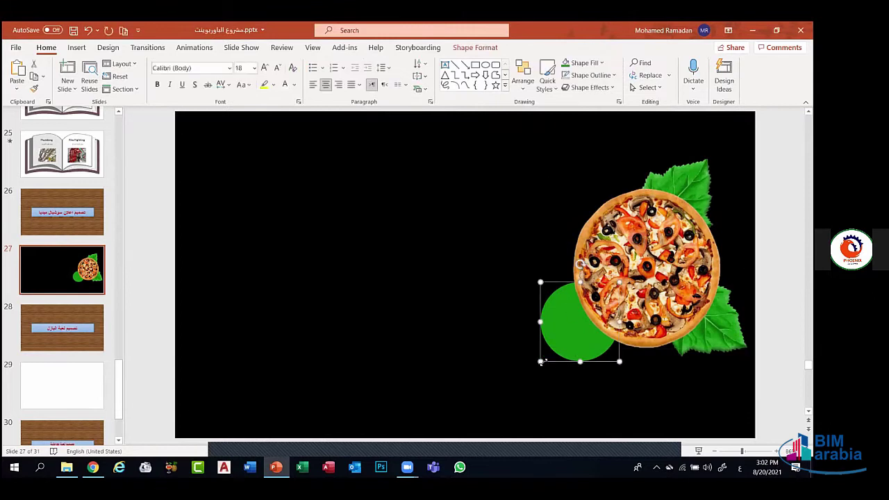
pyautogui.moveTo(541, 362); pyautogui.dragTo(516, 386)
pyautogui.click(574, 343)
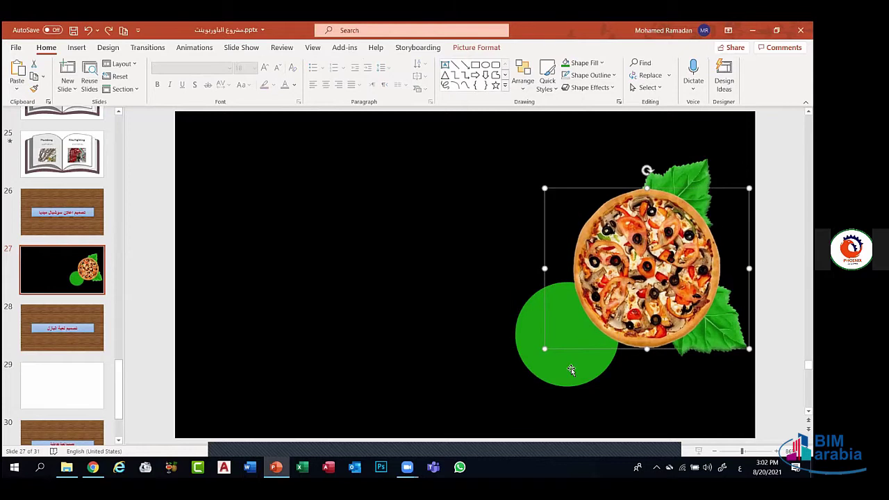
pyautogui.click(572, 368)
pyautogui.moveTo(571, 365); pyautogui.dragTo(576, 362)
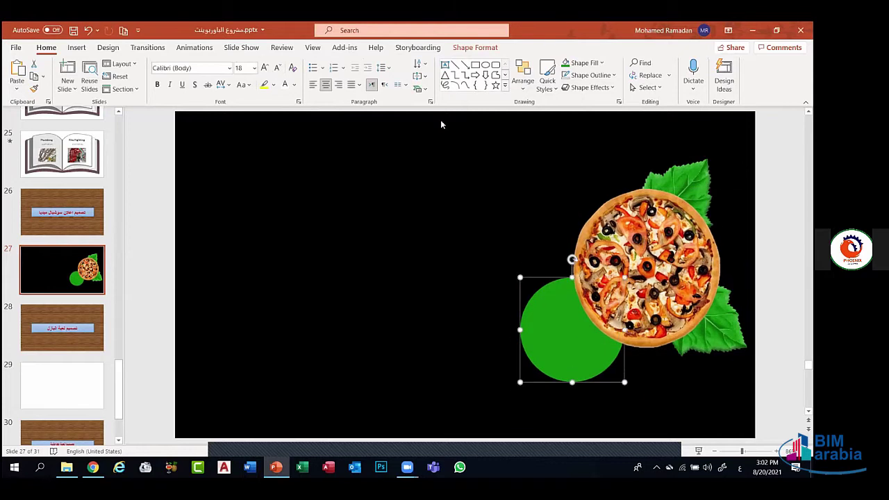
# Apply an Inner shadow preset from Shape Effects to the green circle
pyautogui.click(475, 47)
pyautogui.click(419, 88)
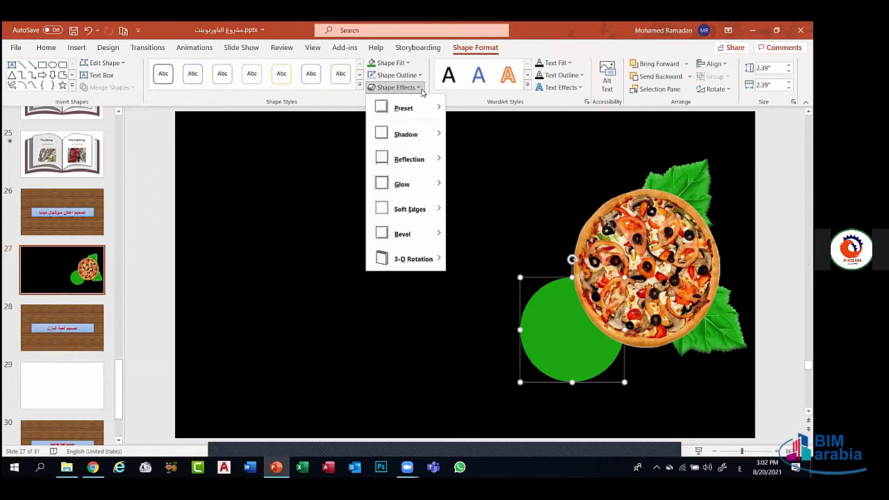
pyautogui.moveTo(417, 134)
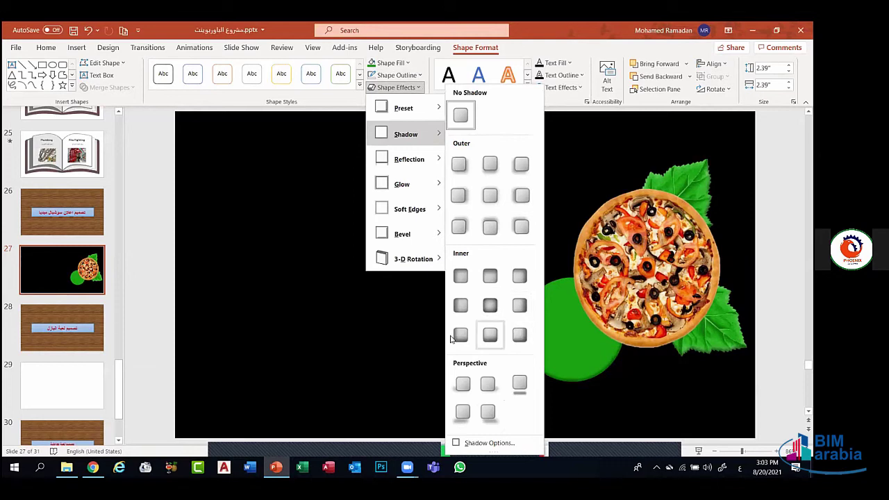
pyautogui.click(519, 335)
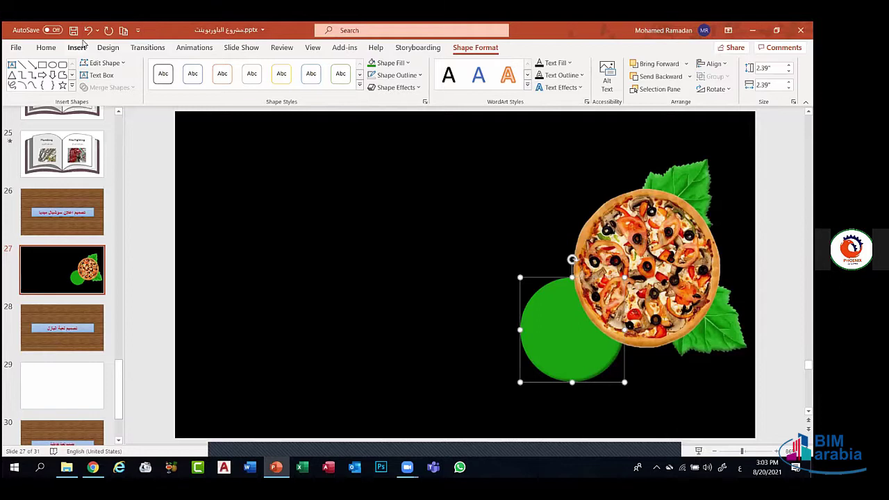
# Draw a text box left of the pizza and type Arabic text, correcting a mistyped word
pyautogui.click(76, 48)
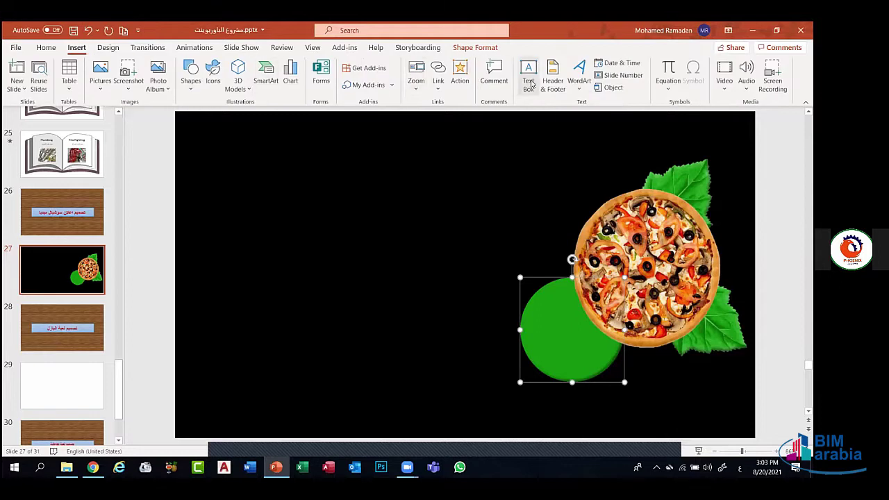
pyautogui.click(528, 75)
pyautogui.moveTo(278, 215); pyautogui.dragTo(416, 294)
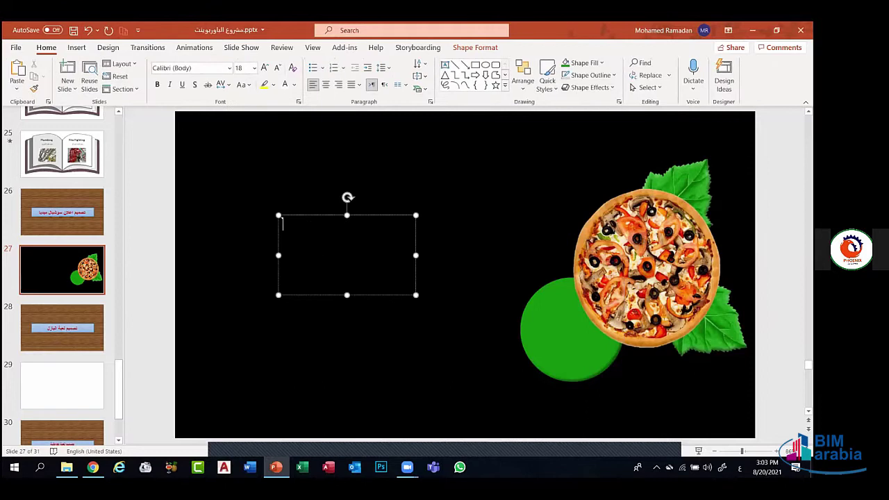
pyautogui.hotkey('alt', 'shift')
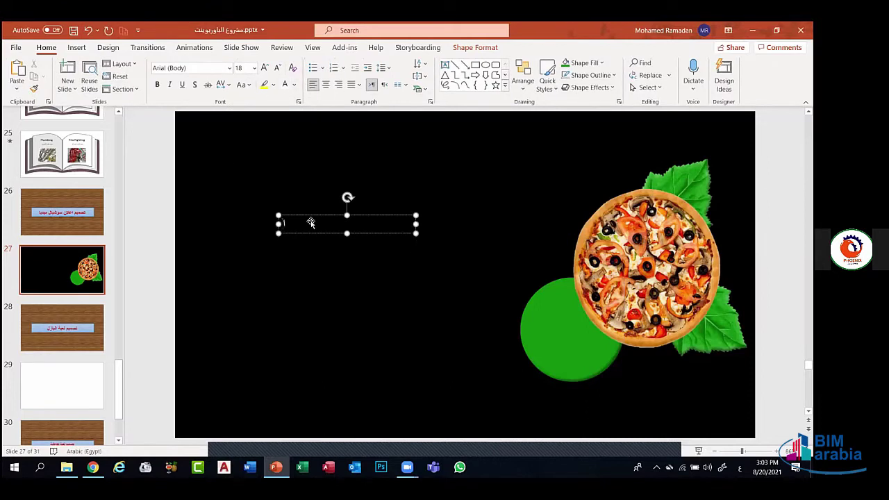
pyautogui.write('النتائت')
pyautogui.press('BackSpace')
pyautogui.press('BackSpace')
pyautogui.press('BackSpace')
pyautogui.press('BackSpace')
pyautogui.press('BackSpace')
pyautogui.press('BackSpace')
pyautogui.press('BackSpace')
pyautogui.hotkey('alt', 'shift')
pyautogui.hotkey('alt', 'shift')
# Add '50%' after the word خصم in the text box
pyautogui.doubleClick(297, 222)
pyautogui.click(299, 223)
pyautogui.doubleClick(298, 222)
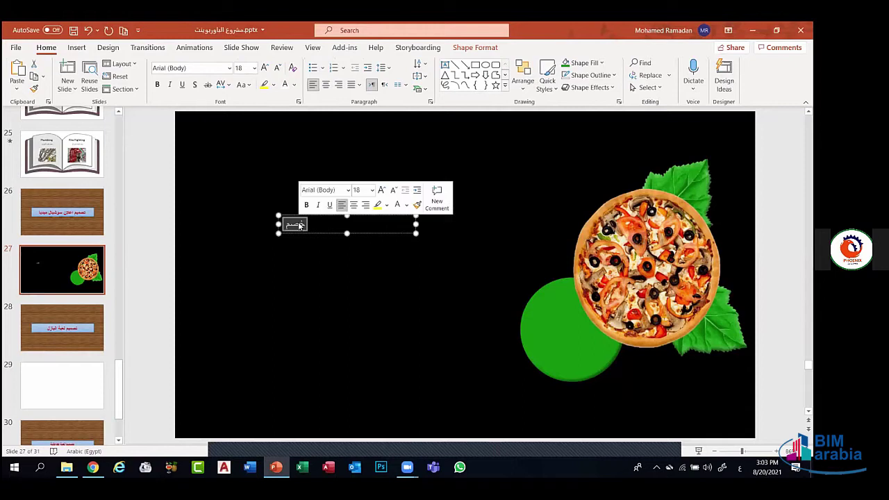
pyautogui.press('End')
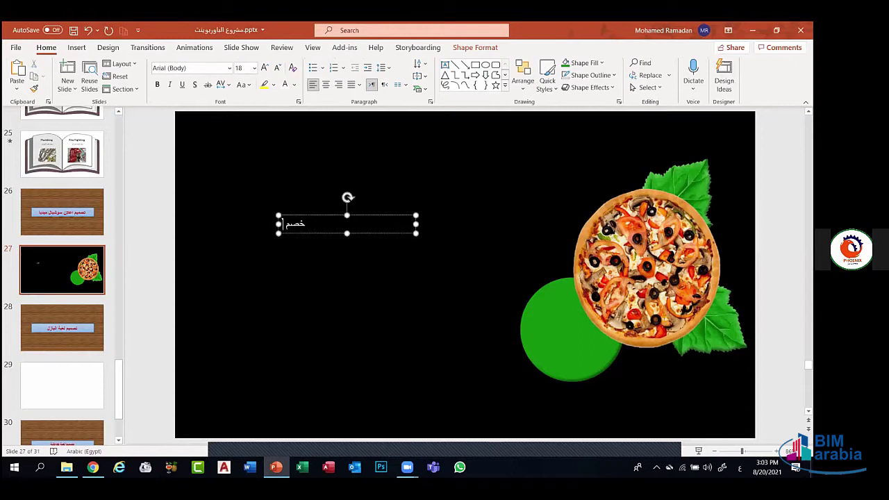
pyautogui.write('50%')
# Raise the discount text to 40 pt and narrow its box so it wraps
pyautogui.hotkey('ctrl', 'a')
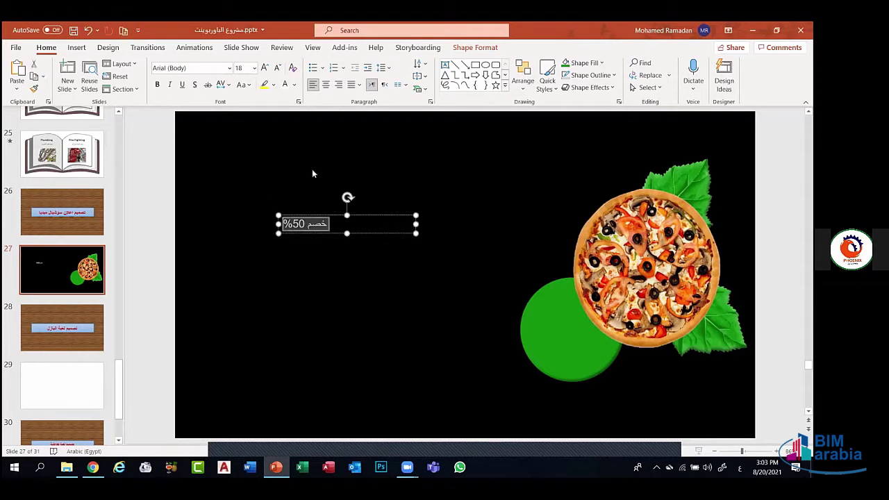
pyautogui.click(265, 68)
pyautogui.click(264, 67)
pyautogui.click(265, 68)
pyautogui.click(265, 68)
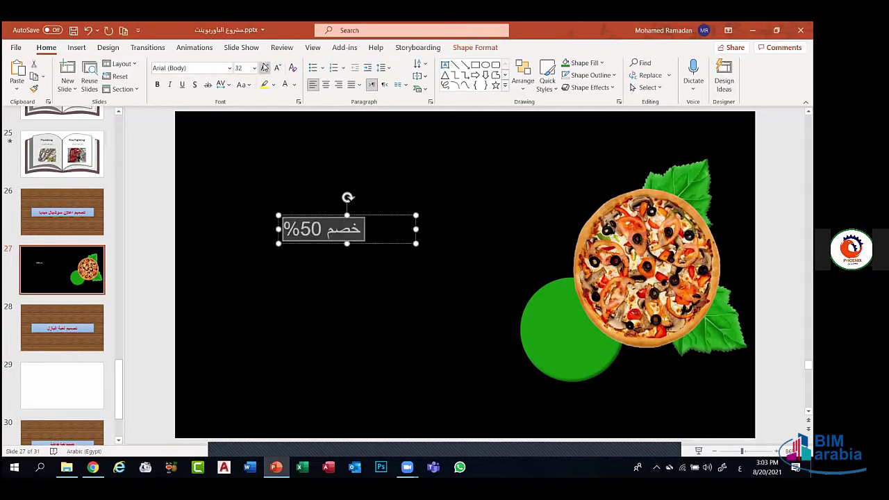
pyautogui.click(264, 67)
pyautogui.click(265, 68)
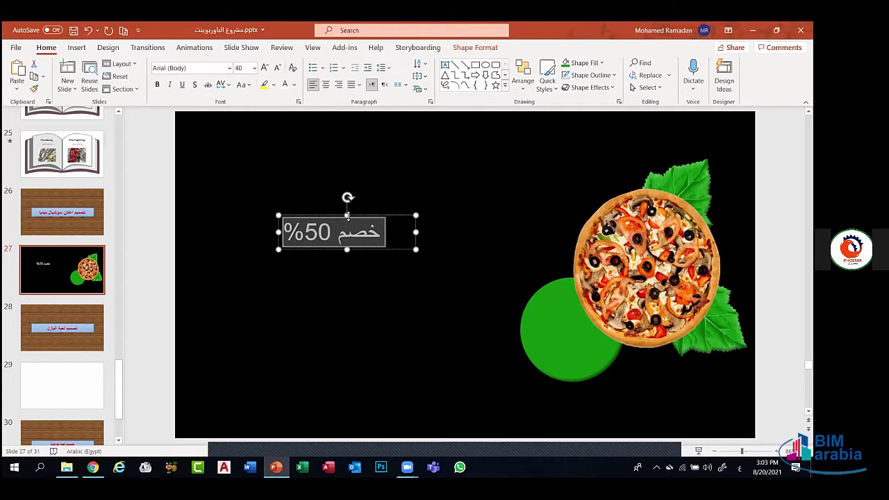
pyautogui.moveTo(415, 232); pyautogui.dragTo(586, 359)
# Move the 'خصم 50%' text onto the green circle and make it black and bold
pyautogui.doubleClick(326, 267)
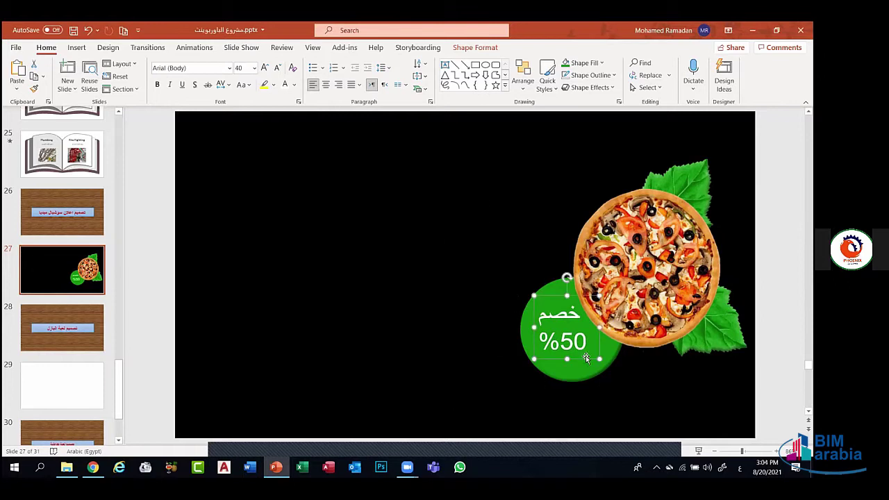
pyautogui.tripleClick(578, 342)
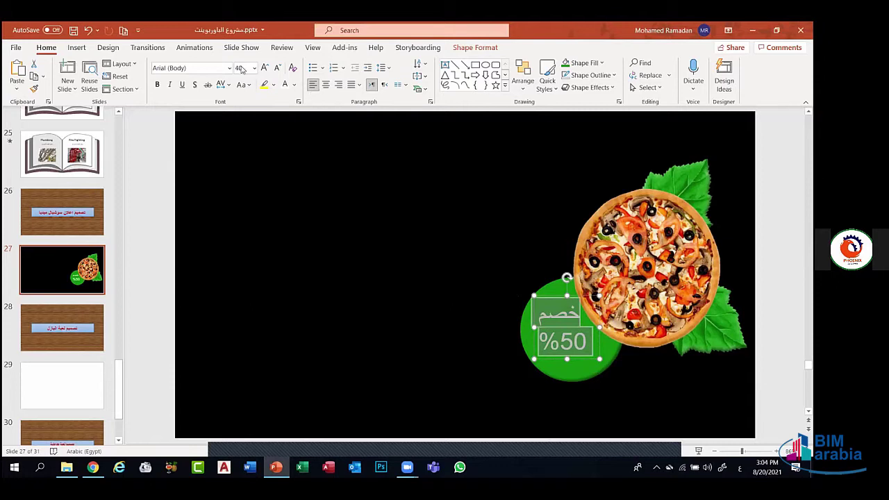
pyautogui.click(294, 85)
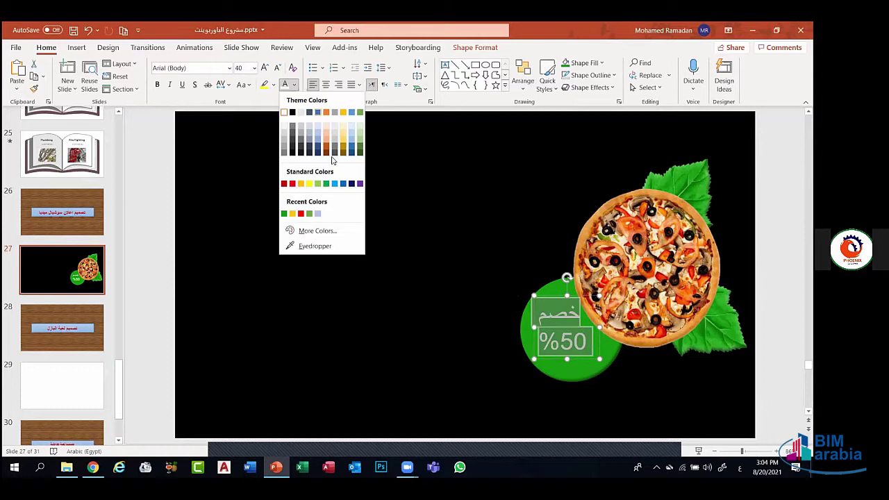
pyautogui.click(292, 111)
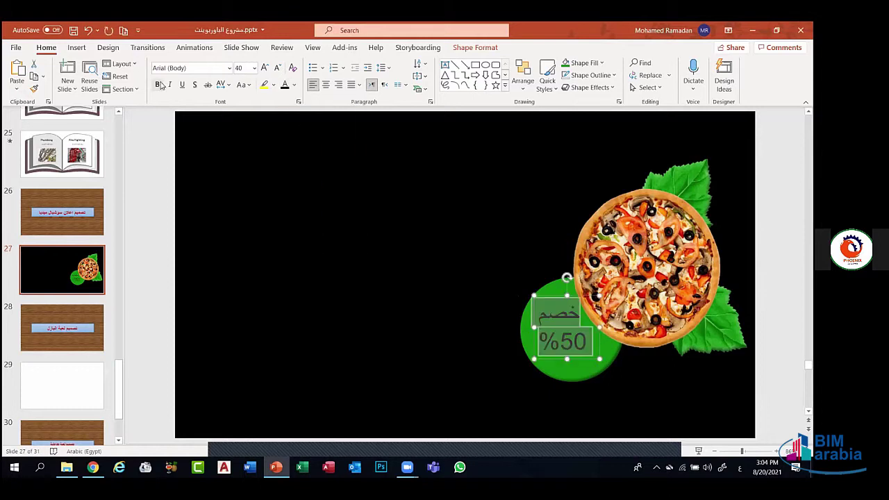
pyautogui.click(395, 272)
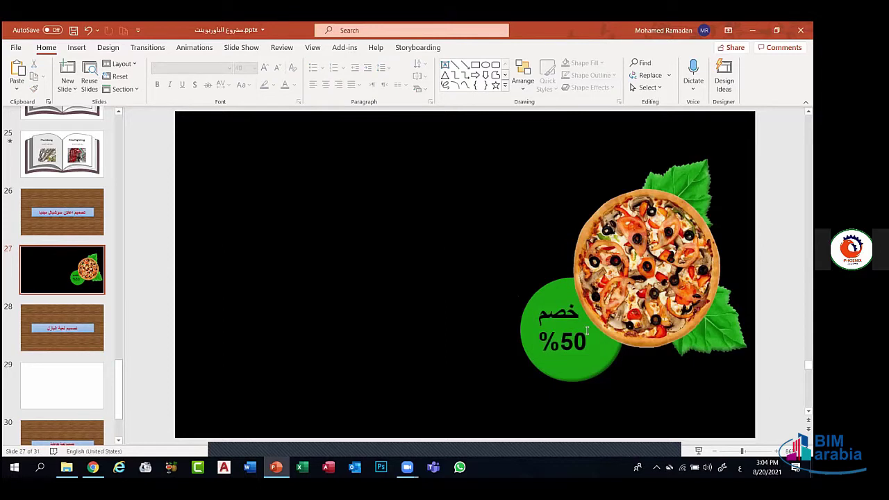
pyautogui.click(576, 357)
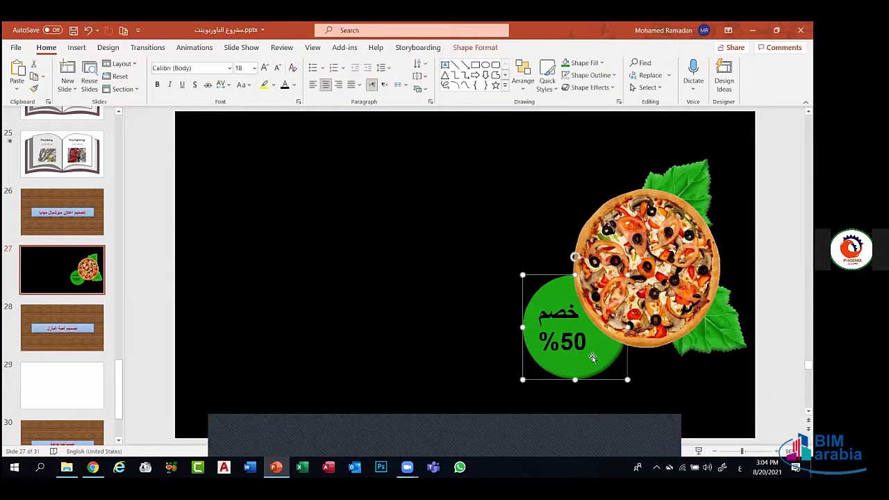
pyautogui.moveTo(588, 369); pyautogui.dragTo(582, 360)
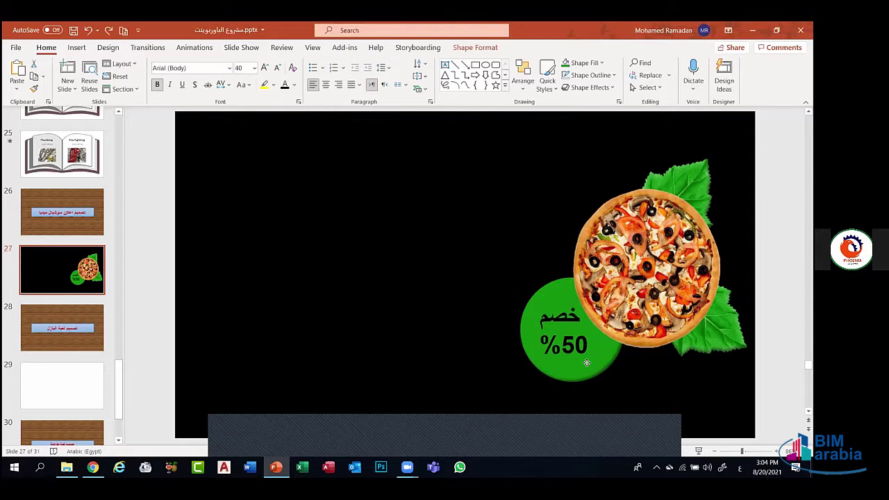
pyautogui.click(452, 324)
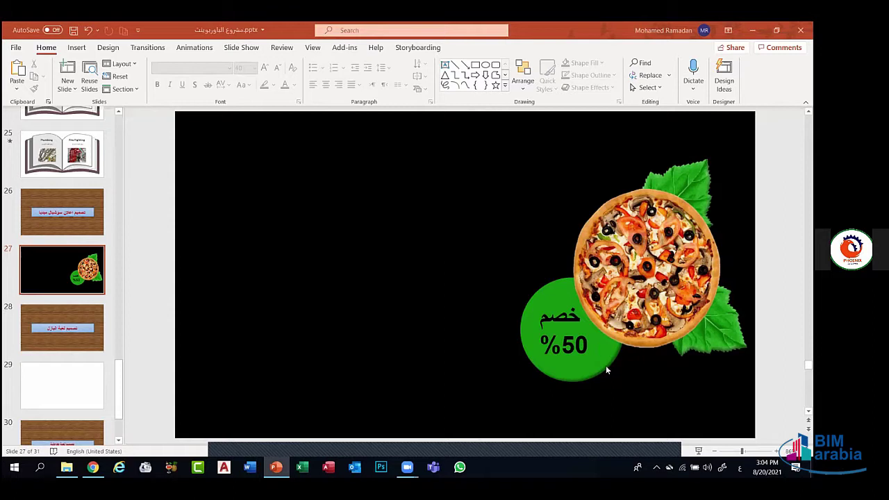
# Change both lines of the discount text to white
pyautogui.click(556, 342)
pyautogui.moveTo(542, 342); pyautogui.dragTo(560, 342)
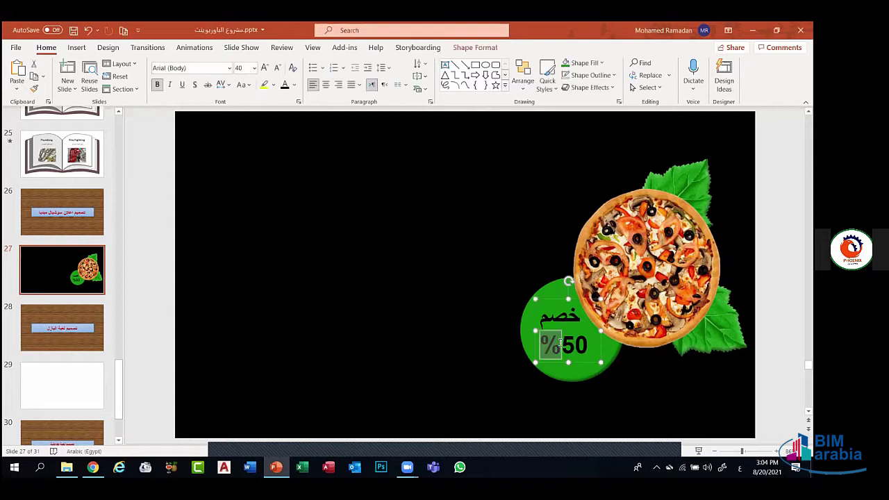
pyautogui.hotkey('ctrl', 'a')
pyautogui.click(293, 85)
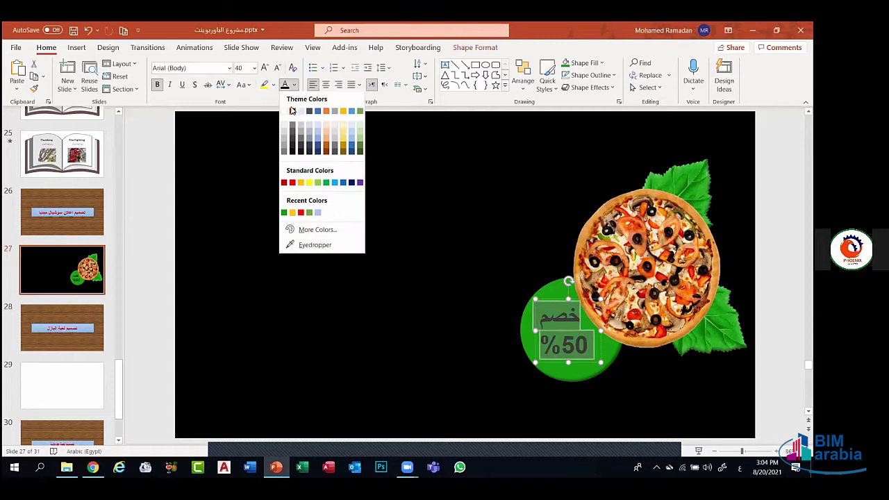
pyautogui.click(292, 111)
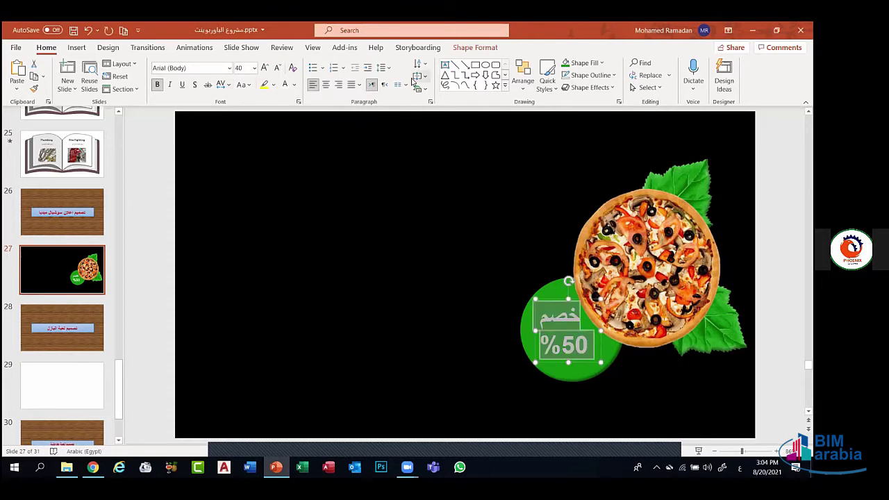
# Give the discount text box an outer drop shadow preset
pyautogui.click(477, 49)
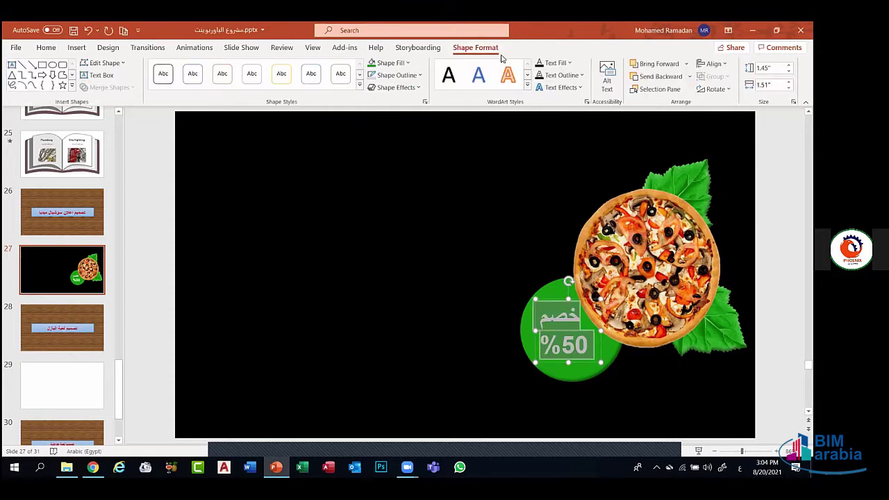
pyautogui.click(406, 87)
pyautogui.moveTo(421, 133)
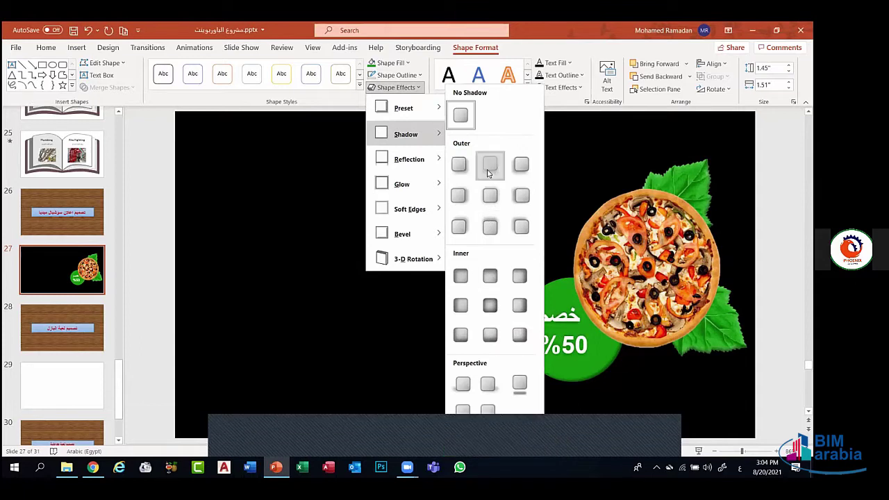
pyautogui.click(489, 168)
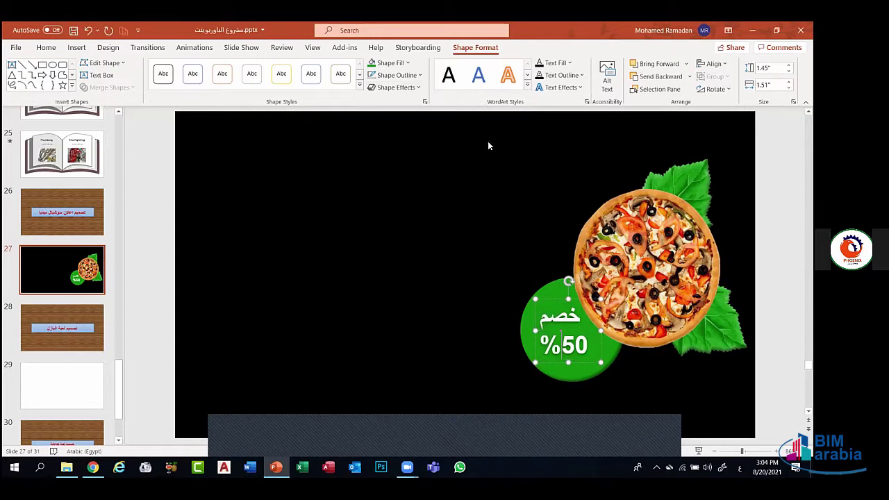
pyautogui.click(430, 280)
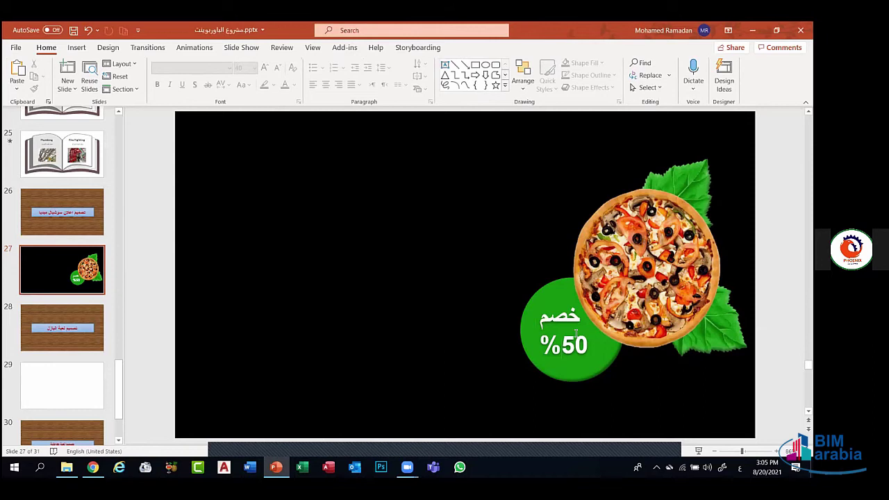
# Select the final digit of 50 in the discount text, then exit editing and select the circle
pyautogui.doubleClick(574, 342)
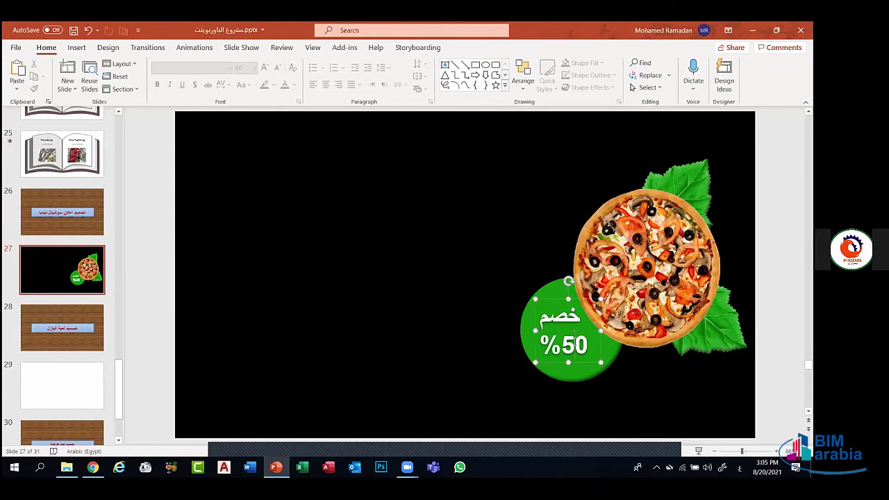
pyautogui.click(580, 346)
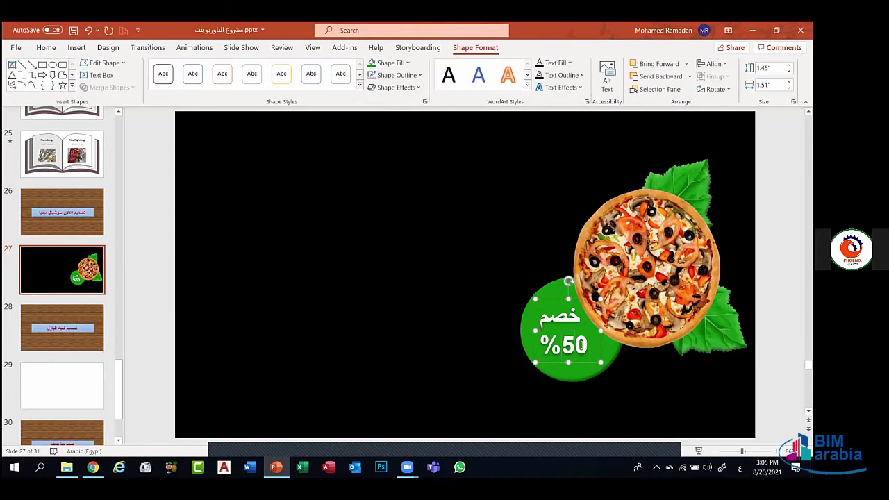
pyautogui.moveTo(588, 347); pyautogui.dragTo(571, 350)
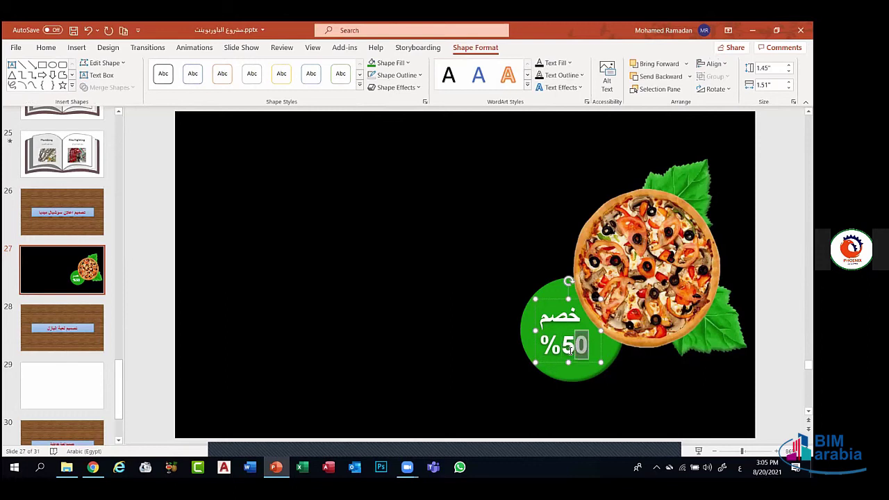
pyautogui.click(494, 337)
pyautogui.click(584, 372)
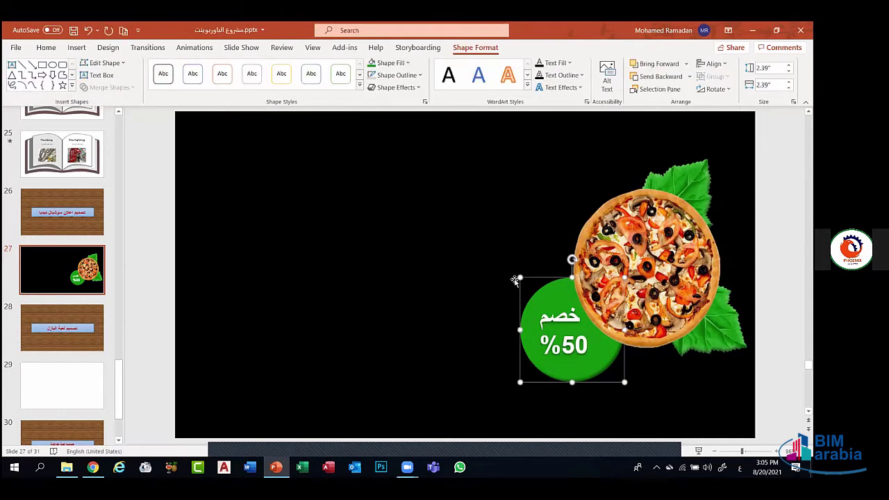
pyautogui.click(407, 63)
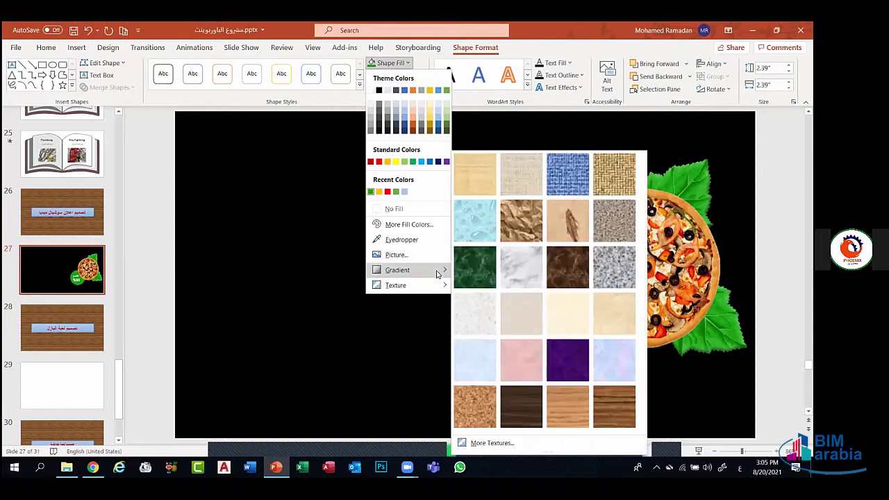
pyautogui.moveTo(438, 271)
pyautogui.click(521, 284)
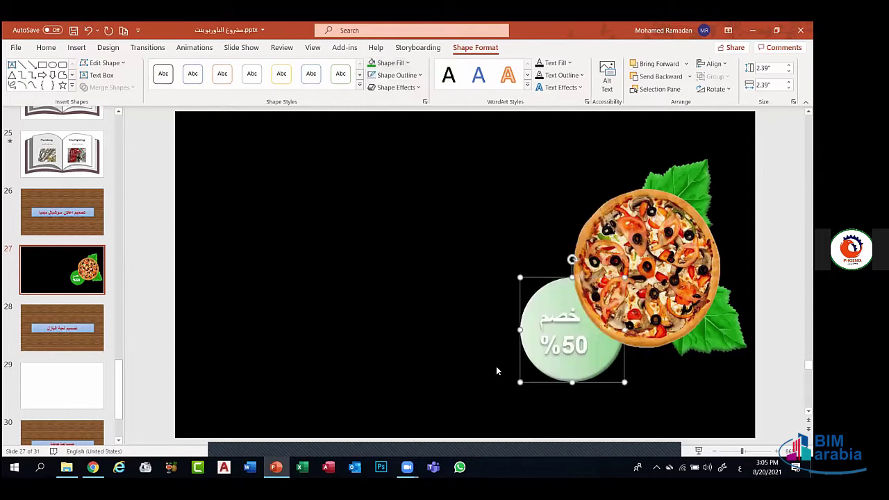
pyautogui.click(407, 63)
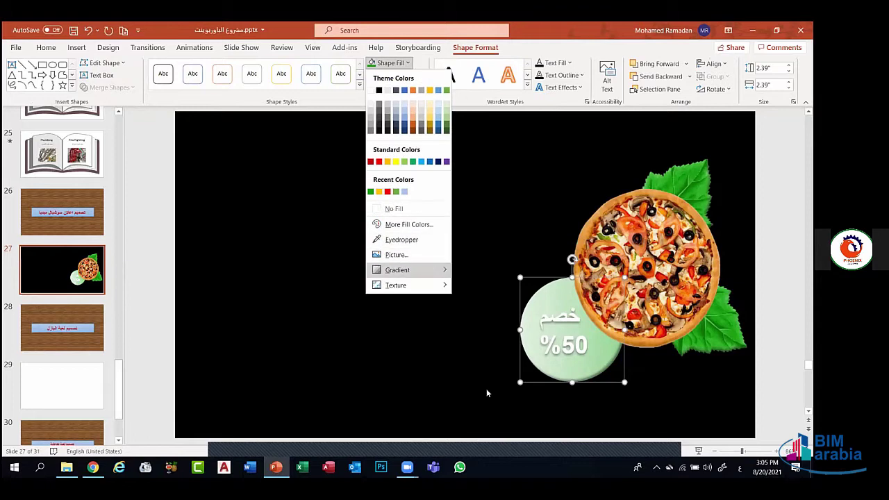
pyautogui.moveTo(424, 272)
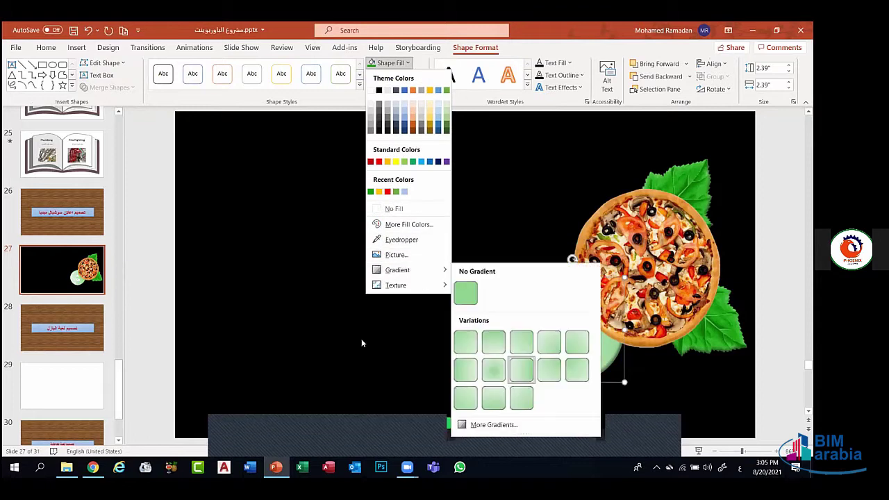
pyautogui.click(362, 339)
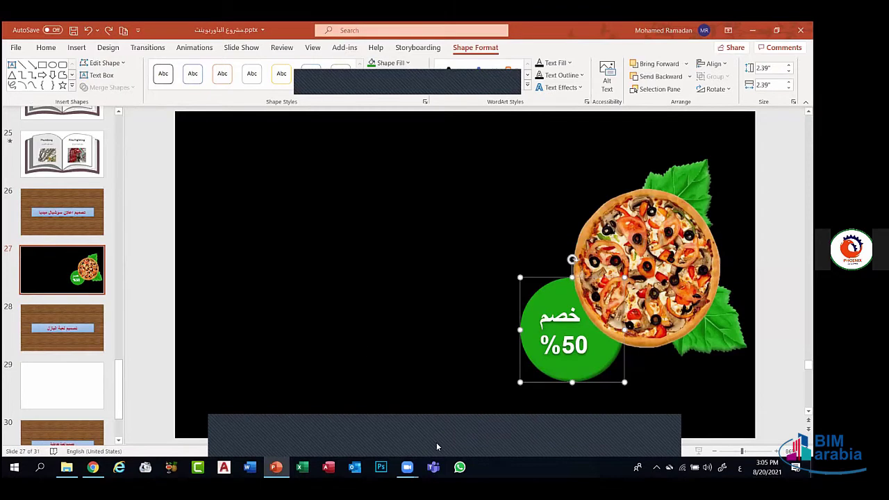
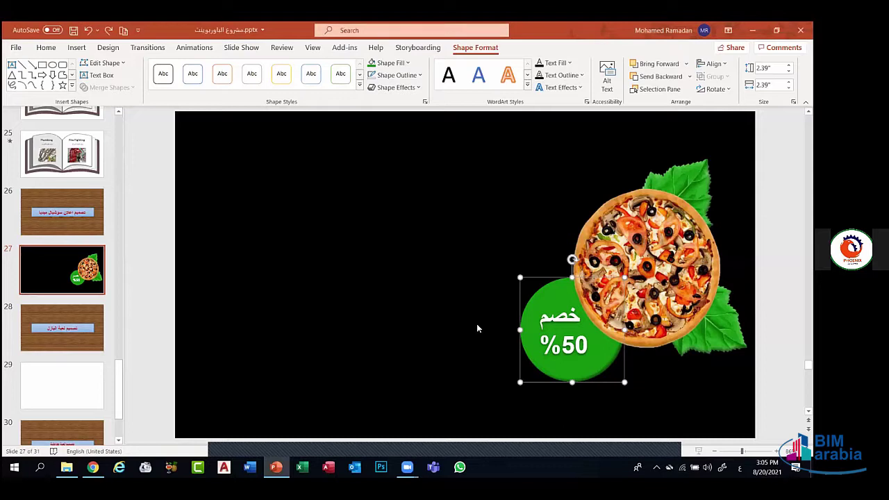
# Draw a text box on the slide's left and type the Arabic headline
pyautogui.click(427, 325)
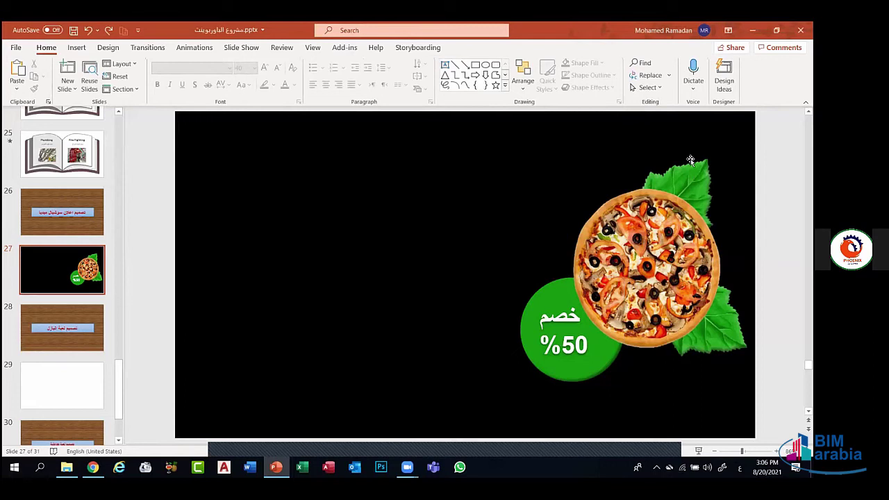
pyautogui.click(76, 47)
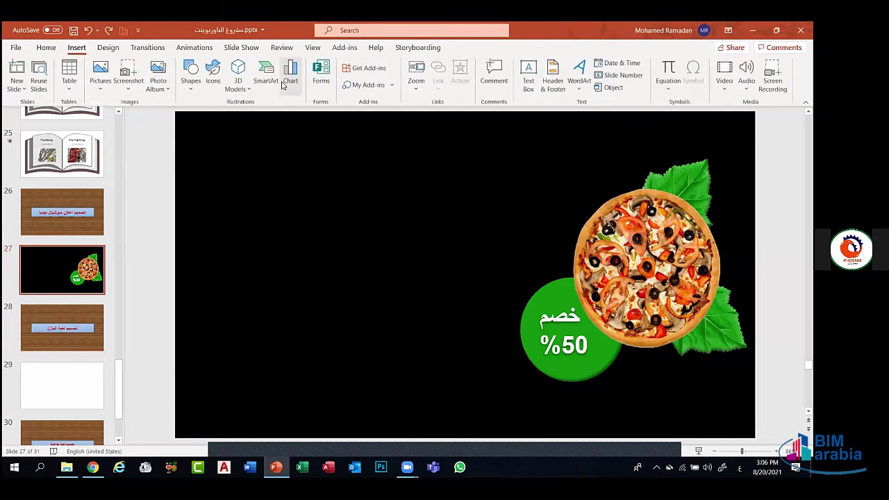
pyautogui.click(528, 77)
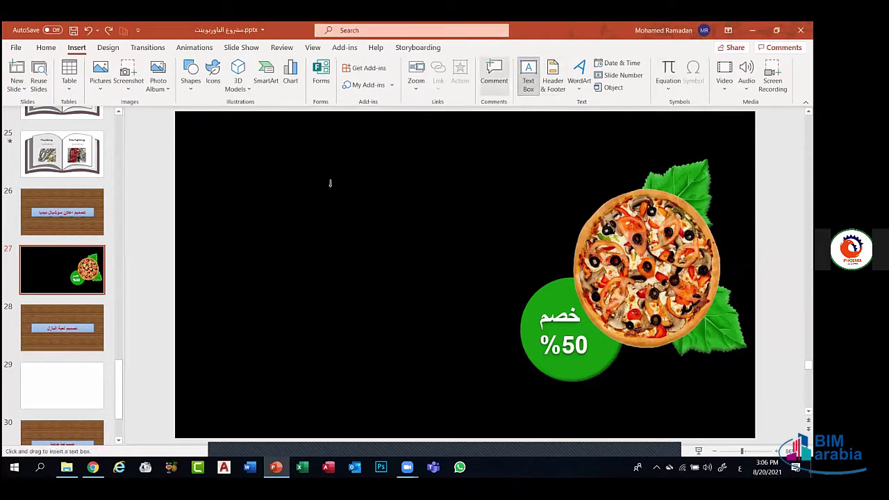
pyautogui.moveTo(222, 188); pyautogui.dragTo(470, 315)
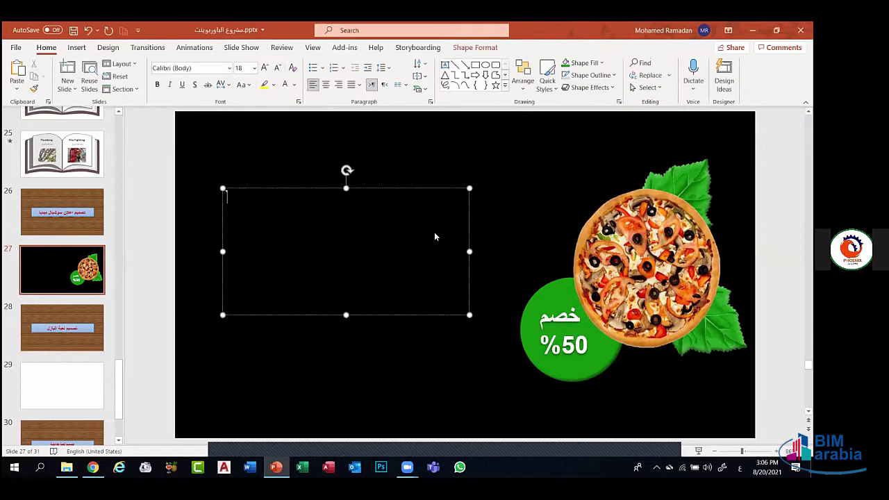
pyautogui.hotkey('alt', 'shift')
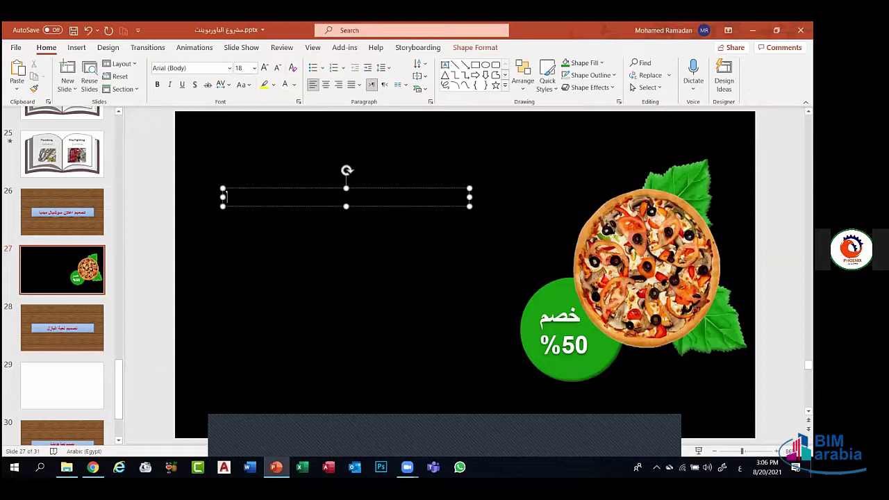
pyautogui.write('خصم')
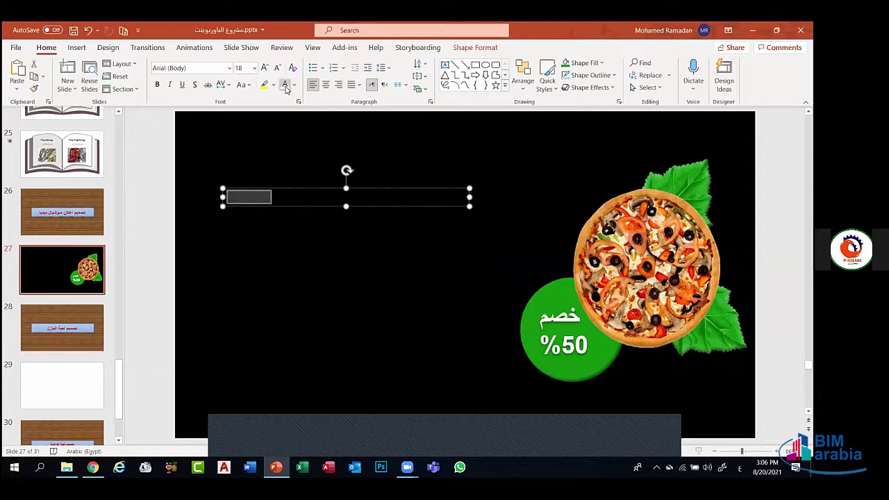
# Make the headline text light-coloured, enlarge it six size steps, and check the box's fill colours
pyautogui.click(285, 84)
pyautogui.click(265, 67)
pyautogui.click(265, 67)
pyautogui.click(265, 67)
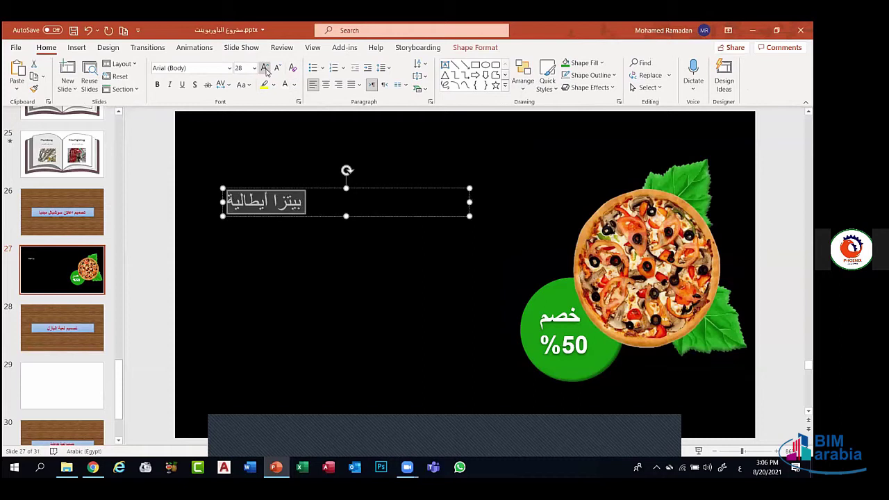
pyautogui.click(264, 67)
pyautogui.click(265, 68)
pyautogui.click(264, 68)
pyautogui.click(265, 67)
pyautogui.click(265, 67)
pyautogui.click(265, 68)
pyautogui.click(265, 68)
pyautogui.click(265, 67)
pyautogui.click(265, 68)
pyautogui.click(265, 67)
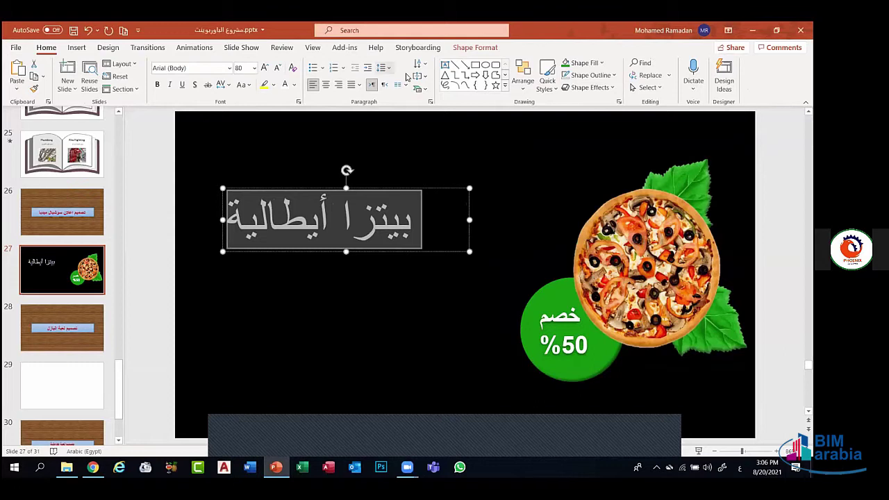
pyautogui.click(476, 48)
pyautogui.click(402, 64)
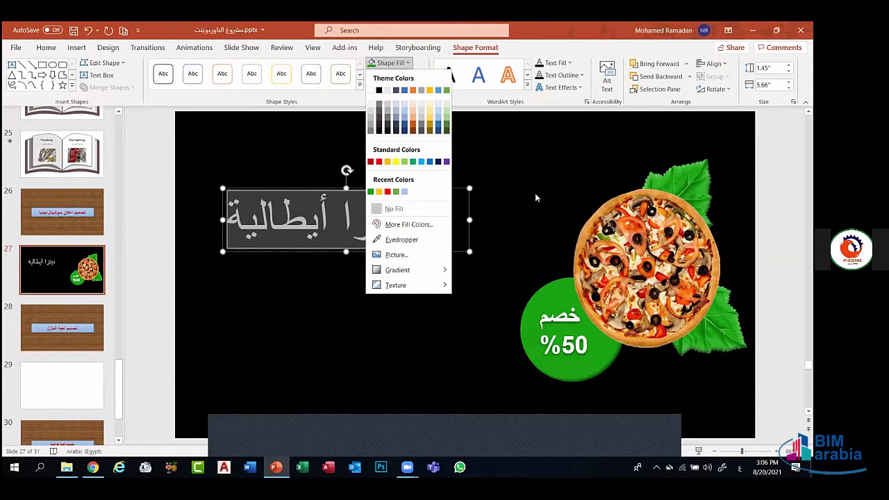
pyautogui.click(43, 48)
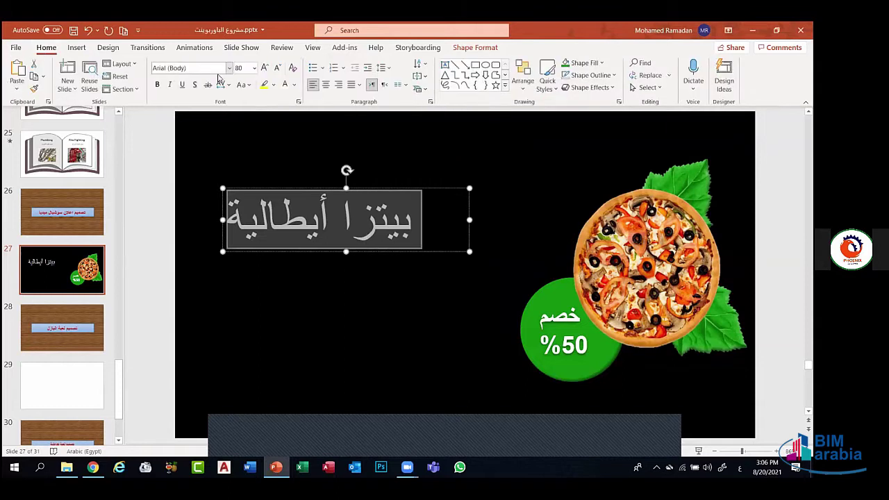
# Keep Arial, move the headline to the top right and select its whole line
pyautogui.click(229, 69)
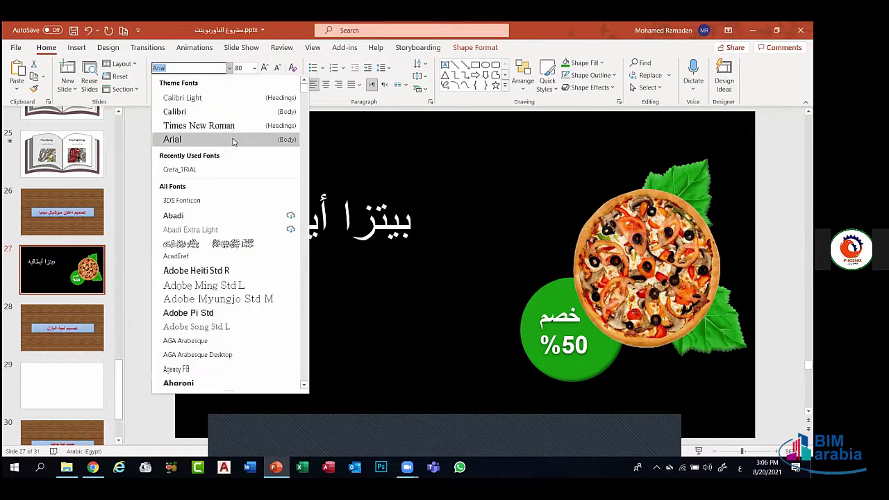
pyautogui.click(232, 139)
pyautogui.moveTo(417, 251); pyautogui.dragTo(640, 177)
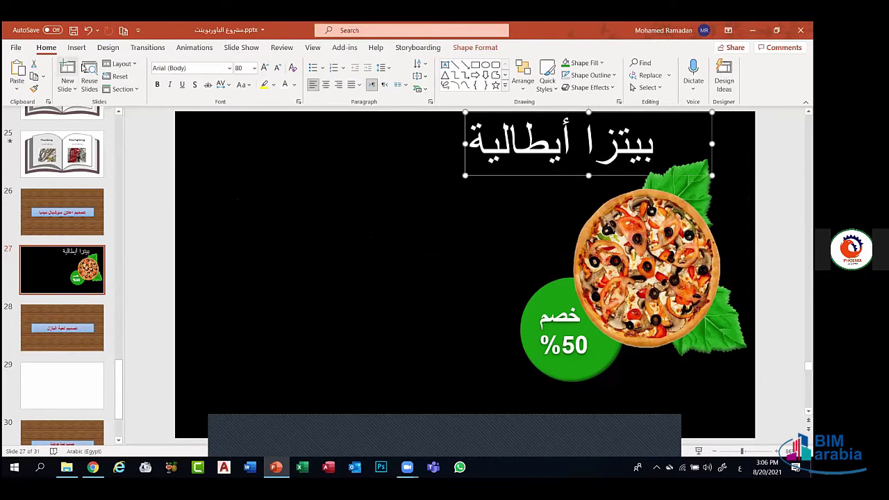
pyautogui.doubleClick(535, 136)
pyautogui.tripleClick(632, 143)
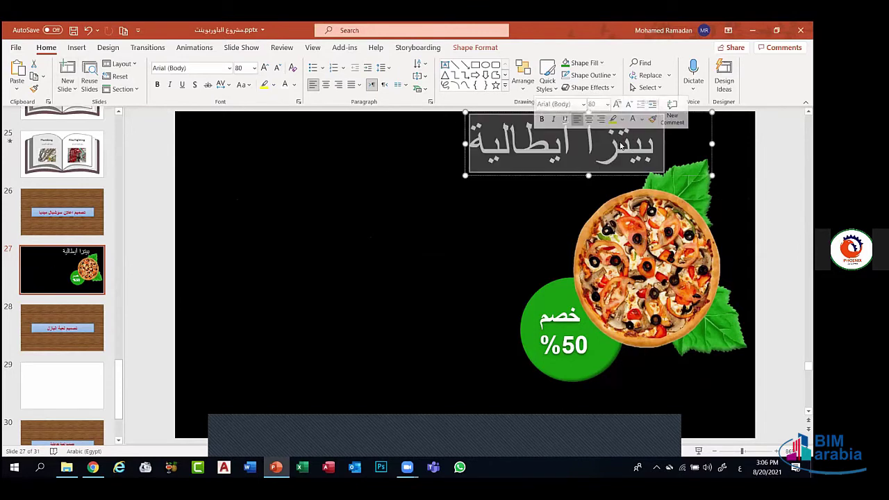
# Apply the Andalus font to the headline and move it to the slide's centre-left
pyautogui.click(229, 67)
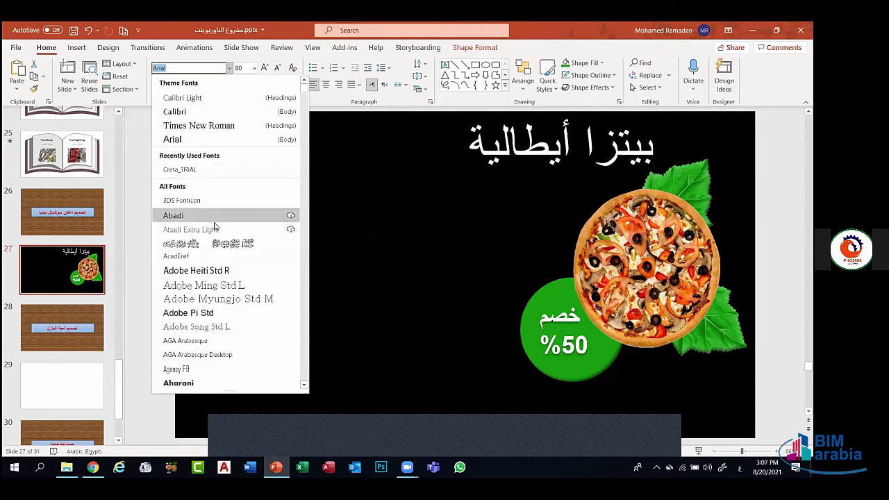
pyautogui.scroll(-3, 206, 332)
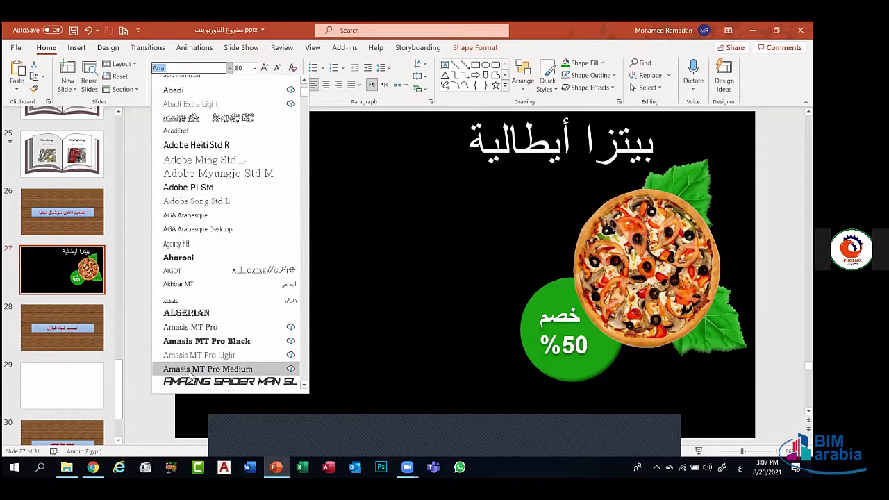
pyautogui.scroll(-2, 193, 383)
pyautogui.scroll(-3, 193, 383)
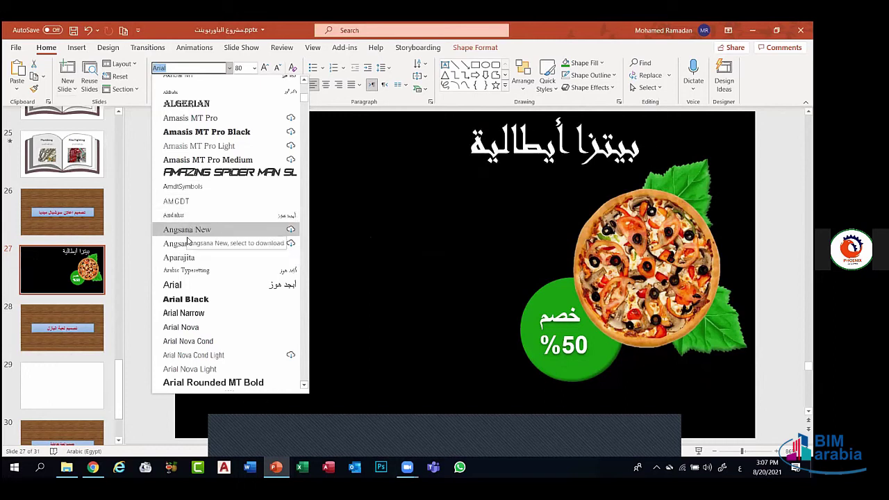
pyautogui.press('Down')
pyautogui.press('Down')
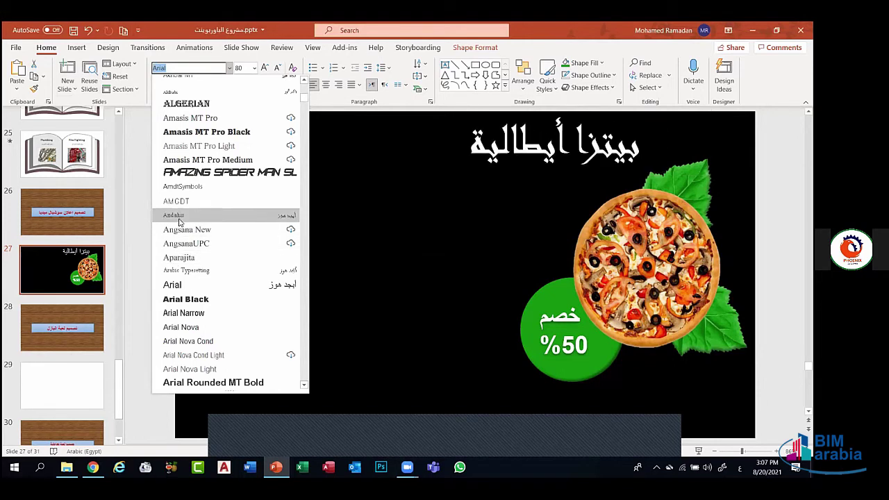
pyautogui.click(179, 217)
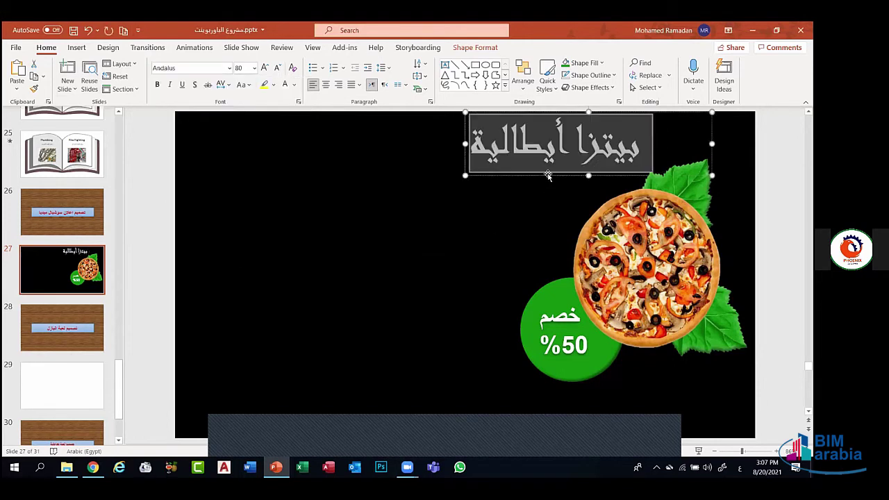
pyautogui.moveTo(548, 175); pyautogui.dragTo(365, 289)
# Correct the alef in إيطالية, then replace that word so the headline reads بيتزا مارجريتا
pyautogui.click(373, 257)
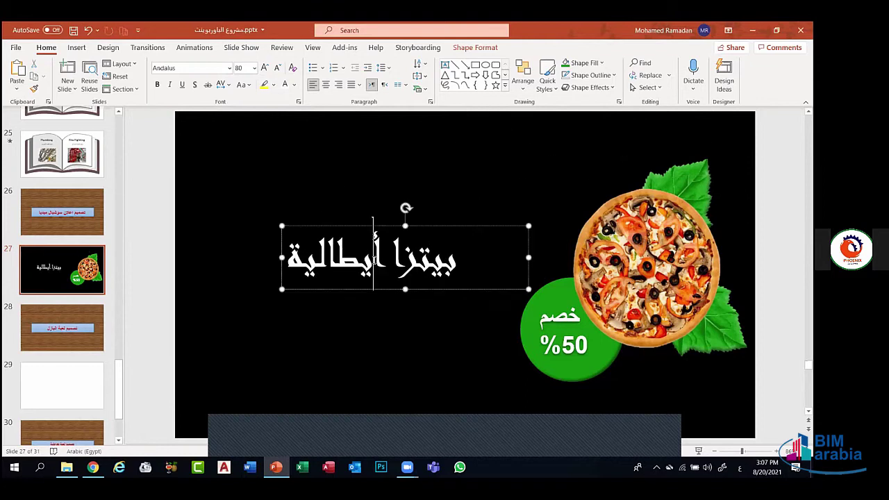
pyautogui.press('BackSpace')
pyautogui.write('إ')
pyautogui.click(291, 257)
pyautogui.doubleClick(293, 262)
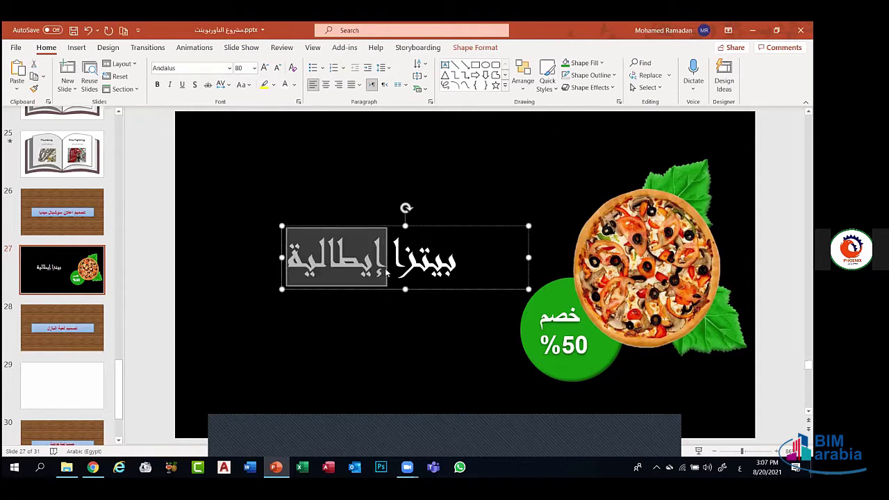
pyautogui.press('BackSpace')
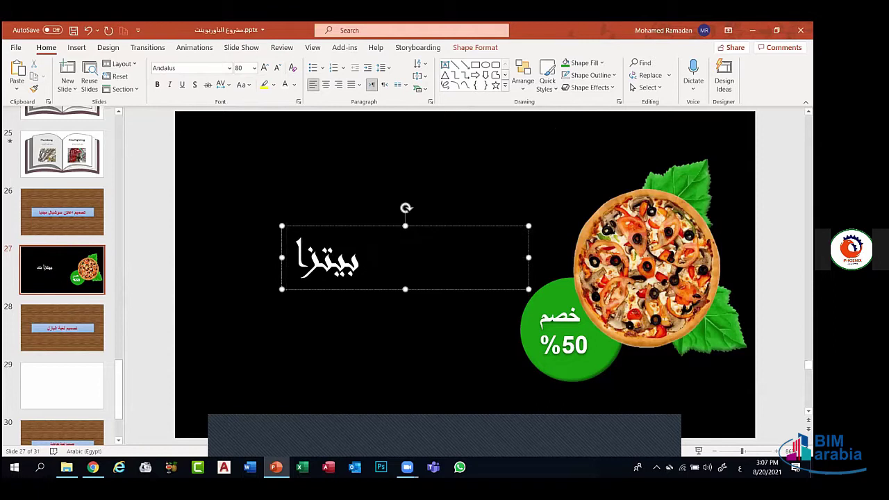
pyautogui.write('م')
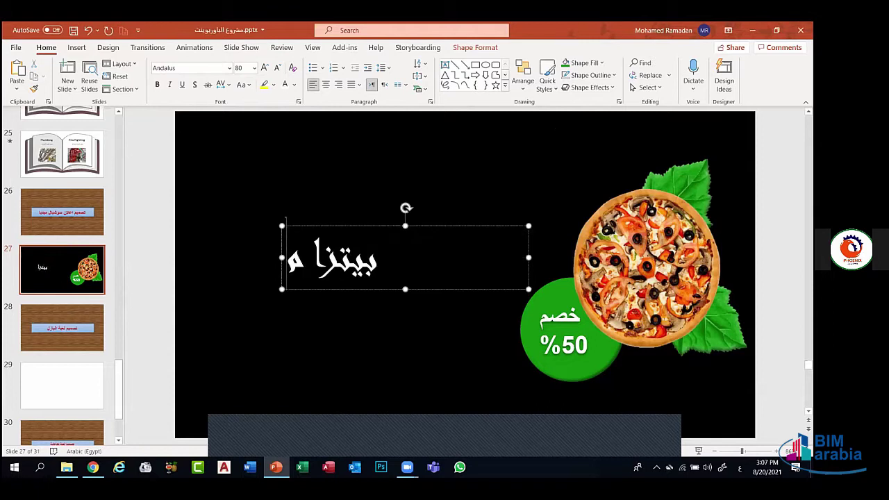
pyautogui.write('ارج')
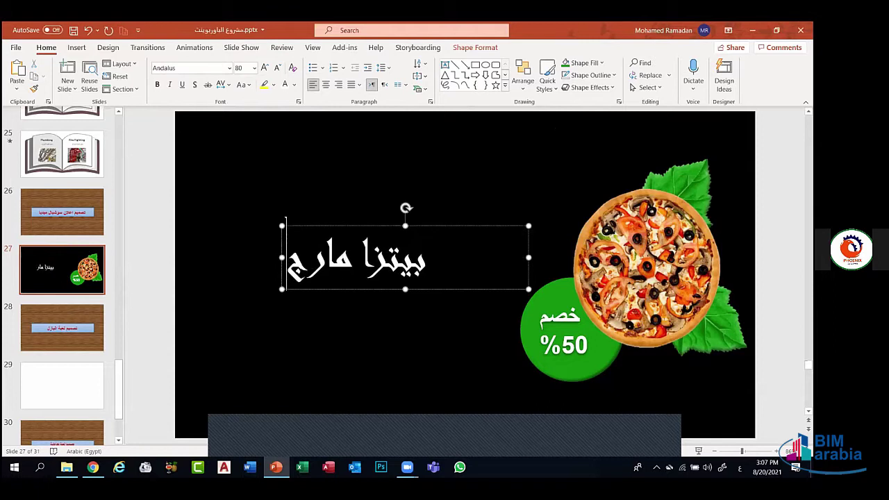
pyautogui.write('ريتا')
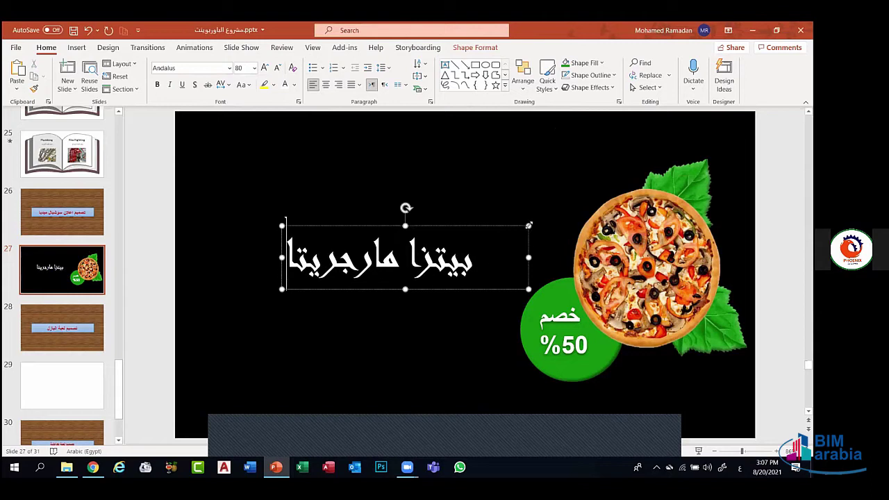
# Widen the headline box, undo the bold, and reposition it left of the pizza
pyautogui.moveTo(528, 226); pyautogui.dragTo(548, 215)
pyautogui.moveTo(480, 291); pyautogui.dragTo(424, 366)
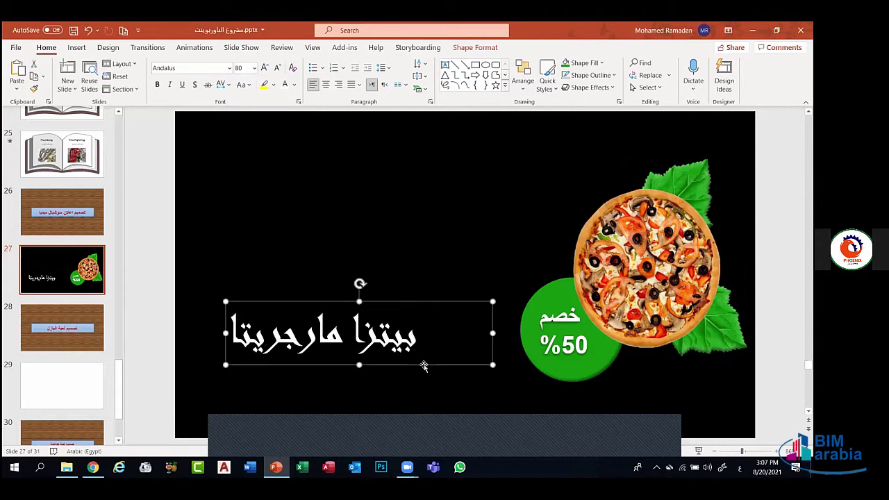
pyautogui.tripleClick(340, 327)
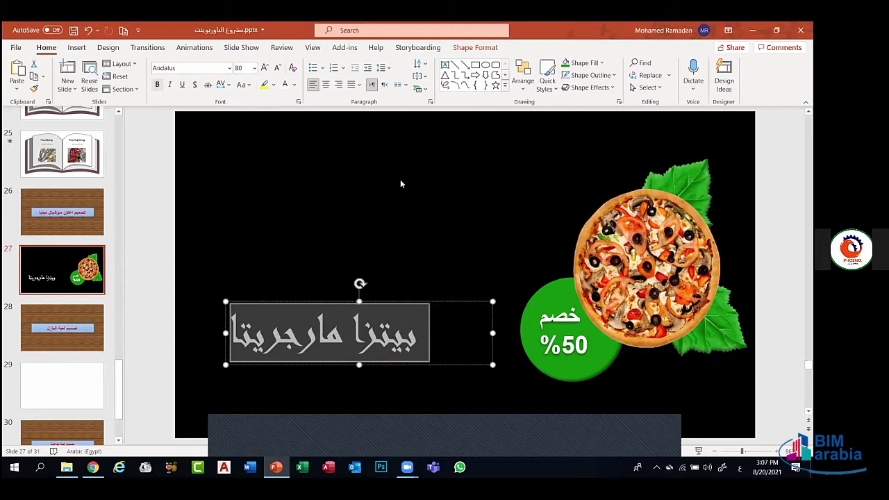
pyautogui.hotkey('ctrl', 'z')
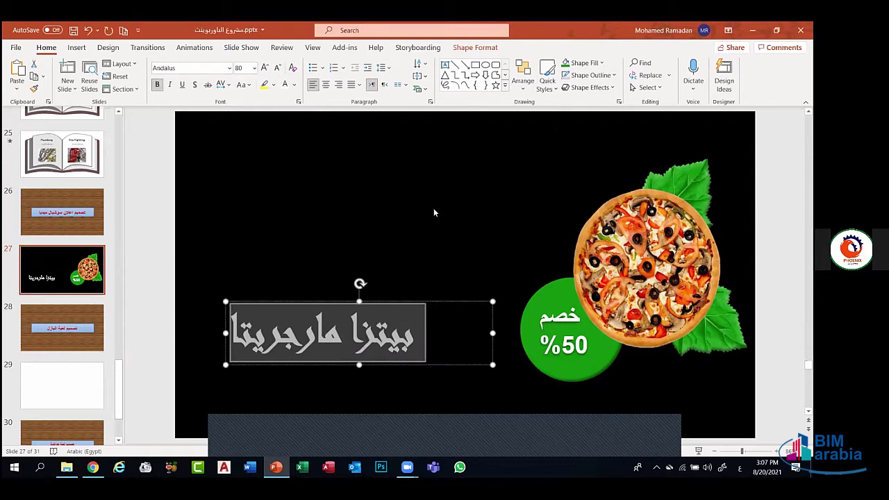
pyautogui.moveTo(493, 302); pyautogui.dragTo(517, 278)
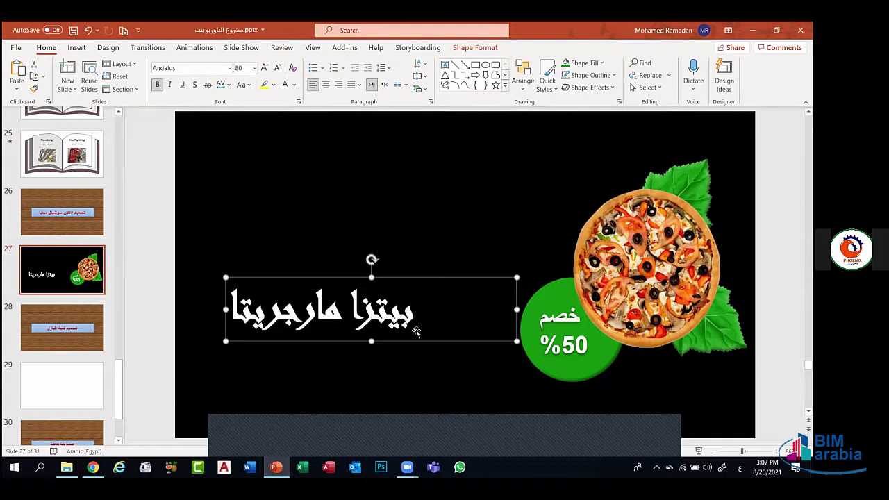
pyautogui.moveTo(417, 339); pyautogui.dragTo(445, 284)
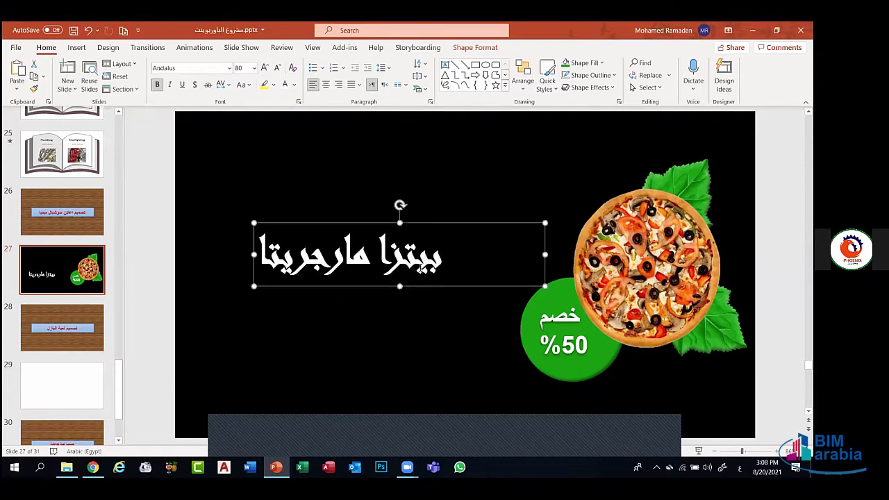
# Enlarge the headline to 96 pt and shift it slightly left
pyautogui.doubleClick(422, 269)
pyautogui.hotkey('ctrl', 'a')
pyautogui.click(265, 67)
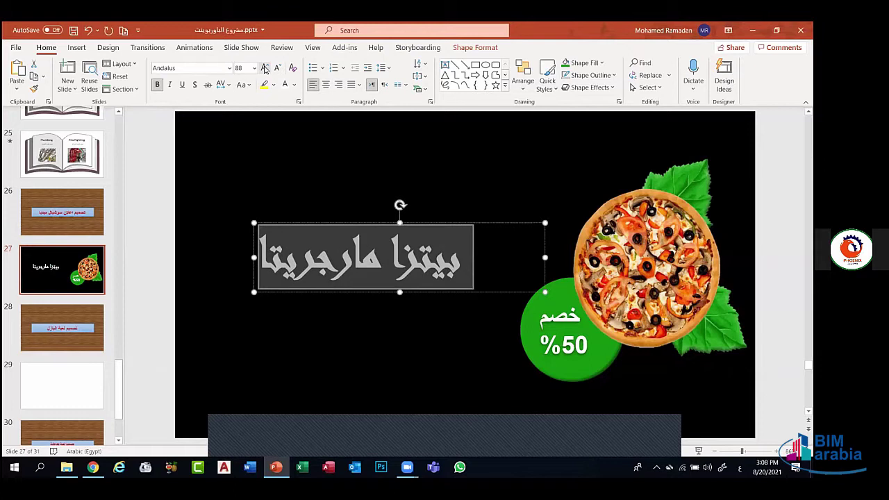
pyautogui.click(265, 68)
pyautogui.click(510, 213)
pyautogui.click(418, 267)
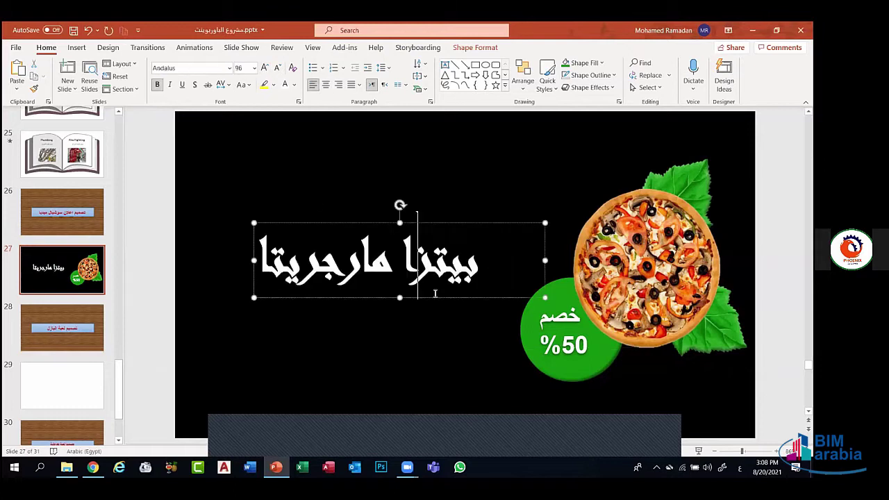
pyautogui.moveTo(434, 295); pyautogui.dragTo(406, 296)
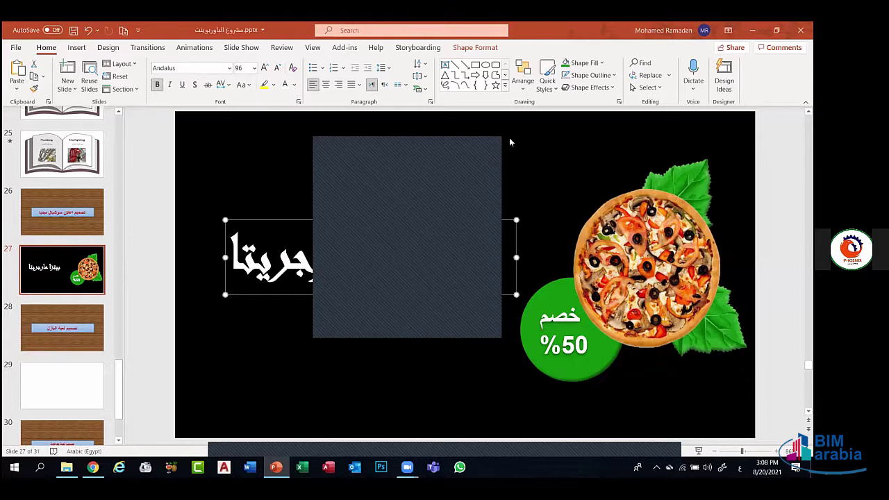
pyautogui.click(381, 259)
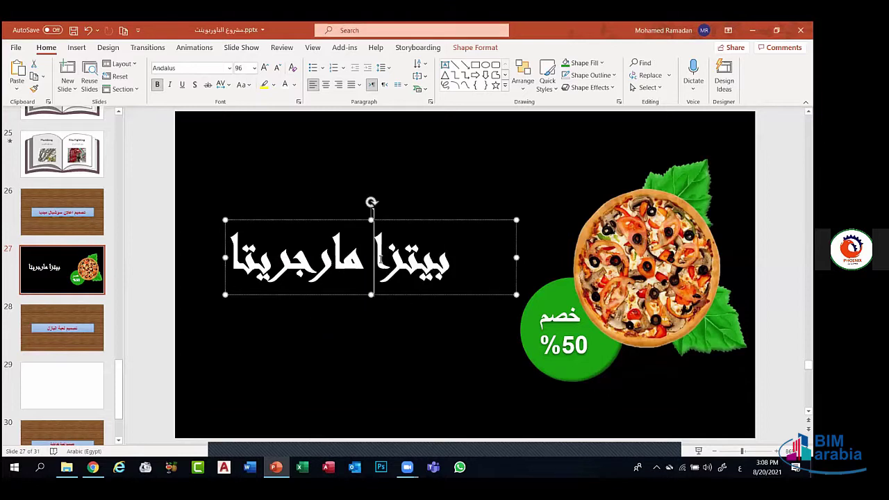
# Duplicate the headline box below it and retype the copy as عرض خاص للأصدقاء
pyautogui.click(408, 295)
pyautogui.hotkey('ctrl', 'd')
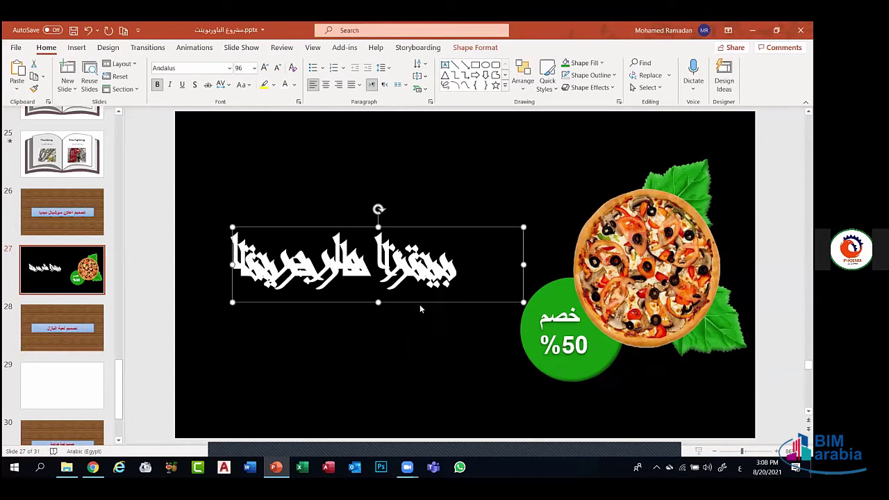
pyautogui.moveTo(416, 305); pyautogui.dragTo(397, 330)
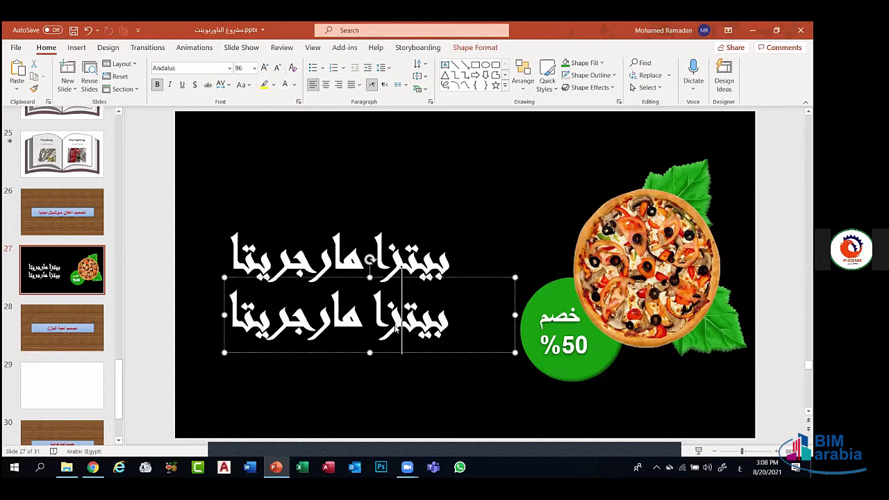
pyautogui.tripleClick(396, 330)
pyautogui.write('عرض')
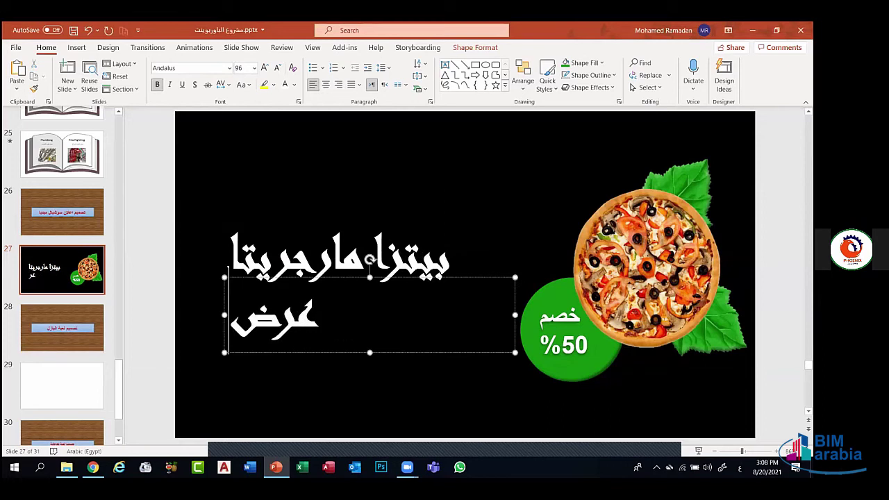
pyautogui.write(' خاص')
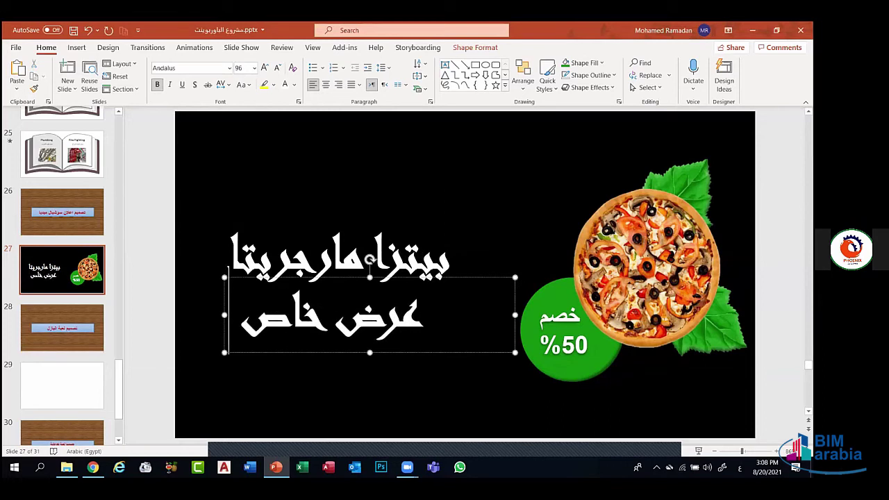
pyautogui.write(' للأ')
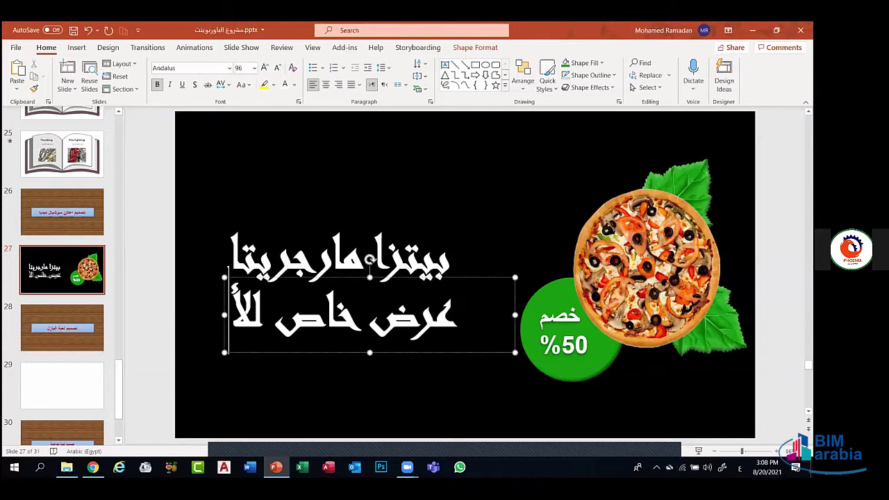
pyautogui.write('صد')
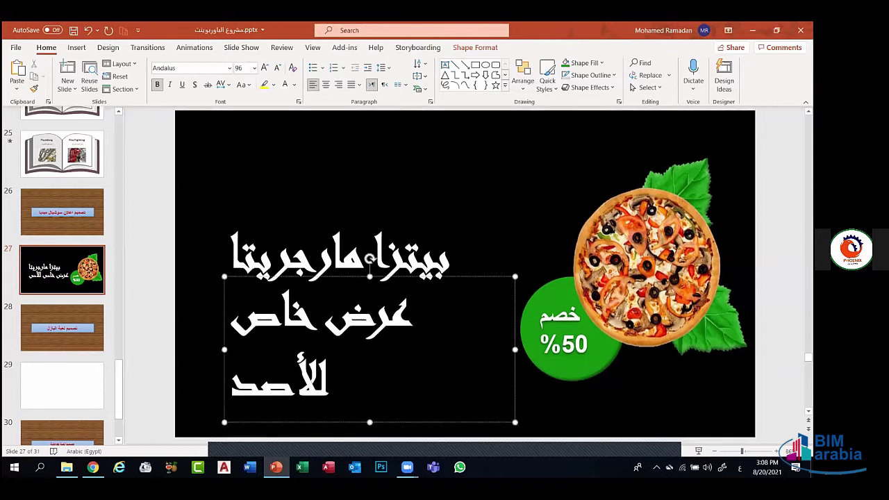
pyautogui.write('قاء')
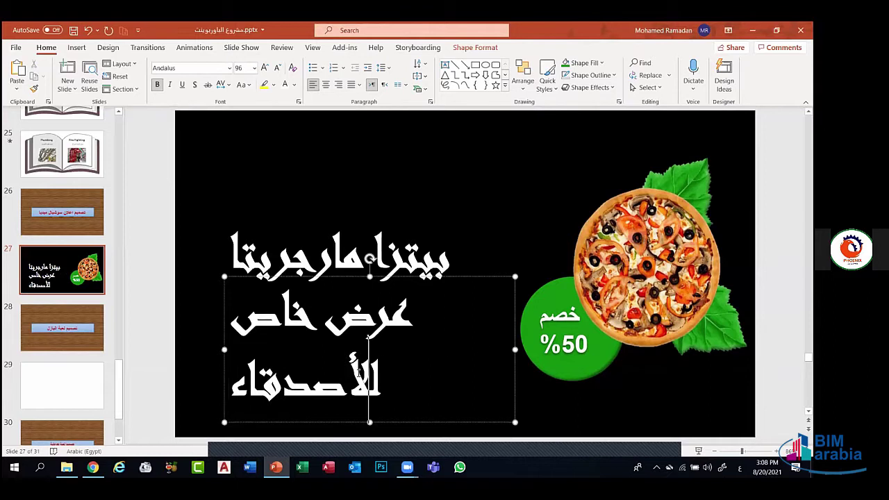
# Shrink the subtitle to 72 pt, move it slightly down-left and make it bold
pyautogui.hotkey('ctrl', 'a')
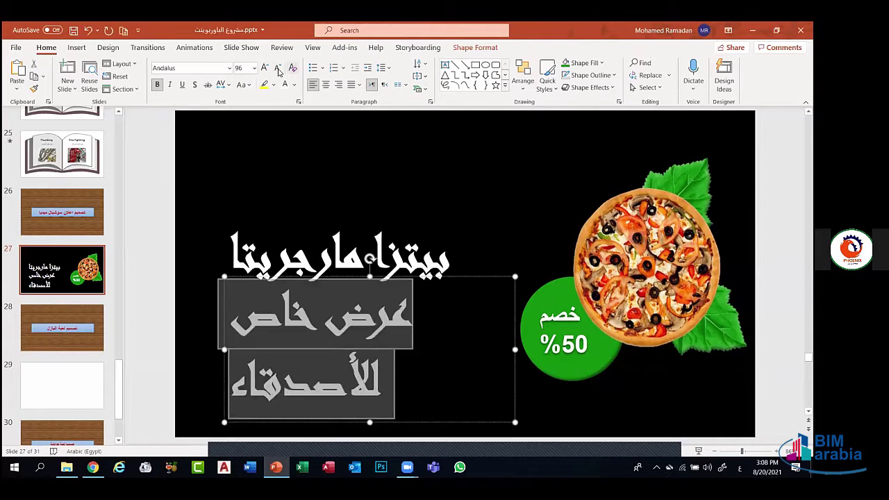
pyautogui.click(278, 69)
pyautogui.click(278, 69)
pyautogui.click(278, 69)
pyautogui.click(401, 331)
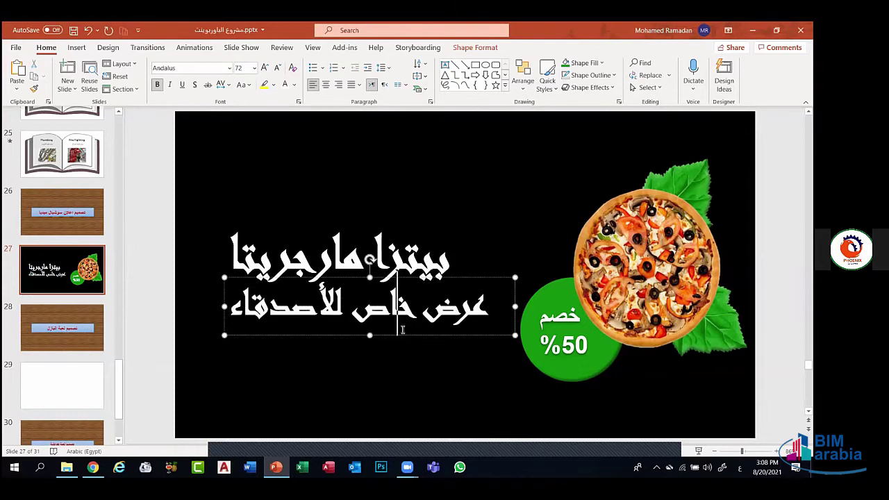
pyautogui.moveTo(408, 336); pyautogui.dragTo(390, 361)
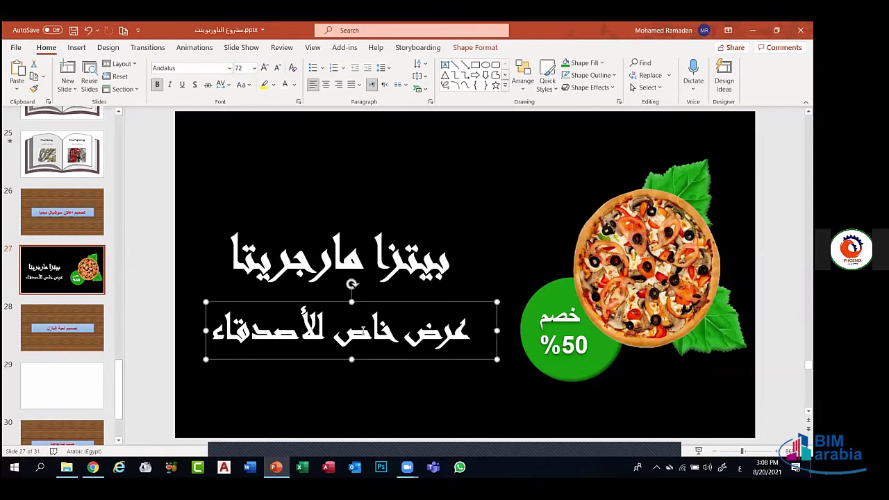
pyautogui.doubleClick(363, 331)
pyautogui.click(363, 331)
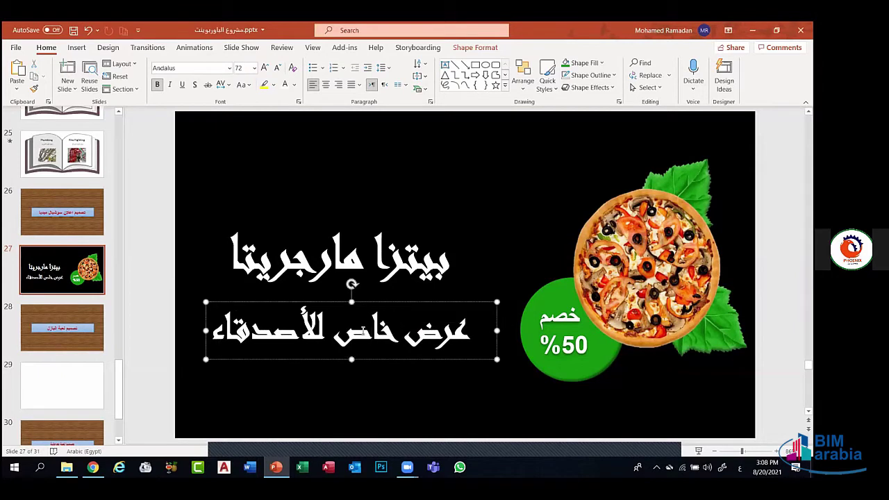
pyautogui.tripleClick(293, 314)
pyautogui.click(291, 312)
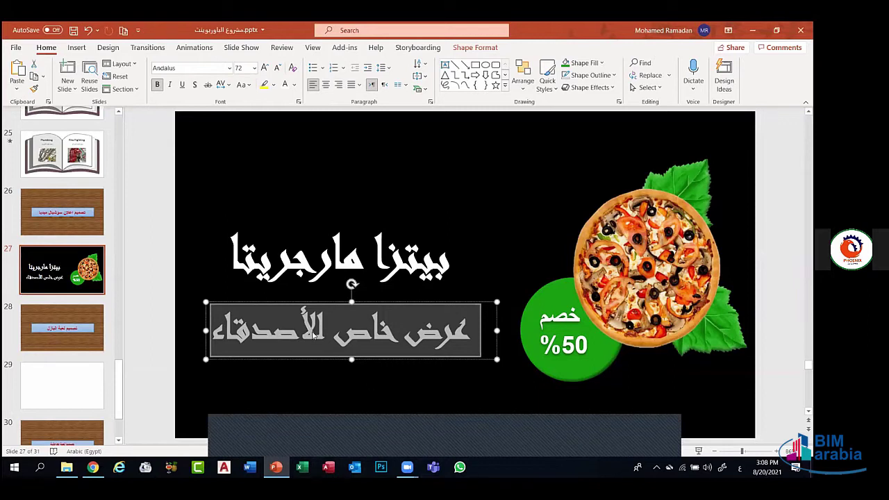
# Shrink the subtitle to 60 pt and try eyedropper colours from the green circle and pizza
pyautogui.click(278, 67)
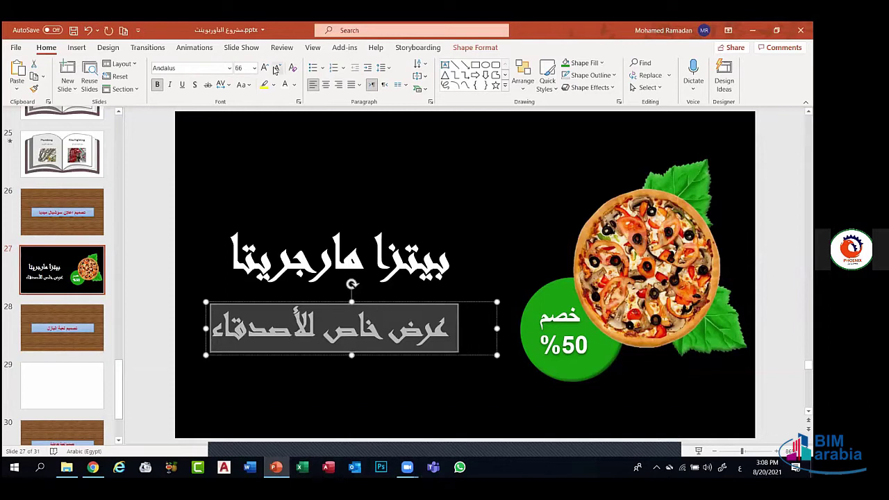
pyautogui.click(277, 68)
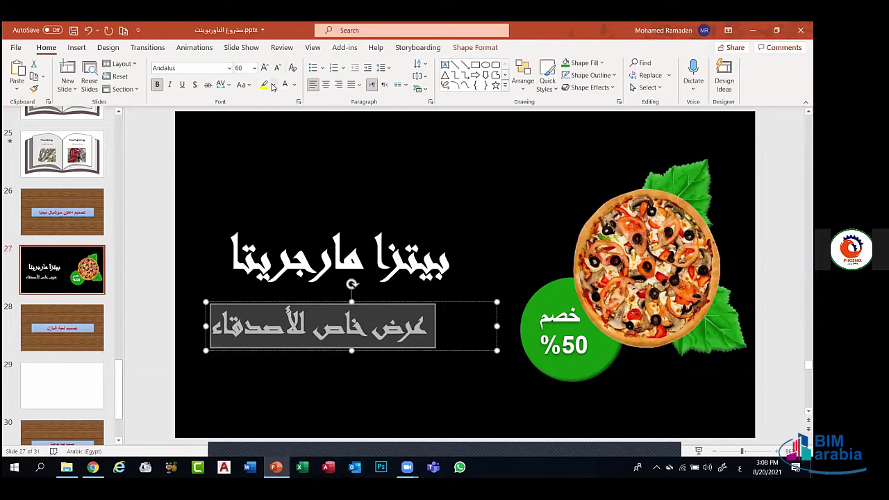
pyautogui.click(294, 84)
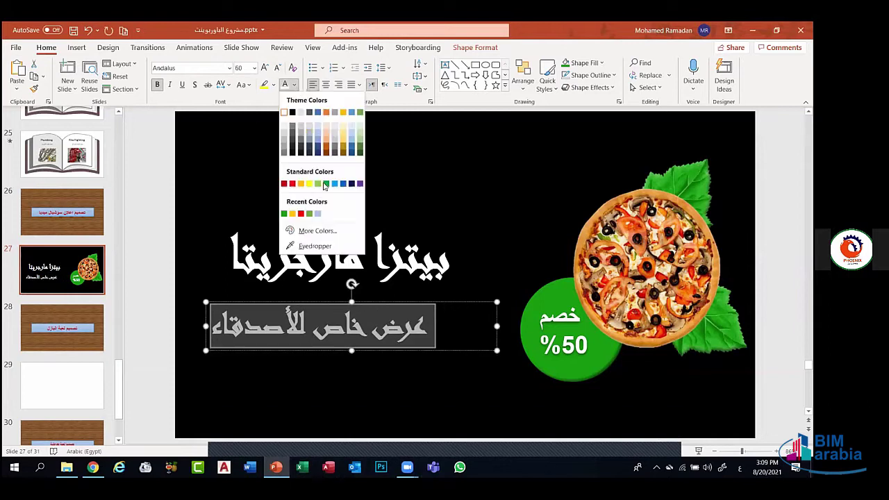
pyautogui.click(315, 246)
pyautogui.click(551, 309)
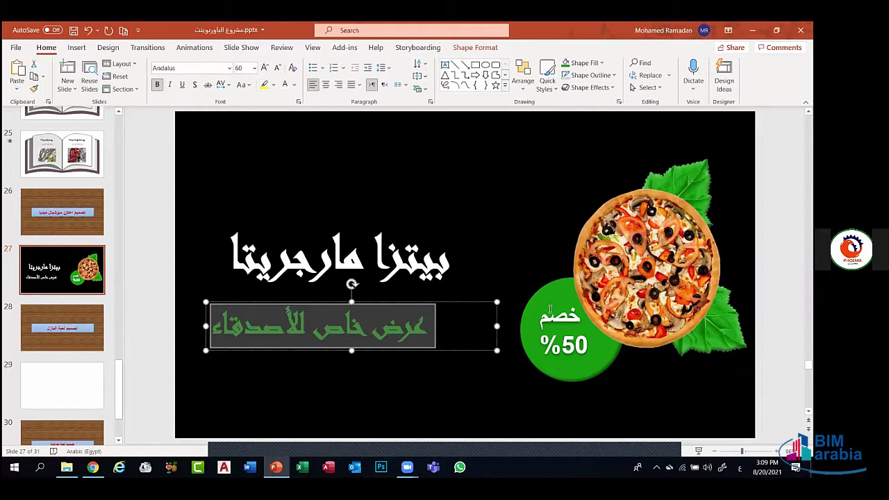
pyautogui.click(636, 232)
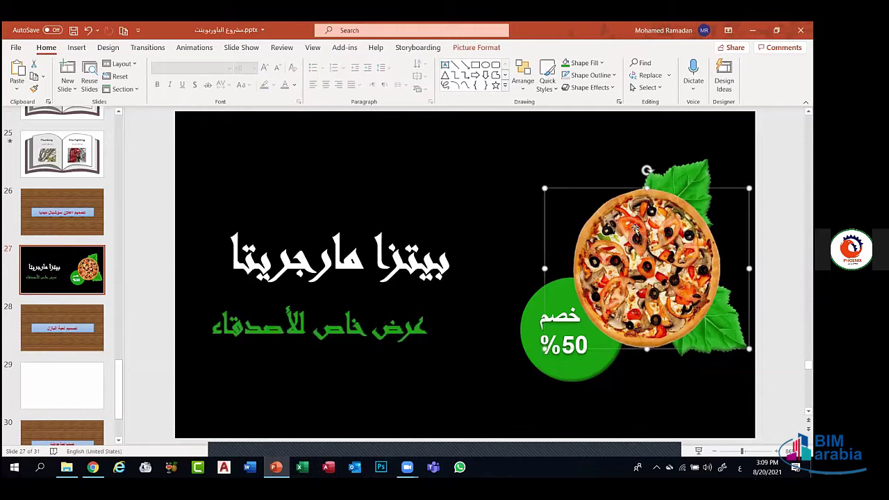
pyautogui.tripleClick(352, 328)
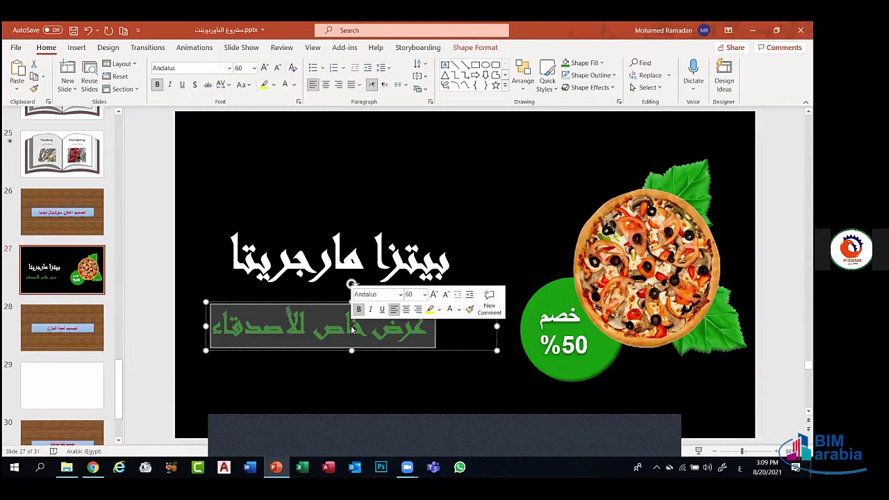
pyautogui.click(293, 87)
pyautogui.click(302, 243)
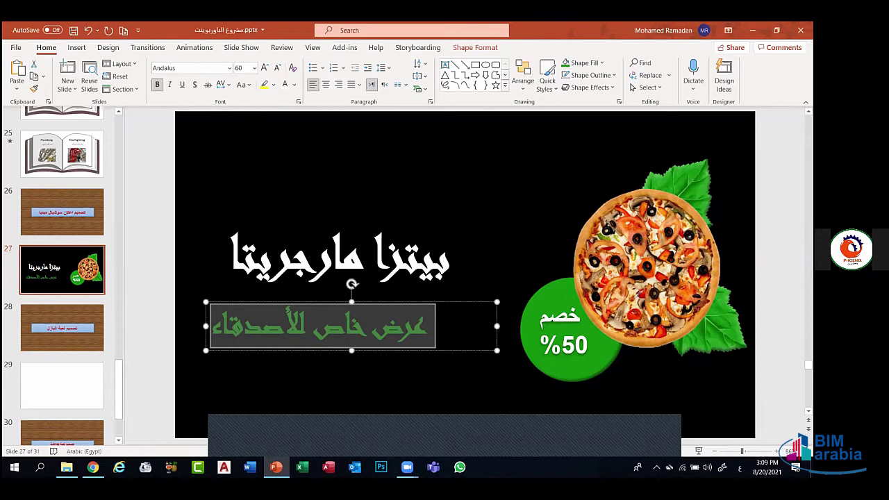
pyautogui.click(651, 285)
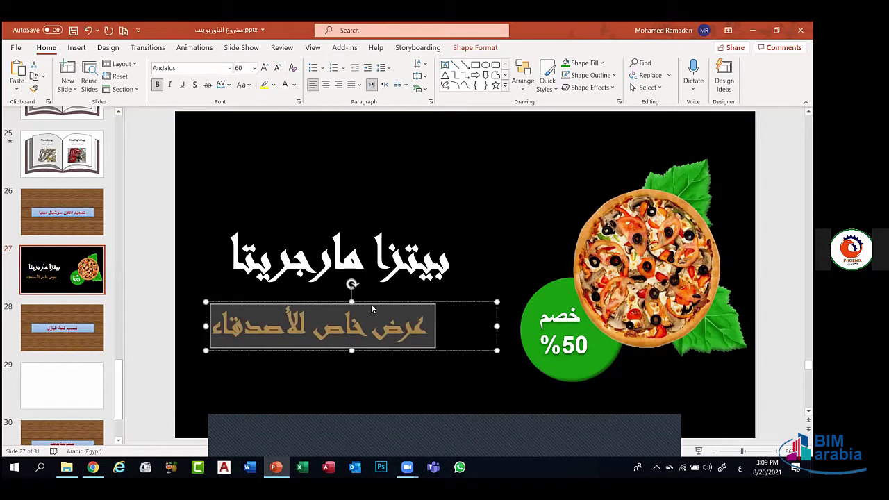
# Try more pizza colours, then make the subtitle standard yellow aligned under the headline
pyautogui.click(294, 85)
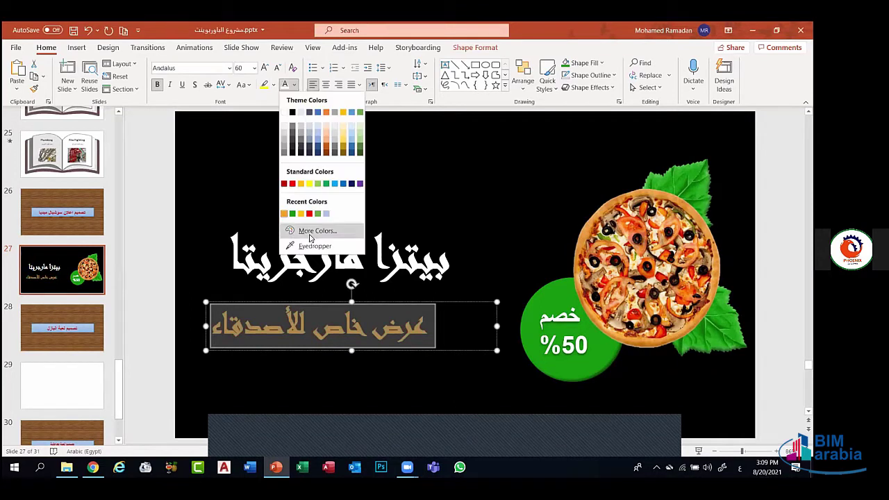
pyautogui.click(313, 245)
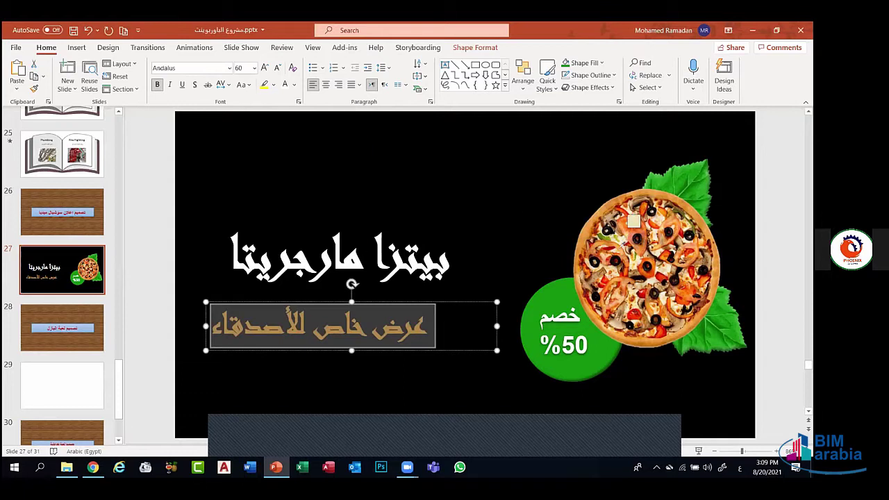
pyautogui.click(636, 240)
pyautogui.click(294, 84)
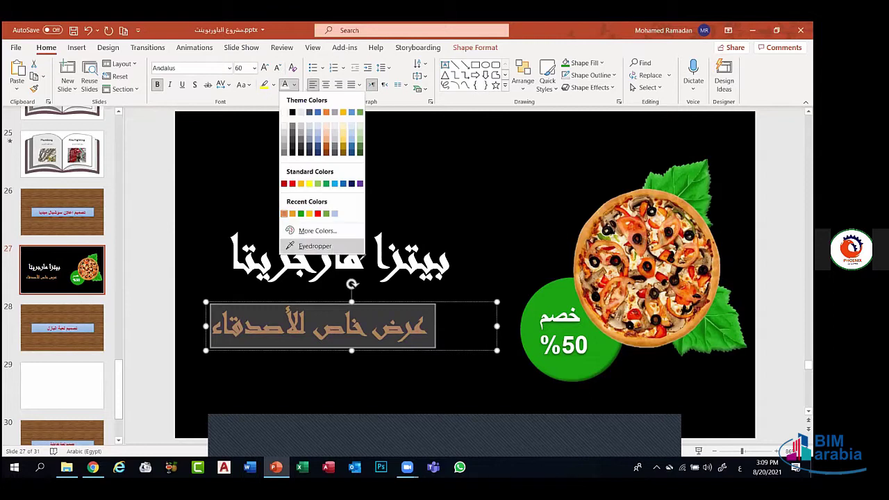
pyautogui.click(316, 250)
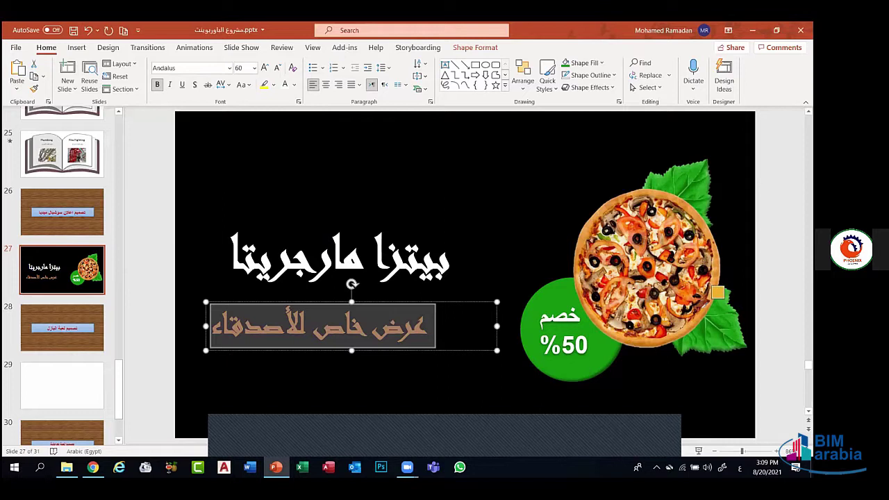
pyautogui.click(710, 303)
pyautogui.click(294, 84)
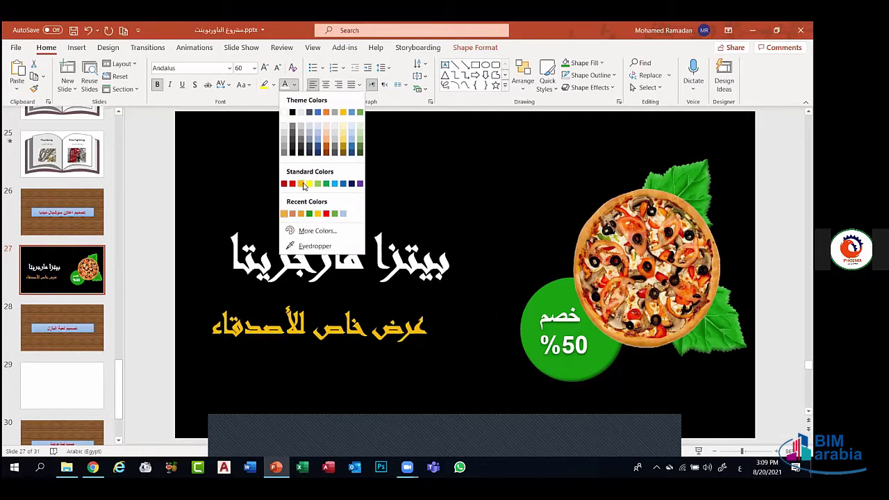
pyautogui.click(303, 183)
pyautogui.moveTo(405, 351); pyautogui.dragTo(422, 345)
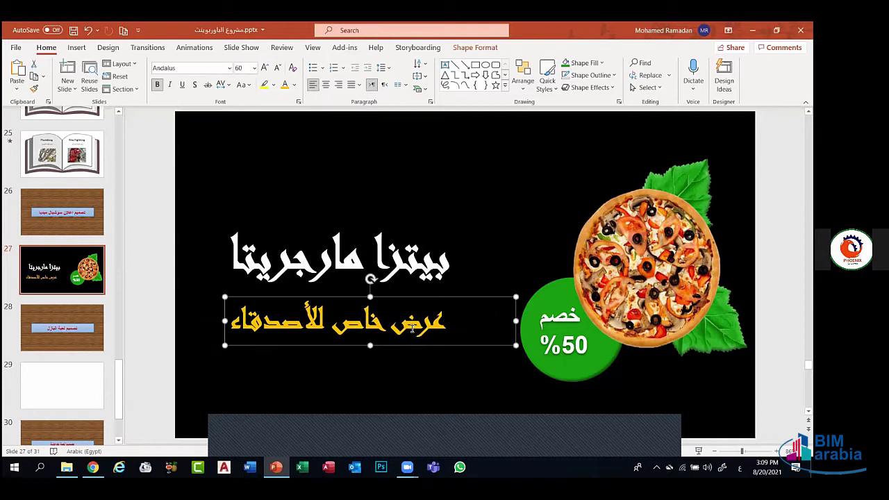
# Insert five kashida strokes into خاص, removing the stray extra line afterward
pyautogui.tripleClick(412, 328)
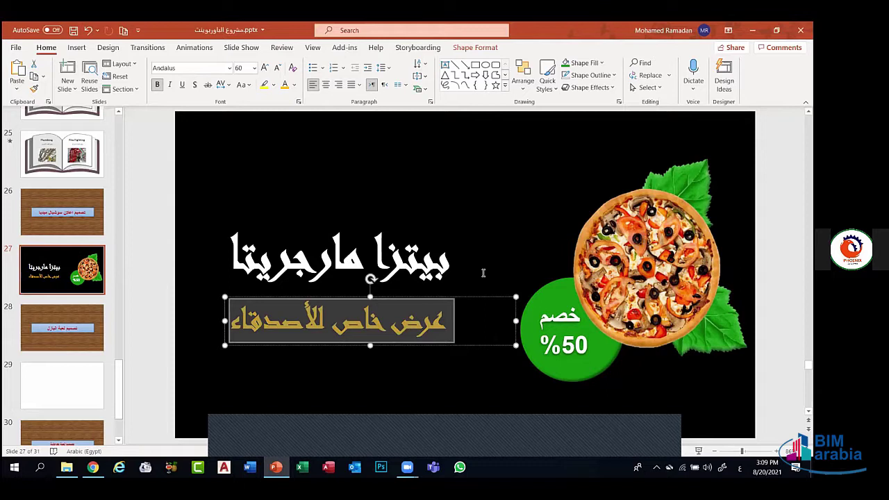
pyautogui.click(286, 318)
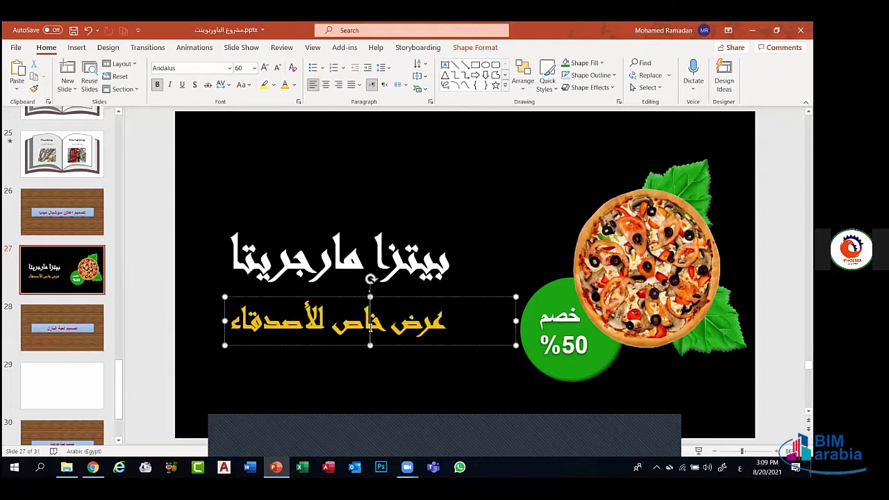
pyautogui.click(370, 326)
pyautogui.write('ـــــ')
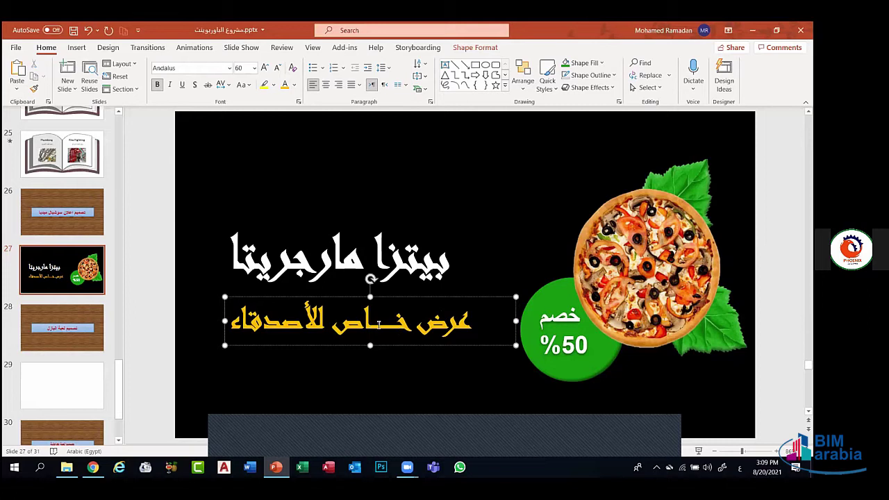
pyautogui.click(237, 325)
pyautogui.press('Return')
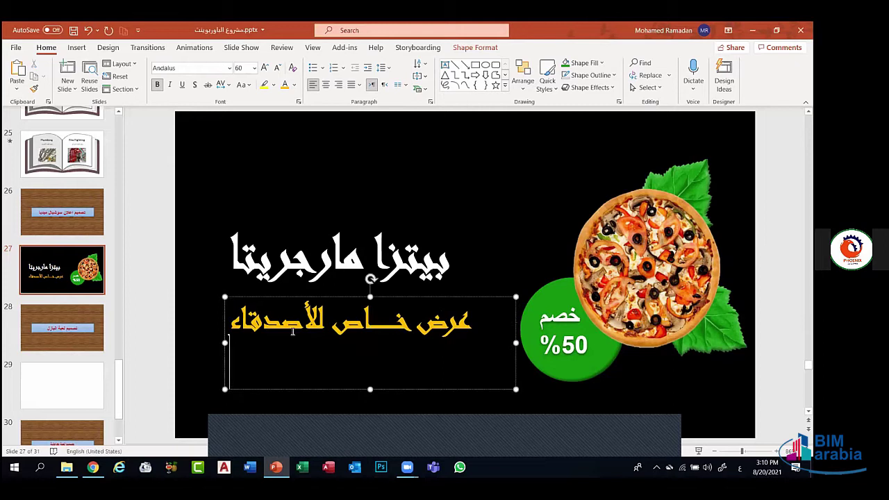
pyautogui.press('BackSpace')
# Apply the Arial font to the gold subtitle
pyautogui.tripleClick(387, 321)
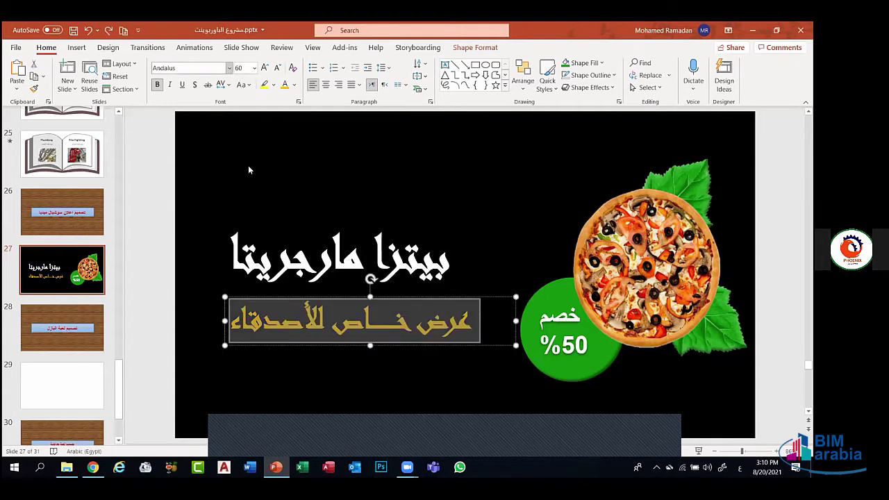
pyautogui.click(229, 68)
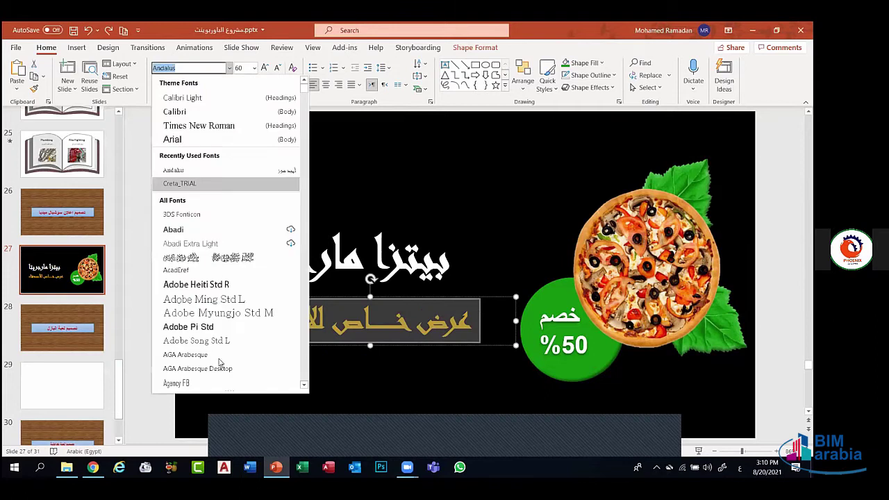
pyautogui.scroll(-10, 219, 363)
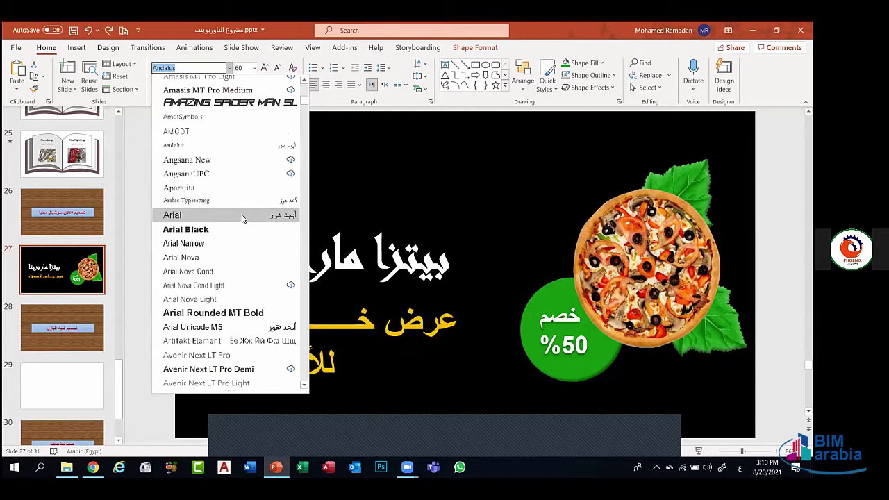
pyautogui.click(194, 215)
pyautogui.click(229, 67)
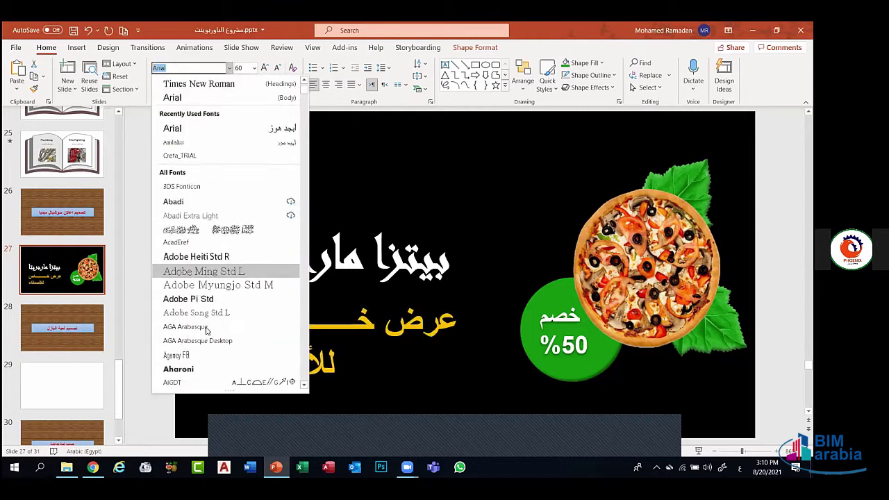
pyautogui.scroll(-5, 208, 278)
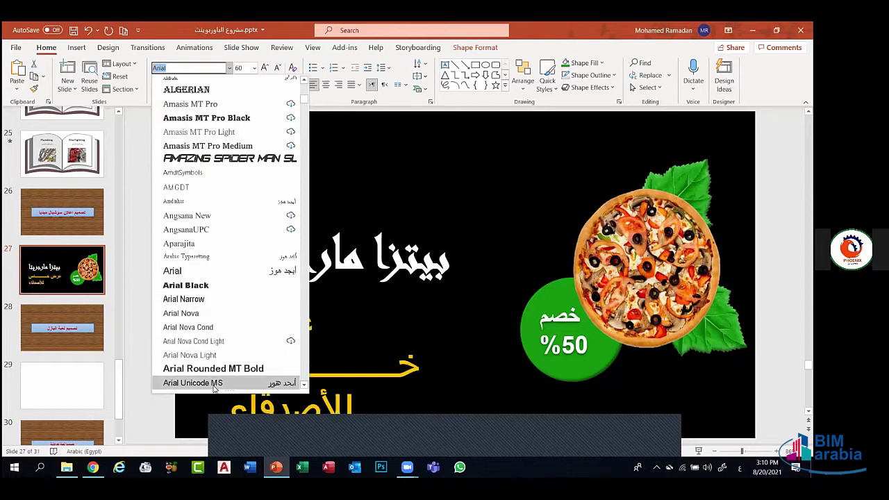
pyautogui.scroll(-4, 214, 391)
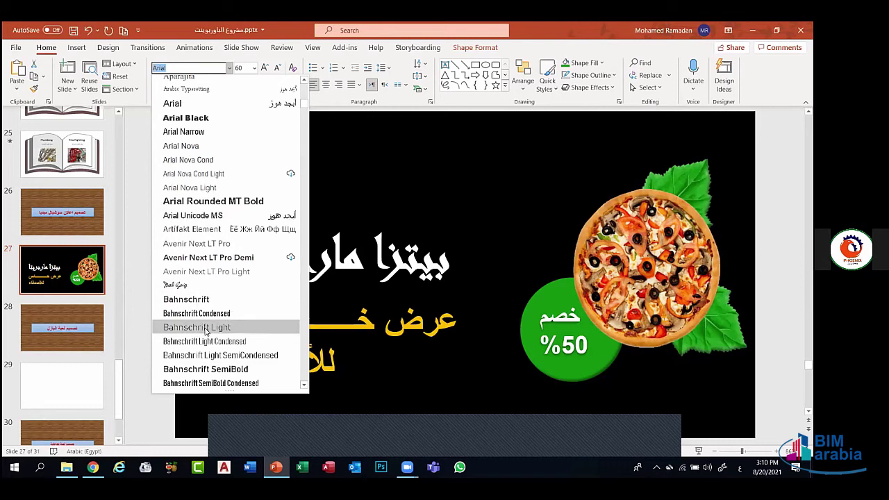
pyautogui.press('Escape')
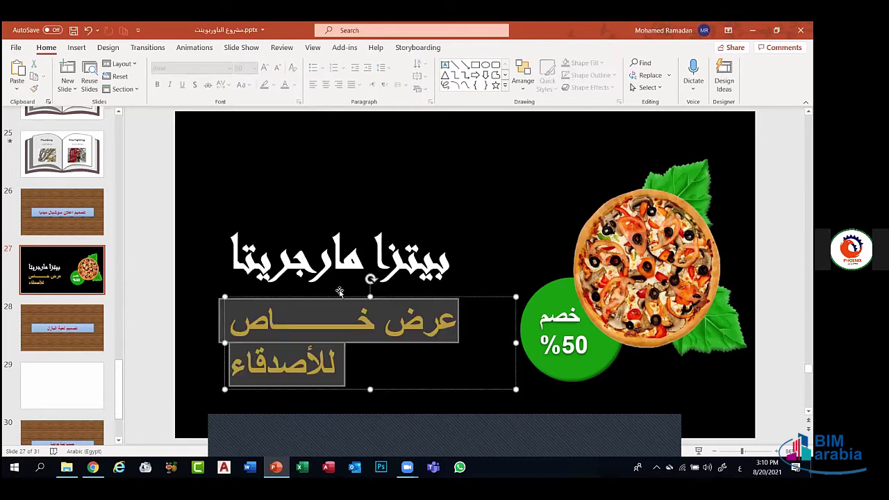
pyautogui.click(38, 292)
pyautogui.press('Down')
pyautogui.press('Up')
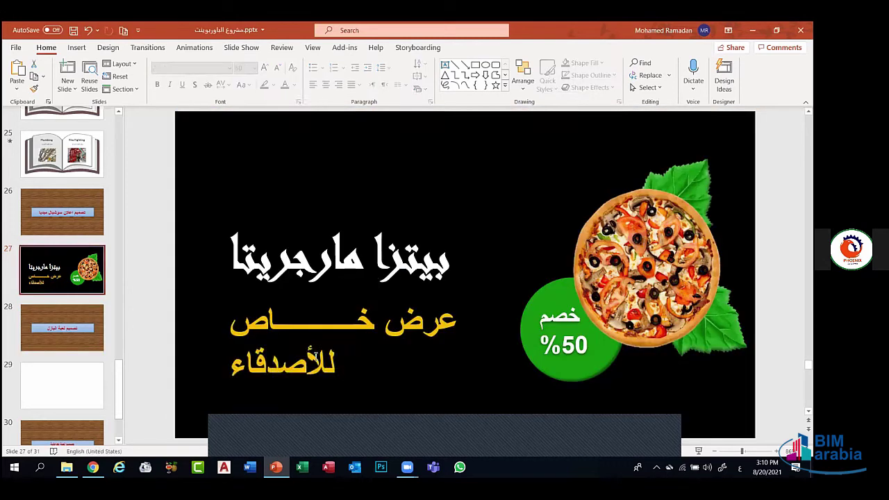
# Shrink the subtitle to 48 pt and move it slightly left beneath the headline
pyautogui.click(294, 359)
pyautogui.tripleClick(306, 361)
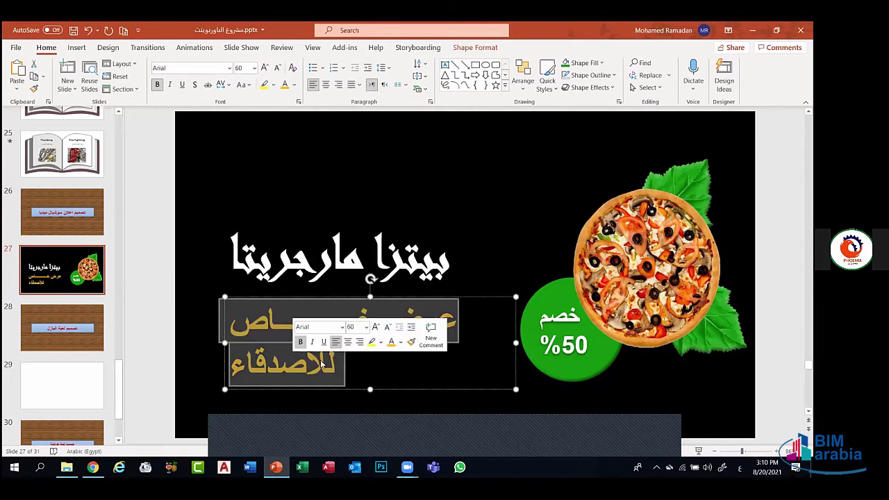
pyautogui.click(281, 70)
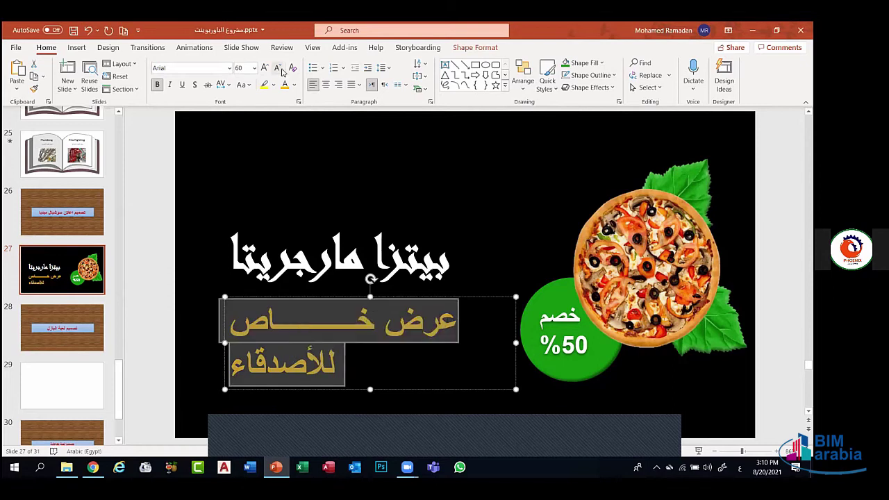
pyautogui.click(280, 69)
pyautogui.click(360, 331)
pyautogui.click(361, 330)
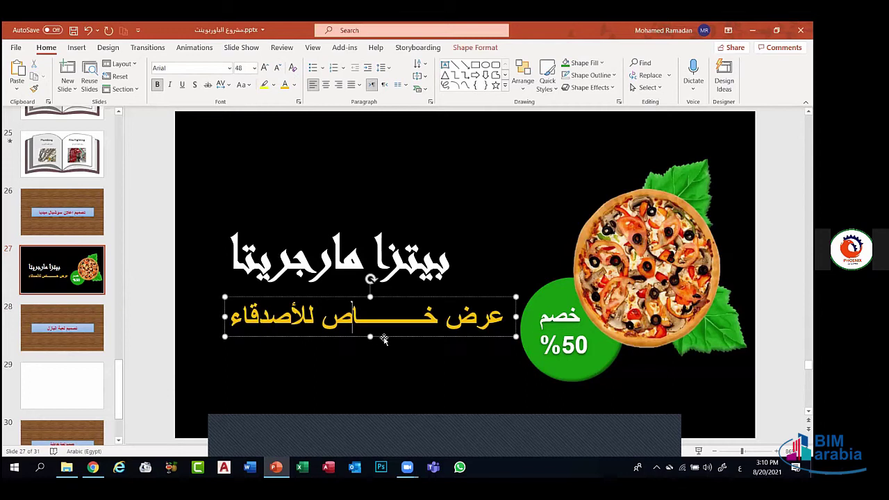
pyautogui.moveTo(382, 340); pyautogui.dragTo(358, 352)
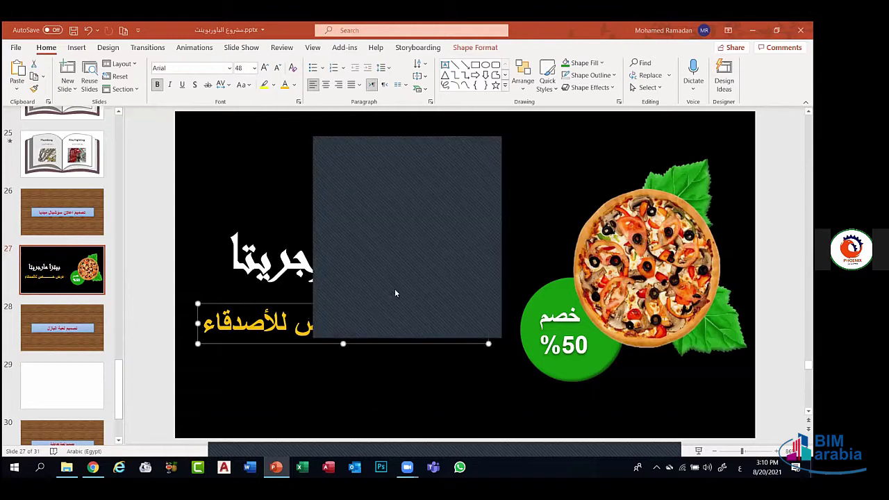
pyautogui.tripleClick(385, 326)
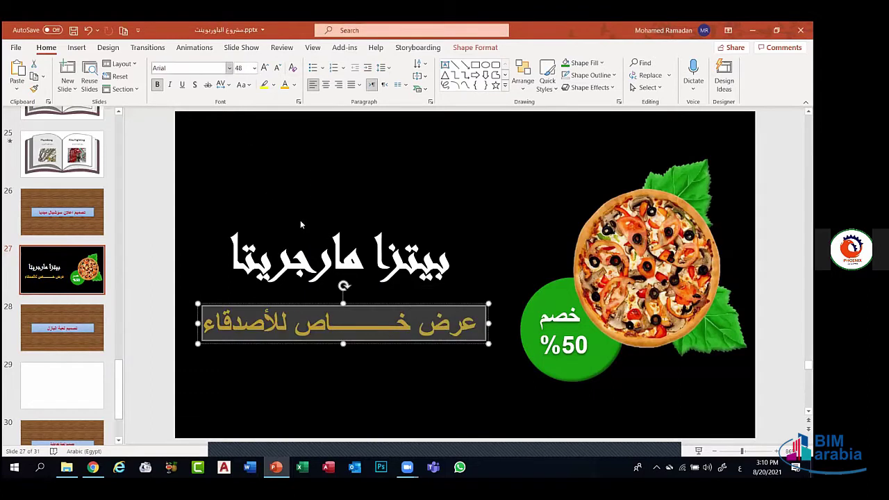
# Set the subtitle in DecoType Thuluth and nudge it right, just under the headline
pyautogui.click(230, 68)
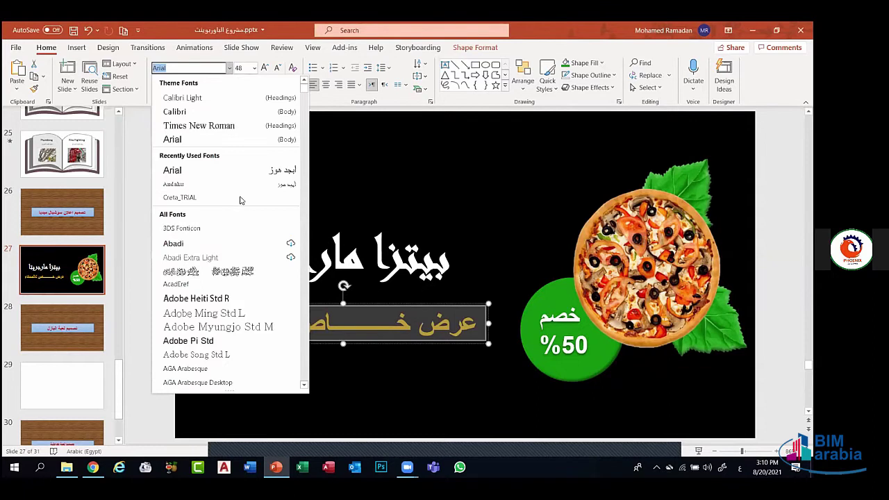
pyautogui.click(185, 198)
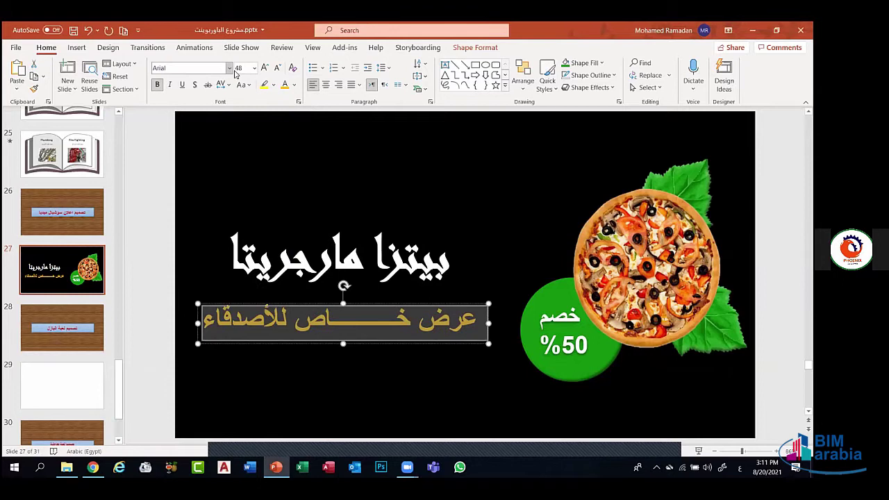
pyautogui.click(229, 67)
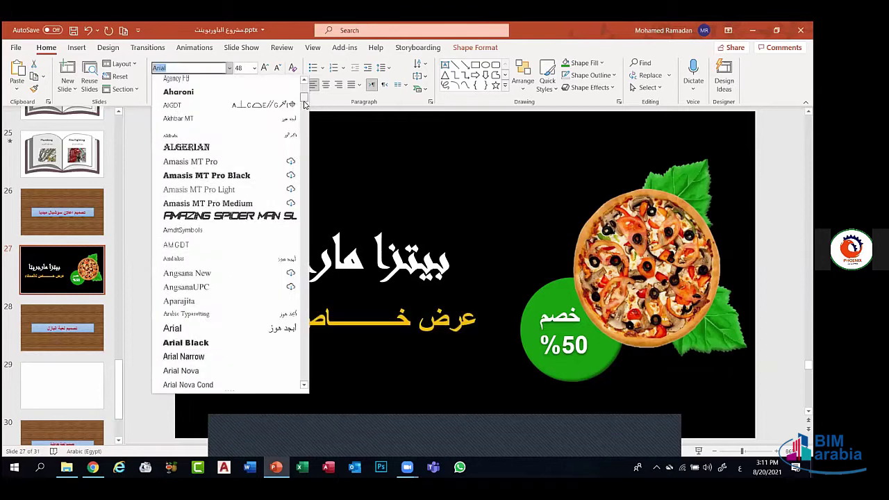
pyautogui.scroll(-1, 265, 260)
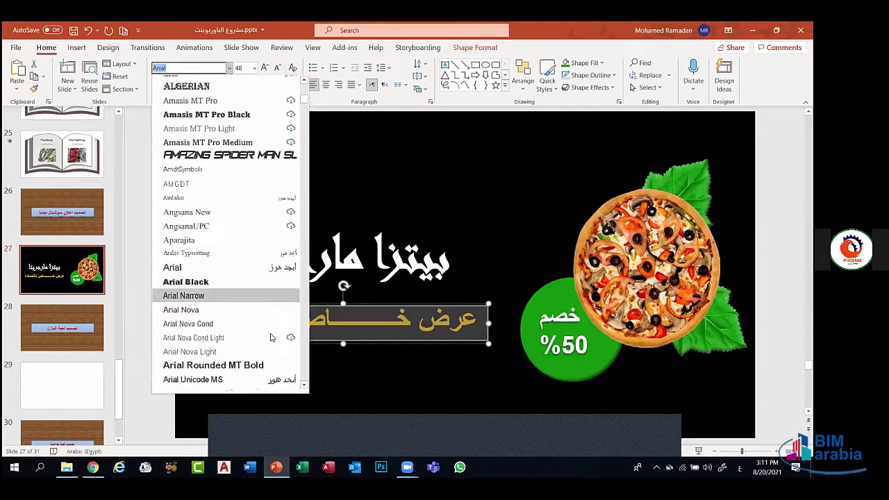
pyautogui.scroll(-8, 271, 333)
pyautogui.scroll(-15, 271, 327)
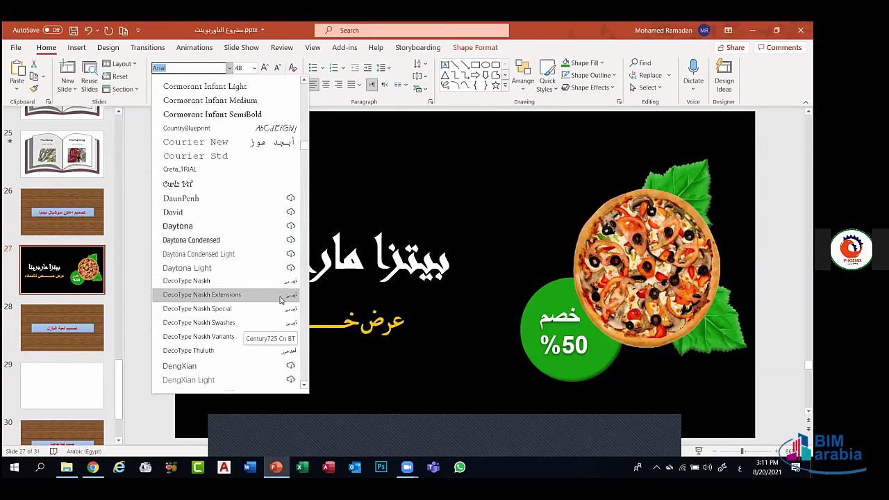
pyautogui.click(278, 353)
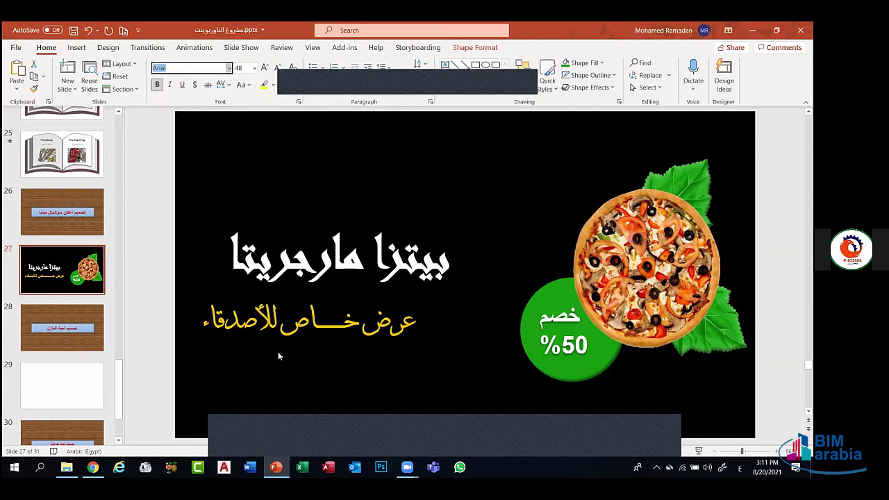
pyautogui.click(386, 344)
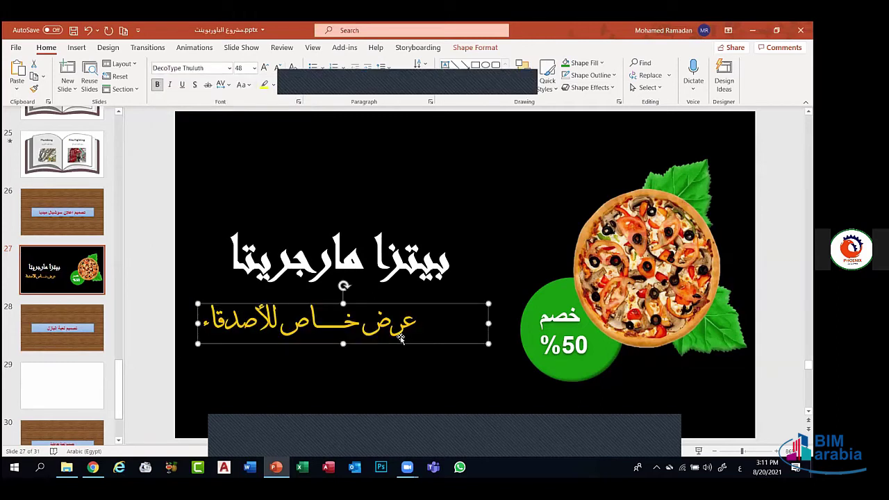
pyautogui.moveTo(401, 333); pyautogui.dragTo(419, 341)
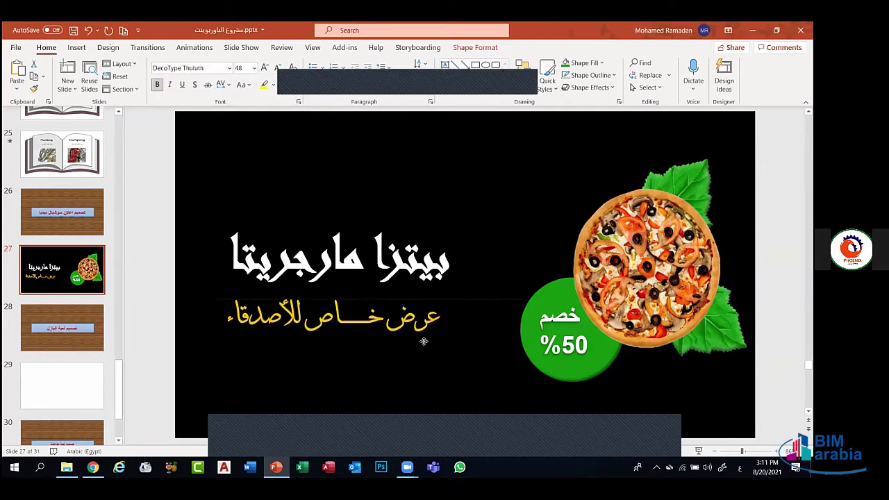
# Save the pizza ad presentation with Ctrl+S, then deselect the headline
pyautogui.click(397, 377)
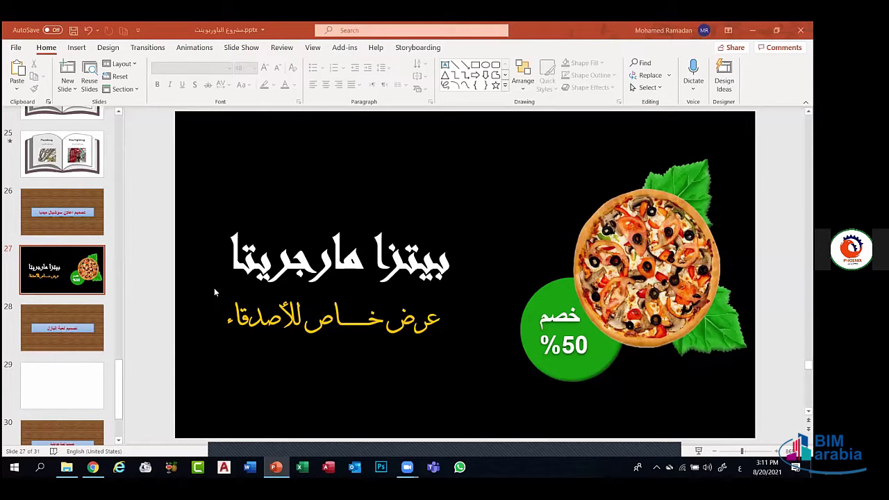
pyautogui.click(353, 294)
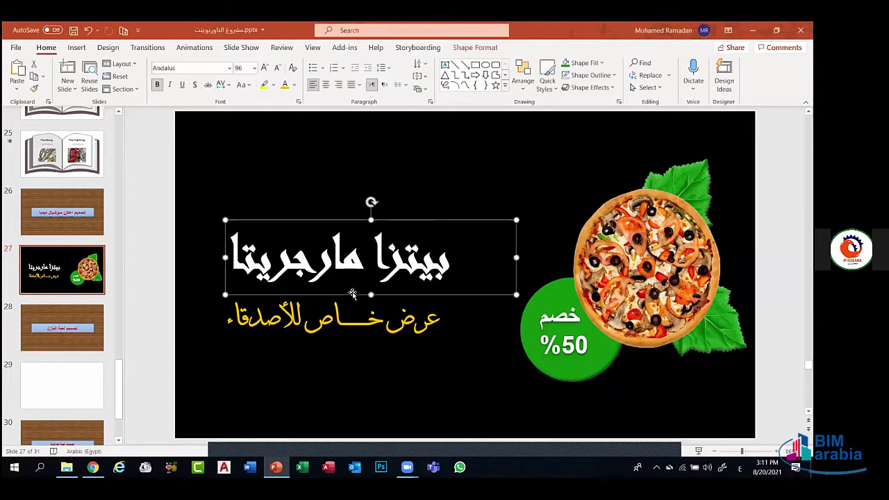
pyautogui.hotkey('ctrl', 's')
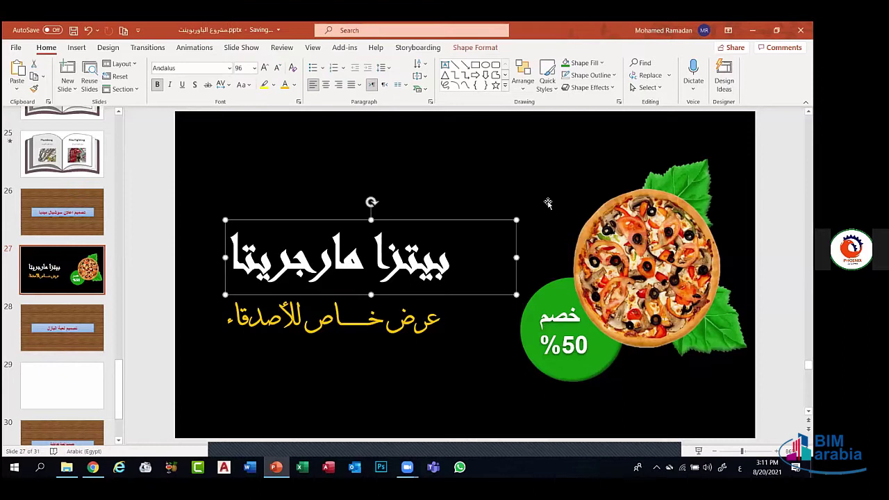
pyautogui.click(345, 175)
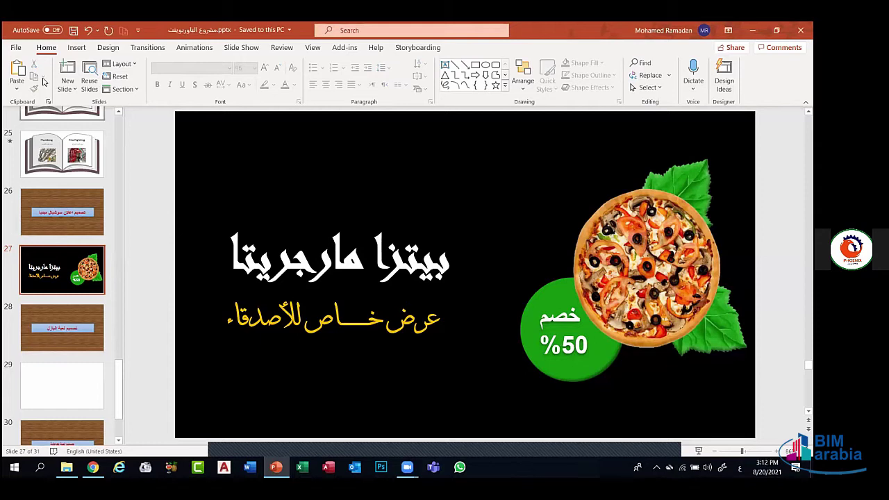
pyautogui.click(76, 48)
pyautogui.click(100, 76)
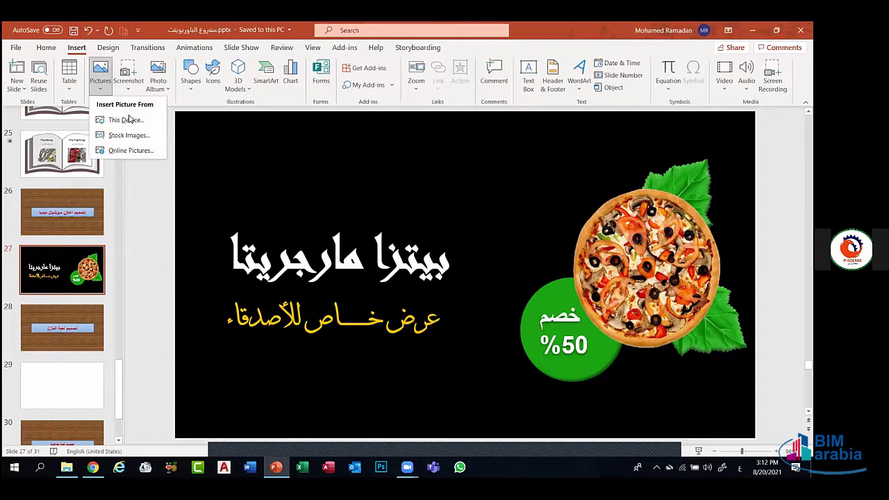
pyautogui.click(179, 140)
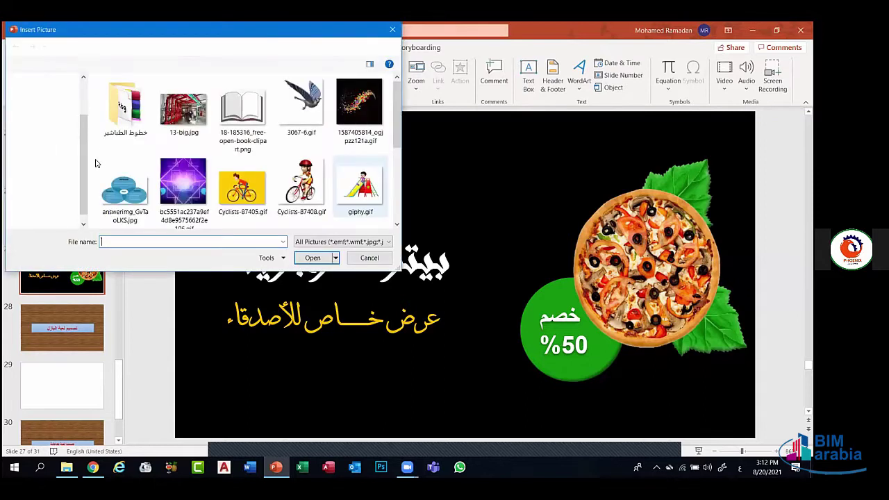
pyautogui.scroll(-5, 197, 152)
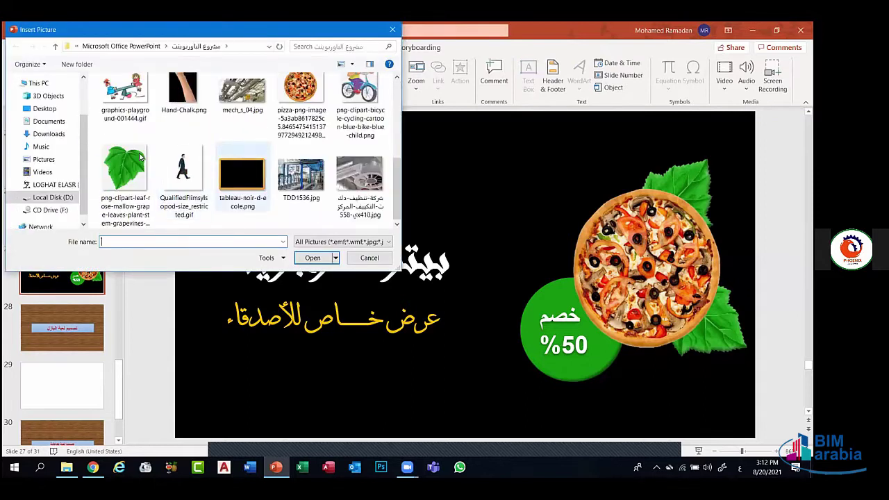
pyautogui.click(54, 198)
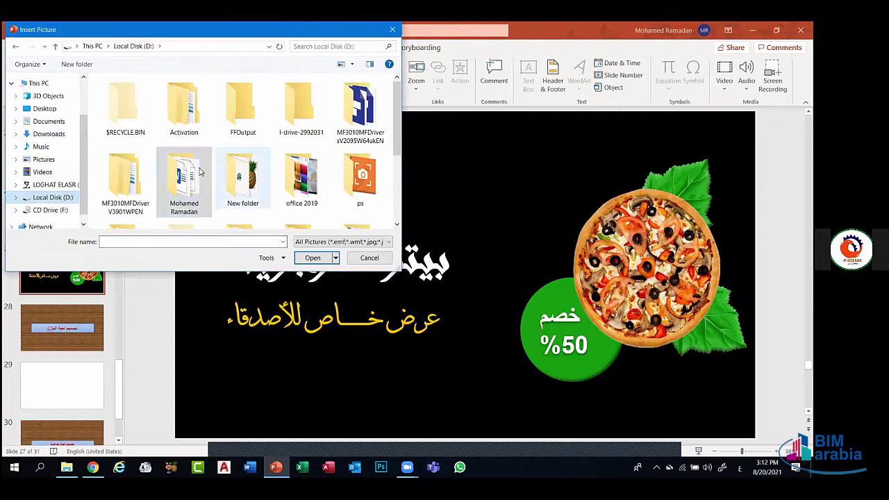
pyautogui.click(191, 175)
pyautogui.doubleClick(190, 175)
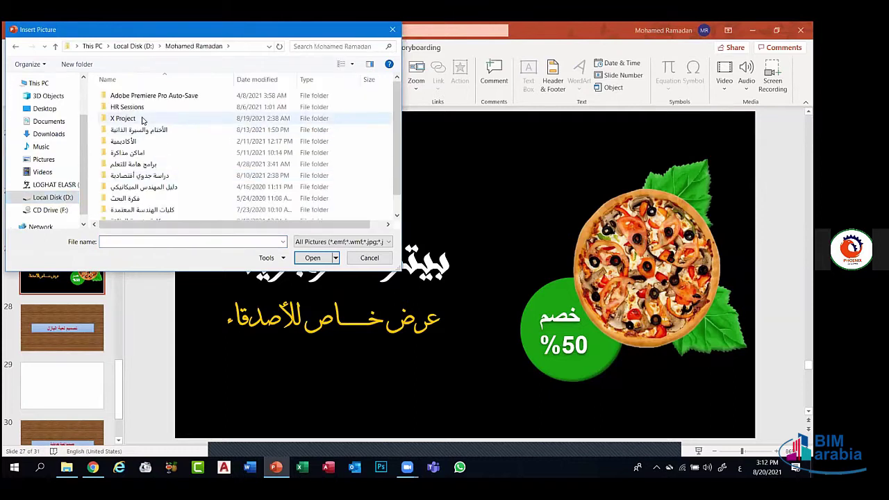
pyautogui.doubleClick(141, 119)
pyautogui.scroll(-2, 278, 166)
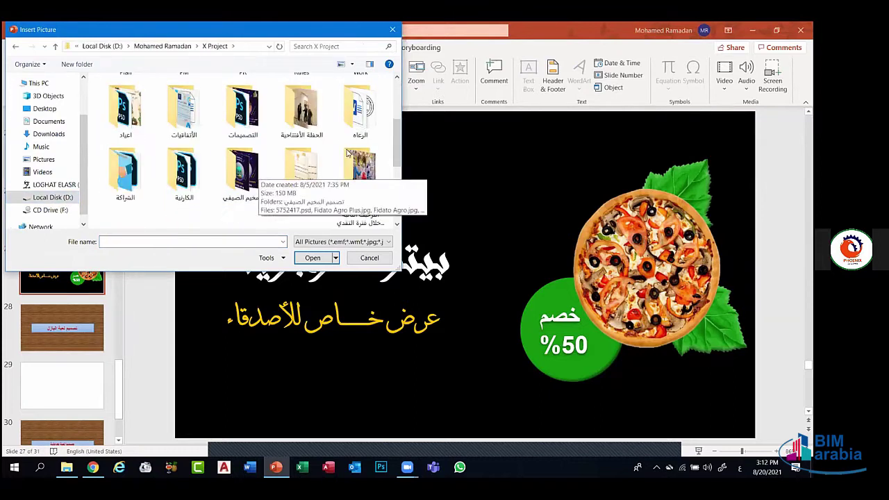
pyautogui.press('Return')
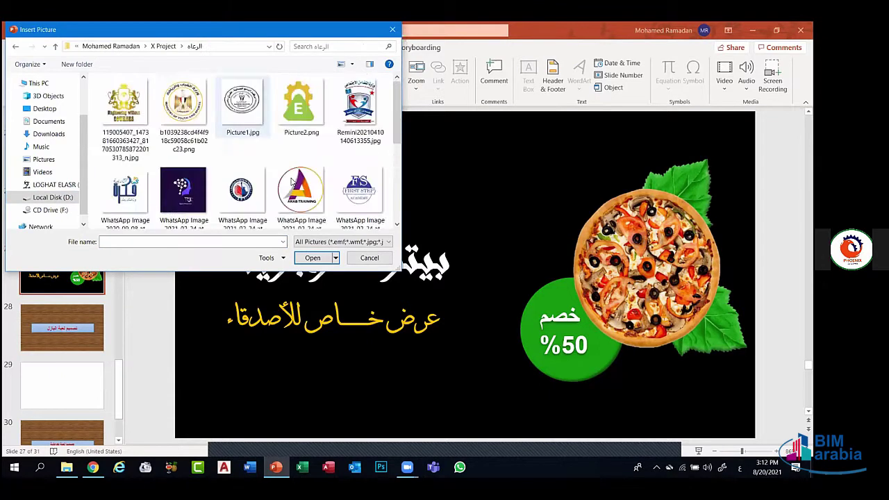
pyautogui.scroll(-5, 91, 95)
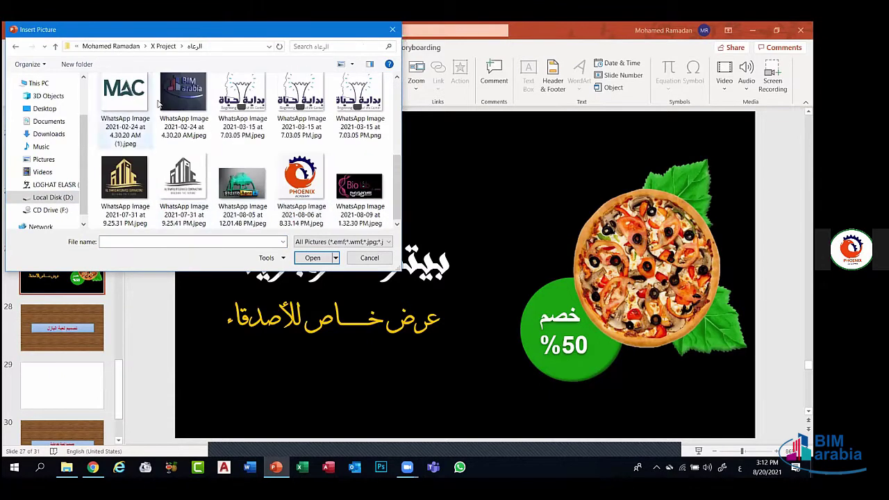
pyautogui.click(183, 94)
pyautogui.click(313, 258)
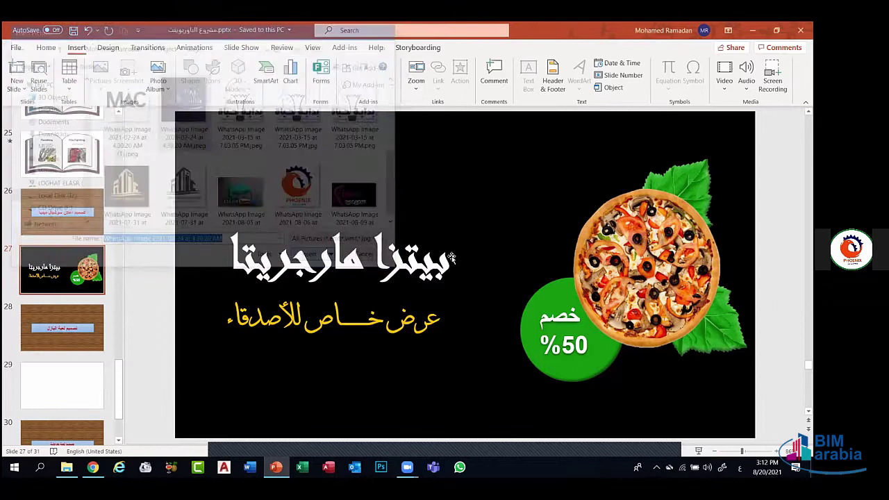
pyautogui.press('Delete')
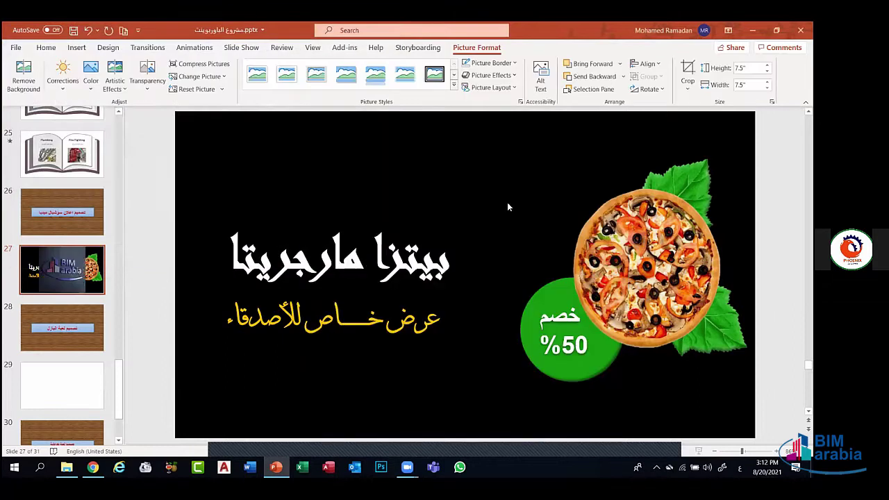
# Draw an oval circle above the headline and nudge it up-left
pyautogui.click(77, 47)
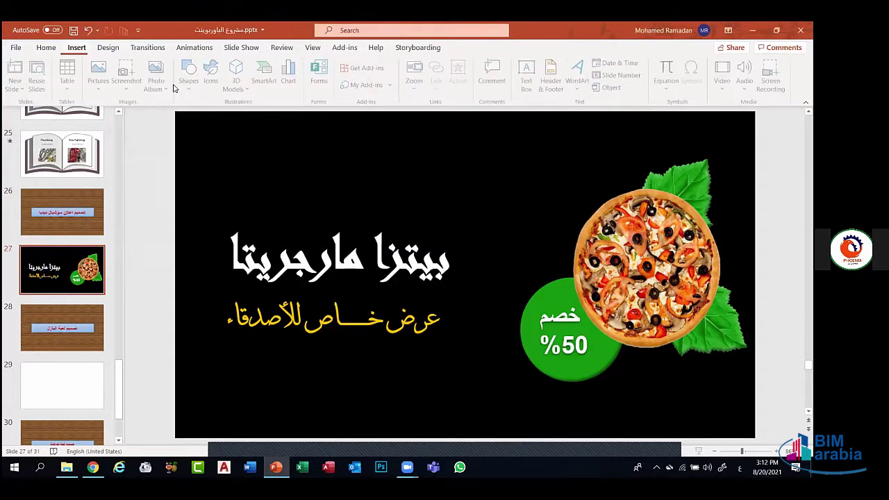
pyautogui.click(191, 76)
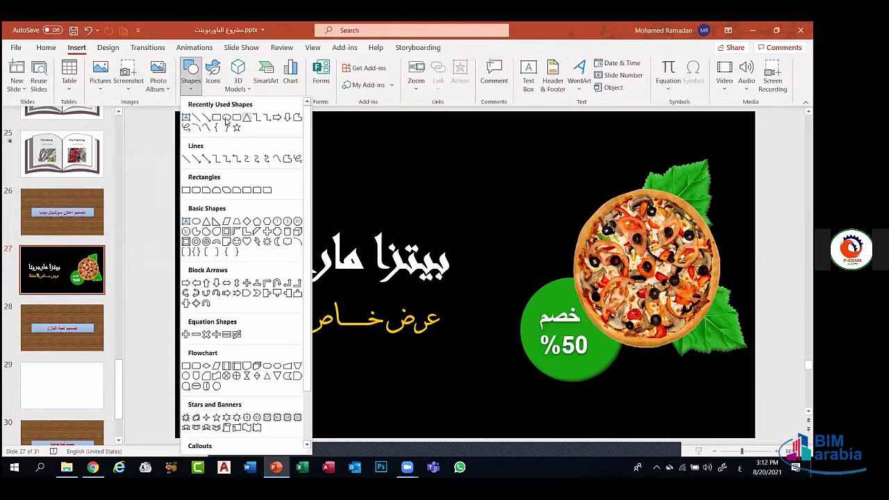
pyautogui.click(226, 122)
pyautogui.moveTo(395, 164); pyautogui.dragTo(525, 294)
pyautogui.moveTo(487, 213); pyautogui.dragTo(474, 194)
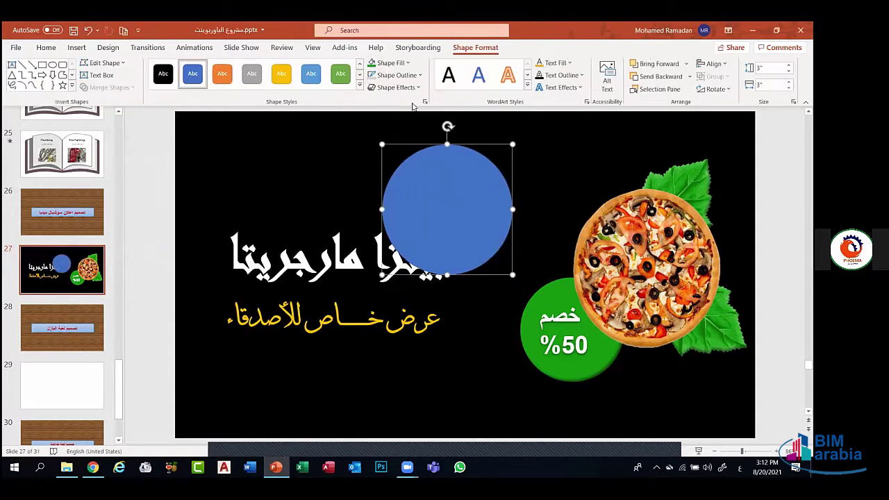
# Fill the circle with the BIM arabia logo picture and remove its outline
pyautogui.click(396, 63)
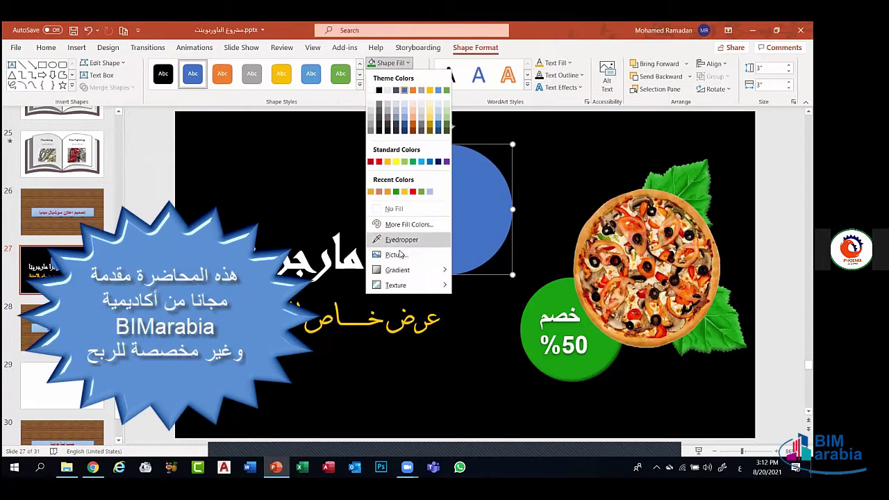
pyautogui.click(396, 255)
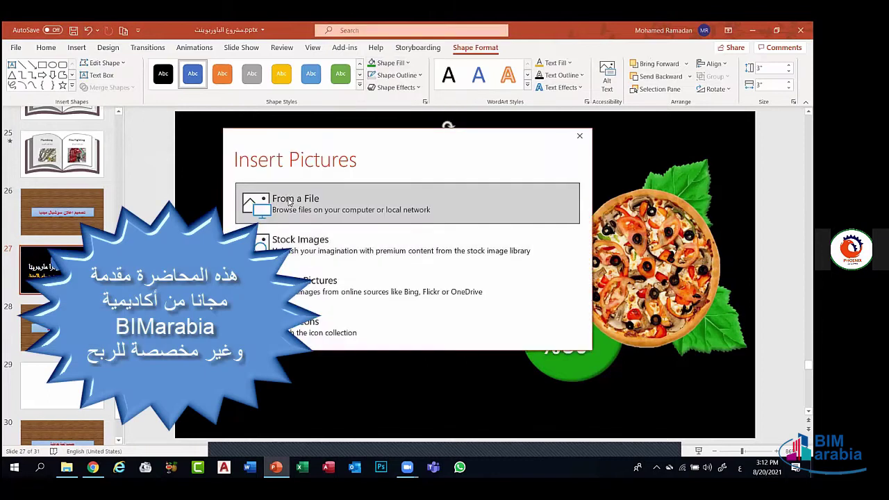
pyautogui.click(302, 206)
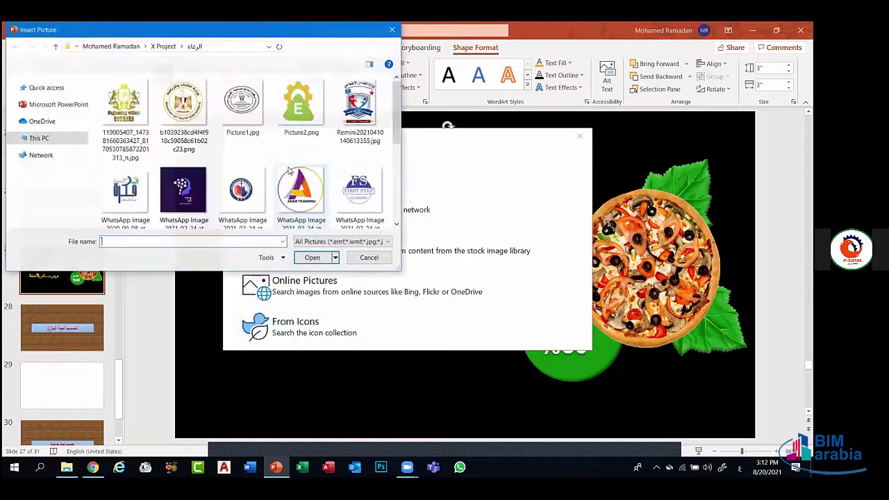
pyautogui.scroll(-5, 173, 129)
pyautogui.click(175, 103)
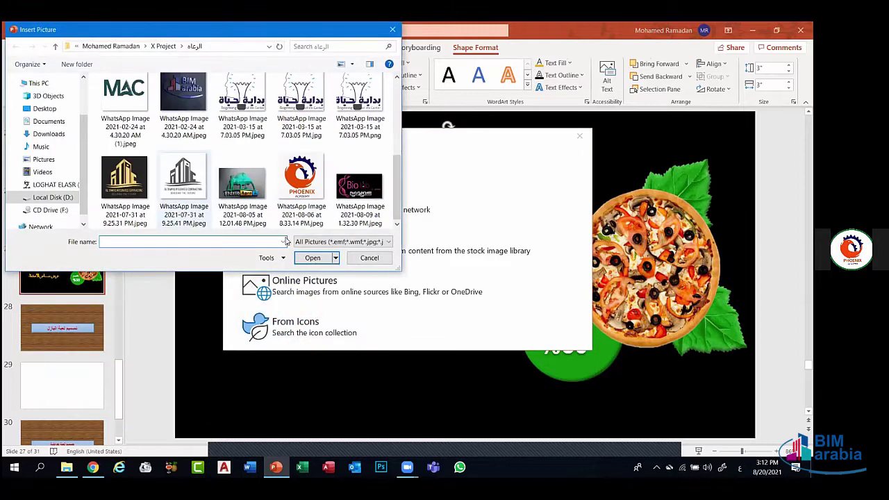
pyautogui.click(313, 257)
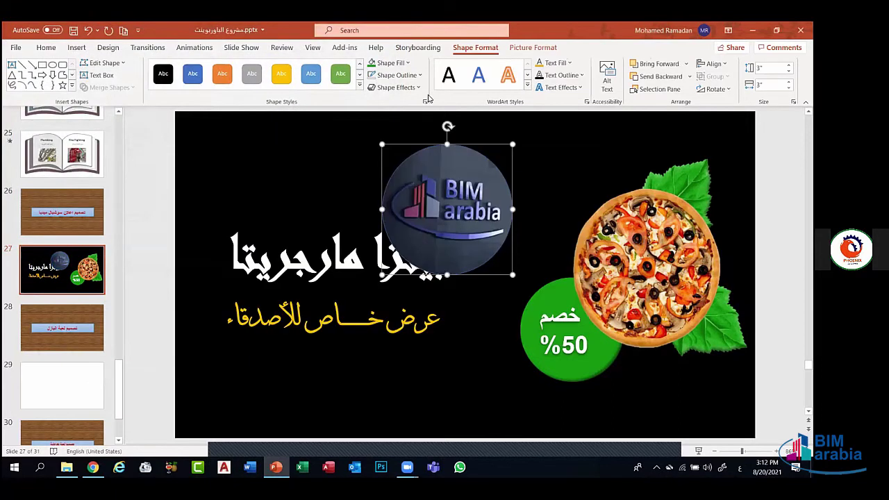
pyautogui.click(397, 75)
pyautogui.click(408, 223)
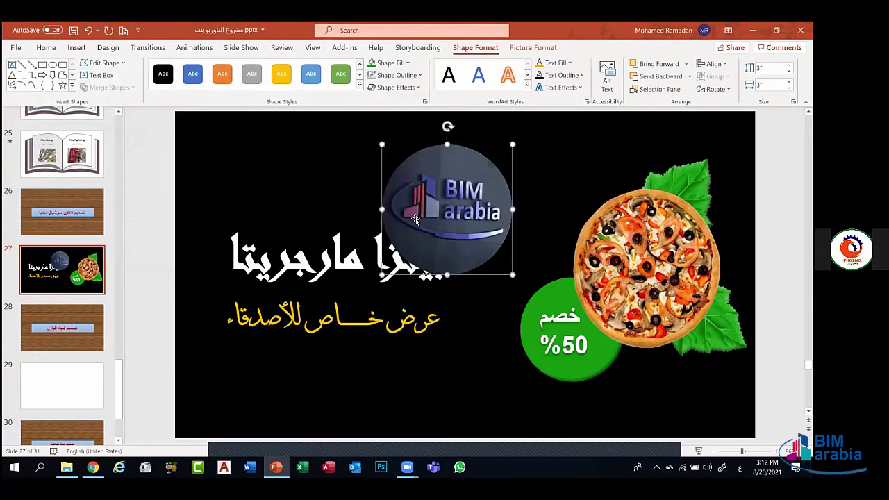
# Shrink the logo circle to 1.9 inches and move it to the top-left
pyautogui.moveTo(511, 146); pyautogui.dragTo(486, 167)
pyautogui.moveTo(426, 184); pyautogui.dragTo(246, 135)
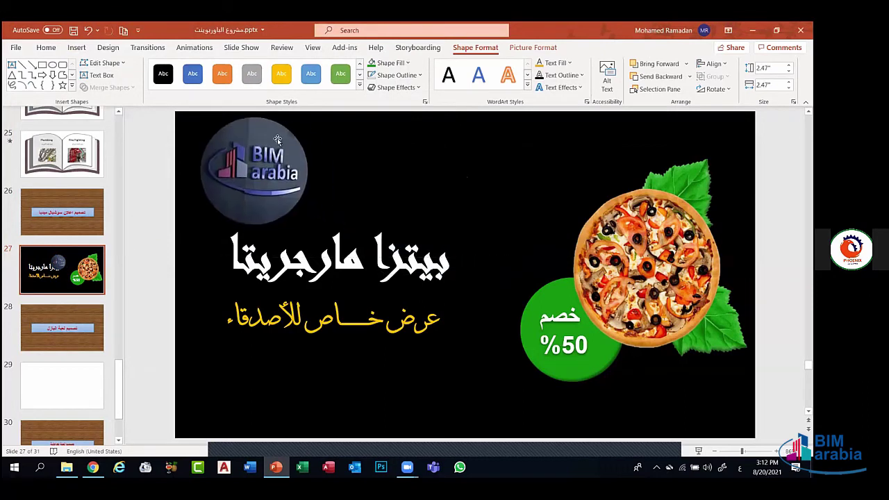
pyautogui.moveTo(307, 119); pyautogui.dragTo(344, 147)
pyautogui.click(501, 186)
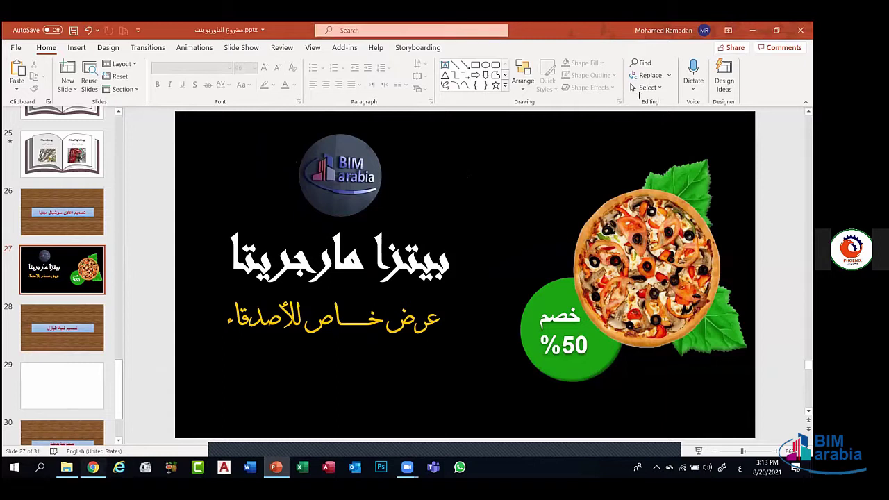
# Change the Google Images search to شطة to show chili pictures
pyautogui.hotkey('alt', 'Tab')
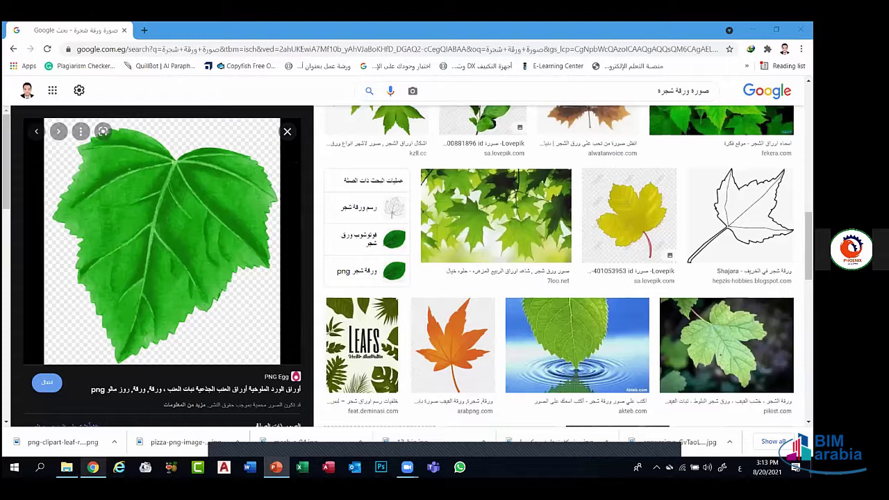
pyautogui.hotkey('ctrl', 'BackSpace')
pyautogui.hotkey('ctrl', 'BackSpace')
pyautogui.write('شط')
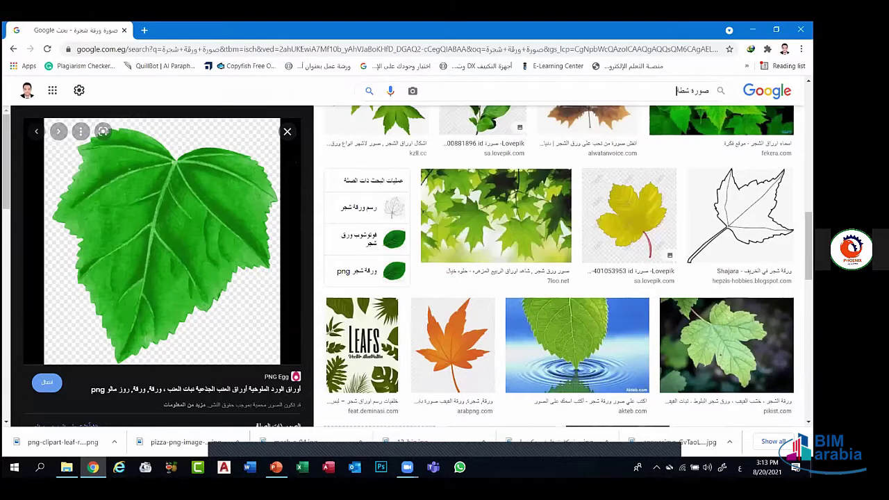
pyautogui.write('ة')
pyautogui.press('Return')
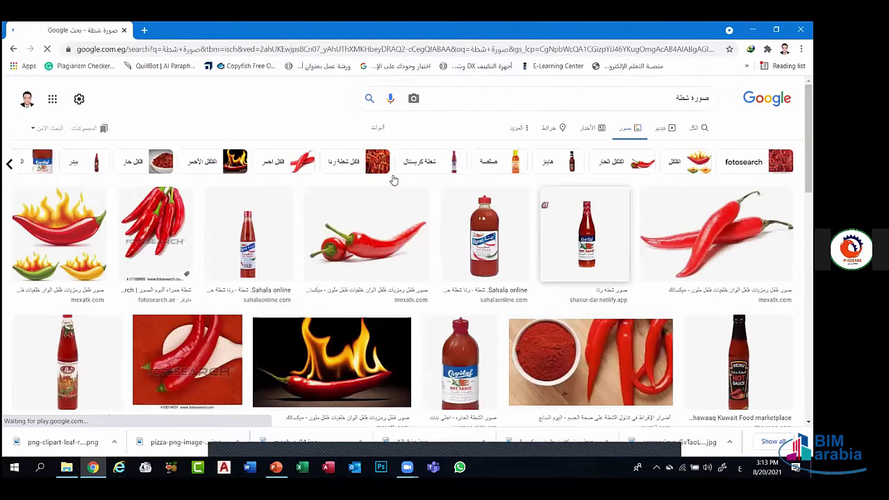
# Preview a red chili result and save the image to the computer
pyautogui.scroll(-2, 393, 180)
pyautogui.click(216, 182)
pyautogui.rightClick(203, 173)
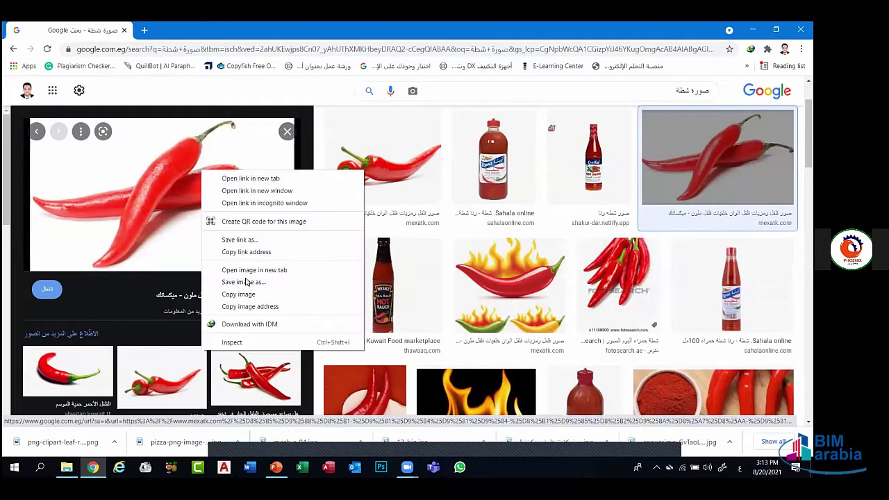
pyautogui.click(282, 285)
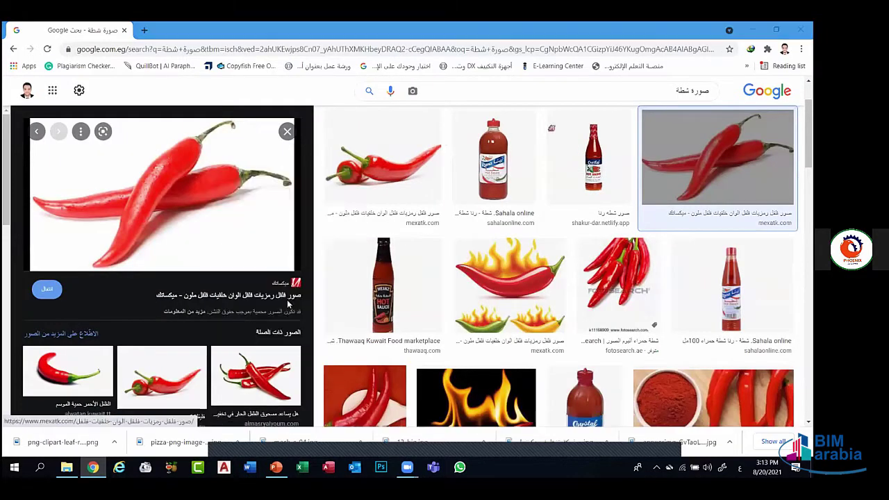
pyautogui.press('Return')
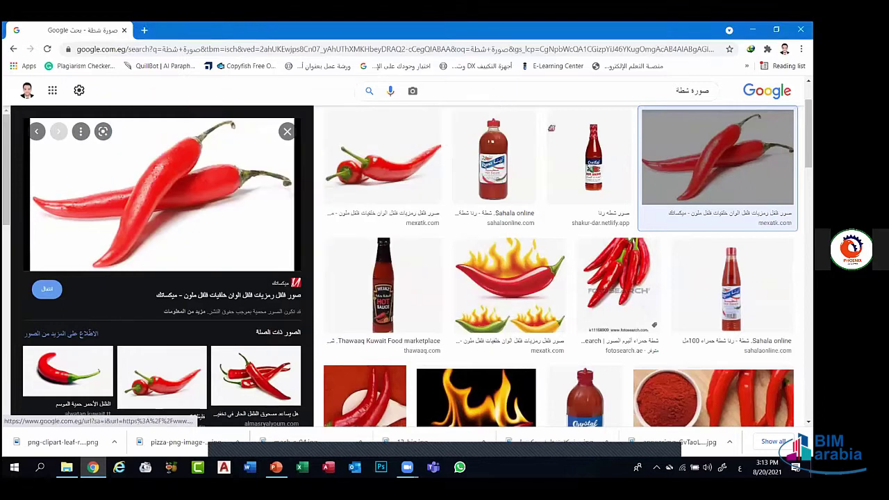
# Start inserting a picture from this device, browsing drive D into the برامج هامة للتعلم folder
pyautogui.hotkey('alt', 'Tab')
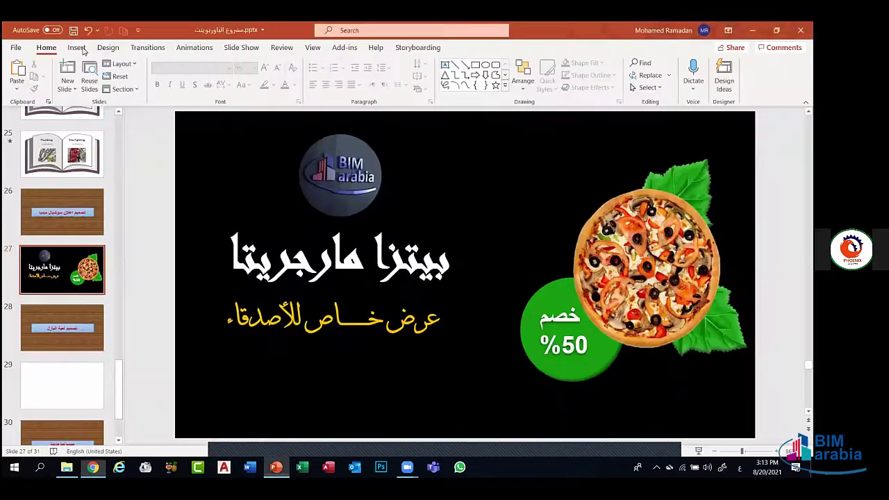
pyautogui.click(76, 48)
pyautogui.click(100, 77)
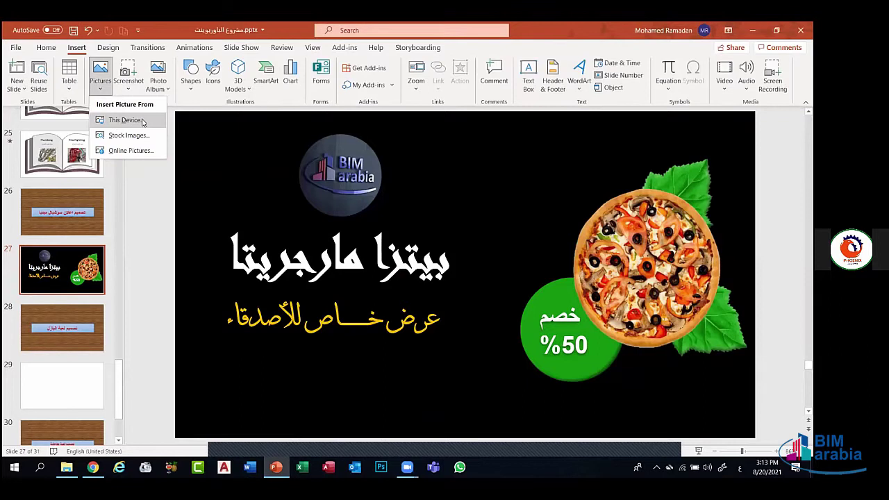
pyautogui.click(125, 120)
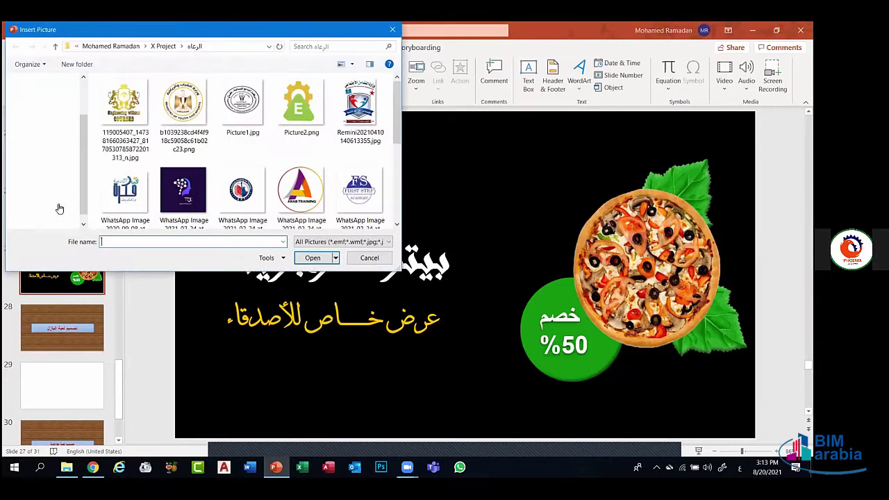
pyautogui.click(55, 198)
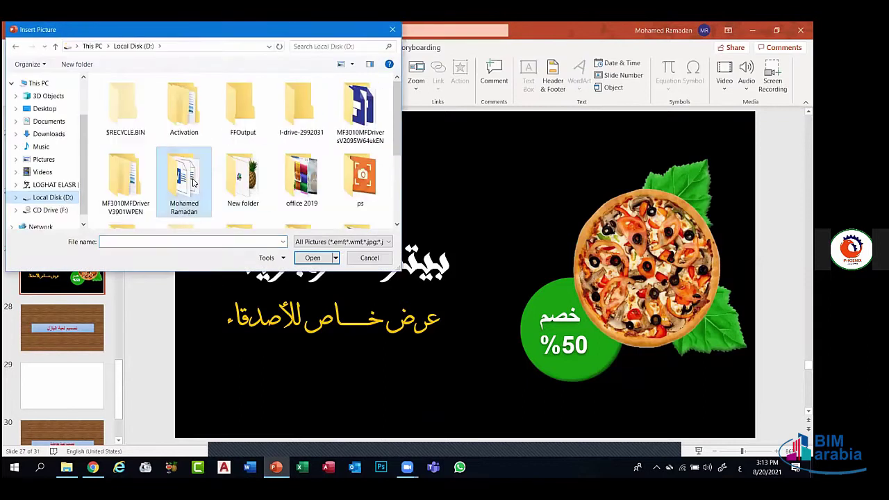
pyautogui.doubleClick(189, 180)
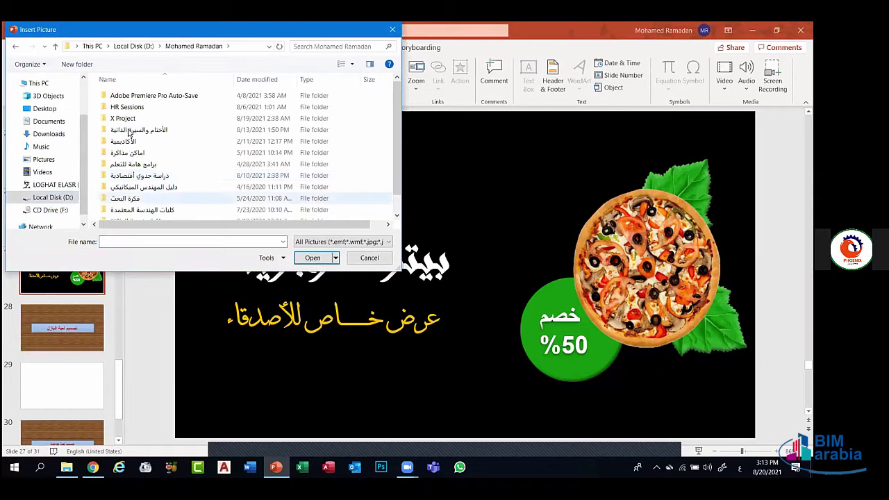
pyautogui.scroll(-1, 131, 139)
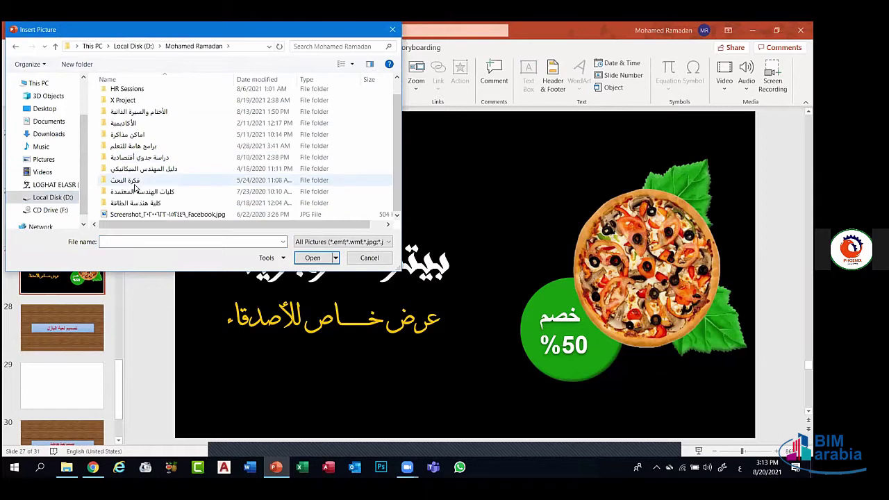
pyautogui.doubleClick(137, 146)
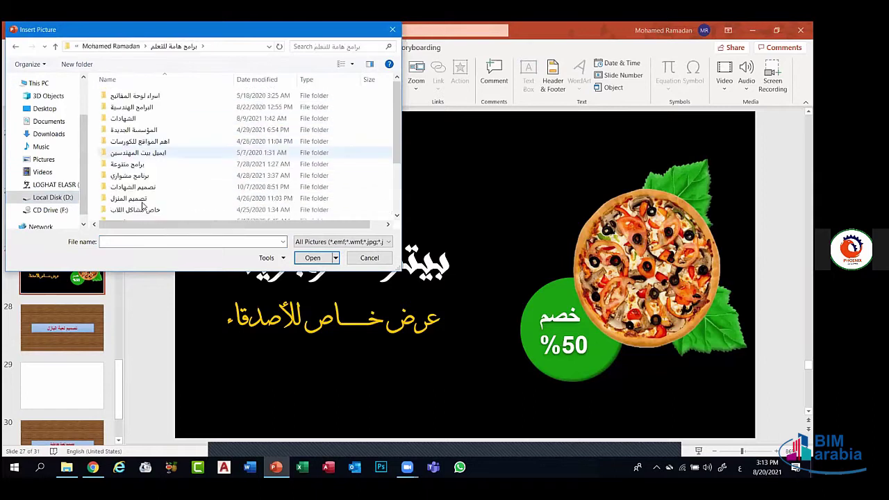
pyautogui.scroll(-2, 139, 189)
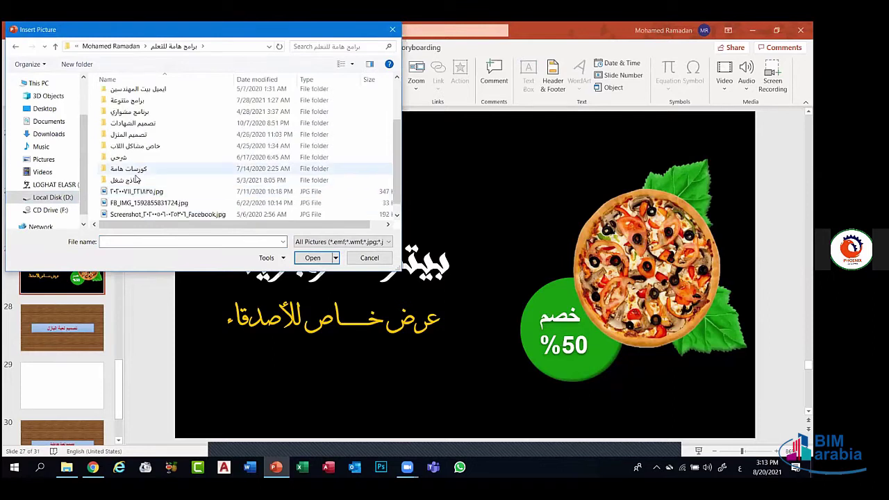
# Navigate via BIM ARABIA and Microsoft Office Diploma to مشروع الباوربوينت and insert the red chili image
pyautogui.doubleClick(132, 165)
pyautogui.doubleClick(132, 166)
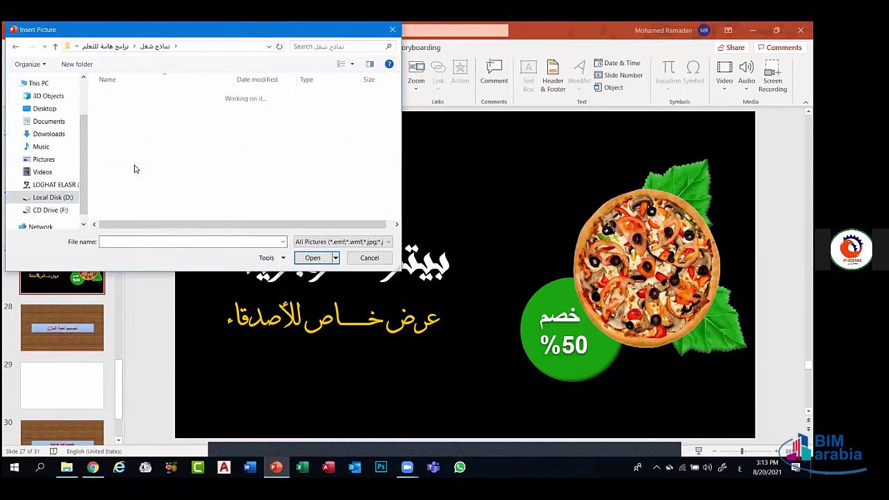
pyautogui.doubleClick(128, 130)
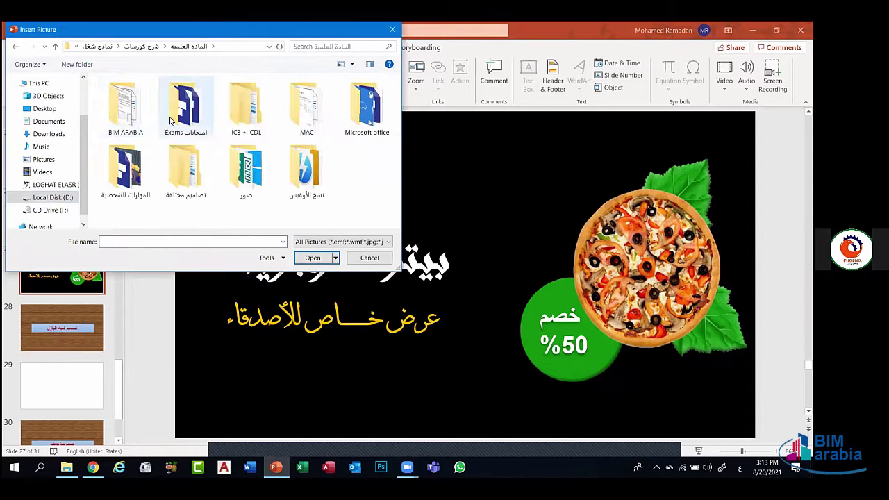
pyautogui.doubleClick(133, 112)
pyautogui.doubleClick(137, 115)
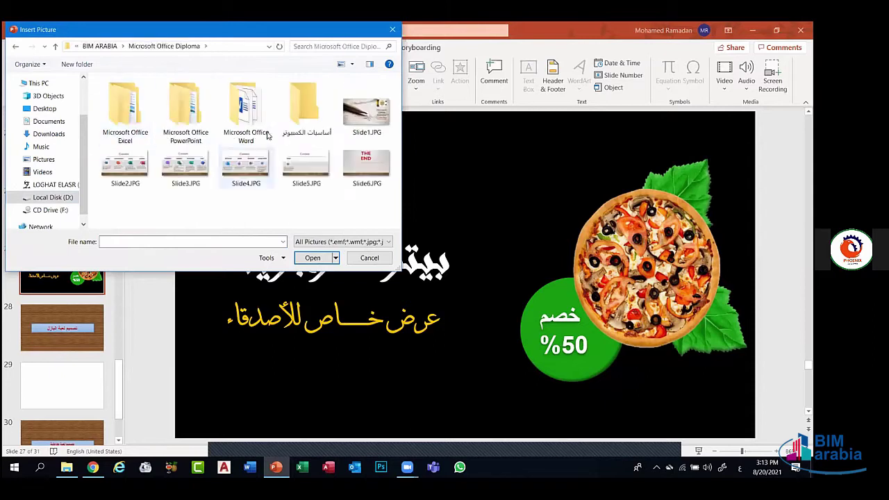
pyautogui.click(204, 116)
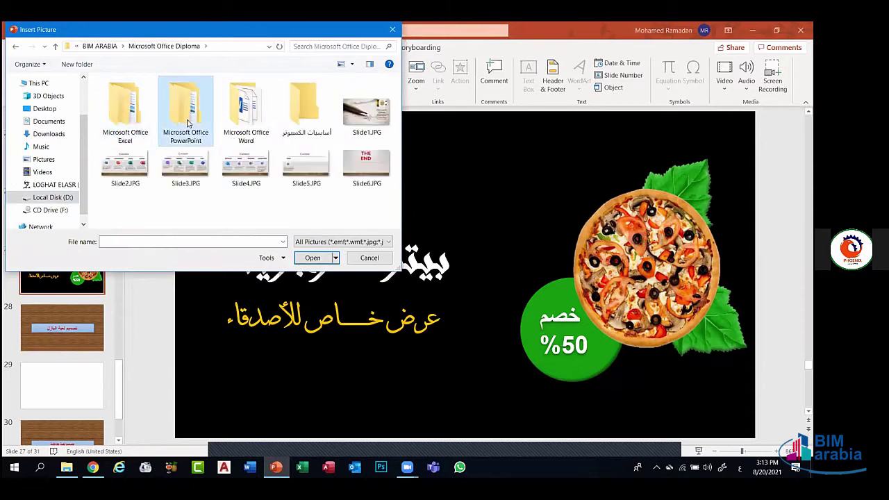
pyautogui.doubleClick(190, 118)
pyautogui.doubleClick(128, 117)
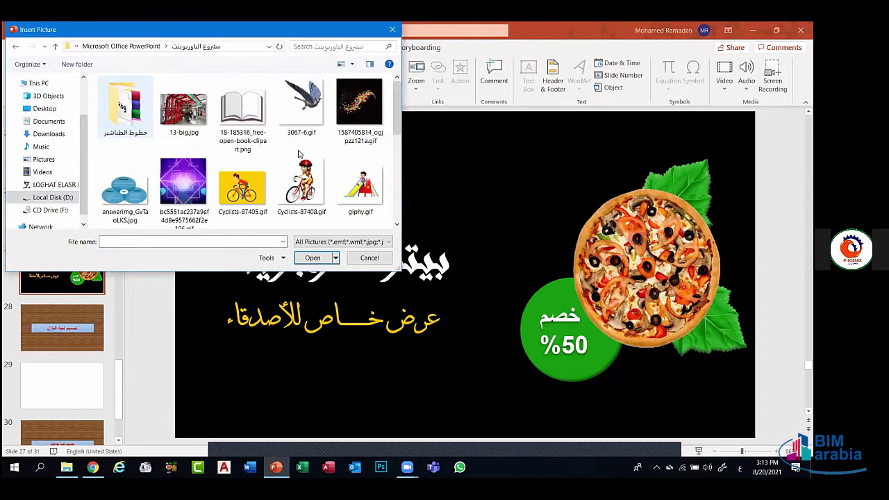
pyautogui.scroll(-5, 300, 154)
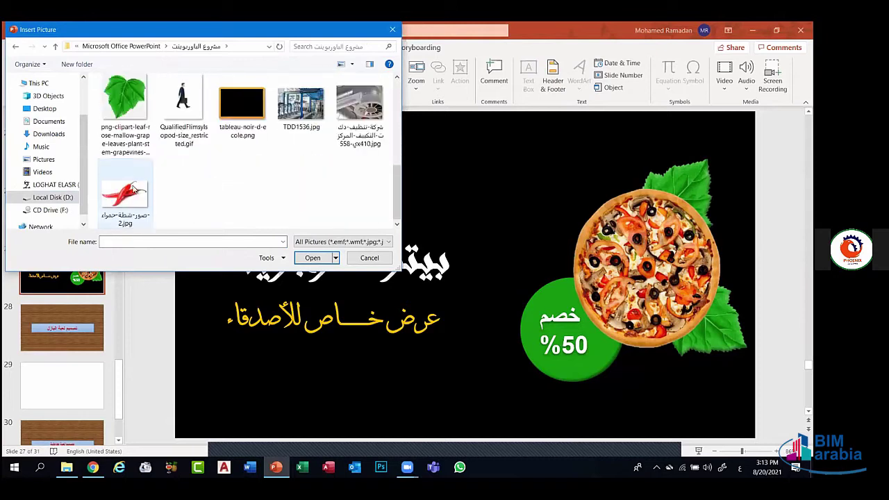
pyautogui.click(135, 189)
pyautogui.click(306, 258)
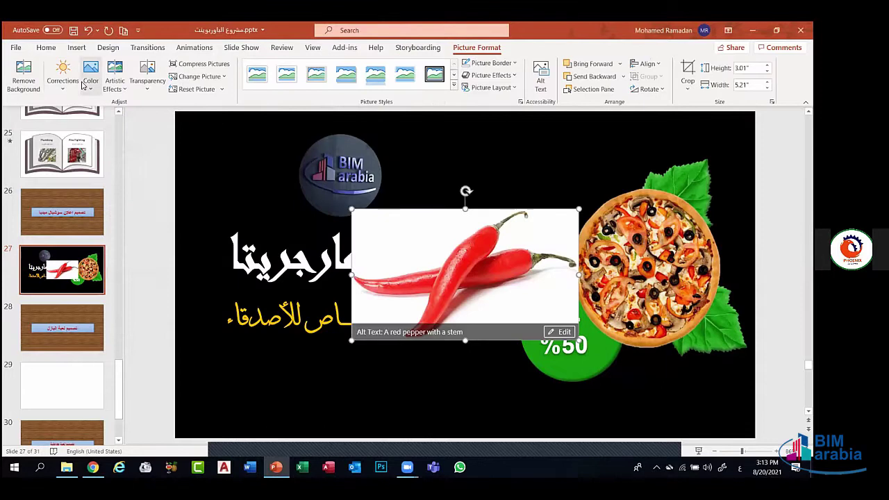
# Move the chili picture above the Arabic headline and start Remove Background on it
pyautogui.click(88, 78)
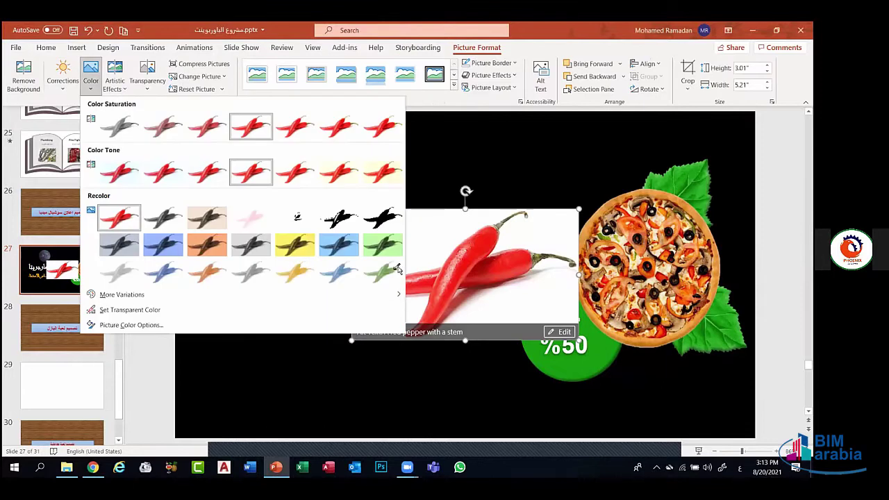
pyautogui.click(519, 279)
pyautogui.moveTo(455, 267); pyautogui.dragTo(478, 203)
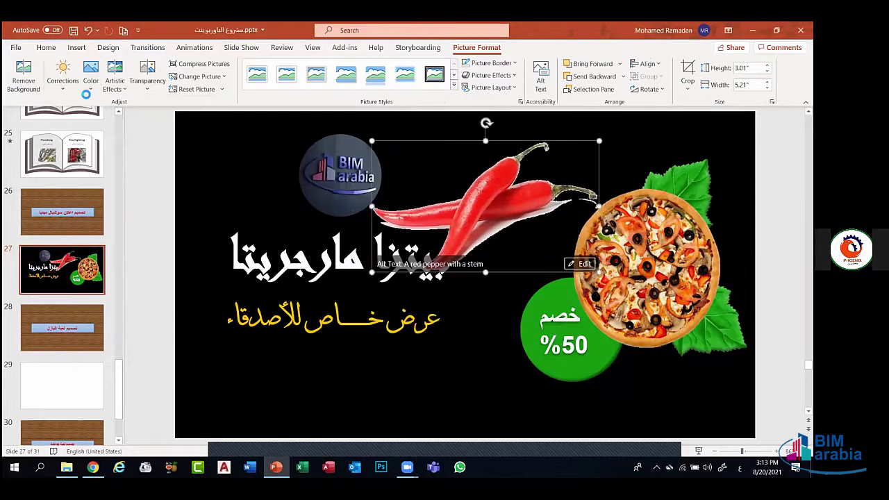
pyautogui.click(23, 77)
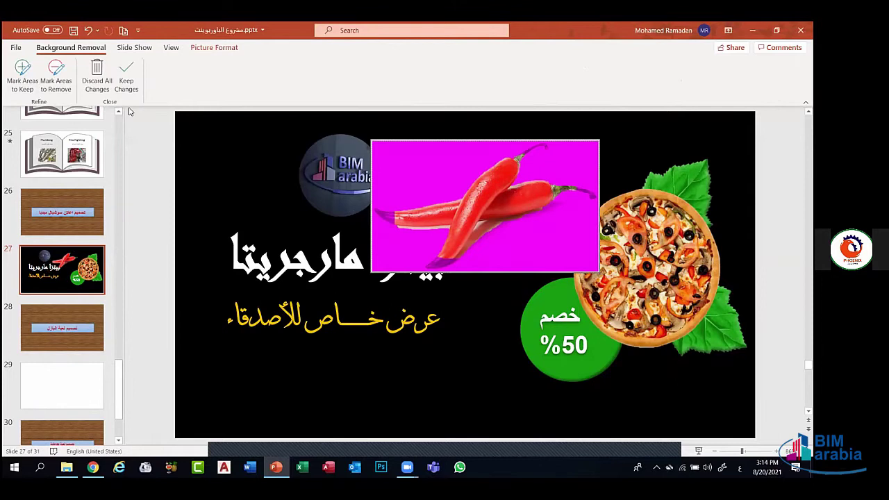
# Mark the pepper stems as areas to keep, undoing and redoing retried marks
pyautogui.click(23, 77)
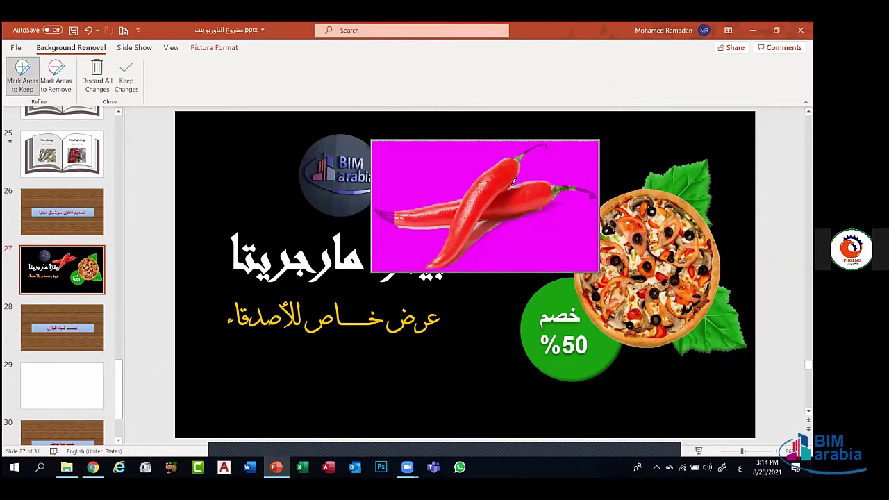
pyautogui.moveTo(382, 215); pyautogui.dragTo(408, 213)
pyautogui.hotkey('ctrl', 'z')
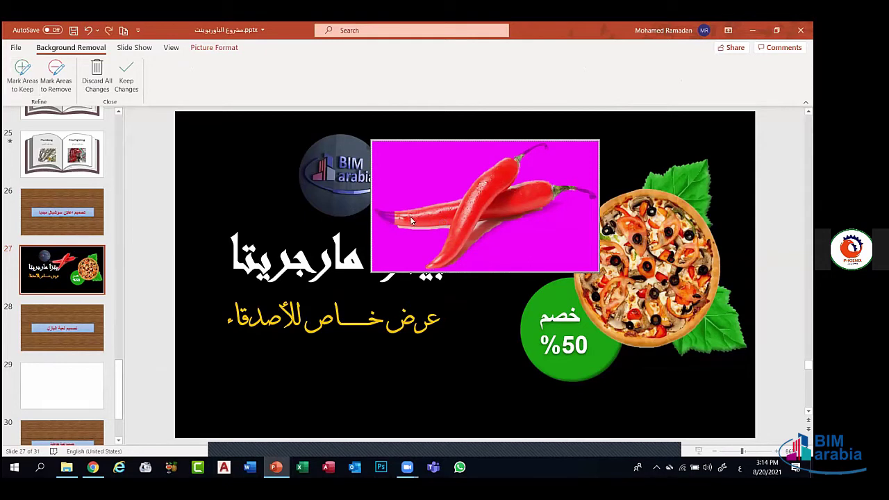
pyautogui.click(22, 74)
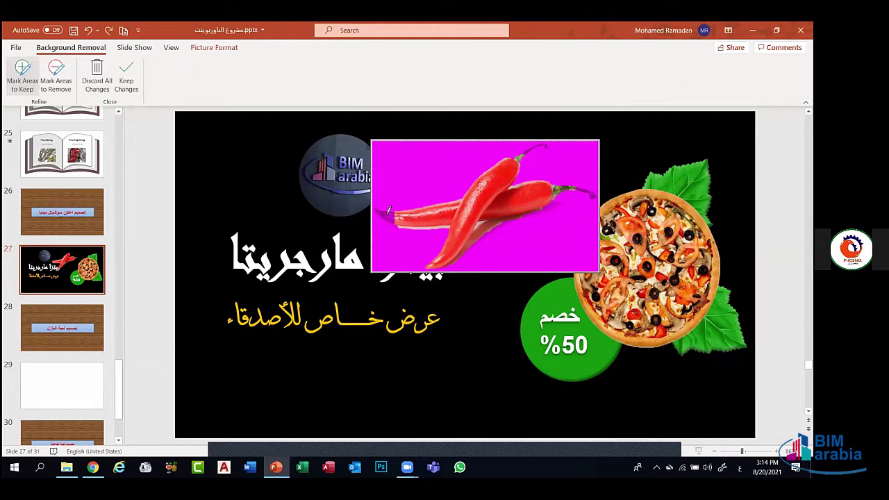
pyautogui.hotkey('ctrl', 'y')
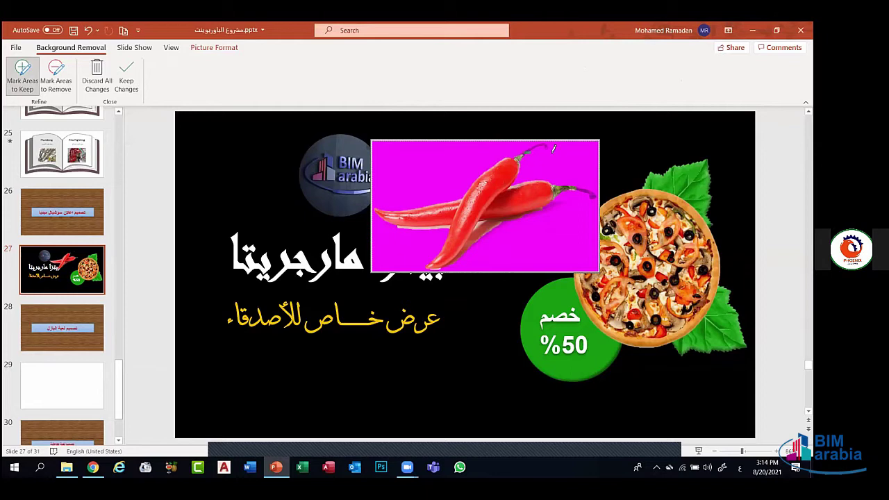
pyautogui.click(554, 148)
pyautogui.hotkey('ctrl', 'z')
pyautogui.click(23, 77)
# Keep the stem near the top-right and mark leftover background by the left part for removal
pyautogui.moveTo(584, 186); pyautogui.dragTo(602, 201)
pyautogui.hotkey('ctrl', 'z')
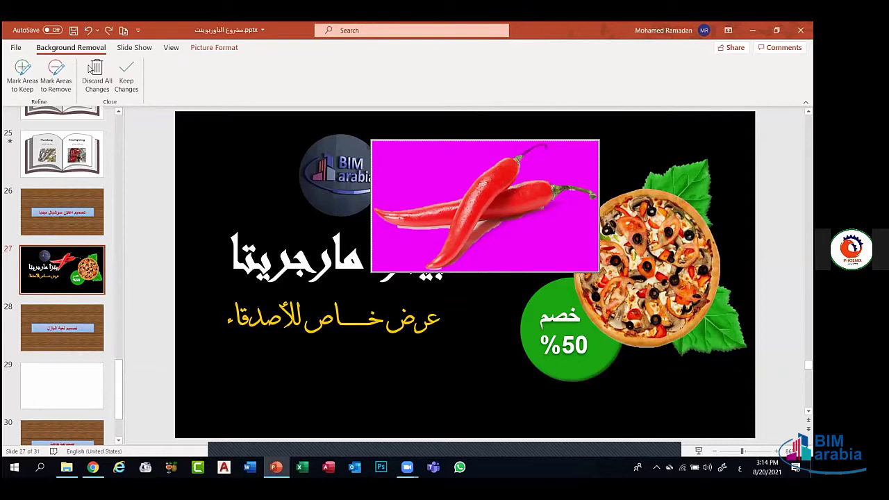
pyautogui.click(22, 75)
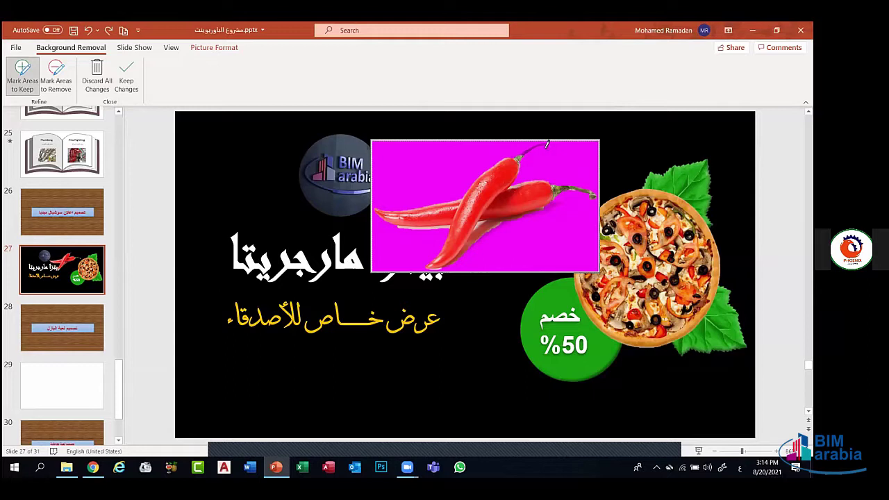
pyautogui.moveTo(547, 144); pyautogui.dragTo(558, 140)
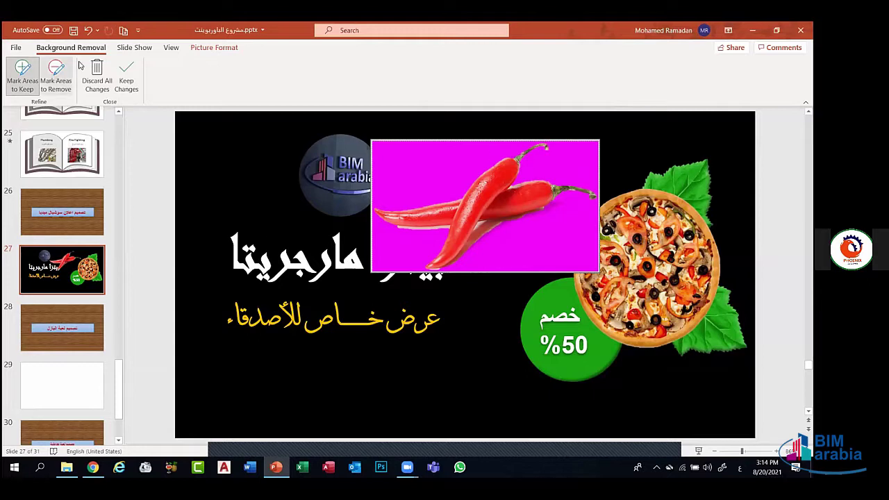
pyautogui.click(57, 74)
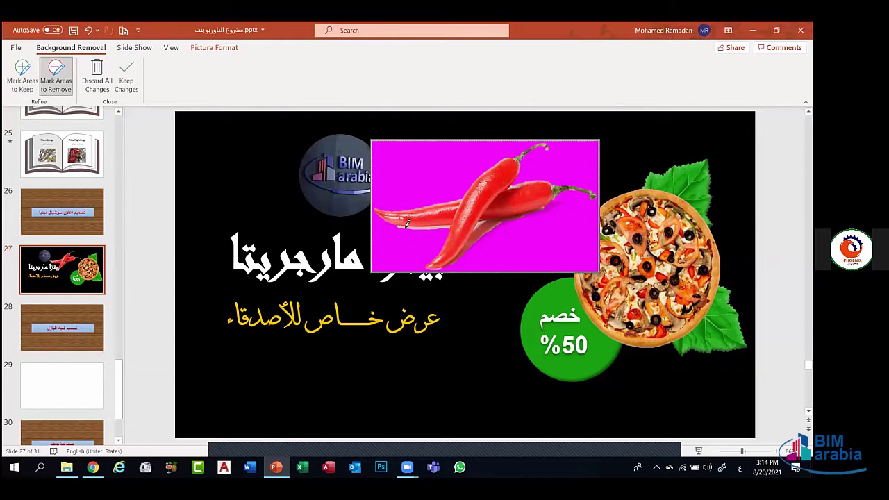
pyautogui.moveTo(426, 224); pyautogui.dragTo(439, 225)
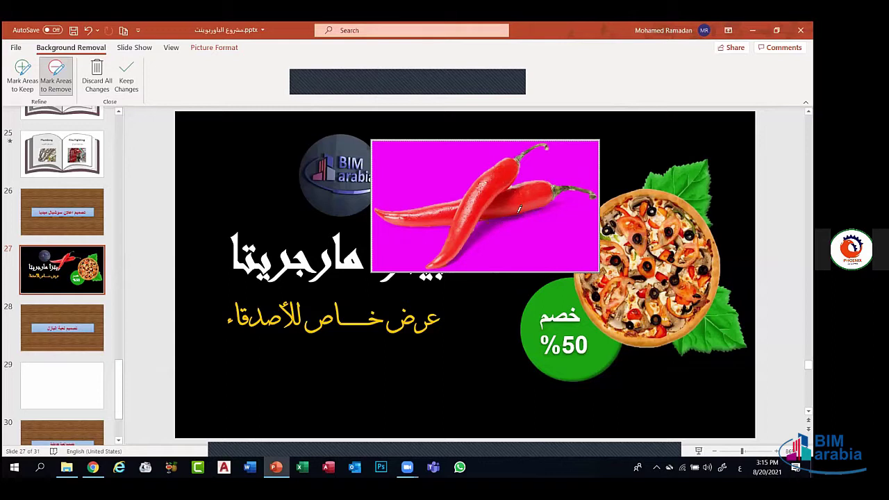
# Keep the background removal, shrink the chili to 1.72 by 1.51 inches, and set it against the pizza's right edge
pyautogui.click(130, 83)
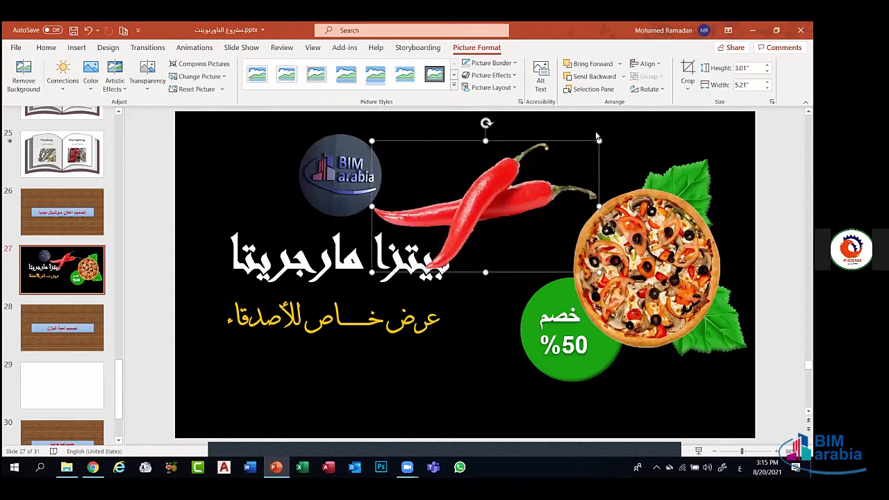
pyautogui.moveTo(597, 141); pyautogui.dragTo(403, 214)
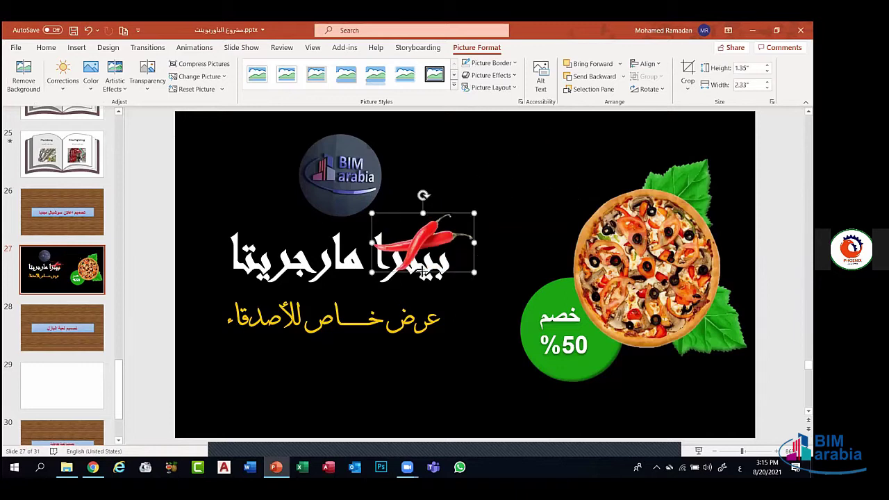
pyautogui.moveTo(422, 272); pyautogui.dragTo(748, 232)
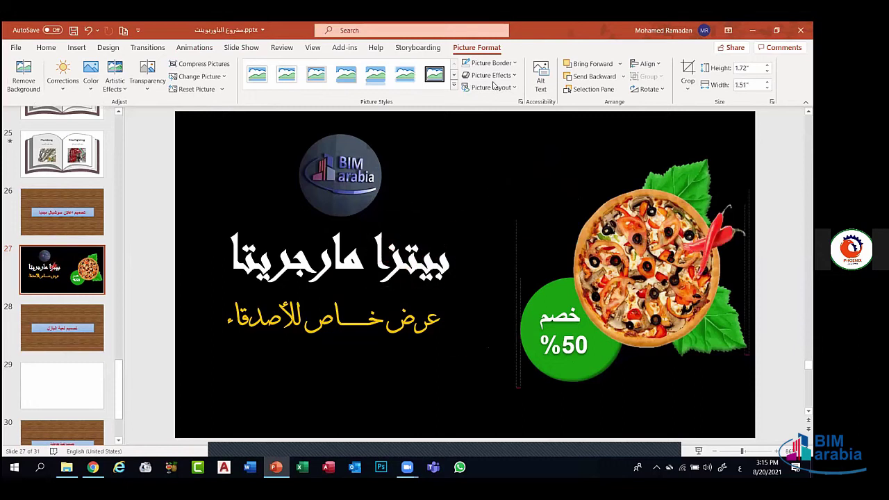
pyautogui.click(624, 76)
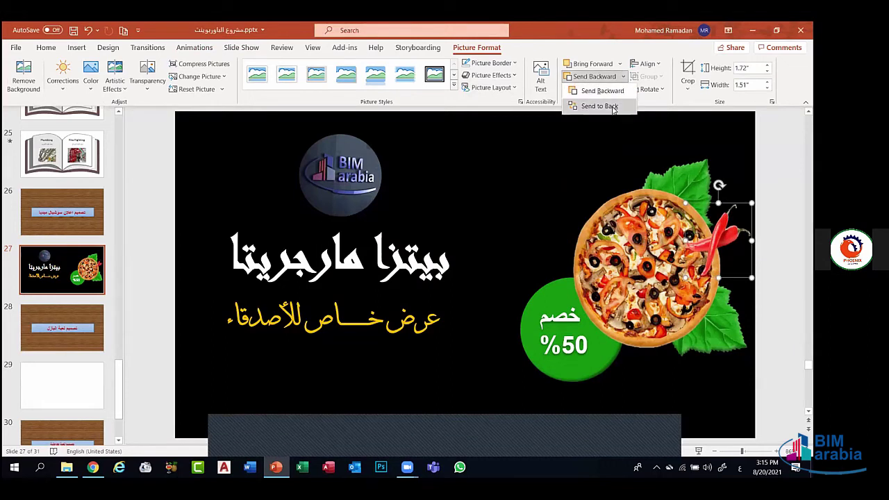
# Send the chili behind the pizza and move it to the pizza's upper-left side, behind the pizza
pyautogui.click(600, 107)
pyautogui.click(709, 259)
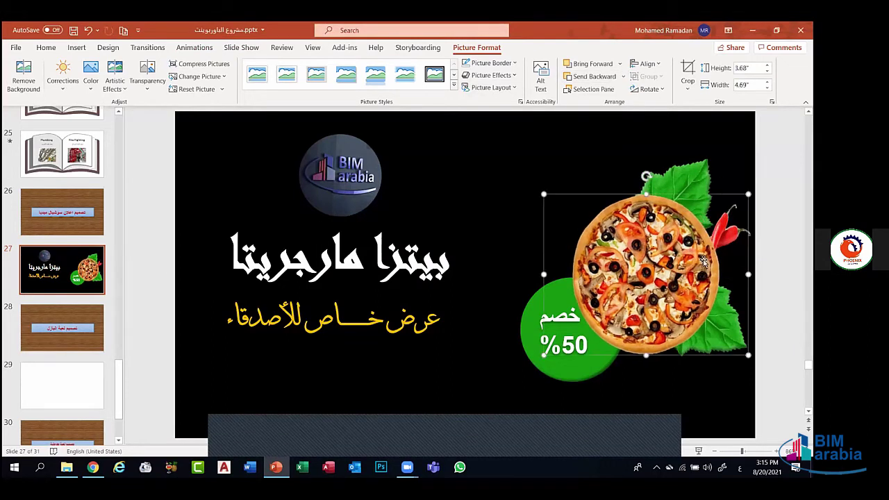
pyautogui.press('Up')
pyautogui.press('Escape')
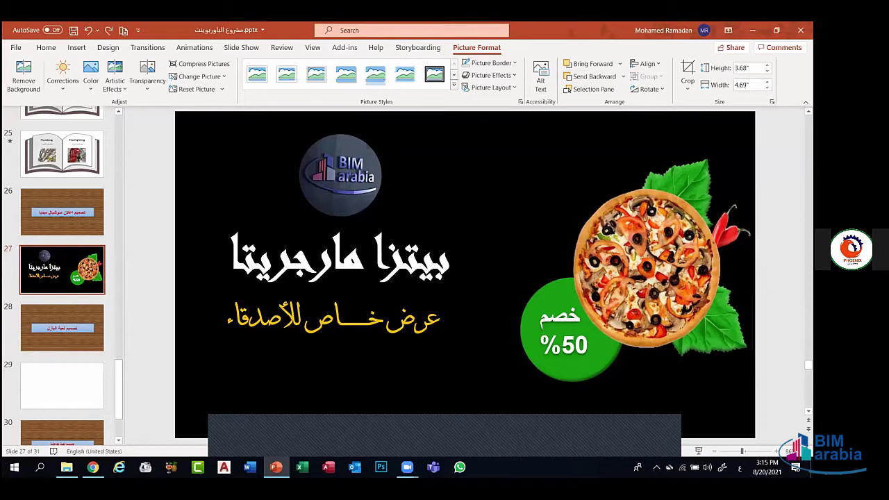
pyautogui.click(646, 268)
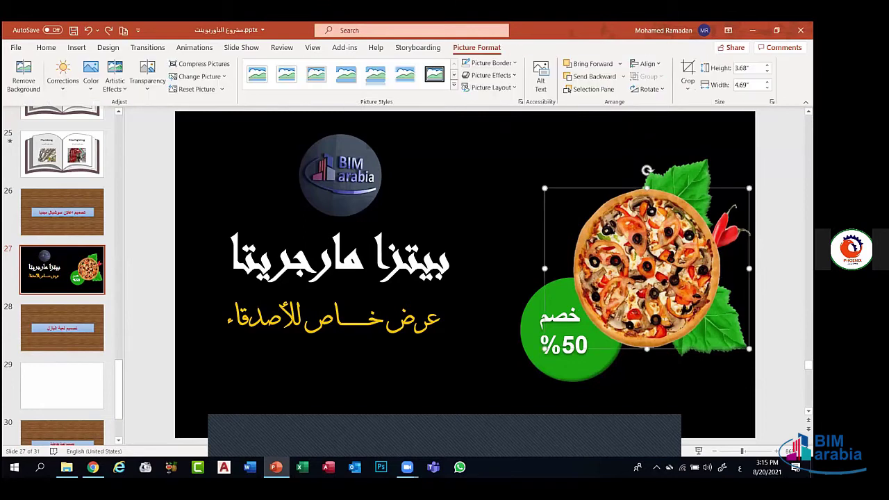
pyautogui.click(727, 233)
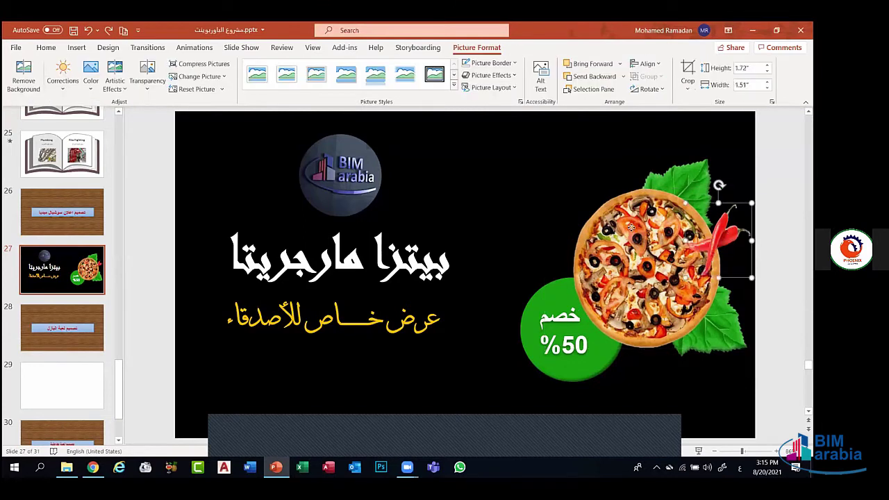
pyautogui.moveTo(725, 243); pyautogui.dragTo(594, 215)
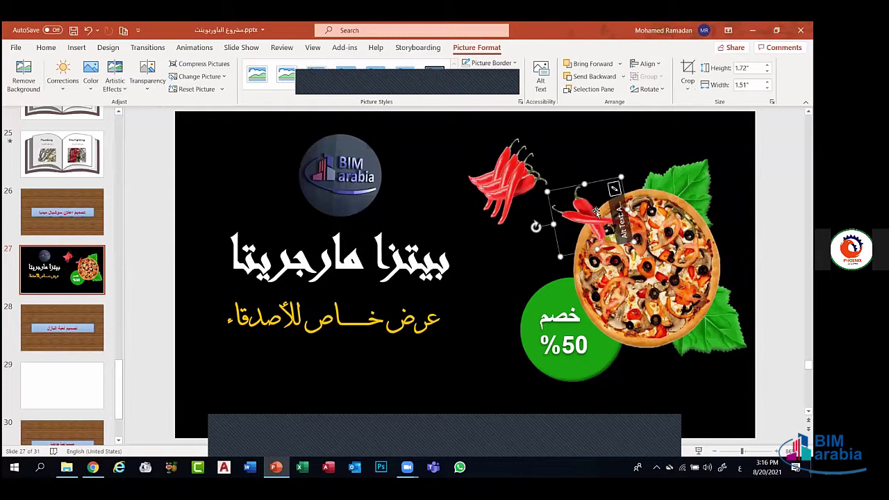
pyautogui.moveTo(596, 217); pyautogui.dragTo(592, 210)
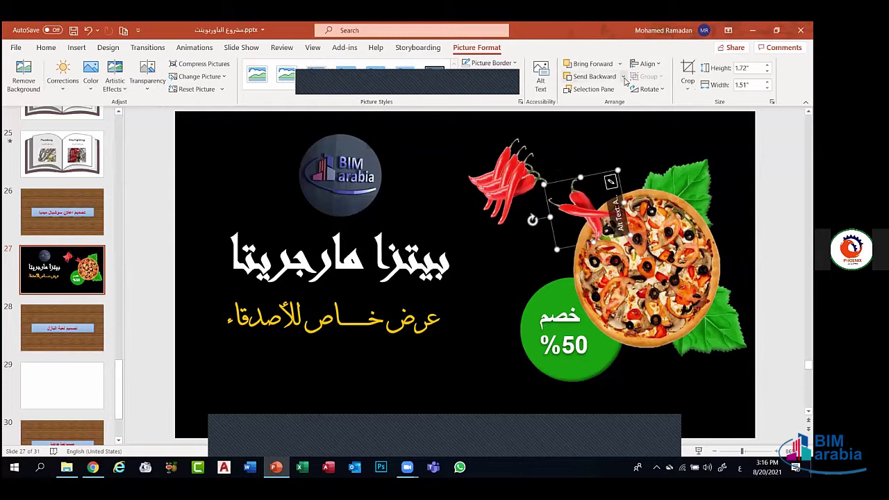
pyautogui.click(623, 78)
pyautogui.click(612, 106)
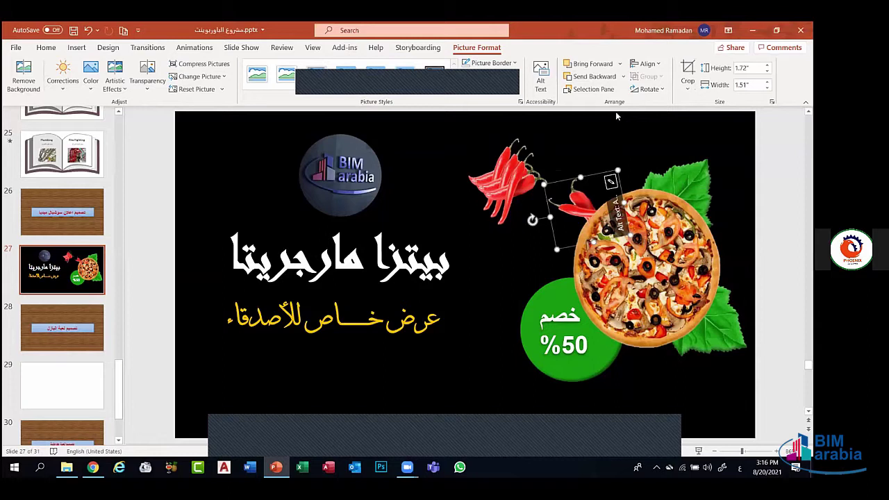
# Move a chili copy below the pizza, rotate it, and send it behind the pizza
pyautogui.click(585, 146)
pyautogui.click(570, 201)
pyautogui.click(499, 189)
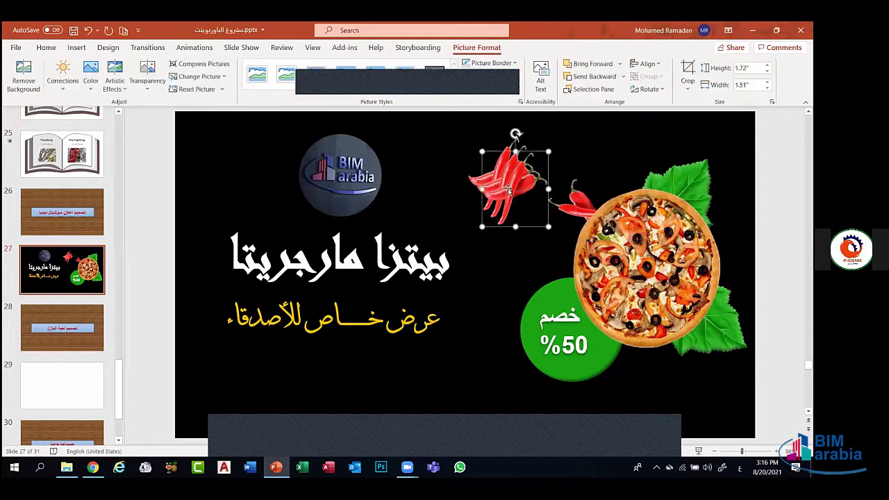
pyautogui.moveTo(499, 189); pyautogui.dragTo(672, 329)
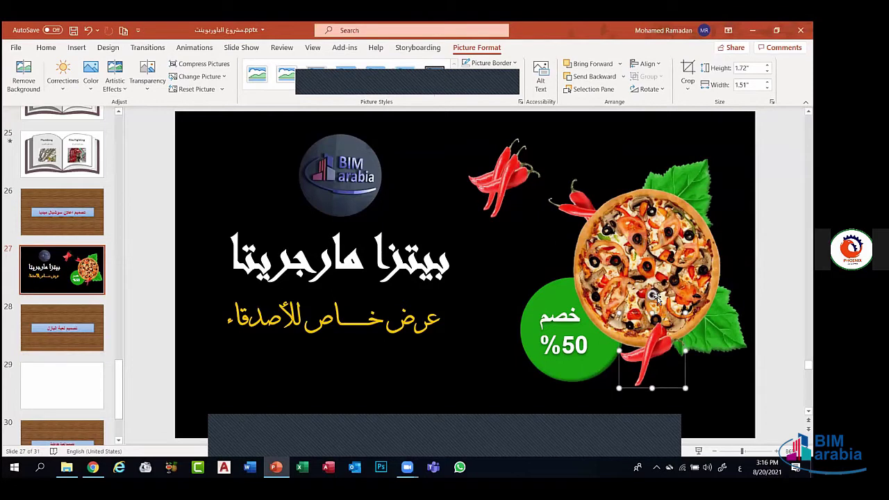
pyautogui.moveTo(654, 295); pyautogui.dragTo(677, 396)
pyautogui.moveTo(658, 358); pyautogui.dragTo(652, 352)
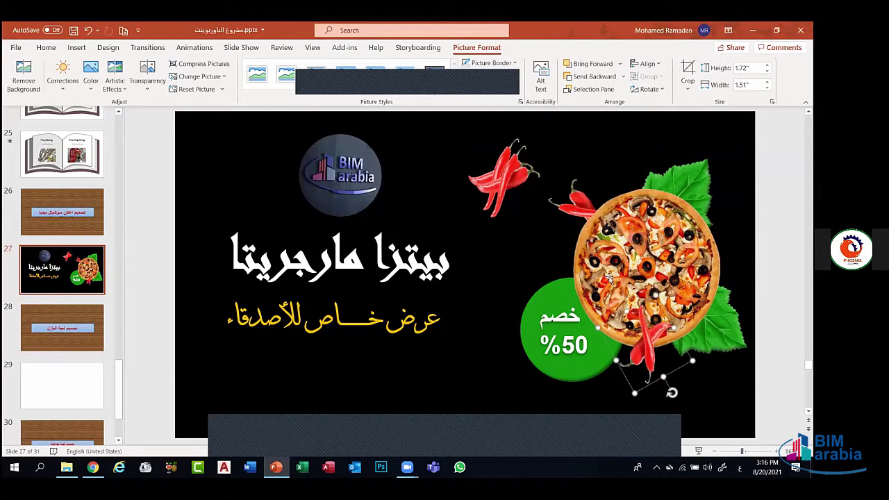
pyautogui.click(624, 76)
pyautogui.click(602, 105)
# Shift the lower chili further down and delete the bunch of chilis near the top
pyautogui.click(704, 401)
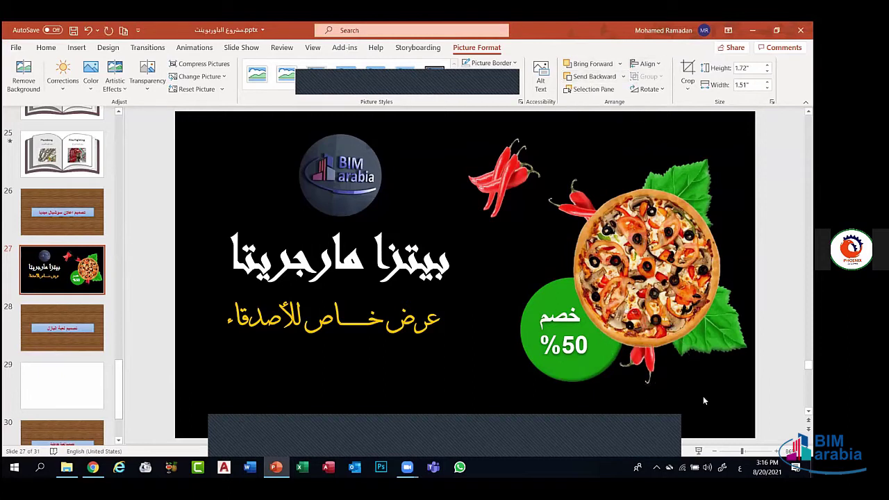
pyautogui.click(654, 368)
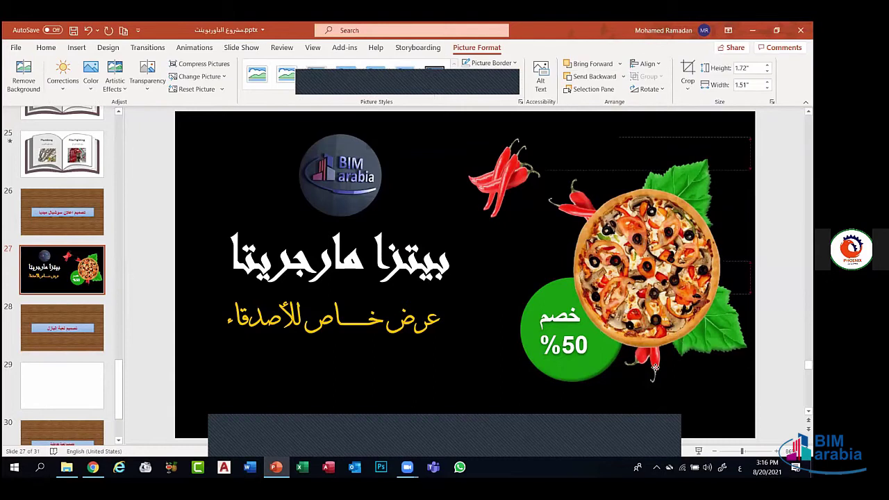
pyautogui.moveTo(655, 369); pyautogui.dragTo(649, 394)
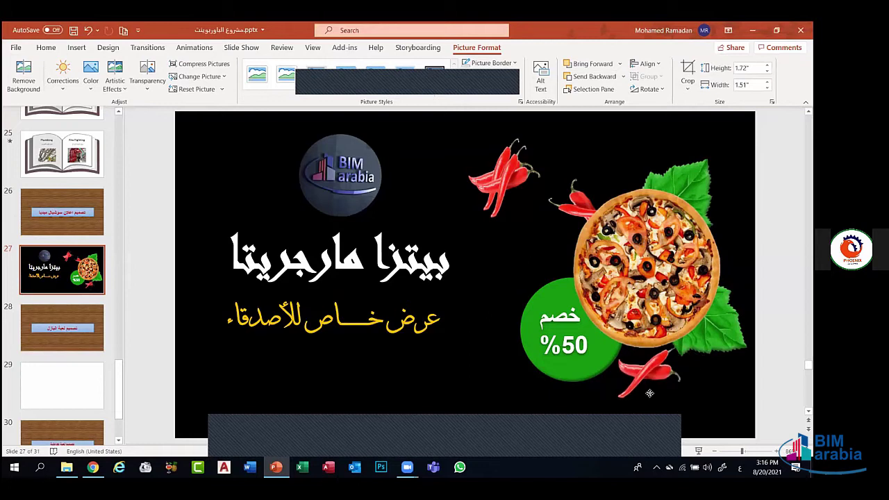
pyautogui.moveTo(497, 184); pyautogui.dragTo(501, 182)
pyautogui.press('Delete')
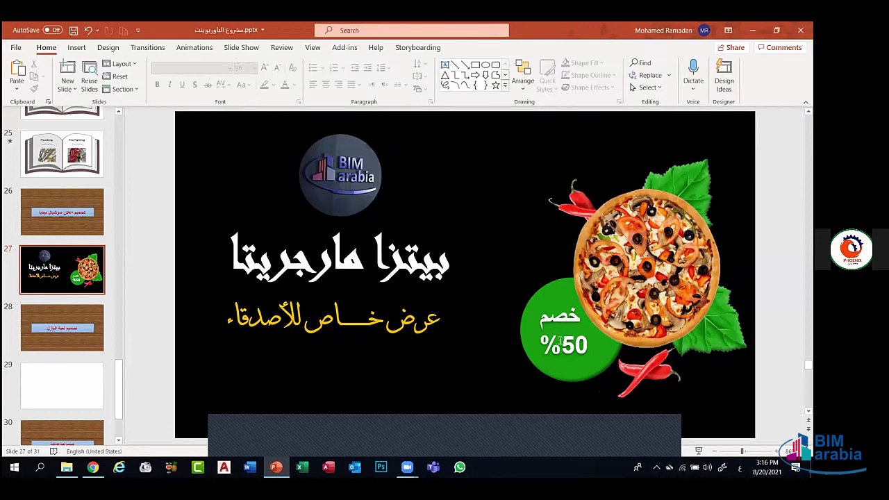
# Move the lower chili to the pizza's upper-right edge, deselect it, and go to the chili results in Chrome
pyautogui.click(640, 373)
pyautogui.moveTo(640, 373); pyautogui.dragTo(726, 247)
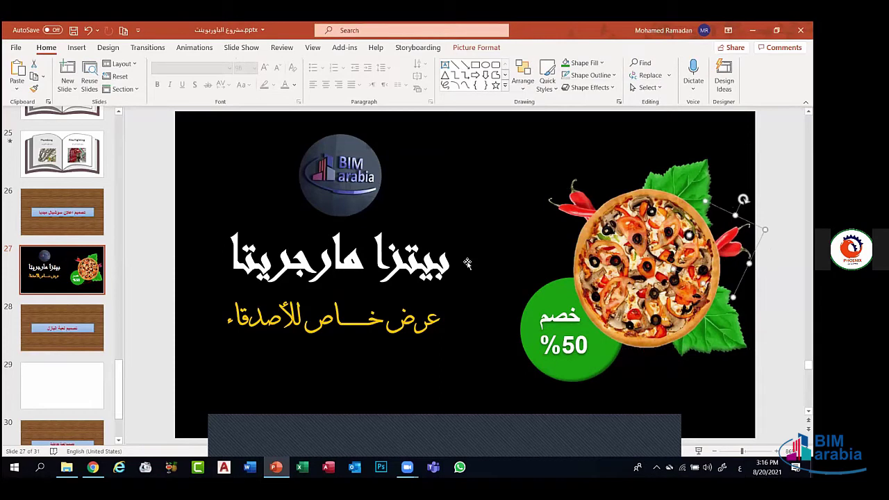
pyautogui.click(526, 195)
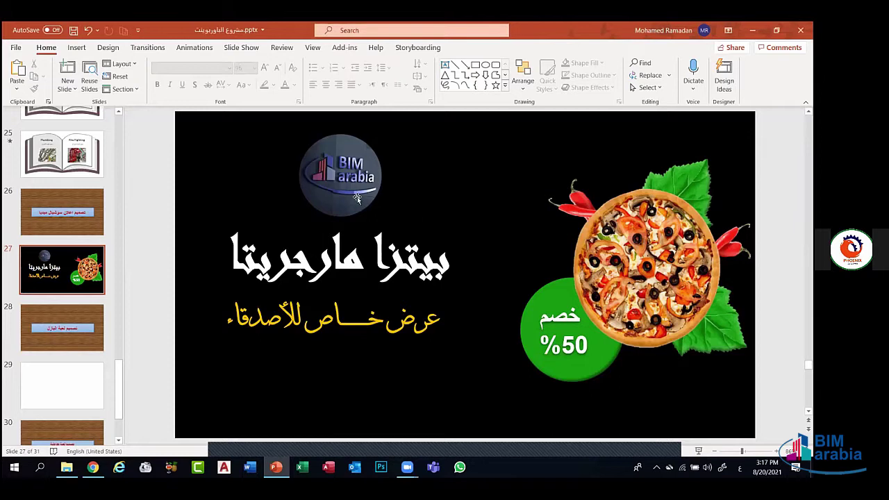
pyautogui.click(92, 466)
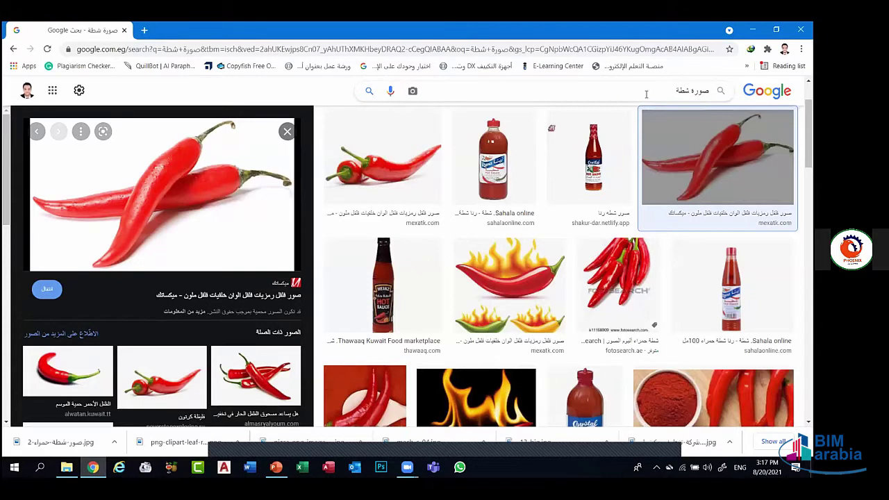
# Refine the chili PNG search, trying كرتون then settling on مفرغة for transparent images
pyautogui.press('Return')
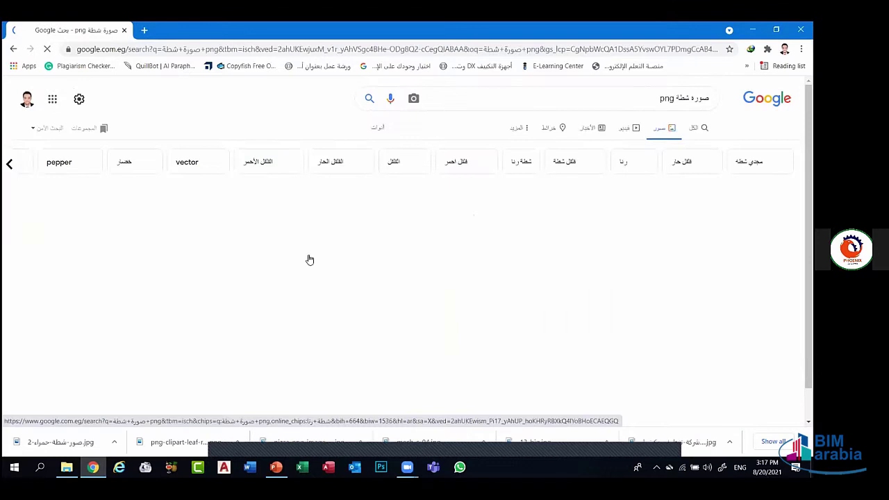
pyautogui.scroll(-3, 439, 82)
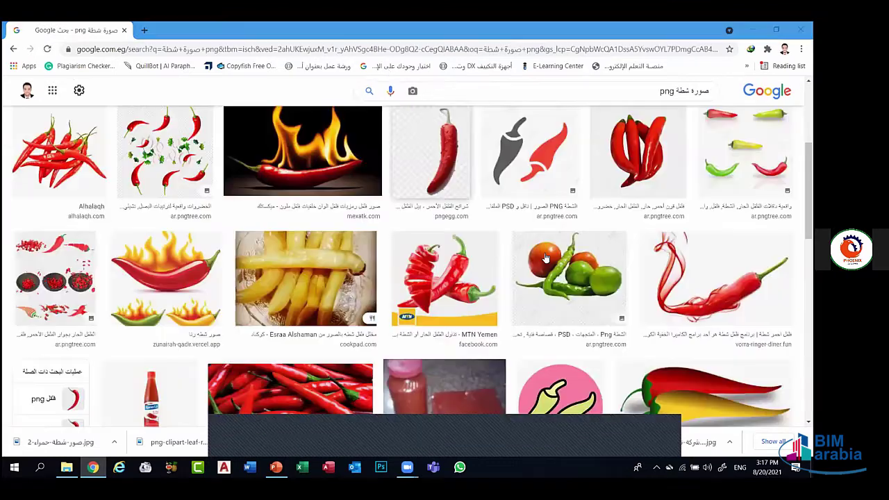
pyautogui.scroll(3, 634, 139)
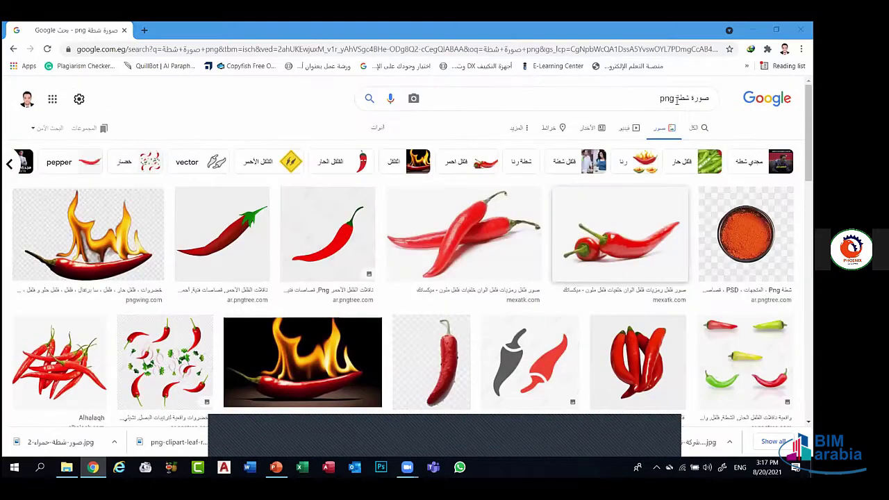
pyautogui.click(680, 126)
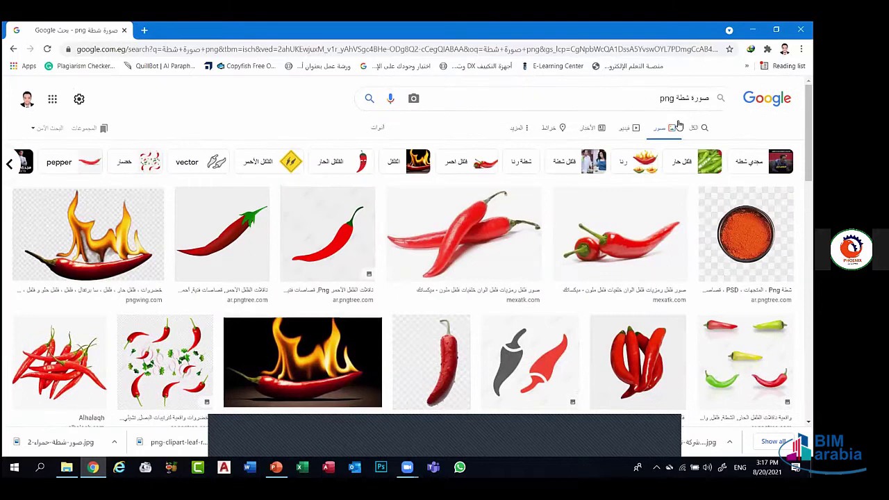
pyautogui.write('كرت')
pyautogui.write('ون')
pyautogui.press('Return')
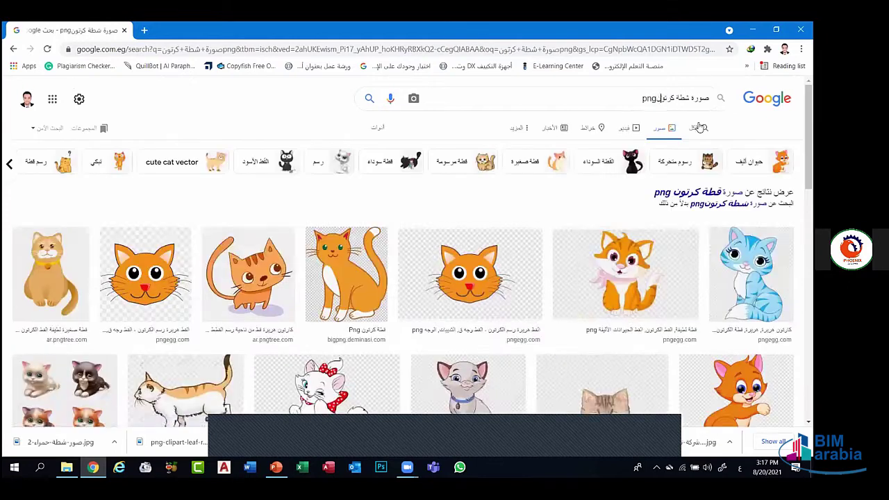
pyautogui.press('BackSpace')
pyautogui.press('BackSpace')
pyautogui.press('BackSpace')
pyautogui.press('BackSpace')
pyautogui.press('BackSpace')
pyautogui.press('BackSpace')
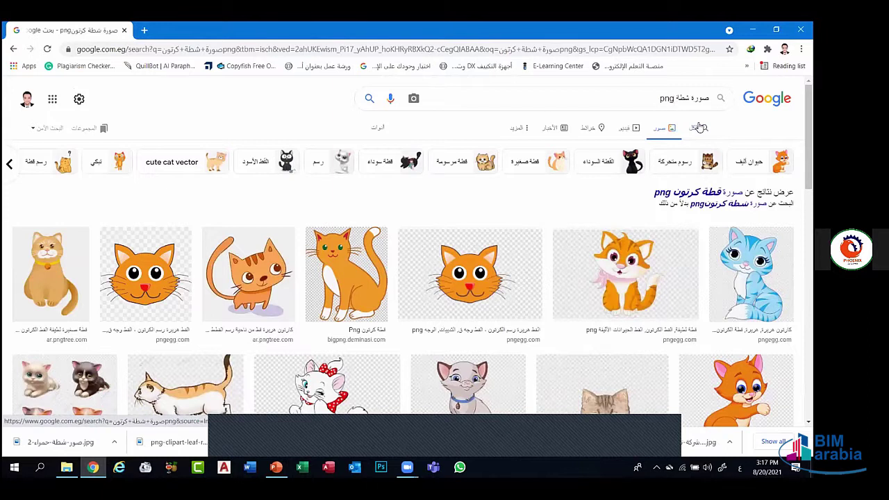
pyautogui.write('مفرغة')
pyautogui.press('Return')
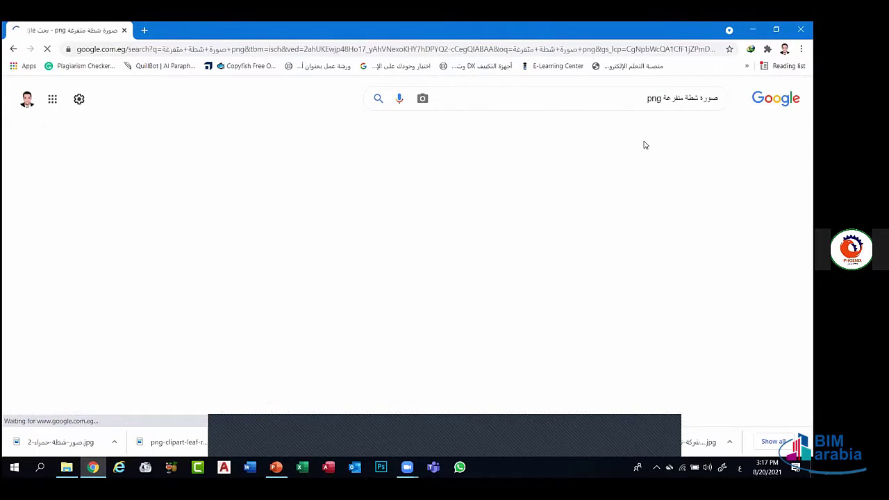
# Save the black pepper-outline icon into the project folder and return to PowerPoint
pyautogui.scroll(-1, 100, 309)
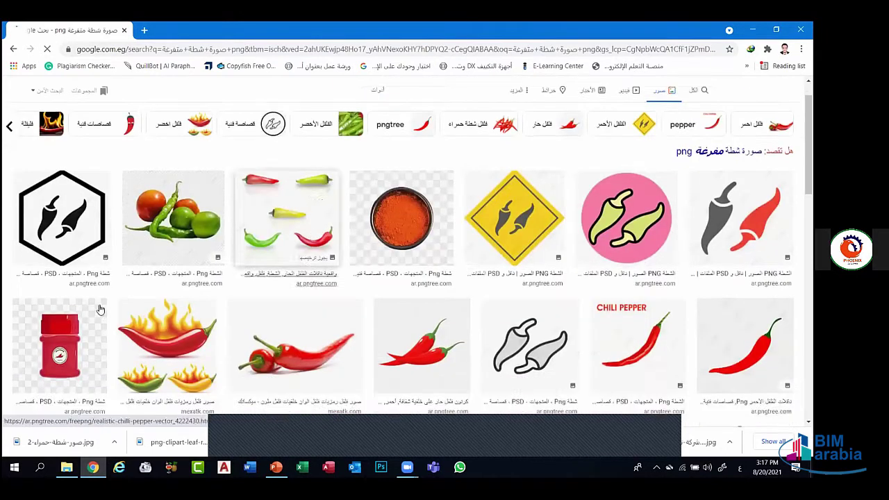
pyautogui.scroll(-5, 100, 310)
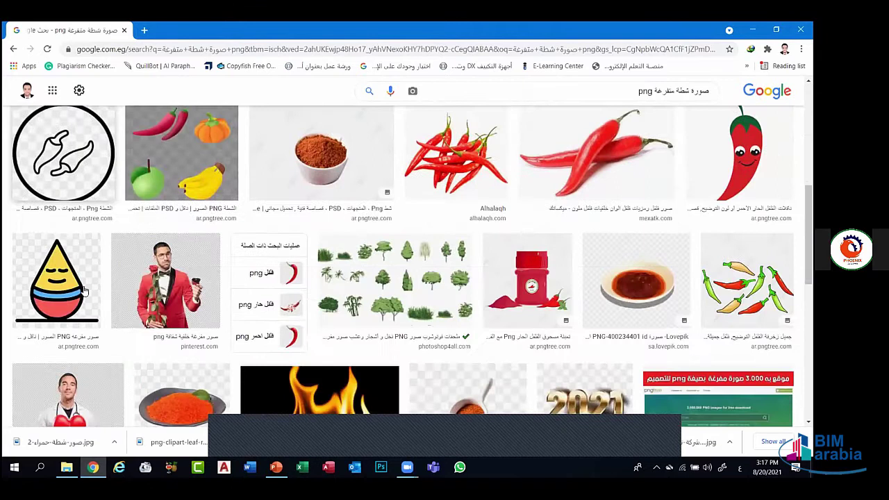
pyautogui.scroll(-1, 149, 292)
pyautogui.scroll(3, 149, 292)
pyautogui.click(62, 305)
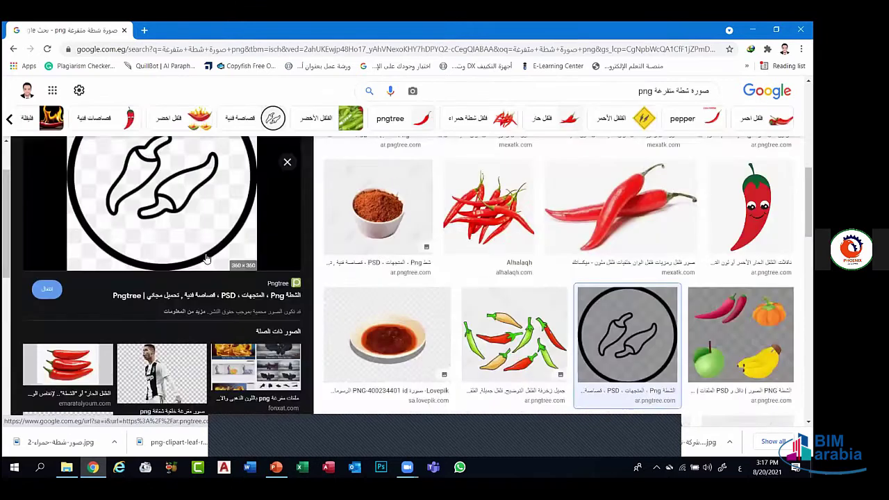
pyautogui.scroll(-3, 206, 258)
pyautogui.scroll(5, 183, 230)
pyautogui.rightClick(182, 229)
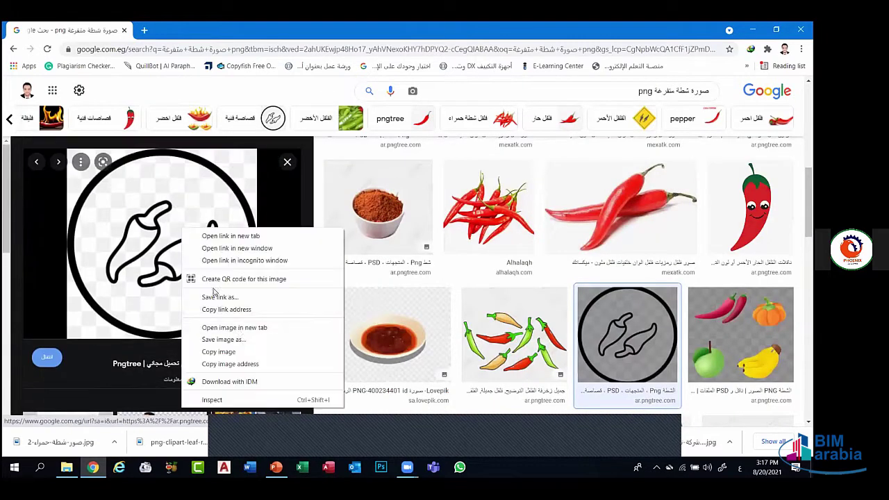
pyautogui.click(235, 341)
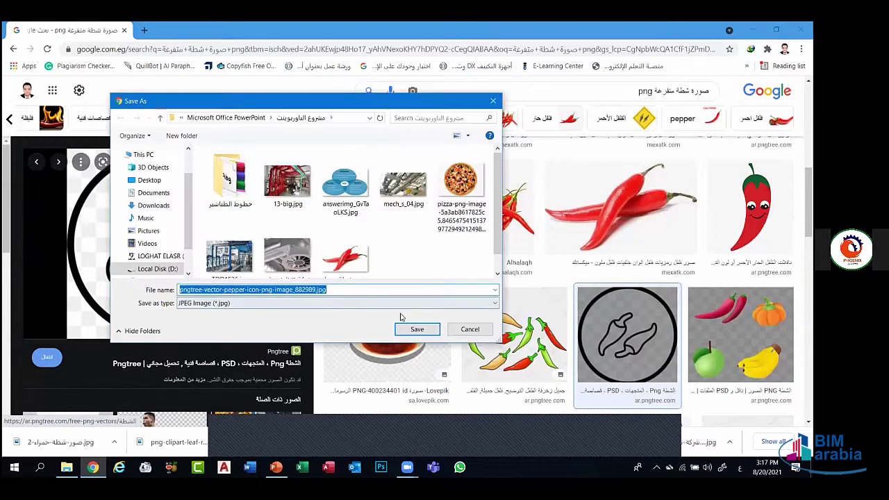
pyautogui.click(417, 329)
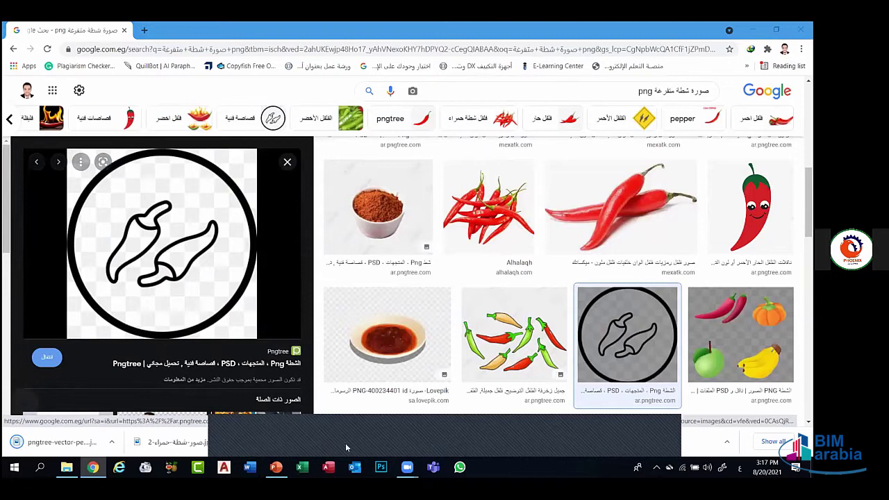
pyautogui.click(276, 467)
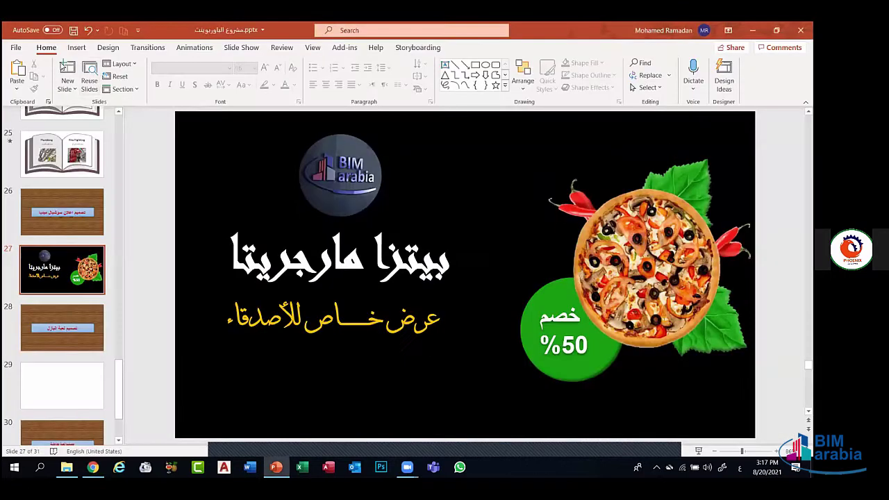
# After glancing at background settings, insert the saved pngtree pepper icon at 3.75 by 3.75 inches
pyautogui.click(107, 47)
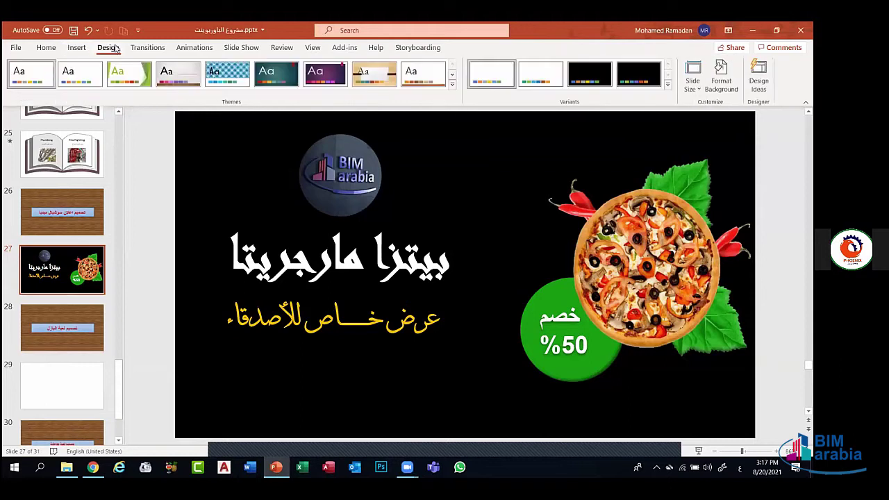
pyautogui.click(723, 85)
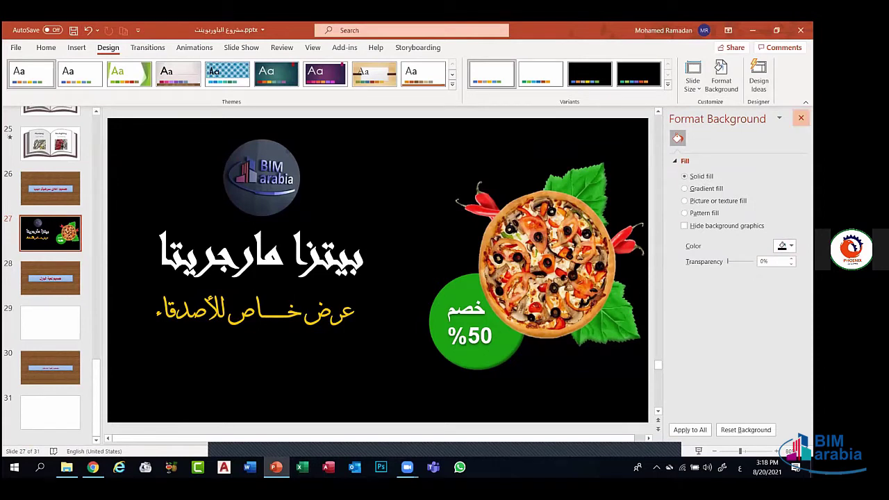
pyautogui.click(801, 117)
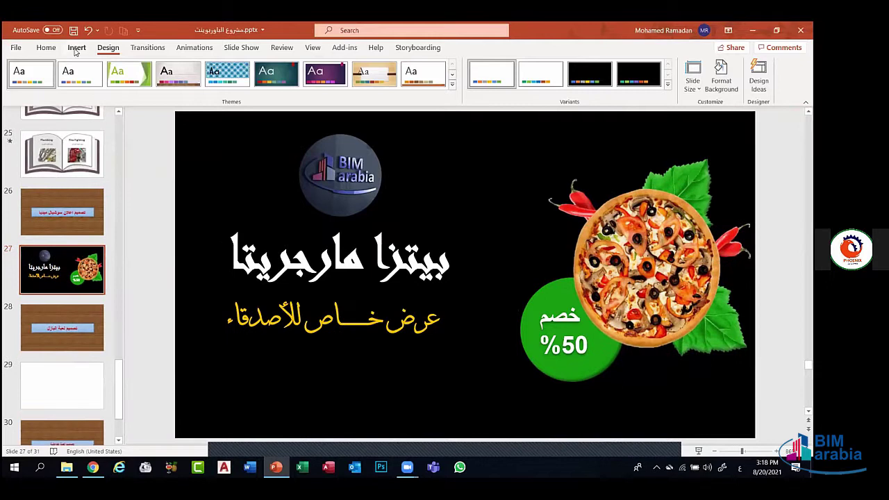
pyautogui.click(76, 48)
pyautogui.click(100, 77)
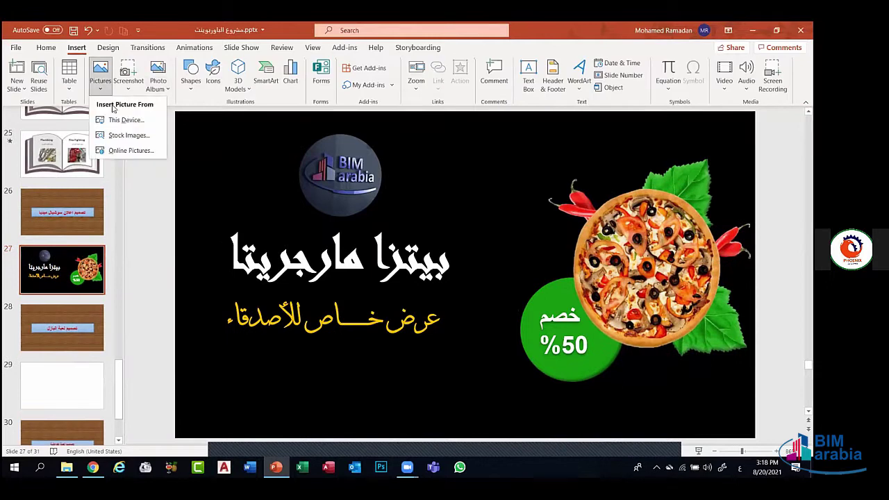
pyautogui.click(125, 119)
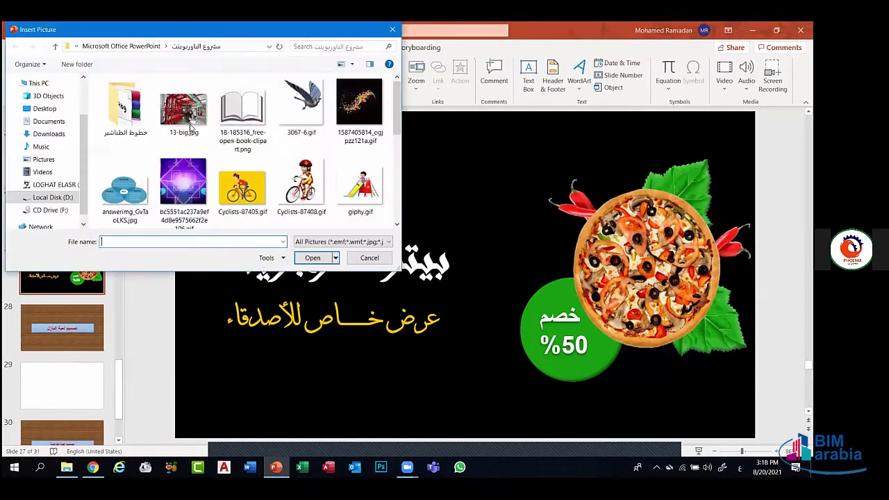
pyautogui.scroll(-5, 191, 139)
pyautogui.scroll(-1, 191, 139)
pyautogui.click(183, 111)
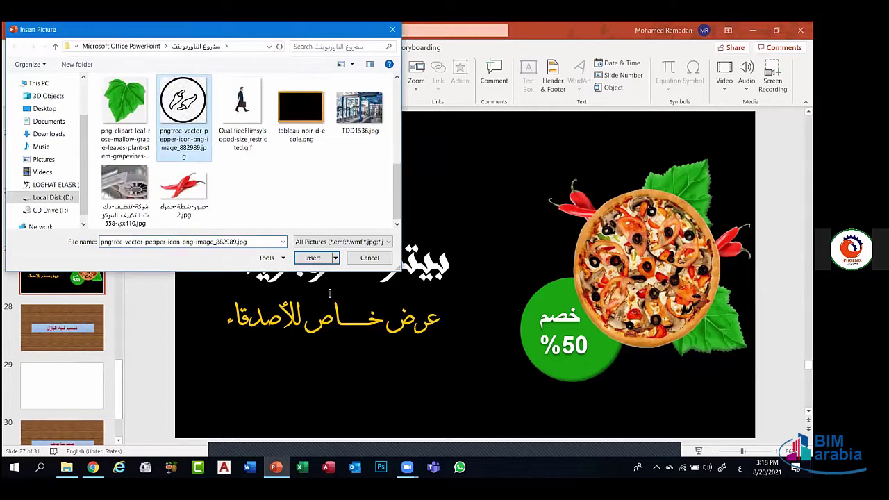
pyautogui.click(312, 258)
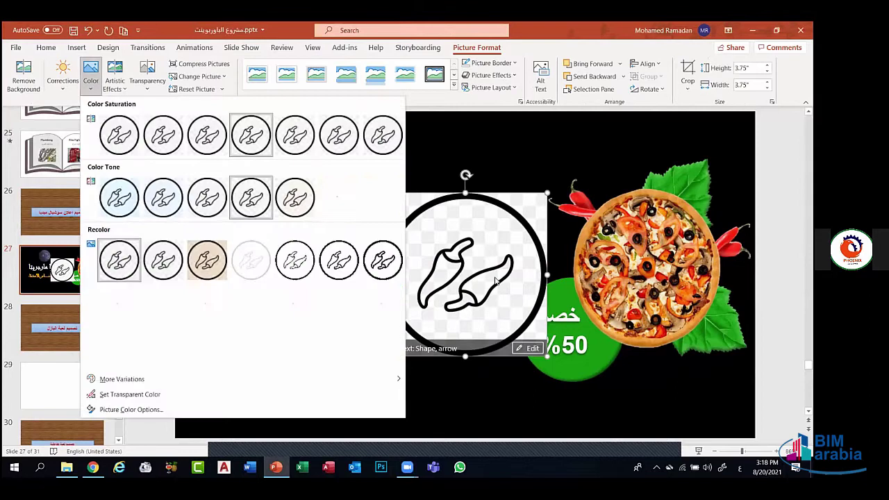
# Move the pepper icon slightly lower and try making its white background transparent
pyautogui.click(497, 250)
pyautogui.moveTo(430, 271); pyautogui.dragTo(427, 290)
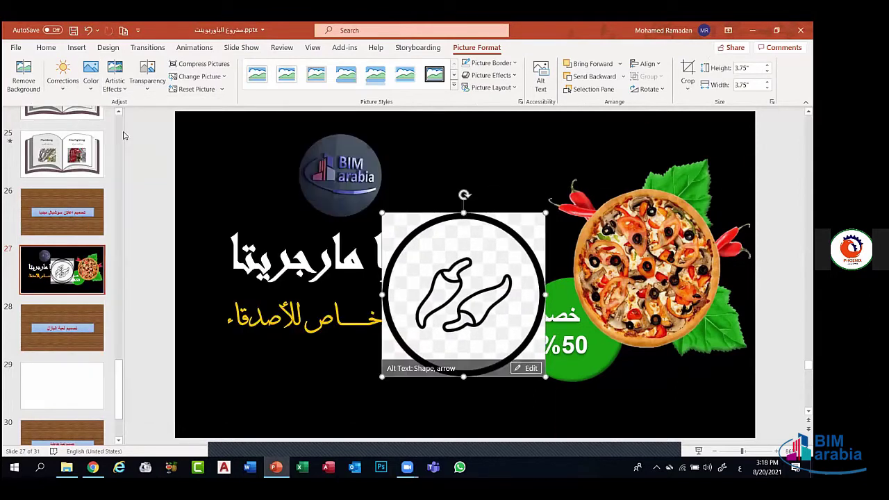
pyautogui.click(92, 84)
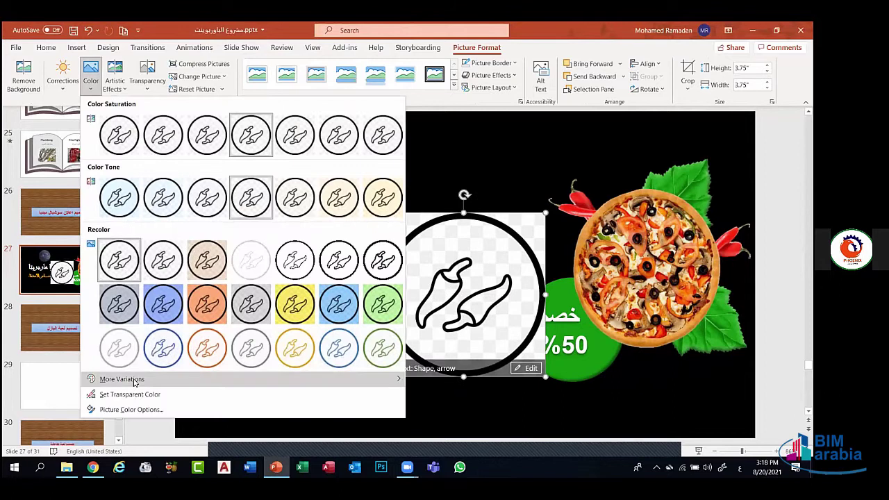
pyautogui.click(135, 394)
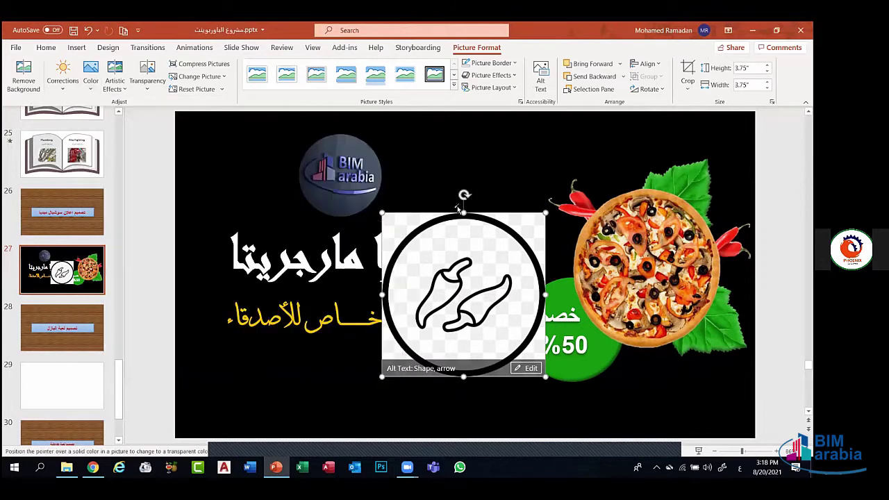
pyautogui.click(392, 229)
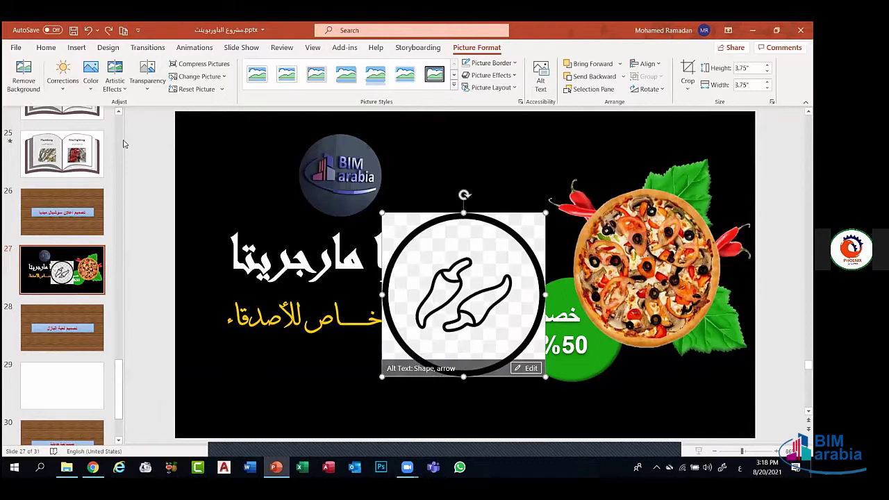
# Try Remove Background on the icon, exit it, and undo the last change on slide 27
pyautogui.click(24, 69)
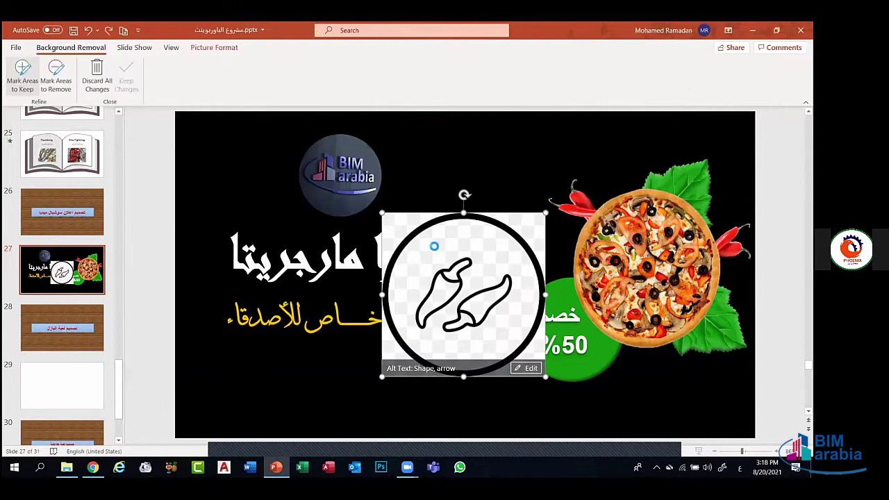
pyautogui.click(188, 250)
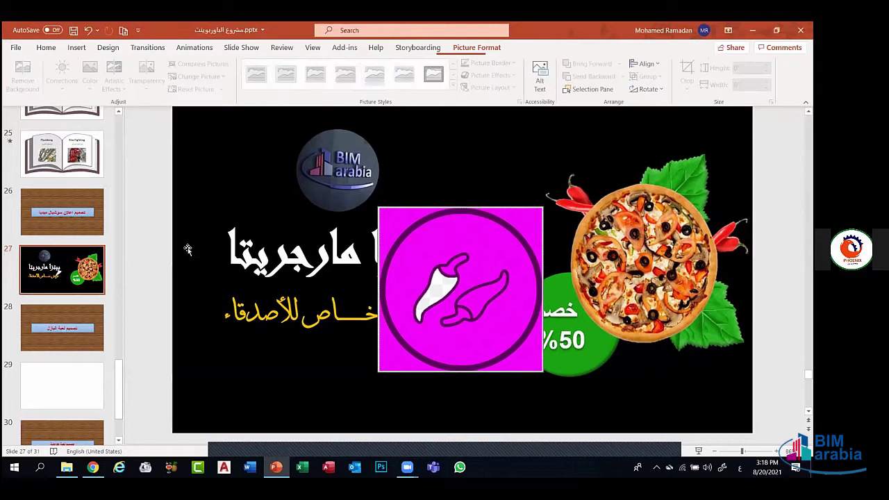
pyautogui.click(62, 328)
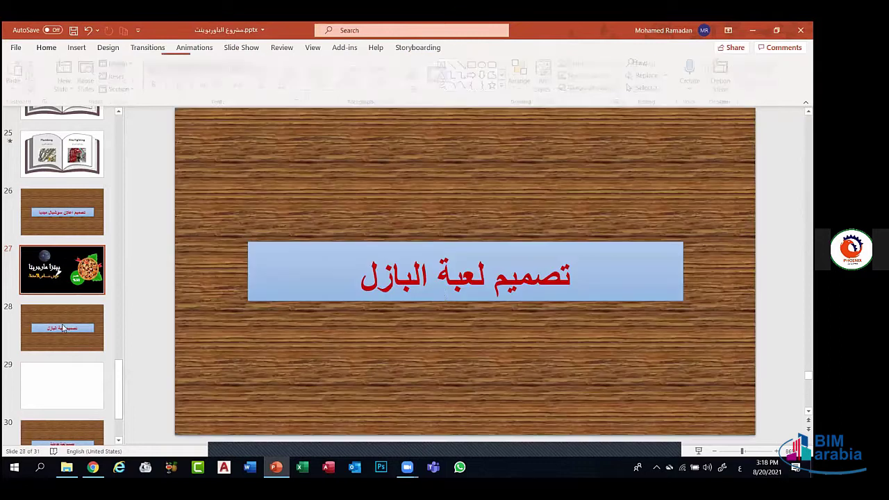
pyautogui.press('Up')
pyautogui.click(443, 297)
pyautogui.click(88, 29)
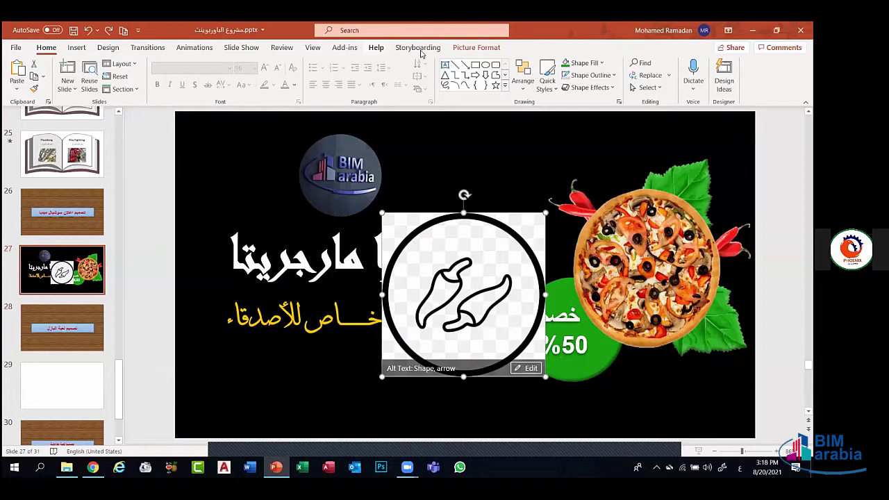
# Remove the chili picture's backdrop and circle, marking both white pepper shapes to keep
pyautogui.click(477, 48)
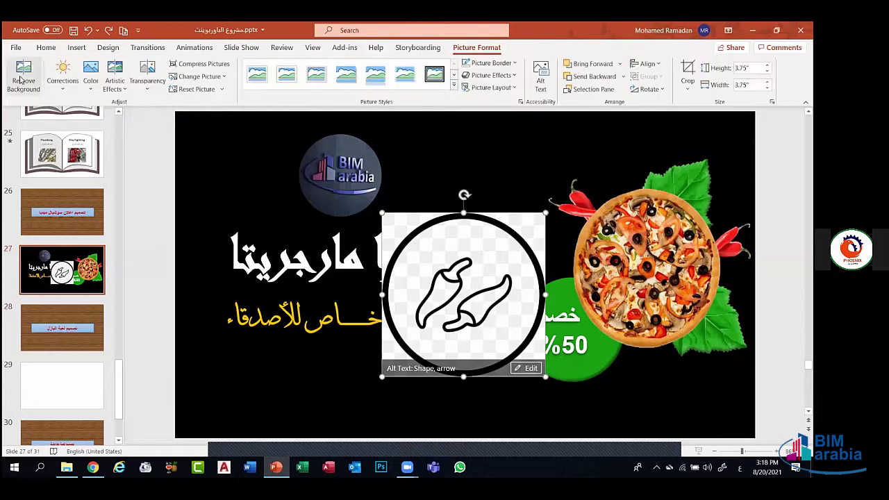
pyautogui.click(21, 73)
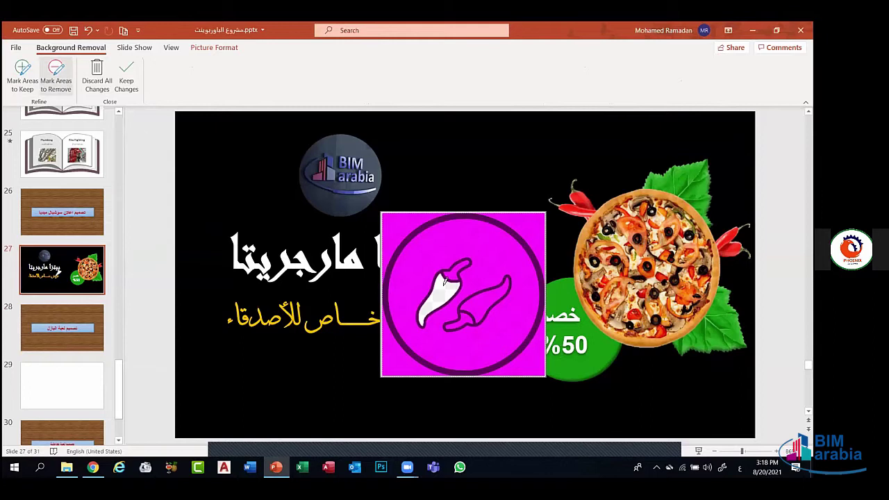
pyautogui.moveTo(444, 281); pyautogui.dragTo(430, 307)
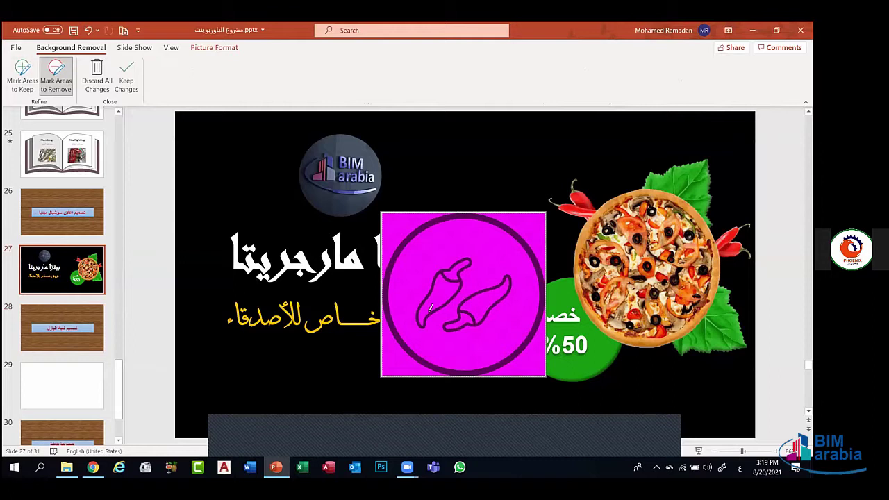
pyautogui.click(24, 75)
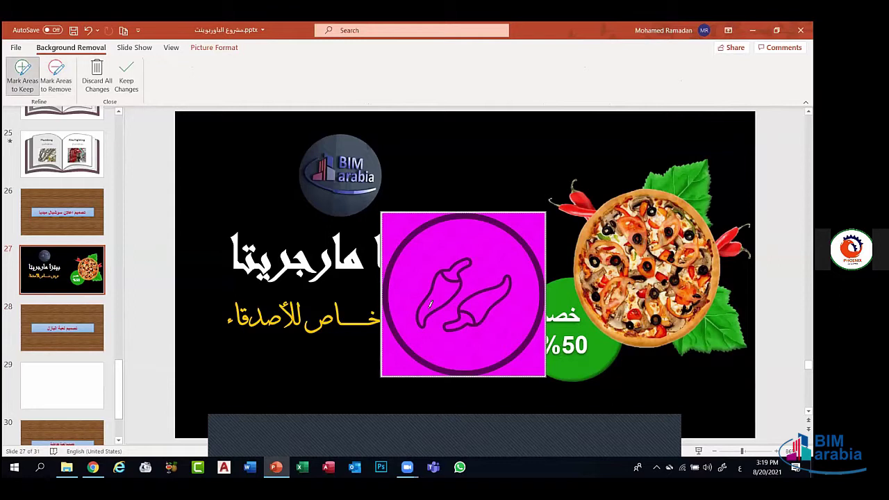
pyautogui.moveTo(420, 317)
pyautogui.mouseDown()
pyautogui.moveTo(432, 292)
pyautogui.moveTo(467, 263)
pyautogui.mouseUp()
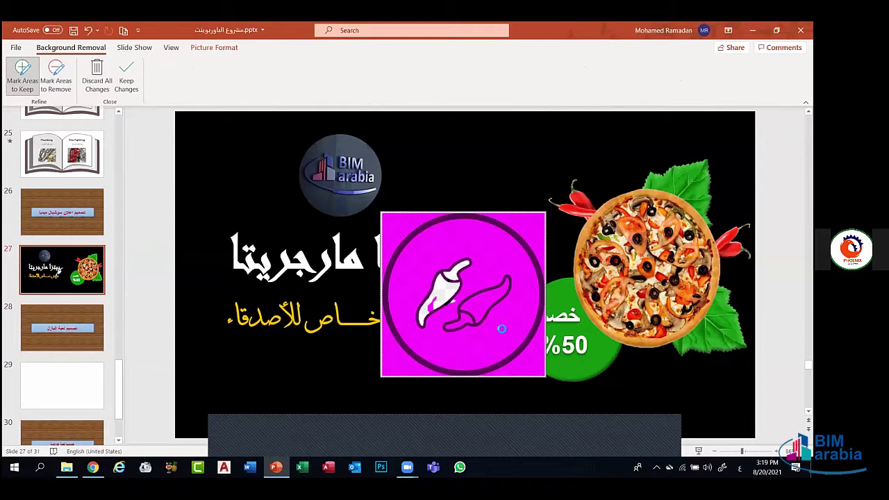
pyautogui.click(17, 74)
pyautogui.moveTo(483, 299); pyautogui.dragTo(509, 276)
pyautogui.moveTo(436, 298); pyautogui.dragTo(441, 293)
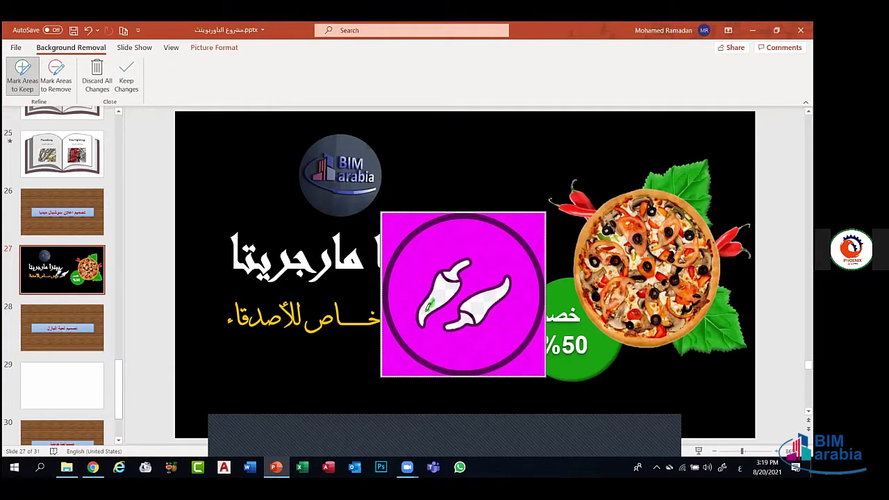
pyautogui.moveTo(430, 304); pyautogui.dragTo(433, 299)
pyautogui.moveTo(437, 294)
pyautogui.mouseDown()
pyautogui.moveTo(425, 299)
pyautogui.moveTo(433, 297)
pyautogui.mouseUp()
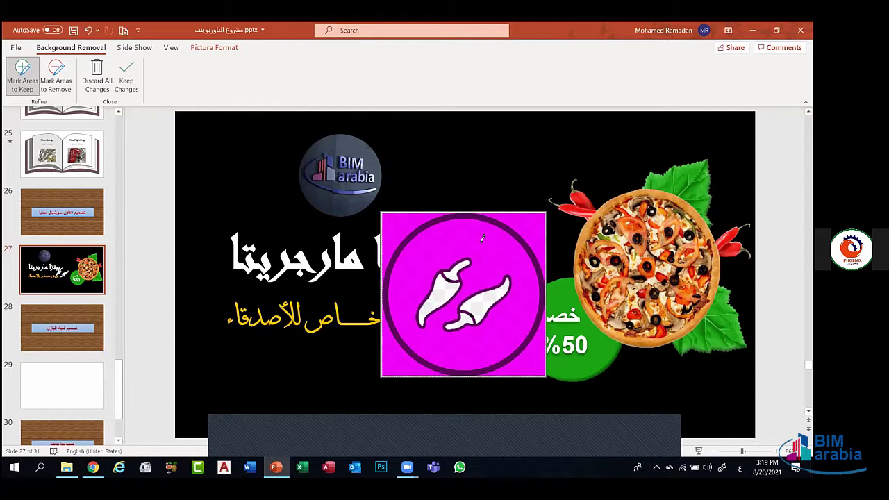
pyautogui.click(129, 81)
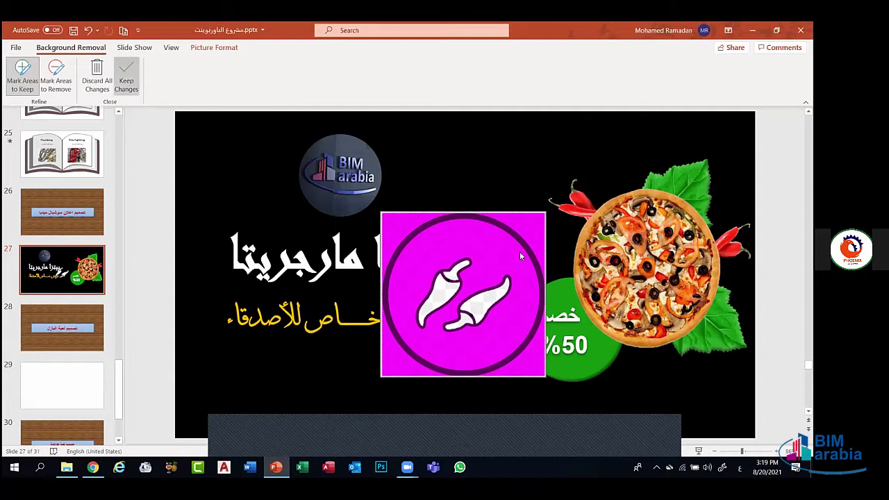
# Apply the Washout recolour to the pepper picture
pyautogui.click(582, 210)
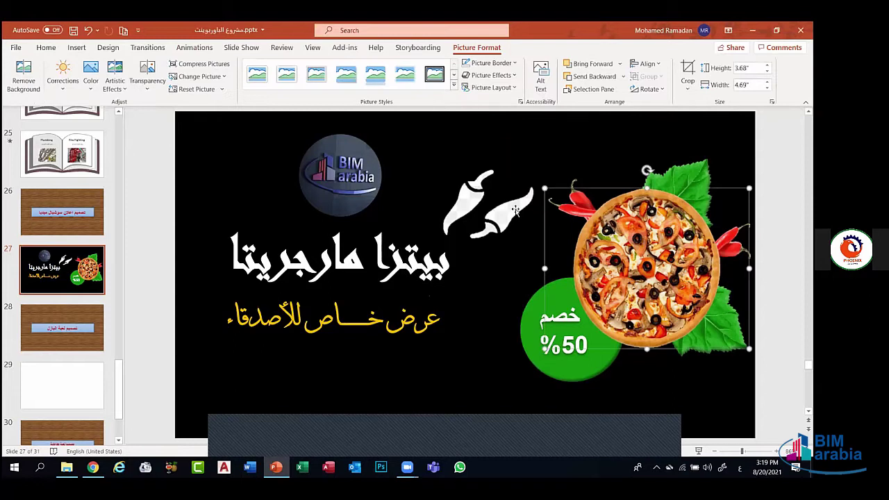
pyautogui.click(507, 212)
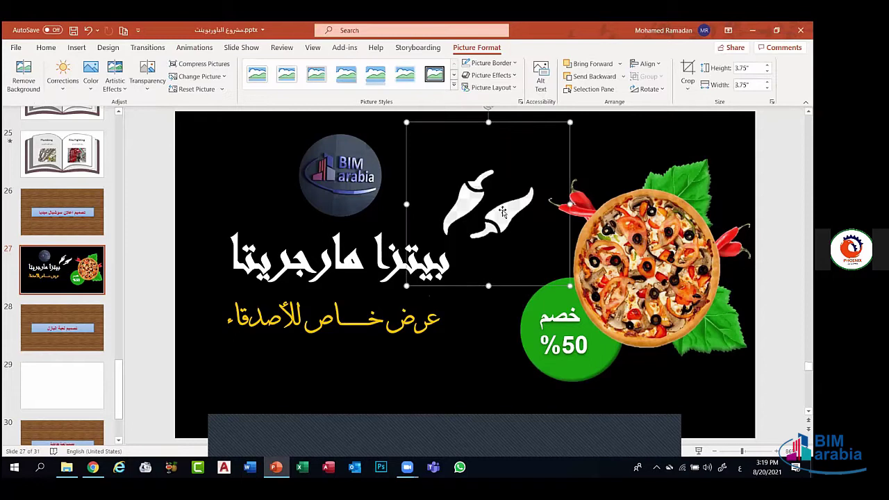
pyautogui.click(90, 73)
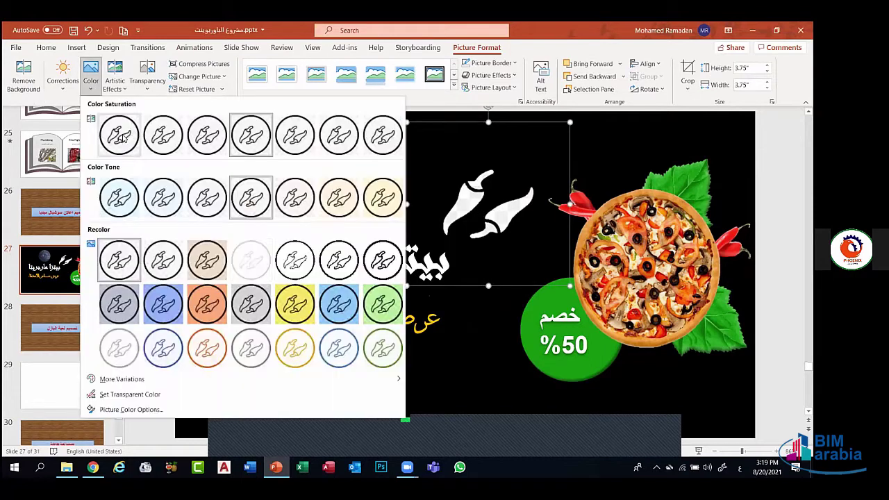
pyautogui.click(253, 265)
# Rotate the peppers about 75° onto the green circle, then delete them from the slide
pyautogui.moveTo(503, 216)
pyautogui.mouseDown()
pyautogui.moveTo(503, 319)
pyautogui.moveTo(636, 288)
pyautogui.moveTo(571, 223)
pyautogui.moveTo(493, 219)
pyautogui.mouseUp()
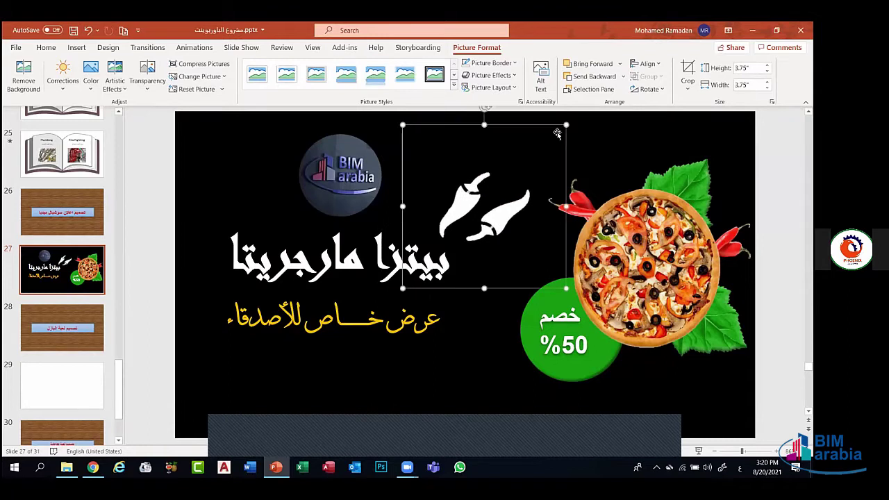
pyautogui.moveTo(487, 112); pyautogui.dragTo(580, 182)
pyautogui.moveTo(497, 234); pyautogui.dragTo(504, 308)
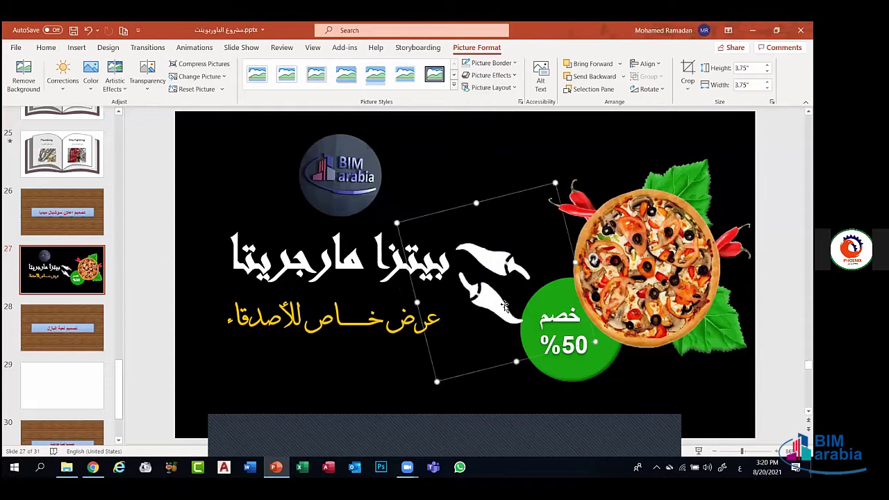
pyautogui.press('Delete')
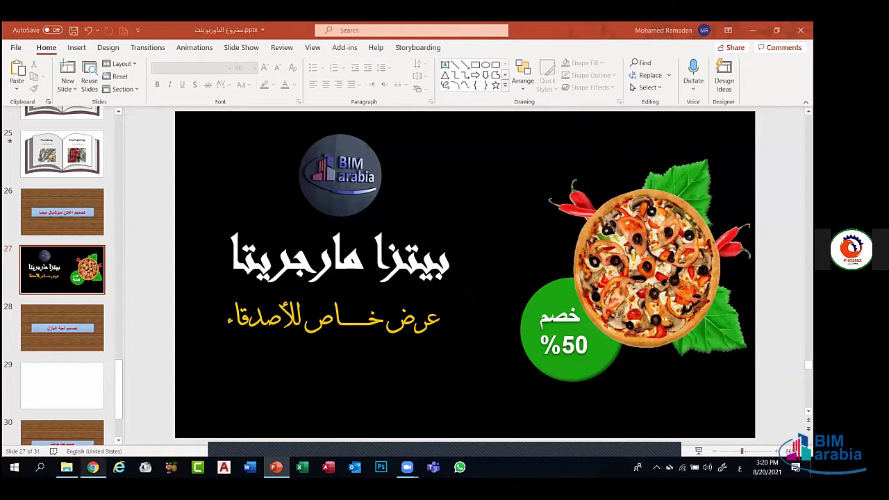
pyautogui.click(92, 467)
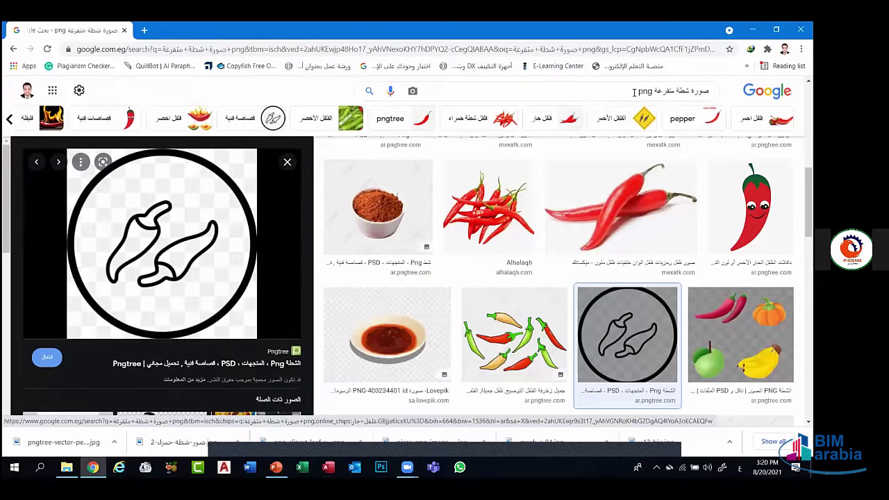
# Search Google Images for onion pictures with the query 'صورة بصل'
pyautogui.click(634, 93)
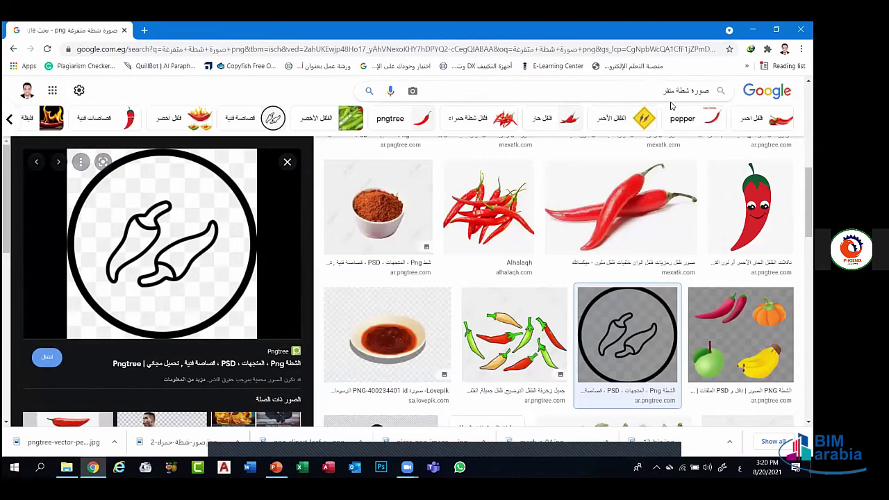
pyautogui.press('BackSpace')
pyautogui.press('BackSpace')
pyautogui.press('BackSpace')
pyautogui.press('BackSpace')
pyautogui.press('BackSpace')
pyautogui.press('BackSpace')
pyautogui.press('BackSpace')
pyautogui.press('BackSpace')
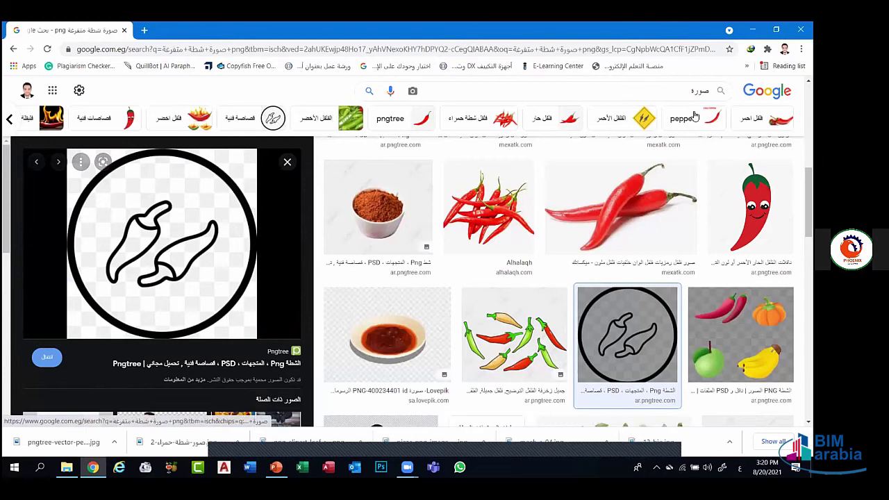
pyautogui.write('بصل')
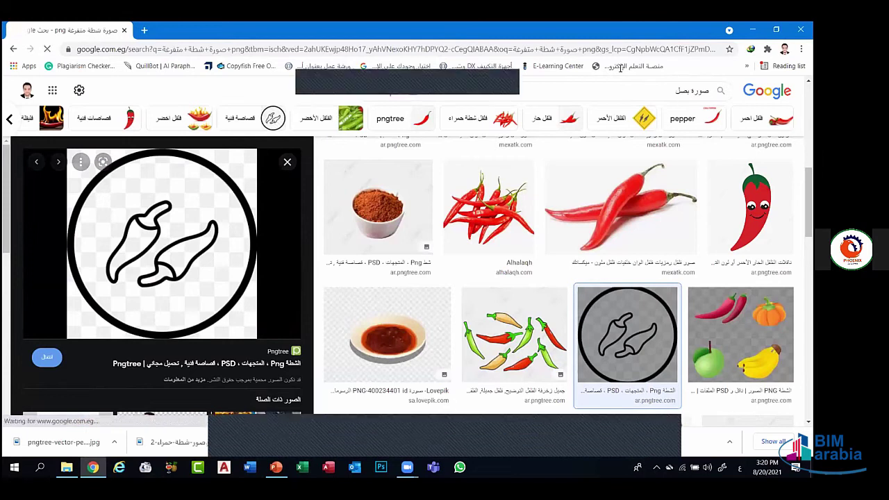
pyautogui.press('Return')
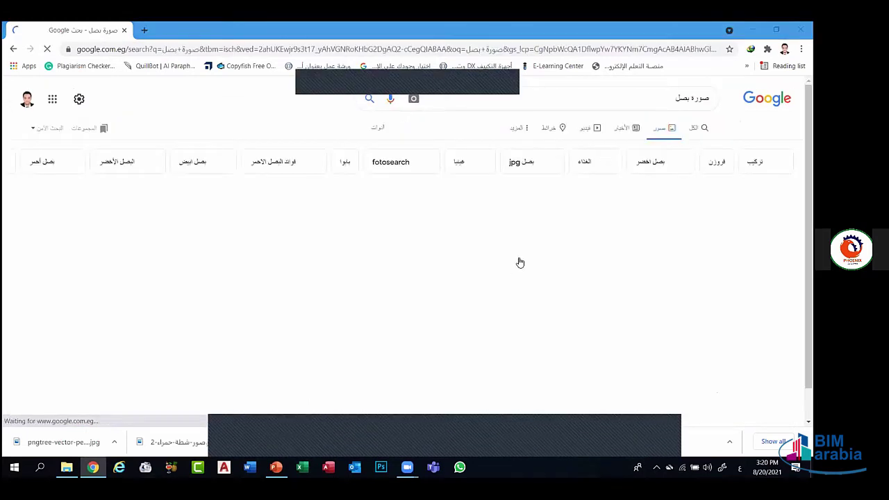
pyautogui.scroll(-3, 521, 276)
pyautogui.scroll(1, 168, 249)
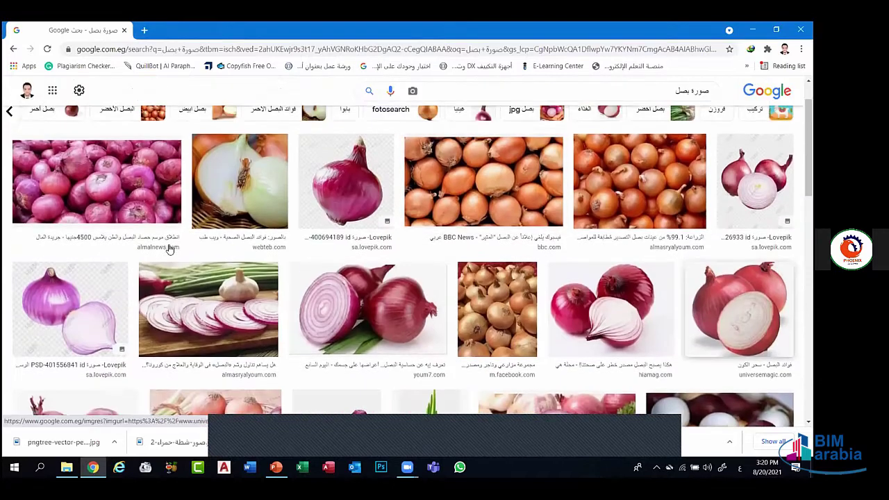
# Save the red onion photo from the results to the computer as a JPEG
pyautogui.click(246, 209)
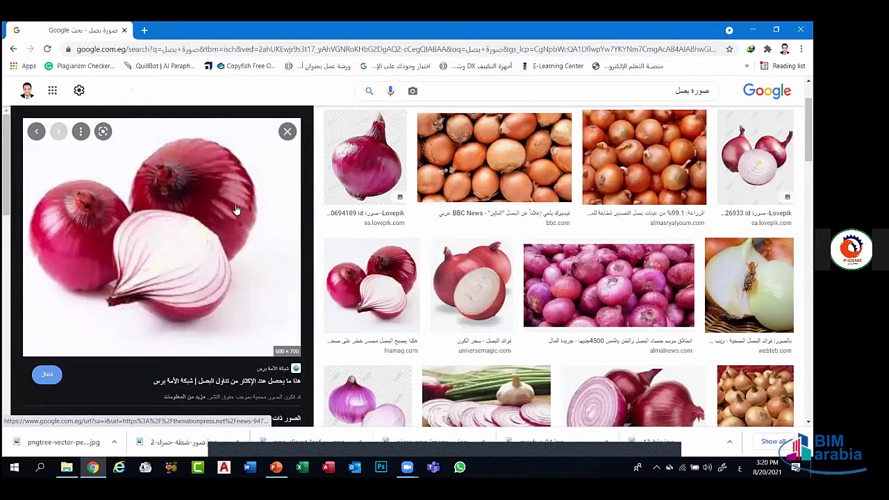
pyautogui.scroll(-3, 348, 274)
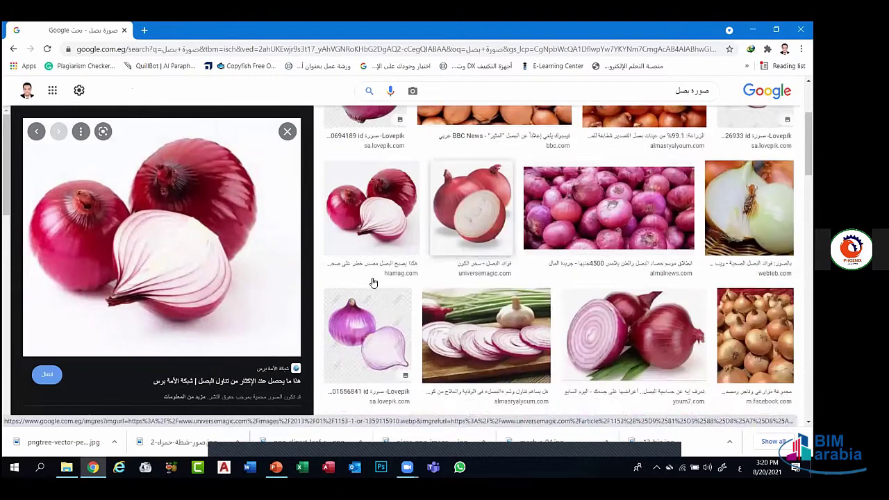
pyautogui.scroll(-10, 169, 319)
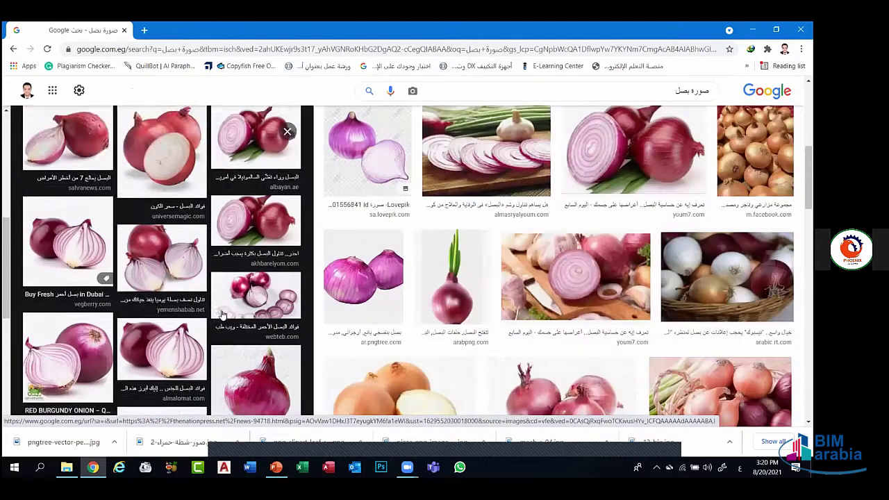
pyautogui.scroll(10, 211, 211)
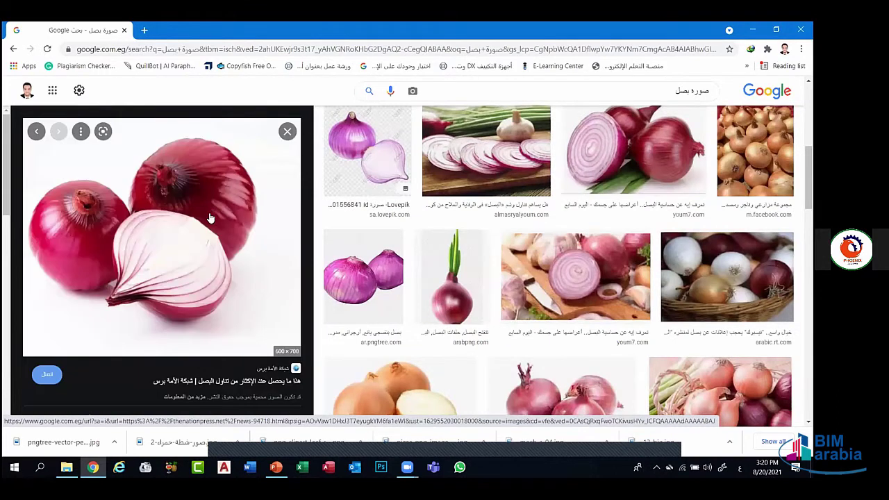
pyautogui.scroll(3, 507, 236)
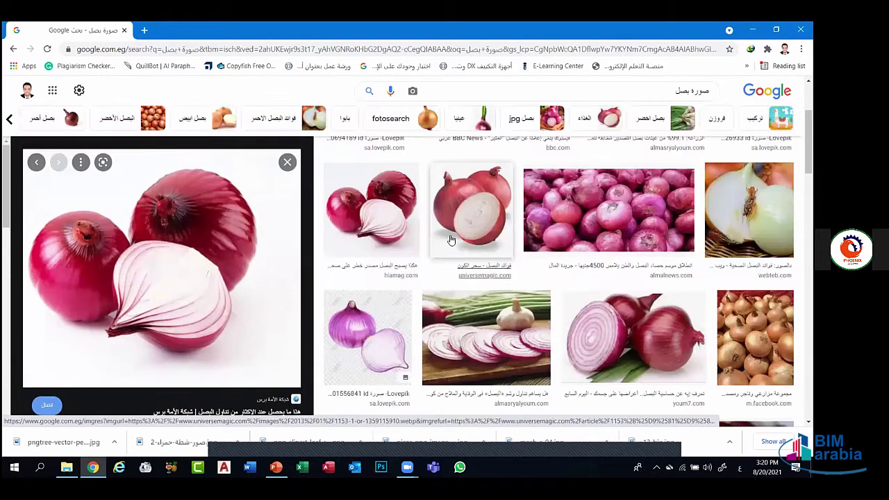
pyautogui.scroll(4, 450, 240)
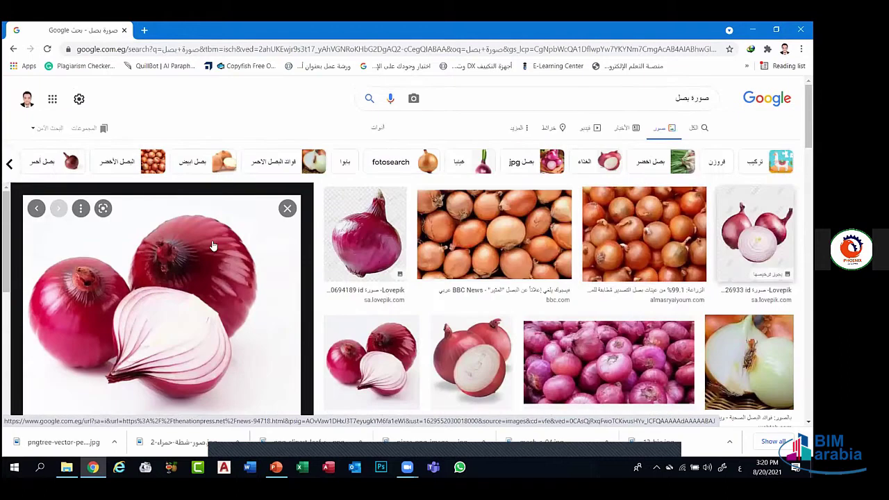
pyautogui.scroll(-2, 212, 240)
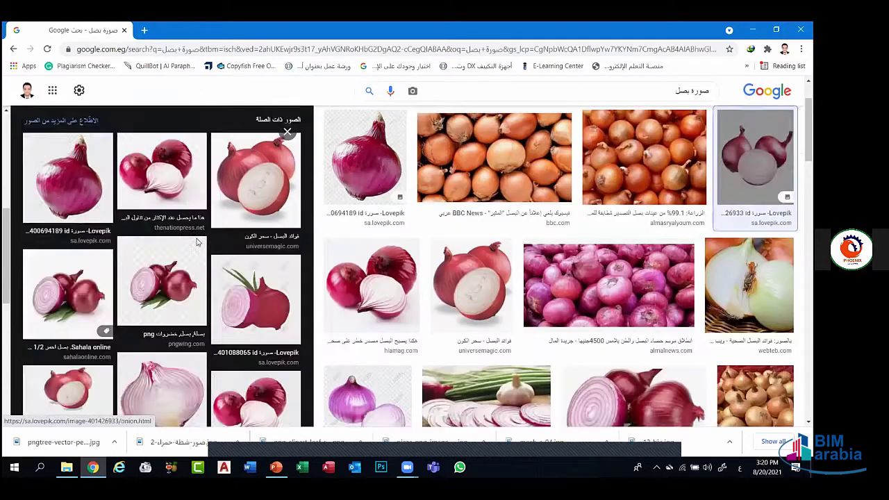
pyautogui.scroll(2, 196, 240)
pyautogui.rightClick(191, 203)
pyautogui.click(251, 313)
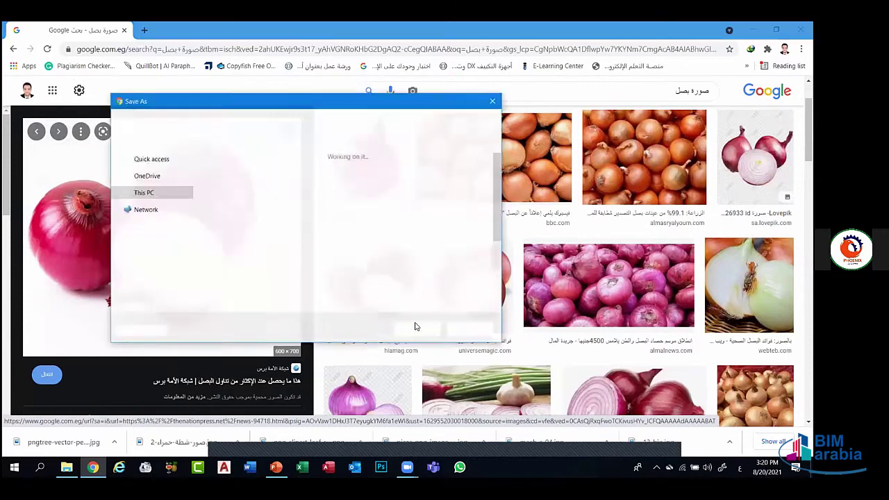
pyautogui.press('Return')
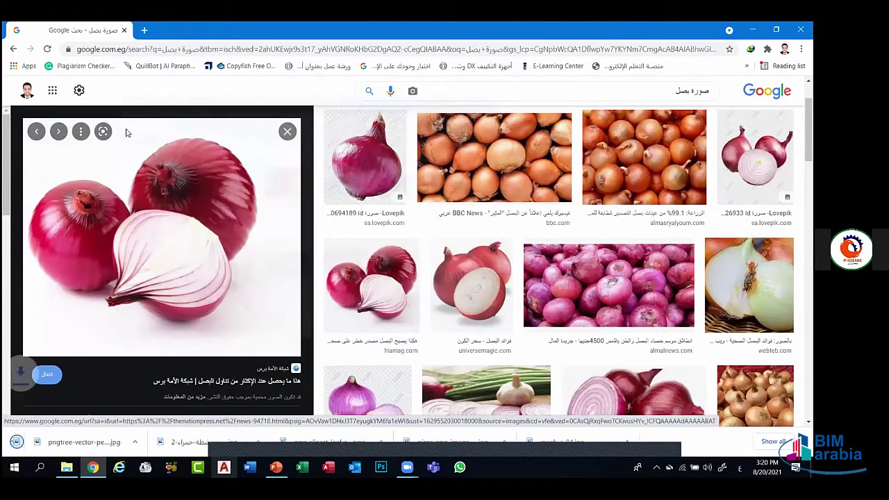
pyautogui.hotkey('alt', 'Tab')
# Insert the downloaded red onion photo from the computer onto slide 27
pyautogui.click(100, 73)
pyautogui.click(119, 118)
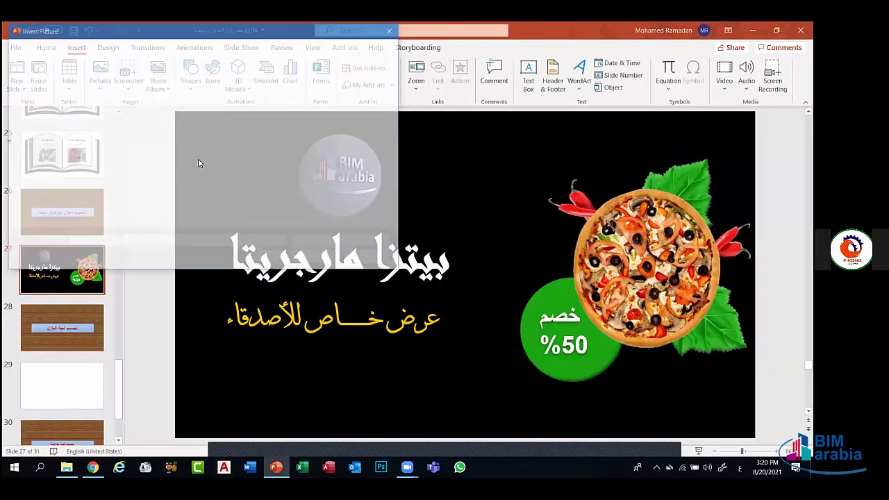
pyautogui.click(125, 184)
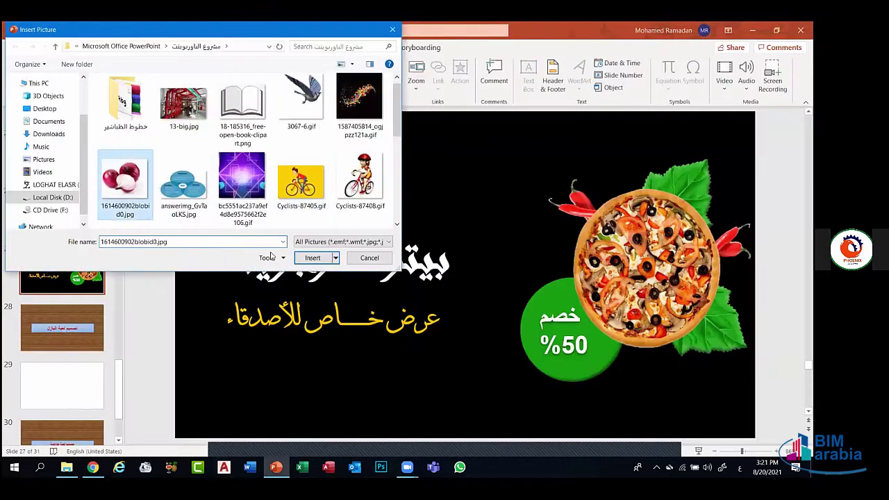
pyautogui.click(313, 258)
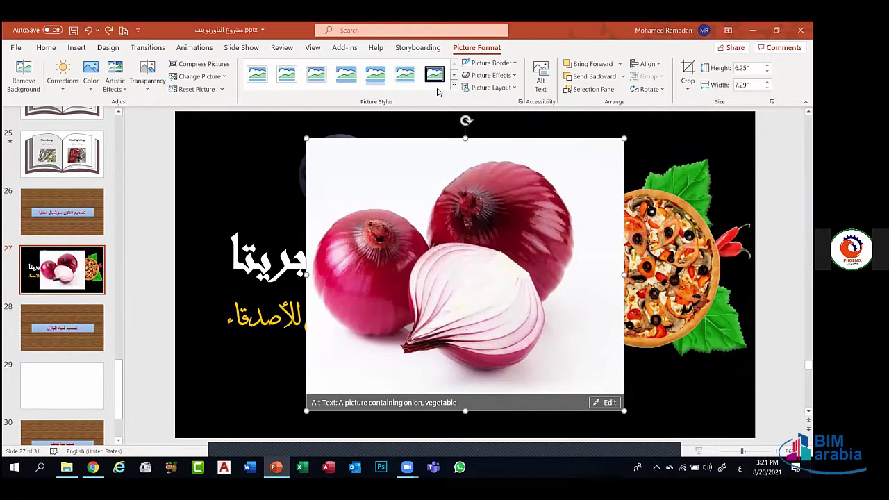
# Start background removal on the onion photo and mark the onions' edges to keep
pyautogui.click(22, 77)
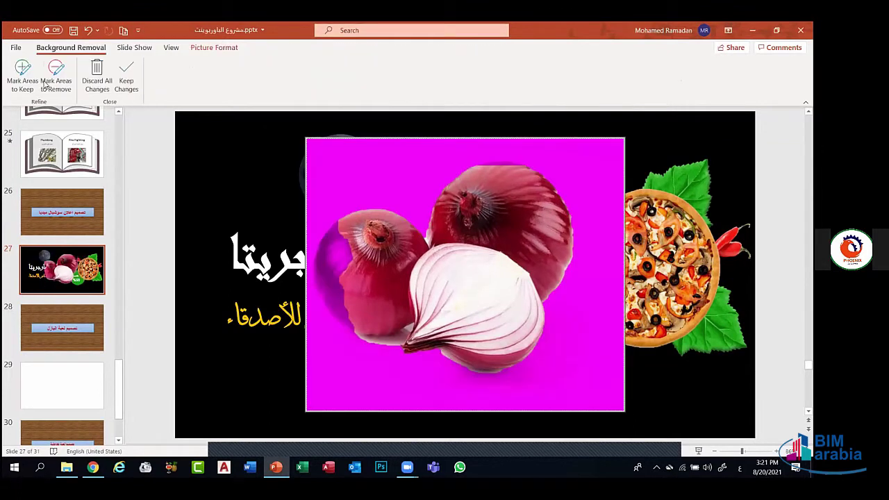
pyautogui.click(22, 76)
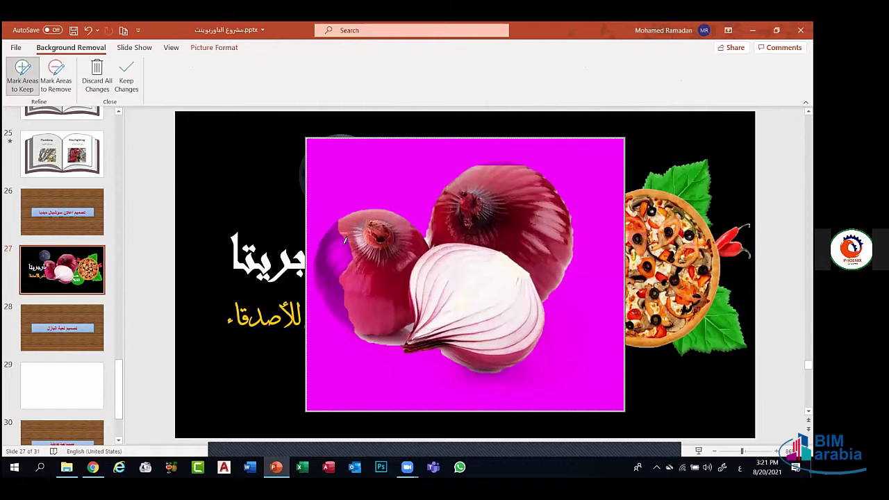
pyautogui.moveTo(342, 251); pyautogui.dragTo(337, 312)
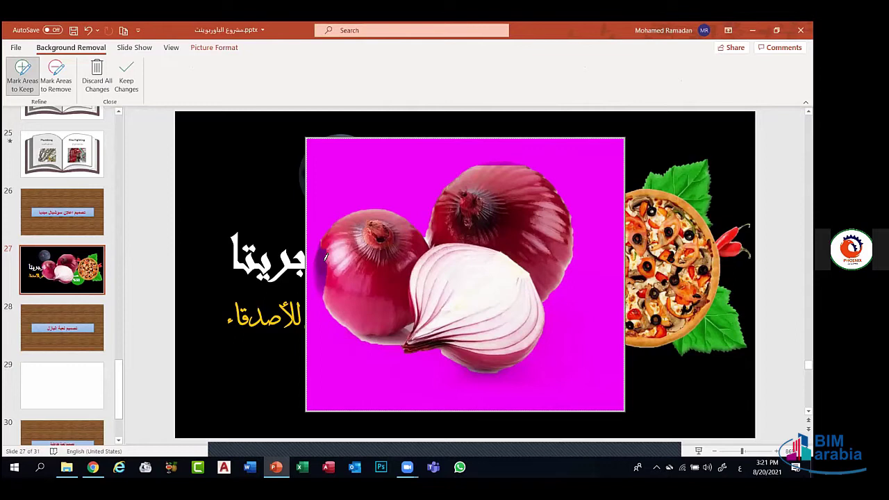
pyautogui.moveTo(325, 256); pyautogui.dragTo(323, 293)
pyautogui.moveTo(510, 159); pyautogui.dragTo(493, 159)
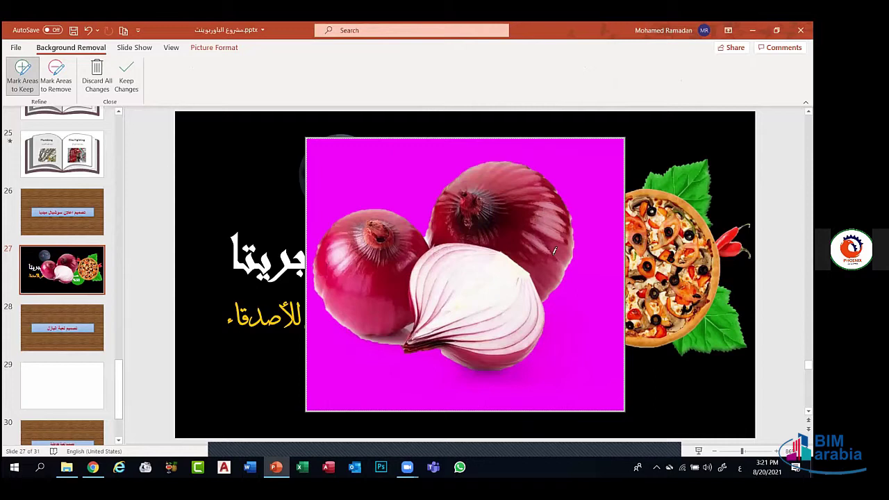
# Mark leftover areas below and beside the onions for removal, then keep the changes
pyautogui.click(57, 73)
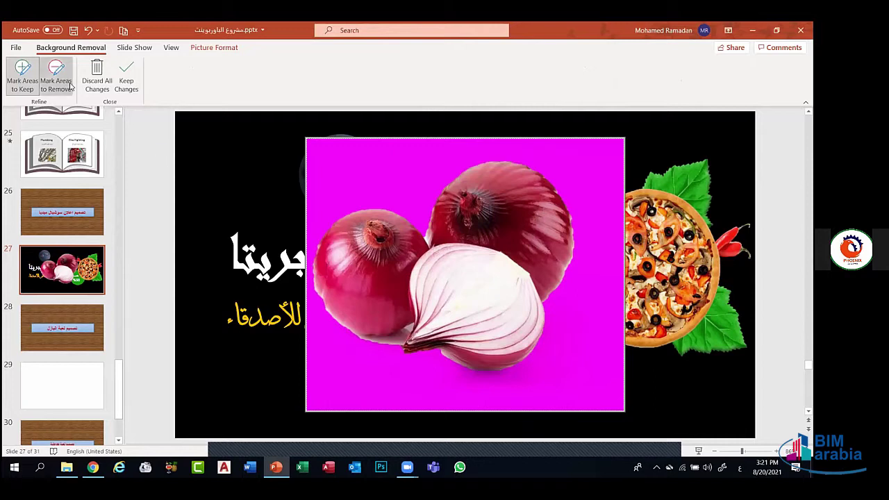
pyautogui.moveTo(383, 335); pyautogui.dragTo(446, 333)
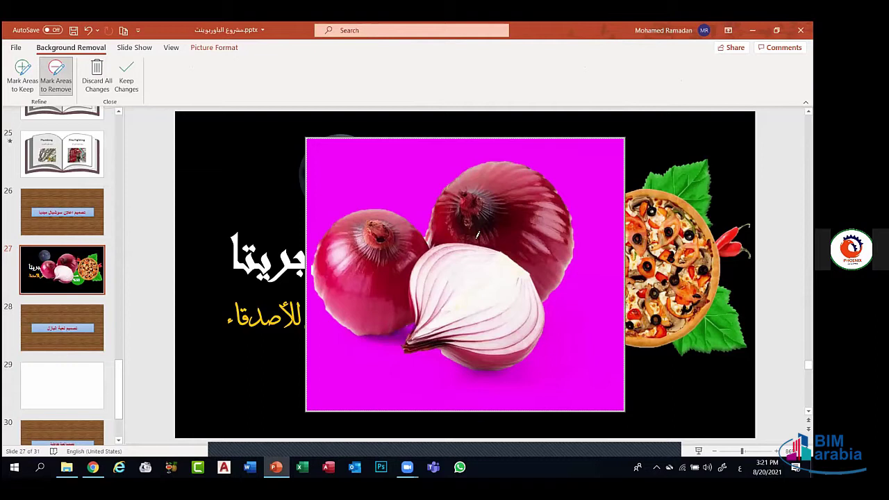
pyautogui.click(429, 237)
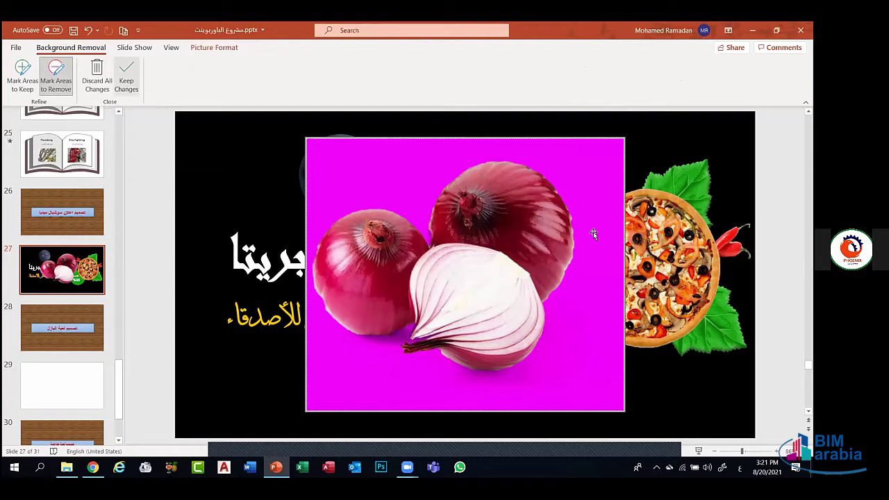
pyautogui.click(628, 231)
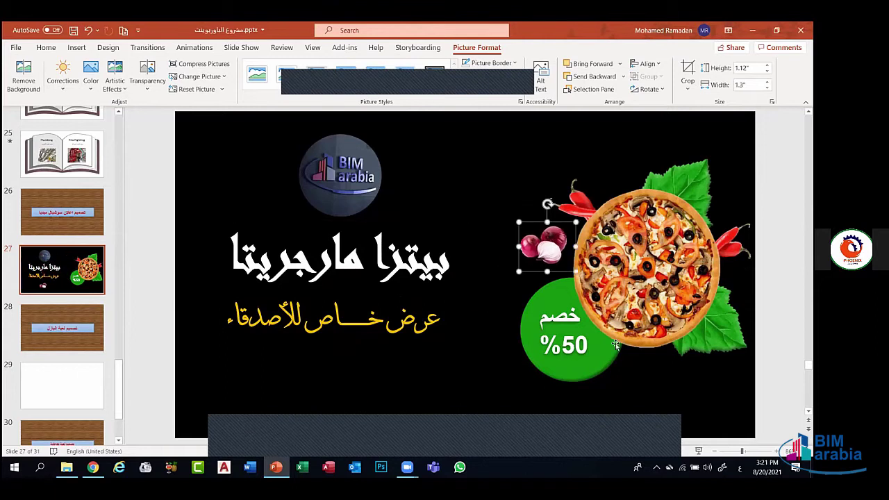
pyautogui.click(633, 365)
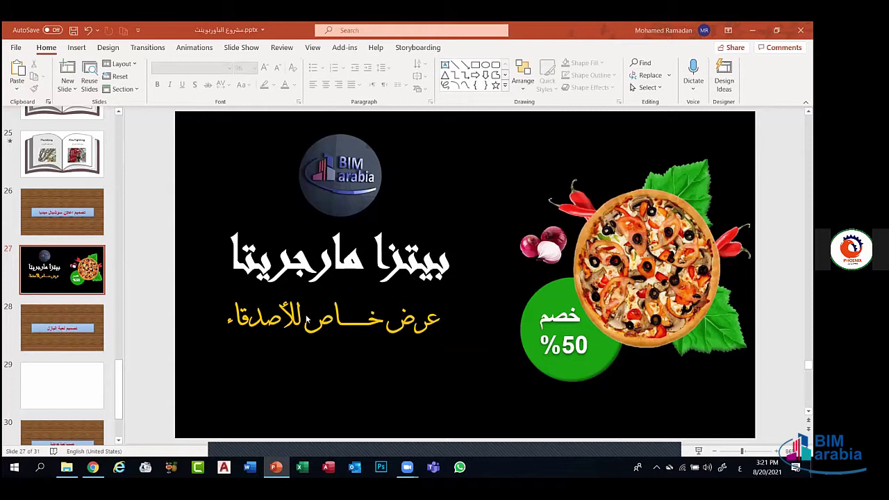
# Duplicate the yellow subtitle below it and retype the copy as 'أجود المكونات بأيدي خبراء'
pyautogui.click(353, 314)
pyautogui.click(358, 341)
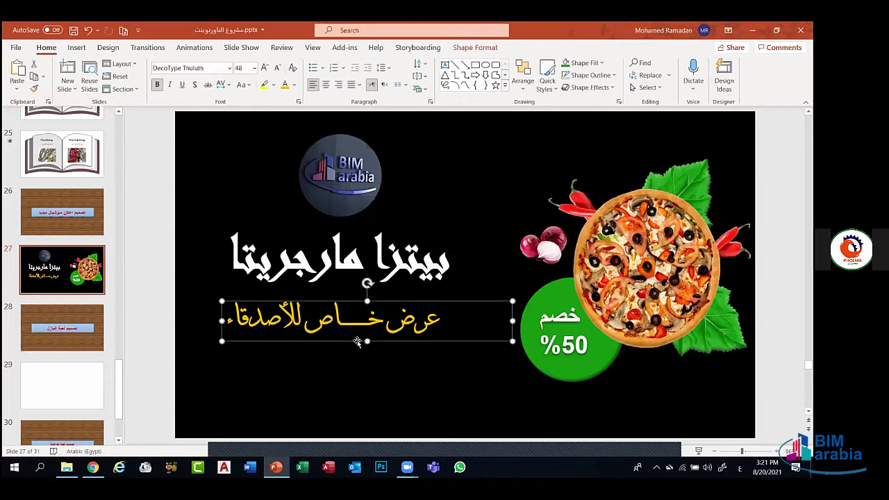
pyautogui.moveTo(357, 341); pyautogui.dragTo(400, 401)
pyautogui.doubleClick(394, 377)
pyautogui.hotkey('ctrl', 'a')
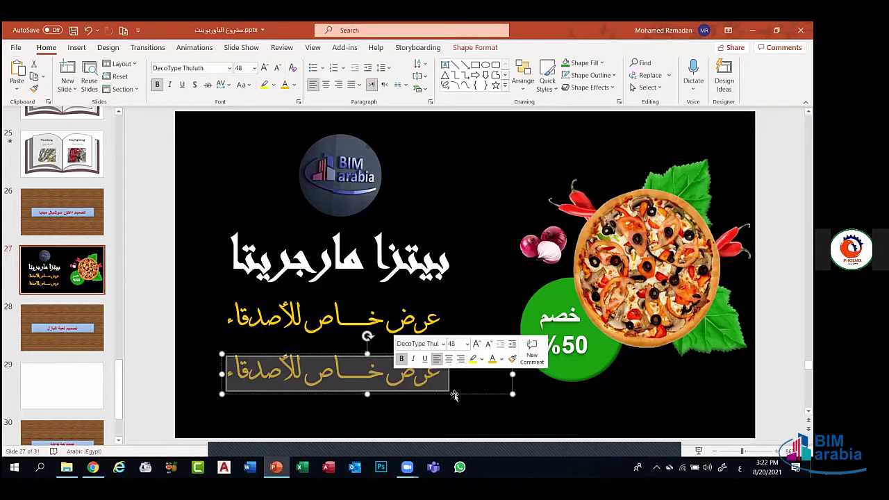
pyautogui.write('أجو')
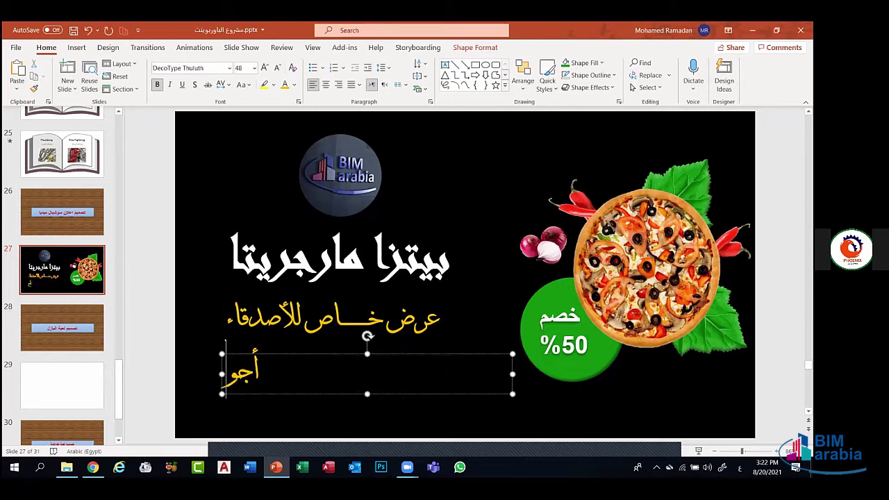
pyautogui.write('د الملك')
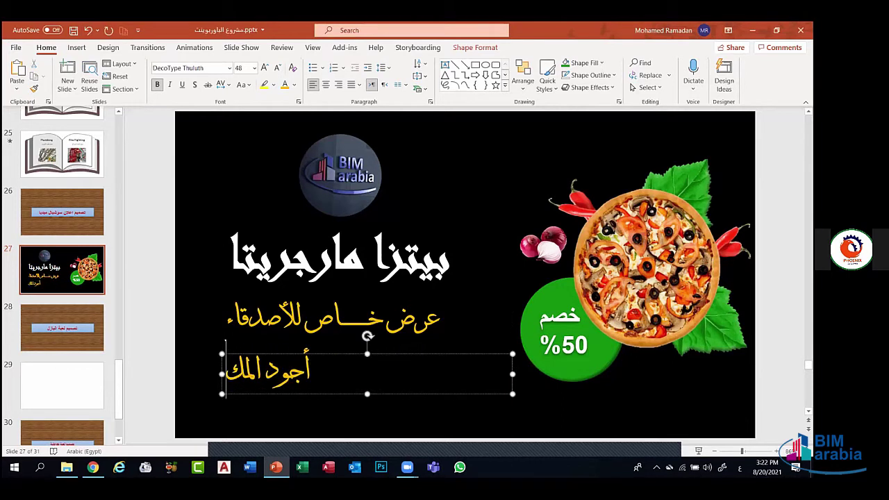
pyautogui.write('ونات')
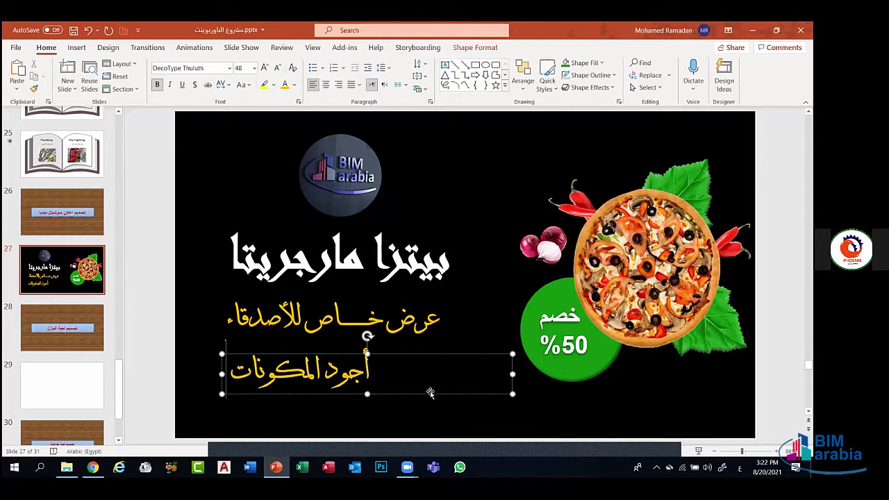
pyautogui.write(' بأيدي')
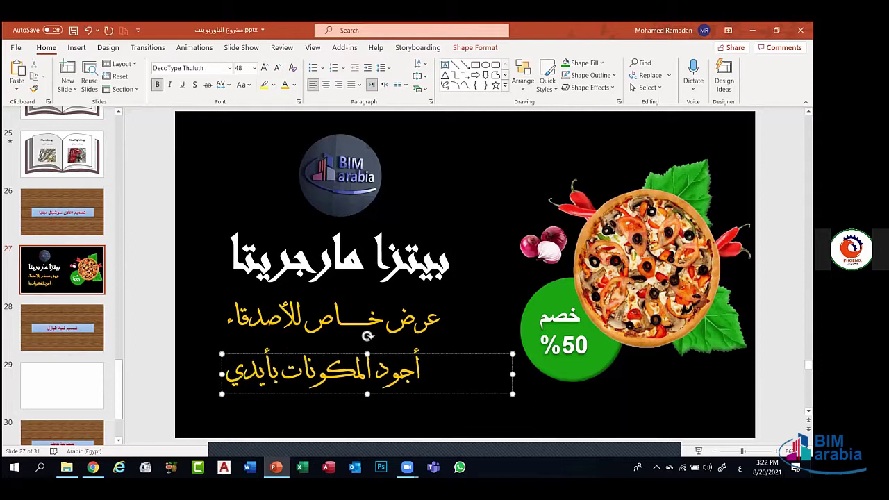
pyautogui.press('BackSpace')
pyautogui.press('BackSpace')
pyautogui.press('BackSpace')
pyautogui.press('BackSpace')
pyautogui.press('BackSpace')
pyautogui.press('BackSpace')
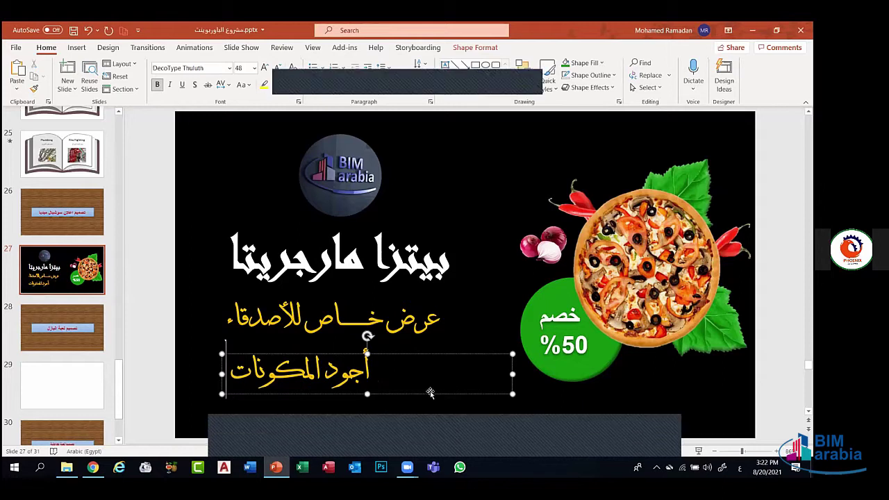
pyautogui.write('ب')
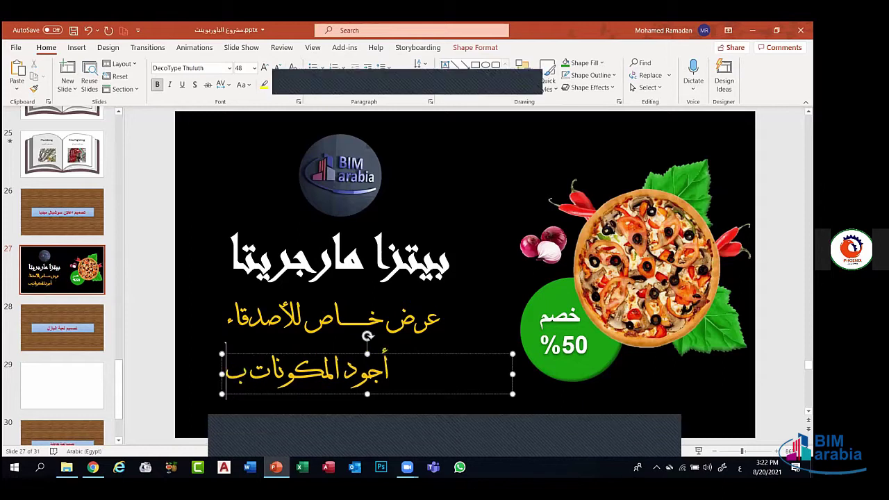
pyautogui.write('أيدي')
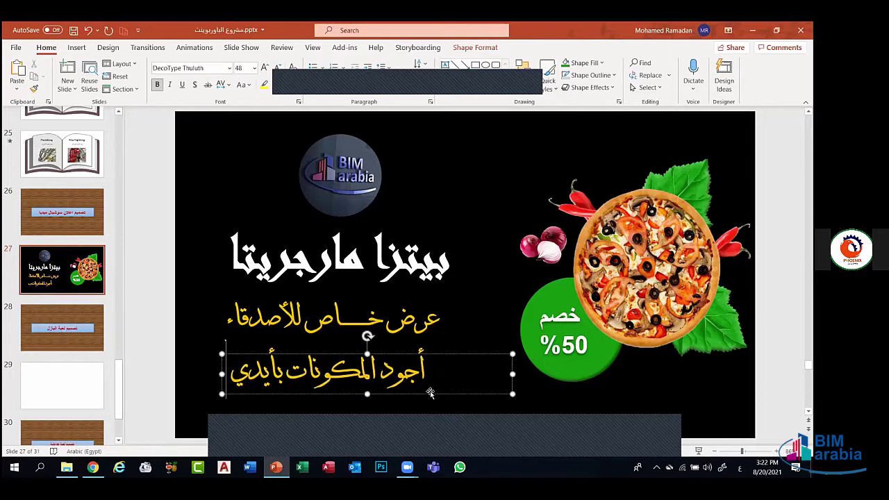
pyautogui.write(' خبراء')
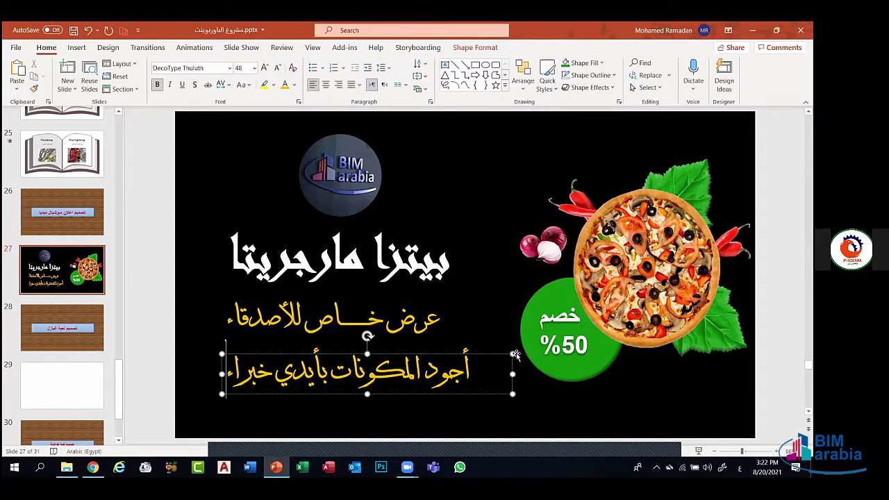
# Make the new subtitle text 32 pt and white
pyautogui.tripleClick(459, 367)
pyautogui.click(276, 67)
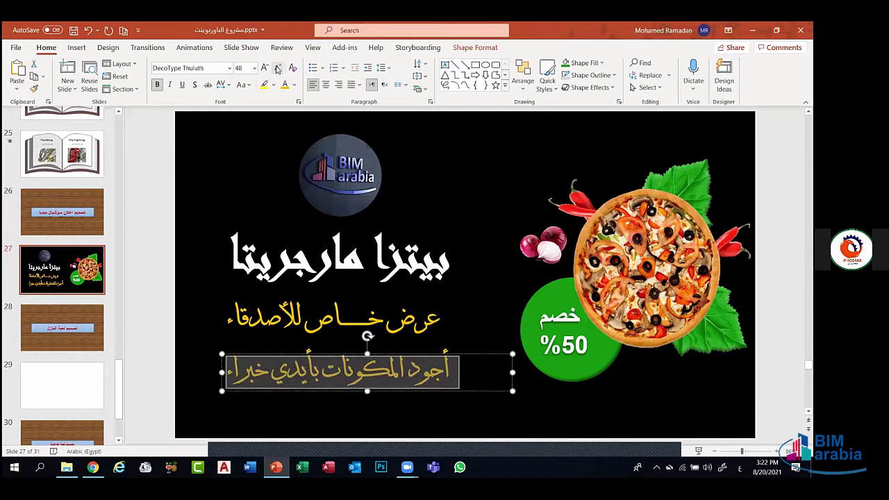
pyautogui.click(276, 67)
pyautogui.click(276, 67)
pyautogui.click(276, 67)
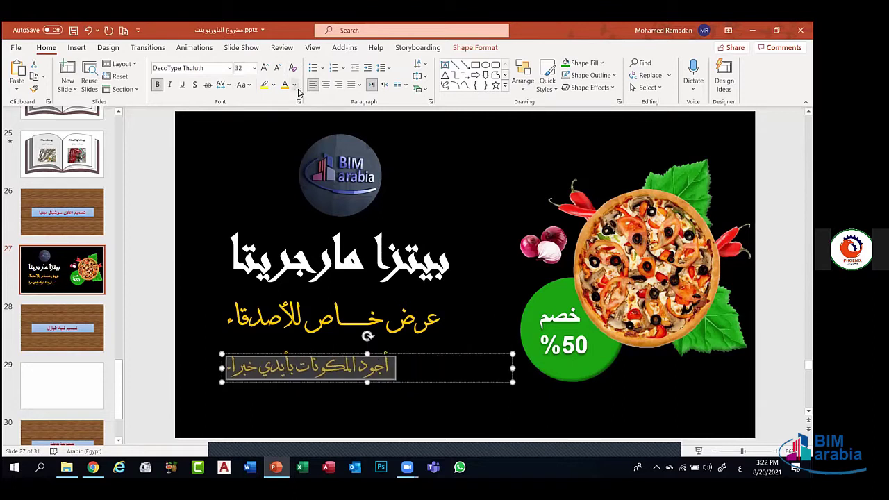
pyautogui.click(295, 85)
pyautogui.click(290, 113)
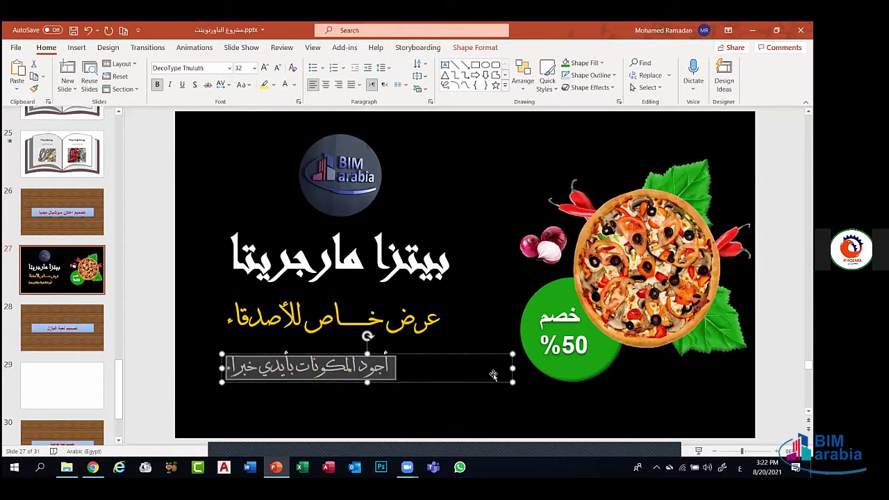
# Widen and centre the new subtitle, shifting it left under the yellow line
pyautogui.moveTo(512, 368); pyautogui.dragTo(573, 365)
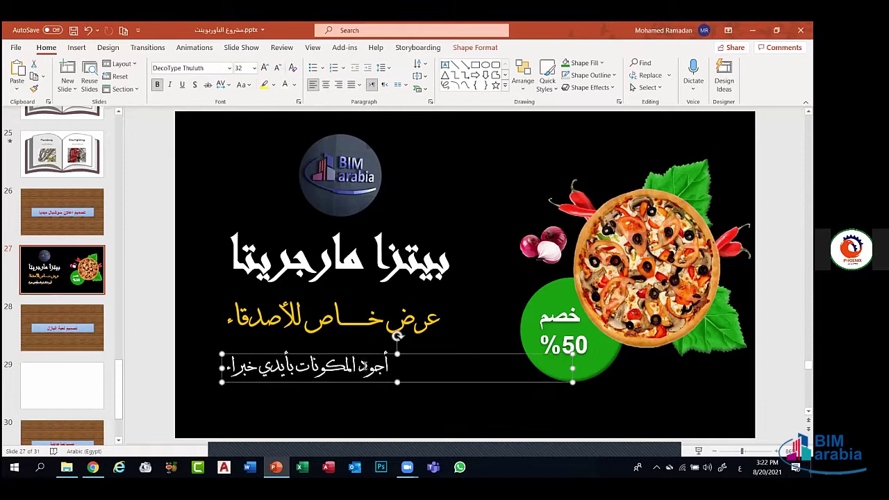
pyautogui.click(367, 367)
pyautogui.click(325, 85)
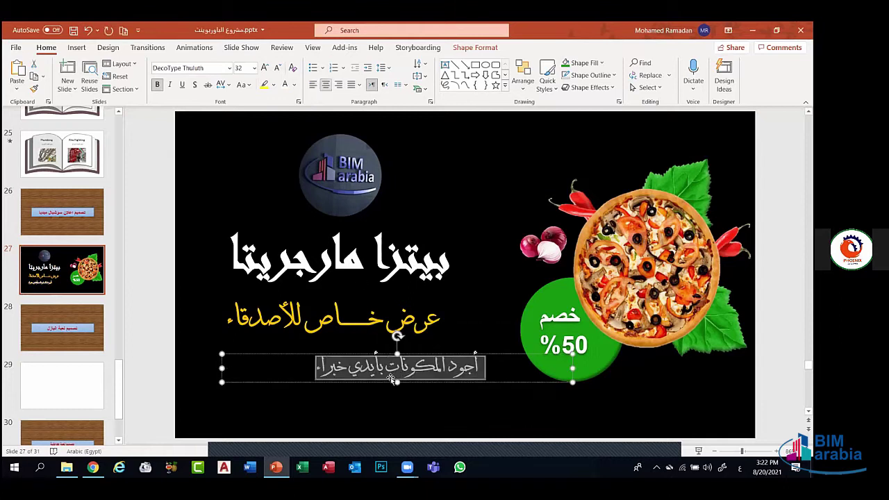
pyautogui.click(369, 379)
pyautogui.moveTo(343, 376); pyautogui.dragTo(305, 380)
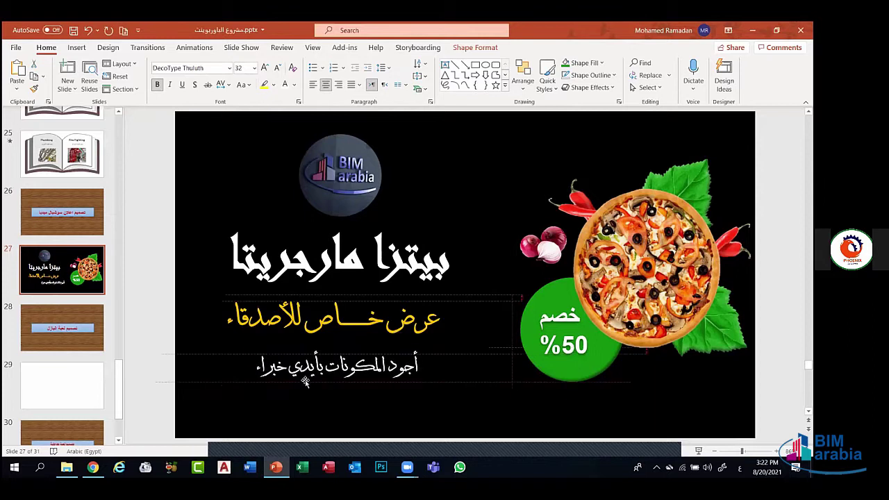
pyautogui.click(488, 184)
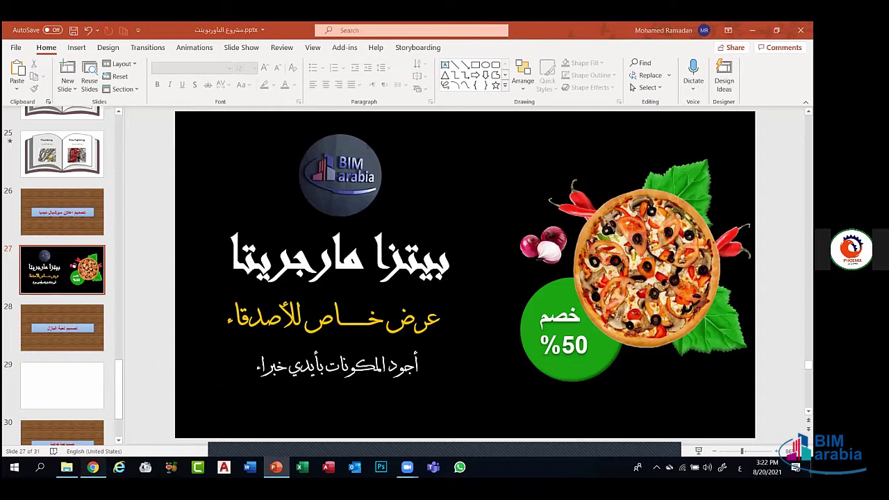
pyautogui.click(93, 466)
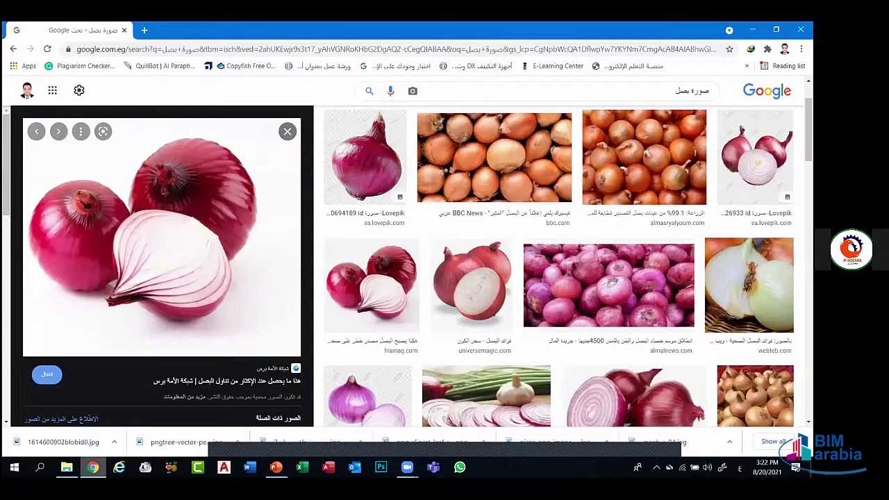
# Replace the search with 'face' and run the 'facebook icons png' suggestion
pyautogui.tripleClick(692, 91)
pyautogui.write('face')
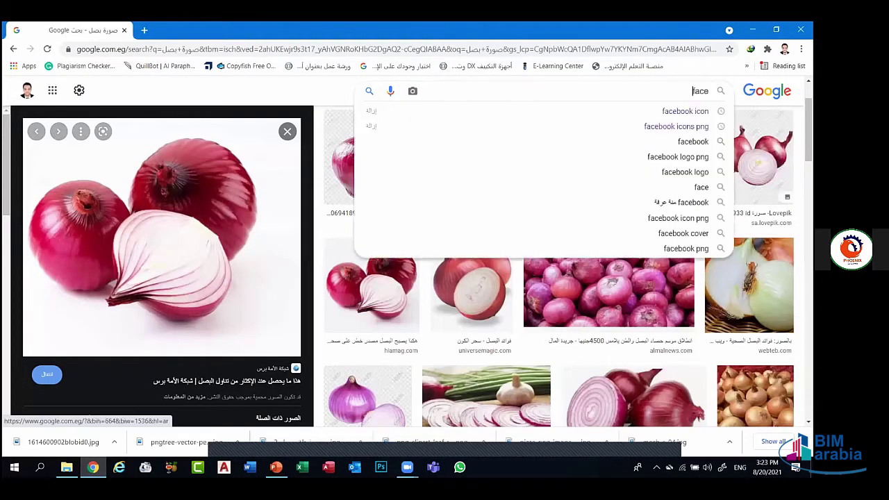
pyautogui.click(675, 127)
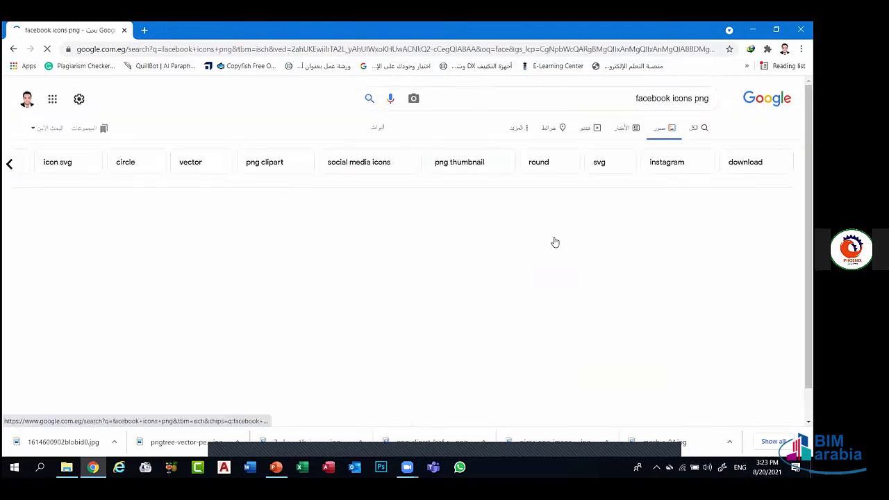
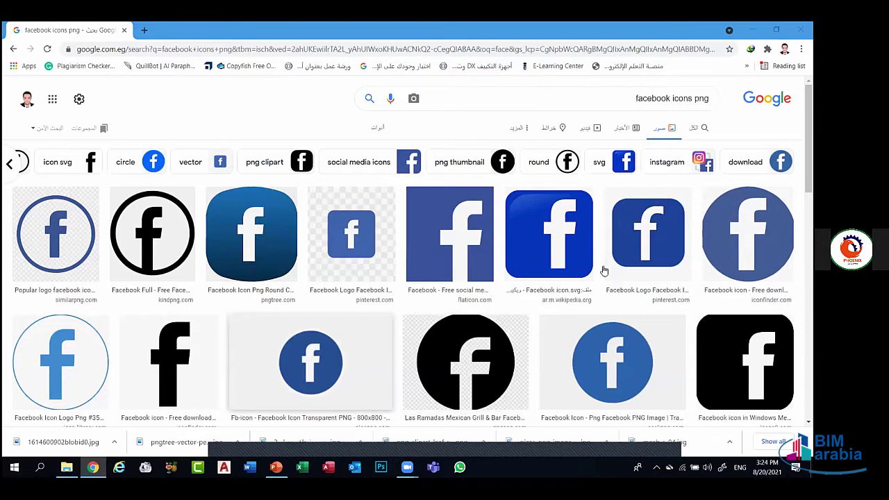
# Browse the Facebook icon results and preview the kindpng black circular Facebook icon
pyautogui.scroll(-2, 604, 272)
pyautogui.scroll(-1, 658, 282)
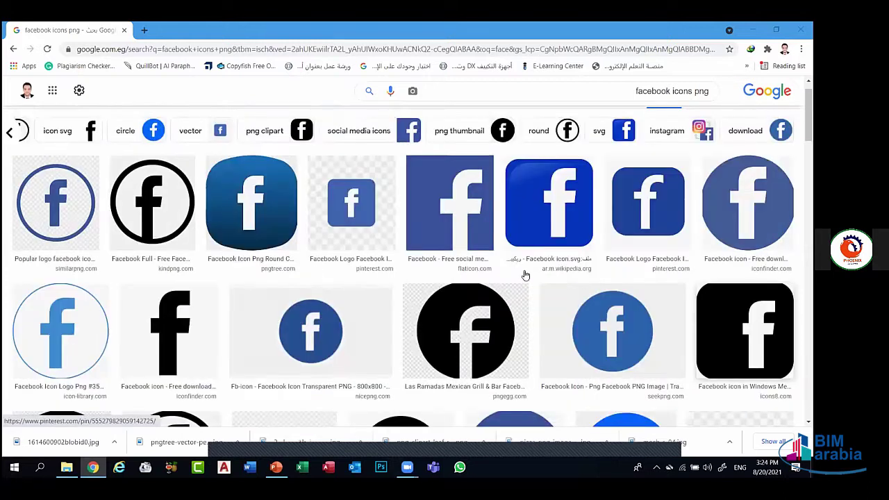
pyautogui.scroll(-3, 706, 268)
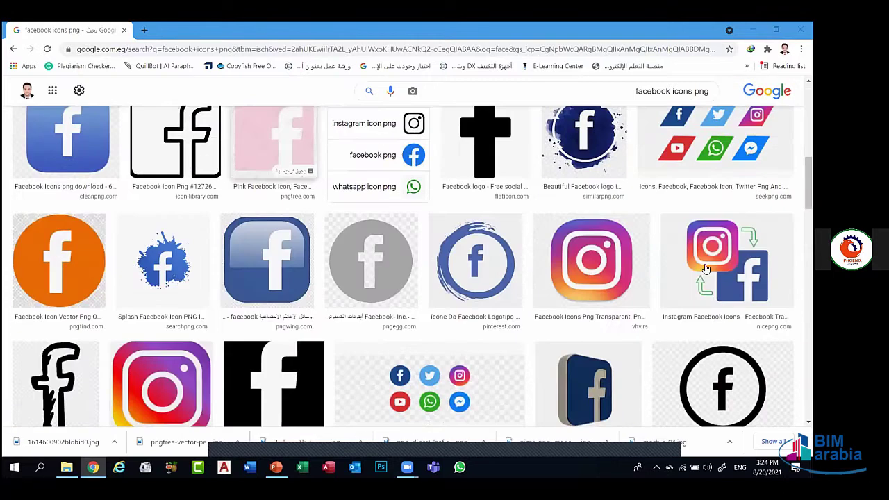
pyautogui.scroll(-2, 705, 268)
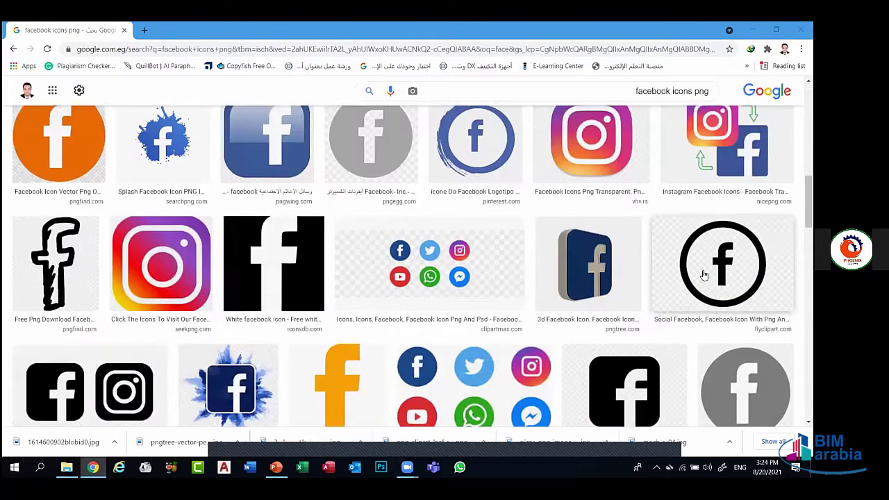
pyautogui.scroll(-3, 660, 248)
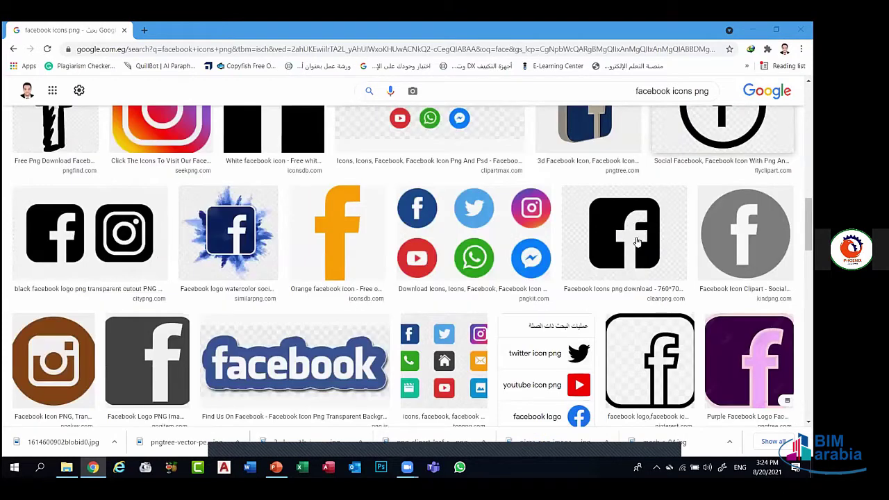
pyautogui.scroll(-3, 726, 248)
pyautogui.scroll(2, 373, 258)
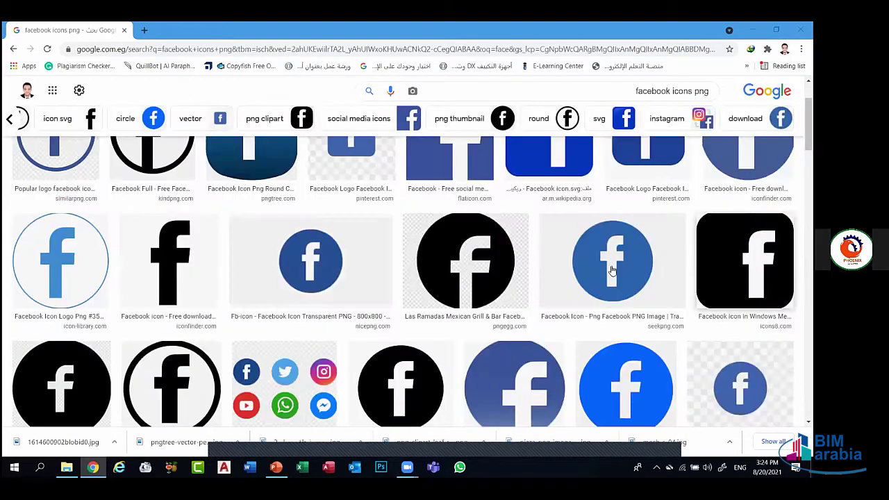
pyautogui.scroll(2, 503, 295)
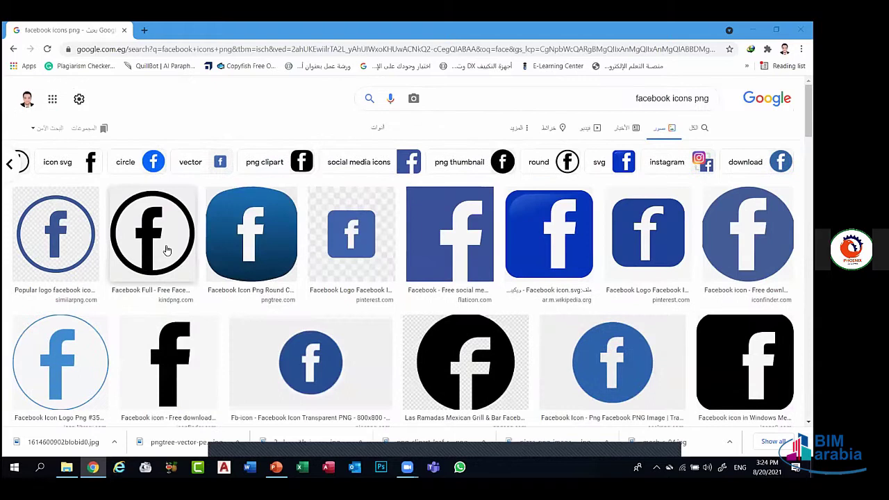
pyautogui.click(174, 308)
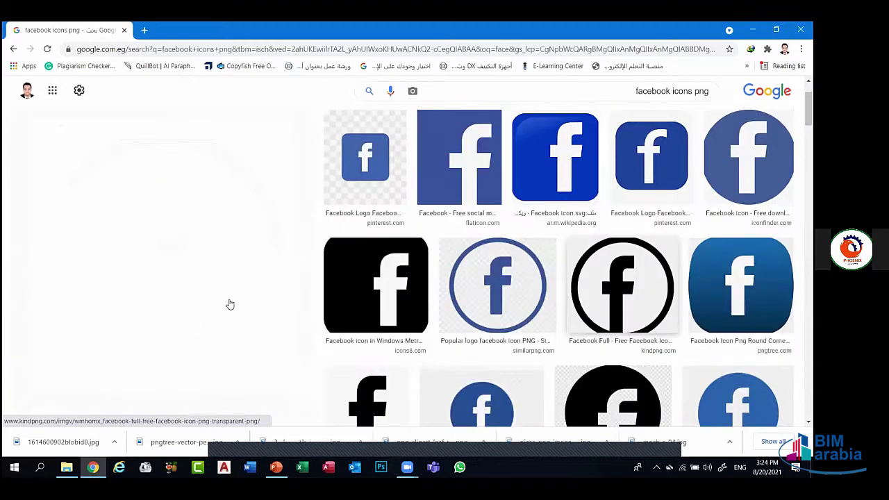
# Look over the preview, then place the cursor in the search query to refine it
pyautogui.scroll(-3, 268, 240)
pyautogui.scroll(-5, 281, 306)
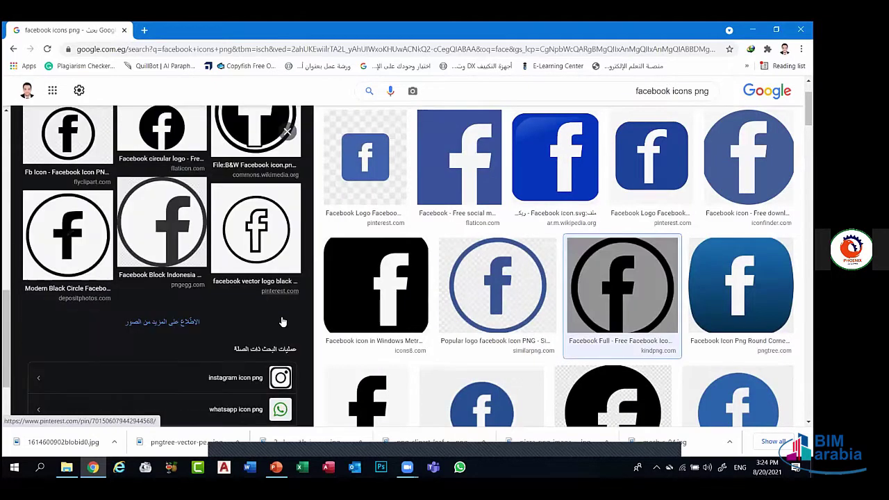
pyautogui.scroll(-2, 282, 322)
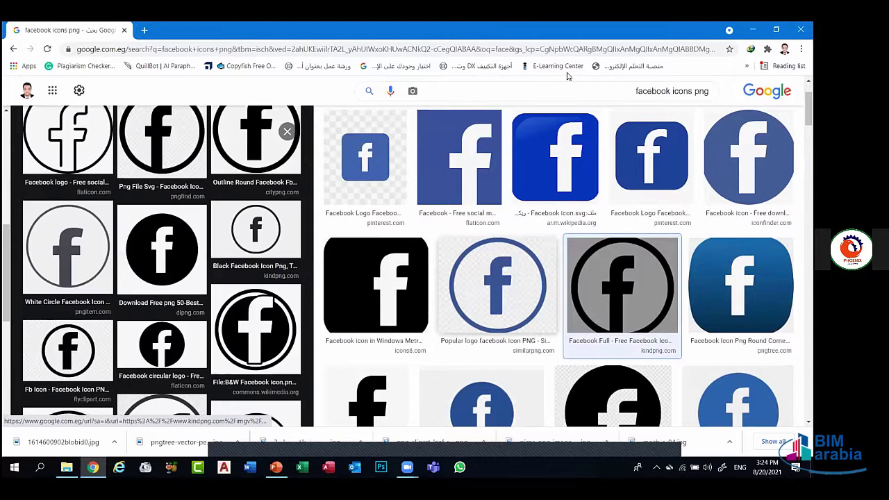
pyautogui.scroll(1, 616, 100)
pyautogui.click(616, 99)
# Search for 'facebook icons png white' and browse the results
pyautogui.write('w')
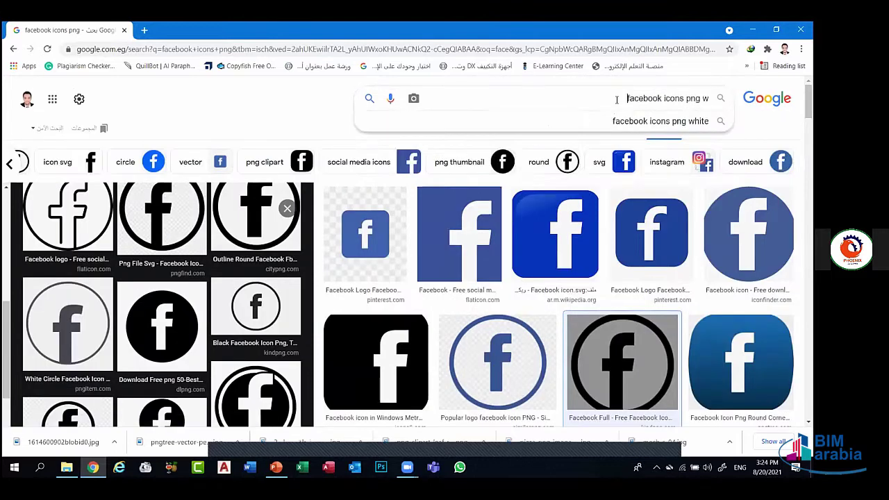
pyautogui.write('hite')
pyautogui.press('Return')
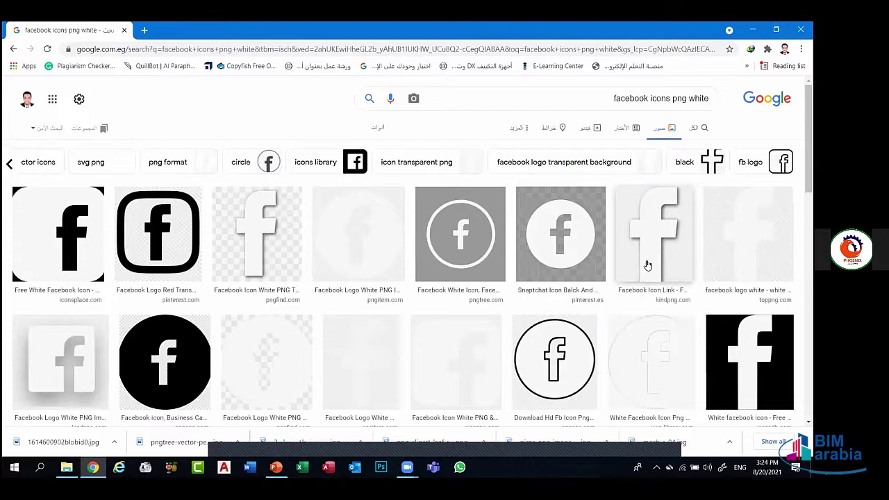
pyautogui.scroll(-2, 639, 265)
pyautogui.scroll(-3, 640, 264)
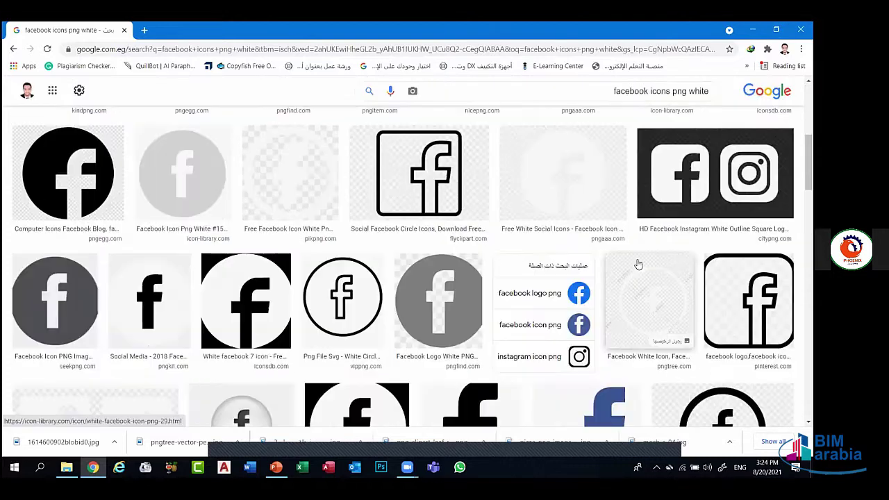
pyautogui.scroll(-3, 536, 262)
pyautogui.scroll(7, 576, 267)
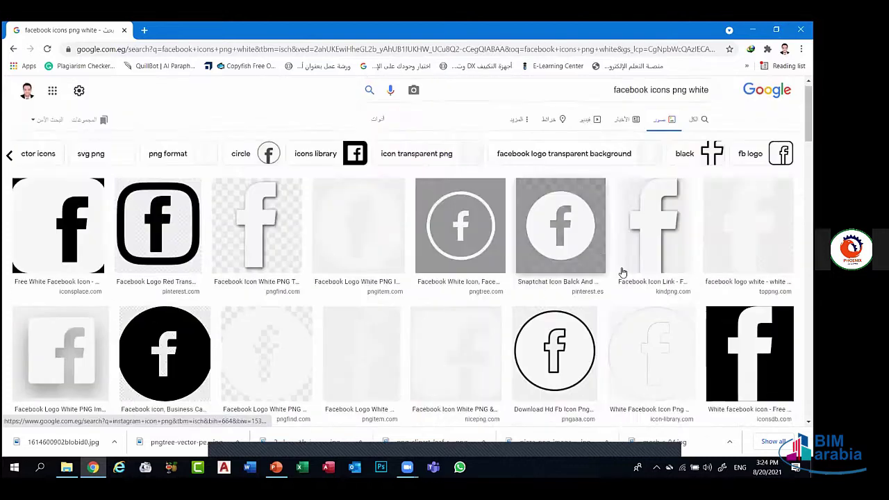
pyautogui.scroll(-3, 626, 275)
pyautogui.scroll(-6, 676, 296)
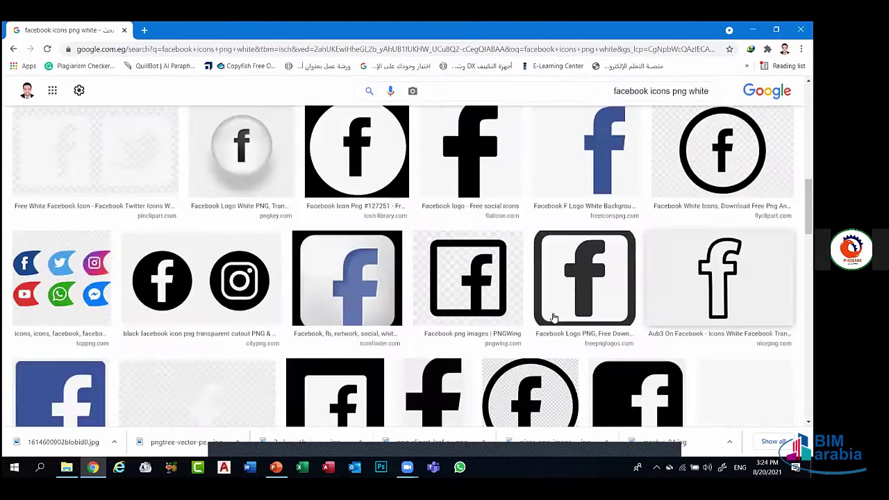
pyautogui.scroll(10, 604, 284)
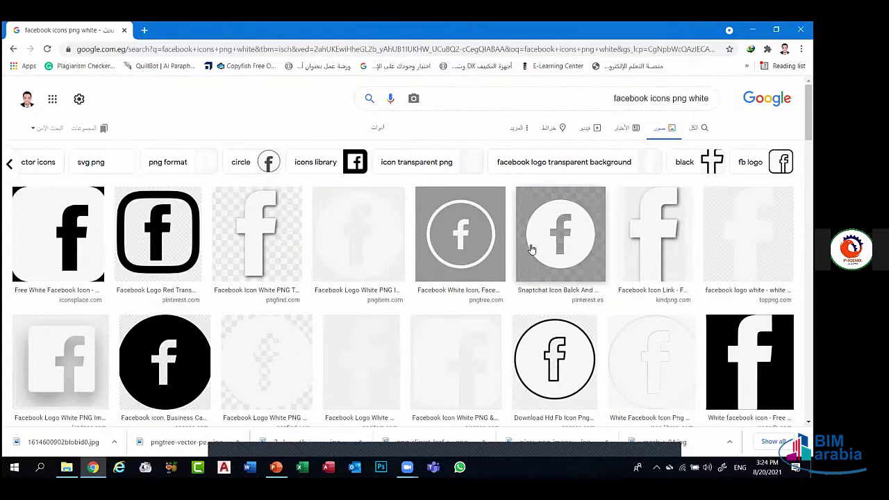
# Save the New Facebook Logo White Colour image and return to PowerPoint
pyautogui.click(560, 242)
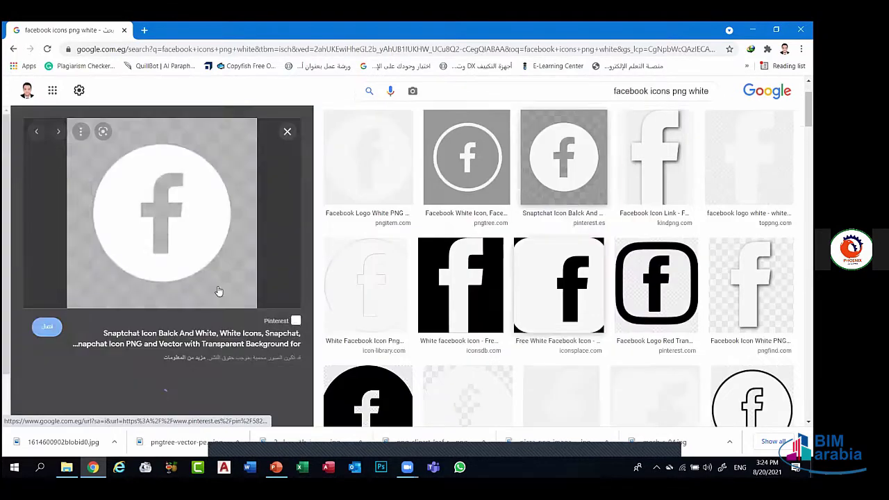
pyautogui.scroll(-3, 259, 324)
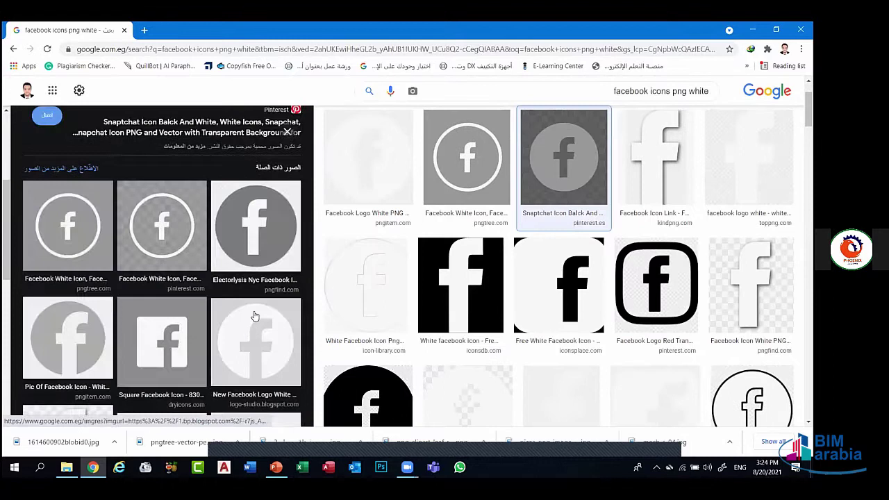
pyautogui.click(254, 327)
pyautogui.rightClick(164, 170)
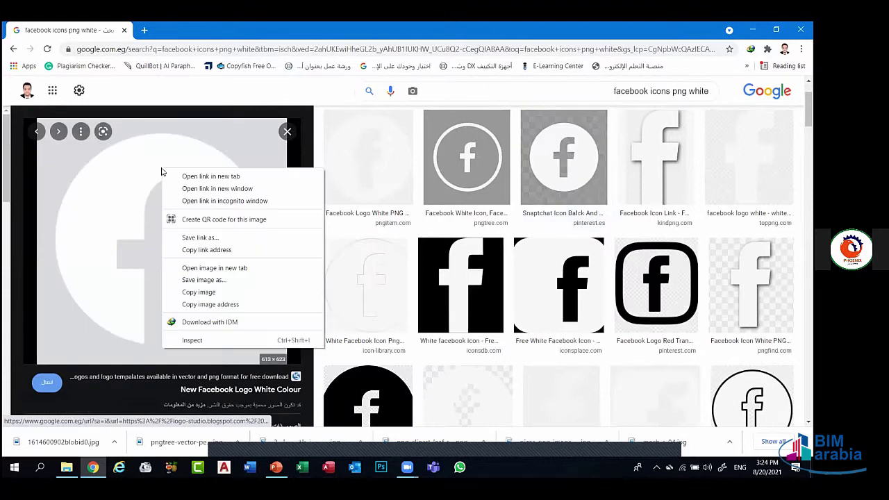
pyautogui.click(221, 281)
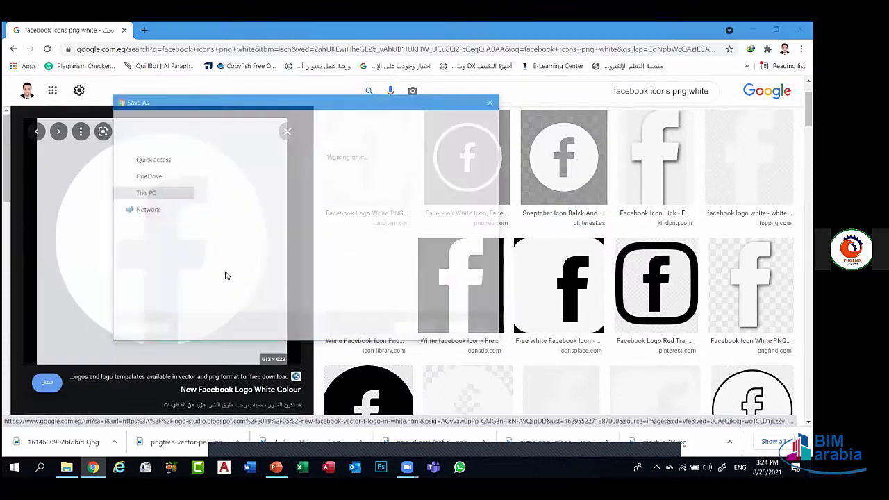
pyautogui.click(420, 329)
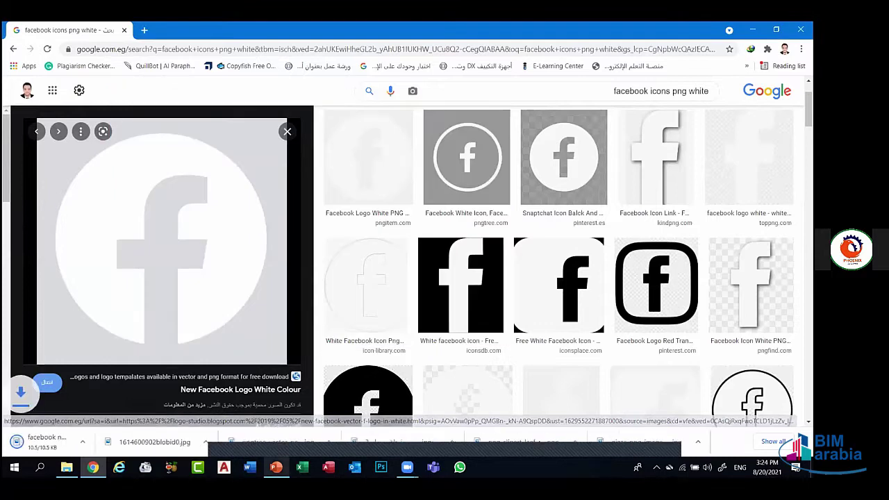
pyautogui.moveTo(276, 464)
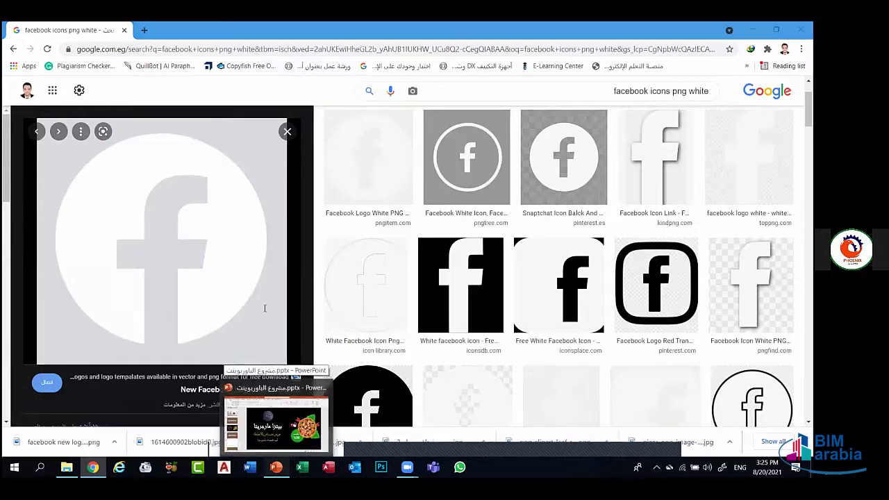
pyautogui.click(288, 389)
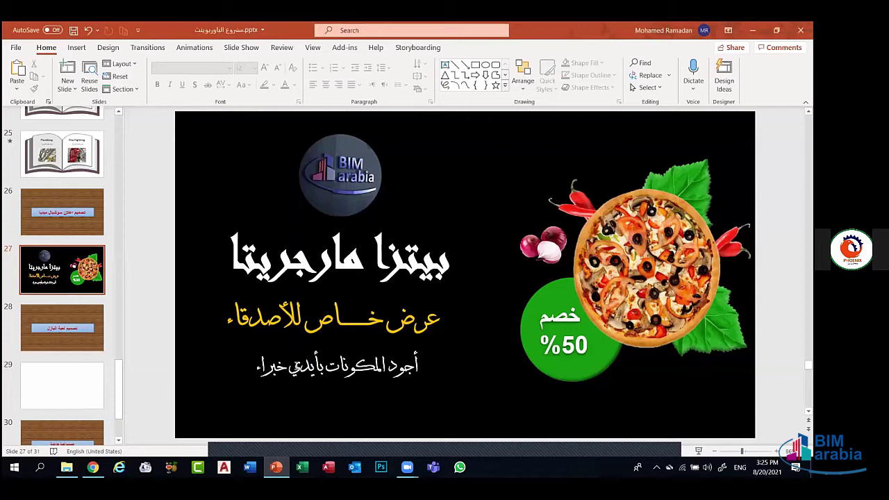
# Insert facebook new logo white.png from this device onto slide 27
pyautogui.click(78, 47)
pyautogui.click(104, 84)
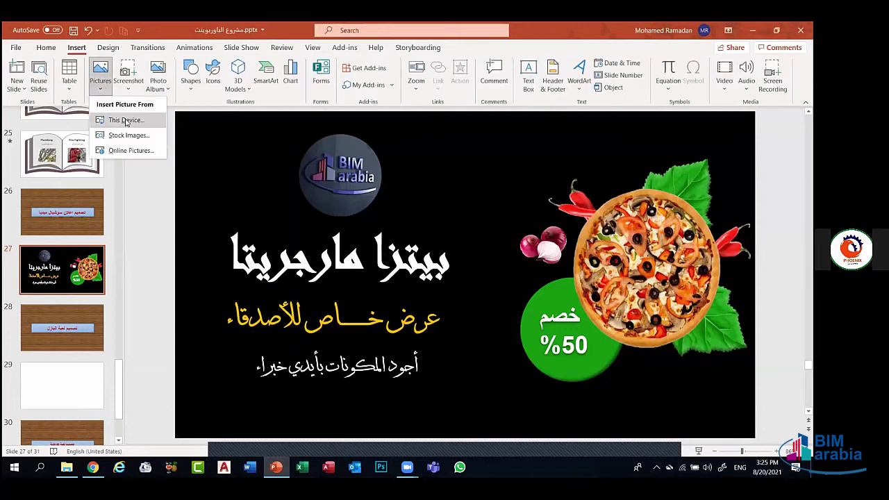
pyautogui.click(117, 121)
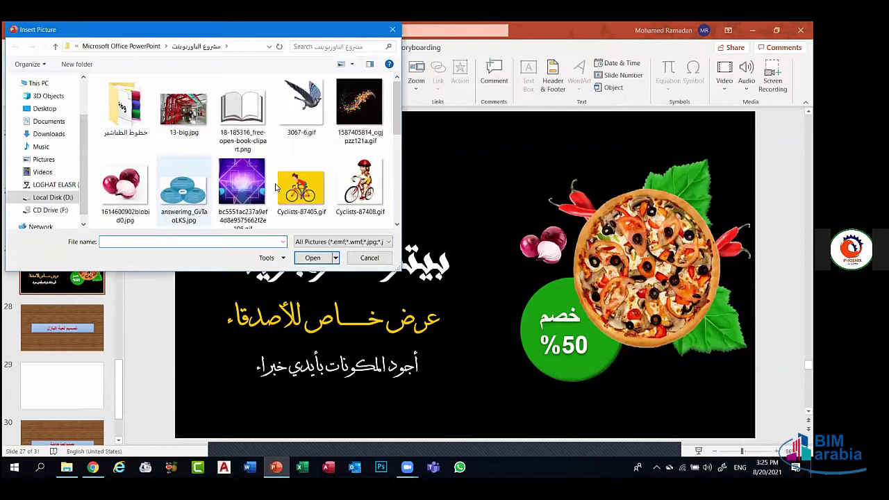
pyautogui.scroll(-5, 233, 160)
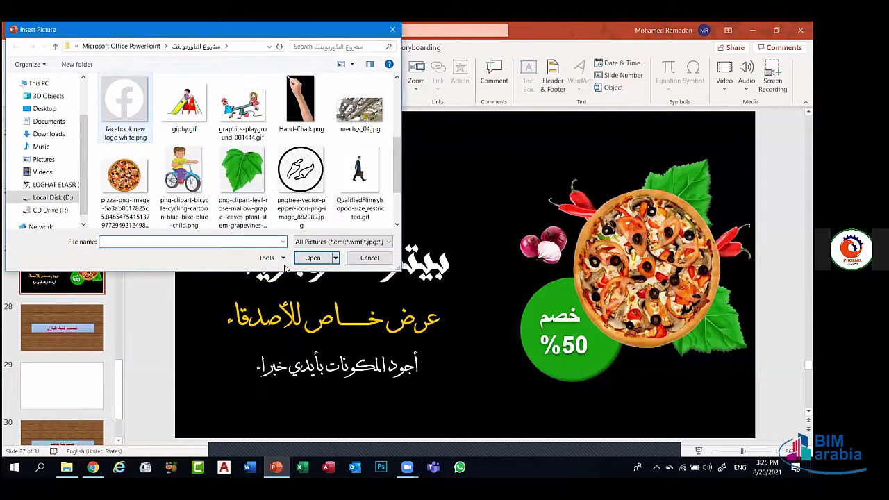
pyautogui.click(314, 258)
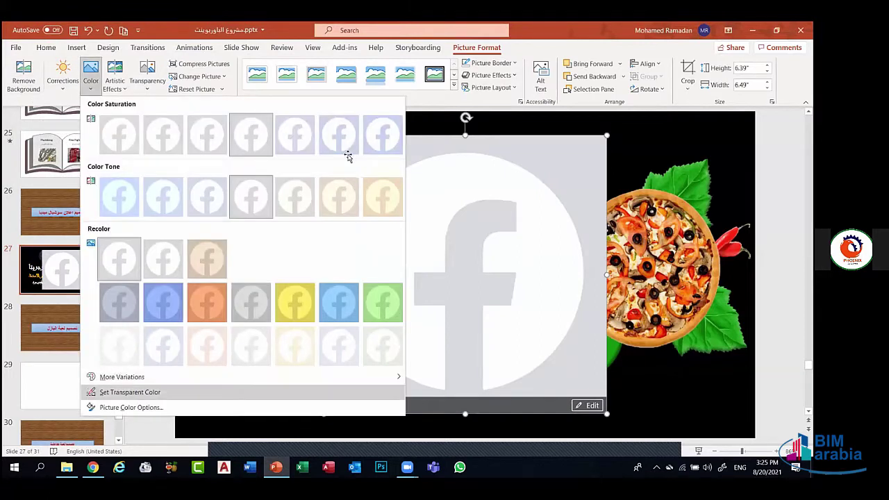
# Make the logo's grey background transparent and place it, shrunk to 0.43", under the tagline
pyautogui.click(111, 391)
pyautogui.click(597, 251)
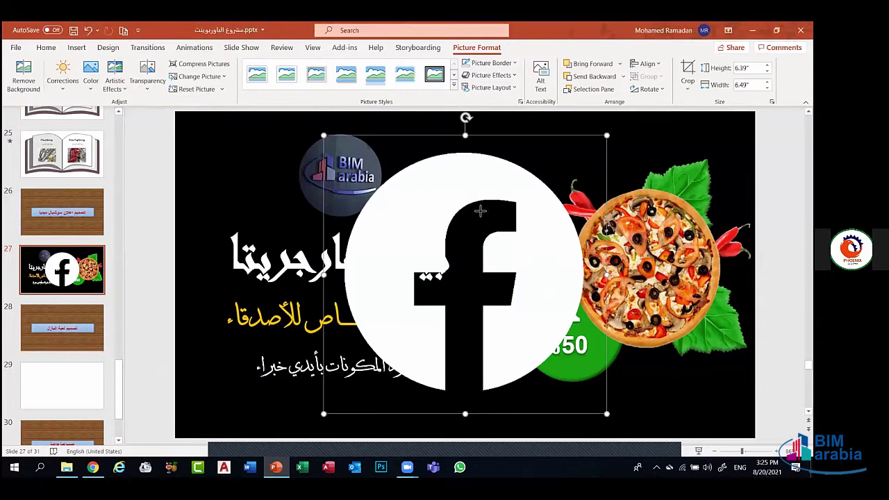
pyautogui.moveTo(481, 211); pyautogui.dragTo(286, 411)
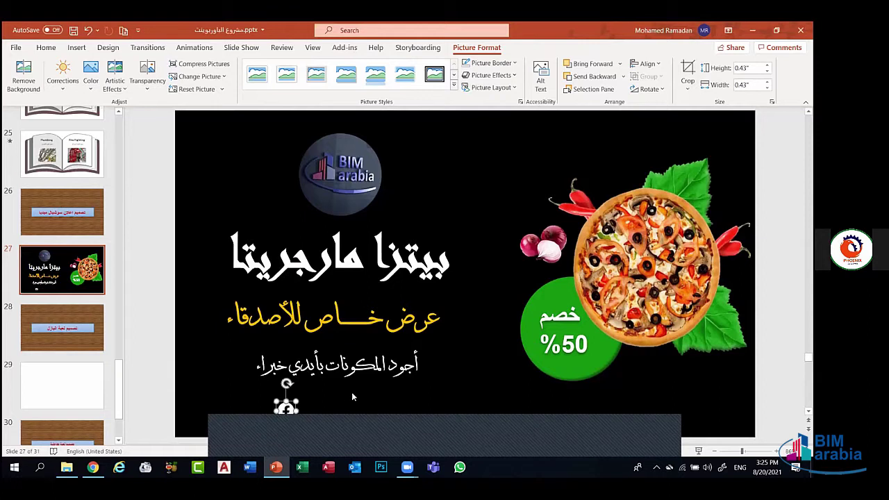
pyautogui.press('Escape')
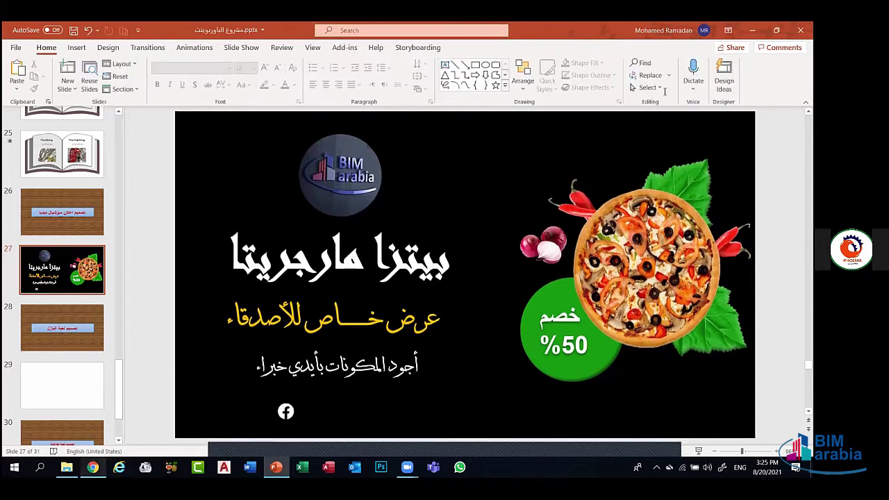
pyautogui.hotkey('alt', 'Tab')
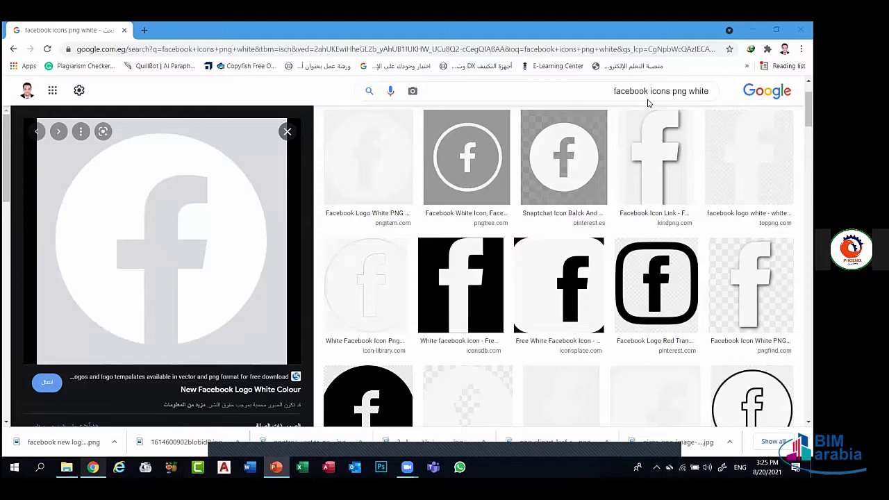
# Change the search to 'twitter icons png white' and scan the results
pyautogui.doubleClick(632, 91)
pyautogui.write('tw')
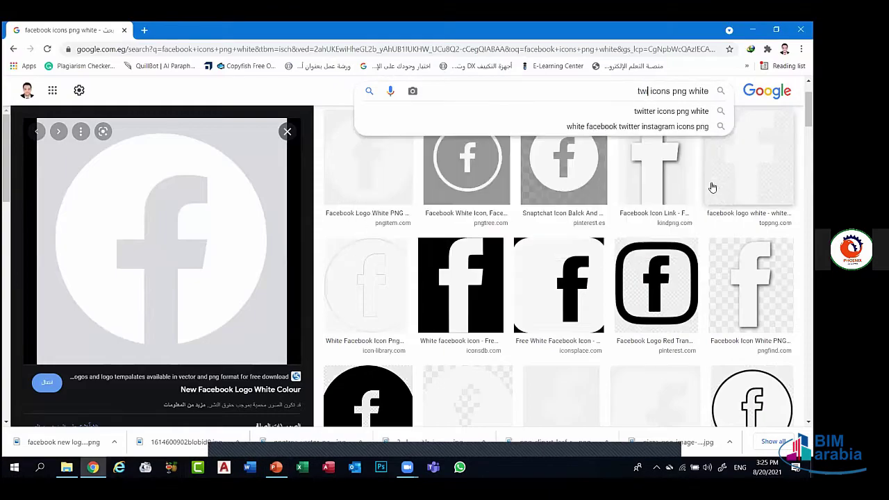
pyautogui.write('itter')
pyautogui.press('Return')
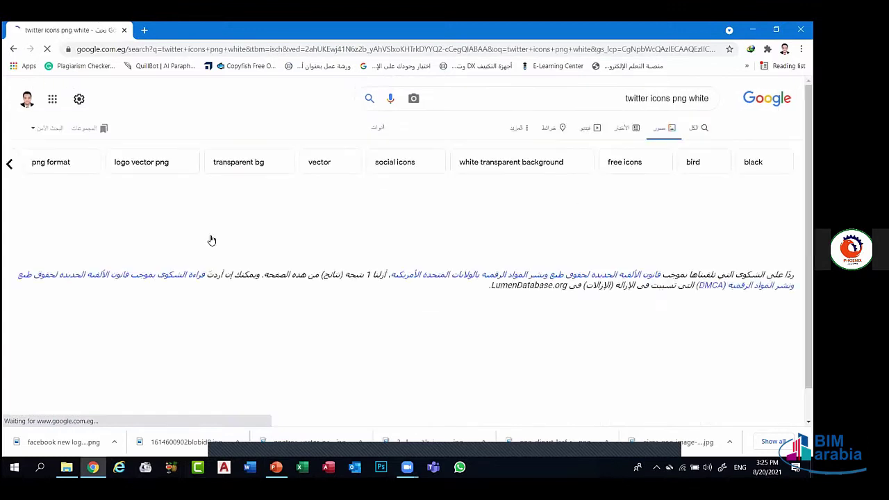
pyautogui.scroll(-1, 514, 284)
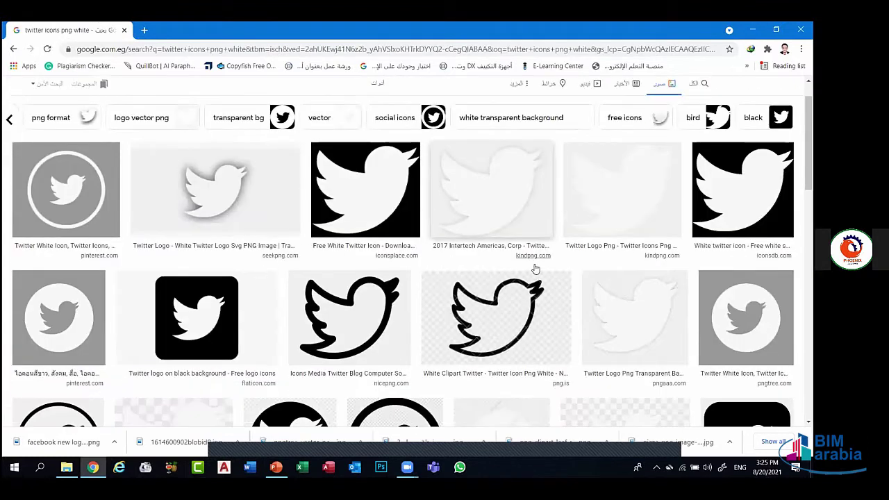
pyautogui.scroll(-1, 208, 250)
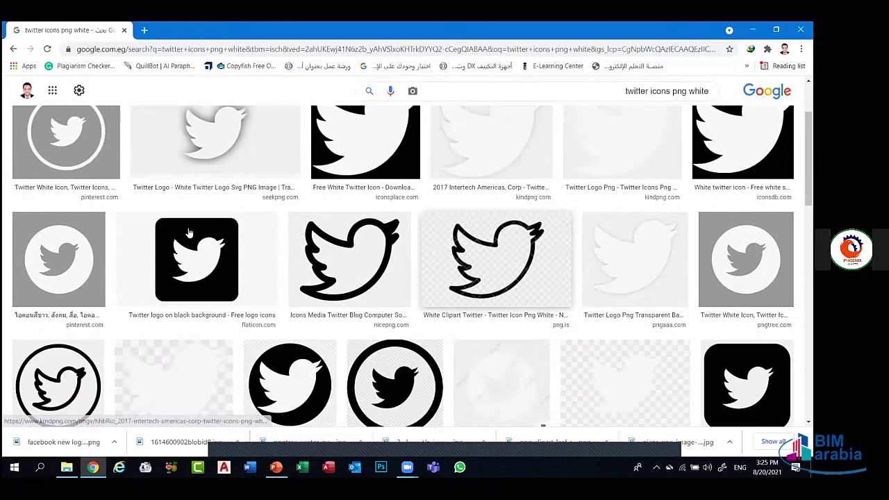
pyautogui.scroll(-2, 201, 231)
pyautogui.scroll(1, 217, 253)
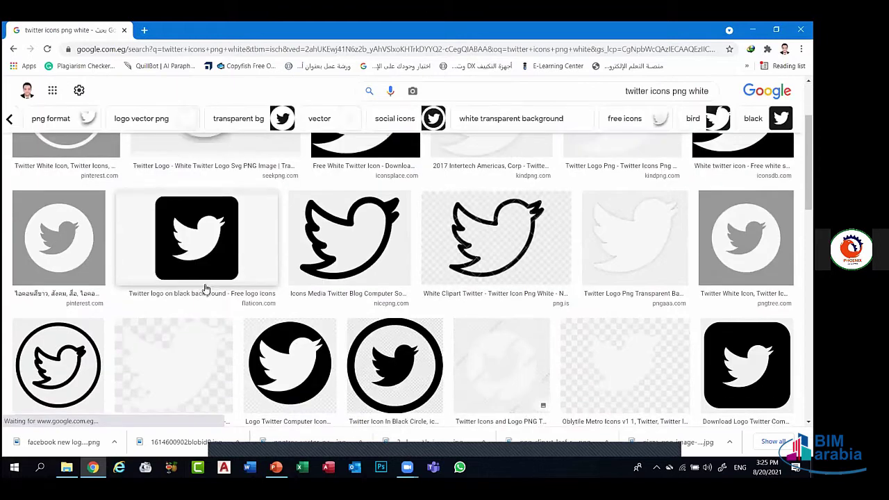
# Preview a Twitter icon result and browse the related images
pyautogui.click(203, 286)
pyautogui.scroll(-2, 234, 268)
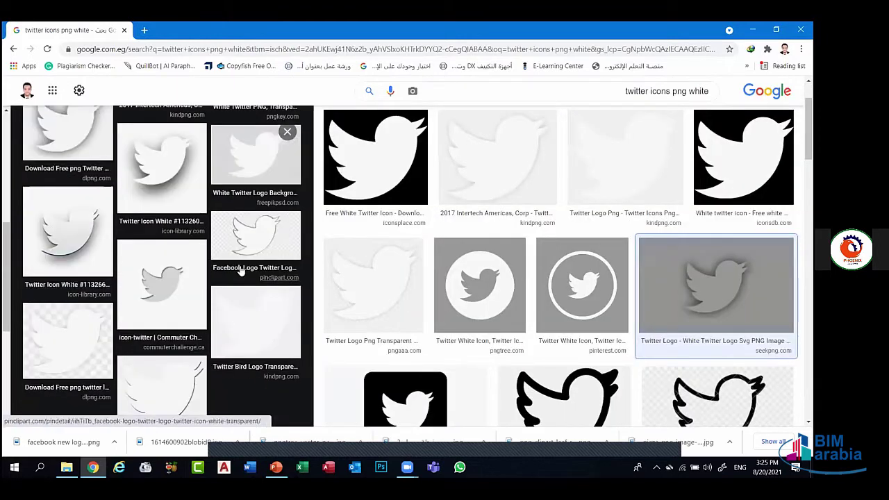
pyautogui.scroll(1, 482, 287)
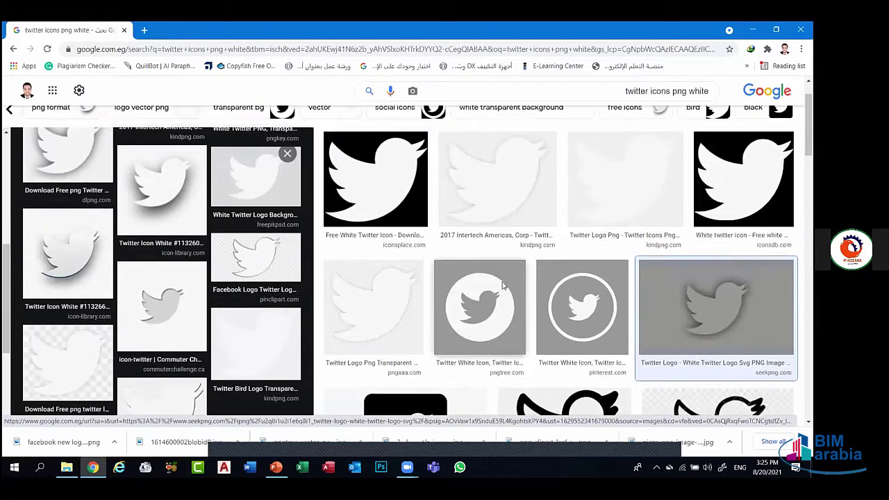
pyautogui.scroll(1, 480, 278)
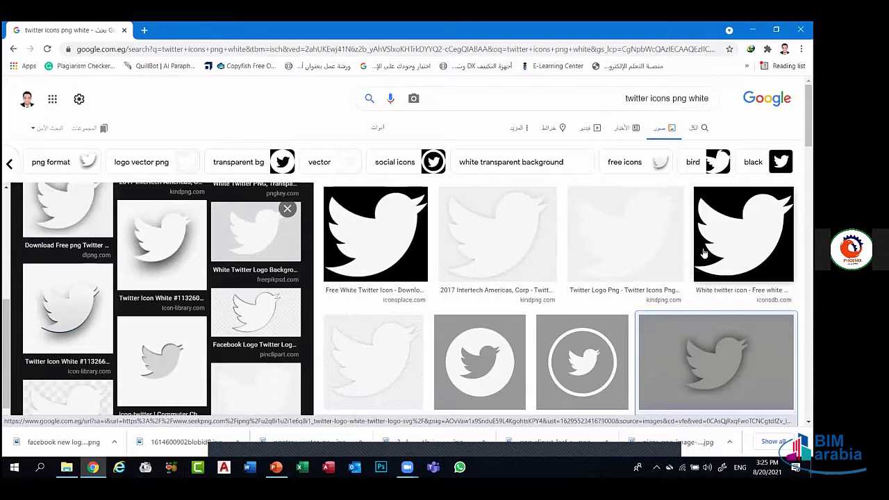
pyautogui.scroll(-1, 378, 248)
pyautogui.scroll(-1, 517, 257)
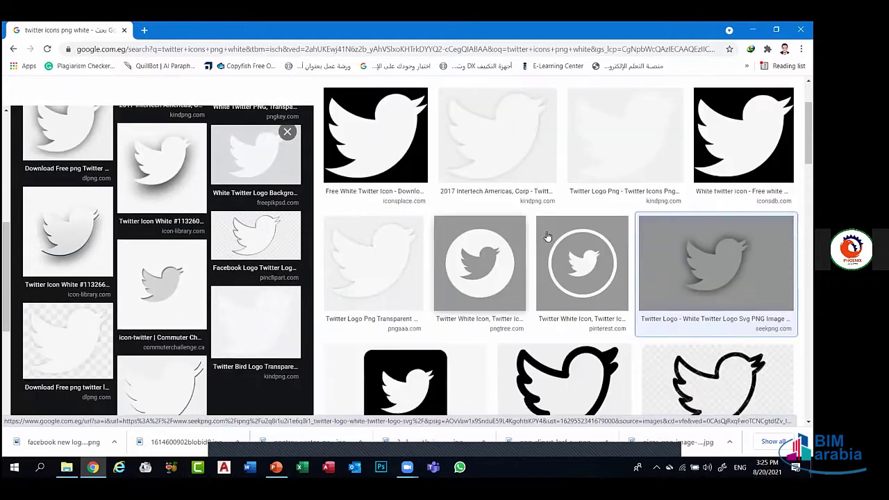
pyautogui.scroll(-2, 598, 268)
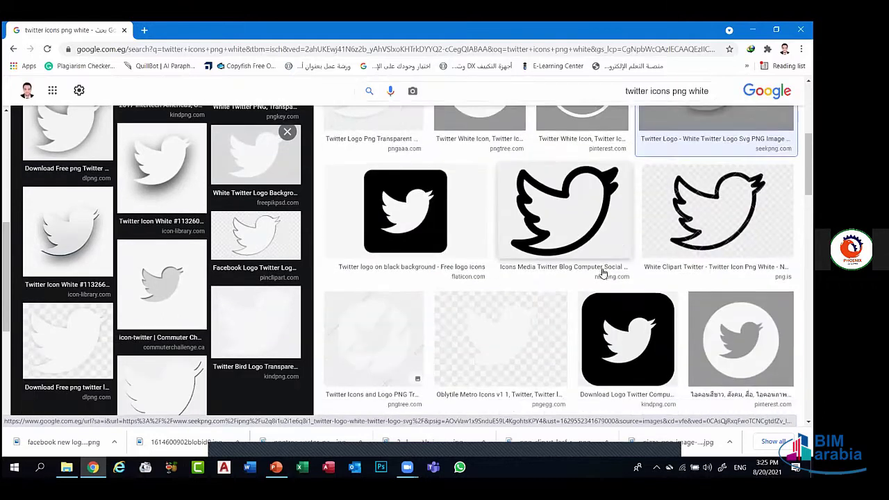
pyautogui.scroll(-1, 688, 258)
pyautogui.scroll(-2, 721, 193)
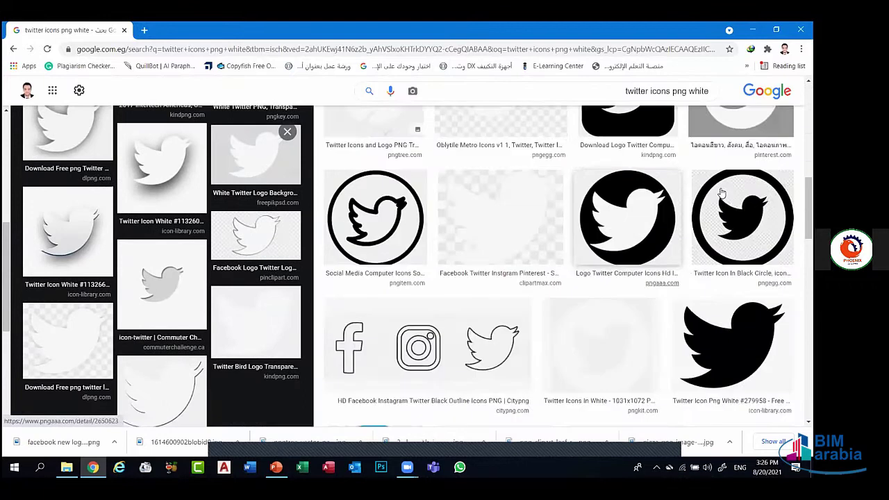
pyautogui.scroll(-2, 723, 194)
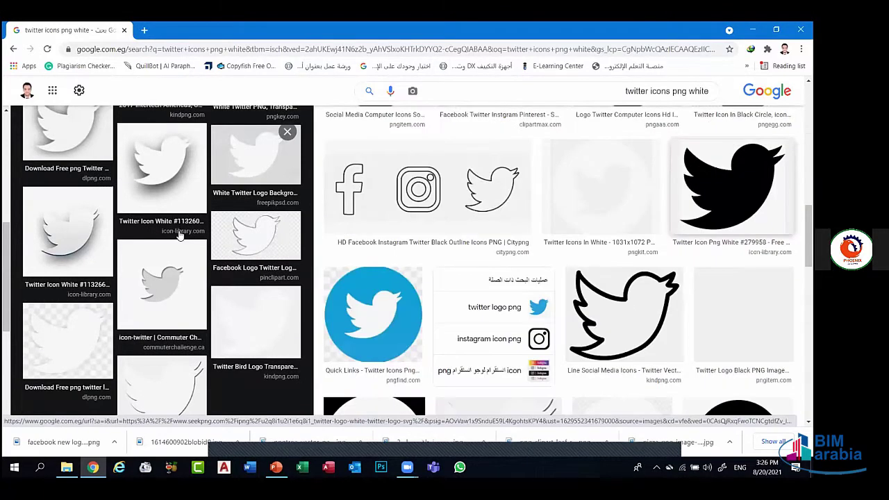
pyautogui.scroll(5, 179, 236)
pyautogui.scroll(-6, 176, 276)
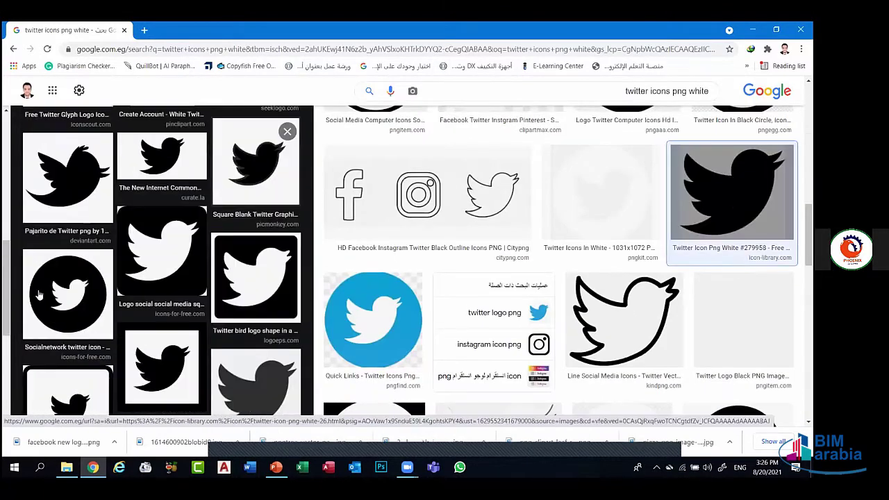
pyautogui.scroll(-3, 78, 309)
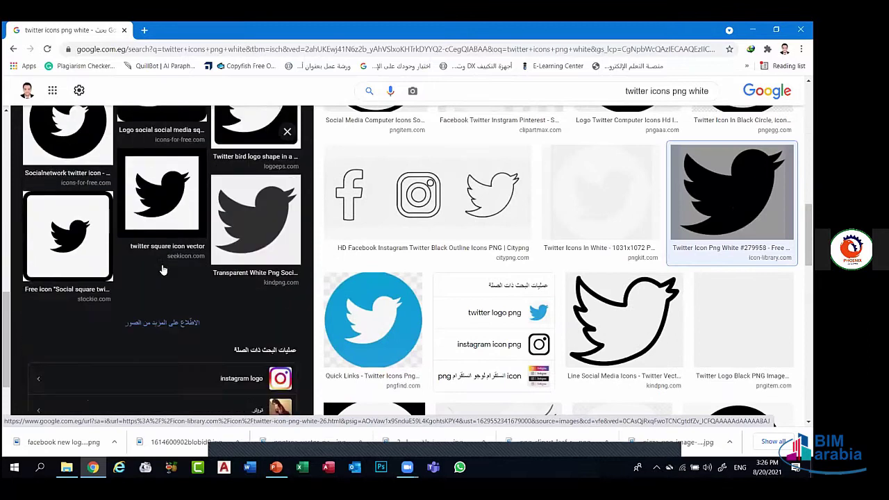
pyautogui.scroll(2, 69, 278)
pyautogui.scroll(3, 64, 222)
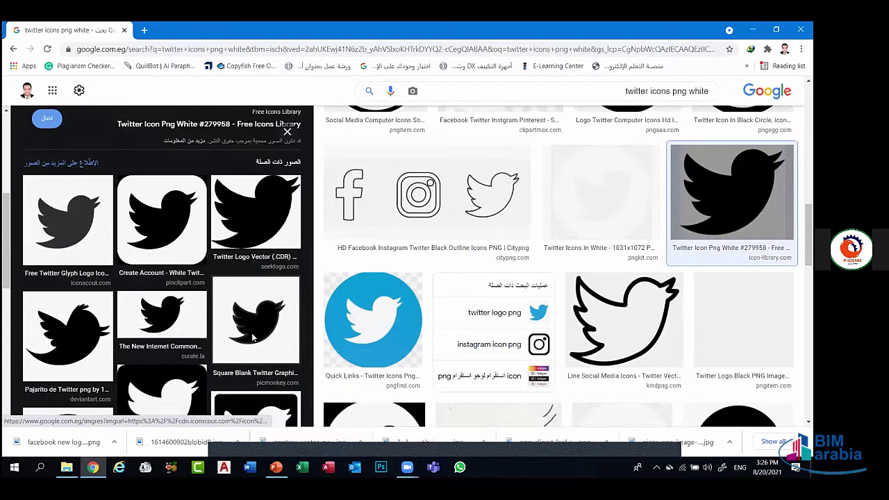
# Compare a Twitter glyph and a blue round Twitter icon, then close the preview
pyautogui.click(235, 301)
pyautogui.rightClick(173, 189)
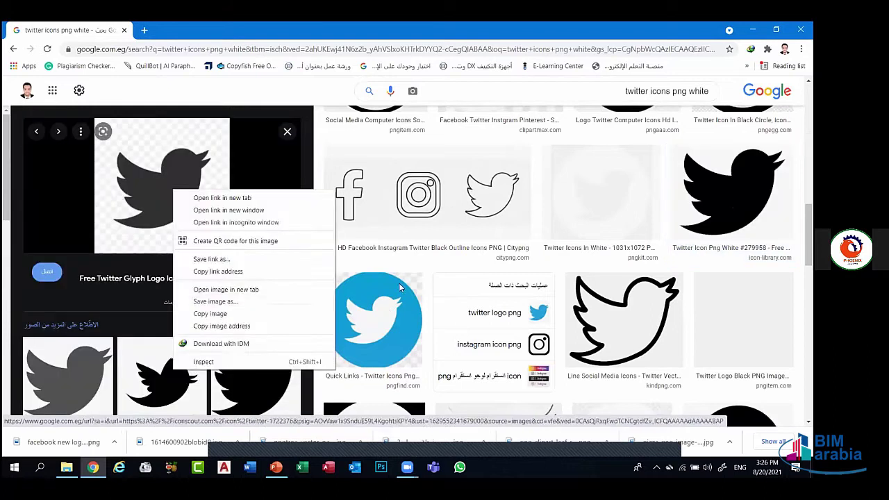
pyautogui.click(387, 325)
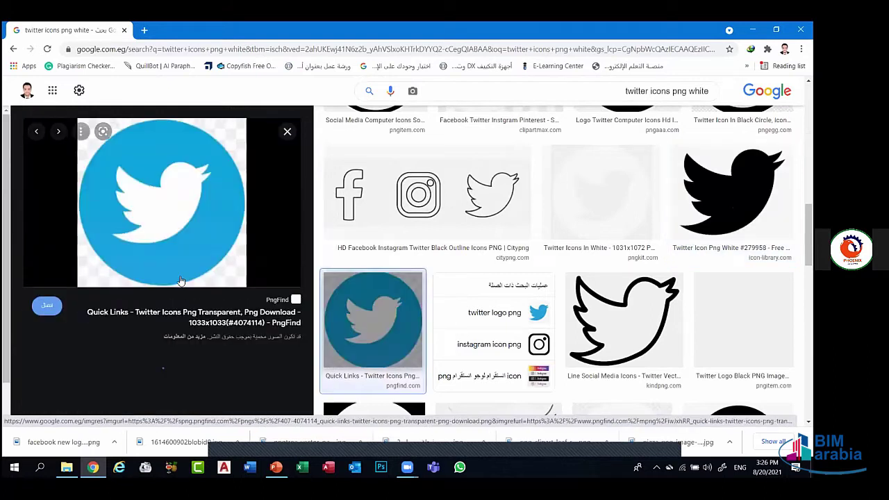
pyautogui.scroll(-3, 180, 280)
pyautogui.scroll(-2, 270, 305)
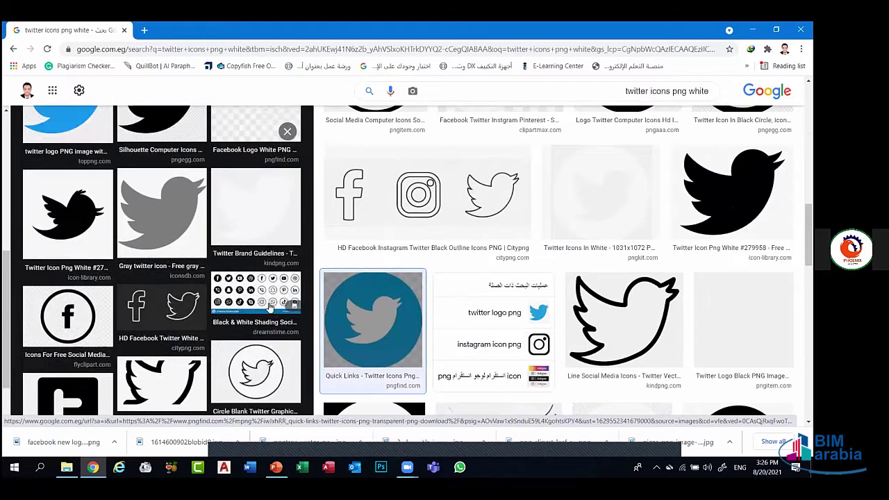
pyautogui.scroll(-2, 270, 306)
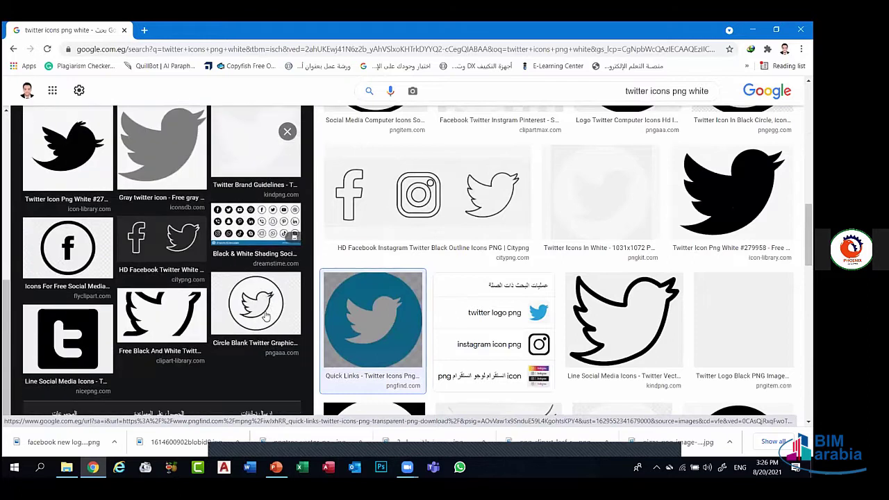
pyautogui.scroll(1, 307, 227)
pyautogui.scroll(3, 295, 140)
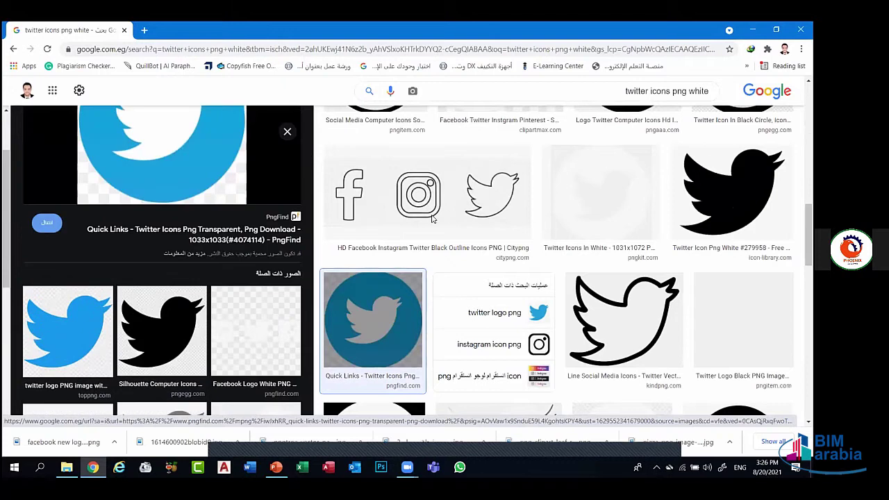
pyautogui.press('Escape')
# Save the pngtree white Twitter icon on grey as md_5b01251262721.jpg
pyautogui.scroll(-5, 371, 414)
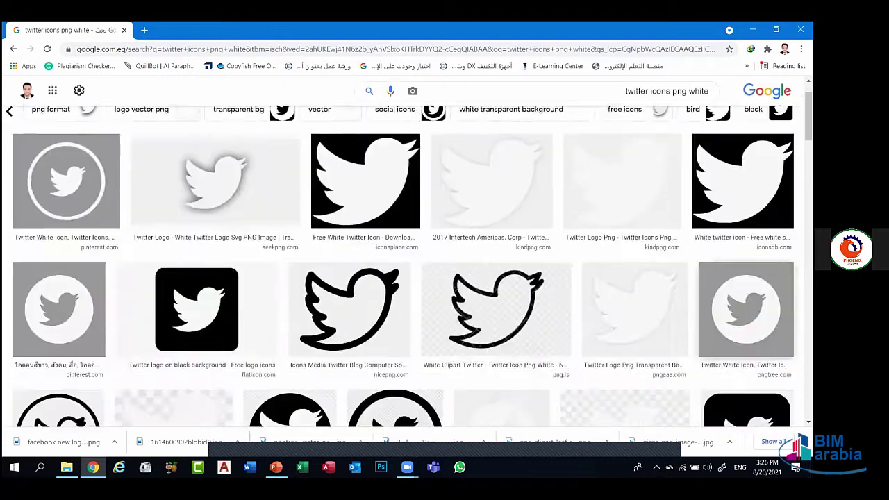
pyautogui.click(745, 309)
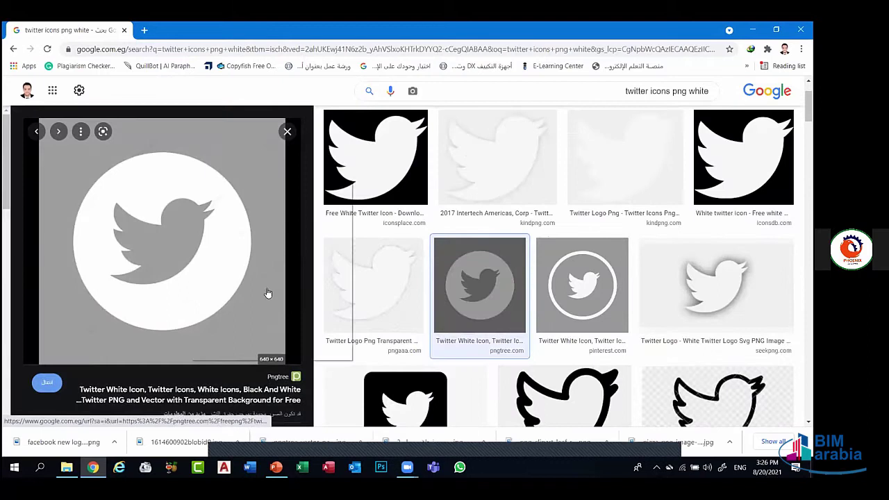
pyautogui.rightClick(447, 331)
pyautogui.press('v')
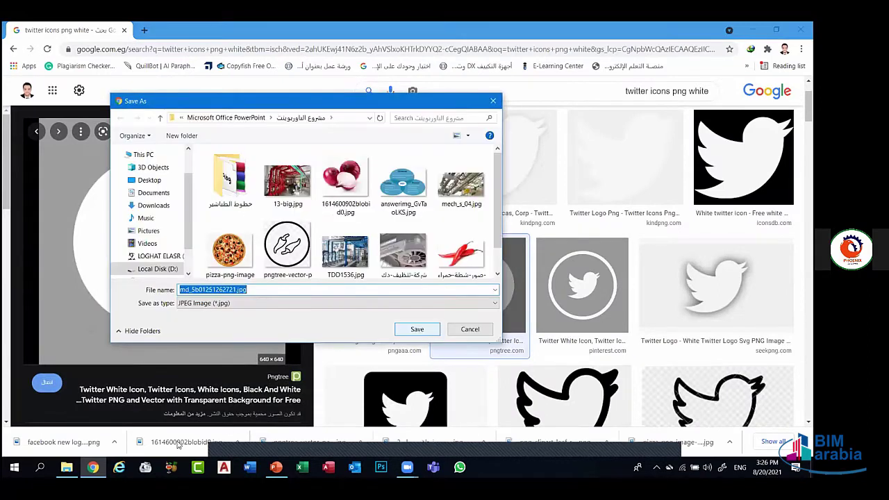
pyautogui.press('Return')
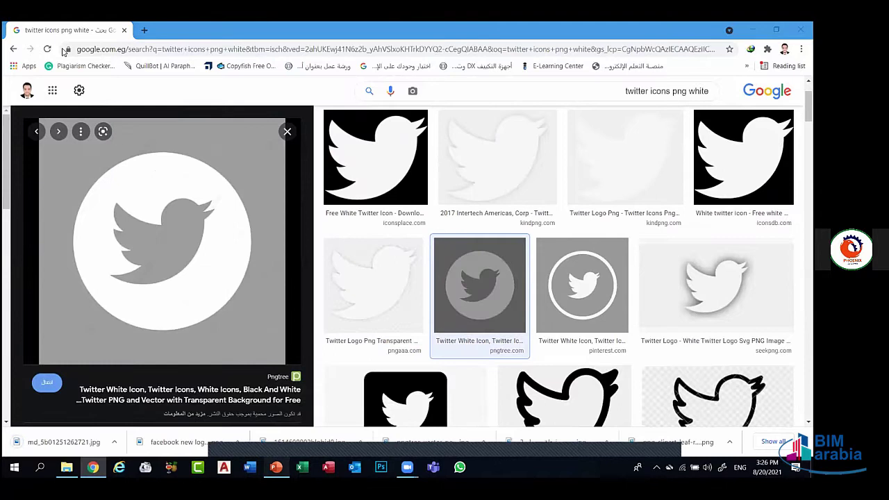
# Insert md_5b01251262721.jpg onto slide 27 and make its grey background transparent
pyautogui.hotkey('alt', 'Tab')
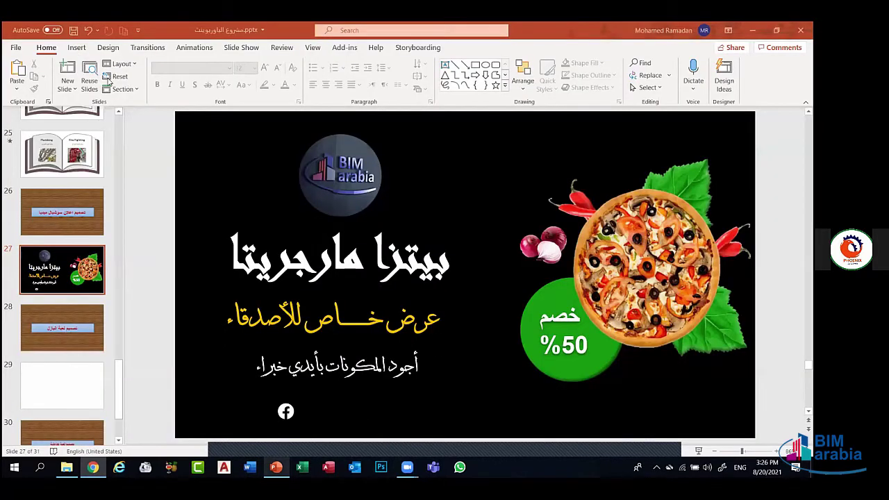
pyautogui.scroll(-1, 129, 101)
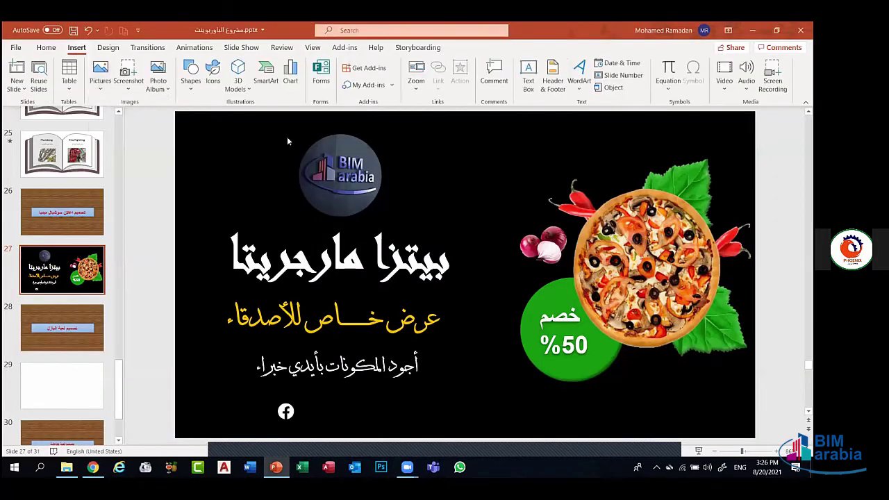
pyautogui.hotkey('alt', 'n')
pyautogui.press('p')
pyautogui.press('d')
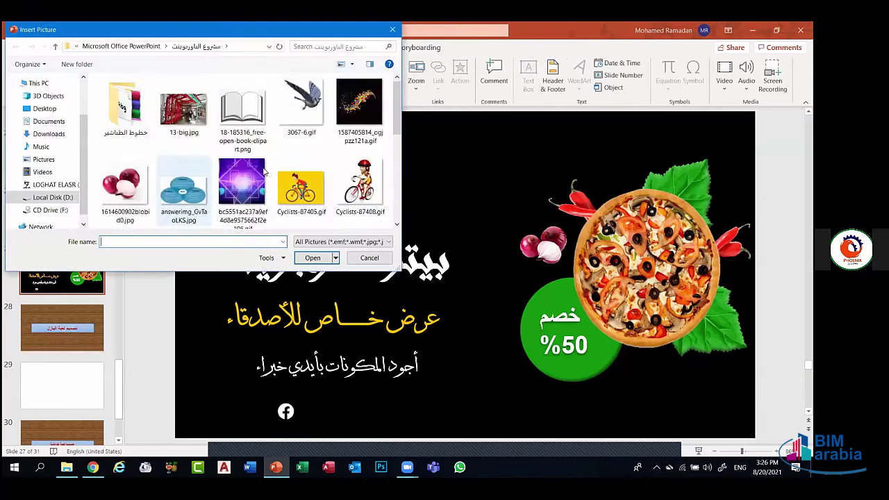
pyautogui.scroll(-5, 264, 172)
pyautogui.click(359, 101)
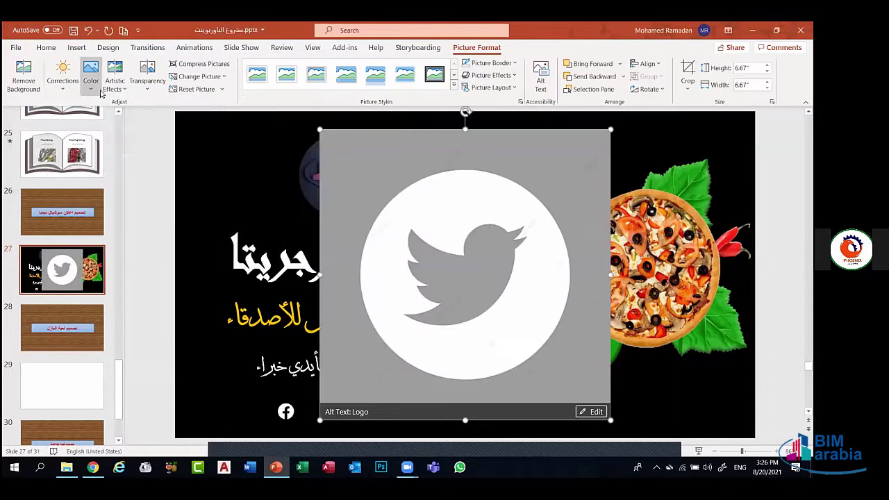
pyautogui.click(91, 75)
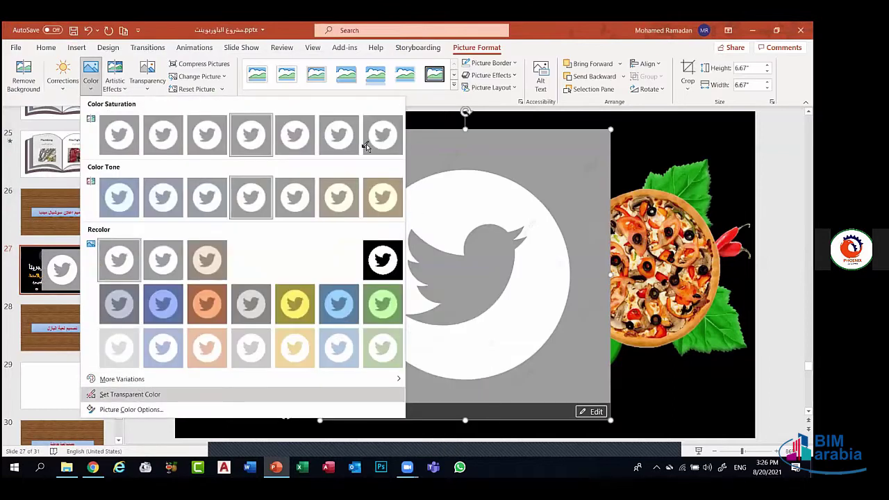
pyautogui.click(527, 283)
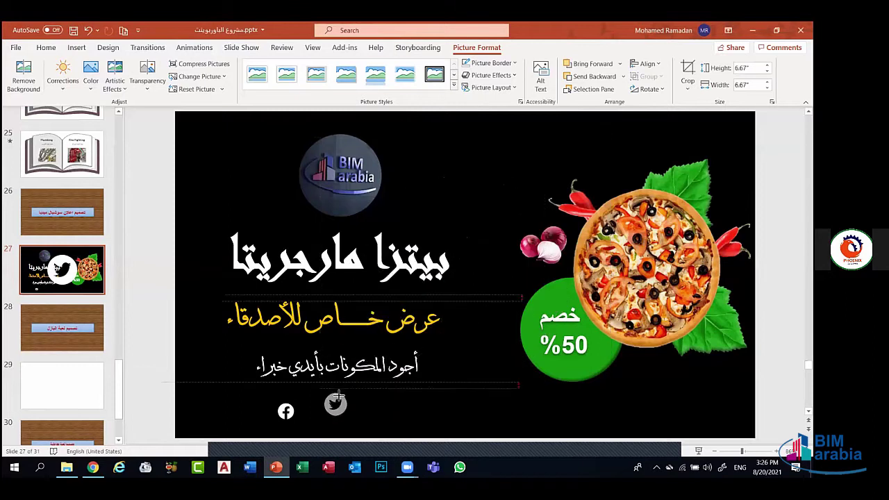
# Size the Twitter icon to about 0.53" and set it level beside the Facebook logo
pyautogui.moveTo(339, 396); pyautogui.dragTo(325, 410)
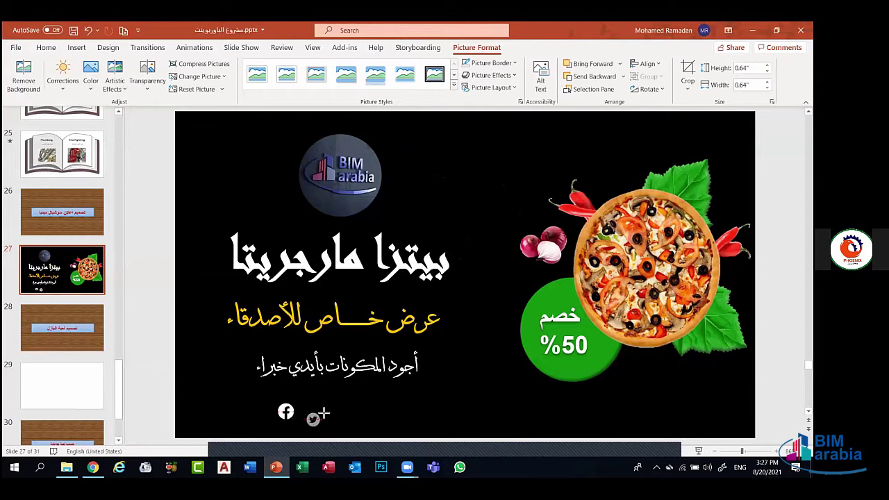
pyautogui.moveTo(323, 415)
pyautogui.mouseDown()
pyautogui.moveTo(313, 410)
pyautogui.moveTo(314, 420)
pyautogui.moveTo(314, 412)
pyautogui.mouseUp()
pyautogui.click(313, 412)
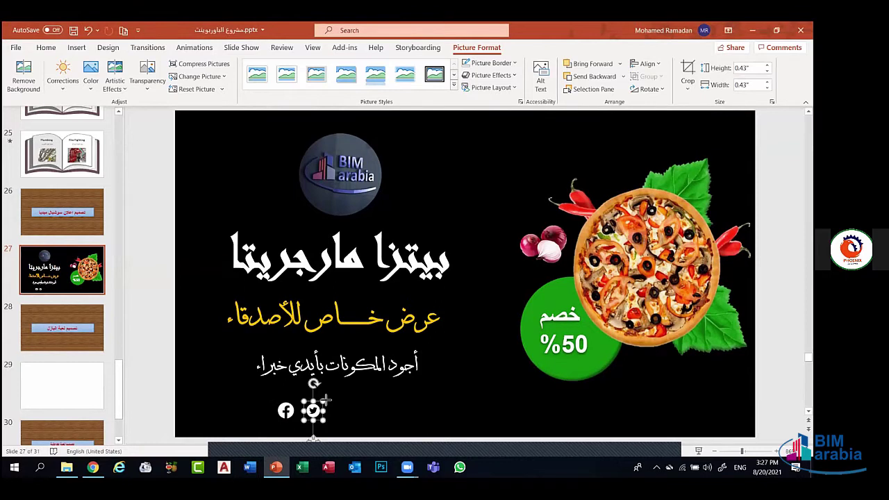
pyautogui.moveTo(325, 400); pyautogui.dragTo(311, 413)
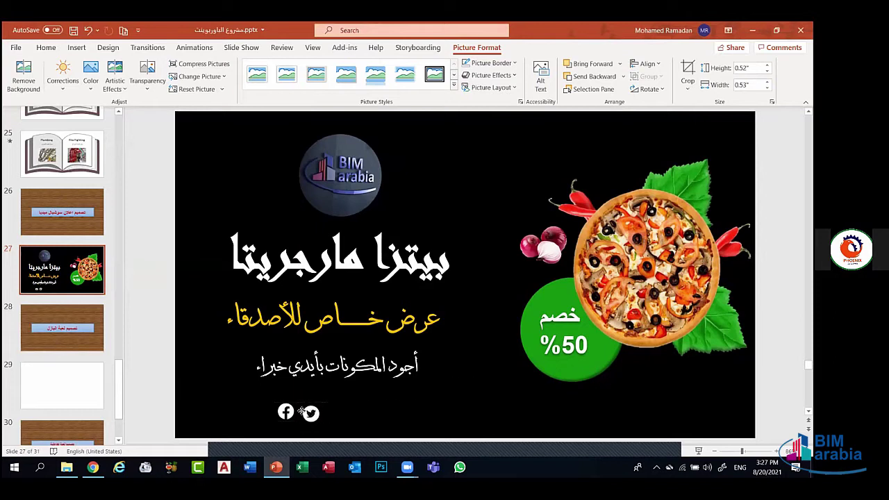
pyautogui.moveTo(303, 411); pyautogui.dragTo(314, 411)
pyautogui.click(323, 421)
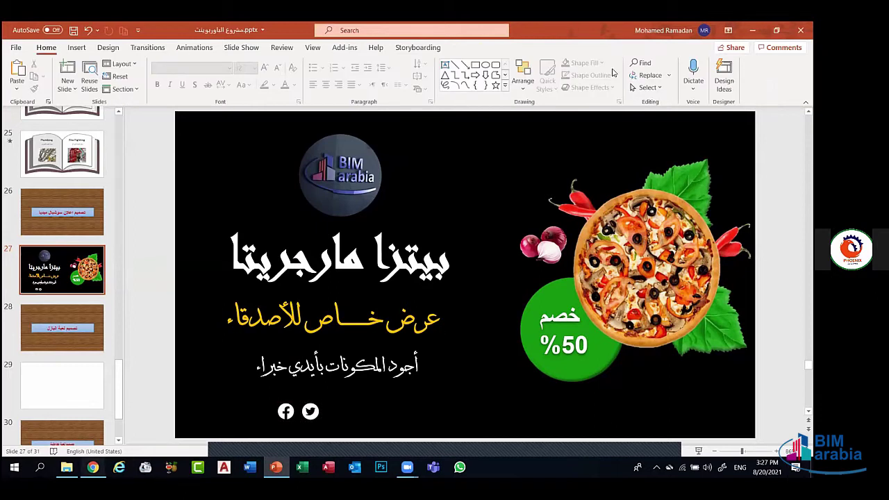
# Back in the browser, search for 'instagram icons png white'
pyautogui.hotkey('alt', 'Tab')
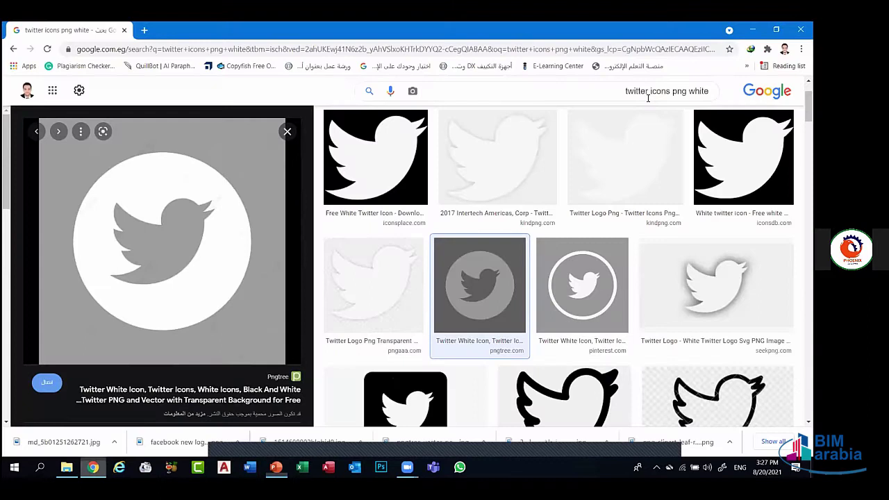
pyautogui.doubleClick(648, 98)
pyautogui.write('insta')
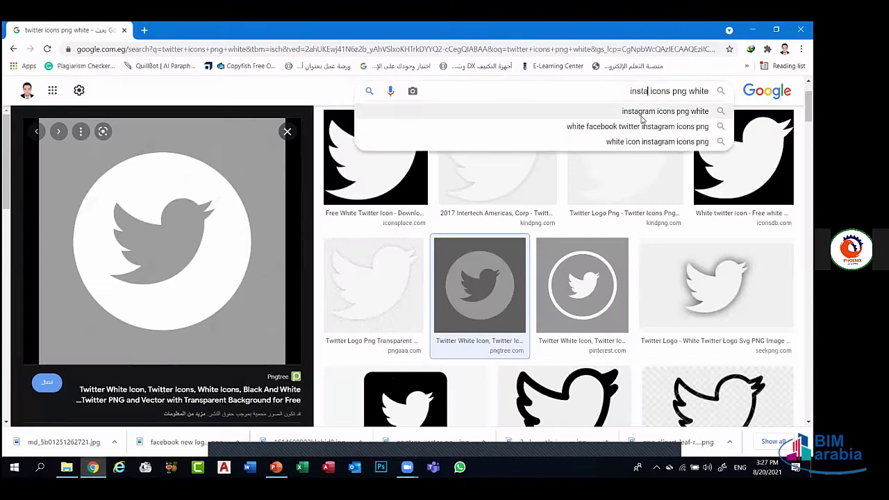
pyautogui.click(640, 116)
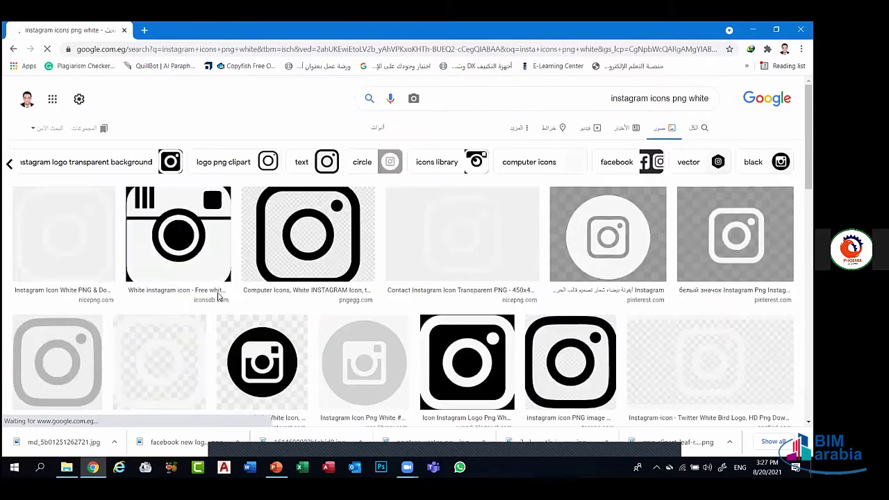
# Save a round white Instagram icon into the project folder and return to PowerPoint
pyautogui.click(247, 285)
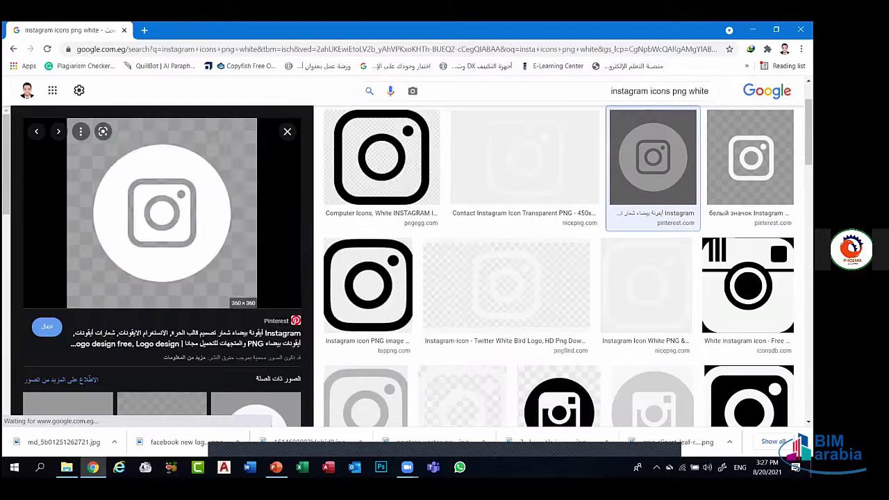
pyautogui.rightClick(162, 212)
pyautogui.press('v')
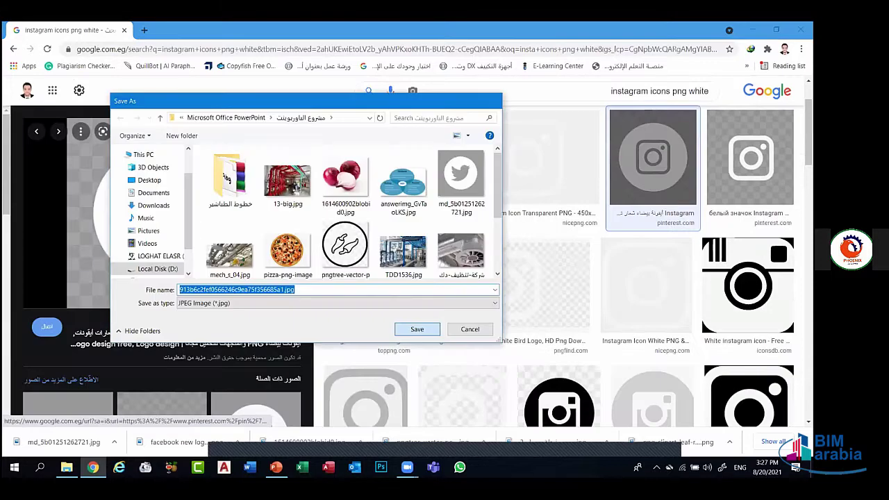
pyautogui.click(437, 330)
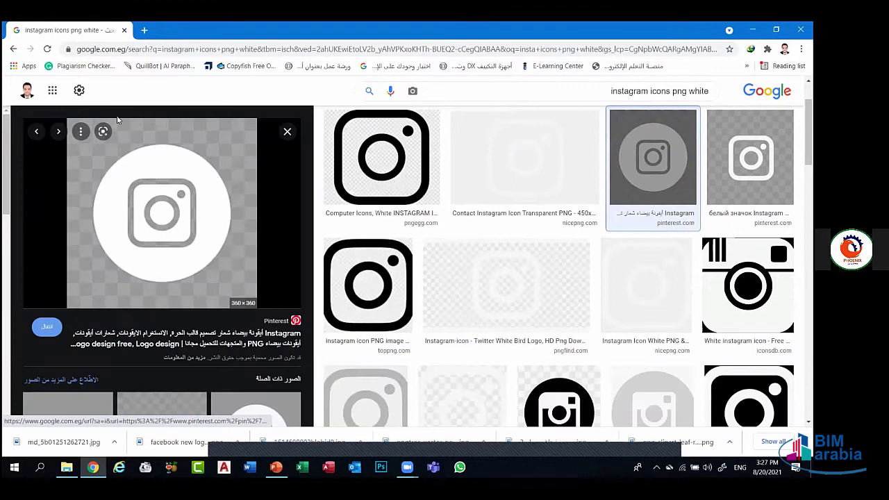
pyautogui.hotkey('alt', 'Tab')
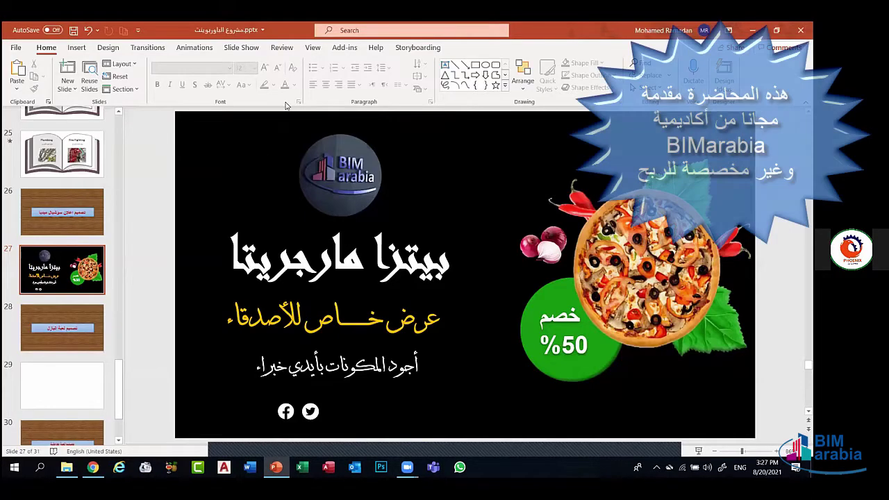
# Insert the saved Instagram icon picture onto slide 27
pyautogui.hotkey('alt', 'n')
pyautogui.press('p')
pyautogui.press('Return')
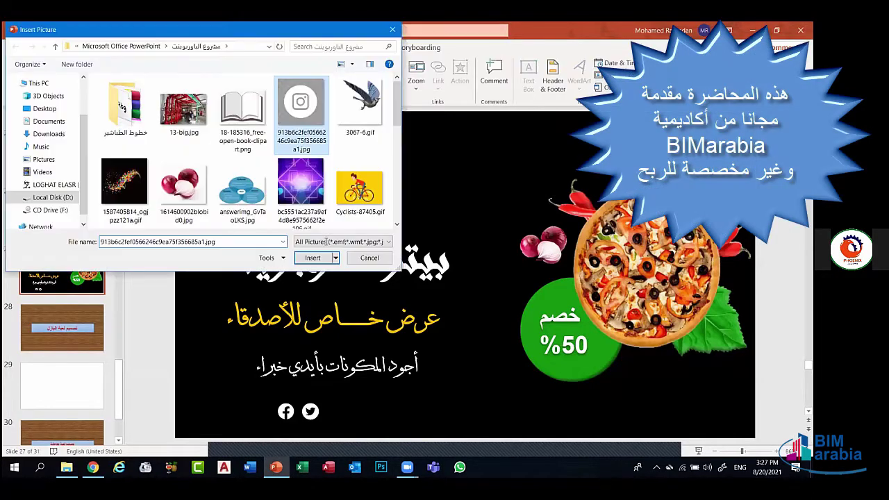
pyautogui.press('Return')
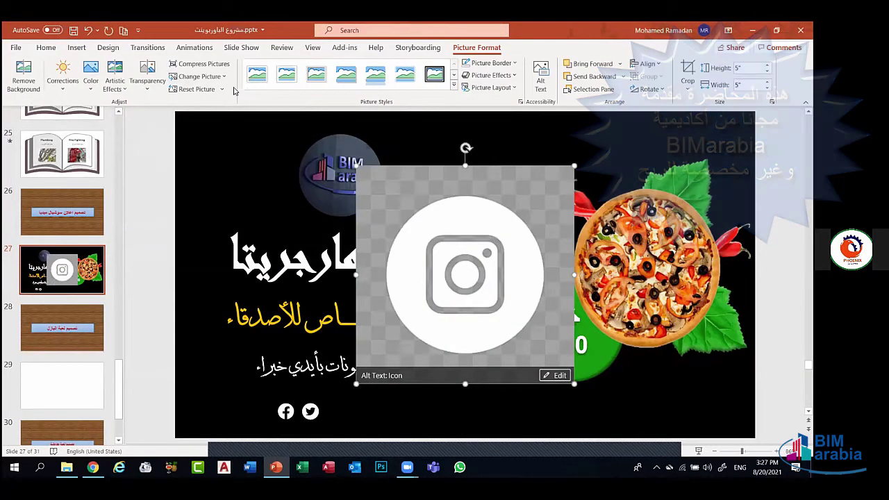
# Recolour the Instagram icon black and white and place it, sized 0.53", beside Twitter
pyautogui.click(95, 87)
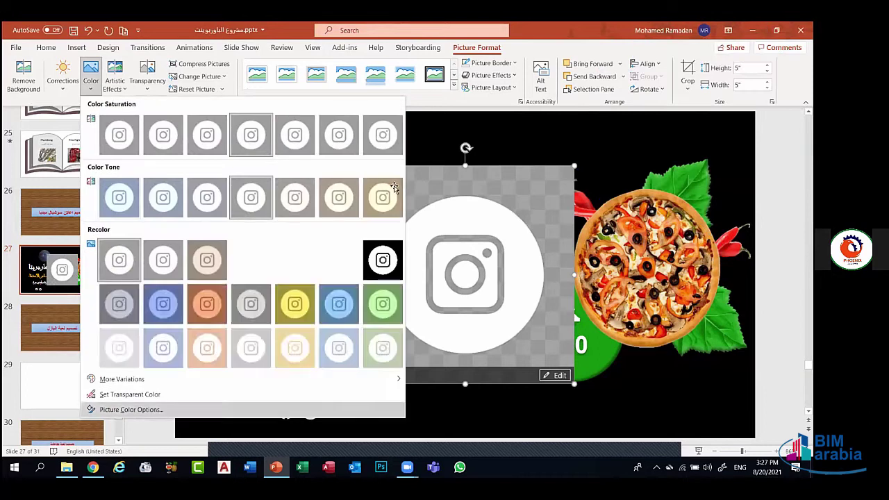
pyautogui.click(383, 260)
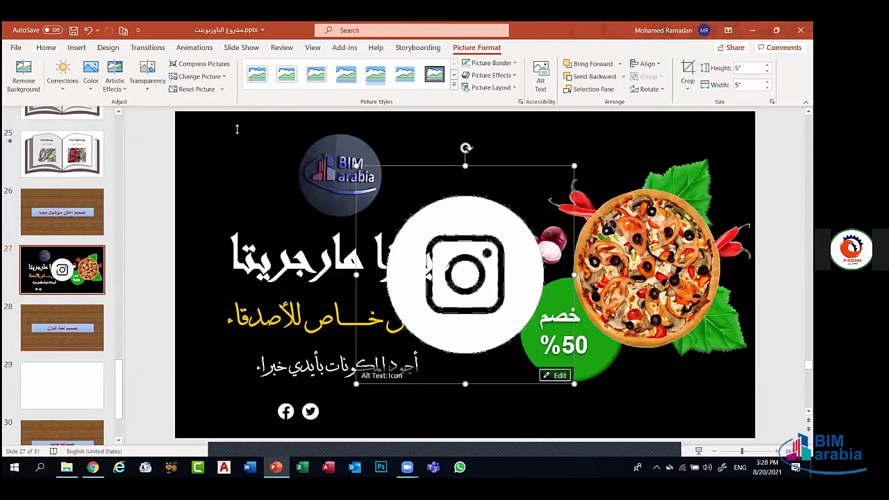
pyautogui.click(526, 123)
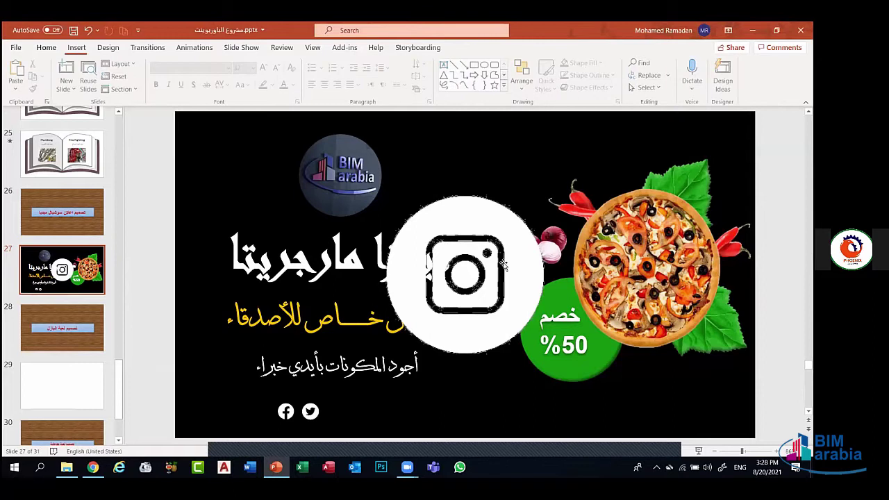
pyautogui.click(571, 169)
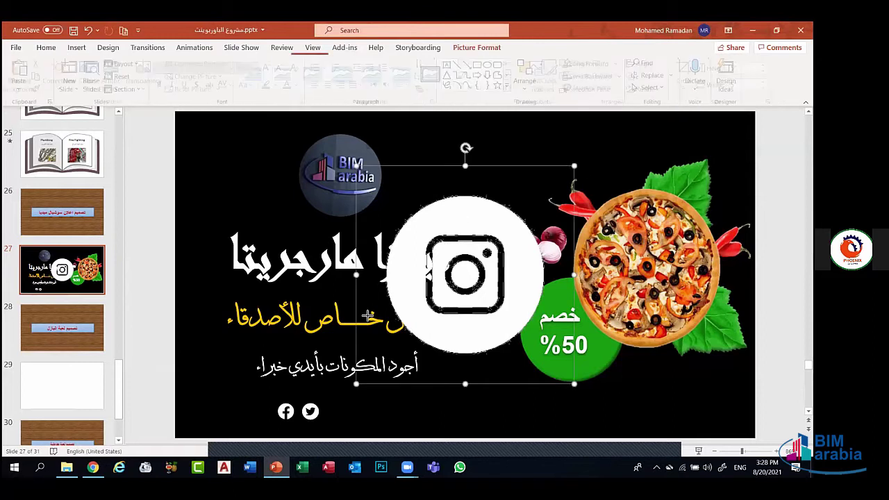
pyautogui.moveTo(355, 349); pyautogui.dragTo(338, 411)
pyautogui.click(412, 392)
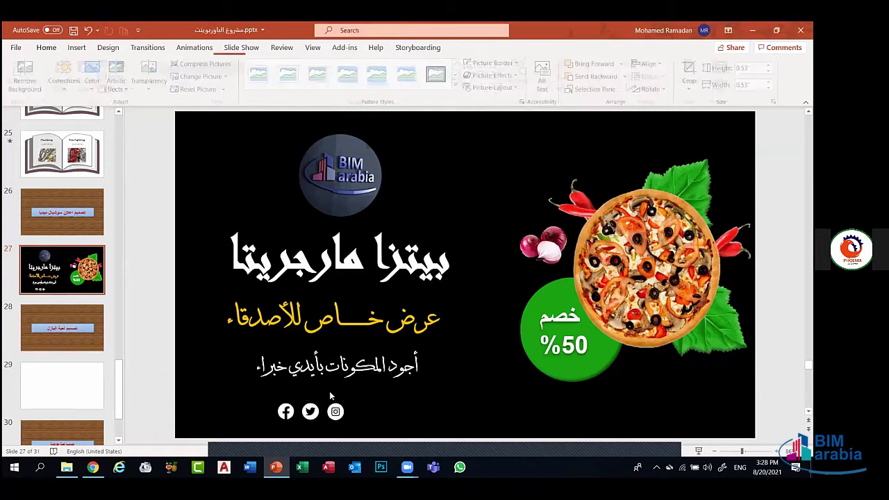
# Nudge the Twitter and Facebook icons so all three social icons sit evenly in one row
pyautogui.click(310, 411)
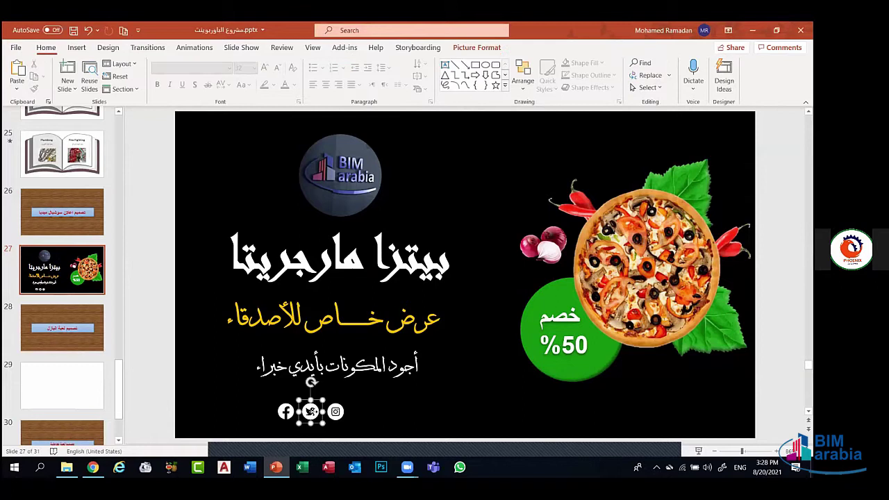
pyautogui.doubleClick(310, 411)
pyautogui.moveTo(315, 411); pyautogui.dragTo(312, 411)
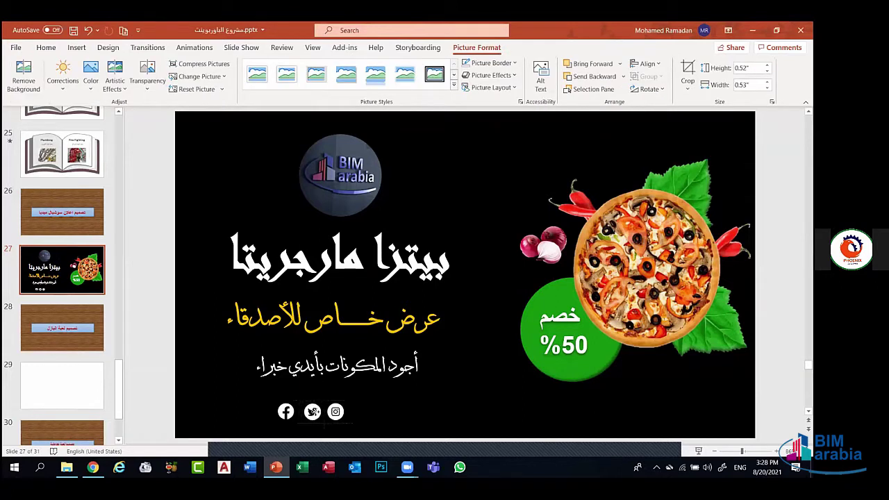
pyautogui.click(404, 399)
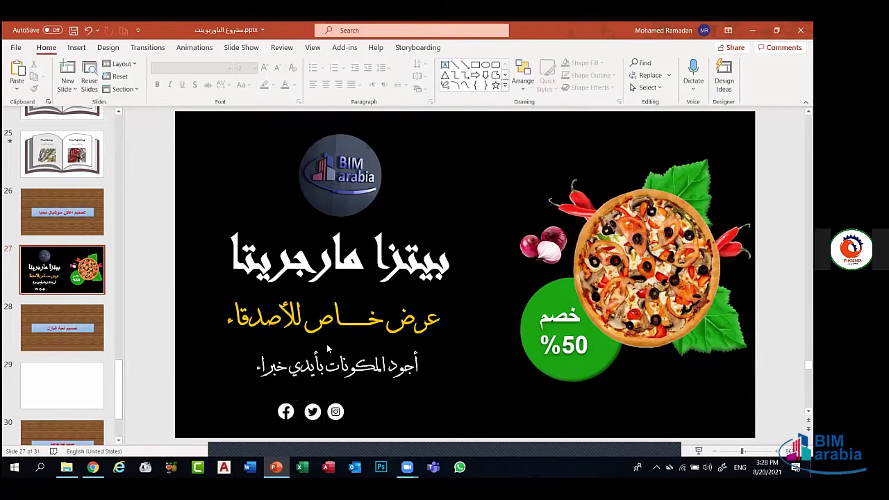
pyautogui.click(286, 412)
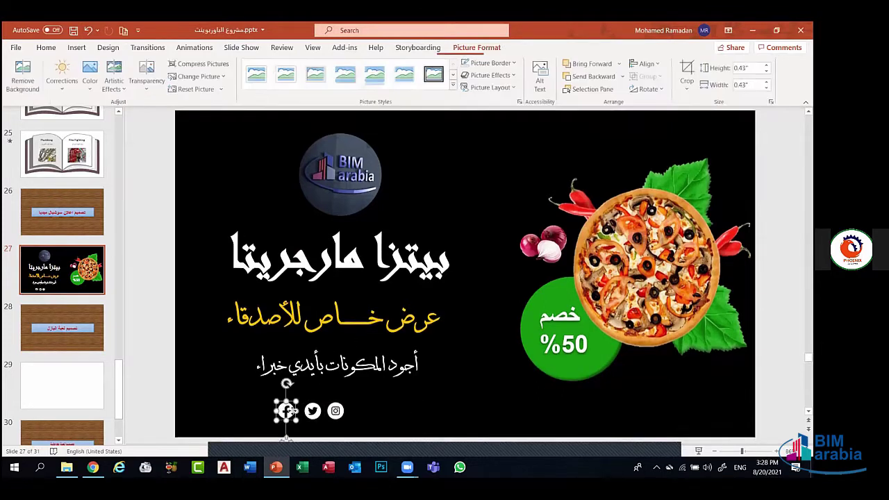
pyautogui.moveTo(292, 412); pyautogui.dragTo(288, 413)
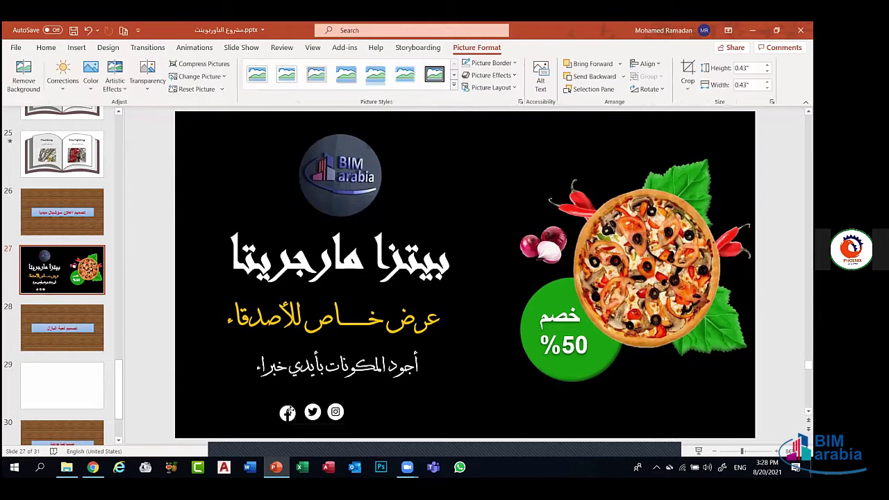
pyautogui.click(368, 400)
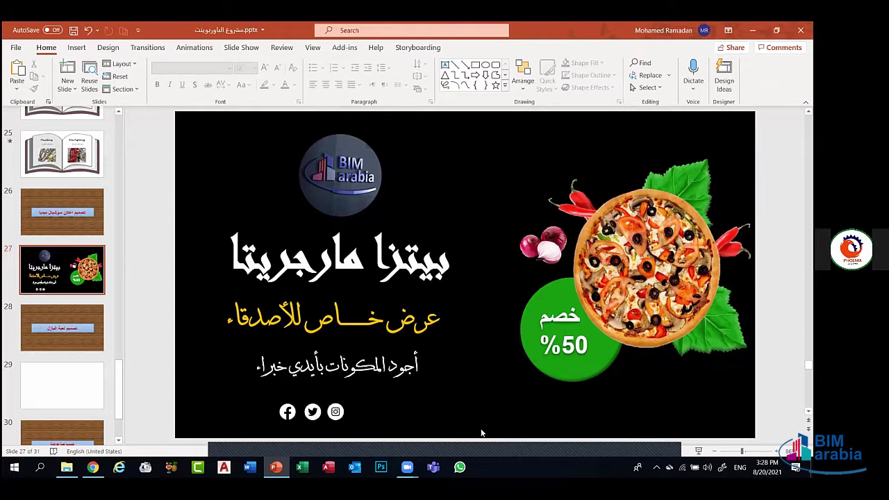
pyautogui.moveTo(480, 432)
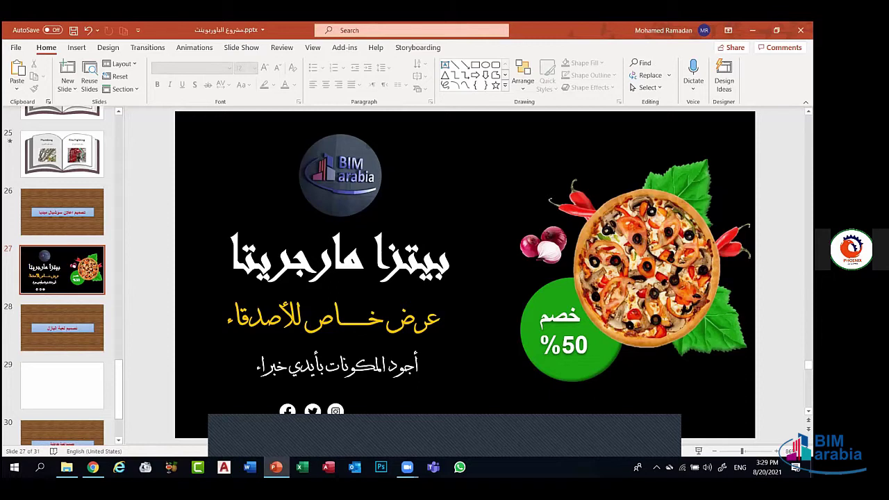
# Bring a copy of the leaf to the front, shrink it and tilt it at the lower left
pyautogui.click(719, 336)
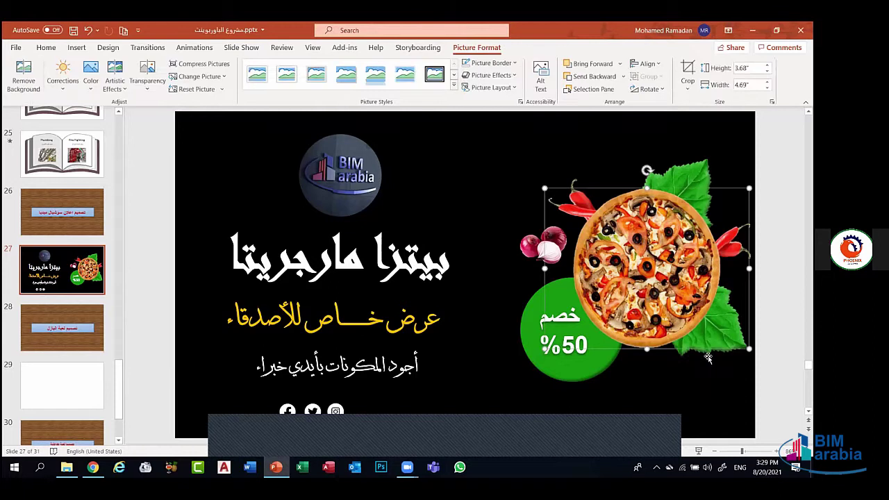
pyautogui.click(683, 354)
pyautogui.hotkey('ctrl', 'shift', ']')
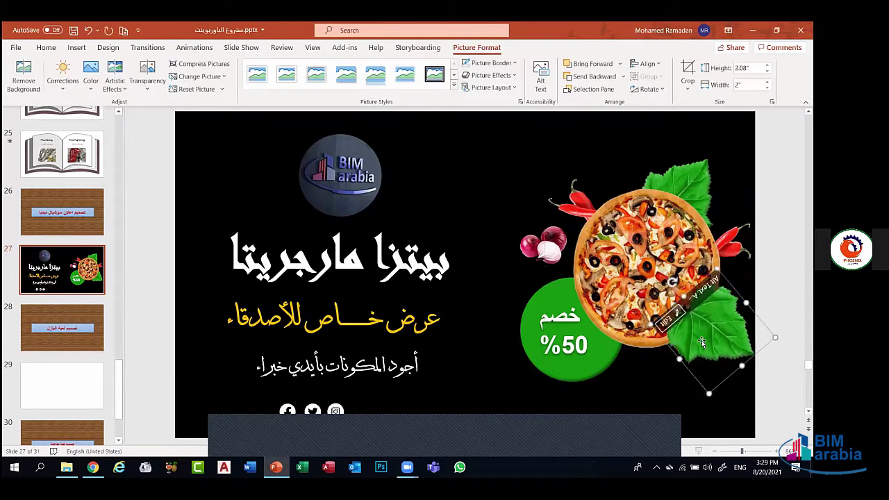
pyautogui.moveTo(433, 293); pyautogui.dragTo(448, 184)
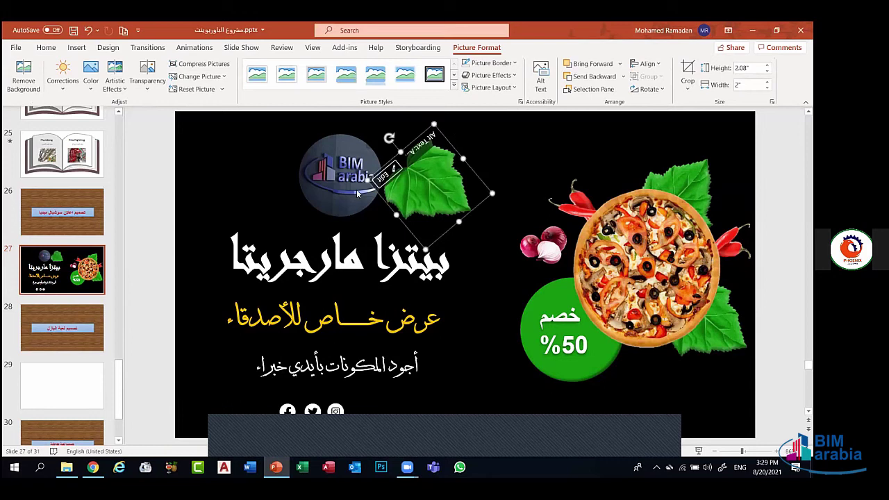
pyautogui.moveTo(424, 167); pyautogui.dragTo(180, 369)
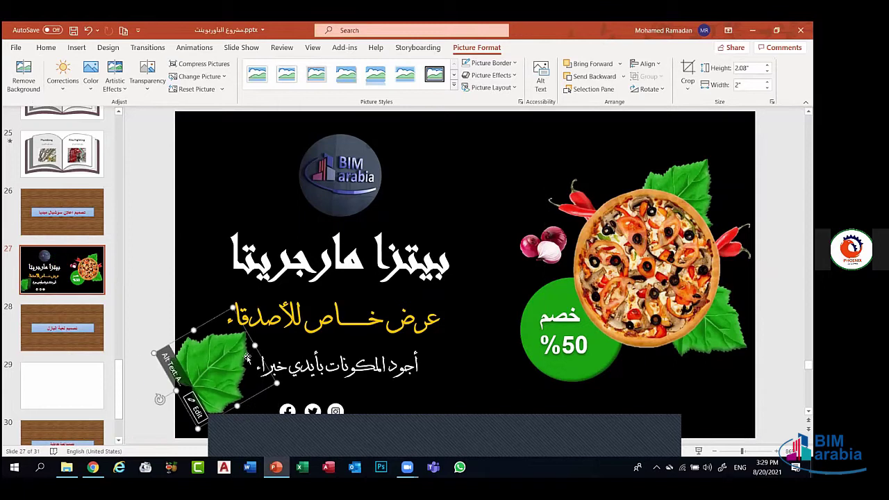
pyautogui.moveTo(244, 374); pyautogui.dragTo(215, 365)
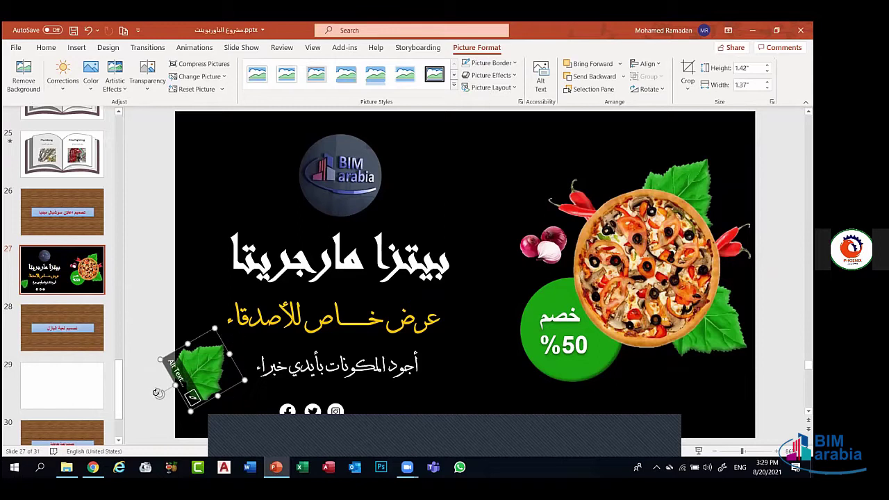
pyautogui.moveTo(158, 393); pyautogui.dragTo(206, 373)
pyautogui.click(255, 353)
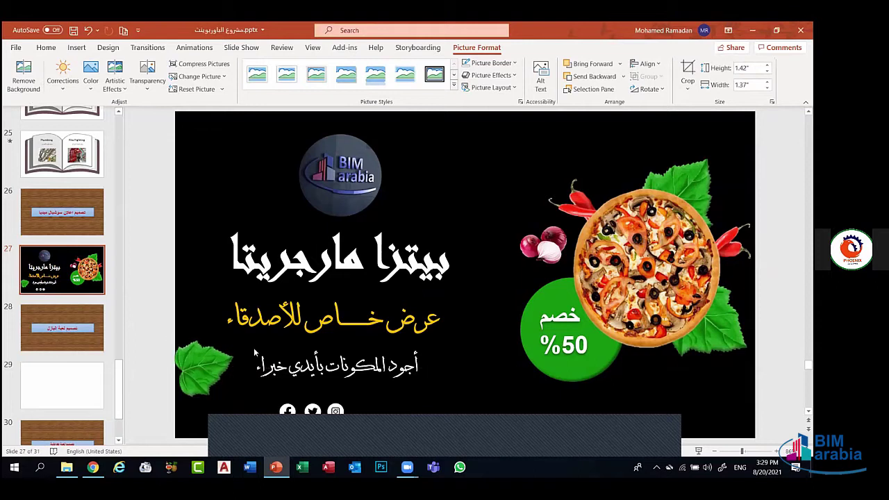
# Copy the leaf to the bottom-right corner below the 50% badge, tilted at 0.63"
pyautogui.click(217, 367)
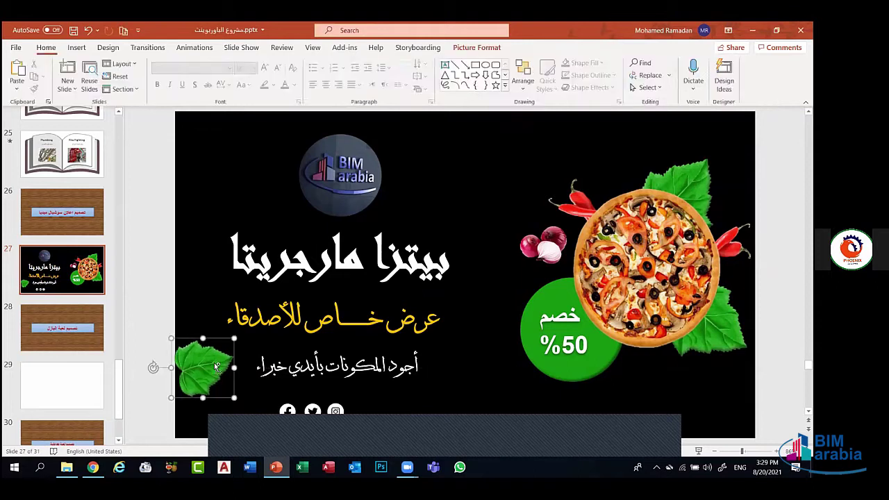
pyautogui.moveTo(217, 367); pyautogui.dragTo(695, 379)
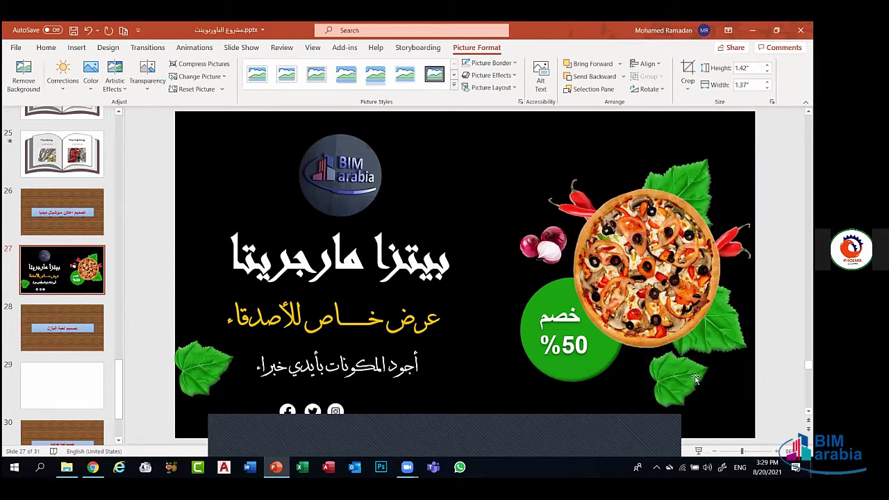
pyautogui.click(704, 373)
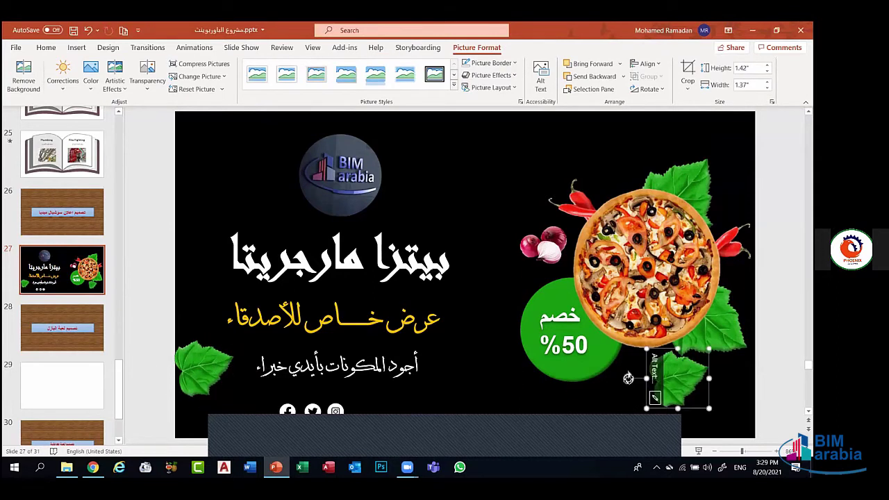
pyautogui.moveTo(628, 379); pyautogui.dragTo(682, 386)
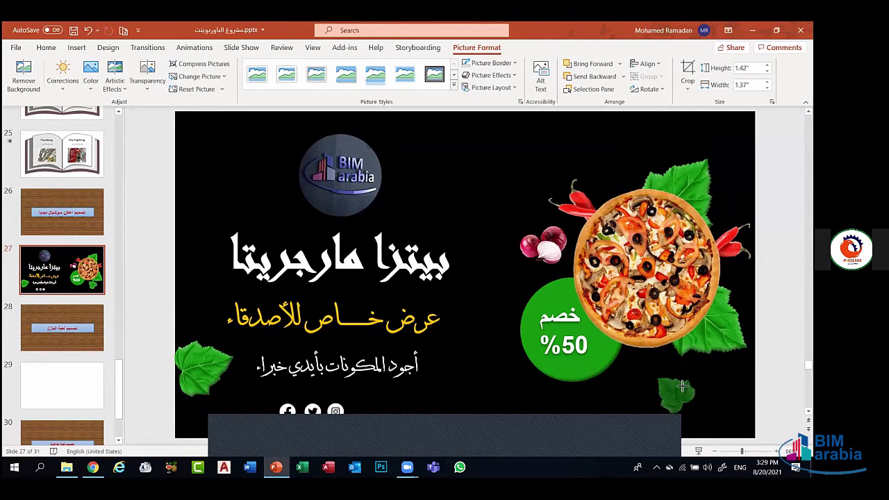
pyautogui.moveTo(677, 395); pyautogui.dragTo(721, 409)
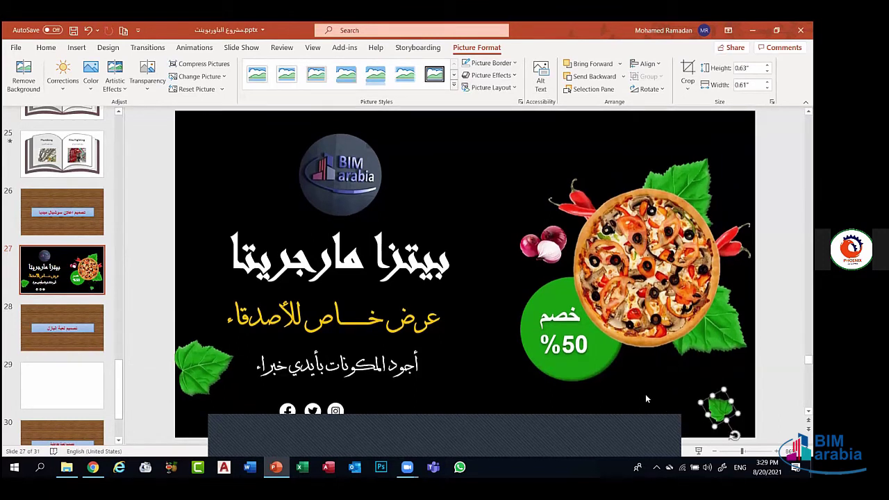
pyautogui.click(455, 334)
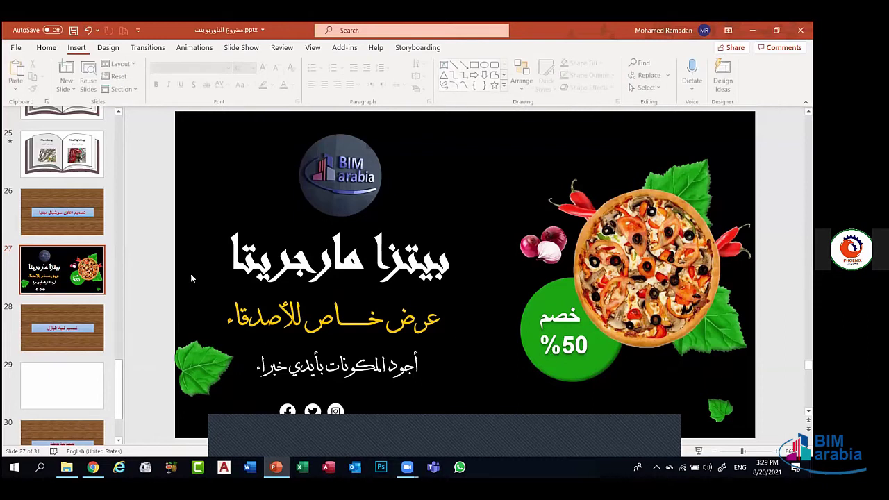
pyautogui.click(62, 386)
pyautogui.click(65, 282)
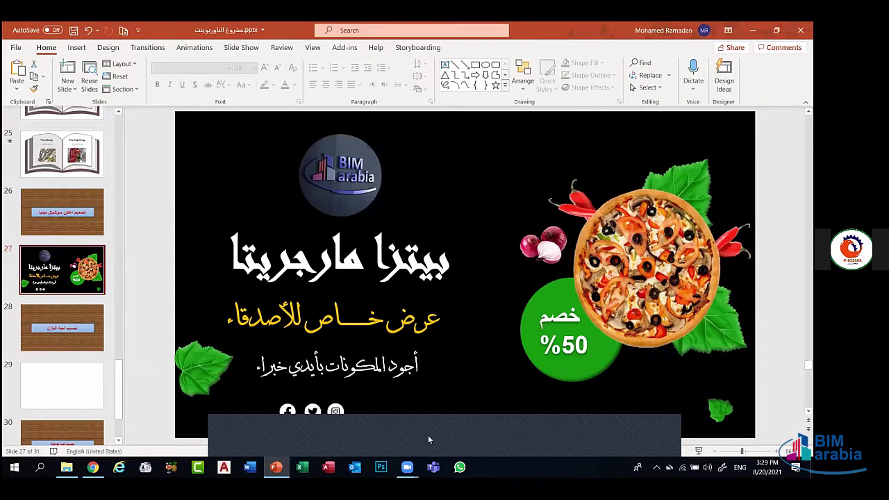
# Download the gold COMPANY logo JPG from Google's 'logo' image results, then return to PowerPoint
pyautogui.click(324, 172)
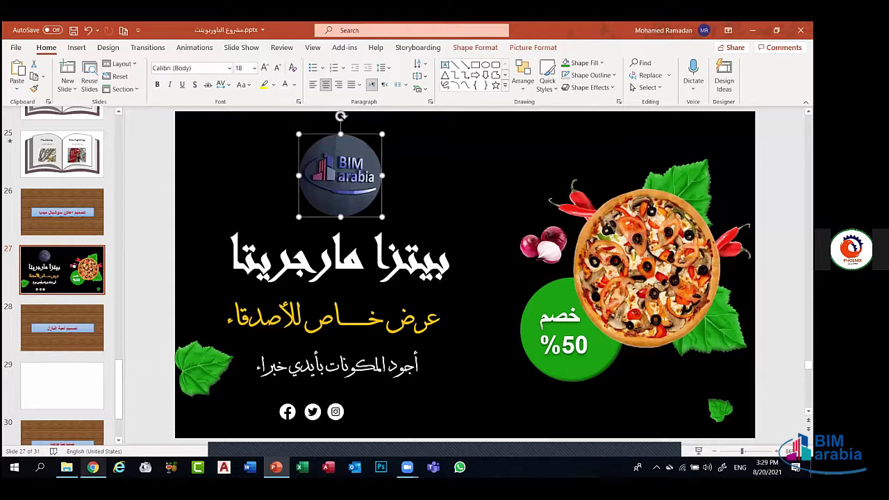
pyautogui.hotkey('alt', 'Tab')
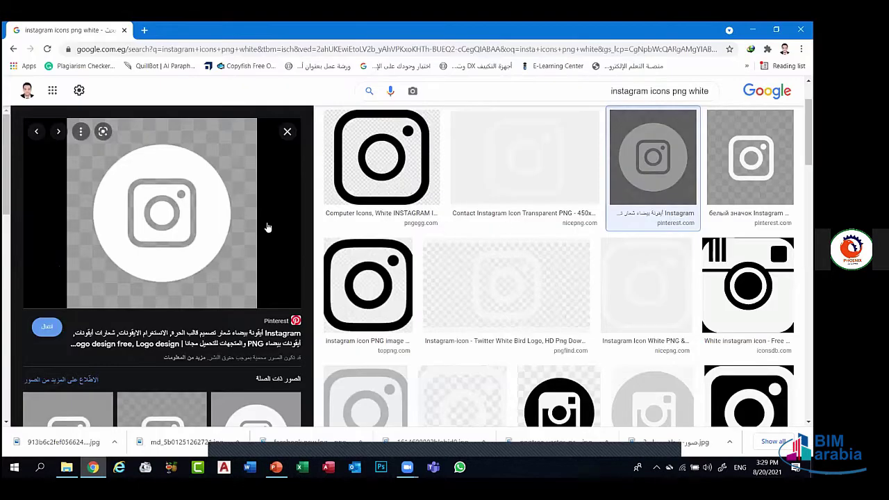
pyautogui.click(205, 262)
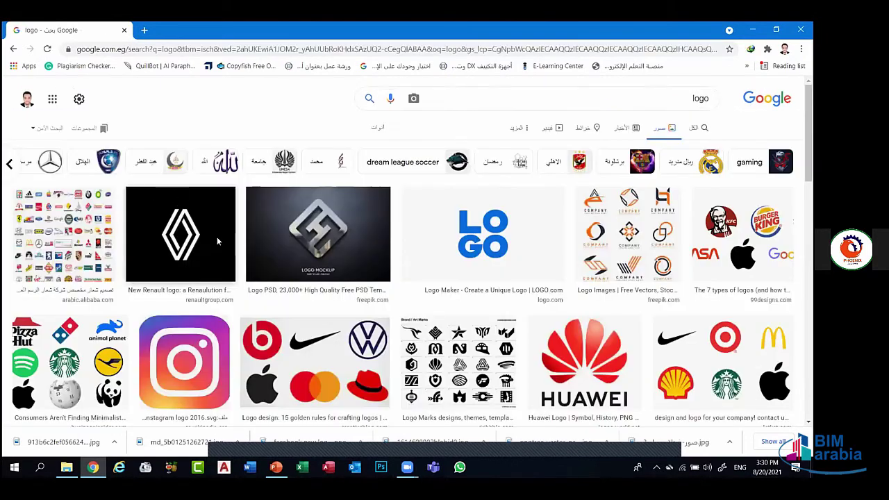
pyautogui.scroll(-5, 217, 241)
pyautogui.click(138, 198)
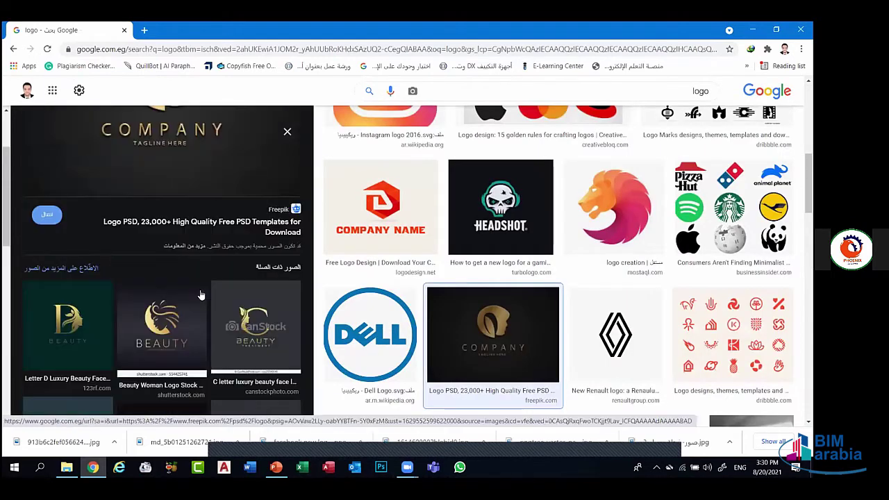
pyautogui.scroll(2, 219, 253)
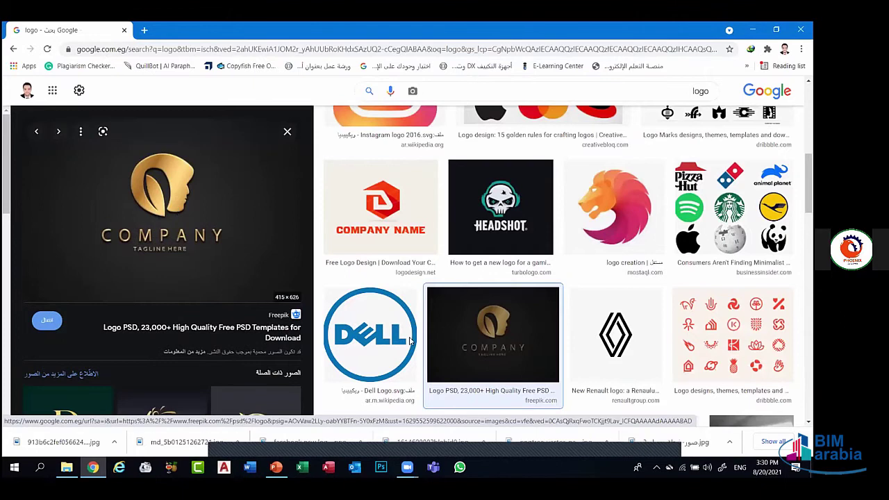
pyautogui.scroll(3, 412, 331)
pyautogui.hotkey('ctrl', 's')
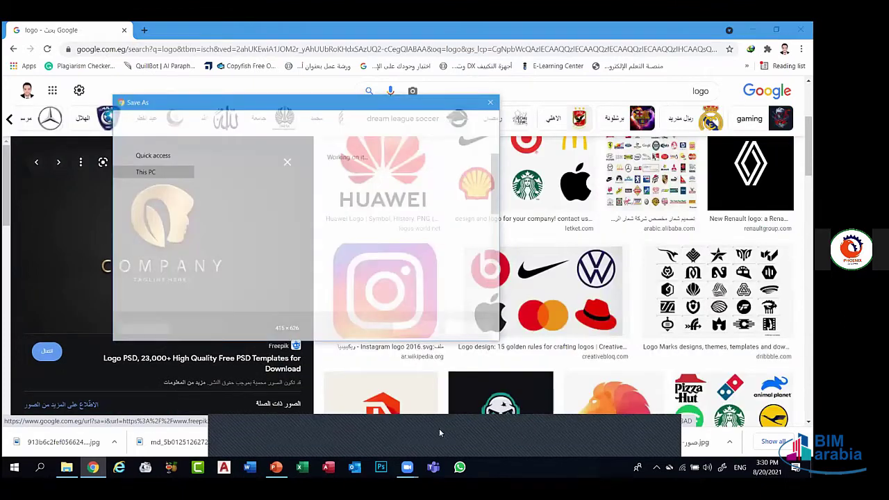
pyautogui.press('Return')
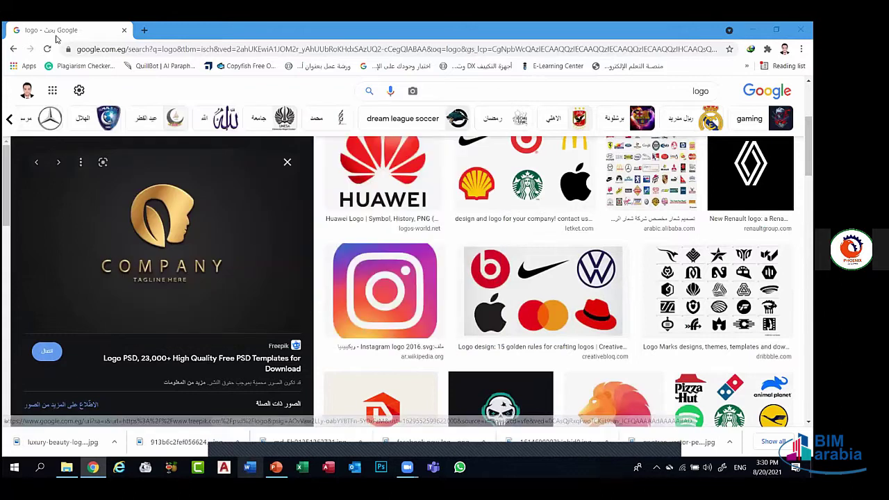
pyautogui.click(275, 467)
# Delete the BIM arabia logo and browse to the downloaded gold logo file
pyautogui.press('Delete')
pyautogui.click(76, 48)
pyautogui.click(100, 76)
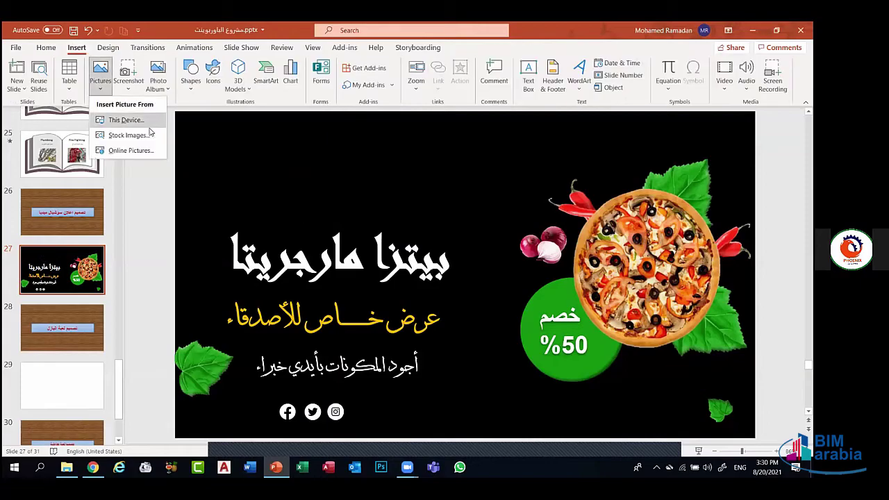
pyautogui.click(126, 120)
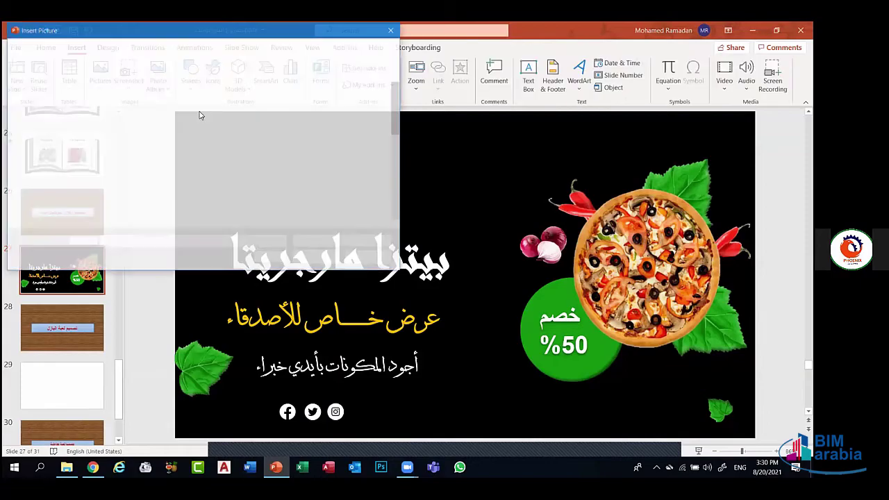
pyautogui.scroll(-1, 222, 174)
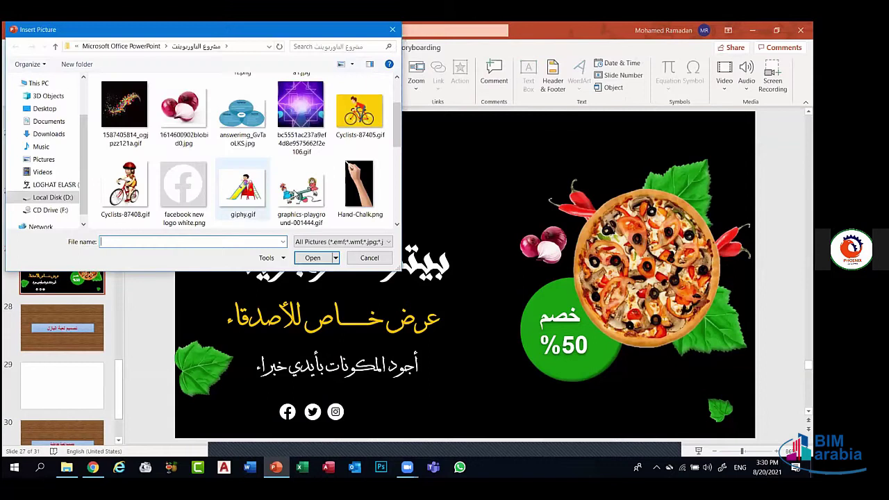
pyautogui.scroll(-1, 263, 184)
pyautogui.scroll(-1, 263, 184)
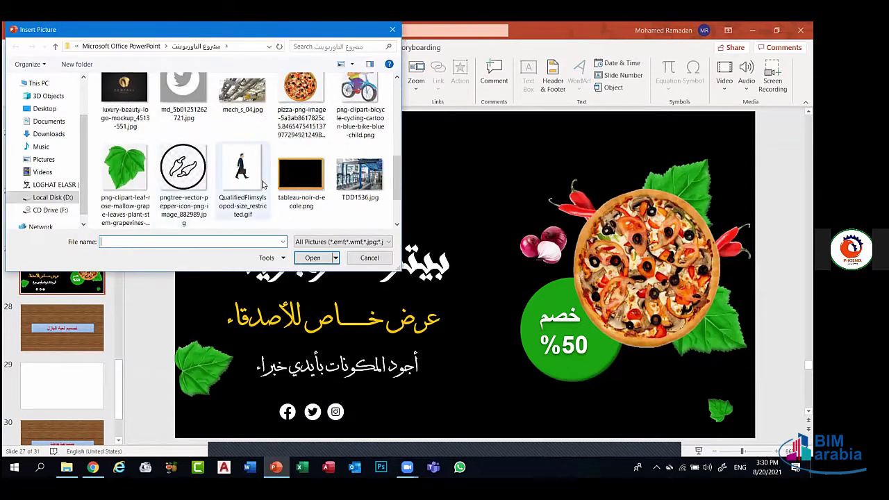
pyautogui.scroll(-1, 264, 184)
pyautogui.scroll(2, 264, 167)
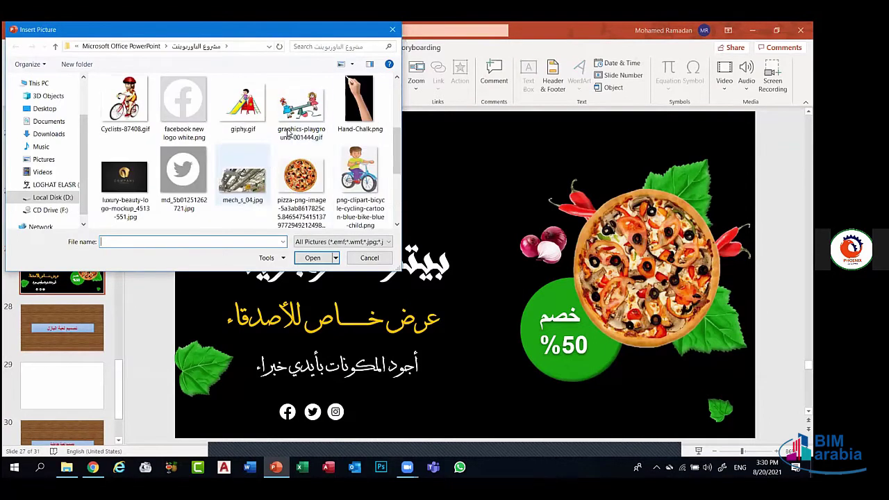
pyautogui.click(124, 177)
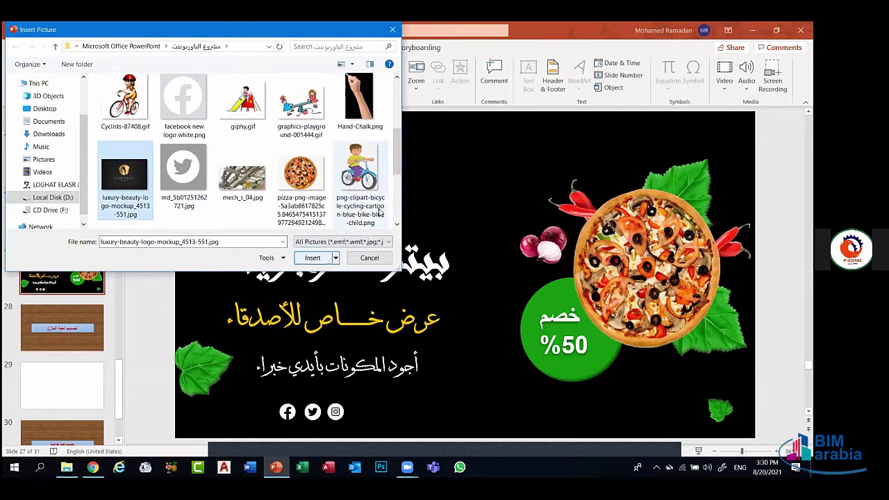
pyautogui.press('Escape')
# Draw an oval circle above the title and fill it with the gold logo picture
pyautogui.click(190, 77)
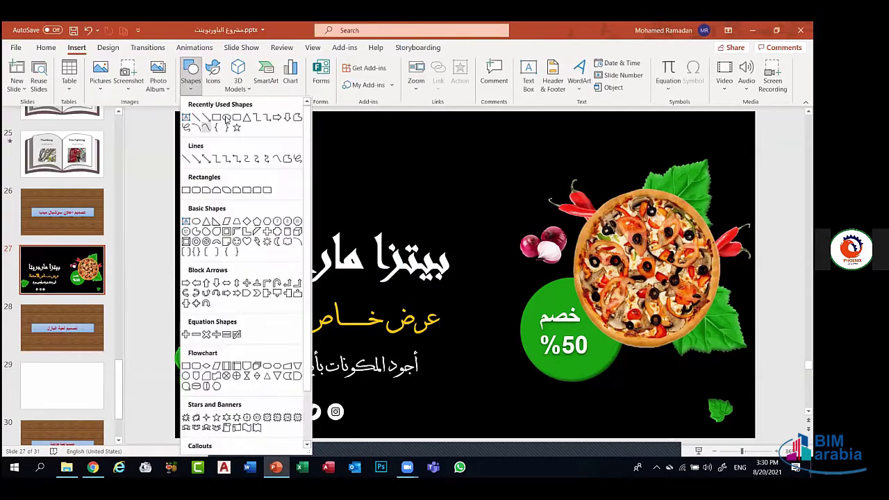
pyautogui.click(225, 118)
pyautogui.moveTo(330, 151); pyautogui.dragTo(437, 259)
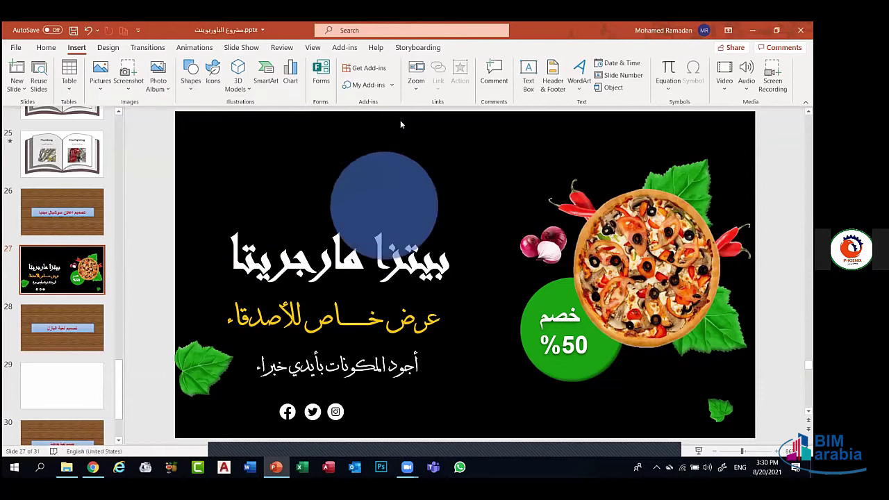
pyautogui.click(401, 64)
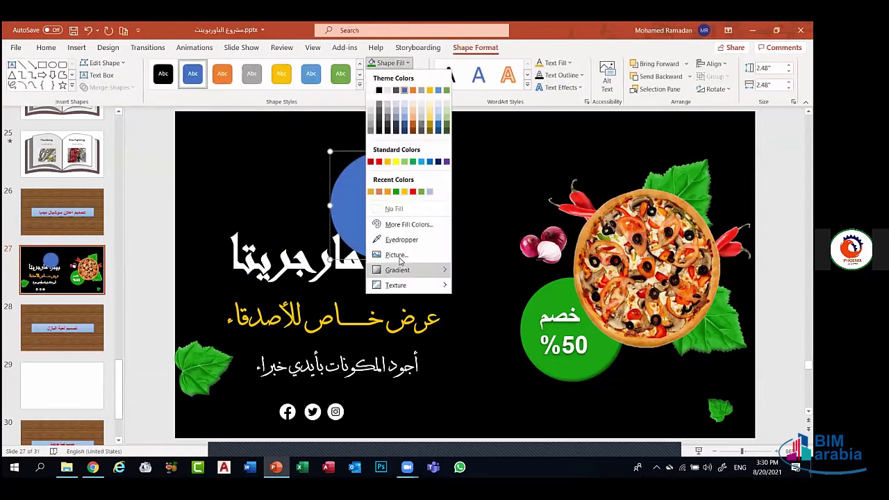
pyautogui.click(396, 255)
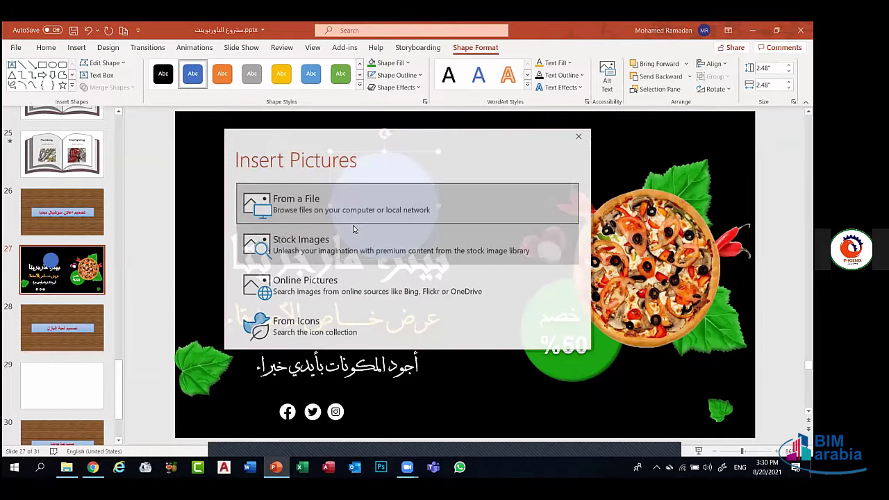
pyautogui.click(239, 194)
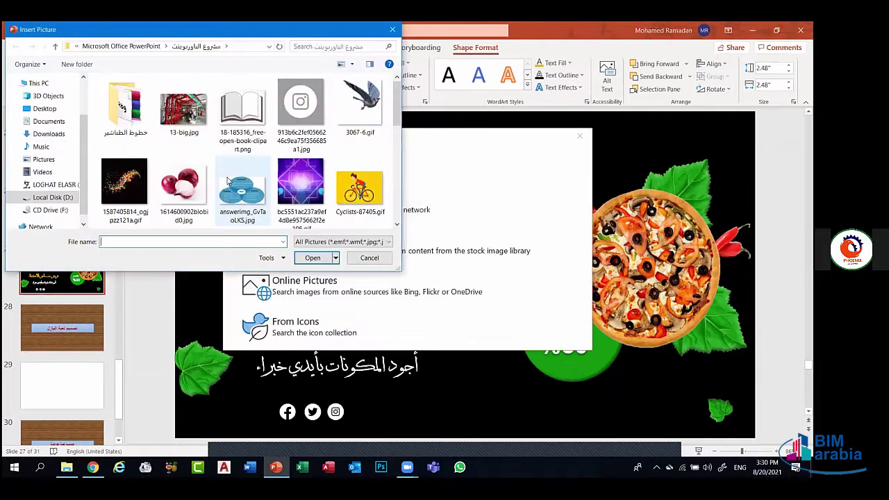
pyautogui.scroll(-5, 228, 181)
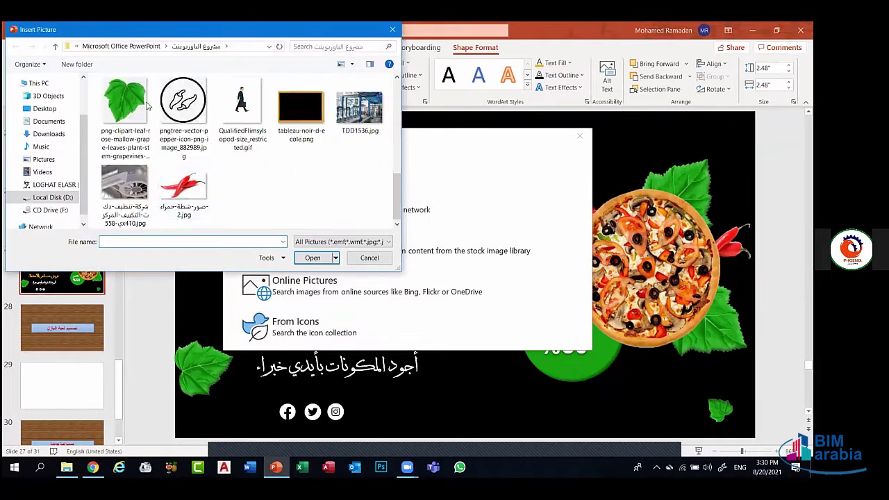
pyautogui.scroll(2, 147, 104)
pyautogui.click(125, 106)
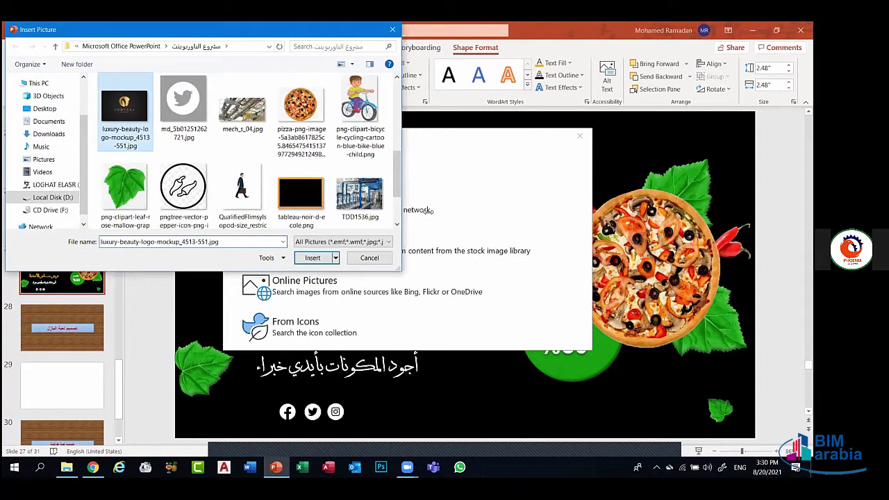
pyautogui.click(312, 258)
# Remove the circle's outline, shrink it to 1.63", and move it to the old logo's spot
pyautogui.click(396, 75)
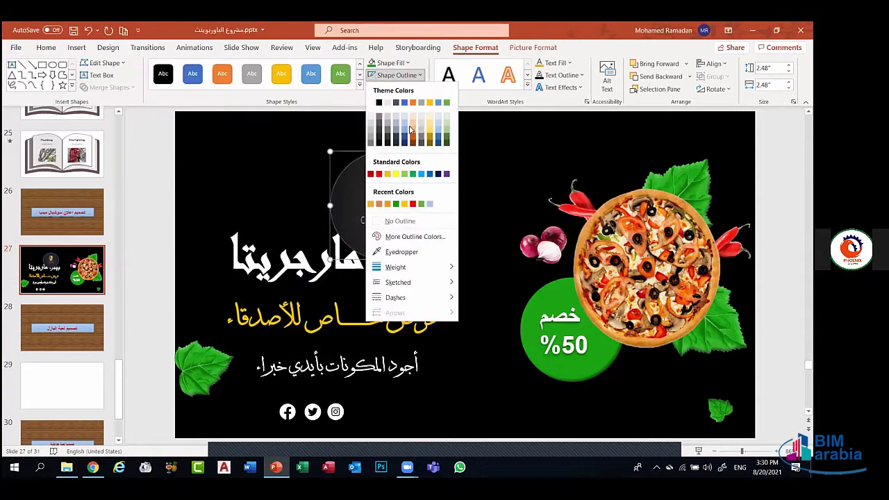
pyautogui.click(405, 224)
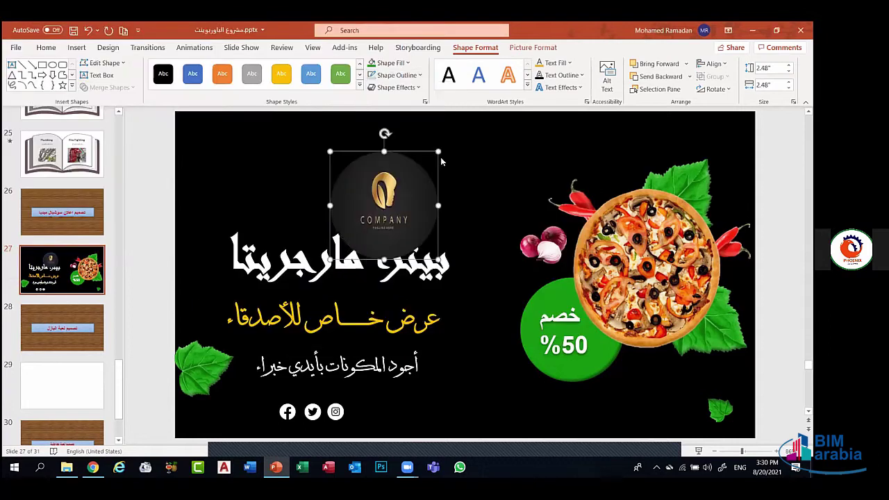
pyautogui.moveTo(438, 151); pyautogui.dragTo(417, 170)
pyautogui.moveTo(358, 189)
pyautogui.mouseDown()
pyautogui.moveTo(363, 212)
pyautogui.moveTo(354, 180)
pyautogui.moveTo(337, 172)
pyautogui.moveTo(349, 178)
pyautogui.mouseUp()
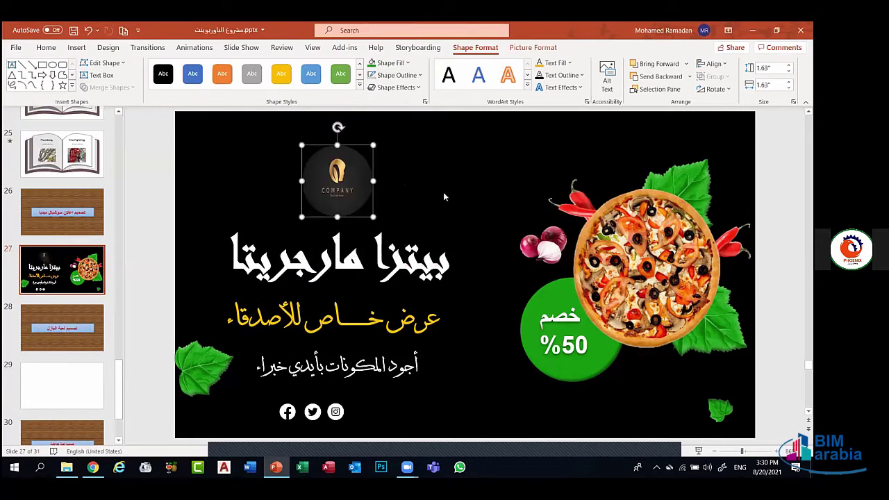
pyautogui.click(500, 155)
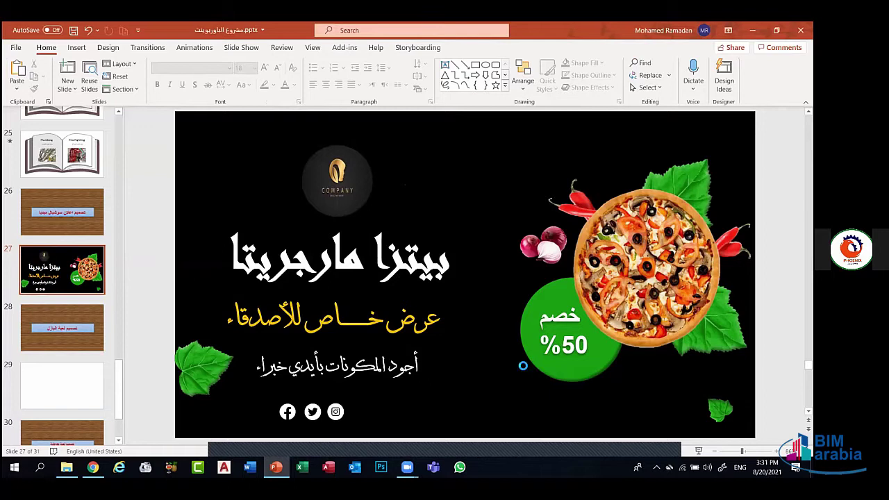
# Save, duplicate the puzzle-game section slide 28, and add a blank slide between the copies
pyautogui.hotkey('ctrl', 's')
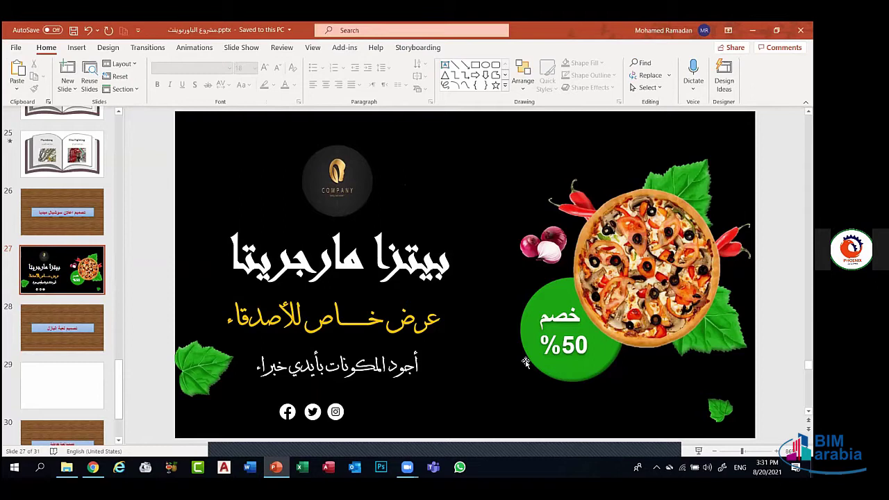
pyautogui.rightClick(69, 321)
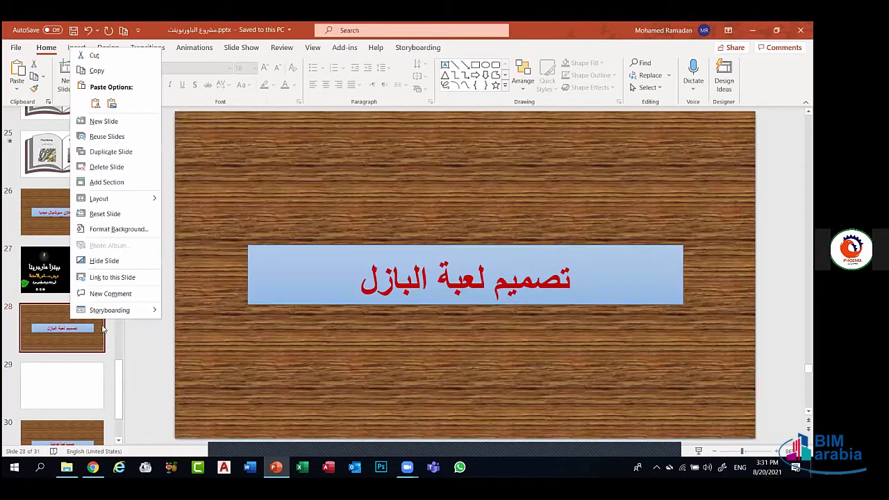
pyautogui.click(107, 151)
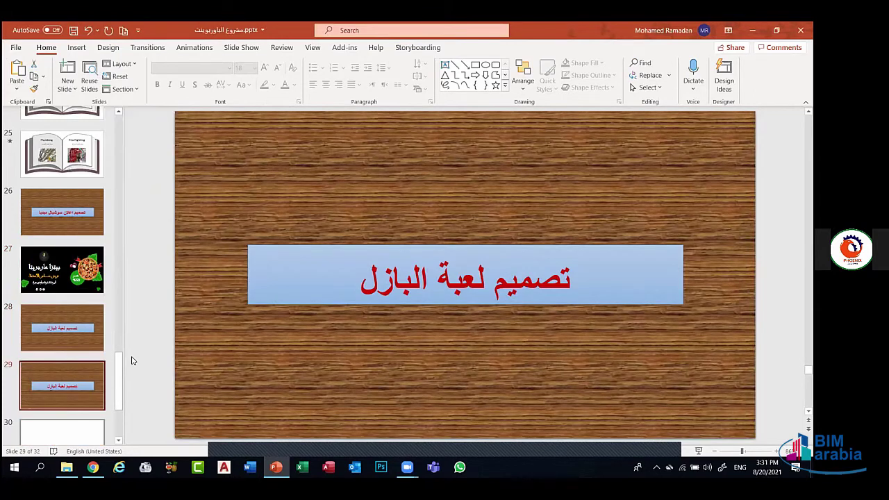
pyautogui.hotkey('ctrl', 'z')
pyautogui.click(72, 335)
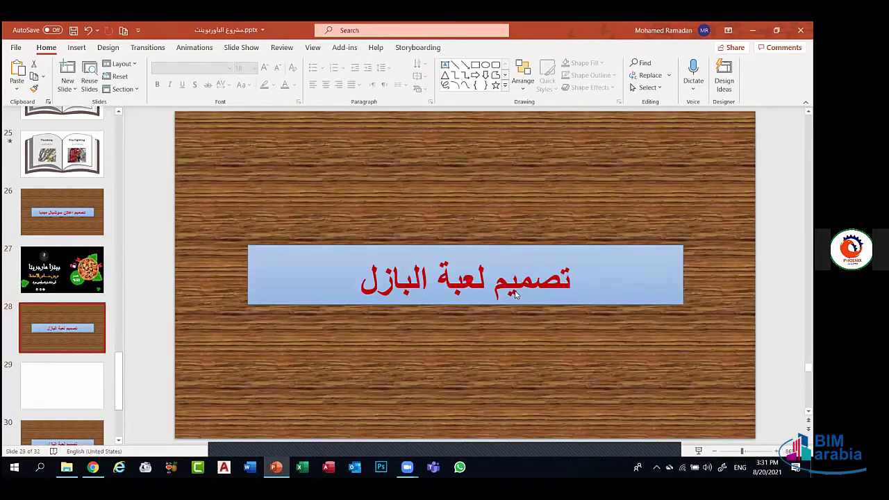
# Replace slide 28's title with 'أضافة تأثيرات مختلفة' and go to blank slide 29
pyautogui.moveTo(360, 281); pyautogui.dragTo(578, 285)
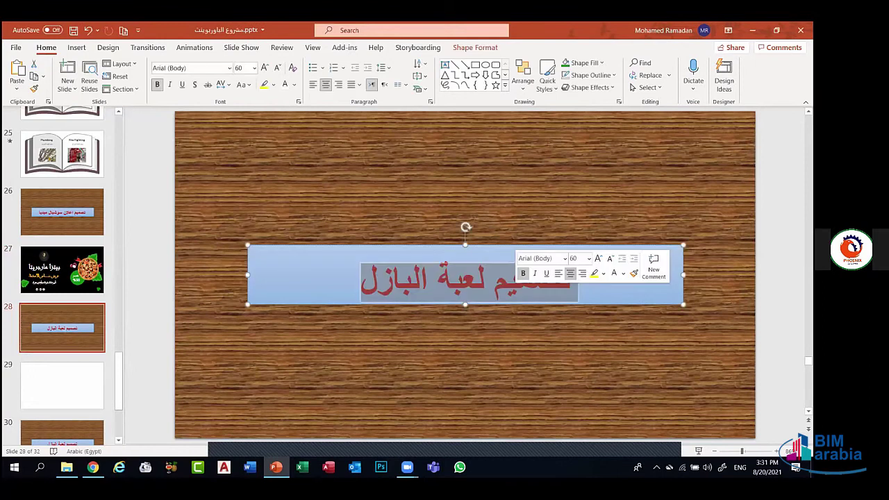
pyautogui.write('j')
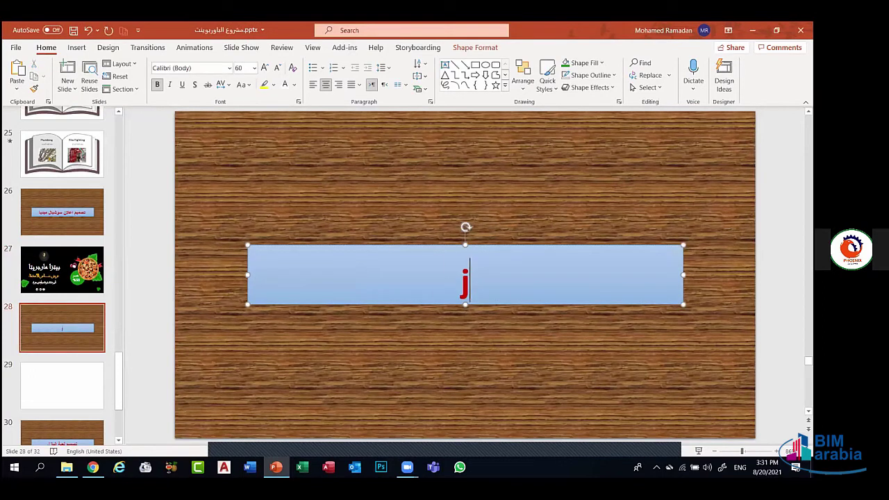
pyautogui.press('BackSpace')
pyautogui.hotkey('alt', 'shift')
pyautogui.write('أضافة')
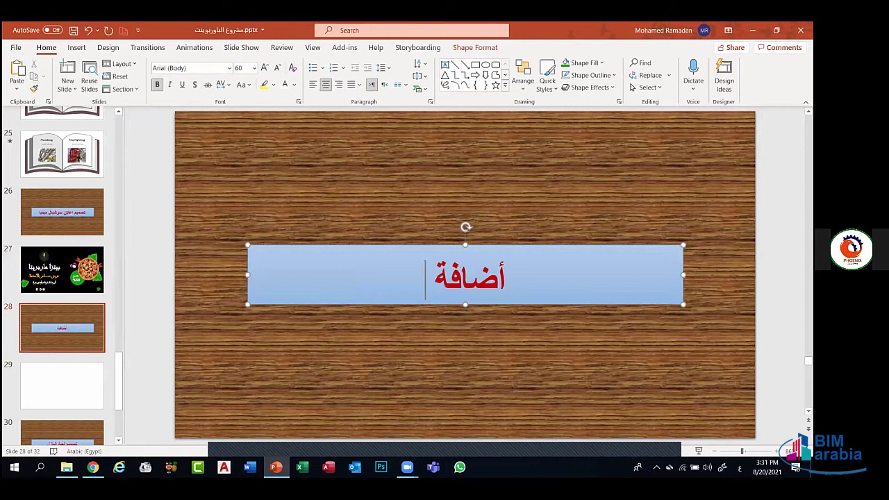
pyautogui.write(' تأثيرات')
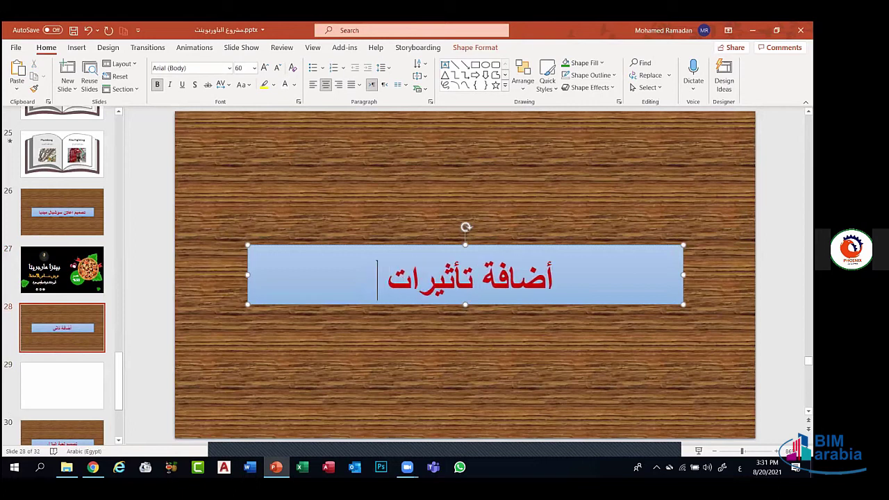
pyautogui.write(' مختل')
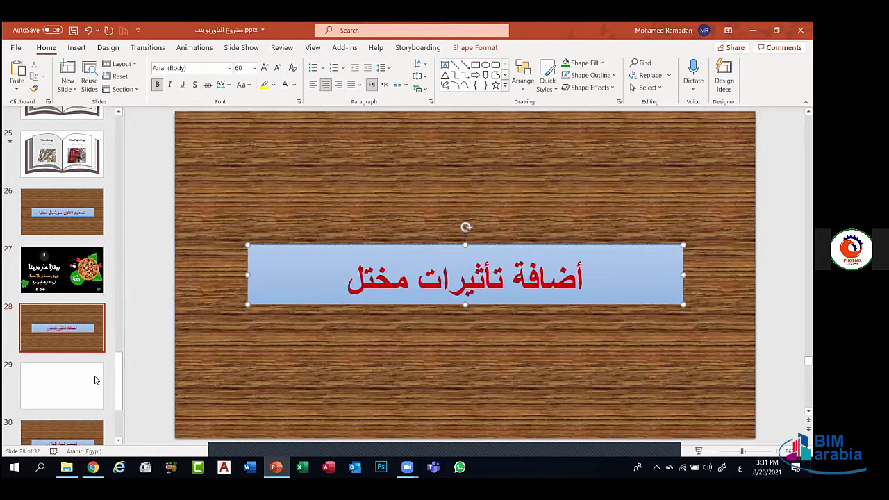
pyautogui.write('فة')
pyautogui.press('pagedown')
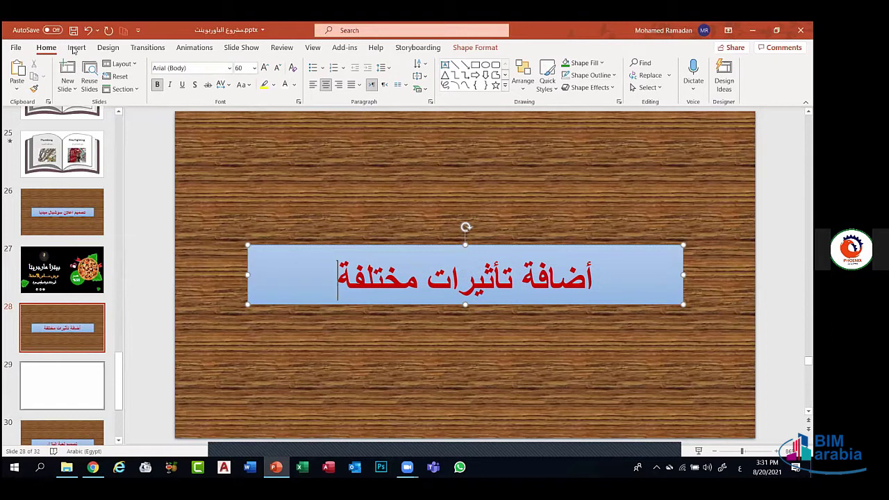
pyautogui.click(75, 47)
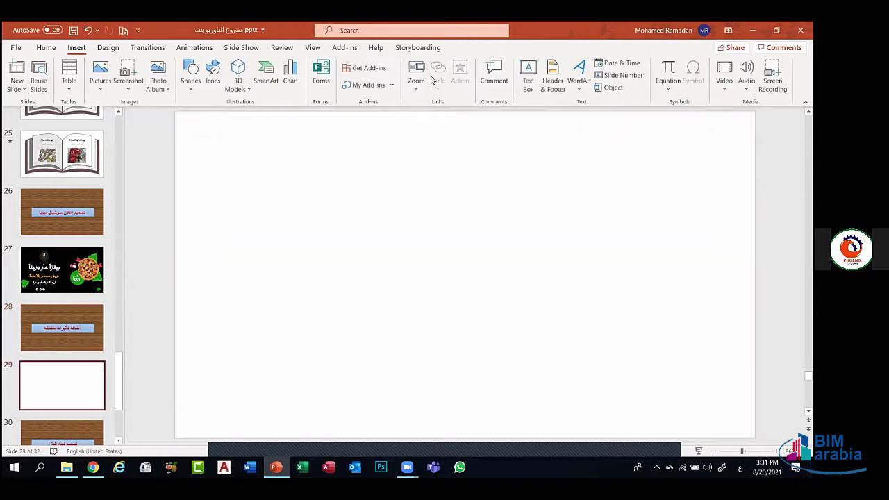
# Draw a text box across slide 29 and enter the presenter's name
pyautogui.click(528, 76)
pyautogui.moveTo(276, 199); pyautogui.dragTo(628, 329)
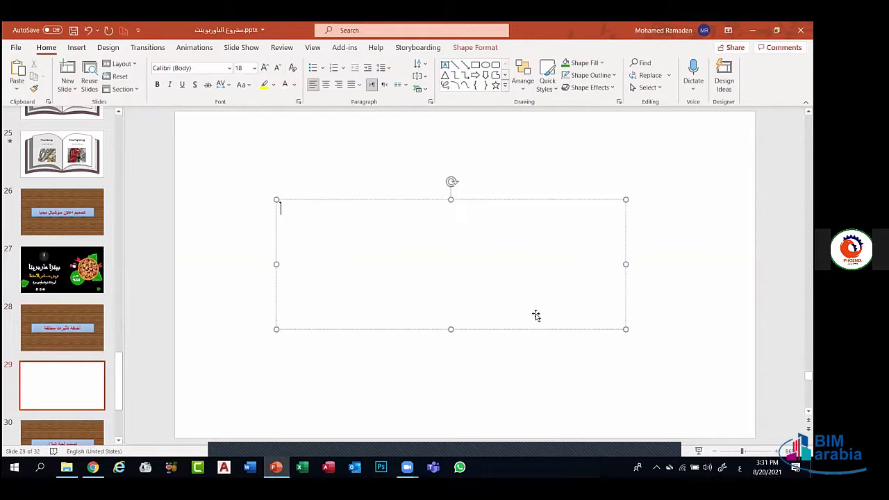
pyautogui.write('ة')
pyautogui.press('BackSpace')
pyautogui.hotkey('alt', 'shift')
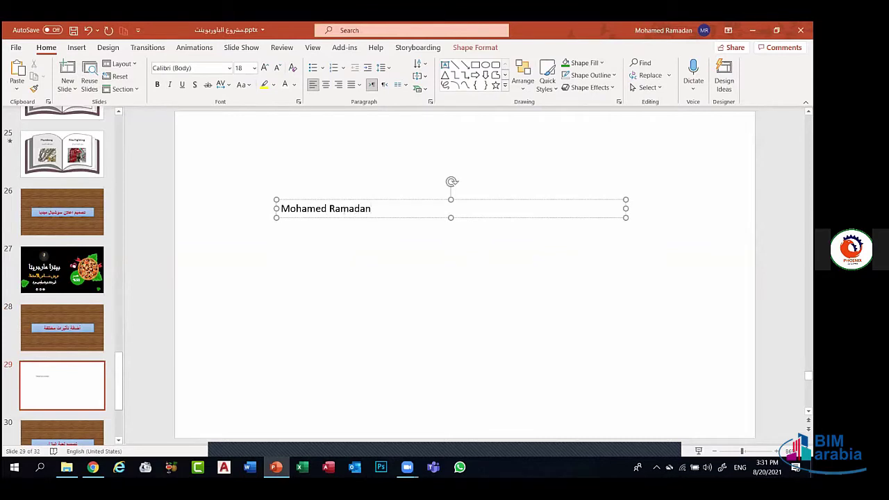
pyautogui.hotkey('ctrl', 'a')
# Make the name centred, bold and 54 pt, and move the box to the slide centre
pyautogui.click(338, 84)
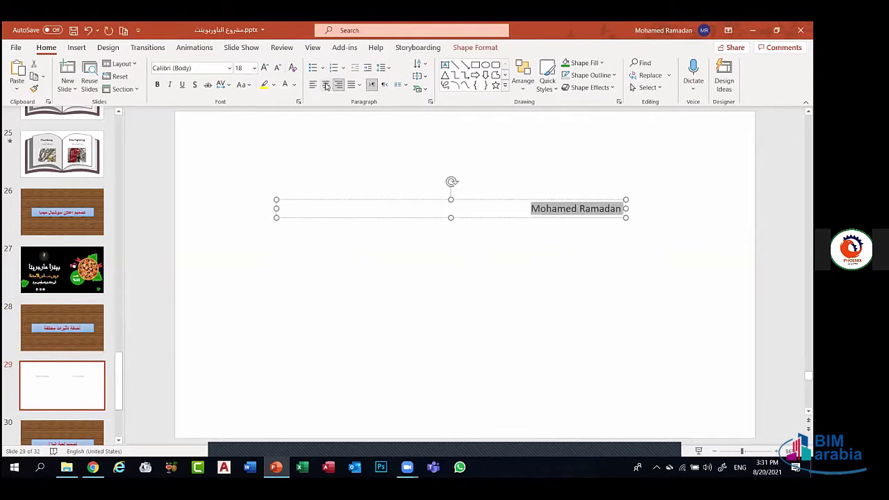
pyautogui.click(325, 84)
pyautogui.click(265, 67)
pyautogui.click(265, 67)
pyautogui.click(264, 67)
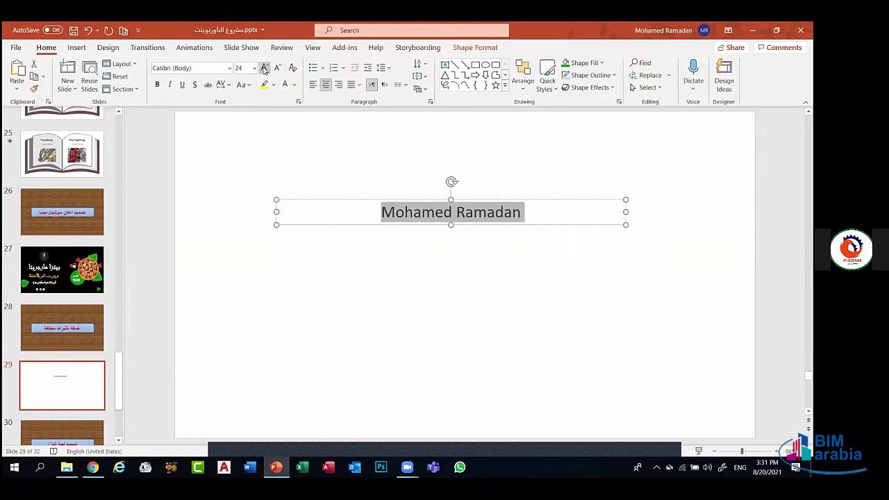
pyautogui.click(264, 67)
pyautogui.click(264, 68)
pyautogui.click(265, 68)
pyautogui.click(265, 68)
pyautogui.click(265, 67)
pyautogui.click(264, 67)
pyautogui.click(157, 84)
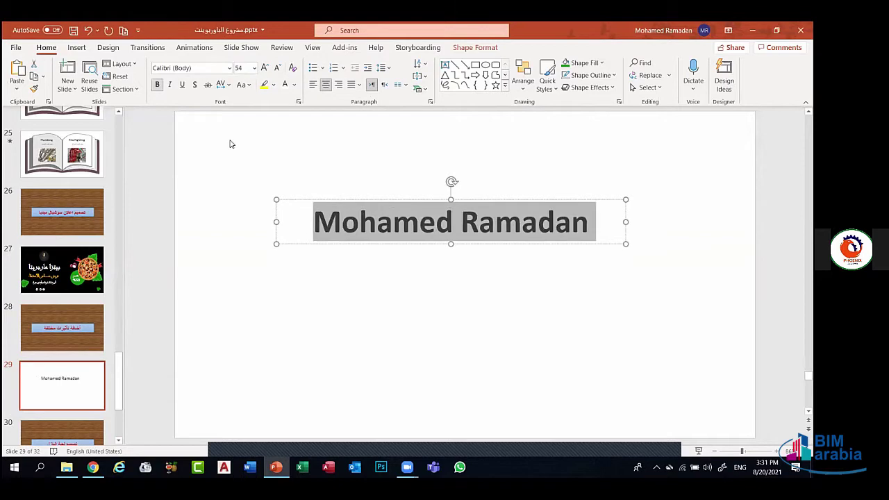
pyautogui.click(306, 243)
pyautogui.moveTo(307, 243); pyautogui.dragTo(316, 291)
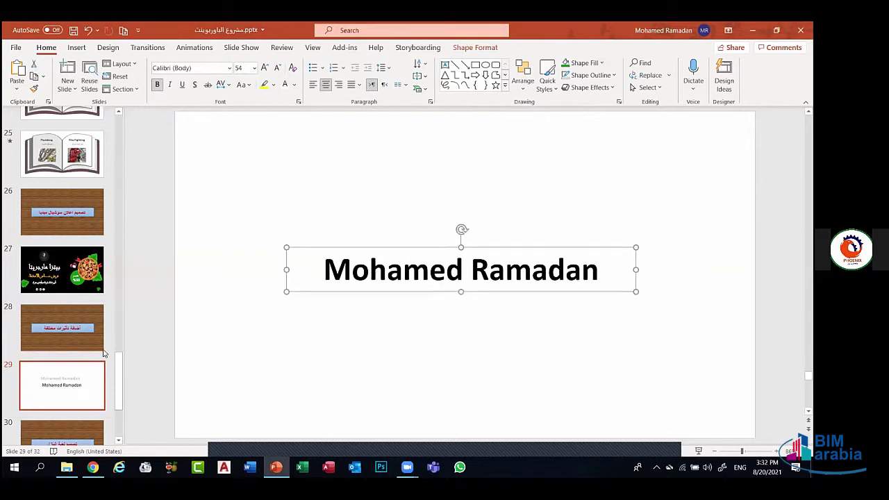
pyautogui.click(77, 47)
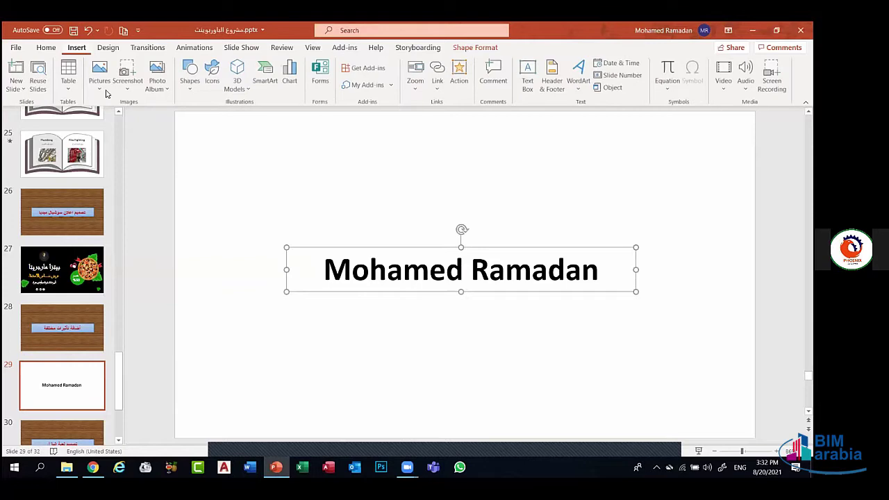
# Insert the purple neon GIF bc5551ac237a9ef4d8e9575662f2e106.gif from this computer onto slide 29
pyautogui.click(100, 77)
pyautogui.click(99, 76)
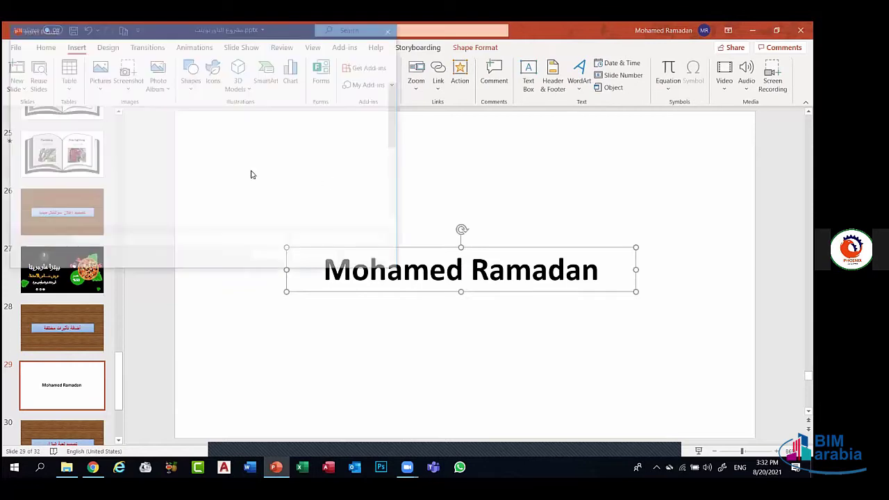
pyautogui.click(306, 197)
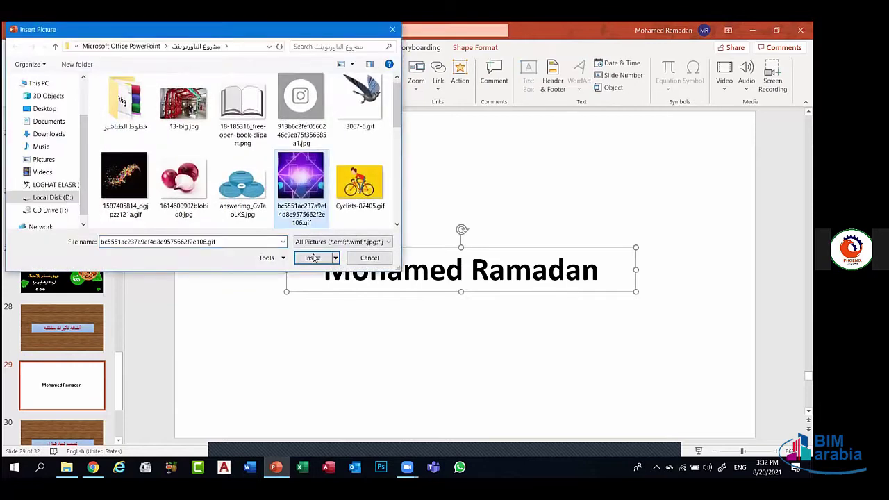
pyautogui.click(313, 258)
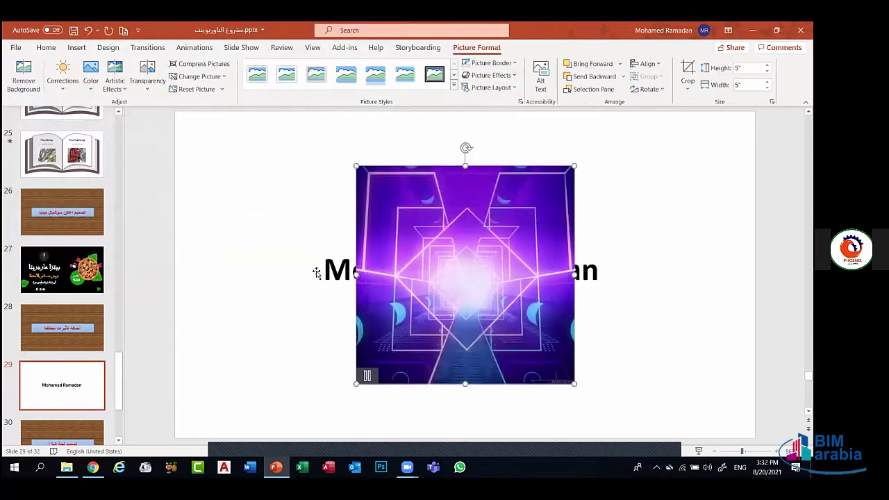
# Send the neon GIF to the back and stretch it to fill the whole slide
pyautogui.click(623, 78)
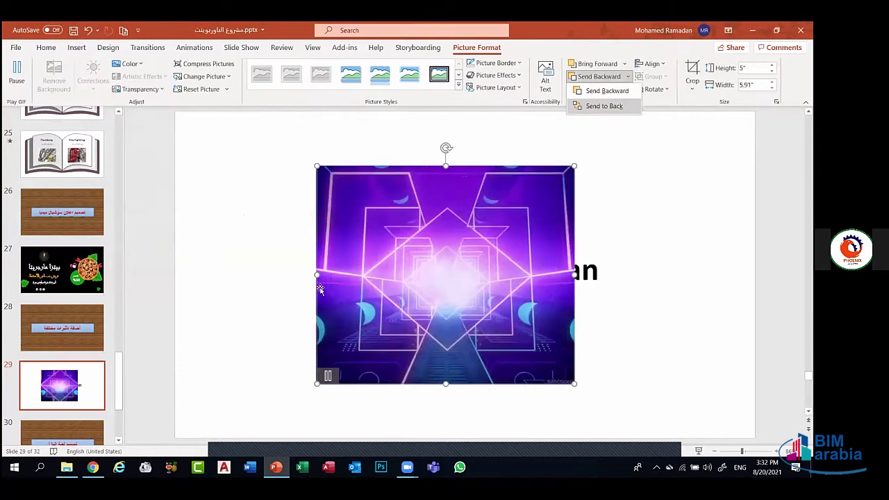
pyautogui.press('Return')
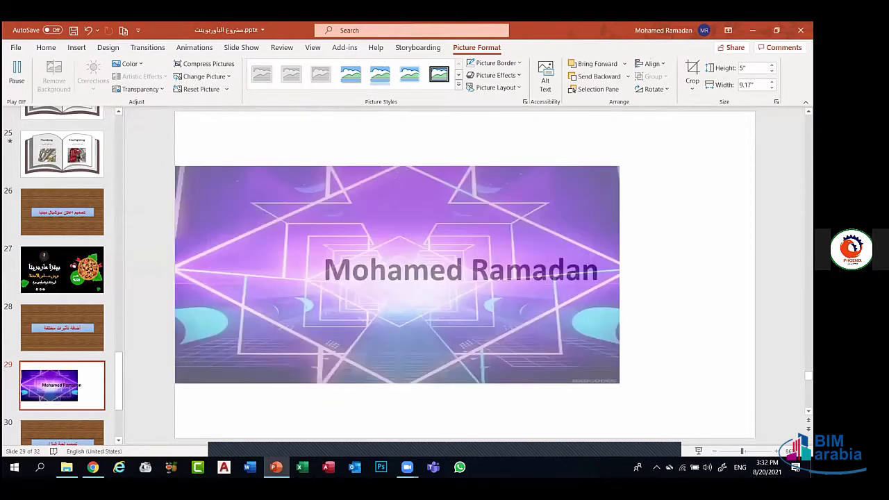
pyautogui.click(462, 169)
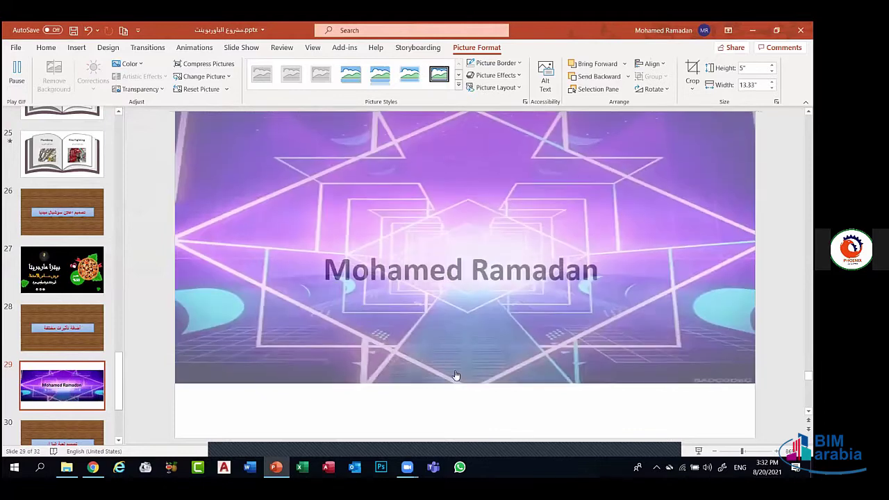
pyautogui.moveTo(456, 375); pyautogui.dragTo(451, 377)
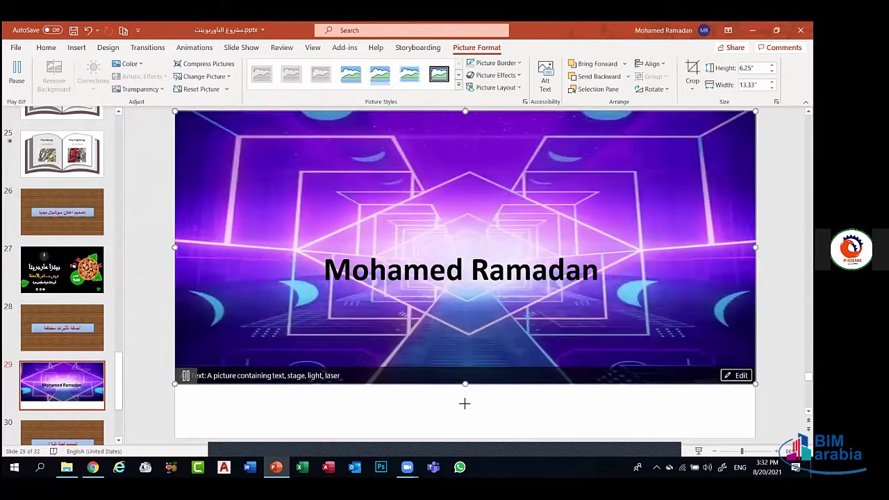
pyautogui.moveTo(464, 439); pyautogui.dragTo(175, 224)
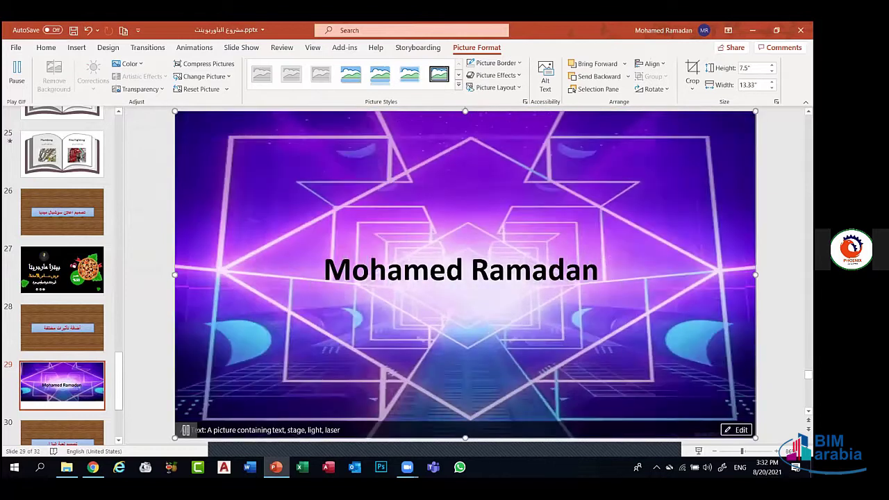
pyautogui.press('Escape')
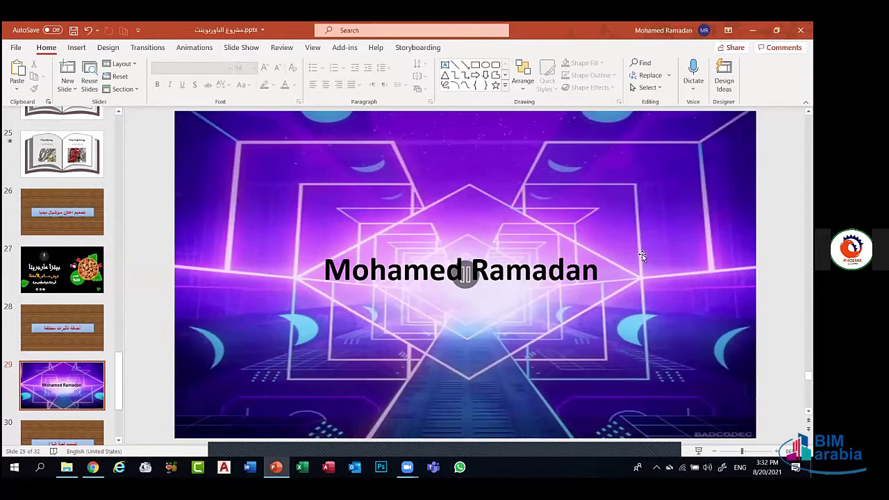
# Narrow and centre the name box so it wraps onto two lines, then save
pyautogui.click(638, 249)
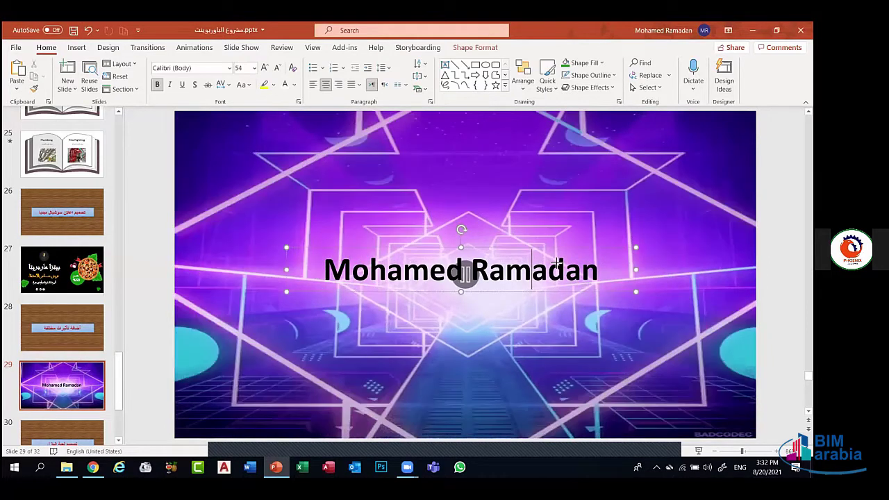
pyautogui.hotkey('ctrl', 'z')
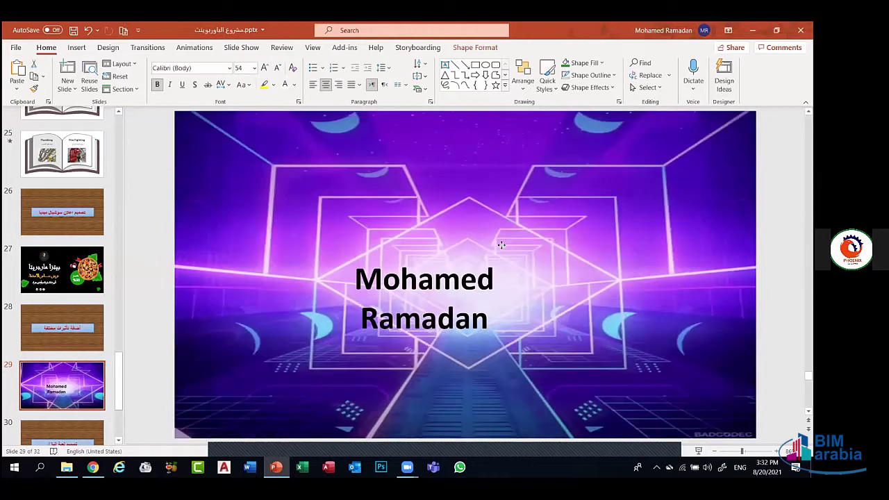
pyautogui.hotkey('ctrl', 'z')
pyautogui.click(722, 232)
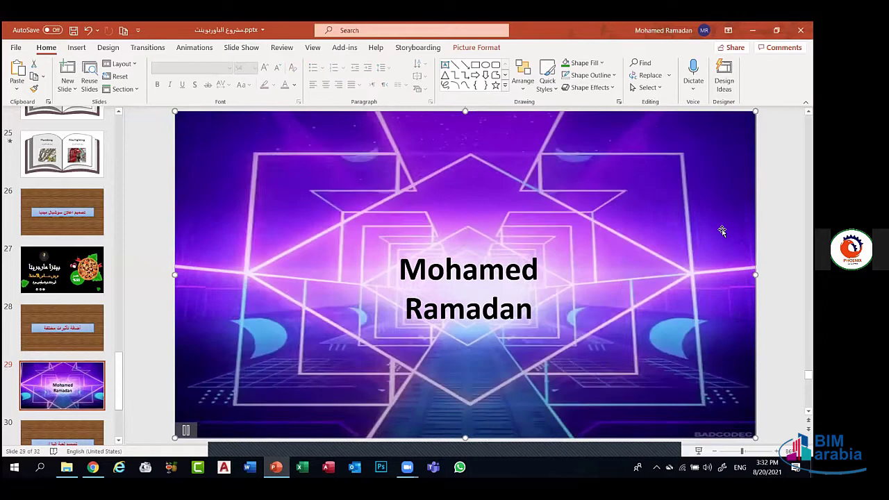
pyautogui.hotkey('ctrl', 's')
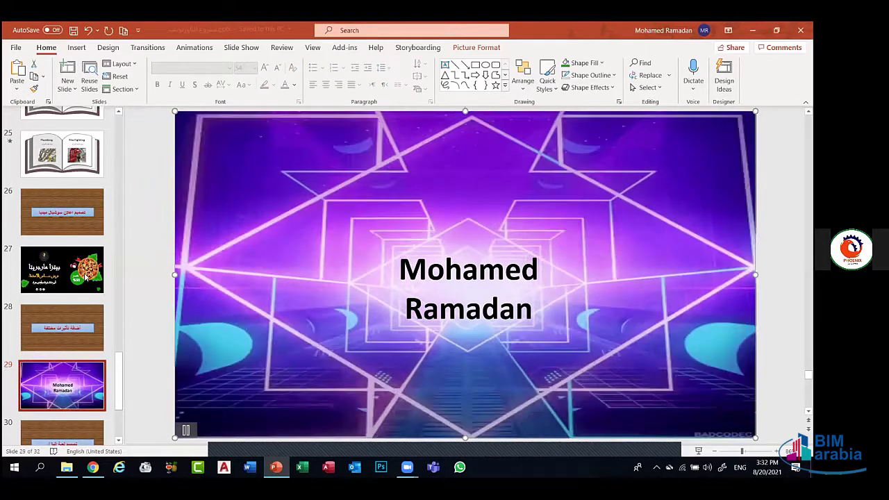
# Duplicate slide 29 and delete the neon GIF background from the new slide 30
pyautogui.rightClick(67, 406)
pyautogui.click(94, 240)
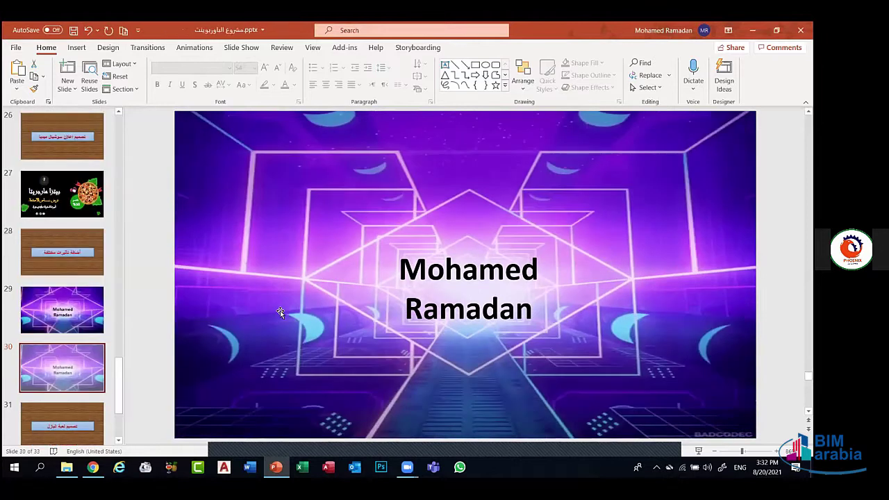
pyautogui.click(280, 310)
pyautogui.press('Delete')
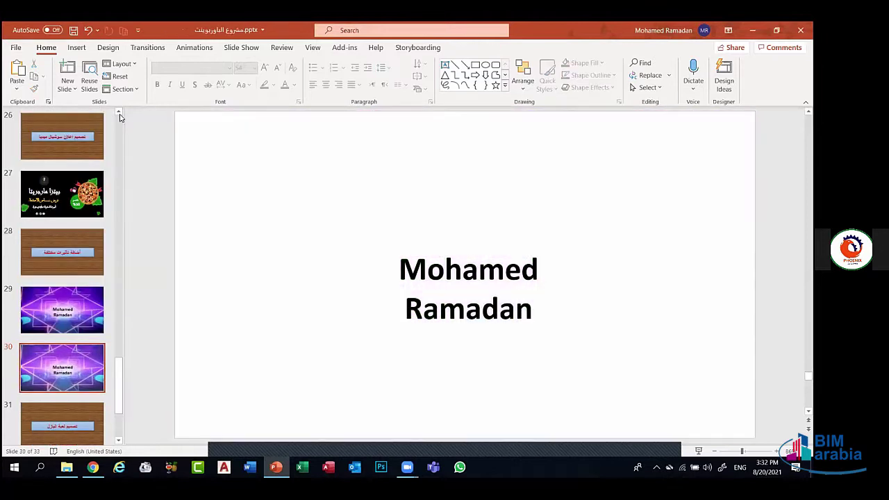
pyautogui.click(77, 47)
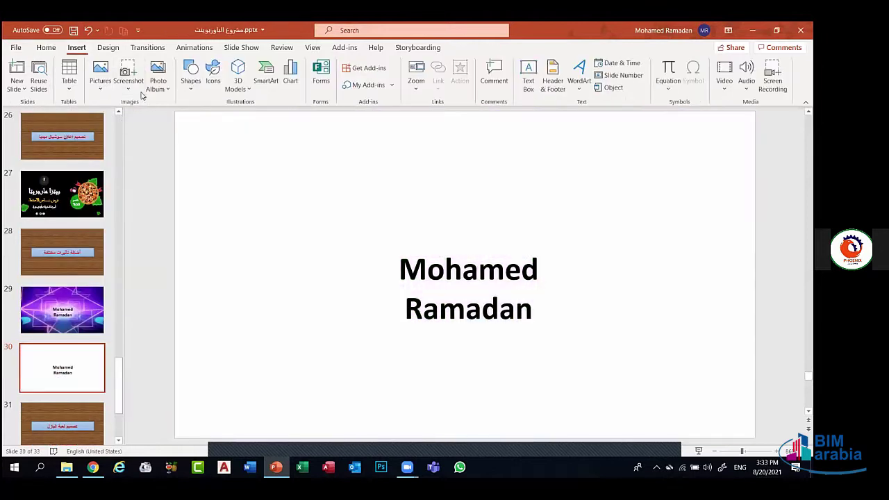
pyautogui.click(101, 76)
pyautogui.click(127, 120)
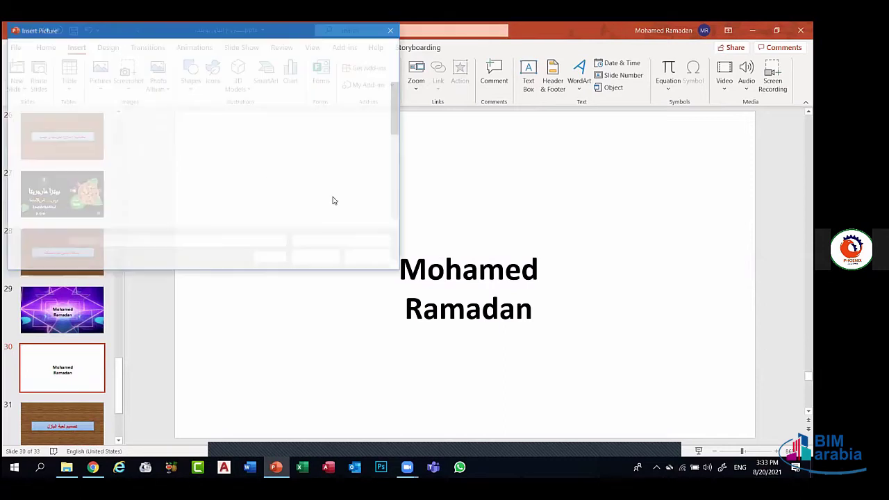
pyautogui.scroll(-2, 138, 127)
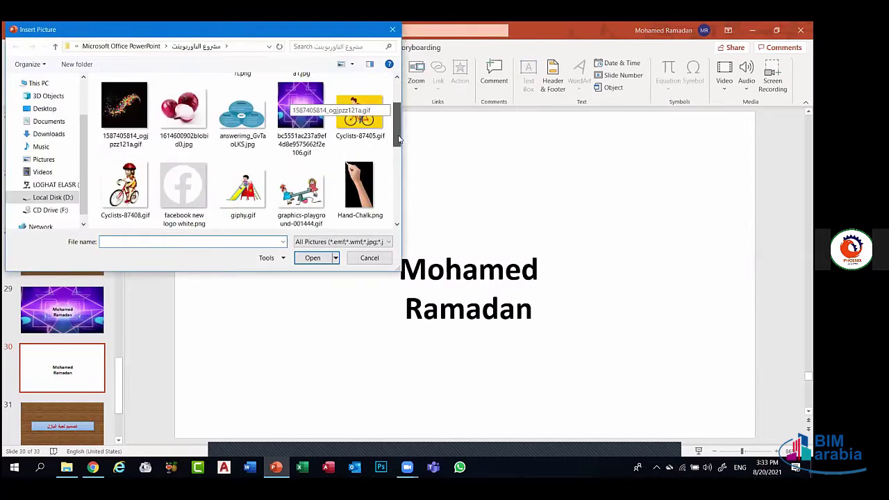
pyautogui.click(137, 127)
pyautogui.click(308, 258)
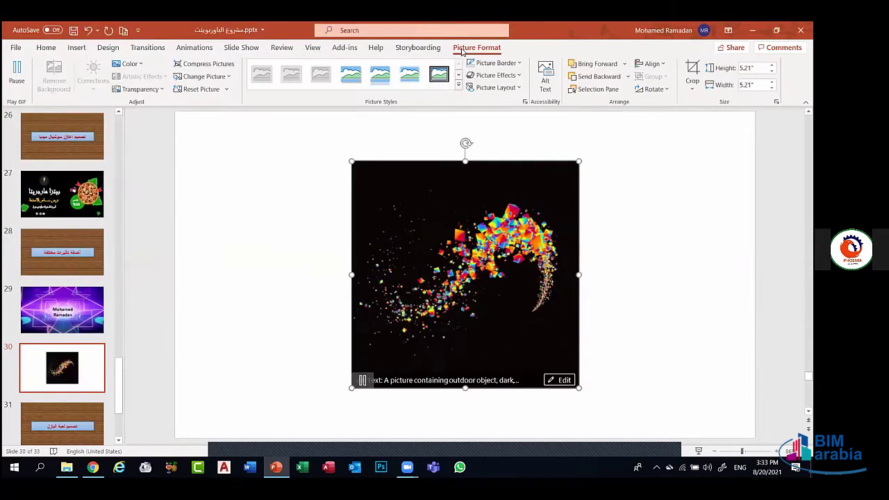
pyautogui.click(130, 64)
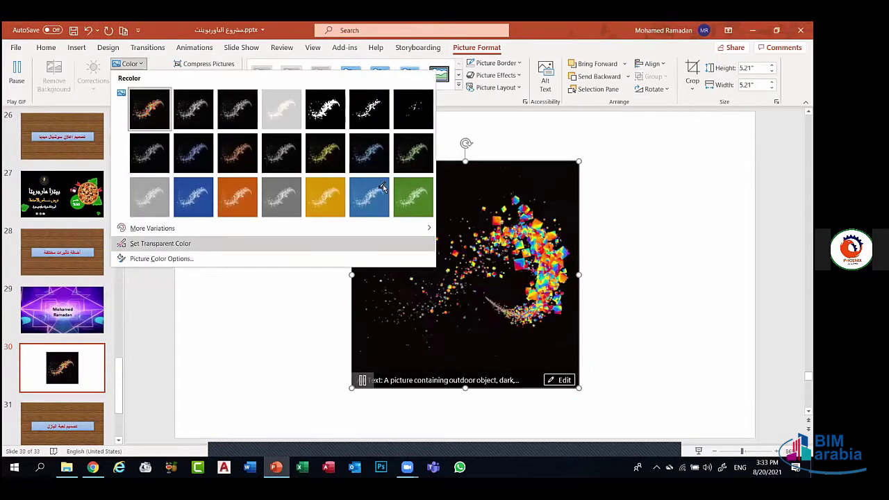
pyautogui.click(154, 244)
pyautogui.click(376, 184)
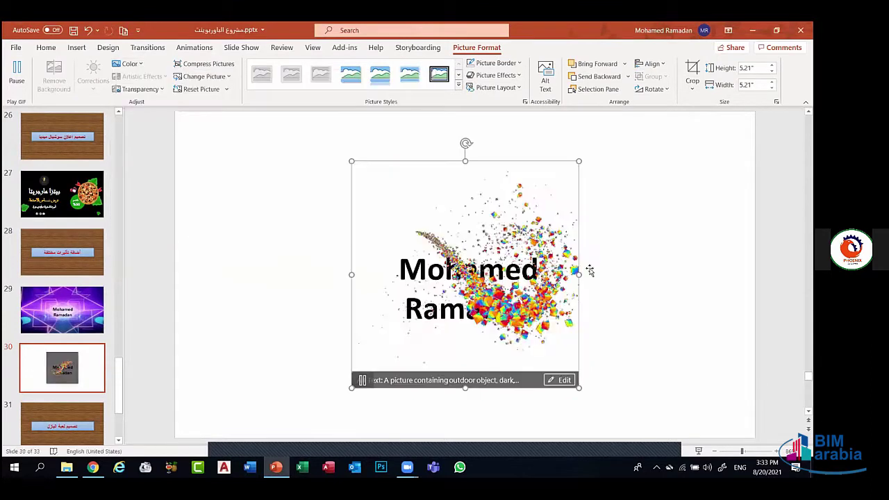
pyautogui.click(643, 273)
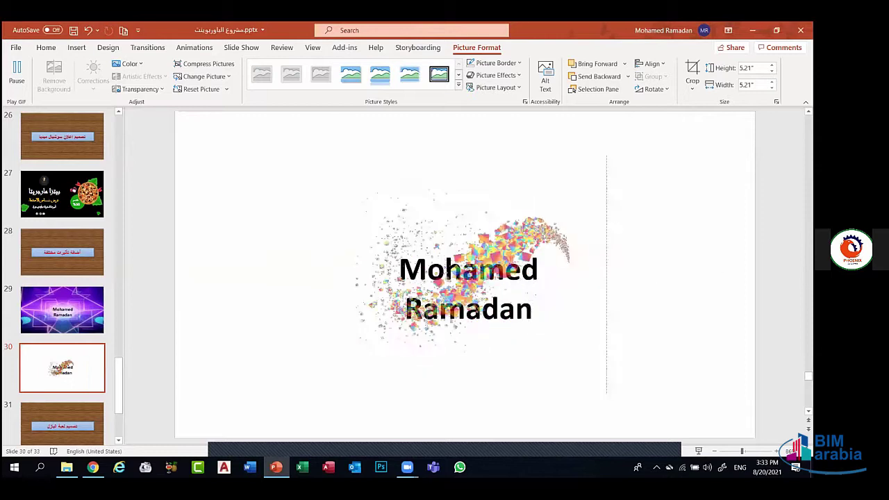
pyautogui.click(498, 202)
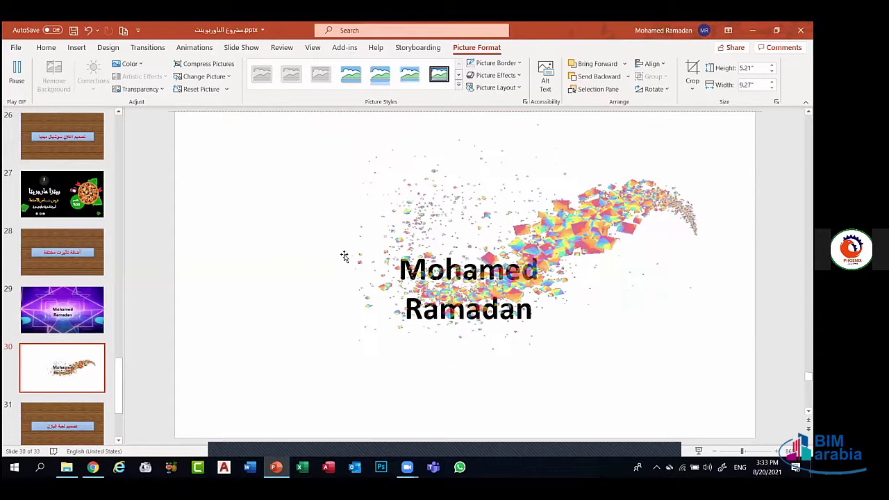
pyautogui.hotkey('ctrl', 'z')
pyautogui.hotkey('ctrl', 'z')
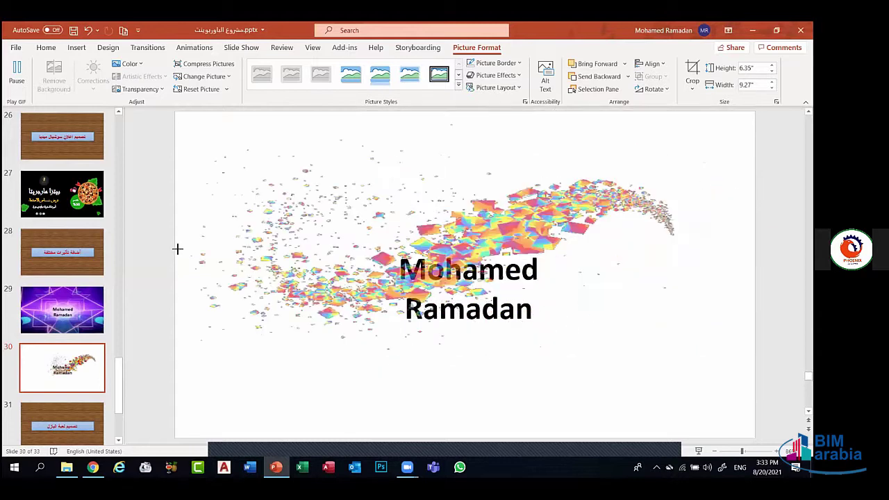
pyautogui.click(177, 248)
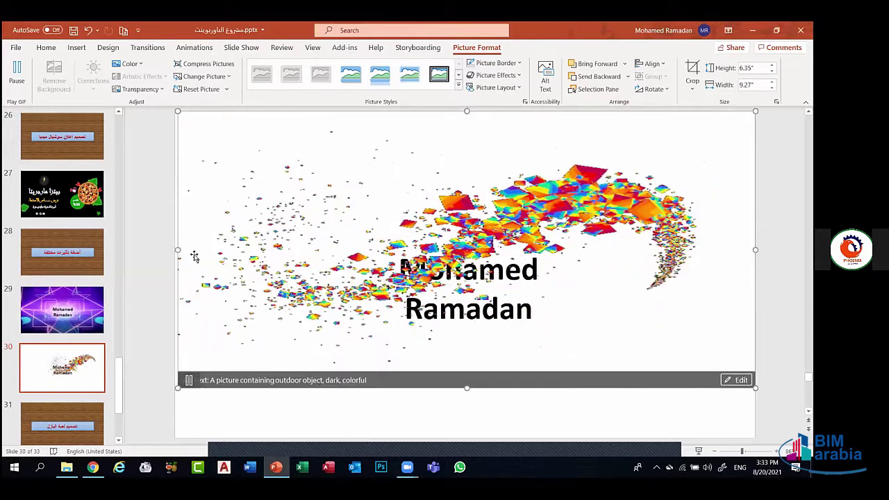
pyautogui.hotkey('ctrl', 'z')
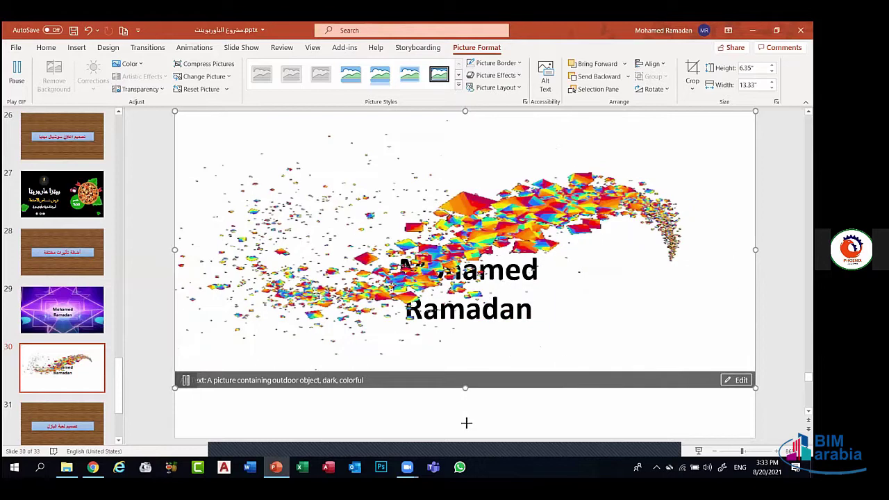
pyautogui.hotkey('ctrl', 'z')
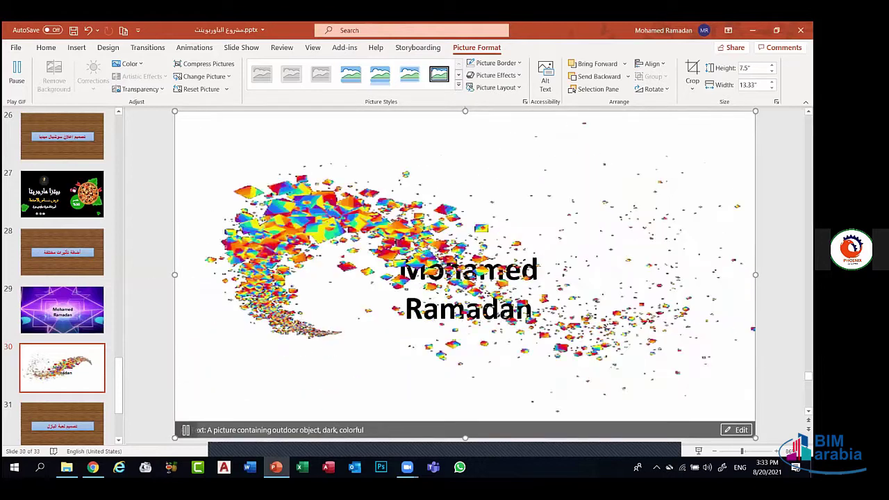
pyautogui.press('Escape')
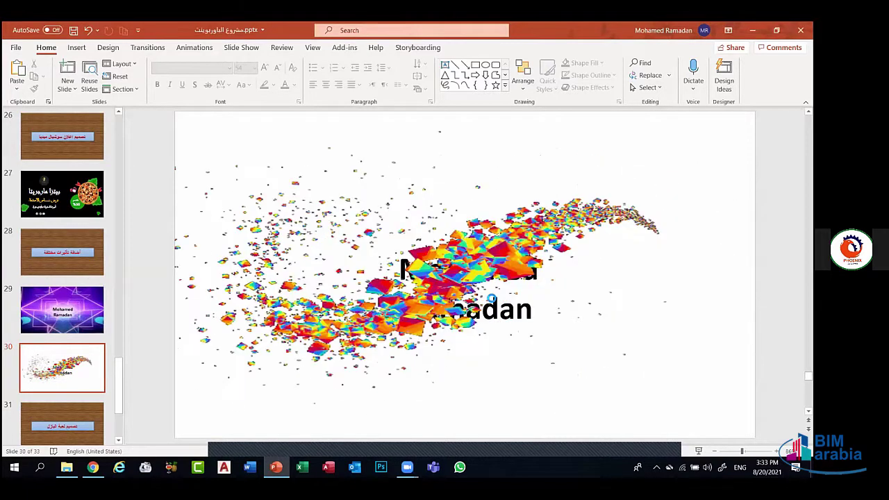
pyautogui.hotkey('ctrl', 's')
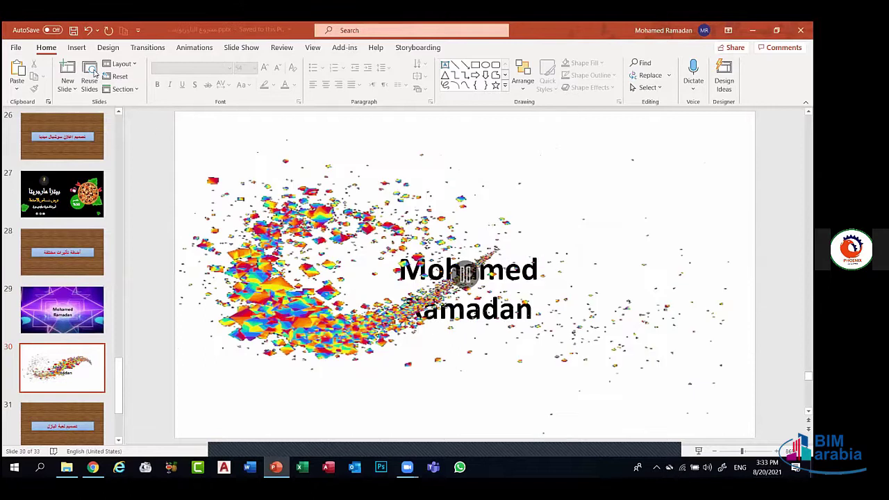
pyautogui.press('Up')
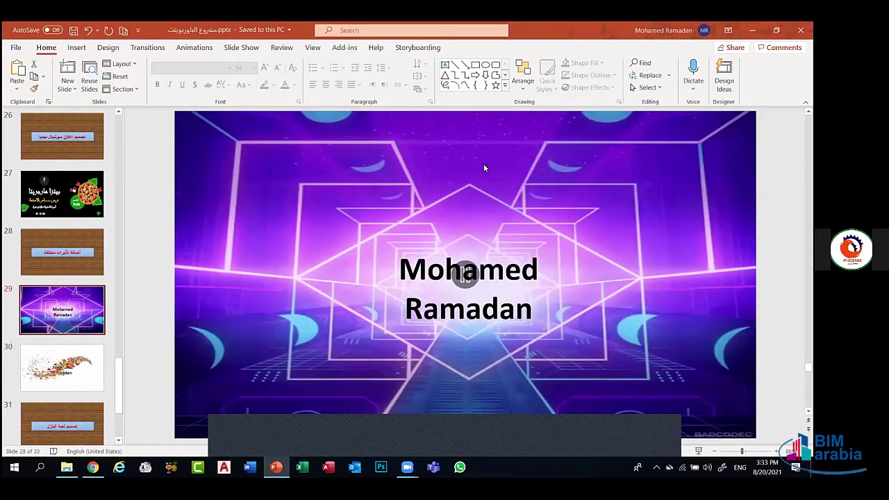
pyautogui.click(59, 372)
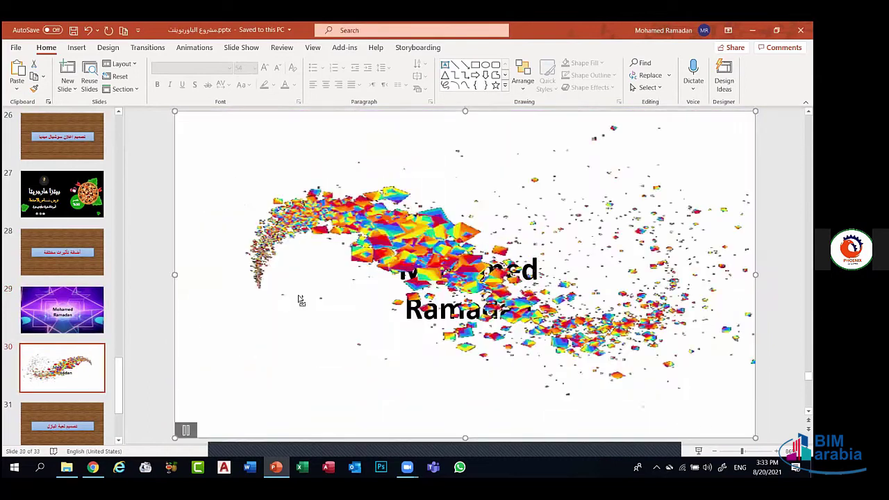
pyautogui.click(311, 302)
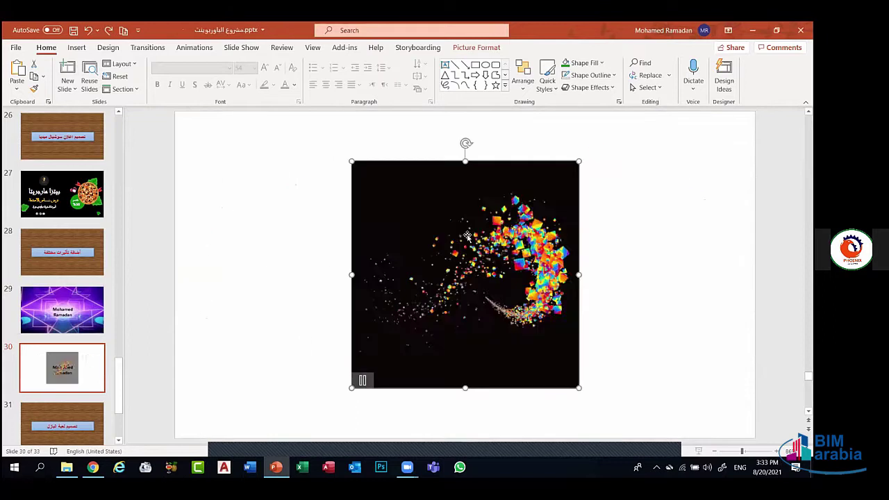
# Use Set Transparent Color to make the particle picture's black background transparent
pyautogui.click(471, 48)
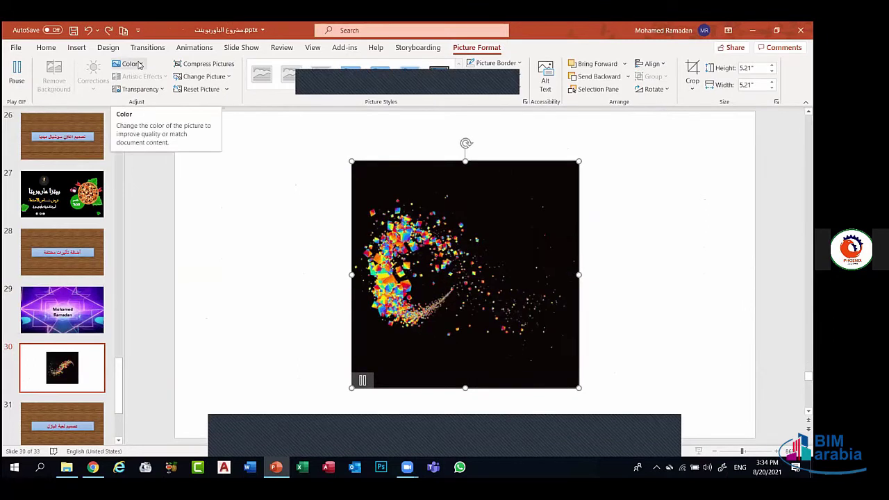
pyautogui.click(137, 64)
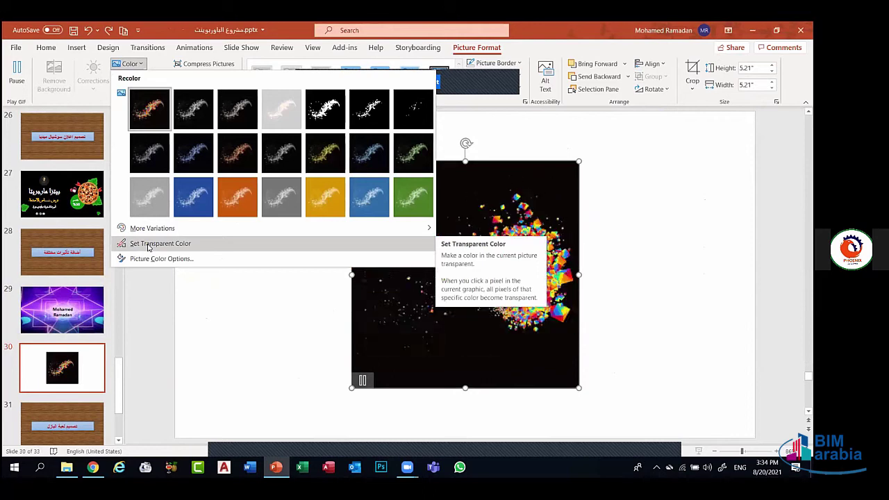
pyautogui.press('Return')
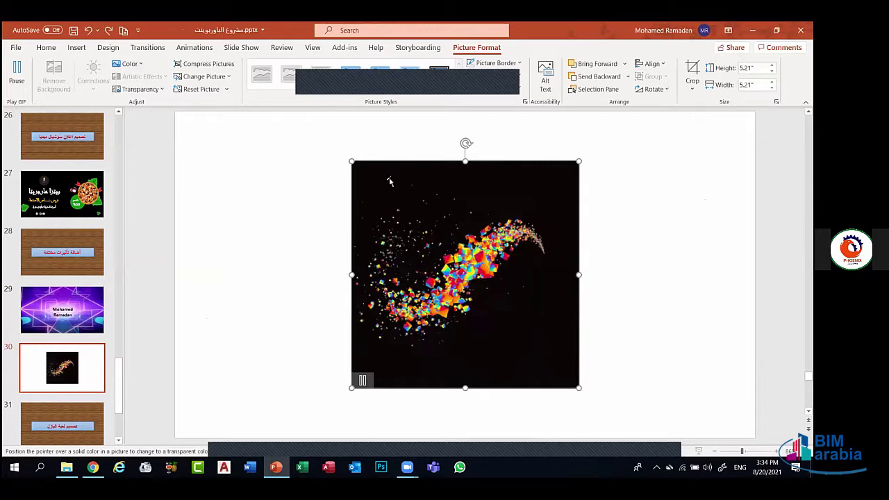
pyautogui.click(517, 189)
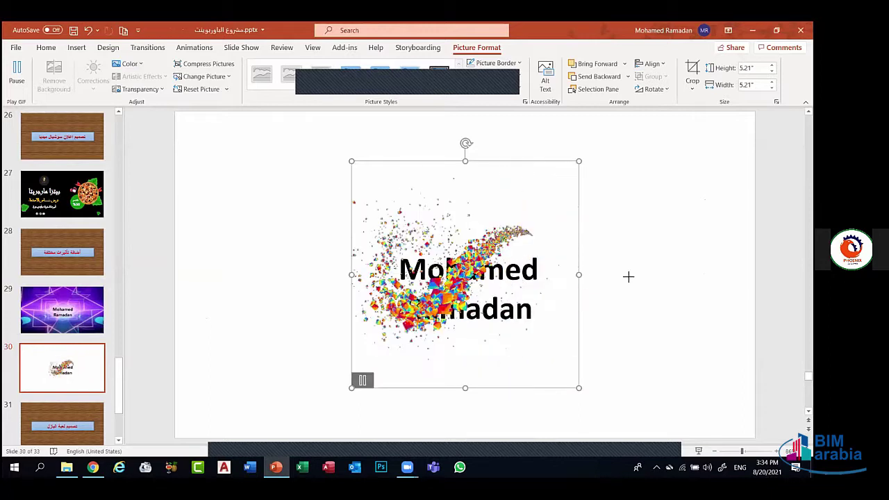
# Stretch the picture to cover the full 13.33" × 7.5" slide and save
pyautogui.moveTo(352, 276); pyautogui.dragTo(355, 275)
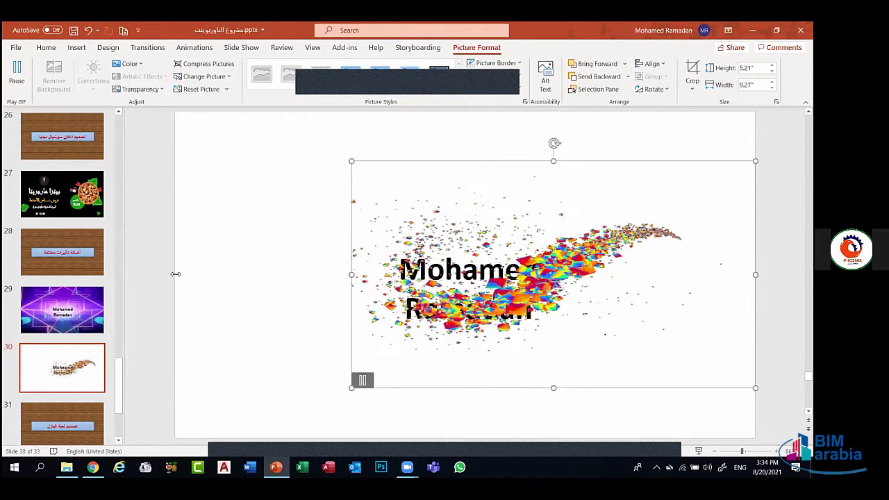
pyautogui.moveTo(176, 274); pyautogui.dragTo(176, 275)
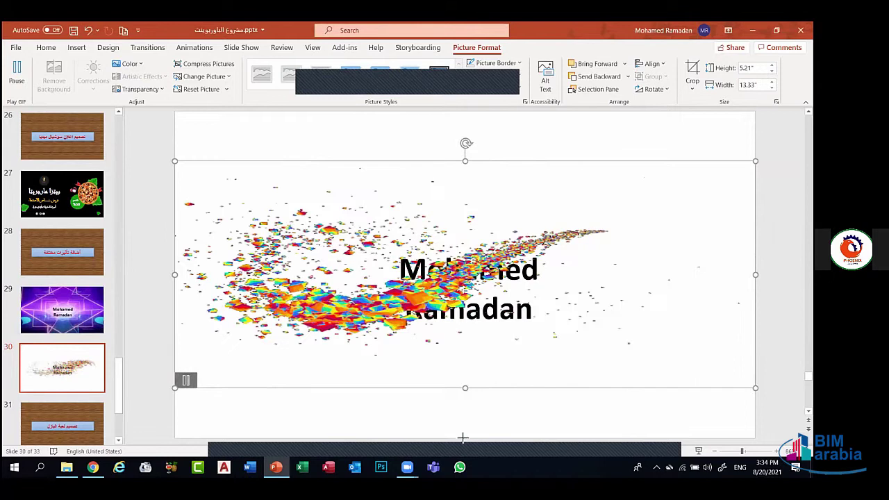
pyautogui.moveTo(466, 161); pyautogui.dragTo(466, 113)
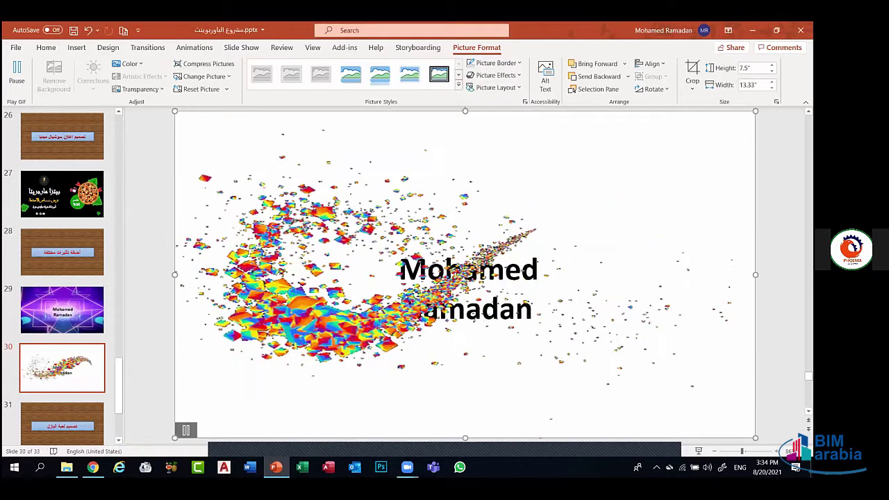
pyautogui.hotkey('ctrl', 's')
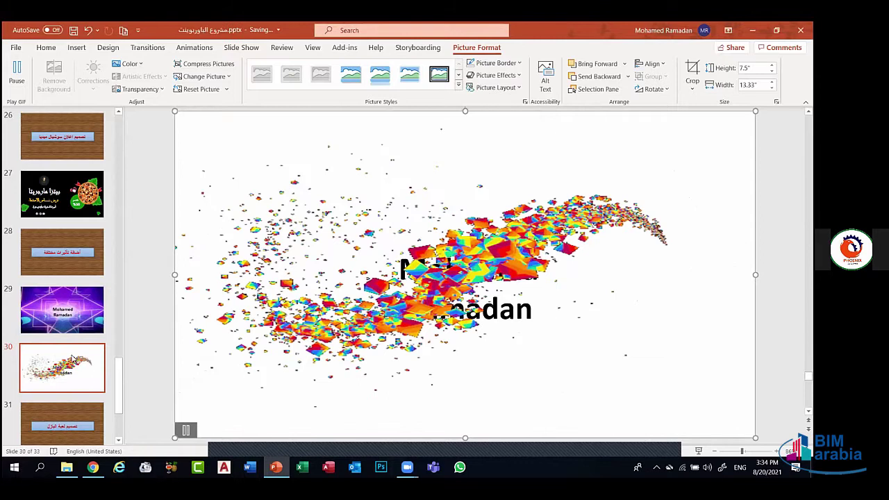
pyautogui.scroll(-1, 64, 361)
pyautogui.click(64, 361)
pyautogui.scroll(-2, 65, 353)
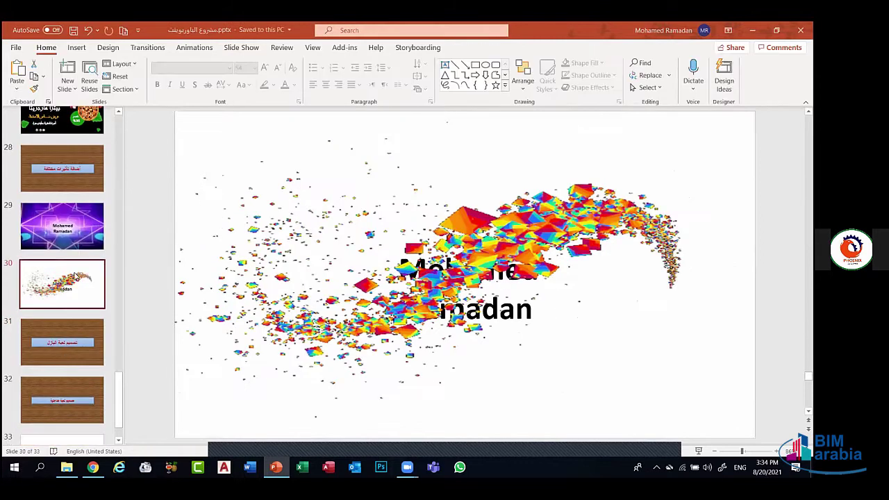
# Duplicate slide 30, move the blank slide to position 32, and open slide 33 (تصميم لعبة تفاعلية)
pyautogui.rightClick(94, 332)
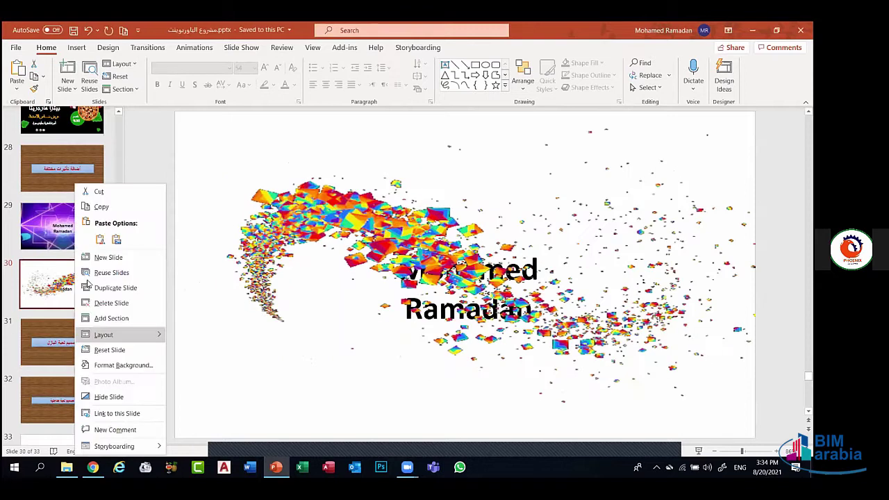
pyautogui.click(104, 288)
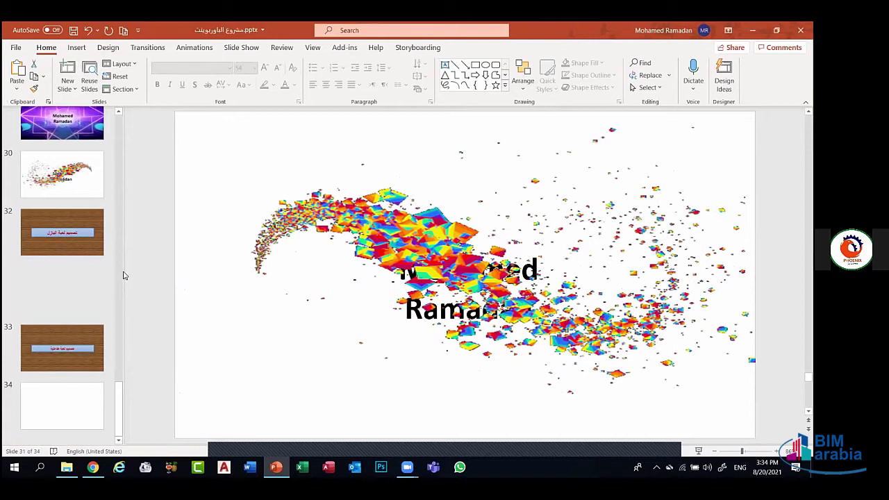
pyautogui.rightClick(125, 302)
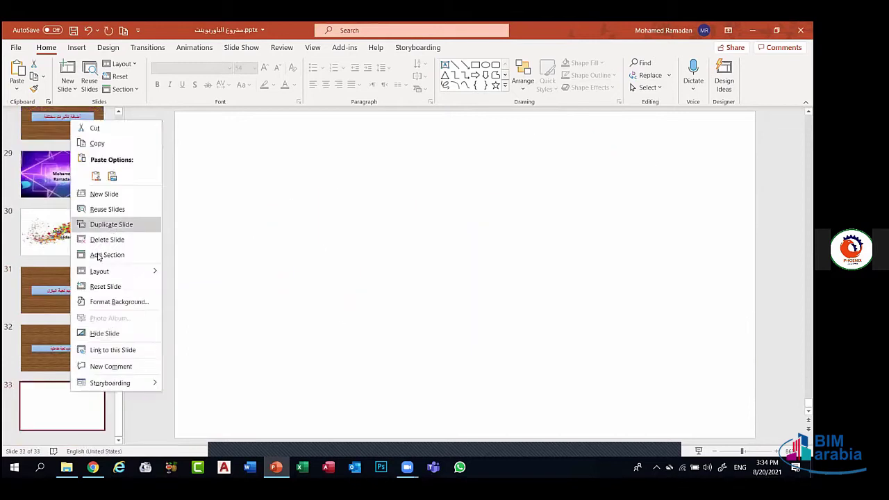
pyautogui.click(65, 401)
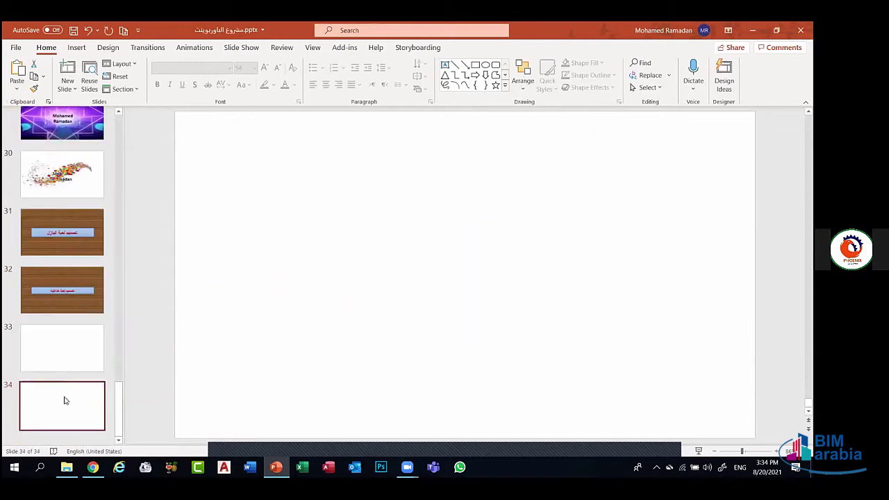
pyautogui.moveTo(65, 400); pyautogui.dragTo(66, 274)
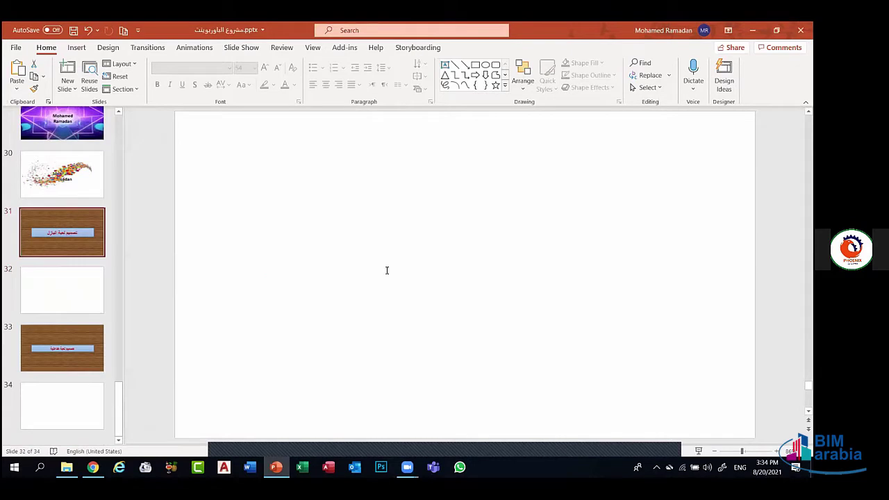
pyautogui.scroll(1, 387, 270)
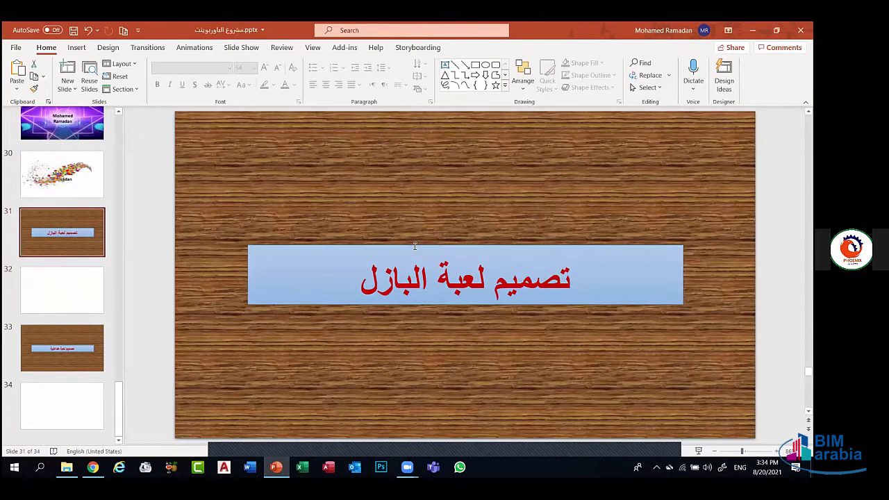
pyautogui.click(78, 351)
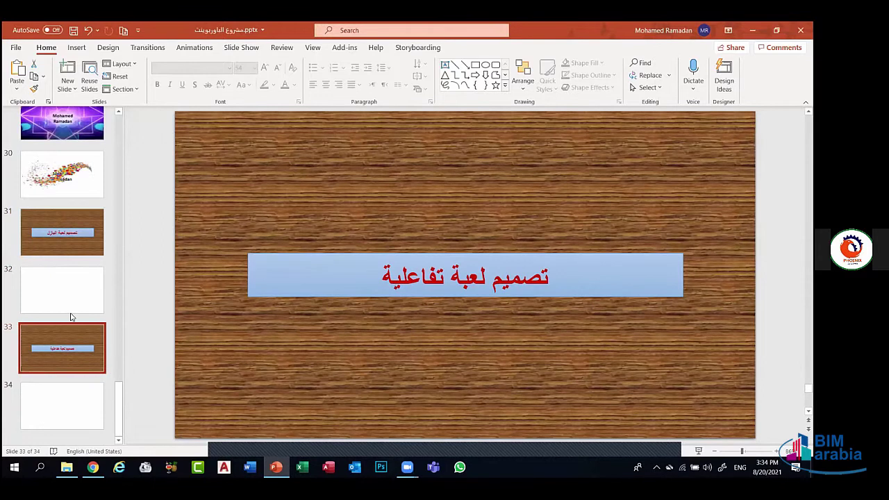
pyautogui.press('Down')
# Select blank slide 32 and save the presentation
pyautogui.click(99, 284)
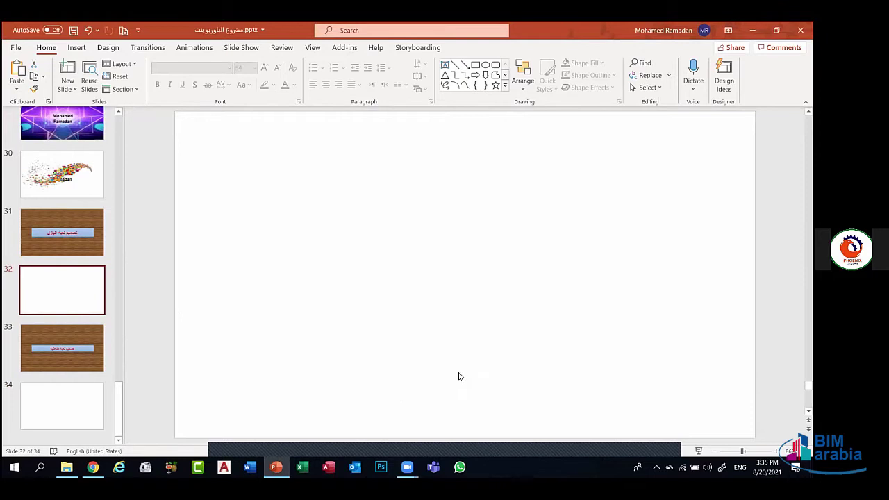
pyautogui.hotkey('ctrl', 's')
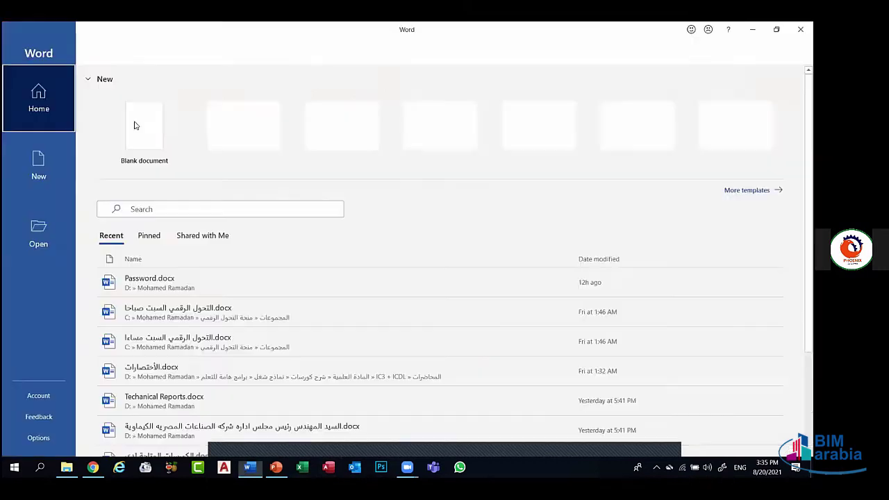
# In a new blank Word document, type 'Time Break' with '03:55' on the line below
pyautogui.click(135, 123)
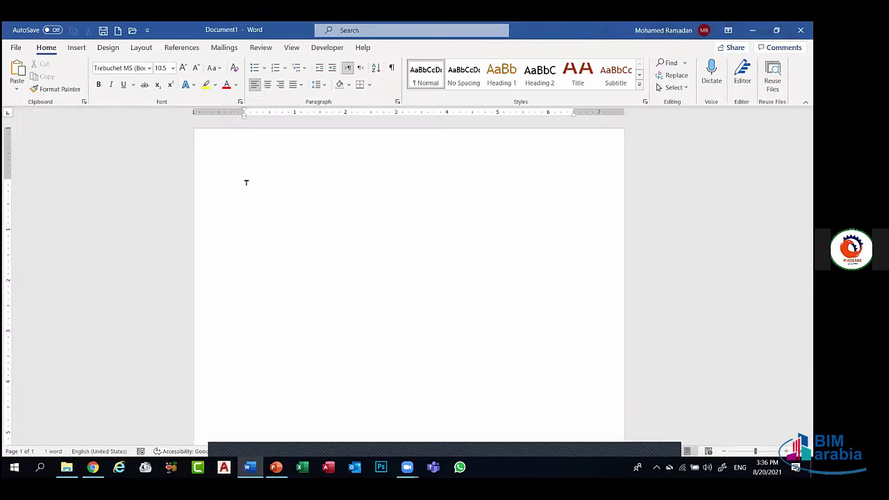
pyautogui.write('Time Break')
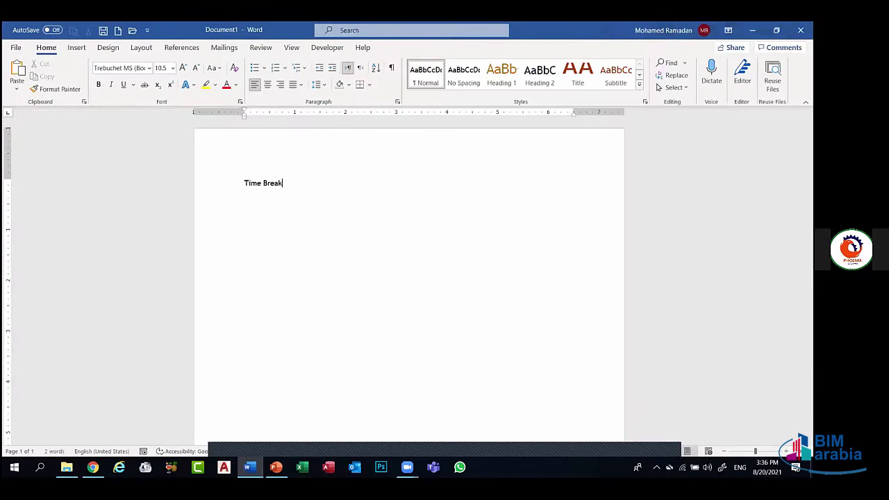
pyautogui.press('Return')
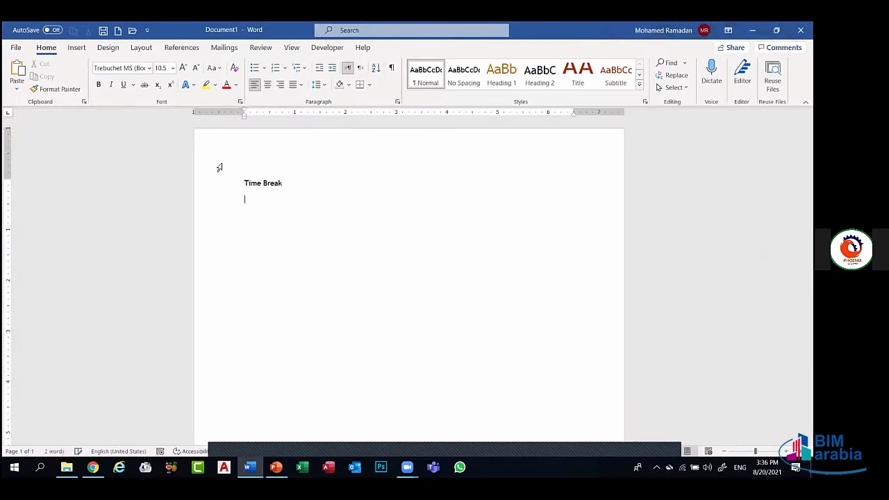
pyautogui.write('03:55')
# Centre both lines, make them bold at 80 pt, then minimise Word
pyautogui.hotkey('ctrl', 'a')
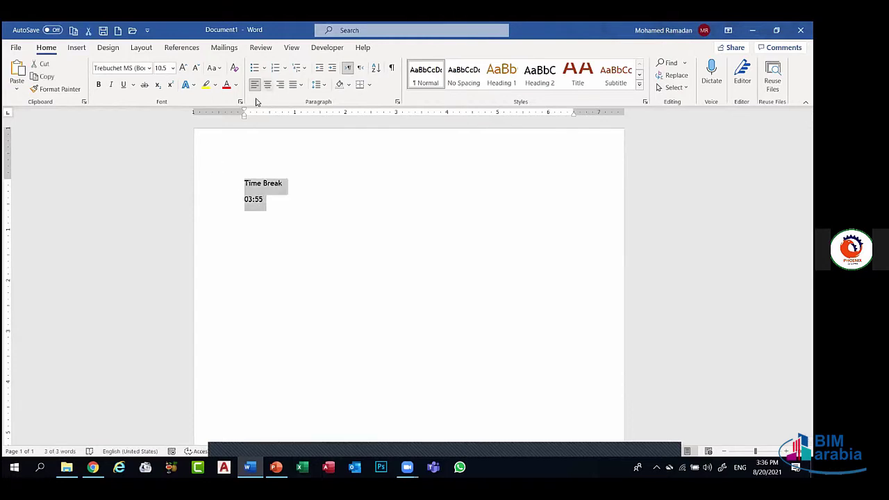
pyautogui.hotkey('ctrl', 'e')
pyautogui.click(184, 68)
pyautogui.click(184, 68)
pyautogui.click(184, 68)
pyautogui.click(184, 68)
pyautogui.click(184, 68)
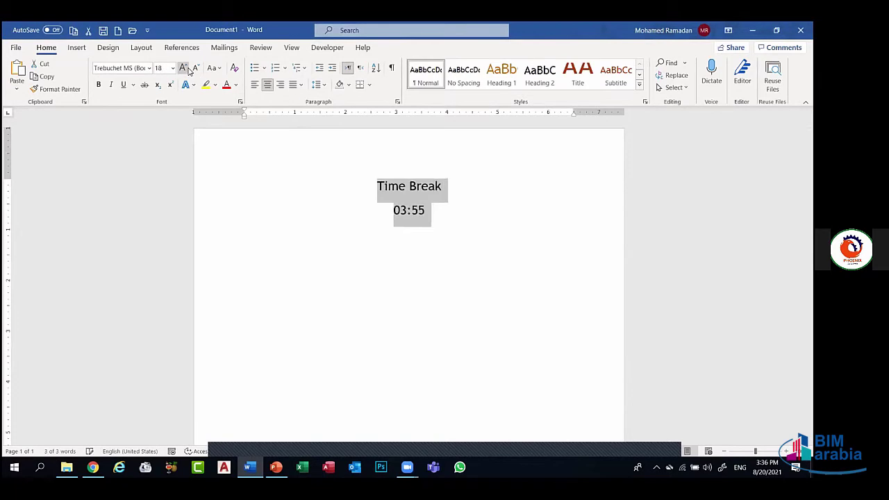
pyautogui.click(185, 68)
pyautogui.click(185, 68)
pyautogui.click(184, 68)
pyautogui.click(184, 69)
pyautogui.click(184, 69)
pyautogui.click(184, 68)
pyautogui.click(184, 69)
pyautogui.click(184, 68)
pyautogui.click(184, 68)
pyautogui.click(184, 68)
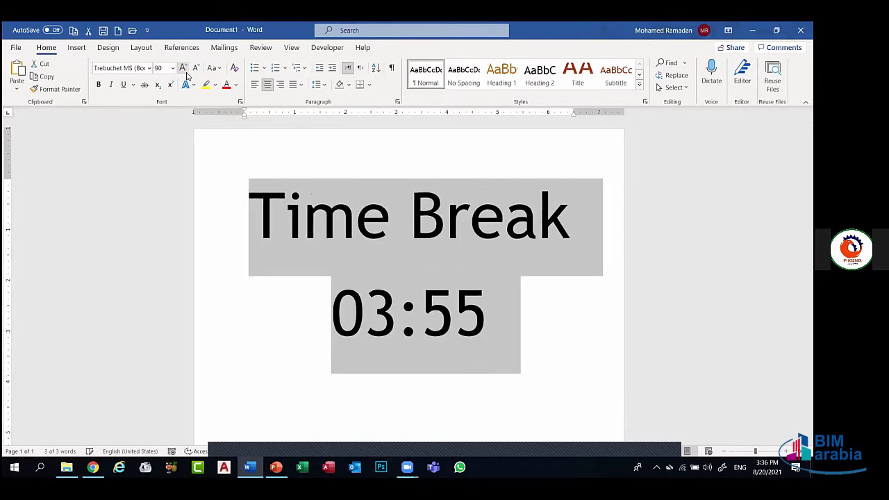
pyautogui.click(101, 87)
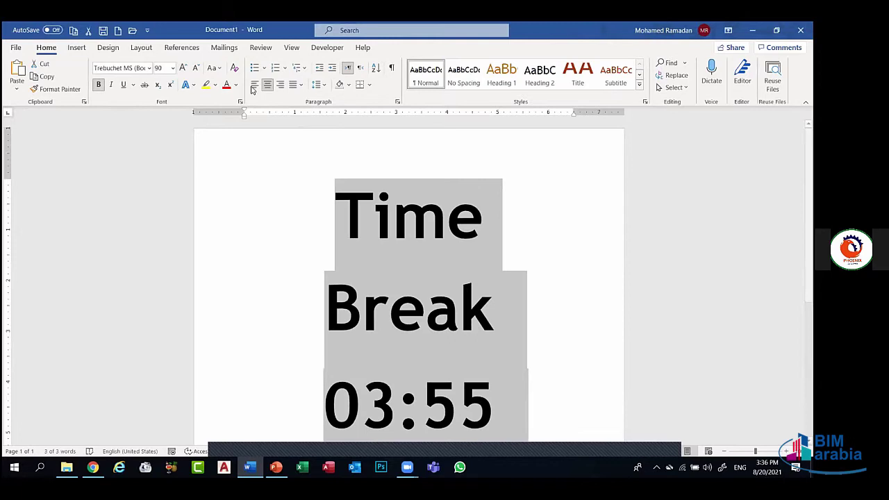
pyautogui.click(196, 70)
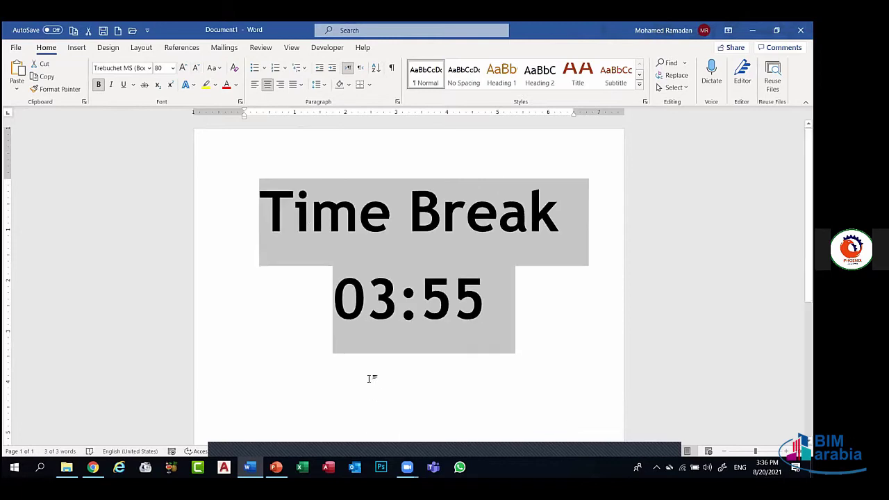
pyautogui.click(368, 375)
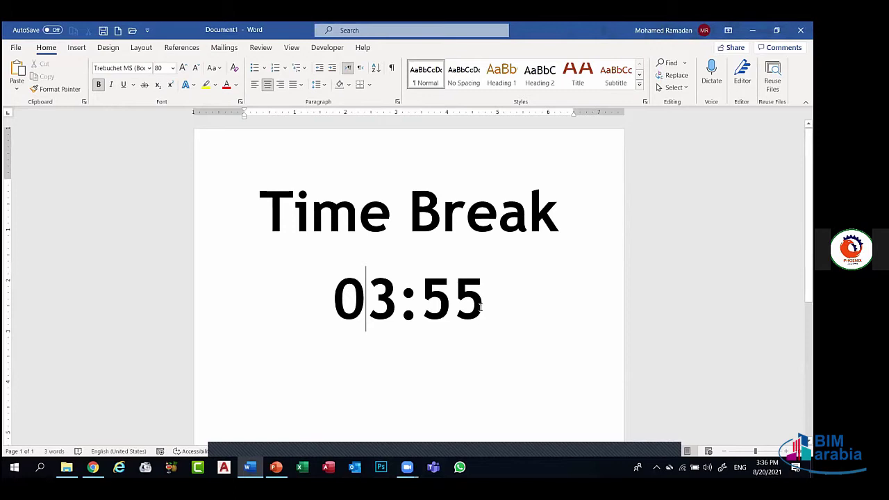
pyautogui.click(752, 30)
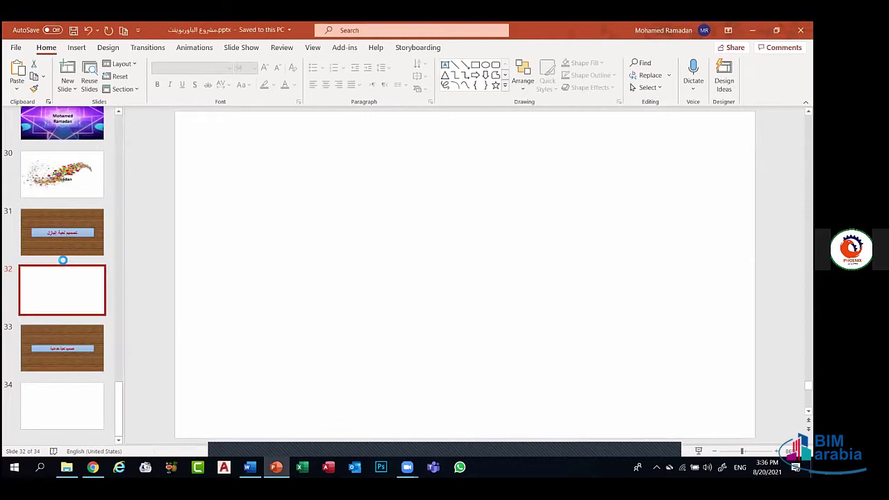
# Duplicate slide 33, the wood-background interactive game section slide
pyautogui.click(76, 295)
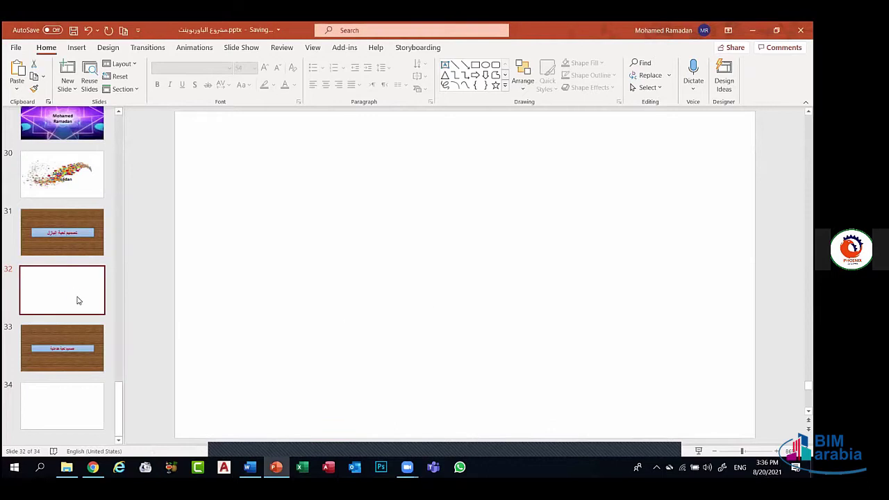
pyautogui.scroll(2, 120, 429)
pyautogui.scroll(-2, 120, 430)
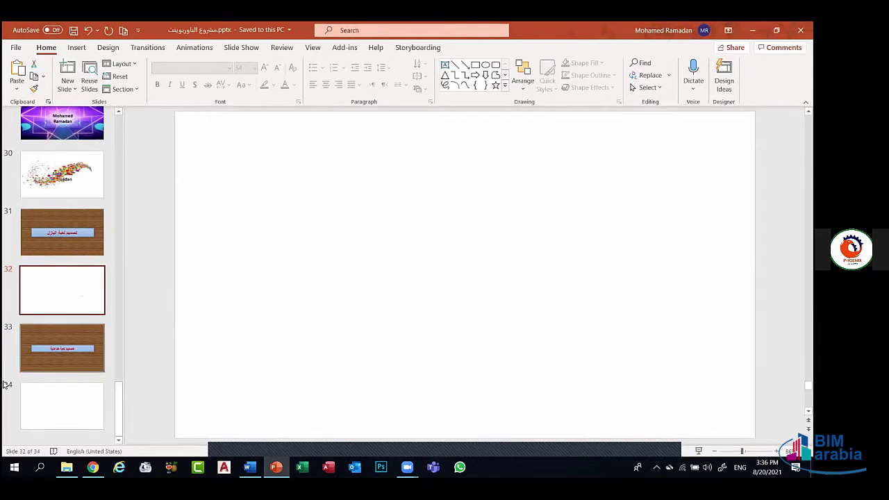
pyautogui.click(69, 360)
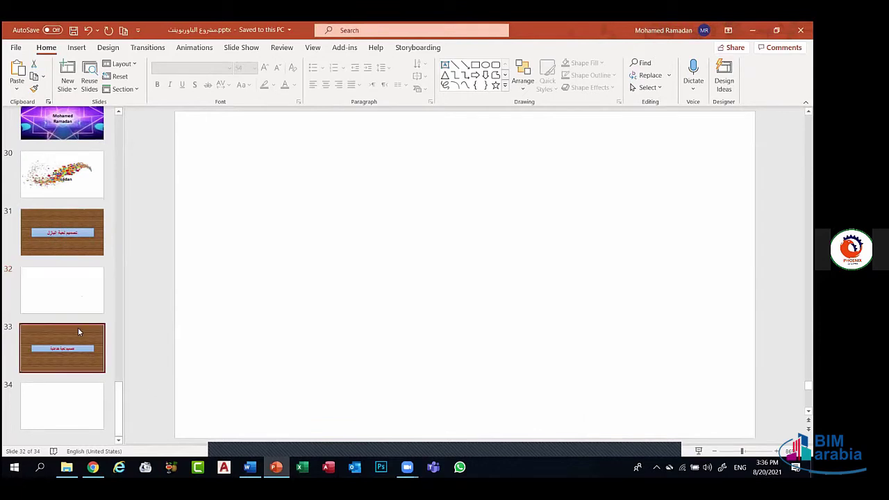
pyautogui.click(78, 332)
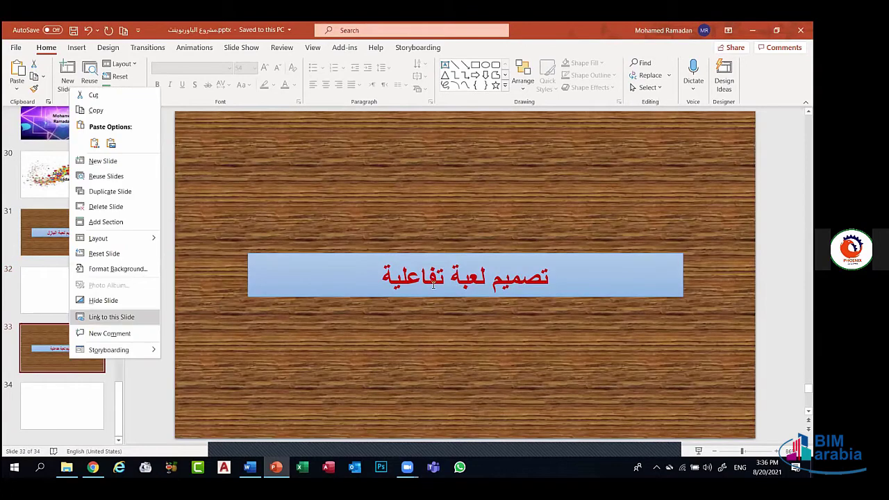
pyautogui.hotkey('shift', 'F10')
pyautogui.press('a')
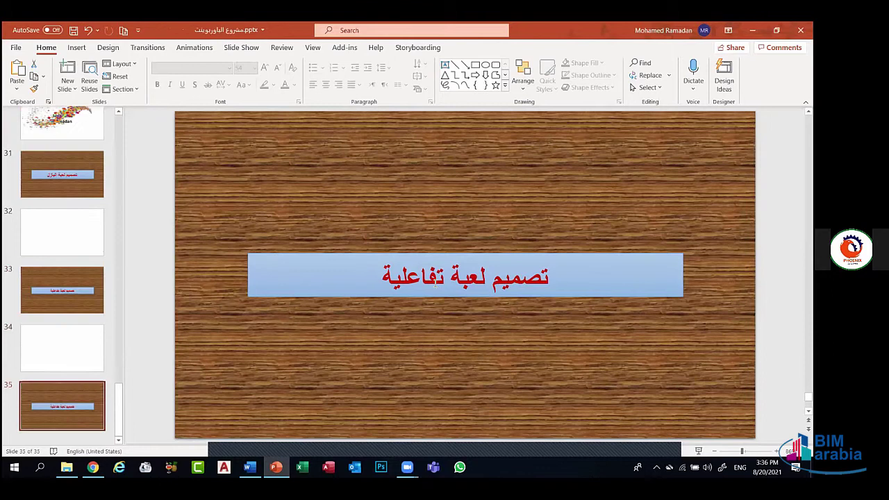
# Retitle the copied section slide by typing 'الختم والشعار' into its title
pyautogui.tripleClick(437, 285)
pyautogui.write('o')
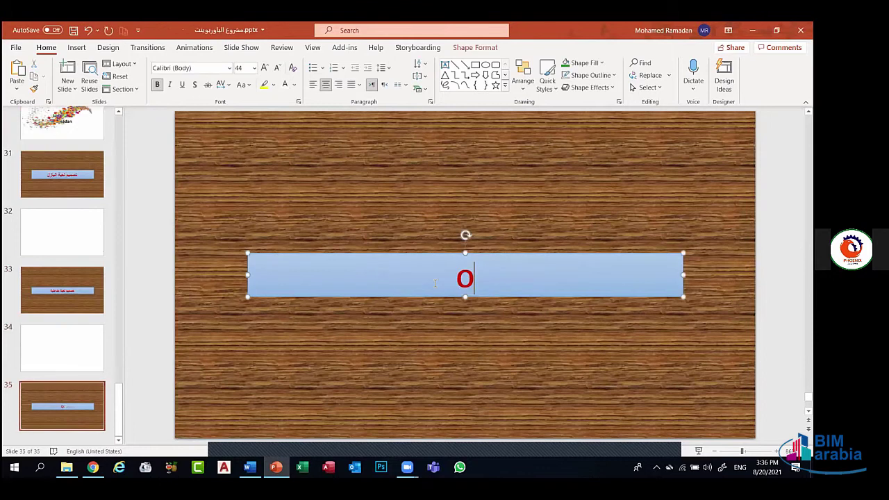
pyautogui.press('BackSpace')
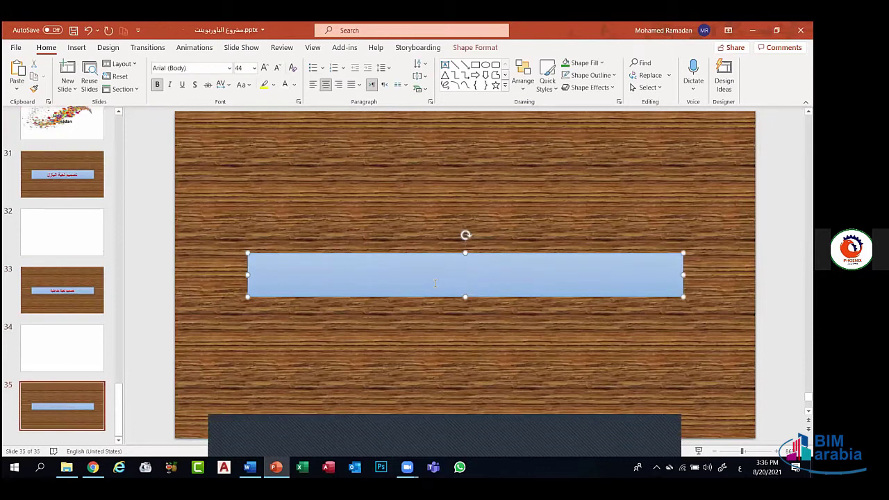
pyautogui.write('الخ')
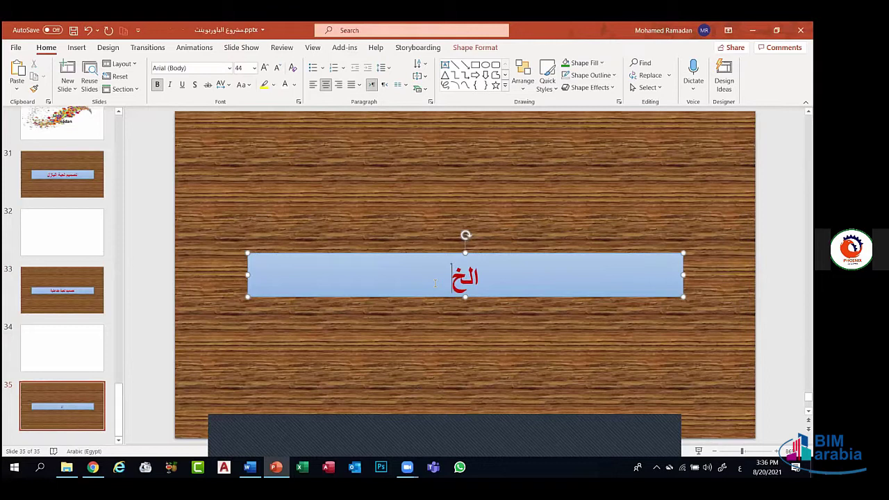
pyautogui.write('تم والشعار')
# Duplicate blank slide 34, move the copy below the wooden slide, and save
pyautogui.click(102, 328)
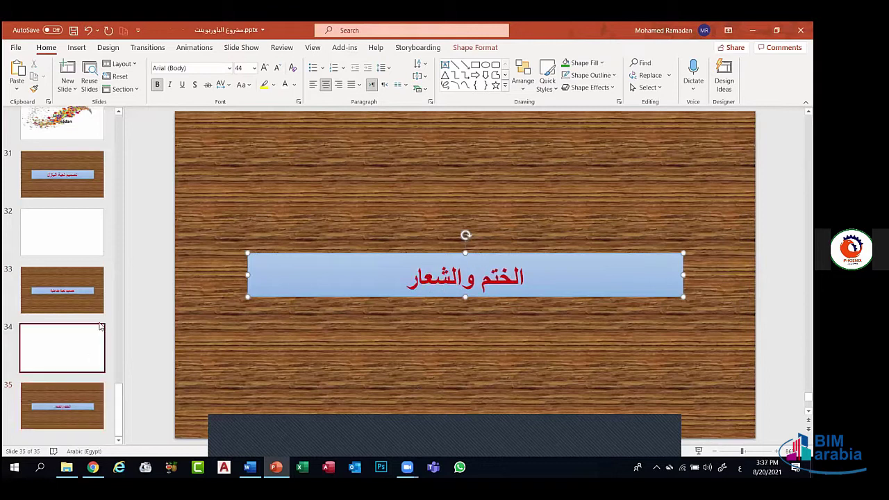
pyautogui.rightClick(93, 356)
pyautogui.click(138, 189)
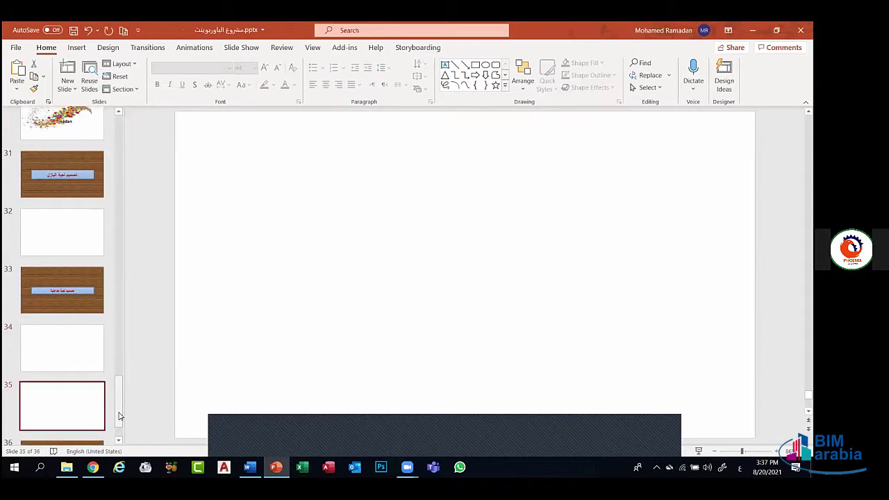
pyautogui.scroll(-1, 93, 387)
pyautogui.hotkey('ctrl', 'Down')
pyautogui.click(79, 357)
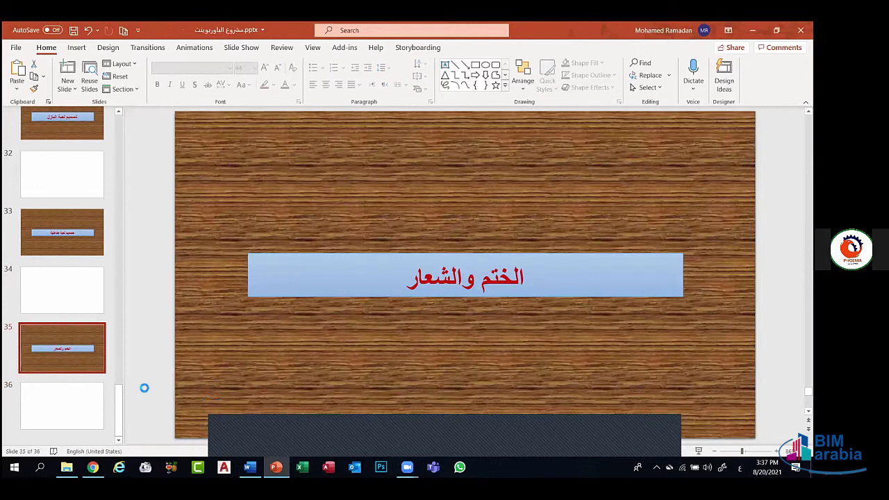
pyautogui.hotkey('ctrl', 's')
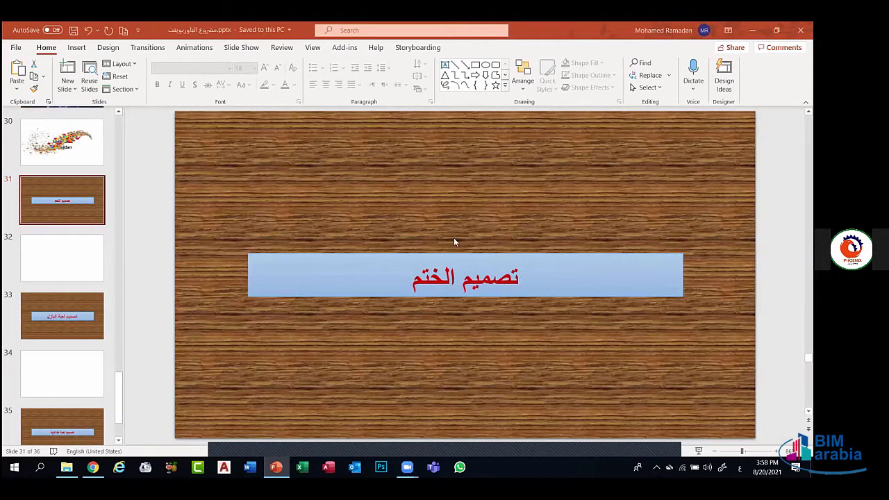
pyautogui.click(52, 159)
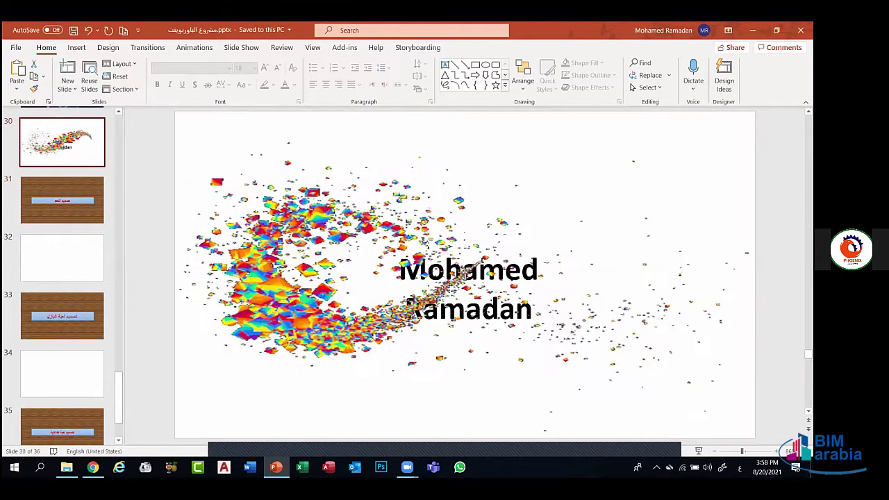
pyautogui.scroll(-1, 465, 276)
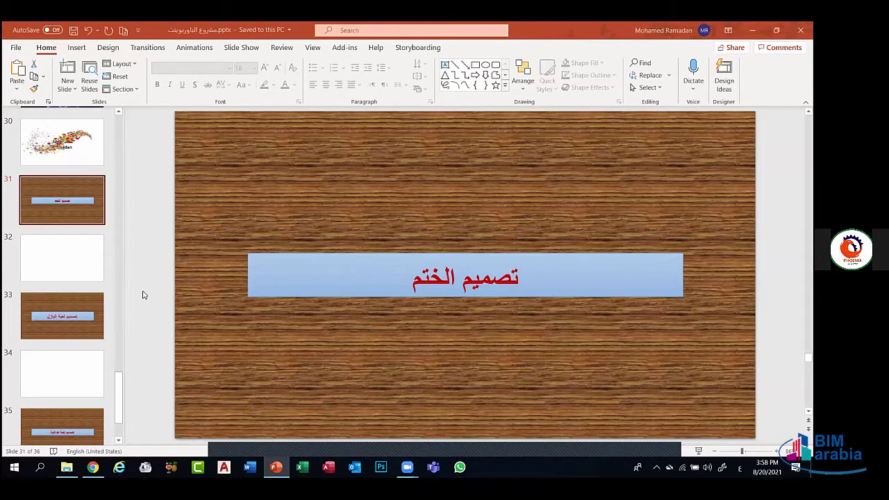
# Draw a blue donut shape, about 4.04" across, near the centre of slide 32
pyautogui.click(63, 264)
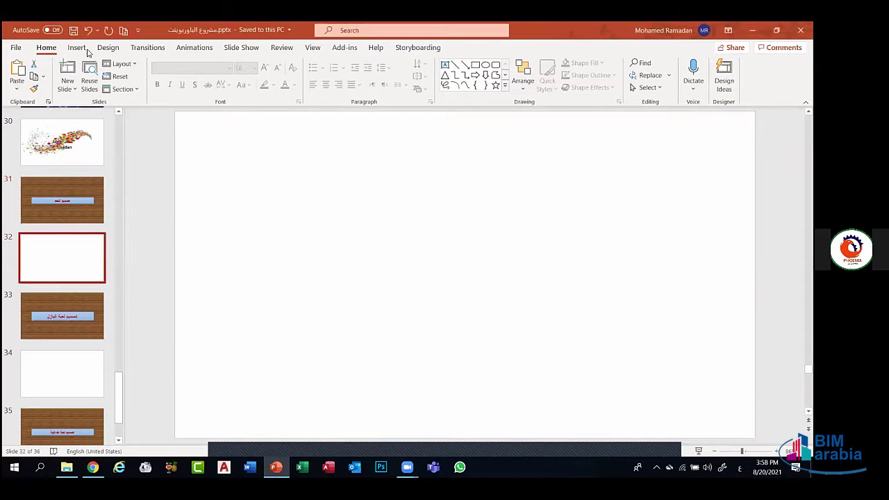
pyautogui.click(76, 47)
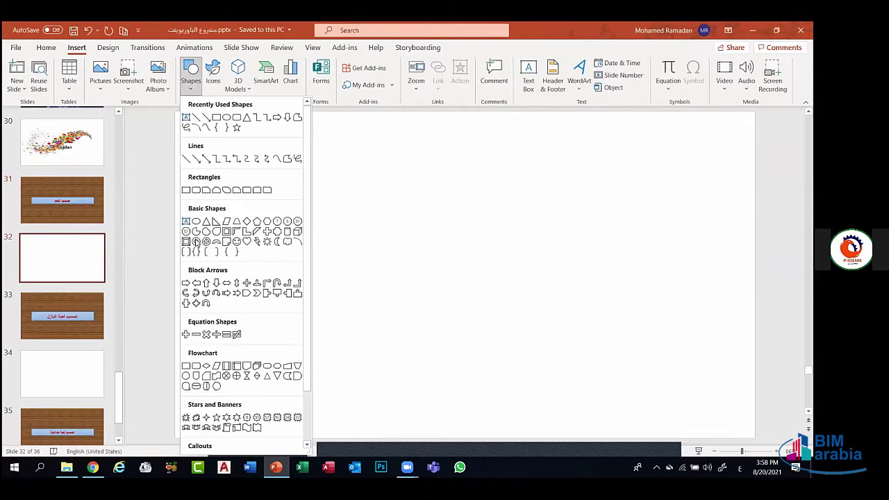
pyautogui.click(197, 242)
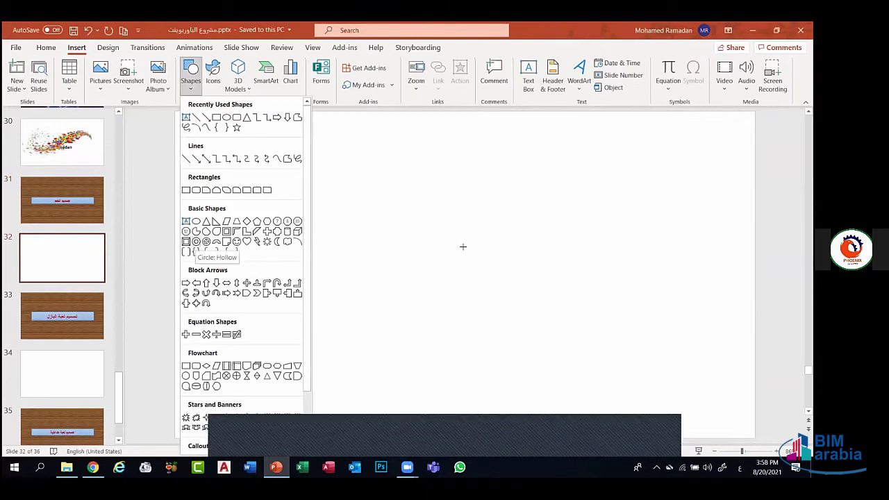
pyautogui.moveTo(367, 183); pyautogui.dragTo(527, 349)
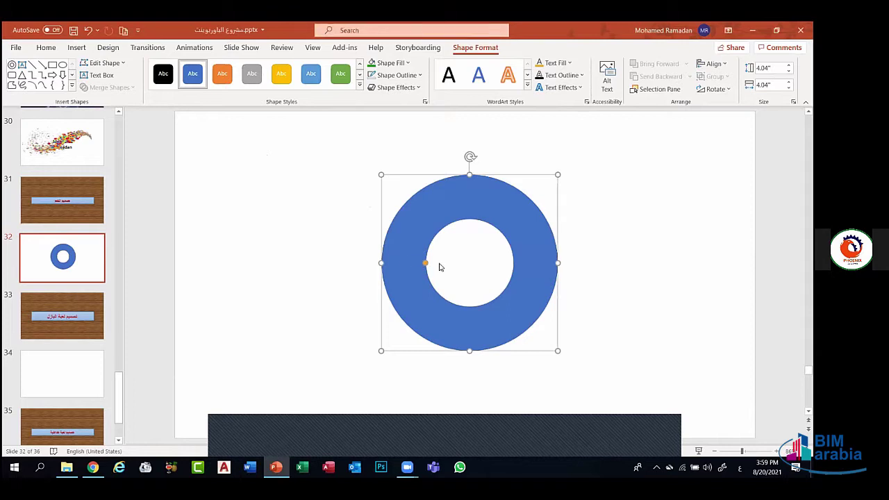
# Enlarge the donut's hole until it becomes a slim 4.04" blue ring
pyautogui.moveTo(420, 266); pyautogui.dragTo(394, 250)
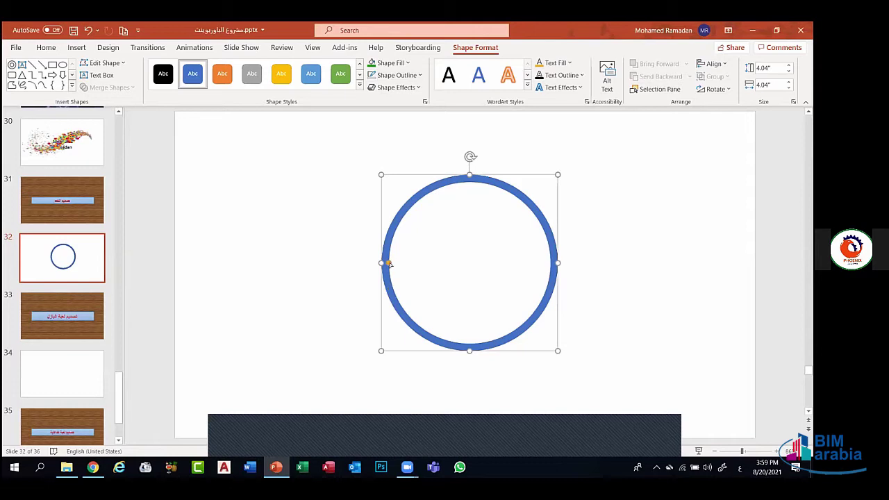
pyautogui.moveTo(387, 263); pyautogui.dragTo(425, 262)
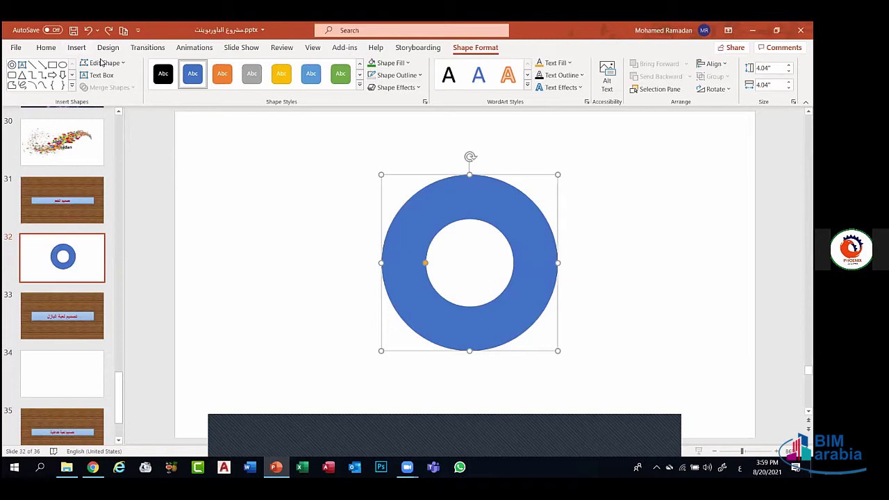
pyautogui.click(78, 49)
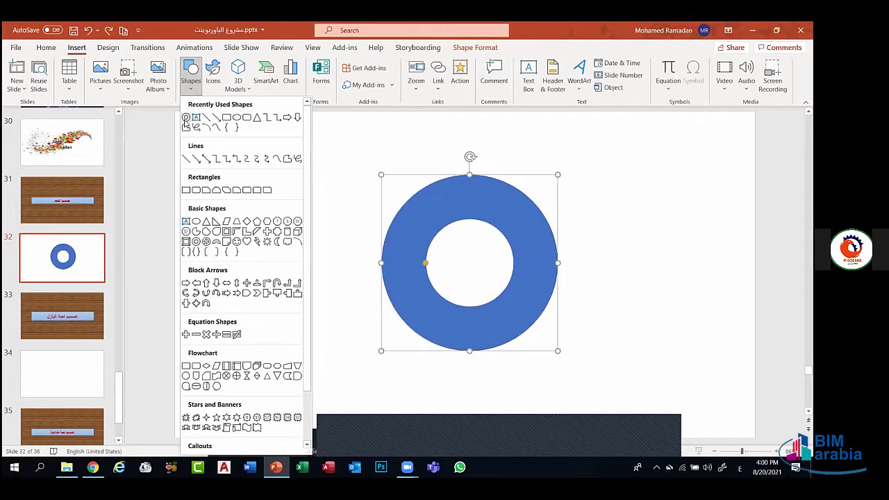
pyautogui.click(425, 265)
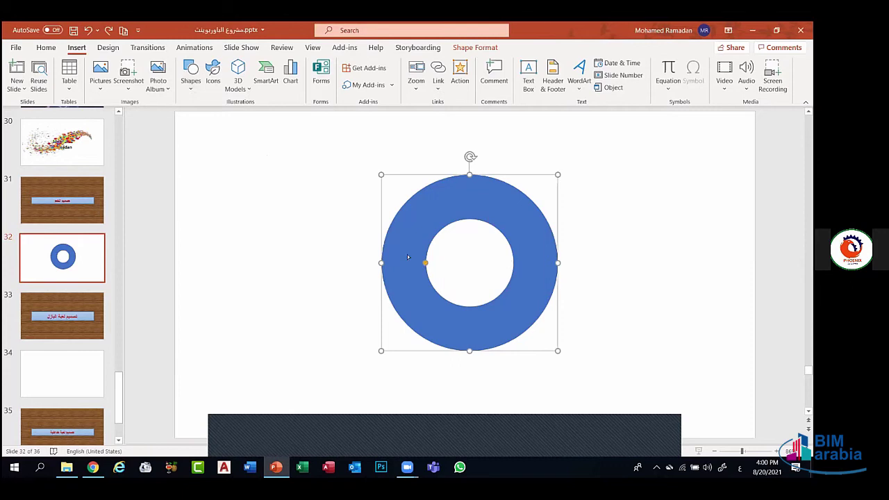
pyautogui.moveTo(390, 247); pyautogui.dragTo(387, 242)
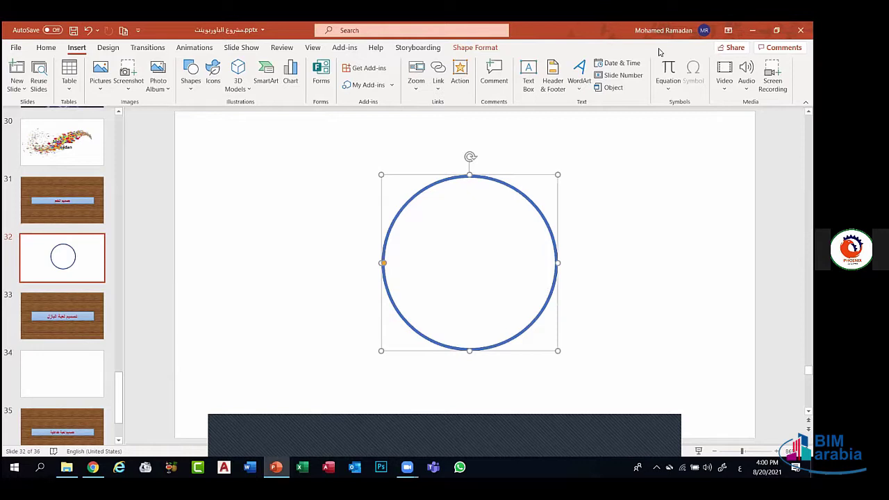
pyautogui.scroll(-10, 389, 78)
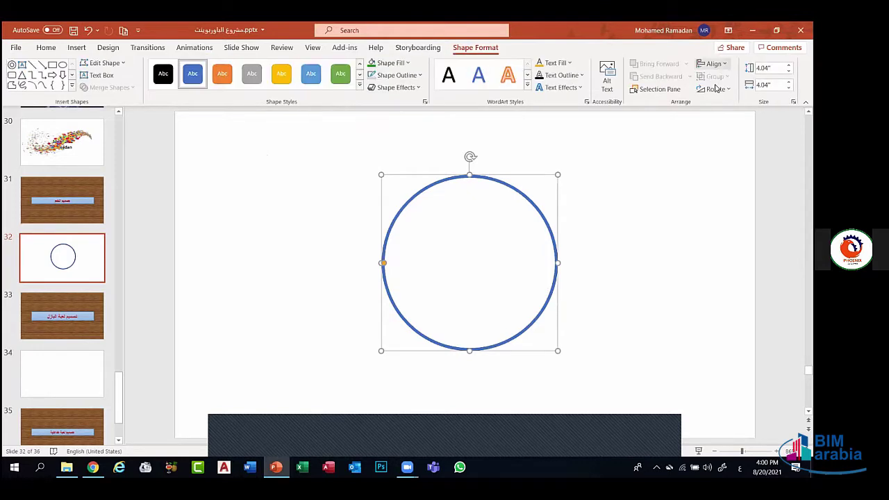
# Align the ring to the slide's centre and middle, then deselect it
pyautogui.click(715, 64)
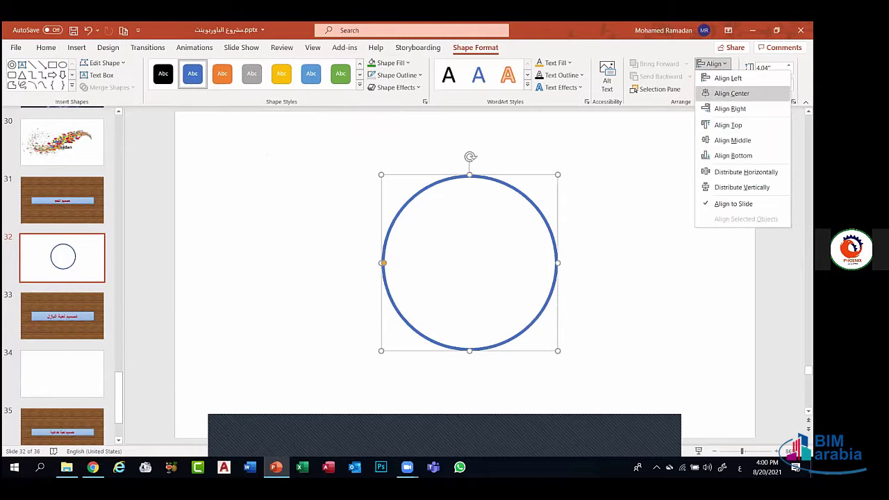
pyautogui.click(731, 93)
pyautogui.click(714, 64)
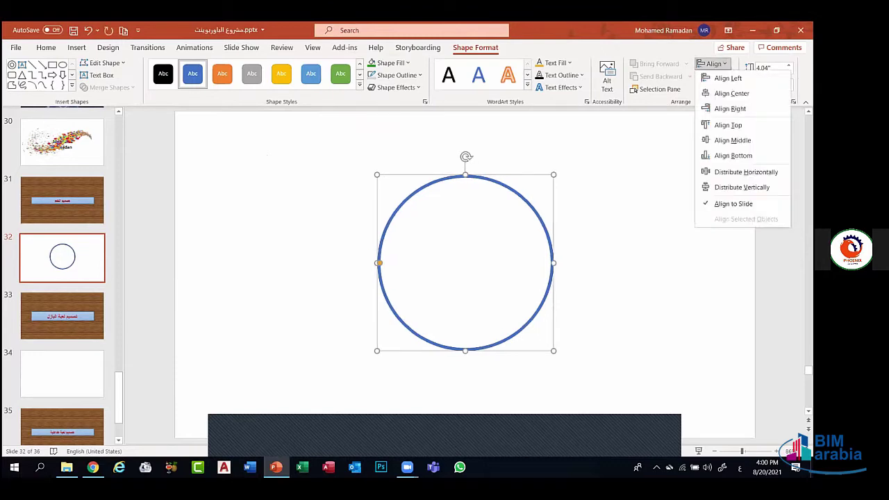
pyautogui.press('Return')
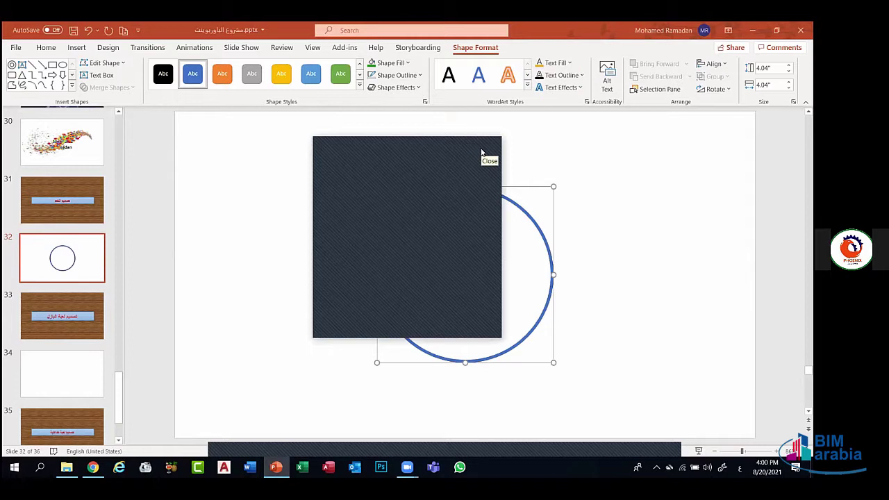
pyautogui.click(481, 152)
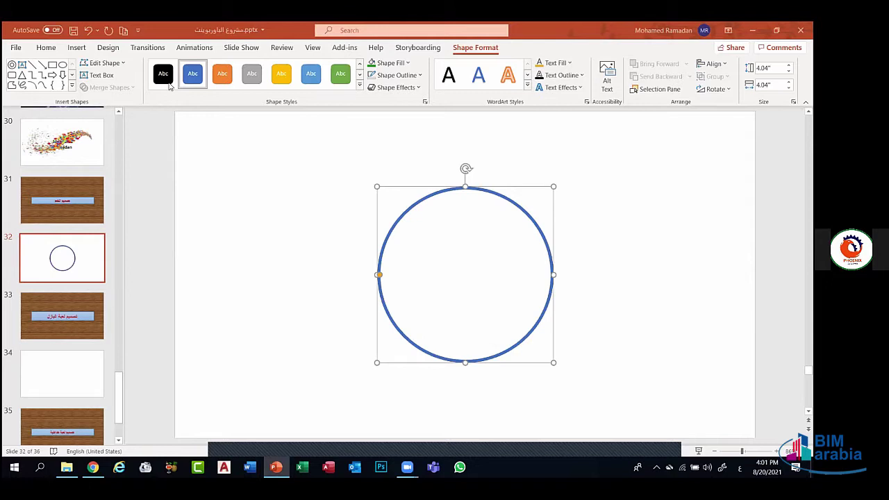
pyautogui.press('Escape')
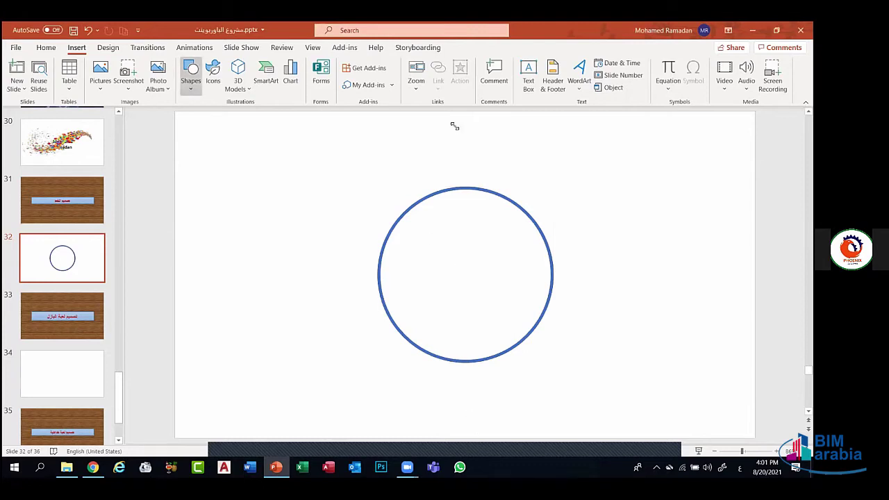
# Draw a vertical line on slide 32 and snap it to the ring's centre
pyautogui.moveTo(455, 126)
pyautogui.mouseDown()
pyautogui.moveTo(457, 105)
pyautogui.moveTo(453, 128)
pyautogui.mouseUp()
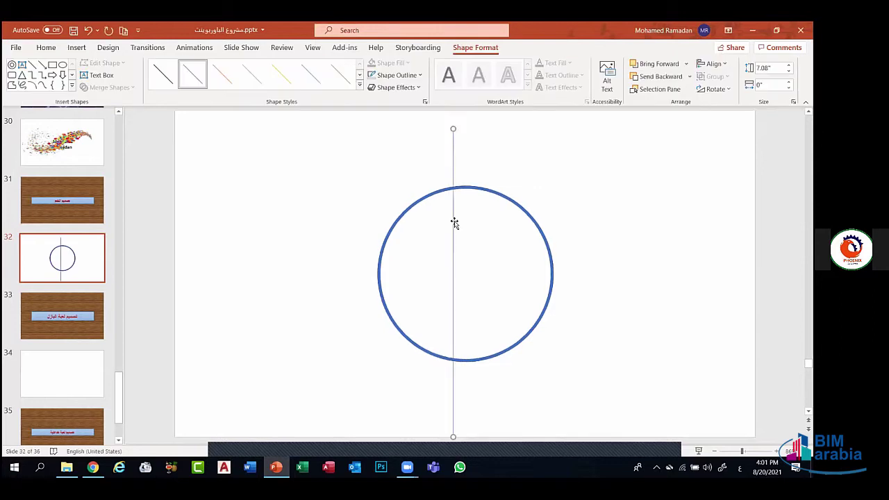
pyautogui.moveTo(455, 222)
pyautogui.mouseDown()
pyautogui.moveTo(542, 227)
pyautogui.moveTo(450, 225)
pyautogui.moveTo(460, 224)
pyautogui.mouseUp()
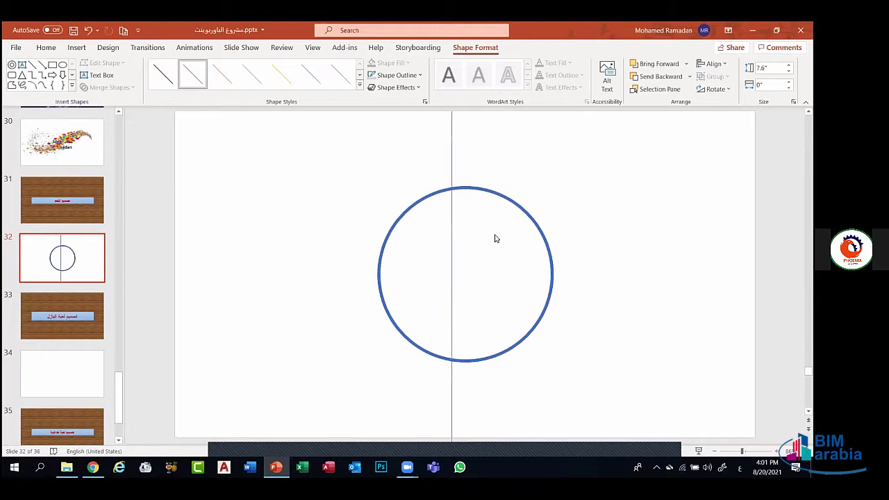
pyautogui.click(293, 267)
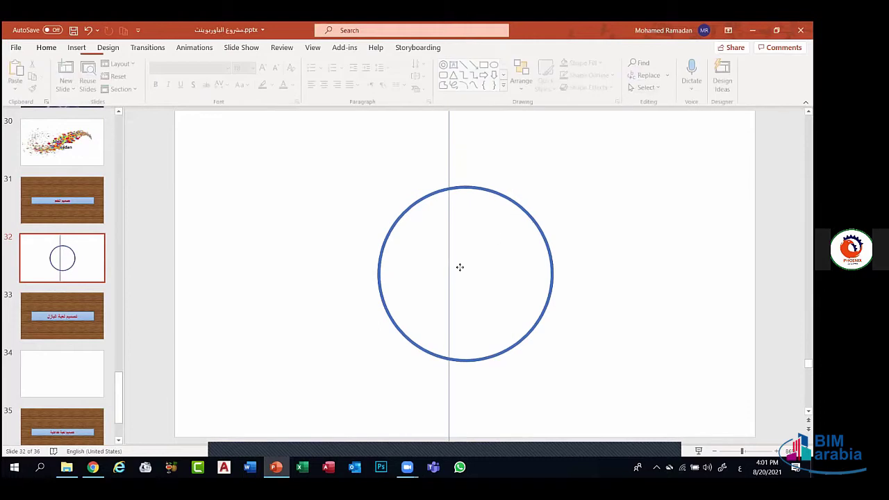
pyautogui.click(460, 267)
pyautogui.moveTo(461, 267); pyautogui.dragTo(463, 274)
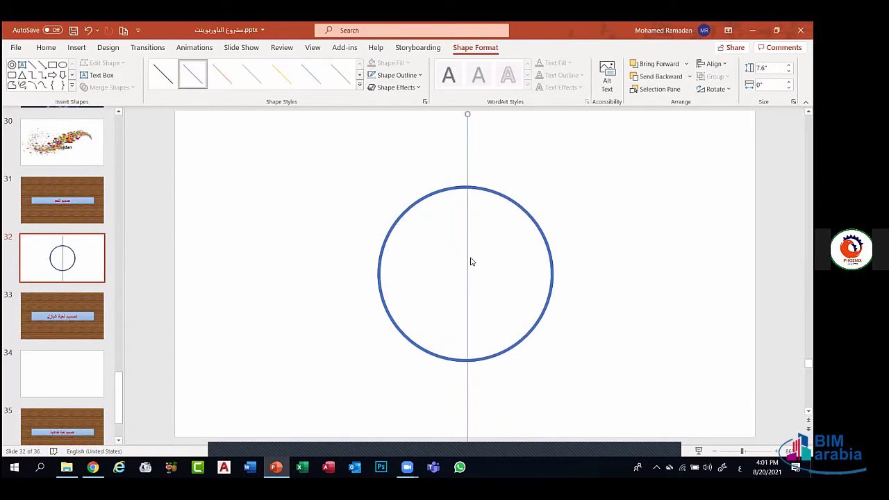
# Give the vertical line a dark style and a dashed outline pattern
pyautogui.click(154, 78)
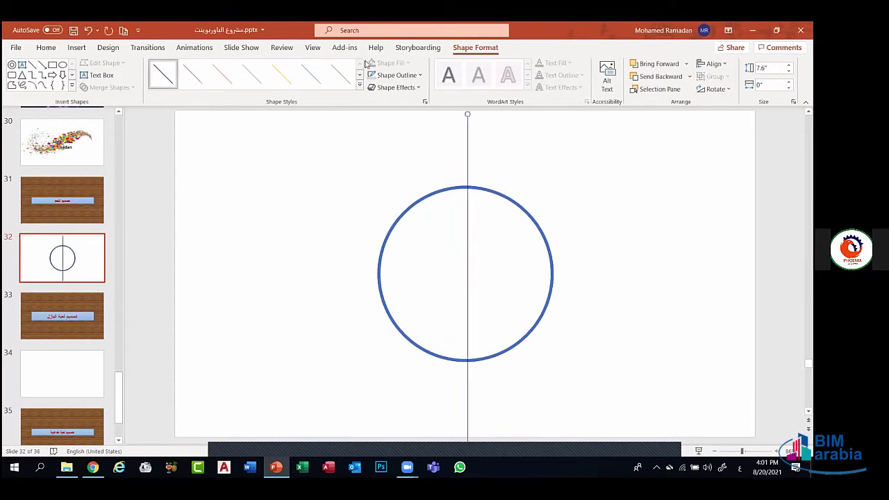
pyautogui.click(410, 80)
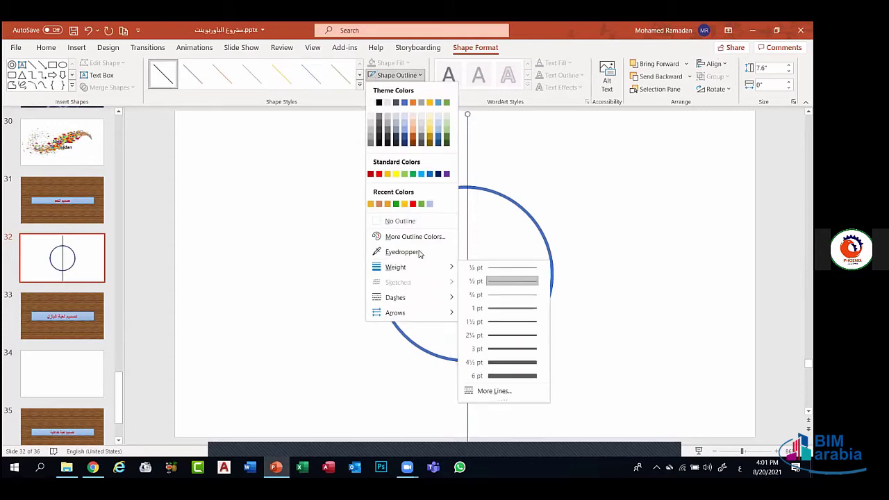
pyautogui.click(441, 240)
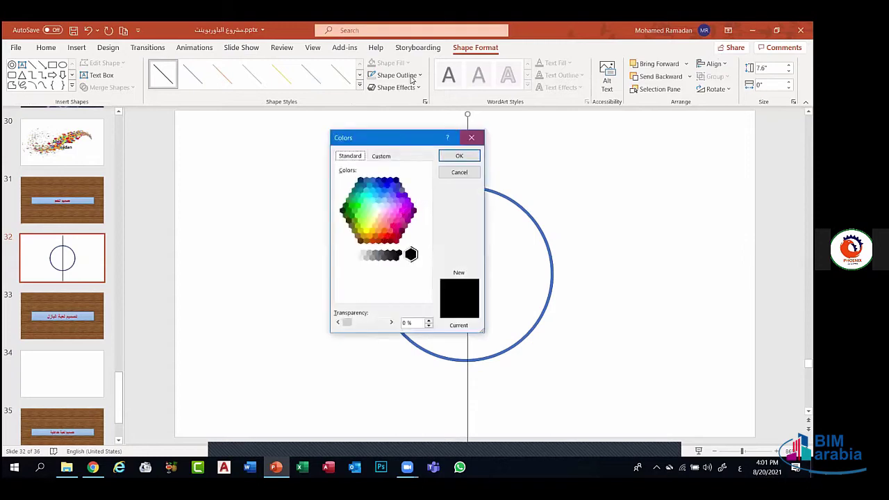
pyautogui.click(470, 139)
pyautogui.click(396, 75)
pyautogui.moveTo(418, 299)
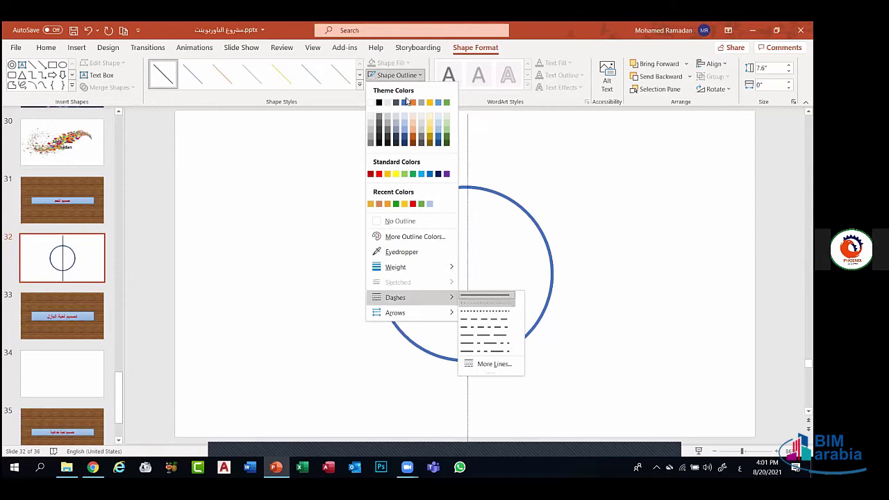
pyautogui.click(473, 303)
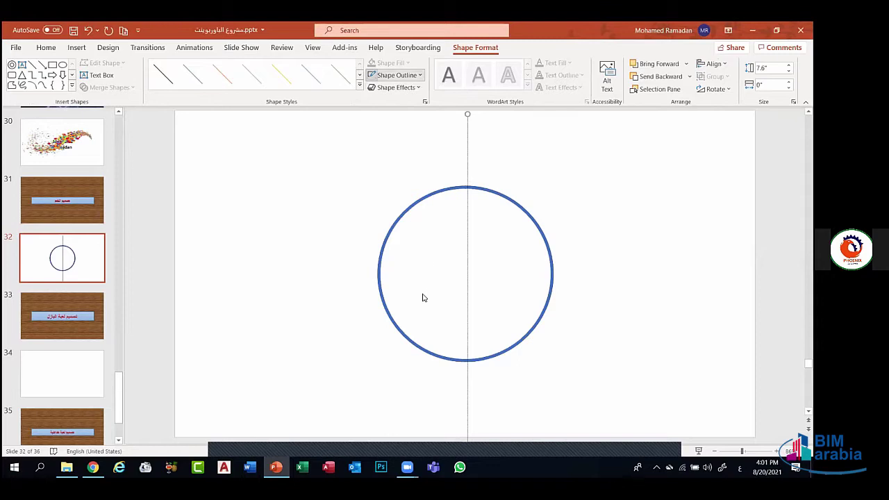
pyautogui.click(396, 75)
pyautogui.moveTo(395, 297)
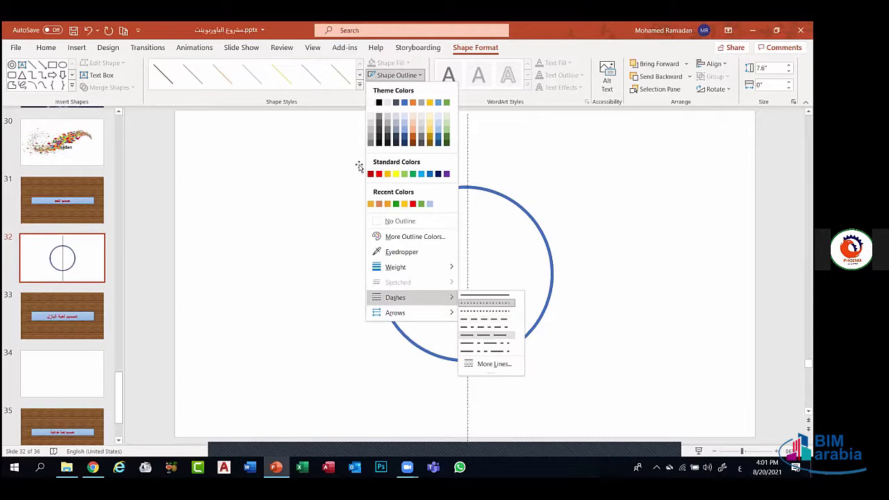
pyautogui.click(489, 326)
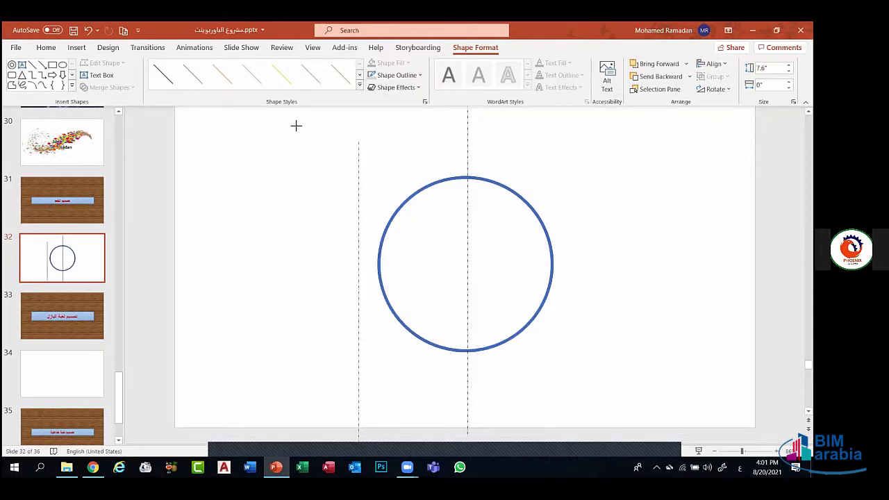
# Rotate the copied dashed line 90° so it runs horizontally through the ring
pyautogui.hotkey('ctrl', 'z')
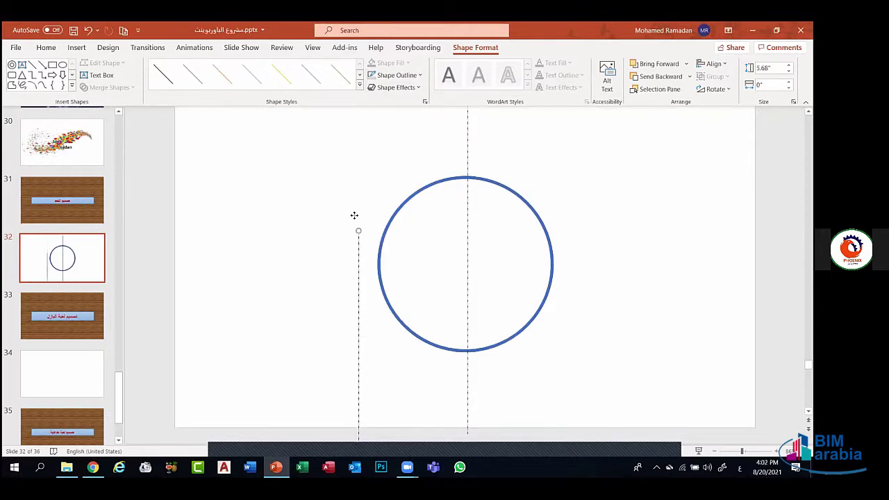
pyautogui.hotkey('ctrl', 'z')
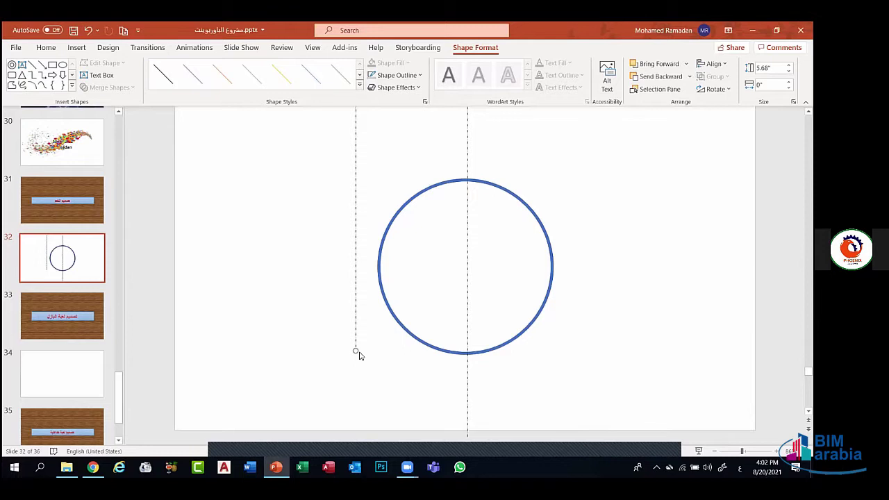
pyautogui.hotkey('alt', 'j')
pyautogui.press('d')
pyautogui.press('a')
pyautogui.press('y')
pyautogui.press('Down')
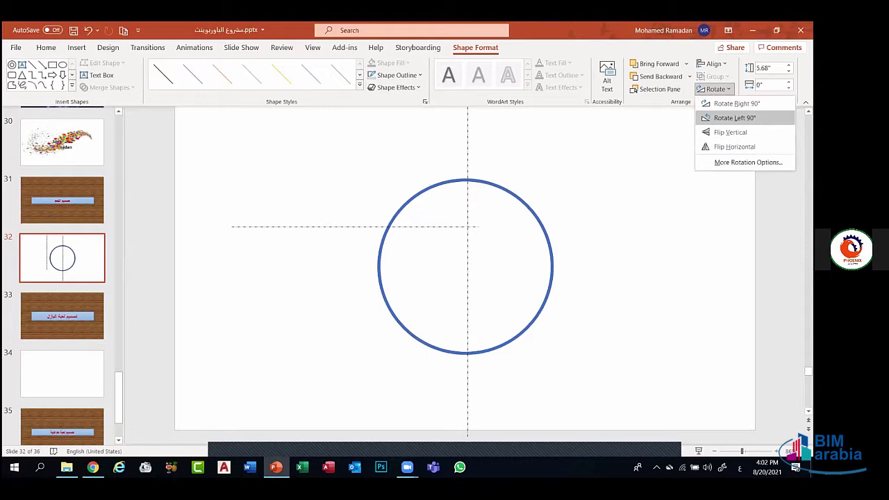
pyautogui.press('Return')
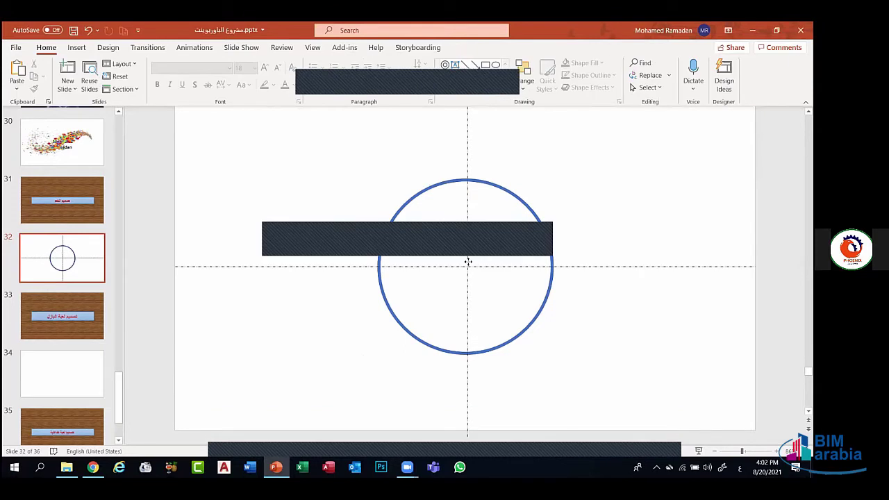
# Line the vertical dashed line up with the ring's centre
pyautogui.moveTo(469, 261); pyautogui.dragTo(463, 262)
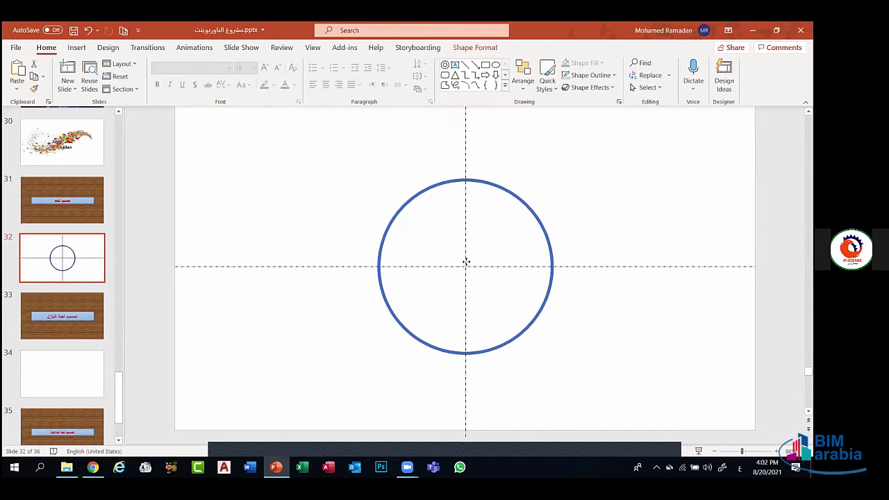
pyautogui.moveTo(467, 261); pyautogui.dragTo(469, 262)
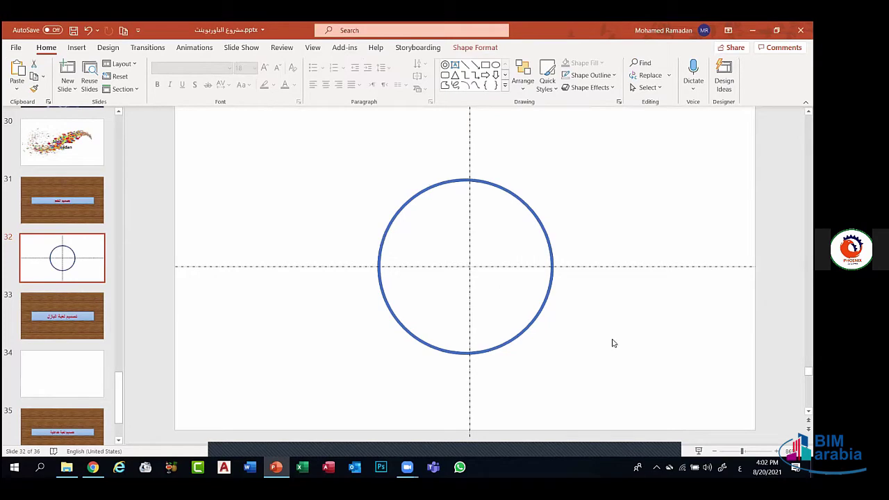
pyautogui.hotkey('ctrl', 'z')
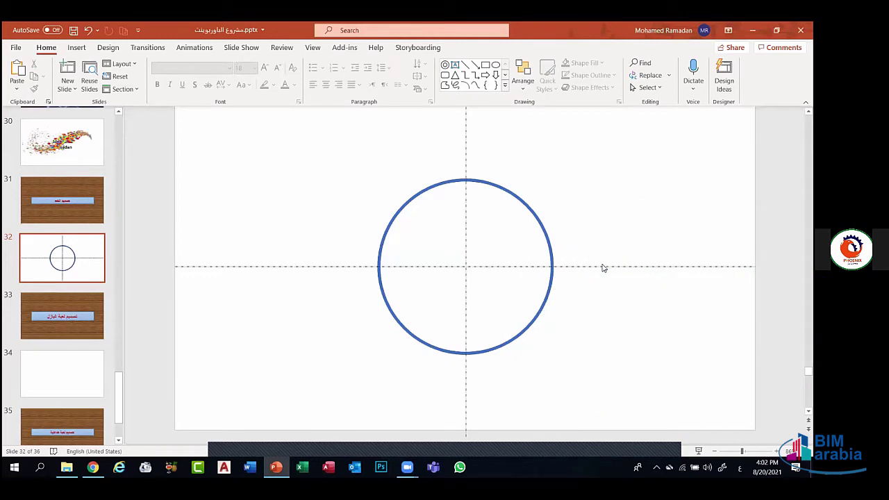
# Duplicate the blue circle, shrink the copy slightly and centre it inside the original
pyautogui.click(389, 230)
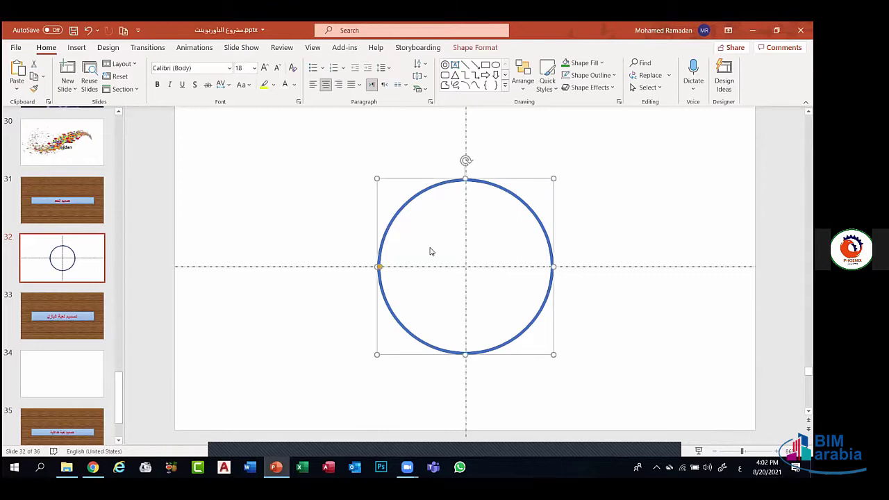
pyautogui.hotkey('ctrl', 'd')
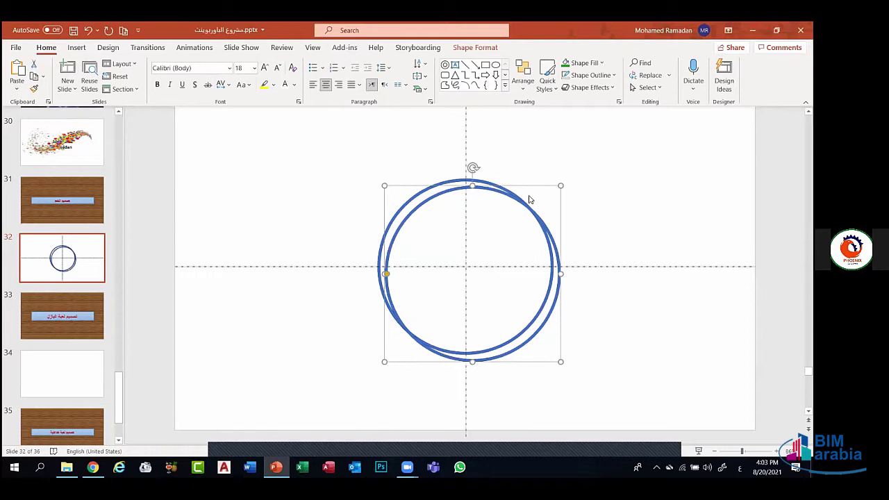
pyautogui.moveTo(558, 186)
pyautogui.mouseDown()
pyautogui.moveTo(484, 199)
pyautogui.moveTo(475, 191)
pyautogui.moveTo(552, 180)
pyautogui.mouseUp()
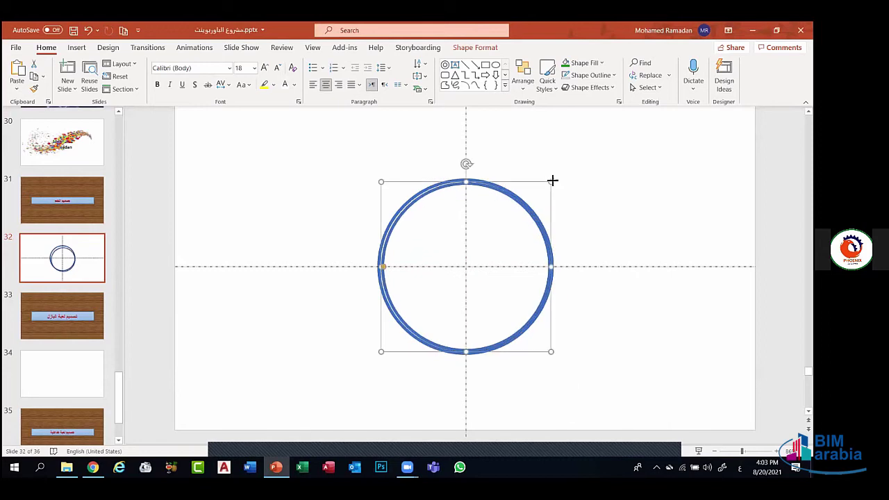
pyautogui.click(542, 183)
pyautogui.hotkey('ctrl', 'v')
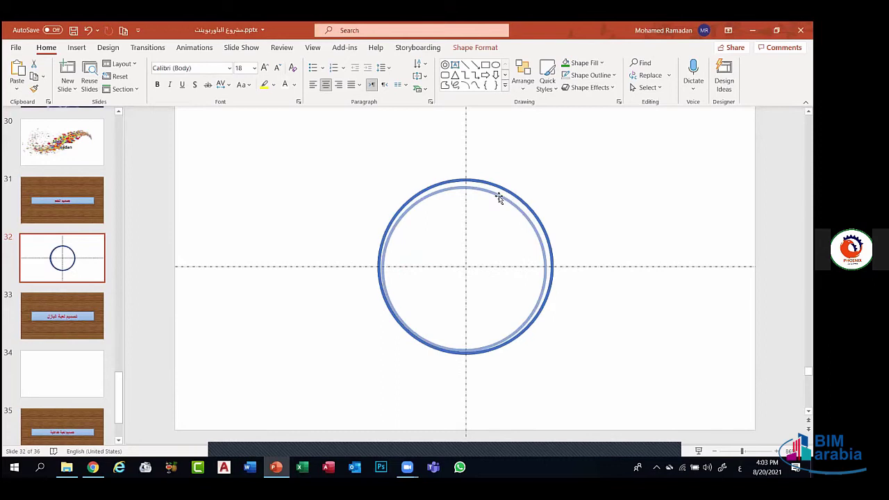
pyautogui.moveTo(503, 194); pyautogui.dragTo(505, 192)
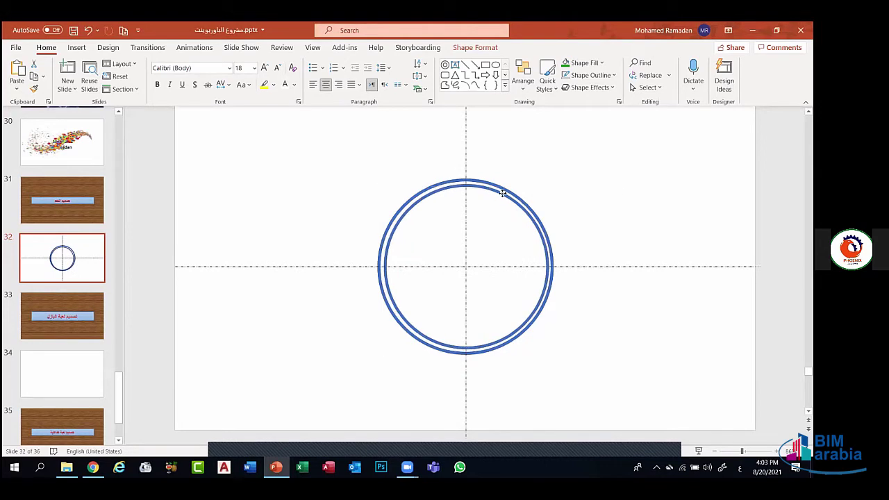
pyautogui.click(641, 191)
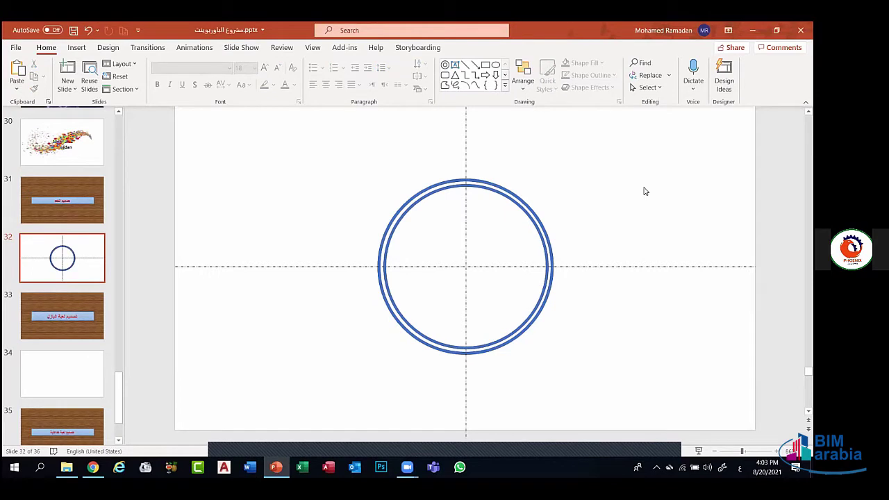
pyautogui.click(451, 186)
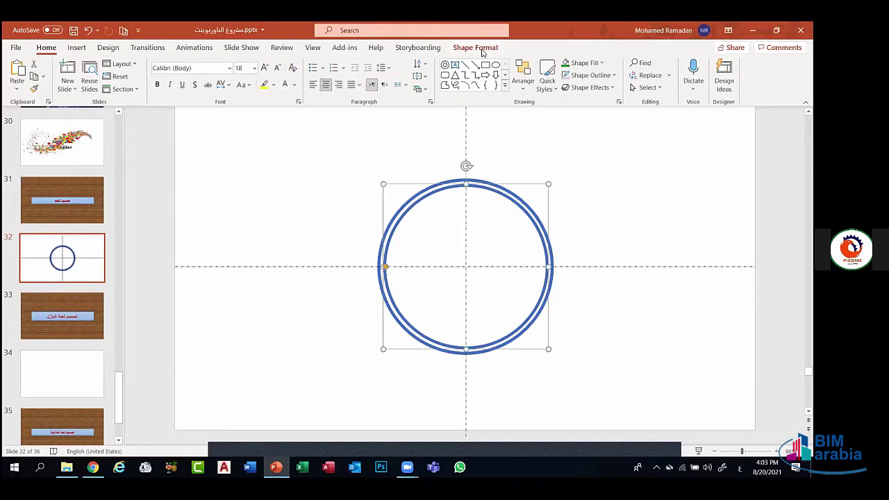
# Set the inner circle's outline weight to ¼ pt
pyautogui.click(420, 75)
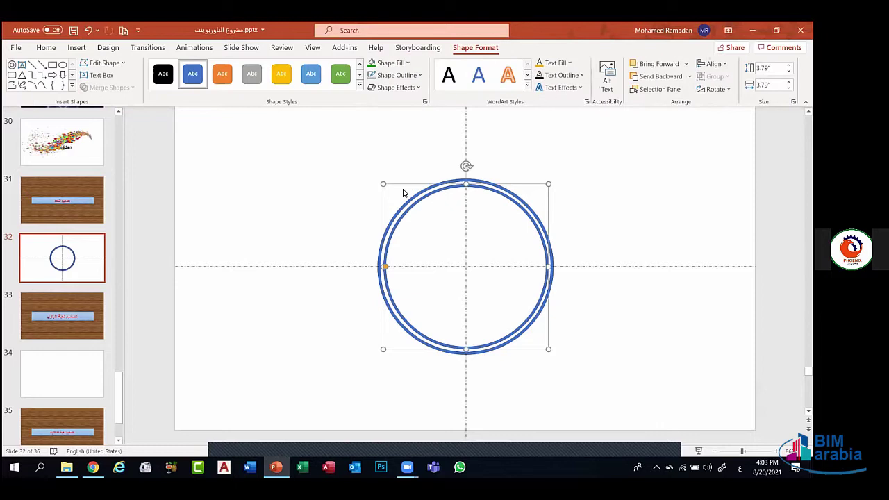
pyautogui.moveTo(417, 268)
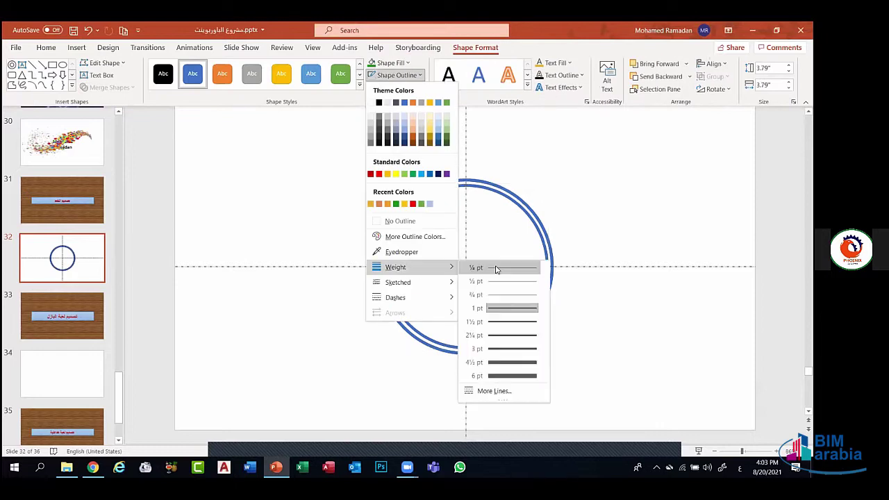
pyautogui.click(497, 268)
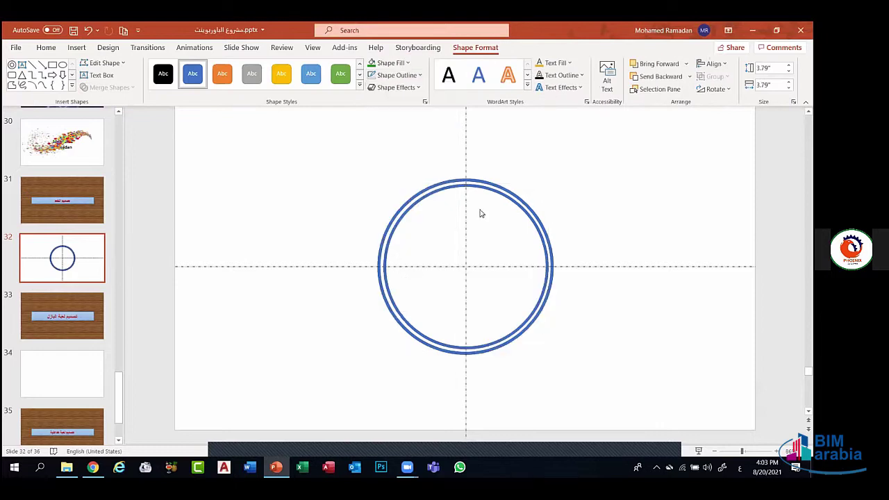
pyautogui.press('Escape')
pyautogui.click(452, 188)
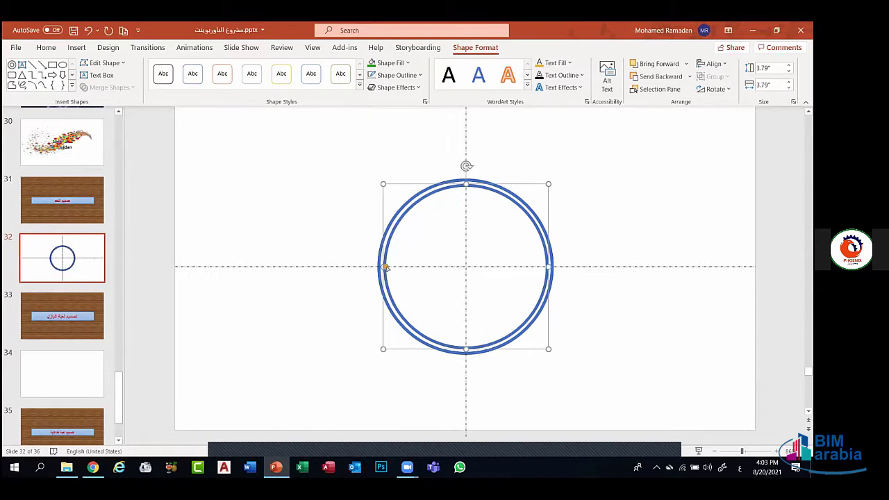
pyautogui.moveTo(386, 267)
pyautogui.mouseDown()
pyautogui.moveTo(409, 260)
pyautogui.moveTo(384, 268)
pyautogui.mouseUp()
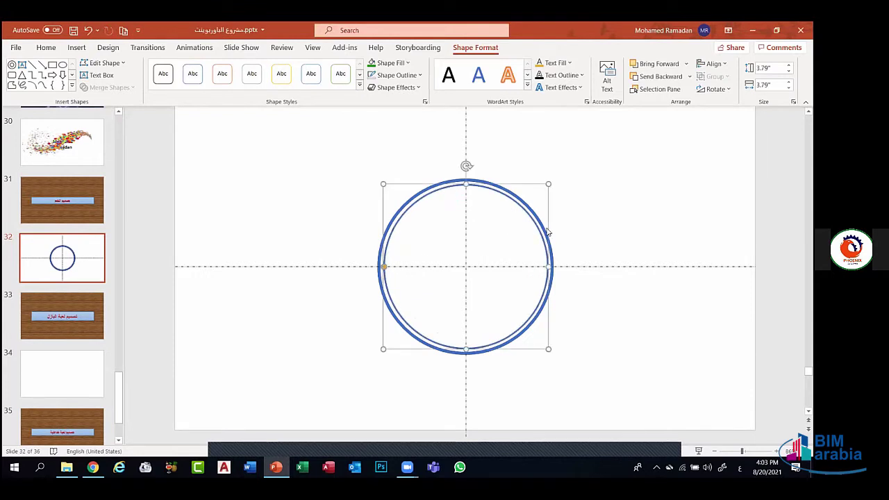
pyautogui.click(597, 227)
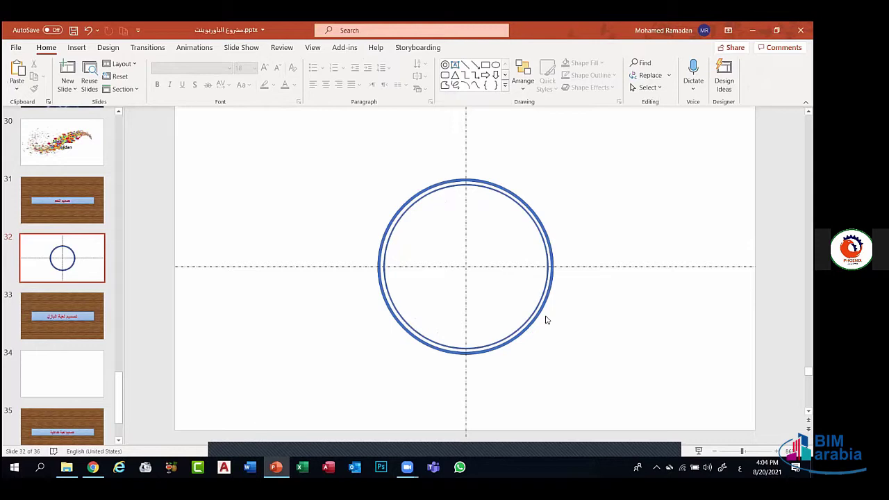
# Glance at slide 31, then return to slide 32 and select the guide line and outer circle
pyautogui.click(85, 202)
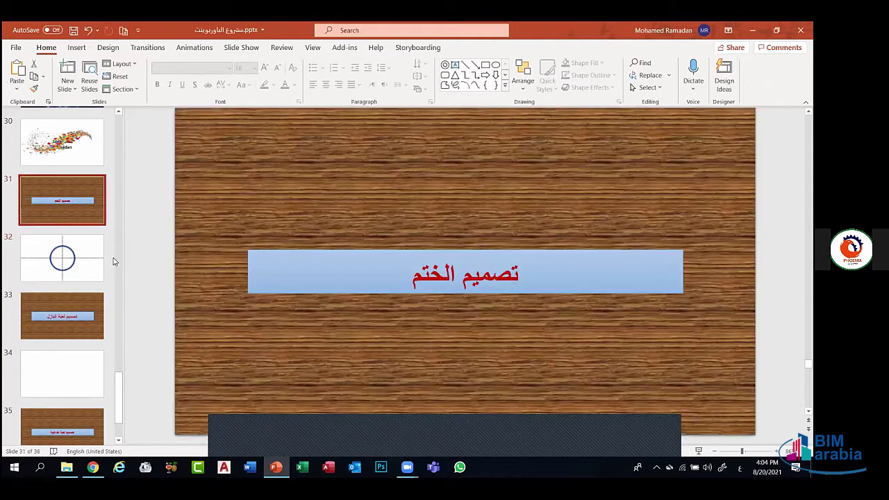
pyautogui.click(101, 260)
pyautogui.click(494, 271)
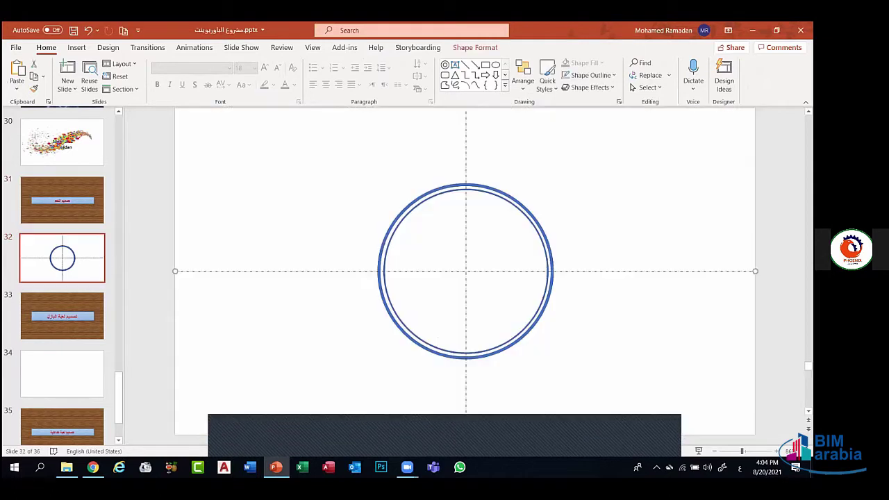
pyautogui.click(553, 271)
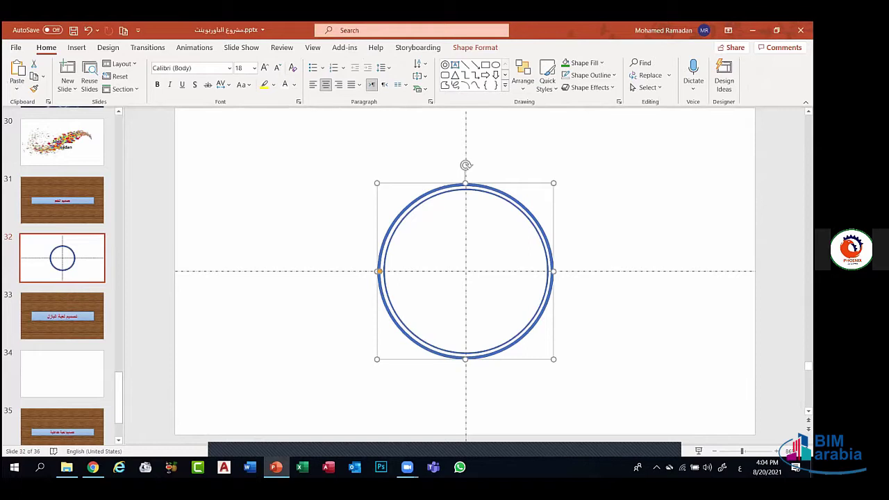
# Duplicate the inner circle and shrink the copy into a smaller circle inside the rings
pyautogui.click(439, 198)
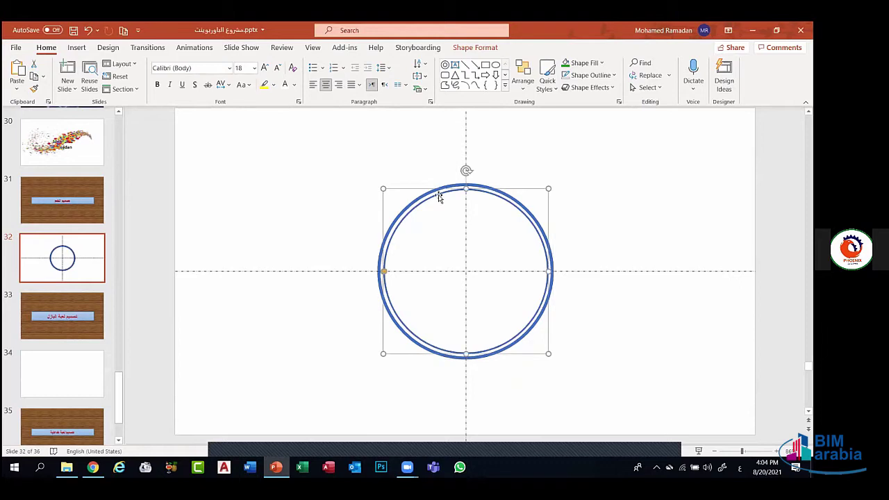
pyautogui.hotkey('ctrl', 'd')
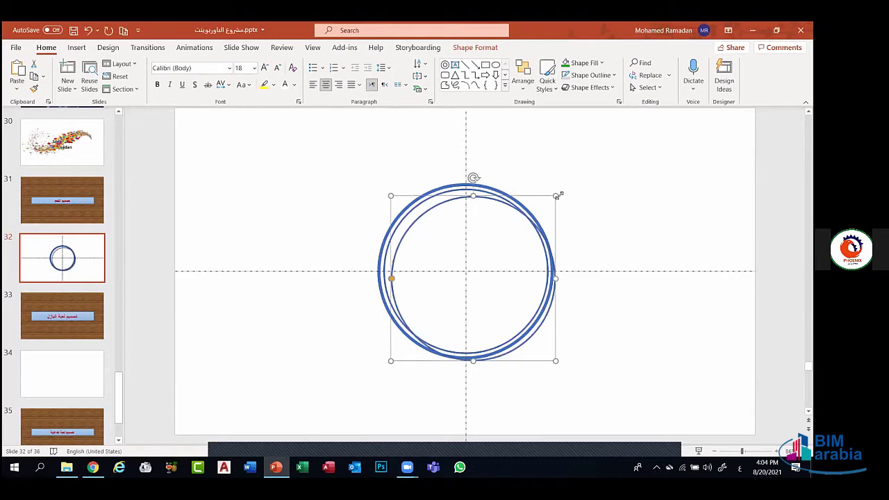
pyautogui.moveTo(558, 197); pyautogui.dragTo(496, 222)
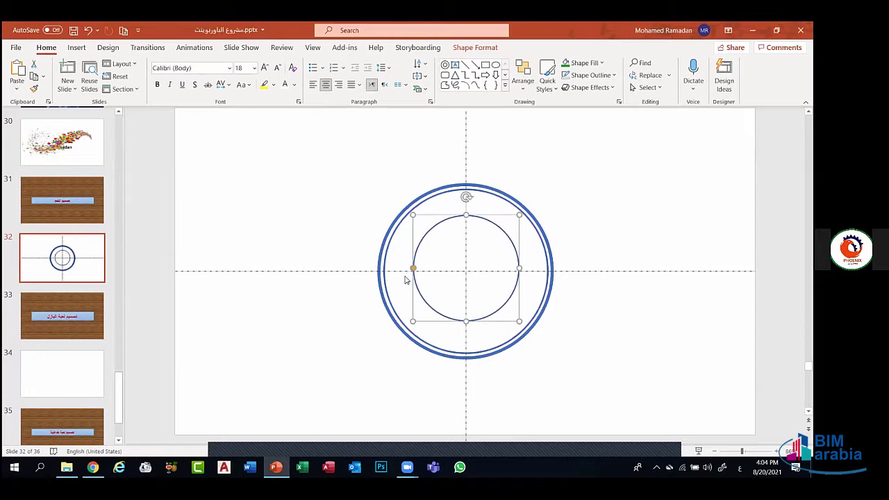
pyautogui.moveTo(413, 268); pyautogui.dragTo(415, 266)
# Copy the small circle again, resize it and centre it concentrically with the others
pyautogui.moveTo(502, 216); pyautogui.dragTo(560, 228)
pyautogui.moveTo(500, 232); pyautogui.dragTo(474, 215)
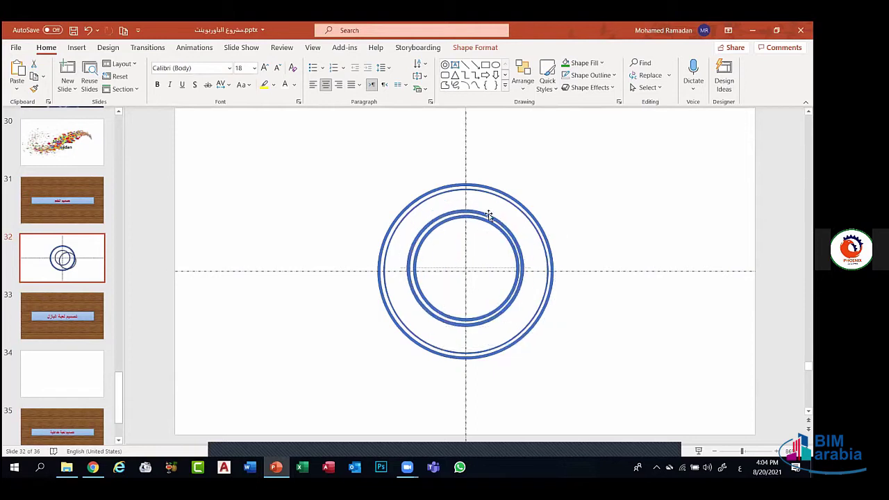
pyautogui.click(409, 268)
pyautogui.moveTo(410, 269)
pyautogui.mouseDown()
pyautogui.moveTo(402, 269)
pyautogui.moveTo(410, 273)
pyautogui.moveTo(410, 261)
pyautogui.mouseUp()
pyautogui.click(638, 259)
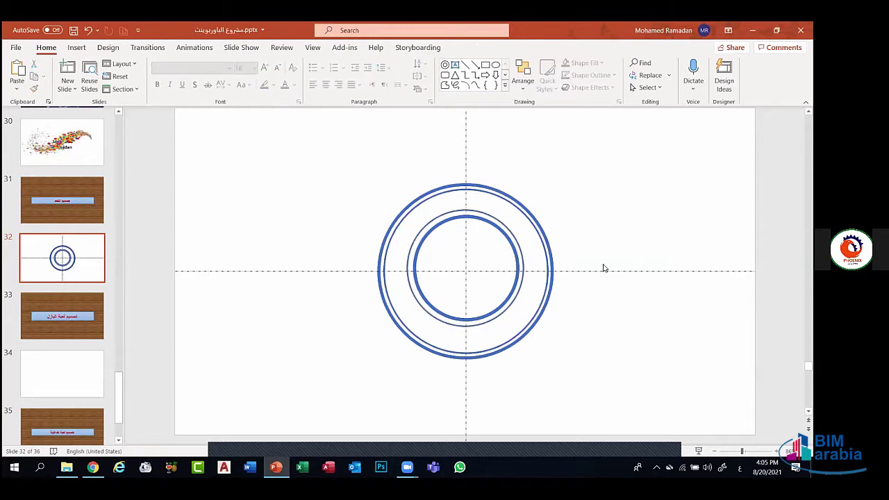
# Drag the thin middle ring so it sits centred on the guide crosshair
pyautogui.click(443, 214)
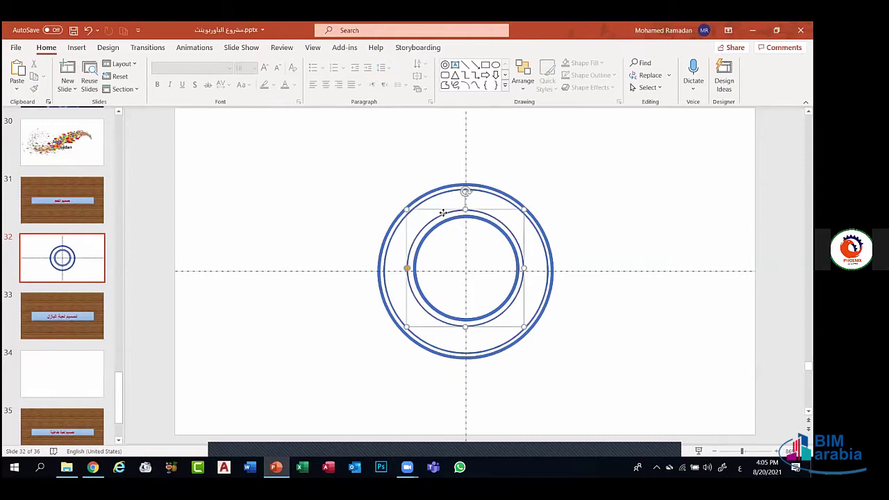
pyautogui.moveTo(445, 212); pyautogui.dragTo(443, 213)
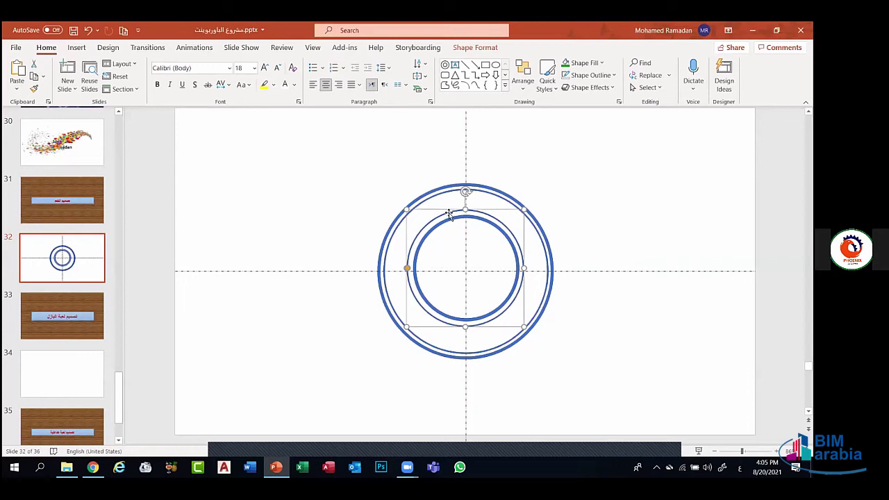
pyautogui.press('Escape')
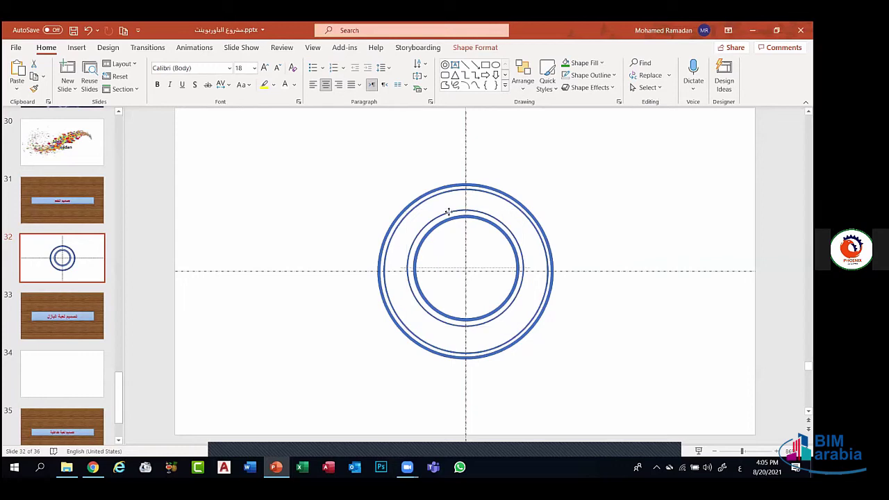
pyautogui.click(474, 214)
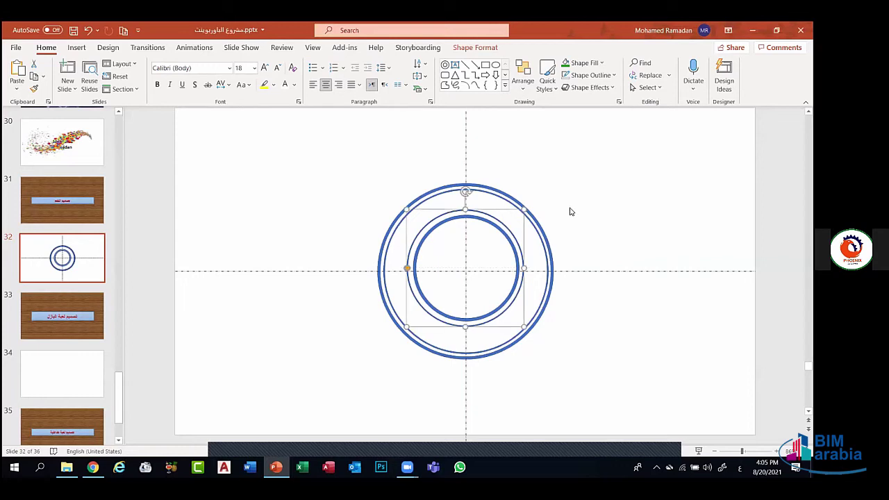
pyautogui.press('Escape')
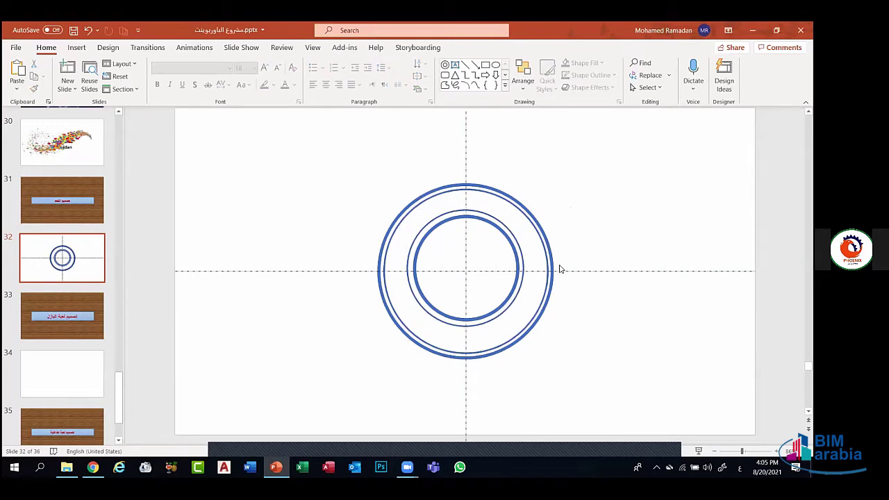
# Delete the horizontal guide line, then undo to bring it back
pyautogui.click(588, 271)
pyautogui.press('Delete')
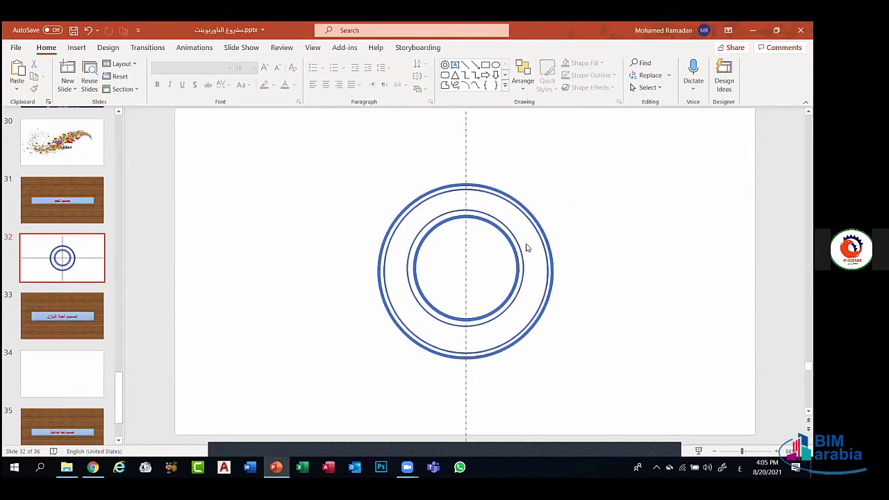
pyautogui.click(466, 159)
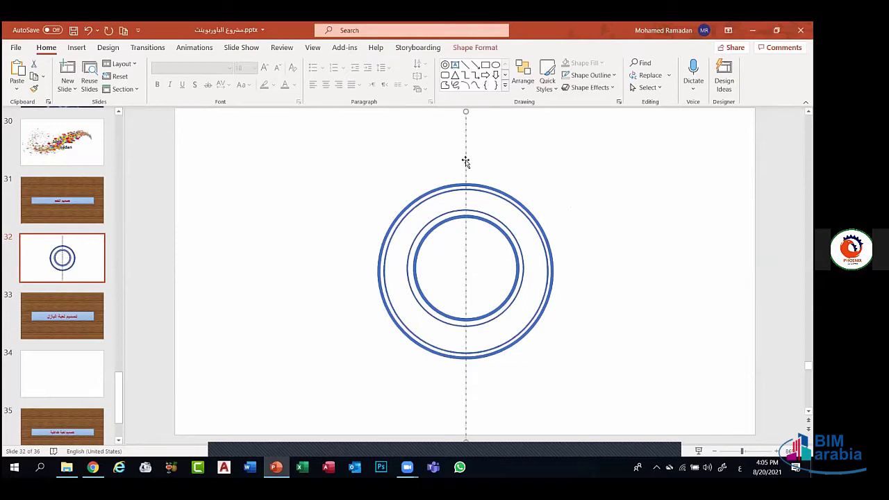
pyautogui.hotkey('ctrl', 'z')
pyautogui.click(641, 219)
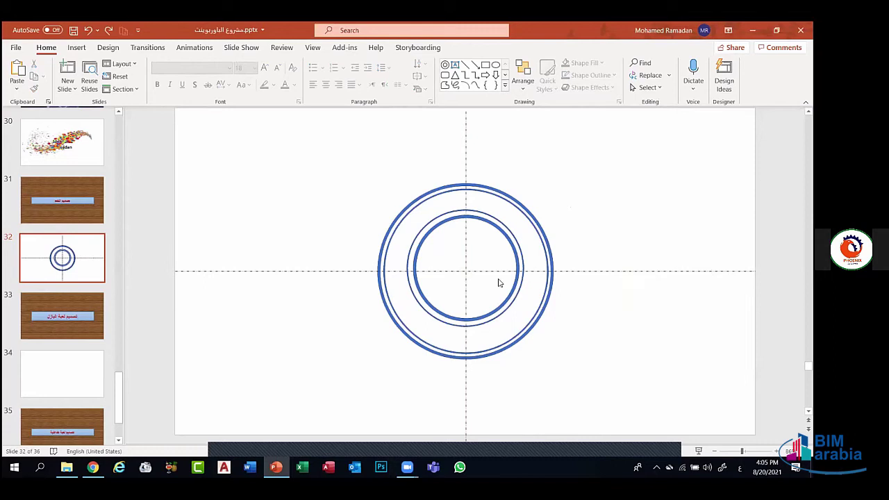
# Draw a text box at the slide's upper right and type the designer's name in English
pyautogui.click(77, 48)
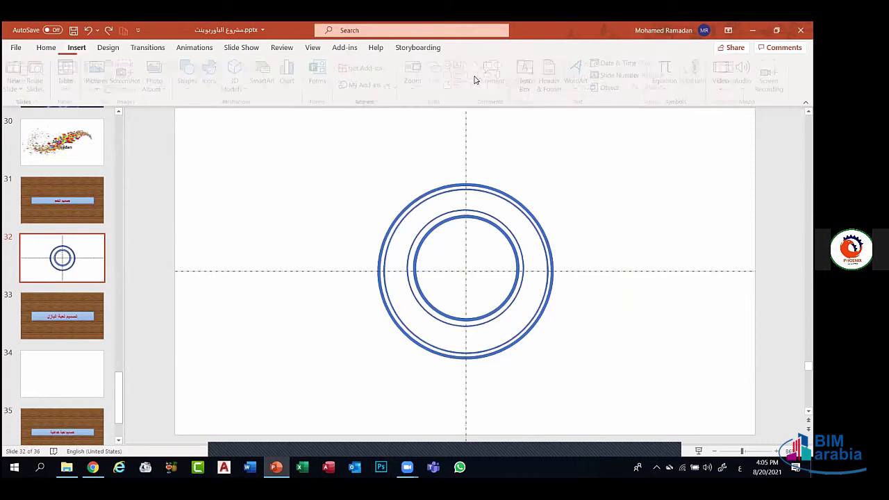
pyautogui.click(532, 85)
pyautogui.moveTo(524, 141); pyautogui.dragTo(724, 228)
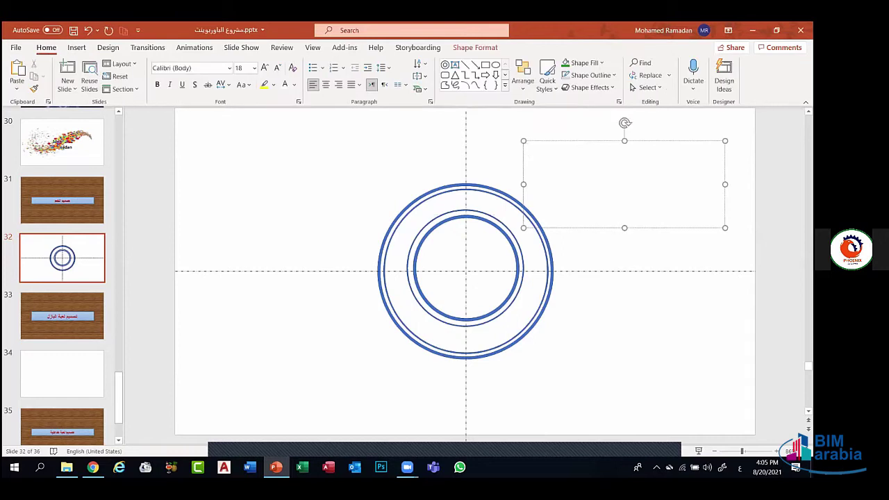
pyautogui.hotkey('alt', 'shift')
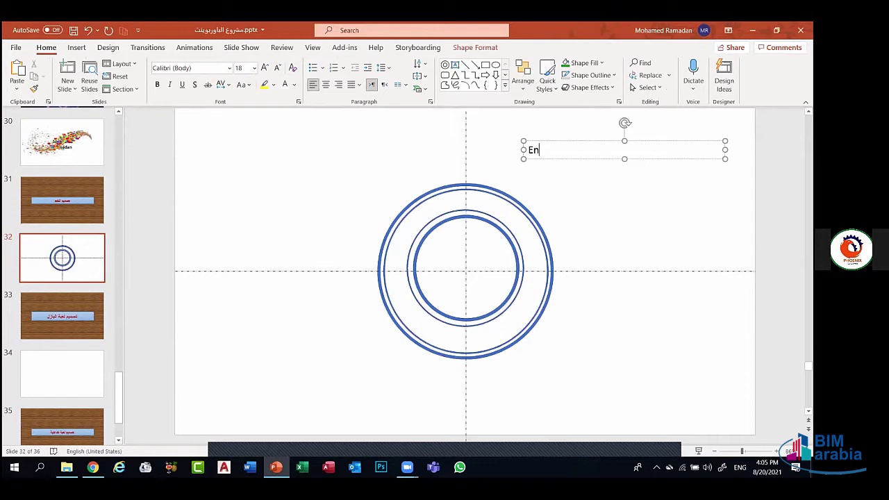
pyautogui.write('Eng.Mohamed Ramadan')
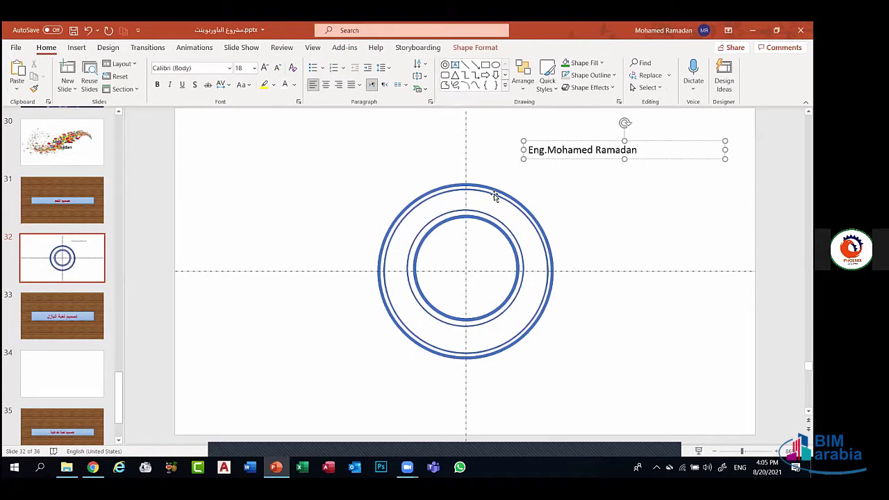
# Resize the middle circle from its corner and side handles so it sits evenly between rings
pyautogui.click(453, 211)
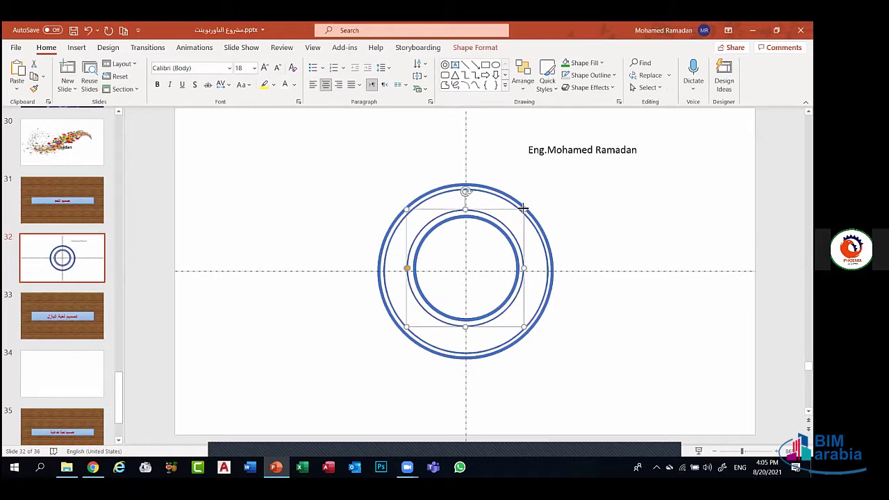
pyautogui.moveTo(524, 209); pyautogui.dragTo(482, 212)
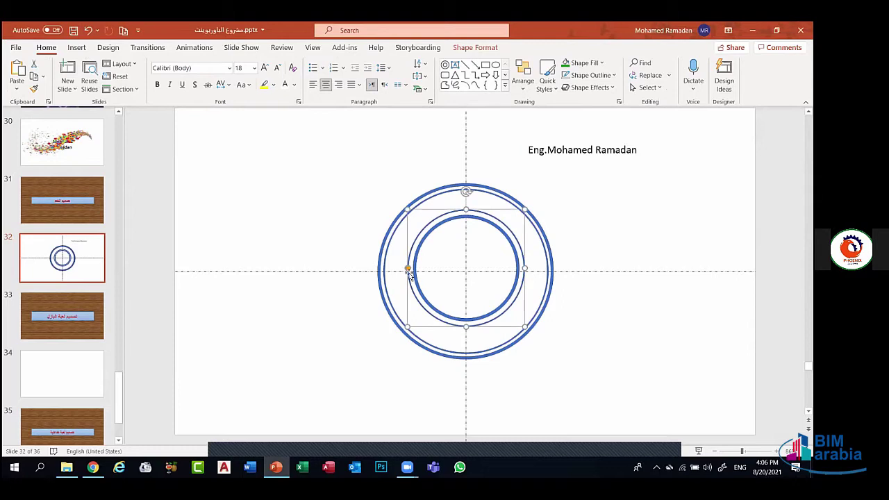
pyautogui.moveTo(408, 269); pyautogui.dragTo(410, 270)
pyautogui.moveTo(453, 215); pyautogui.dragTo(525, 230)
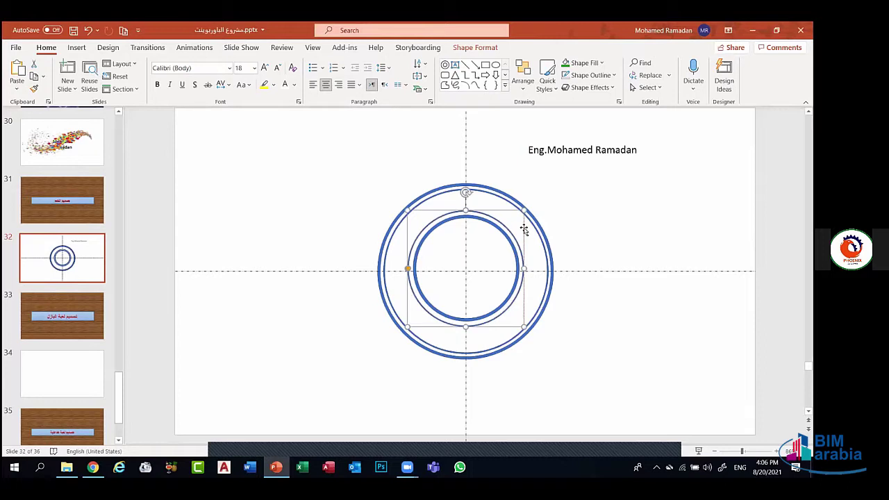
pyautogui.moveTo(523, 211); pyautogui.dragTo(489, 212)
# Make the name caption text bold and blue
pyautogui.click(606, 205)
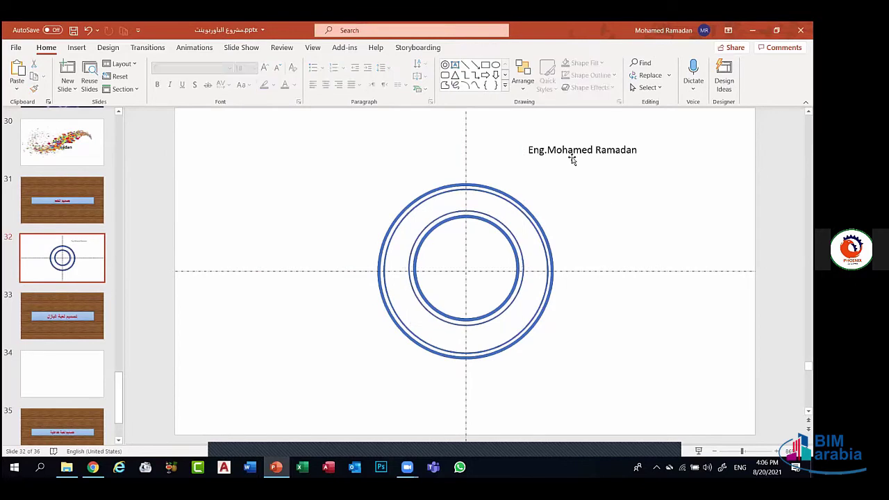
pyautogui.tripleClick(572, 153)
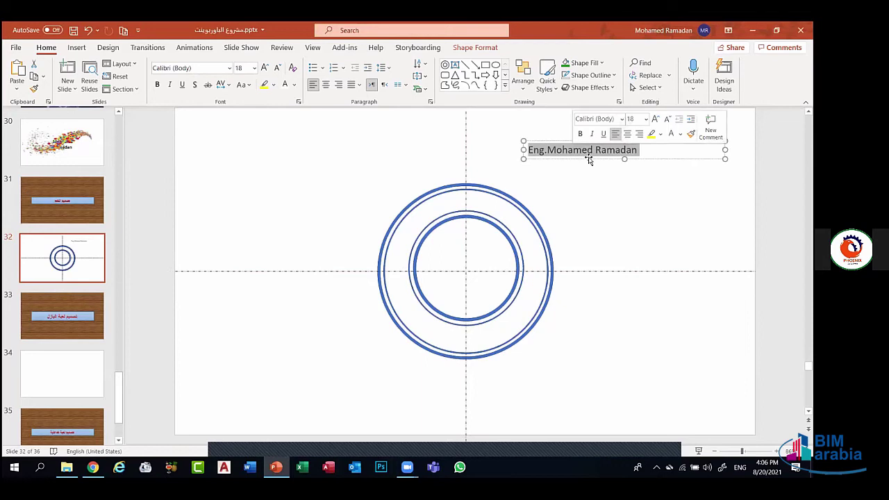
pyautogui.click(294, 85)
pyautogui.click(339, 184)
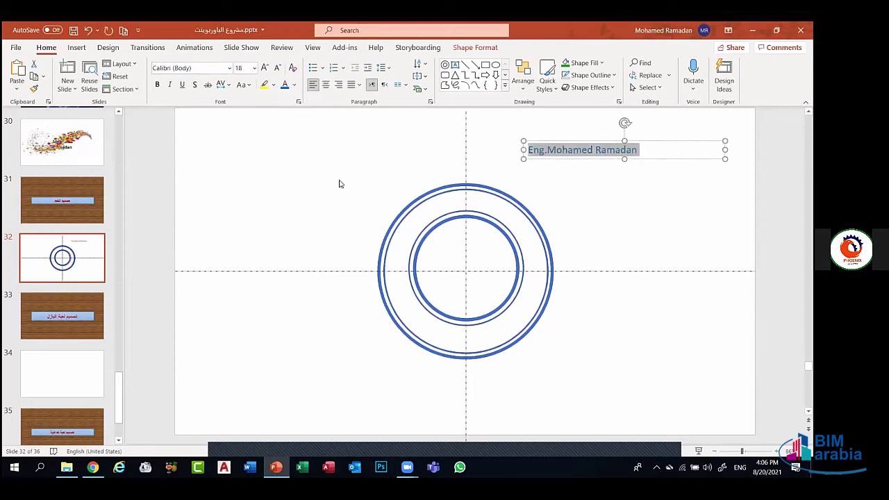
pyautogui.click(157, 84)
pyautogui.click(606, 165)
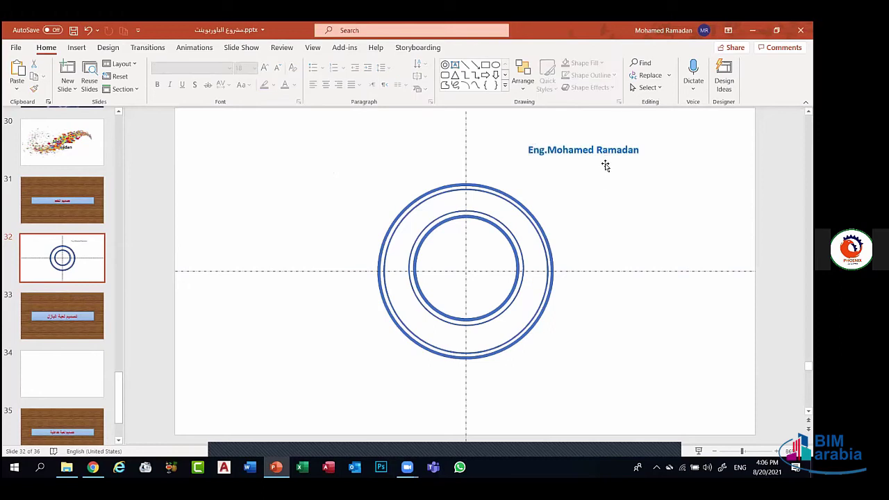
# Recolour the caption Blue, Accent 5, Darker 25% and move it above the rings' centre
pyautogui.click(606, 150)
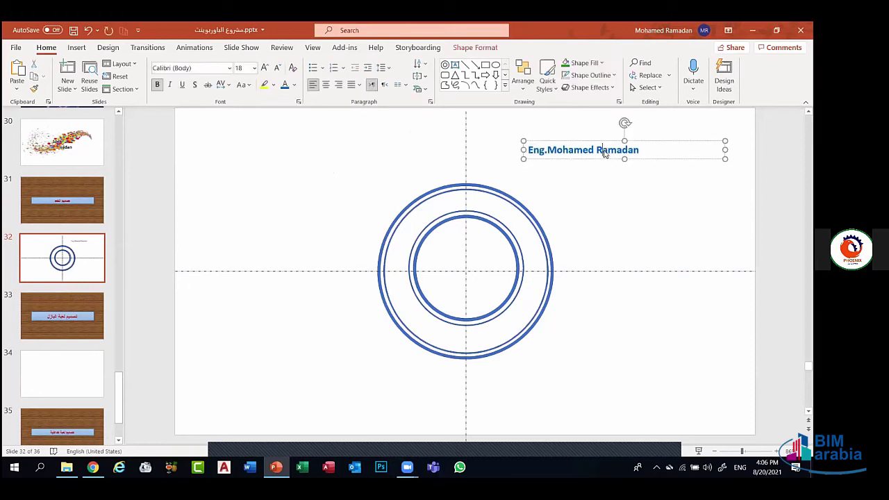
pyautogui.moveTo(639, 150); pyautogui.dragTo(528, 150)
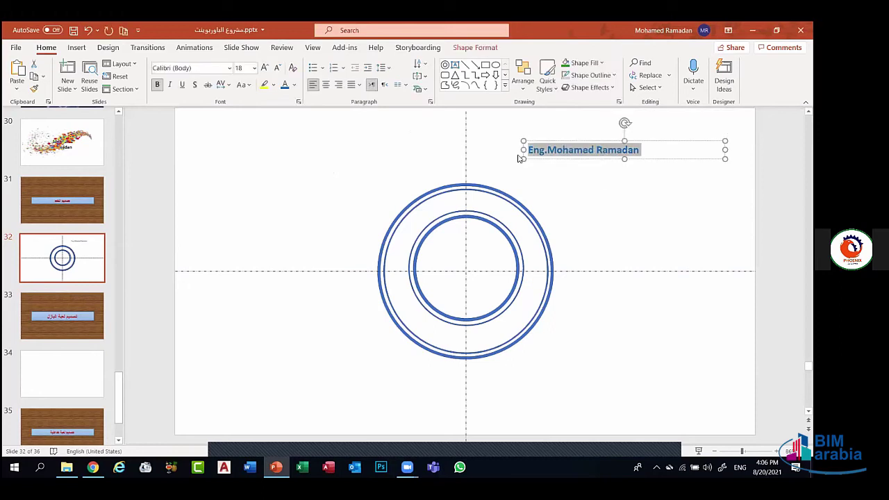
pyautogui.click(294, 85)
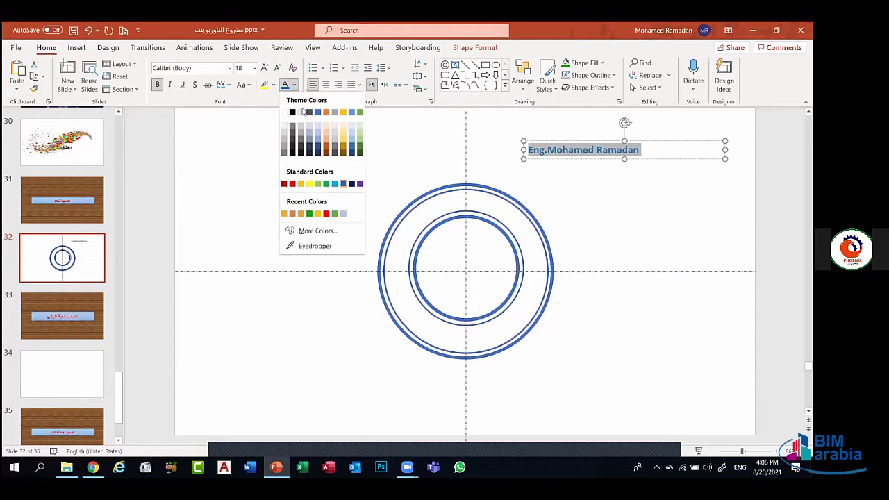
pyautogui.click(352, 151)
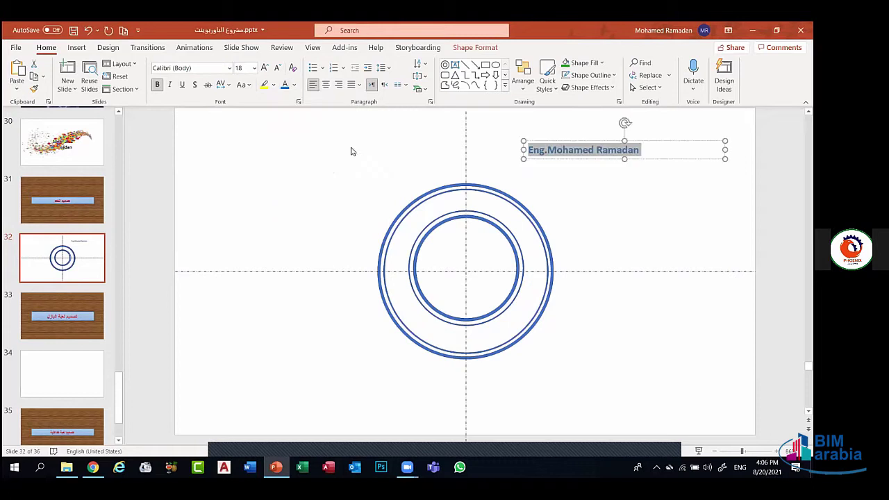
pyautogui.moveTo(685, 149); pyautogui.dragTo(526, 145)
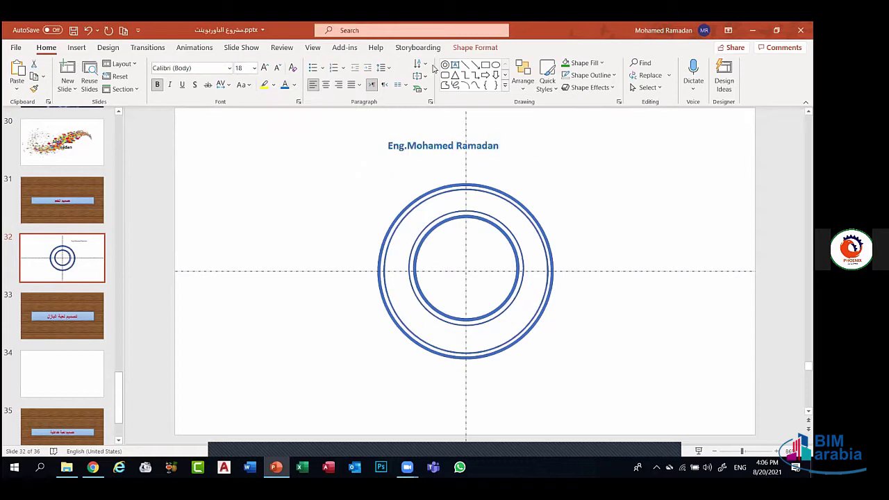
pyautogui.click(477, 48)
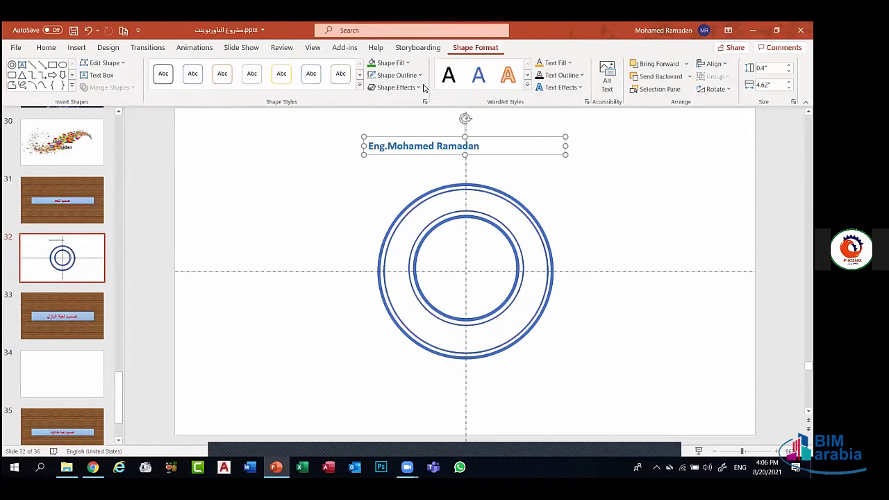
pyautogui.click(396, 88)
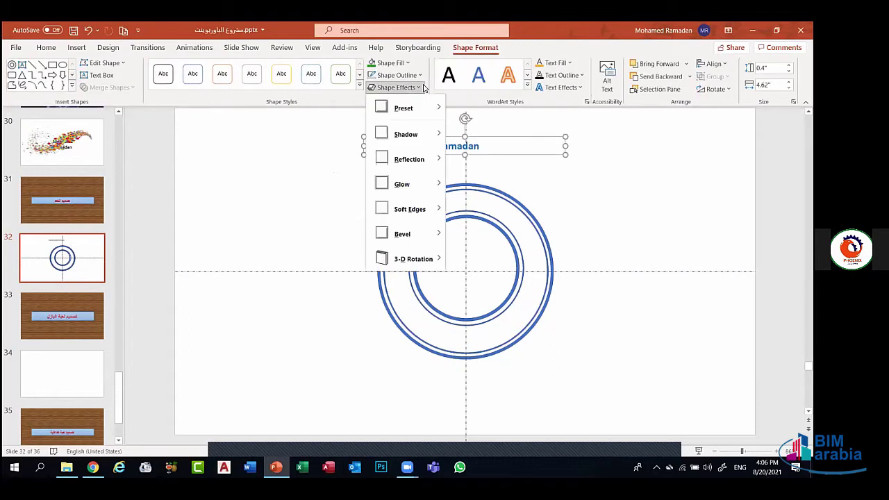
# Apply the Arch follow-path text transform to the name caption
pyautogui.click(712, 218)
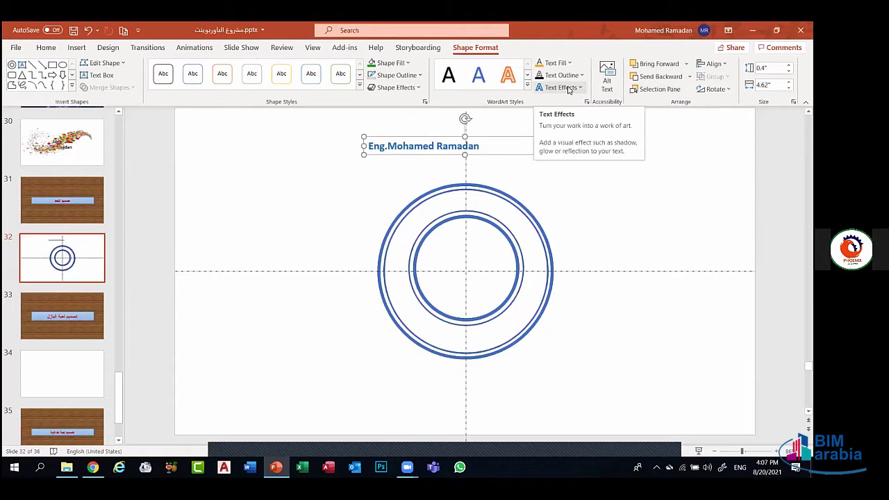
pyautogui.click(569, 88)
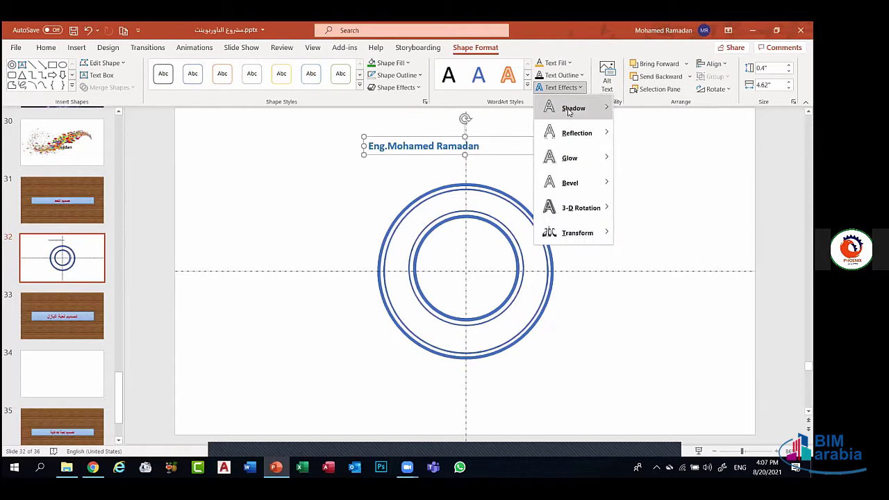
pyautogui.moveTo(596, 235)
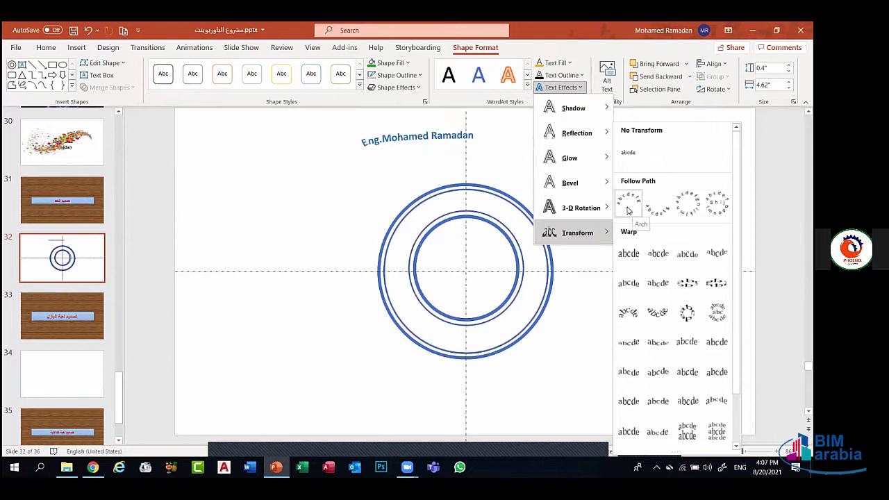
pyautogui.click(632, 204)
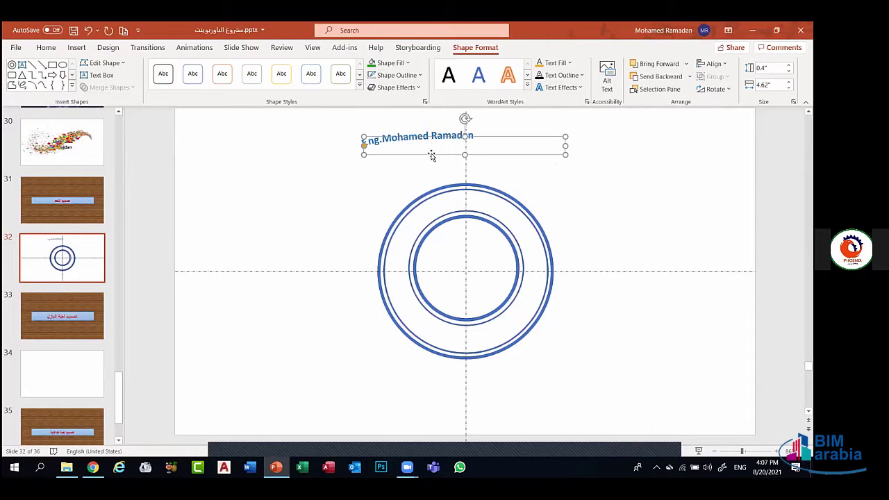
# Enlarge, move, tilt and narrow the arched caption so it curves over the outer ring
pyautogui.moveTo(464, 154); pyautogui.dragTo(452, 192)
pyautogui.moveTo(482, 135); pyautogui.dragTo(556, 200)
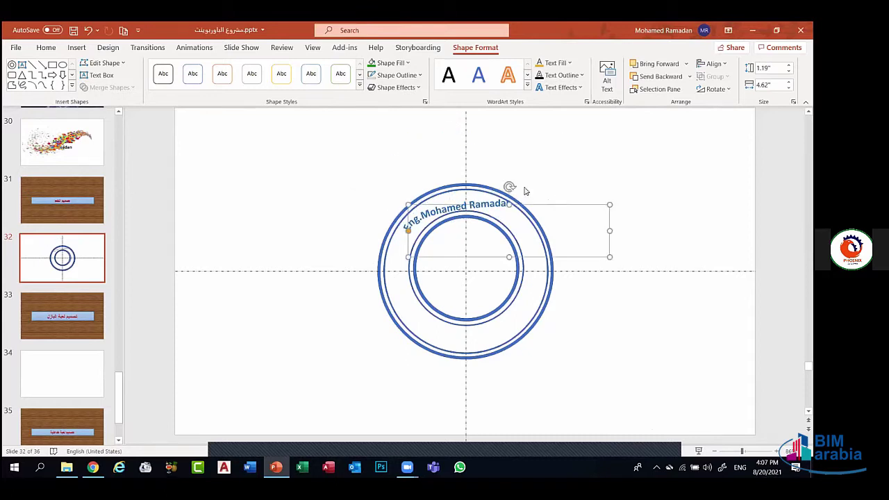
pyautogui.moveTo(511, 187)
pyautogui.mouseDown()
pyautogui.moveTo(518, 182)
pyautogui.moveTo(495, 203)
pyautogui.moveTo(514, 204)
pyautogui.mouseUp()
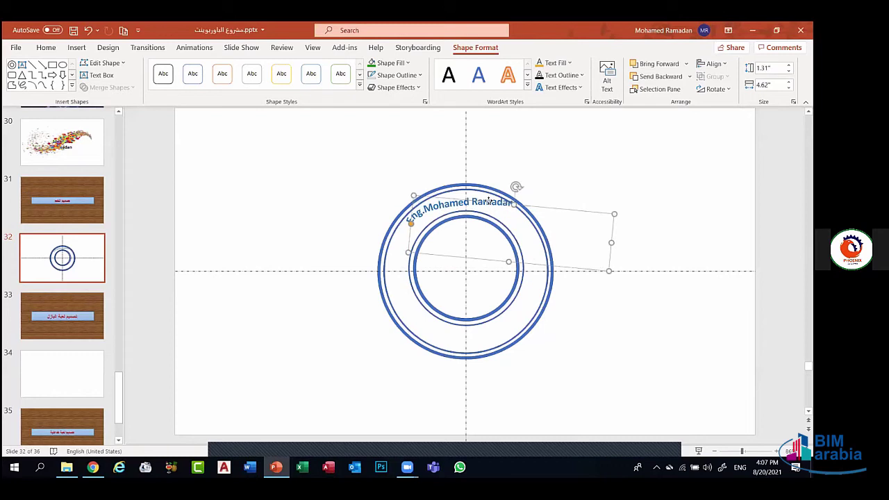
pyautogui.moveTo(415, 224); pyautogui.dragTo(416, 224)
pyautogui.moveTo(602, 244); pyautogui.dragTo(567, 241)
# Nudge the arched caption down along the ring into place
pyautogui.press('Escape')
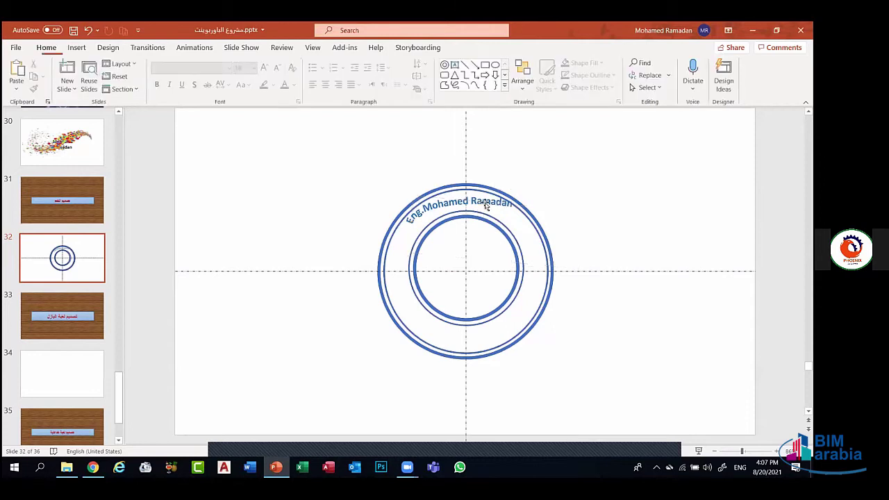
pyautogui.click(491, 203)
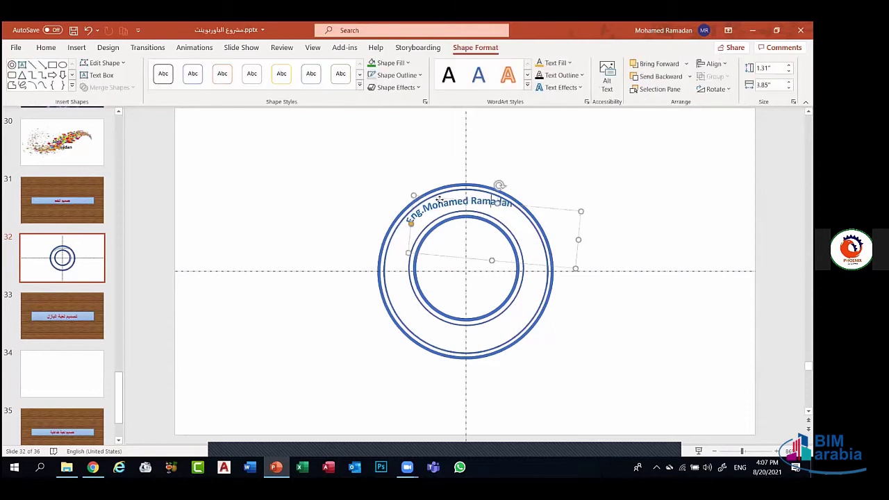
pyautogui.moveTo(440, 198); pyautogui.dragTo(470, 201)
pyautogui.click(630, 203)
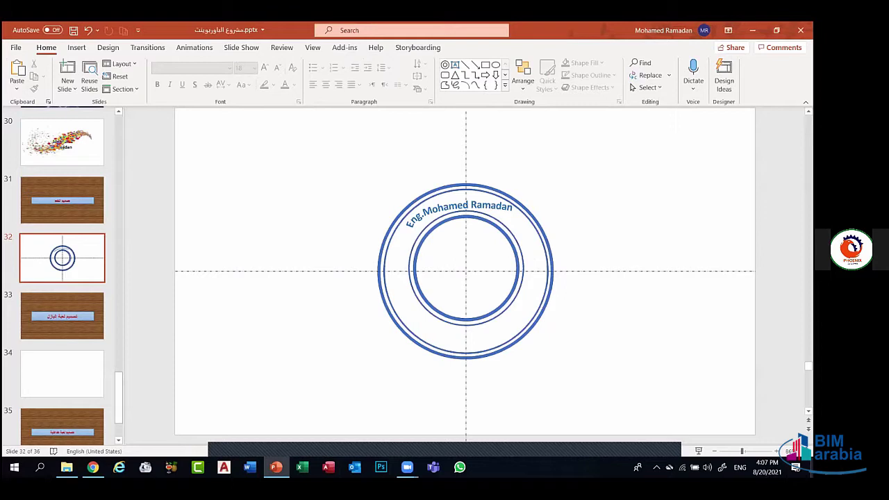
# Increase the arched caption's font size by two steps
pyautogui.tripleClick(492, 205)
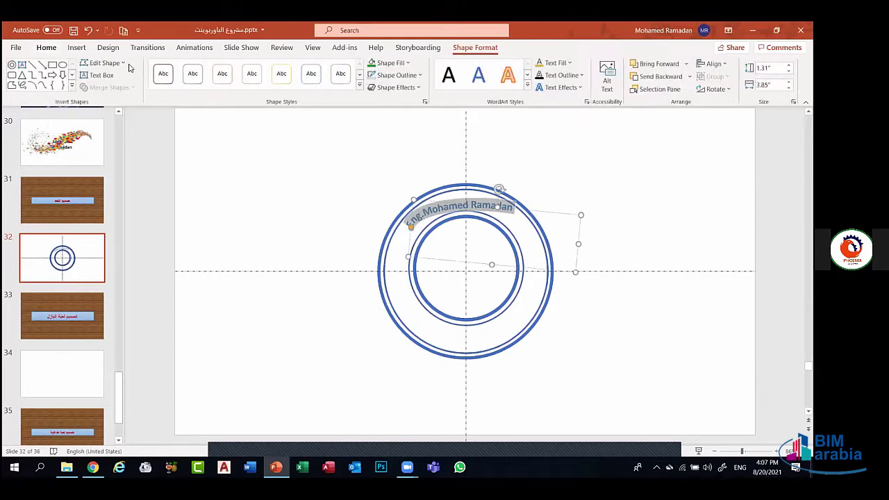
pyautogui.click(46, 47)
pyautogui.click(265, 68)
pyautogui.click(266, 71)
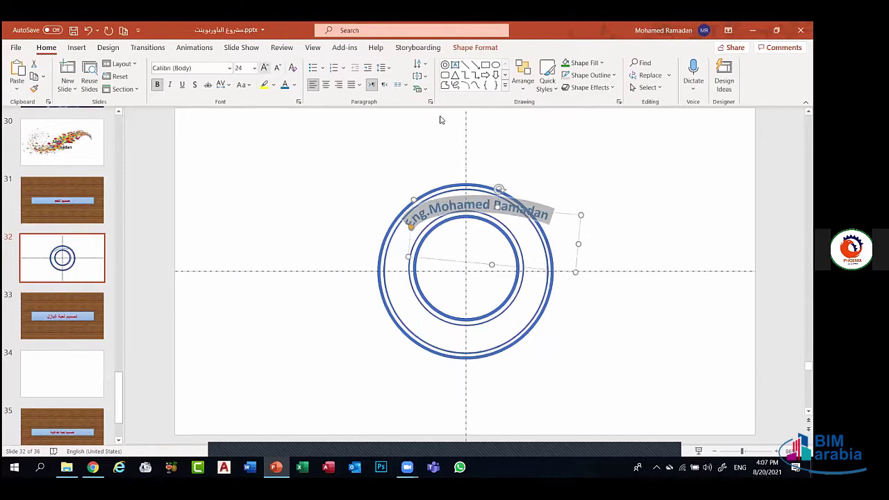
pyautogui.click(547, 139)
# Narrow the caption box and shift it left to tighten and centre the arch
pyautogui.click(478, 202)
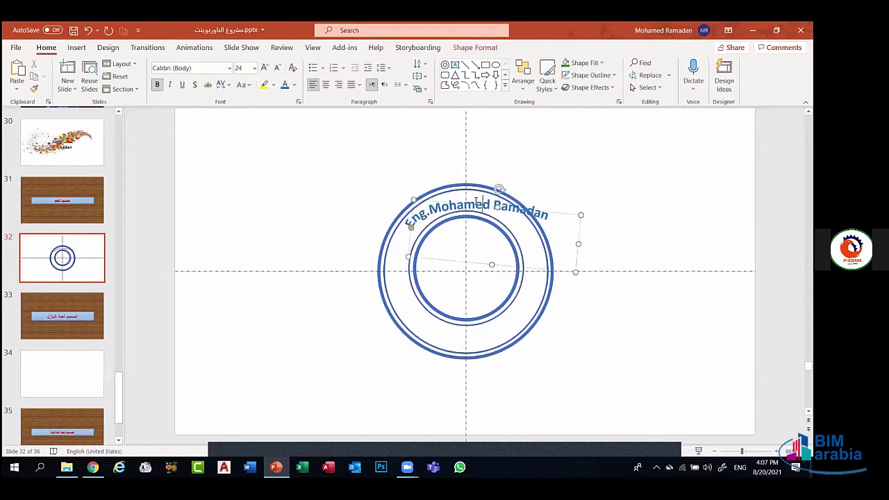
pyautogui.moveTo(466, 202); pyautogui.dragTo(466, 203)
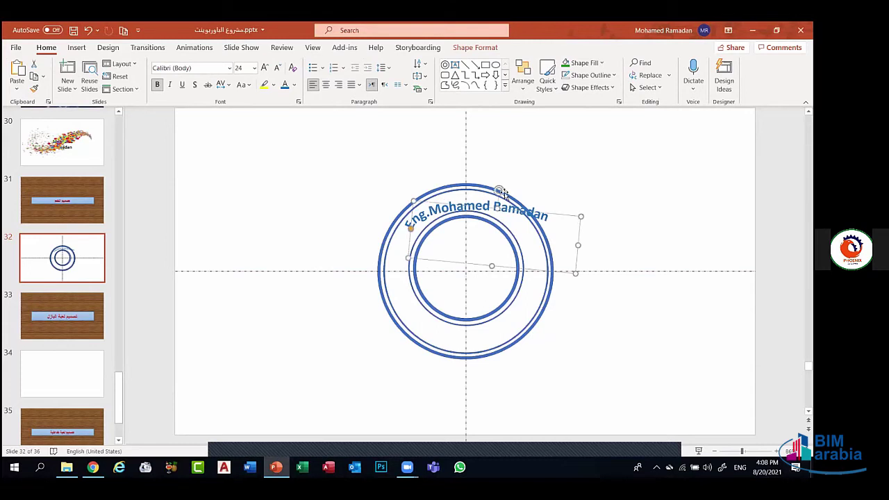
pyautogui.click(498, 191)
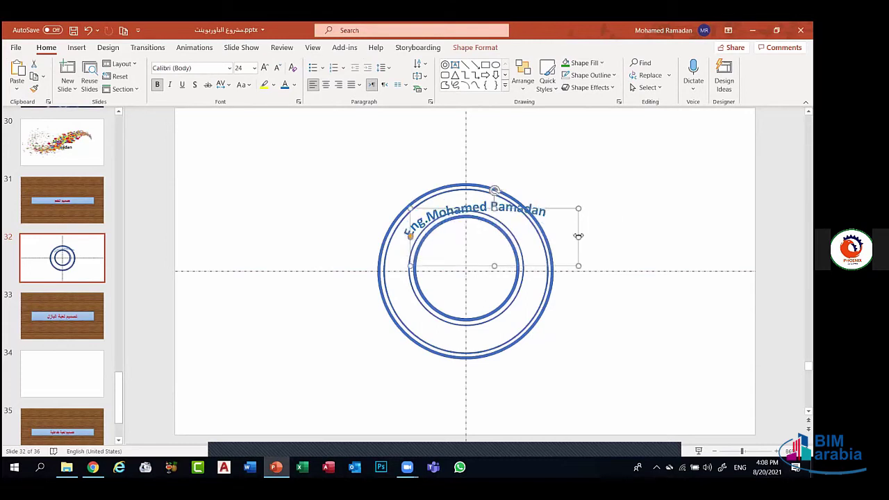
pyautogui.moveTo(578, 237); pyautogui.dragTo(522, 230)
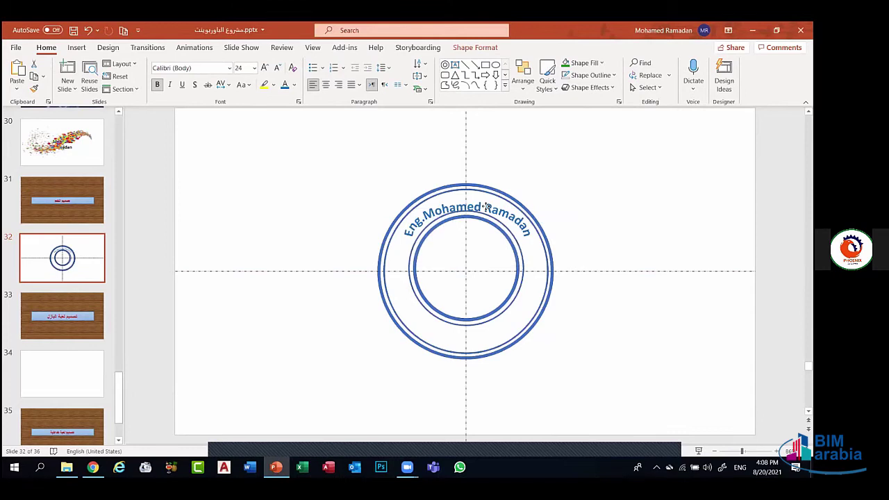
pyautogui.moveTo(486, 202); pyautogui.dragTo(483, 203)
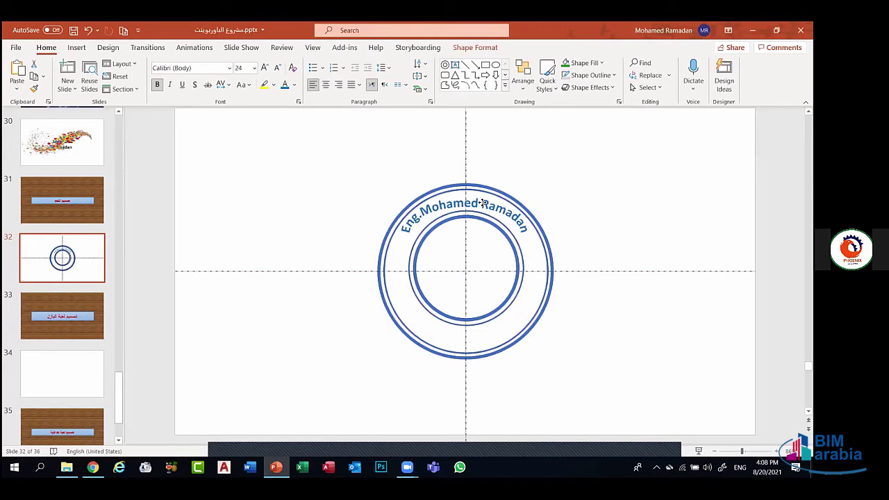
pyautogui.click(569, 194)
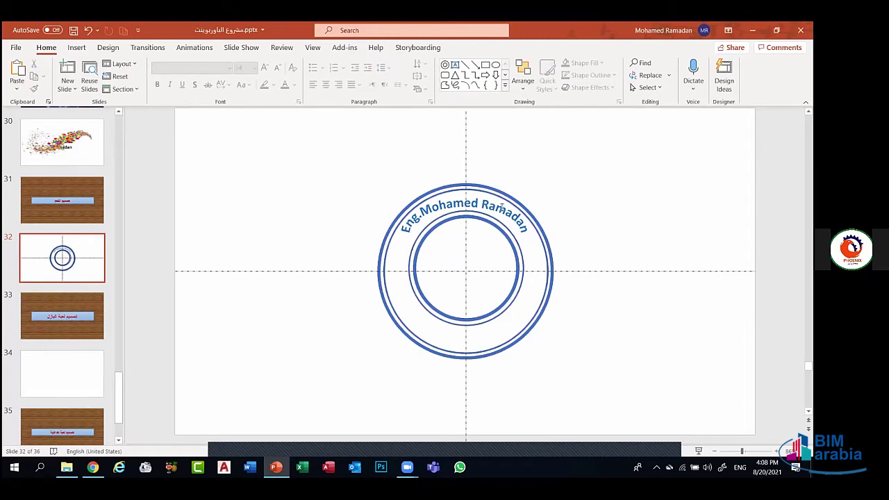
# Nudge the arched name text so it sits centred in the band between the rings
pyautogui.click(460, 202)
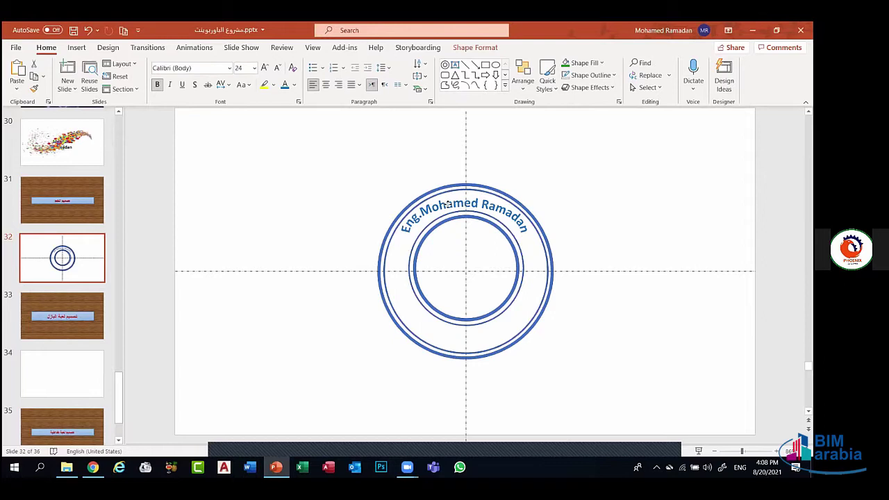
pyautogui.moveTo(448, 204); pyautogui.dragTo(449, 206)
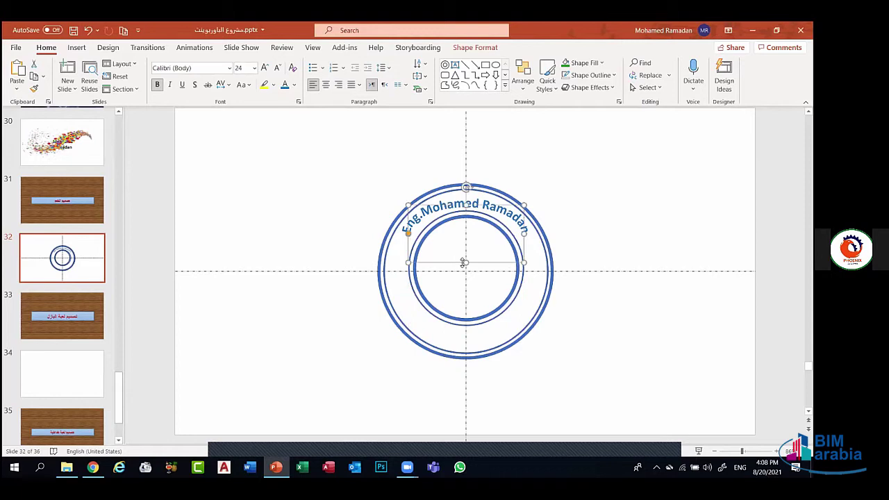
pyautogui.moveTo(463, 263); pyautogui.dragTo(463, 306)
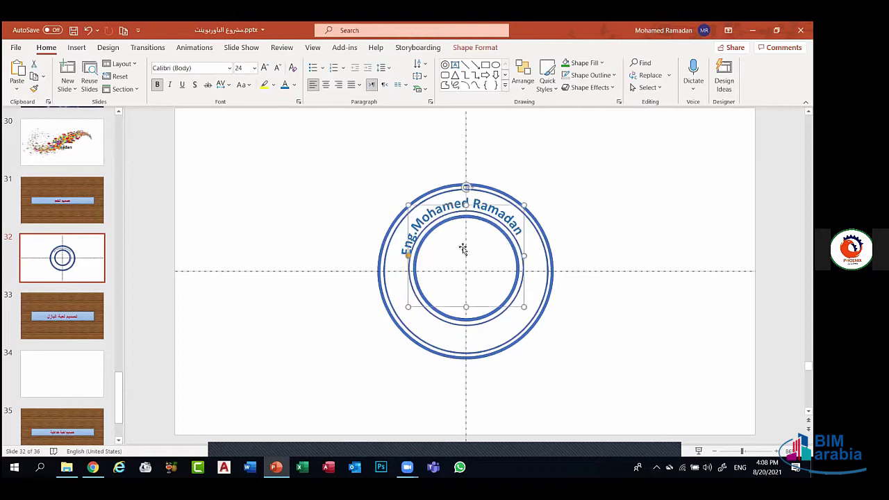
pyautogui.click(449, 200)
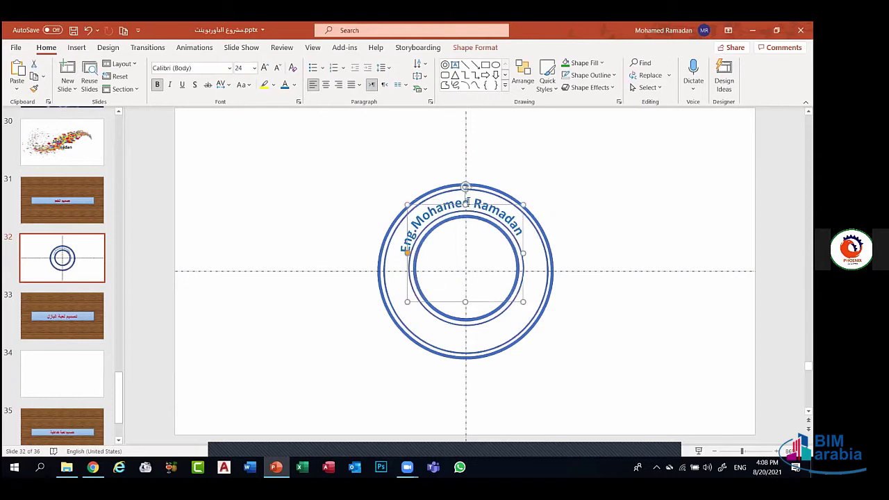
pyautogui.click(469, 202)
pyautogui.press('Escape')
pyautogui.press('Escape')
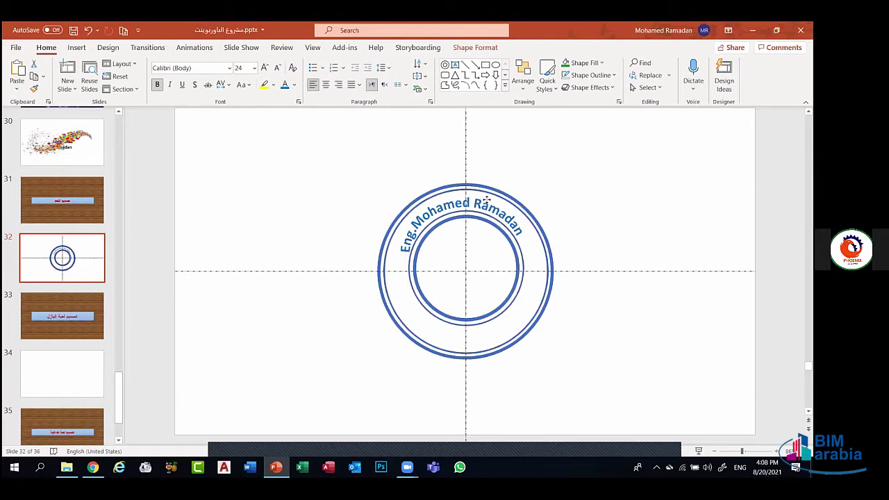
pyautogui.click(466, 239)
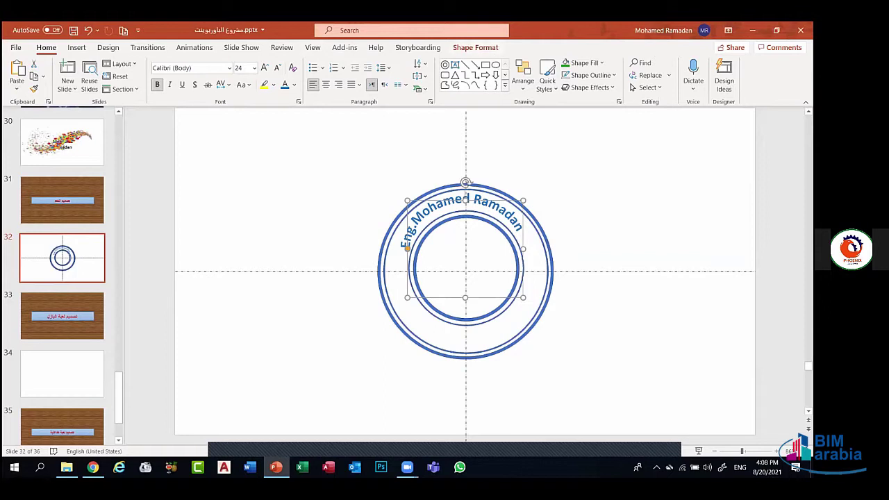
pyautogui.click(241, 47)
# Resize the arched text box to 2.1" high by 2.9" wide
pyautogui.click(475, 47)
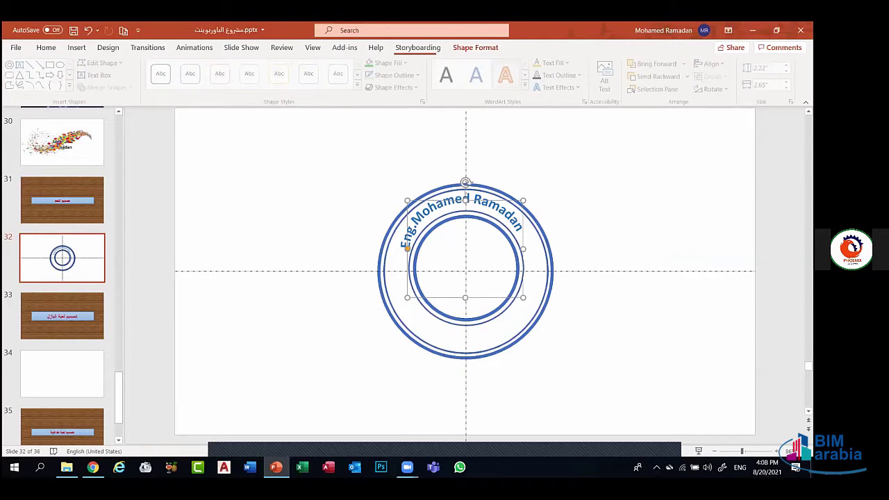
pyautogui.hotkey('ctrl', 'z')
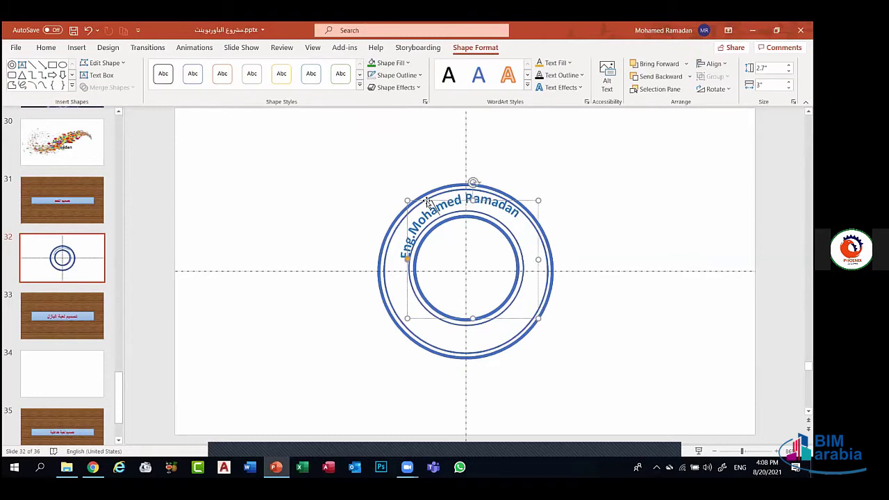
pyautogui.hotkey('ctrl', 'z')
pyautogui.moveTo(431, 201); pyautogui.dragTo(452, 304)
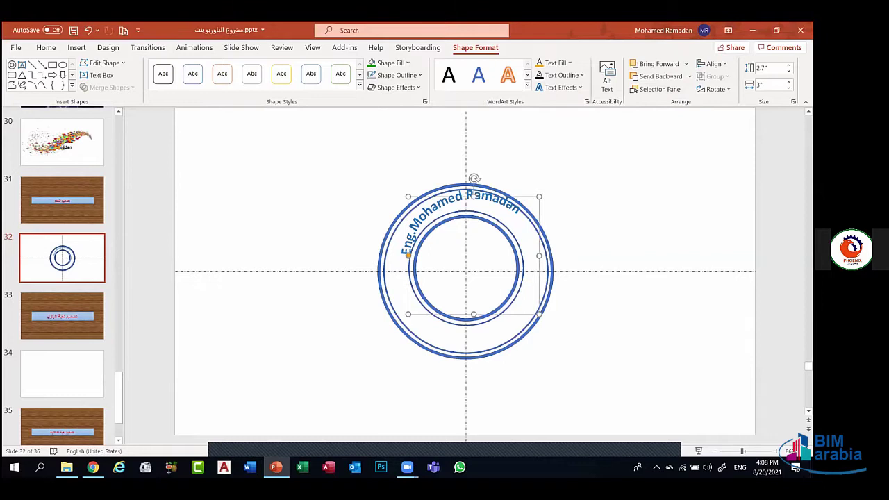
pyautogui.hotkey('ctrl', 'z')
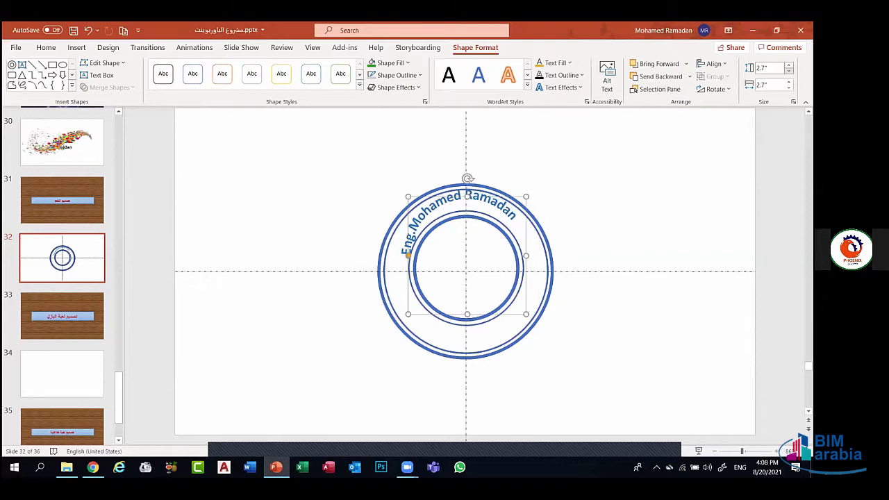
pyautogui.hotkey('ctrl', 'z')
pyautogui.hotkey('ctrl', 'z')
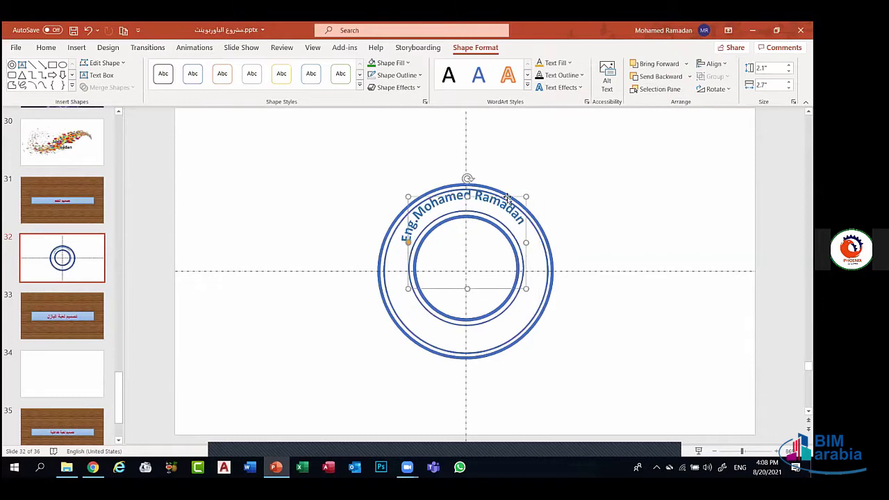
pyautogui.press('Escape')
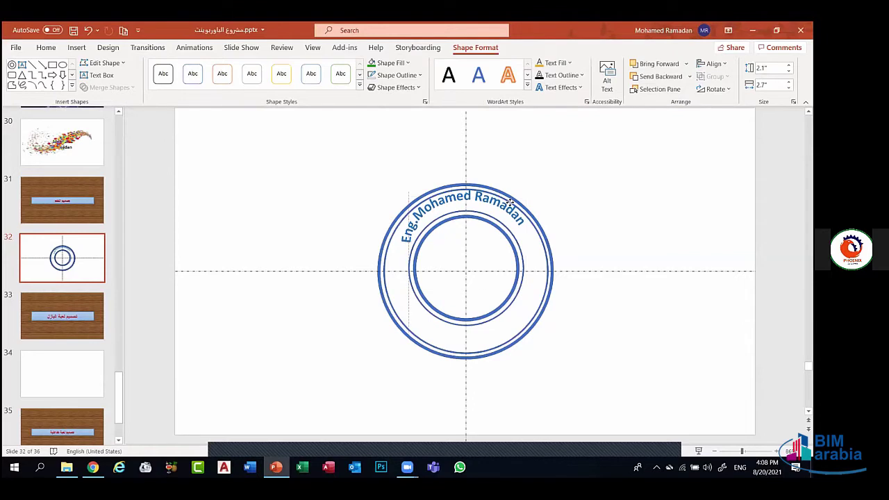
# Drag the yellow warp handle so the name curves more tightly along the ring
pyautogui.click(511, 202)
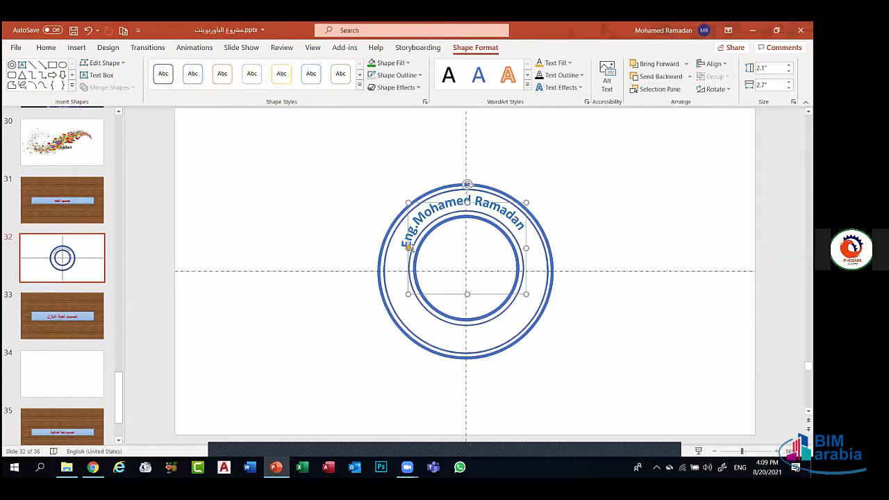
pyautogui.moveTo(410, 247); pyautogui.dragTo(528, 248)
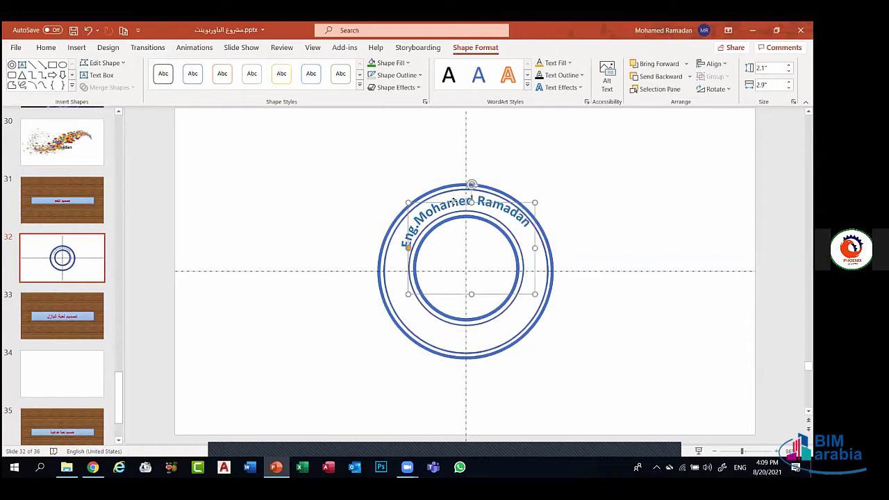
pyautogui.click(563, 197)
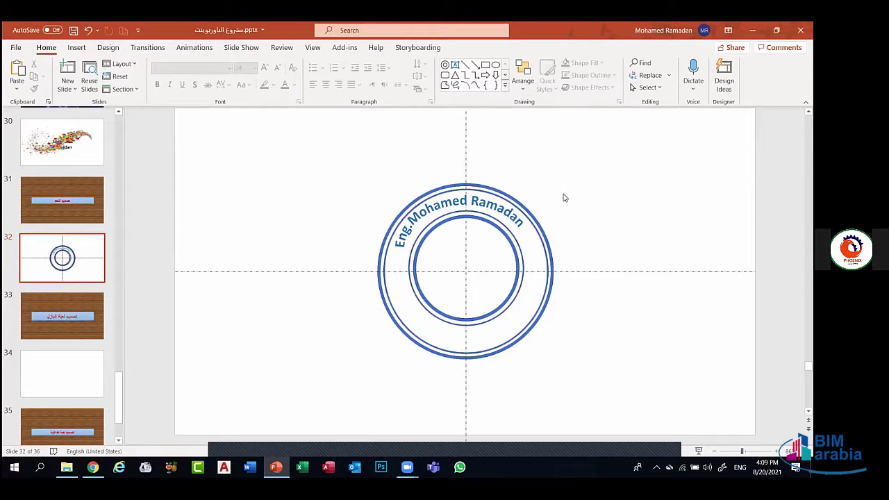
pyautogui.click(447, 199)
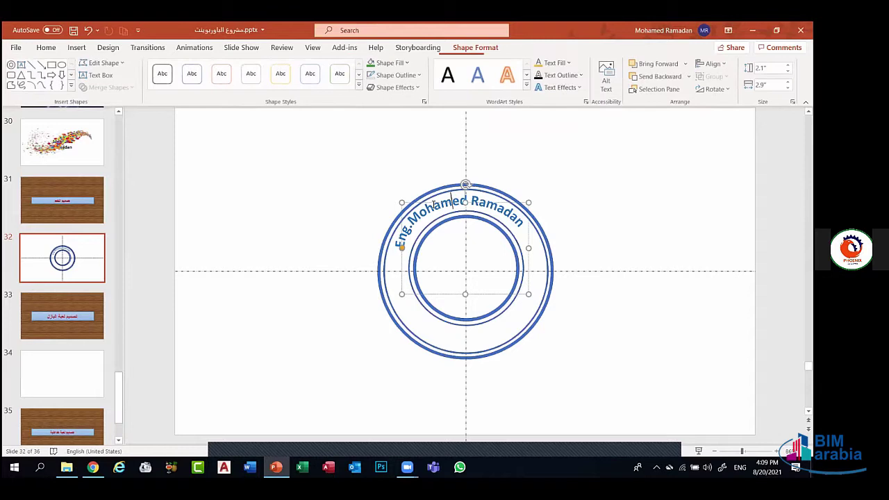
pyautogui.press('Escape')
pyautogui.press('Escape')
# Copy the arched name text to the upper right and transform the copy to Arch: Down
pyautogui.click(503, 212)
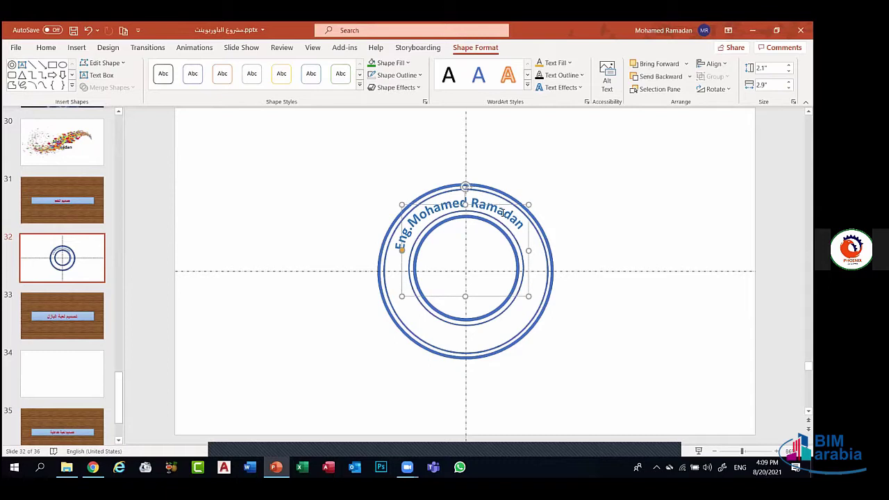
pyautogui.moveTo(503, 211); pyautogui.dragTo(610, 148)
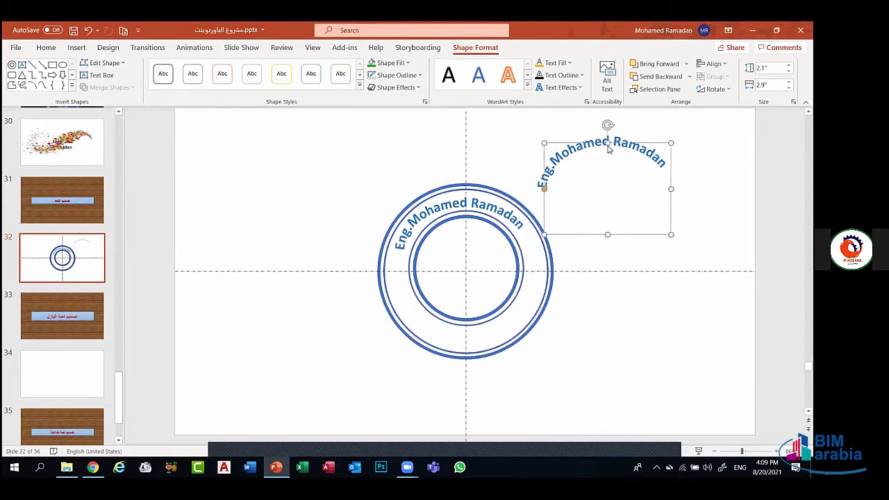
pyautogui.tripleClick(609, 148)
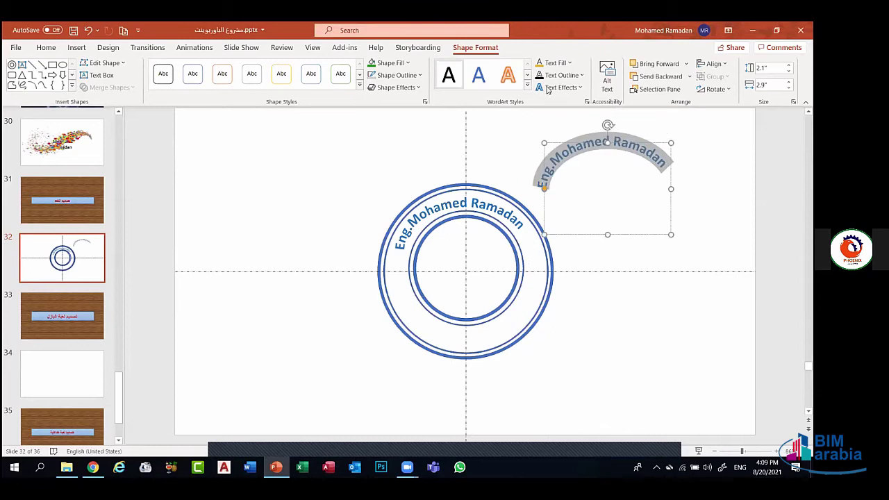
pyautogui.click(560, 88)
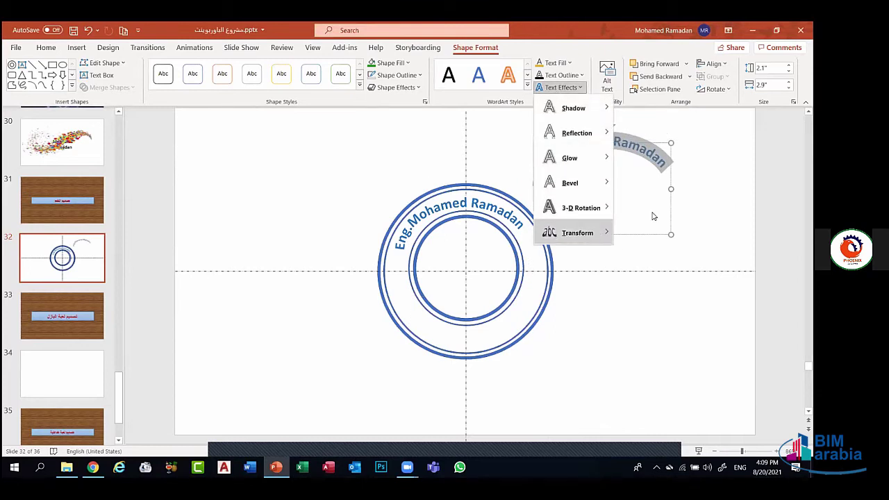
pyautogui.moveTo(584, 233)
pyautogui.click(659, 200)
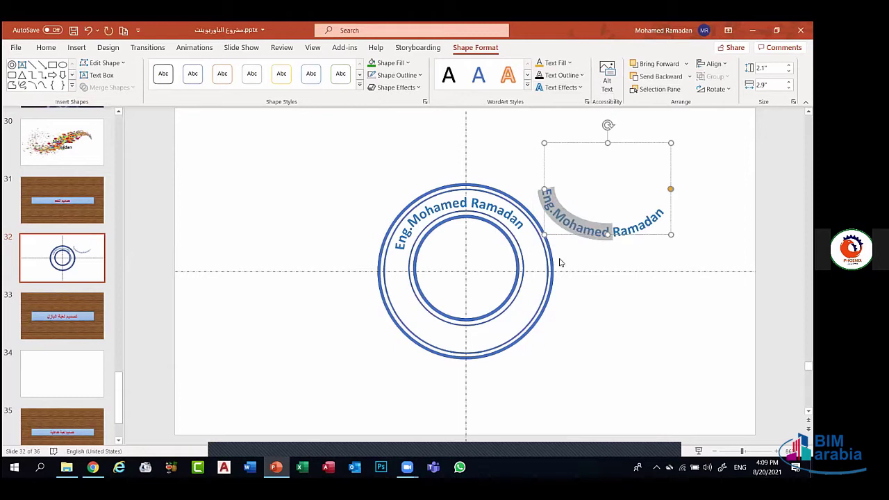
# Replace the copy's text with 'Mechanical Engineer' and move it beside the outer ring
pyautogui.tripleClick(641, 226)
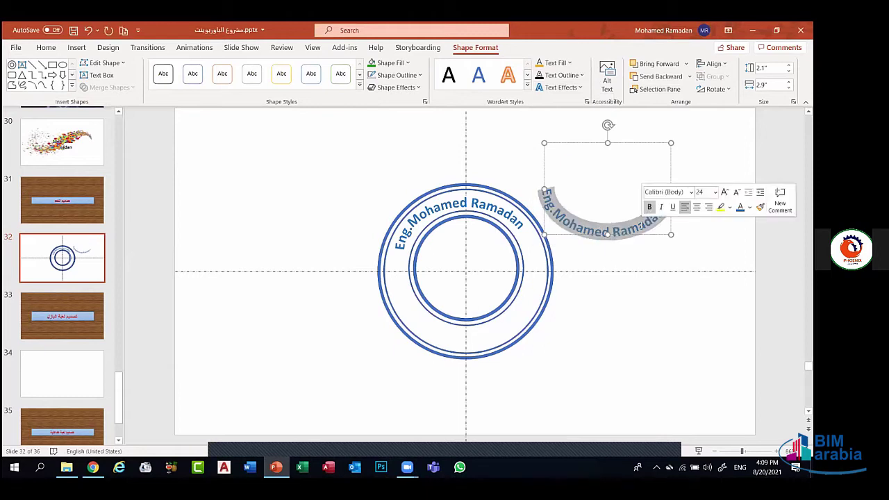
pyautogui.press('Delete')
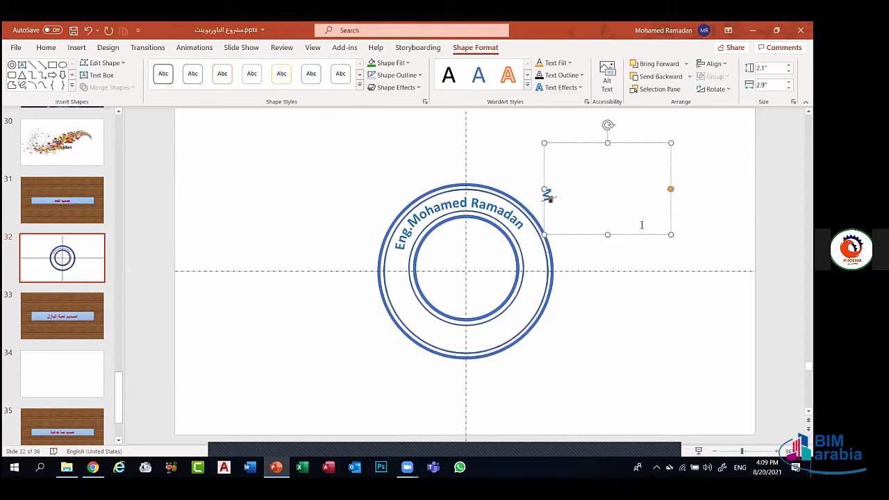
pyautogui.write('Mechanical Engineer')
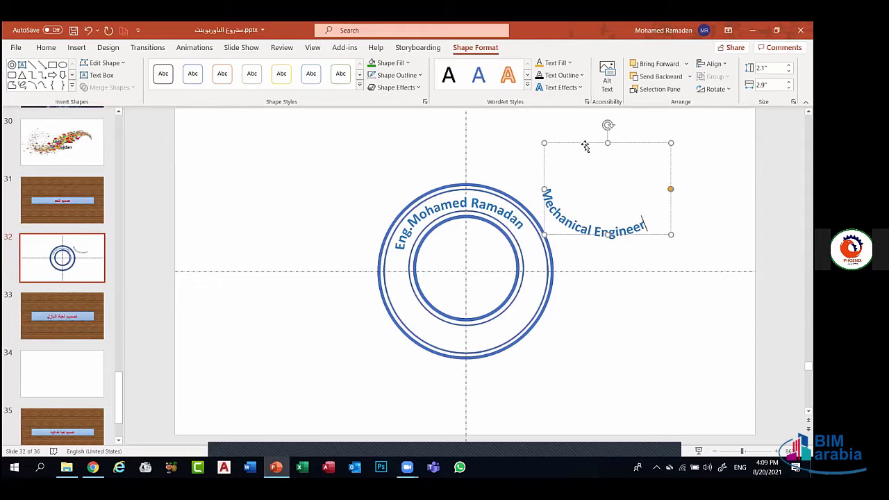
pyautogui.moveTo(586, 146); pyautogui.dragTo(479, 265)
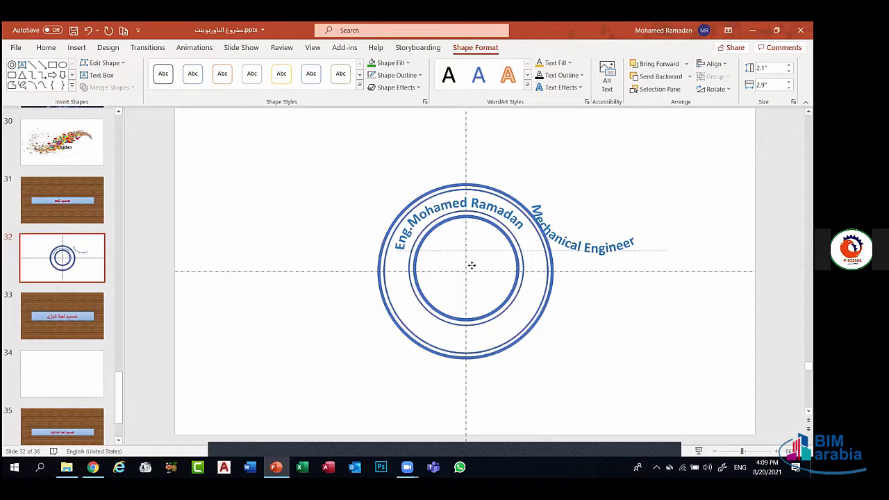
# Undo the last Mechanical Engineer placements and paste the text back onto the slide
pyautogui.hotkey('ctrl', 'z')
pyautogui.hotkey('ctrl', 'z')
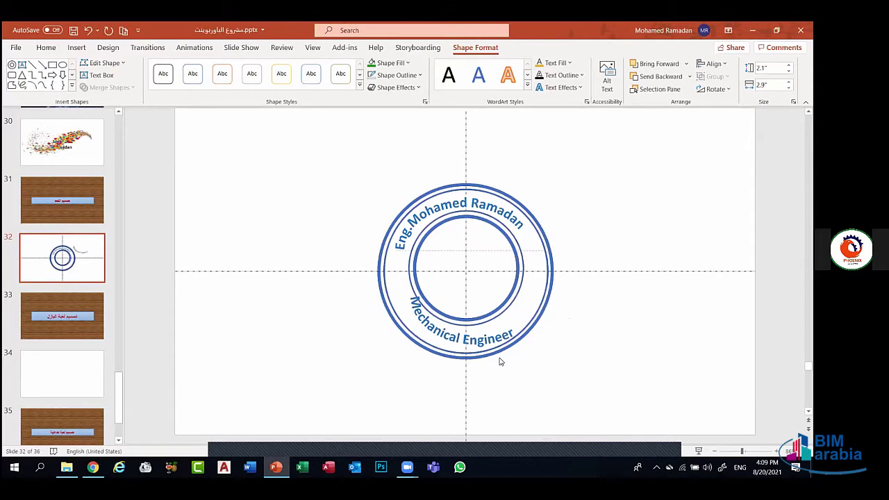
pyautogui.hotkey('ctrl', 'z')
pyautogui.hotkey('ctrl', 'z')
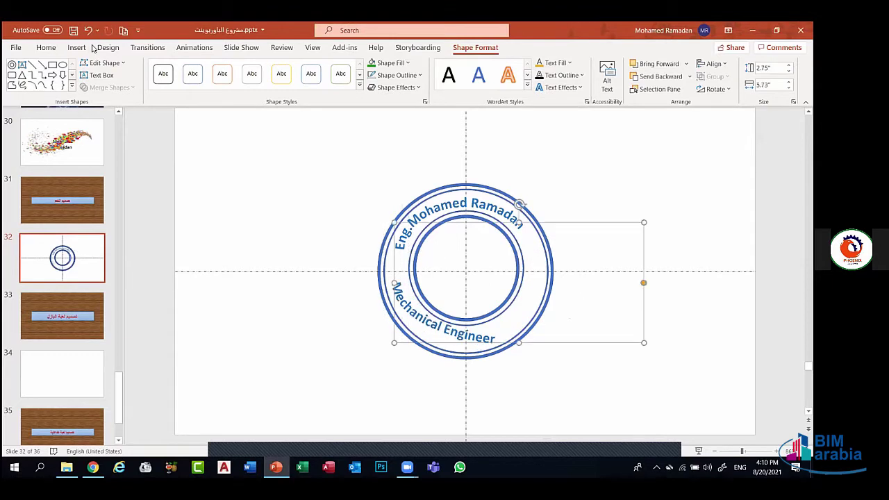
pyautogui.hotkey('ctrl', 'z')
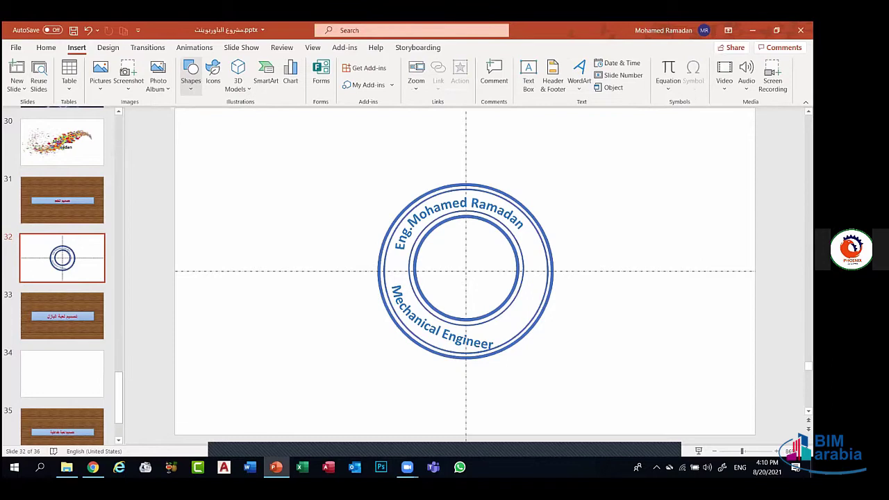
pyautogui.click(213, 73)
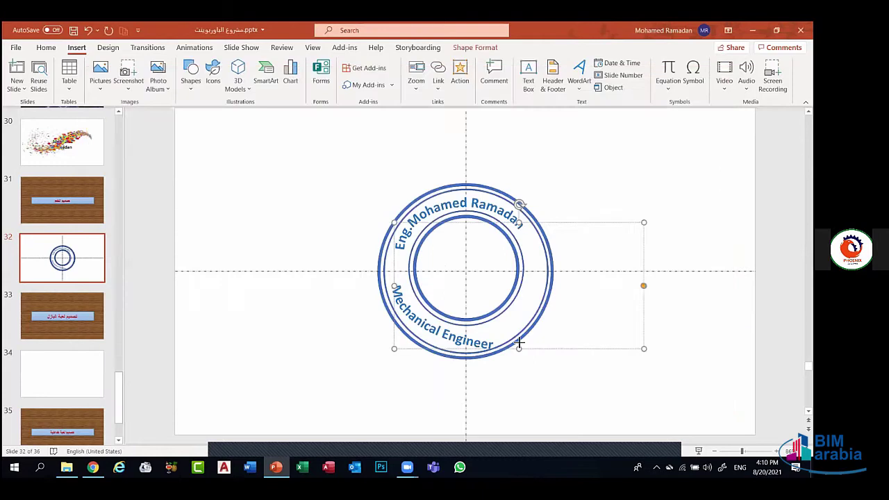
pyautogui.hotkey('ctrl', 'v')
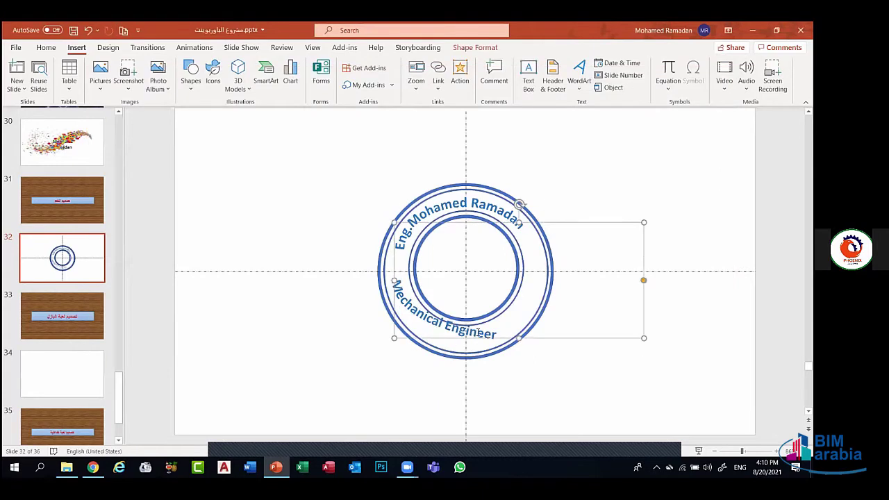
# Move and shrink the Mechanical Engineer box until it follows the ring's bottom arc
pyautogui.click(479, 333)
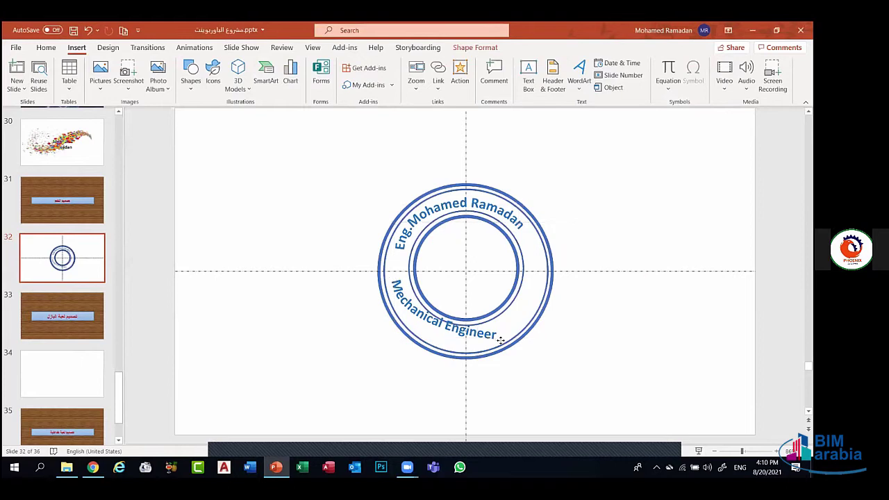
pyautogui.moveTo(501, 339); pyautogui.dragTo(486, 353)
pyautogui.moveTo(645, 202); pyautogui.dragTo(636, 205)
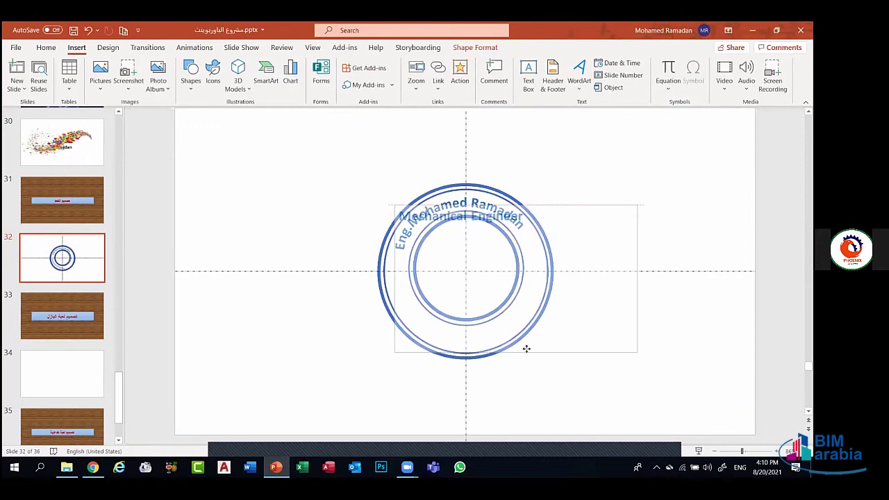
pyautogui.moveTo(526, 346); pyautogui.dragTo(526, 349)
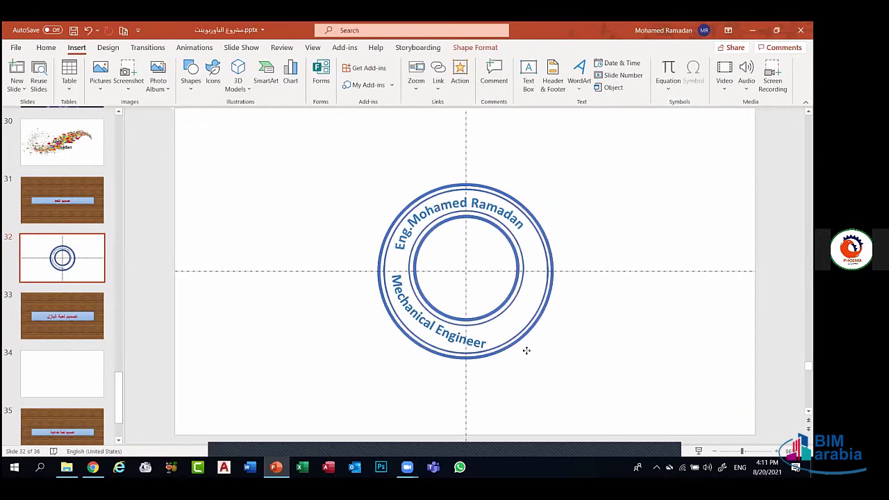
pyautogui.click(490, 375)
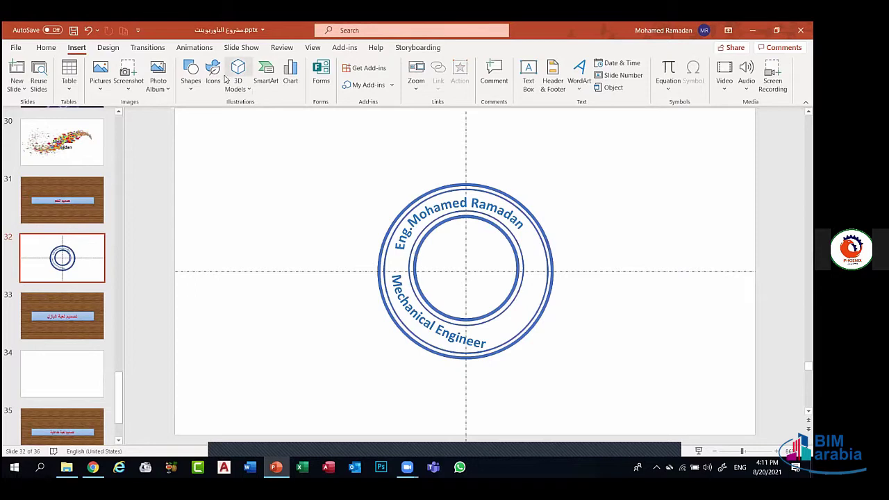
# Draw a small star on the ring's left side and size it to 0.37 inches
pyautogui.click(191, 83)
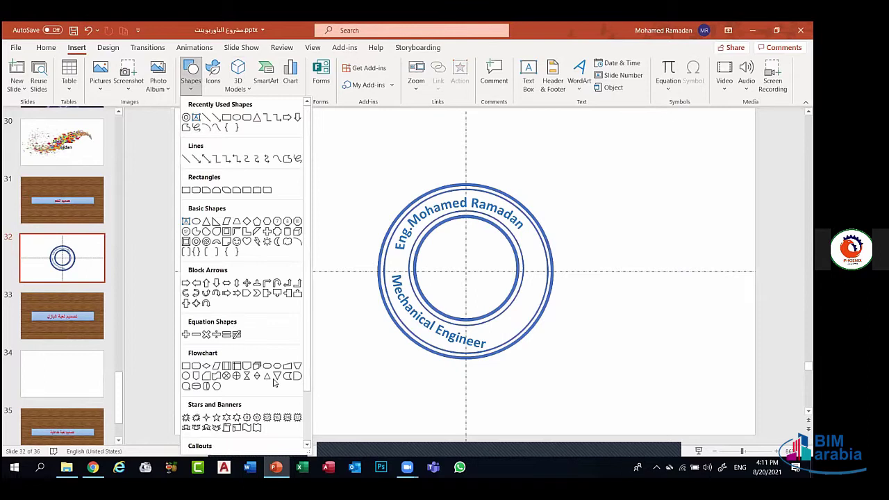
pyautogui.click(186, 418)
pyautogui.moveTo(293, 320)
pyautogui.mouseDown()
pyautogui.moveTo(318, 345)
pyautogui.moveTo(365, 288)
pyautogui.moveTo(417, 256)
pyautogui.mouseUp()
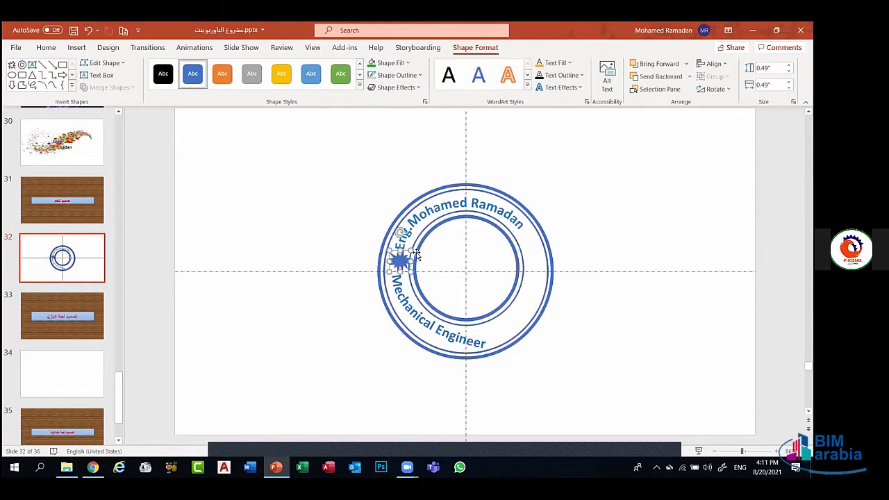
pyautogui.moveTo(406, 249); pyautogui.dragTo(393, 292)
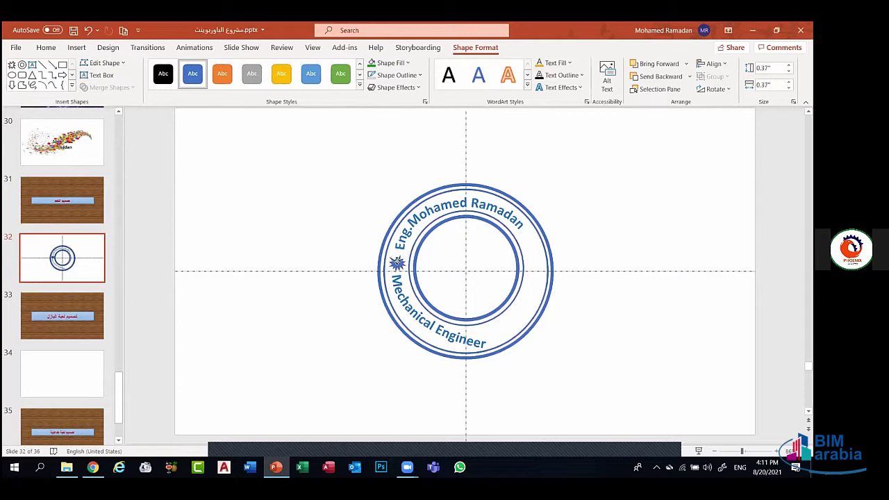
pyautogui.click(339, 286)
# Copy the star to the ring's upper right and beside the word 'Engineer'
pyautogui.click(397, 265)
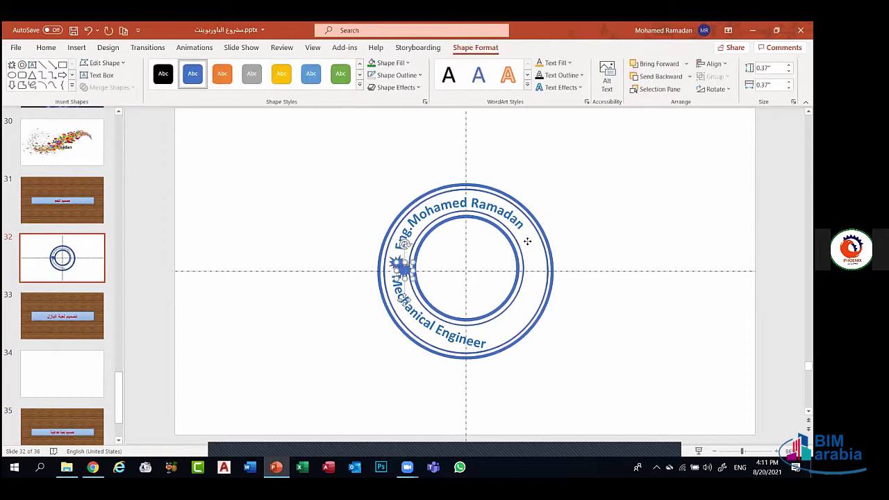
pyautogui.moveTo(527, 242); pyautogui.dragTo(659, 208)
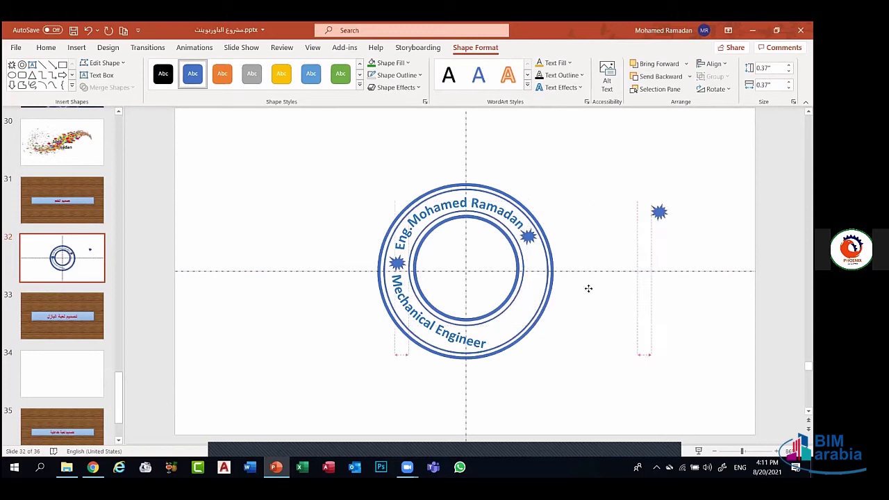
pyautogui.moveTo(588, 288); pyautogui.dragTo(607, 345)
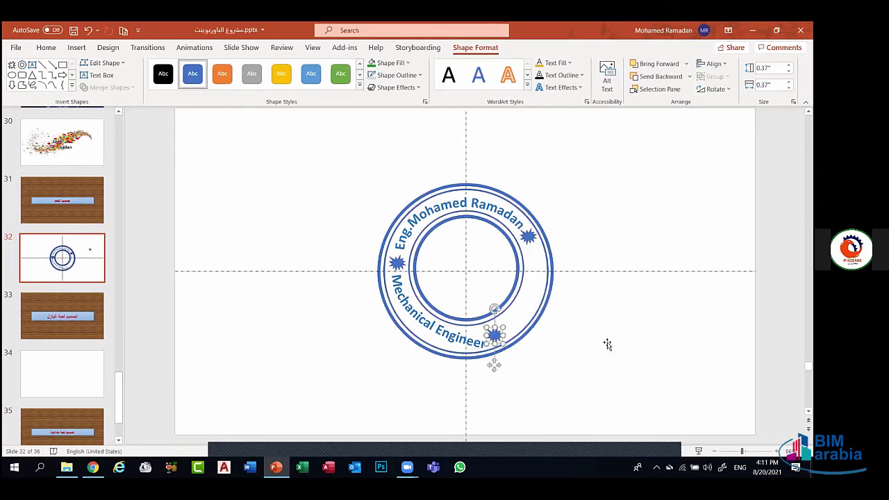
pyautogui.click(607, 346)
pyautogui.click(544, 373)
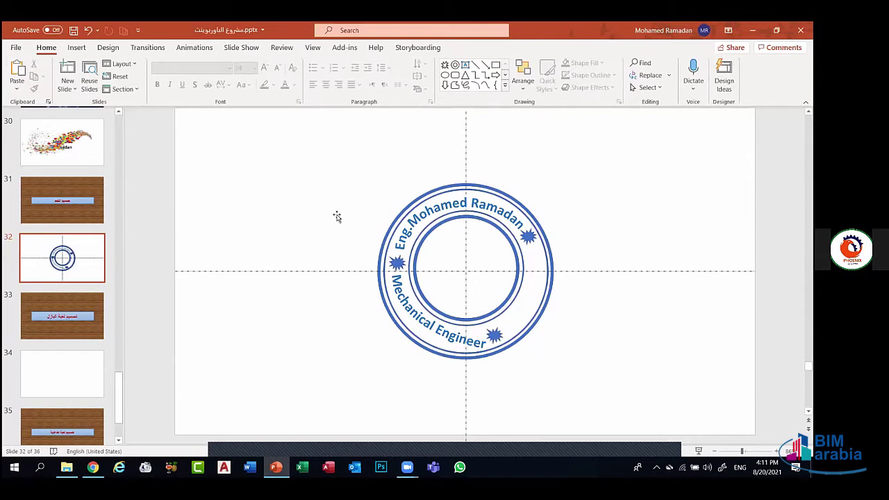
# Copy the curved text box to the ring's left, rotate it, and retype it as 'ICDL Trainer'
pyautogui.click(441, 332)
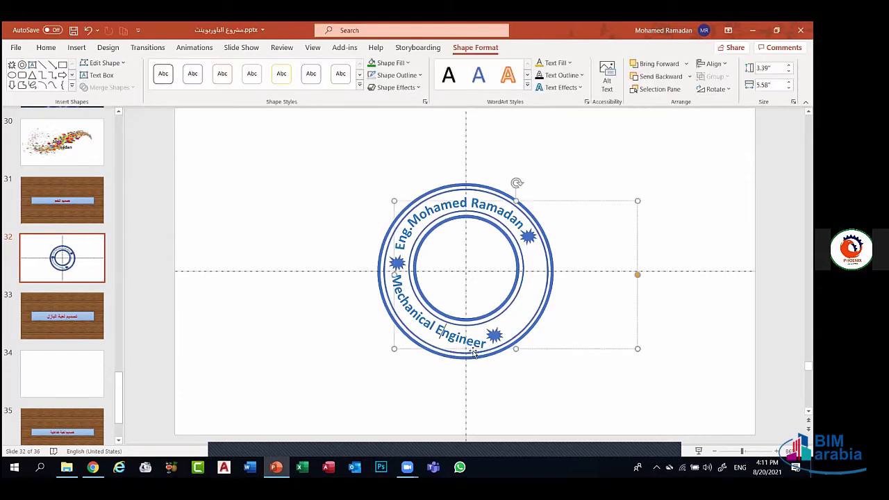
pyautogui.moveTo(494, 229); pyautogui.dragTo(502, 236)
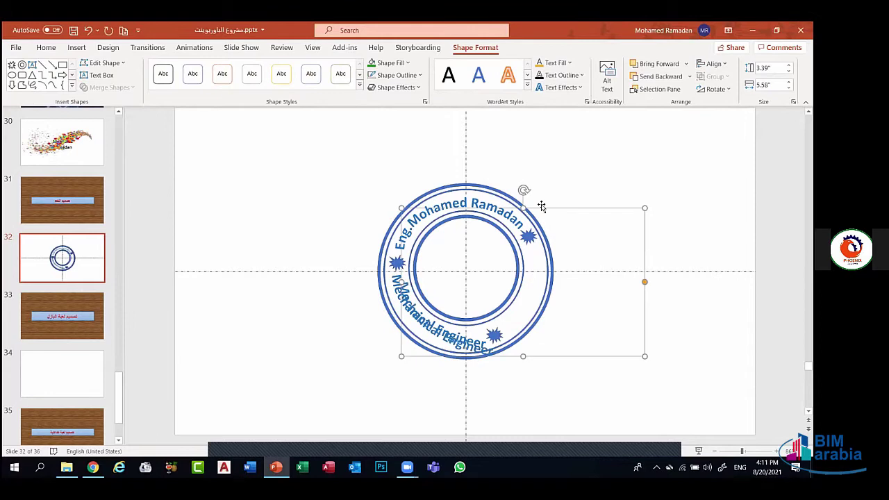
pyautogui.moveTo(542, 207); pyautogui.dragTo(247, 160)
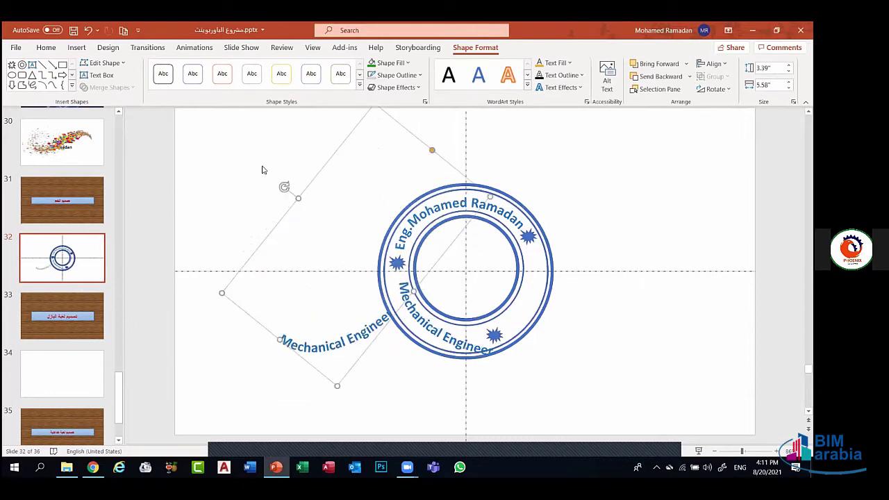
pyautogui.moveTo(284, 186); pyautogui.dragTo(268, 221)
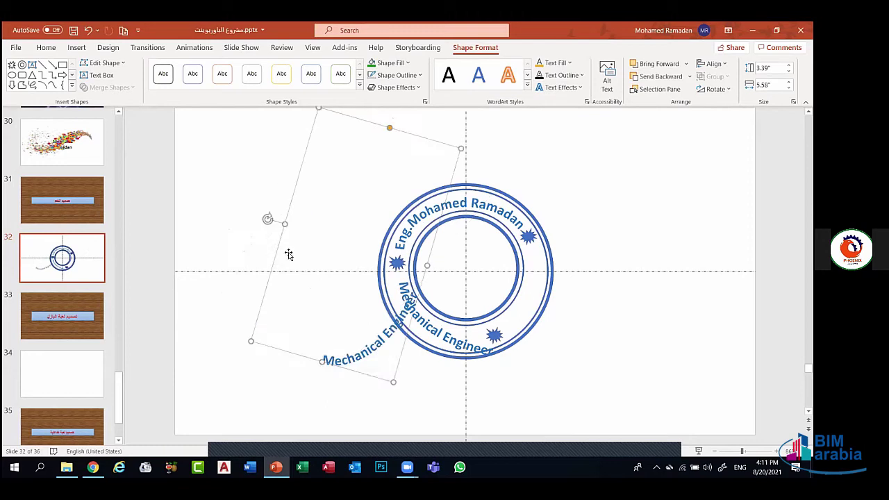
pyautogui.tripleClick(379, 340)
pyautogui.press('Delete')
pyautogui.write('JCD')
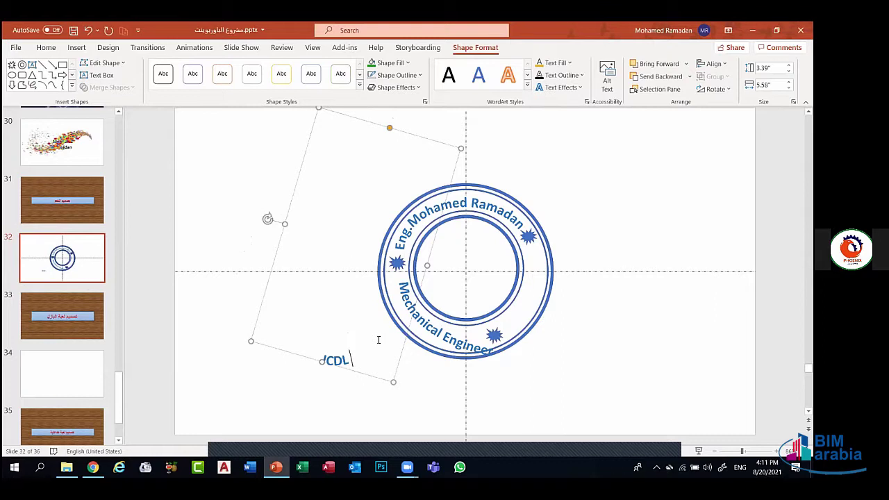
pyautogui.write('Trainer')
# Move, rotate and narrow ICDL Trainer so it follows the ring's lower right
pyautogui.moveTo(403, 326); pyautogui.dragTo(578, 279)
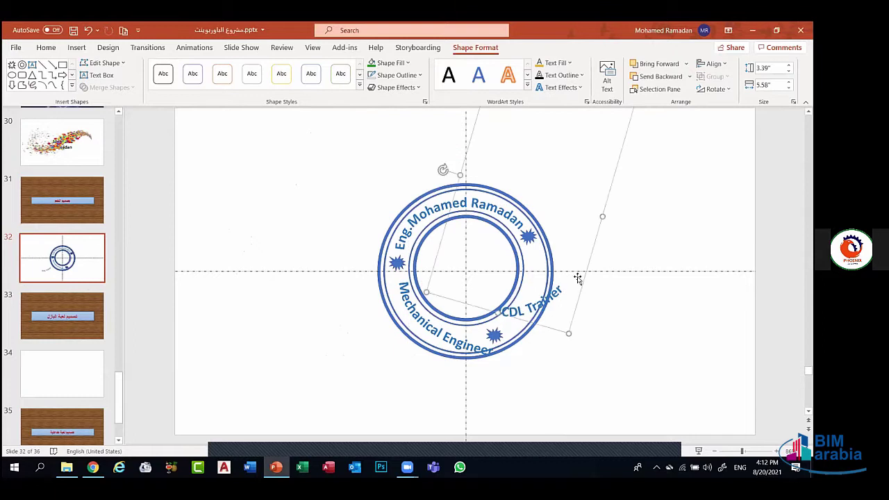
pyautogui.moveTo(443, 169); pyautogui.dragTo(431, 186)
pyautogui.moveTo(564, 319); pyautogui.dragTo(535, 327)
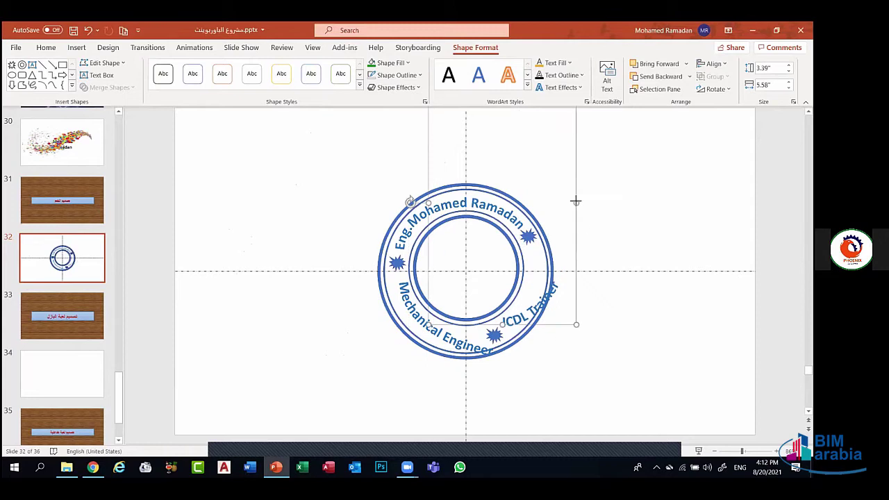
pyautogui.moveTo(562, 201); pyautogui.dragTo(545, 208)
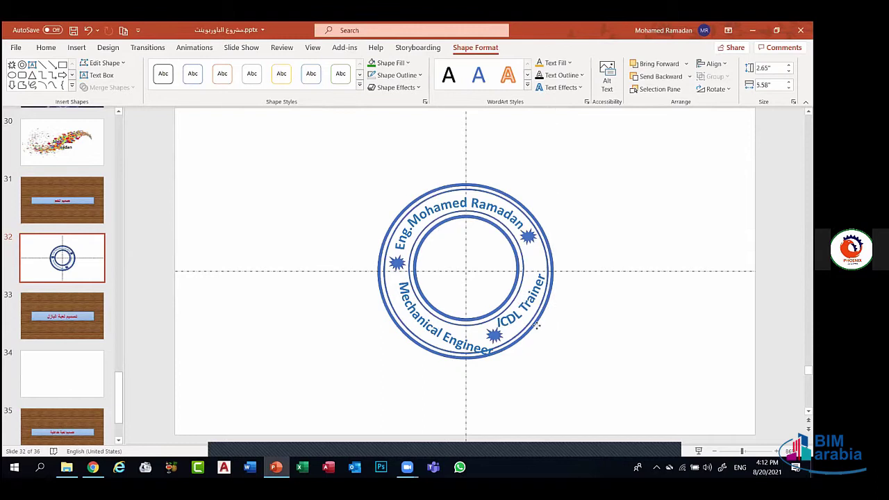
pyautogui.click(536, 325)
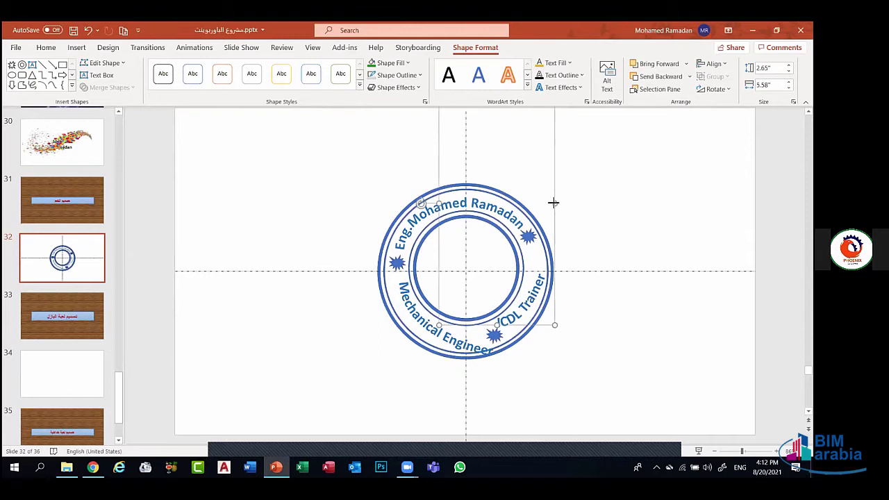
pyautogui.moveTo(499, 323); pyautogui.dragTo(537, 204)
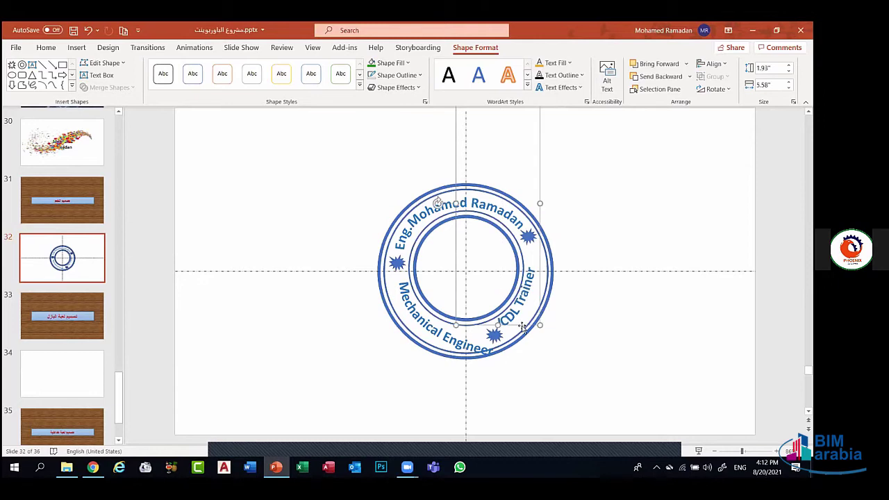
pyautogui.click(544, 246)
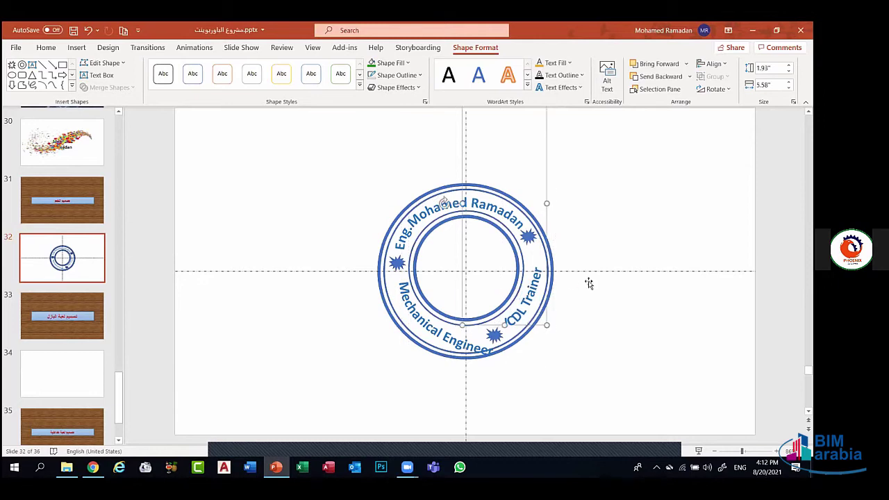
pyautogui.click(538, 284)
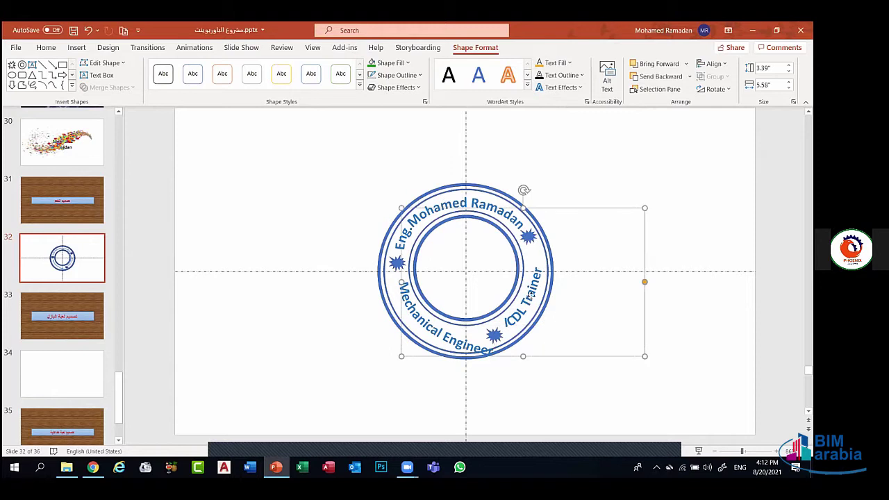
# Duplicate the Mechanical Engineer text box below the ring, then delete the duplicate
pyautogui.click(526, 326)
pyautogui.click(525, 299)
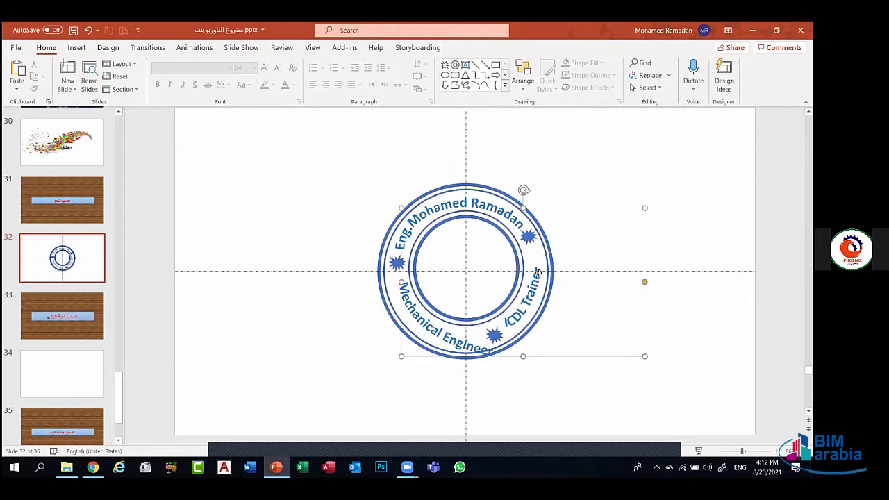
pyautogui.click(539, 278)
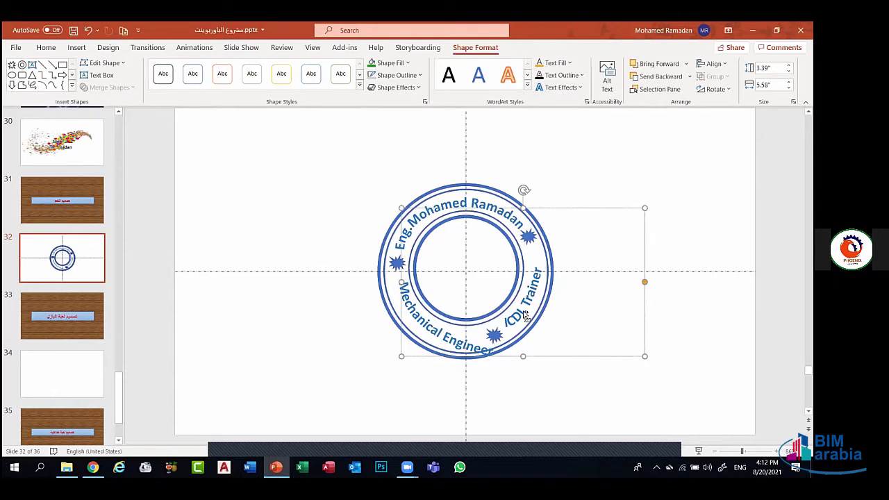
pyautogui.hotkey('ctrl', 'd')
pyautogui.moveTo(522, 367); pyautogui.dragTo(485, 422)
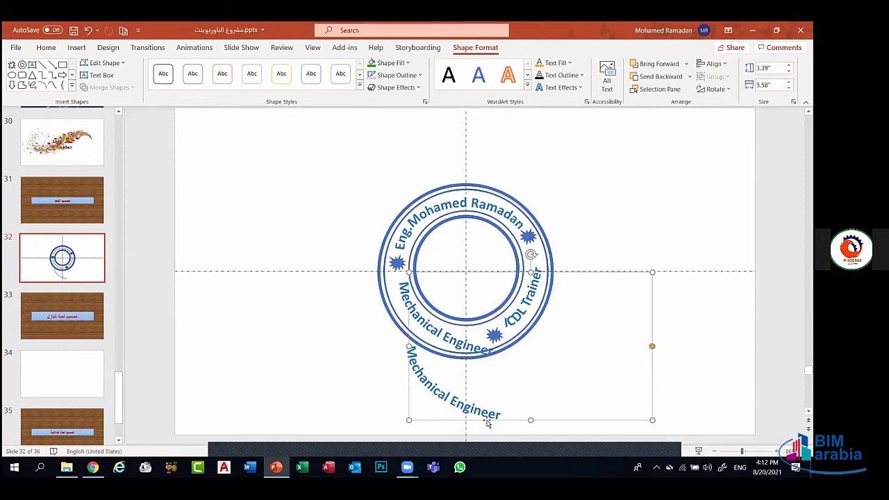
pyautogui.press('Delete')
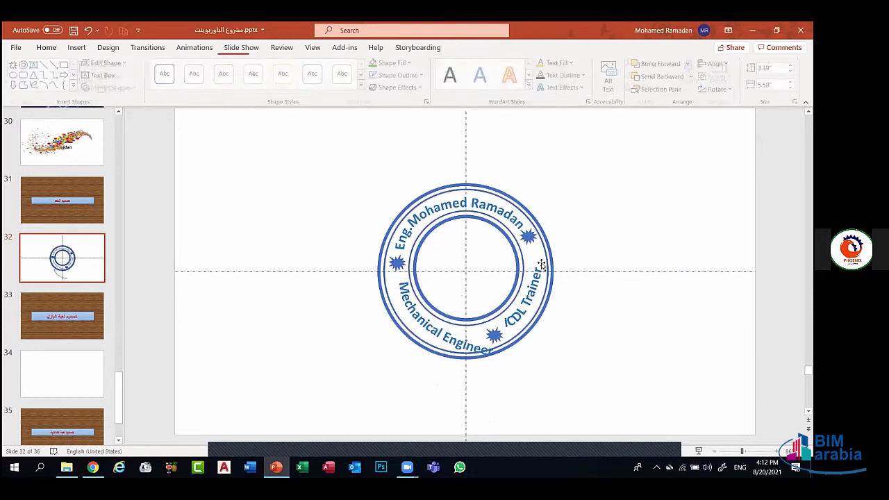
# Select all slide objects, then paste and undo a Mechanical Engineer copy
pyautogui.click(535, 285)
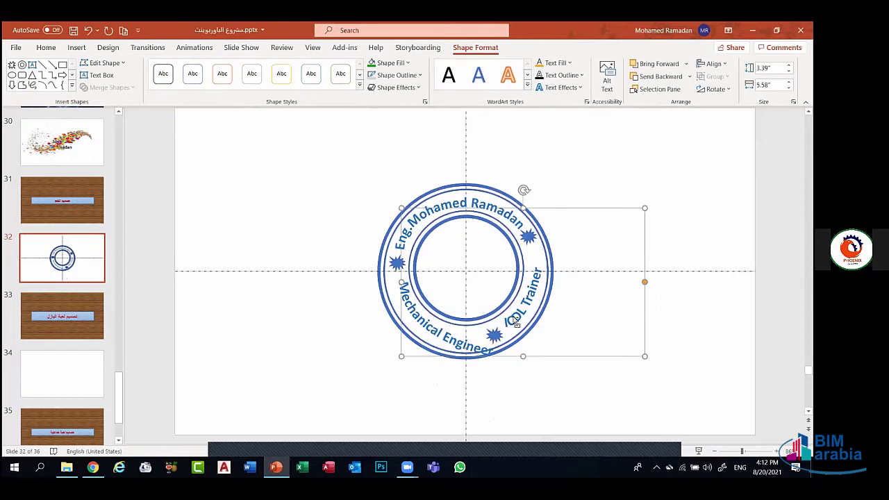
pyautogui.click(516, 324)
pyautogui.click(494, 335)
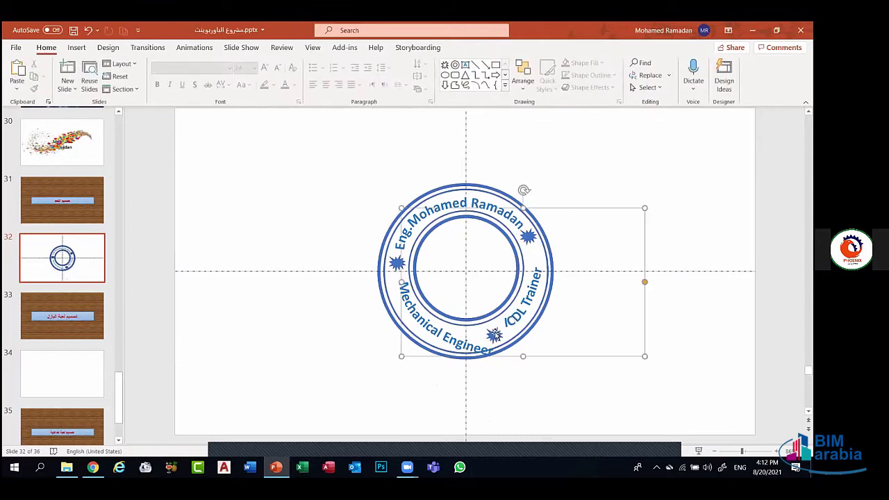
pyautogui.click(531, 376)
pyautogui.click(531, 283)
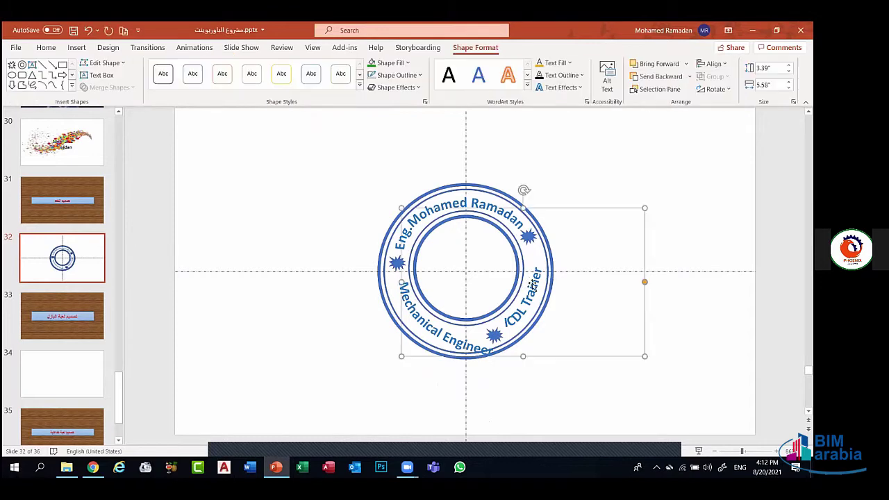
pyautogui.hotkey('ctrl', 'a')
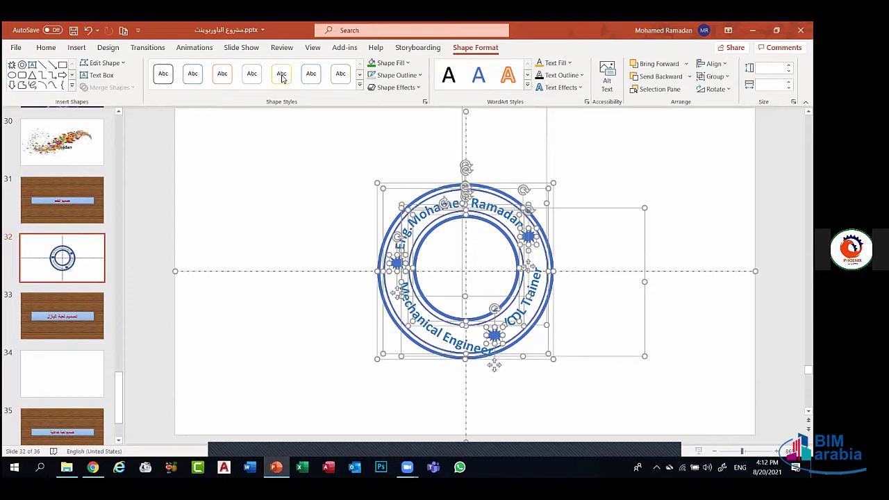
pyautogui.click(47, 47)
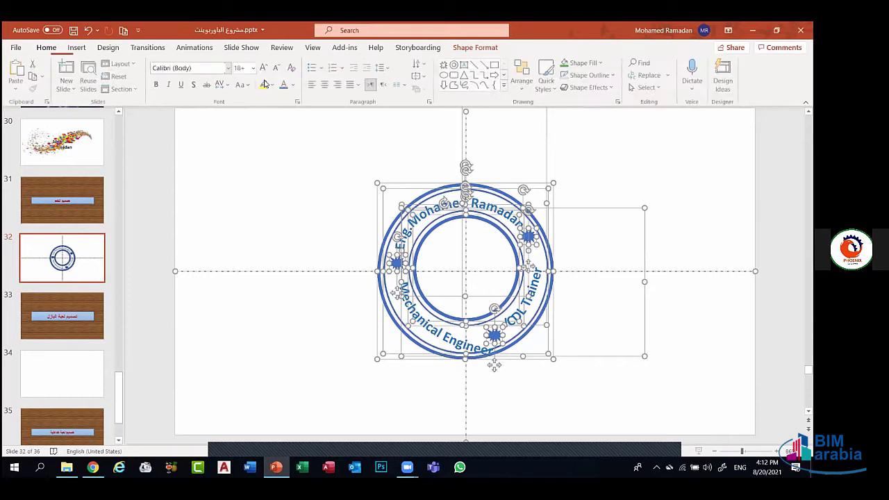
pyautogui.click(529, 387)
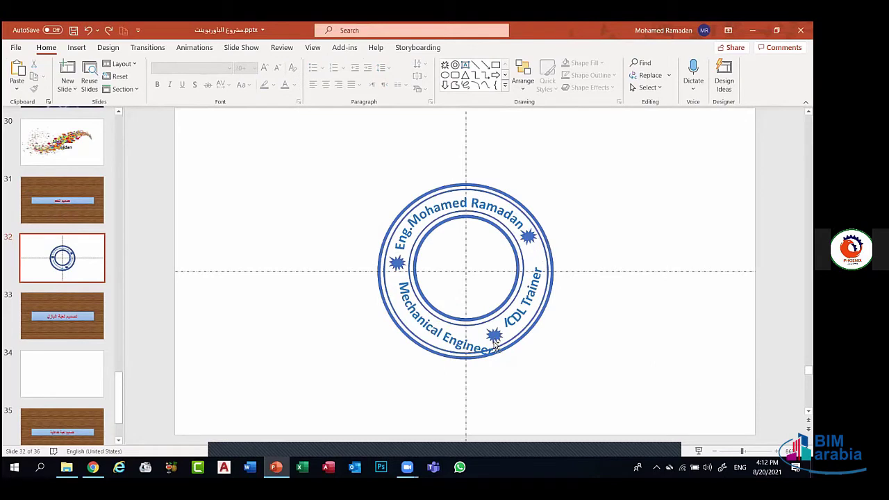
pyautogui.hotkey('ctrl', 'v')
pyautogui.hotkey('ctrl', 'z')
pyautogui.hotkey('ctrl', 'z')
pyautogui.hotkey('ctrl', 'z')
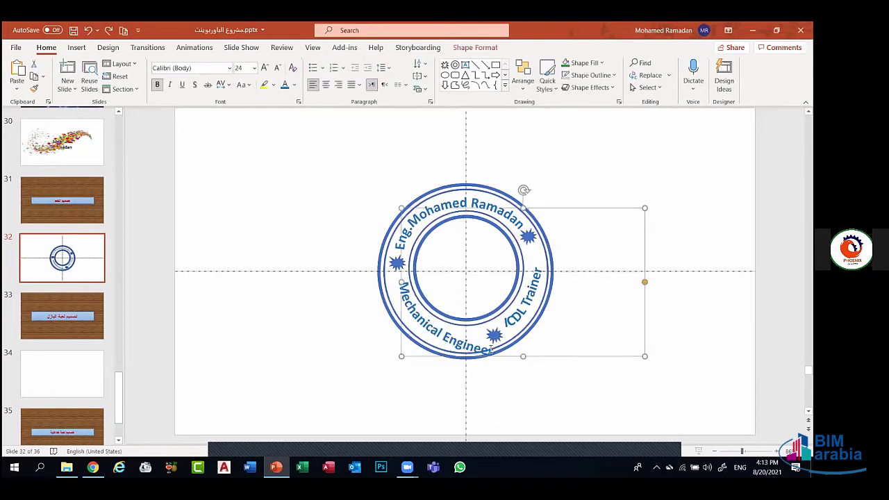
# Nudge the Mechanical Engineer text up-left, then undo a slight shift right
pyautogui.click(504, 371)
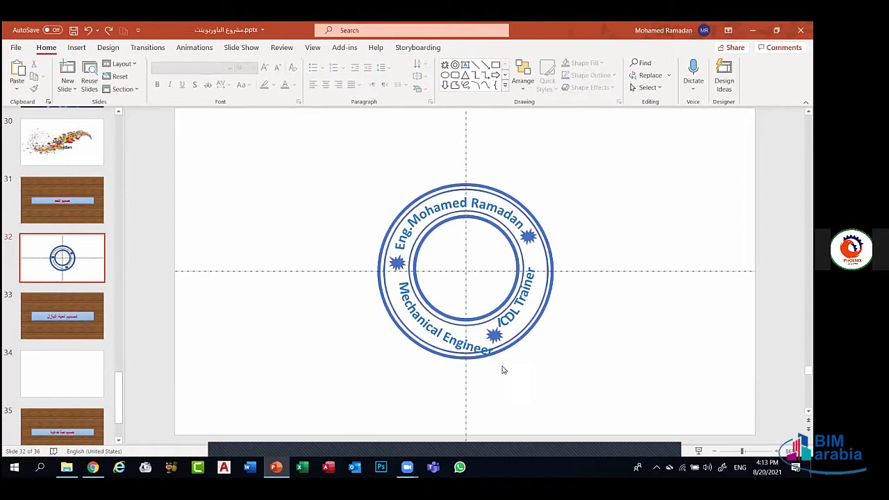
pyautogui.click(437, 335)
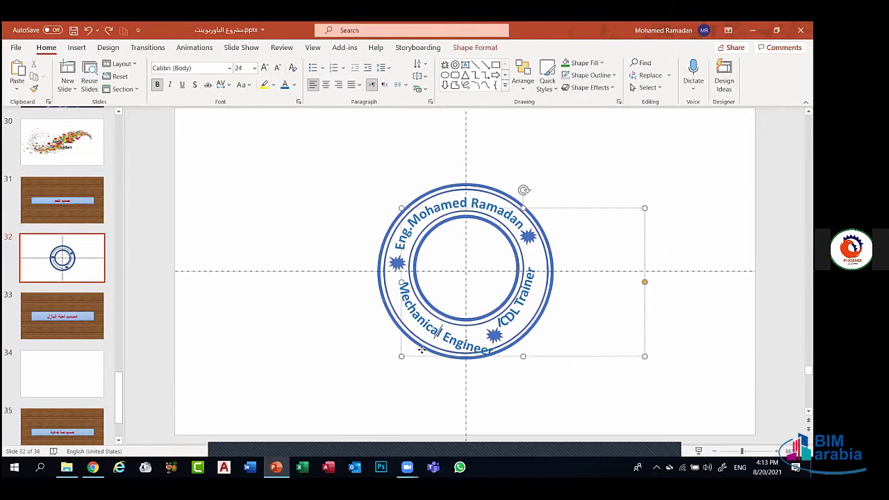
pyautogui.moveTo(422, 351); pyautogui.dragTo(414, 344)
pyautogui.click(536, 358)
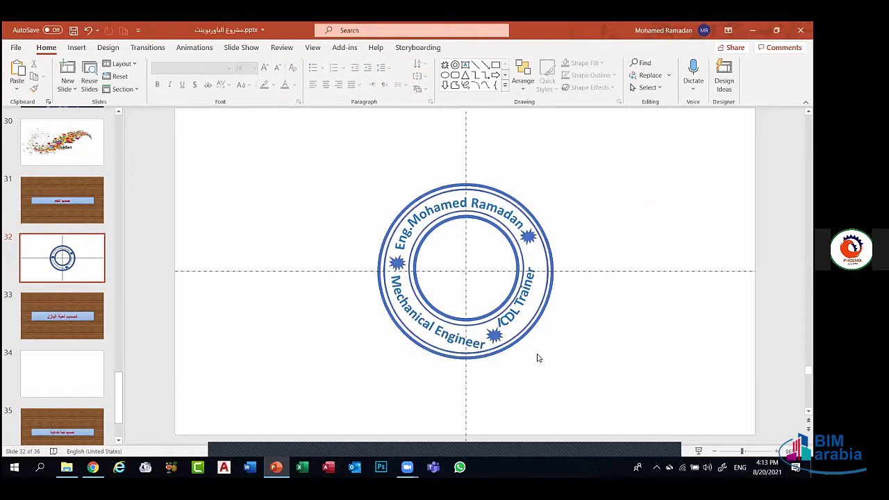
pyautogui.click(523, 309)
pyautogui.moveTo(563, 353); pyautogui.dragTo(584, 357)
pyautogui.hotkey('ctrl', 'z')
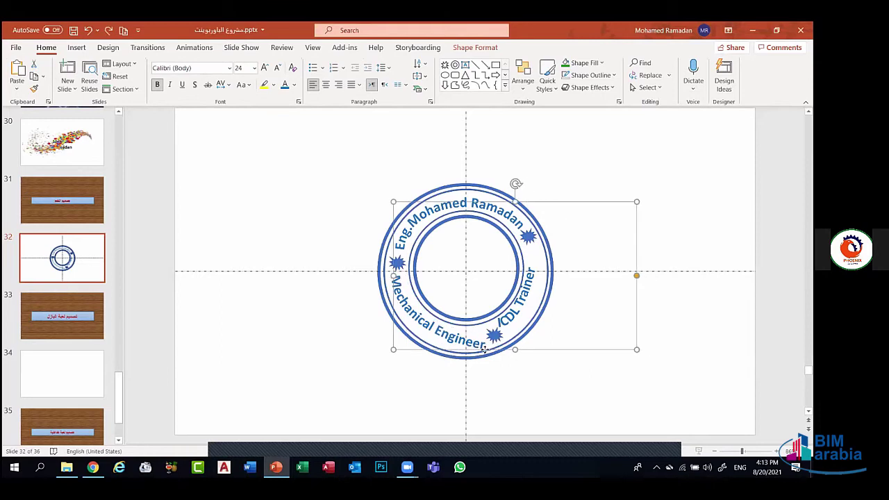
# Pull Mechanical Engineer to the left and enlarge the ICDL Trainer text to size 28
pyautogui.moveTo(485, 349); pyautogui.dragTo(402, 349)
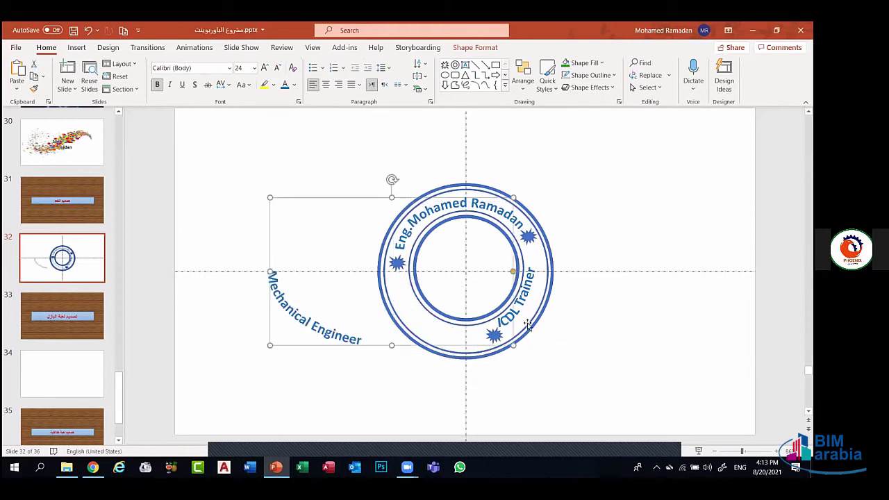
pyautogui.click(527, 293)
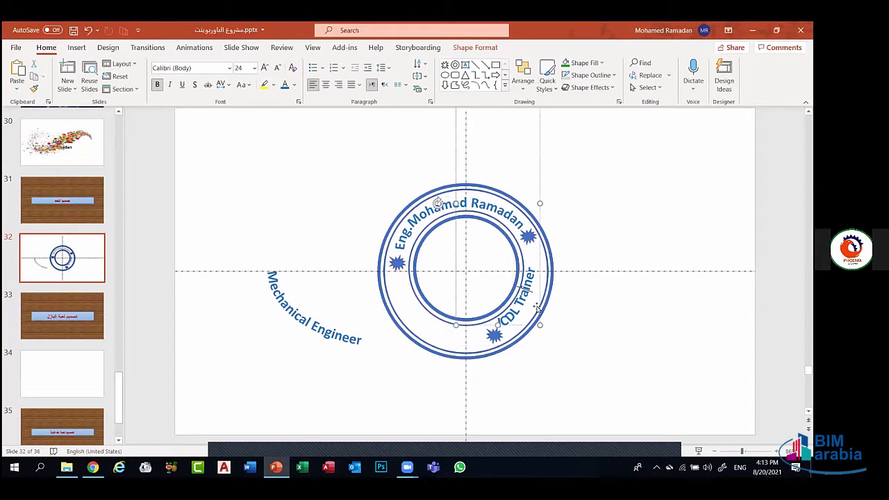
pyautogui.moveTo(527, 293); pyautogui.dragTo(532, 294)
pyautogui.tripleClick(531, 294)
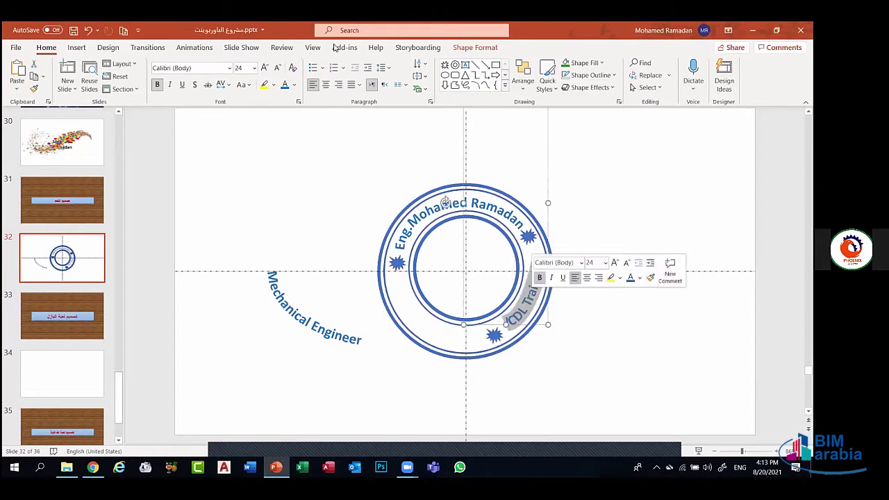
pyautogui.click(266, 68)
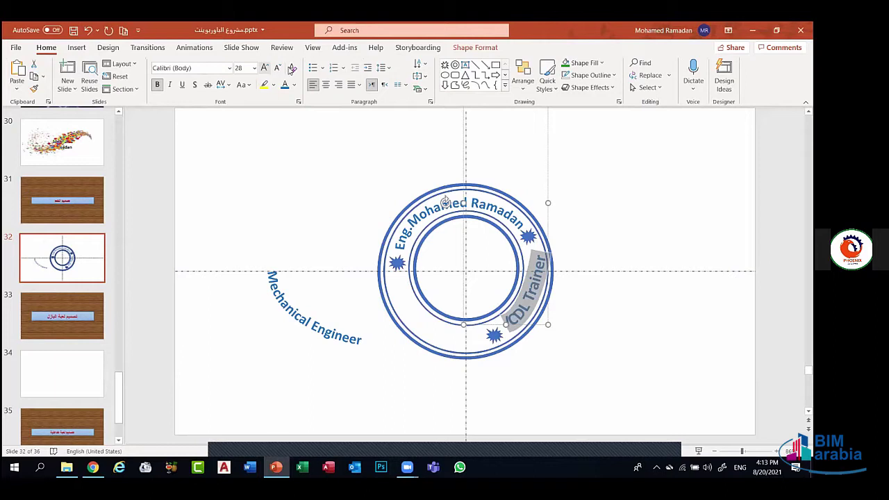
pyautogui.click(559, 307)
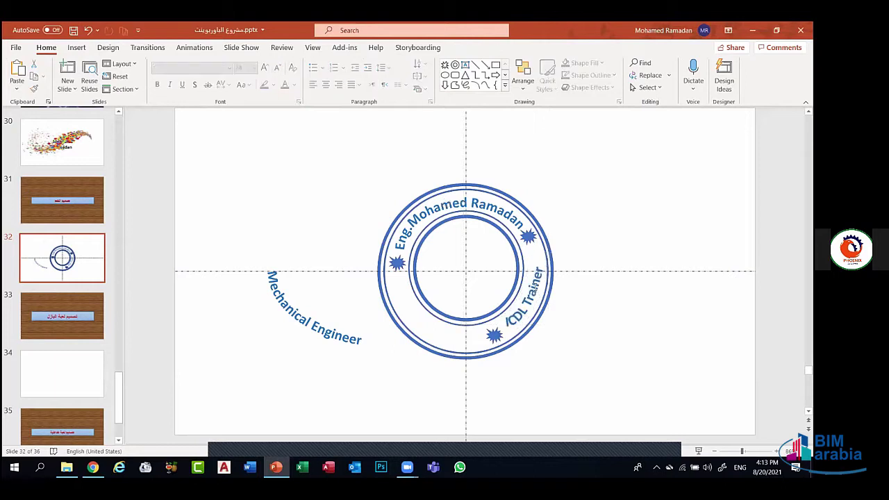
# Lower ICDL Trainer along the ring, shift the upper star down, and move Mechanical Engineer left
pyautogui.click(541, 205)
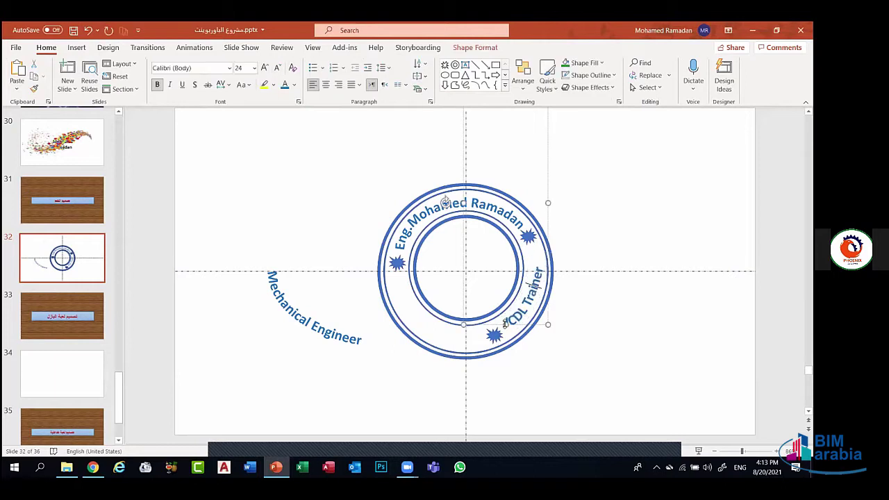
pyautogui.moveTo(505, 323); pyautogui.dragTo(534, 321)
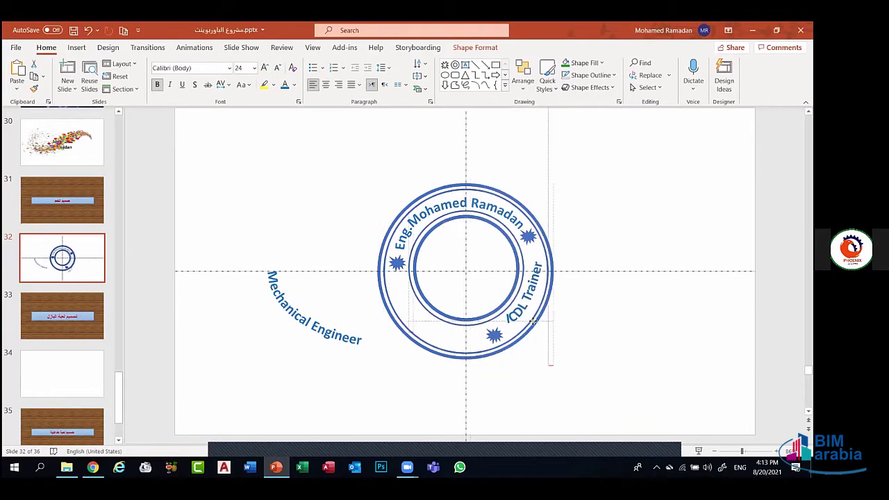
pyautogui.click(530, 239)
pyautogui.moveTo(529, 239); pyautogui.dragTo(531, 247)
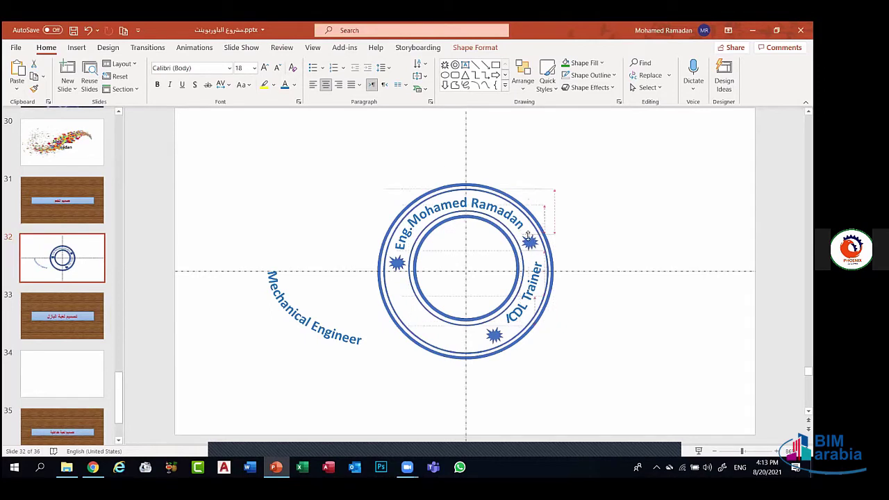
pyautogui.click(493, 203)
pyautogui.moveTo(496, 200); pyautogui.dragTo(501, 200)
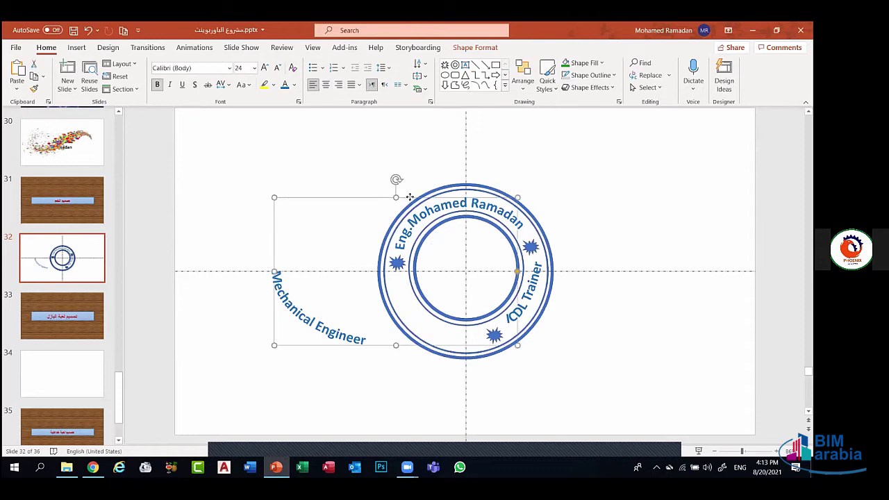
pyautogui.moveTo(410, 198); pyautogui.dragTo(367, 193)
# Shift the top name text slightly right and bring Mechanical Engineer back onto the lower-left ring
pyautogui.click(503, 218)
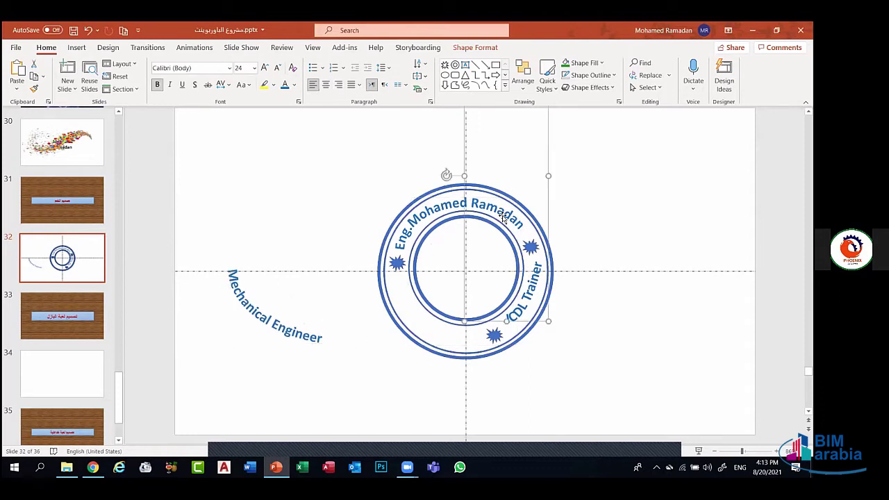
pyautogui.click(447, 202)
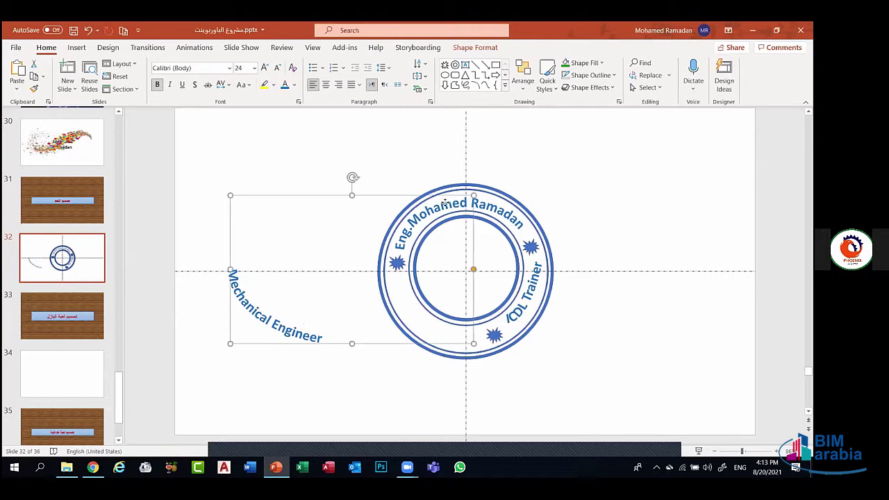
pyautogui.moveTo(445, 203); pyautogui.dragTo(402, 296)
pyautogui.click(445, 202)
pyautogui.moveTo(446, 202); pyautogui.dragTo(451, 205)
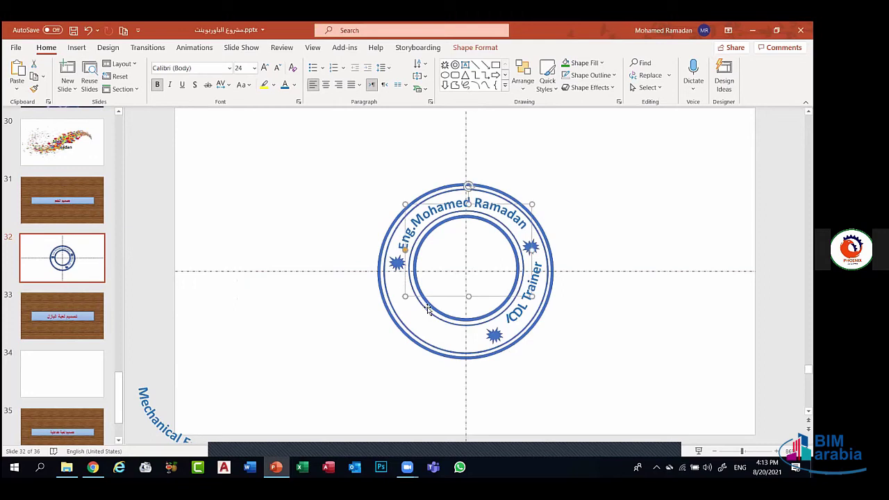
pyautogui.click(158, 415)
pyautogui.moveTo(355, 304); pyautogui.dragTo(500, 205)
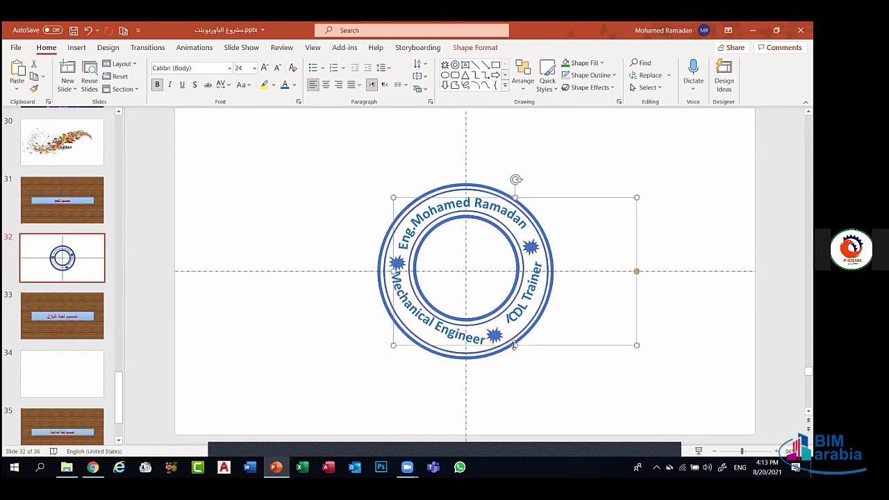
# Resize and reposition the Mechanical Engineer box so it curves inside the lower-left band
pyautogui.moveTo(514, 345); pyautogui.dragTo(487, 352)
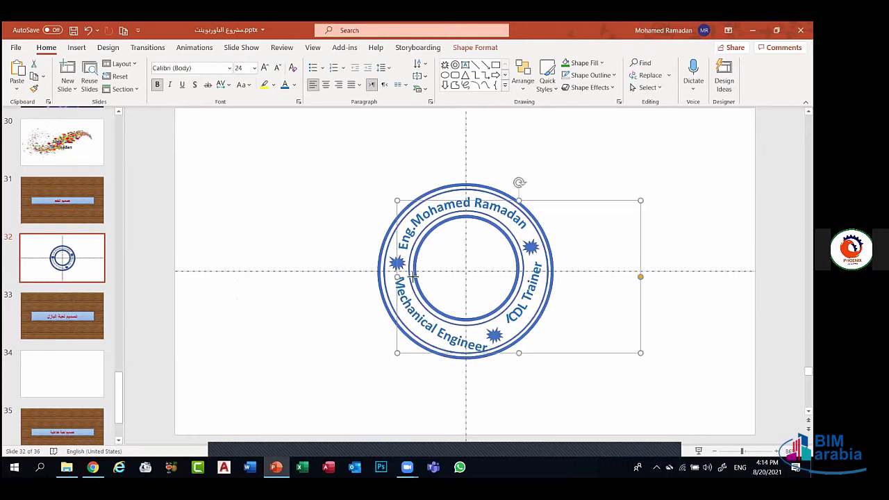
pyautogui.moveTo(428, 299); pyautogui.dragTo(425, 353)
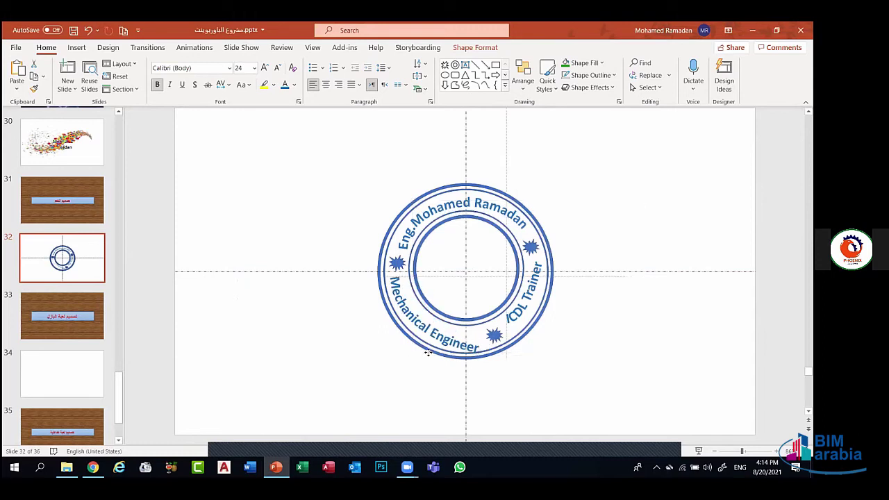
pyautogui.moveTo(394, 277); pyautogui.dragTo(525, 372)
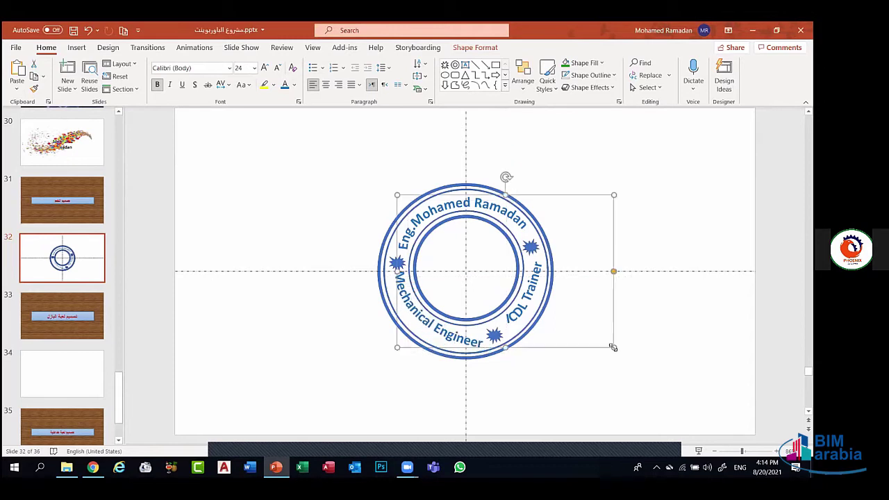
pyautogui.moveTo(614, 349); pyautogui.dragTo(491, 355)
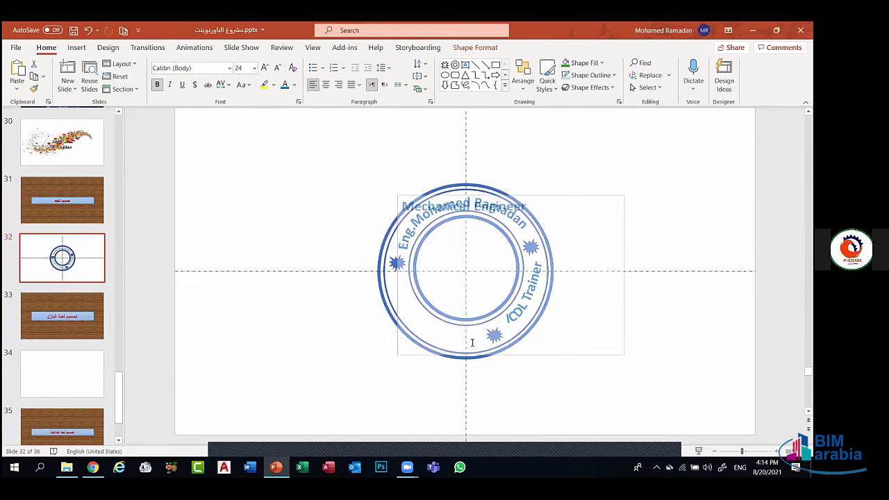
pyautogui.moveTo(511, 196); pyautogui.dragTo(511, 205)
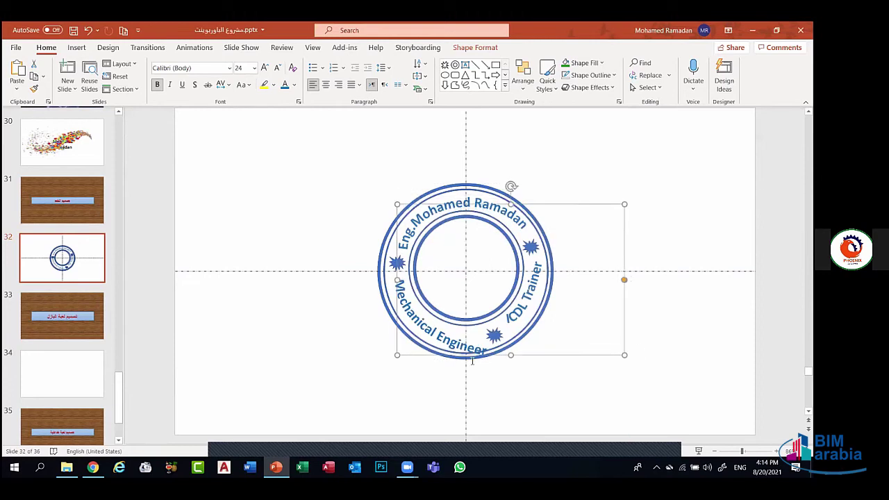
pyautogui.click(412, 353)
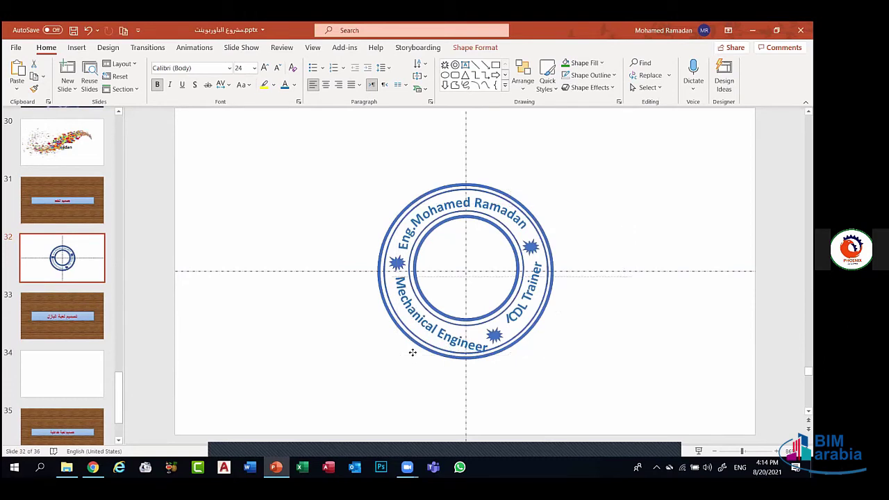
pyautogui.moveTo(412, 349); pyautogui.dragTo(410, 349)
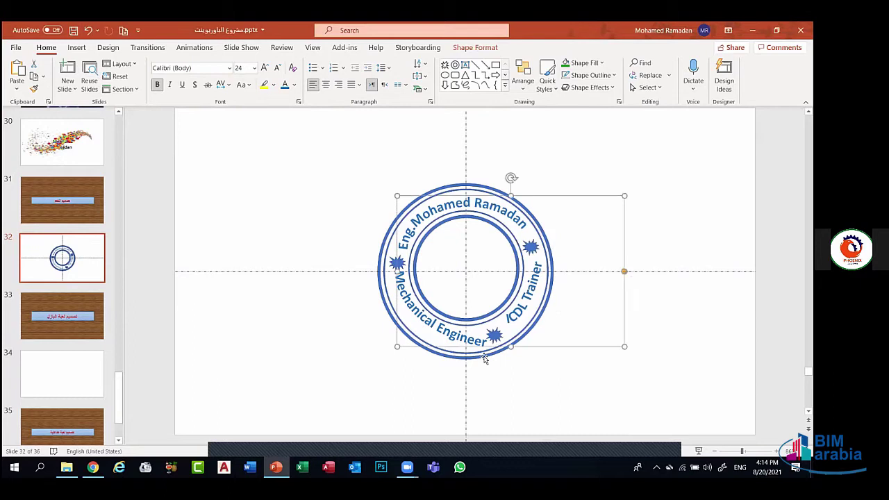
pyautogui.click(653, 142)
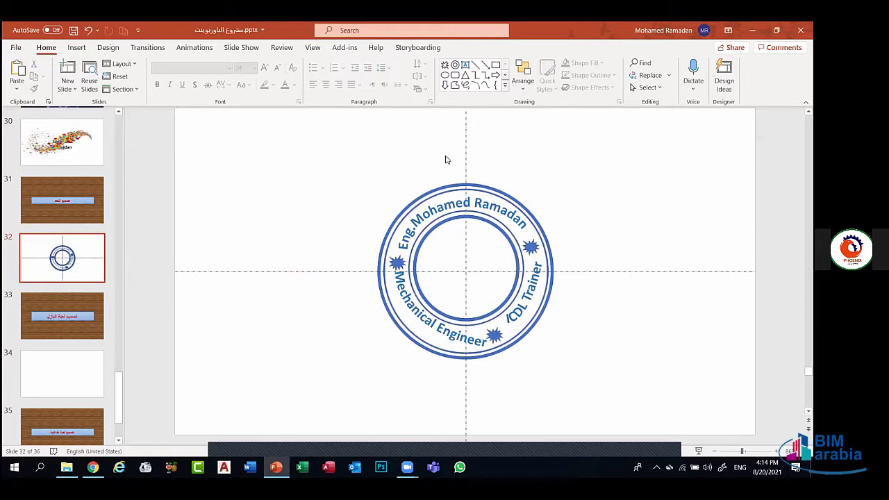
# Insert the picture 'orange (1).png' from the X Project > Logo folder on drive D
pyautogui.click(73, 48)
pyautogui.click(100, 78)
pyautogui.click(125, 120)
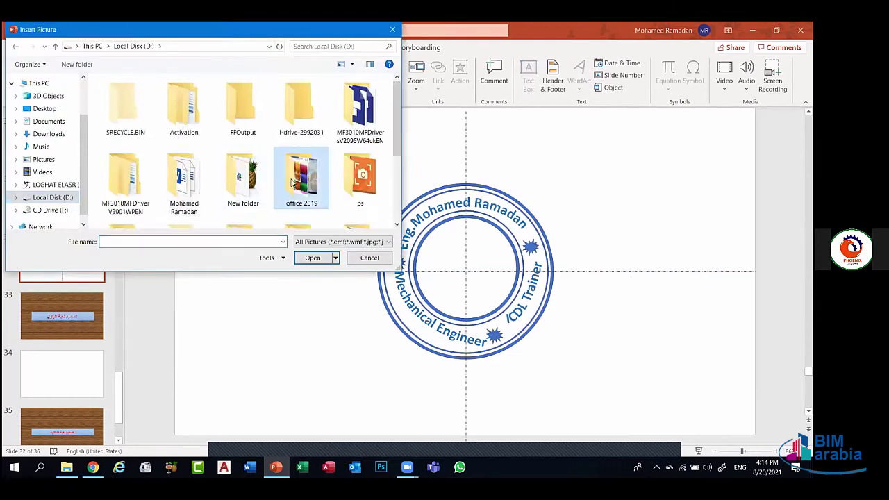
pyautogui.doubleClick(286, 182)
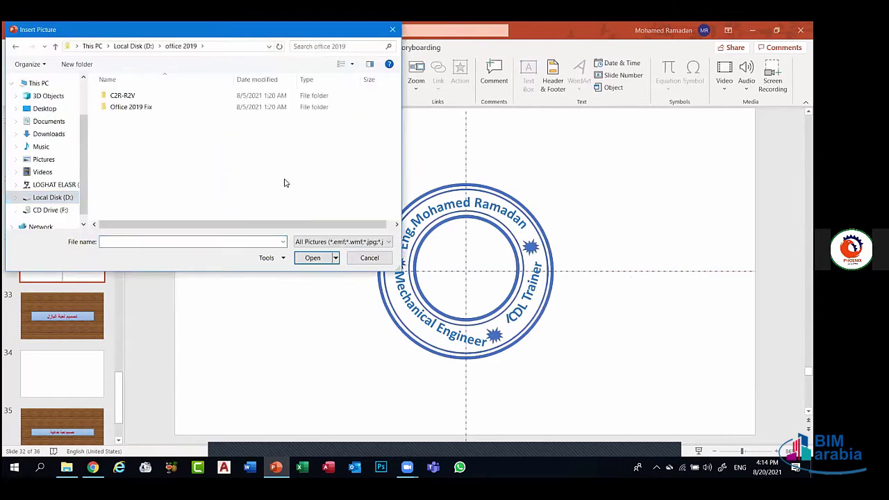
pyautogui.click(54, 185)
pyautogui.click(61, 198)
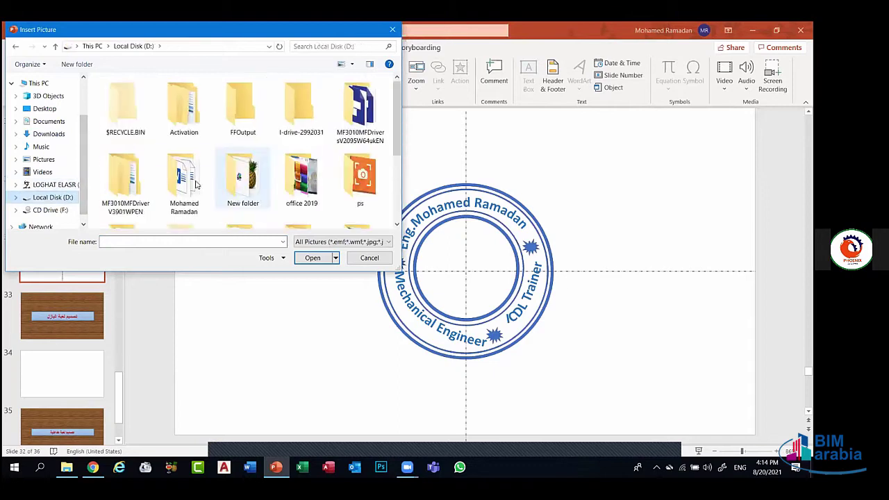
pyautogui.doubleClick(174, 158)
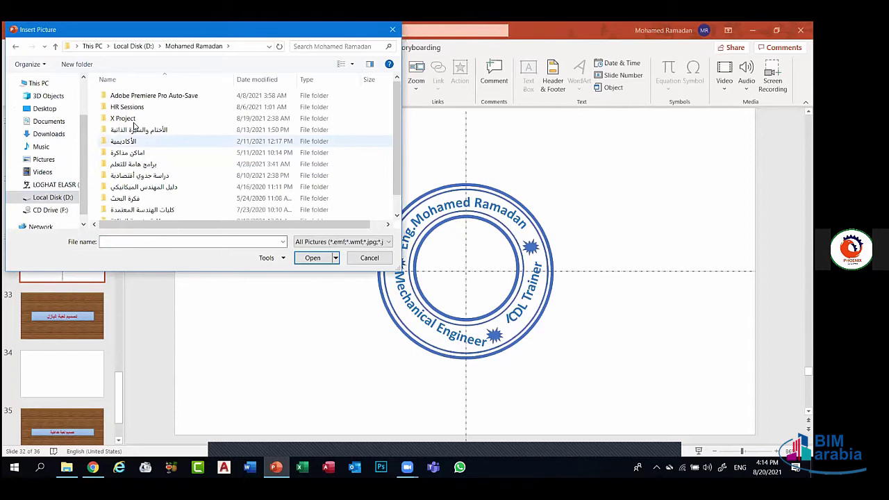
pyautogui.doubleClick(125, 118)
pyautogui.doubleClick(240, 108)
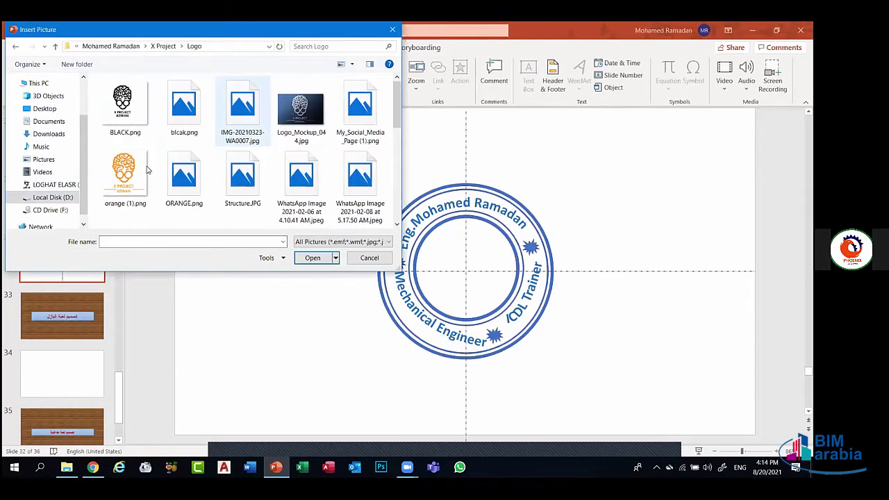
pyautogui.click(125, 177)
pyautogui.scroll(-3, 289, 219)
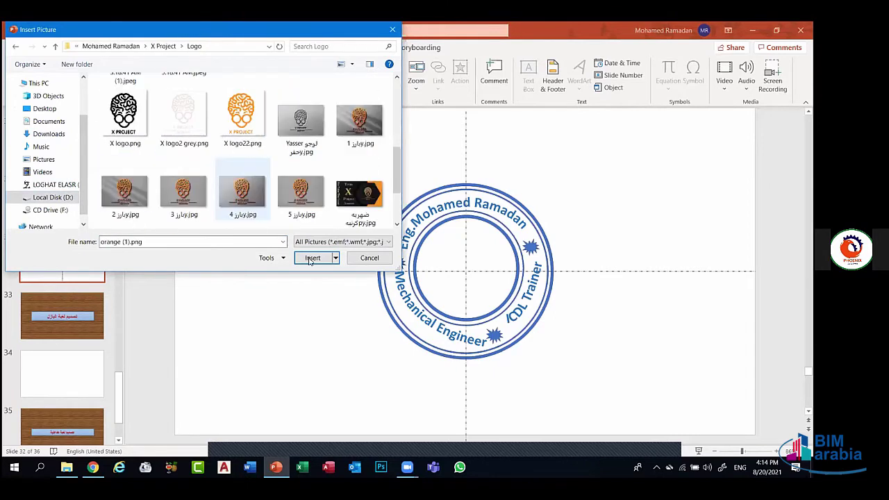
pyautogui.click(310, 258)
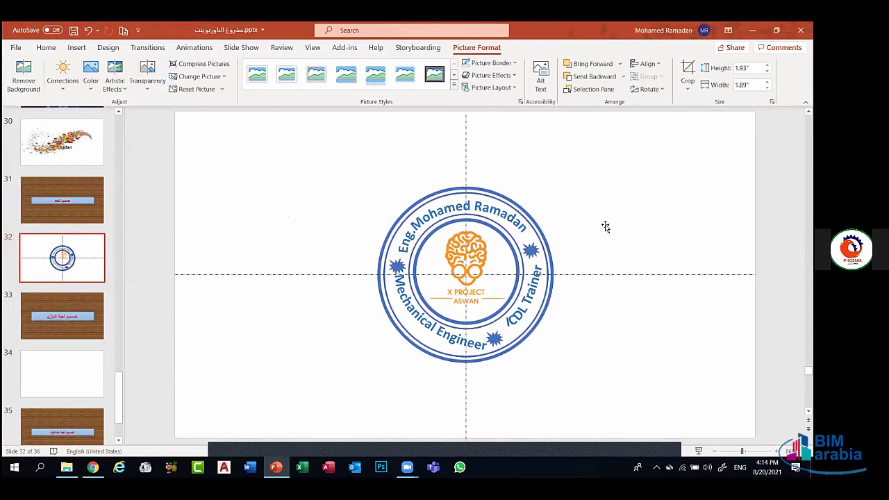
# Select and deselect a text box on the stamp to review the layout
pyautogui.click(672, 357)
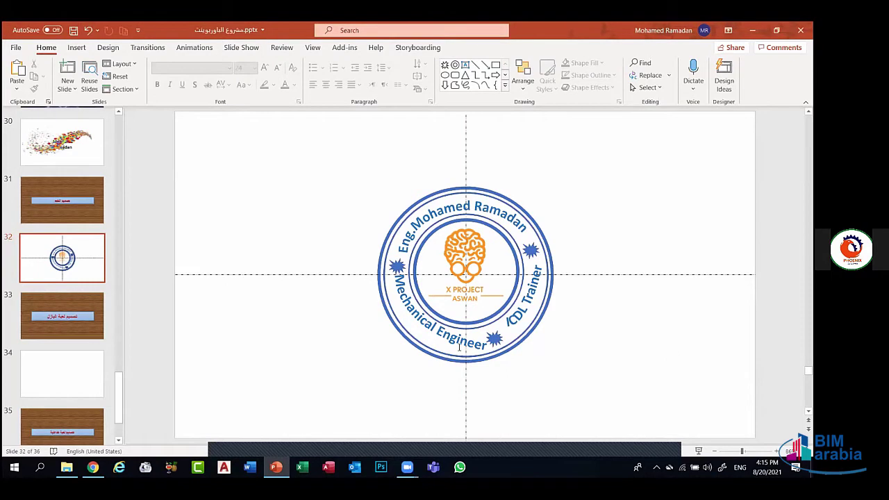
pyautogui.click(459, 342)
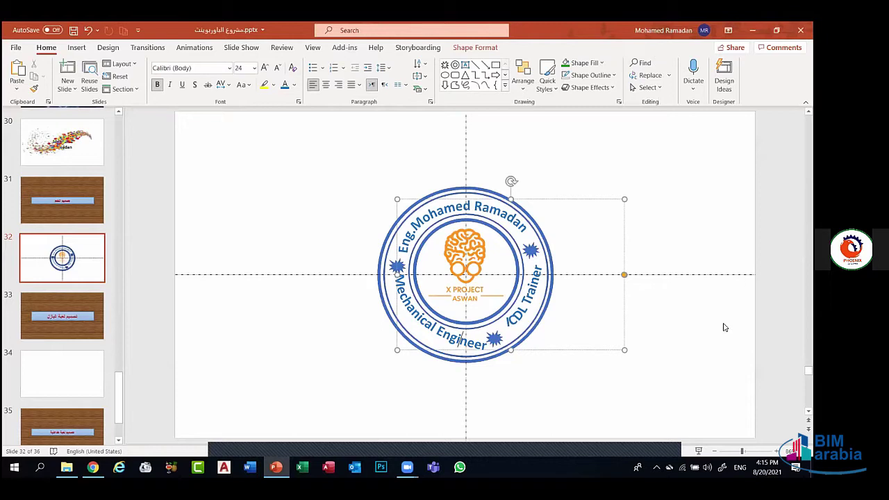
pyautogui.click(389, 360)
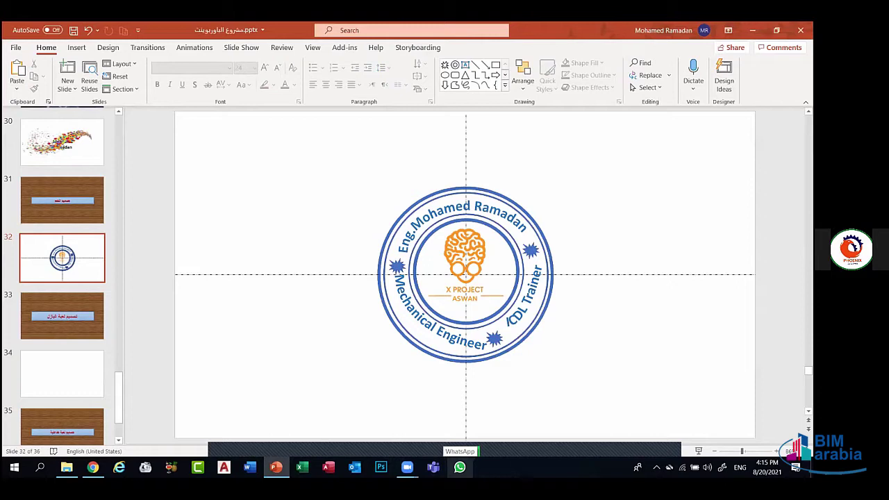
pyautogui.moveTo(469, 459)
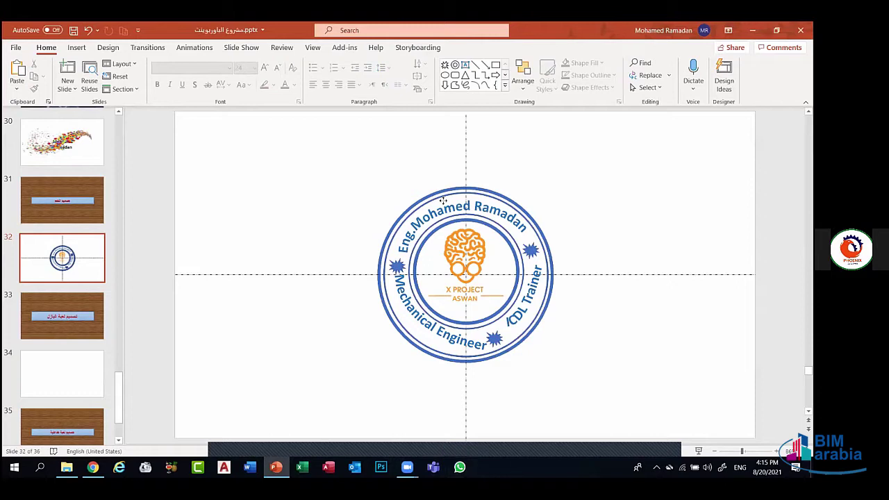
# Move the Mechanical Engineer arc out of the ring to the slide's left
pyautogui.moveTo(443, 201); pyautogui.dragTo(274, 193)
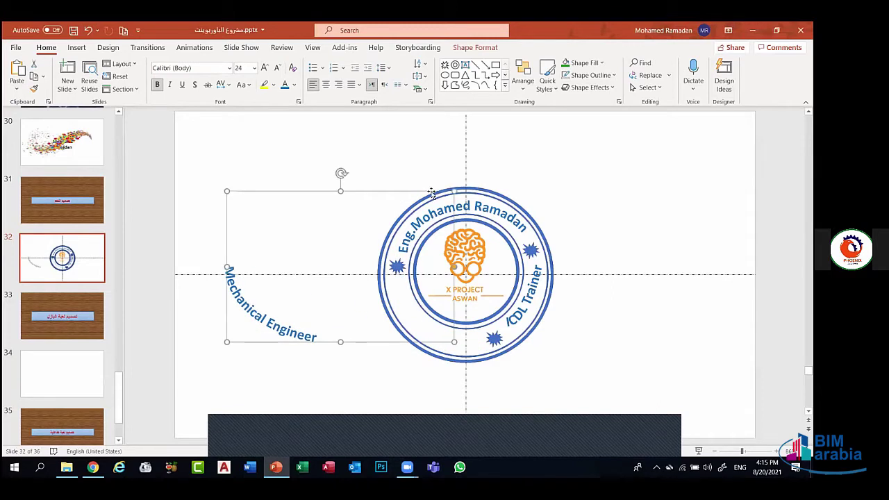
pyautogui.moveTo(432, 194); pyautogui.dragTo(341, 146)
pyautogui.moveTo(443, 205); pyautogui.dragTo(453, 206)
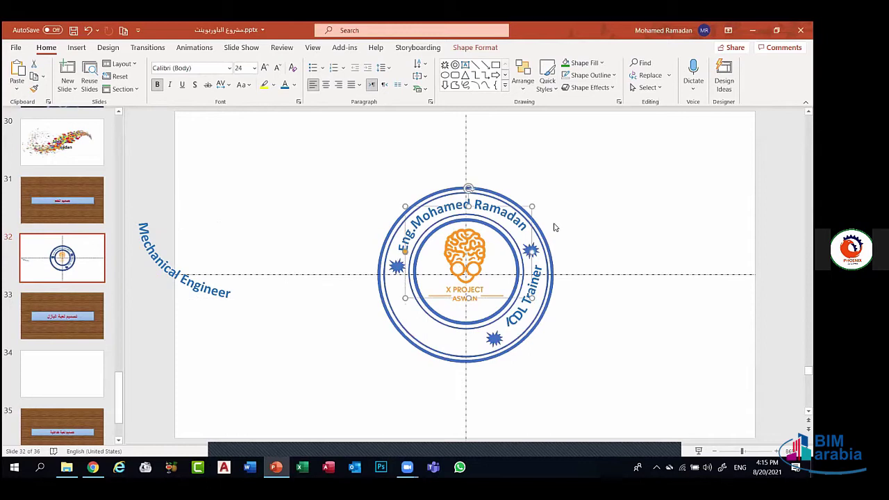
pyautogui.keyDown('shift'); pyautogui.click(530, 252); pyautogui.keyUp('shift')
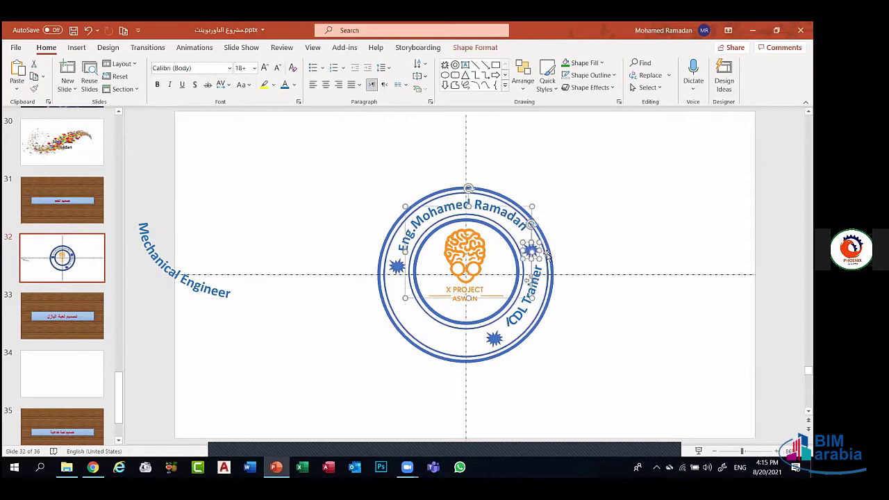
pyautogui.click(539, 270)
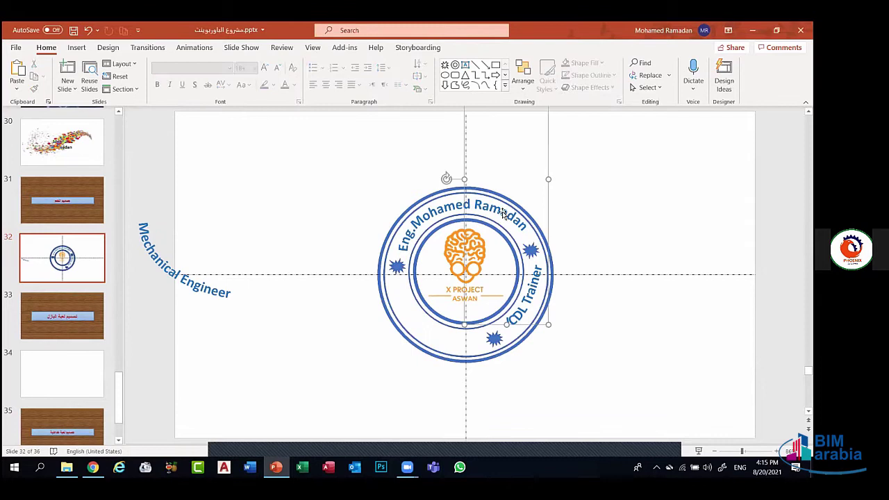
# Slide the top name text left along the circle and nudge ICDL Trainer right
pyautogui.click(430, 219)
pyautogui.moveTo(529, 253); pyautogui.dragTo(517, 253)
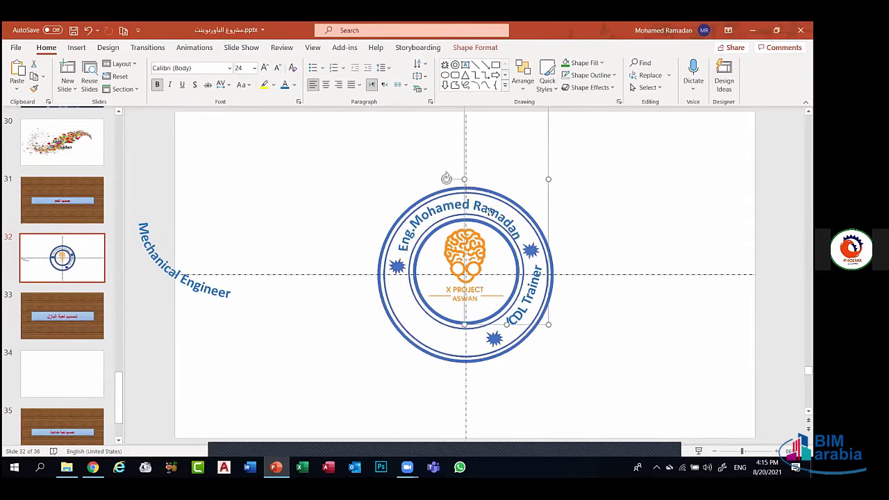
pyautogui.press('Right')
pyautogui.press('Right')
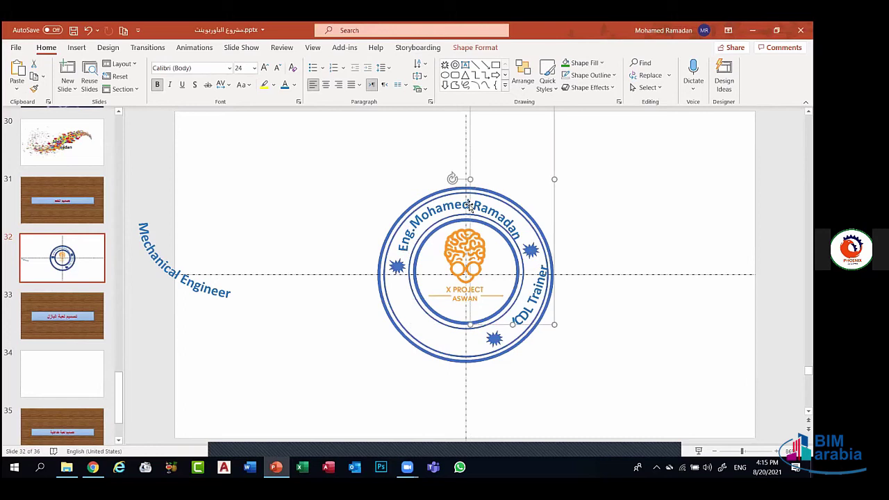
pyautogui.moveTo(461, 207); pyautogui.dragTo(442, 205)
pyautogui.click(402, 177)
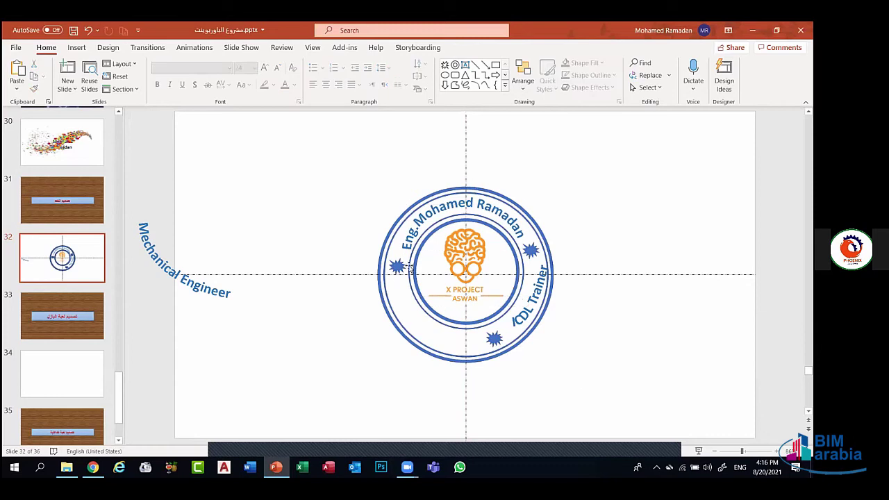
# Narrow and shift the ICDL Trainer box to re-curve it, and reposition the lower star
pyautogui.click(399, 266)
pyautogui.click(535, 306)
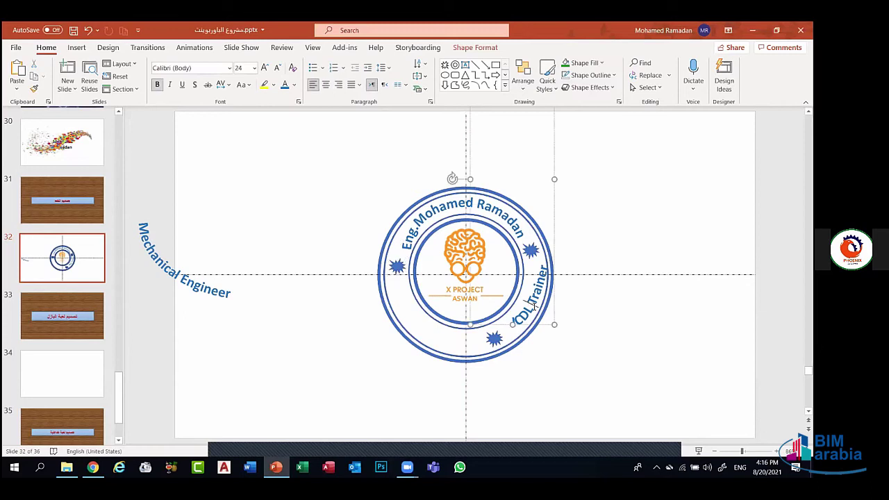
pyautogui.moveTo(556, 177); pyautogui.dragTo(545, 179)
pyautogui.click(528, 332)
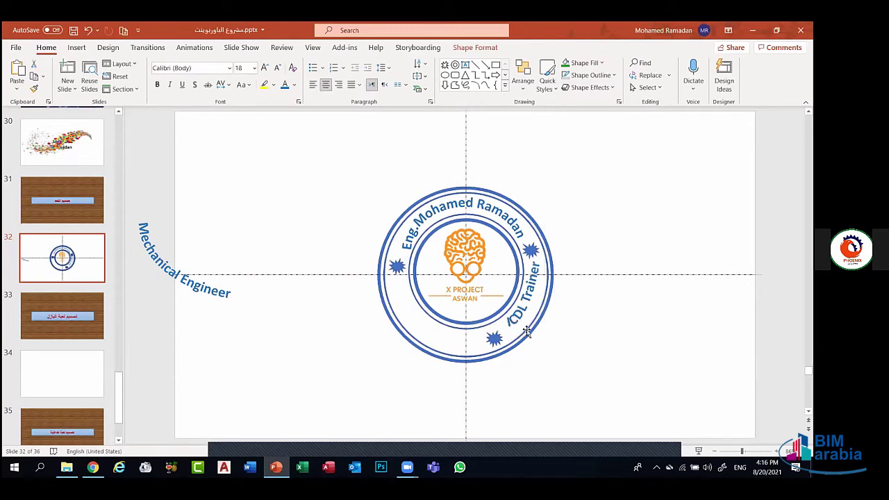
pyautogui.click(522, 314)
pyautogui.moveTo(522, 315); pyautogui.dragTo(499, 335)
pyautogui.click(494, 339)
pyautogui.click(567, 328)
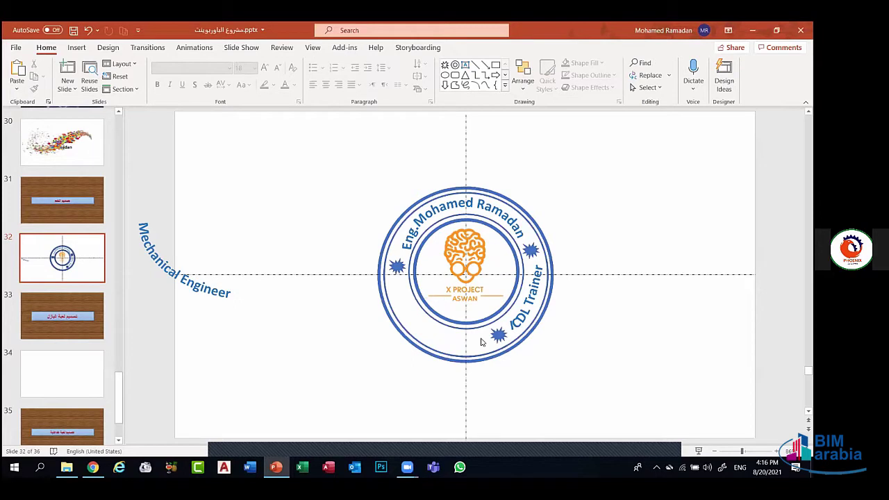
pyautogui.press('Tab')
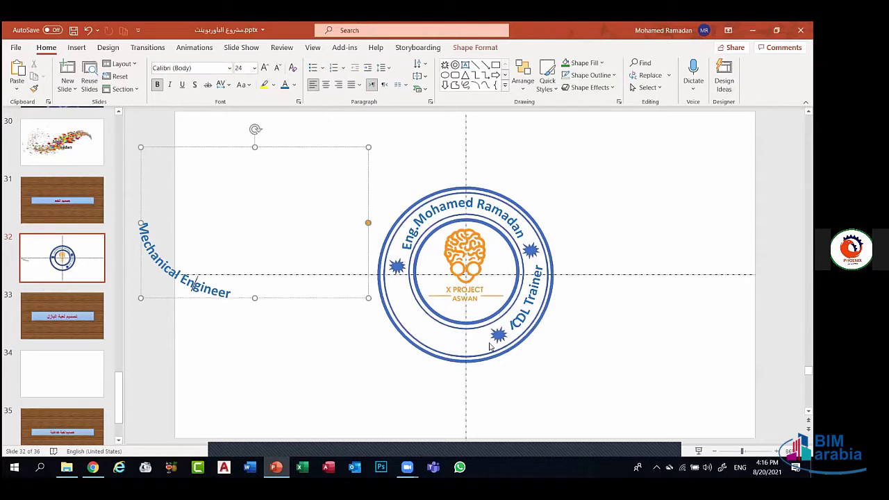
# Restore 'Mechanical Engineer' to the ring's lower-left band with Ctrl+Z and save with Ctrl+S
pyautogui.hotkey('ctrl', 'z')
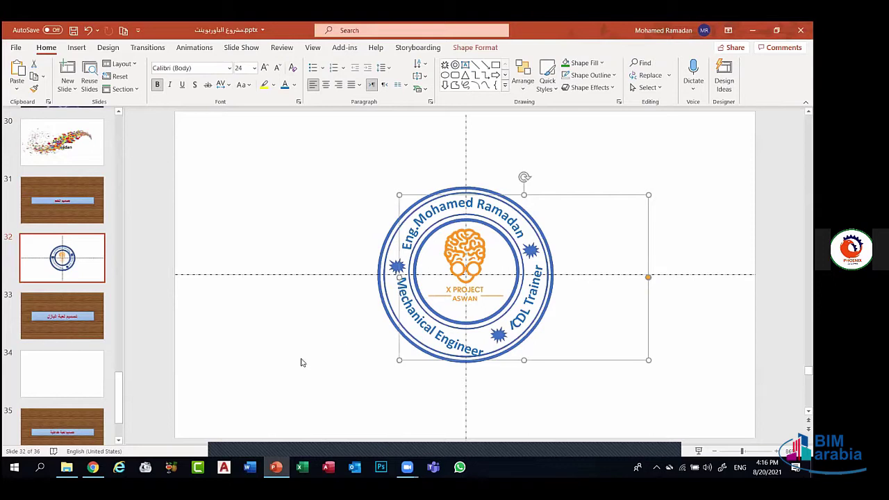
pyautogui.click(341, 271)
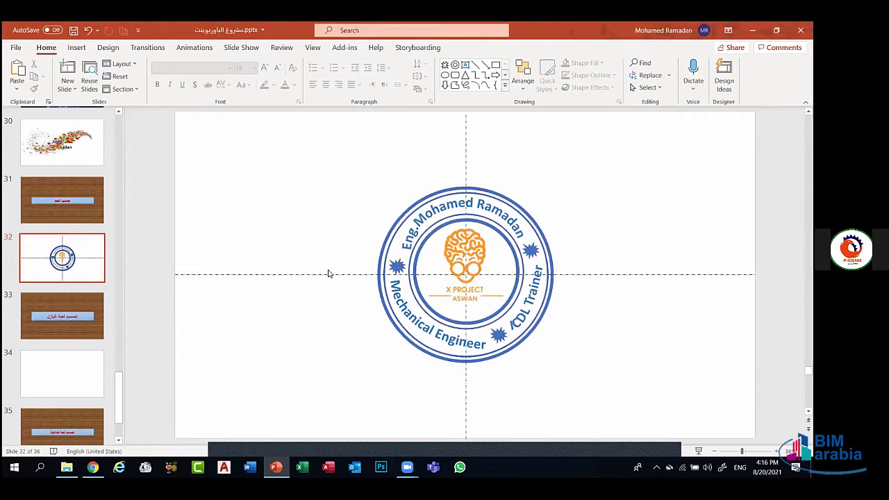
pyautogui.hotkey('ctrl', 's')
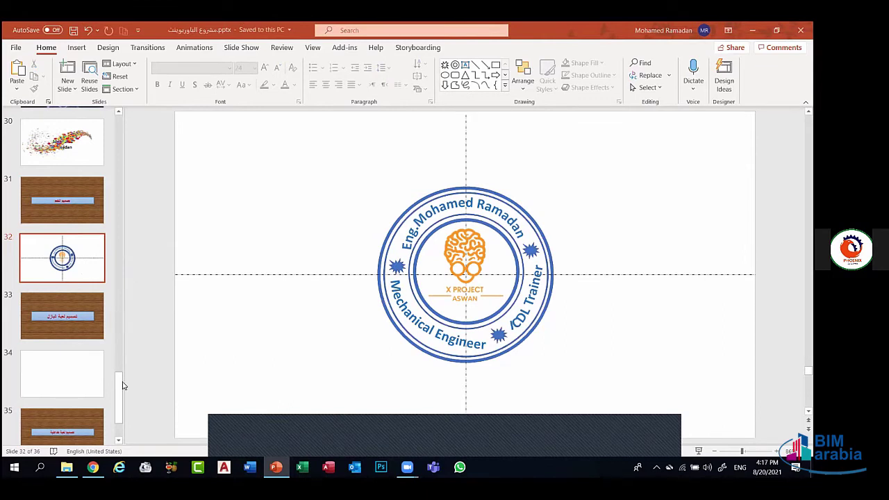
# Duplicate the wood-background title slide and change the copy's title to تصميم الشعار
pyautogui.rightClick(87, 220)
pyautogui.press('Return')
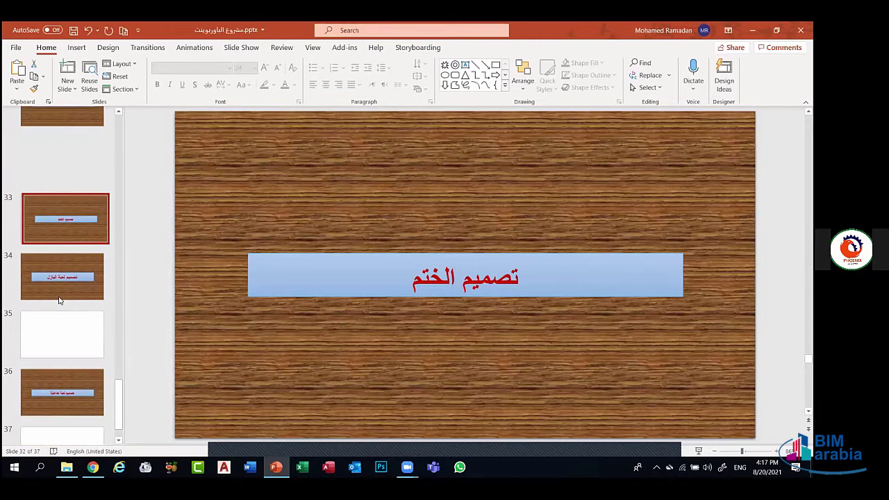
pyautogui.click(415, 285)
pyautogui.press('BackSpace')
pyautogui.press('BackSpace')
pyautogui.press('BackSpace')
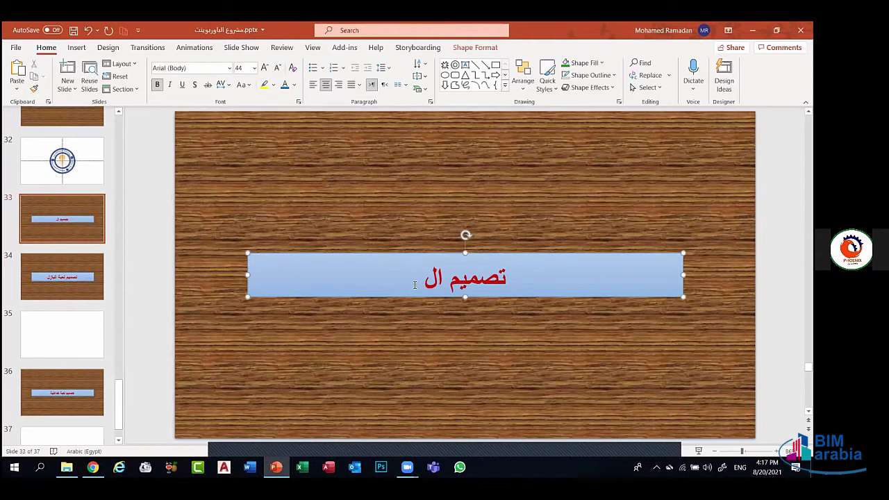
pyautogui.write('شعار')
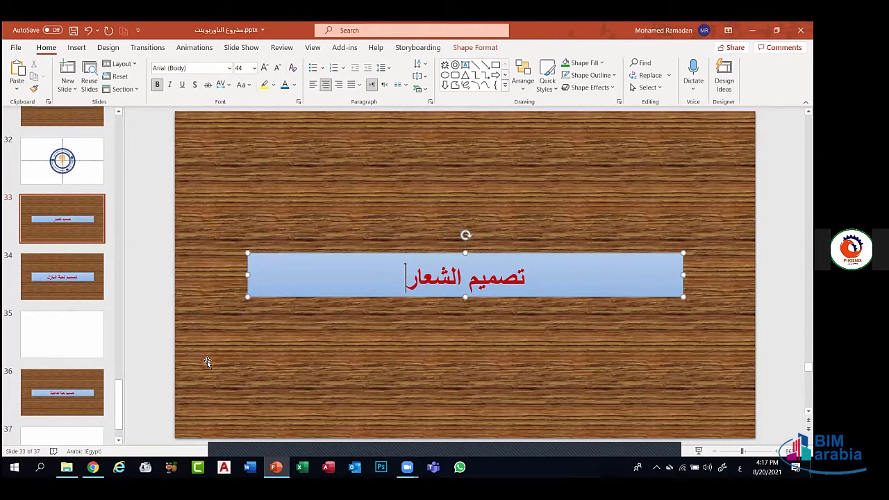
# Add a copy of the blank slide after the new title slide and save the presentation
pyautogui.click(68, 330)
pyautogui.rightClick(69, 331)
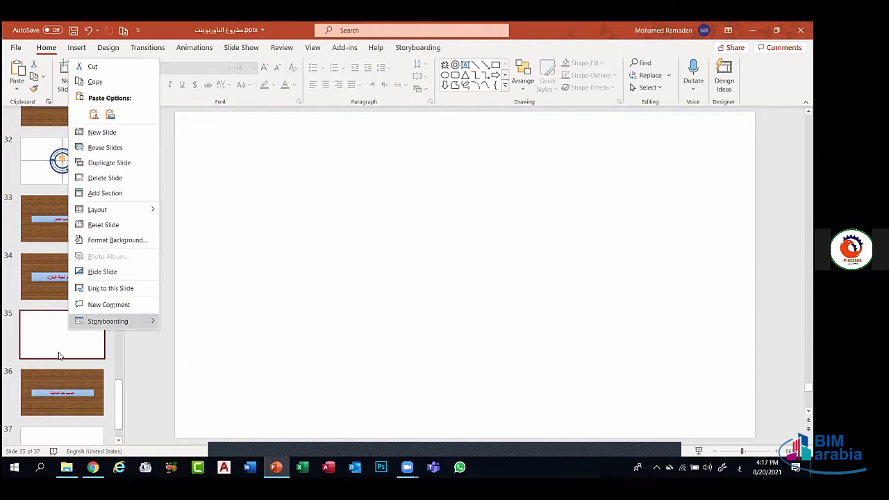
pyautogui.moveTo(60, 356); pyautogui.dragTo(62, 286)
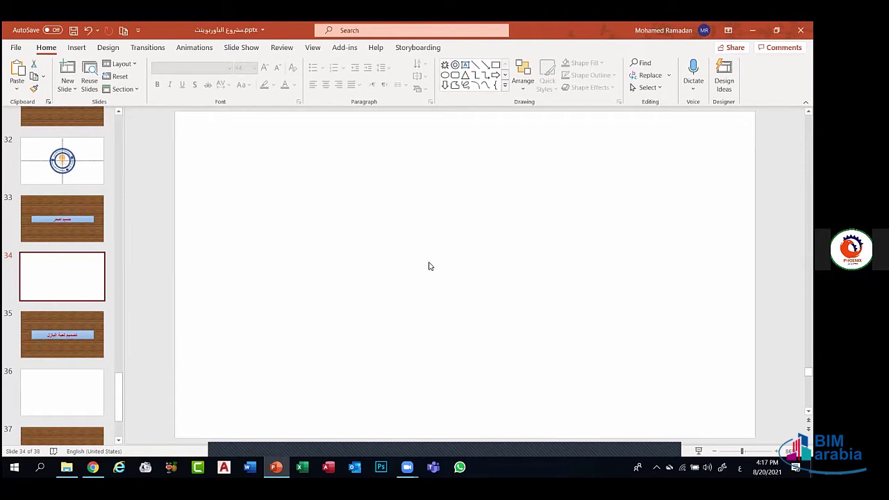
pyautogui.hotkey('ctrl', 's')
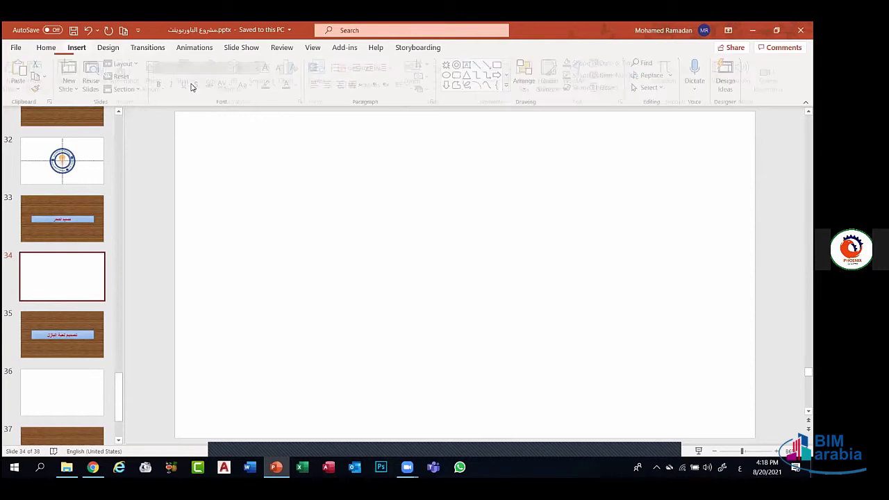
pyautogui.click(248, 130)
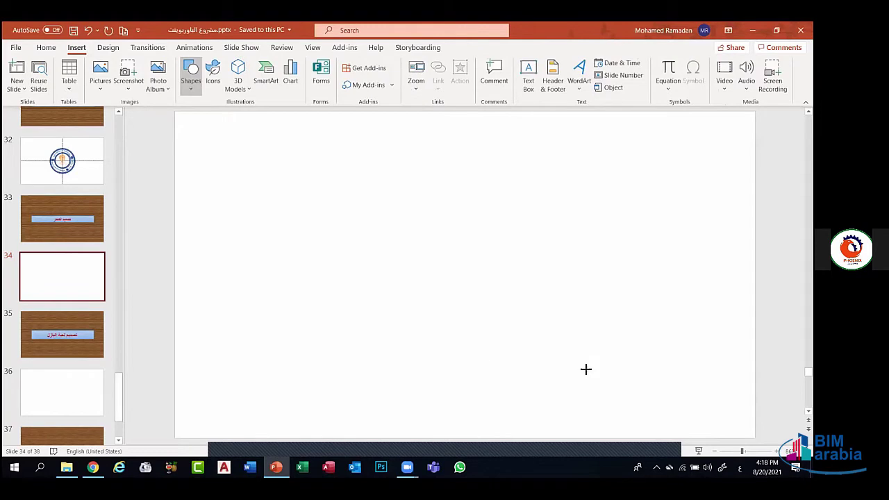
pyautogui.moveTo(395, 171); pyautogui.dragTo(589, 373)
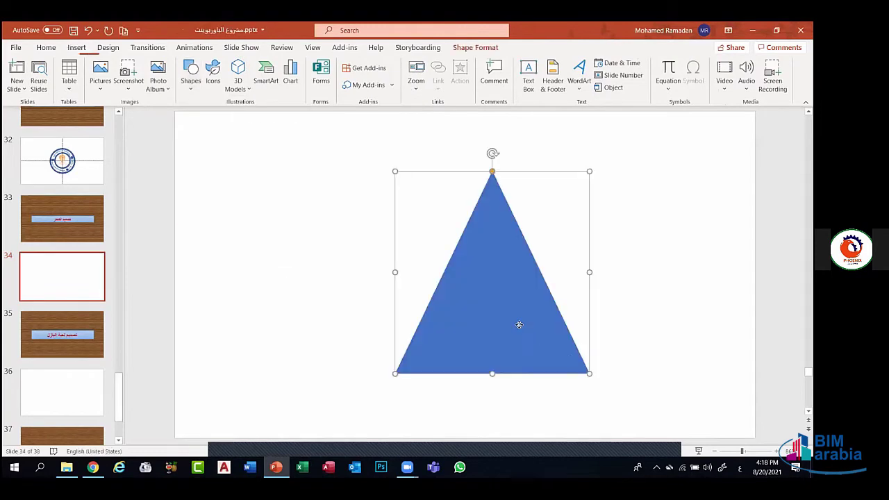
pyautogui.moveTo(504, 294); pyautogui.dragTo(514, 339)
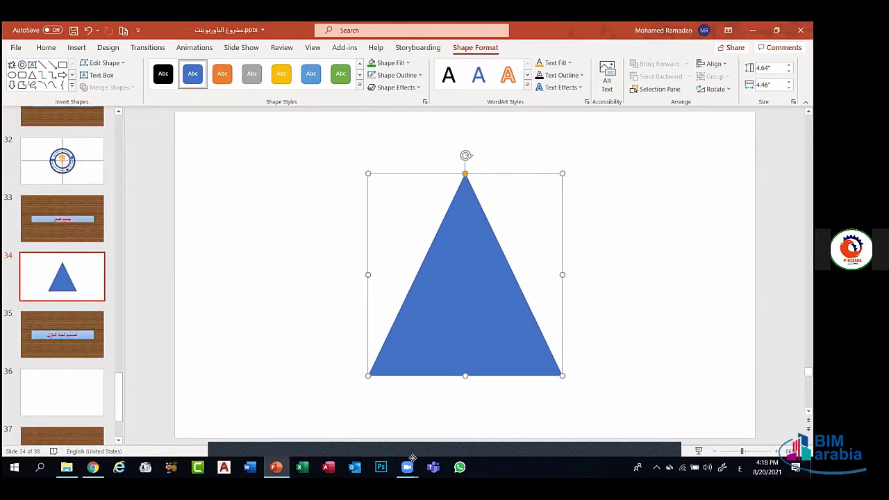
pyautogui.rightClick(552, 203)
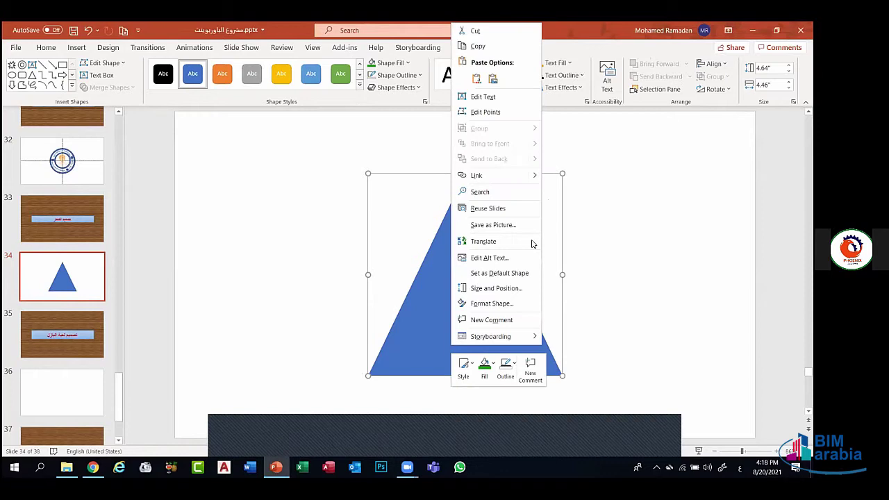
pyautogui.click(488, 113)
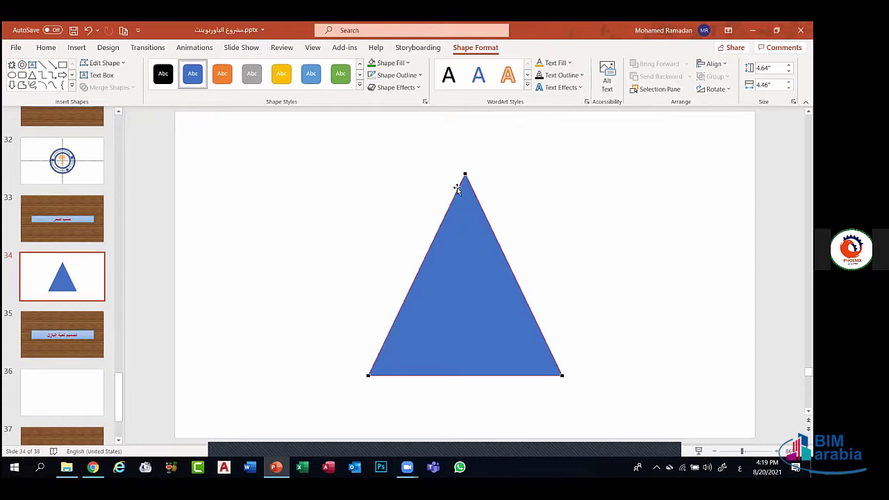
pyautogui.click(122, 64)
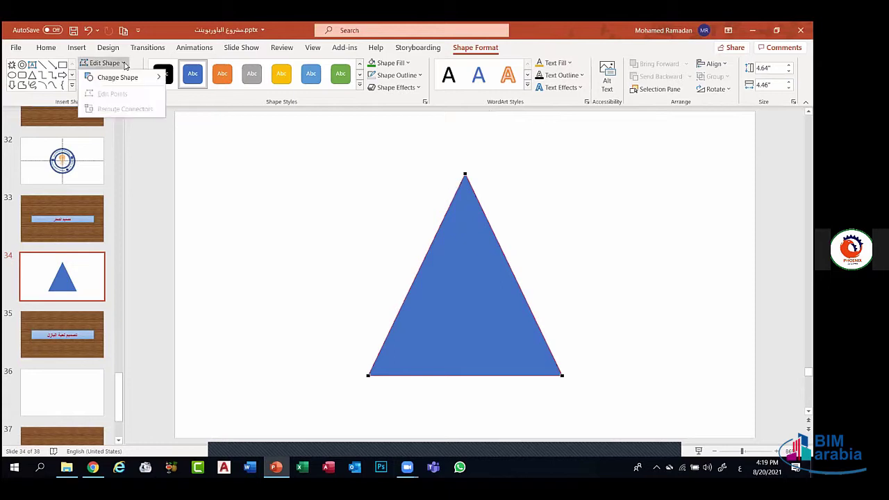
pyautogui.click(477, 260)
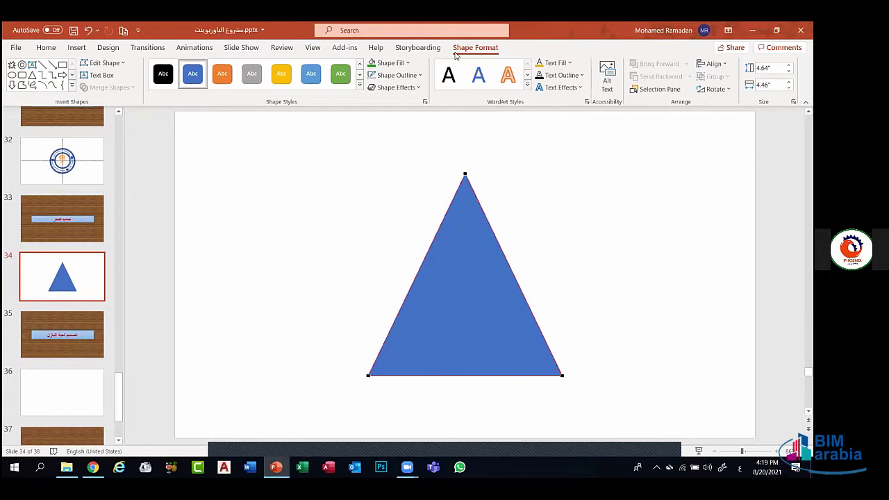
pyautogui.click(459, 217)
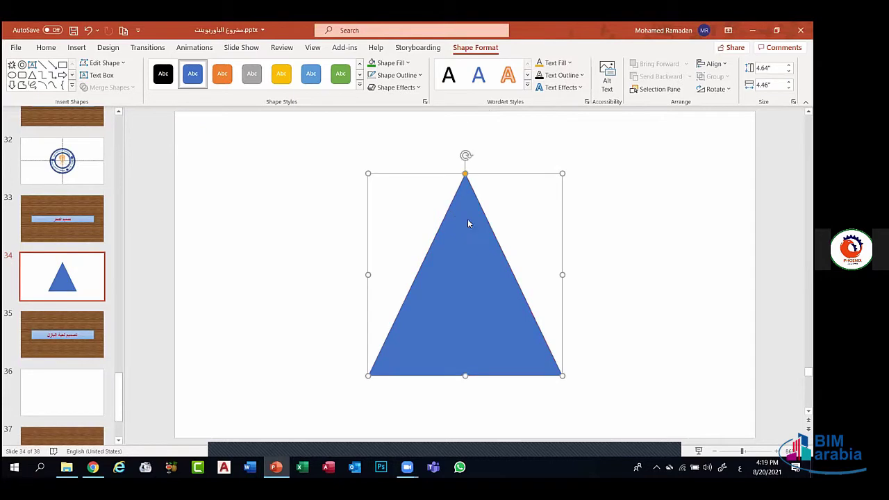
pyautogui.rightClick(467, 222)
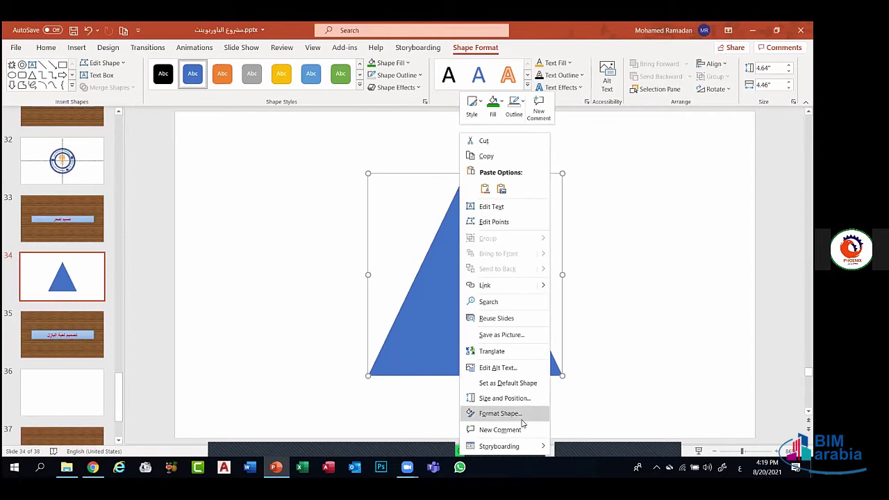
pyautogui.click(437, 354)
pyautogui.moveTo(467, 189); pyautogui.dragTo(463, 311)
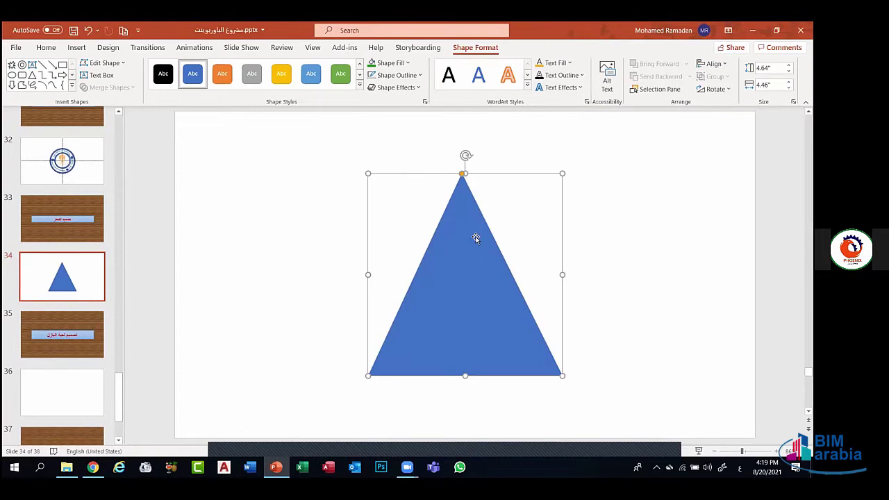
pyautogui.rightClick(469, 179)
pyautogui.press('Escape')
pyautogui.rightClick(526, 194)
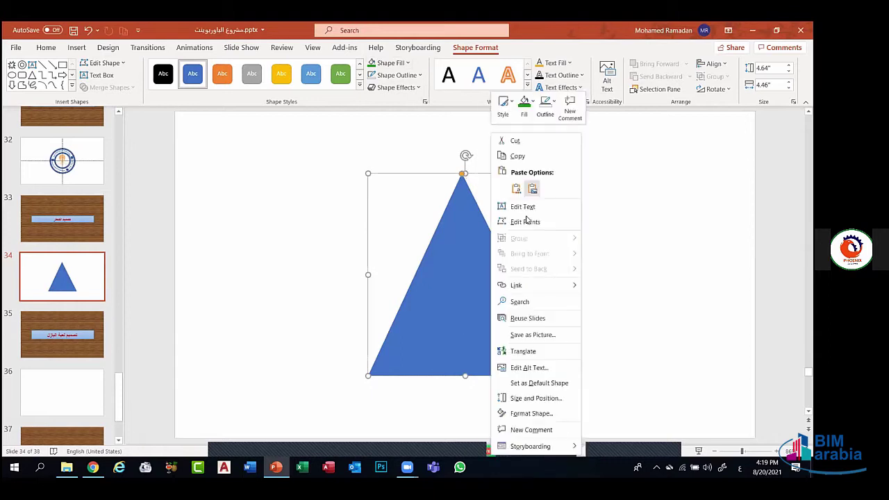
pyautogui.click(518, 221)
pyautogui.click(459, 175)
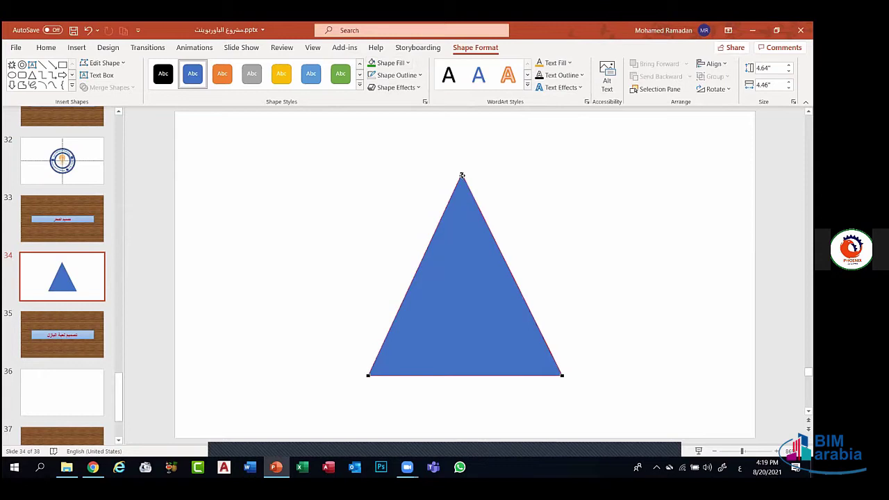
pyautogui.moveTo(459, 212); pyautogui.dragTo(465, 230)
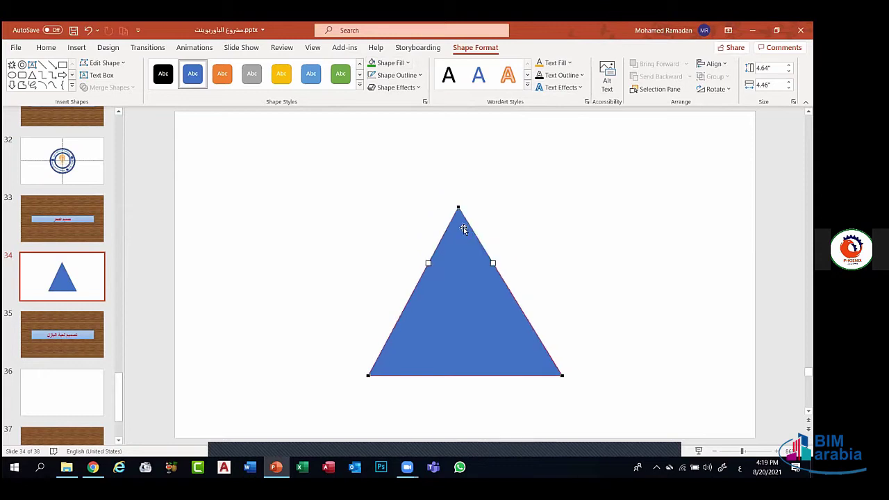
pyautogui.hotkey('ctrl', 'z')
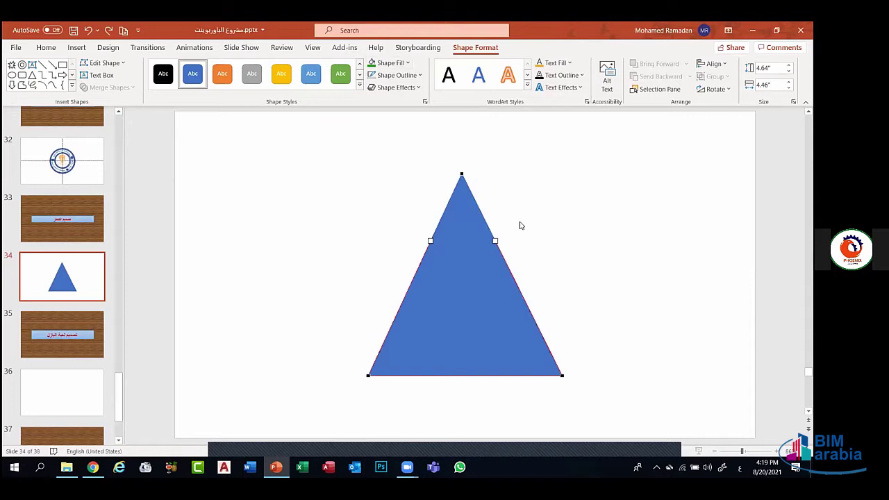
pyautogui.rightClick(460, 173)
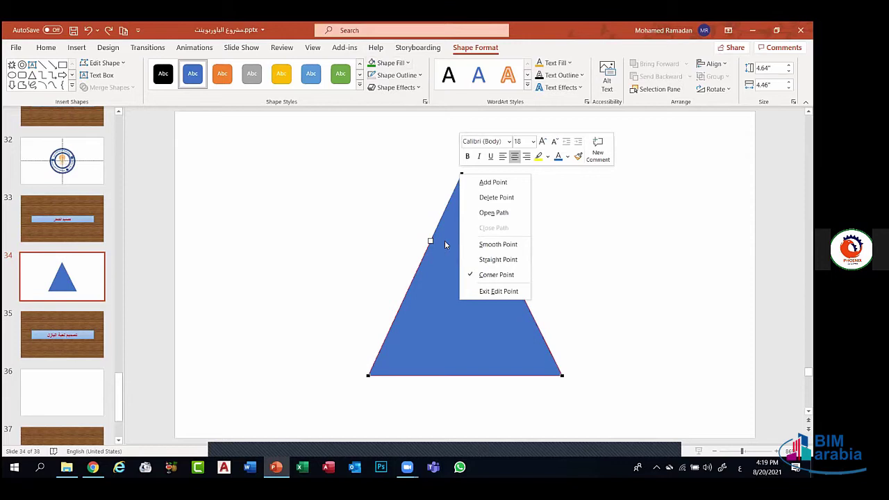
pyautogui.press('Escape')
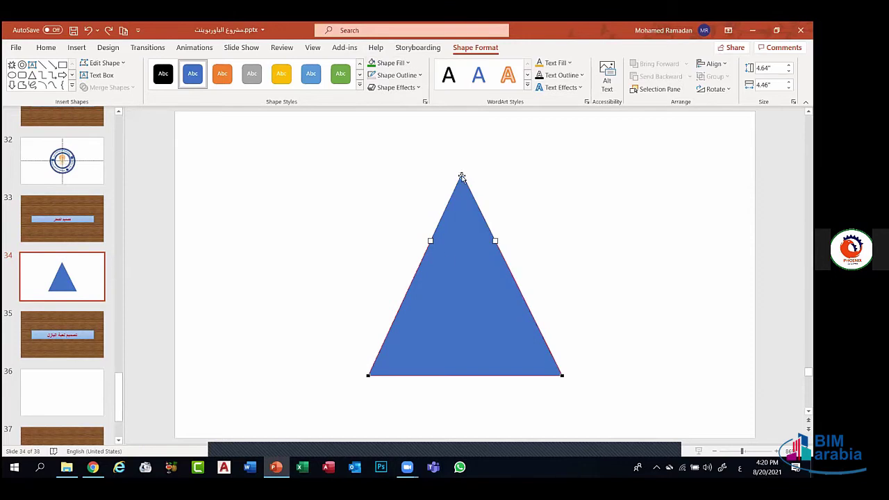
pyautogui.click(455, 245)
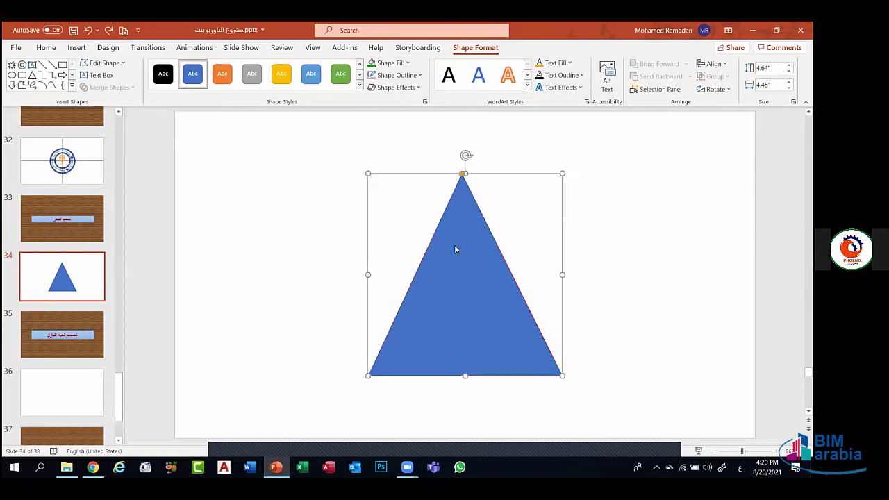
pyautogui.rightClick(488, 227)
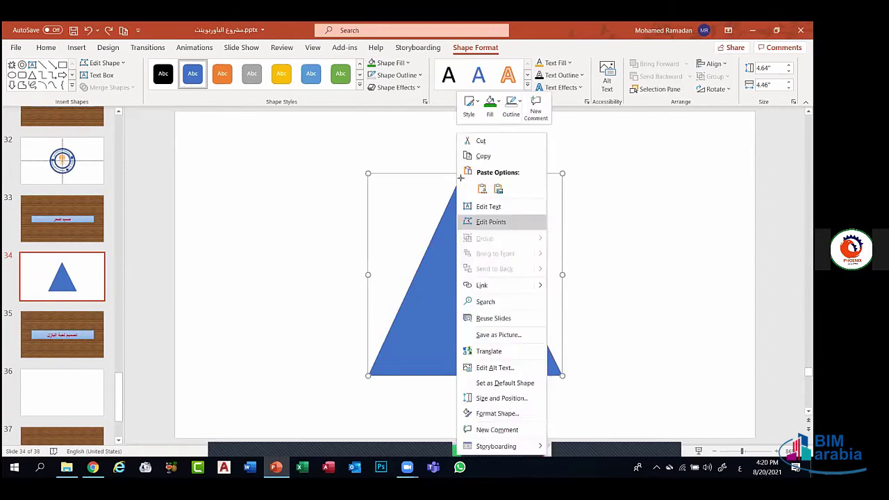
# In Edit Points, turn the triangle's top corner into a smooth point
pyautogui.click(490, 221)
pyautogui.rightClick(460, 173)
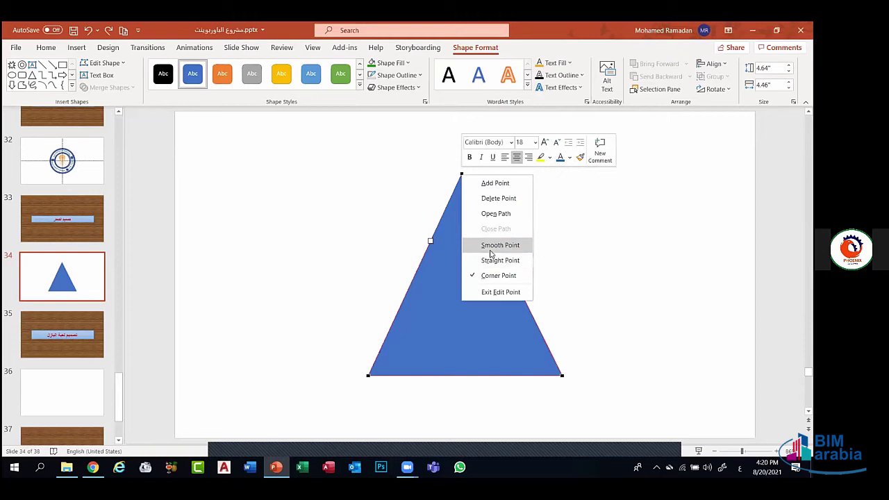
pyautogui.click(493, 261)
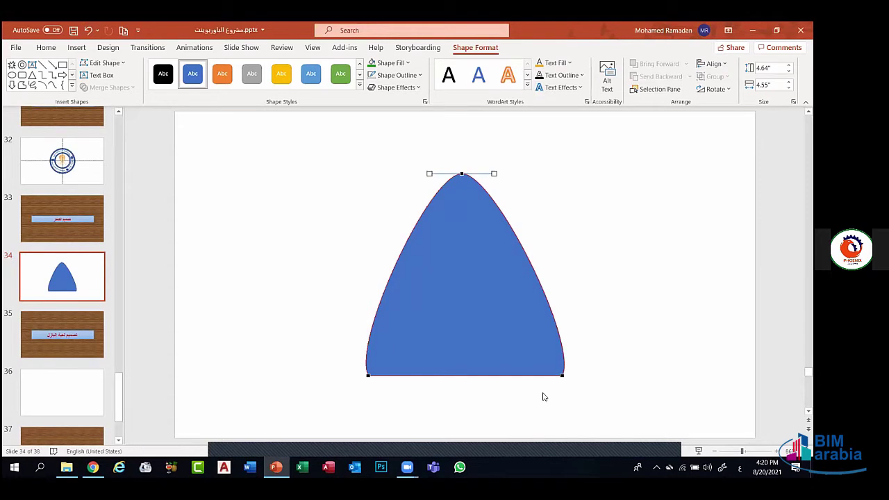
pyautogui.click(367, 376)
pyautogui.rightClick(368, 375)
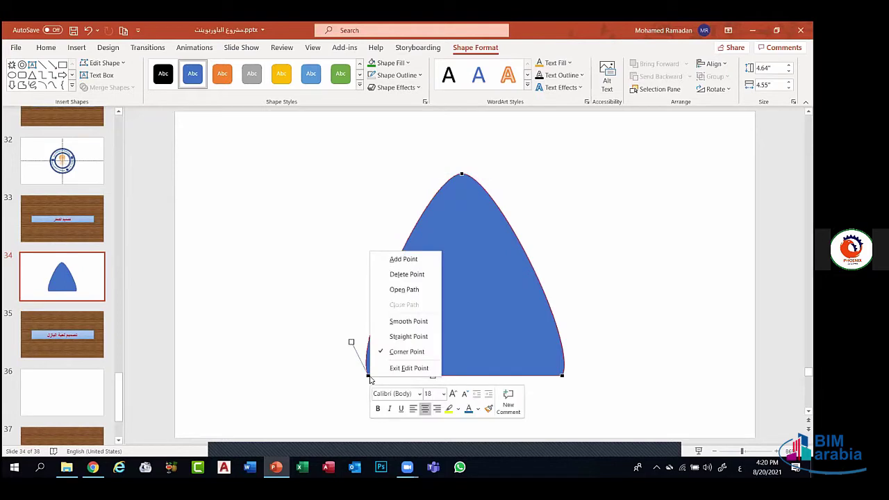
pyautogui.click(393, 337)
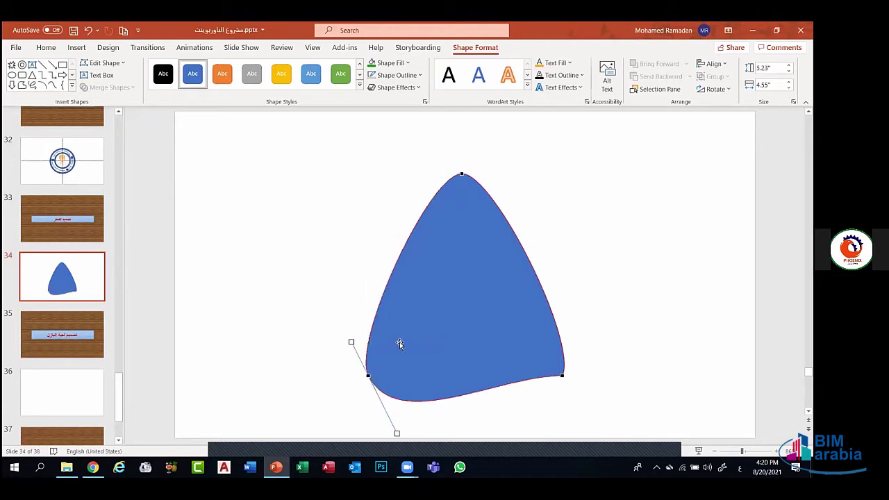
pyautogui.click(563, 375)
pyautogui.rightClick(563, 375)
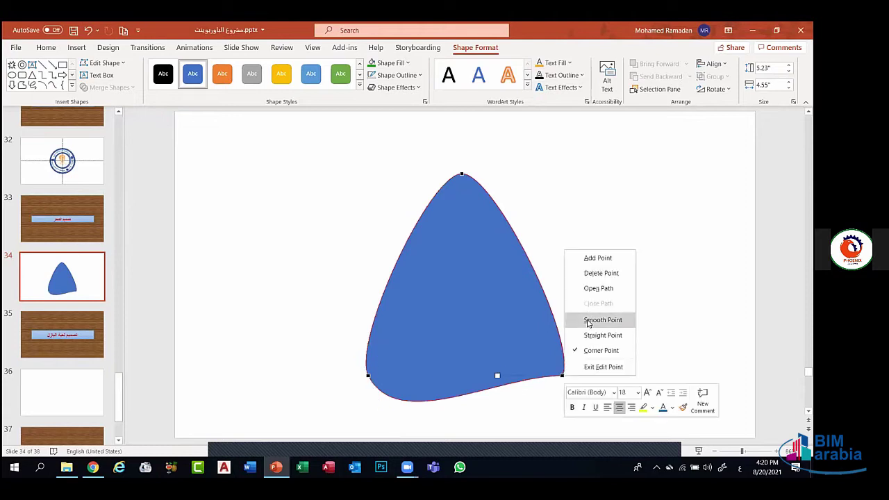
pyautogui.click(589, 324)
pyautogui.hotkey('ctrl', 'z')
pyautogui.hotkey('ctrl', 'z')
pyautogui.hotkey('ctrl', 'z')
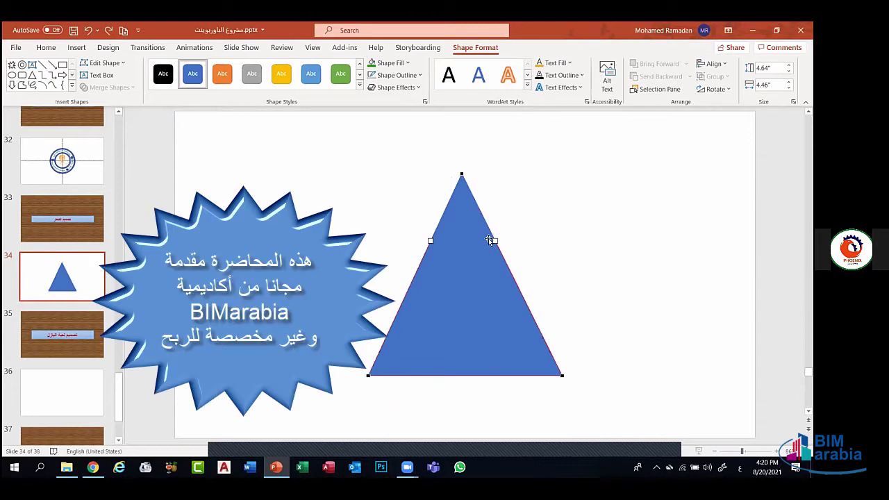
pyautogui.hotkey('ctrl', 'y')
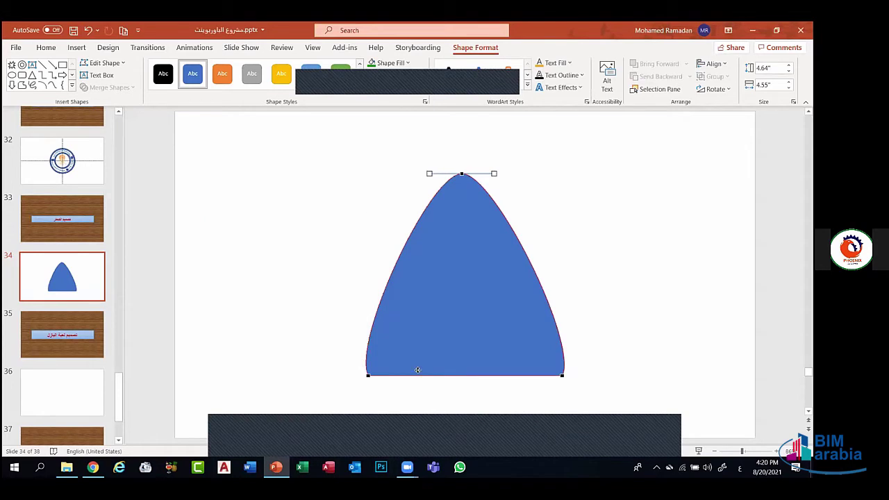
# Make the bottom-left and bottom-right corners smooth points and stretch their handles to round them
pyautogui.rightClick(369, 376)
pyautogui.click(400, 321)
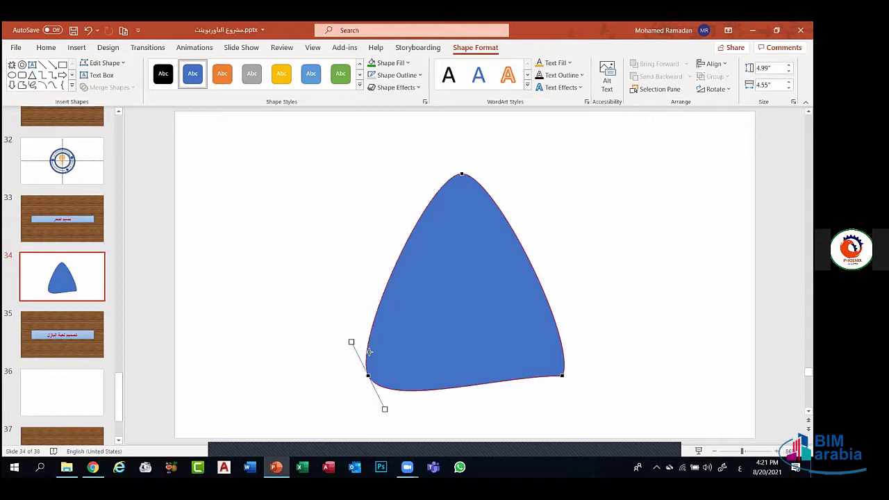
pyautogui.moveTo(296, 340); pyautogui.dragTo(299, 340)
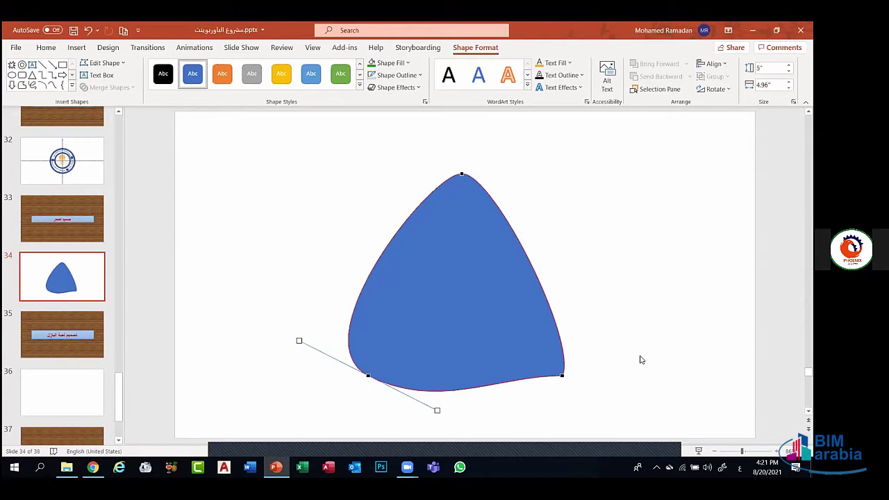
pyautogui.click(563, 375)
pyautogui.rightClick(562, 376)
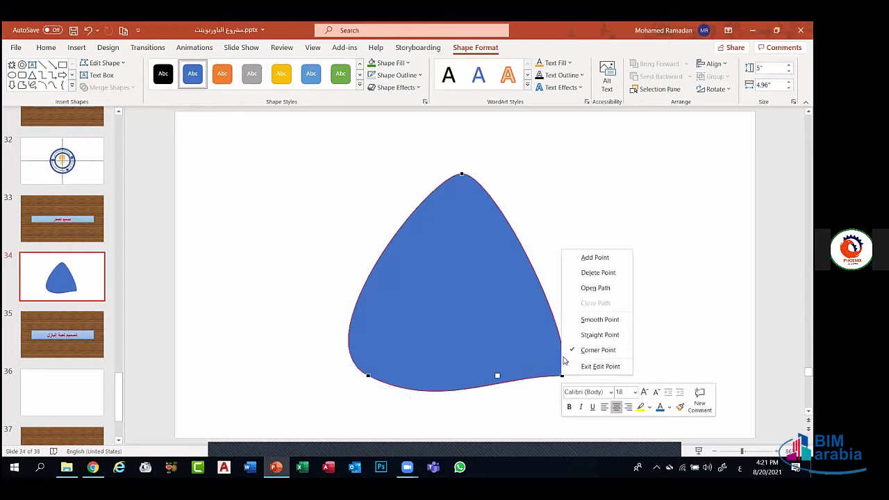
pyautogui.click(592, 322)
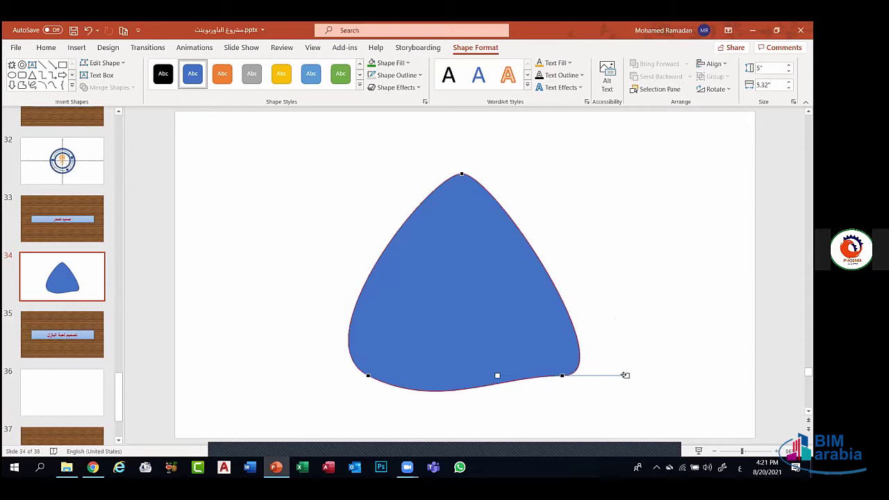
pyautogui.moveTo(627, 376); pyautogui.dragTo(627, 360)
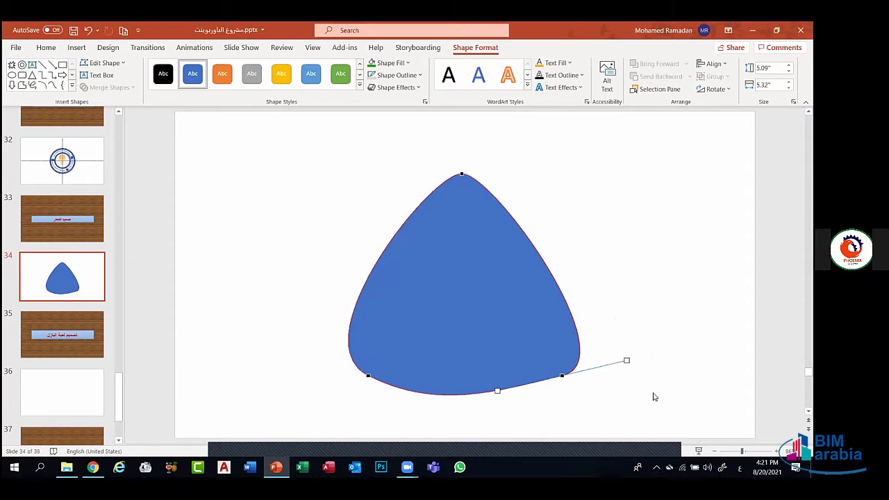
pyautogui.click(622, 314)
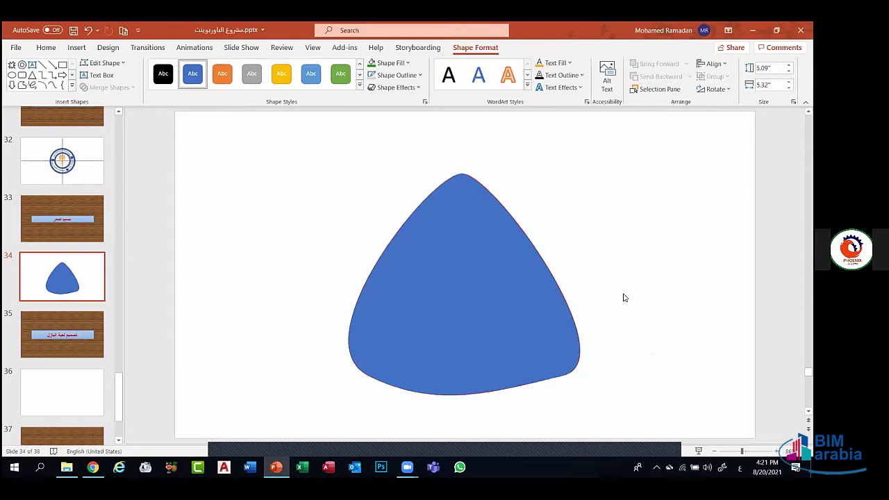
pyautogui.click(466, 283)
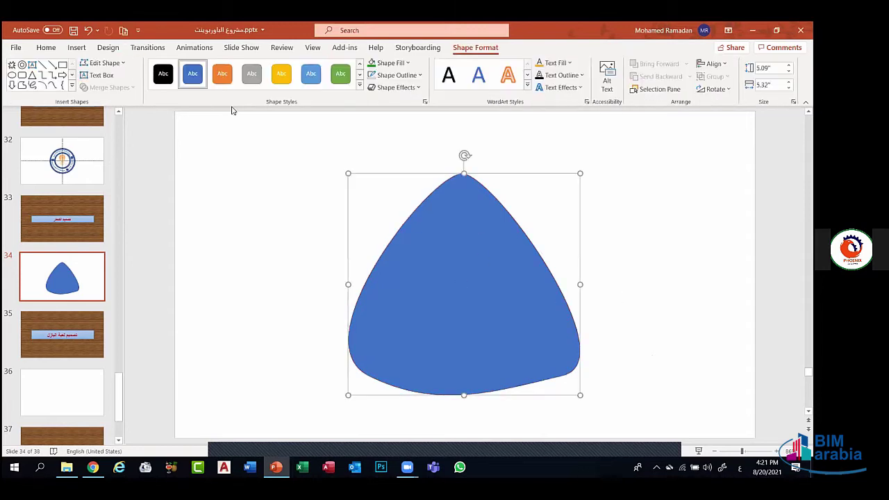
# Rotate the rounded triangle Right 90° so its point faces right
pyautogui.click(718, 90)
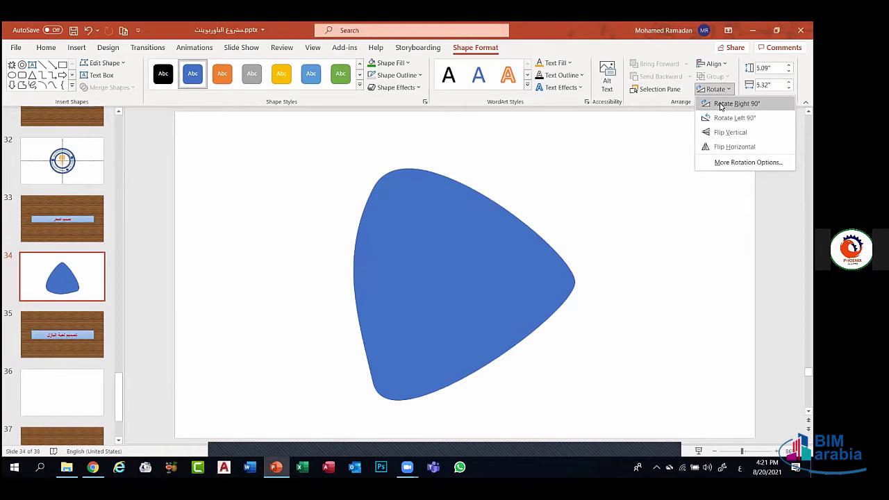
pyautogui.click(720, 106)
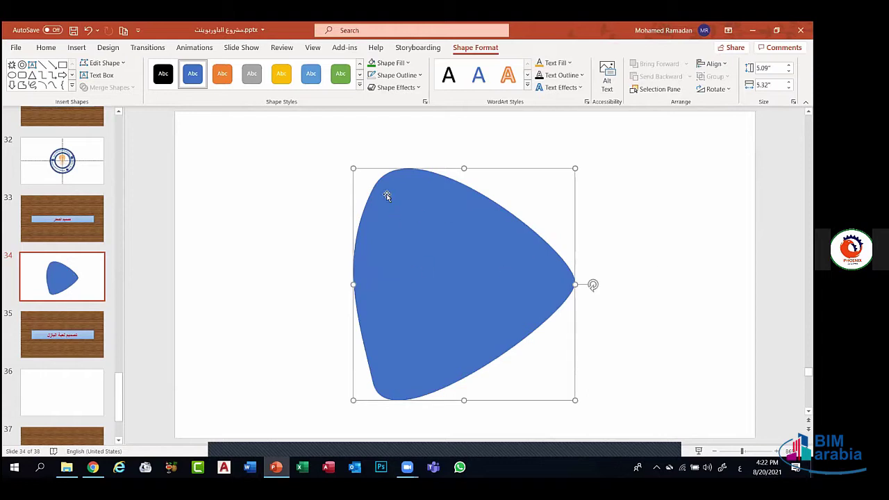
pyautogui.click(122, 64)
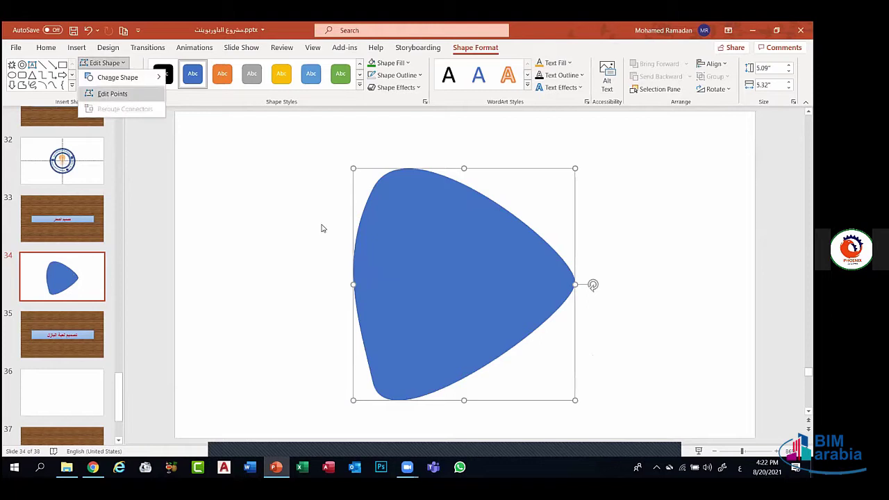
# Adjust the top-left corner's tangent handle to reshape the shape's left edge
pyautogui.click(448, 260)
pyautogui.rightClick(450, 260)
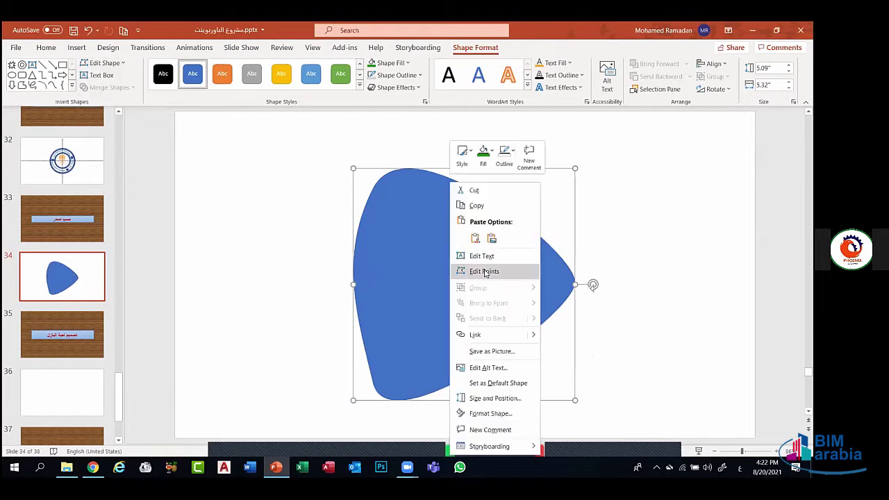
pyautogui.click(484, 271)
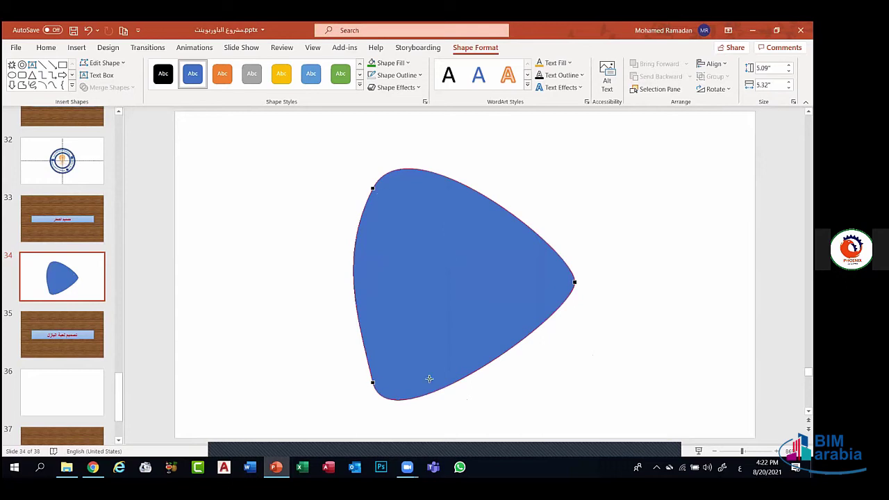
pyautogui.click(373, 189)
pyautogui.moveTo(337, 258); pyautogui.dragTo(325, 252)
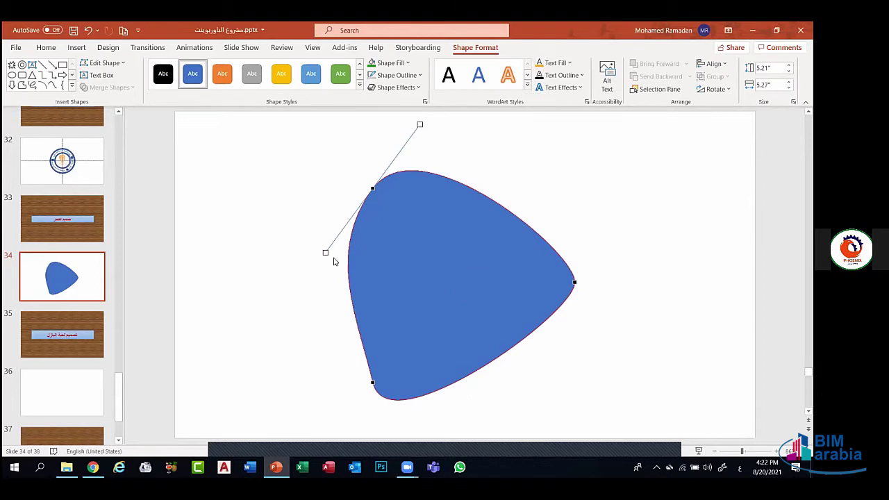
pyautogui.moveTo(324, 253); pyautogui.dragTo(337, 258)
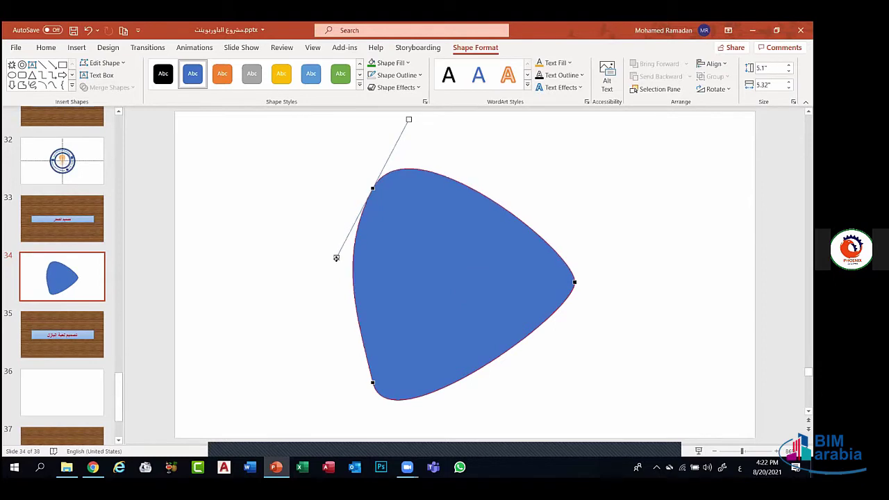
pyautogui.click(602, 257)
# Resize the shape from its top-right corner to about 5.07" by 5.37" and reposition it
pyautogui.click(504, 240)
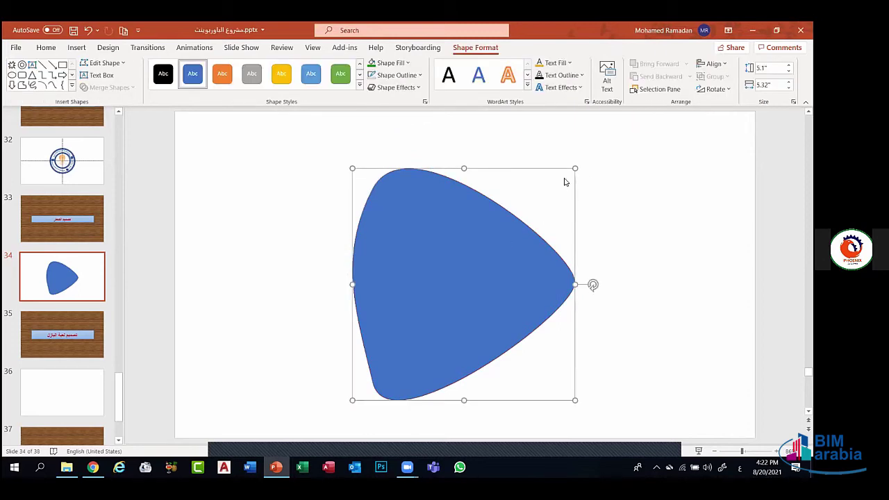
pyautogui.moveTo(576, 168); pyautogui.dragTo(570, 169)
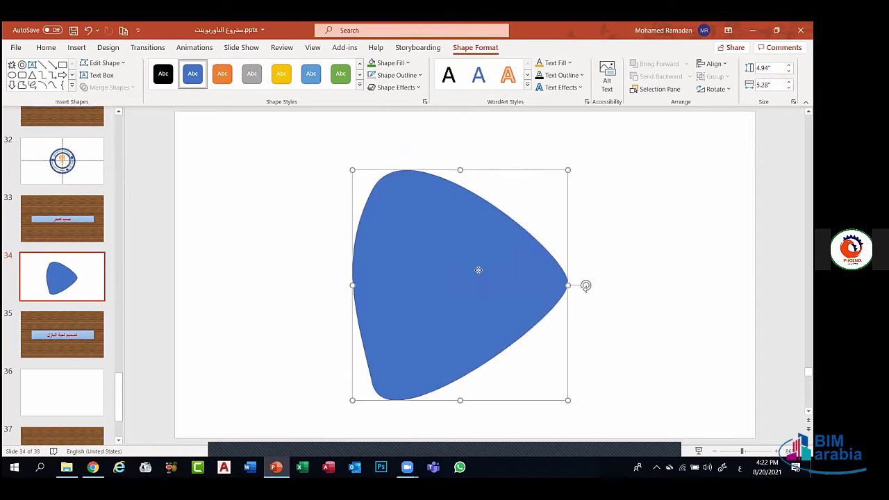
pyautogui.moveTo(477, 268); pyautogui.dragTo(445, 254)
pyautogui.moveTo(529, 146); pyautogui.dragTo(534, 142)
pyautogui.moveTo(466, 238); pyautogui.dragTo(444, 245)
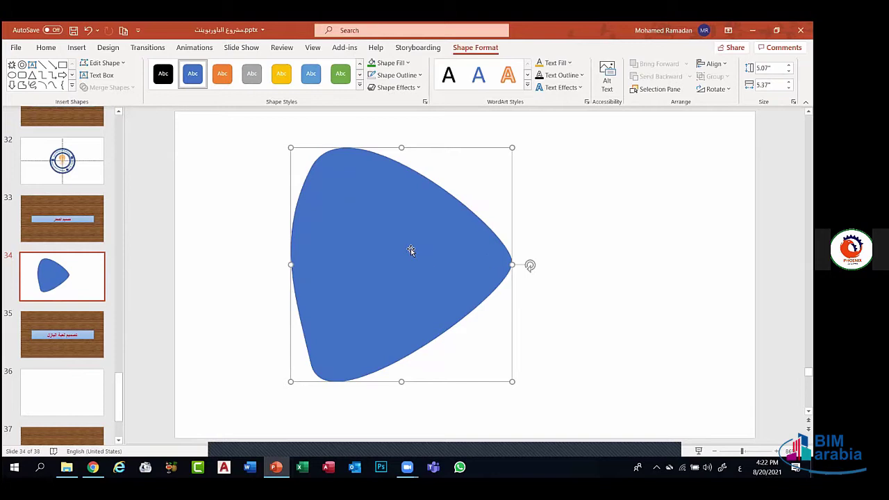
# Duplicate the blue shape as a black 3.84" × 4.06" copy centred inside, then duplicate that copy
pyautogui.hotkey('ctrl', 'd')
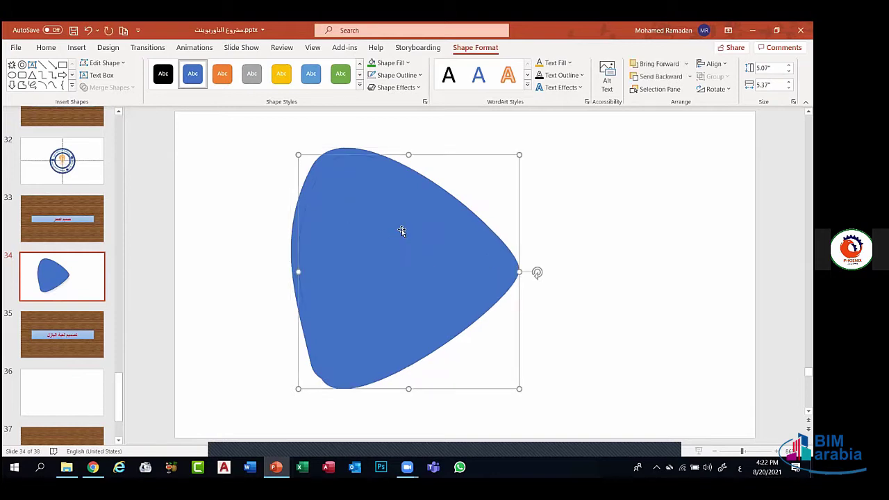
pyautogui.click(164, 74)
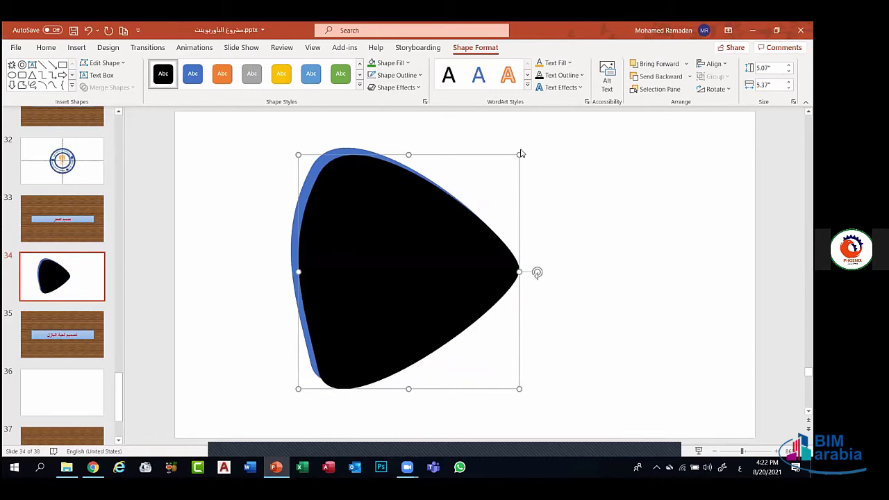
pyautogui.moveTo(520, 154); pyautogui.dragTo(388, 219)
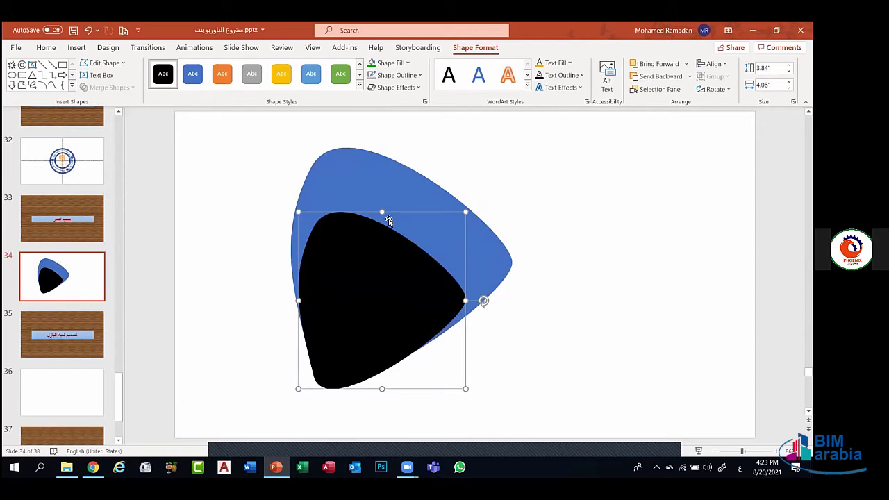
pyautogui.moveTo(376, 271); pyautogui.dragTo(384, 237)
pyautogui.click(630, 224)
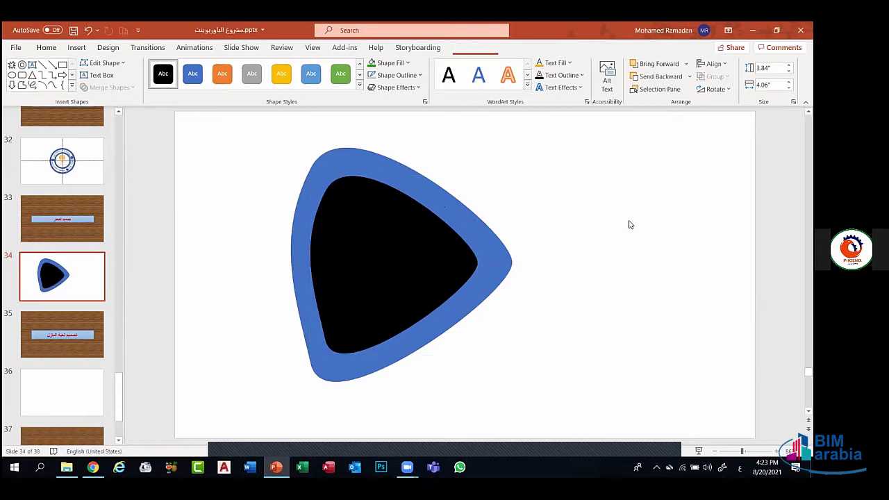
pyautogui.click(425, 262)
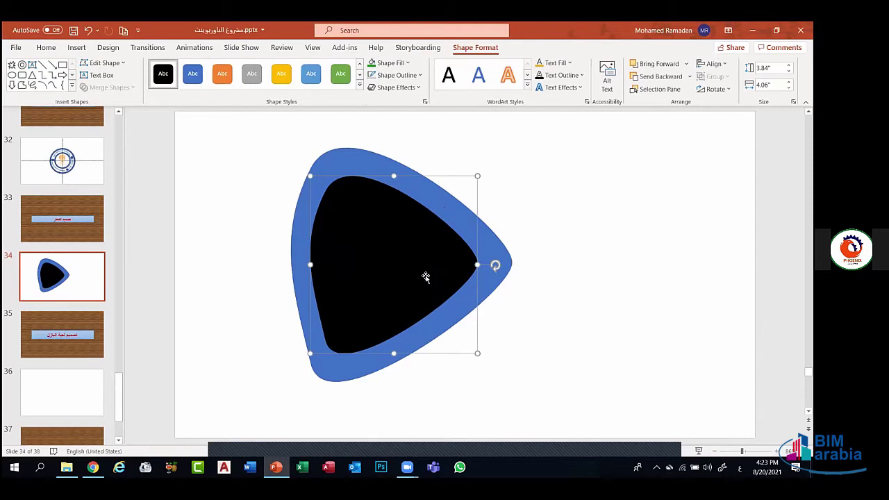
pyautogui.hotkey('ctrl', 'd')
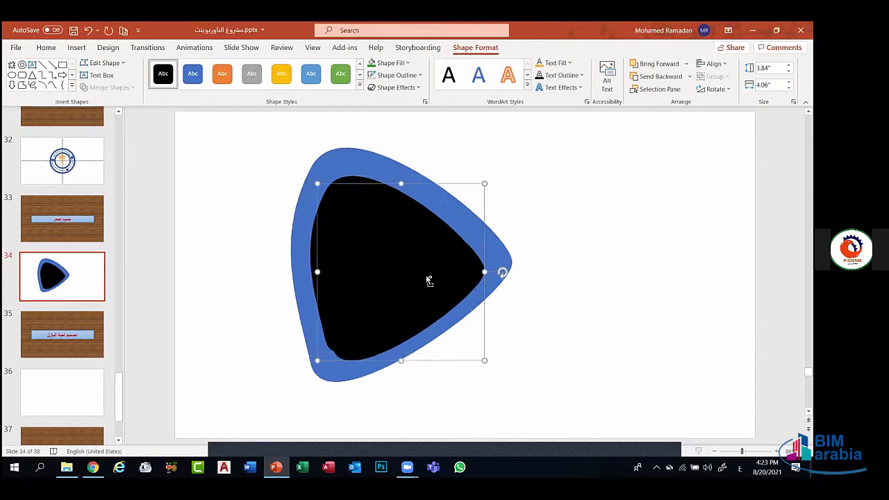
# Move the black duplicate to the right and add an overlapping blue copy of it
pyautogui.moveTo(427, 280); pyautogui.dragTo(648, 226)
pyautogui.hotkey('ctrl', 'd')
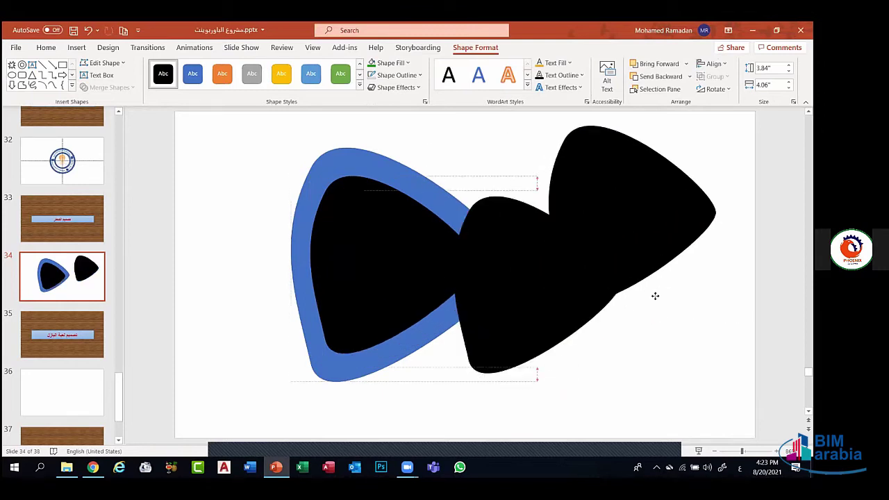
pyautogui.click(193, 74)
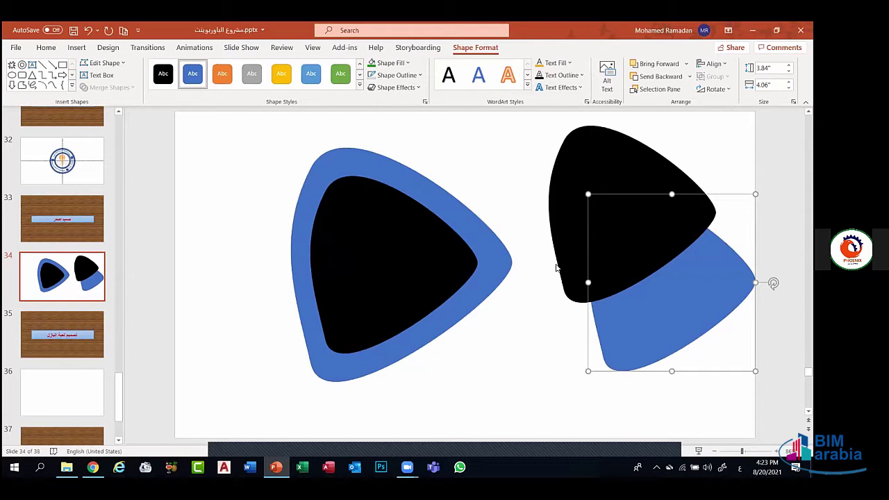
pyautogui.click(542, 346)
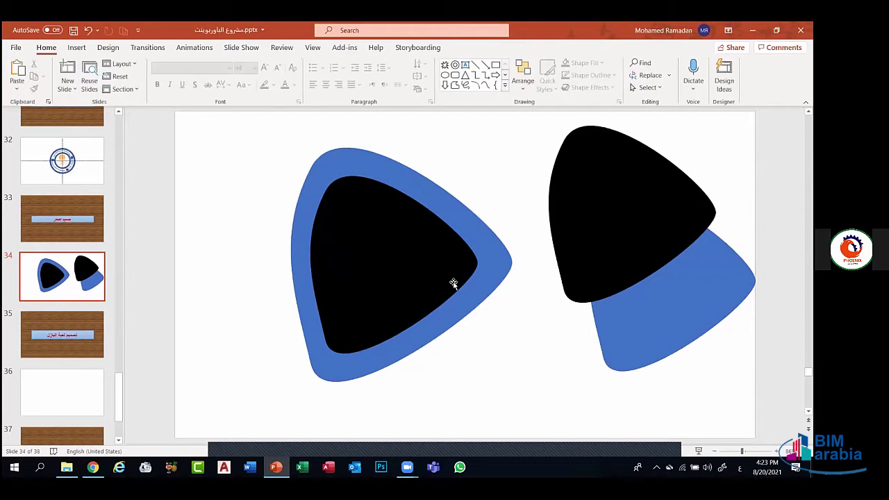
pyautogui.rightClick(441, 284)
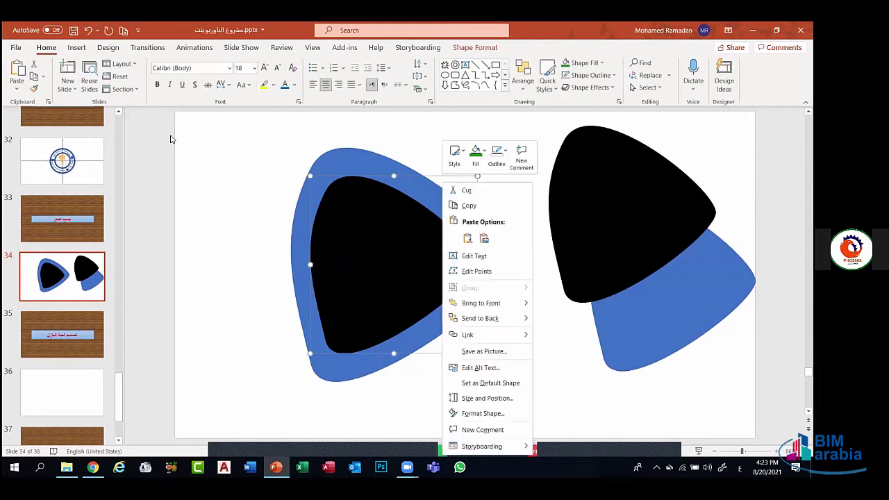
pyautogui.click(325, 215)
# Nudge the black inner triangle into place, select it with the blue one, and Combine them
pyautogui.click(487, 50)
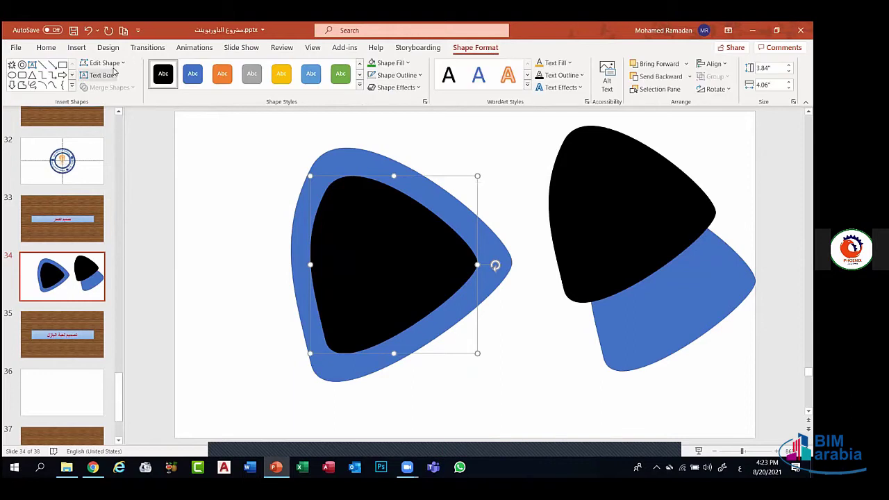
pyautogui.click(124, 64)
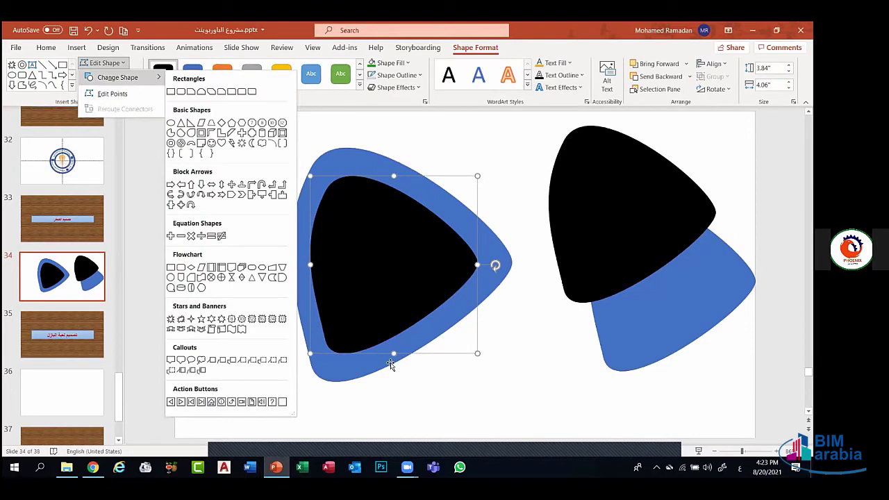
pyautogui.click(340, 374)
pyautogui.keyDown('shift'); pyautogui.click(340, 374); pyautogui.keyUp('shift')
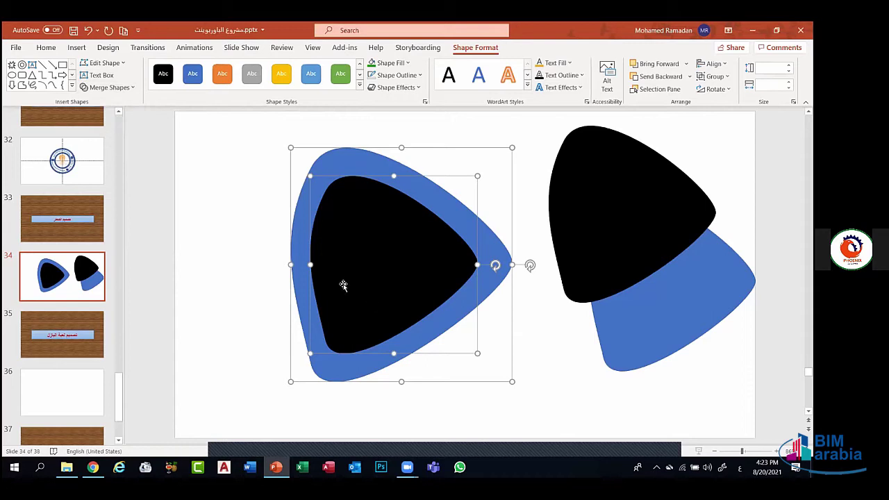
pyautogui.click(378, 412)
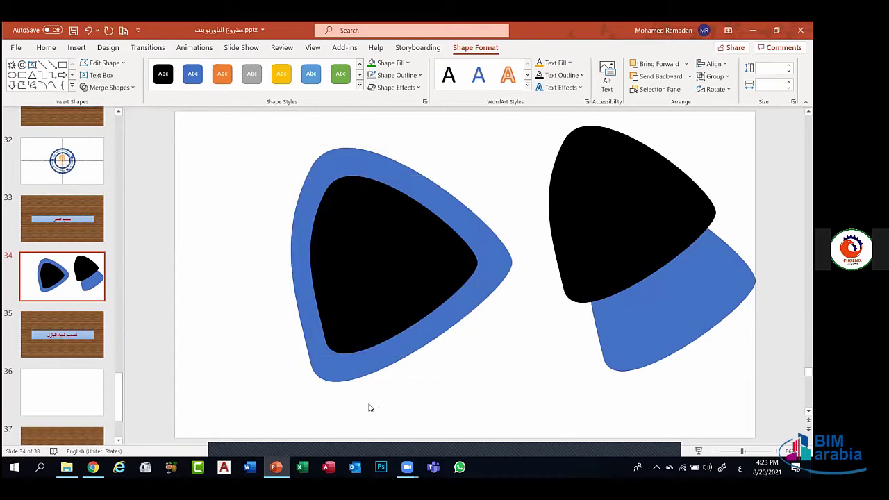
pyautogui.click(369, 306)
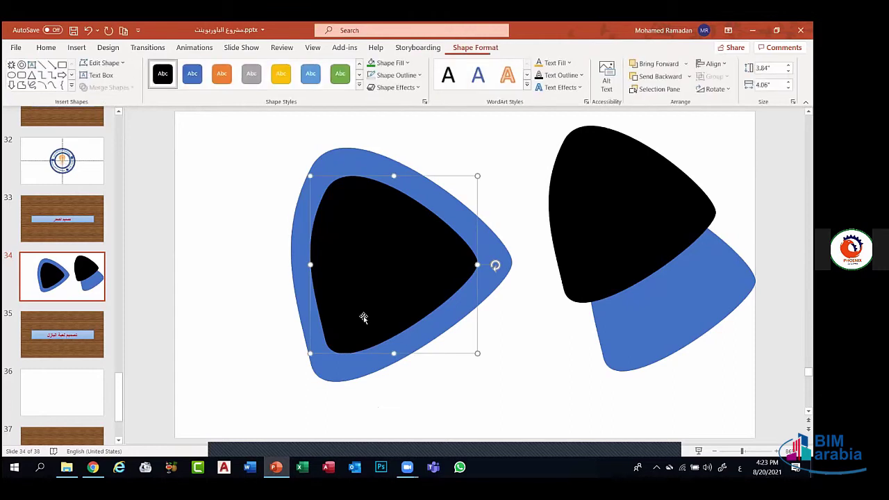
pyautogui.moveTo(373, 237); pyautogui.dragTo(369, 246)
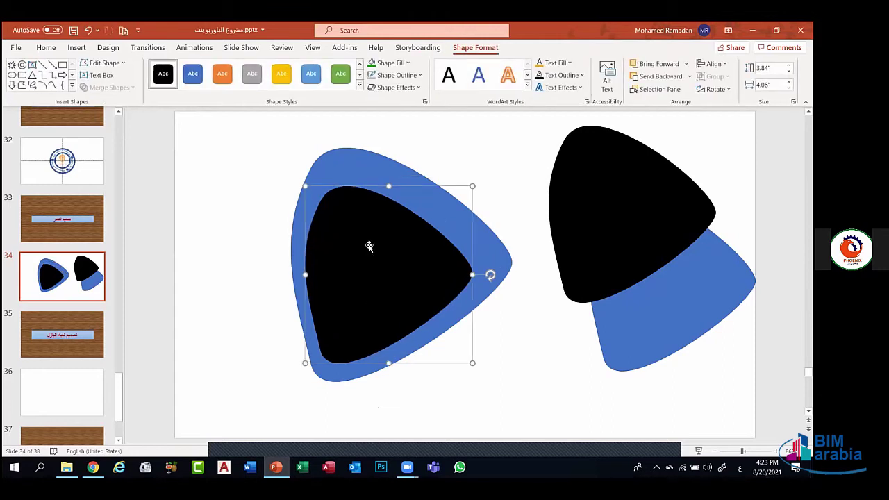
pyautogui.keyDown('shift'); pyautogui.click(344, 159); pyautogui.keyUp('shift')
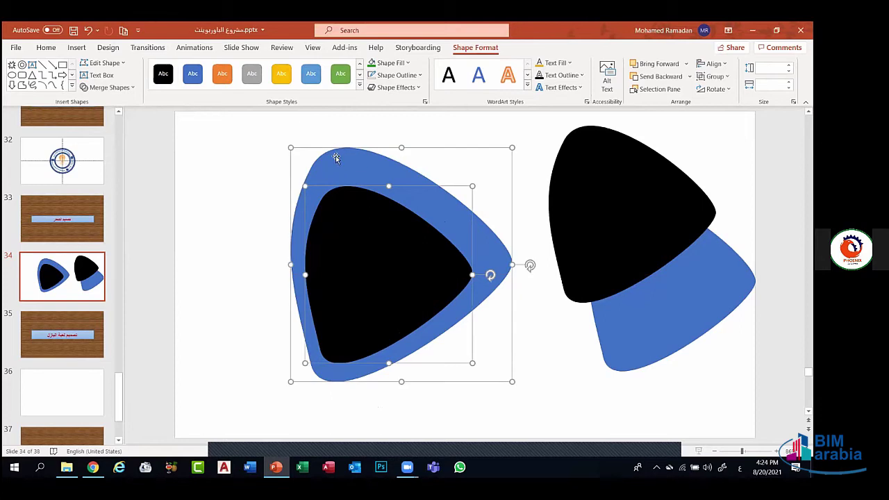
pyautogui.click(131, 88)
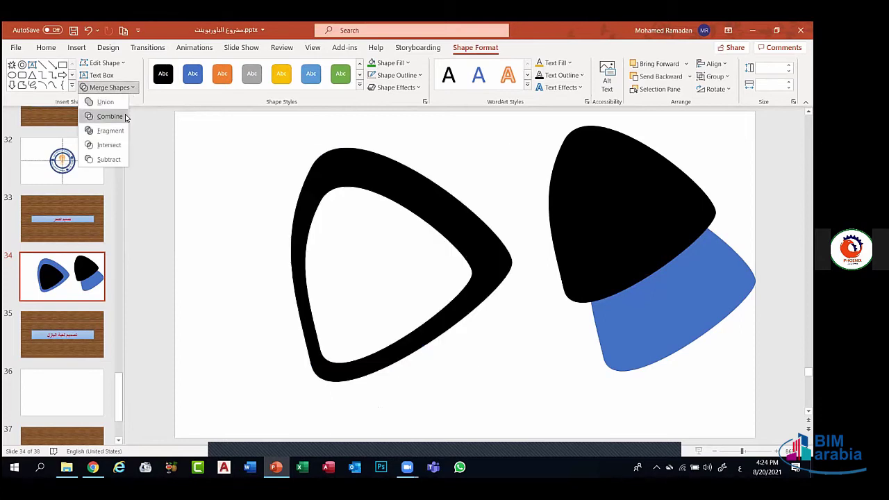
pyautogui.click(126, 117)
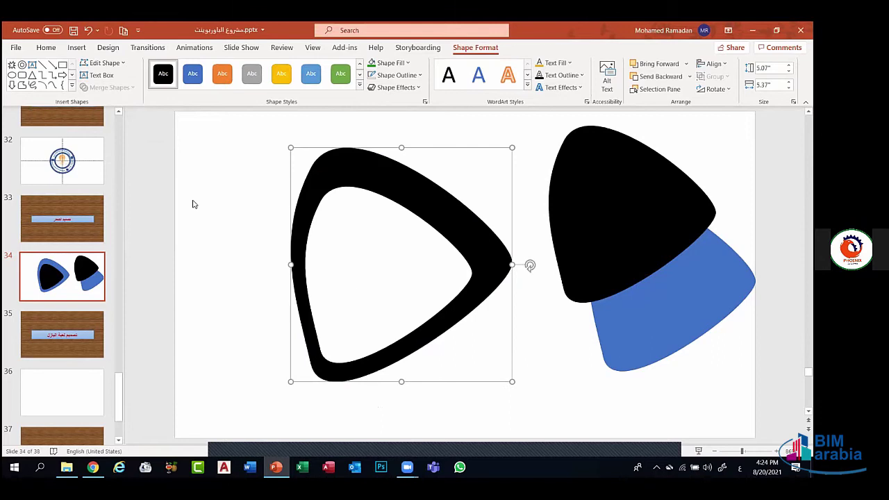
pyautogui.click(365, 293)
# Undo the merge, shrink and shift the black triangle, Combine again, and colour the ring blue
pyautogui.hotkey('ctrl', 'z')
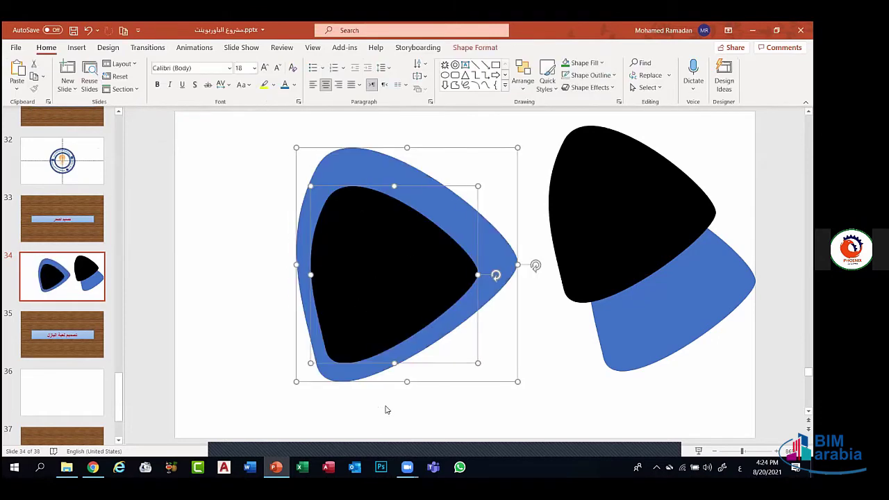
pyautogui.keyDown('shift'); pyautogui.click(478, 182); pyautogui.keyUp('shift')
pyautogui.moveTo(478, 182); pyautogui.dragTo(460, 204)
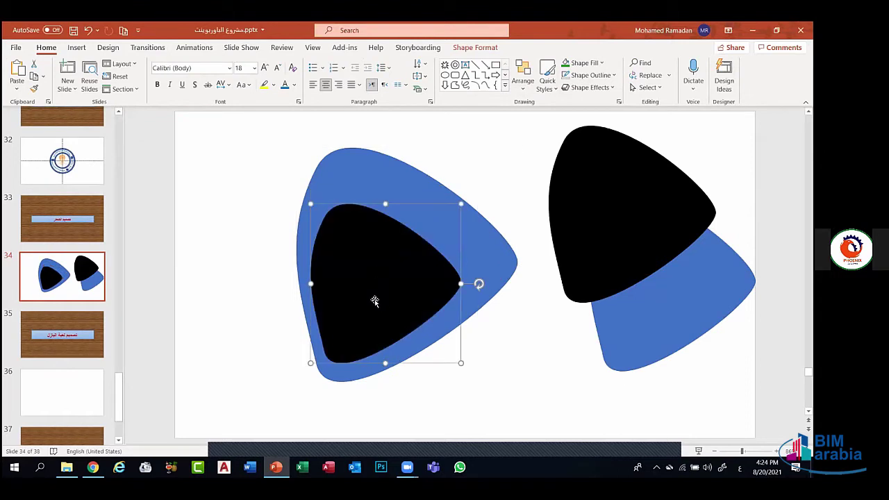
pyautogui.moveTo(374, 302)
pyautogui.mouseDown()
pyautogui.moveTo(383, 306)
pyautogui.moveTo(379, 299)
pyautogui.mouseUp()
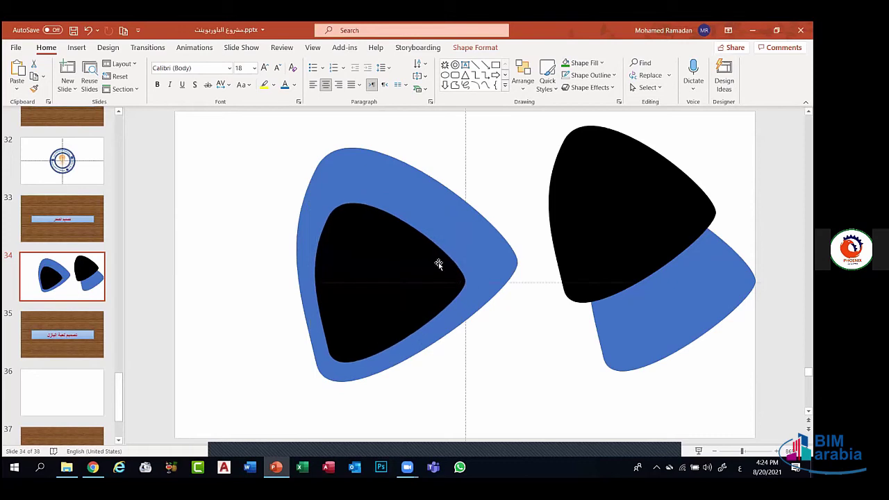
pyautogui.keyDown('shift'); pyautogui.click(371, 184); pyautogui.keyUp('shift')
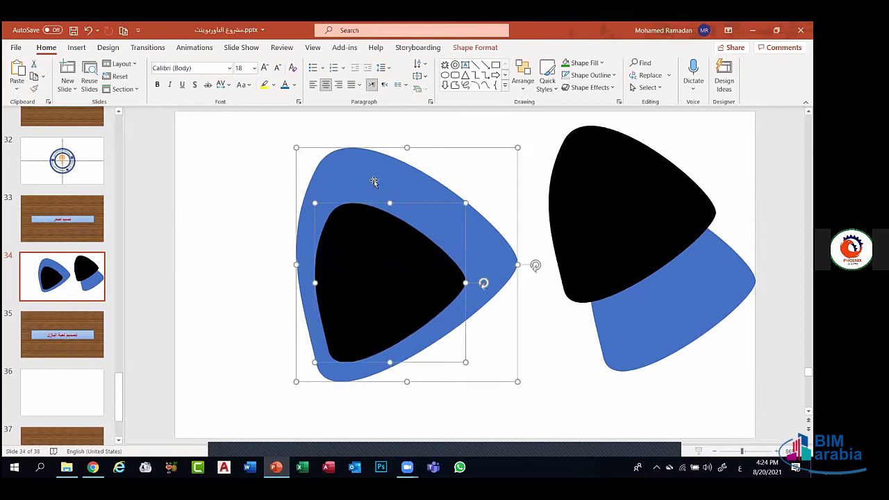
pyautogui.click(482, 47)
pyautogui.click(108, 87)
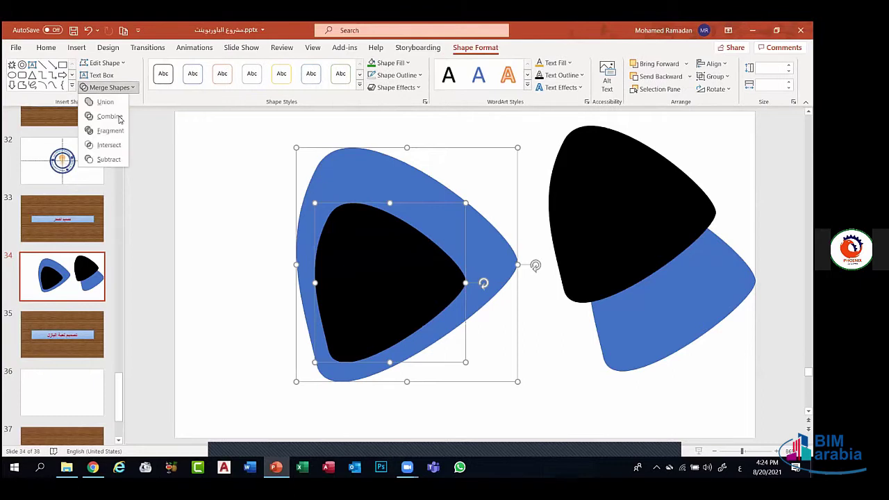
pyautogui.click(110, 116)
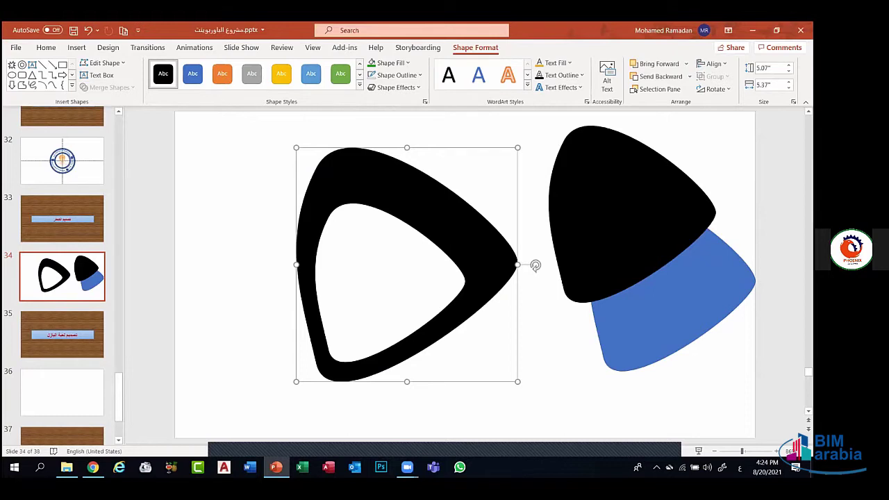
pyautogui.click(194, 75)
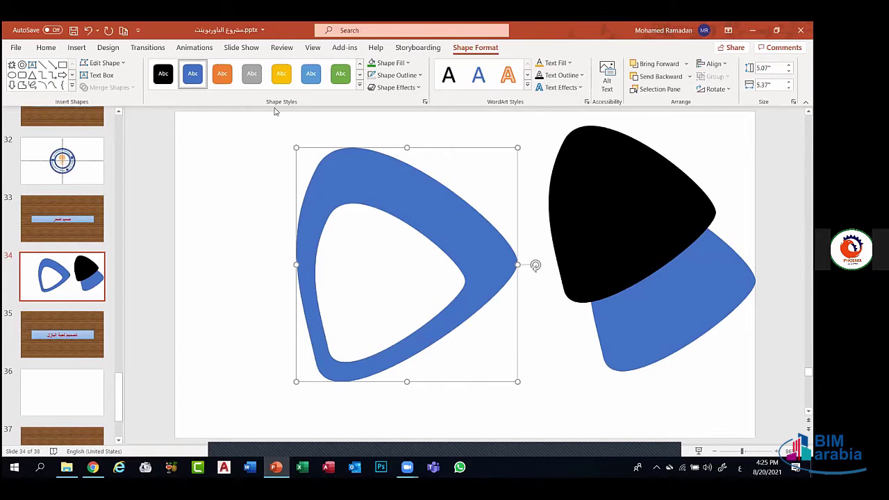
# Switch the ring to a gradient fill with a dark blue first stop at the start
pyautogui.click(426, 103)
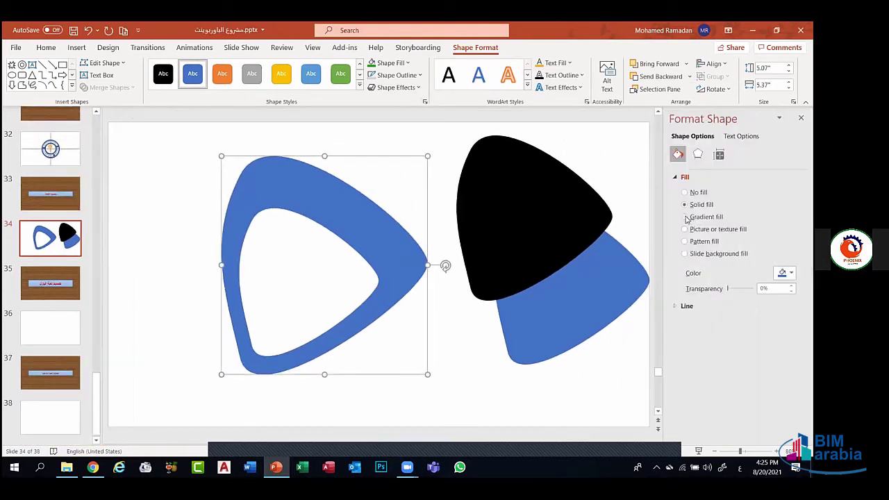
pyautogui.click(685, 217)
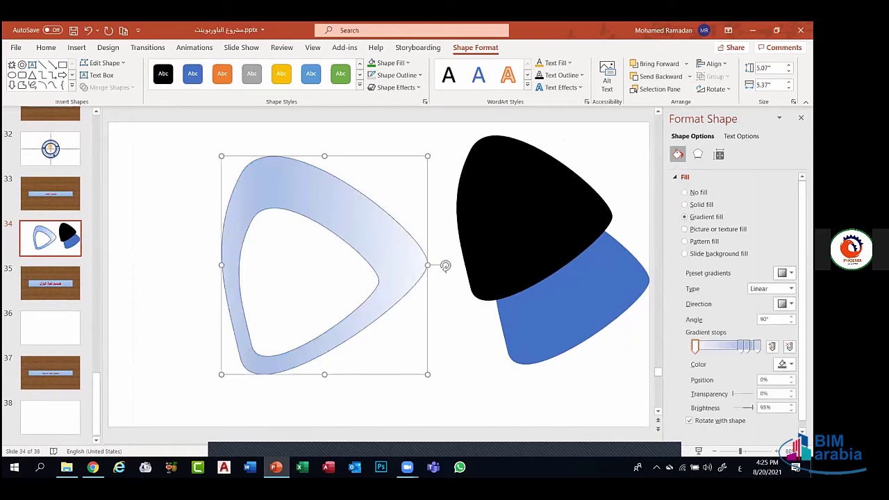
pyautogui.scroll(-1, 743, 306)
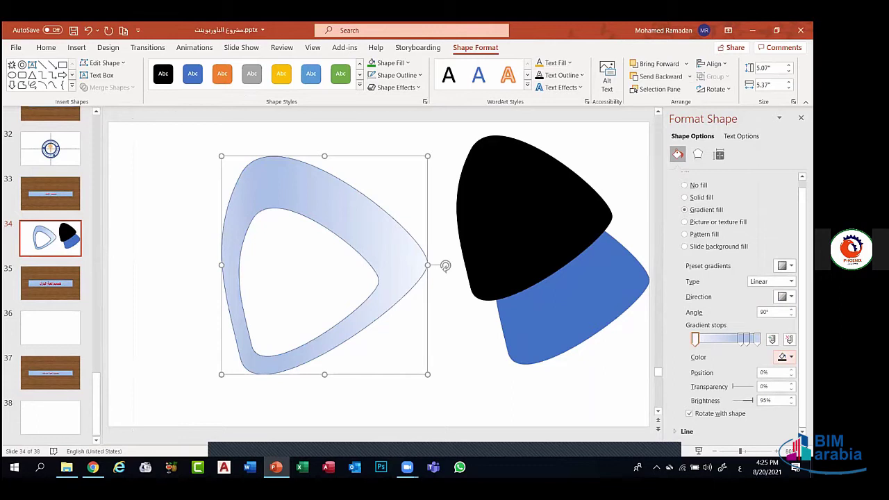
pyautogui.click(786, 357)
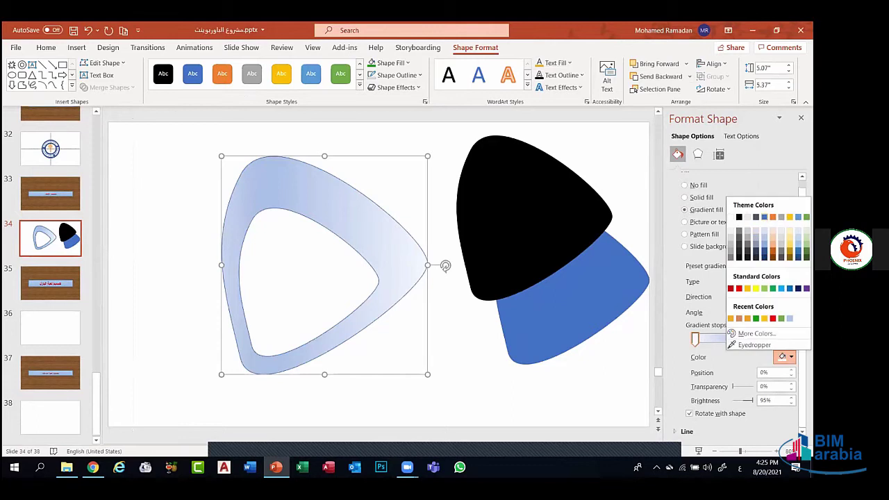
pyautogui.click(765, 217)
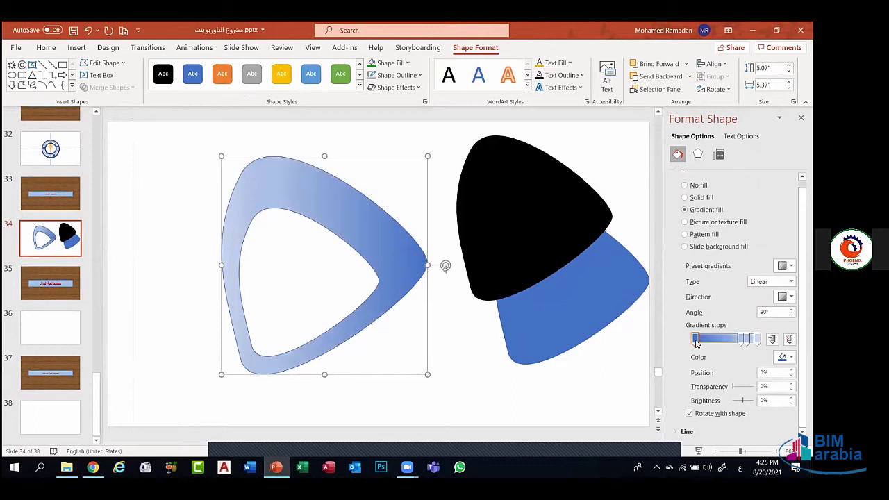
pyautogui.moveTo(696, 341); pyautogui.dragTo(725, 342)
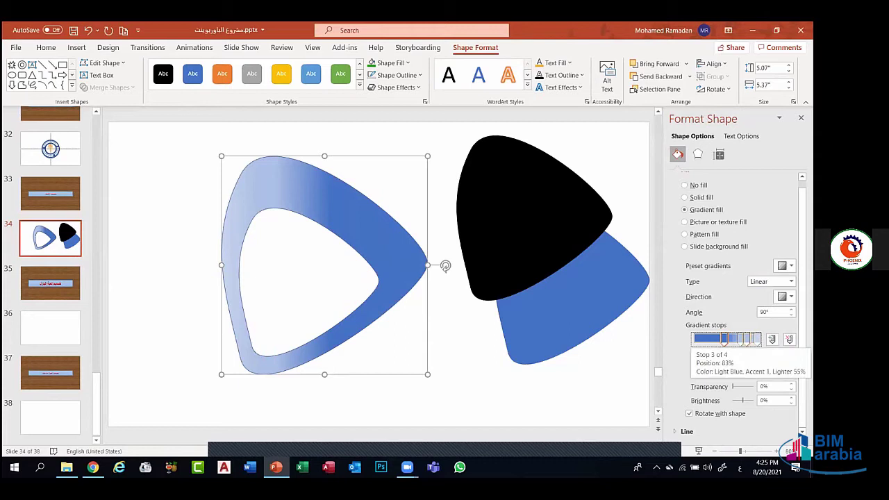
pyautogui.click(708, 339)
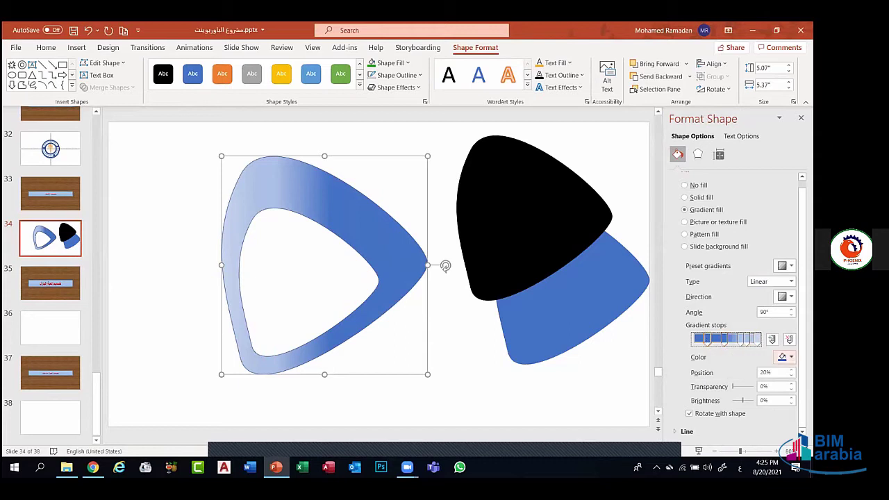
pyautogui.click(790, 357)
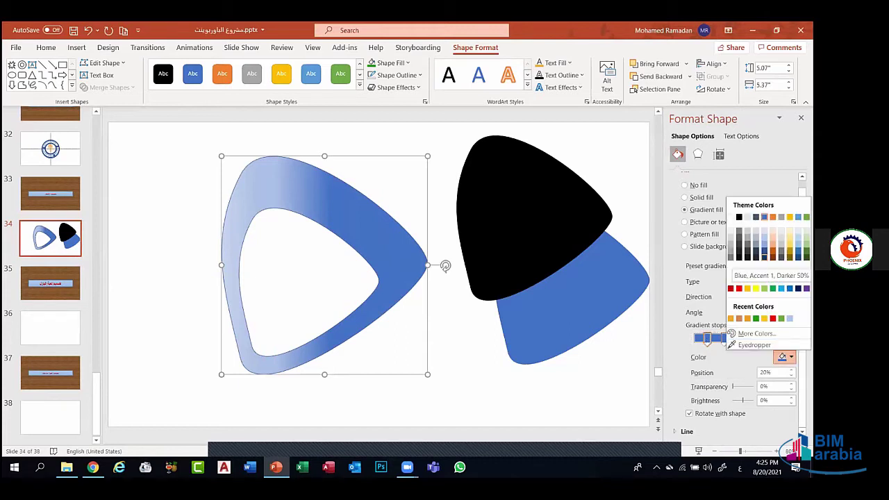
pyautogui.click(764, 257)
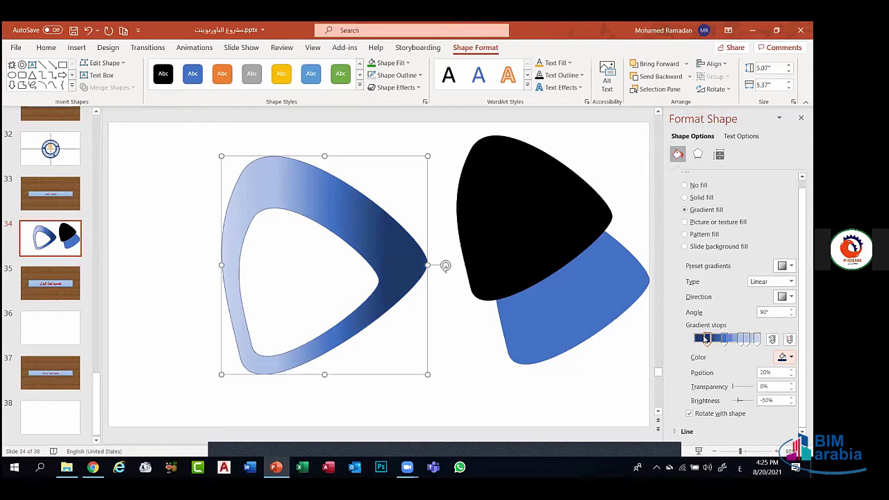
pyautogui.moveTo(708, 338)
pyautogui.mouseDown()
pyautogui.moveTo(693, 338)
pyautogui.moveTo(736, 338)
pyautogui.moveTo(726, 338)
pyautogui.mouseUp()
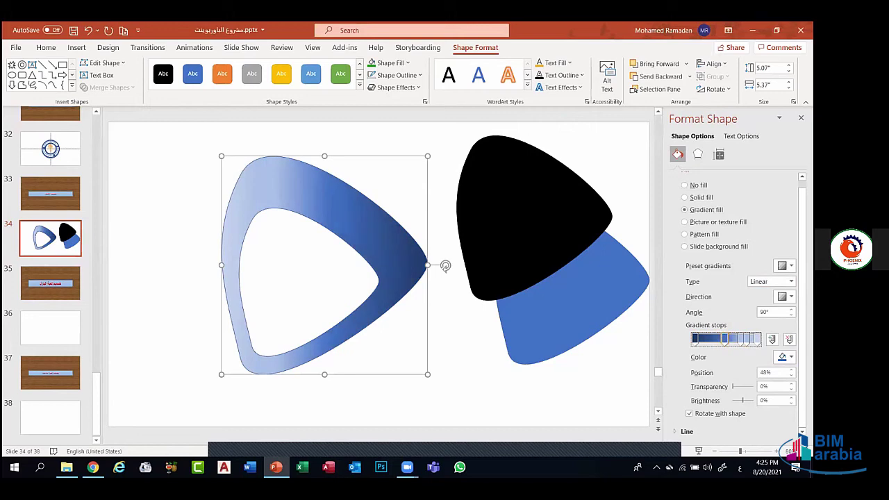
# Delete the extra light gradient stops and move the middle stop to about 53%
pyautogui.click(748, 338)
pyautogui.click(789, 340)
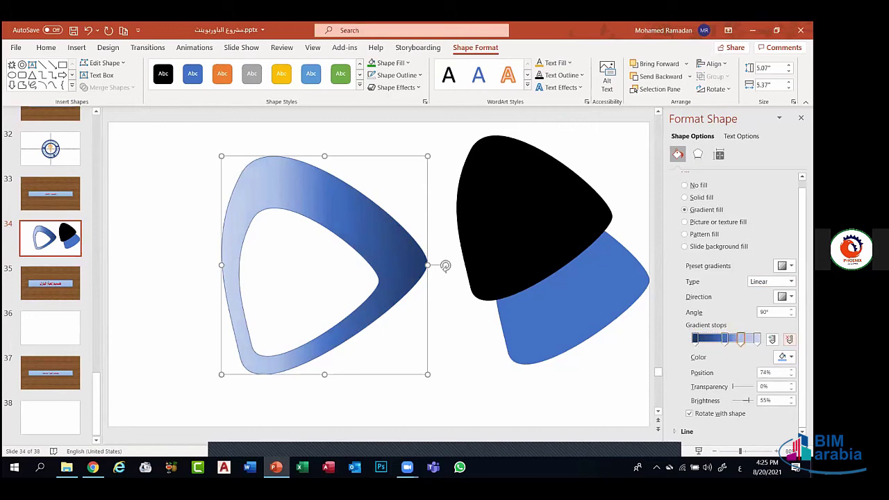
pyautogui.click(790, 339)
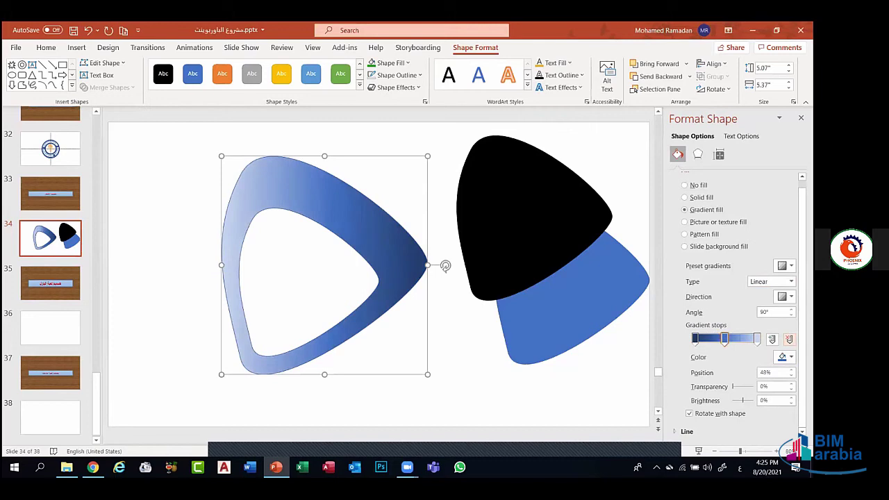
pyautogui.click(758, 338)
pyautogui.click(790, 339)
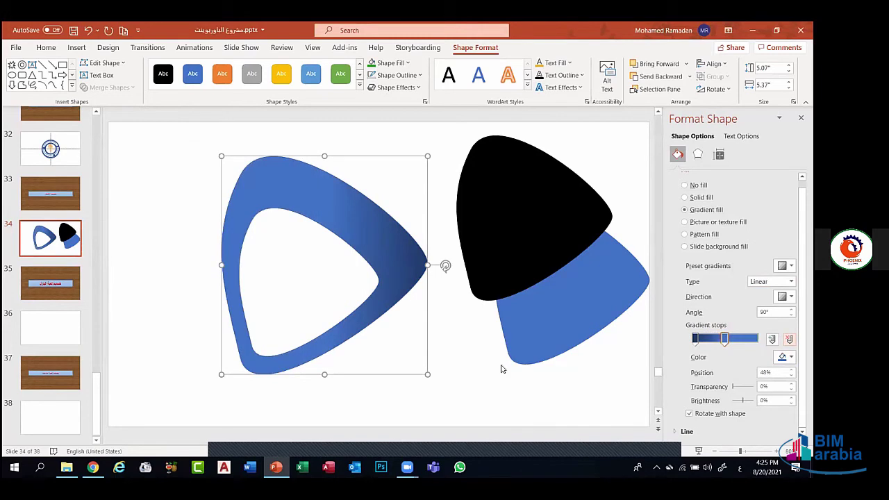
pyautogui.moveTo(725, 339)
pyautogui.mouseDown()
pyautogui.moveTo(715, 339)
pyautogui.moveTo(757, 338)
pyautogui.moveTo(730, 339)
pyautogui.mouseUp()
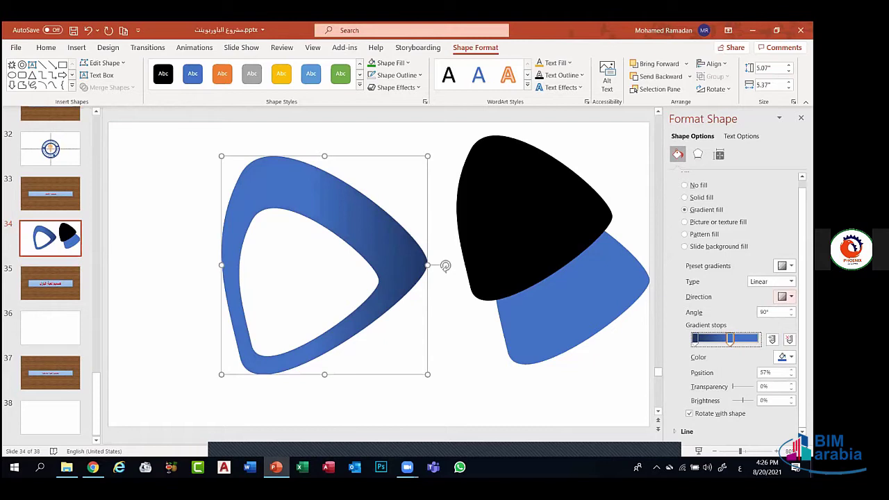
# Set the gradient direction to a 315° diagonal
pyautogui.click(791, 296)
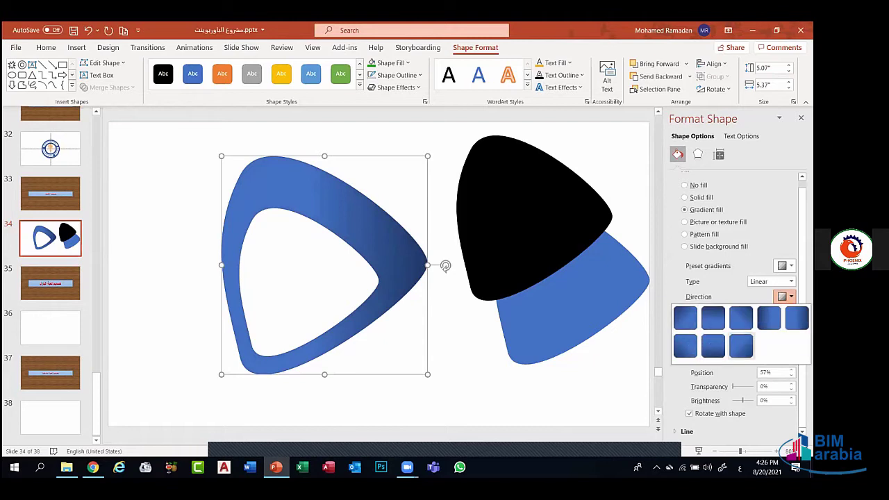
pyautogui.click(741, 345)
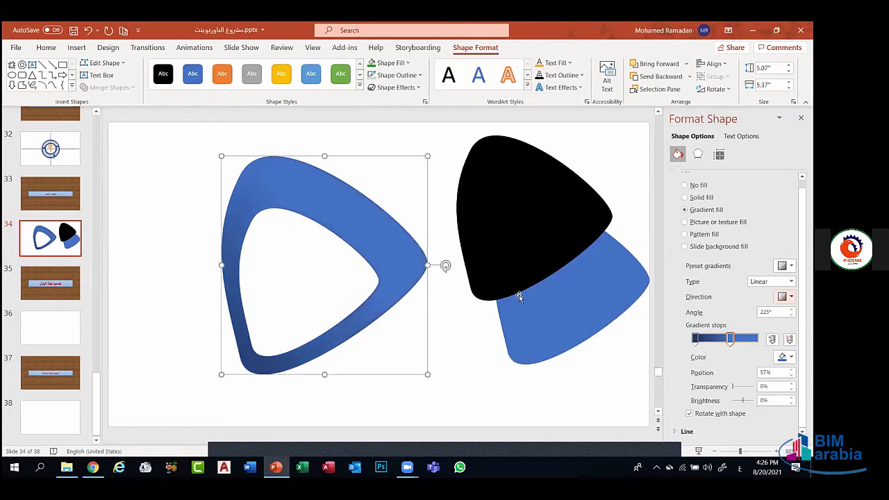
pyautogui.click(786, 297)
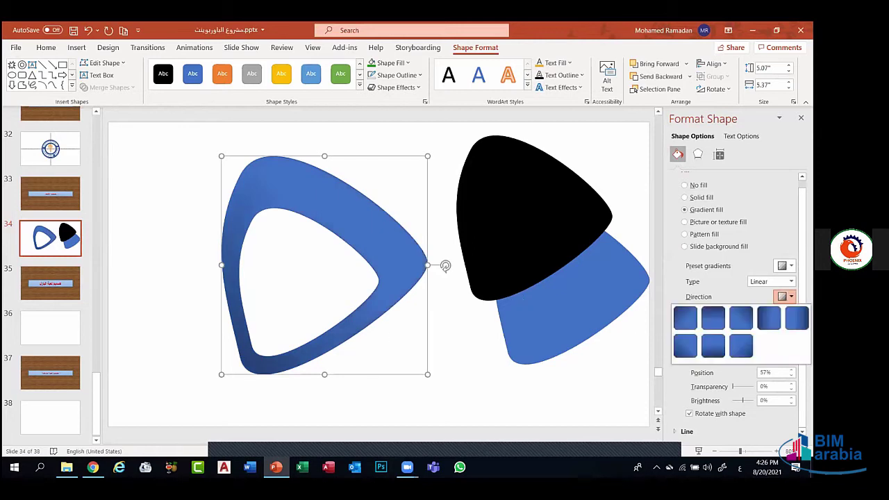
pyautogui.click(693, 349)
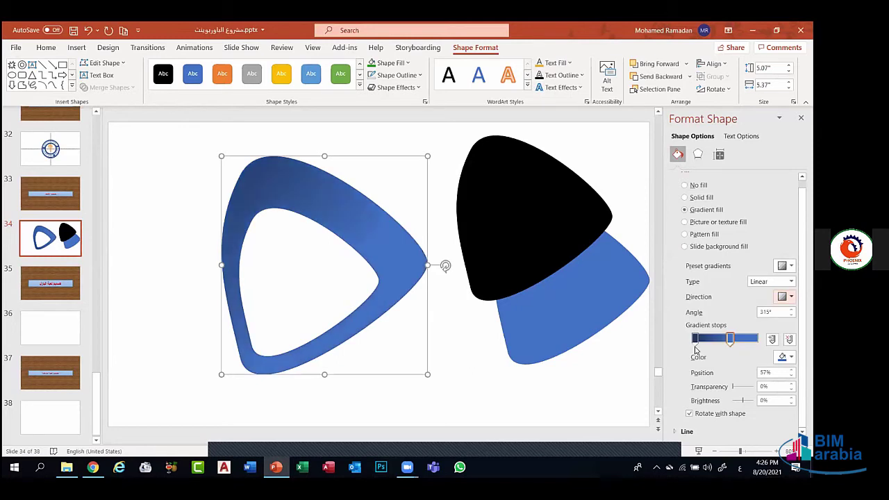
pyautogui.moveTo(779, 249)
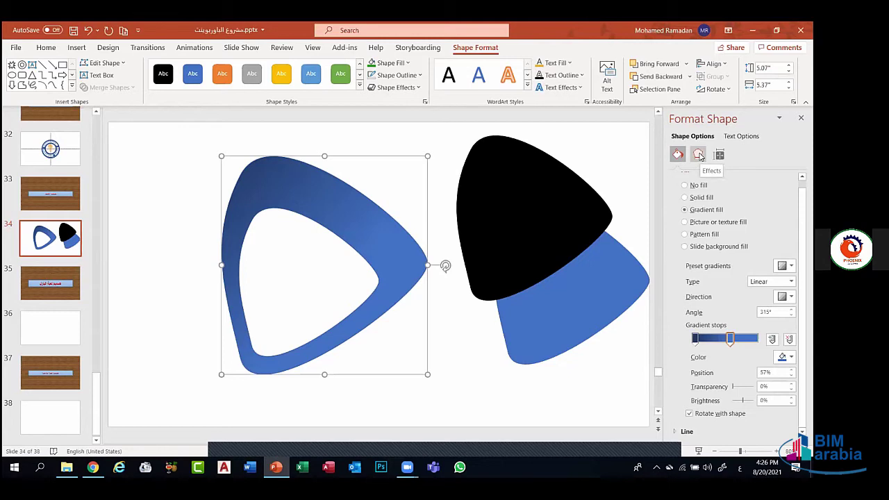
# Give the ring an outer offset shadow and raise its blur, trying 40 and 35 pt
pyautogui.click(698, 155)
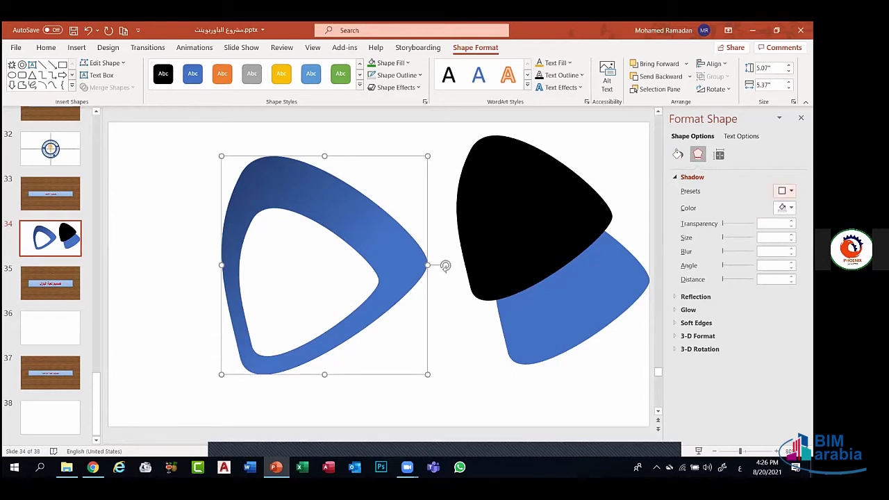
pyautogui.click(786, 191)
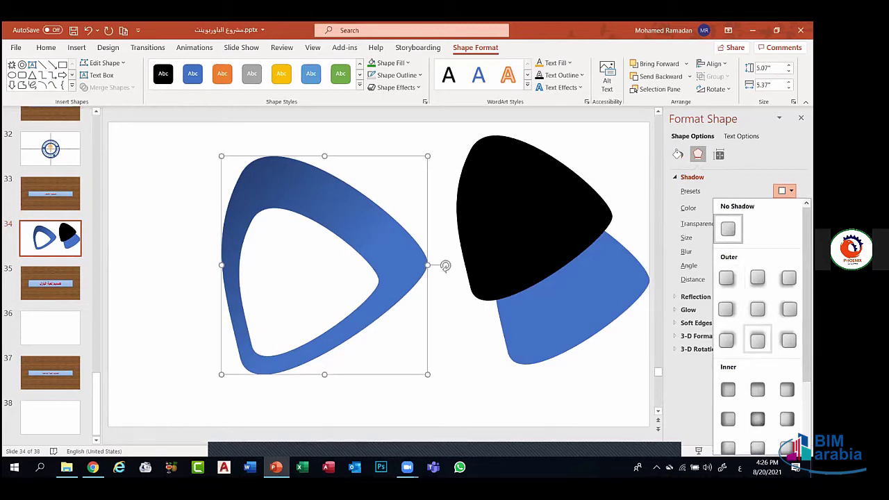
pyautogui.click(788, 340)
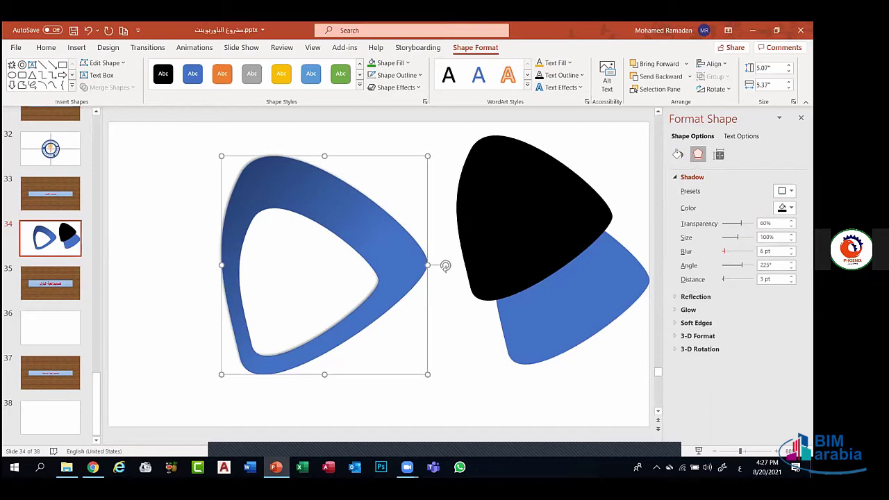
pyautogui.write('40')
pyautogui.press('Return')
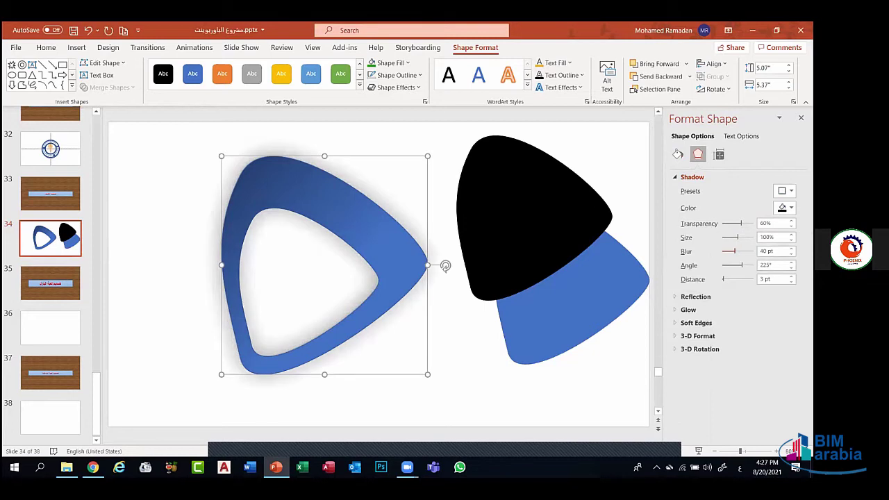
pyautogui.write('35')
pyautogui.press('Return')
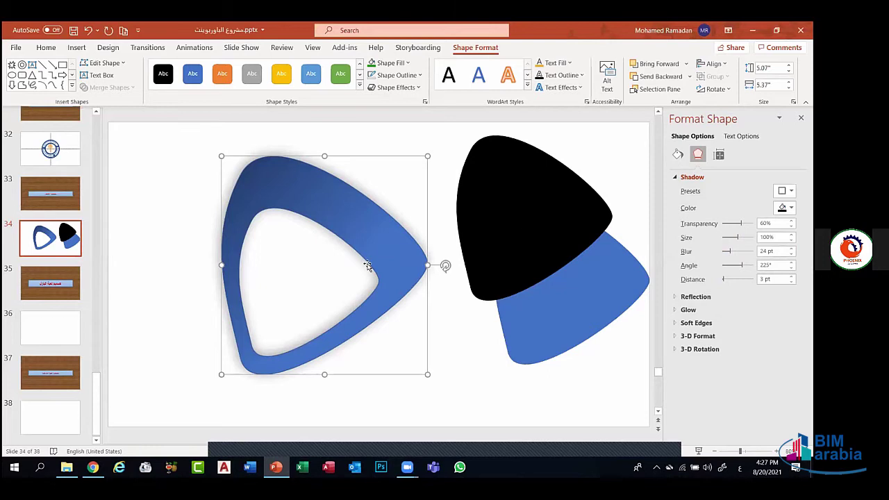
pyautogui.moveTo(775, 262)
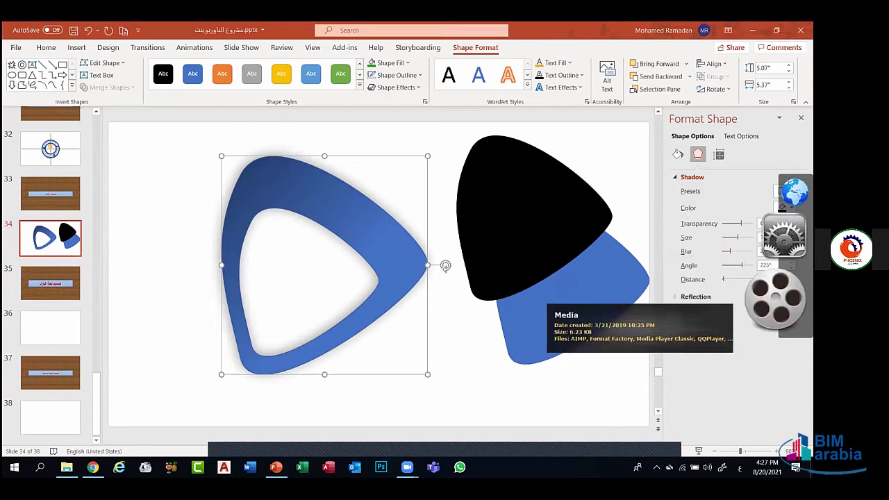
# Bring the blue rounded triangle on the right to the front, ahead of the black one
pyautogui.click(622, 292)
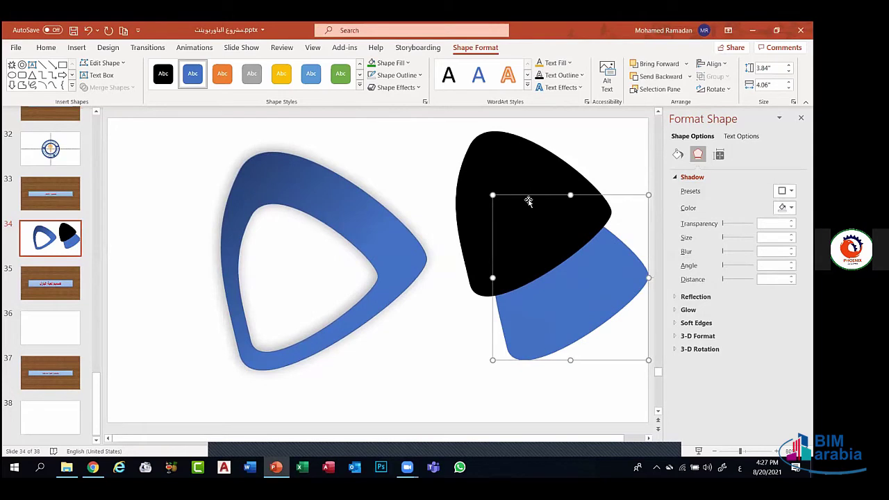
pyautogui.click(686, 63)
pyautogui.click(677, 91)
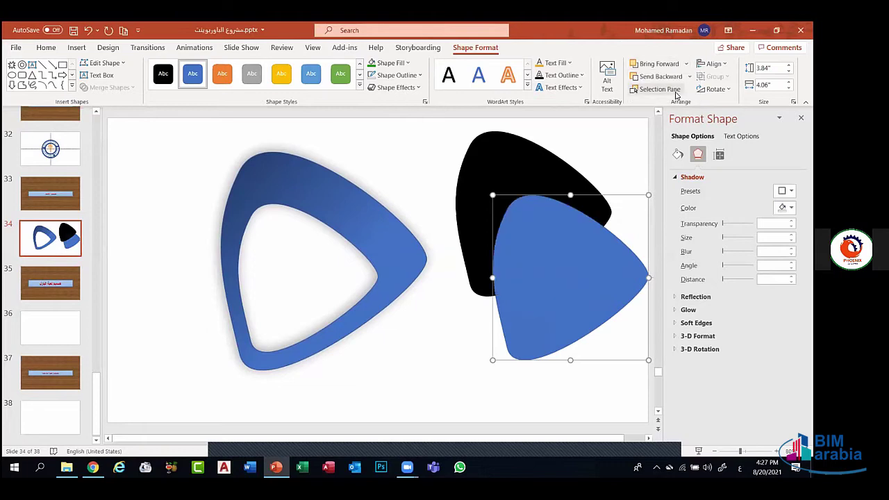
# Offset the blue triangle up-left over the black one, select both, and preview Merge Shapes
pyautogui.moveTo(609, 278); pyautogui.dragTo(601, 242)
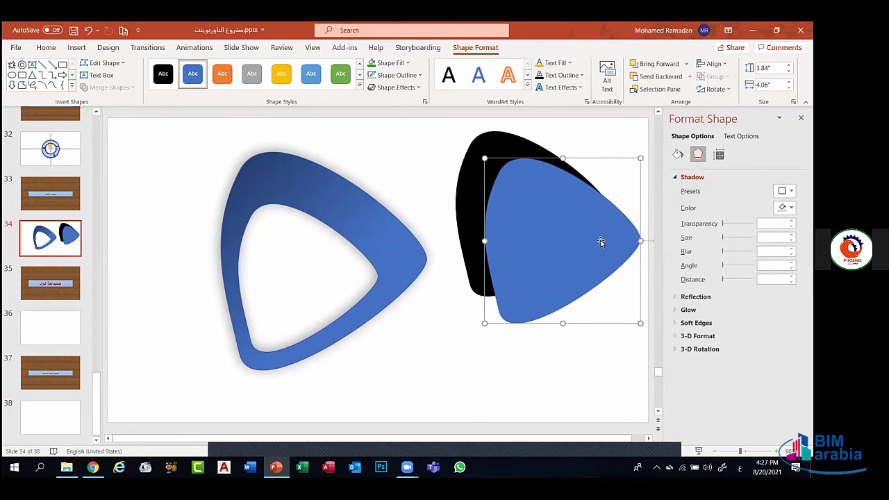
pyautogui.moveTo(565, 253); pyautogui.dragTo(554, 232)
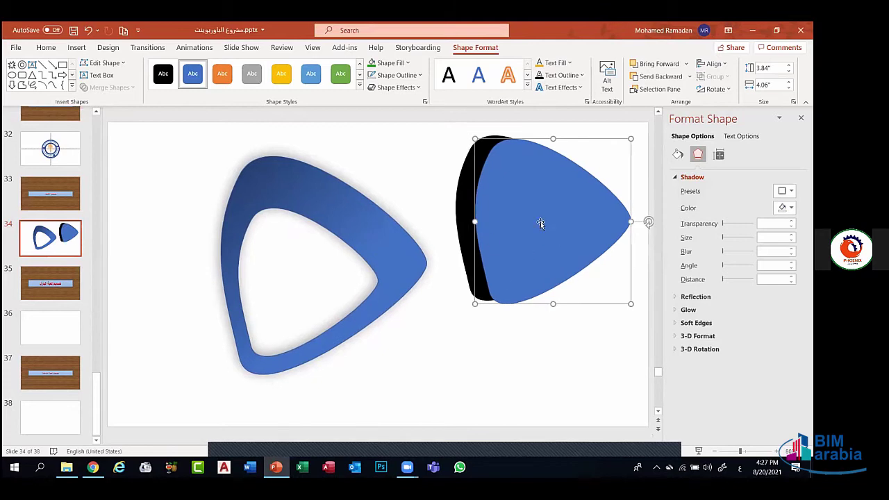
pyautogui.keyDown('shift'); pyautogui.click(467, 187); pyautogui.keyUp('shift')
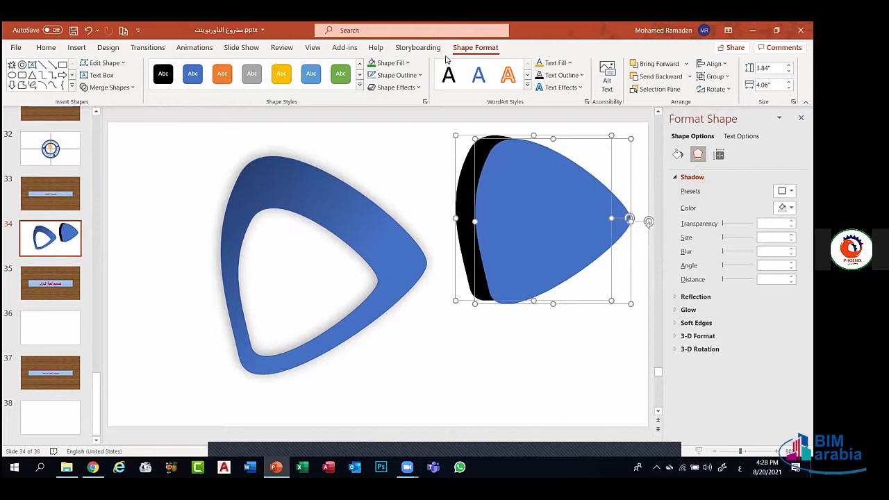
pyautogui.click(117, 89)
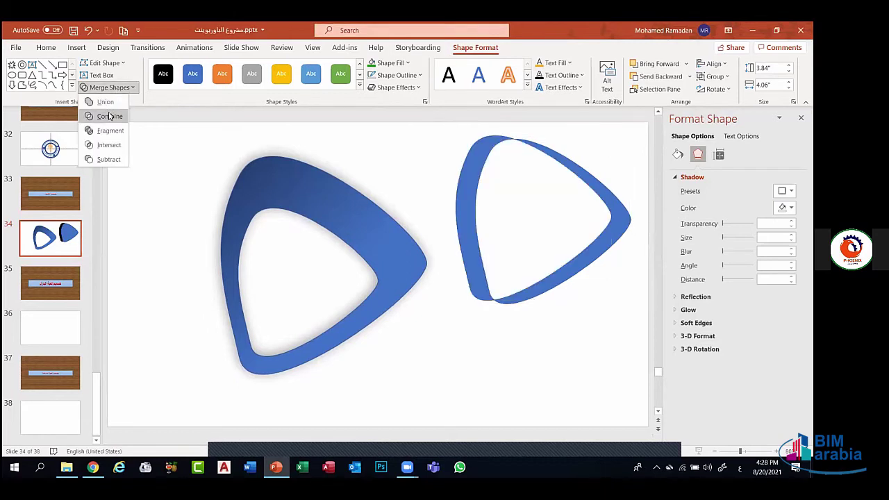
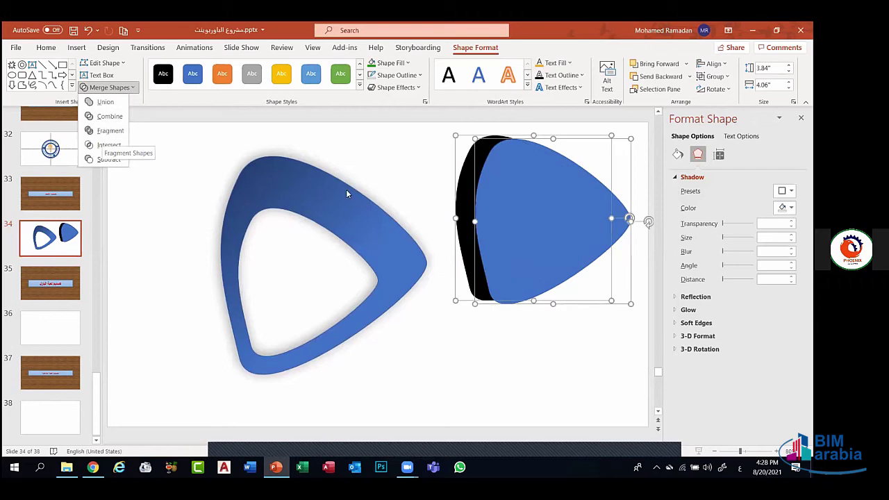
# Dismiss the merge options, close the Format Background pane, and select the blue and black shapes
pyautogui.click(391, 188)
pyautogui.click(438, 183)
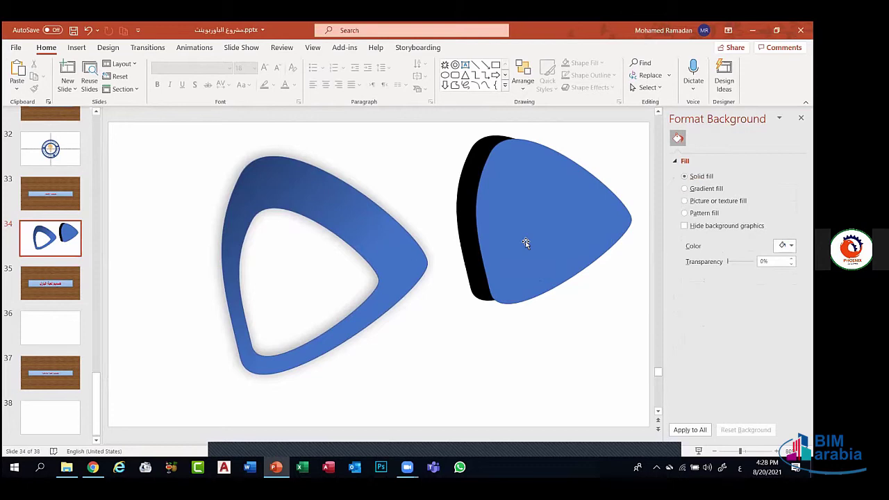
pyautogui.click(801, 118)
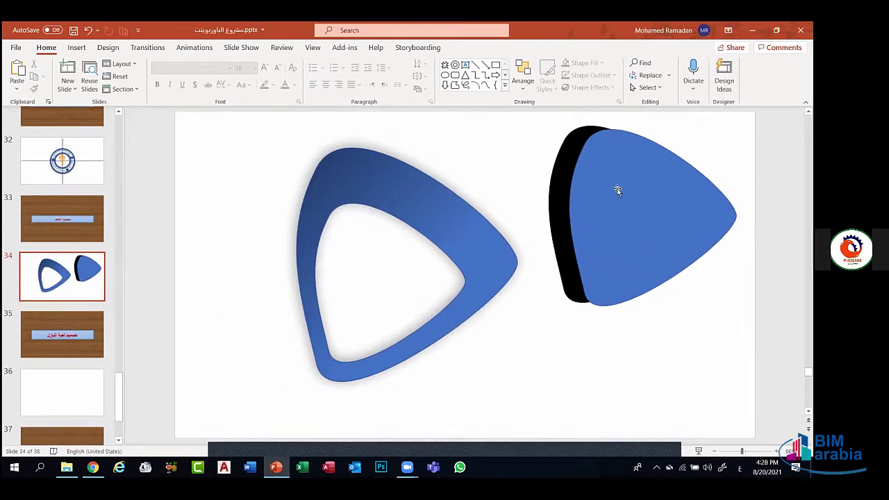
pyautogui.click(562, 185)
pyautogui.click(563, 186)
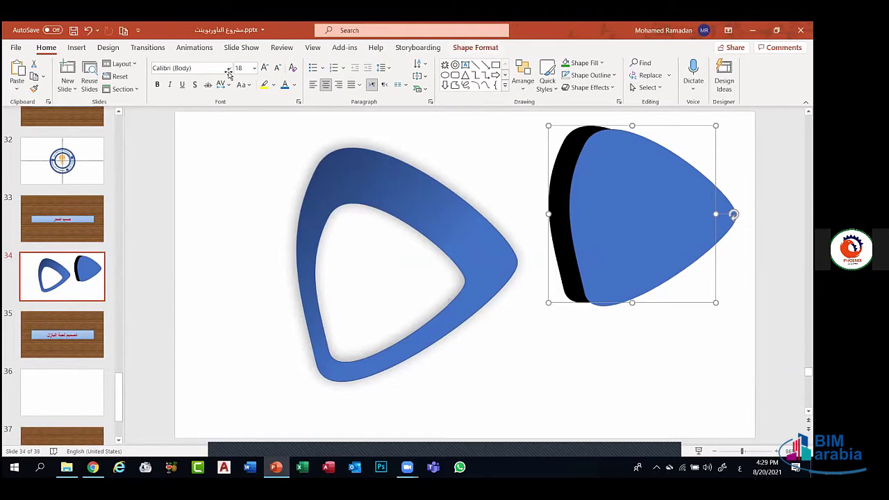
# Try Merge Shapes > Subtract to cut the black shape from the blue one
pyautogui.click(477, 47)
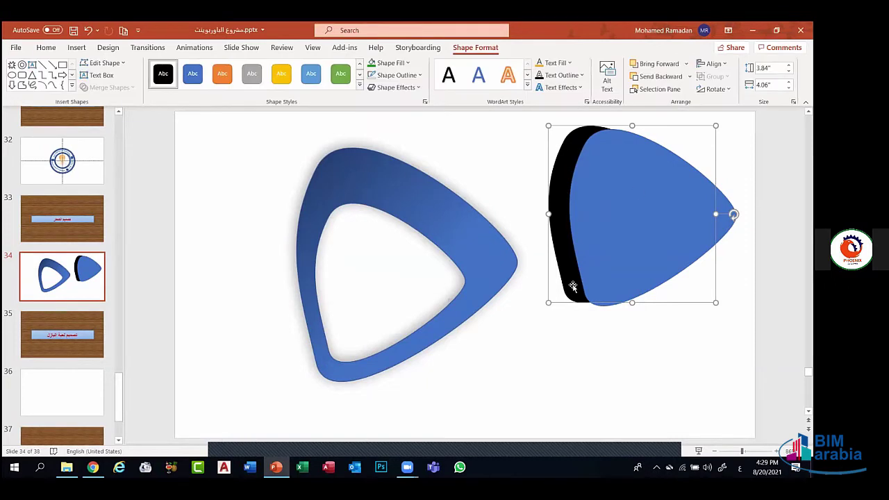
pyautogui.click(737, 214)
pyautogui.click(605, 238)
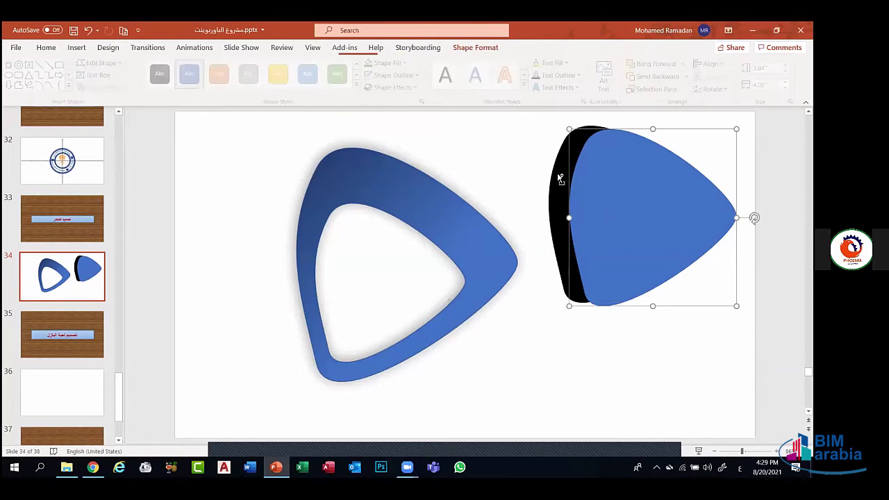
pyautogui.keyDown('shift'); pyautogui.click(562, 174); pyautogui.keyUp('shift')
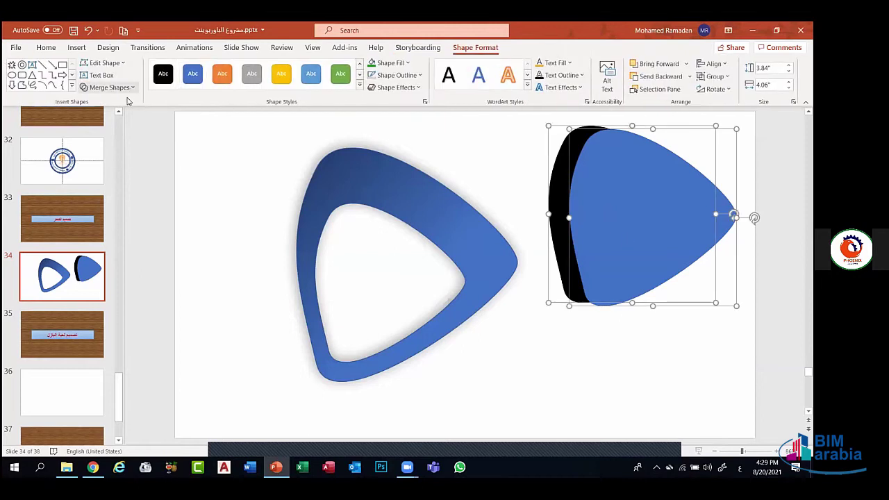
pyautogui.click(122, 88)
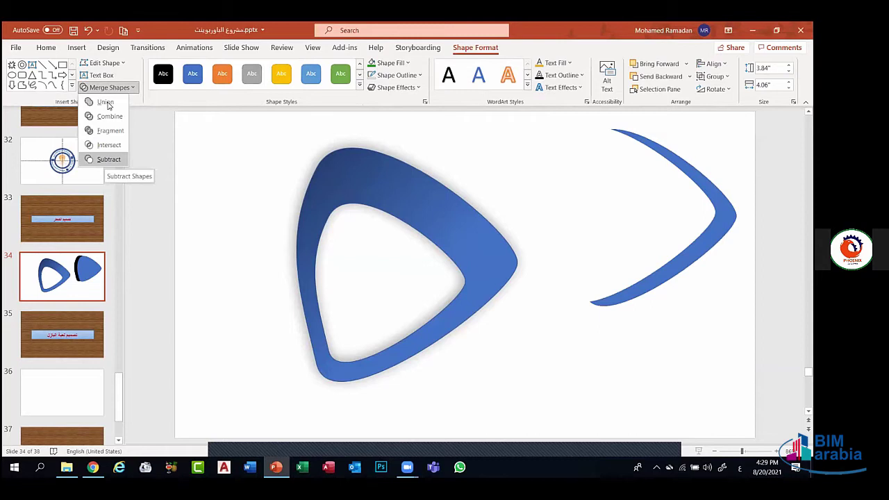
pyautogui.click(109, 160)
# Flip the resulting crescent horizontally, then undo back to the two separate shapes
pyautogui.click(715, 89)
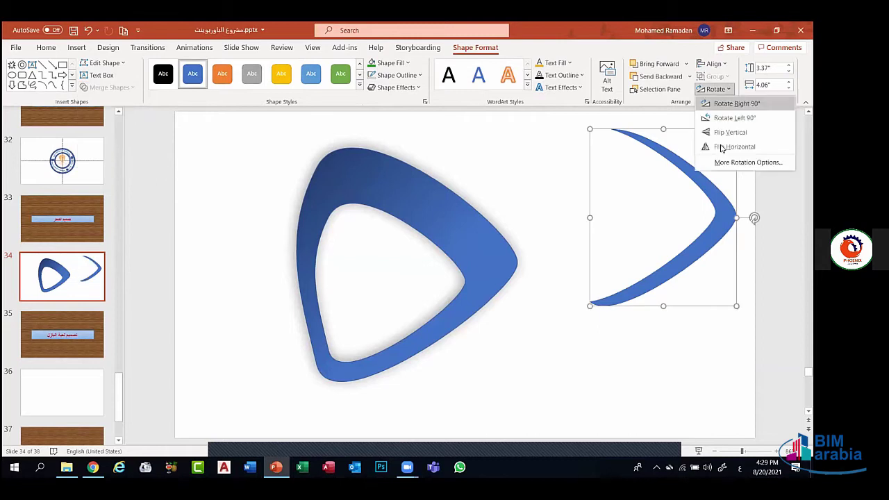
pyautogui.click(722, 147)
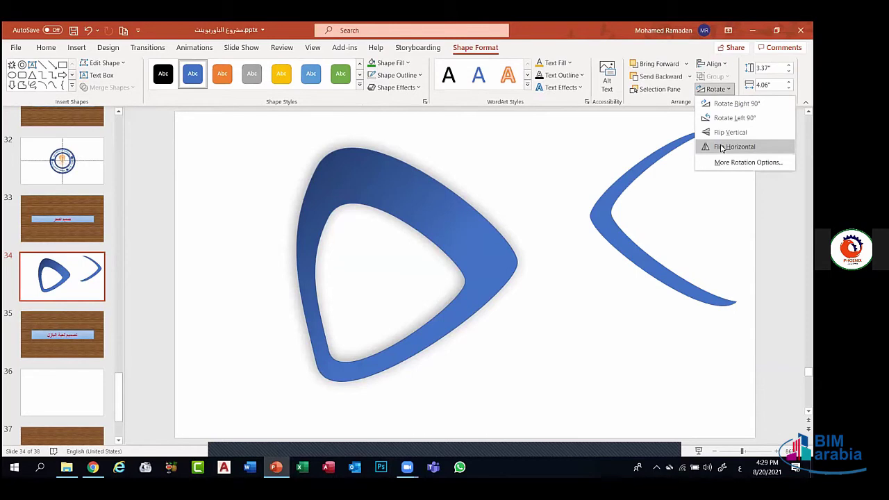
pyautogui.click(722, 147)
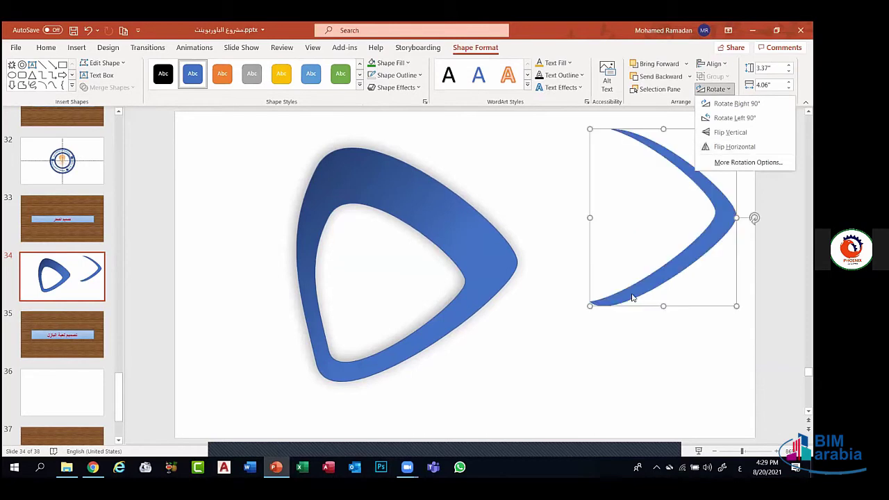
pyautogui.click(629, 338)
pyautogui.hotkey('ctrl', 'z')
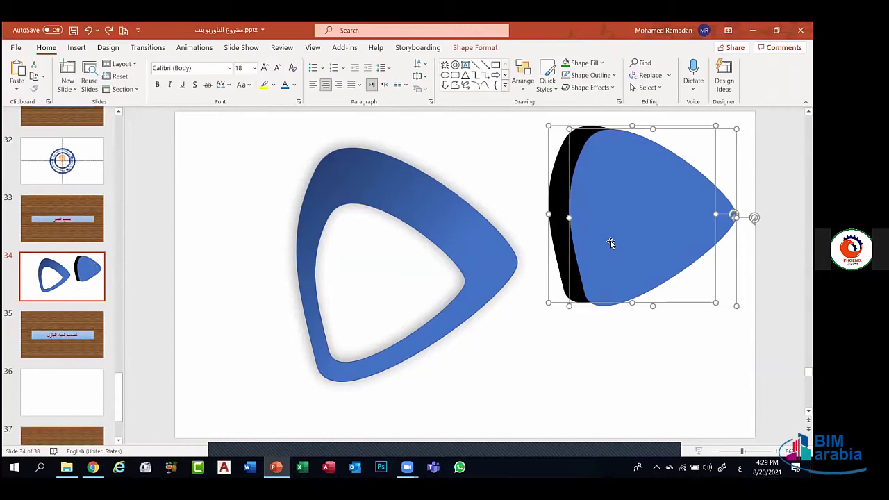
# Move the black shape aside and bring it forward in front of the blue shape
pyautogui.click(572, 356)
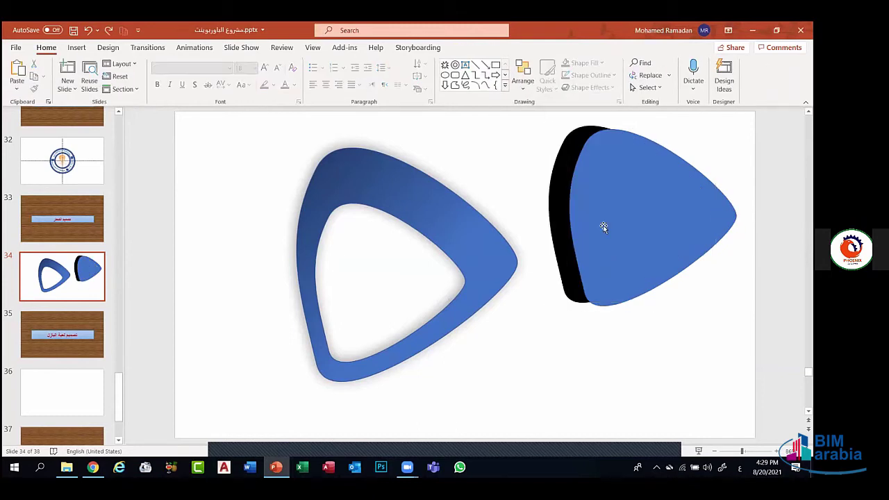
pyautogui.click(562, 244)
pyautogui.moveTo(556, 291); pyautogui.dragTo(545, 398)
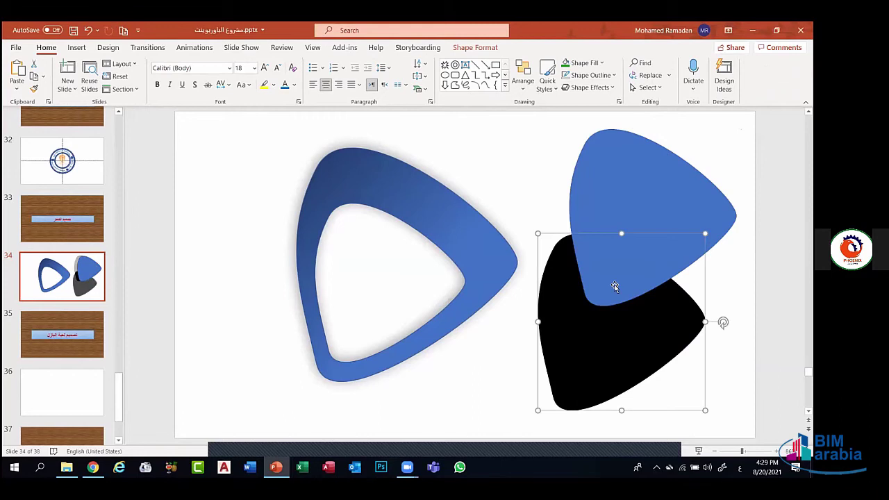
pyautogui.click(487, 47)
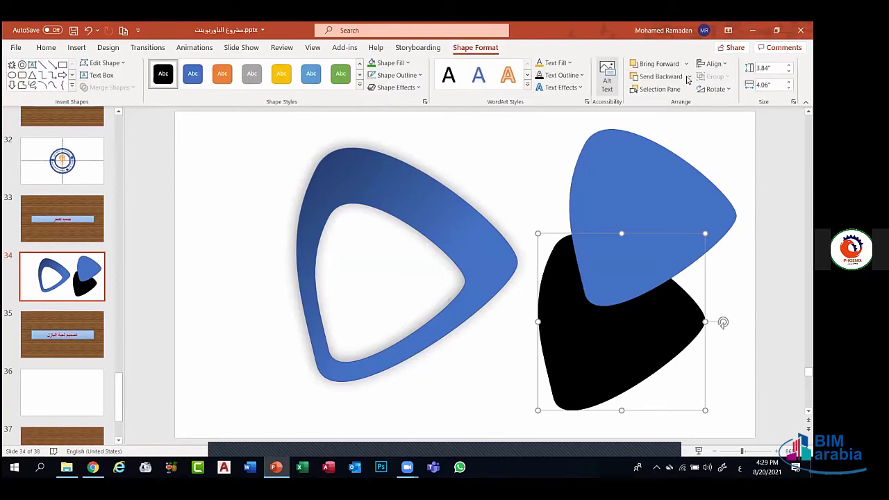
pyautogui.click(688, 77)
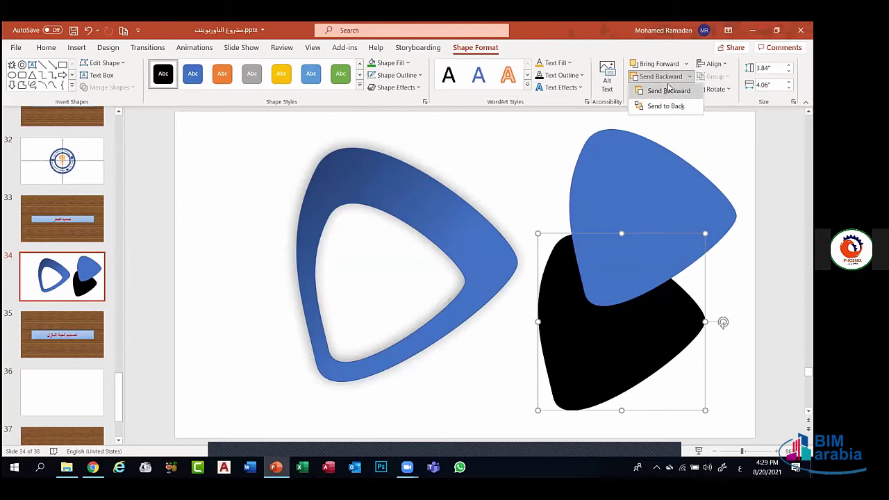
pyautogui.click(686, 63)
pyautogui.click(670, 90)
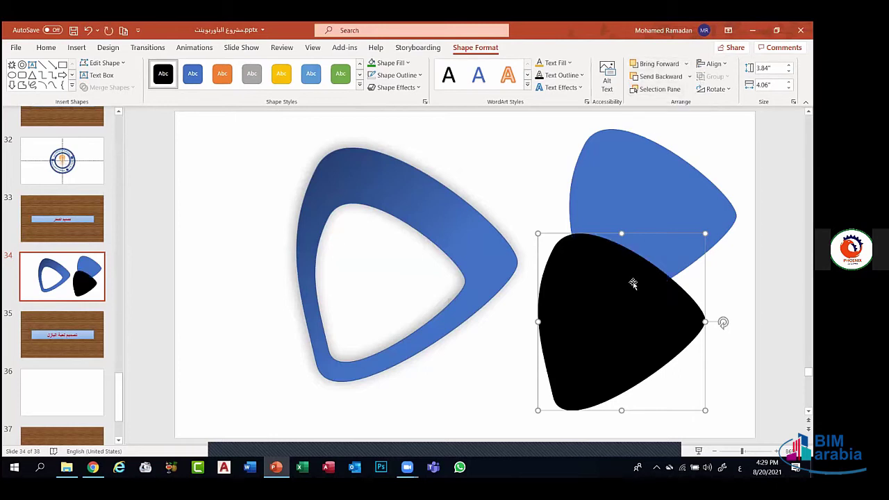
# Drag the black shape back over the blue one, offset slightly so a blue edge shows
pyautogui.moveTo(633, 283); pyautogui.dragTo(688, 181)
pyautogui.keyDown('shift'); pyautogui.click(589, 193); pyautogui.keyUp('shift')
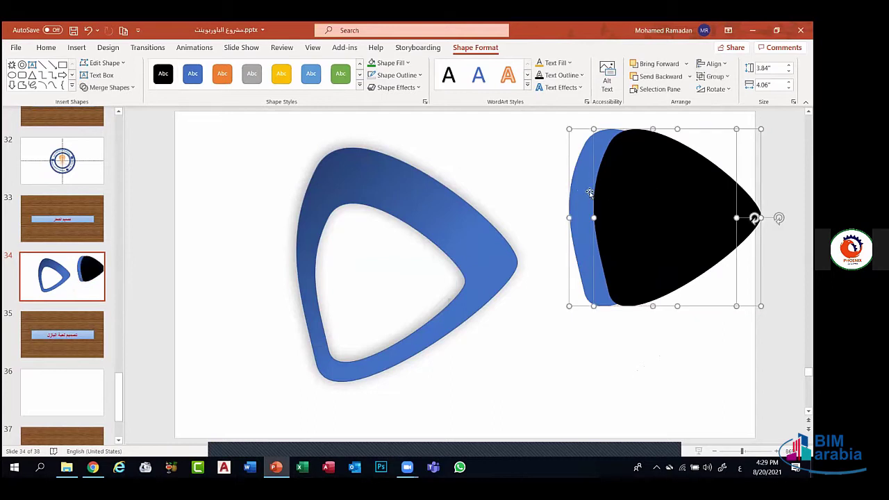
pyautogui.click(127, 89)
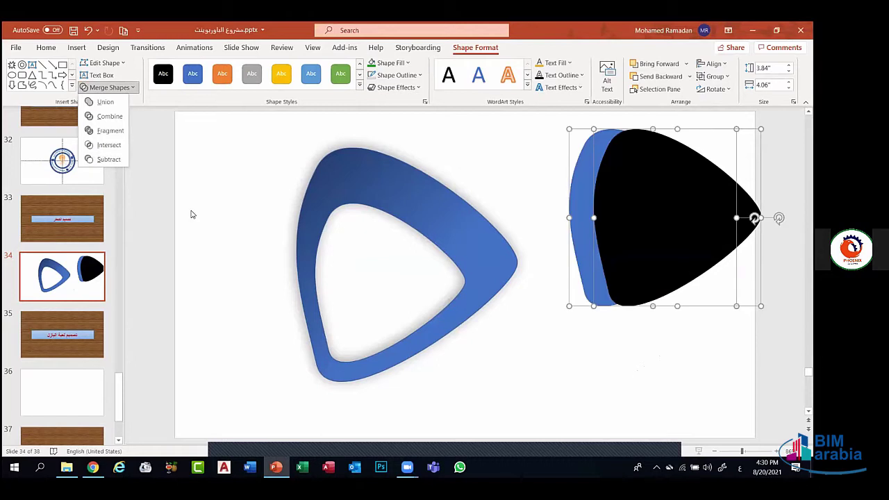
pyautogui.click(628, 317)
pyautogui.moveTo(635, 291)
pyautogui.mouseDown()
pyautogui.moveTo(631, 270)
pyautogui.moveTo(644, 291)
pyautogui.moveTo(641, 282)
pyautogui.mouseUp()
pyautogui.click(632, 271)
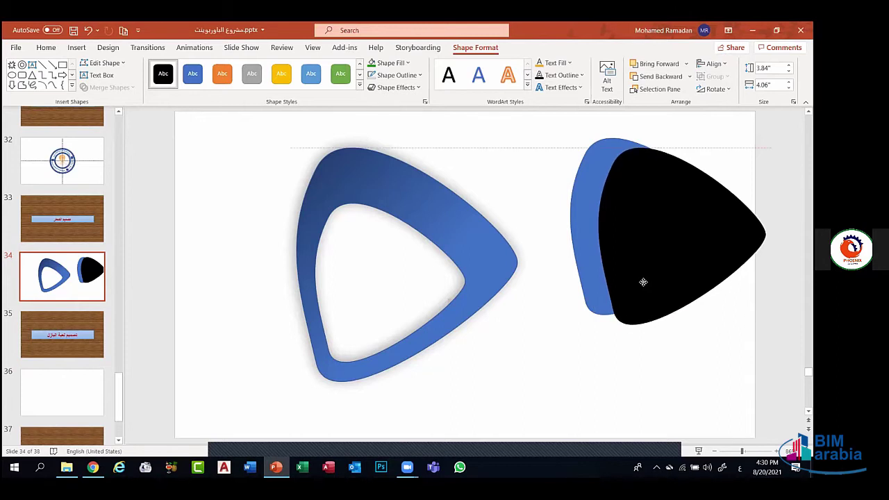
# Subtract the blue shape from the black one and flip the black crescent horizontally
pyautogui.keyDown('shift'); pyautogui.click(587, 225); pyautogui.keyUp('shift')
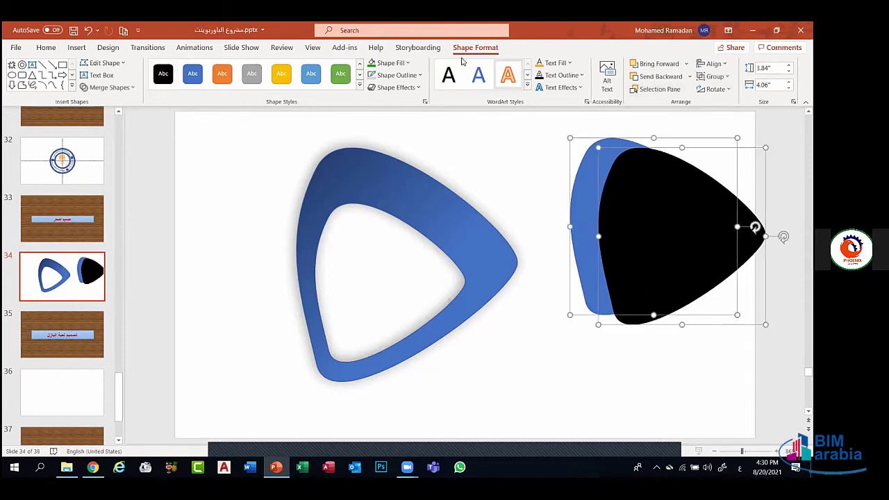
pyautogui.click(135, 89)
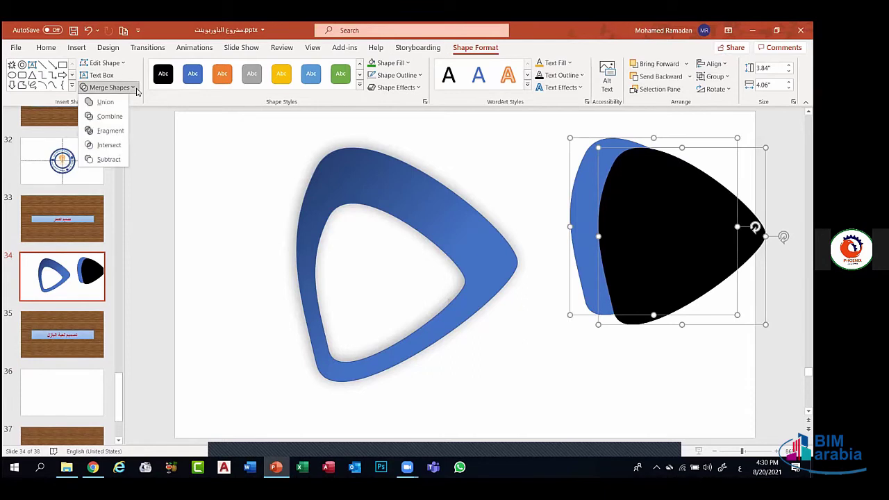
pyautogui.click(109, 159)
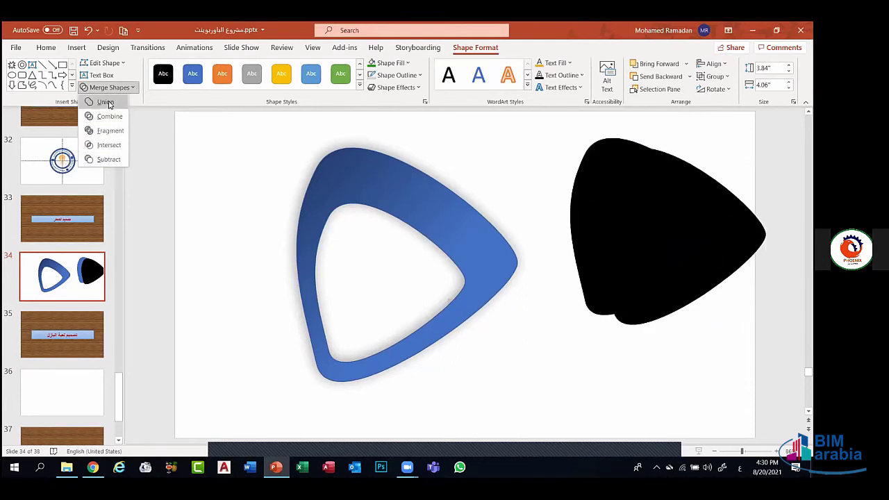
pyautogui.click(109, 160)
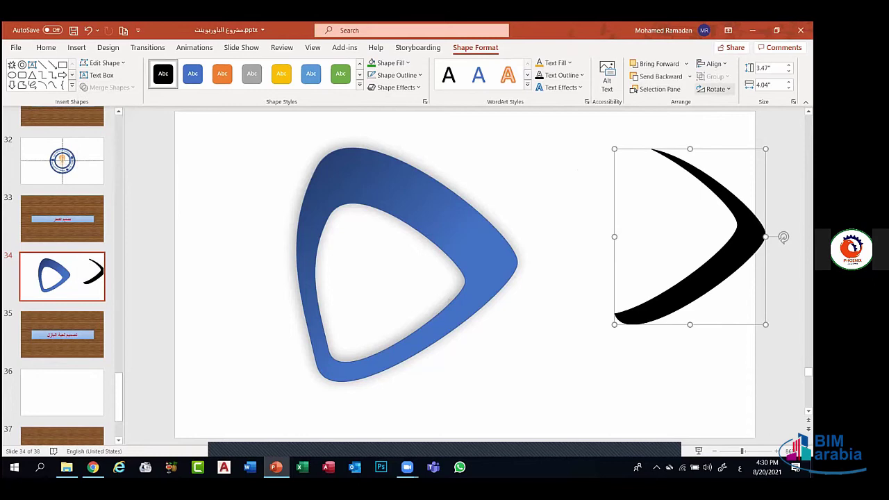
pyautogui.click(719, 90)
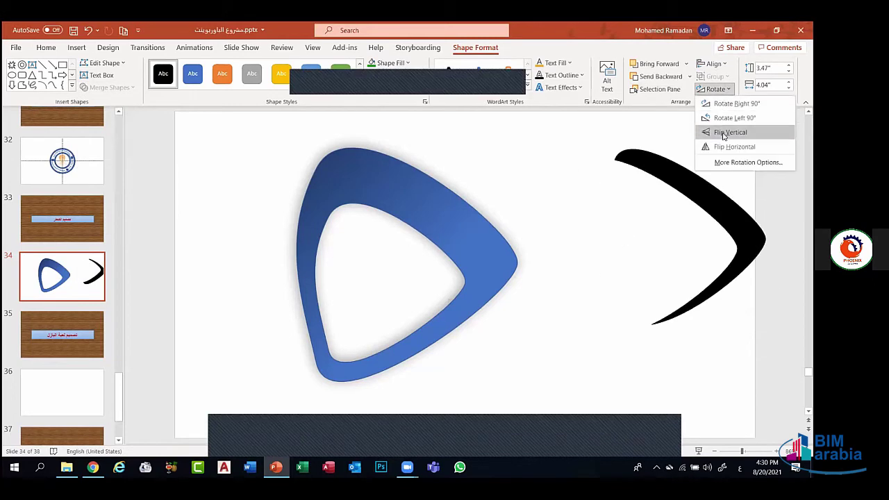
pyautogui.click(725, 147)
# Fit the crescent inside the ring's left edge, resized to 2.96 × 3.44 inches and rotated
pyautogui.moveTo(655, 249); pyautogui.dragTo(331, 273)
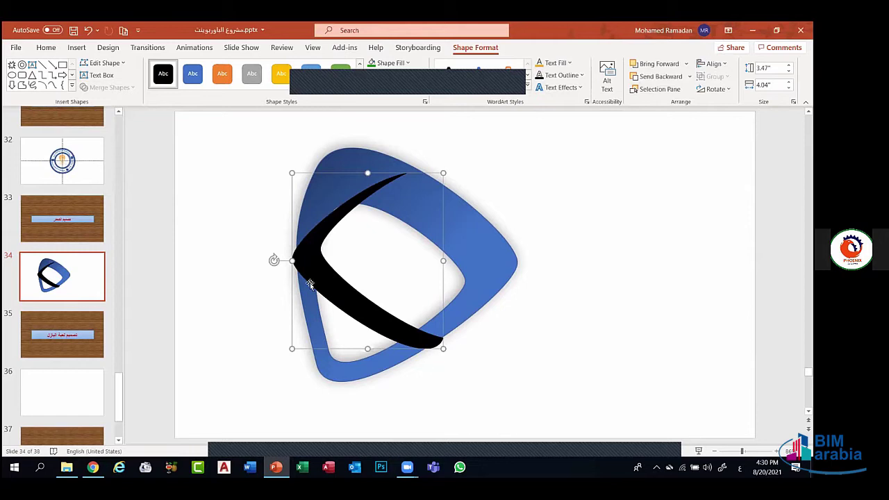
pyautogui.moveTo(445, 173); pyautogui.dragTo(421, 199)
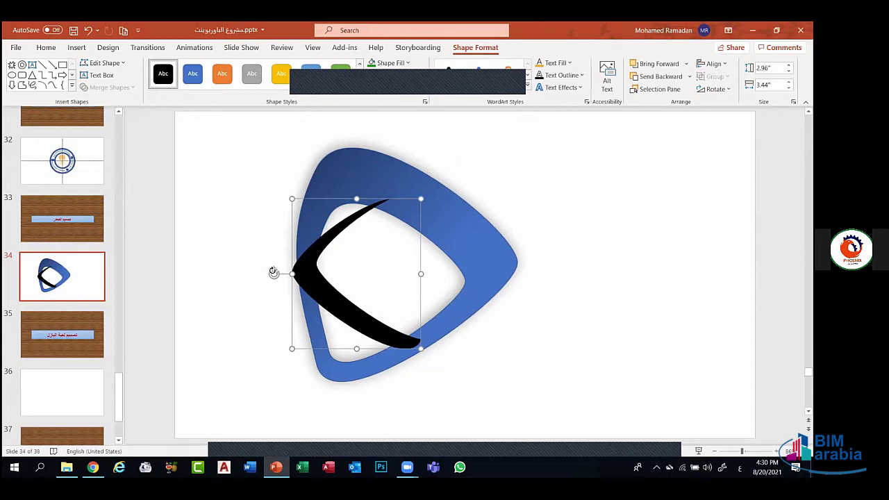
pyautogui.moveTo(274, 272); pyautogui.dragTo(316, 212)
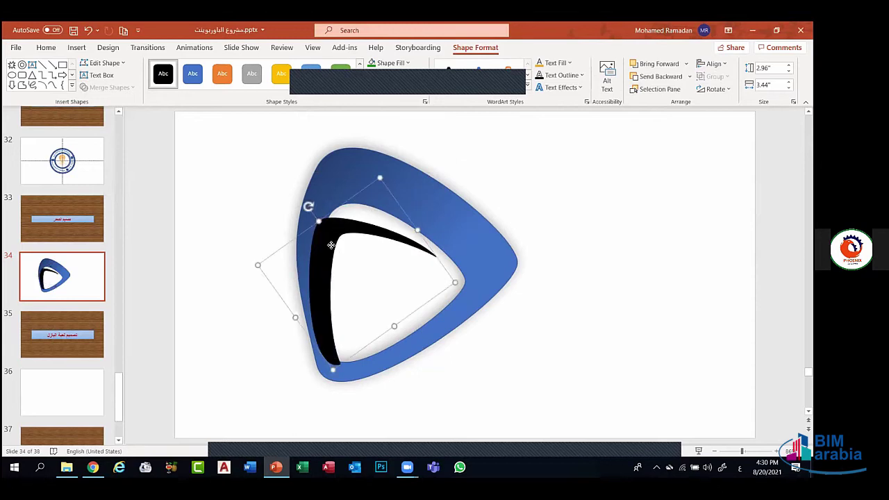
pyautogui.moveTo(330, 245)
pyautogui.mouseDown()
pyautogui.moveTo(340, 235)
pyautogui.moveTo(337, 245)
pyautogui.mouseUp()
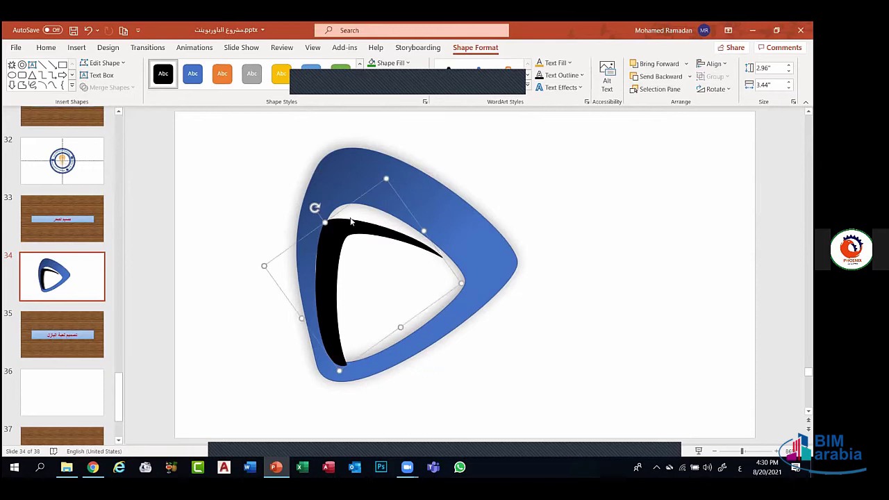
pyautogui.click(384, 180)
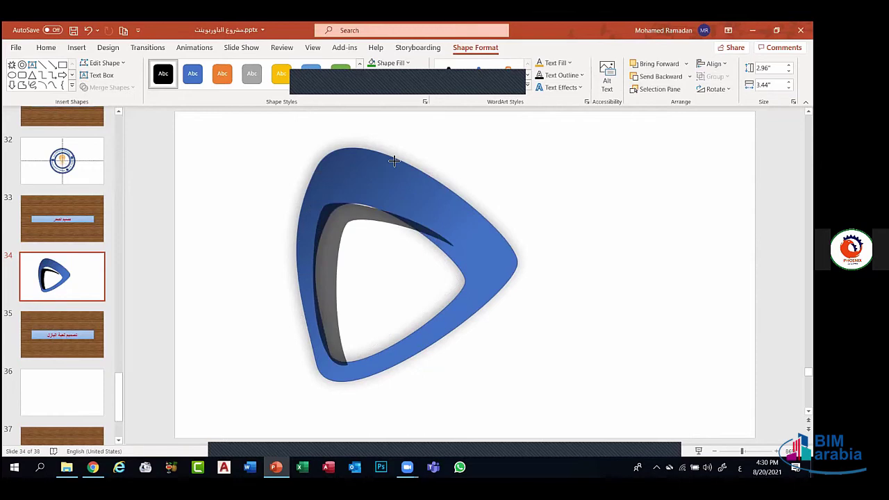
pyautogui.moveTo(360, 212); pyautogui.dragTo(357, 214)
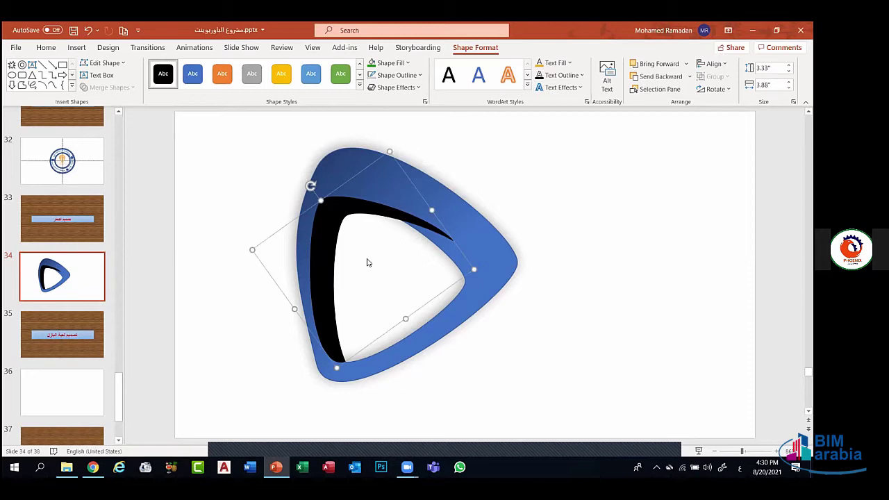
# Bring the white inner shape one layer forward and start enlarging it over the ring
pyautogui.click(686, 64)
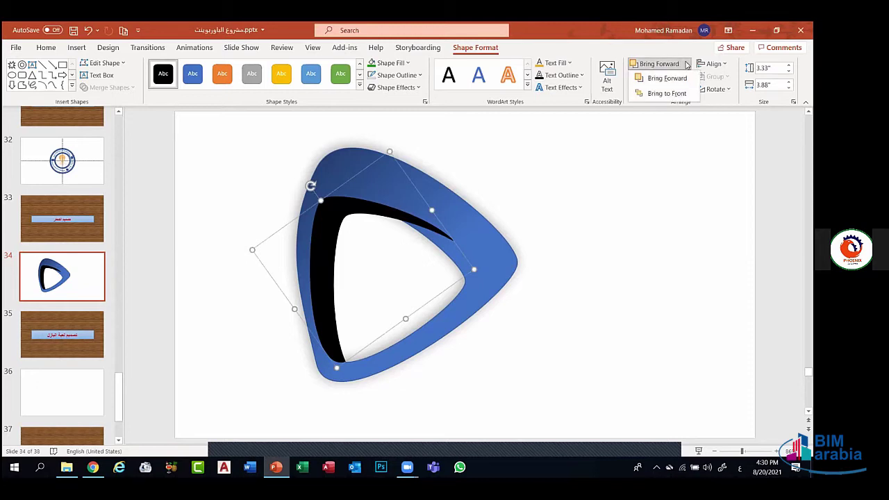
pyautogui.click(667, 77)
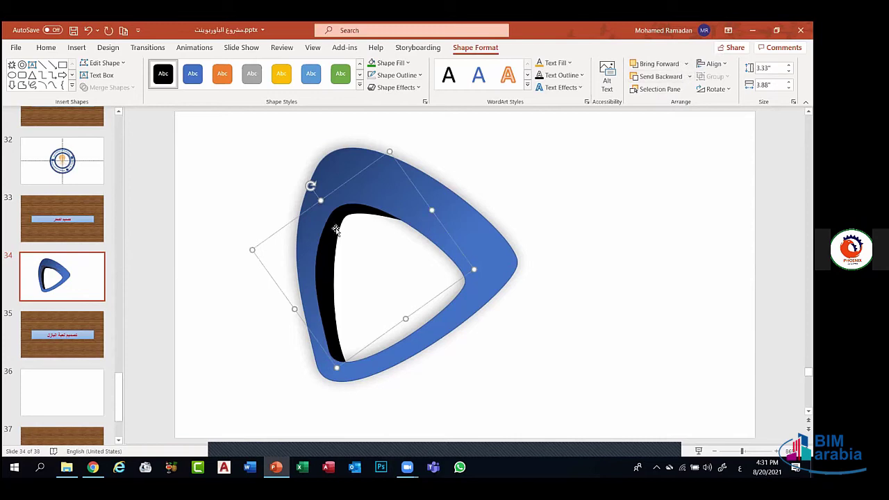
pyautogui.moveTo(336, 230); pyautogui.dragTo(339, 234)
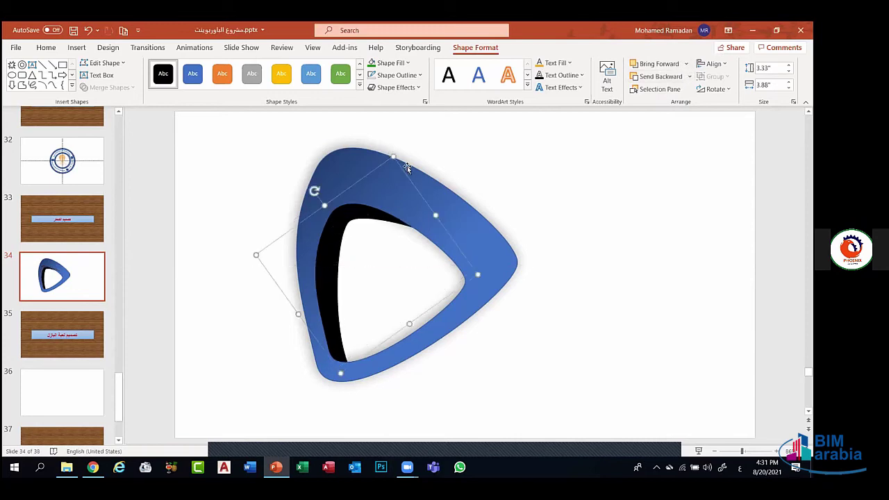
pyautogui.moveTo(393, 154); pyautogui.dragTo(399, 137)
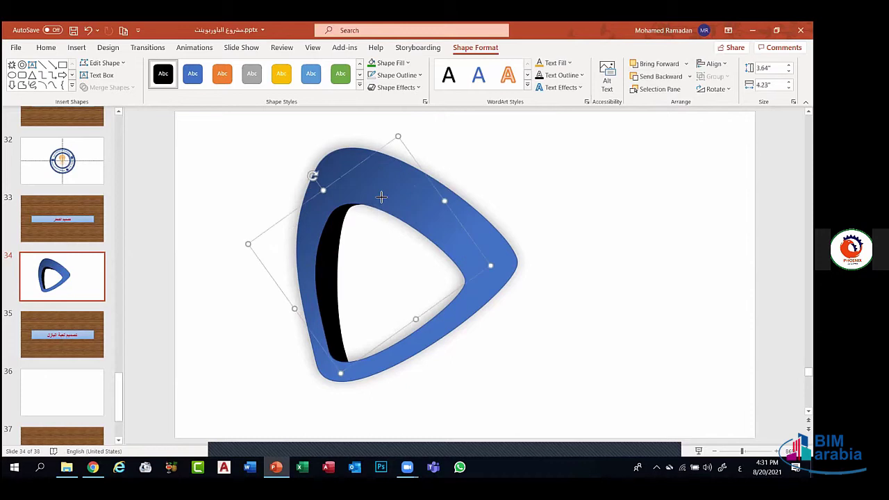
pyautogui.moveTo(338, 223); pyautogui.dragTo(340, 223)
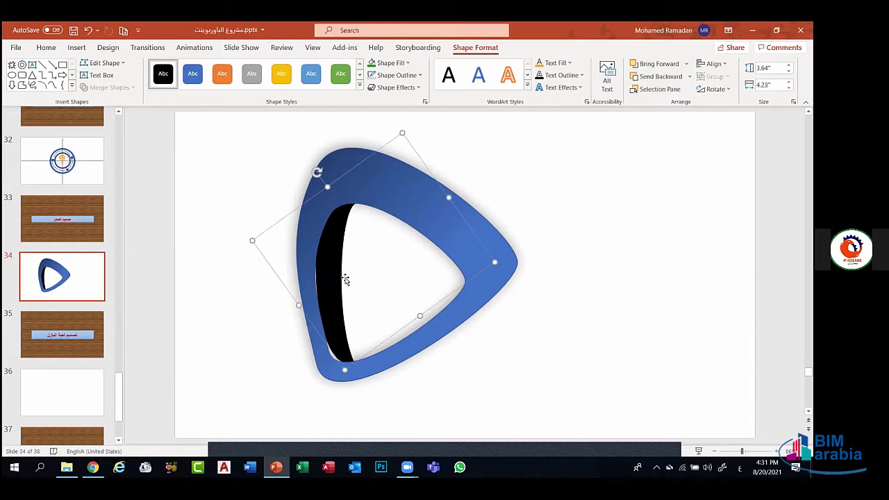
pyautogui.keyDown('shift'); pyautogui.click(331, 371); pyautogui.keyUp('shift')
pyautogui.moveTo(331, 371)
pyautogui.mouseDown()
pyautogui.moveTo(338, 387)
pyautogui.moveTo(347, 372)
pyautogui.mouseUp()
# Resize the inner shape to about 3.74" × 4.77" and position it, leaving a thin black sliver
pyautogui.click(344, 358)
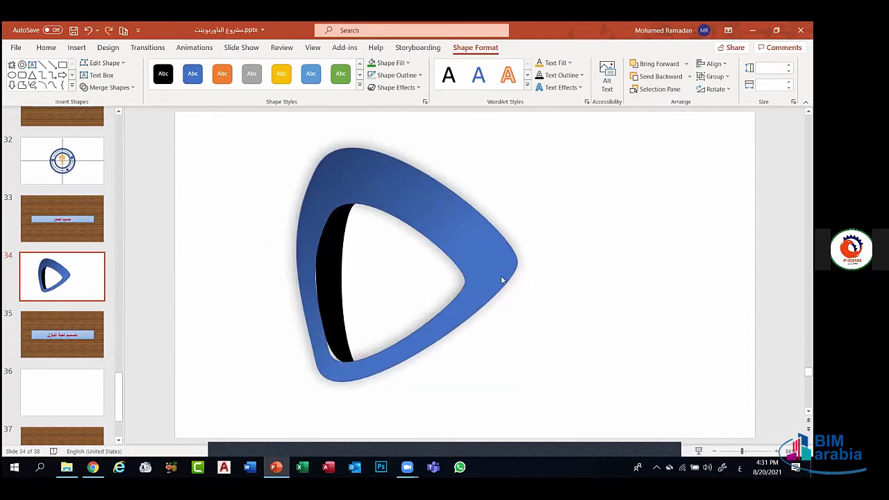
pyautogui.click(343, 359)
pyautogui.moveTo(345, 369); pyautogui.dragTo(324, 397)
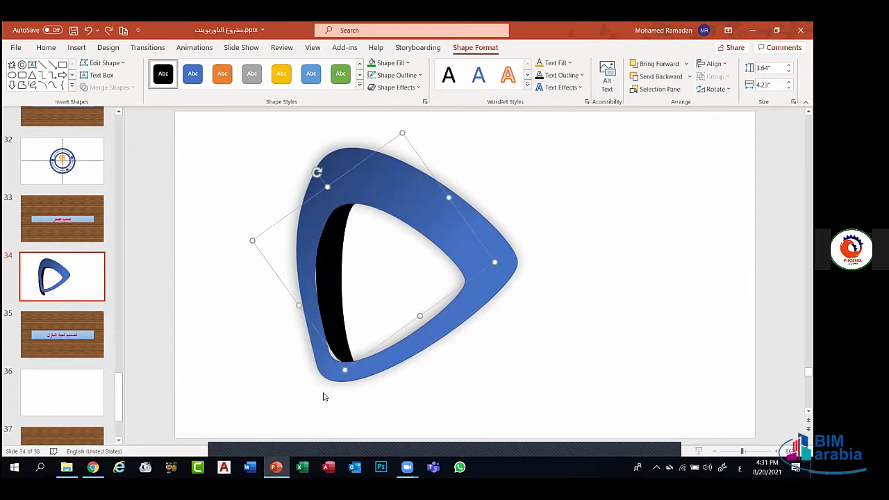
pyautogui.moveTo(345, 369); pyautogui.dragTo(340, 370)
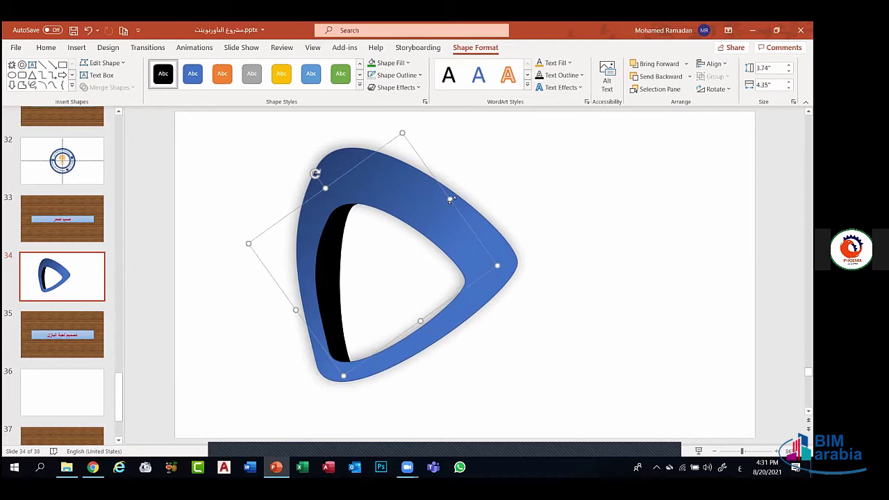
pyautogui.moveTo(450, 200); pyautogui.dragTo(466, 189)
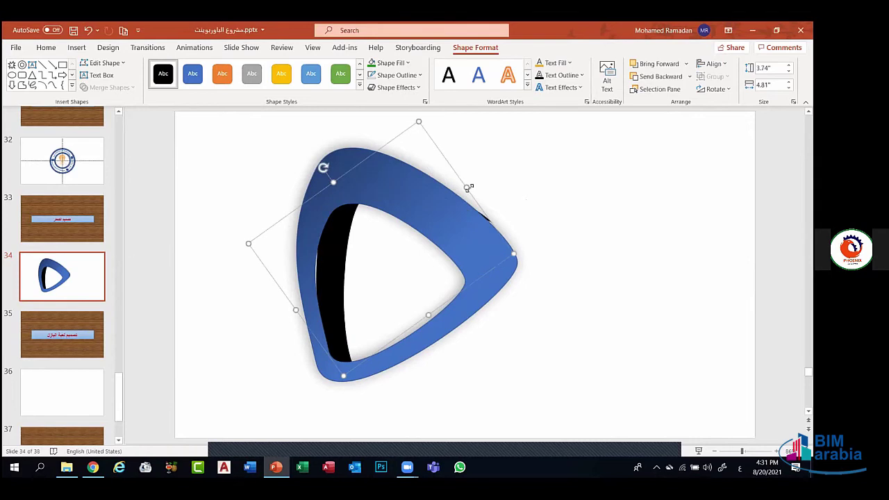
pyautogui.moveTo(468, 188); pyautogui.dragTo(465, 188)
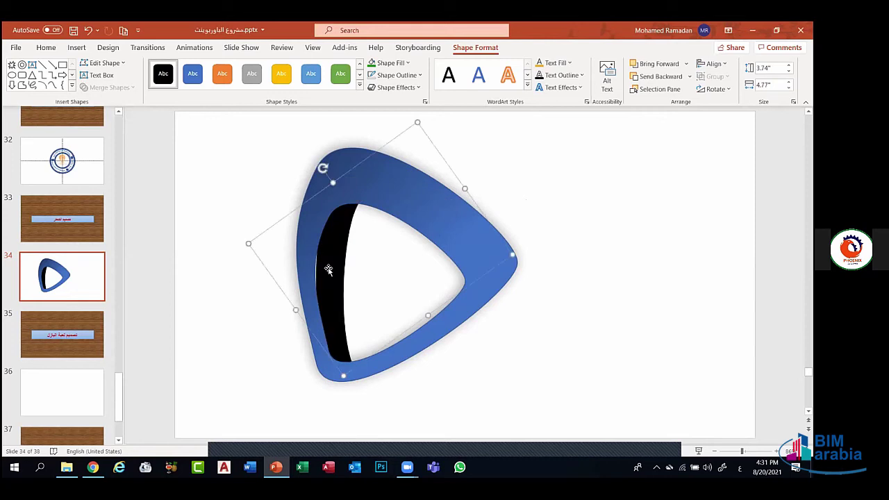
pyautogui.moveTo(328, 270); pyautogui.dragTo(328, 268)
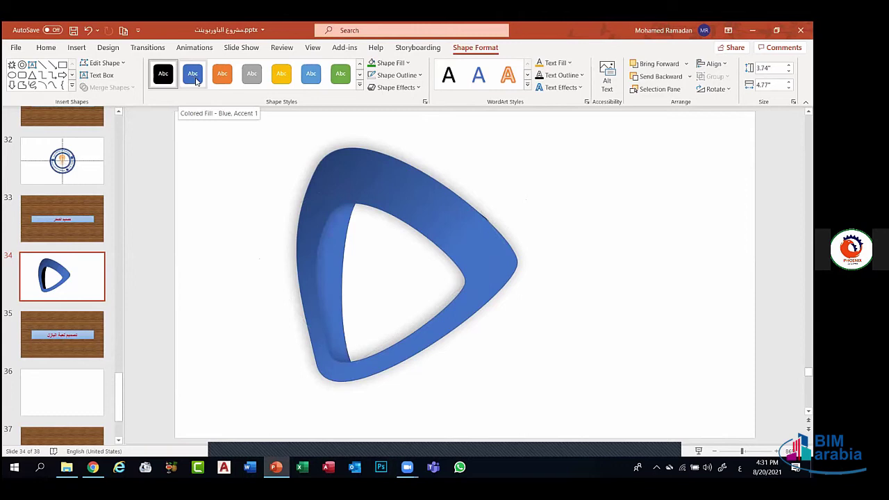
# Fill the inner face Dark Blue, after undoing an initial light-blue fill
pyautogui.click(409, 63)
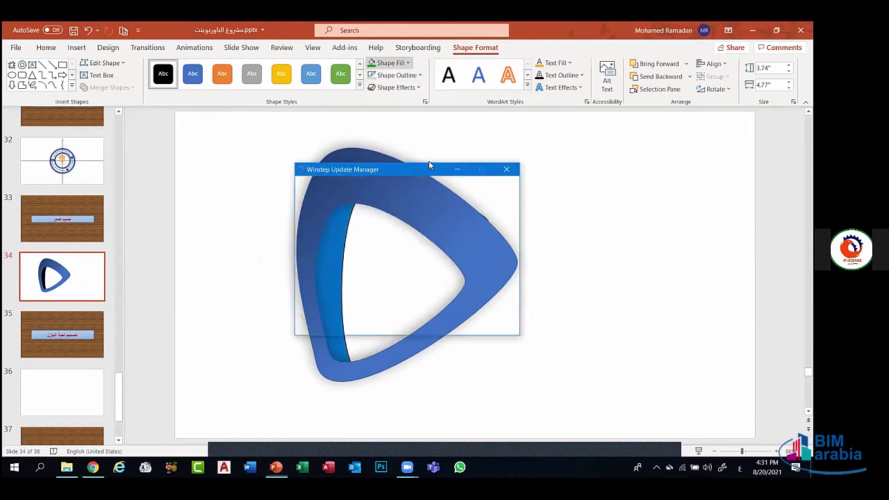
pyautogui.click(401, 64)
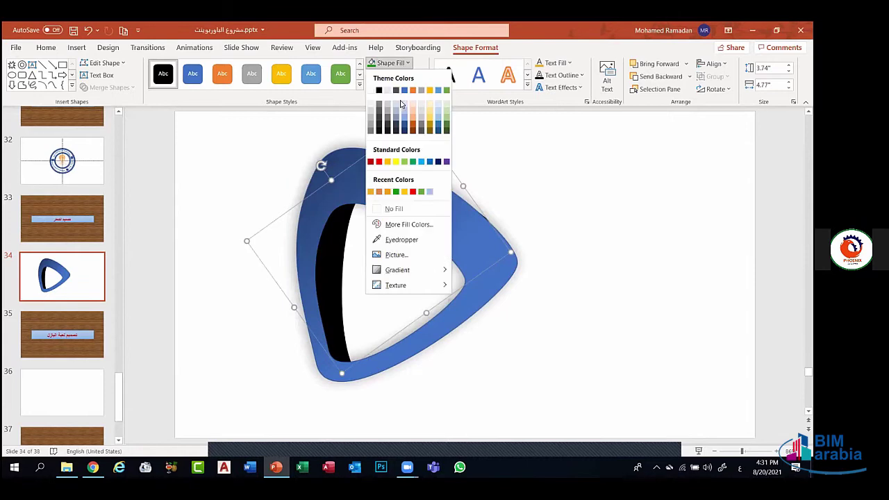
pyautogui.click(423, 162)
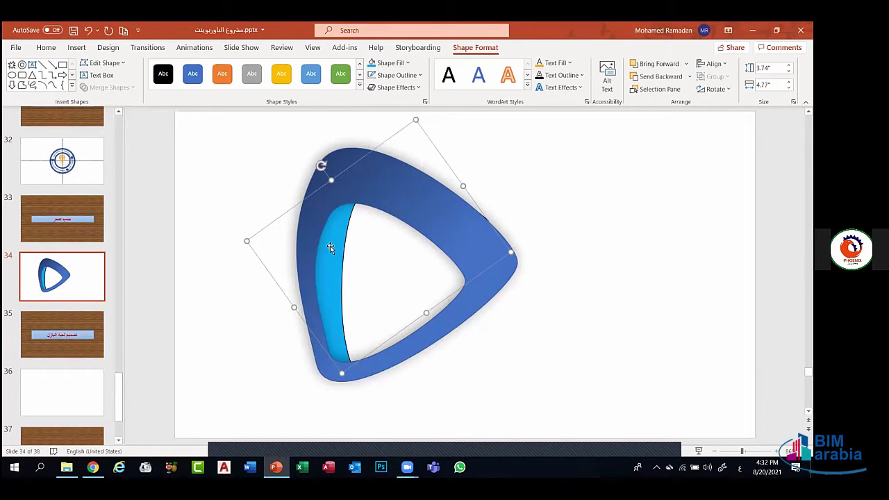
pyautogui.hotkey('ctrl', 'z')
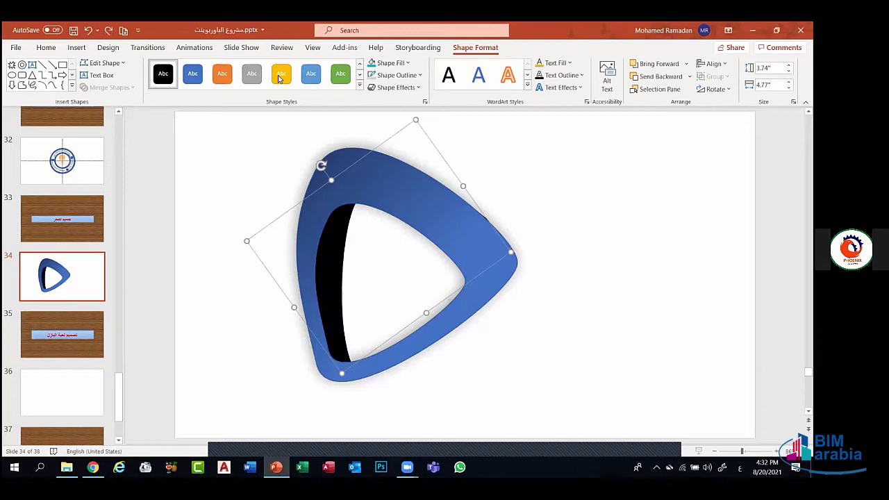
pyautogui.click(390, 63)
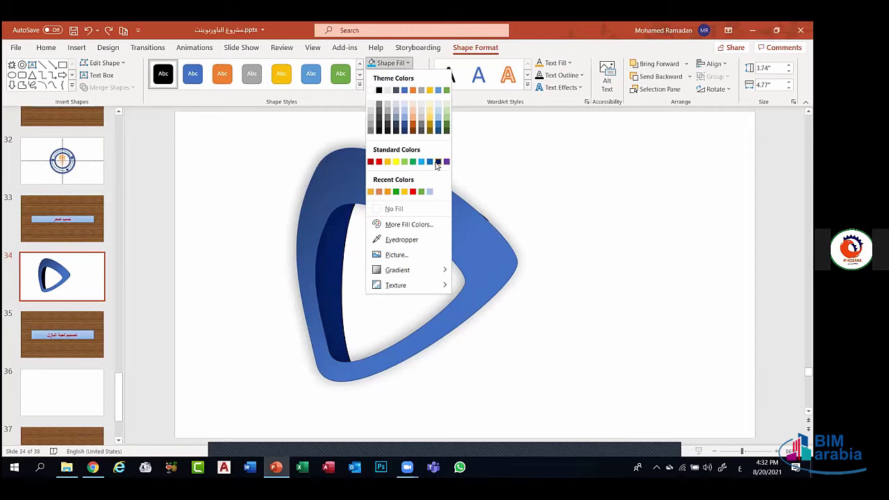
pyautogui.click(437, 163)
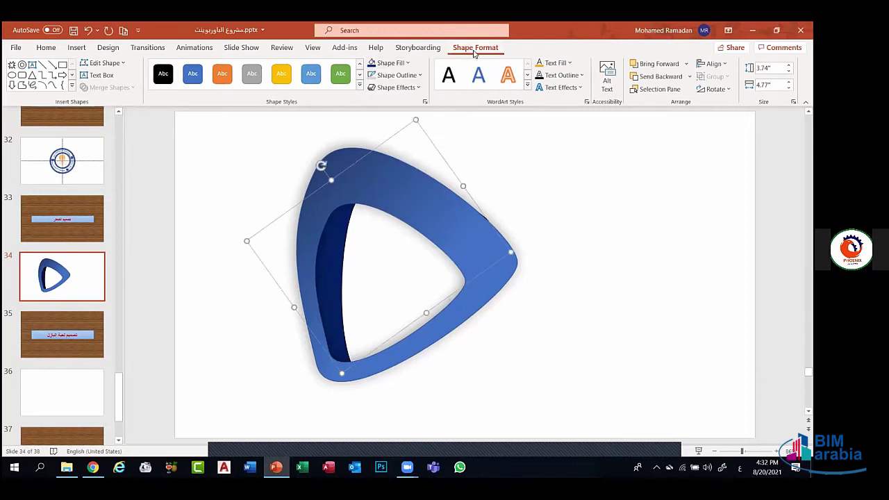
# Change the fill to a gradient with stops at 23% and 64% and a darker left stop
pyautogui.click(425, 104)
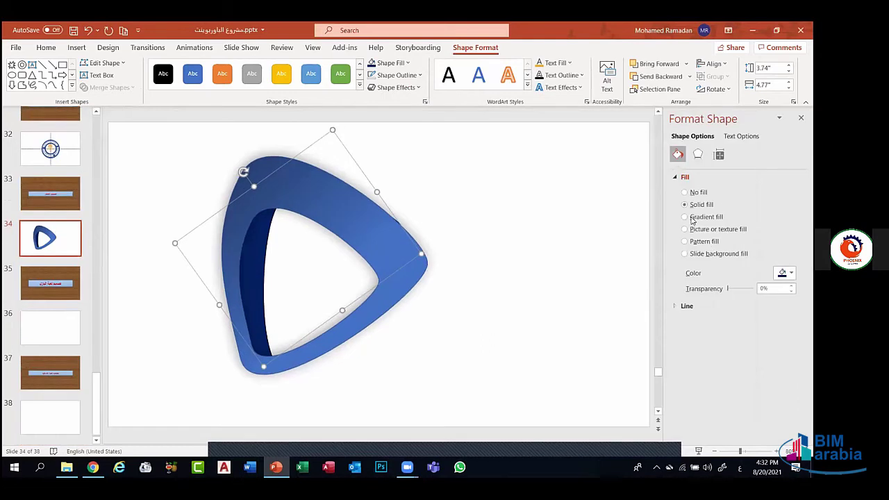
pyautogui.click(695, 218)
pyautogui.moveTo(730, 345); pyautogui.dragTo(757, 346)
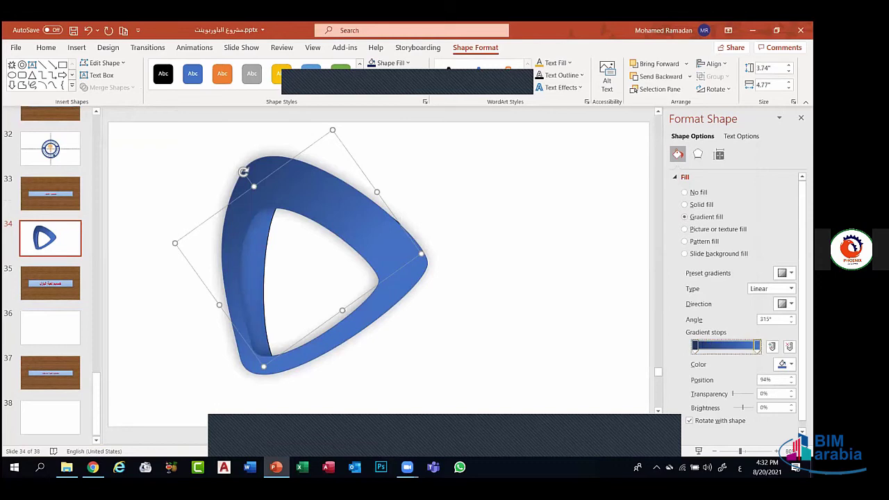
pyautogui.moveTo(695, 345)
pyautogui.mouseDown()
pyautogui.moveTo(716, 346)
pyautogui.moveTo(696, 350)
pyautogui.mouseUp()
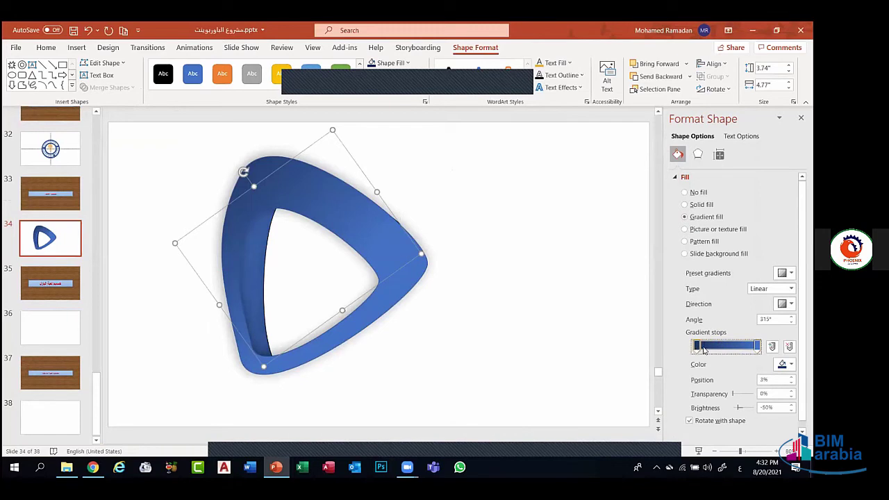
pyautogui.moveTo(757, 346); pyautogui.dragTo(735, 346)
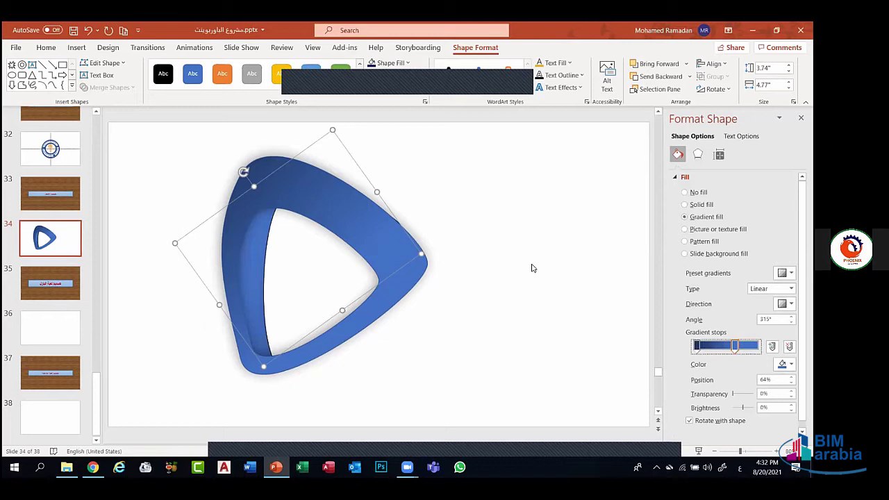
pyautogui.click(488, 164)
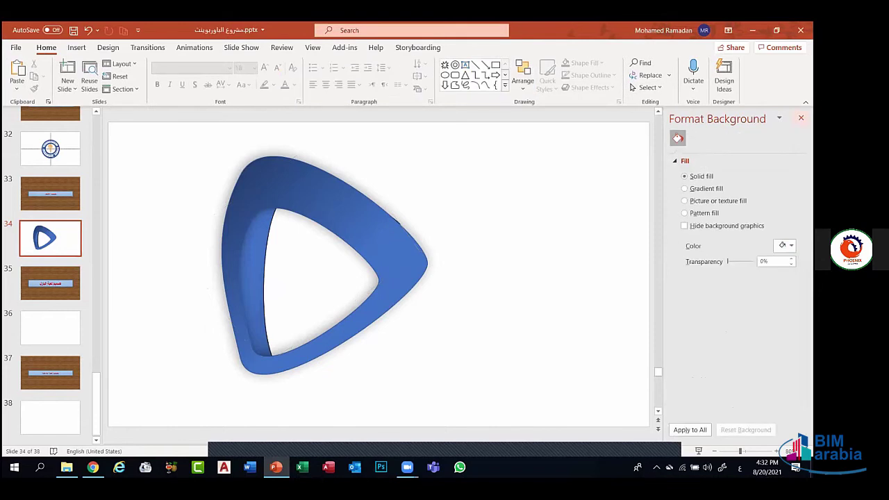
# Group the triangle's pieces into one object and shift the group right toward the slide centre
pyautogui.press('Escape')
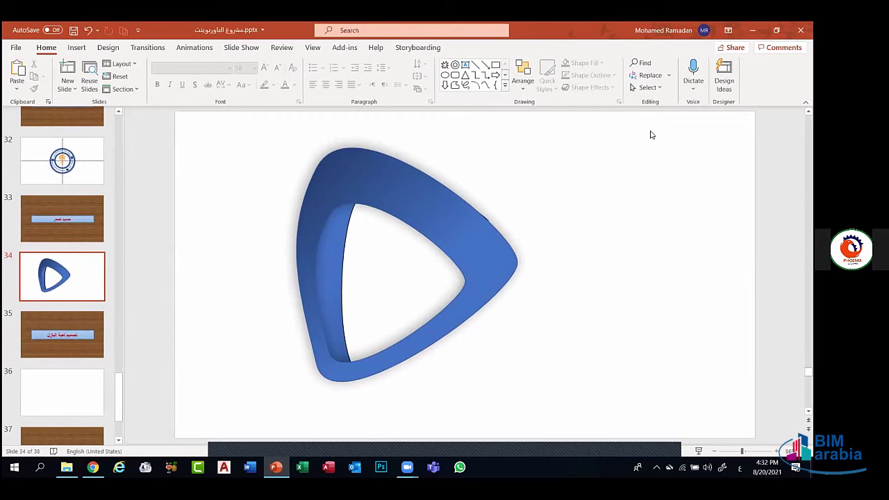
pyautogui.click(386, 211)
pyautogui.moveTo(349, 252); pyautogui.dragTo(424, 231)
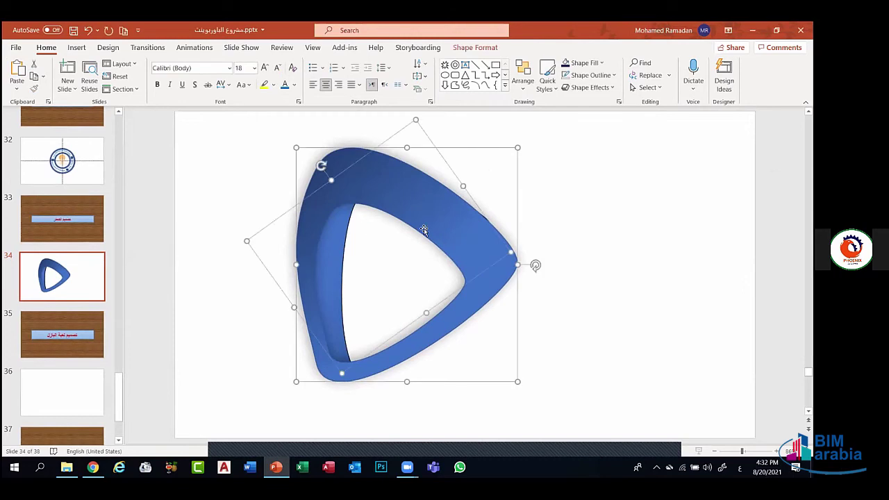
pyautogui.click(586, 225)
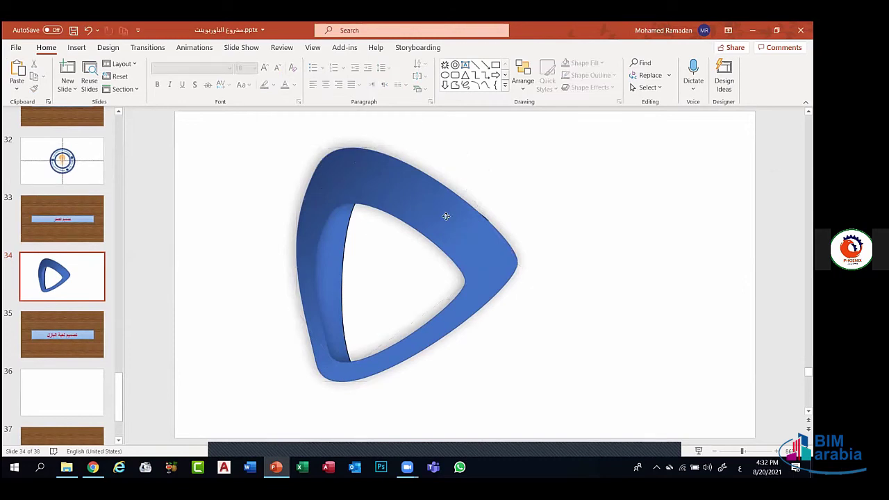
pyautogui.click(446, 216)
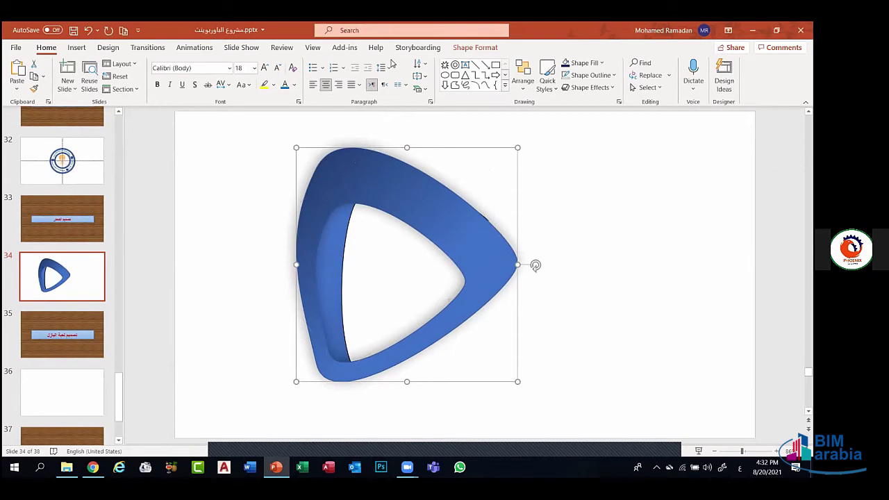
pyautogui.click(485, 48)
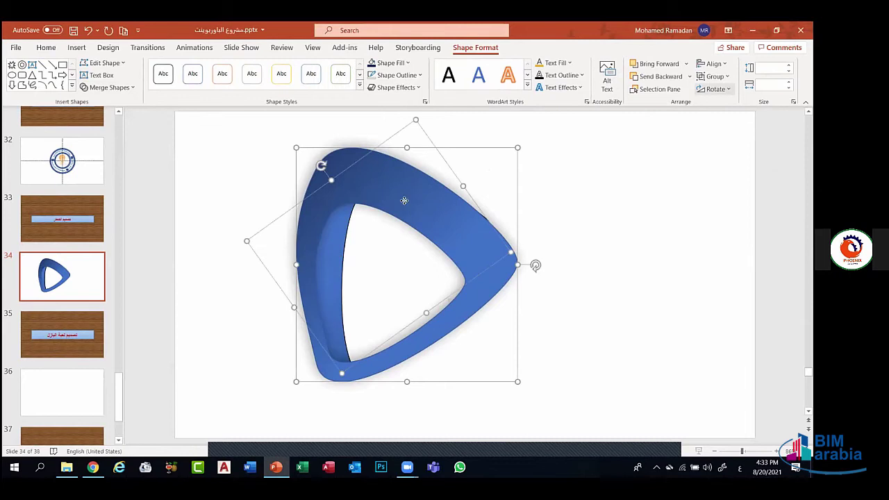
pyautogui.moveTo(478, 189); pyautogui.dragTo(409, 201)
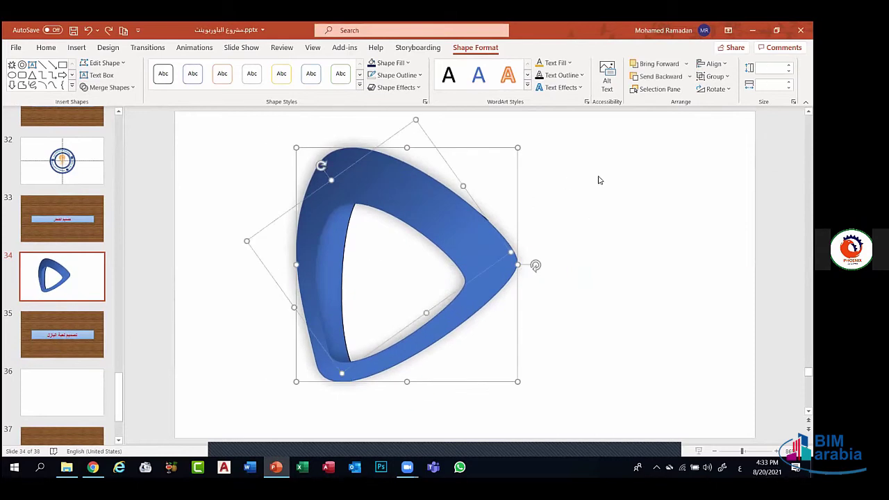
pyautogui.click(715, 76)
pyautogui.click(727, 94)
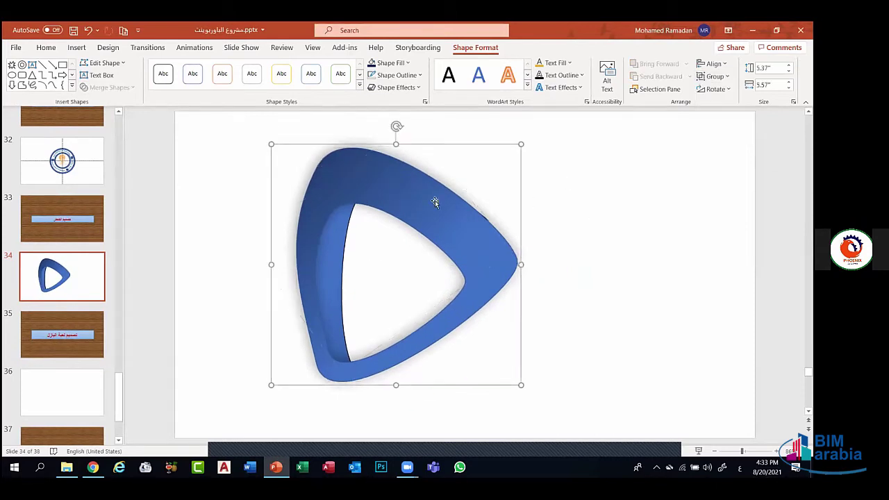
pyautogui.moveTo(435, 201); pyautogui.dragTo(474, 220)
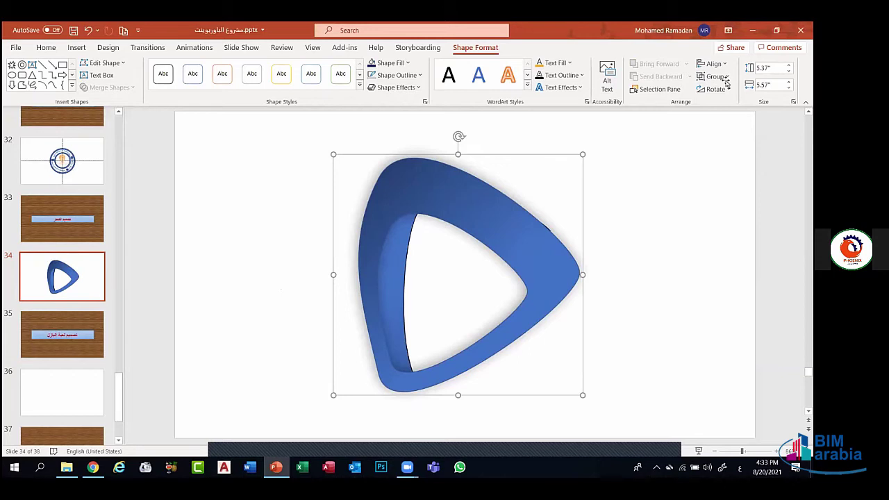
# Insert a WordArt text box and replace its placeholder with the owner's full name
pyautogui.click(203, 190)
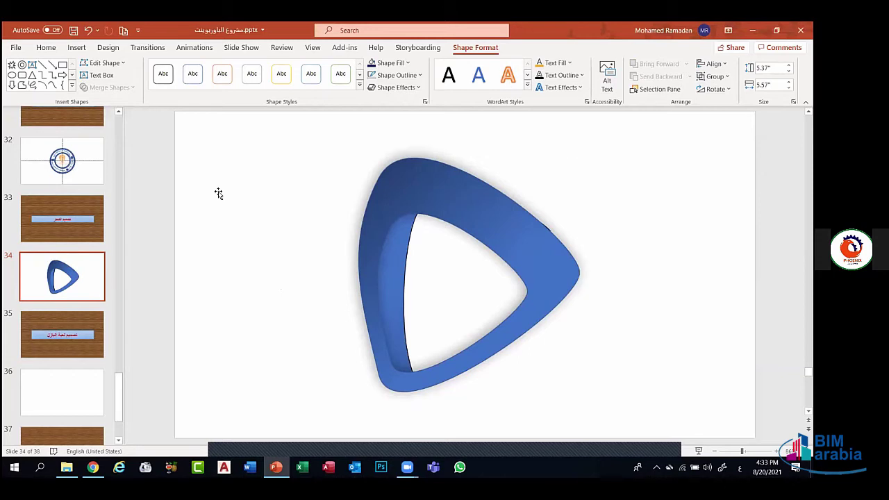
pyautogui.click(82, 47)
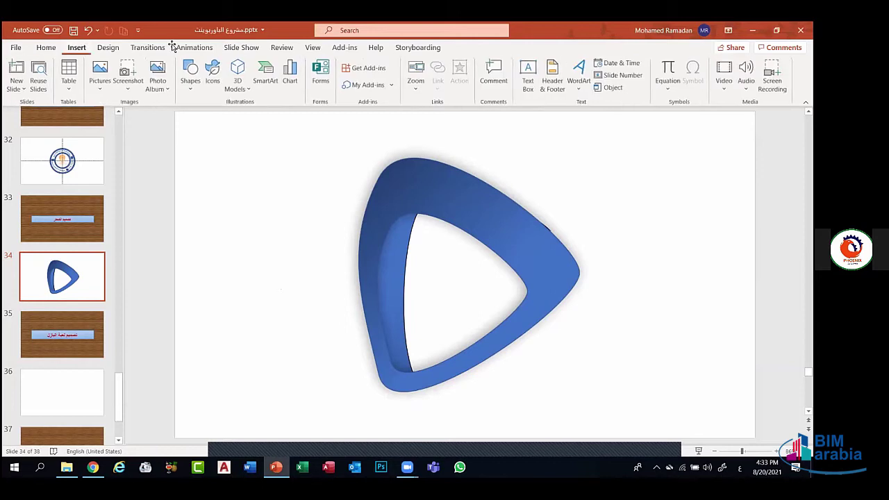
pyautogui.click(587, 86)
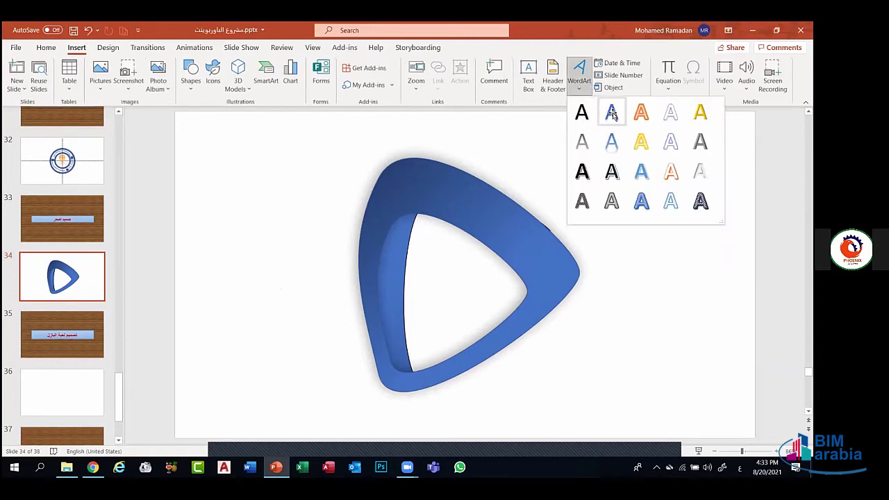
pyautogui.click(612, 115)
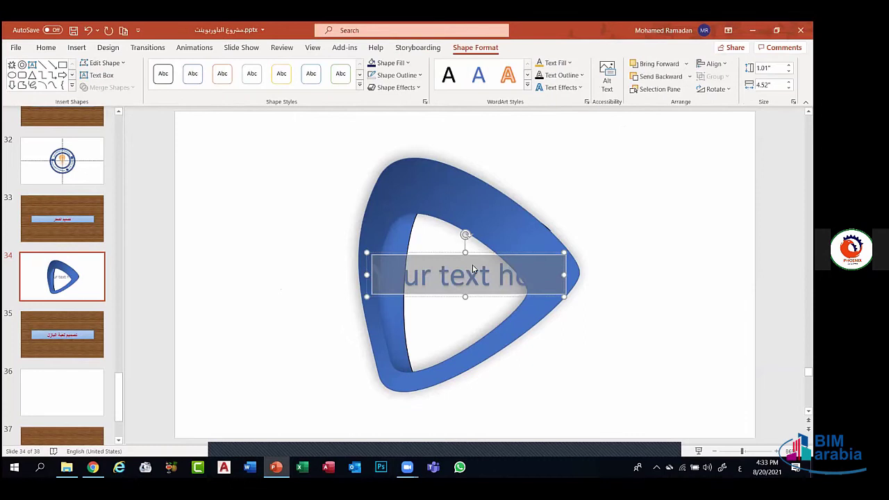
pyautogui.press('BackSpace')
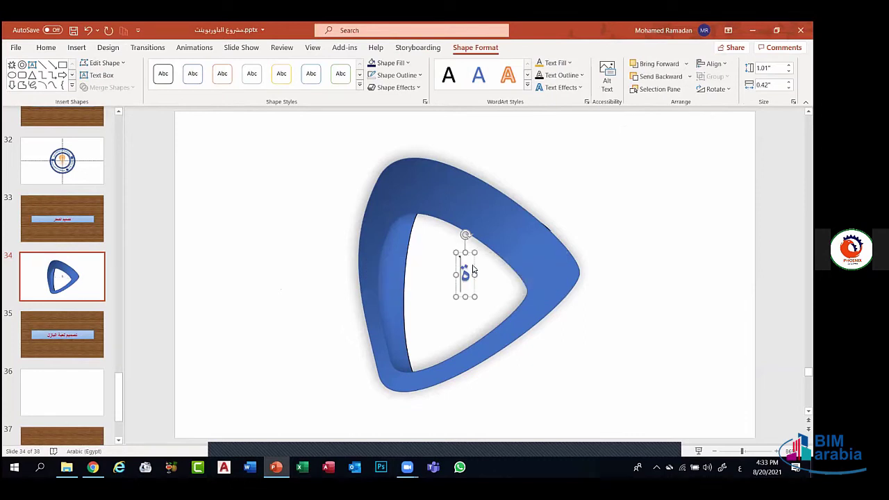
pyautogui.hotkey('alt', 'shift')
pyautogui.write('Mo')
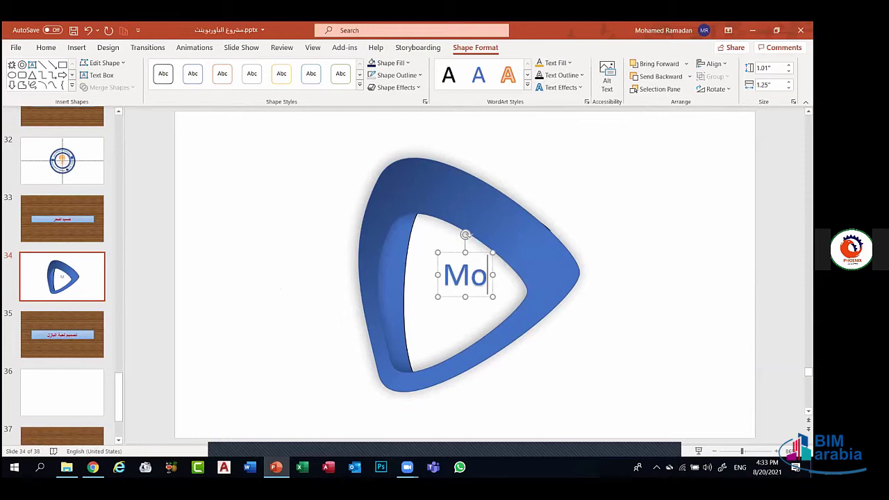
pyautogui.write('hamed')
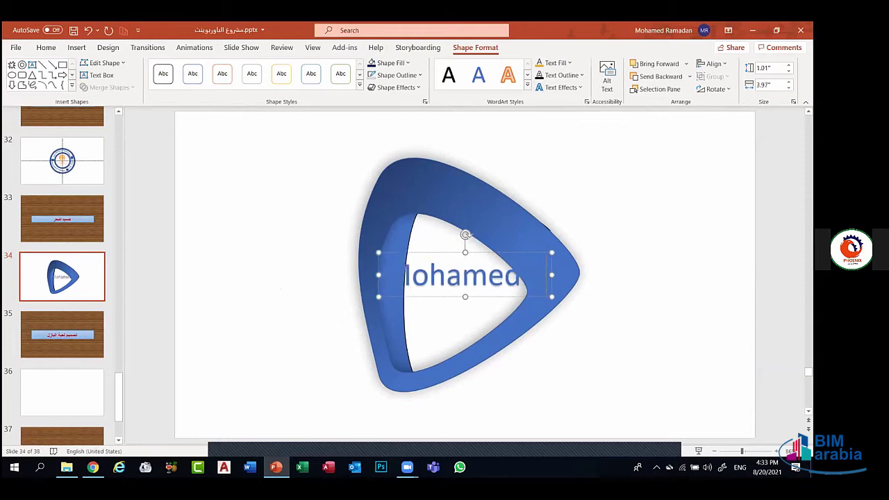
pyautogui.write(' Ramadan')
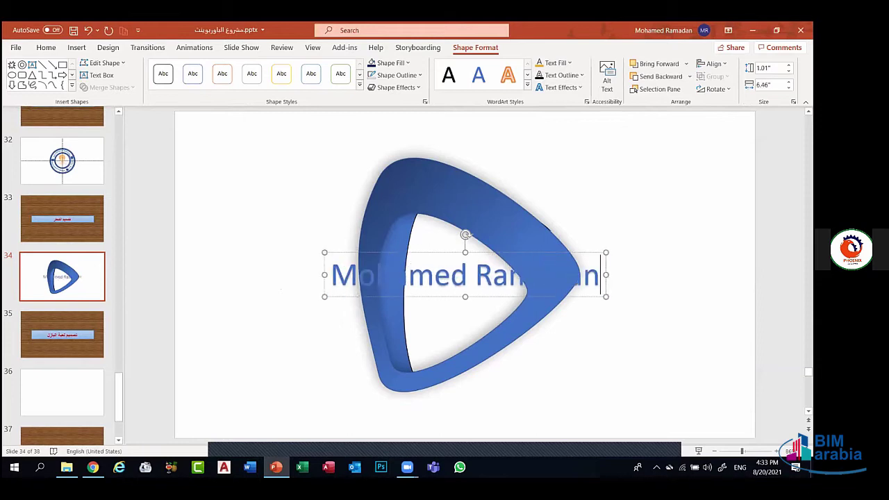
# Place the name just below the 3-D triangle, nudging the triangle up, and select the name text
pyautogui.moveTo(441, 250); pyautogui.dragTo(447, 387)
pyautogui.click(473, 206)
pyautogui.moveTo(472, 206); pyautogui.dragTo(485, 176)
pyautogui.click(428, 410)
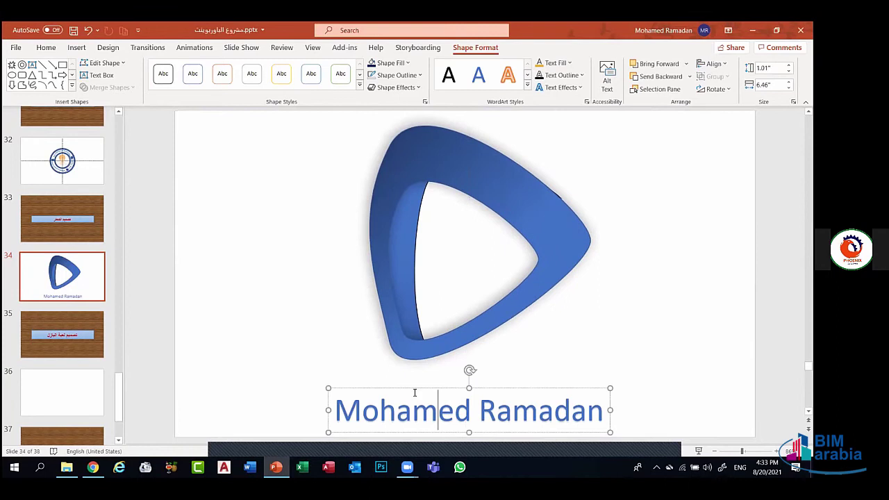
pyautogui.moveTo(415, 394); pyautogui.dragTo(407, 371)
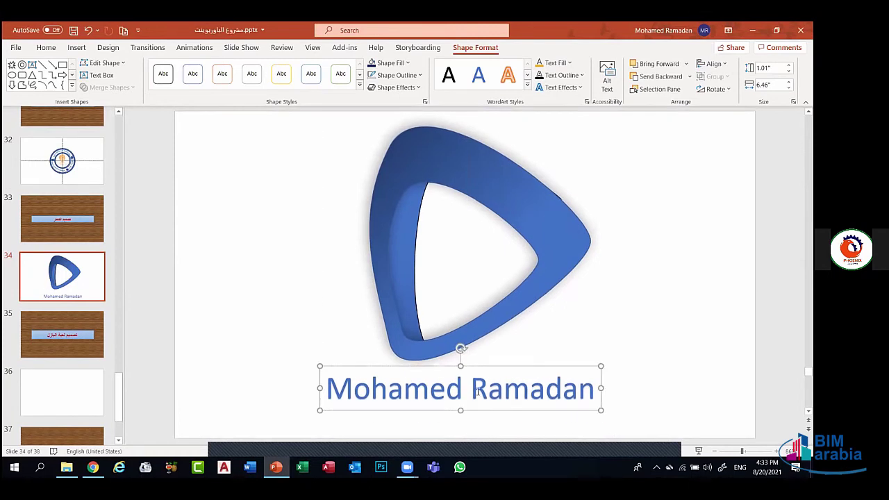
pyautogui.tripleClick(479, 391)
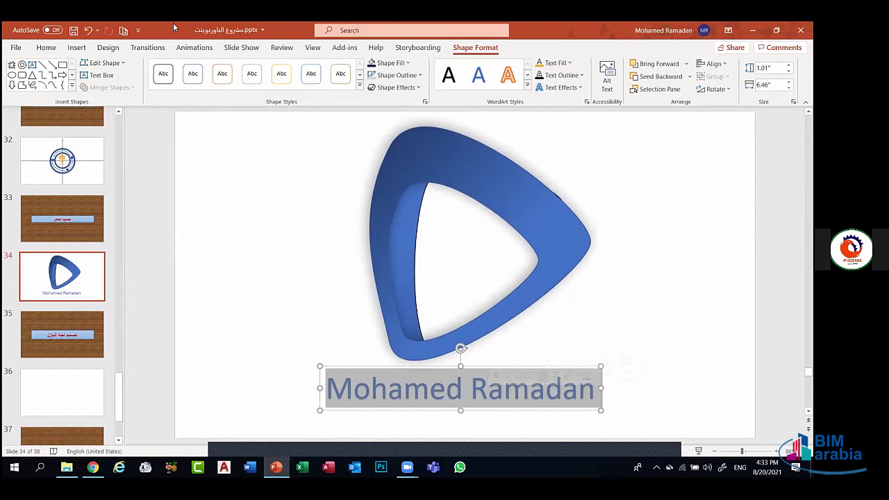
# Make the name text bold with Ctrl+B
pyautogui.click(49, 49)
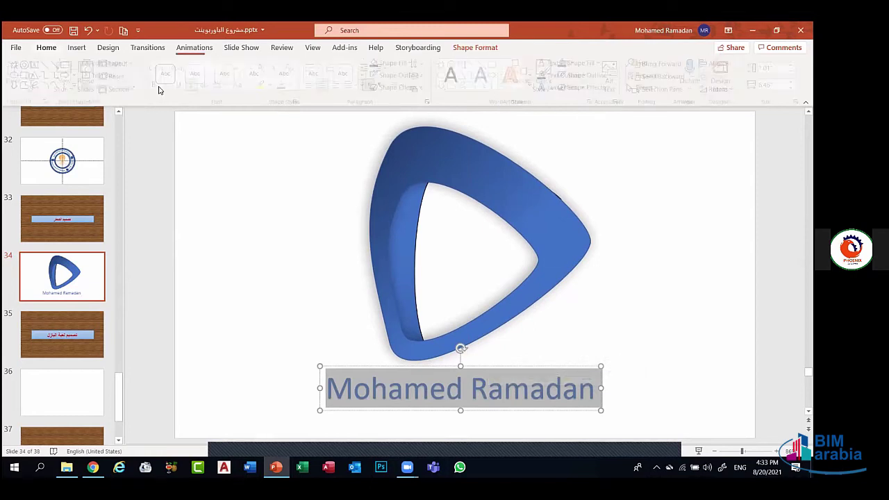
pyautogui.hotkey('ctrl', 'b')
pyautogui.click(455, 381)
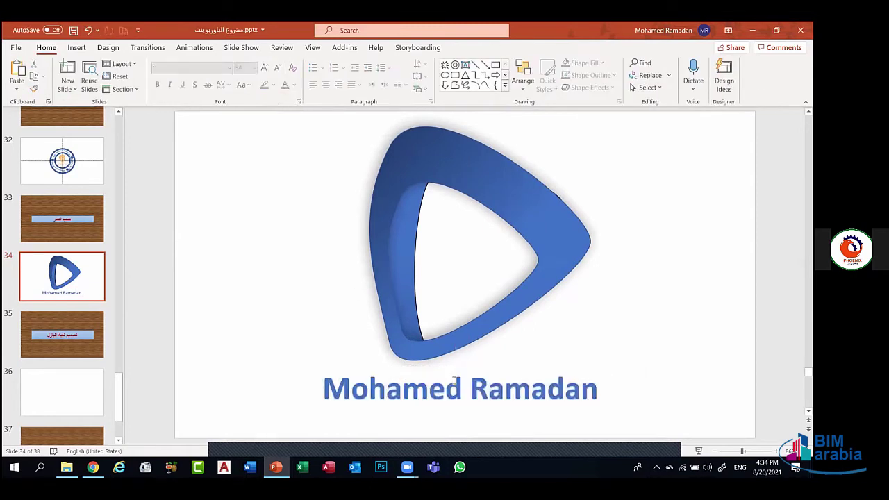
pyautogui.tripleClick(455, 383)
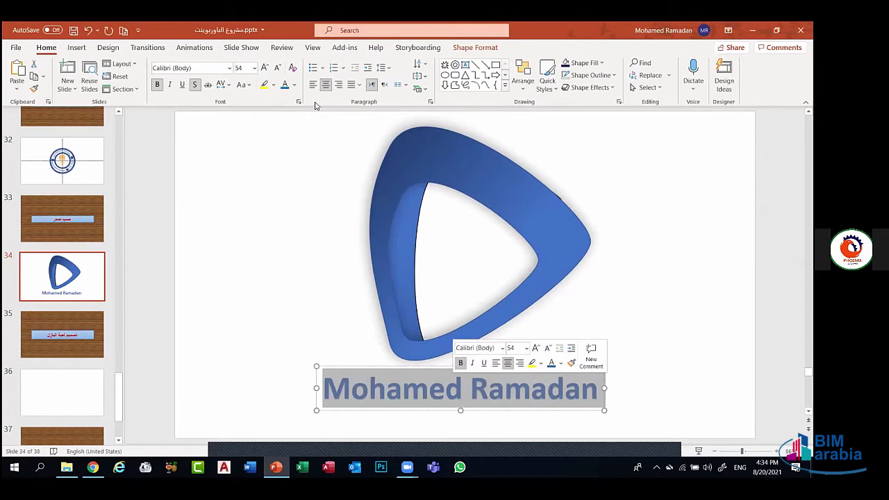
# Browse Shadow and Glow shape effects, then apply a bevel to the name's box
pyautogui.click(492, 47)
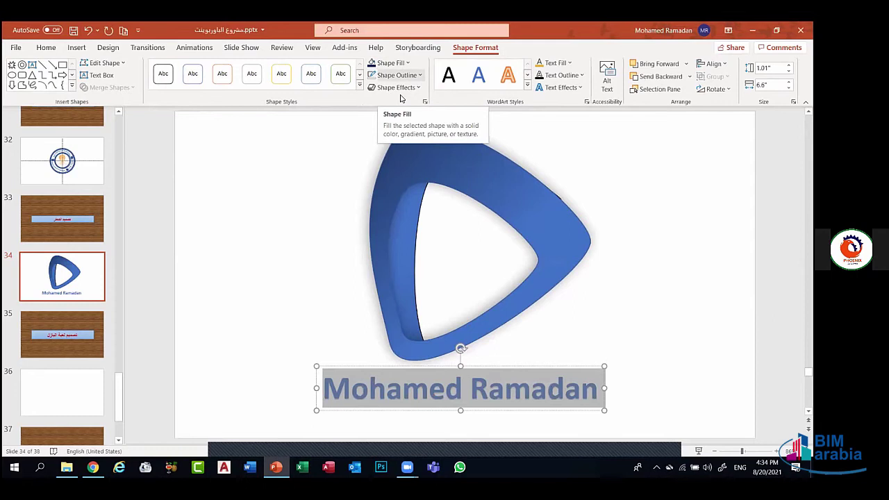
pyautogui.click(420, 88)
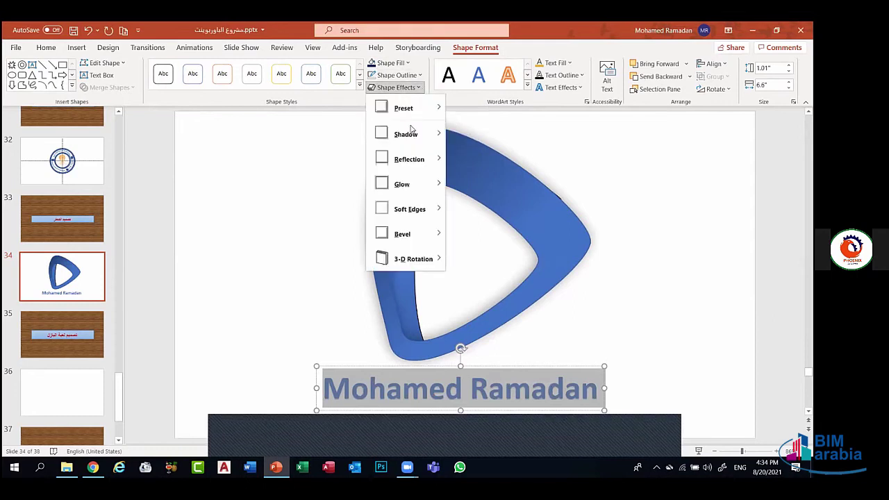
pyautogui.moveTo(415, 134)
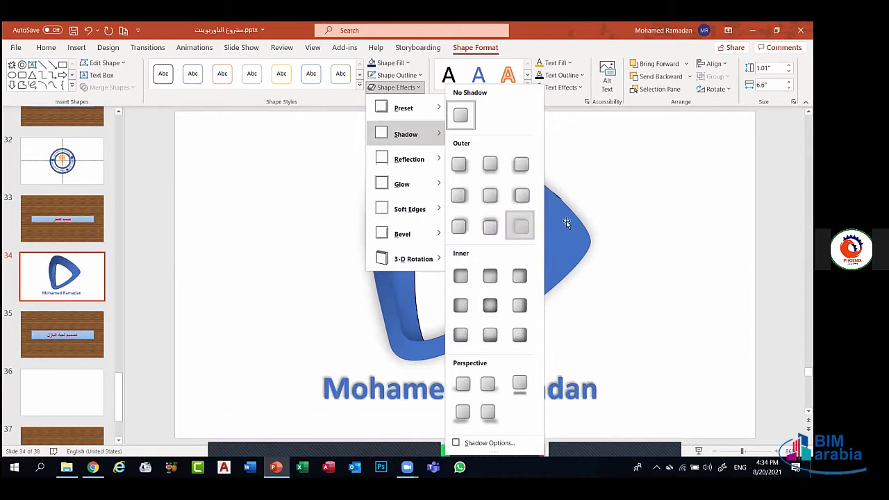
pyautogui.click(598, 223)
pyautogui.click(417, 87)
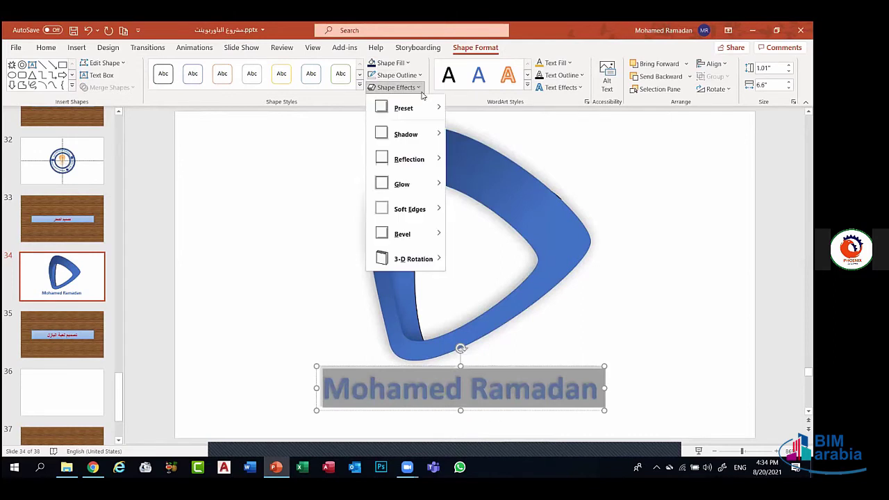
pyautogui.moveTo(441, 186)
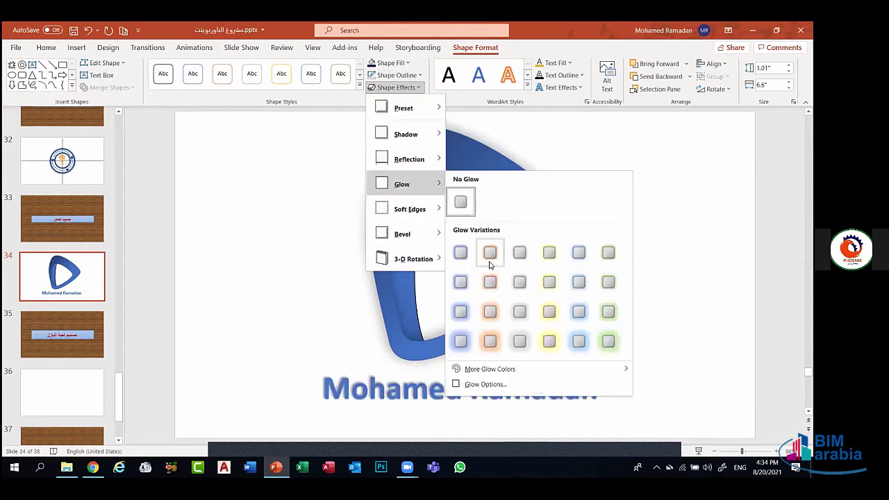
pyautogui.moveTo(439, 207)
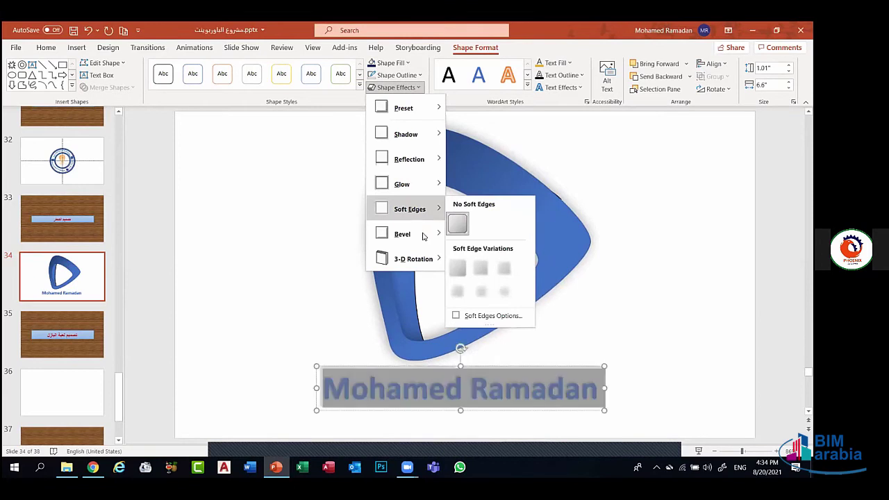
pyautogui.moveTo(423, 237)
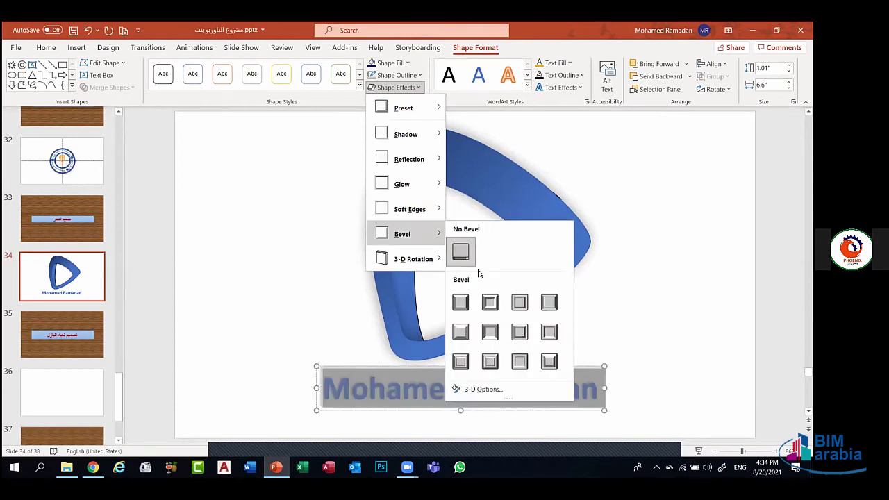
pyautogui.click(460, 303)
# Apply the first 3-D Preset effect to the name
pyautogui.click(416, 87)
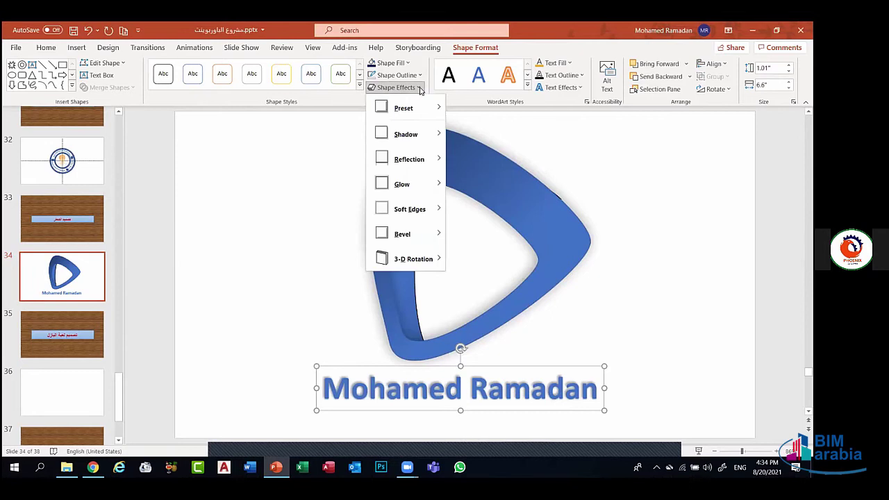
pyautogui.moveTo(439, 258)
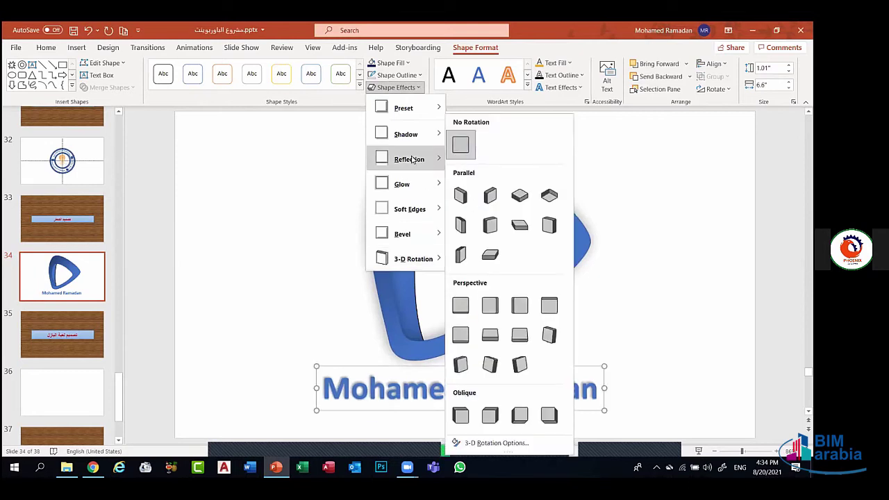
pyautogui.moveTo(412, 160)
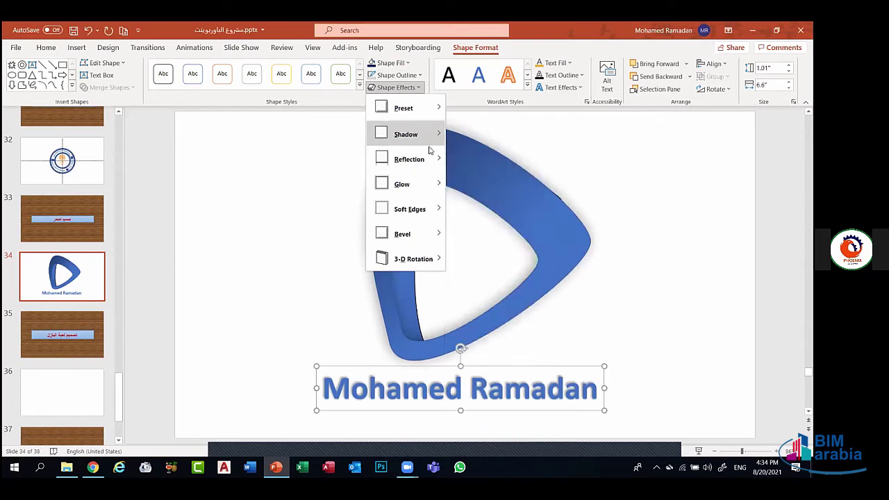
pyautogui.moveTo(430, 148)
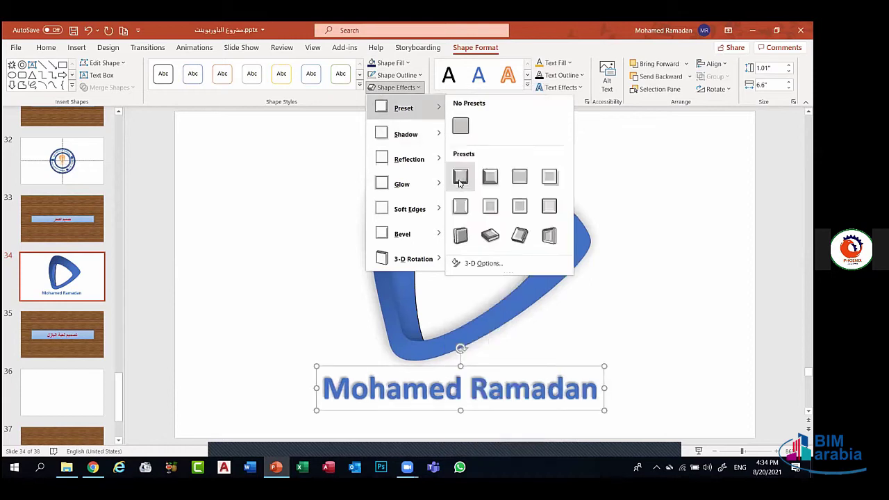
pyautogui.click(462, 171)
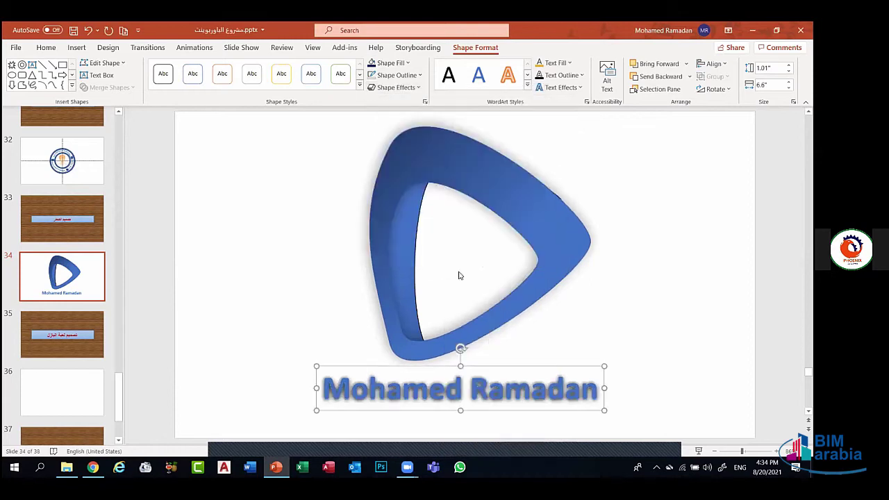
# Review the shape effects list again without applying anything, then reselect the name box
pyautogui.tripleClick(441, 385)
pyautogui.click(396, 87)
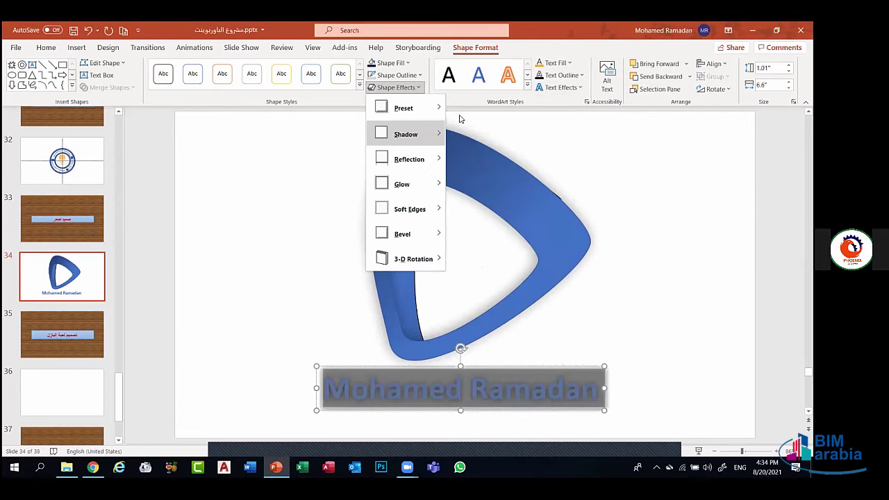
pyautogui.moveTo(459, 119)
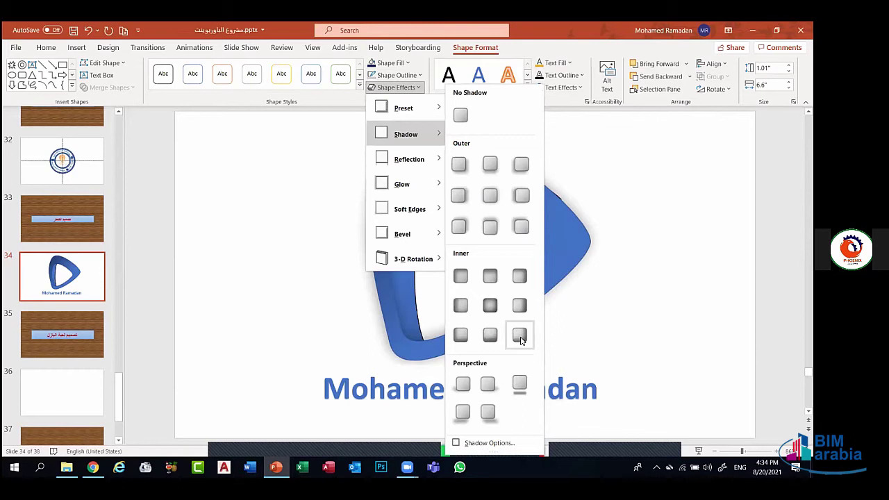
pyautogui.click(438, 301)
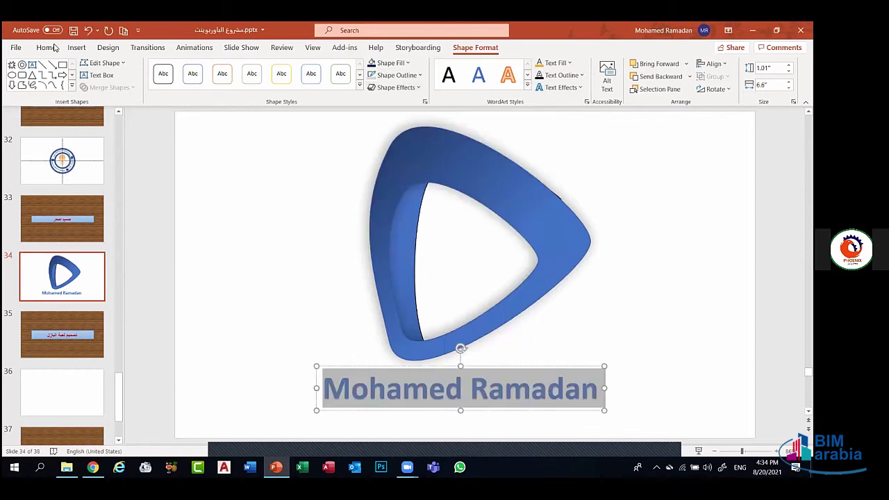
pyautogui.click(599, 272)
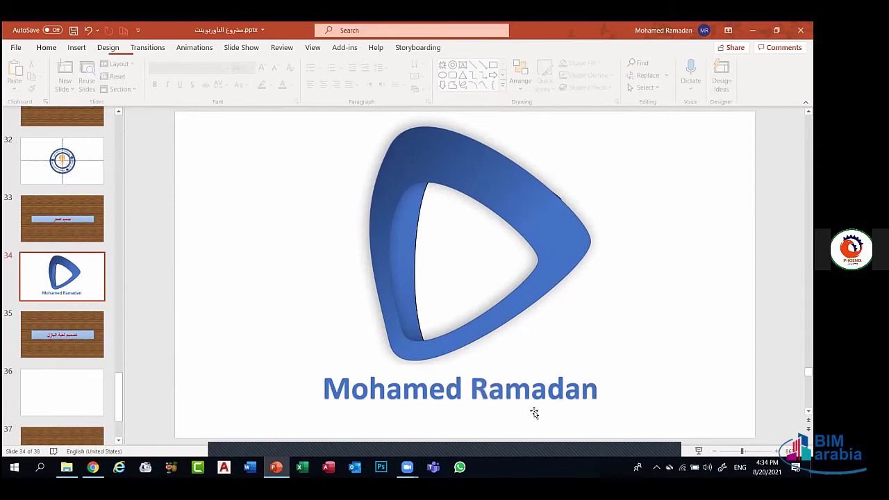
pyautogui.click(534, 413)
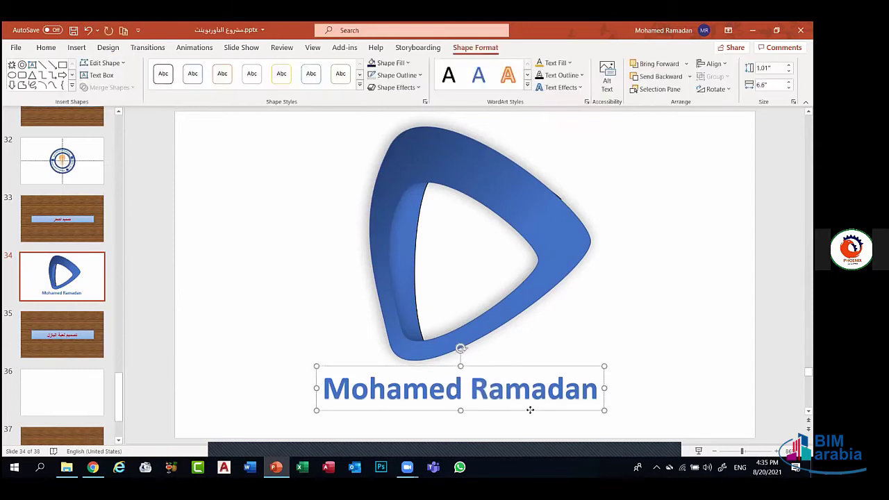
# Centre the name under the logo, then duplicate slide 34 and clear the copy into empty slide 35
pyautogui.moveTo(540, 411); pyautogui.dragTo(335, 320)
pyautogui.click(335, 320)
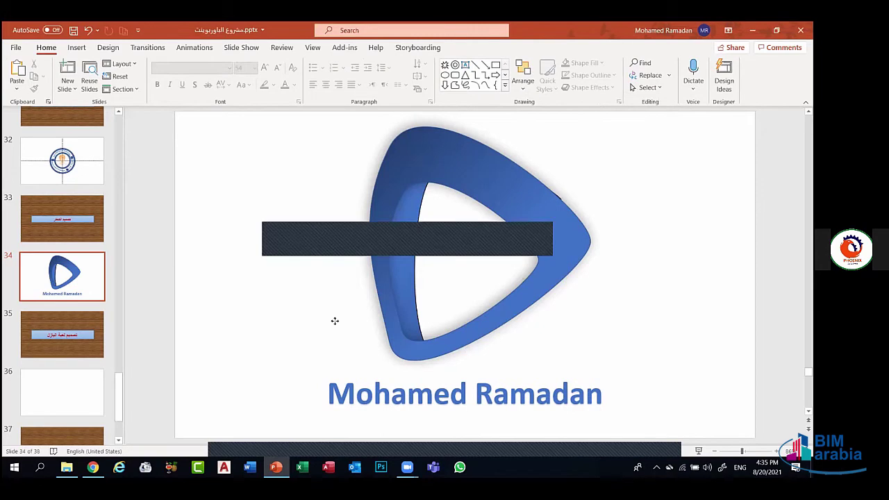
pyautogui.rightClick(111, 293)
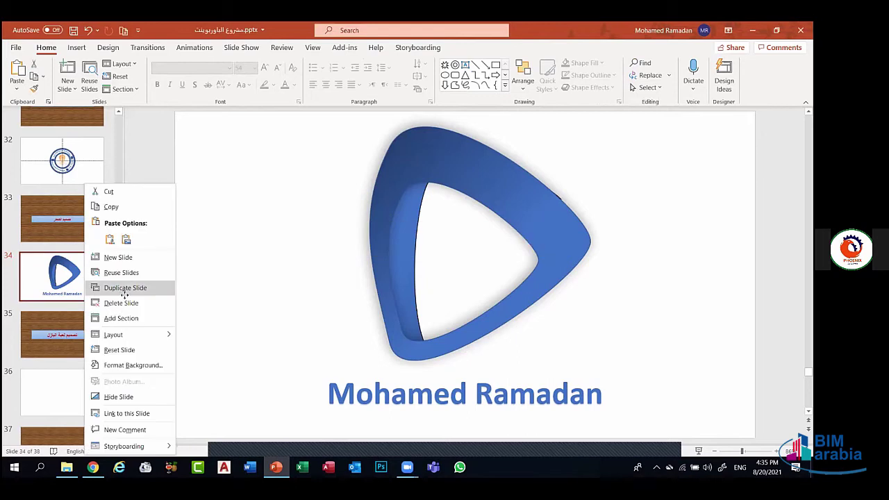
pyautogui.click(373, 389)
pyautogui.press('Delete')
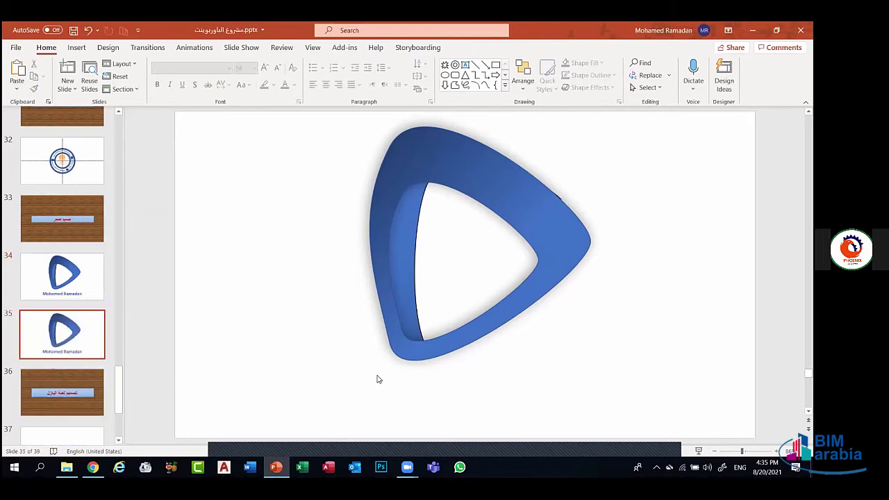
pyautogui.click(419, 321)
pyautogui.press('Delete')
# Look back through slides 34, 32, 31 and the earlier thumbnails up to slide 17
pyautogui.click(94, 280)
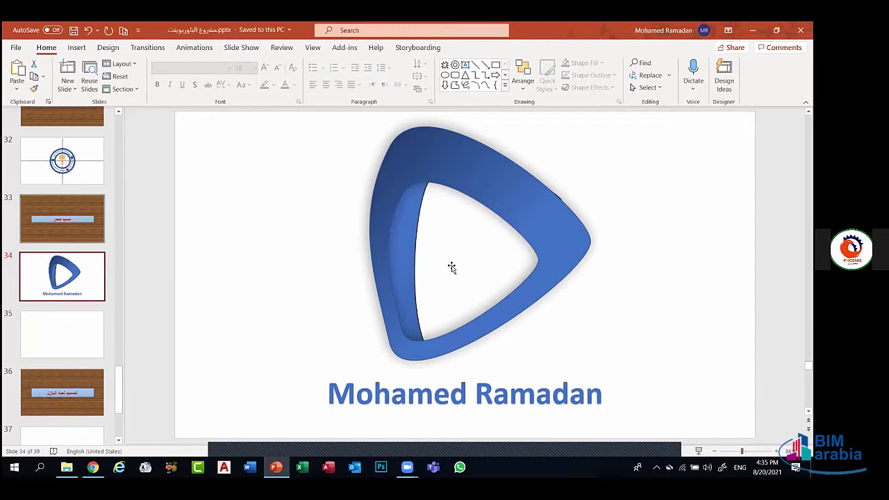
pyautogui.click(78, 169)
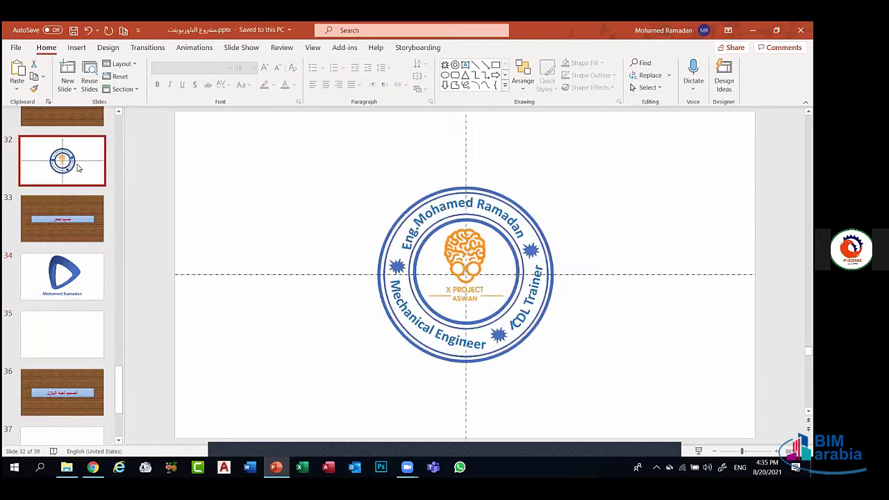
pyautogui.press('Up')
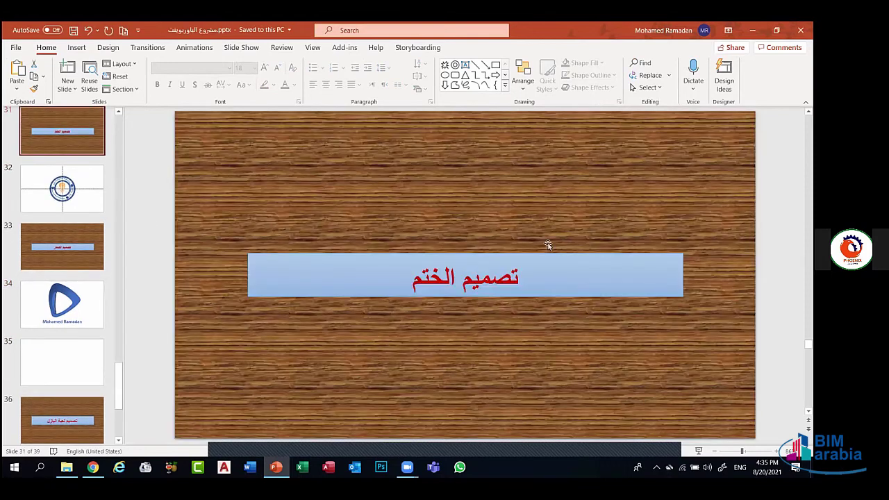
pyautogui.scroll(5, 300, 211)
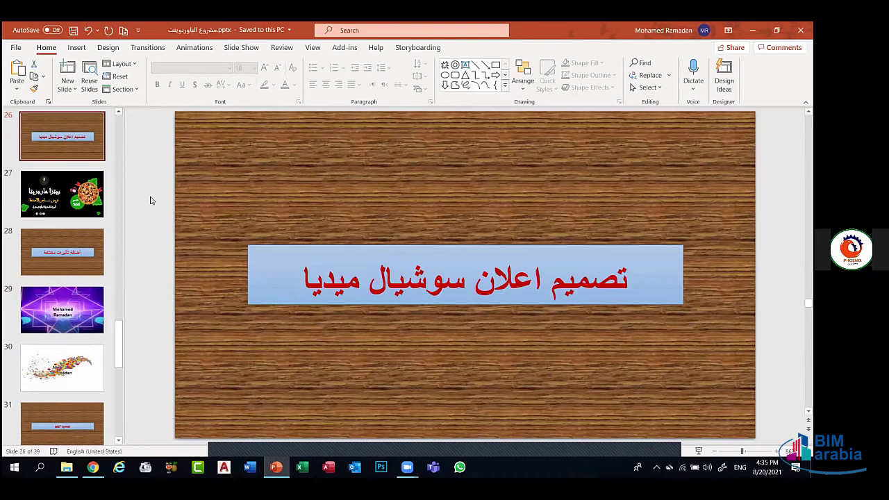
pyautogui.scroll(-1, 150, 200)
pyautogui.scroll(2, 174, 192)
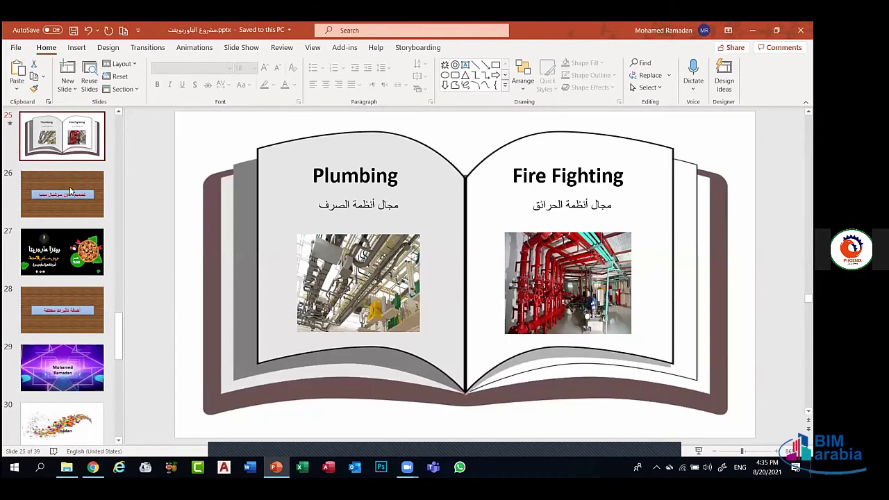
pyautogui.scroll(3, 305, 153)
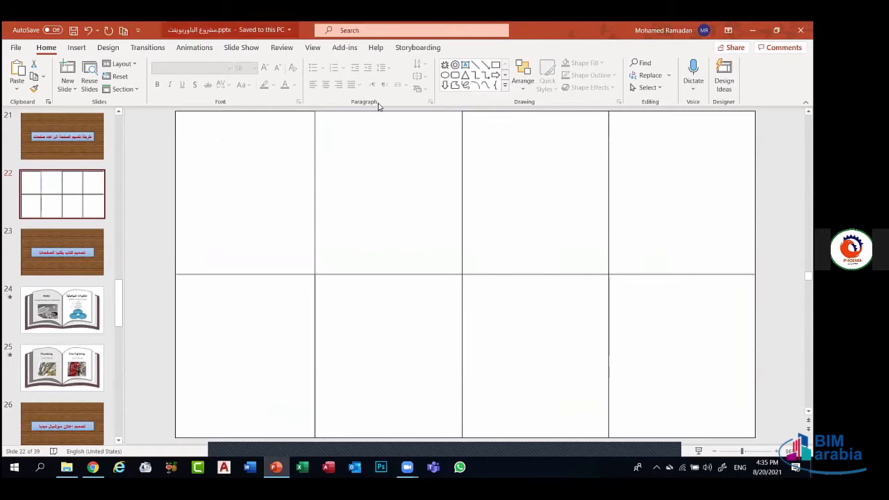
pyautogui.scroll(1, 214, 159)
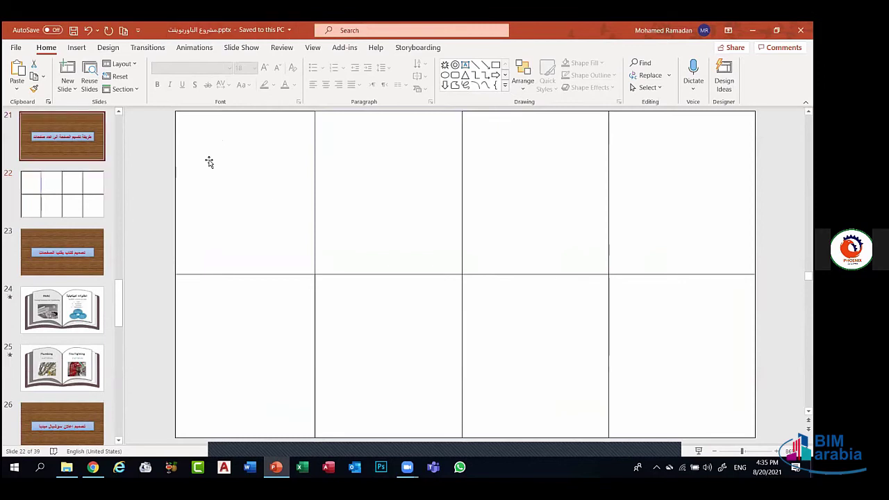
pyautogui.scroll(1, 212, 159)
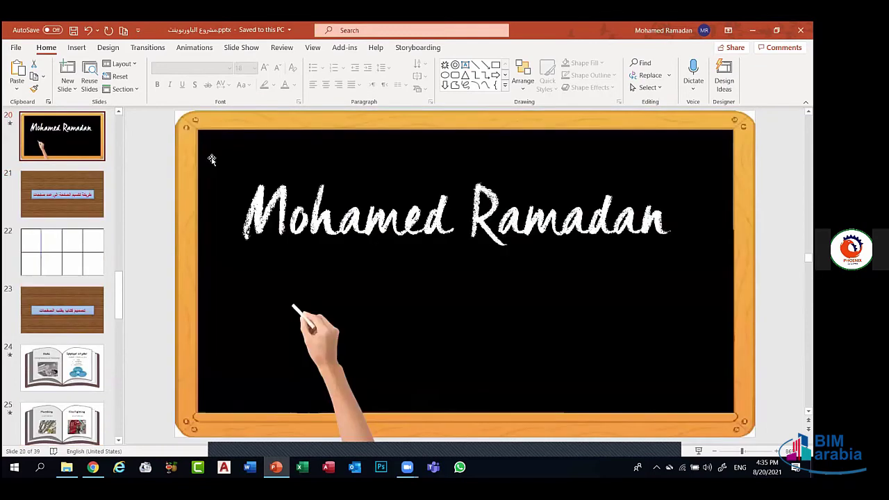
pyautogui.scroll(2, 212, 160)
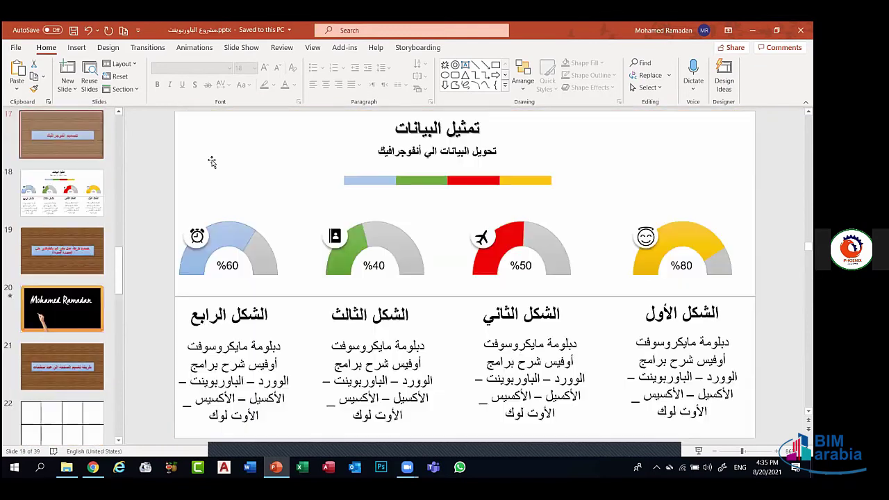
pyautogui.scroll(1, 212, 160)
pyautogui.scroll(-18, 211, 159)
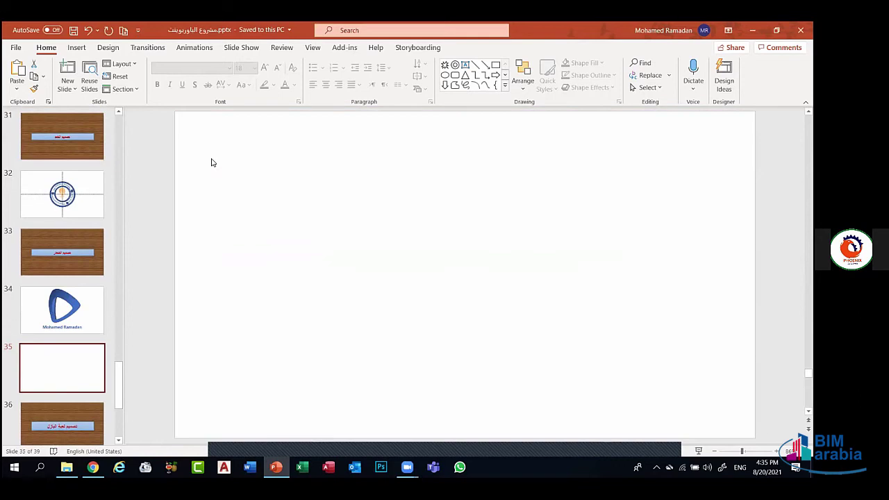
# Save the presentation and switch to the Insert tab
pyautogui.hotkey('ctrl', 's')
pyautogui.click(78, 49)
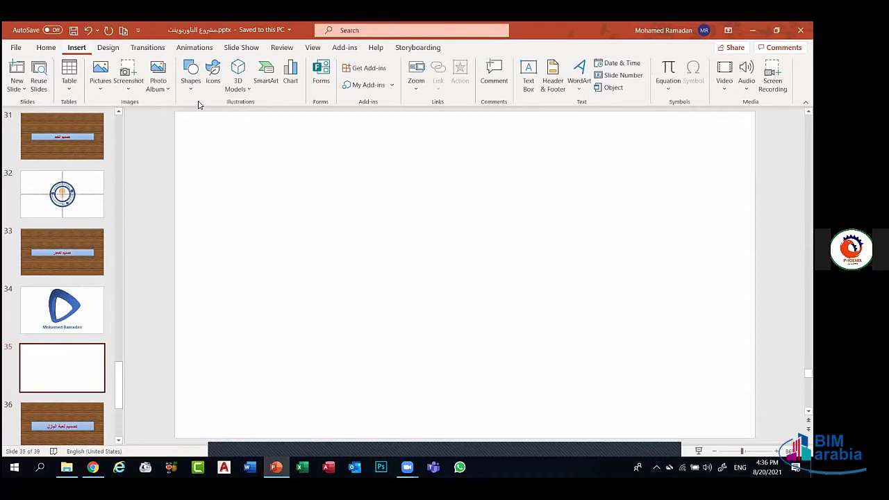
pyautogui.moveTo(447, 434)
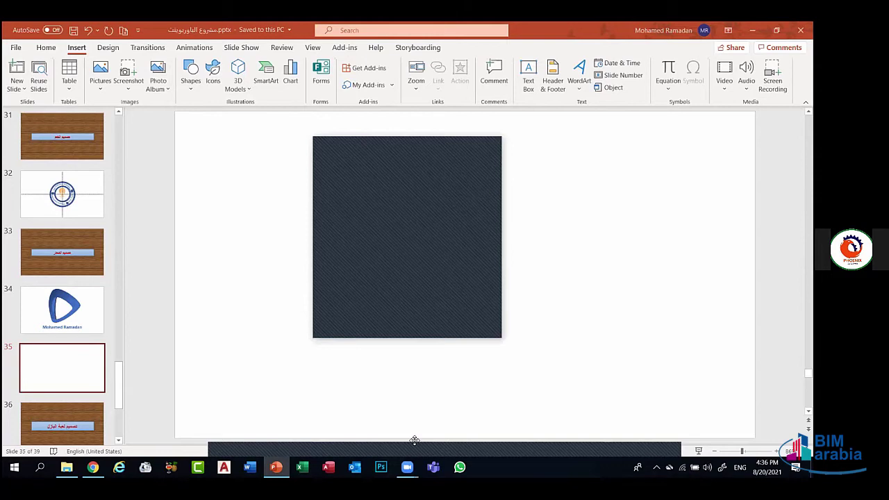
pyautogui.hotkey('ctrl', 'z')
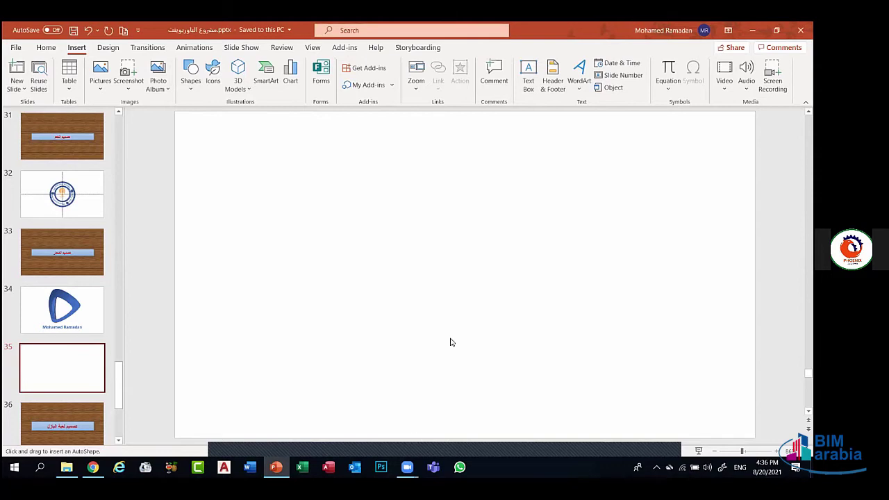
pyautogui.hotkey('ctrl', 'y')
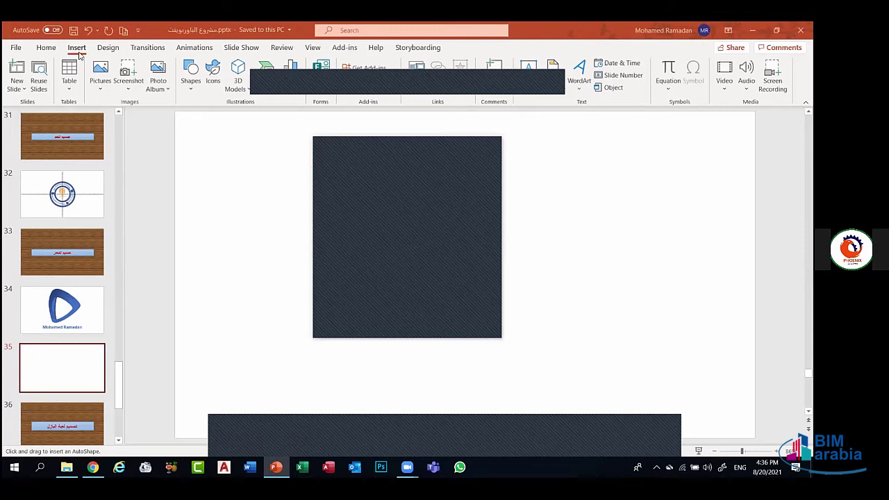
# Open the Shapes gallery after dismissing the Icons library without inserting anything
pyautogui.click(193, 89)
pyautogui.click(203, 83)
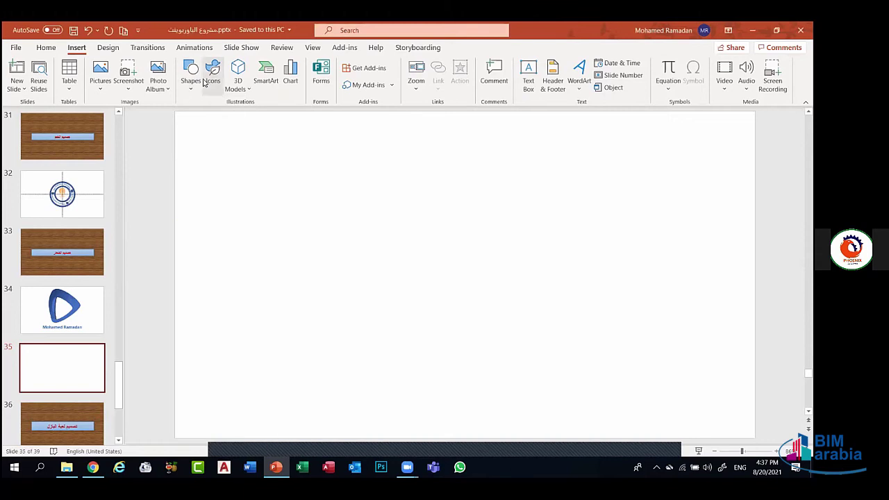
pyautogui.click(204, 83)
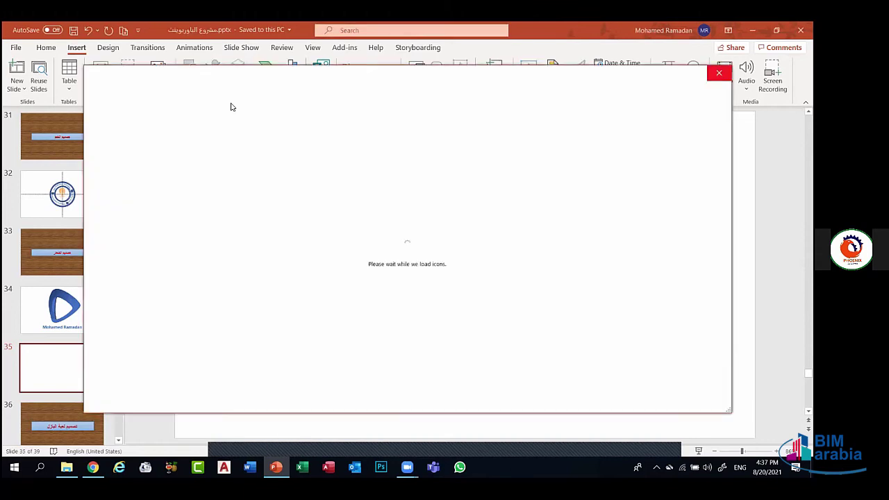
pyautogui.press('Escape')
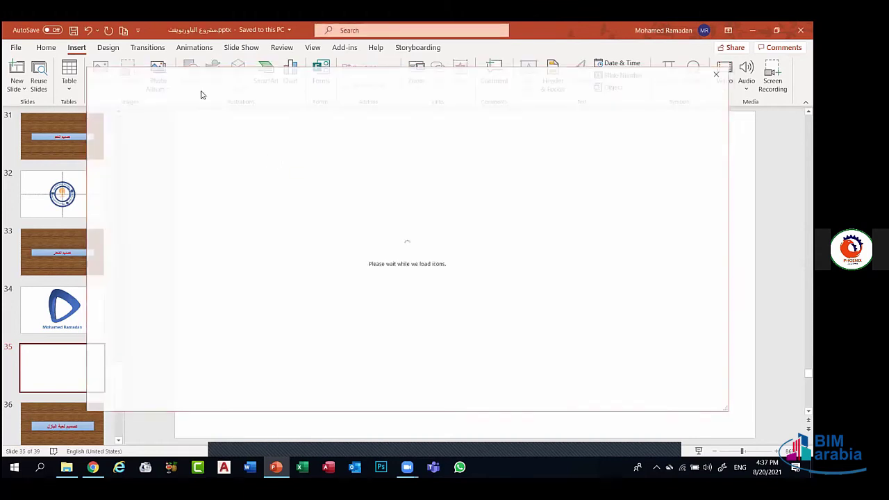
pyautogui.click(200, 90)
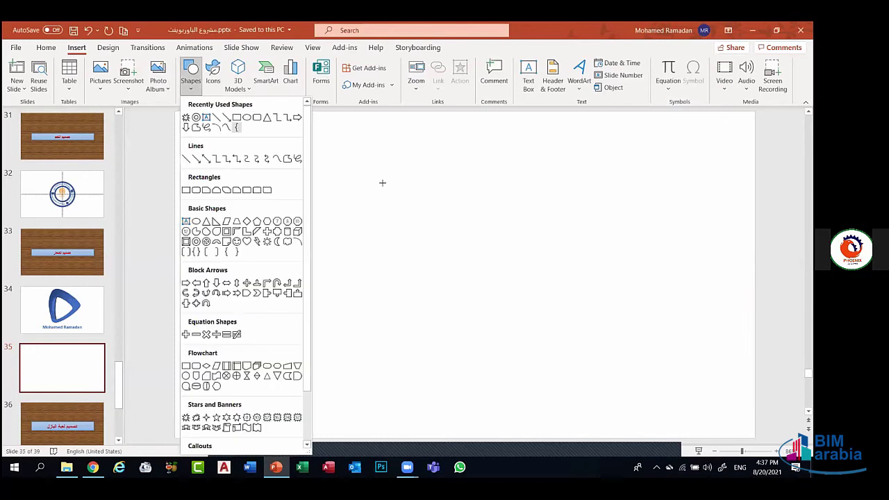
# Draw a blue circle plus an equal copy shifted slightly right and down, selecting both
pyautogui.moveTo(384, 176); pyautogui.dragTo(519, 256)
pyautogui.moveTo(463, 244); pyautogui.dragTo(543, 236)
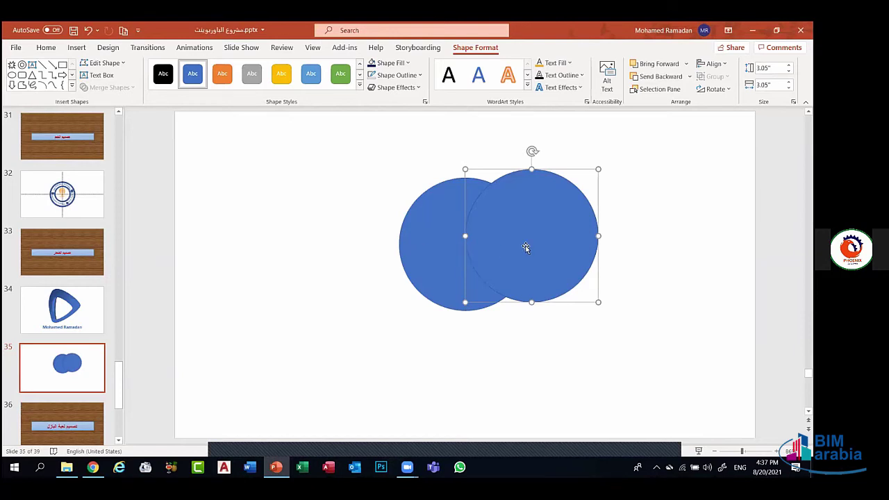
pyautogui.moveTo(526, 248); pyautogui.dragTo(481, 268)
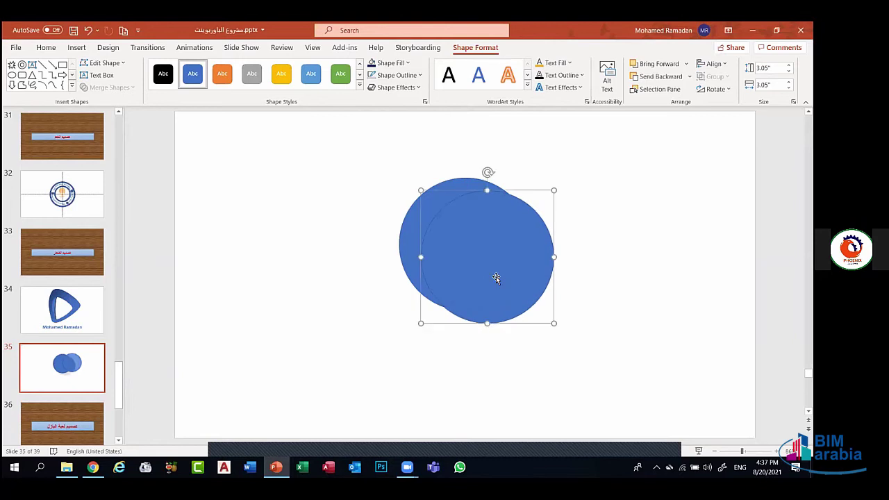
pyautogui.keyDown('shift'); pyautogui.click(410, 242); pyautogui.keyUp('shift')
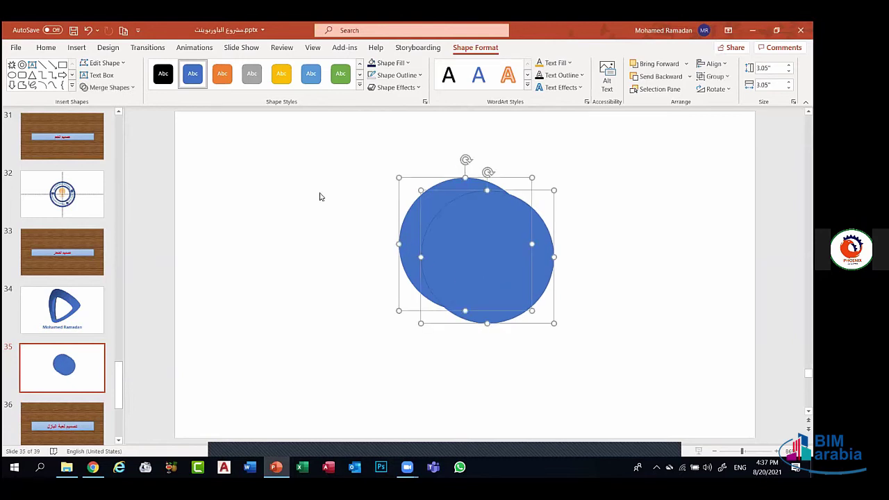
# Try combining the circles into a ring, then undo back to two overlapping circles
pyautogui.click(124, 89)
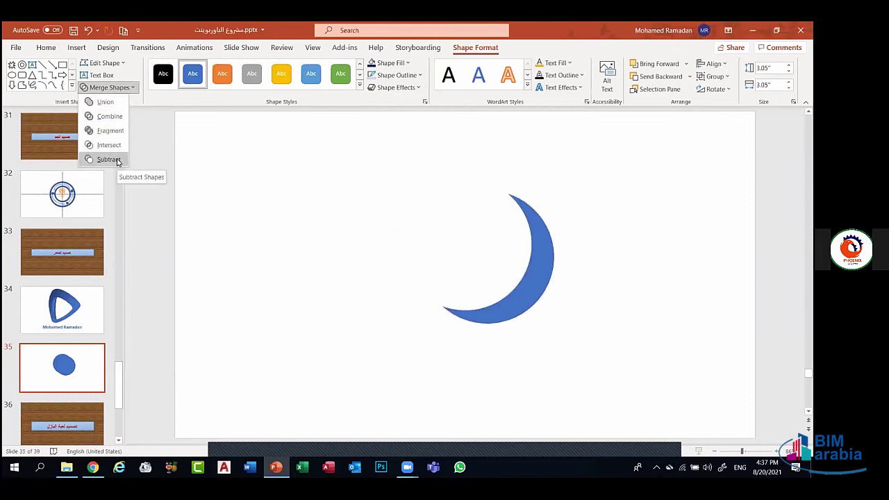
pyautogui.click(109, 116)
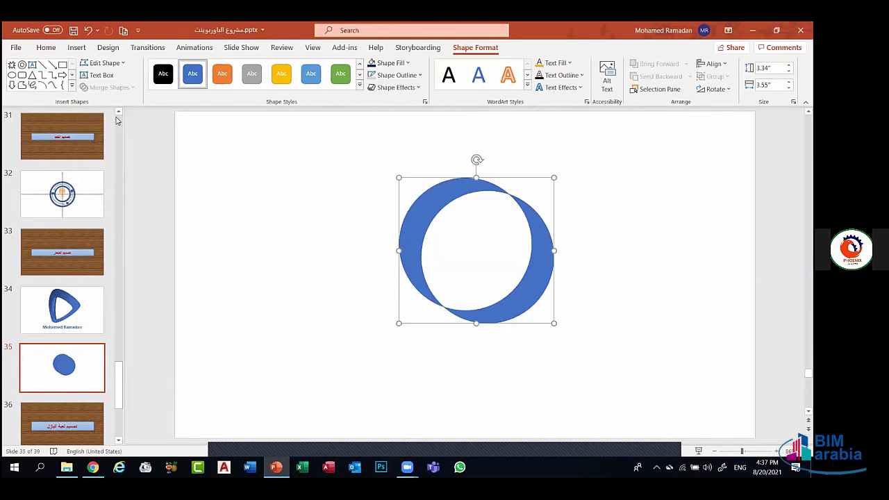
pyautogui.moveTo(430, 197); pyautogui.dragTo(400, 182)
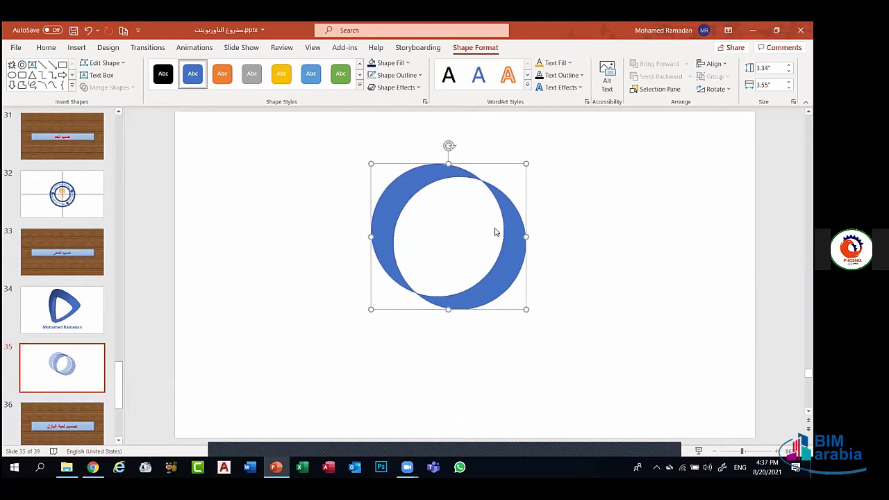
pyautogui.click(518, 334)
pyautogui.click(499, 284)
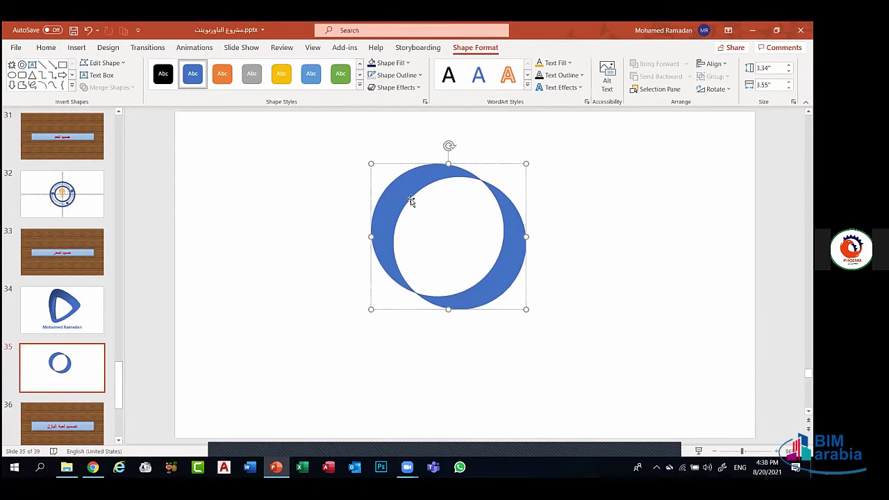
pyautogui.hotkey('ctrl', 'z')
pyautogui.hotkey('ctrl', 'z')
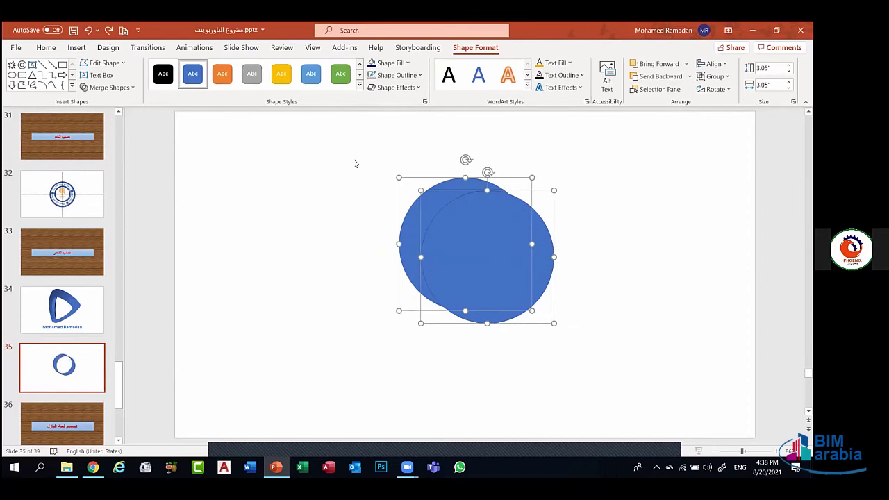
pyautogui.click(108, 87)
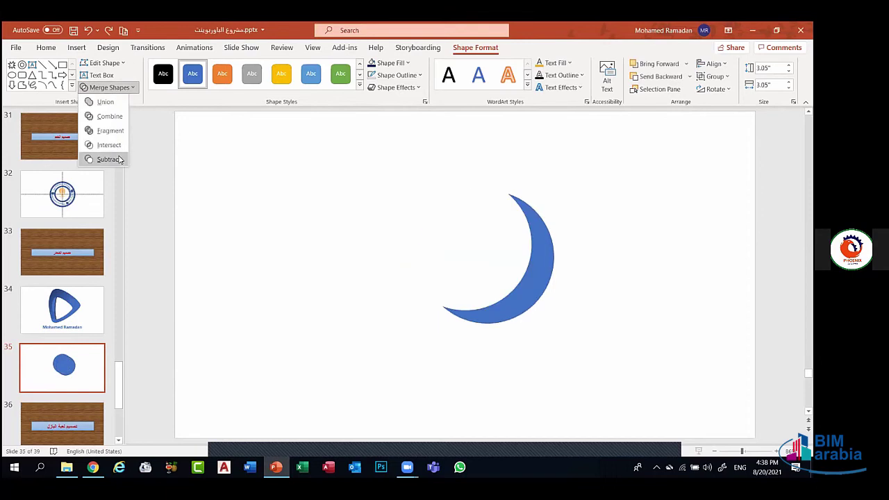
# Subtract one circle to form a crescent, then copy it, flip it horizontally and move it
pyautogui.click(108, 159)
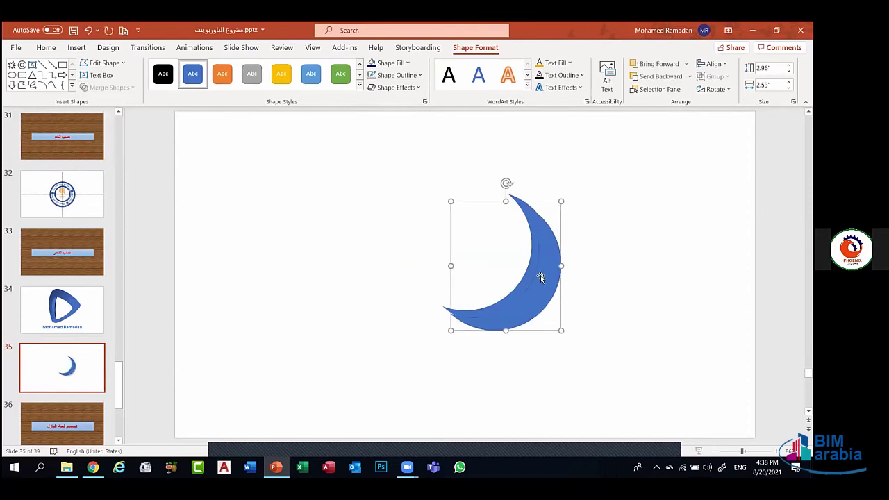
pyautogui.moveTo(540, 278); pyautogui.dragTo(630, 287)
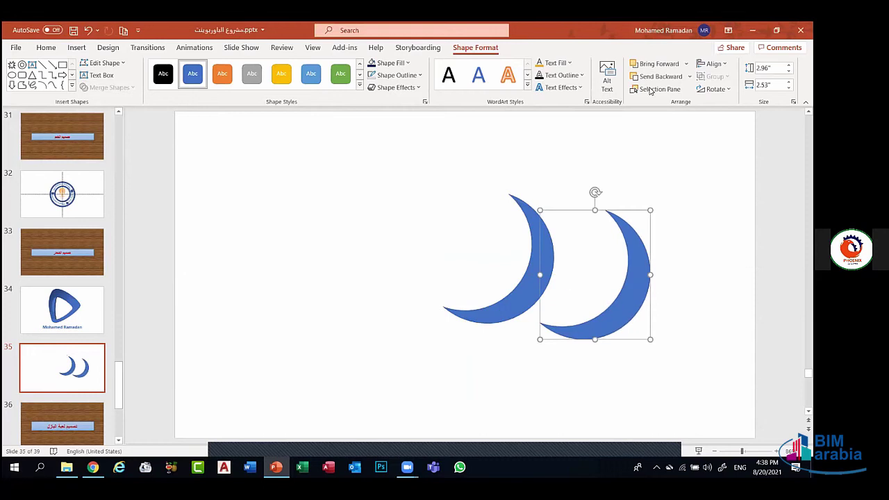
pyautogui.click(716, 89)
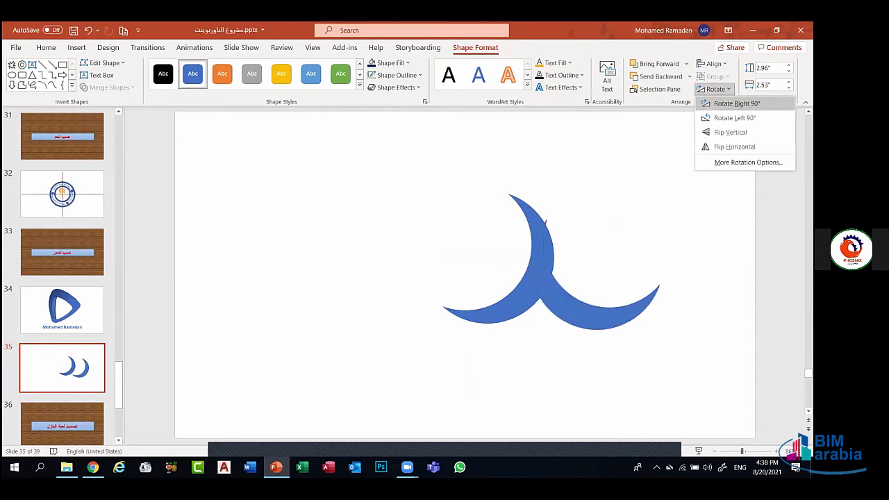
pyautogui.click(728, 147)
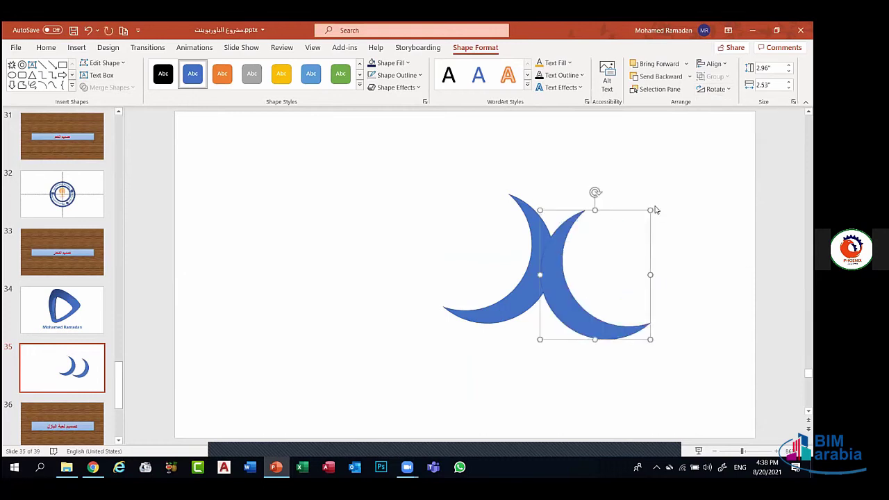
pyautogui.moveTo(577, 309); pyautogui.dragTo(415, 261)
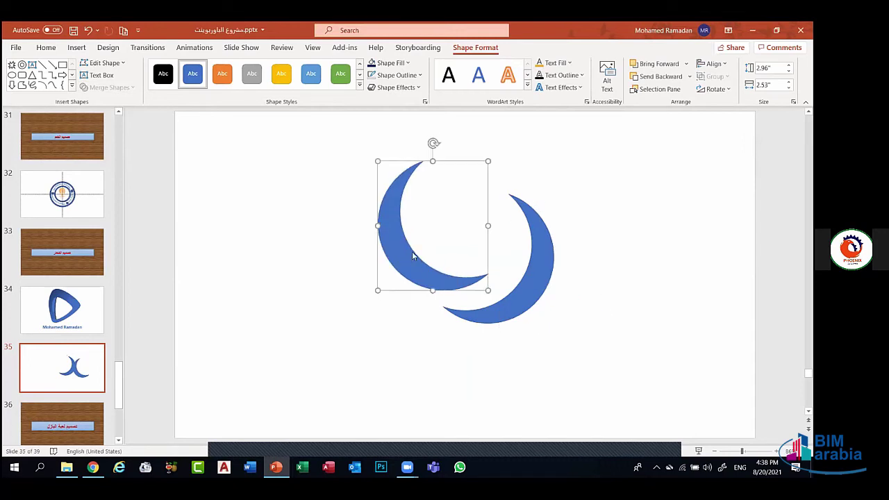
# Rotate the flipped crescent, delete the extra right crescent and duplicate the remaining one
pyautogui.moveTo(433, 142); pyautogui.dragTo(528, 188)
pyautogui.hotkey('ctrl', 'z')
pyautogui.hotkey('ctrl', 'y')
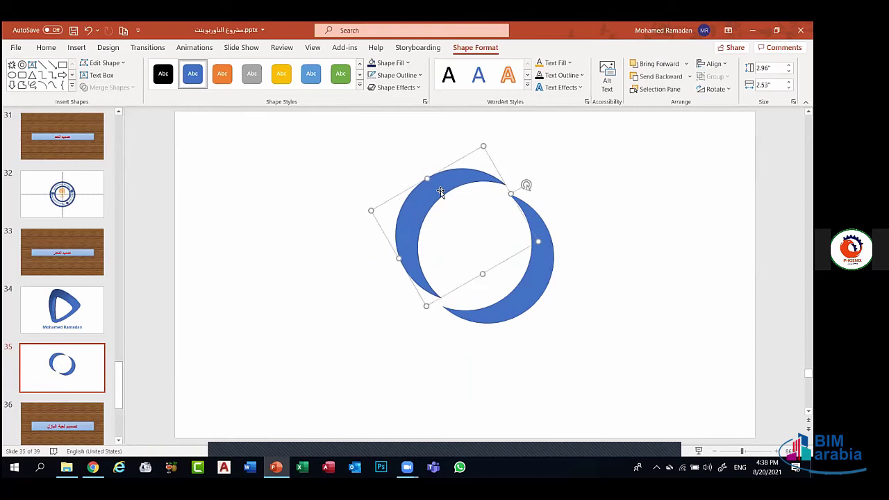
pyautogui.click(539, 292)
pyautogui.press('Delete')
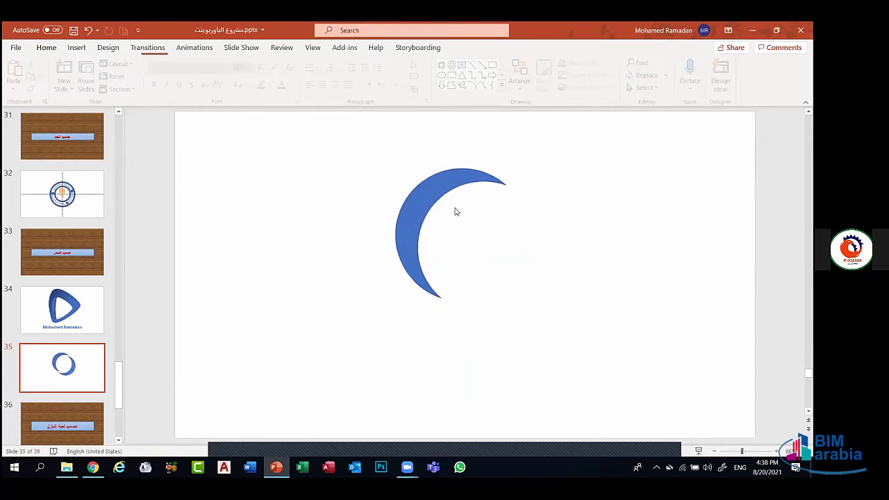
pyautogui.click(432, 191)
pyautogui.moveTo(439, 192); pyautogui.dragTo(465, 205)
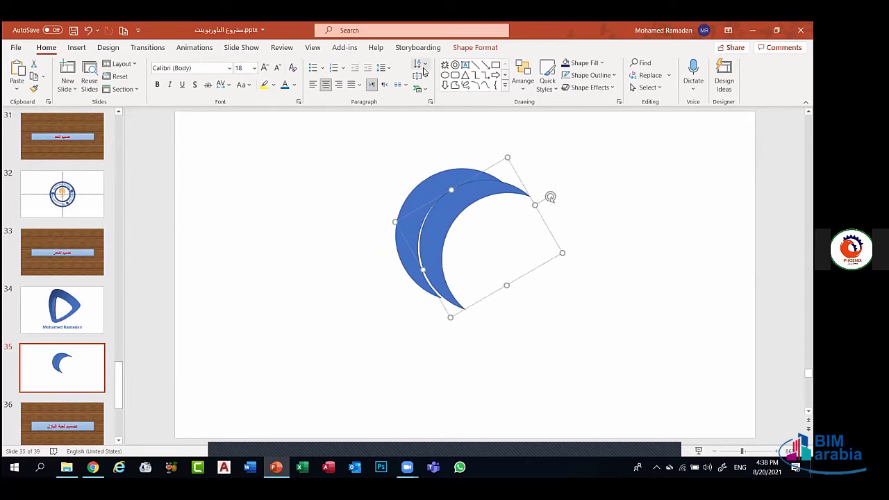
# Remove the outlines from both crescents
pyautogui.click(475, 47)
pyautogui.click(416, 75)
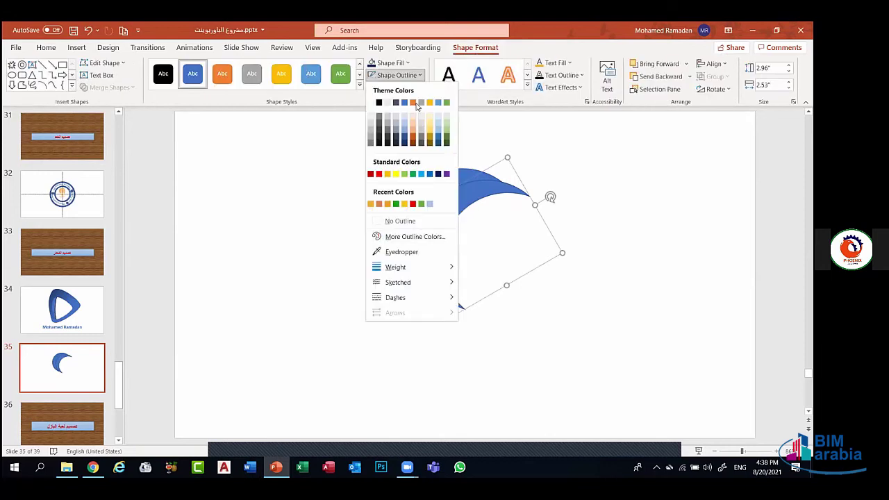
pyautogui.click(416, 202)
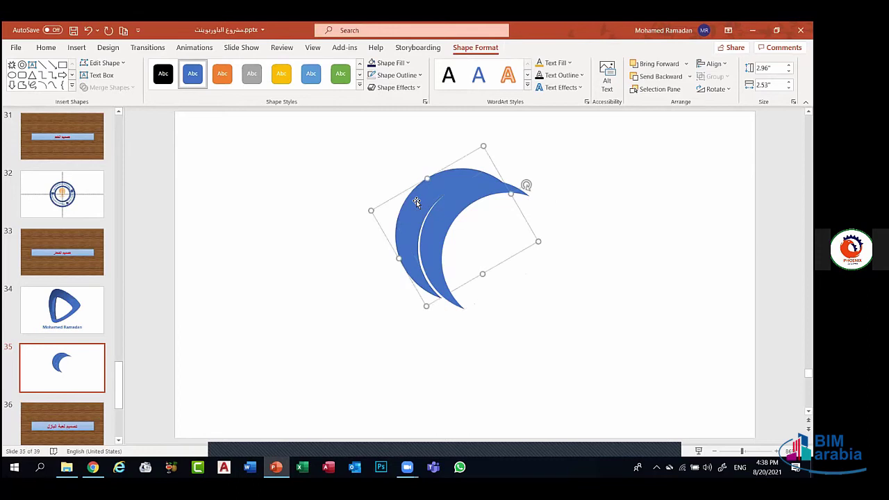
pyautogui.click(397, 75)
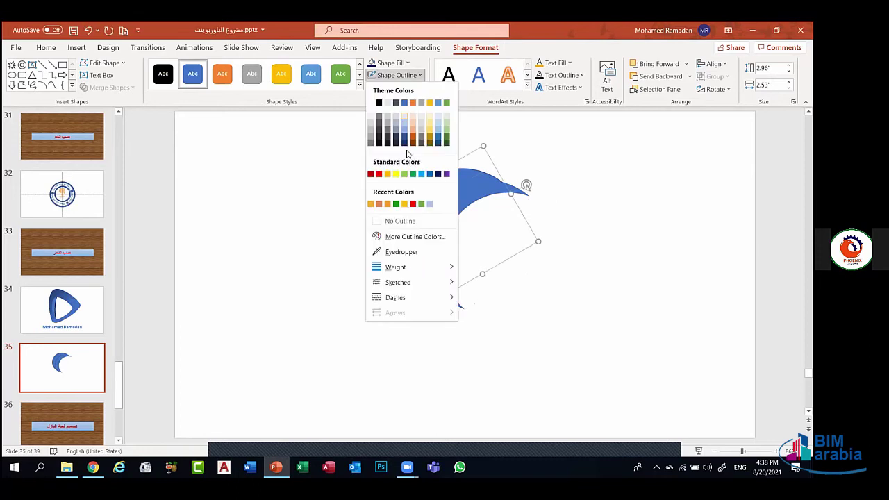
pyautogui.click(393, 224)
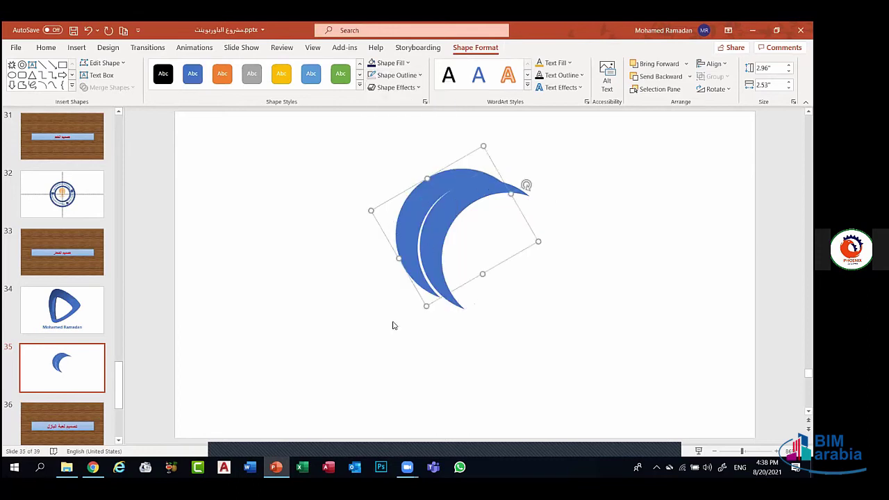
pyautogui.click(393, 324)
# Fill the back crescent red and the front crescent standard blue
pyautogui.doubleClick(407, 265)
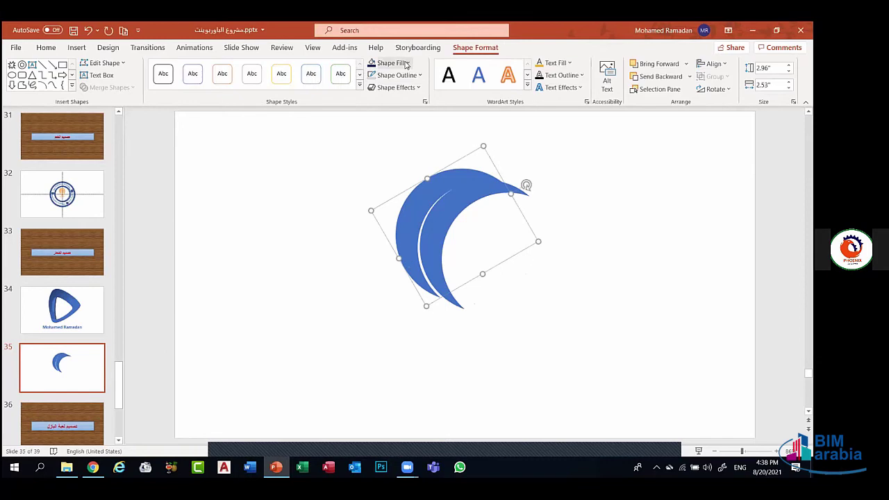
pyautogui.click(393, 63)
pyautogui.click(378, 162)
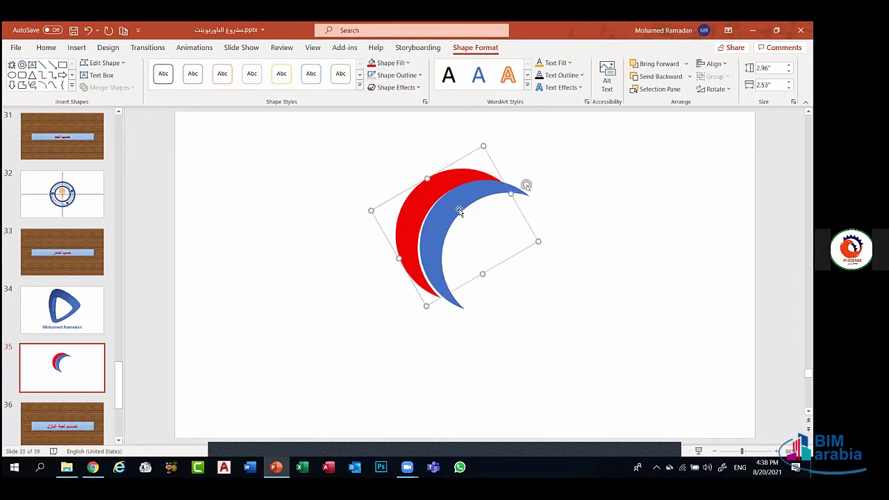
pyautogui.click(602, 212)
pyautogui.click(462, 209)
pyautogui.moveTo(462, 210); pyautogui.dragTo(460, 212)
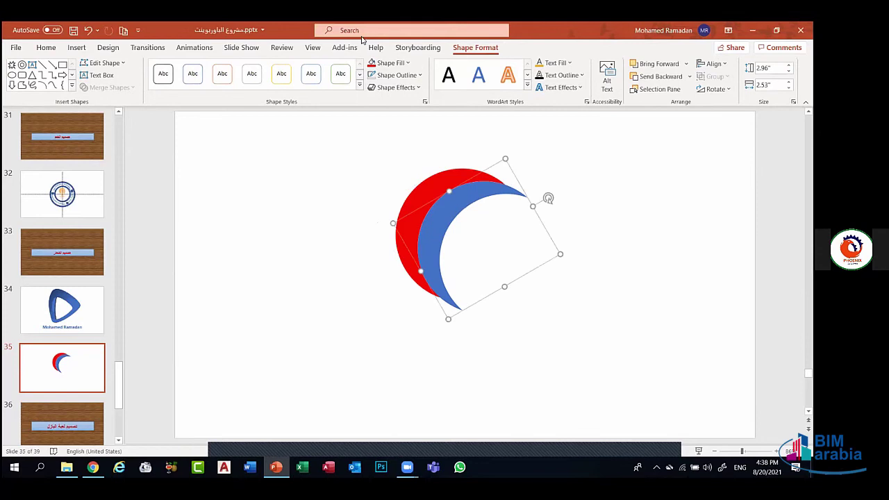
pyautogui.click(400, 62)
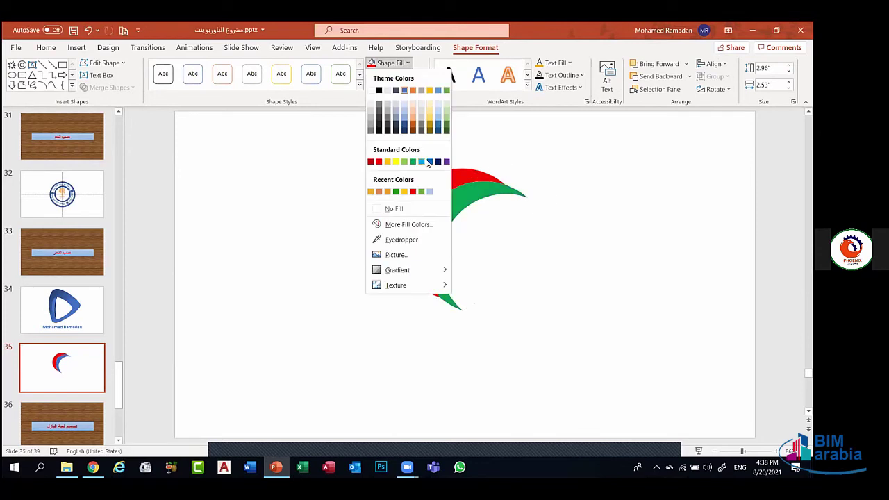
pyautogui.click(428, 162)
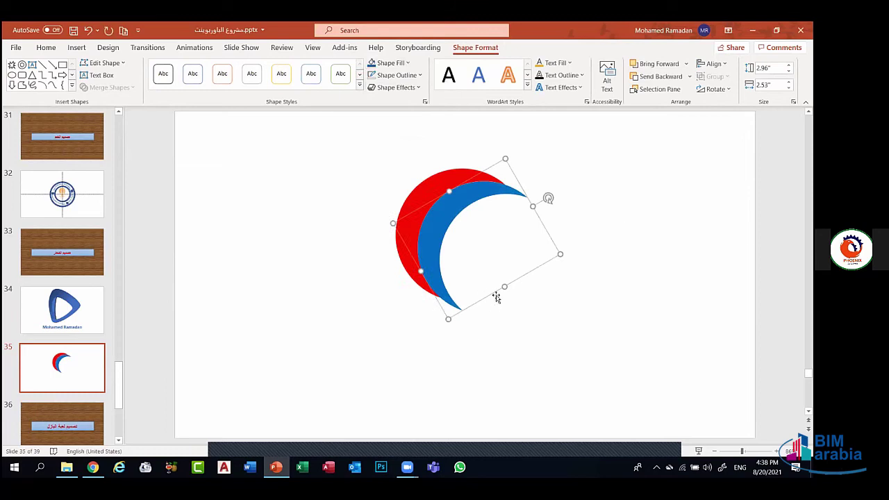
# Shrink the front crescent, send it backward and reposition it against the red one
pyautogui.moveTo(449, 319)
pyautogui.mouseDown()
pyautogui.moveTo(426, 294)
pyautogui.moveTo(451, 312)
pyautogui.mouseUp()
pyautogui.moveTo(446, 264); pyautogui.dragTo(416, 269)
pyautogui.click(431, 267)
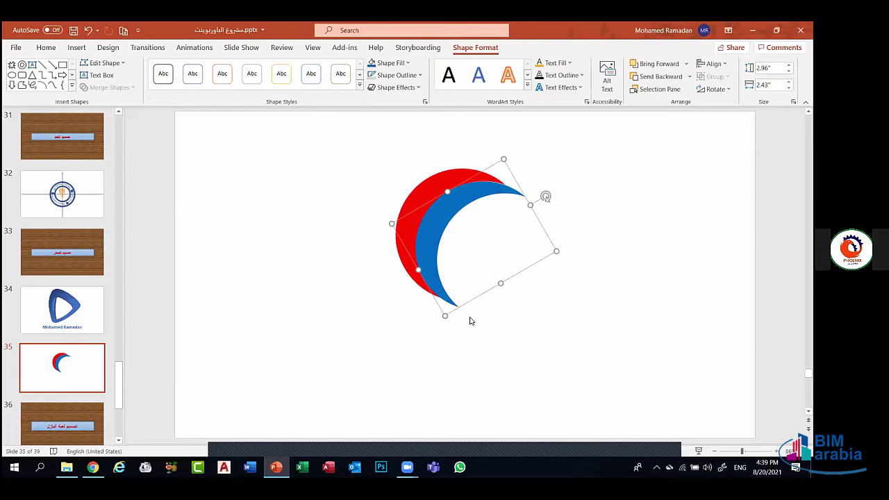
pyautogui.moveTo(445, 316); pyautogui.dragTo(451, 290)
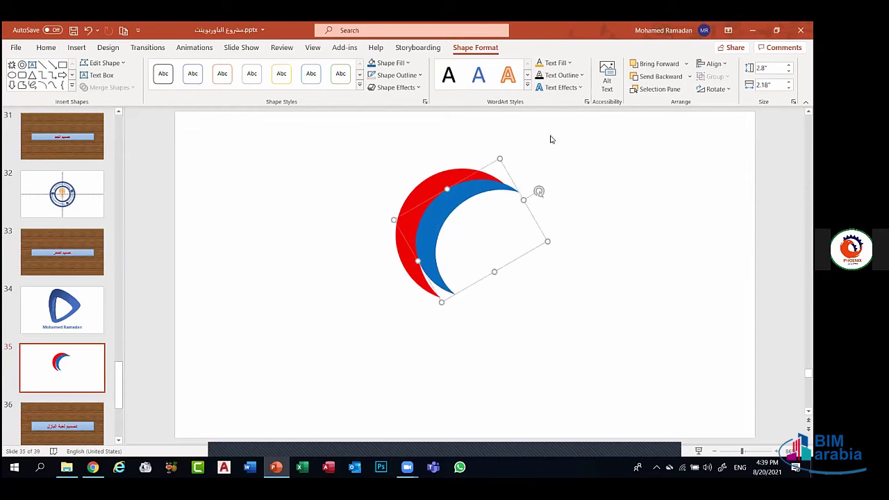
pyautogui.click(690, 76)
pyautogui.click(657, 89)
pyautogui.moveTo(441, 302); pyautogui.dragTo(436, 307)
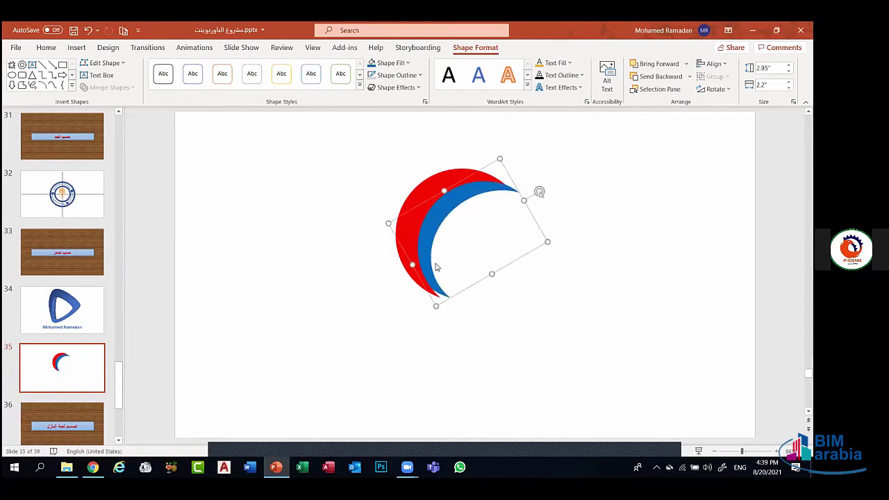
pyautogui.moveTo(429, 251); pyautogui.dragTo(429, 247)
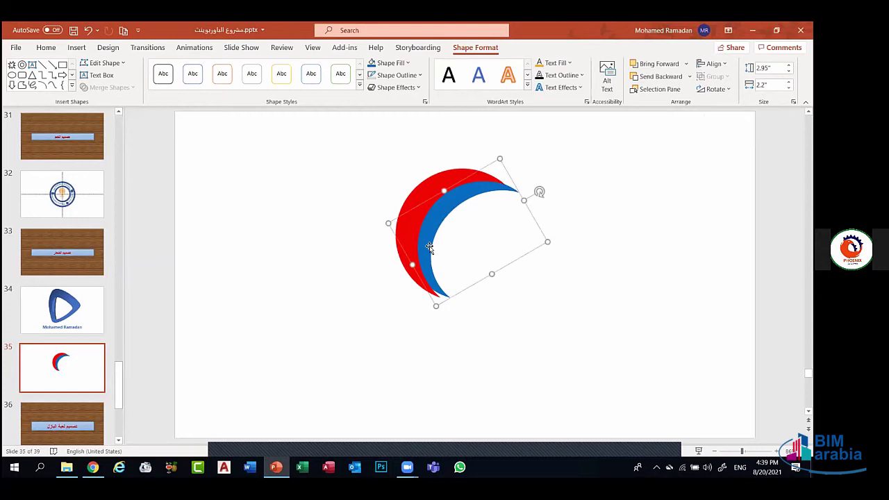
# Fill the front crescent light grey and nudge it against the red crescent
pyautogui.click(408, 64)
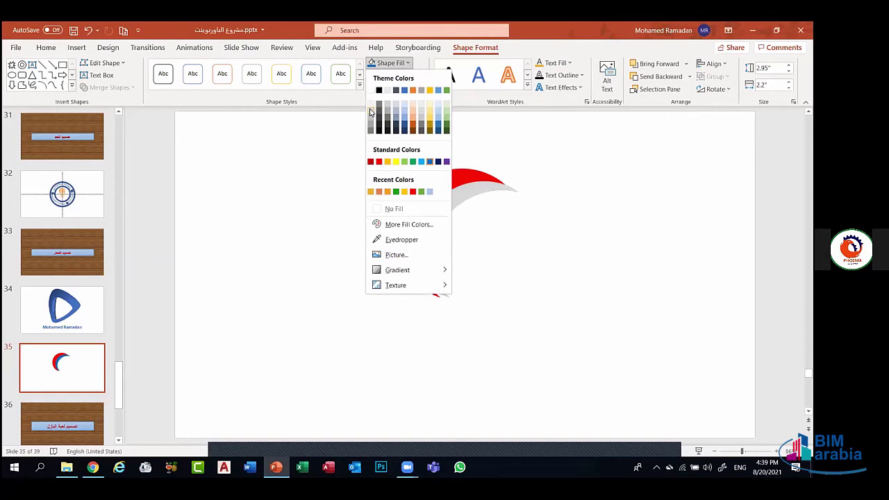
pyautogui.click(370, 113)
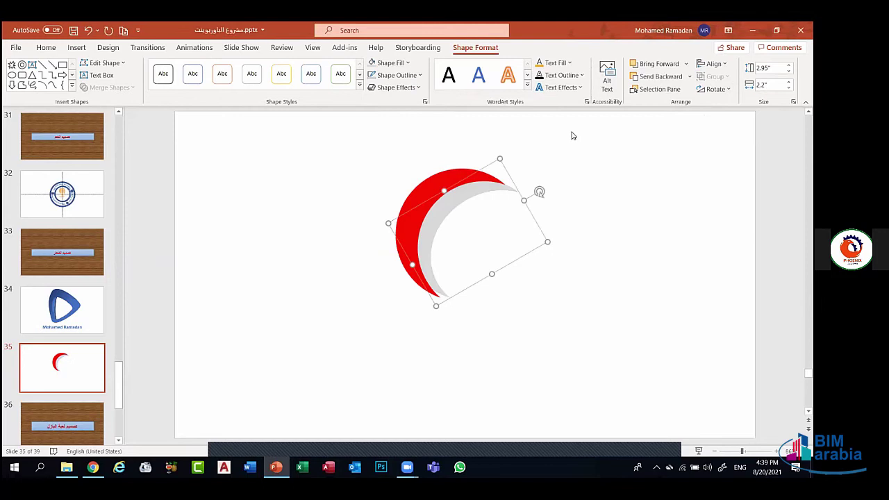
pyautogui.click(390, 62)
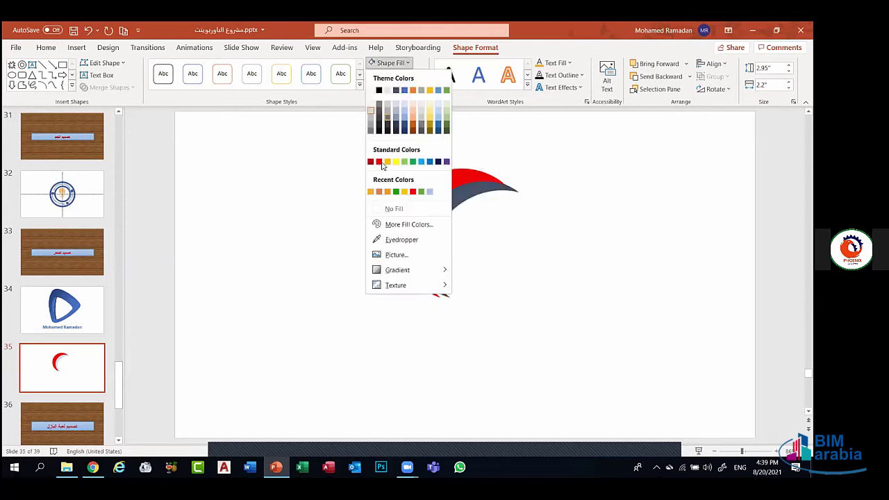
pyautogui.click(372, 118)
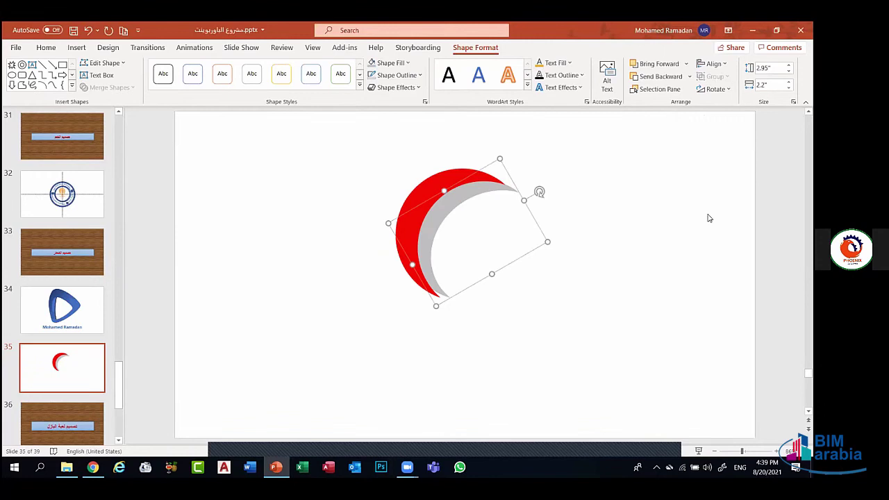
pyautogui.moveTo(522, 352); pyautogui.dragTo(375, 139)
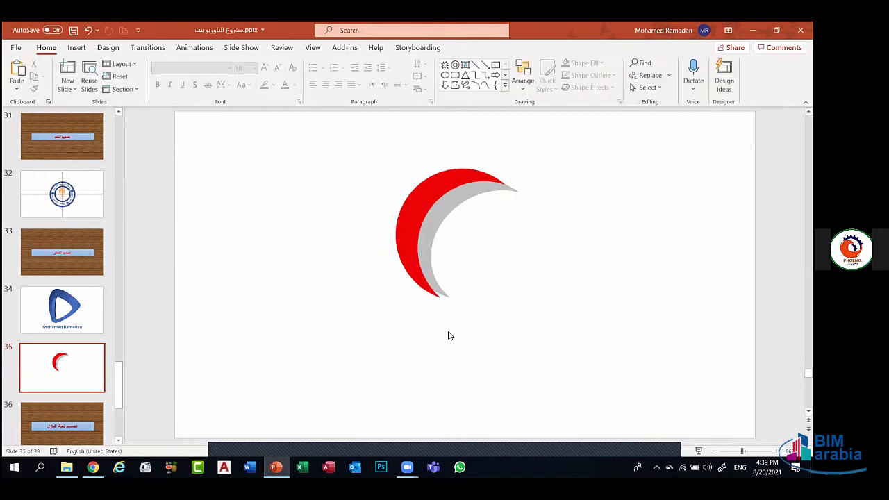
pyautogui.click(425, 303)
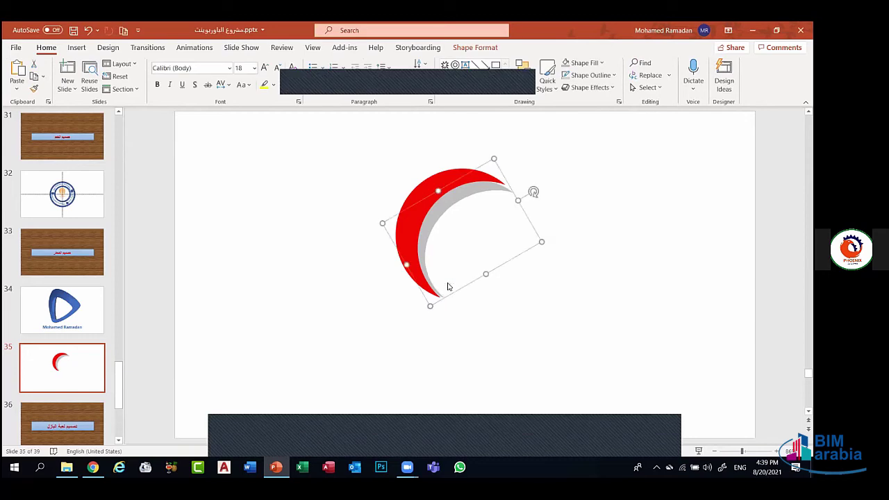
pyautogui.moveTo(444, 200); pyautogui.dragTo(452, 201)
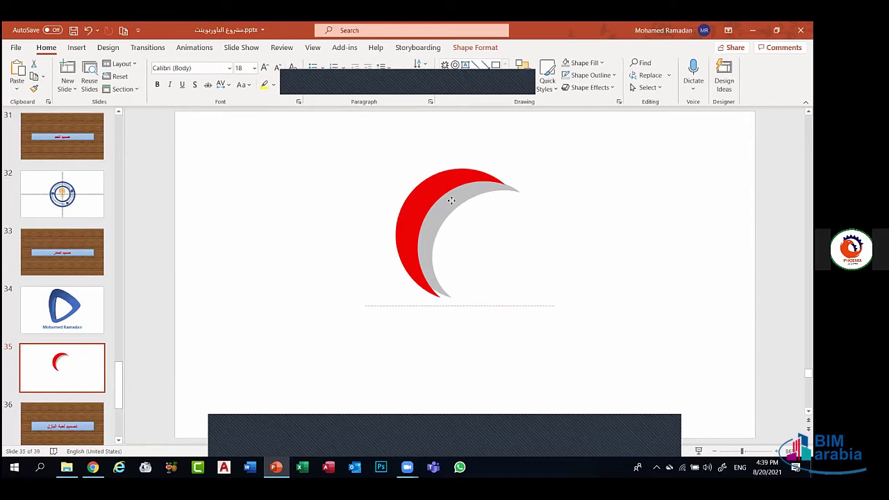
pyautogui.moveTo(452, 201); pyautogui.dragTo(452, 200)
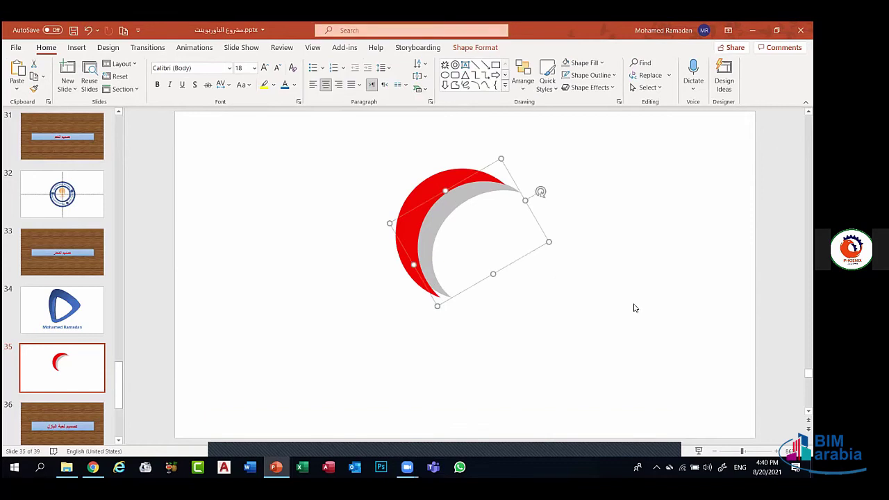
# Move both crescents together to the slide's right edge
pyautogui.click(496, 316)
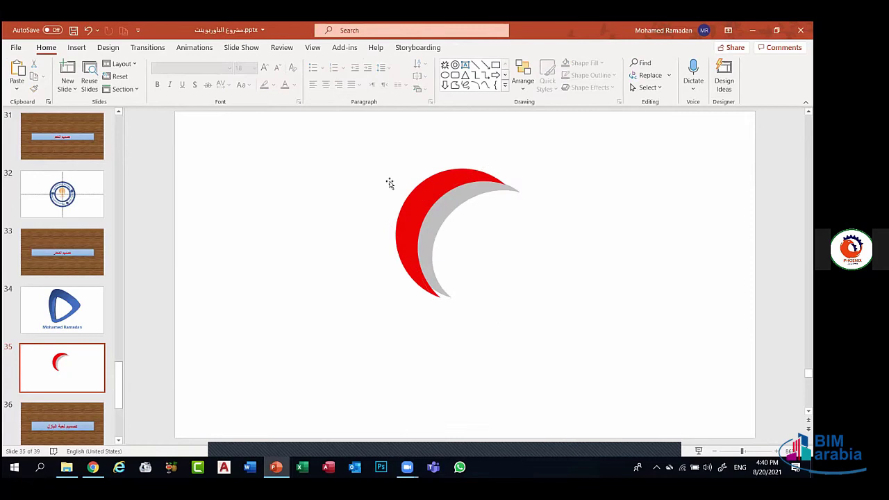
pyautogui.moveTo(512, 344); pyautogui.dragTo(337, 133)
pyautogui.moveTo(432, 208); pyautogui.dragTo(668, 233)
pyautogui.click(379, 194)
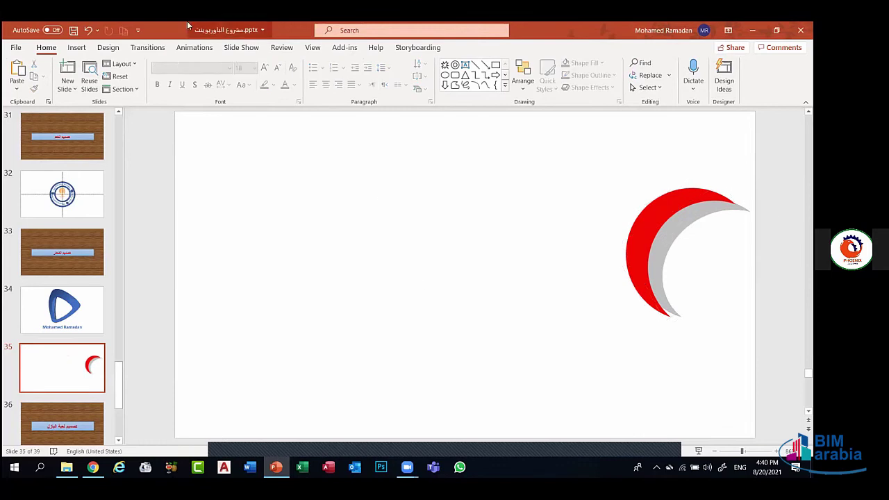
# Draw an oval circle on the left side of slide 35
pyautogui.click(85, 49)
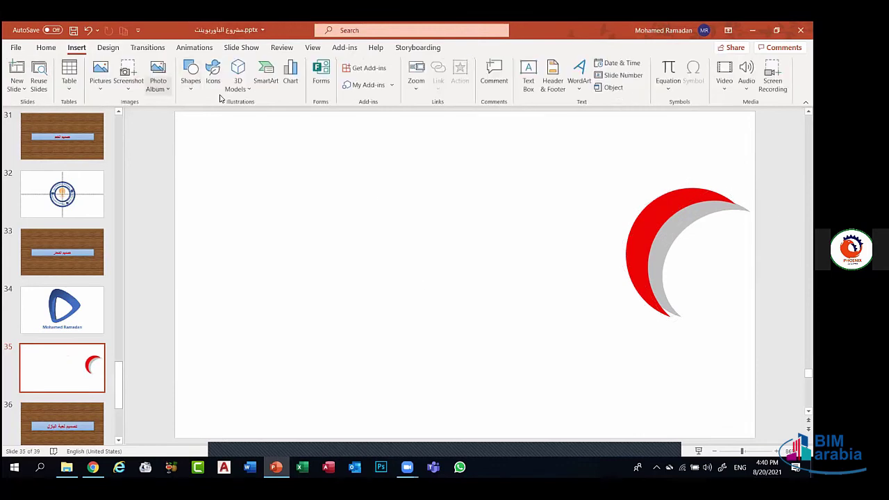
pyautogui.click(191, 77)
pyautogui.click(247, 116)
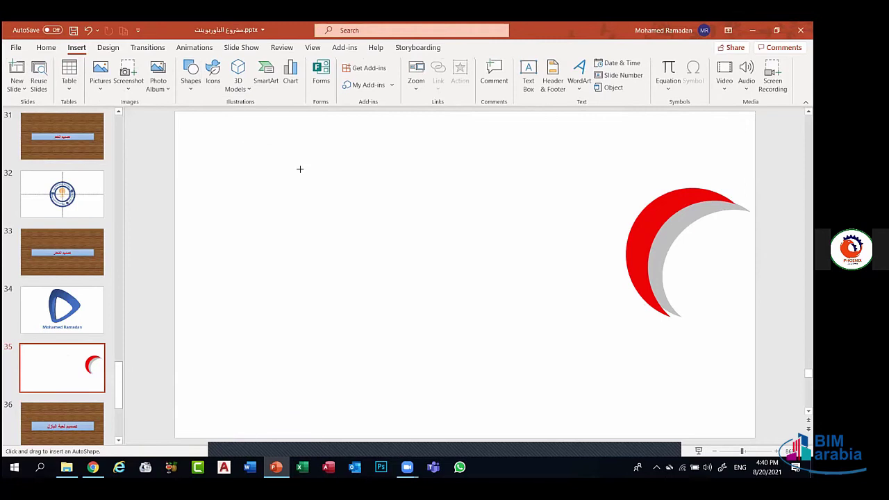
pyautogui.moveTo(301, 169)
pyautogui.mouseDown()
pyautogui.moveTo(377, 248)
pyautogui.moveTo(451, 298)
pyautogui.moveTo(447, 290)
pyautogui.moveTo(431, 299)
pyautogui.mouseUp()
# Duplicate the circle into three overlapping circles and select all three
pyautogui.moveTo(428, 258); pyautogui.dragTo(429, 258)
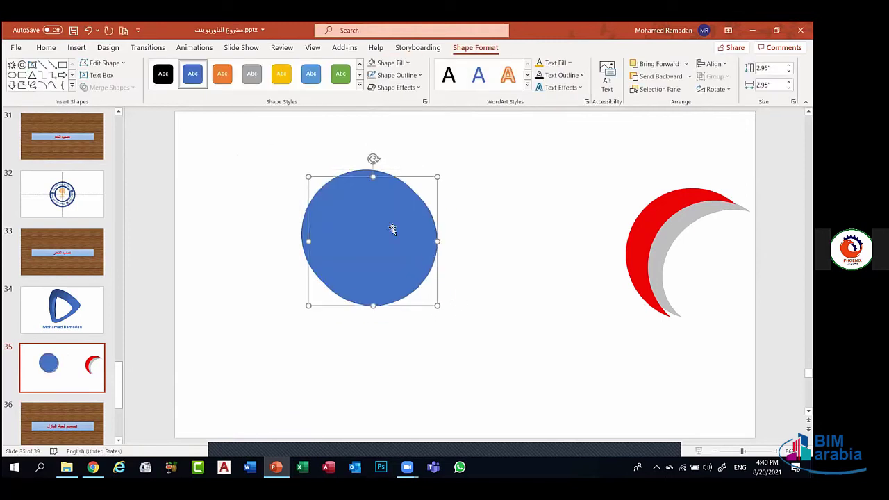
pyautogui.moveTo(391, 229); pyautogui.dragTo(425, 251)
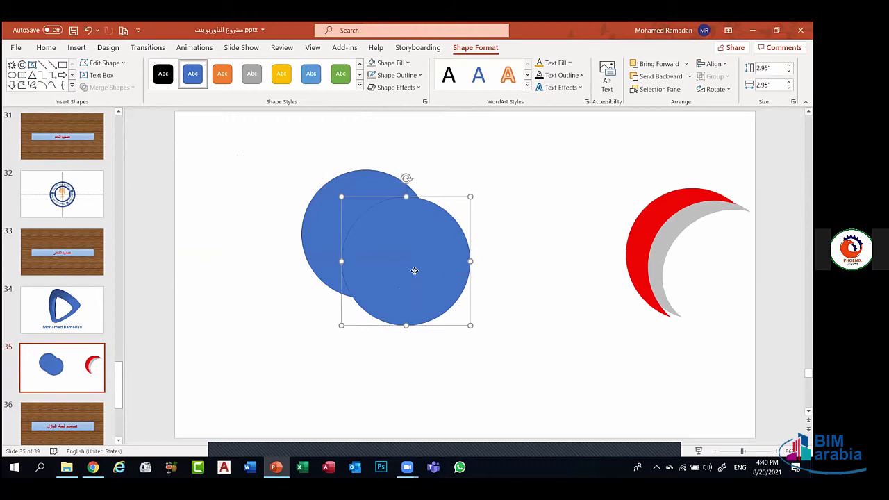
pyautogui.moveTo(413, 270); pyautogui.dragTo(298, 204)
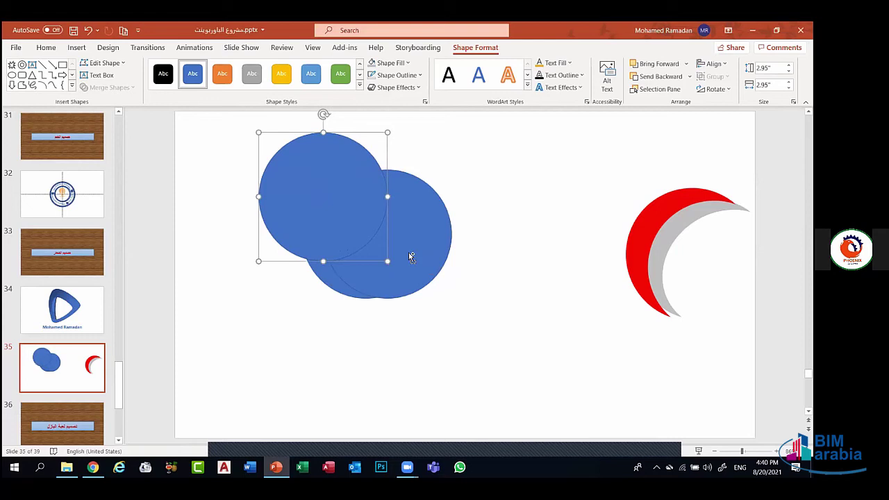
pyautogui.keyDown('shift'); pyautogui.click(411, 255); pyautogui.keyUp('shift')
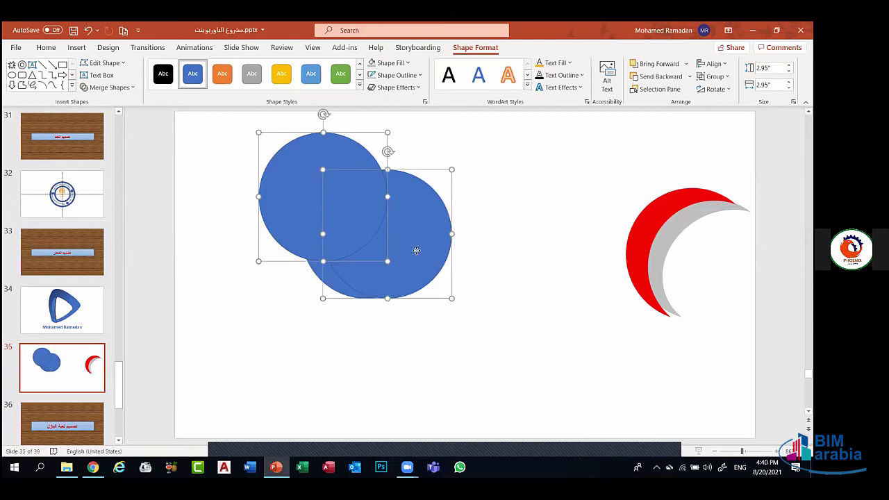
pyautogui.keyDown('shift'); pyautogui.click(335, 286); pyautogui.keyUp('shift')
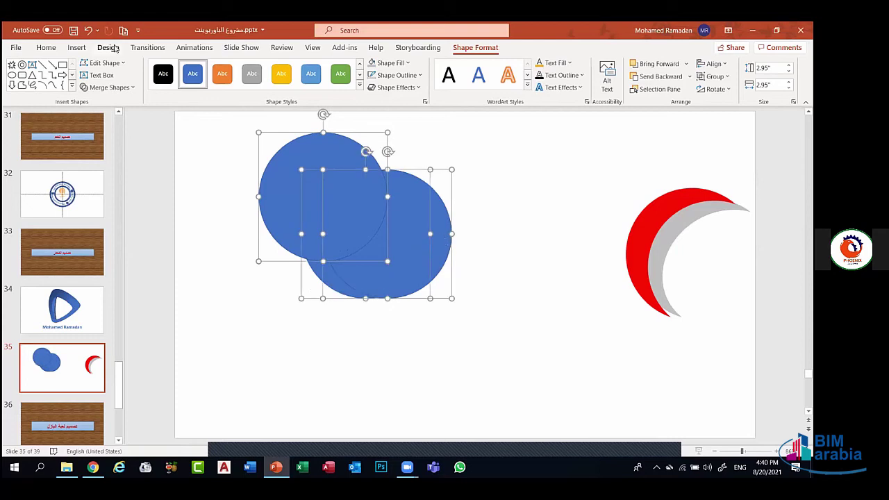
# Preview the Merge Shapes options, then reselect all three circles
pyautogui.click(118, 87)
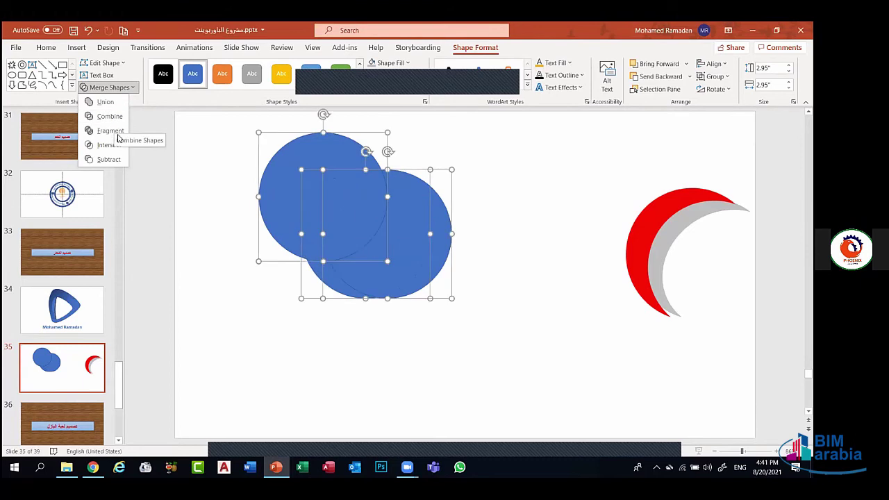
pyautogui.click(301, 300)
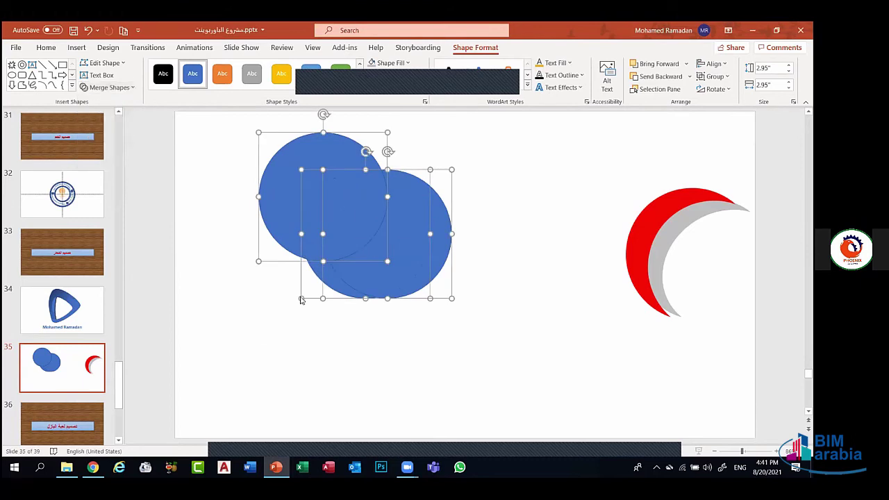
pyautogui.click(340, 326)
pyautogui.click(337, 278)
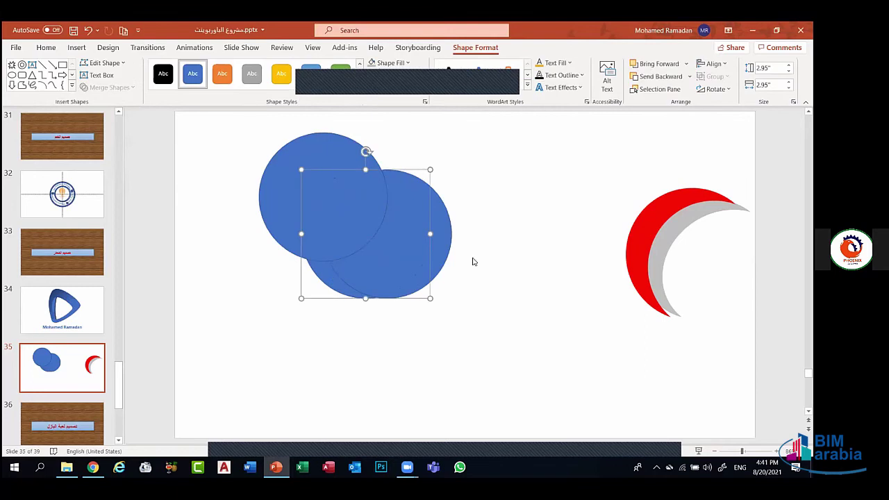
pyautogui.keyDown('shift'); pyautogui.click(448, 224); pyautogui.keyUp('shift')
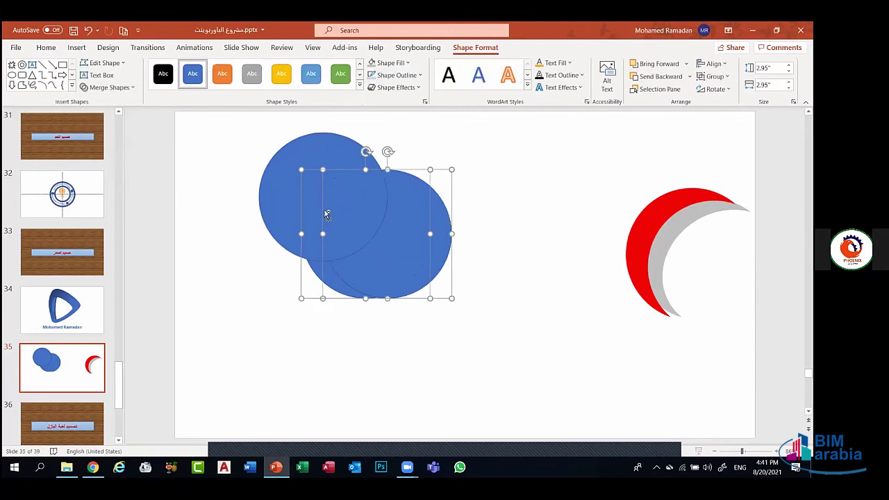
pyautogui.keyDown('shift'); pyautogui.click(288, 183); pyautogui.keyUp('shift')
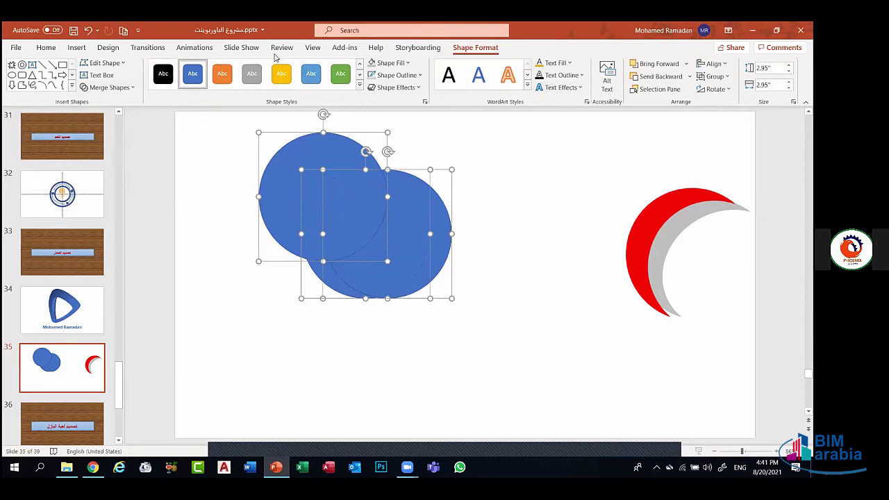
pyautogui.click(108, 87)
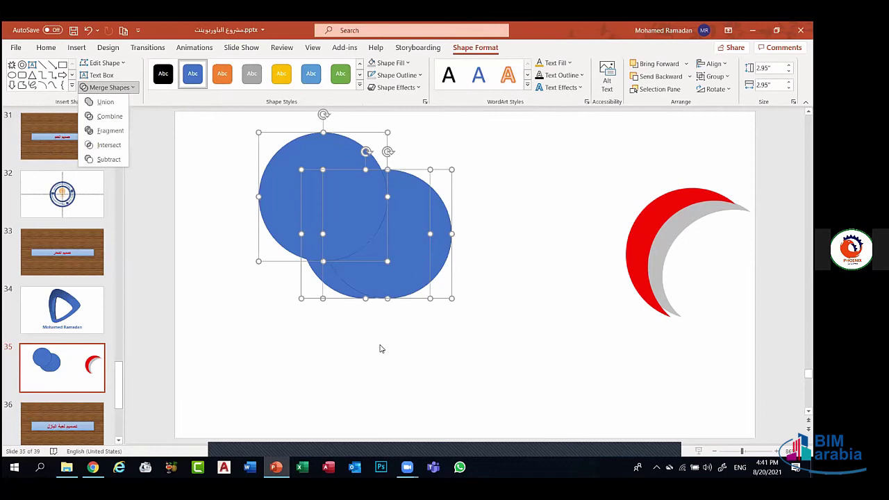
# Reselect the circles and check the Merge Shapes options again without applying any
pyautogui.click(339, 356)
pyautogui.click(324, 329)
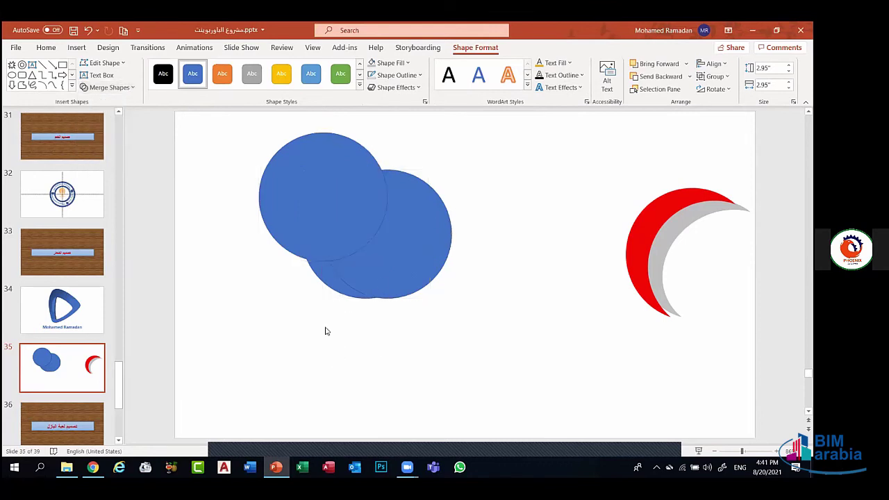
pyautogui.click(329, 282)
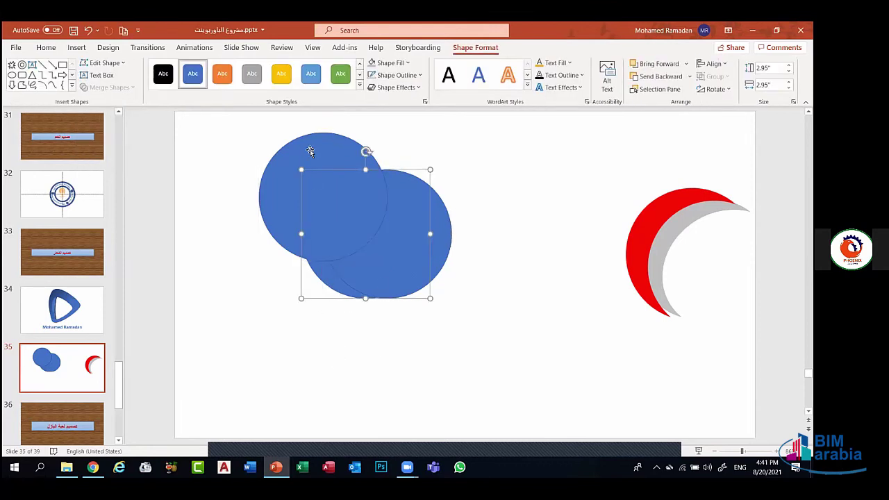
pyautogui.keyDown('shift'); pyautogui.click(331, 161); pyautogui.keyUp('shift')
pyautogui.keyDown('shift'); pyautogui.click(440, 208); pyautogui.keyUp('shift')
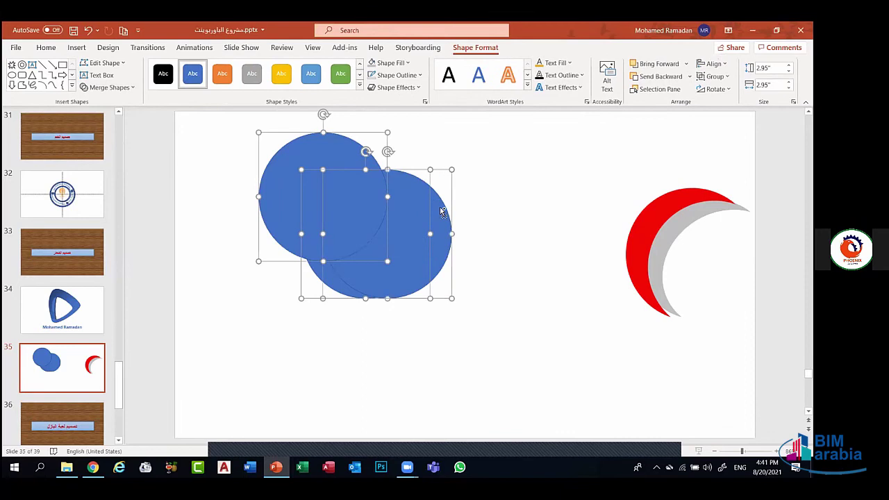
pyautogui.click(124, 88)
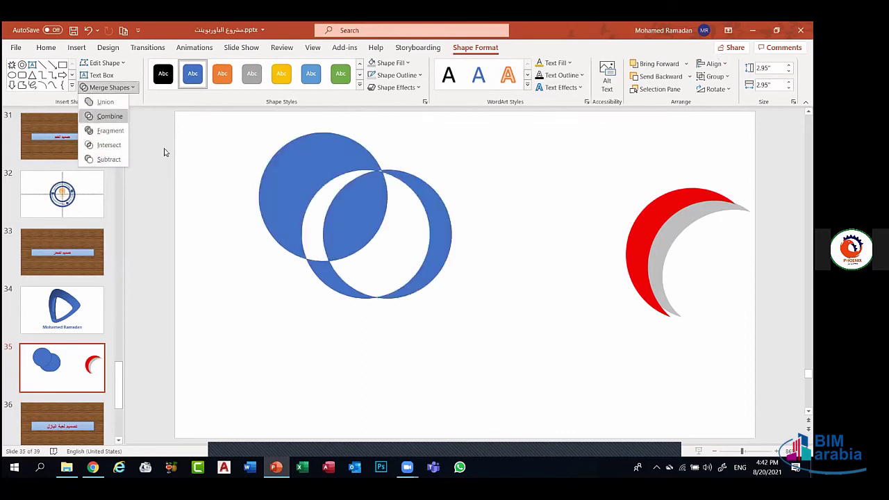
pyautogui.click(546, 180)
pyautogui.click(546, 180)
pyautogui.click(314, 154)
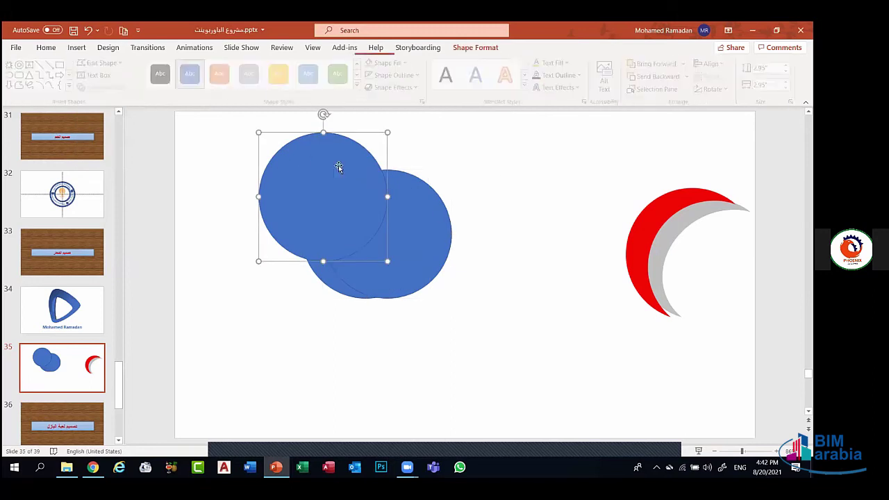
pyautogui.keyDown('shift'); pyautogui.click(439, 214); pyautogui.keyUp('shift')
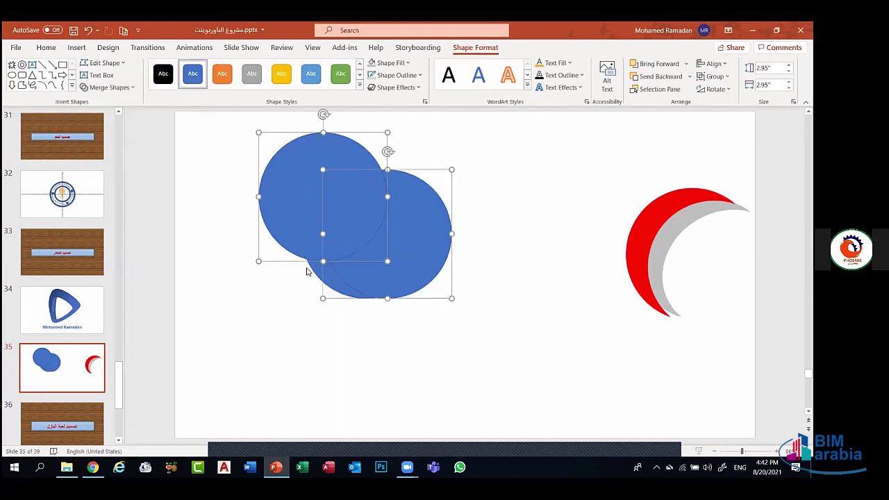
# Nudge the right circle slightly left and reselect it together with the left circle
pyautogui.moveTo(337, 268); pyautogui.dragTo(316, 268)
pyautogui.click(110, 87)
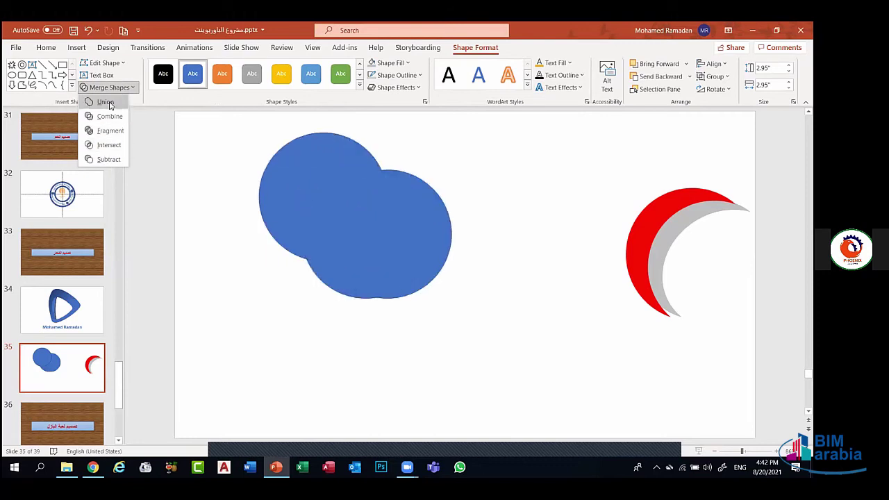
pyautogui.click(375, 361)
pyautogui.click(359, 341)
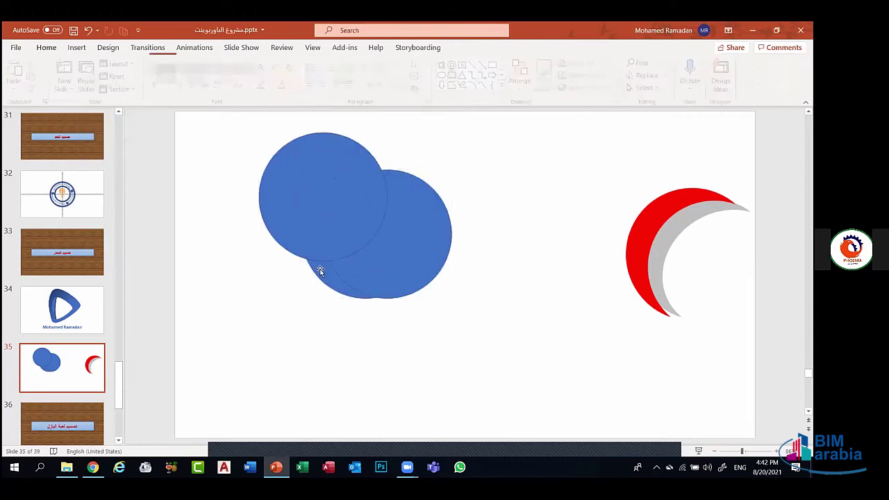
pyautogui.click(329, 272)
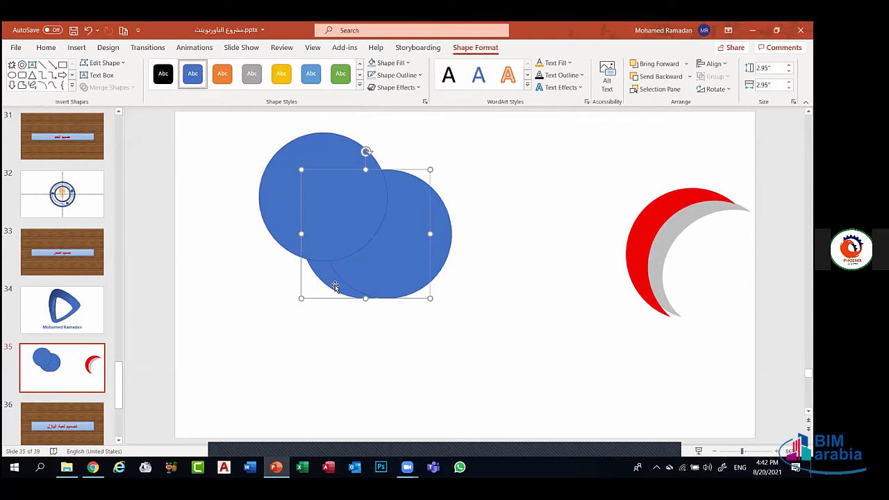
pyautogui.keyDown('shift'); pyautogui.click(279, 194); pyautogui.keyUp('shift')
pyautogui.keyDown('shift'); pyautogui.click(432, 209); pyautogui.keyUp('shift')
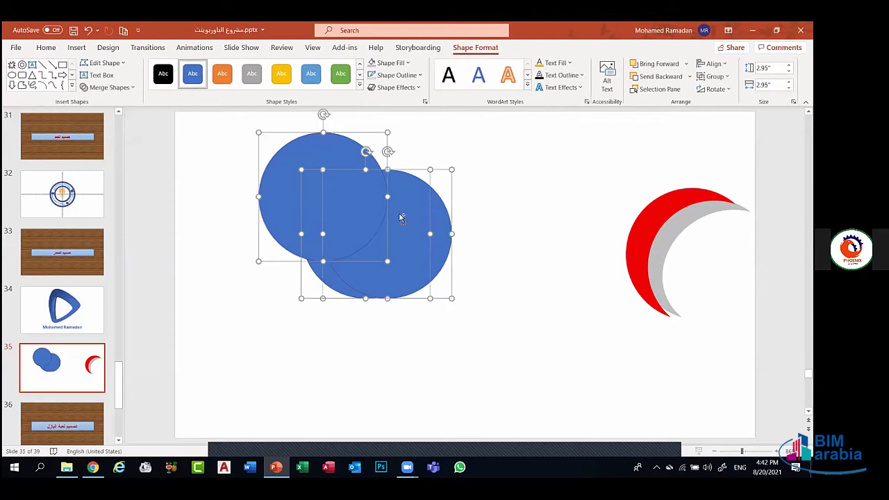
# Subtract into a thin blue crescent, place it by the red crescent, and copy it leftward
pyautogui.click(108, 87)
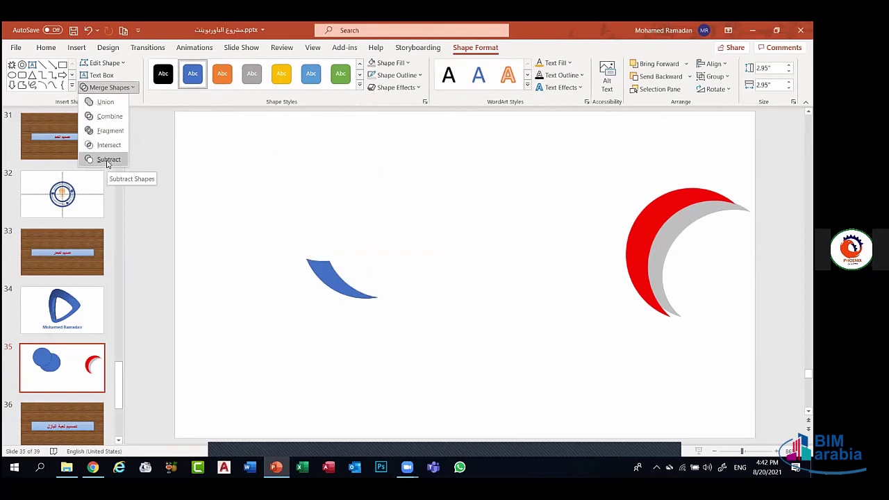
pyautogui.click(108, 160)
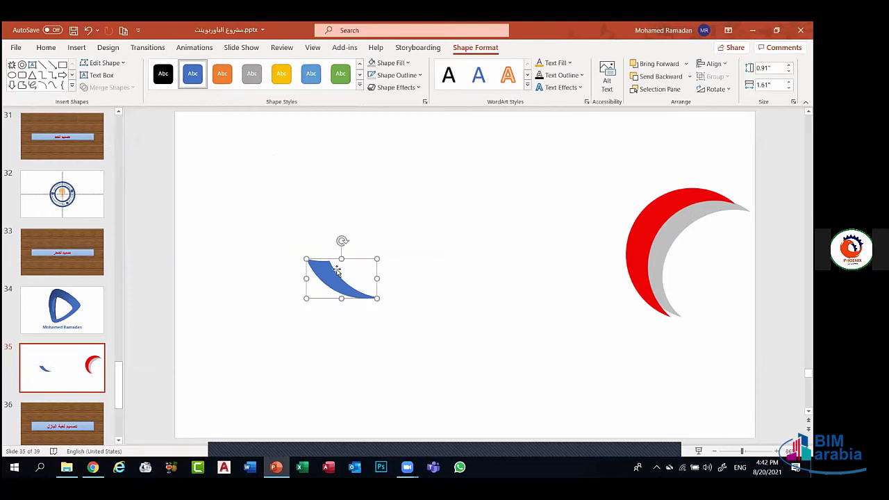
pyautogui.moveTo(337, 271); pyautogui.dragTo(571, 225)
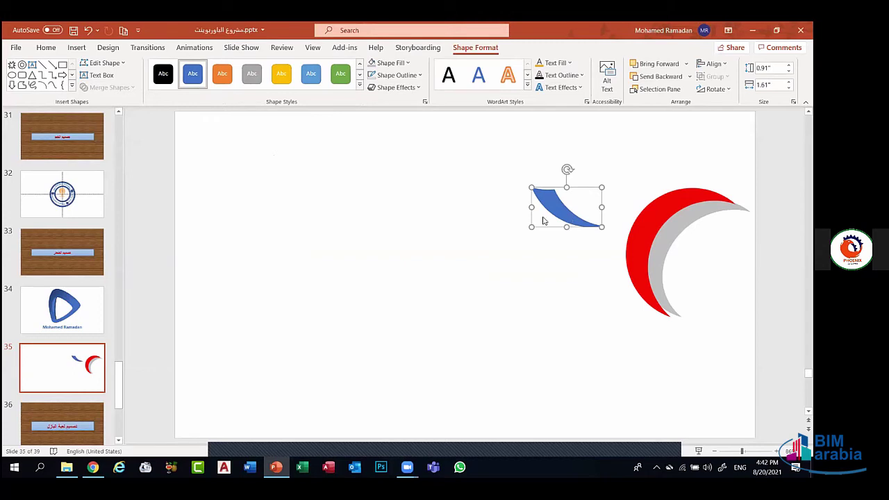
pyautogui.moveTo(543, 230); pyautogui.dragTo(398, 236)
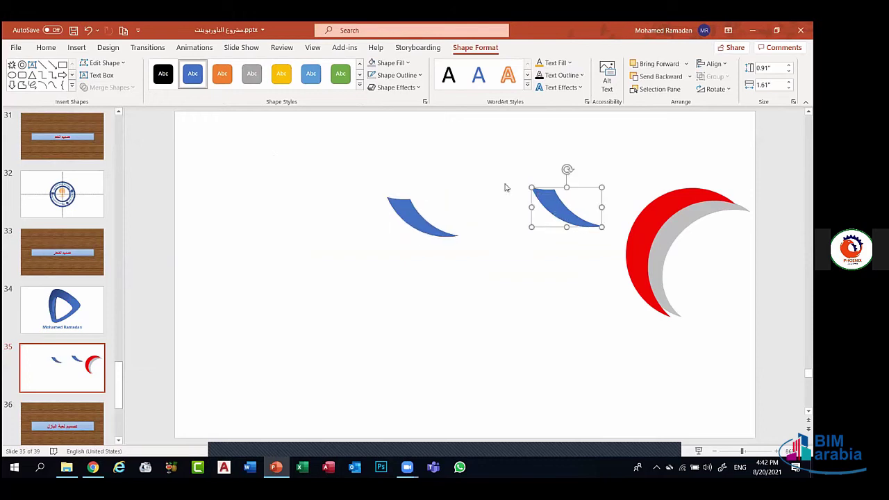
# Eyedrop the red crescent's colour onto one sliver and remove its outline
pyautogui.click(386, 62)
pyautogui.click(402, 239)
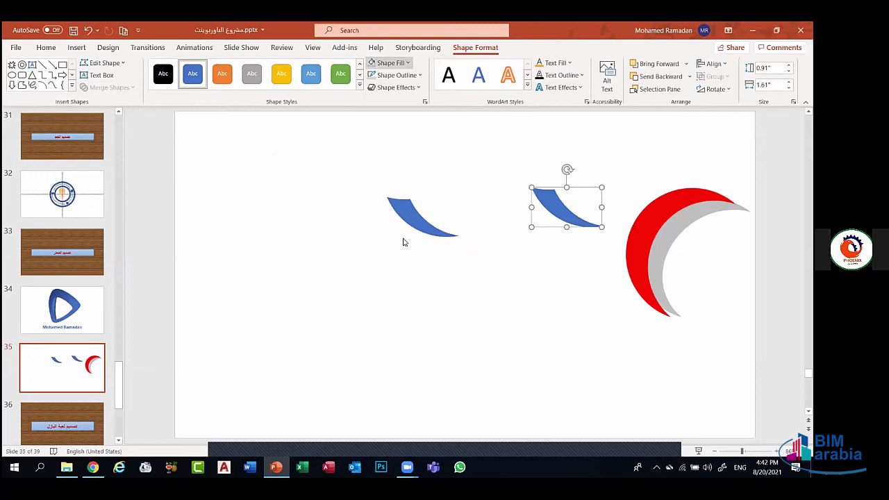
pyautogui.click(658, 220)
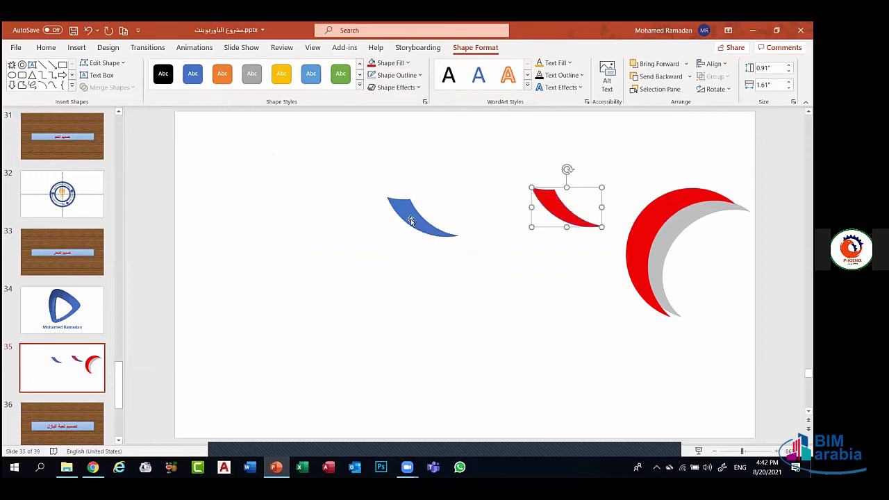
pyautogui.click(389, 75)
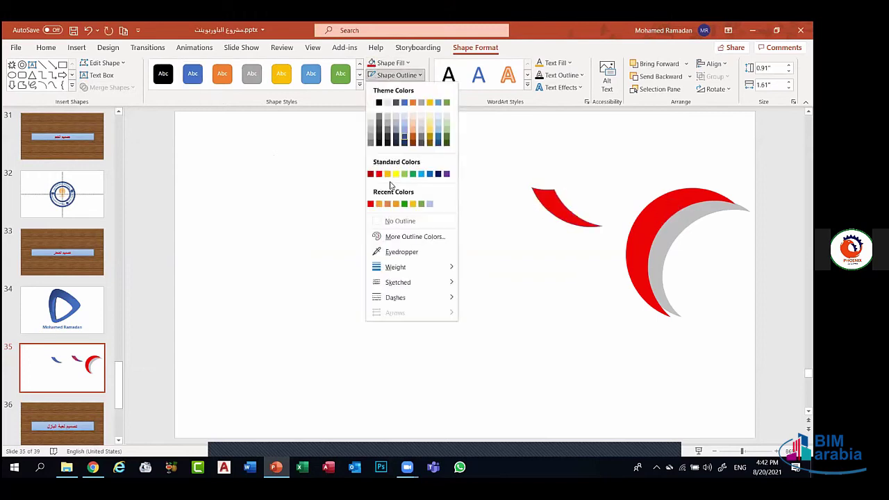
pyautogui.click(387, 220)
# Remove the other sliver's outline and eyedrop the grey crescent's colour onto it
pyautogui.click(403, 215)
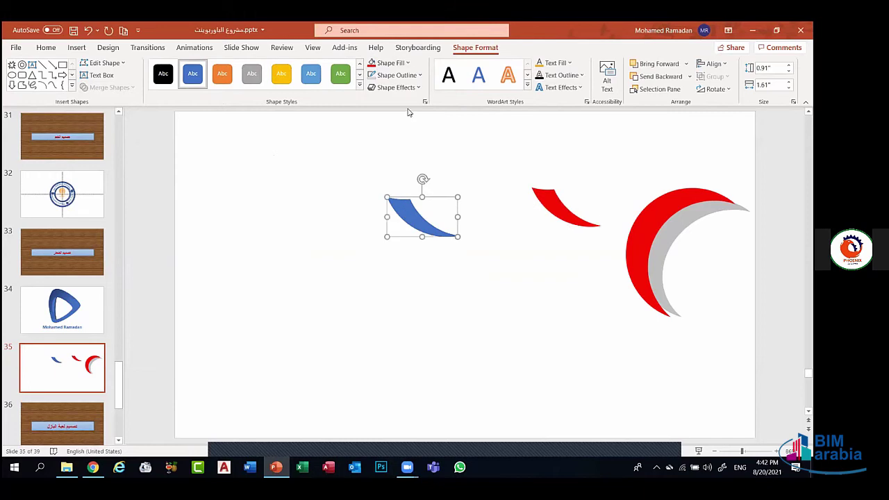
pyautogui.click(396, 75)
pyautogui.click(392, 221)
pyautogui.click(391, 62)
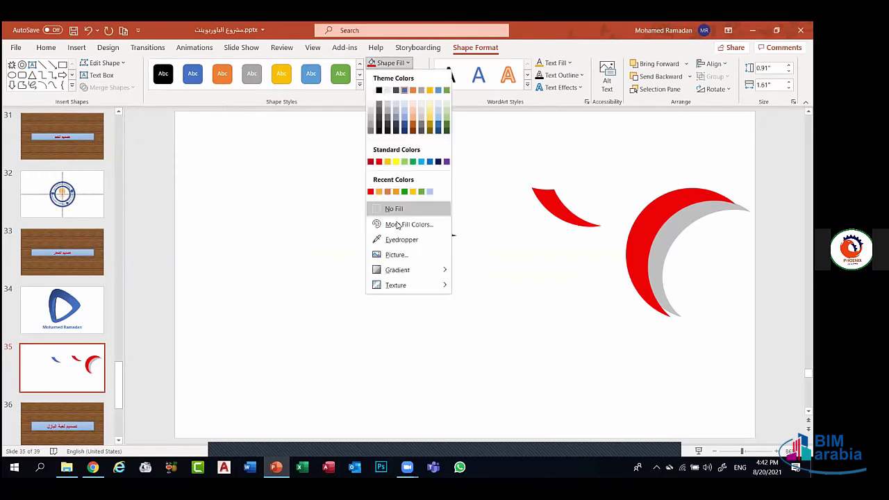
pyautogui.click(389, 237)
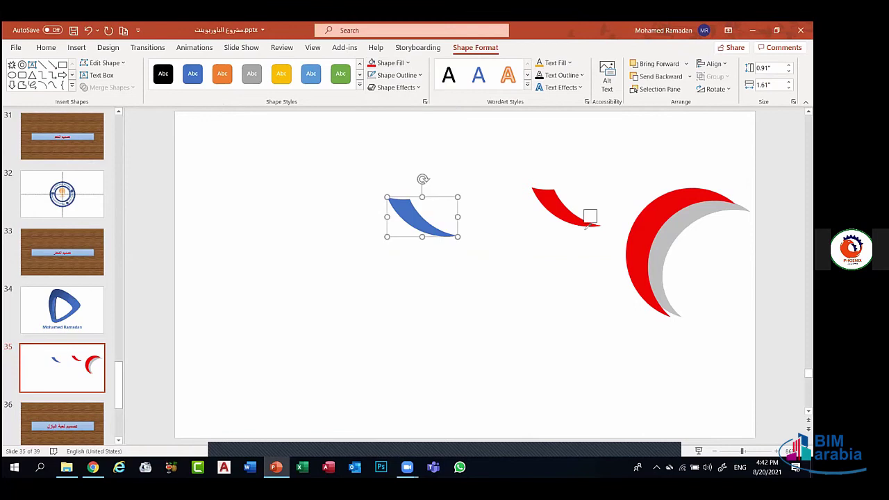
pyautogui.click(667, 240)
pyautogui.click(340, 161)
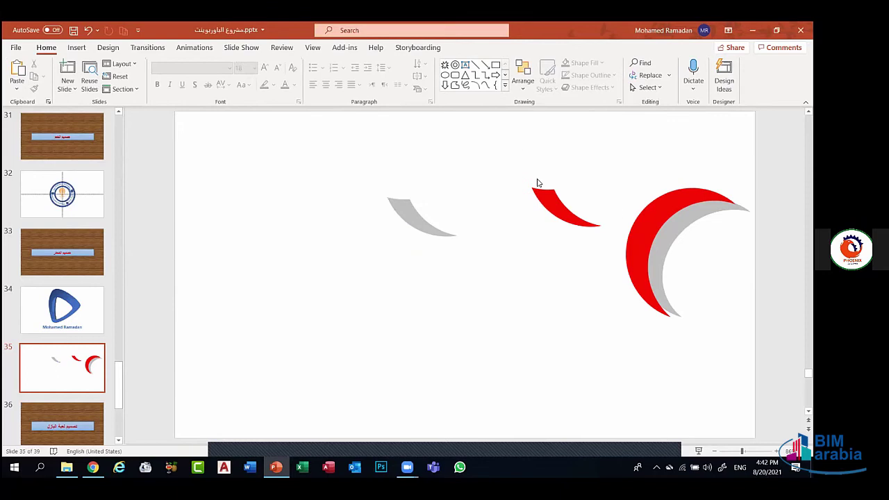
# Rotate the small red sliver upright and move it to its new spot
pyautogui.click(573, 213)
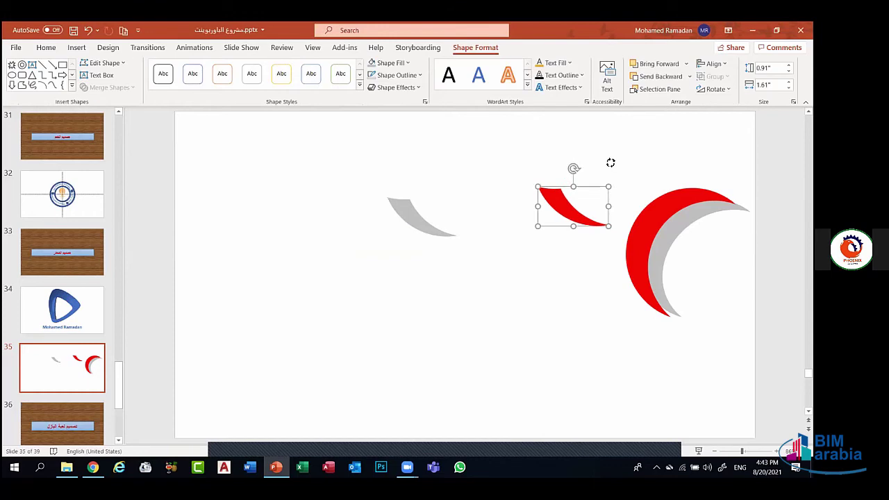
pyautogui.moveTo(574, 169); pyautogui.dragTo(680, 230)
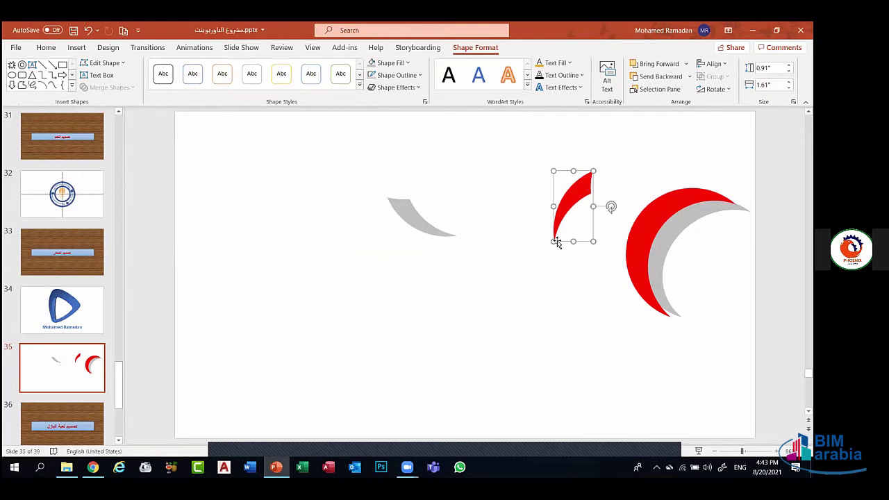
pyautogui.moveTo(613, 206); pyautogui.dragTo(539, 230)
pyautogui.moveTo(516, 257); pyautogui.dragTo(565, 198)
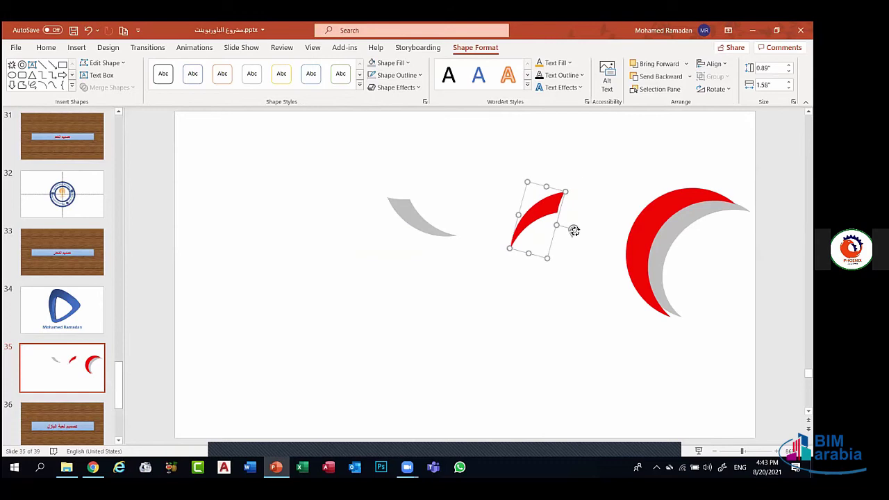
pyautogui.moveTo(574, 230)
pyautogui.mouseDown()
pyautogui.moveTo(578, 253)
pyautogui.moveTo(570, 238)
pyautogui.mouseUp()
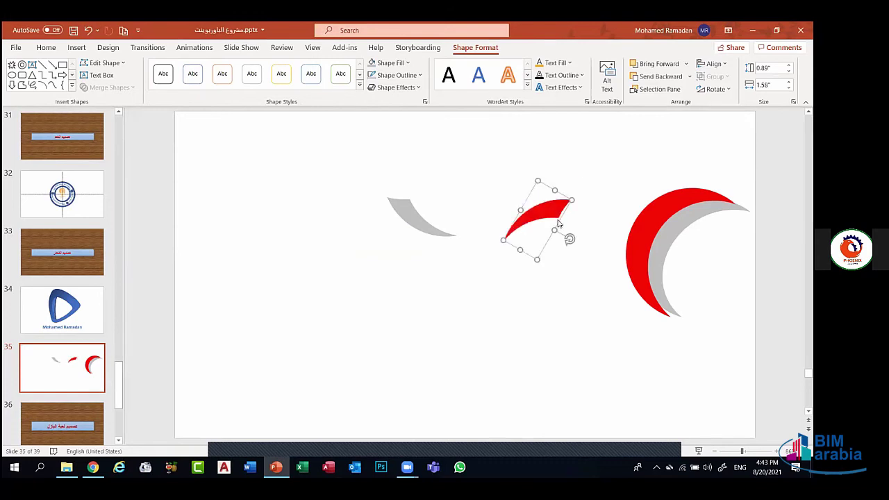
# Rotate and shrink the small grey crescent, then send it to back beneath the red one
pyautogui.click(417, 199)
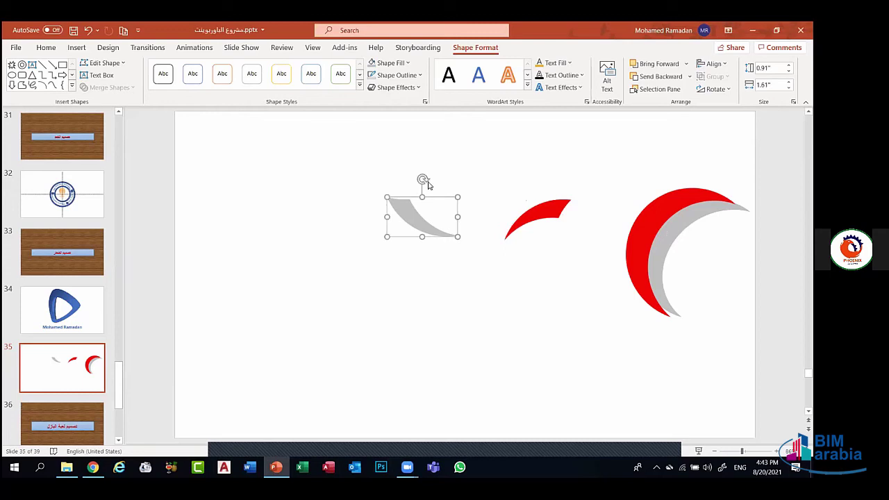
pyautogui.moveTo(430, 176); pyautogui.dragTo(502, 232)
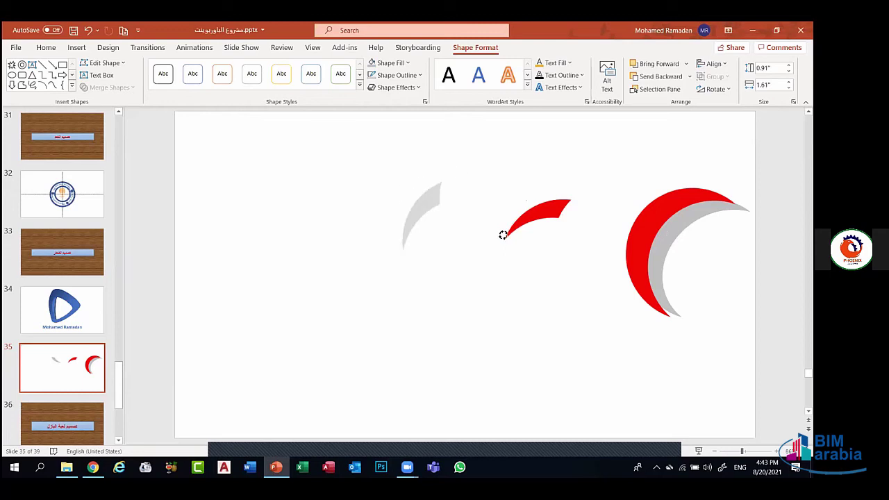
pyautogui.moveTo(437, 204); pyautogui.dragTo(546, 230)
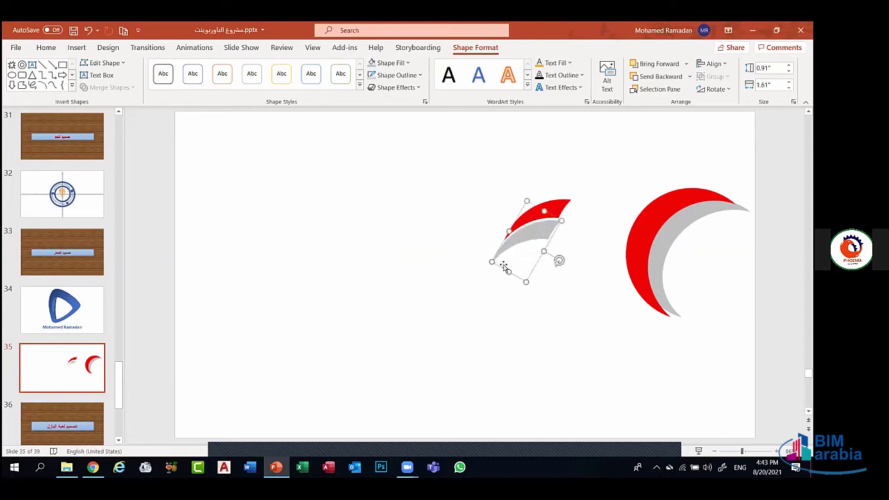
pyautogui.moveTo(493, 263)
pyautogui.mouseDown()
pyautogui.moveTo(529, 237)
pyautogui.moveTo(527, 247)
pyautogui.moveTo(496, 250)
pyautogui.mouseUp()
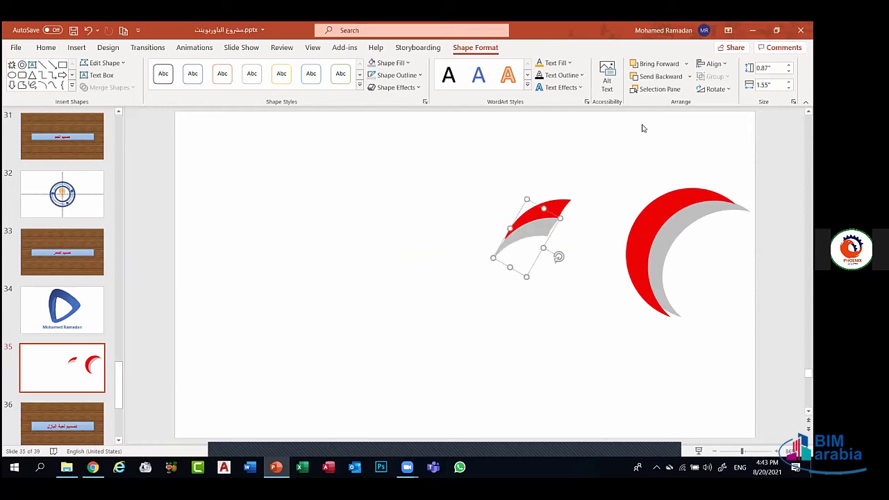
pyautogui.click(689, 76)
pyautogui.click(673, 106)
pyautogui.moveTo(548, 232)
pyautogui.mouseDown()
pyautogui.moveTo(572, 257)
pyautogui.moveTo(537, 231)
pyautogui.mouseUp()
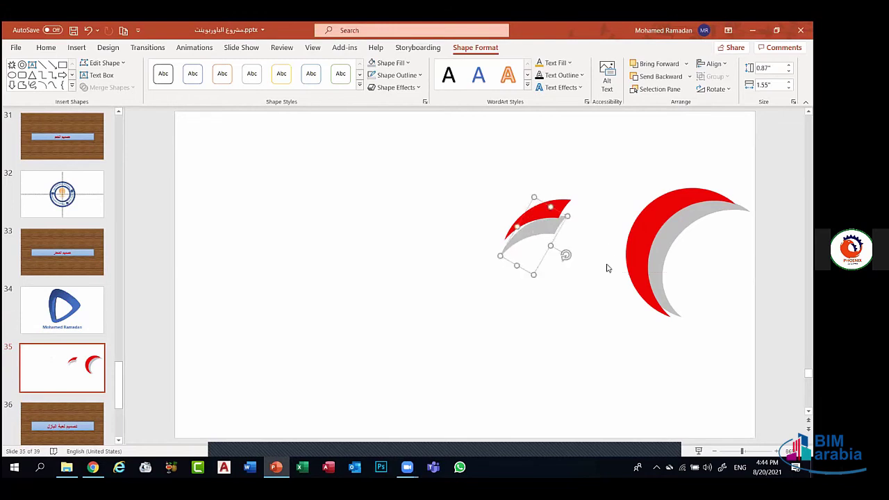
# Select both small crescents and move them together to the left
pyautogui.click(588, 302)
pyautogui.click(535, 235)
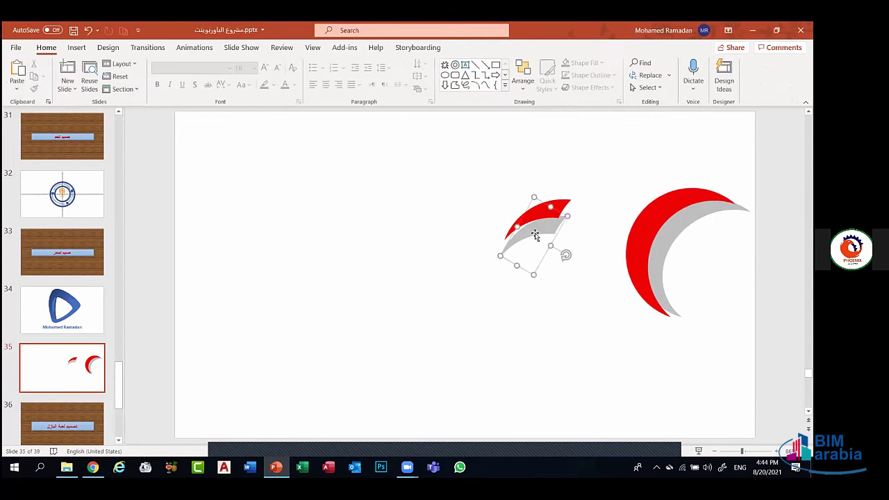
pyautogui.keyDown('shift'); pyautogui.click(546, 214); pyautogui.keyUp('shift')
pyautogui.moveTo(546, 214); pyautogui.dragTo(348, 245)
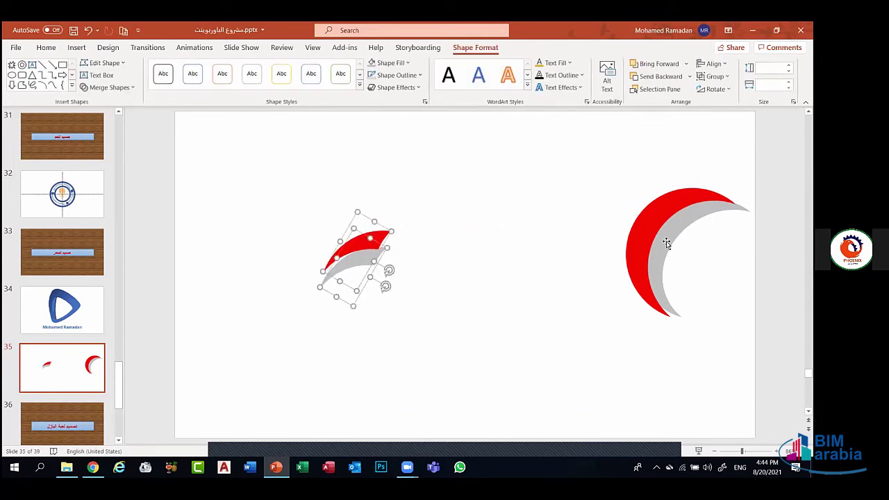
# Move the big red-and-grey crescent pair left toward the slide centre
pyautogui.click(666, 241)
pyautogui.keyDown('shift'); pyautogui.click(655, 221); pyautogui.keyUp('shift')
pyautogui.click(608, 231)
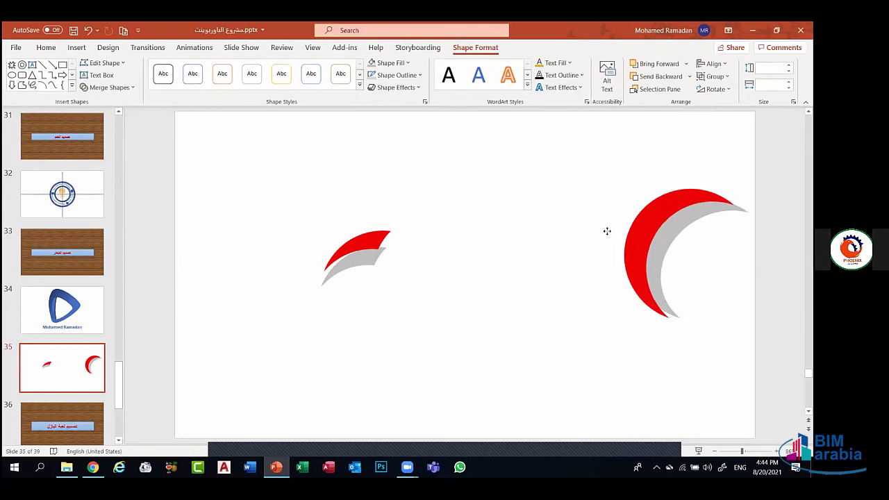
pyautogui.moveTo(657, 230); pyautogui.dragTo(449, 242)
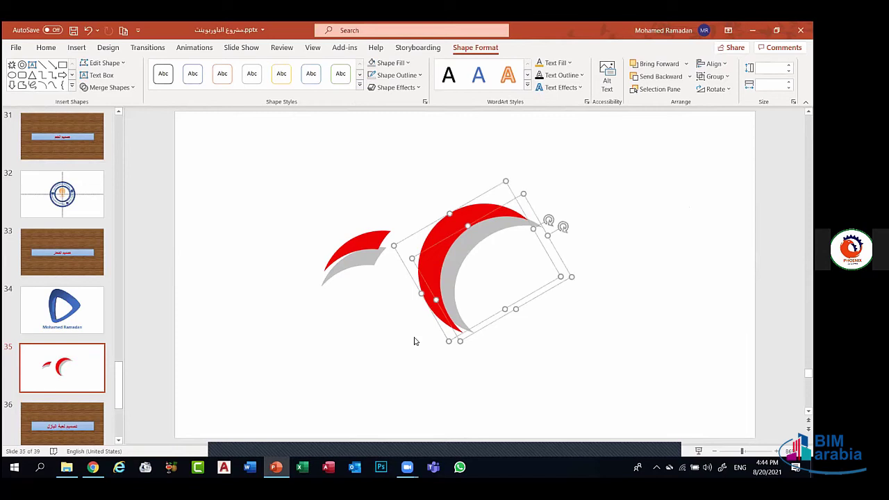
pyautogui.click(646, 295)
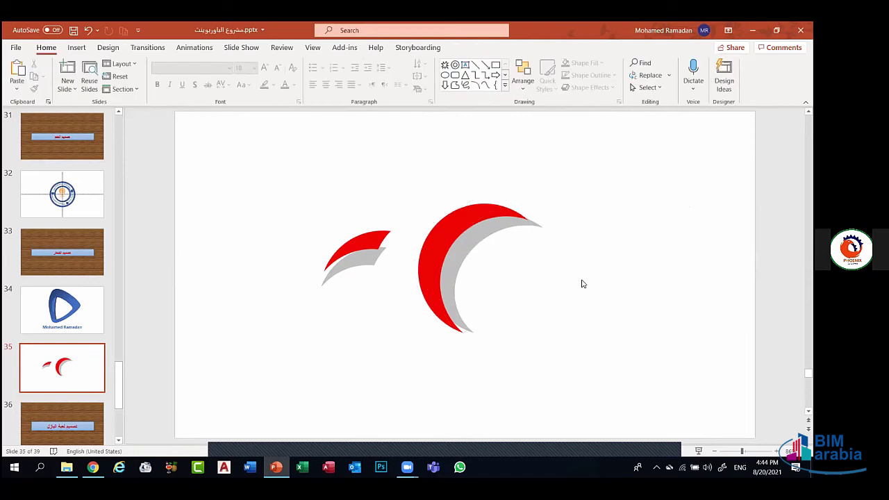
# Draw an oval circle above the crescents
pyautogui.click(78, 48)
pyautogui.click(186, 80)
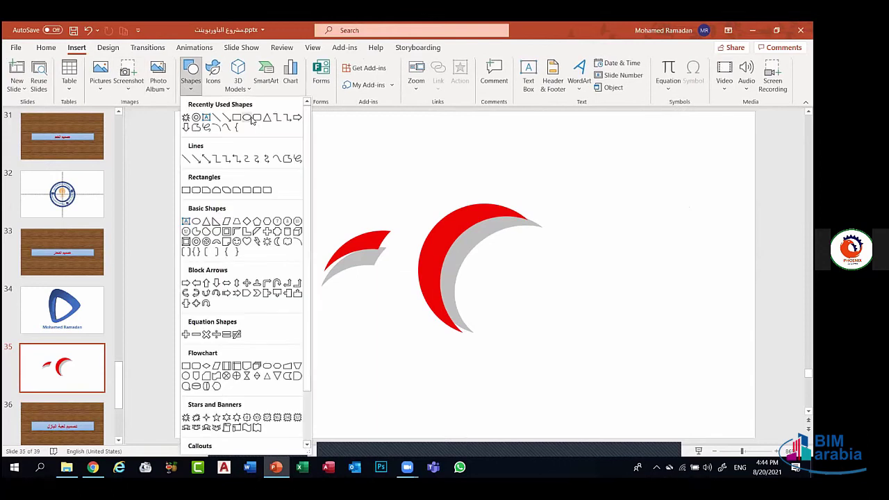
pyautogui.click(247, 118)
pyautogui.moveTo(363, 159); pyautogui.dragTo(422, 172)
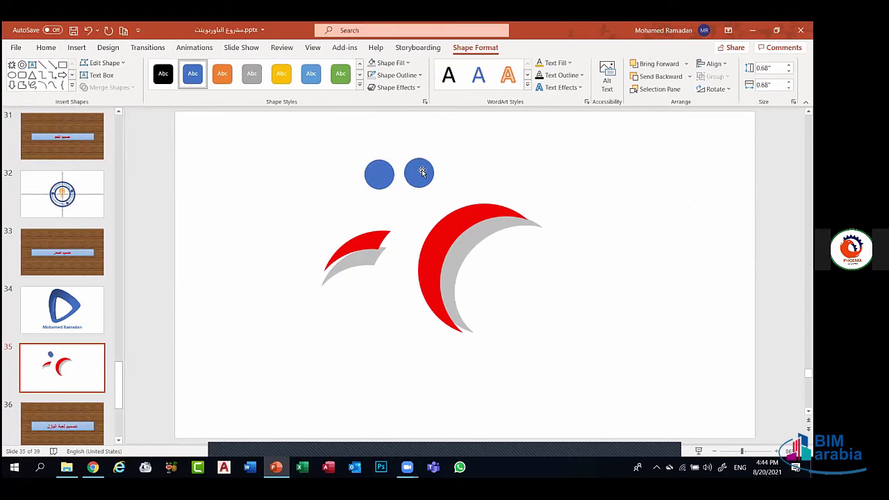
# Fill one circle red and the other with the grey crescent's eyedropper-sampled colour
pyautogui.click(392, 63)
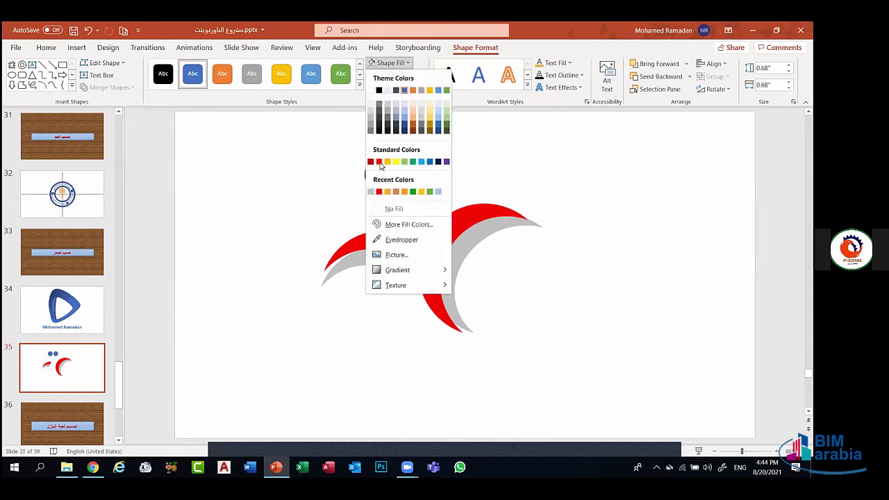
pyautogui.click(379, 162)
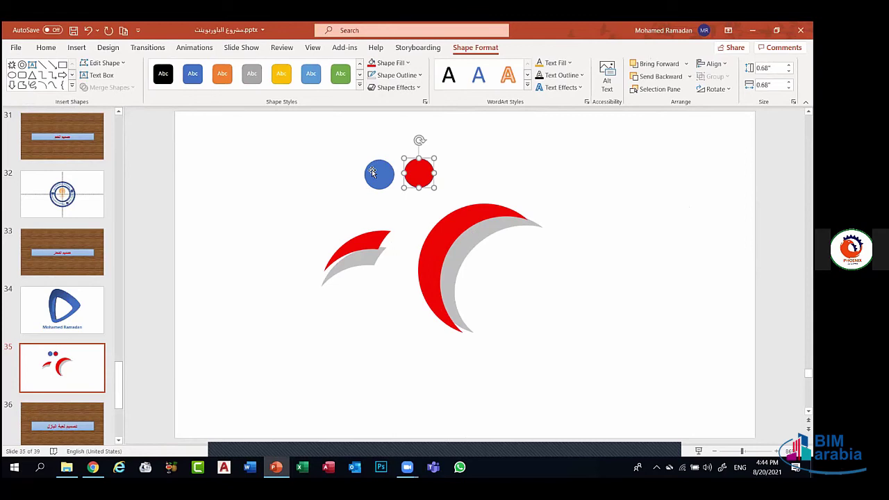
pyautogui.click(376, 173)
pyautogui.click(408, 63)
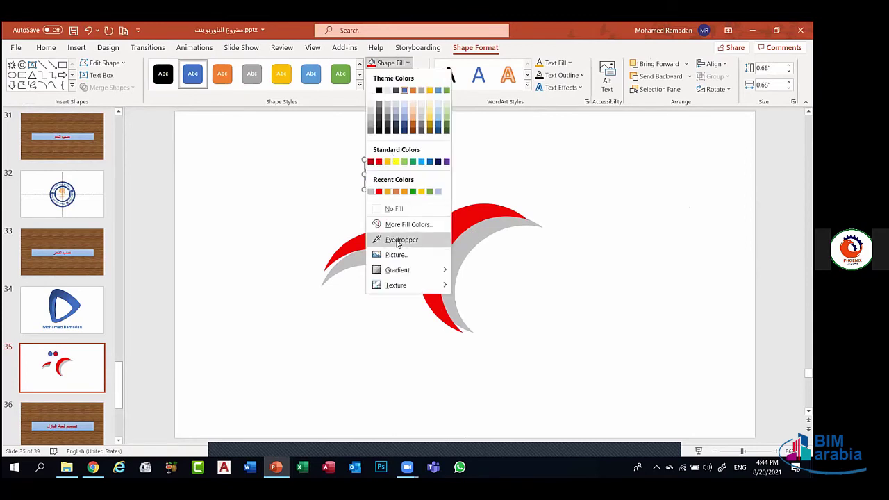
pyautogui.click(385, 235)
pyautogui.click(467, 250)
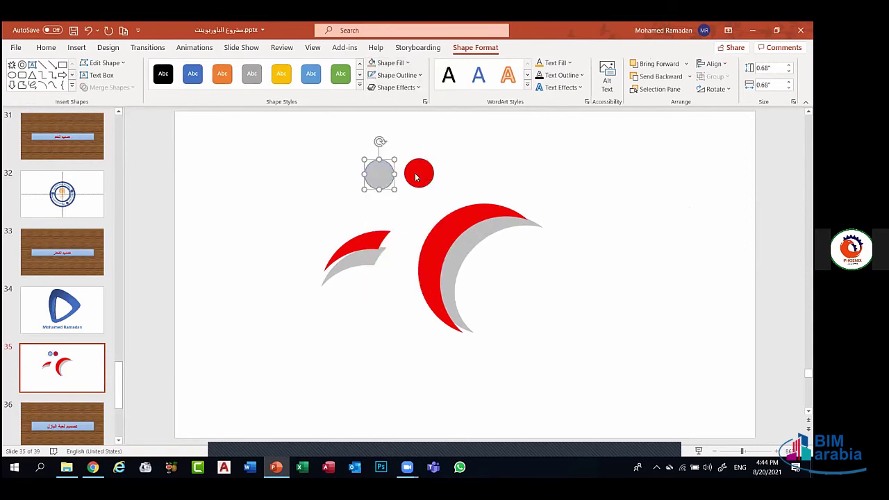
# Remove both circles' outlines and overlap the grey circle with the red one
pyautogui.click(396, 75)
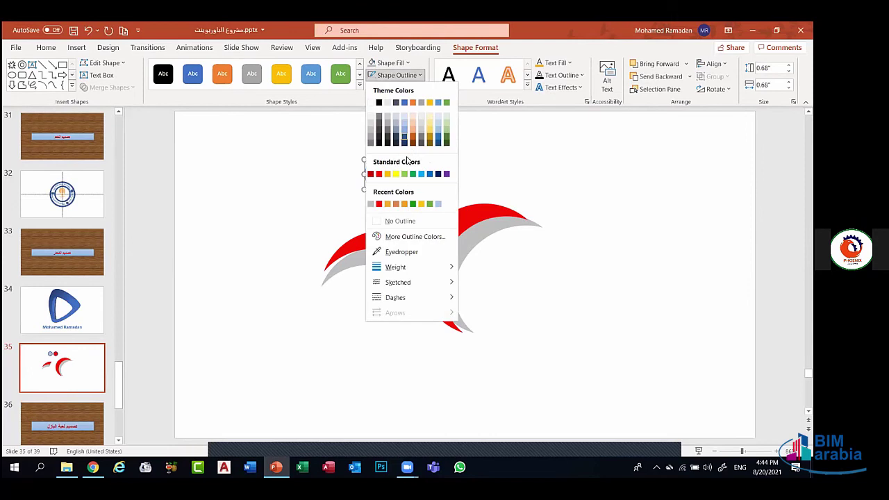
pyautogui.click(389, 220)
pyautogui.click(412, 175)
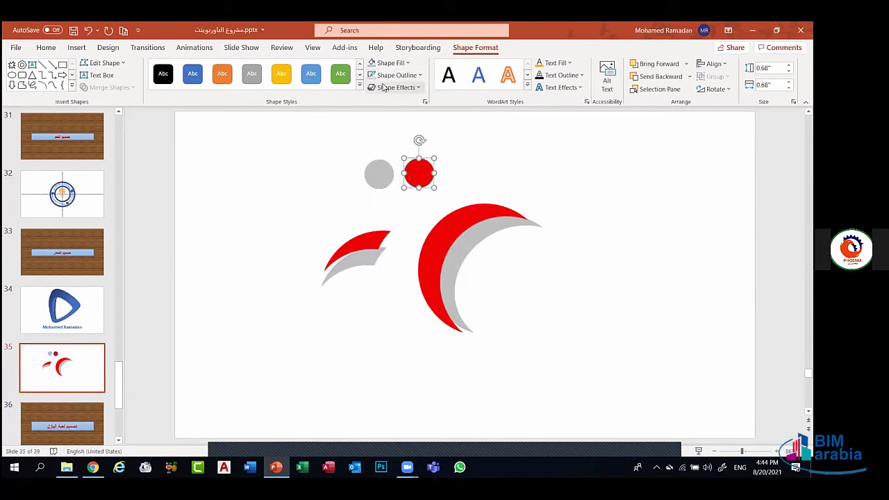
pyautogui.click(400, 80)
pyautogui.click(417, 219)
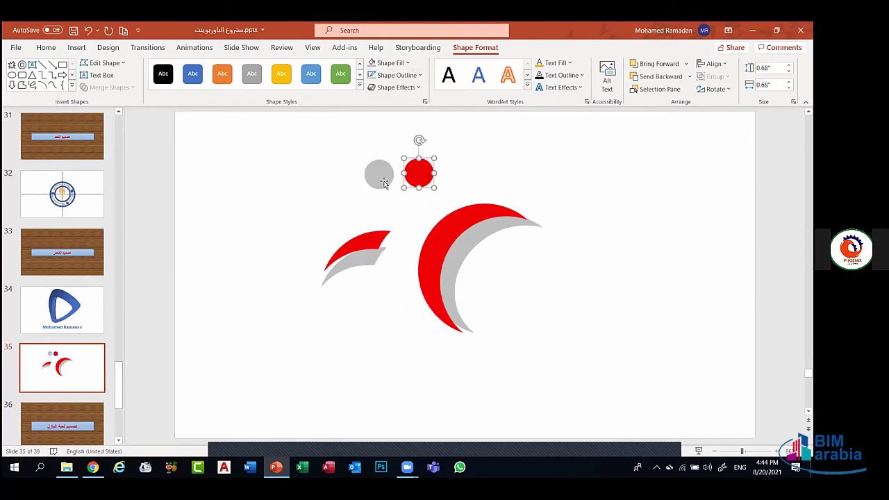
pyautogui.moveTo(387, 173); pyautogui.dragTo(444, 171)
pyautogui.click(492, 171)
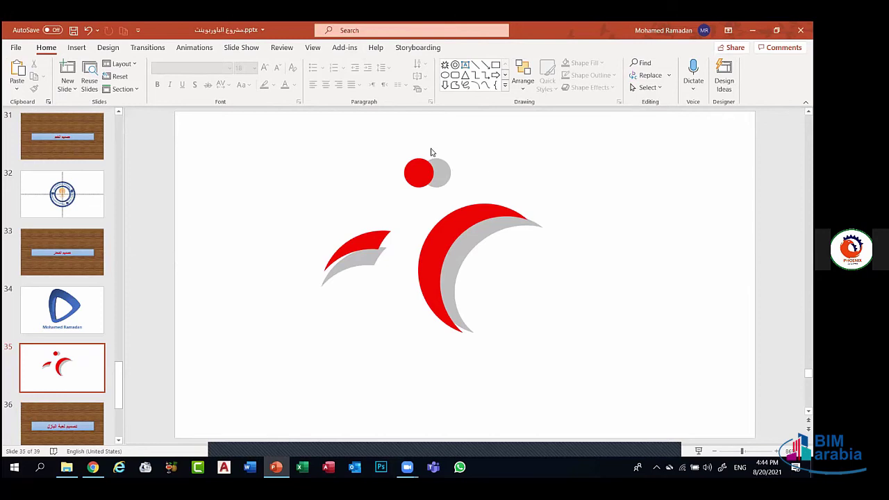
# Group the red and grey circles together
pyautogui.click(425, 175)
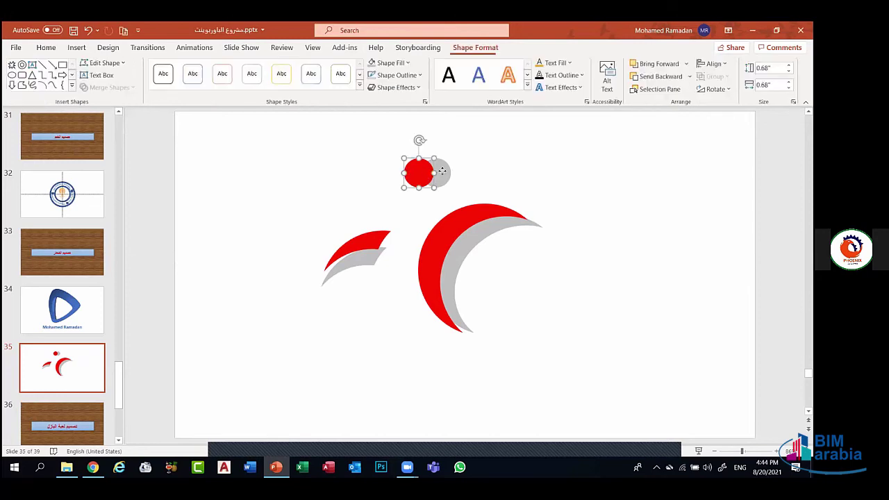
pyautogui.keyDown('shift'); pyautogui.click(438, 170); pyautogui.keyUp('shift')
pyautogui.click(715, 77)
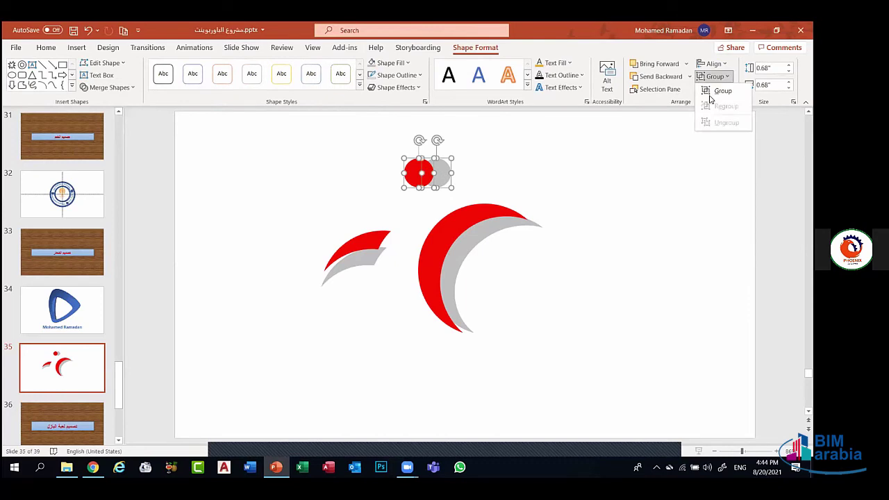
pyautogui.click(719, 88)
# Slightly enlarge the small red crescent and nudge it into position
pyautogui.click(366, 257)
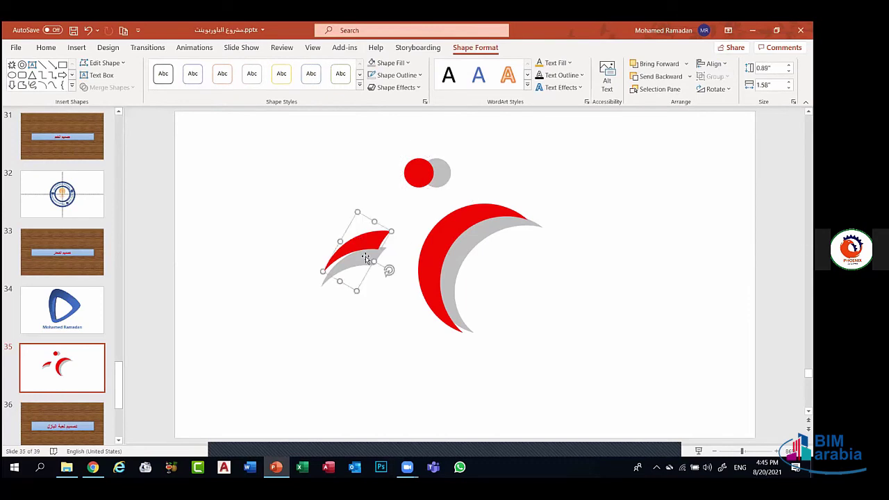
pyautogui.click(360, 310)
pyautogui.click(363, 276)
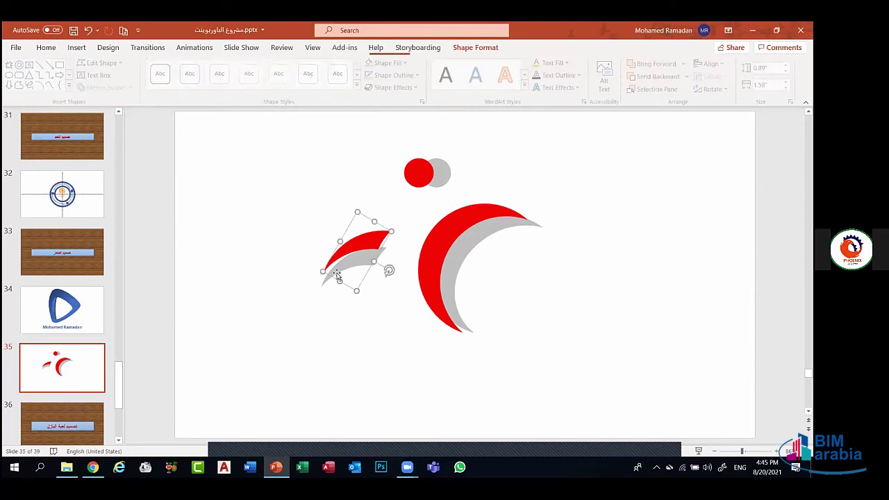
pyautogui.moveTo(319, 271); pyautogui.dragTo(399, 272)
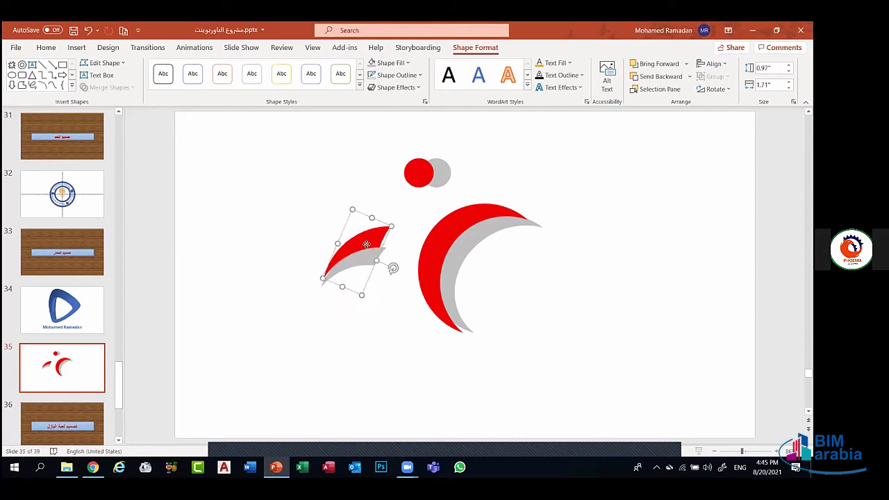
pyautogui.moveTo(366, 245); pyautogui.dragTo(371, 263)
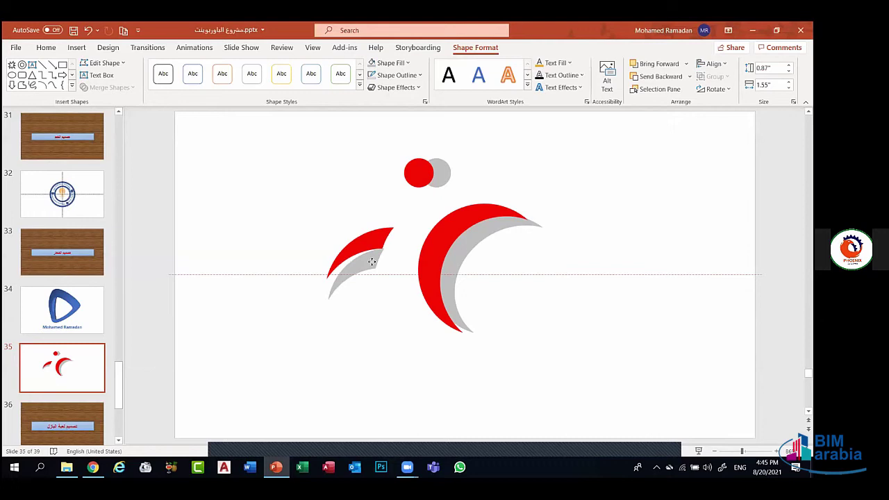
pyautogui.moveTo(372, 261)
pyautogui.mouseDown()
pyautogui.moveTo(392, 292)
pyautogui.moveTo(364, 265)
pyautogui.mouseUp()
# Group the small red crescent with the grey crescent beneath it
pyautogui.click(385, 312)
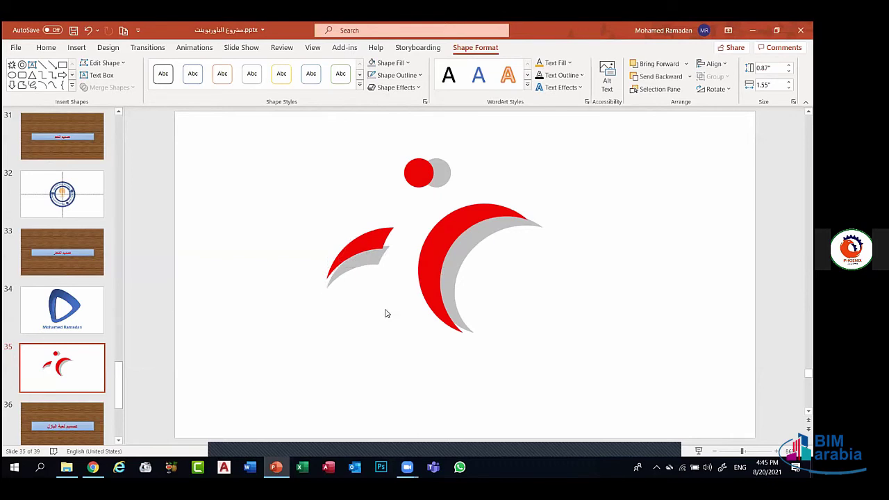
pyautogui.click(336, 272)
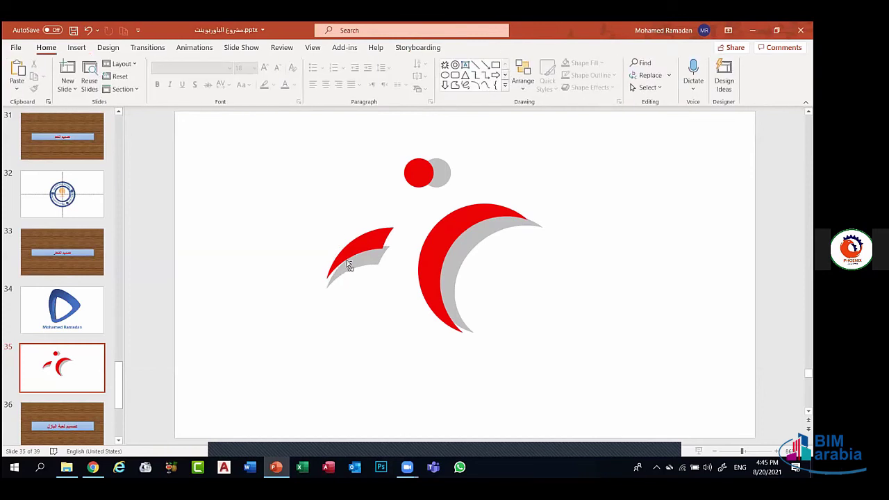
pyautogui.click(349, 265)
pyautogui.keyDown('shift'); pyautogui.click(385, 232); pyautogui.keyUp('shift')
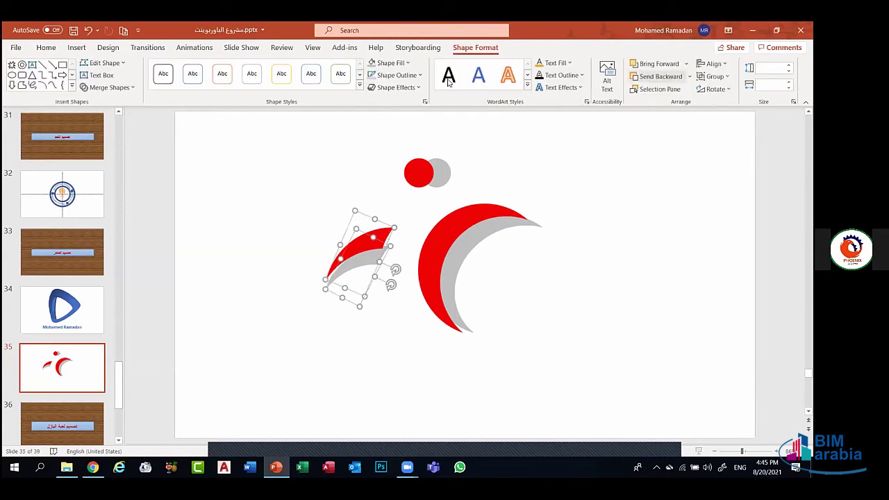
pyautogui.click(716, 77)
pyautogui.click(719, 89)
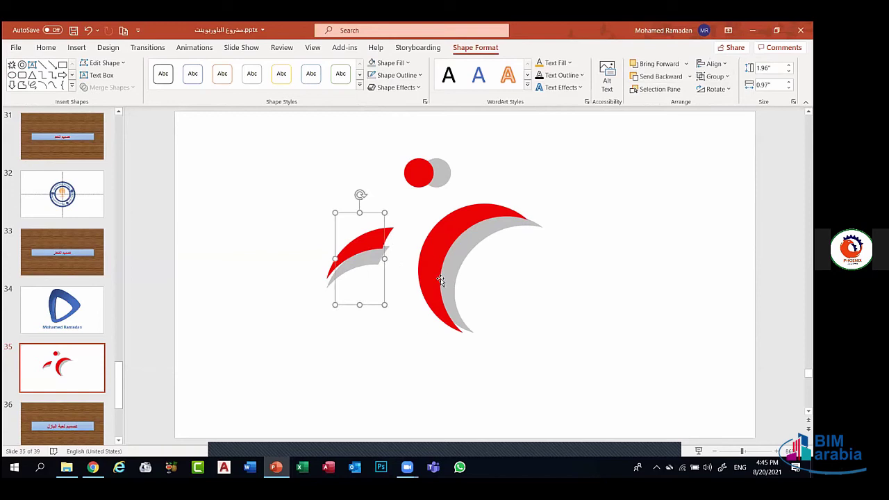
# Group the big red and grey crescents
pyautogui.click(441, 278)
pyautogui.keyDown('shift'); pyautogui.click(446, 227); pyautogui.keyUp('shift')
pyautogui.click(715, 77)
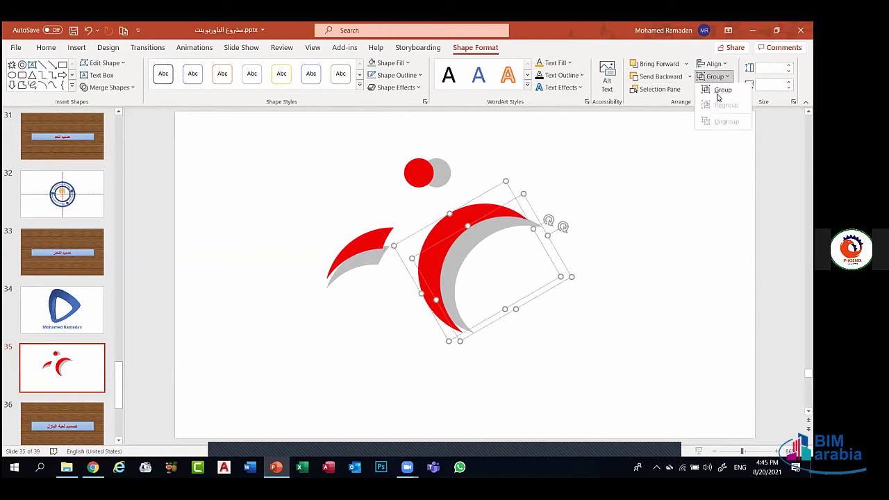
pyautogui.click(721, 91)
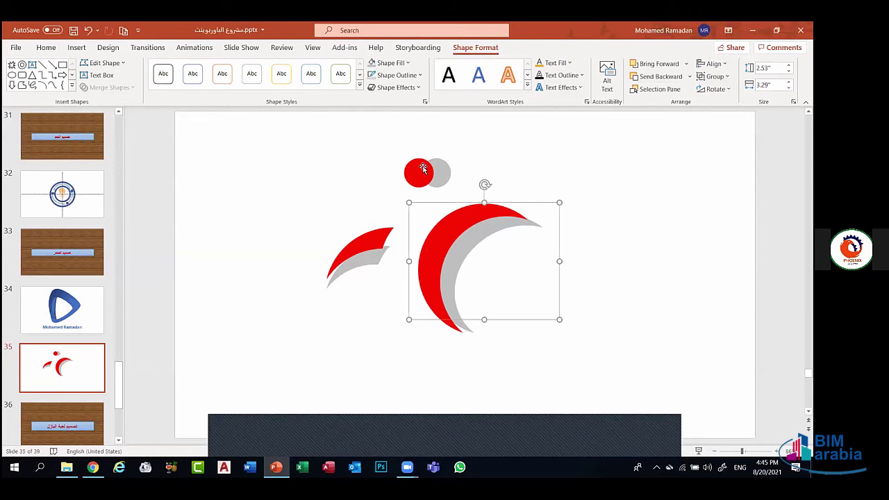
# Shift the circle group and both crescent groups slightly right into alignment
pyautogui.moveTo(424, 162); pyautogui.dragTo(435, 161)
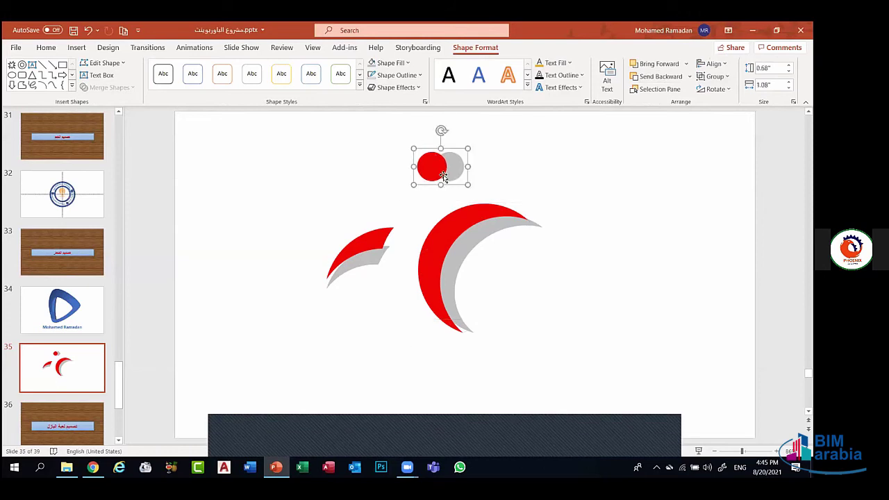
pyautogui.moveTo(453, 242); pyautogui.dragTo(470, 240)
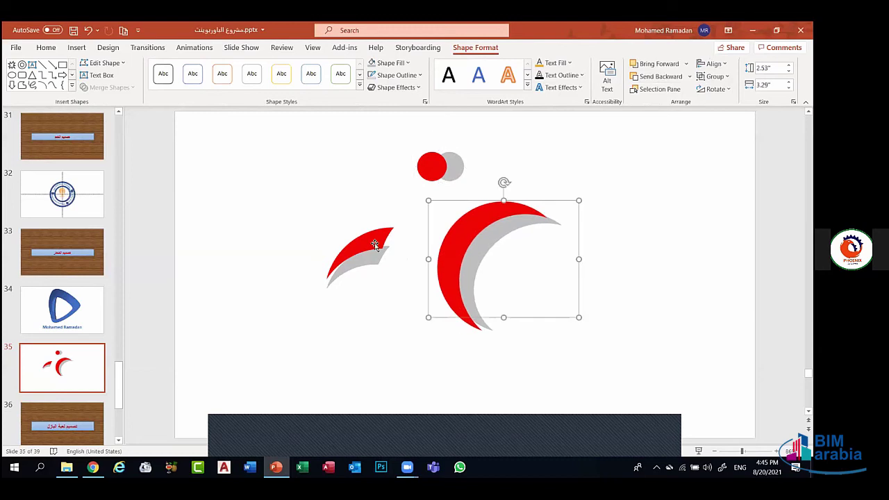
pyautogui.moveTo(376, 243); pyautogui.dragTo(393, 238)
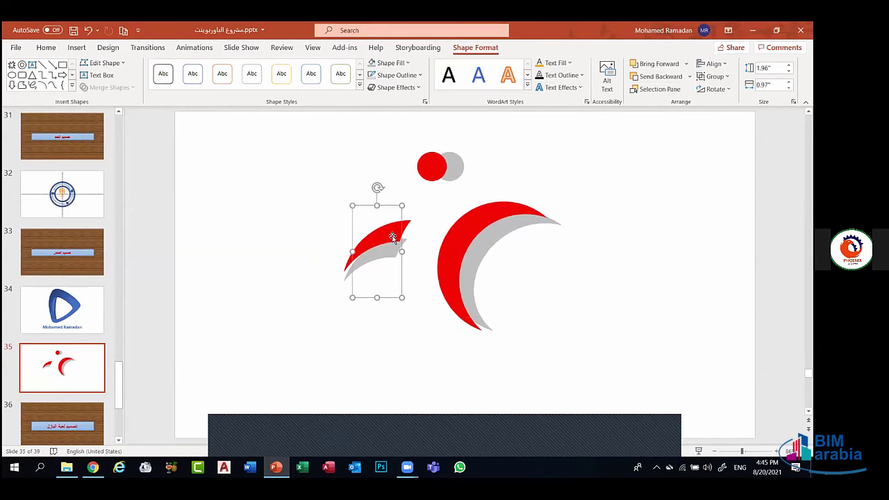
# Group the crescent groups and circle pair into one logo and move it down
pyautogui.keyDown('shift'); pyautogui.click(456, 247); pyautogui.keyUp('shift')
pyautogui.keyDown('shift'); pyautogui.click(453, 169); pyautogui.keyUp('shift')
pyautogui.click(715, 76)
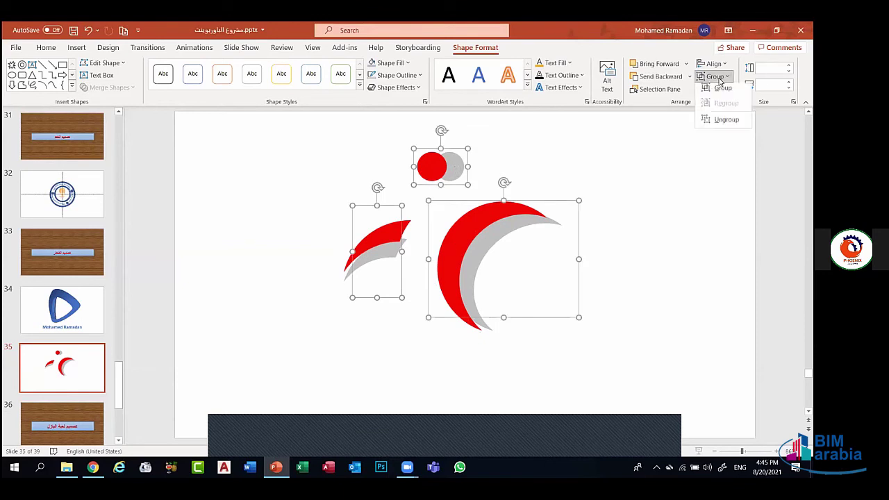
pyautogui.click(719, 93)
pyautogui.moveTo(479, 236); pyautogui.dragTo(458, 251)
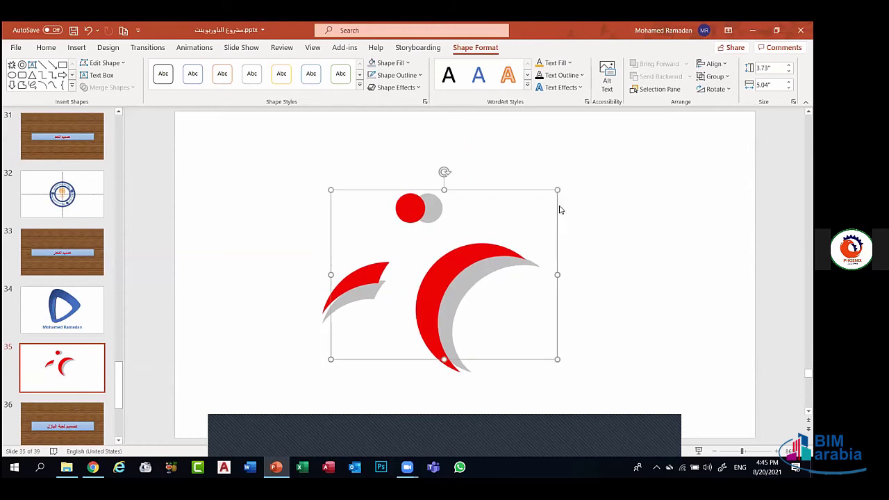
pyautogui.click(583, 176)
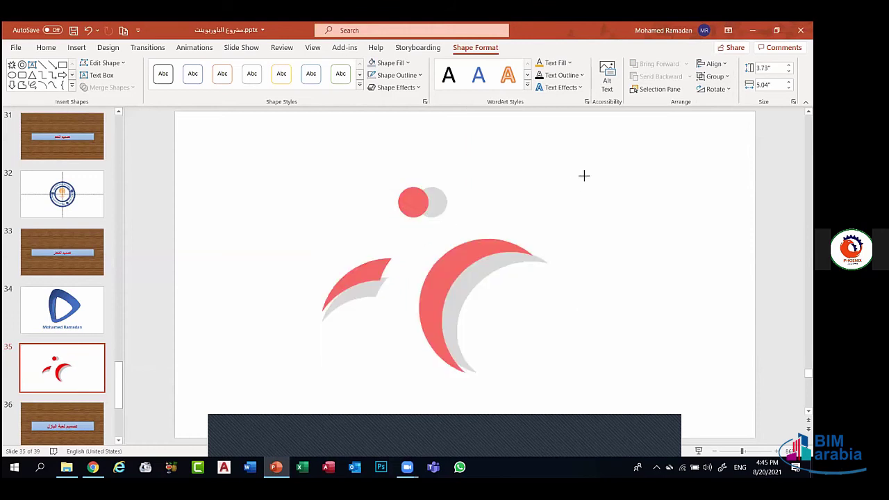
pyautogui.click(497, 250)
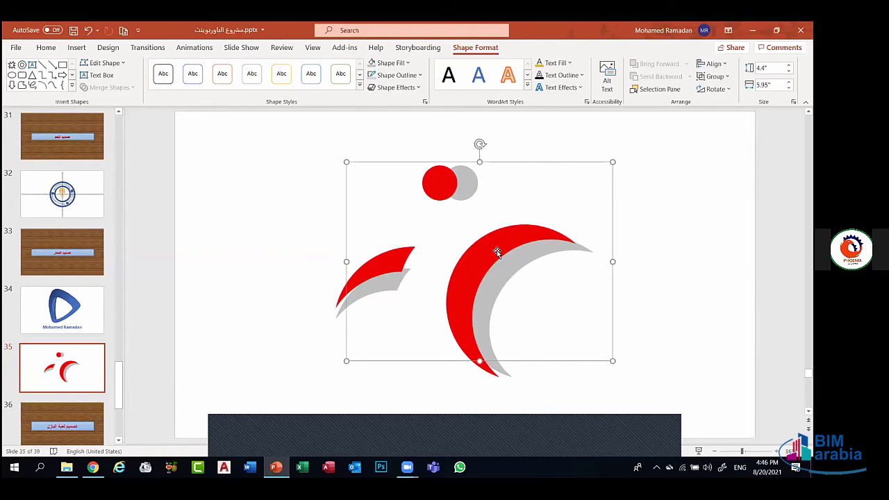
# Insert a WordArt text box containing the presenter's full name
pyautogui.click(77, 48)
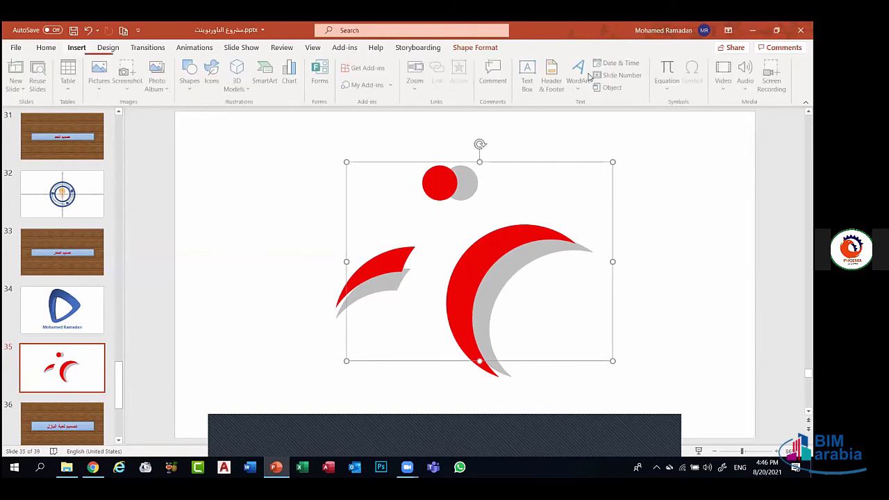
pyautogui.click(578, 77)
pyautogui.click(611, 113)
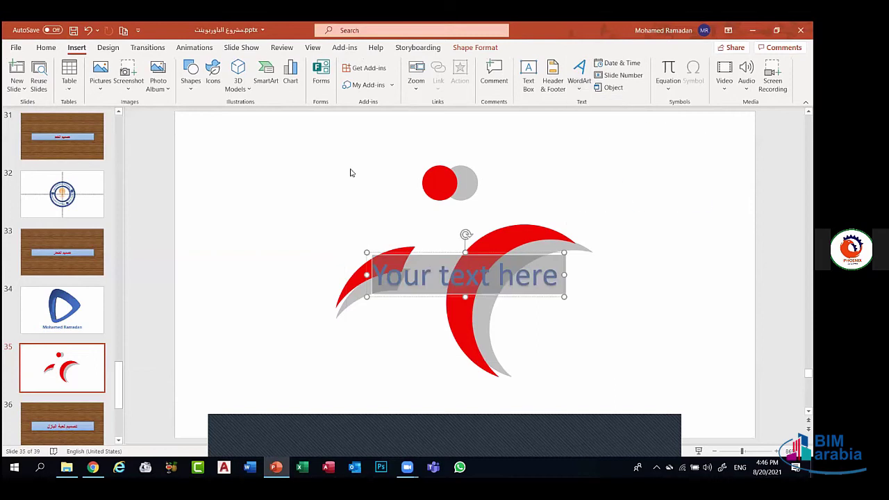
pyautogui.write('M')
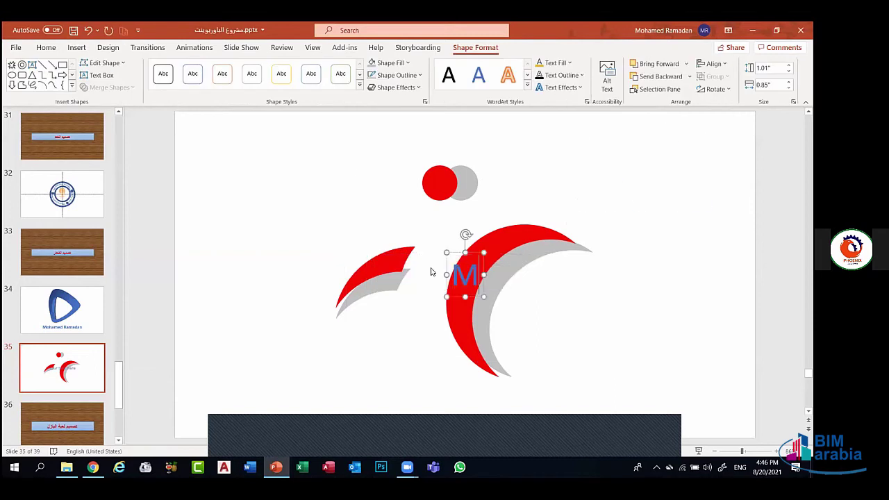
pyautogui.write('ohamed')
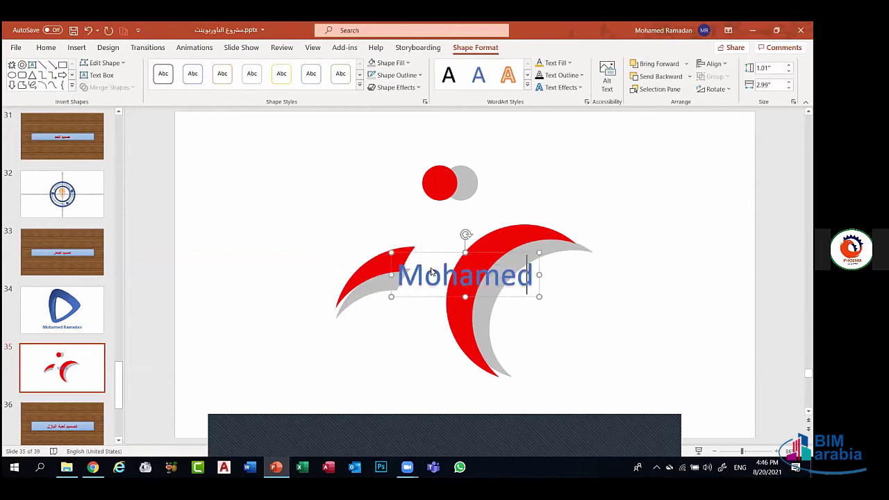
pyautogui.write(' Ramadan')
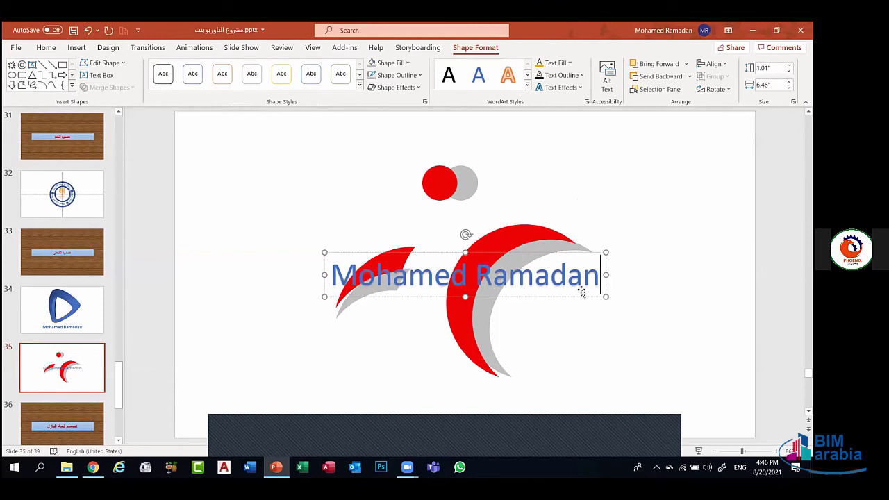
# Place the name text beneath the logo and raise the logo group slightly
pyautogui.tripleClick(535, 275)
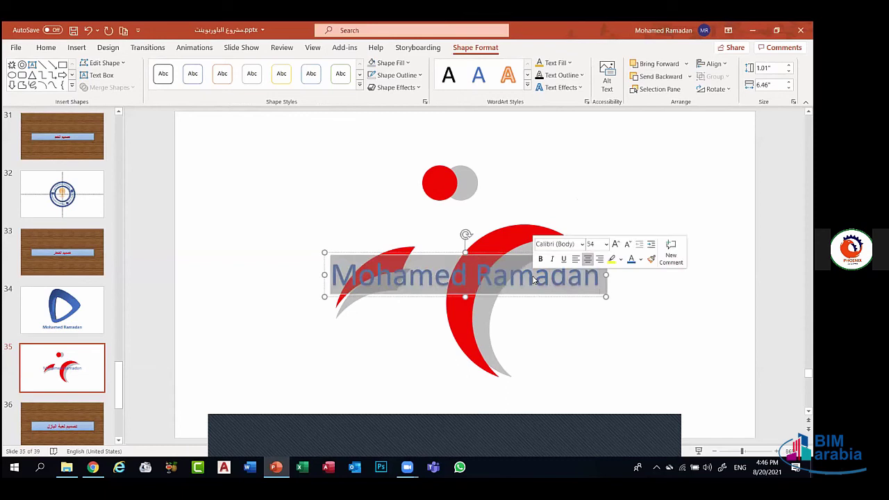
pyautogui.click(508, 318)
pyautogui.moveTo(508, 319); pyautogui.dragTo(497, 415)
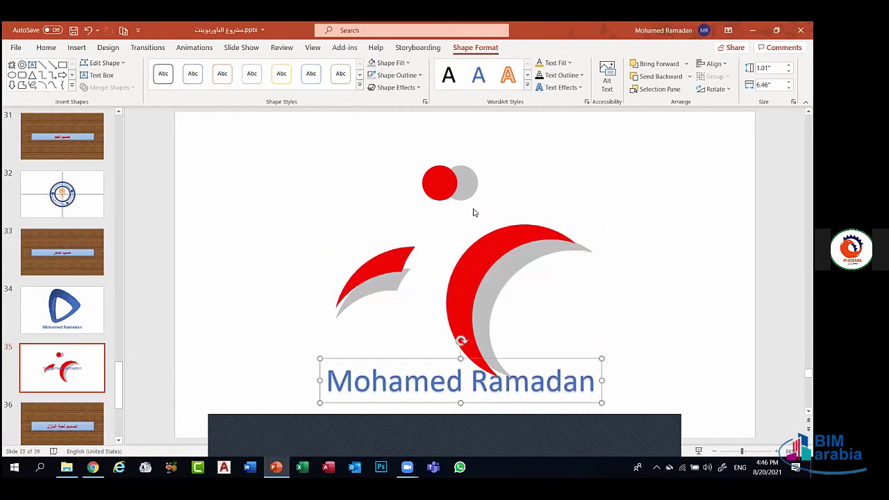
pyautogui.moveTo(459, 184); pyautogui.dragTo(446, 132)
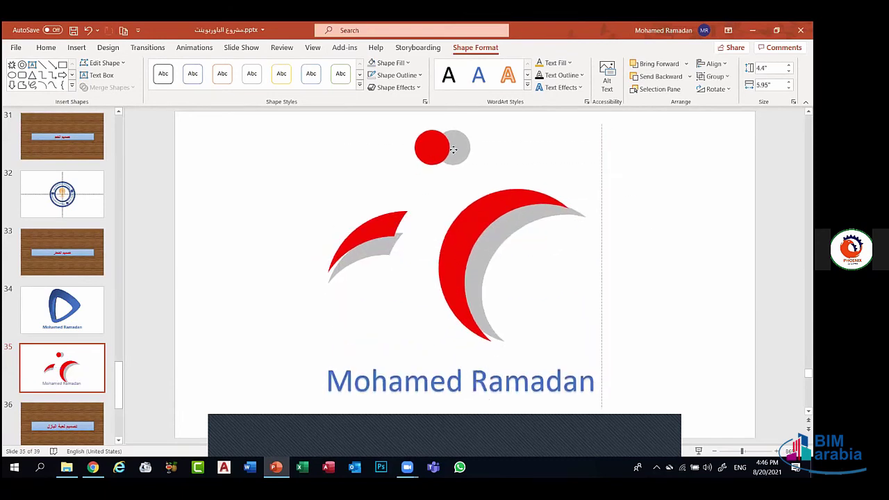
pyautogui.click(505, 383)
pyautogui.moveTo(547, 402); pyautogui.dragTo(555, 410)
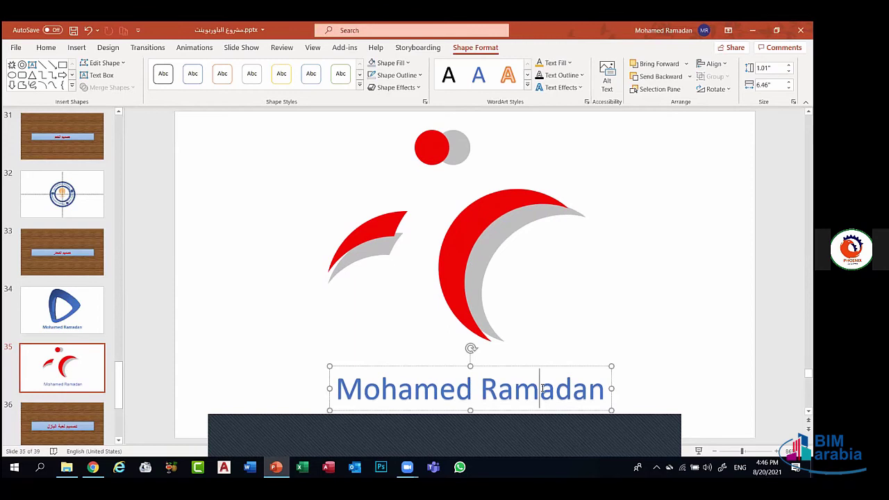
pyautogui.tripleClick(545, 392)
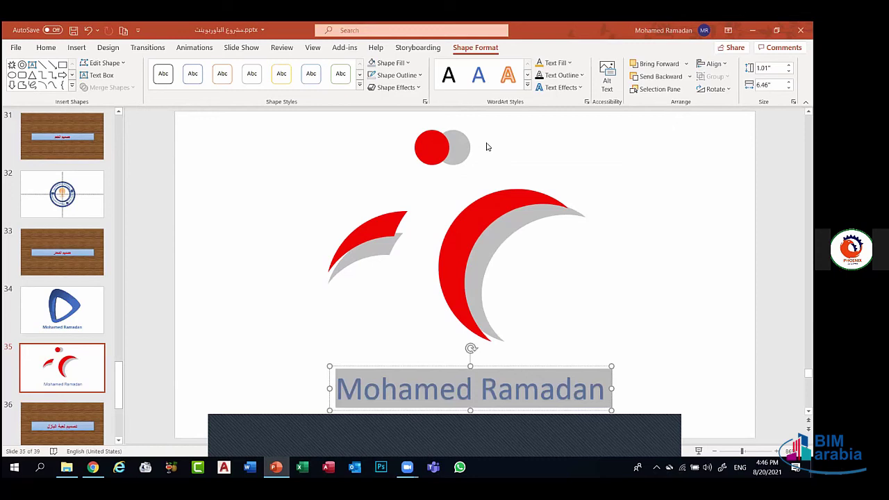
pyautogui.click(479, 253)
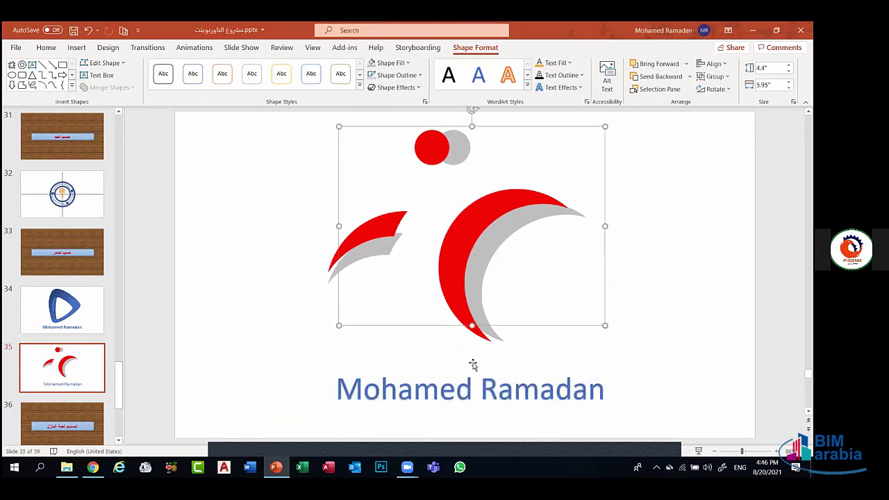
pyautogui.click(353, 294)
# Draw a rectangle at the slide's top left and duplicate it twice with Ctrl+D
pyautogui.click(466, 194)
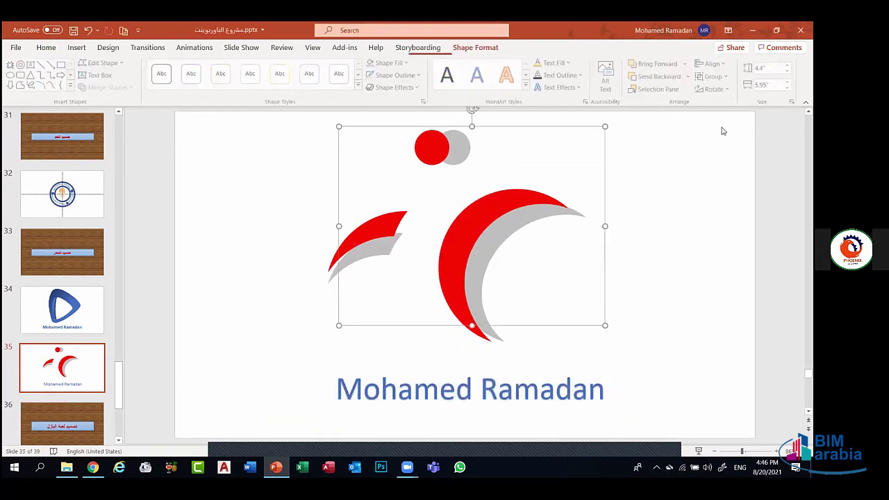
pyautogui.click(303, 185)
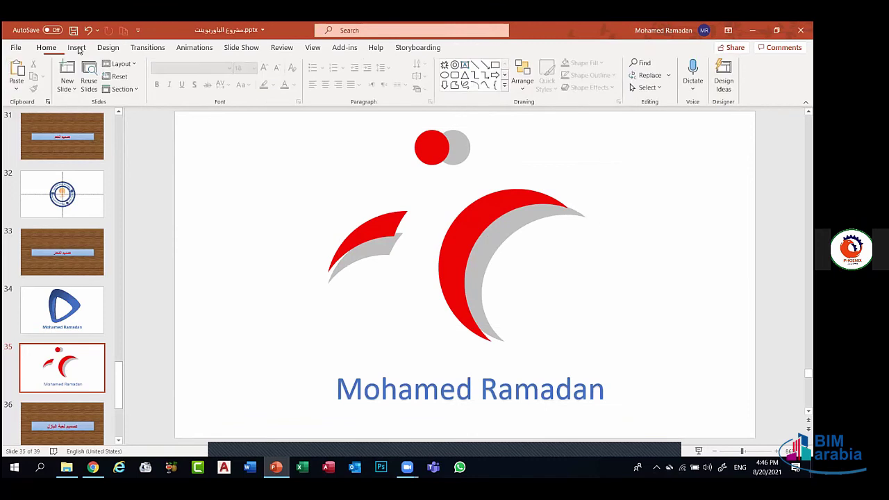
pyautogui.click(77, 47)
pyautogui.click(190, 75)
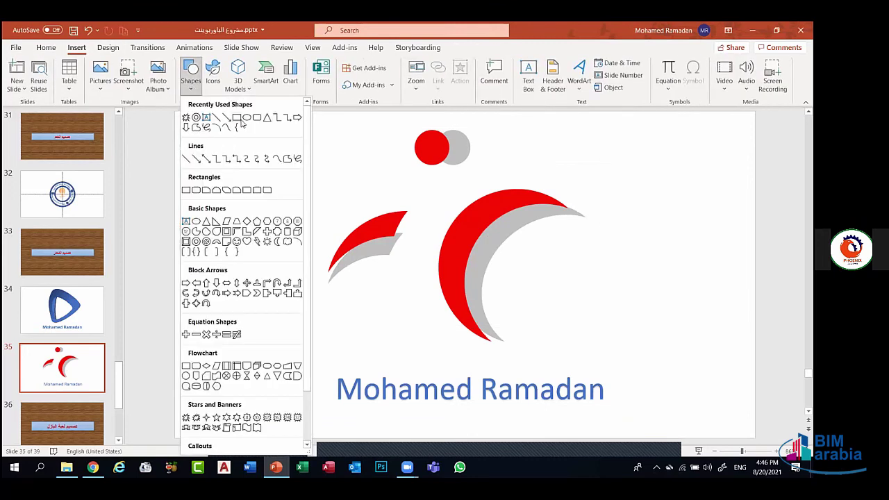
pyautogui.click(237, 117)
pyautogui.moveTo(200, 152)
pyautogui.mouseDown()
pyautogui.moveTo(234, 195)
pyautogui.moveTo(222, 234)
pyautogui.mouseUp()
pyautogui.hotkey('ctrl', 'd')
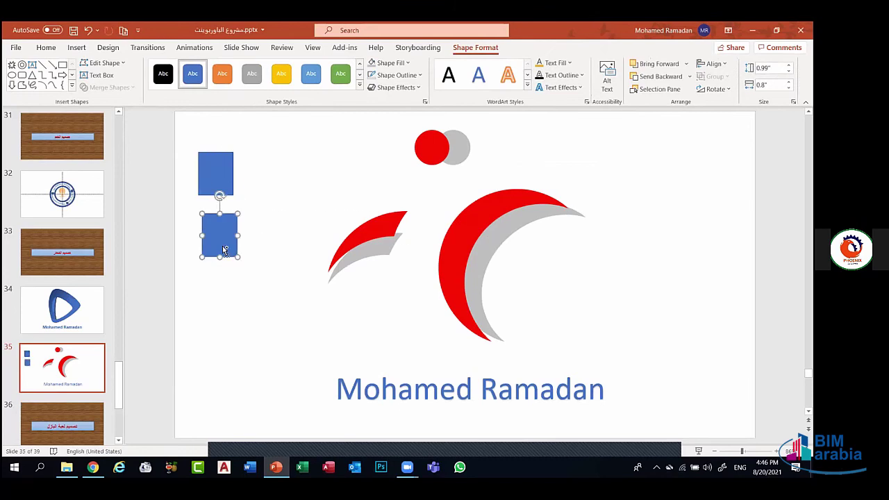
pyautogui.hotkey('ctrl', 'd')
# Apply an orange shape style to the top rectangle and green to the bottom one
pyautogui.click(219, 175)
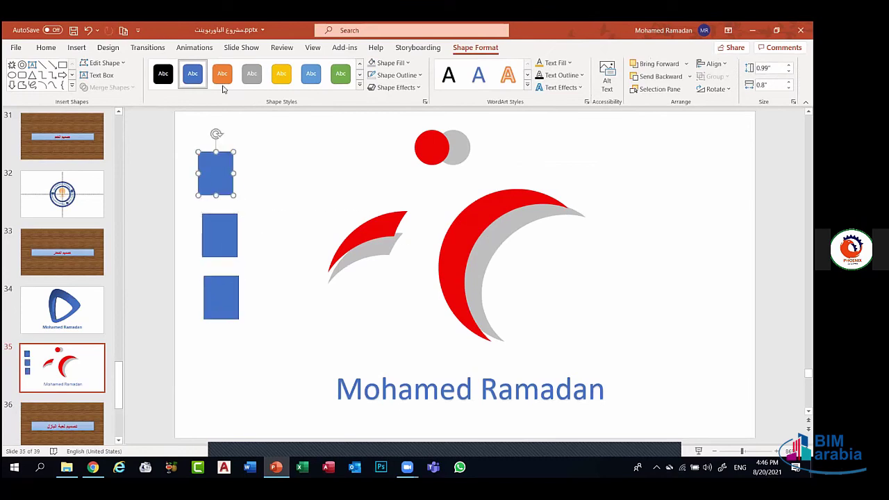
pyautogui.click(222, 73)
pyautogui.click(224, 307)
pyautogui.click(311, 74)
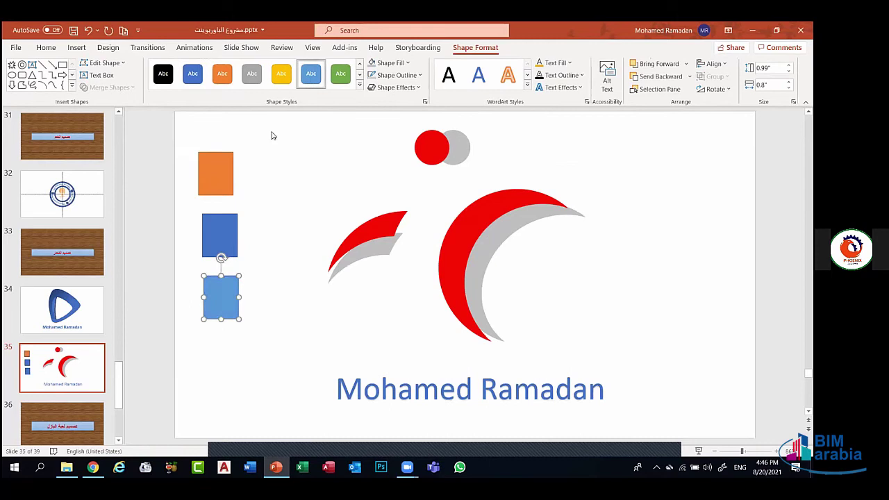
pyautogui.click(341, 74)
pyautogui.click(220, 236)
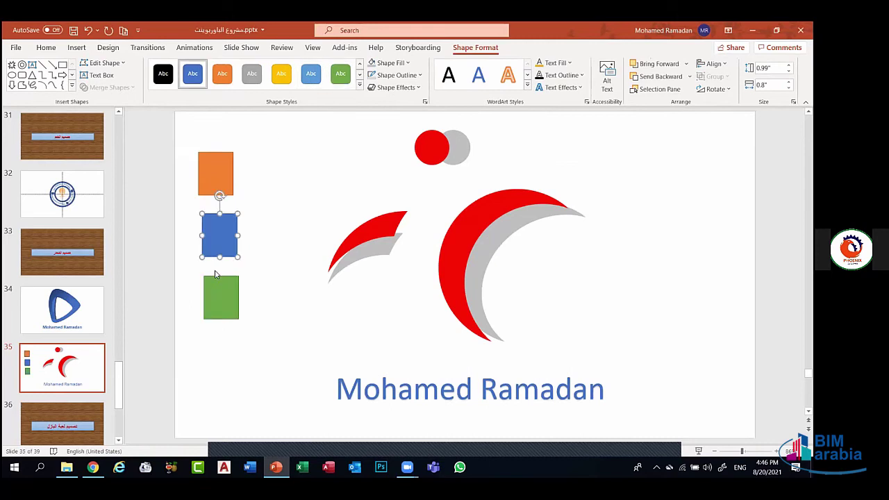
pyautogui.click(222, 312)
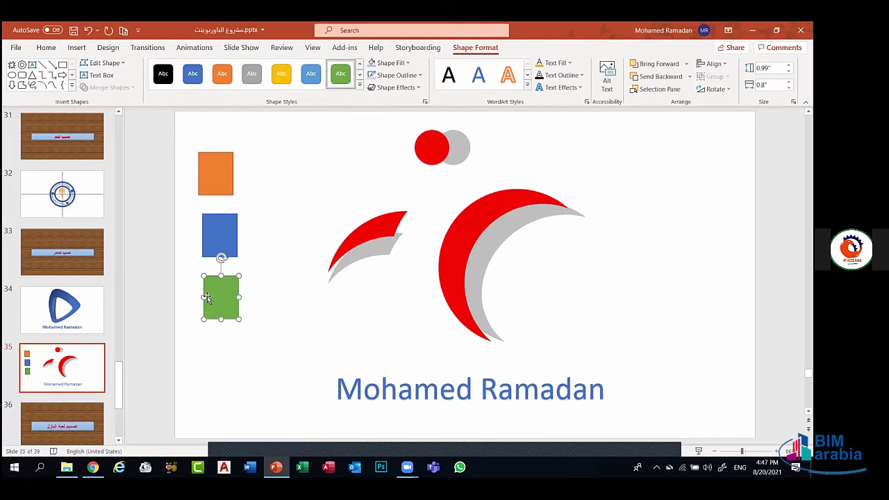
# Eyedropper the green rectangle's colour onto itself, then select the orange rectangle
pyautogui.click(409, 63)
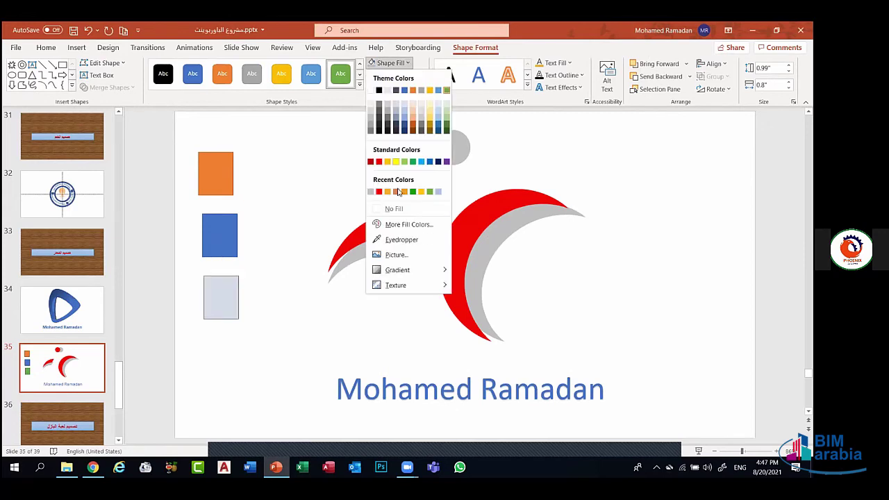
pyautogui.click(316, 186)
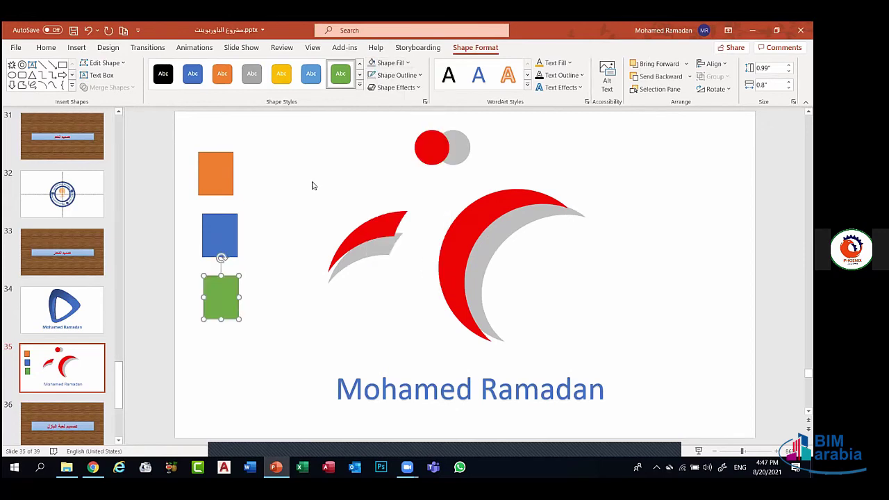
pyautogui.click(401, 63)
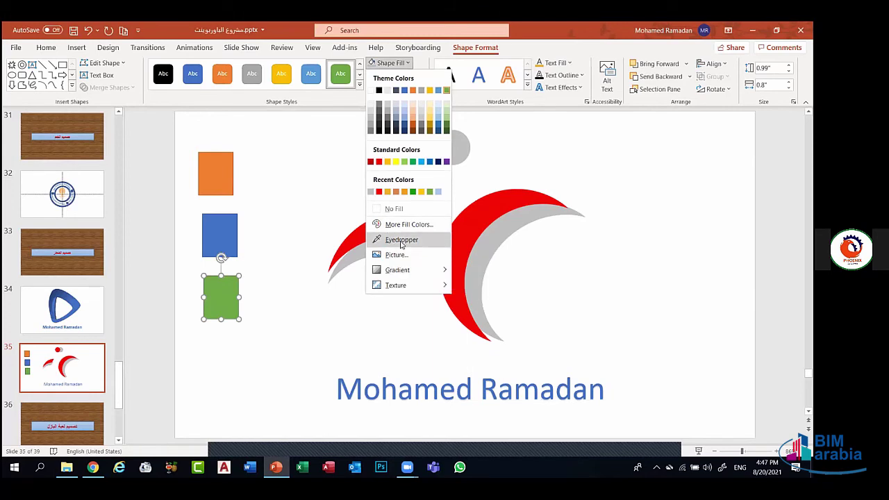
pyautogui.click(400, 240)
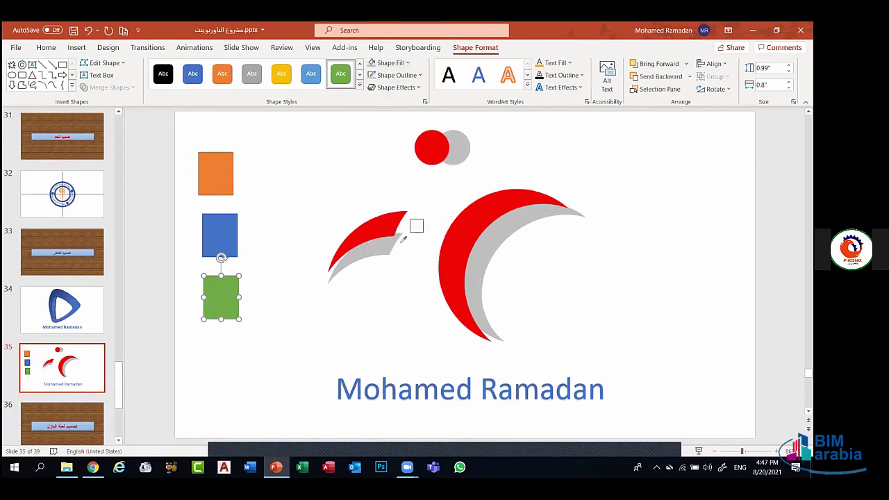
pyautogui.click(220, 295)
pyautogui.click(211, 171)
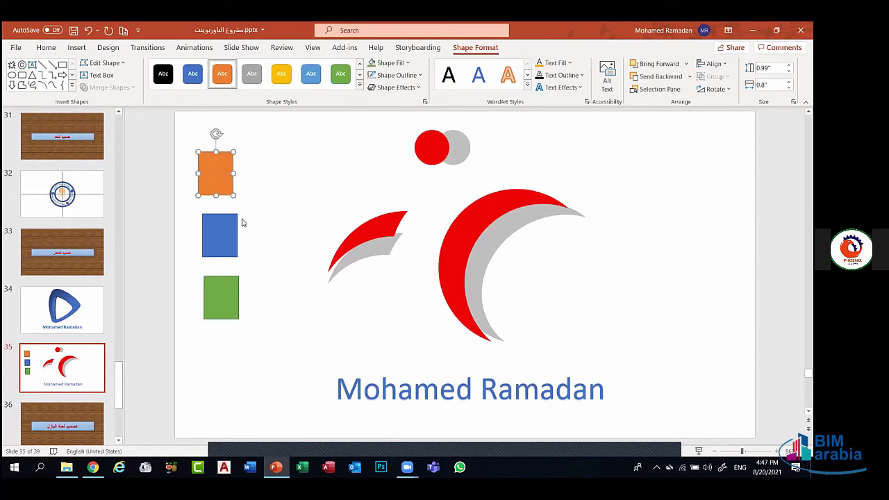
pyautogui.click(280, 287)
pyautogui.click(203, 179)
# Try filling the top rectangle with green, undo, and move it up and right
pyautogui.click(403, 64)
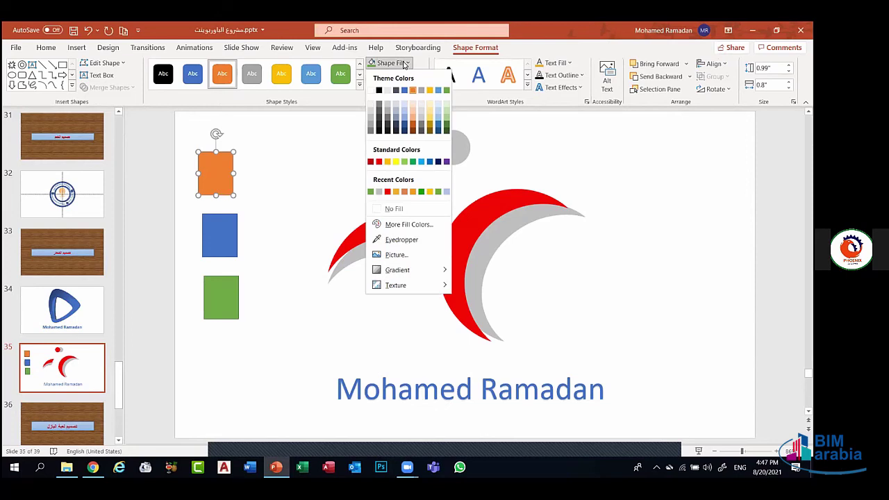
pyautogui.click(424, 240)
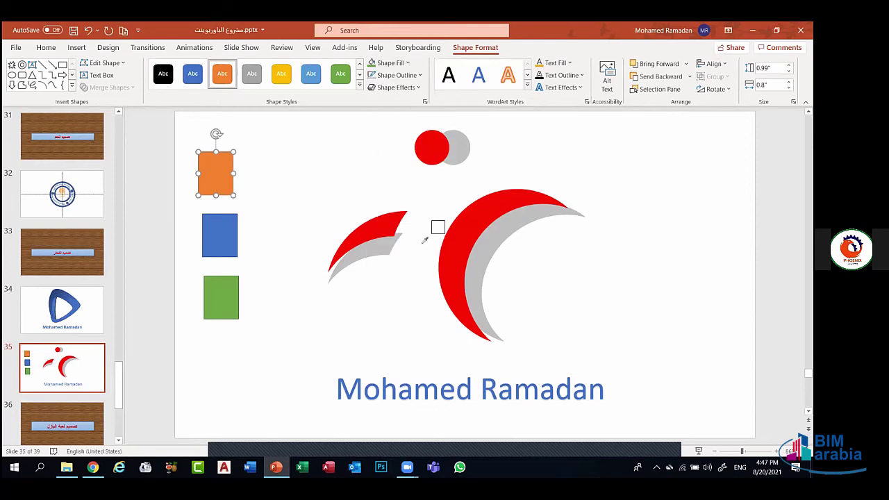
pyautogui.click(215, 297)
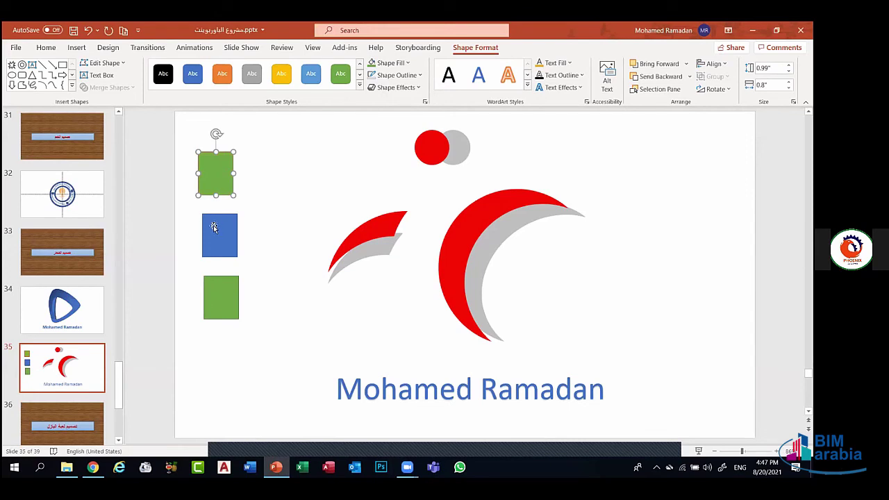
pyautogui.hotkey('ctrl', 'z')
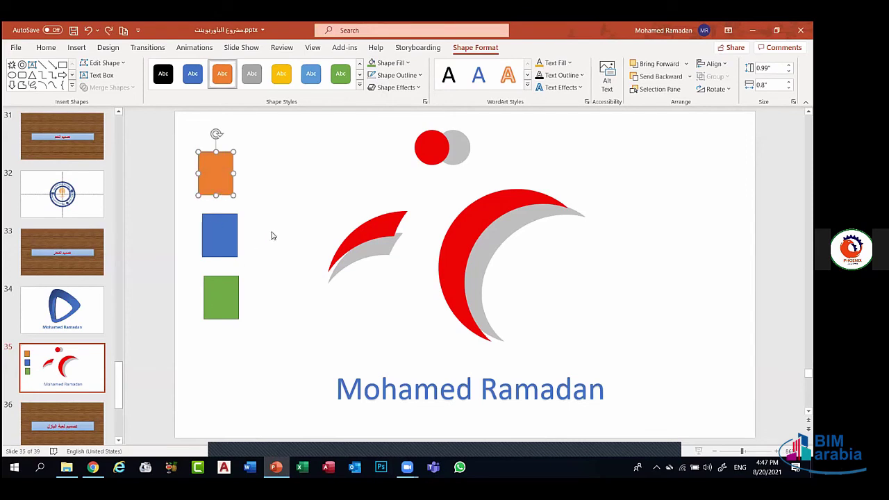
pyautogui.click(272, 236)
pyautogui.moveTo(215, 171); pyautogui.dragTo(309, 155)
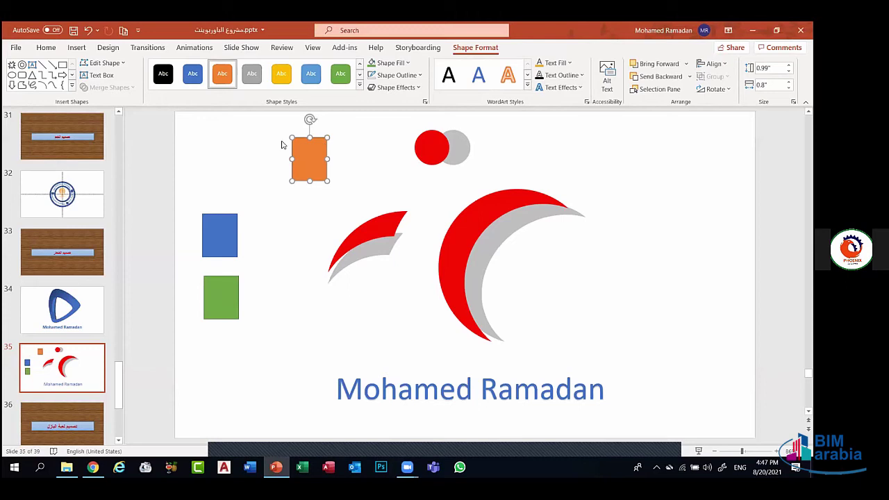
# Sample the crescent's red onto the rectangle, then undo repeatedly to remove the rectangles
pyautogui.click(406, 64)
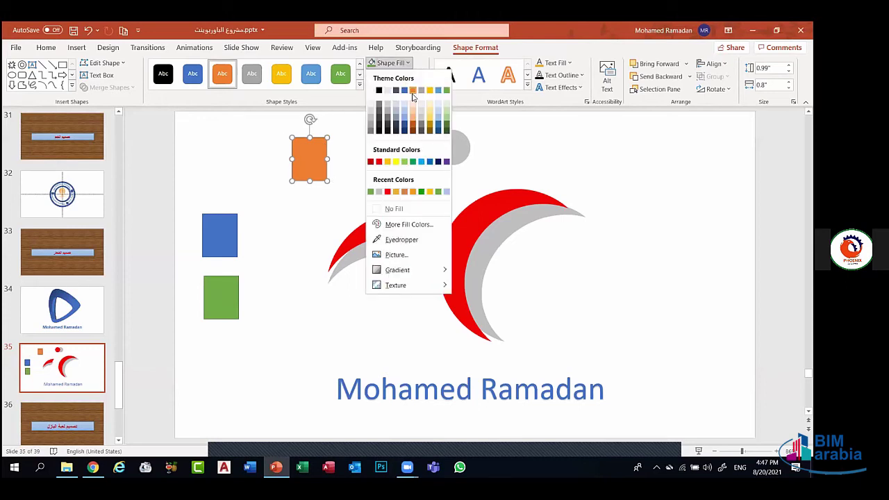
pyautogui.click(402, 239)
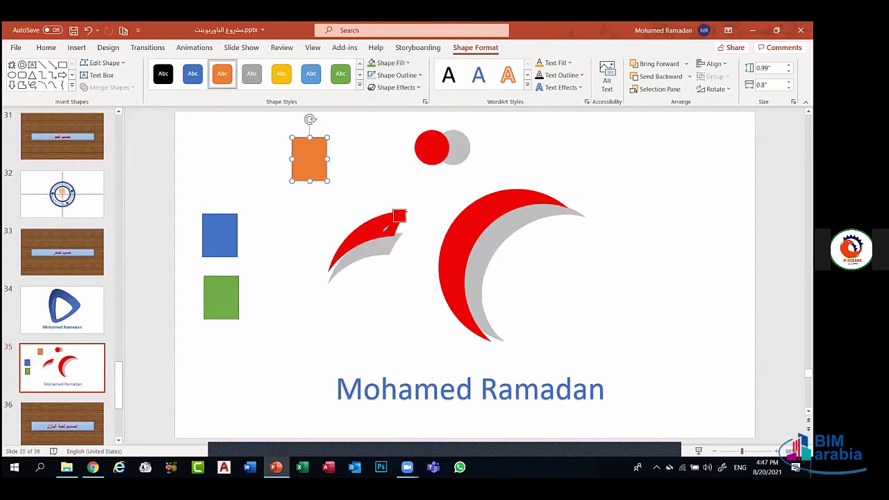
pyautogui.click(391, 223)
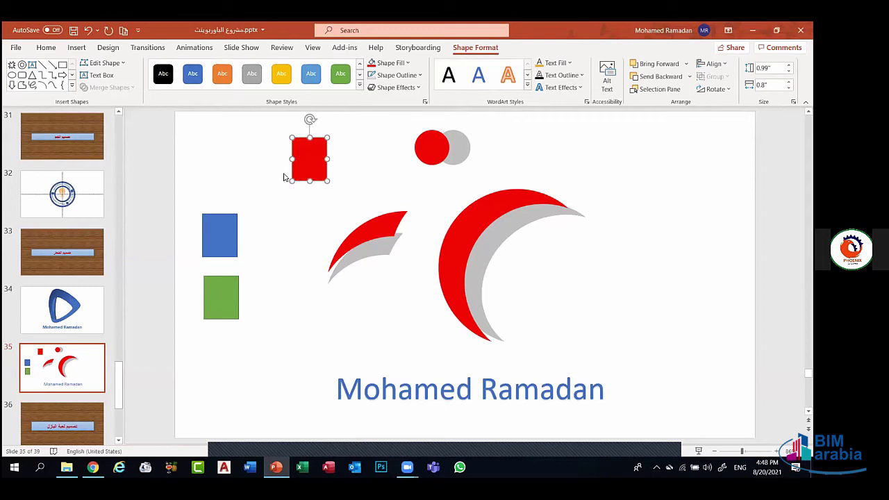
pyautogui.hotkey('ctrl', 'z')
pyautogui.hotkey('ctrl', 'z')
pyautogui.hotkey('ctrl', 'z')
pyautogui.hotkey('ctrl', 'z')
pyautogui.hotkey('ctrl', 'z')
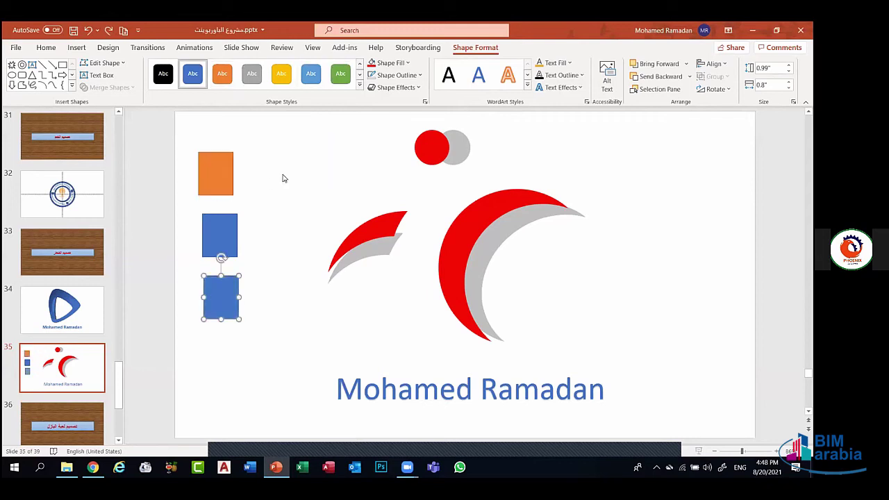
pyautogui.hotkey('ctrl', 'z')
pyautogui.hotkey('ctrl', 'z')
pyautogui.hotkey('ctrl', 'z')
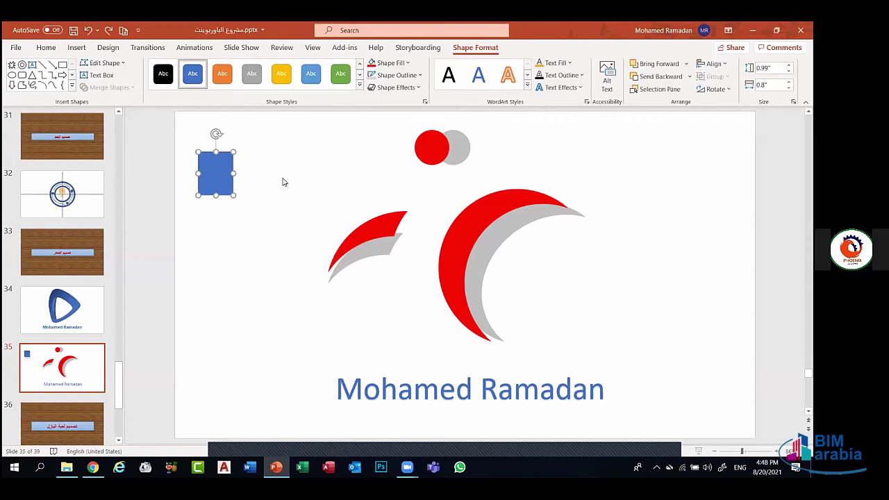
pyautogui.hotkey('ctrl', 'z')
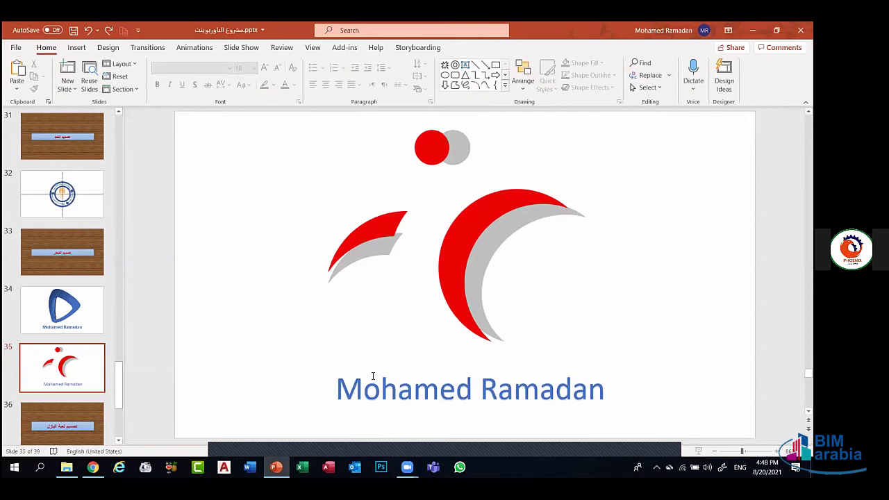
# Select the full name text, make it bold, and change its font to Algerian
pyautogui.click(381, 387)
pyautogui.tripleClick(381, 388)
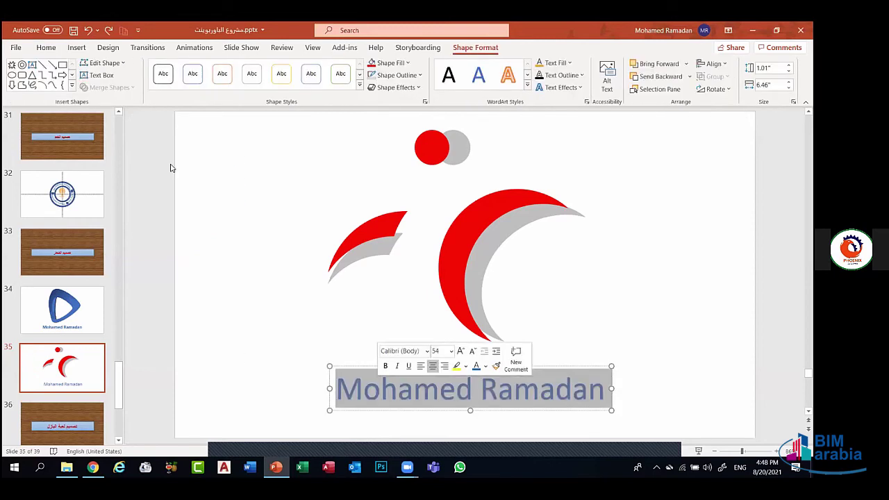
pyautogui.click(47, 47)
pyautogui.click(158, 85)
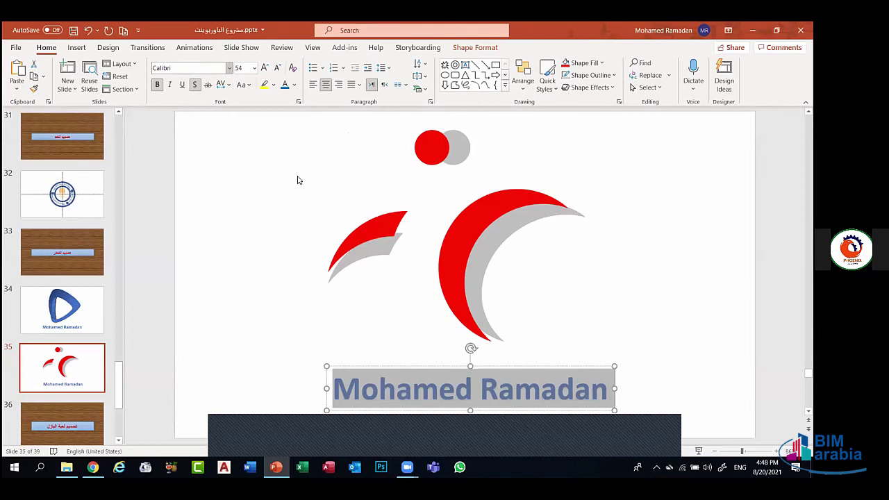
pyautogui.hotkey('alt', 'h')
pyautogui.press('f')
pyautogui.press('f')
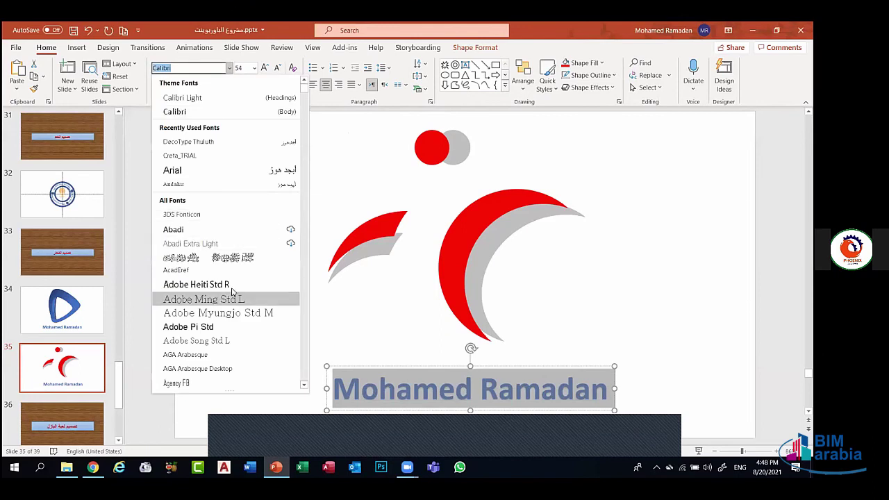
pyautogui.scroll(-3, 222, 306)
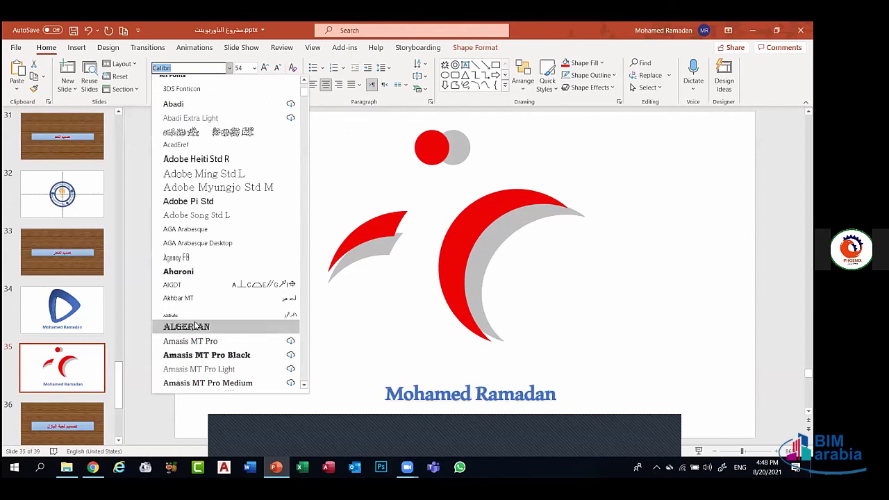
pyautogui.click(195, 326)
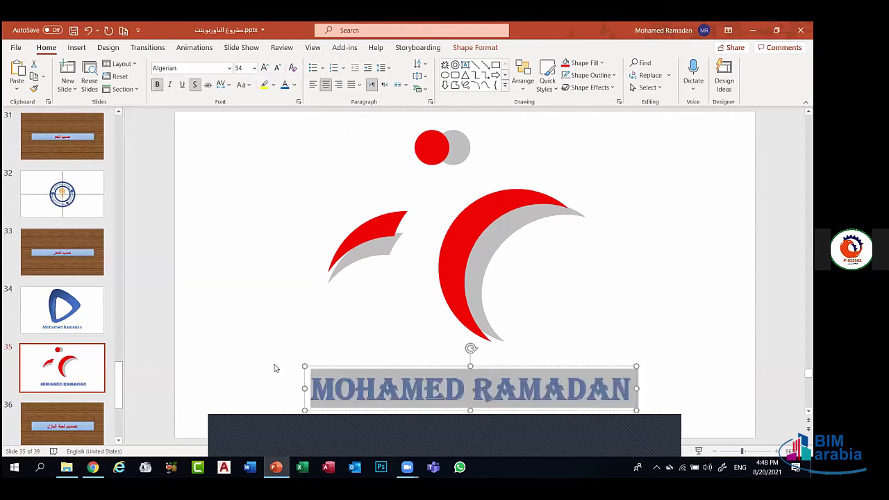
pyautogui.click(362, 387)
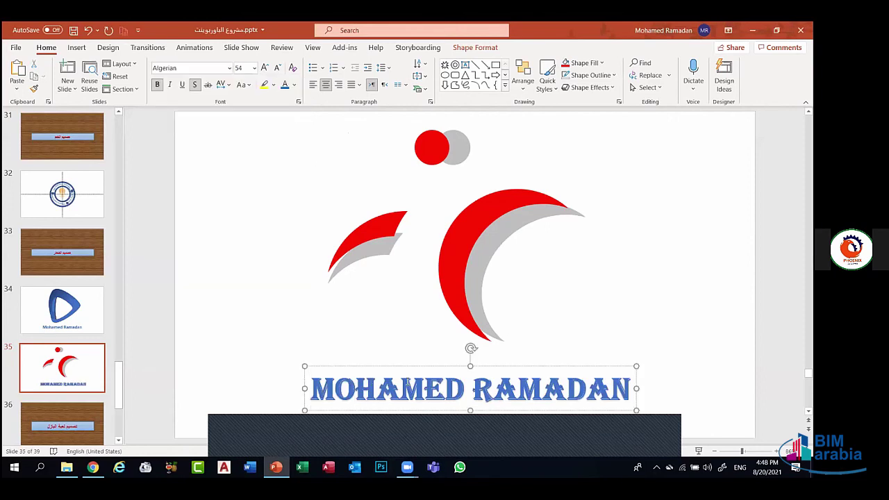
# Colour the O and the A in MOHAMED red
pyautogui.moveTo(355, 389); pyautogui.dragTo(342, 382)
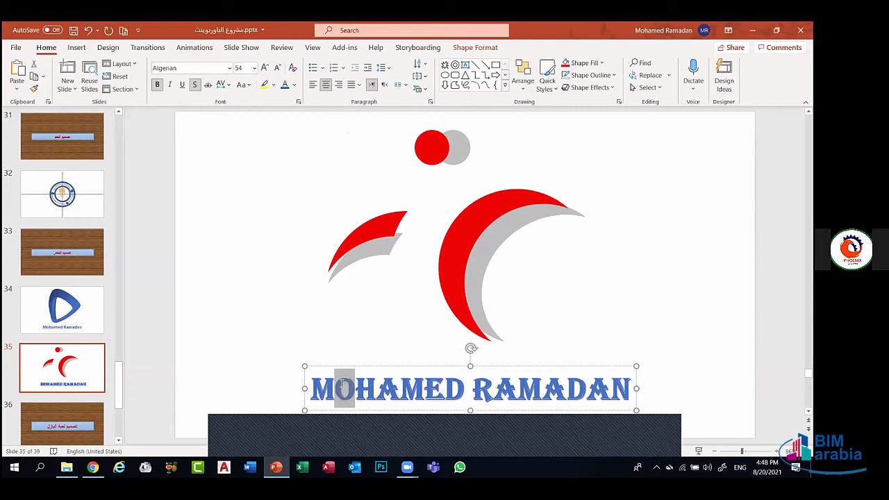
pyautogui.click(296, 84)
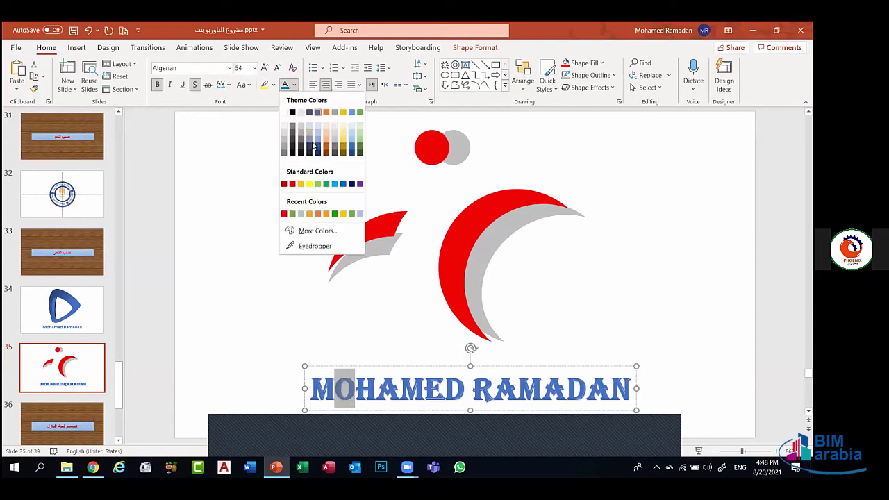
pyautogui.click(286, 212)
pyautogui.click(376, 391)
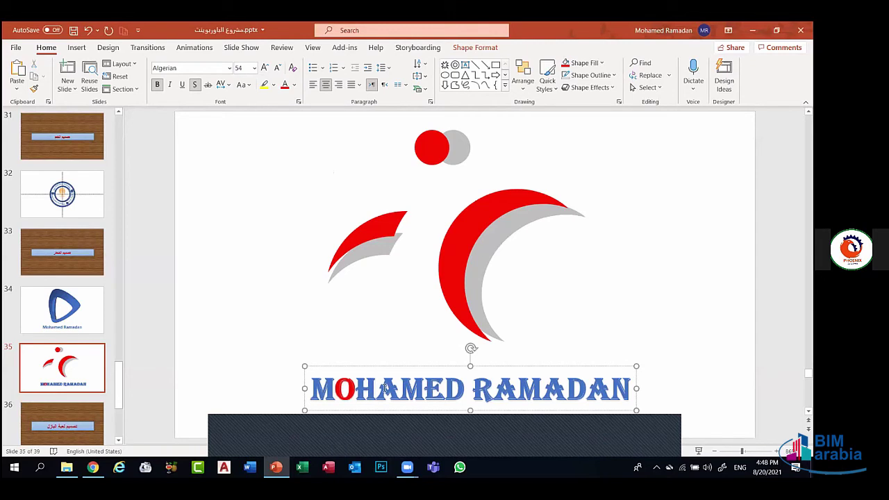
pyautogui.moveTo(376, 389); pyautogui.dragTo(445, 389)
pyautogui.click(285, 84)
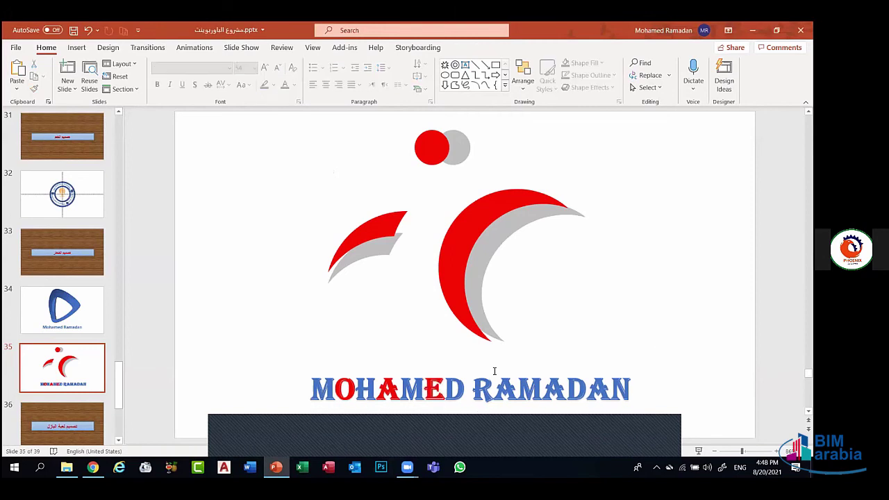
# Colour the first A in RAMADAN with the crescent shadow's grey using the Eyedropper
pyautogui.moveTo(495, 387); pyautogui.dragTo(515, 388)
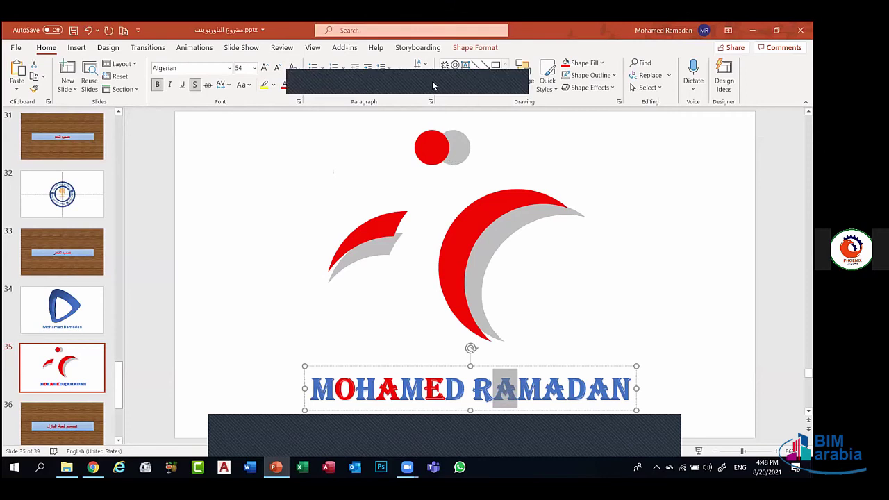
pyautogui.click(294, 85)
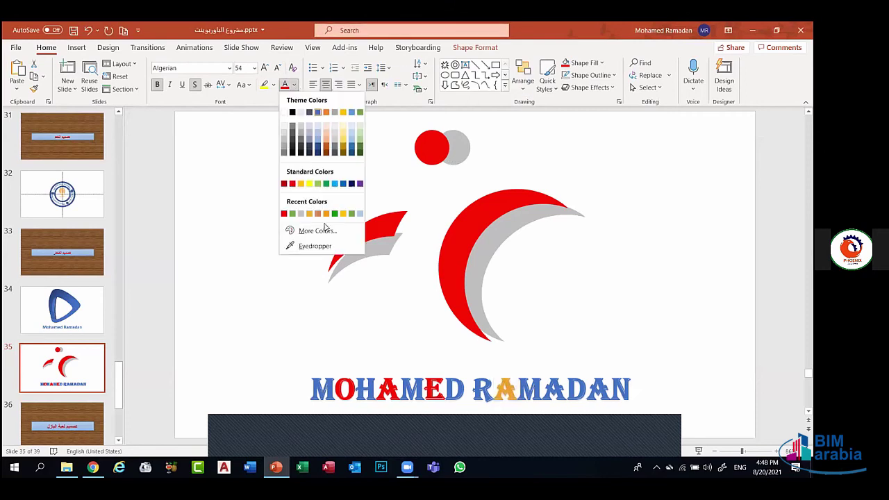
pyautogui.click(314, 246)
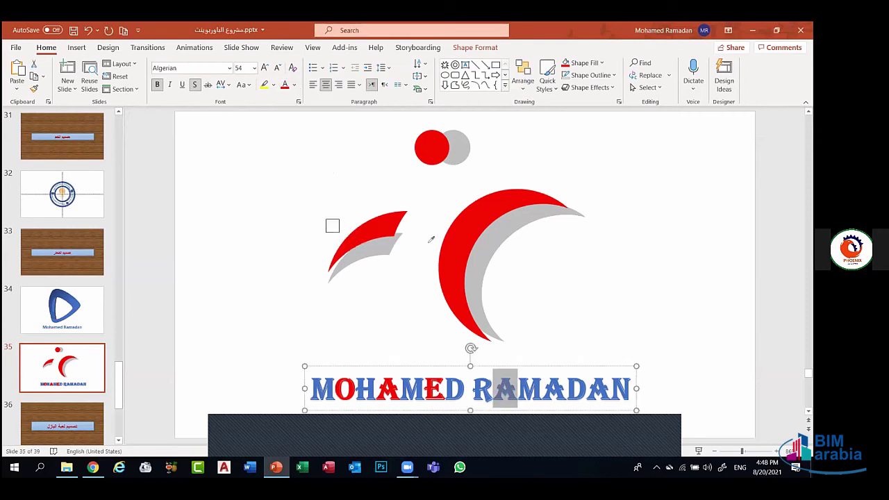
pyautogui.click(485, 248)
pyautogui.click(564, 391)
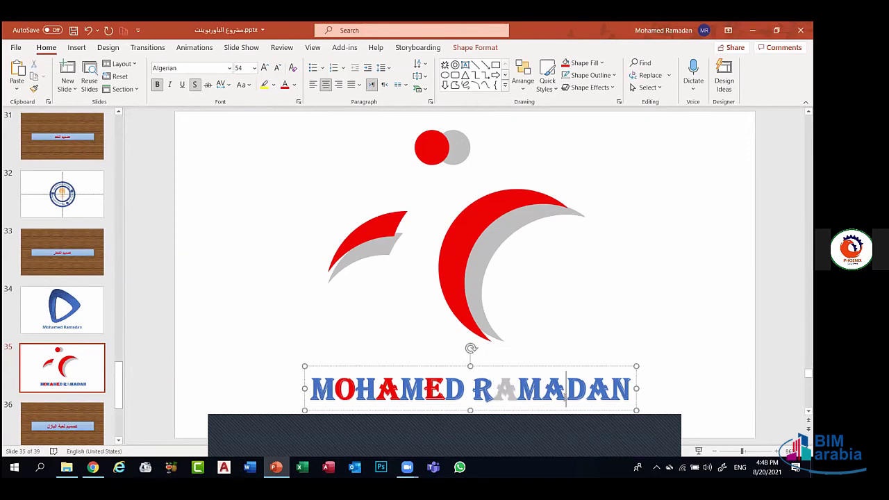
# Colour the remaining A's in RAMADAN grey from the theme colours
pyautogui.moveTo(567, 389); pyautogui.dragTo(540, 387)
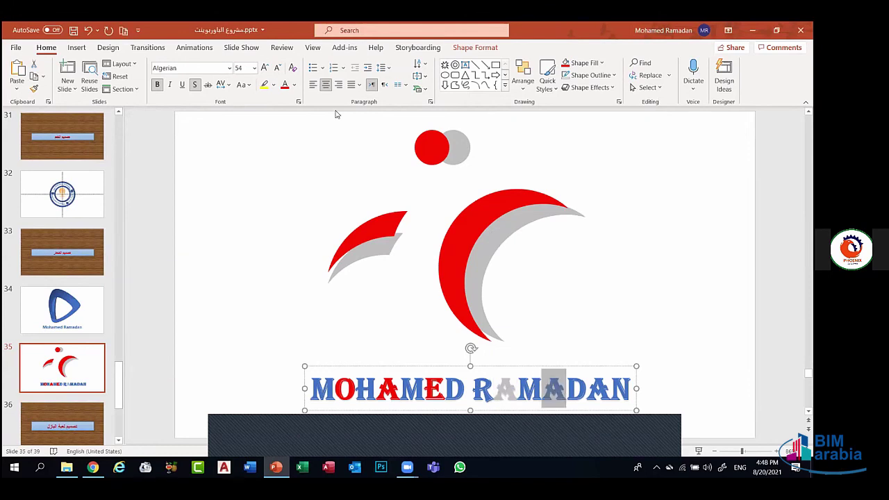
pyautogui.click(294, 85)
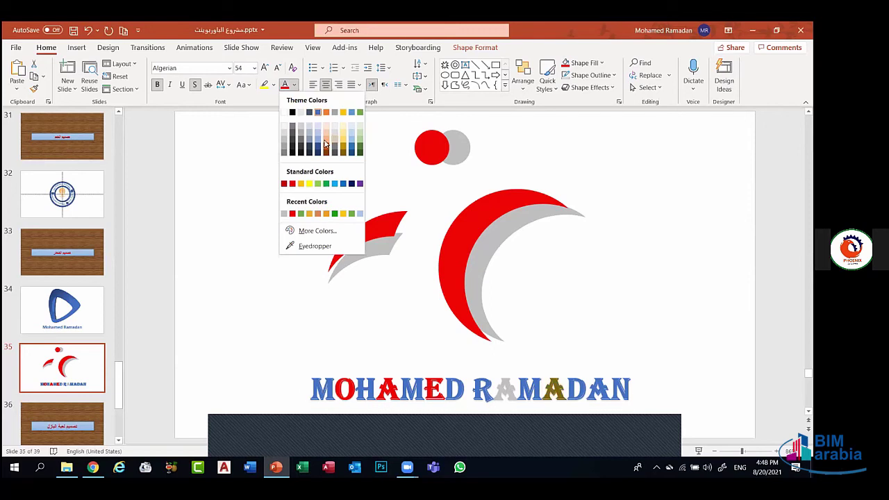
pyautogui.click(287, 154)
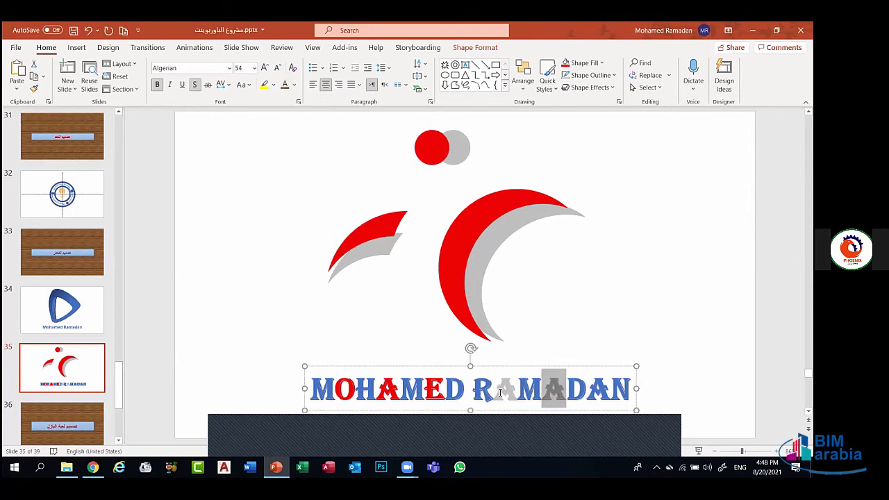
pyautogui.click(501, 391)
pyautogui.moveTo(510, 396); pyautogui.dragTo(491, 394)
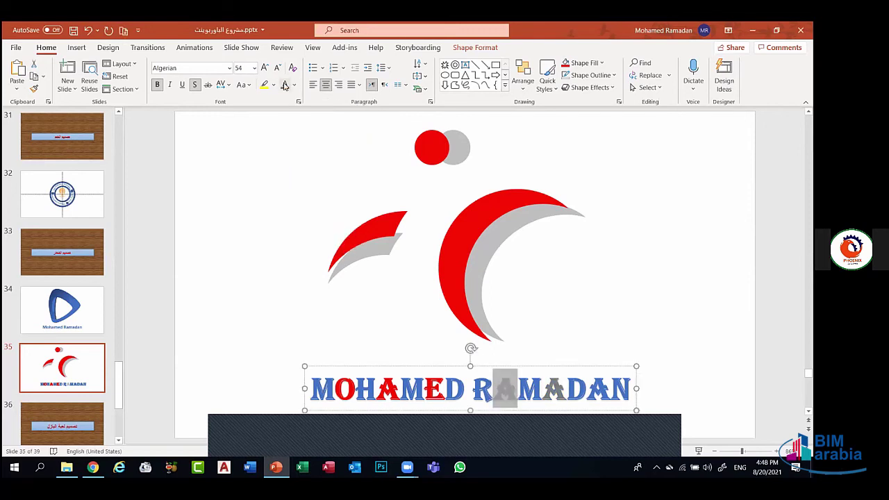
pyautogui.moveTo(610, 393); pyautogui.dragTo(585, 393)
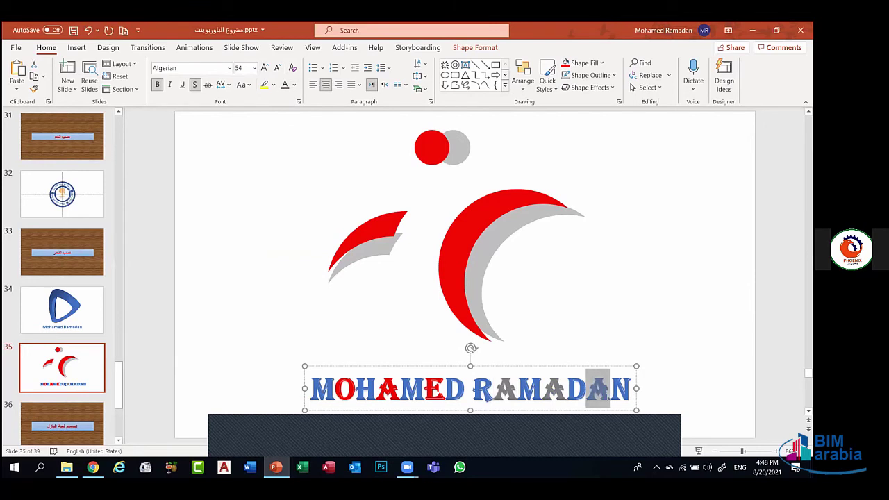
pyautogui.click(273, 85)
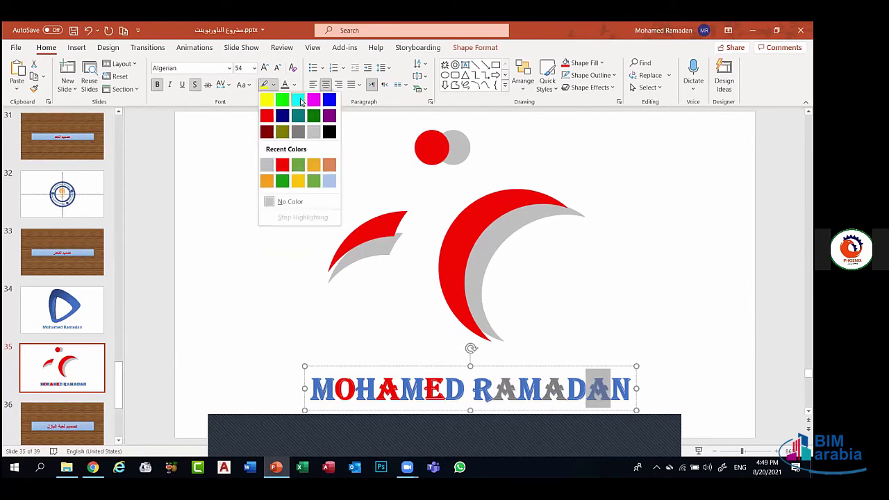
pyautogui.click(294, 85)
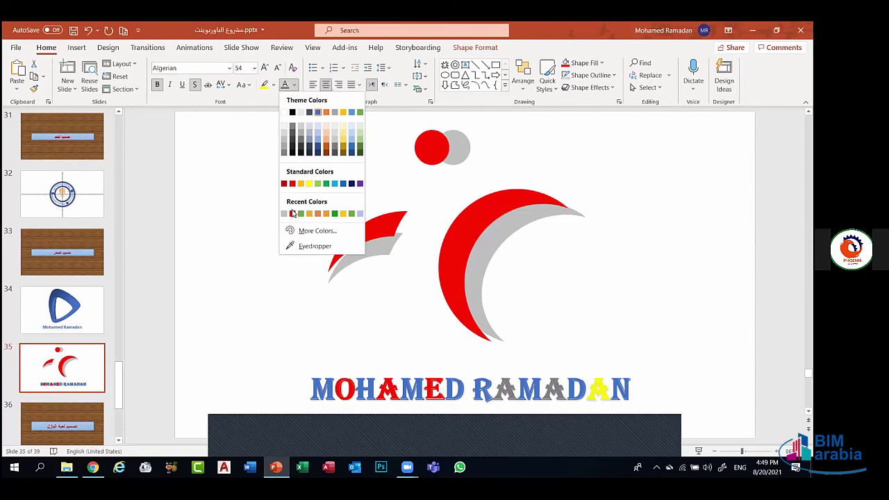
pyautogui.click(284, 155)
# Nudge the name text box slightly up and to the left
pyautogui.click(268, 282)
pyautogui.click(463, 389)
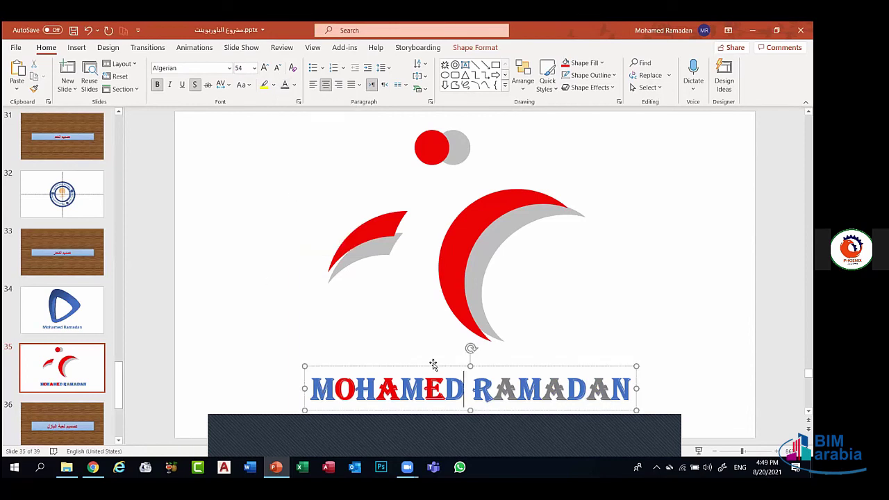
pyautogui.moveTo(433, 364); pyautogui.dragTo(427, 356)
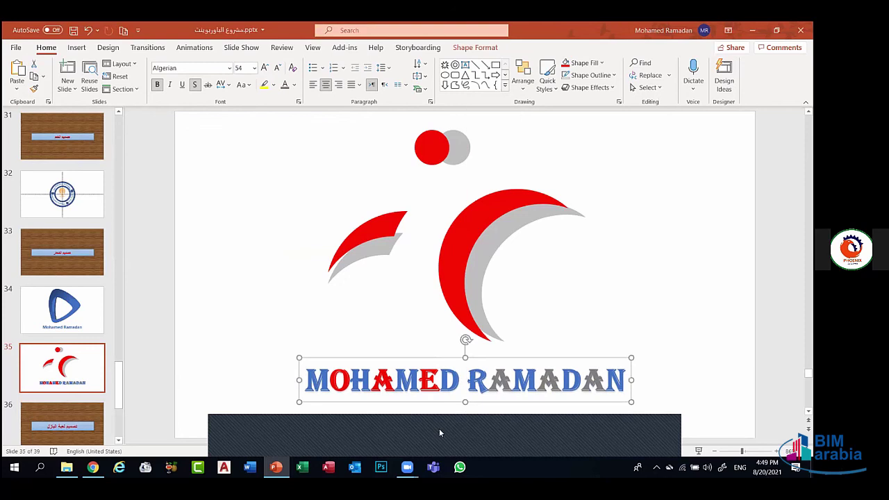
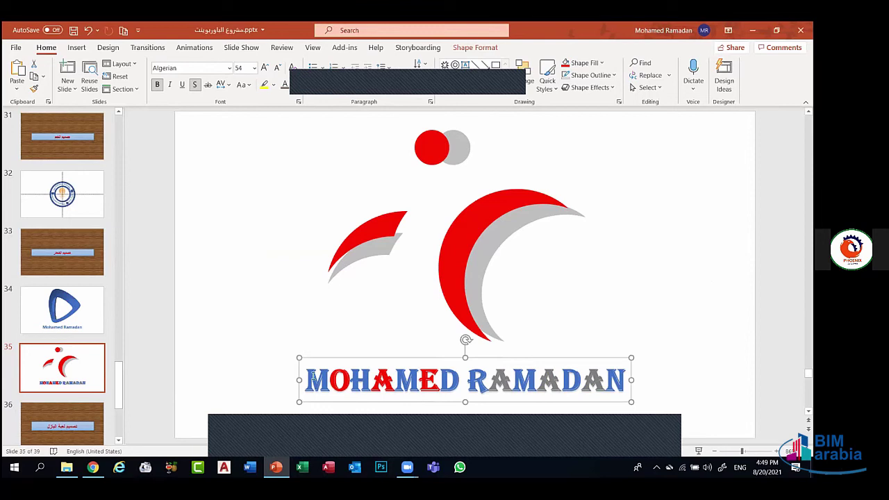
# Recolour the name text under slide 35's red crescent logo dark blue and save the deck
pyautogui.tripleClick(375, 380)
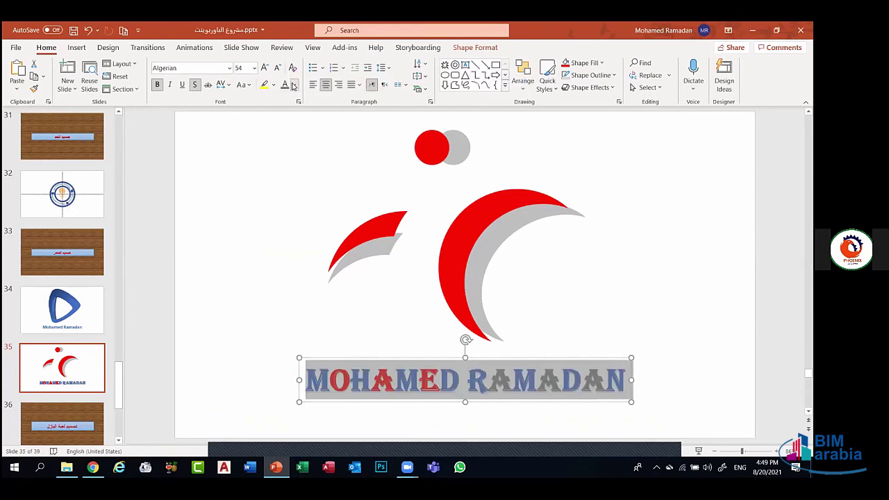
pyautogui.click(292, 85)
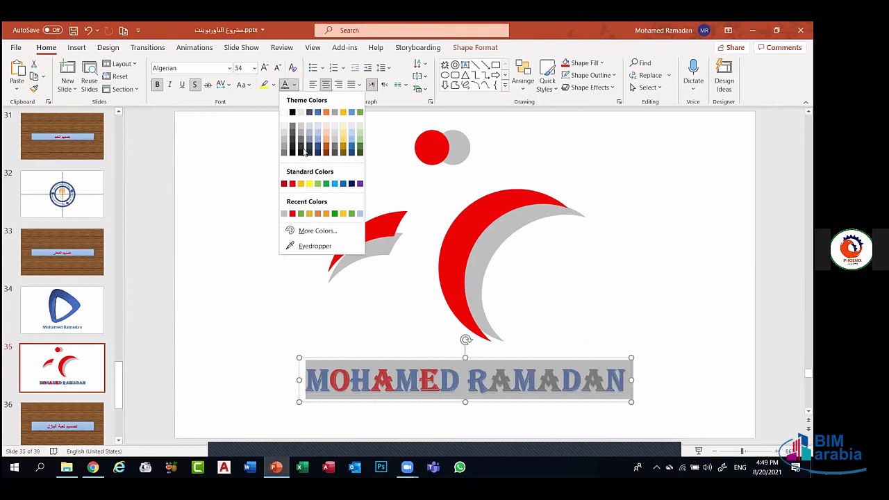
pyautogui.click(352, 154)
pyautogui.click(638, 342)
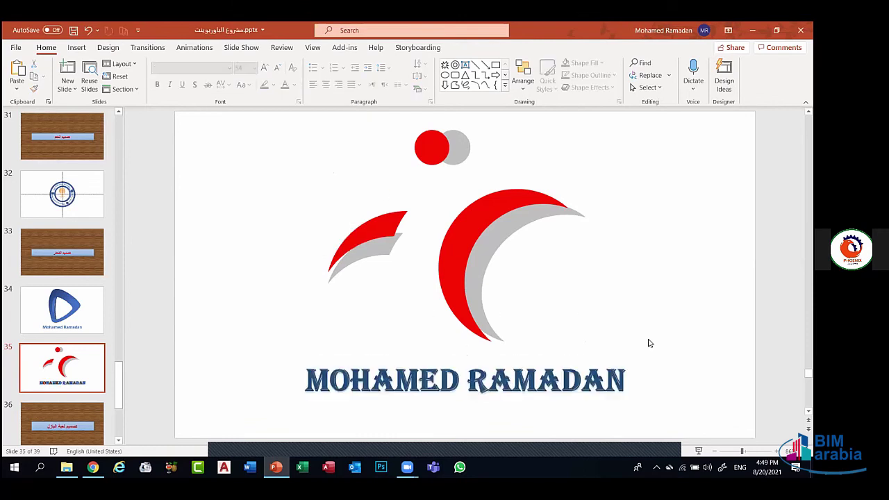
pyautogui.hotkey('ctrl', 's')
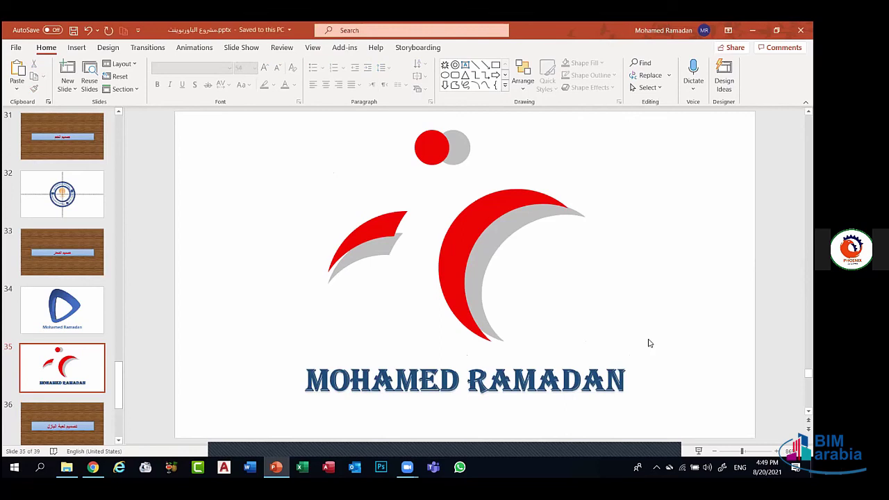
# Save the presentation again
pyautogui.scroll(1, 146, 309)
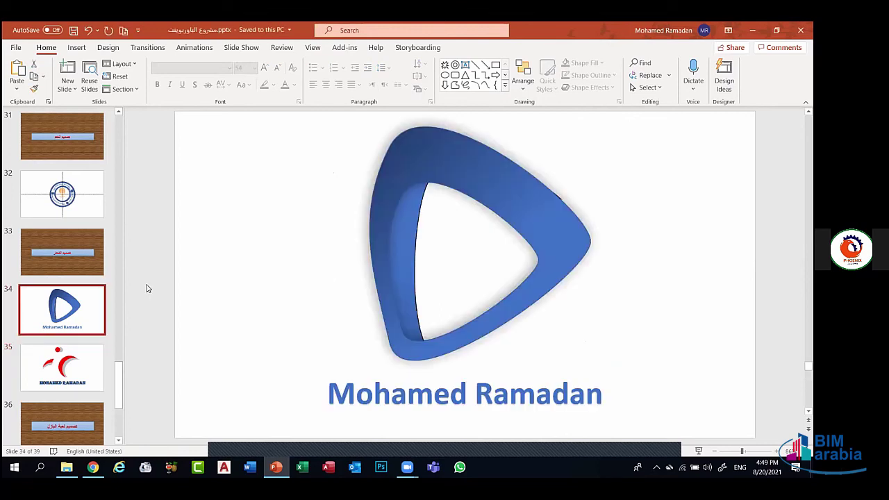
pyautogui.click(345, 273)
pyautogui.hotkey('ctrl', 's')
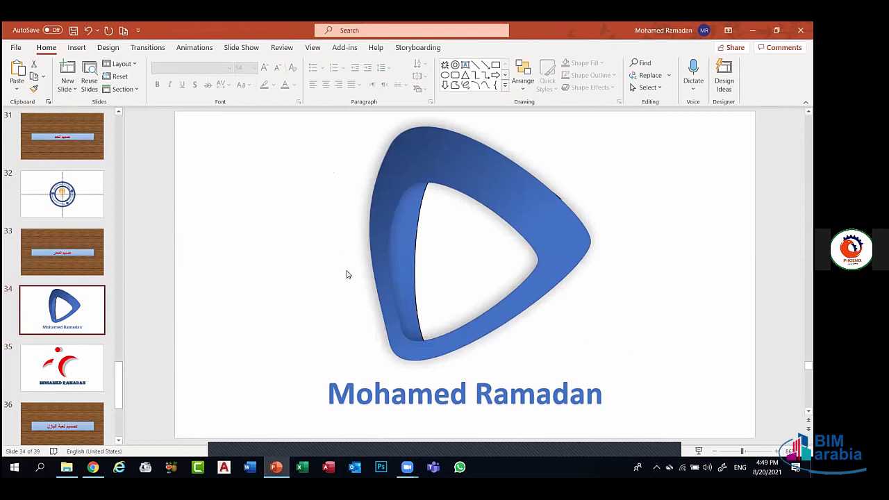
# Review logo slides 32, 34, 35 and 33, ending on slide 30's particle-burst slide
pyautogui.click(70, 339)
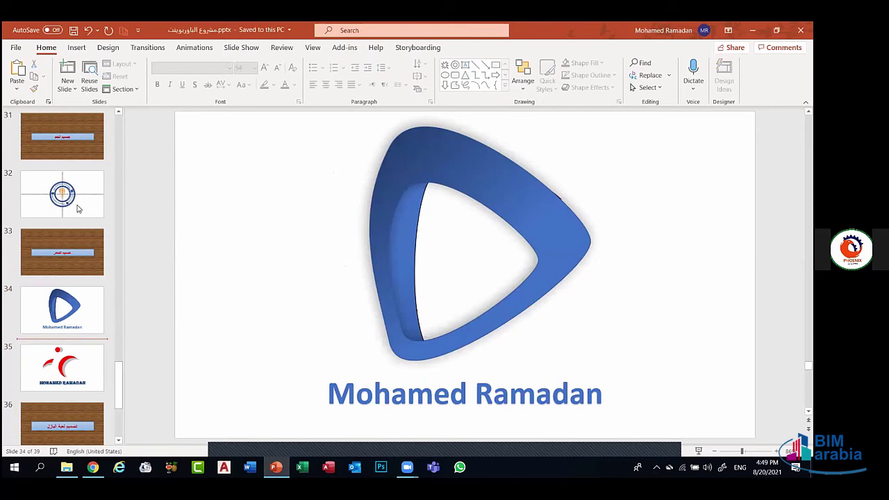
pyautogui.click(77, 209)
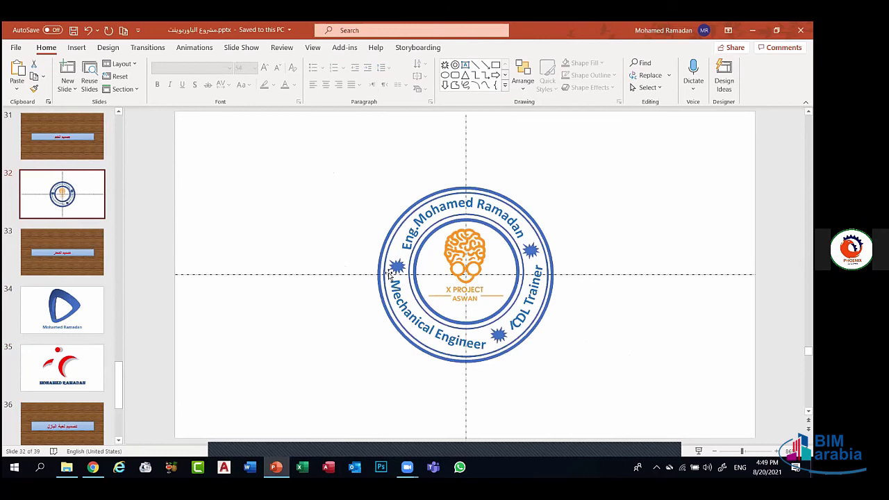
pyautogui.click(105, 317)
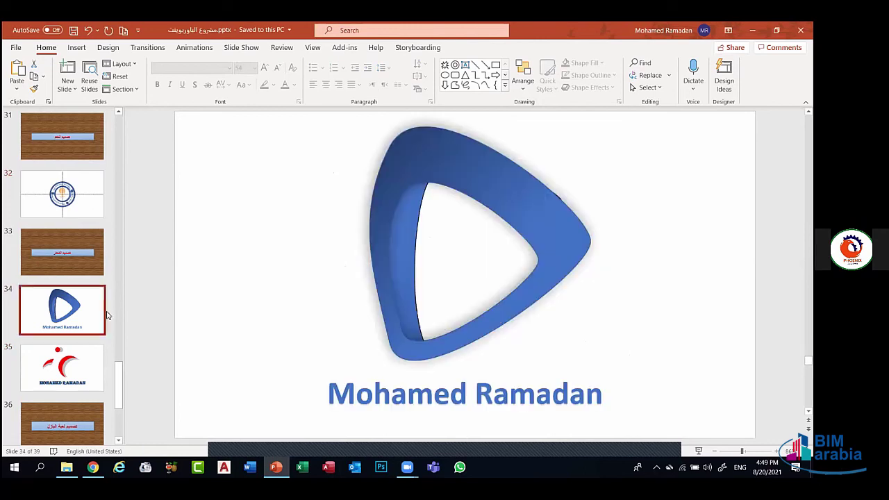
pyautogui.click(52, 378)
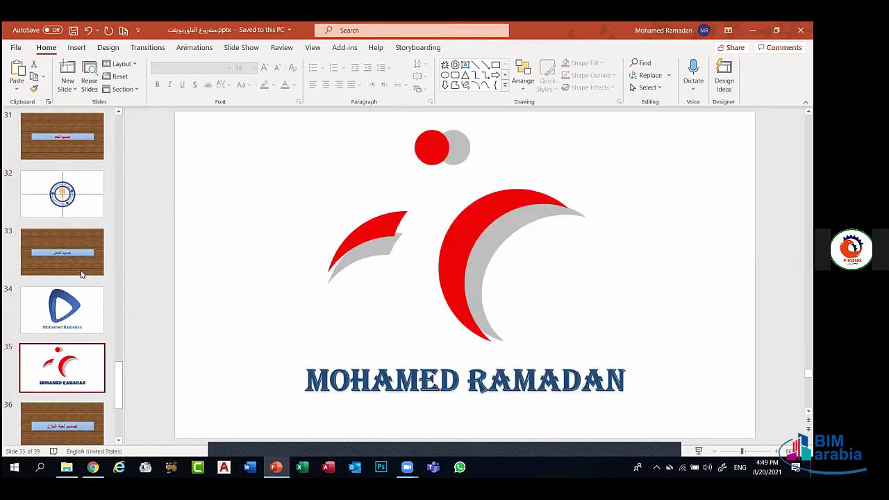
pyautogui.click(80, 316)
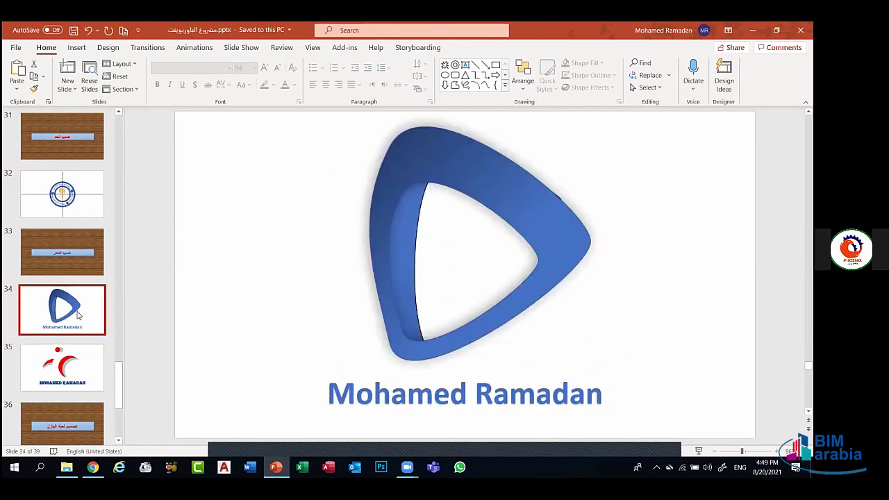
pyautogui.click(78, 233)
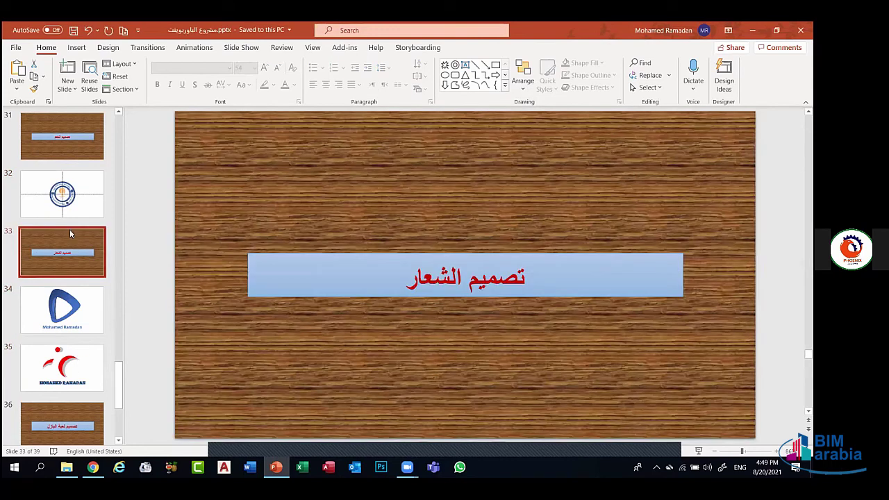
pyautogui.press('Down')
pyautogui.press('Down')
pyautogui.press('Up')
pyautogui.press('Up')
pyautogui.press('Up')
pyautogui.press('Up')
pyautogui.press('Up')
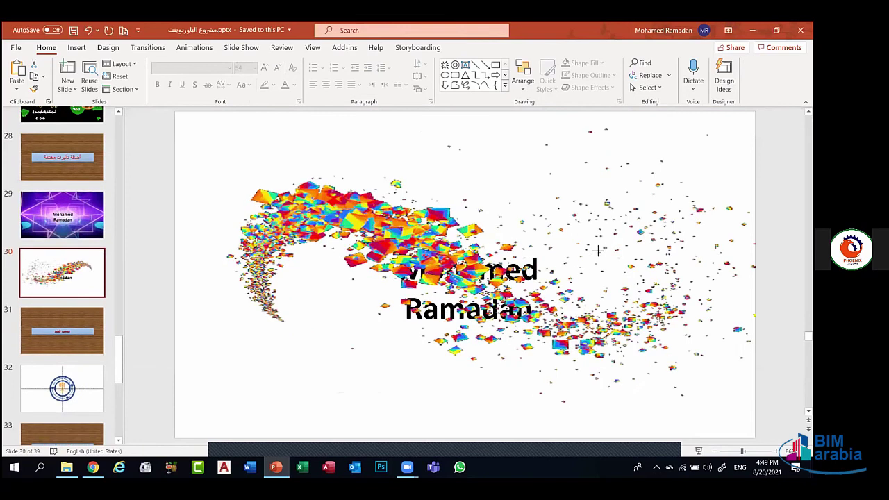
# Step back through slides 29 and 28, then scroll the thumbnails up to slide 2
pyautogui.press('Up')
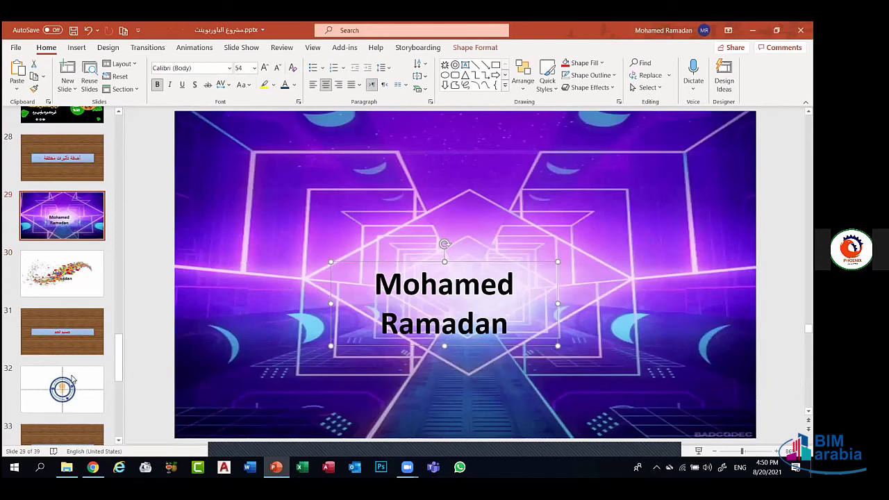
pyautogui.press('pageup')
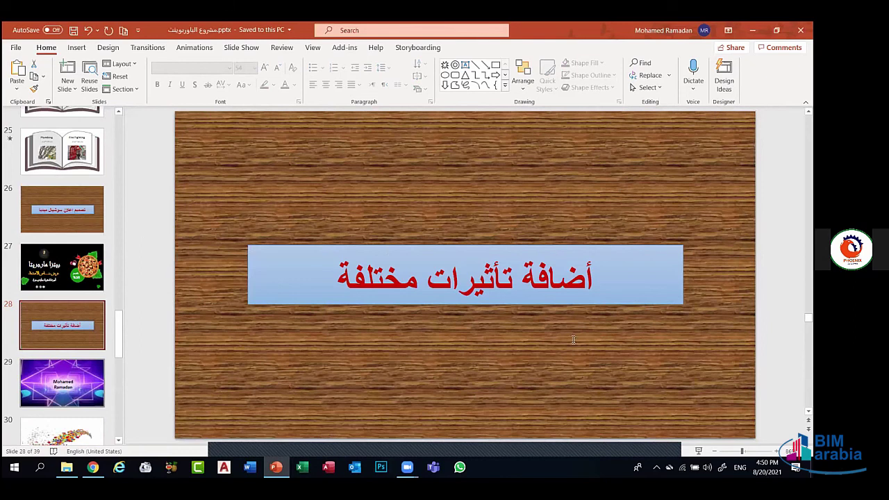
pyautogui.press('pagedown')
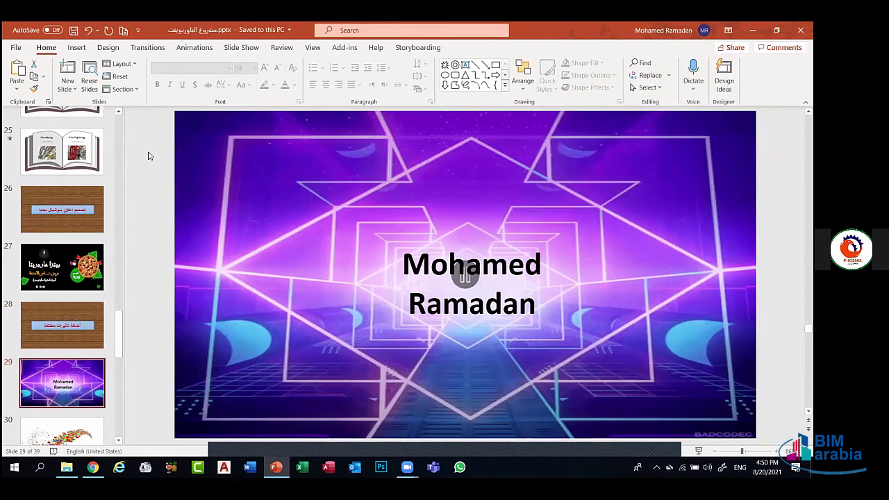
pyautogui.scroll(5, 148, 155)
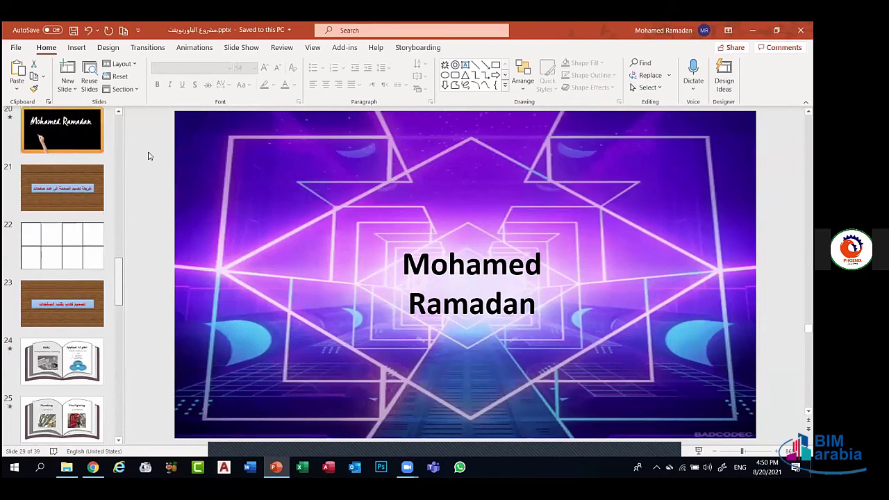
pyautogui.scroll(1, 148, 156)
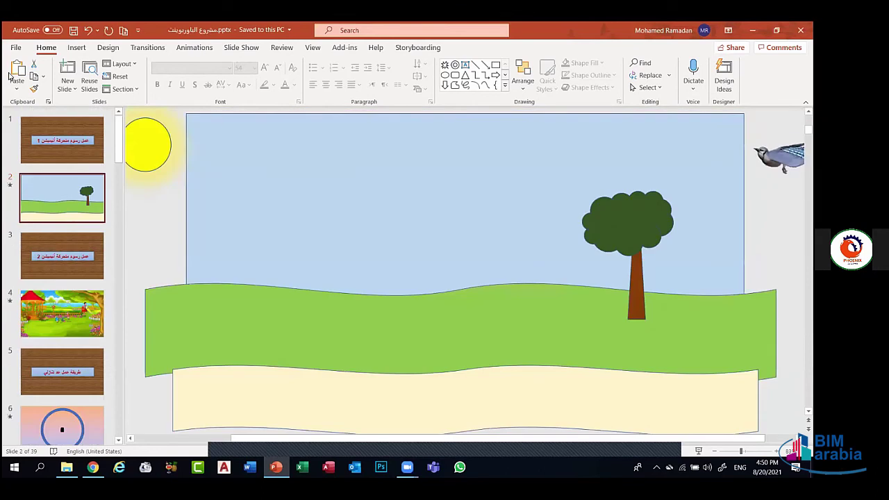
# Preview the landscape and playground animations on slides 2 and 4, then reach slide 6's countdown
pyautogui.click(10, 76)
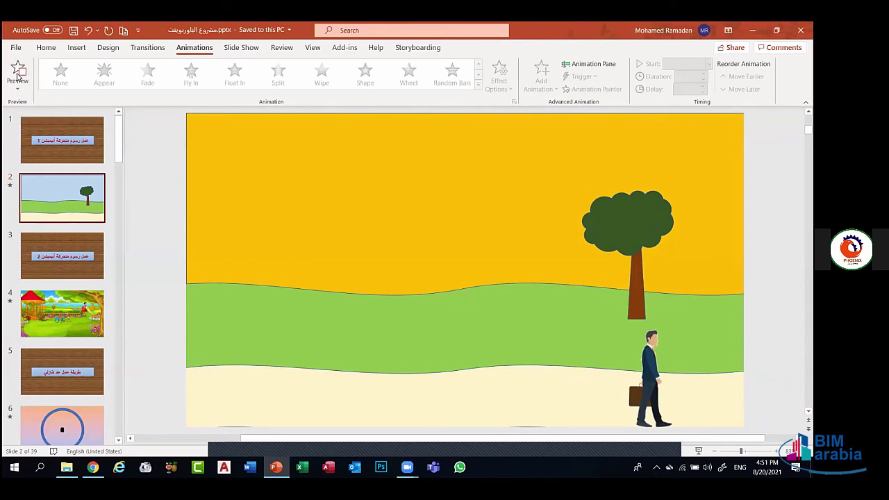
pyautogui.press('Down')
pyautogui.press('Down')
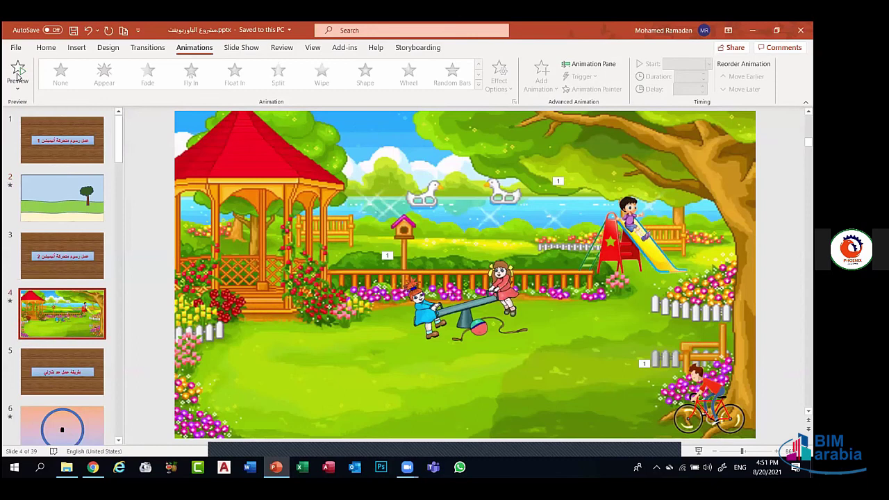
pyautogui.click(17, 76)
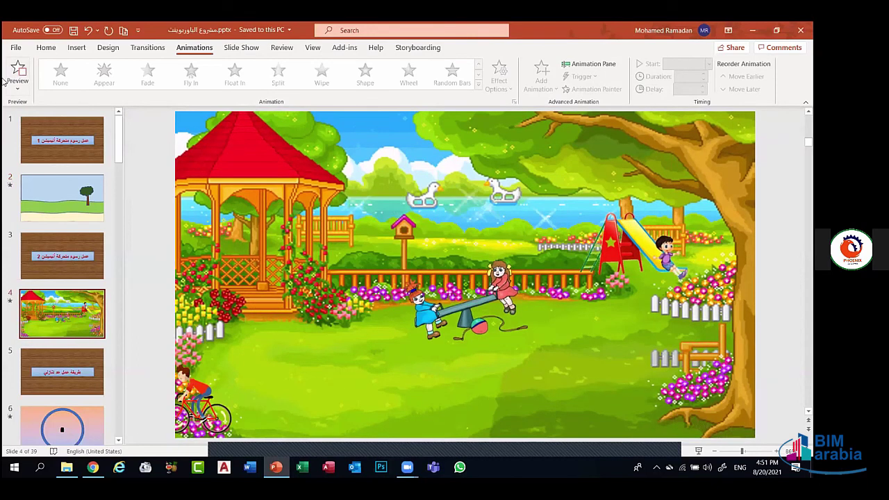
pyautogui.press('Down')
pyautogui.press('Down')
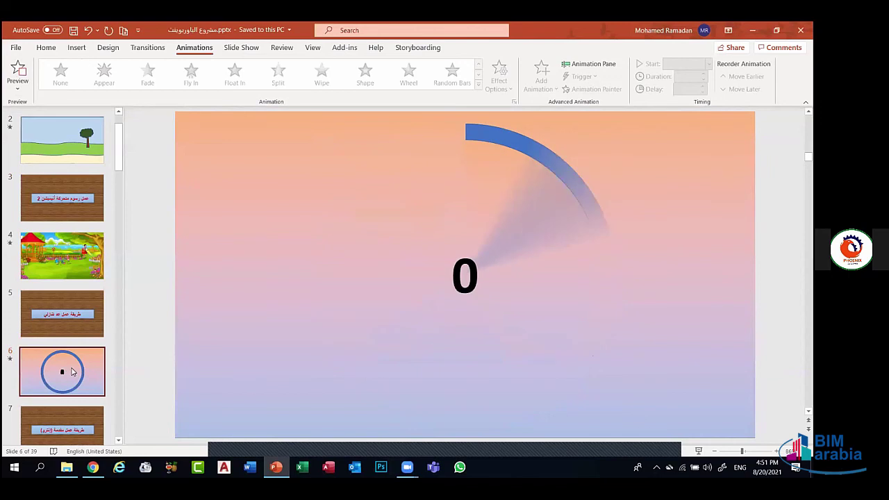
# Preview the animations on slide 8's X PROJECT logo slide
pyautogui.scroll(-1, 75, 389)
pyautogui.press('Down')
pyautogui.press('Down')
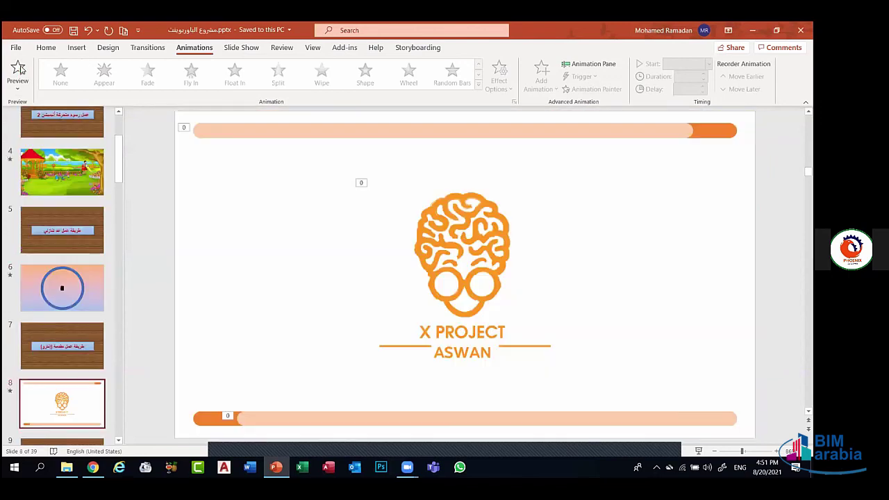
pyautogui.click(19, 68)
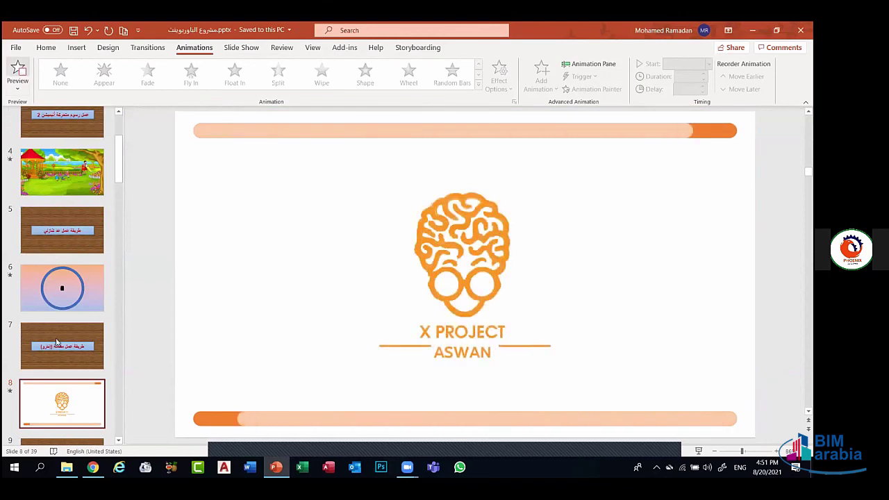
# Browse past the cartoon video slides 10 and 11 down to slide 14
pyautogui.scroll(-2, 69, 382)
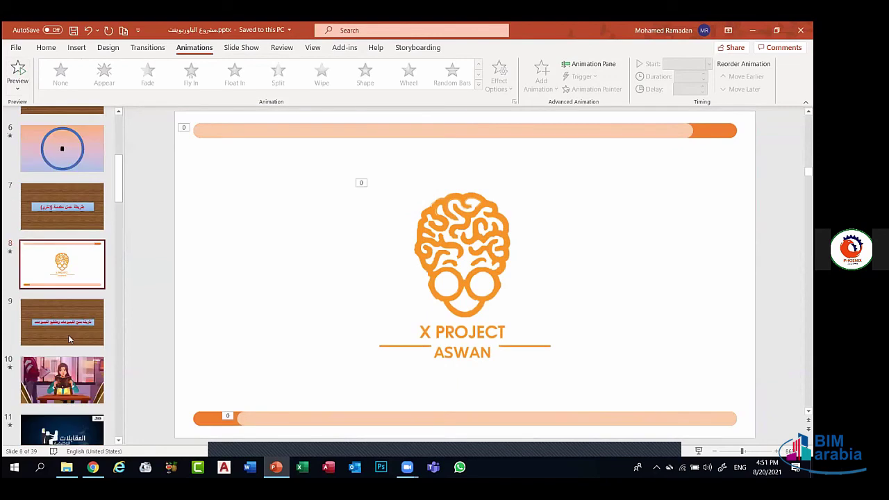
pyautogui.press('Down')
pyautogui.press('Down')
pyautogui.press('Down')
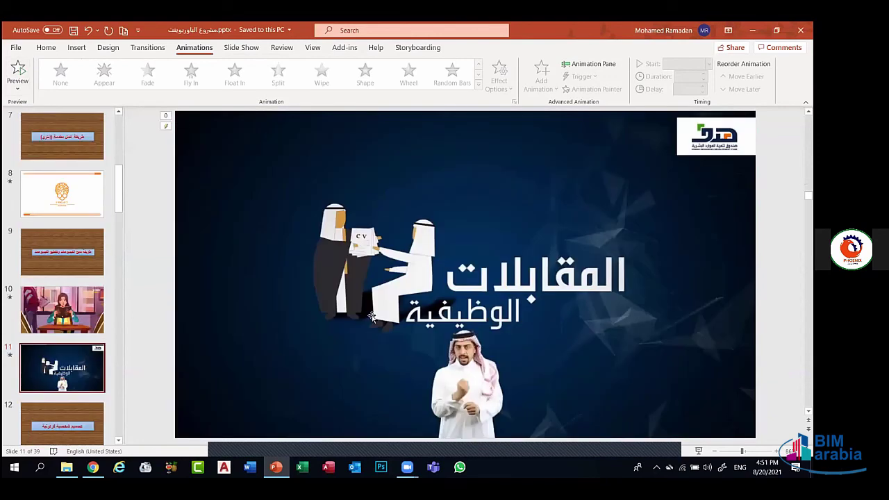
pyautogui.press('Up')
pyautogui.moveTo(356, 326)
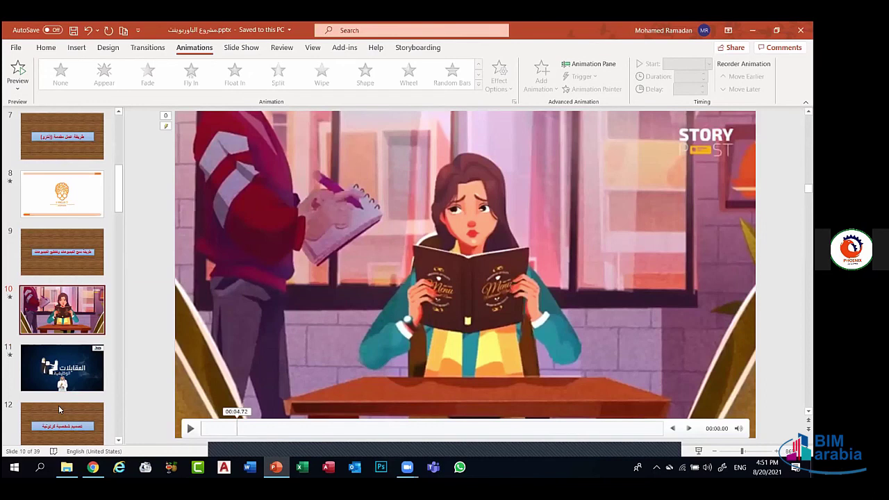
pyautogui.scroll(-1, 69, 396)
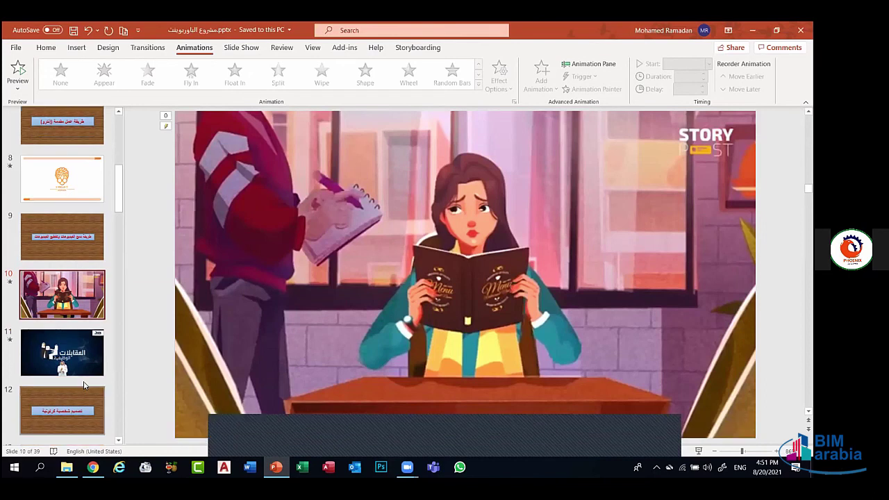
pyautogui.scroll(-3, 427, 250)
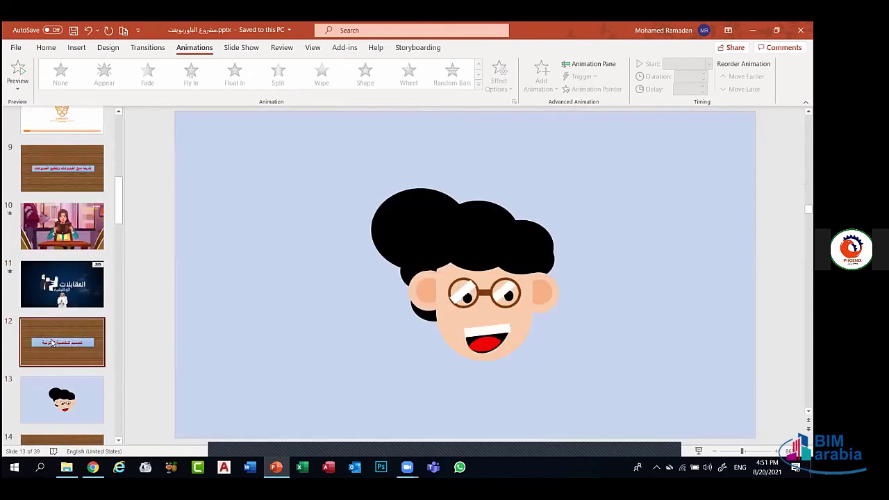
pyautogui.scroll(1, 619, 308)
pyautogui.scroll(-2, 486, 281)
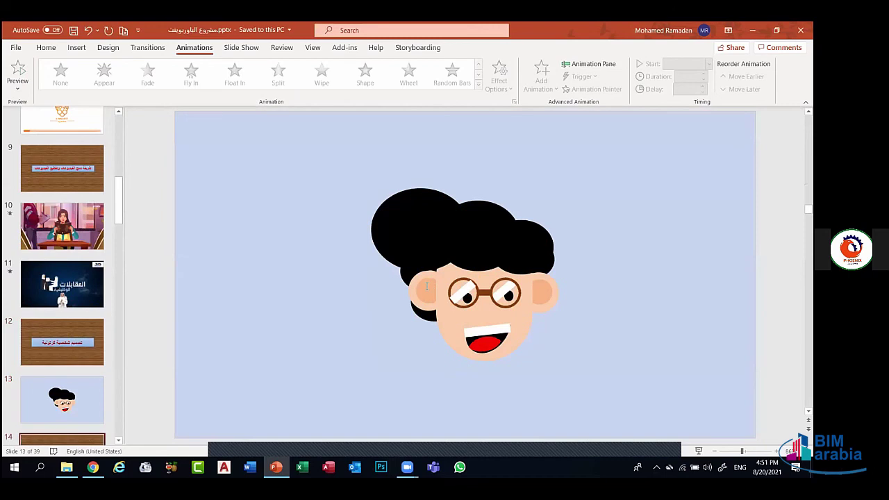
pyautogui.scroll(-1, 313, 288)
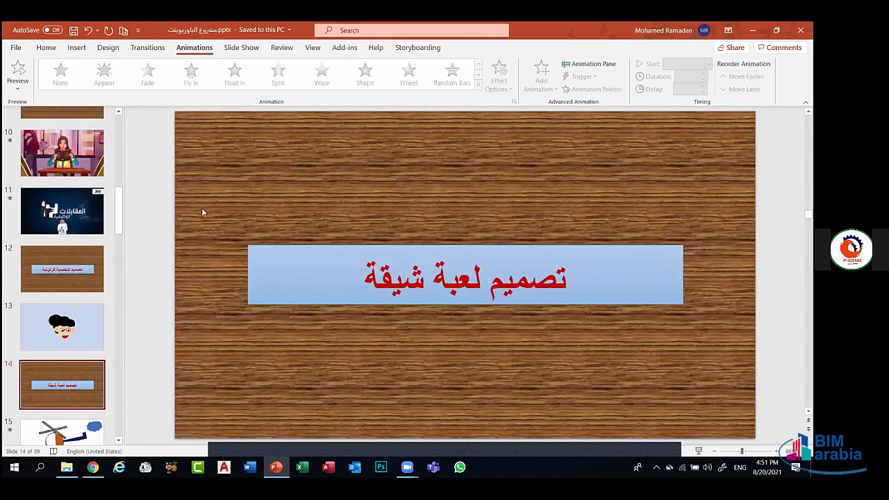
# Preview the helicopter slide's animations and scroll down the thumbnail pane
pyautogui.click(14, 68)
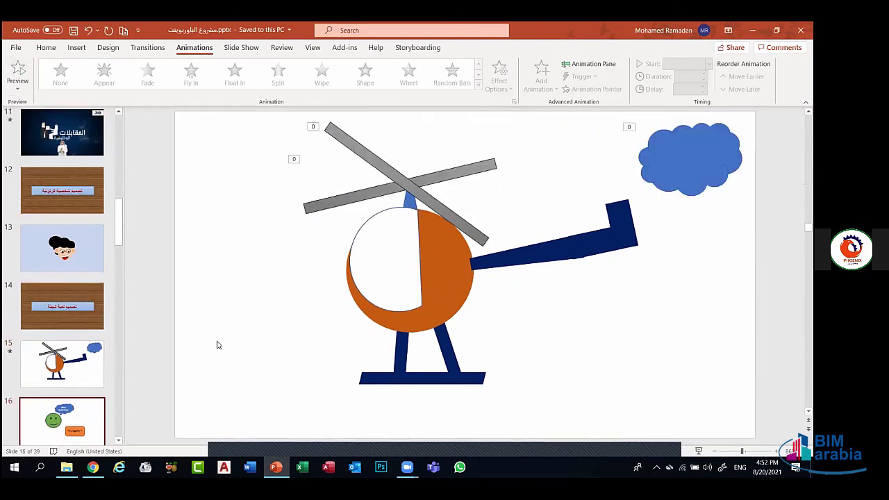
pyautogui.scroll(-1, 458, 193)
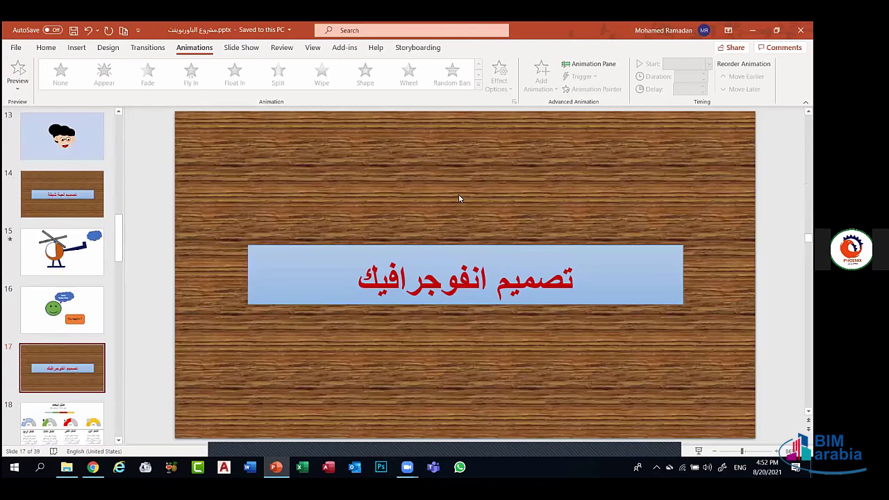
pyautogui.scroll(-1, 444, 312)
pyautogui.scroll(-1, 443, 312)
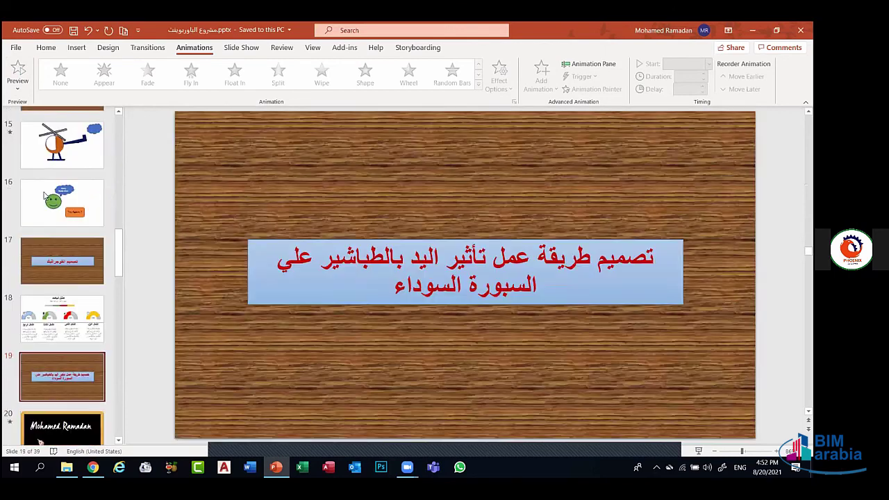
pyautogui.scroll(-1, 188, 311)
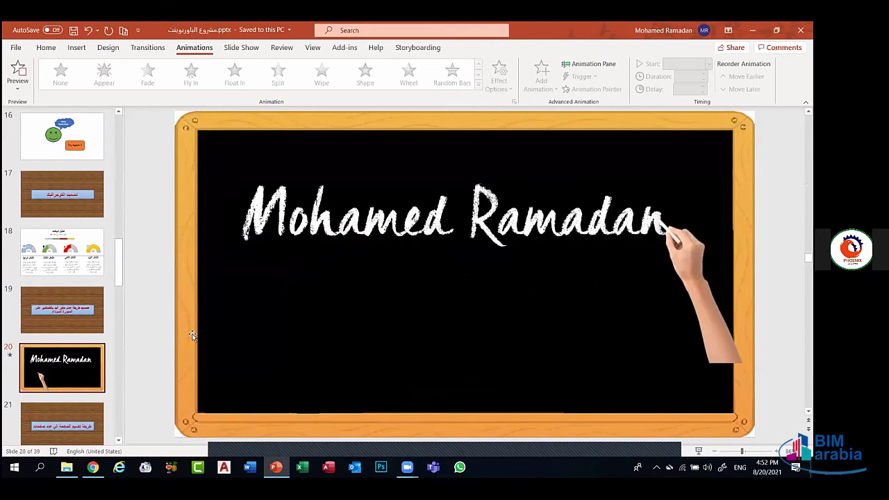
# Advance from slide 21 through the grid and book title slides to slide 24's HVAC page
pyautogui.click(41, 424)
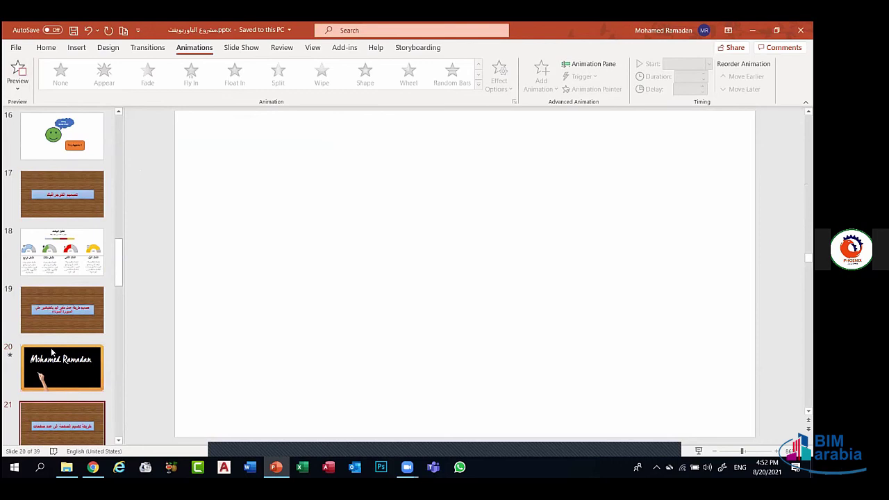
pyautogui.press('Down')
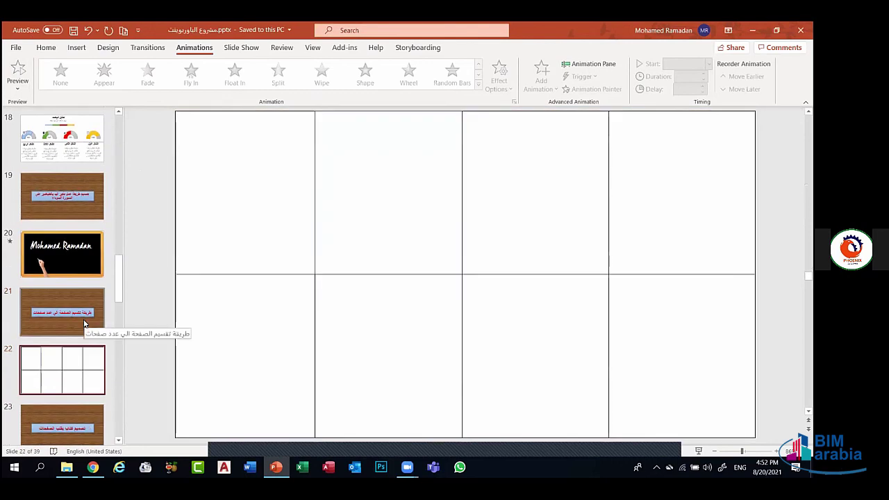
pyautogui.click(84, 322)
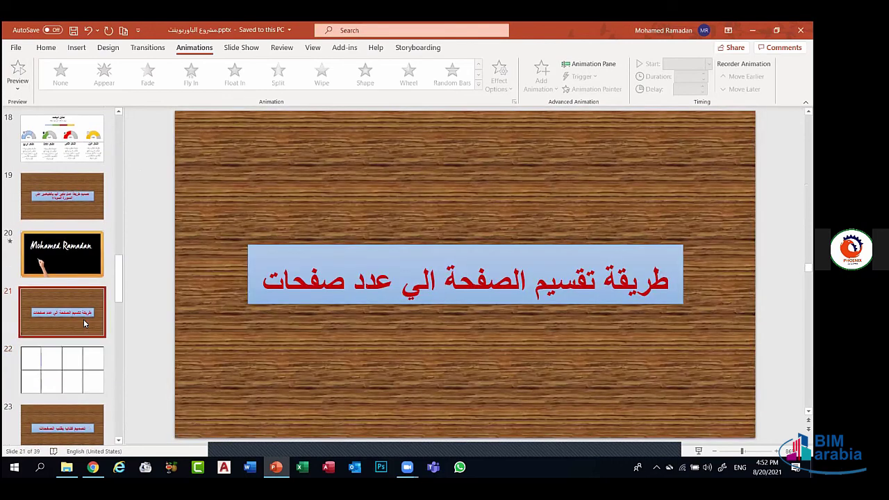
pyautogui.press('Down')
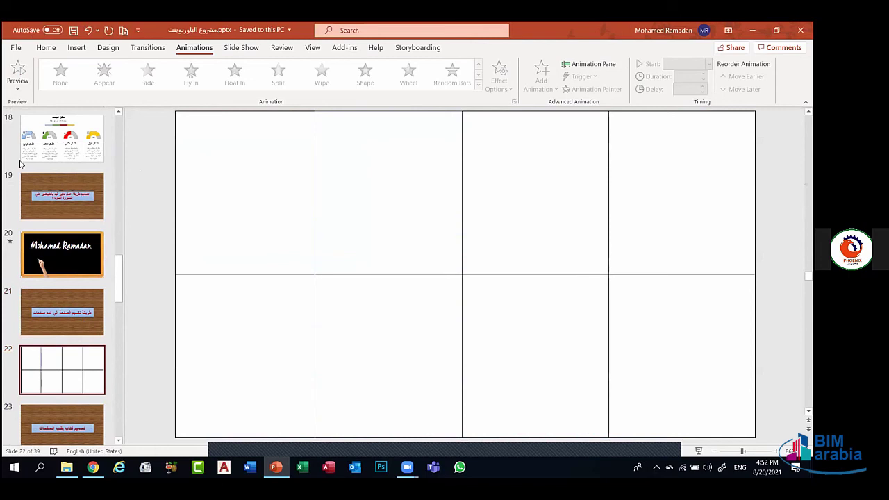
pyautogui.press('Down')
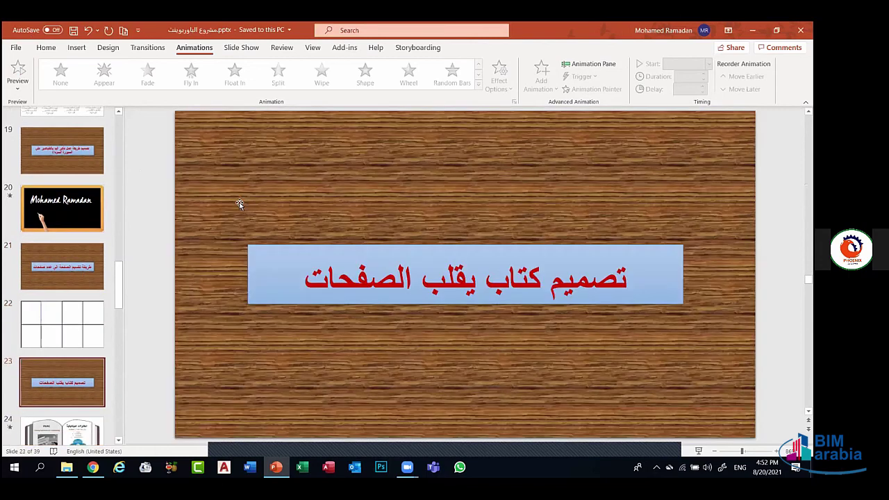
pyautogui.press('Down')
pyautogui.press('Tab')
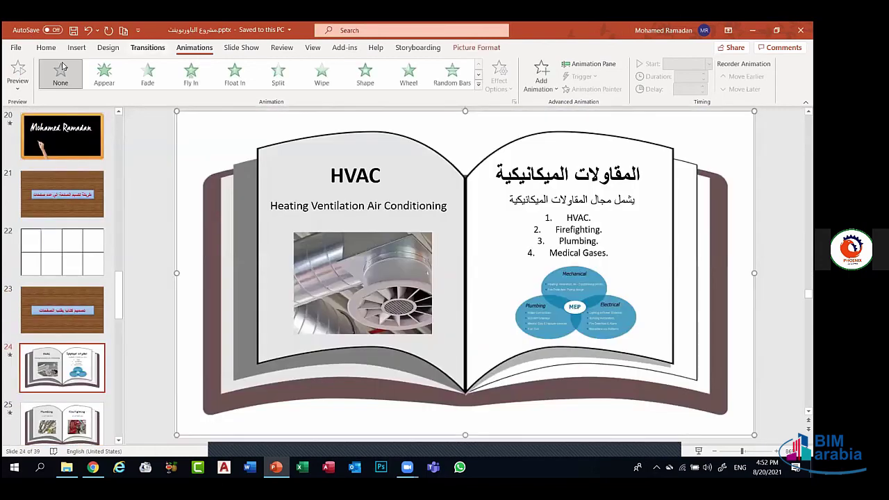
# Preview slide 24's Page Curl transition, then select the logo on slide 27's pizza ad
pyautogui.hotkey('alt', 'k')
pyautogui.click(18, 73)
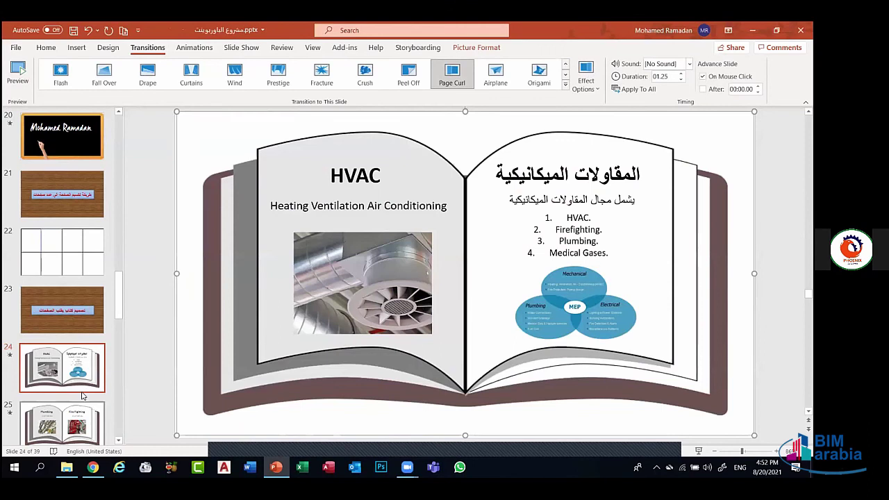
pyautogui.scroll(-1, 341, 201)
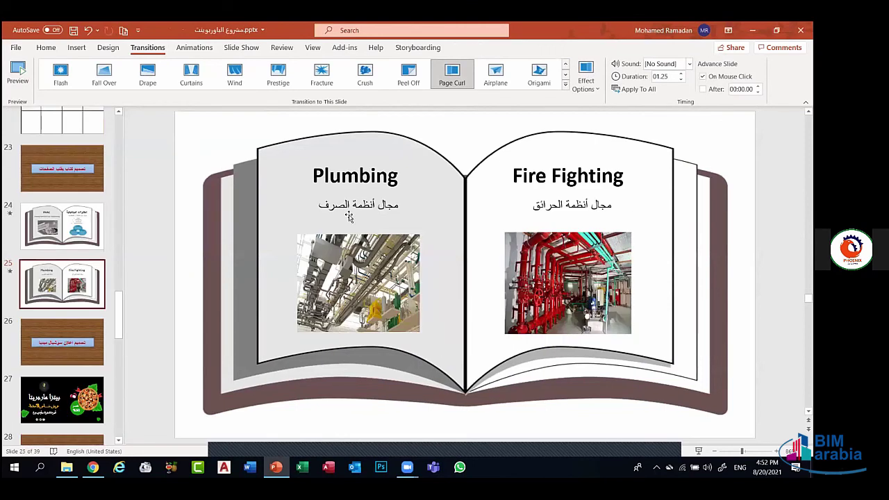
pyautogui.scroll(-2, 177, 130)
pyautogui.click(338, 181)
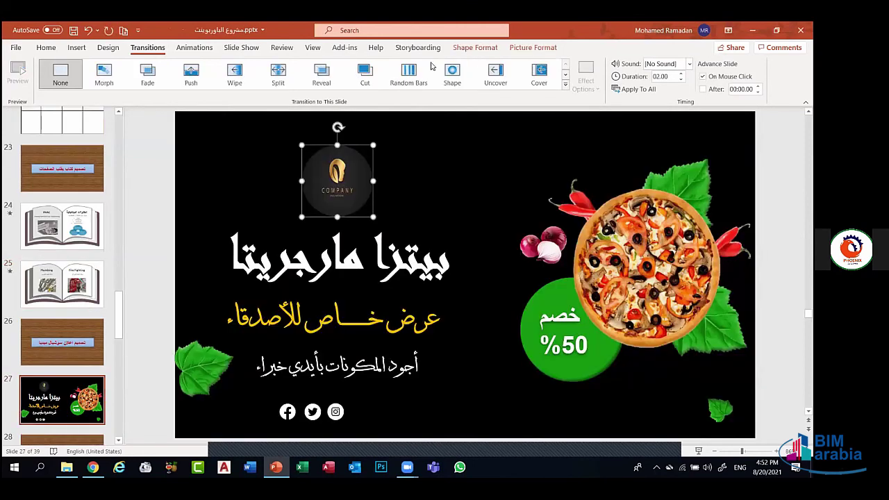
# View the pizza logo's Color gallery, remove its background and keep changes, then open slide 29
pyautogui.click(533, 48)
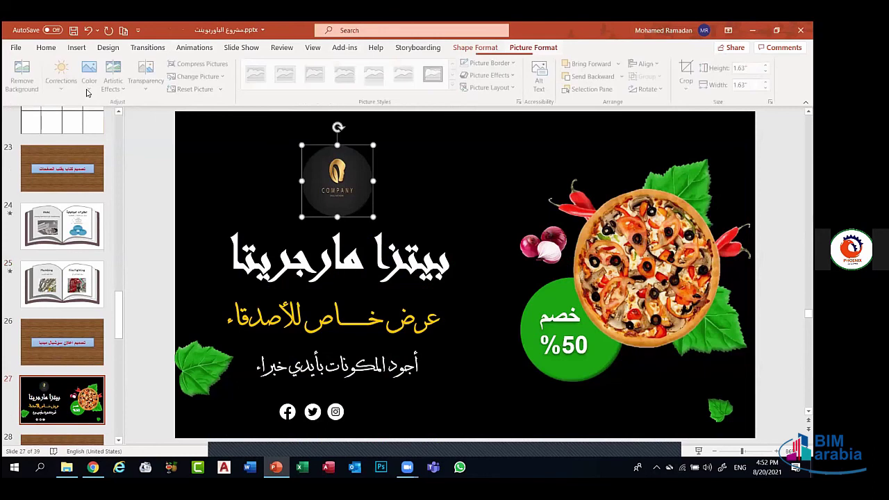
pyautogui.click(90, 73)
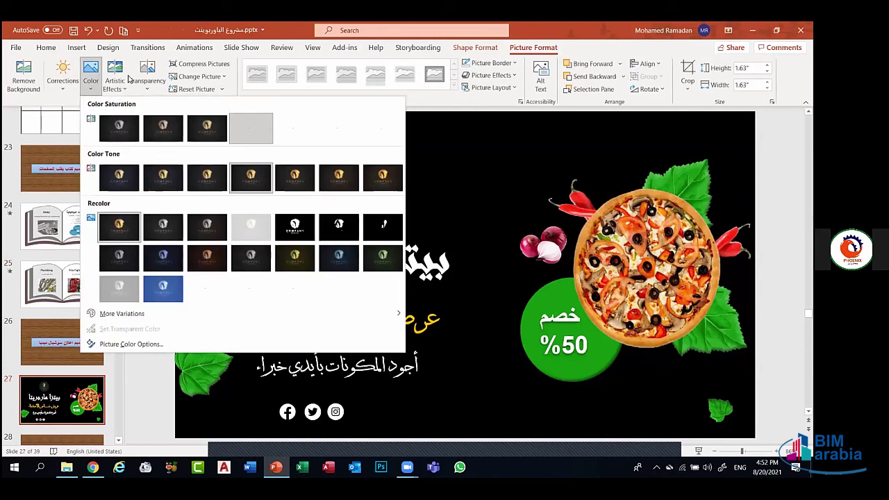
pyautogui.click(21, 89)
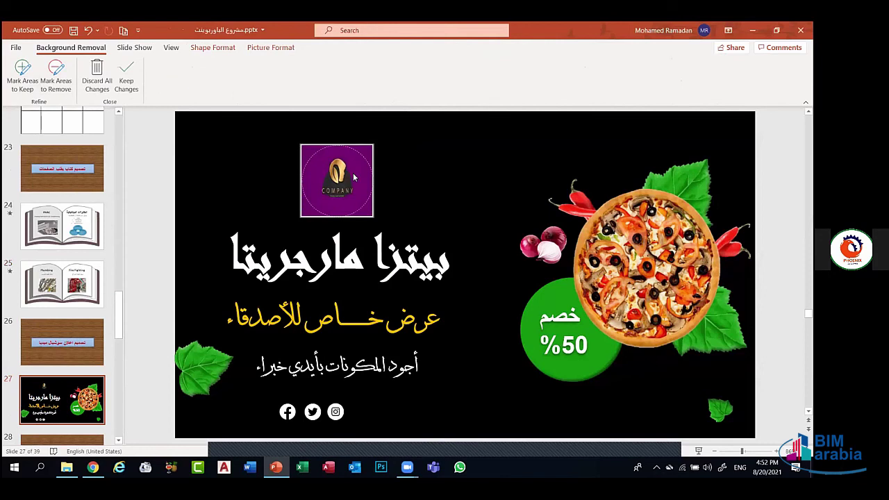
pyautogui.click(440, 190)
pyautogui.click(440, 190)
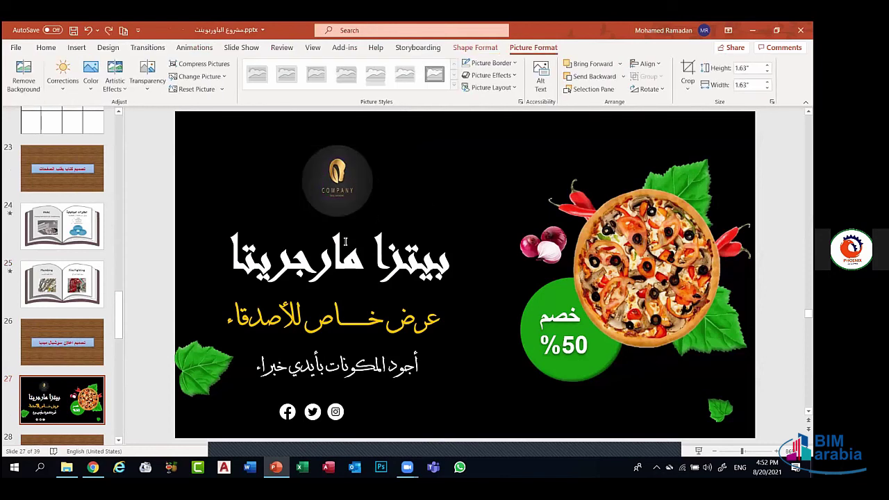
pyautogui.scroll(-5, 83, 389)
pyautogui.click(69, 397)
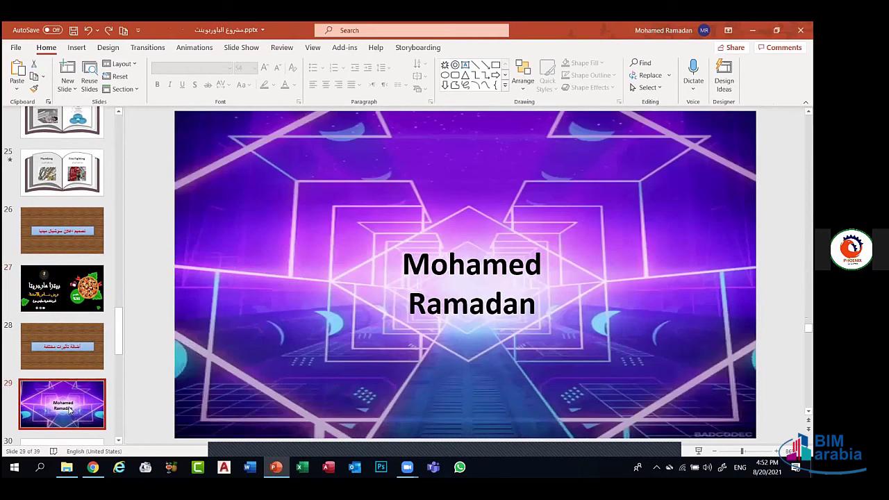
# Browse forward through slides 30 to 35 and save the presentation
pyautogui.press('Down')
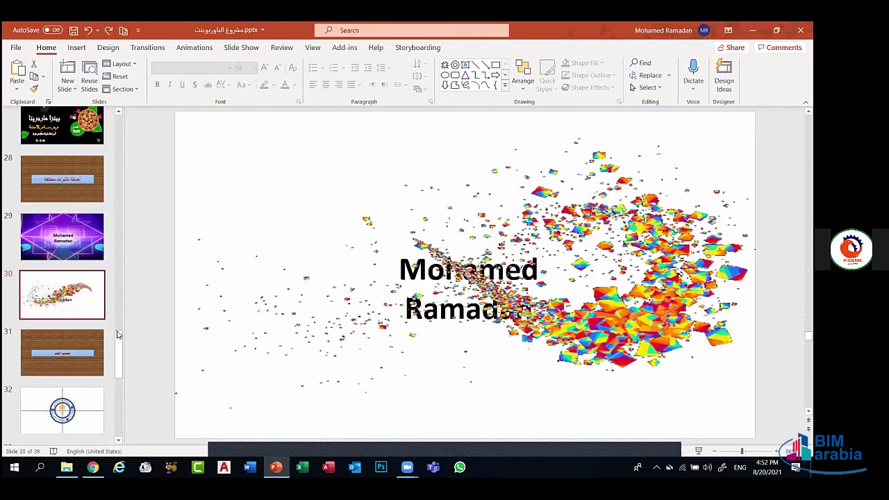
pyautogui.press('Down')
pyautogui.press('Down')
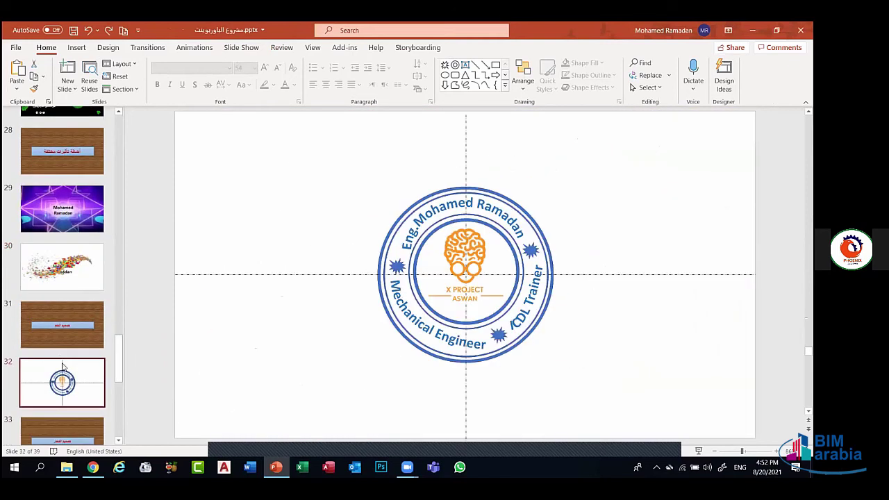
pyautogui.press('Down')
pyautogui.press('Down')
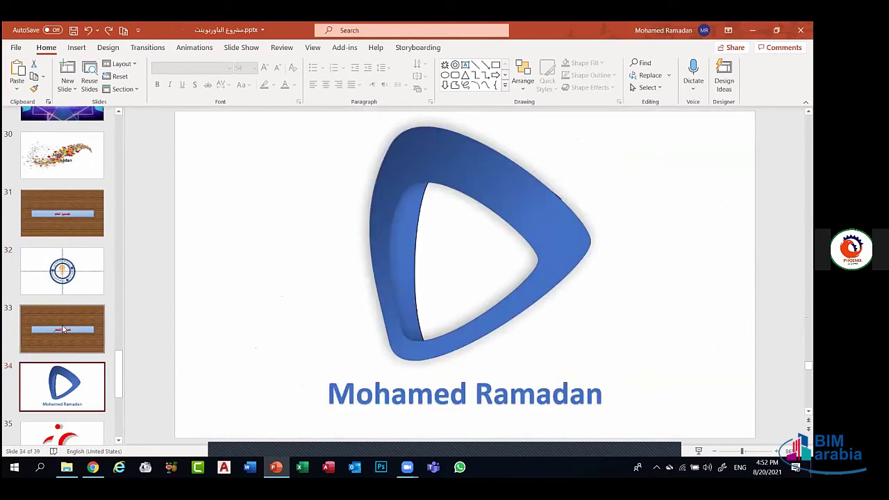
pyautogui.scroll(-2, 62, 330)
pyautogui.click(71, 382)
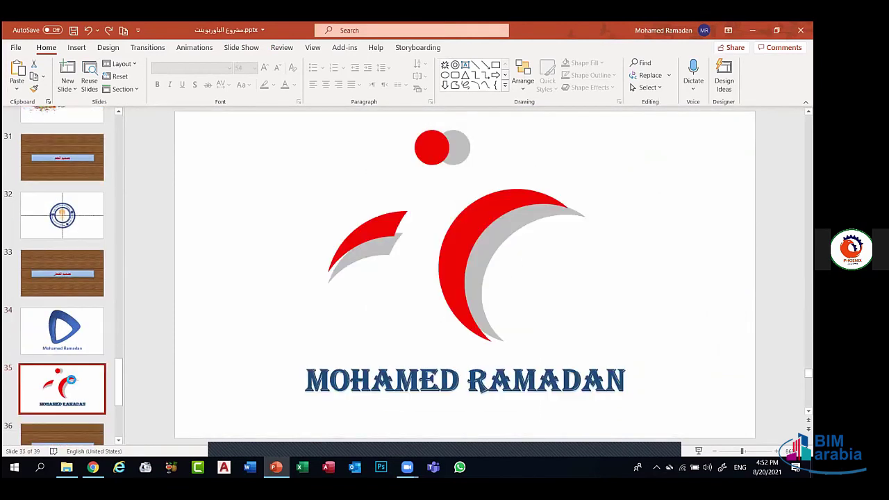
pyautogui.hotkey('ctrl', 's')
pyautogui.press('Up')
pyautogui.press('Down')
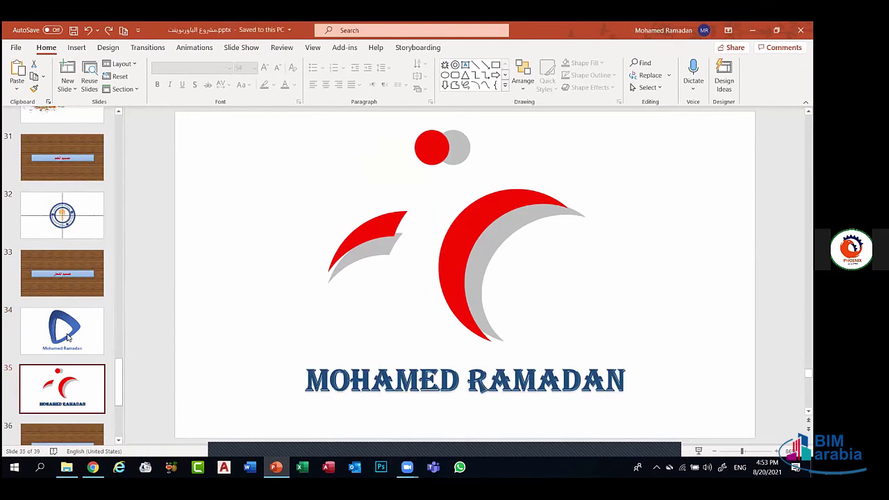
# Move on to slide 38's game title slide, then launch Word with a blank document
pyautogui.press('Down')
pyautogui.press('Down')
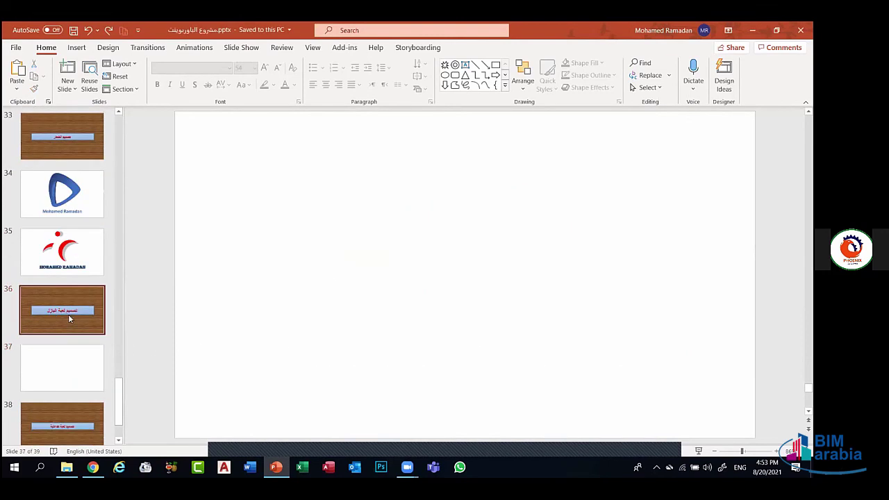
pyautogui.click(67, 314)
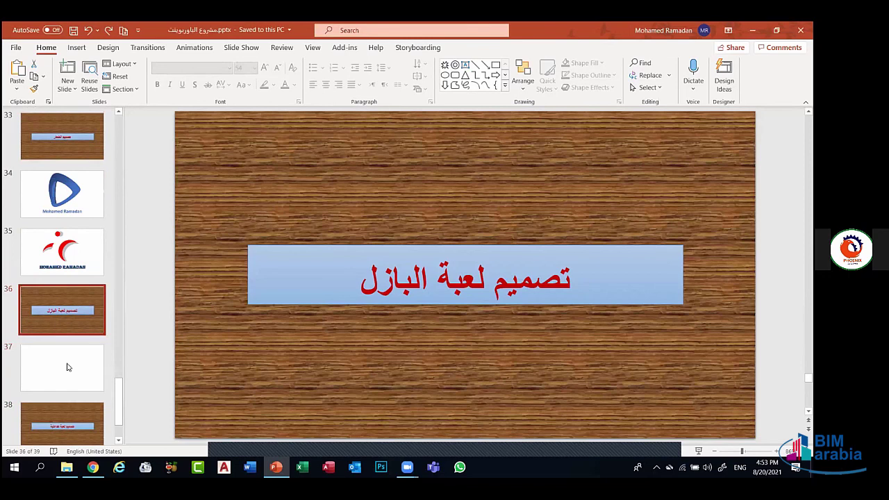
pyautogui.press('Down')
pyautogui.press('Down')
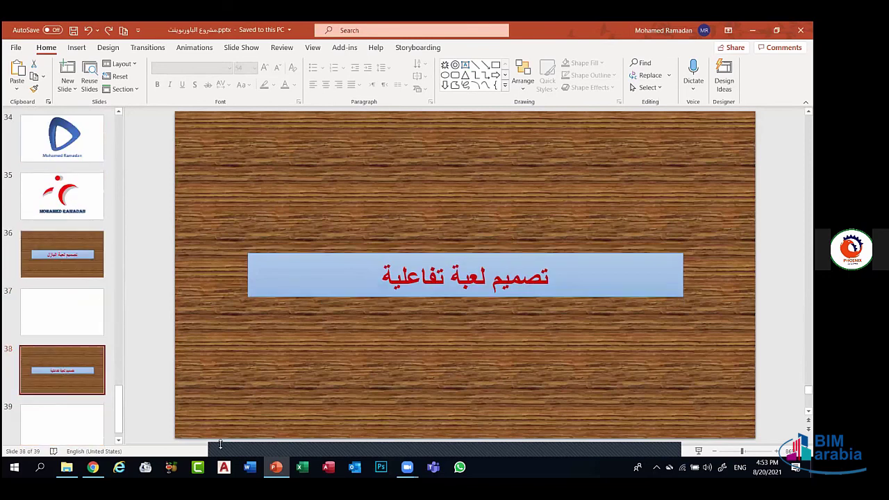
pyautogui.click(249, 467)
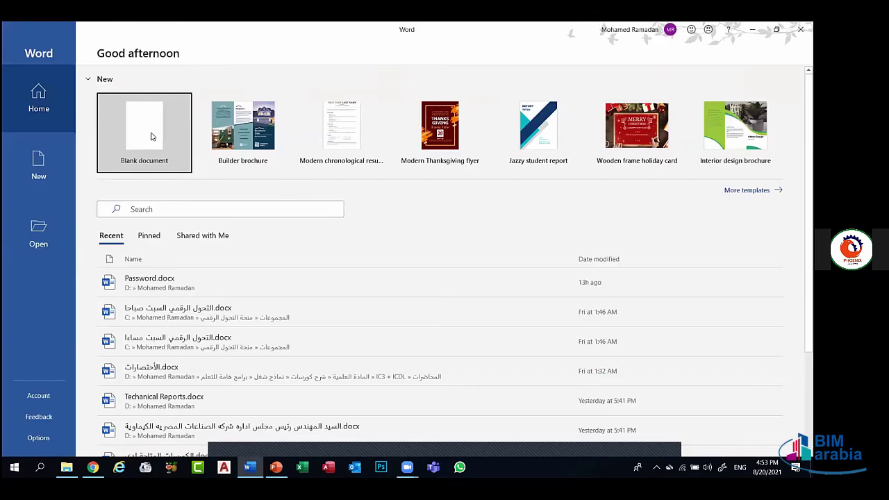
pyautogui.click(150, 135)
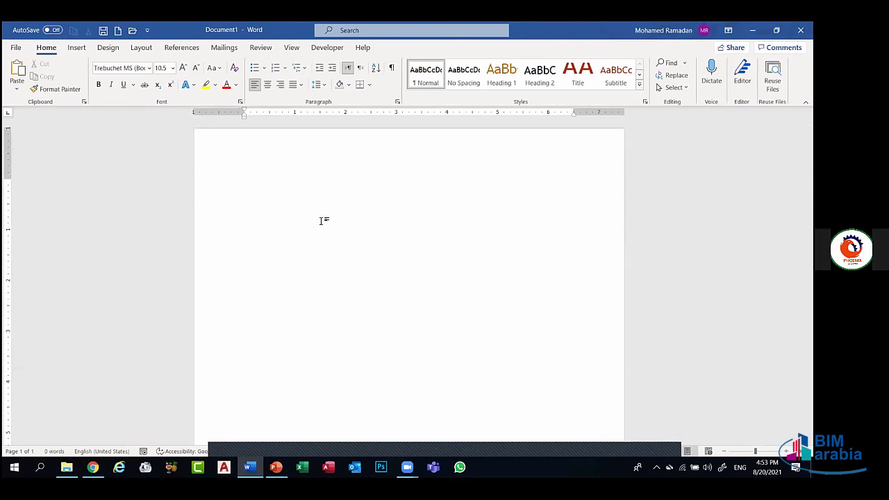
# Start Microsoft Access from the taskbar
pyautogui.moveTo(276, 467)
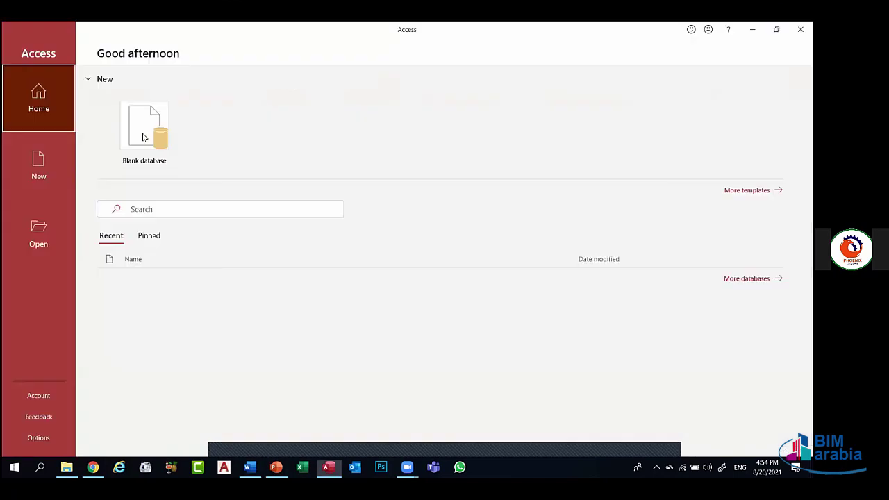
# Create the blank Access database Database14.accdb and show the Create tab commands
pyautogui.click(142, 137)
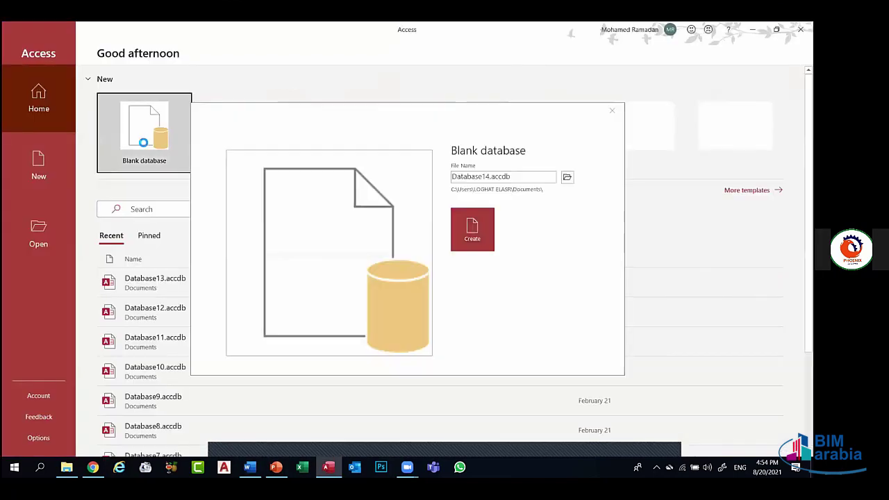
pyautogui.press('Return')
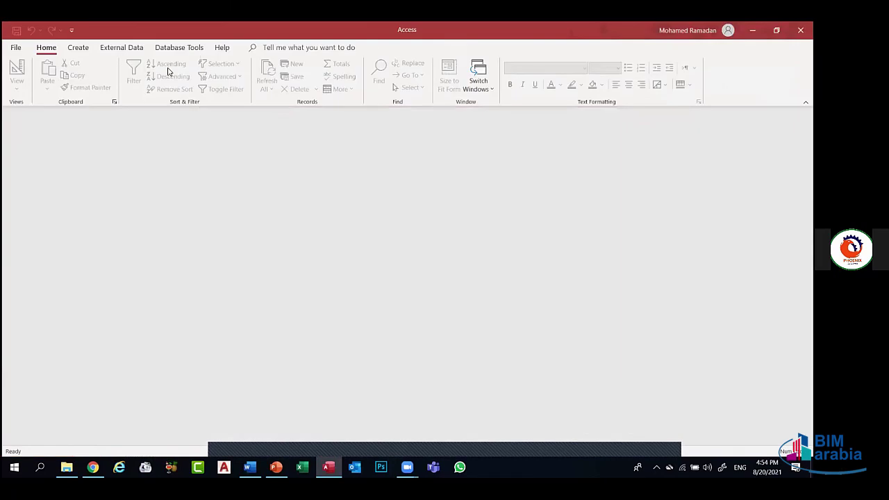
pyautogui.click(76, 48)
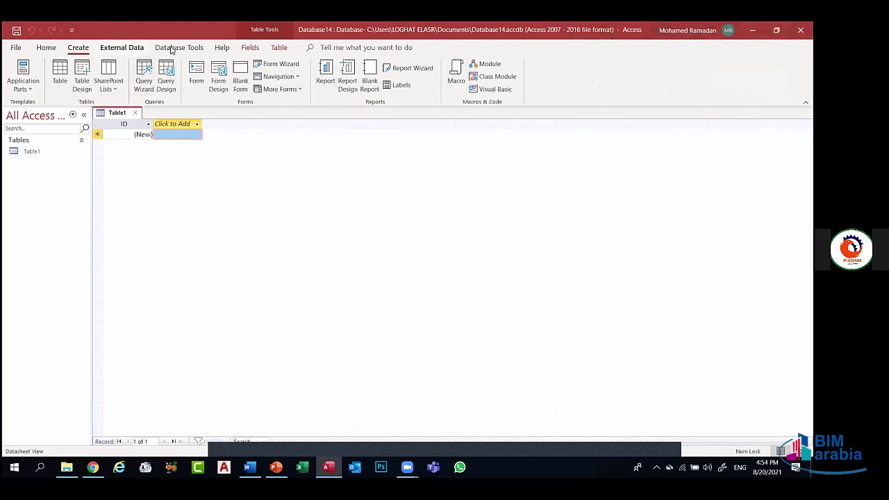
pyautogui.scroll(-3, 170, 49)
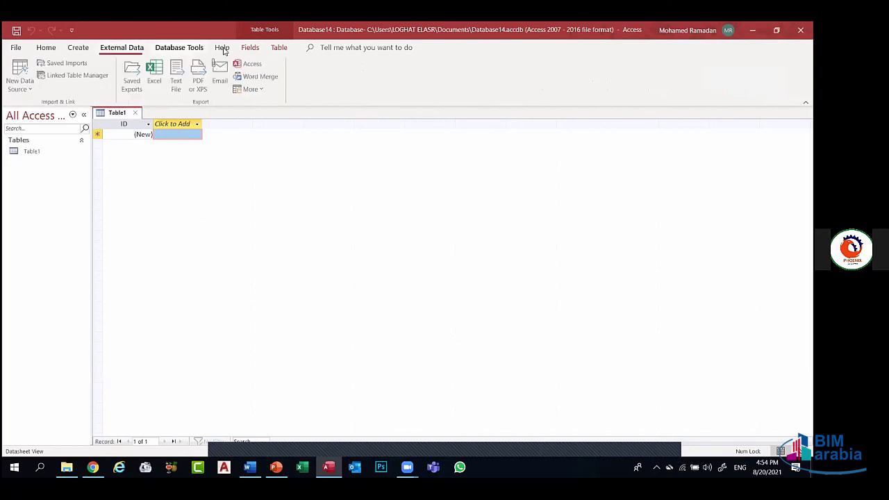
# Reselect the Create tab in the Database14 window
pyautogui.click(75, 47)
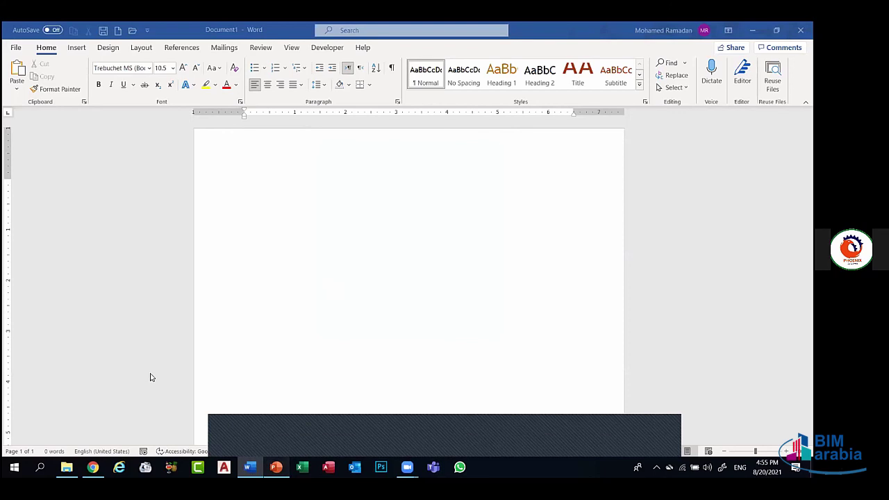
# Return to PowerPoint and view the HVAC book slide 24 and the slides after it
pyautogui.hotkey('alt', 'Tab')
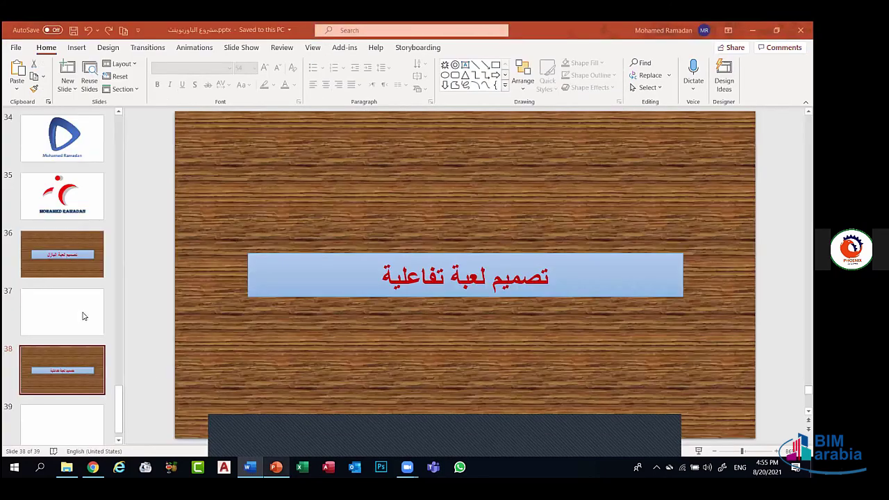
pyautogui.press('Up')
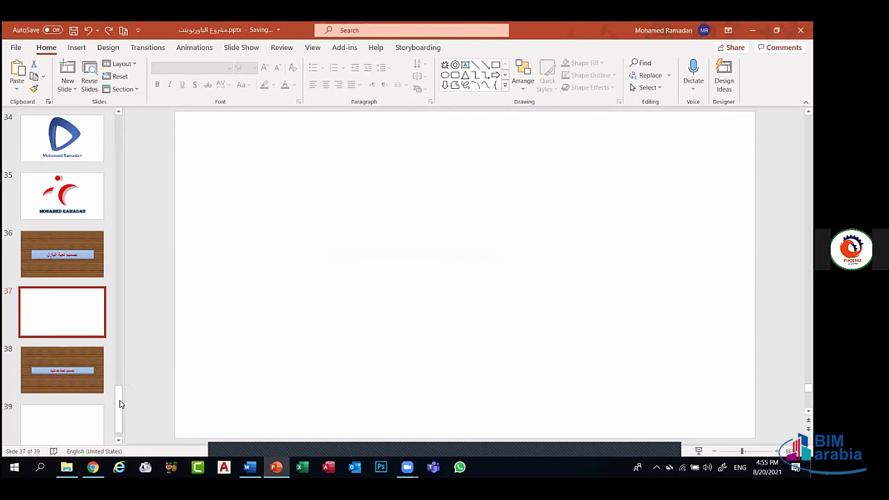
pyautogui.scroll(2, 117, 330)
pyautogui.scroll(10, 117, 330)
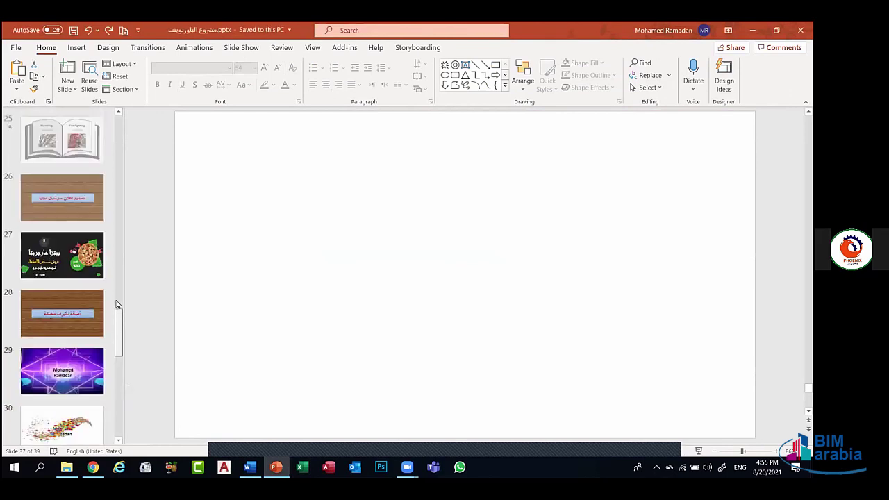
pyautogui.click(87, 292)
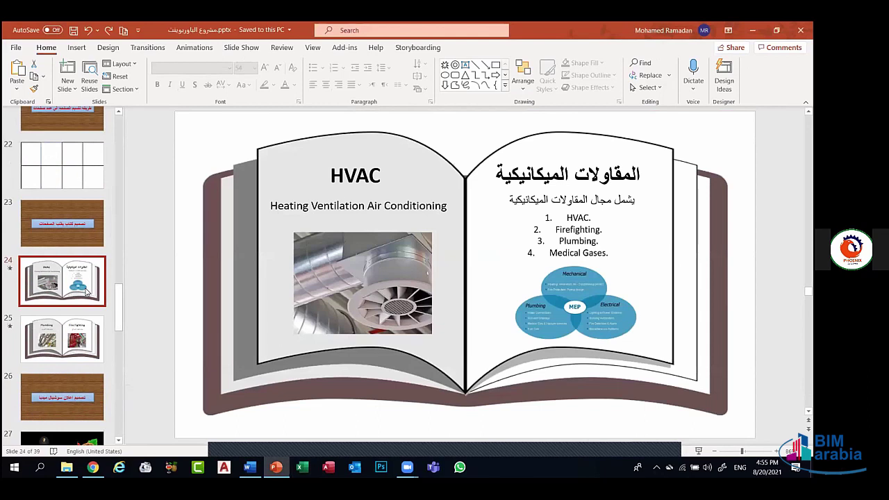
pyautogui.press('Down')
pyautogui.press('Down')
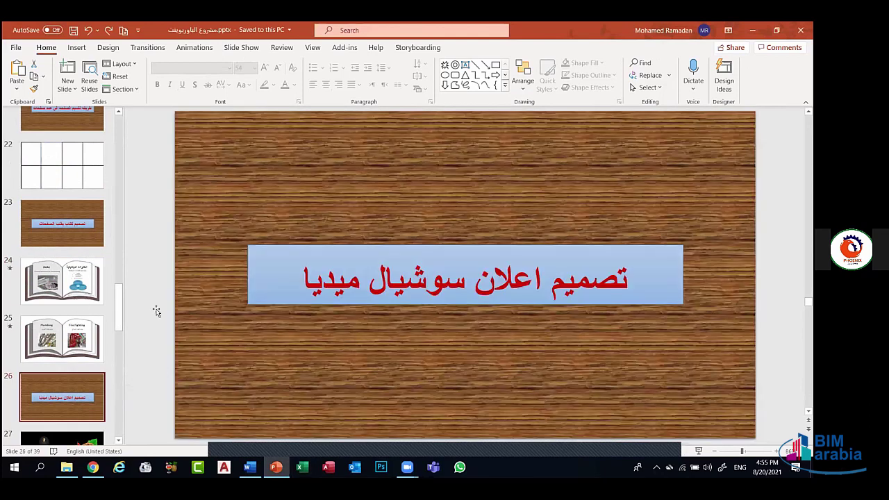
pyautogui.scroll(-1, 368, 344)
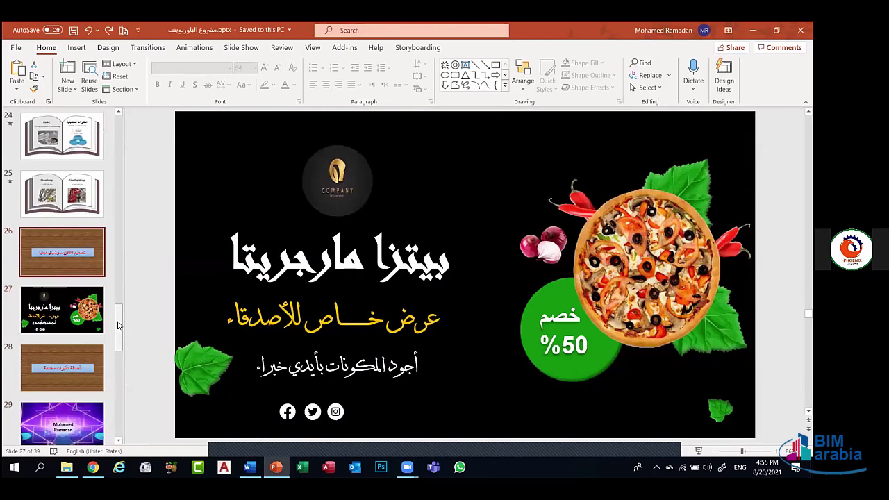
# Browse slides 21 through 35 and stop on slide 34 with the blue play logo
pyautogui.press('Up')
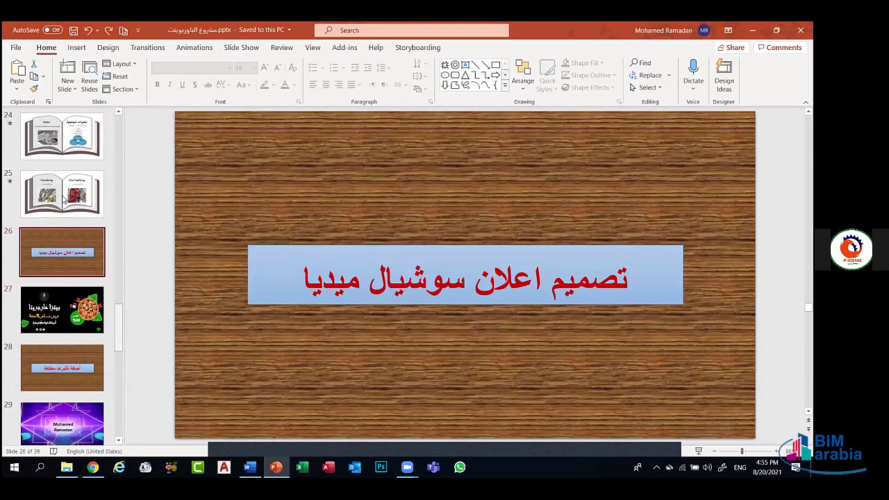
pyautogui.press('Up')
pyautogui.press('Up')
pyautogui.press('Up')
pyautogui.press('Up')
pyautogui.press('Up')
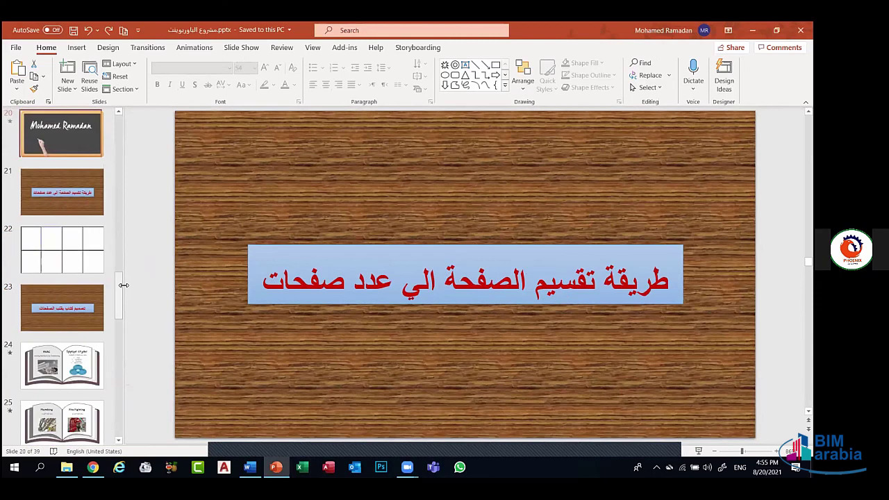
pyautogui.press('Down')
pyautogui.press('Down')
pyautogui.press('Down')
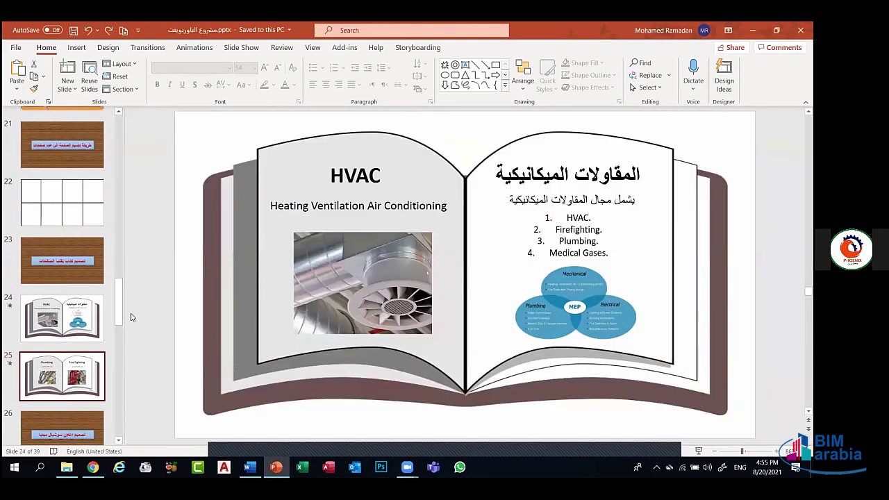
pyautogui.press('Down')
pyautogui.press('Down')
pyautogui.press('Down')
pyautogui.press('Down')
pyautogui.press('Down')
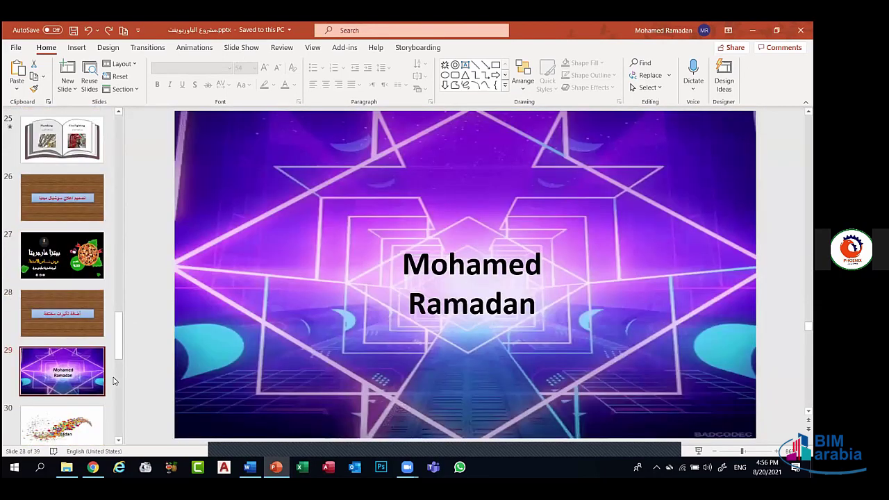
pyautogui.press('Down')
pyautogui.press('Down')
pyautogui.press('Down')
pyautogui.press('Down')
pyautogui.press('Down')
pyautogui.press('Down')
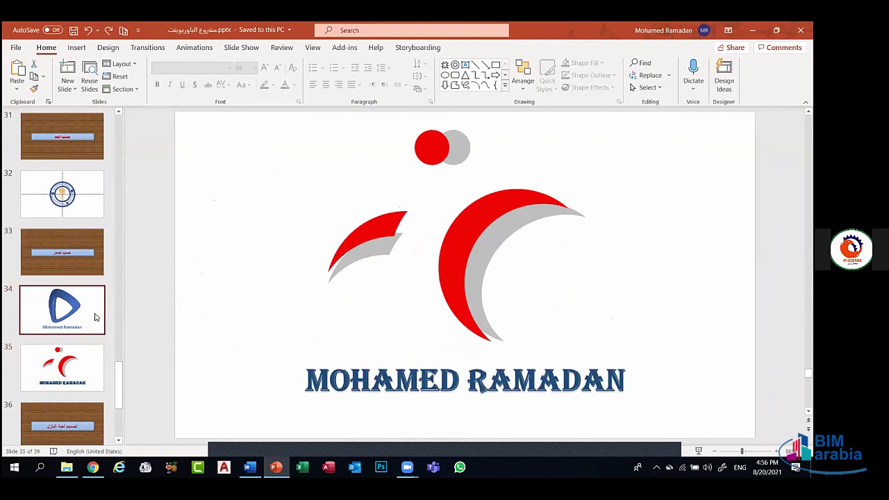
pyautogui.press('Down')
pyautogui.press('Up')
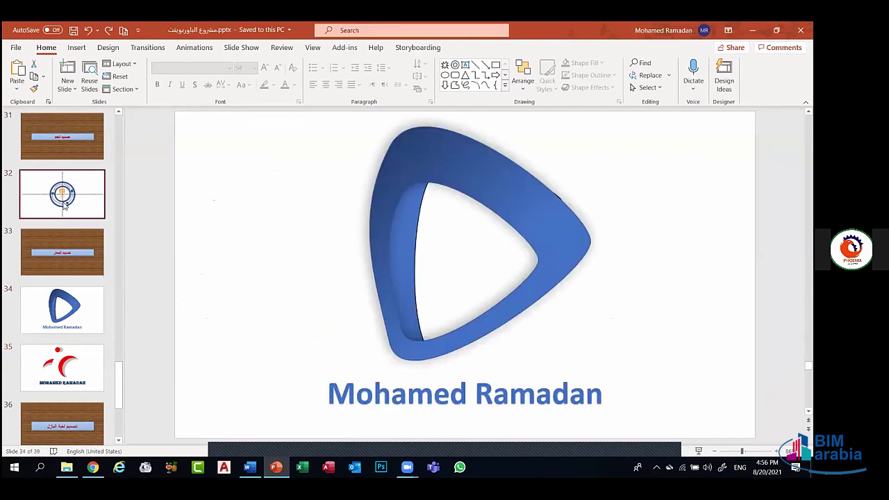
pyautogui.press('Down')
pyautogui.press('Down')
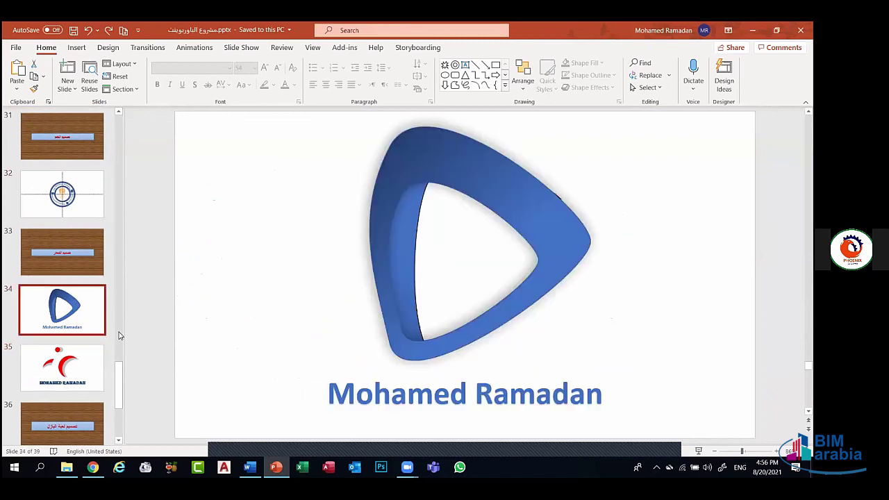
pyautogui.moveTo(122, 395); pyautogui.dragTo(122, 367)
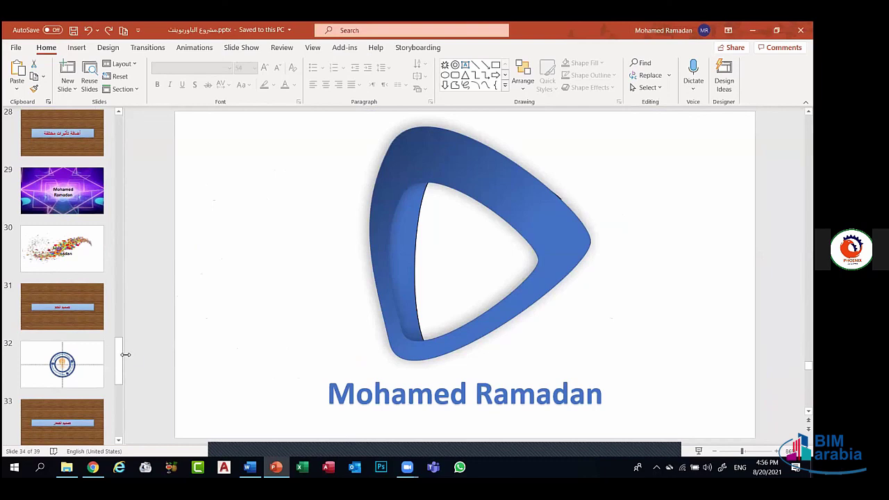
# Revisit the HVAC and Plumbing book slides 24 and 25, then move up to slide 20
pyautogui.scroll(2, 115, 368)
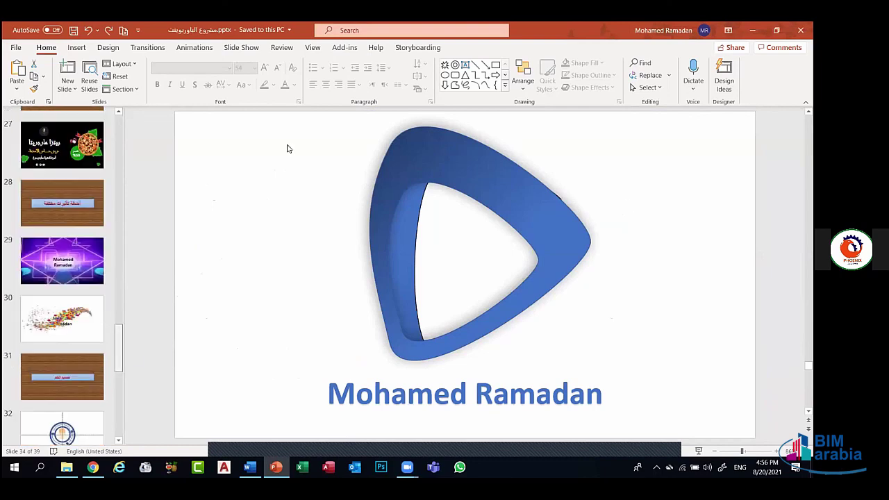
pyautogui.scroll(7, 289, 149)
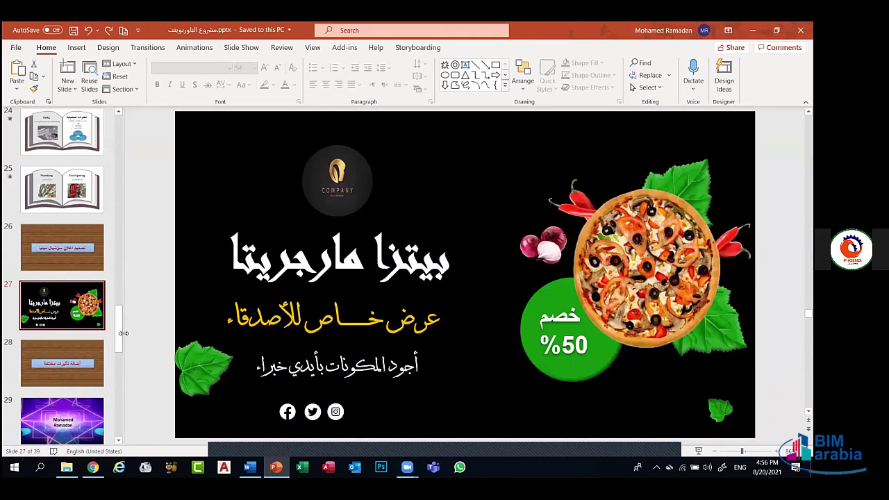
pyautogui.scroll(4, 66, 318)
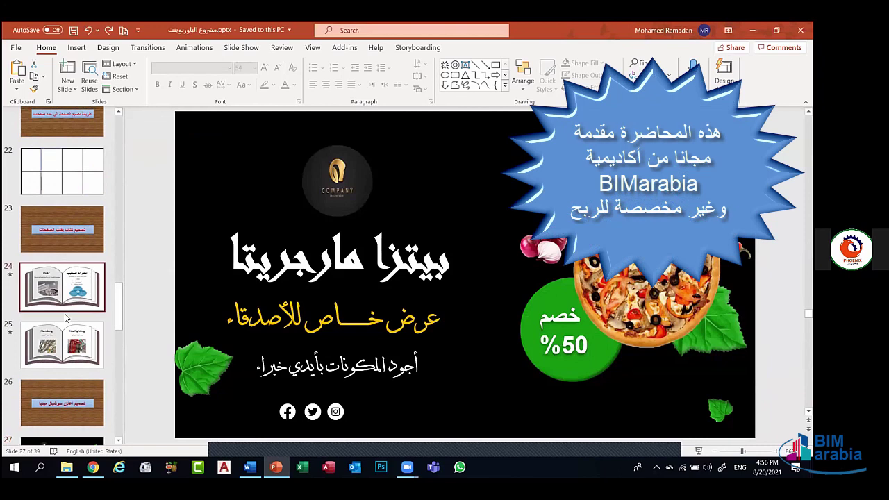
pyautogui.click(67, 295)
pyautogui.click(73, 352)
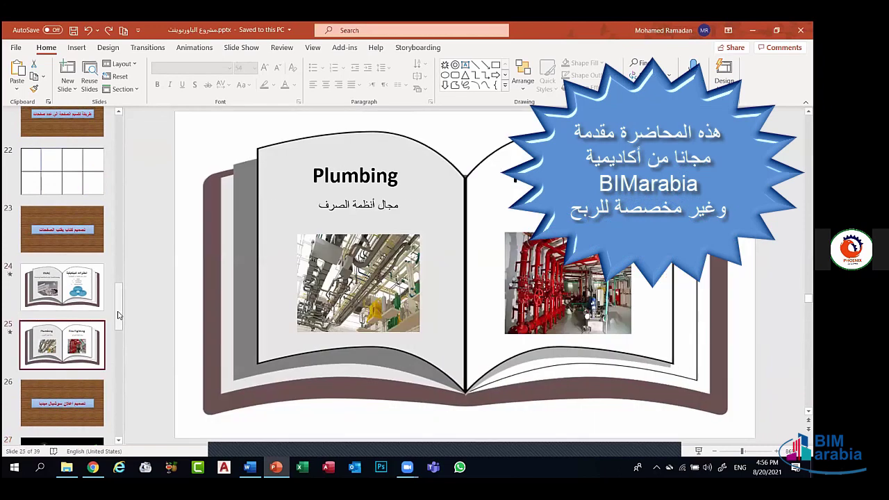
pyautogui.scroll(3, 119, 316)
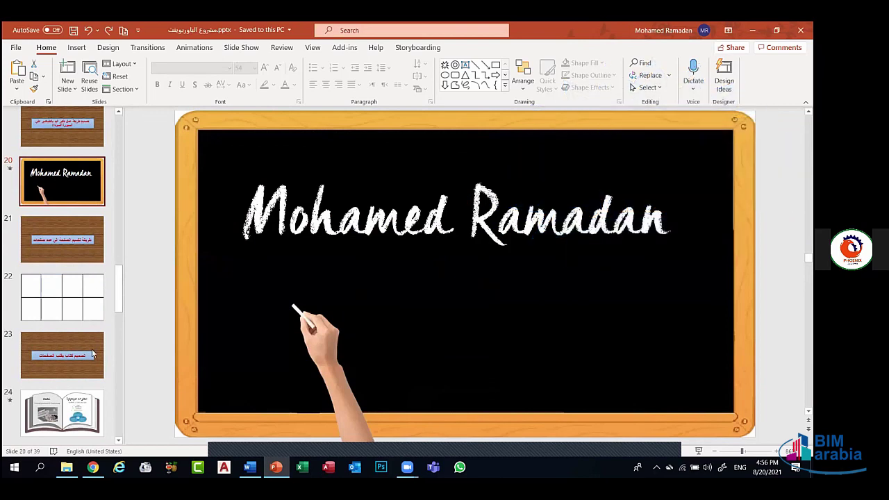
pyautogui.scroll(-10, 67, 280)
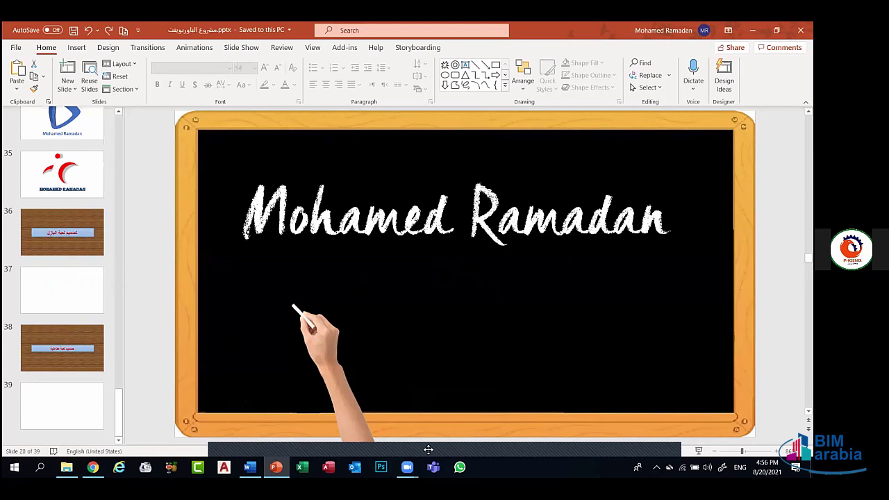
pyautogui.moveTo(443, 438)
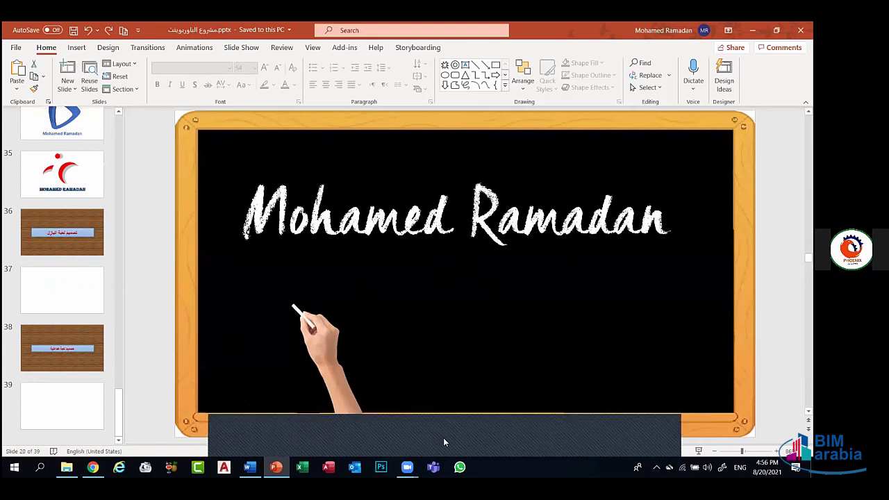